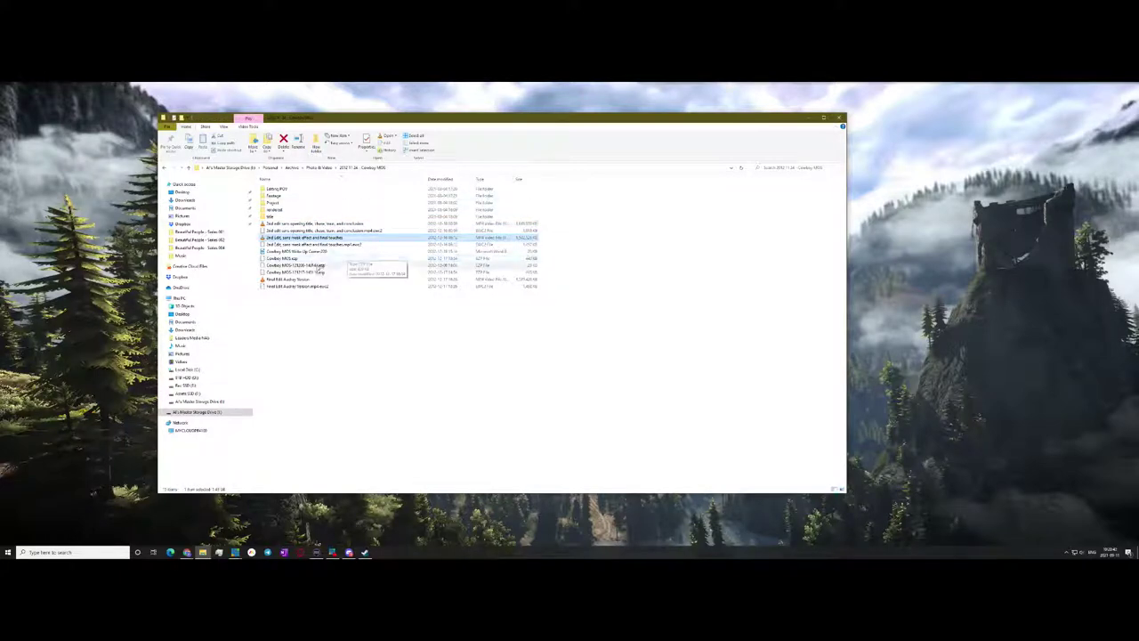
- Clear the file selection and create a new 'Exports' folder beside Footage, Project, rendered and title
scroll(318, 267, "up", 1)
scroll(348, 250, "down", 1)
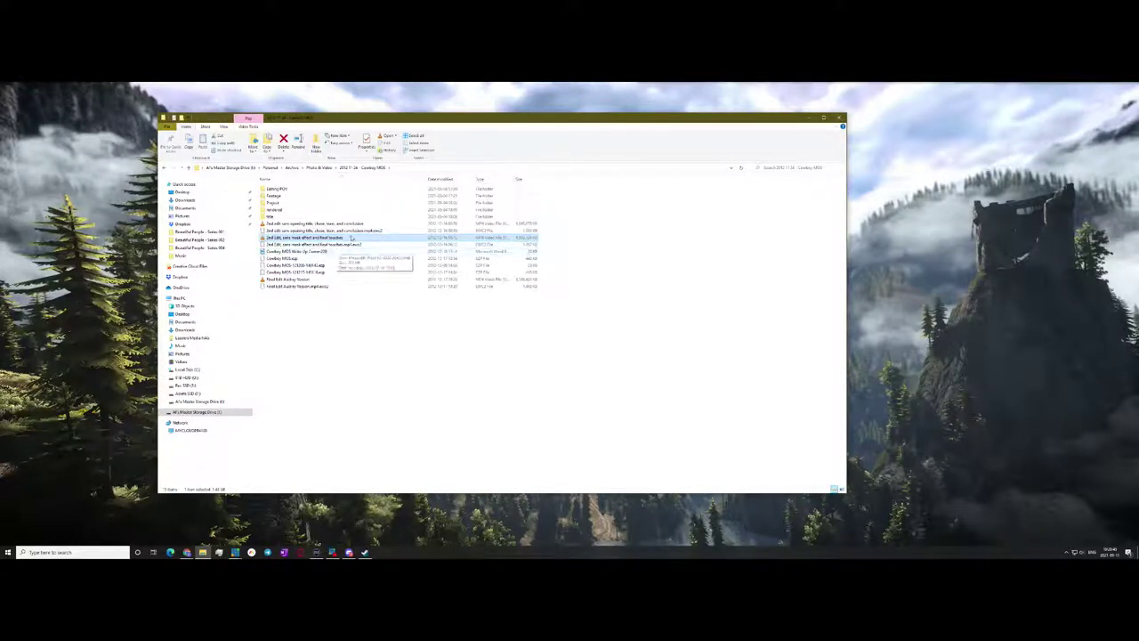
left_click(402, 261, "ctrl")
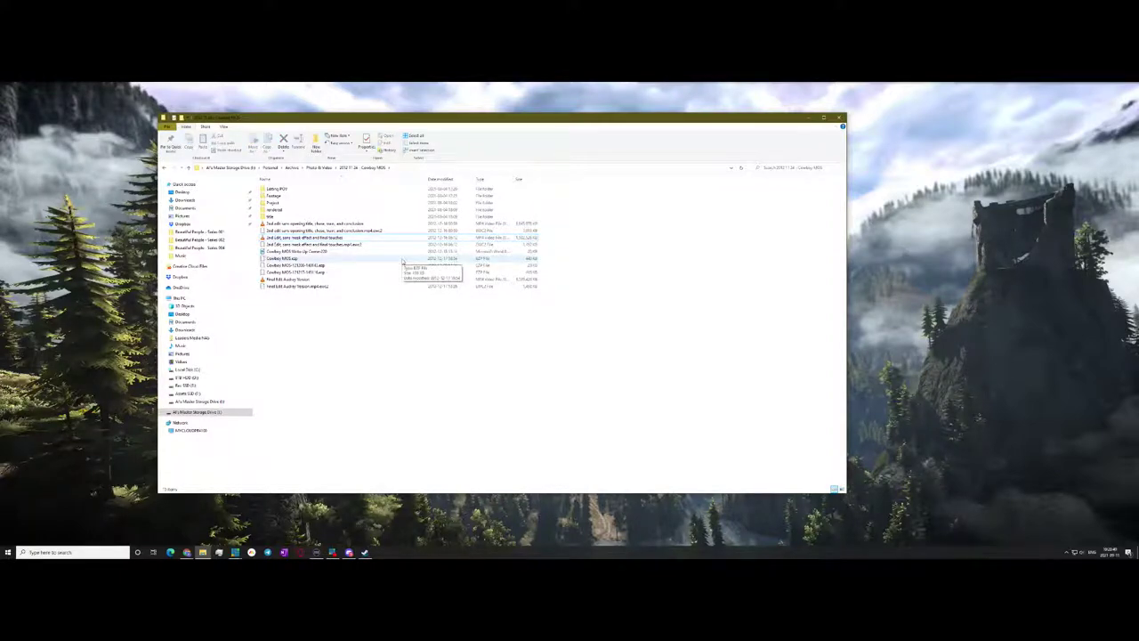
left_click(364, 238)
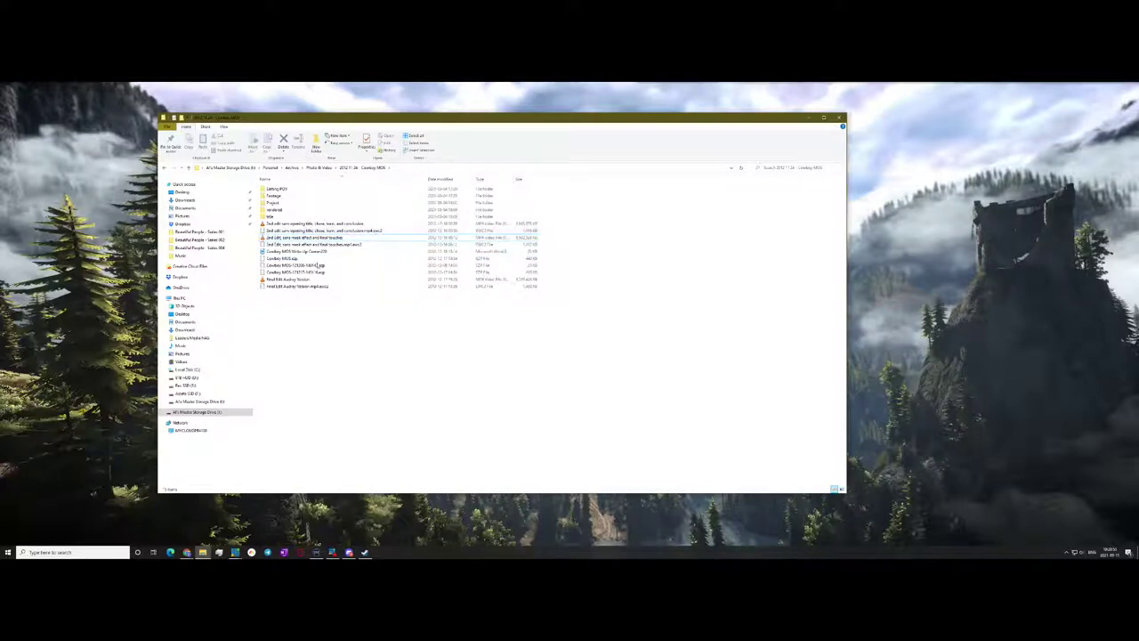
left_click(320, 244)
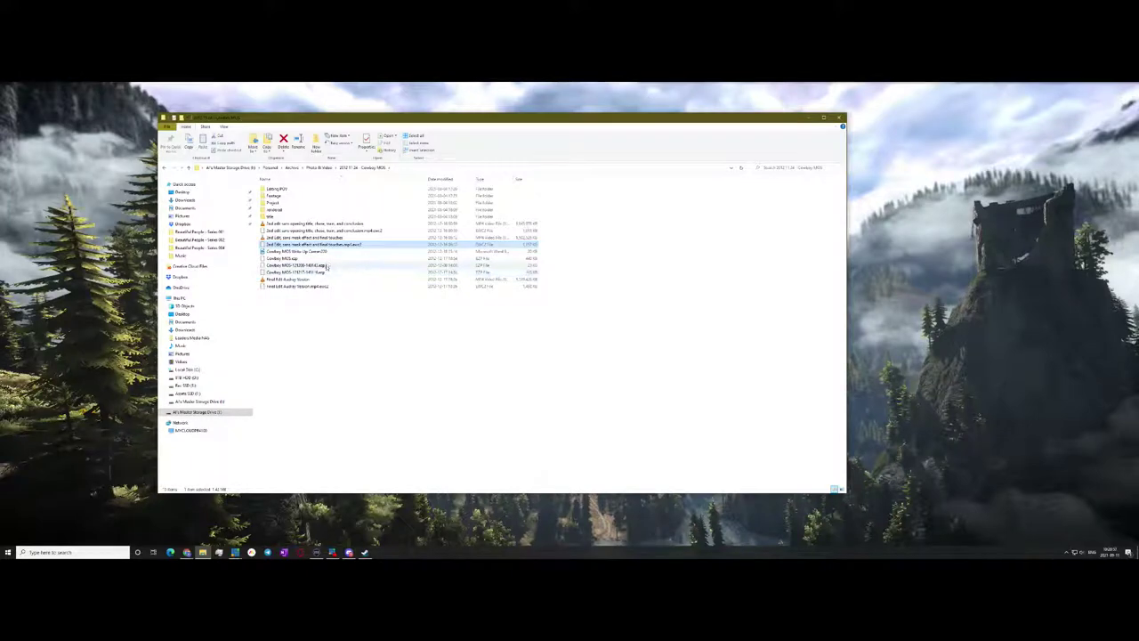
left_click(345, 313)
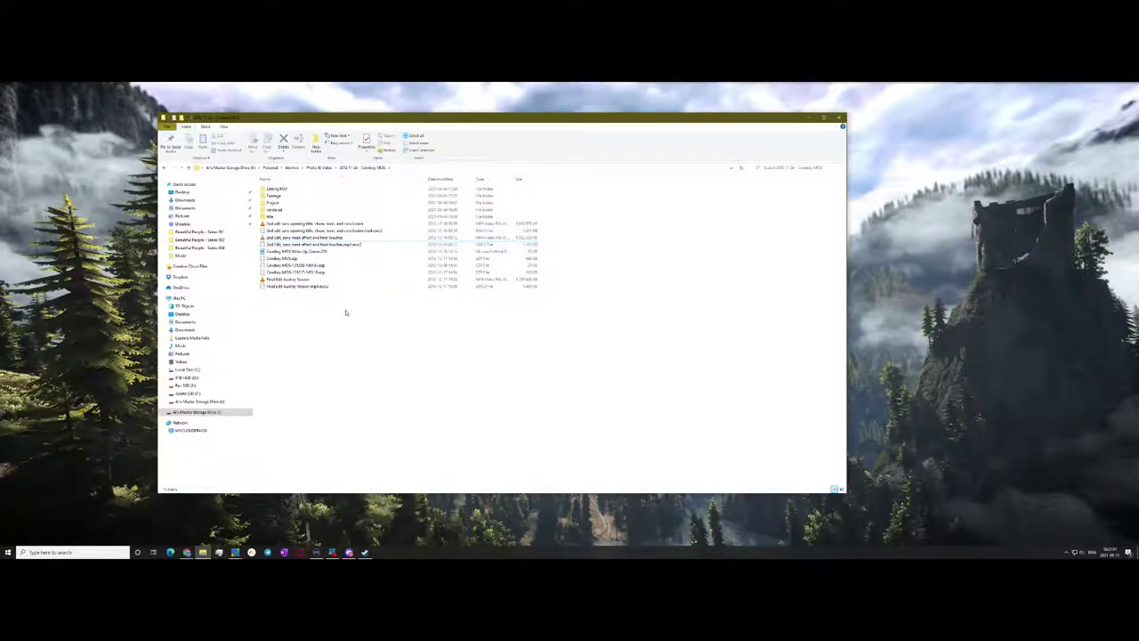
key("ctrl+shift+n")
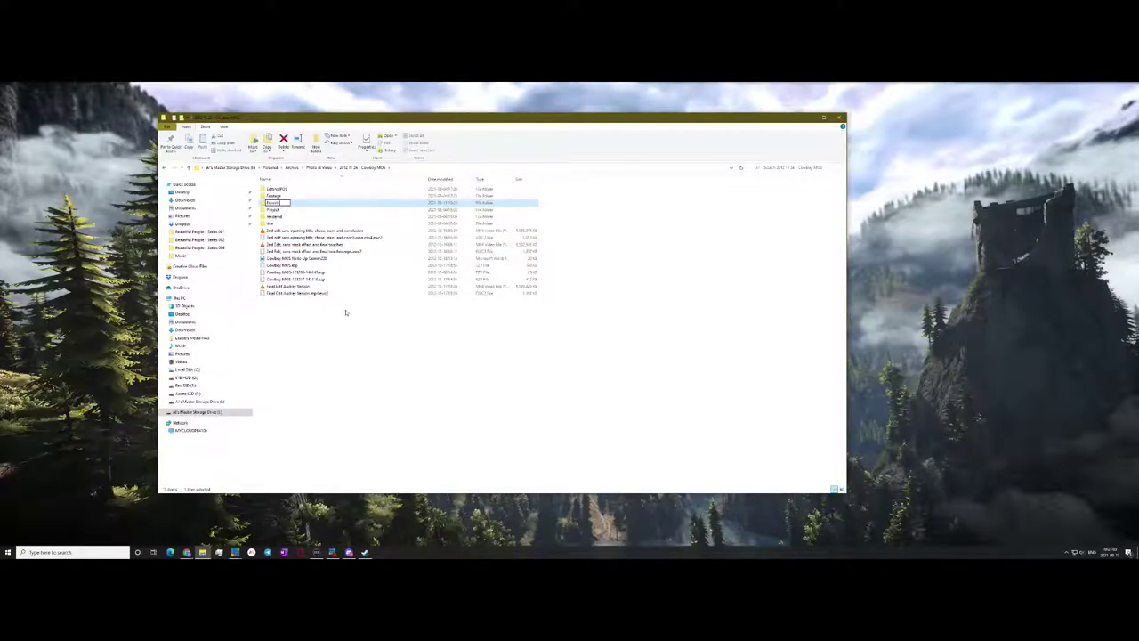
key("Return")
- Move the finished edit videos, including Final Edit Audrey Version, into the Exports folder
left_click(311, 231)
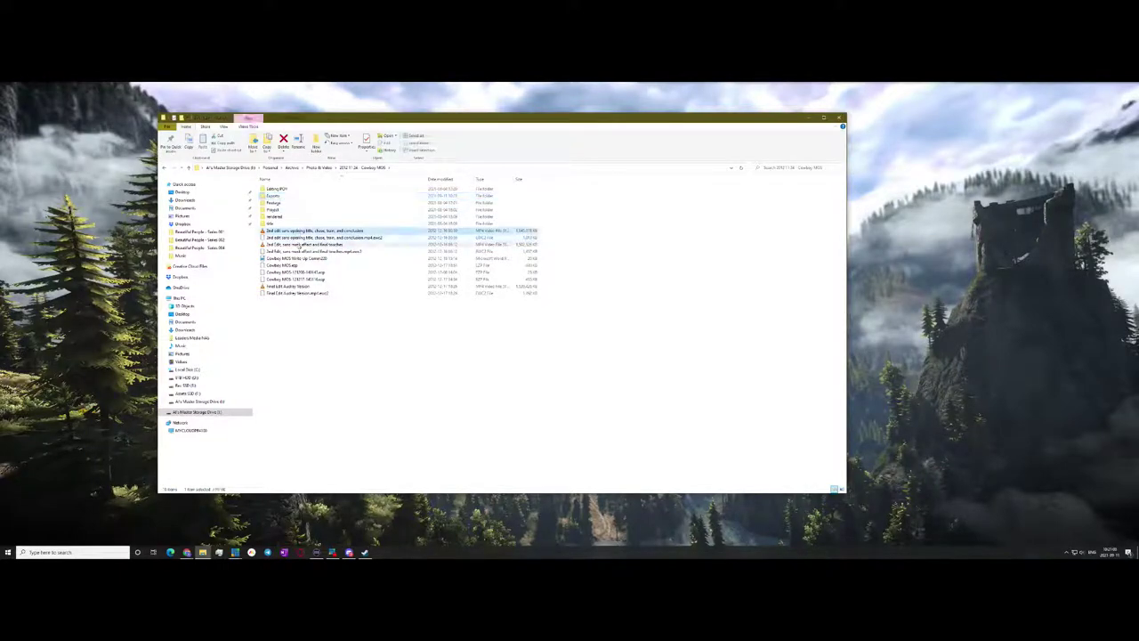
left_click(293, 286, "ctrl")
left_click_drag(306, 233, 272, 198)
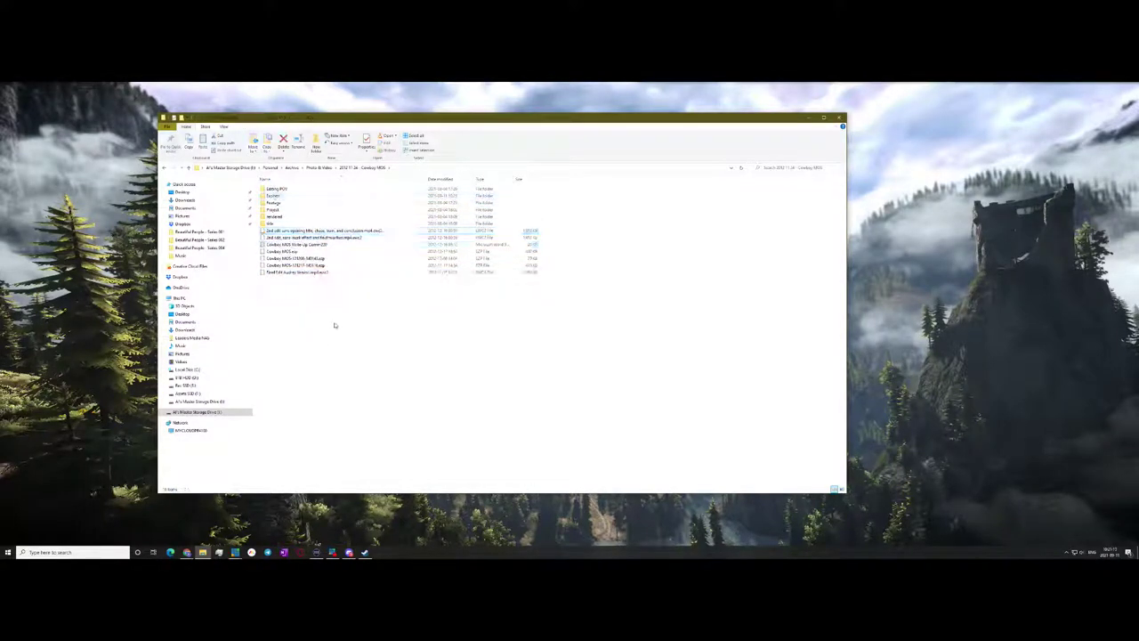
- Create an Editing POV folder and move the remaining edit and project files into it
key("ctrl+shift+n")
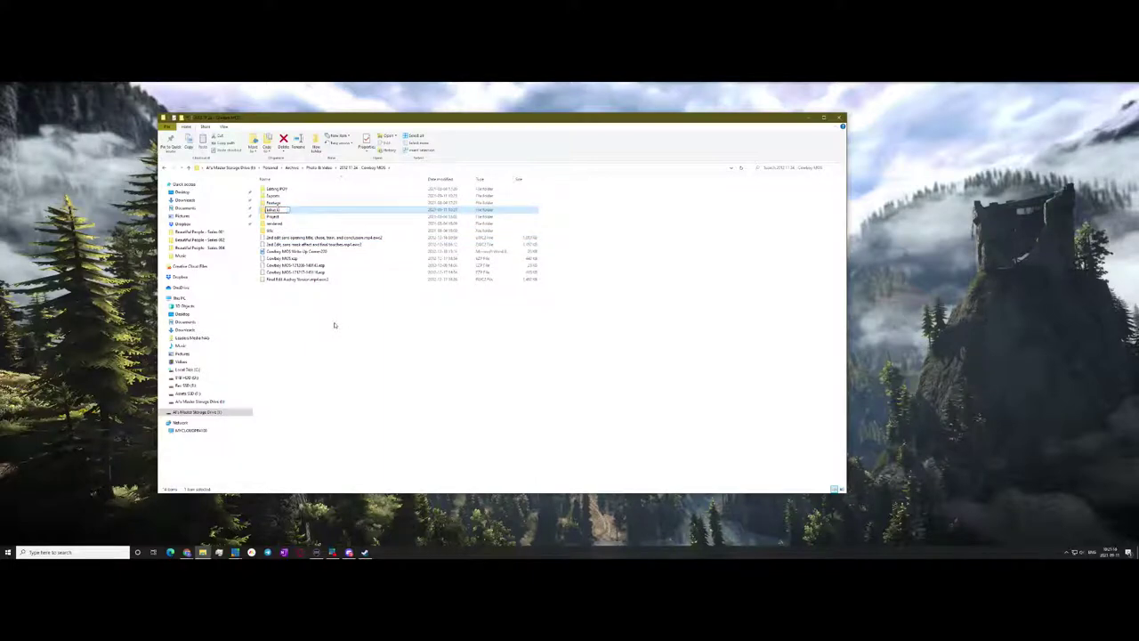
key("Return")
left_click(336, 238)
left_click_drag(337, 252, 331, 279)
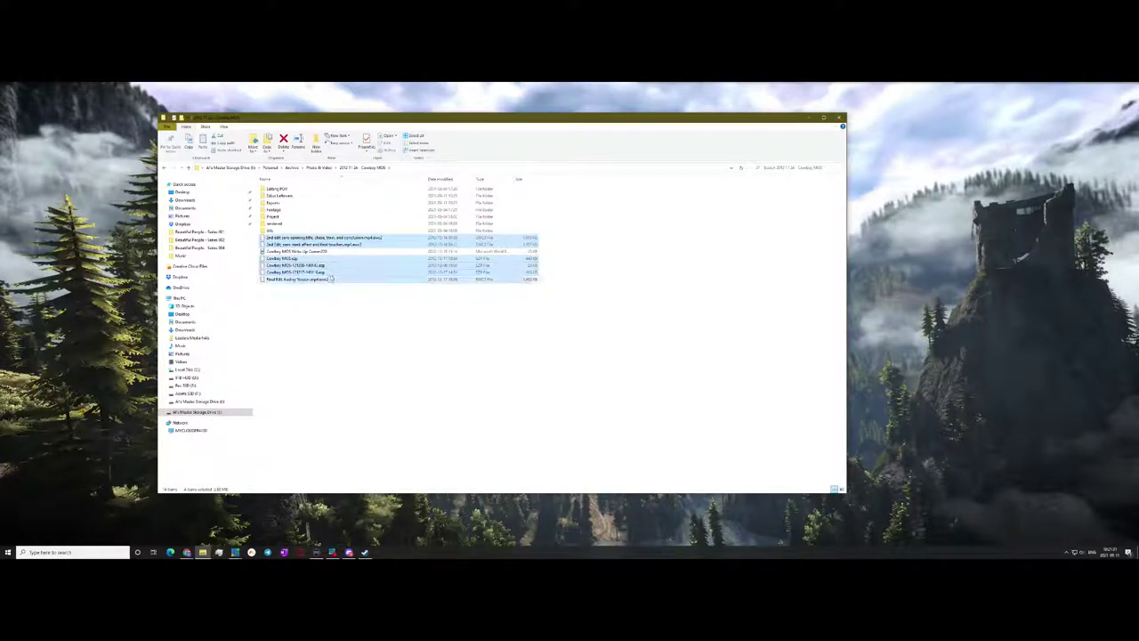
left_click_drag(307, 239, 289, 188)
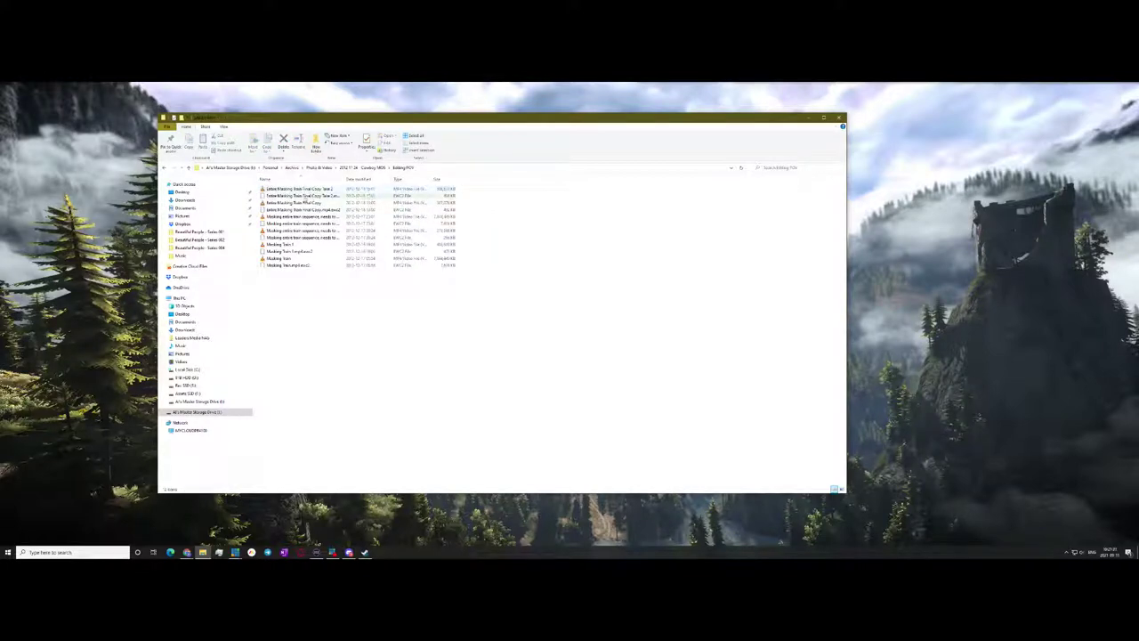
- Widen the Name column, play the Before Masking Train Final Copy Take 2 clip, then return to Cowboy MOS
left_click_drag(344, 179, 407, 182)
double_click(303, 190)
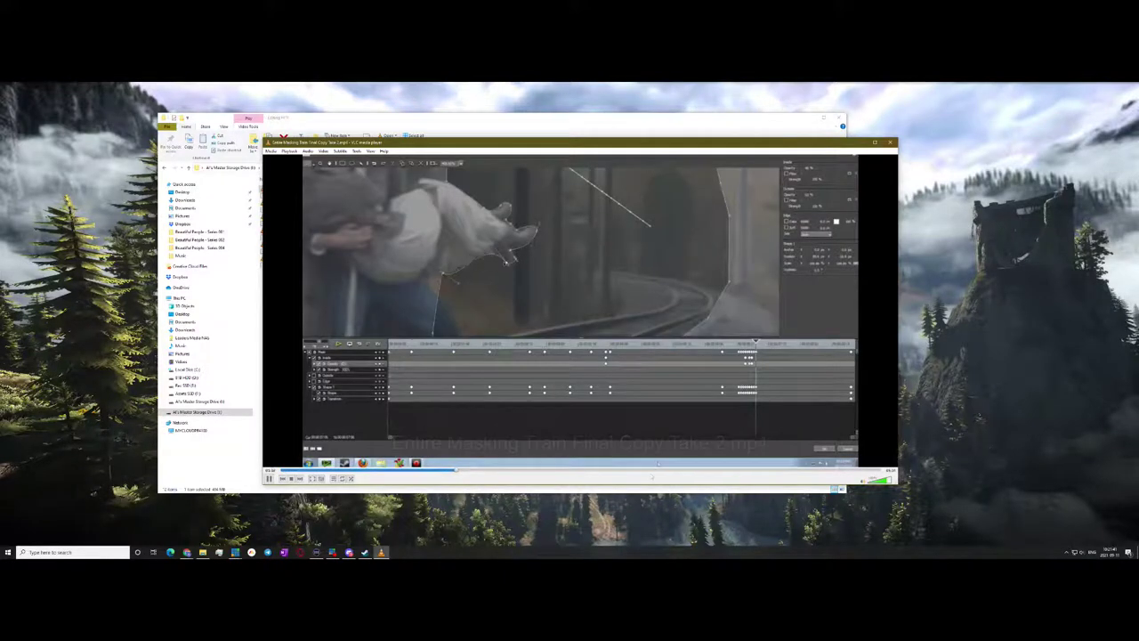
left_click(890, 142)
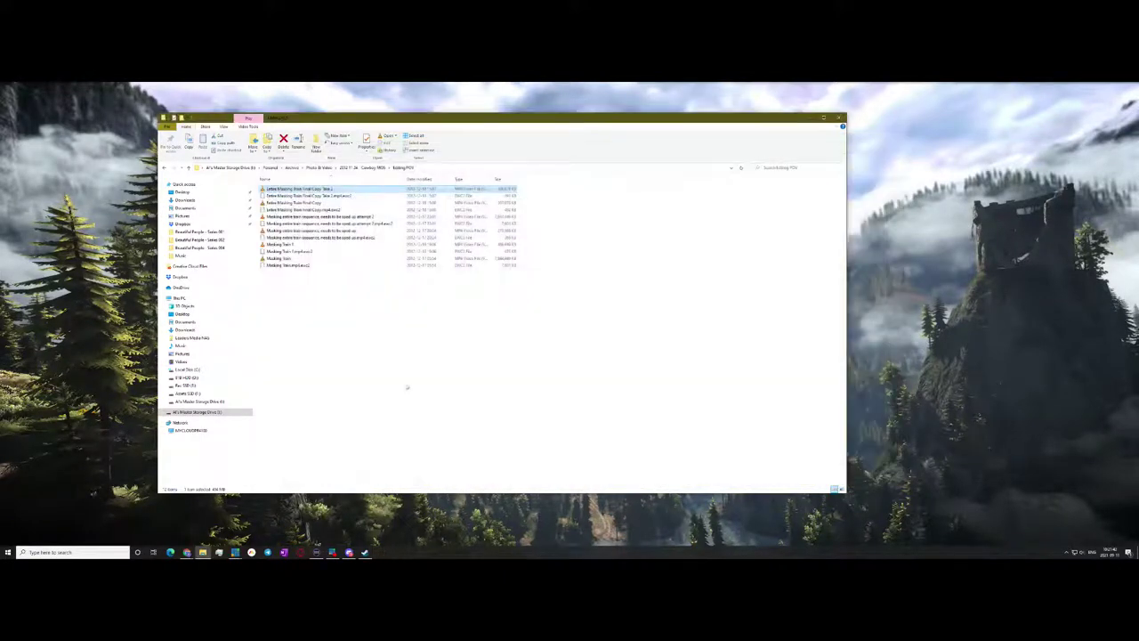
left_click(359, 168)
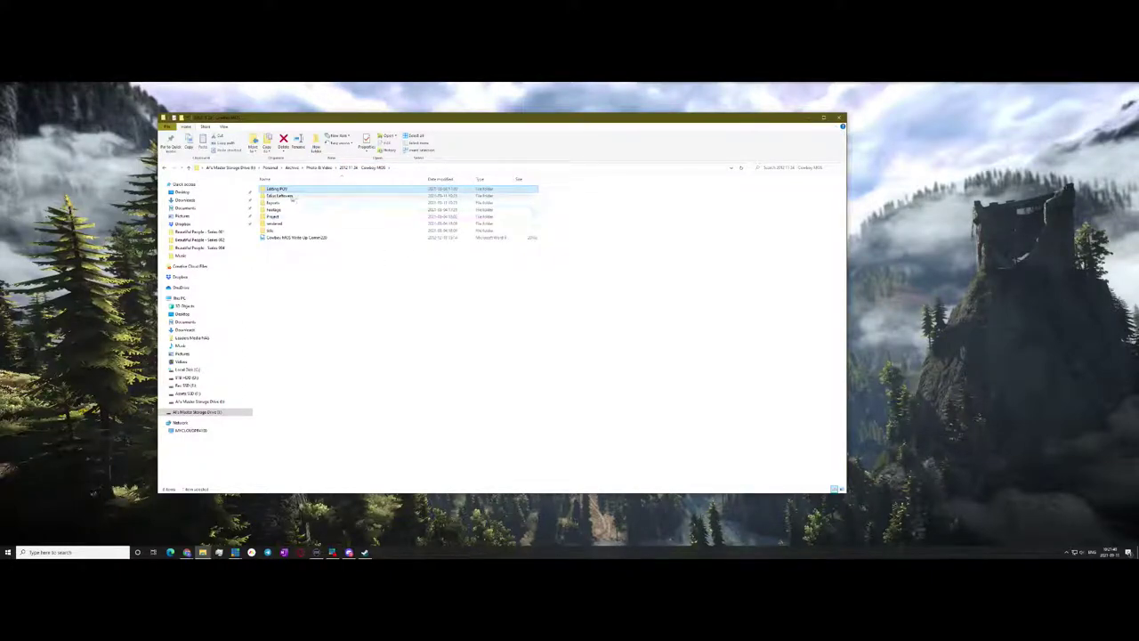
- Browse the Exports folder and the Footage > Music Score folder
left_click(273, 202)
double_click(273, 204)
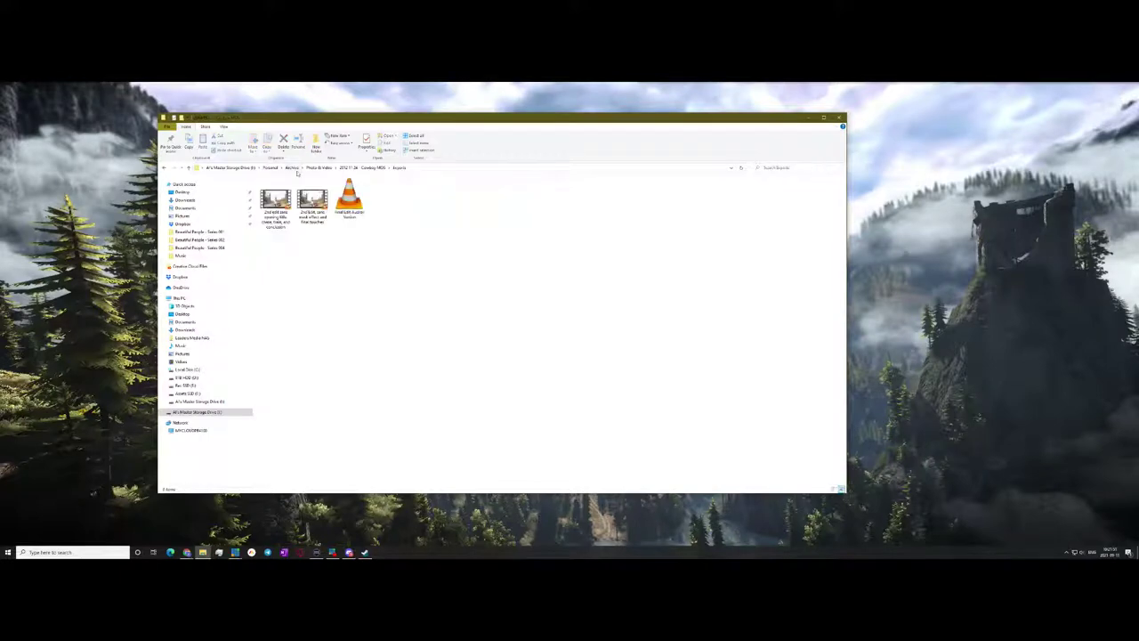
left_click(356, 170)
double_click(293, 205)
double_click(277, 189)
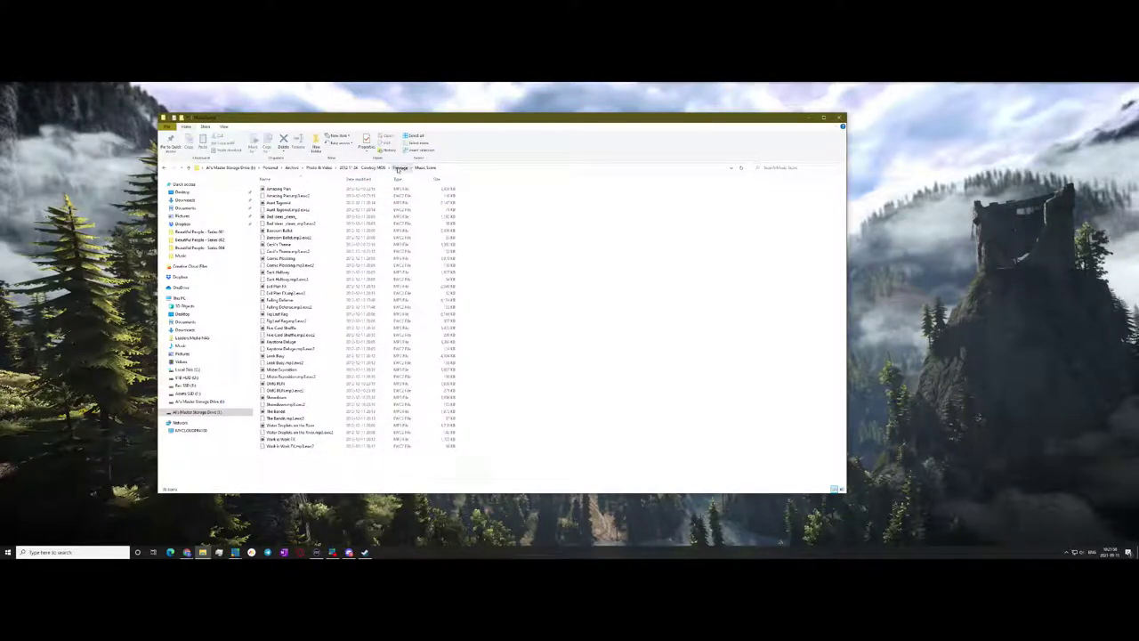
left_click(399, 169)
- Open the Footage's New folder, view the first IMG photo, and play MVI_1798.MOV
double_click(352, 203)
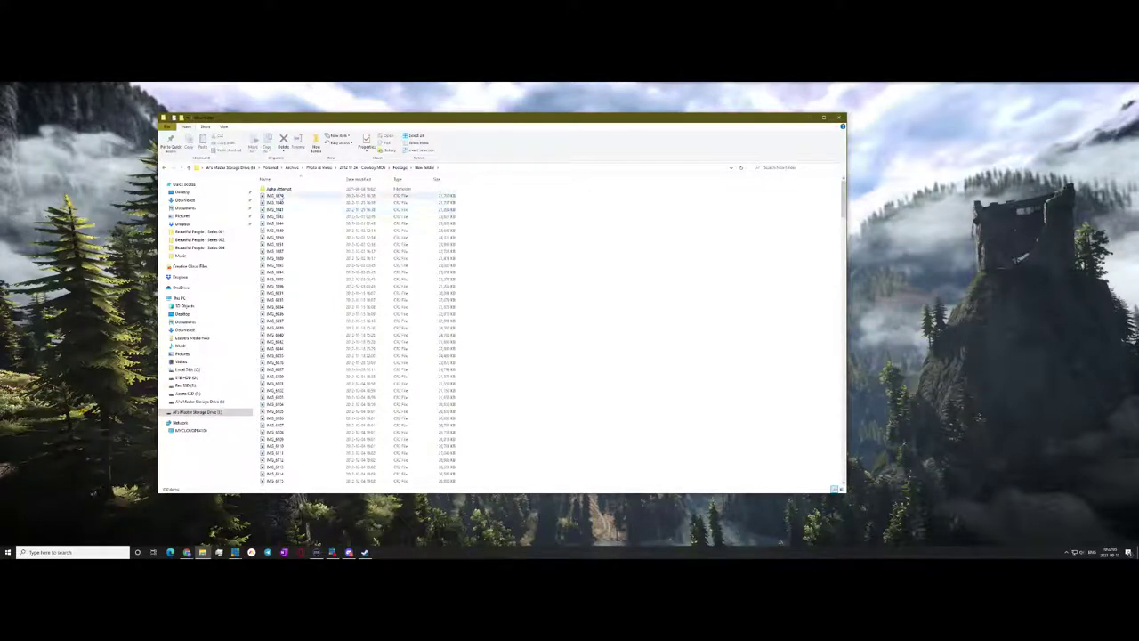
double_click(276, 195)
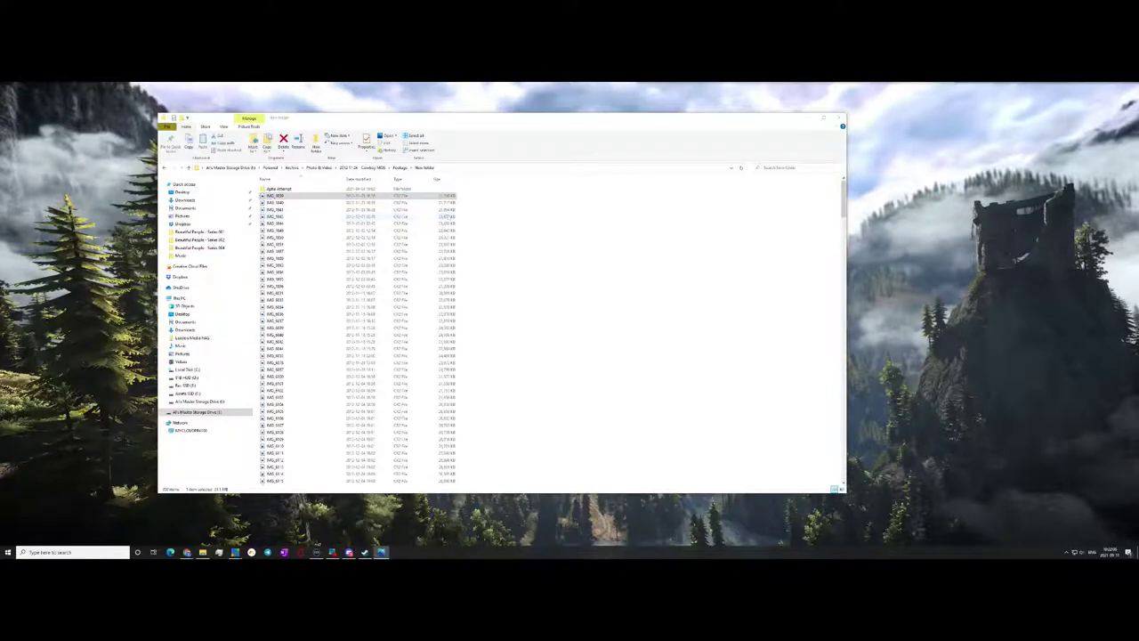
scroll(321, 356, "down", 12)
double_click(327, 295)
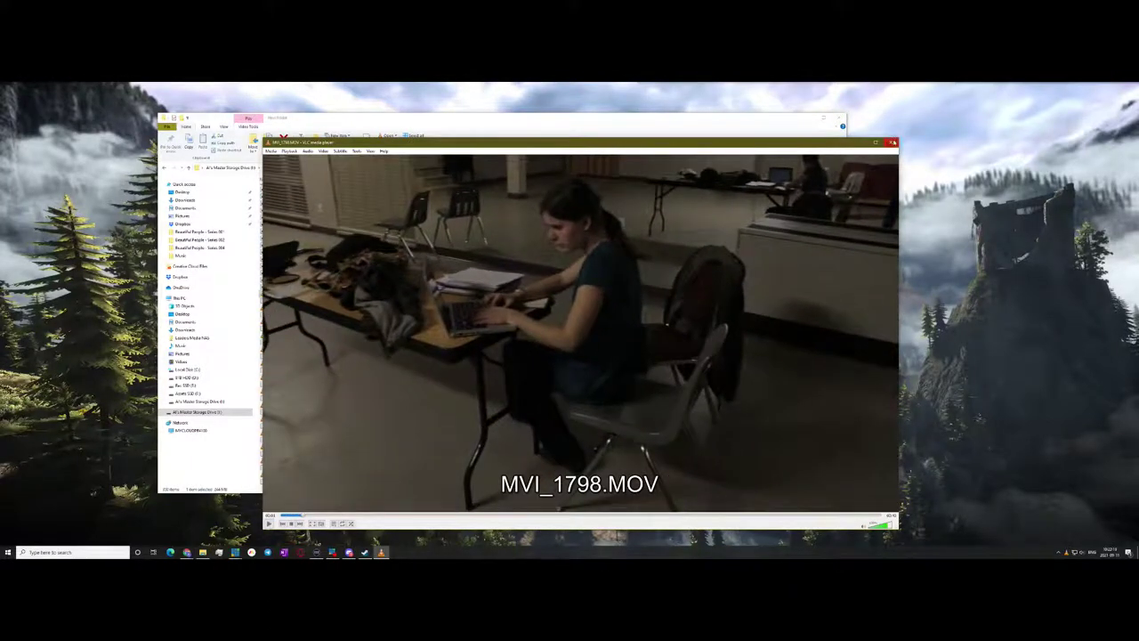
left_click(892, 142)
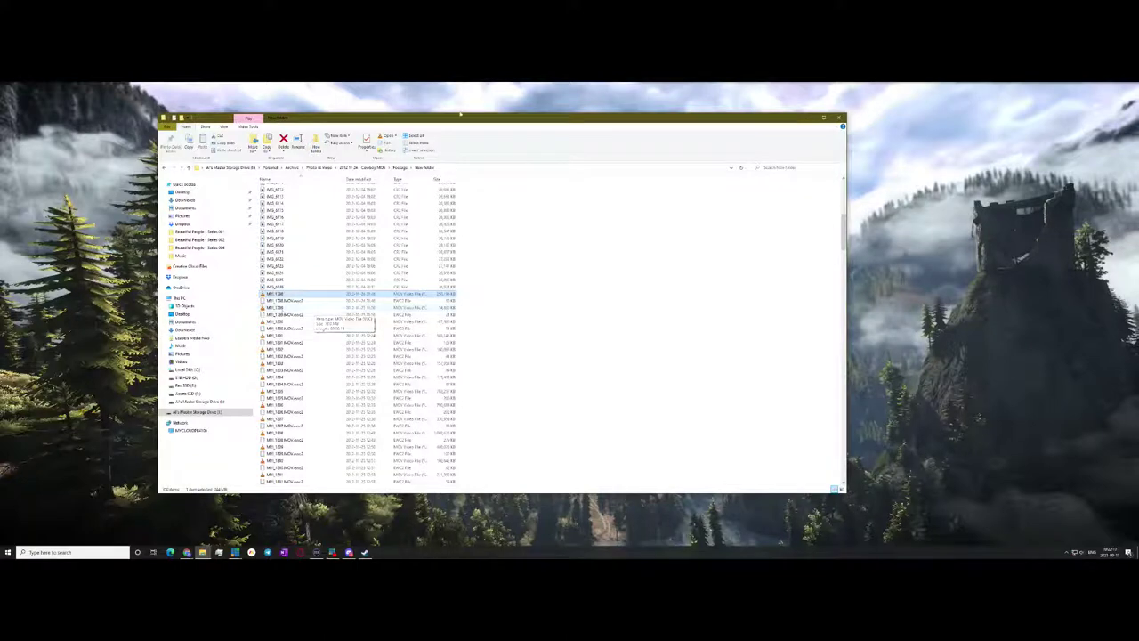
left_click(225, 127)
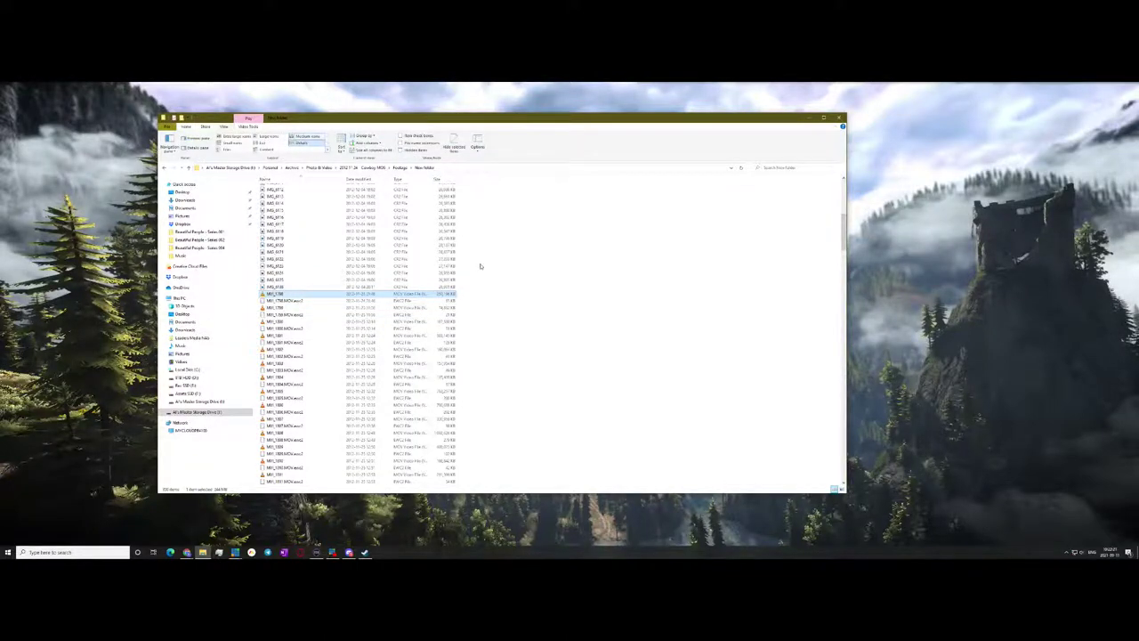
left_click(268, 135)
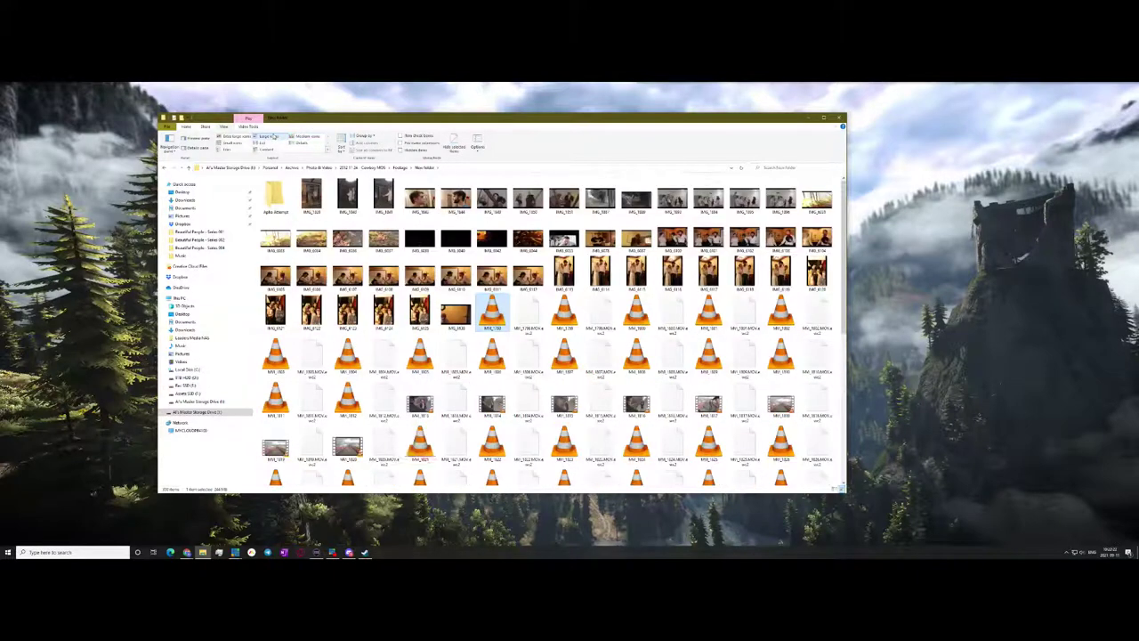
scroll(623, 285, "down", 5)
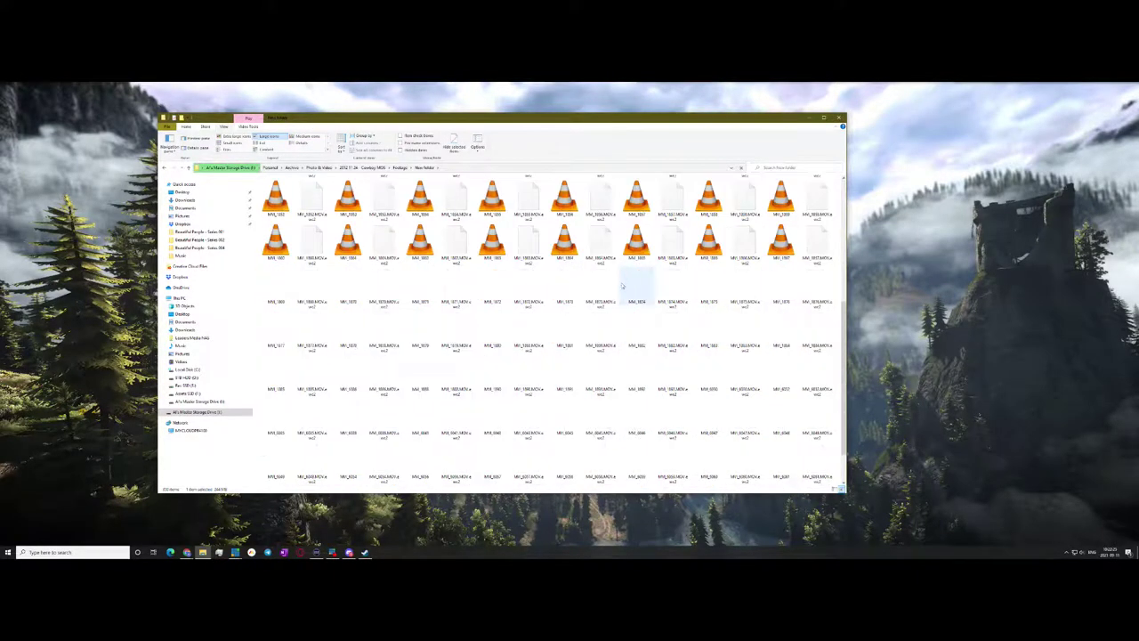
scroll(622, 286, "down", 5)
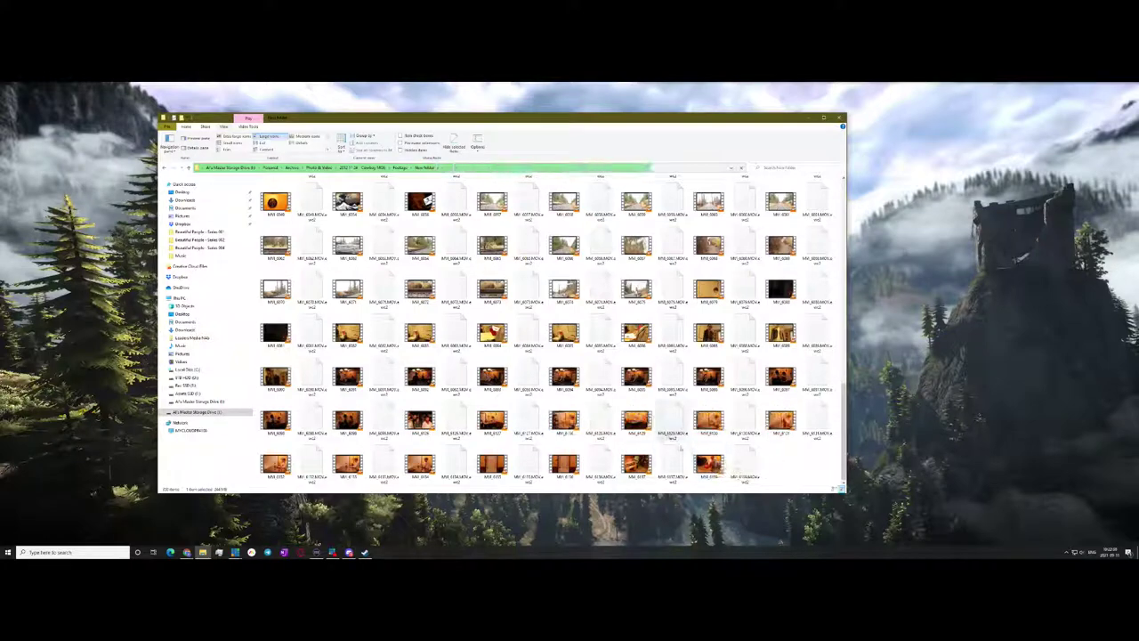
double_click(709, 420)
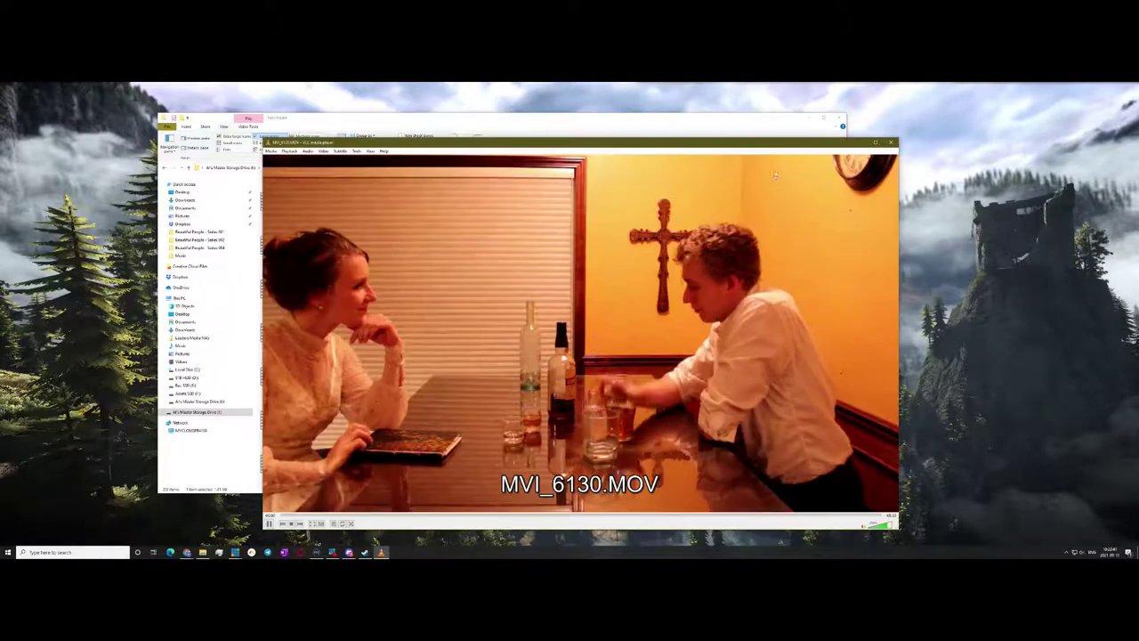
left_click(892, 142)
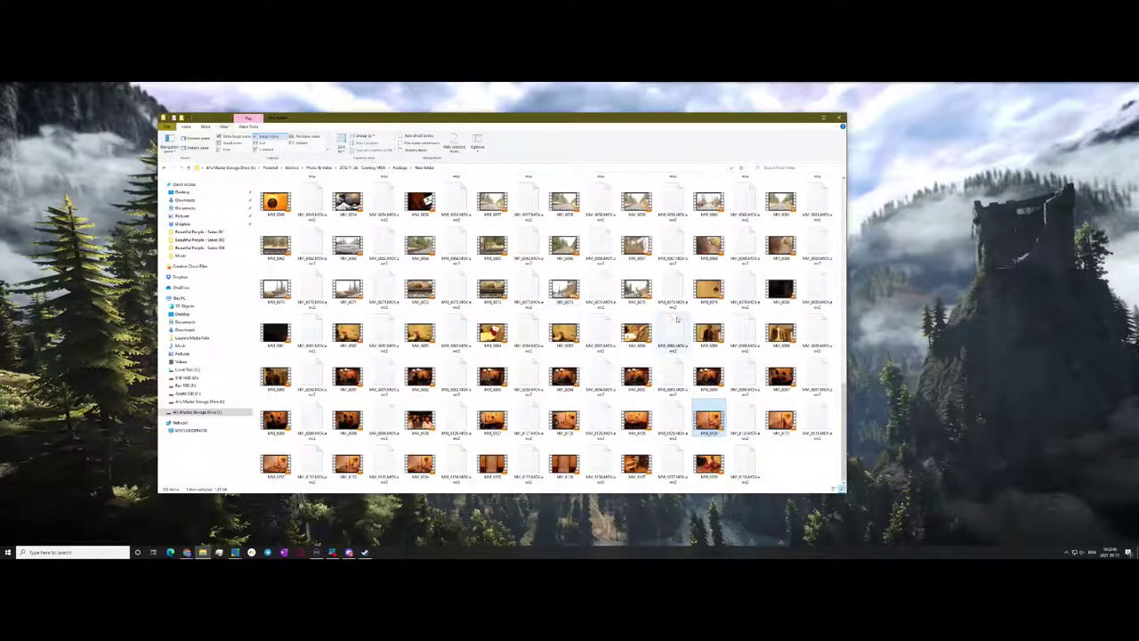
left_click(636, 331)
double_click(636, 331)
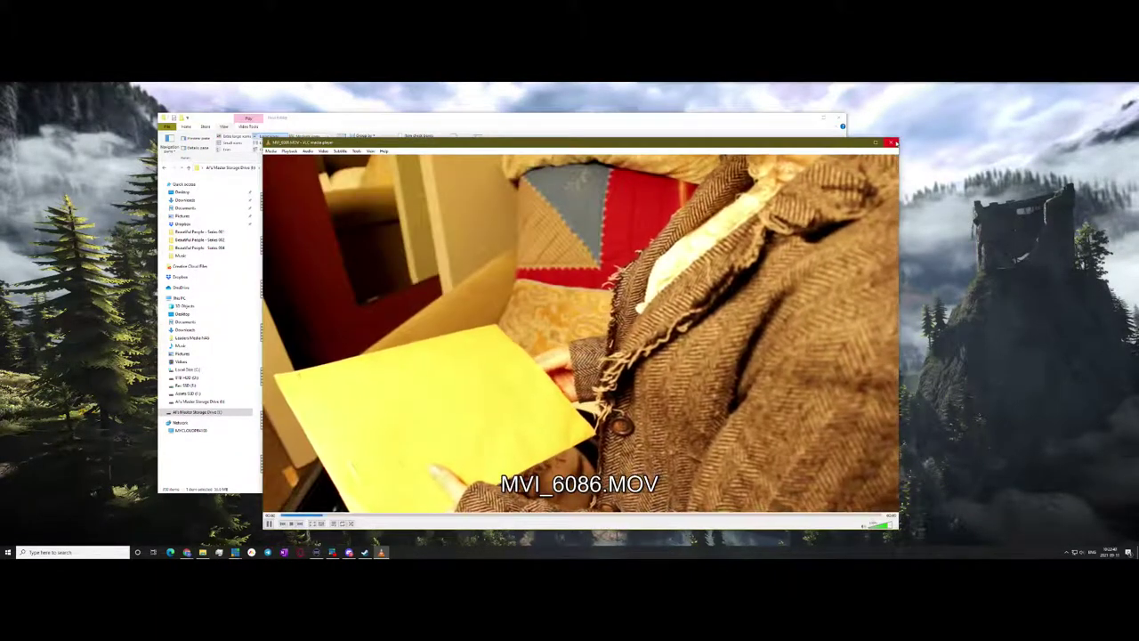
left_click(892, 142)
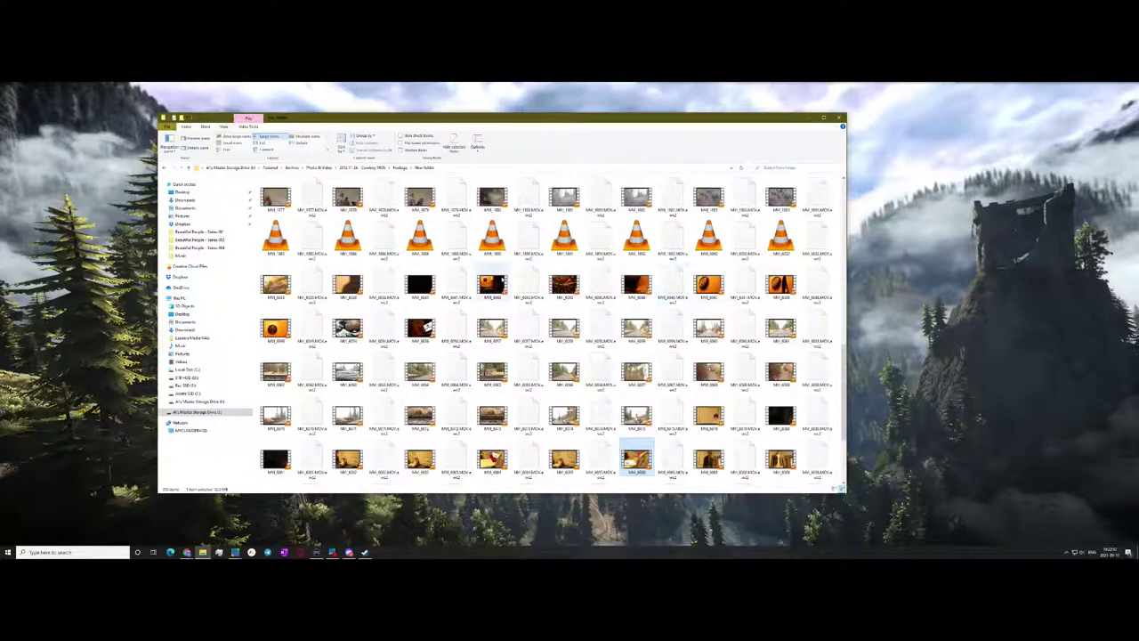
scroll(534, 276, "up", 3)
double_click(492, 283)
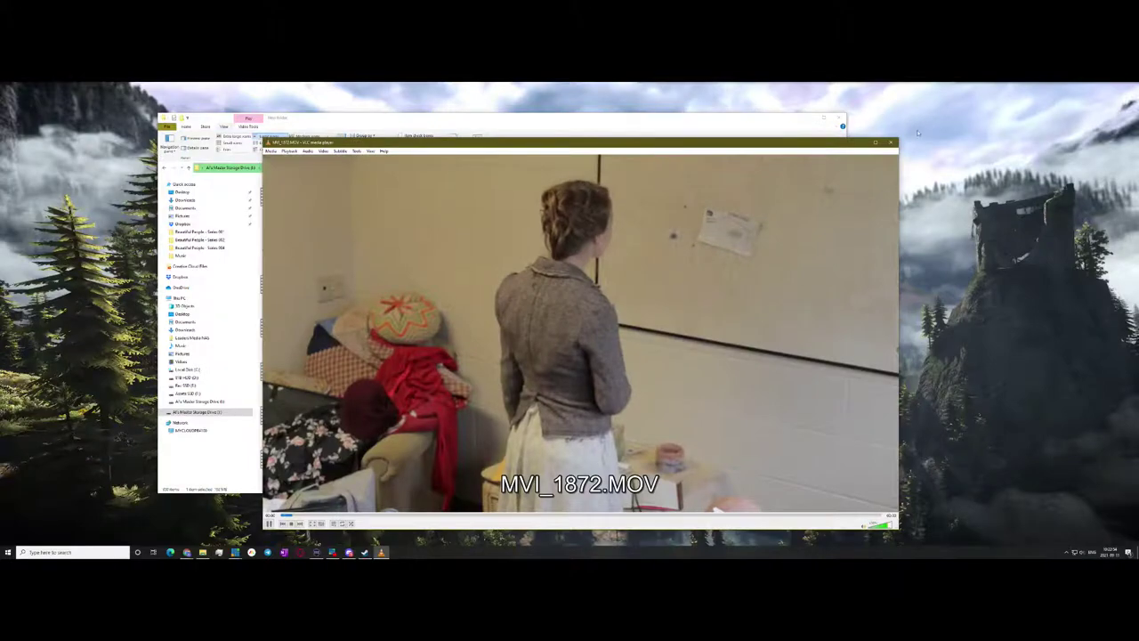
left_click(890, 142)
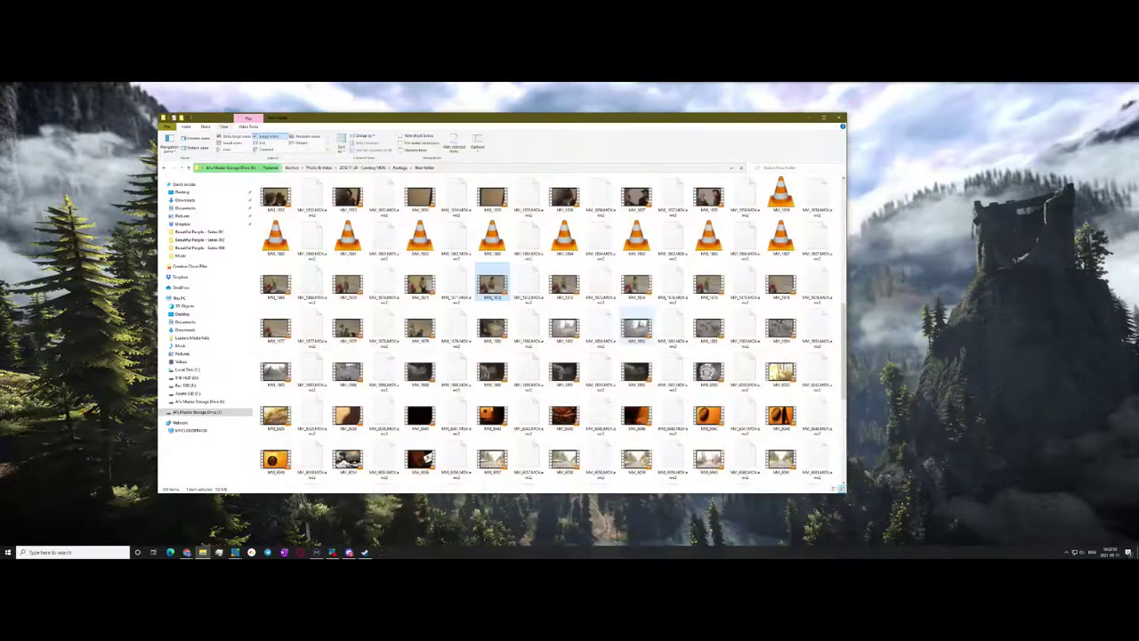
scroll(438, 245, "up", 3)
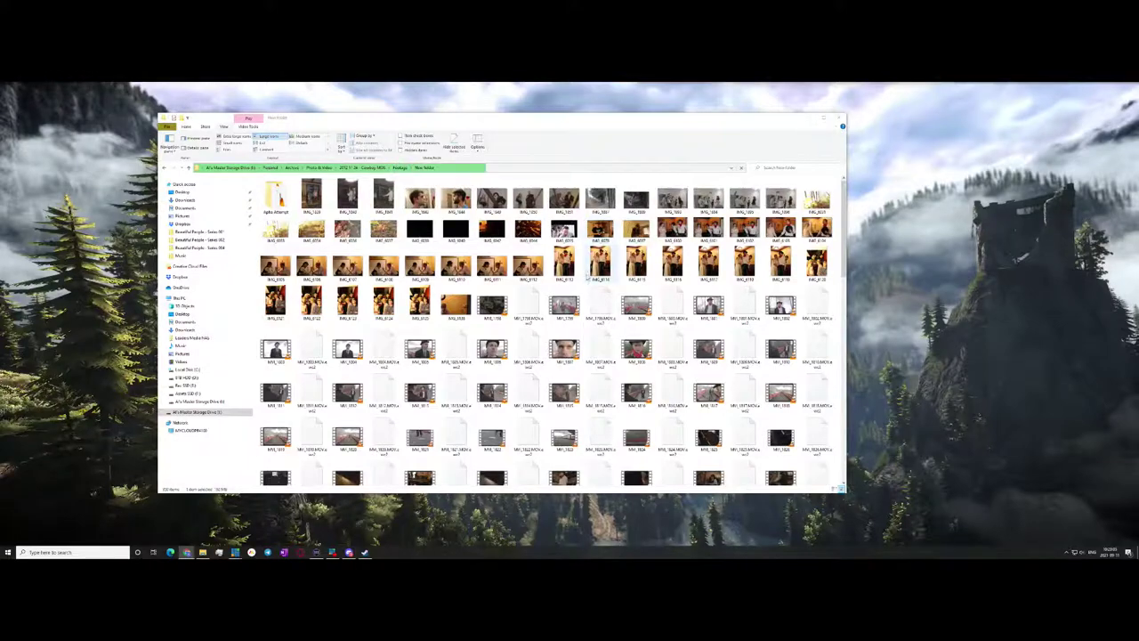
scroll(618, 271, "down", 5)
scroll(618, 271, "up", 4)
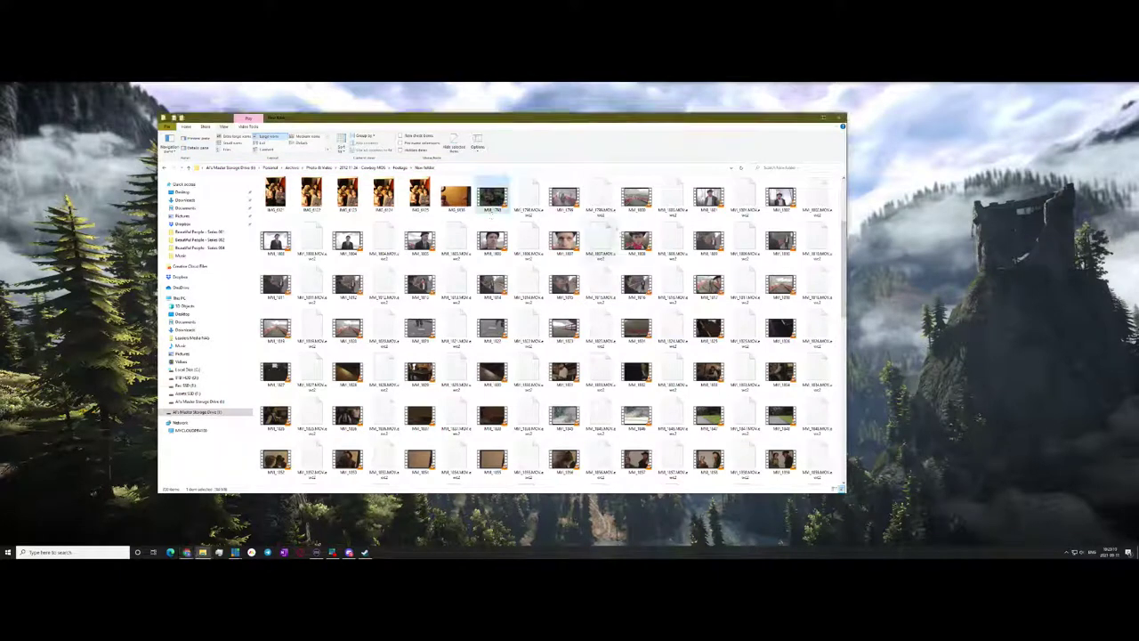
scroll(614, 227, "down", 5)
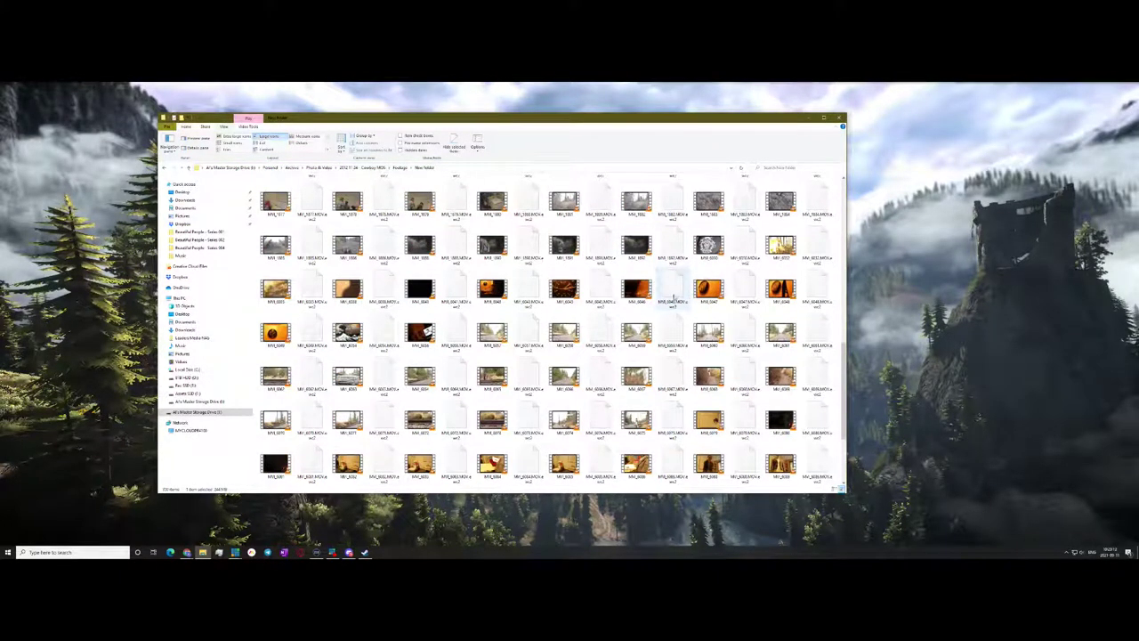
scroll(672, 285, "down", 3)
left_click(821, 466)
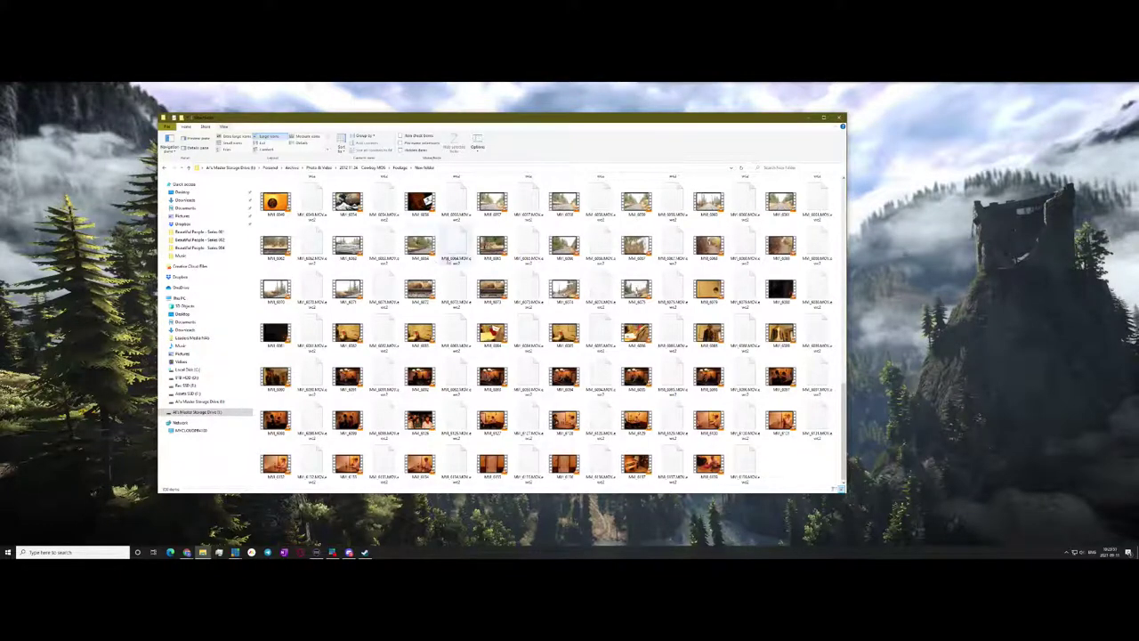
scroll(450, 258, "up", 10)
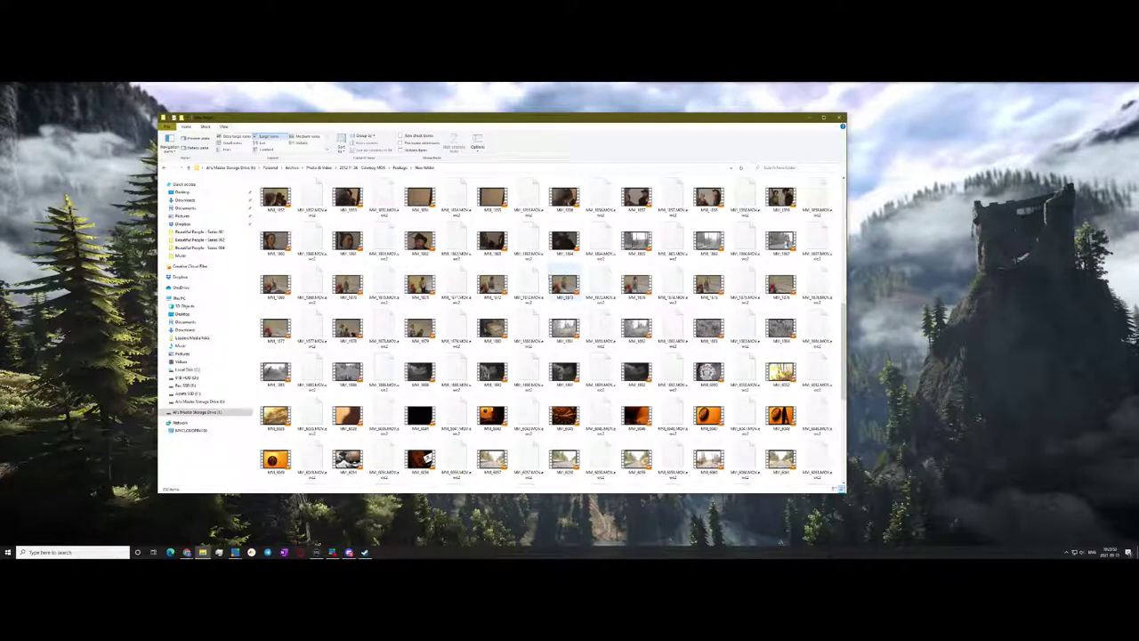
scroll(597, 266, "up", 5)
left_click(492, 196)
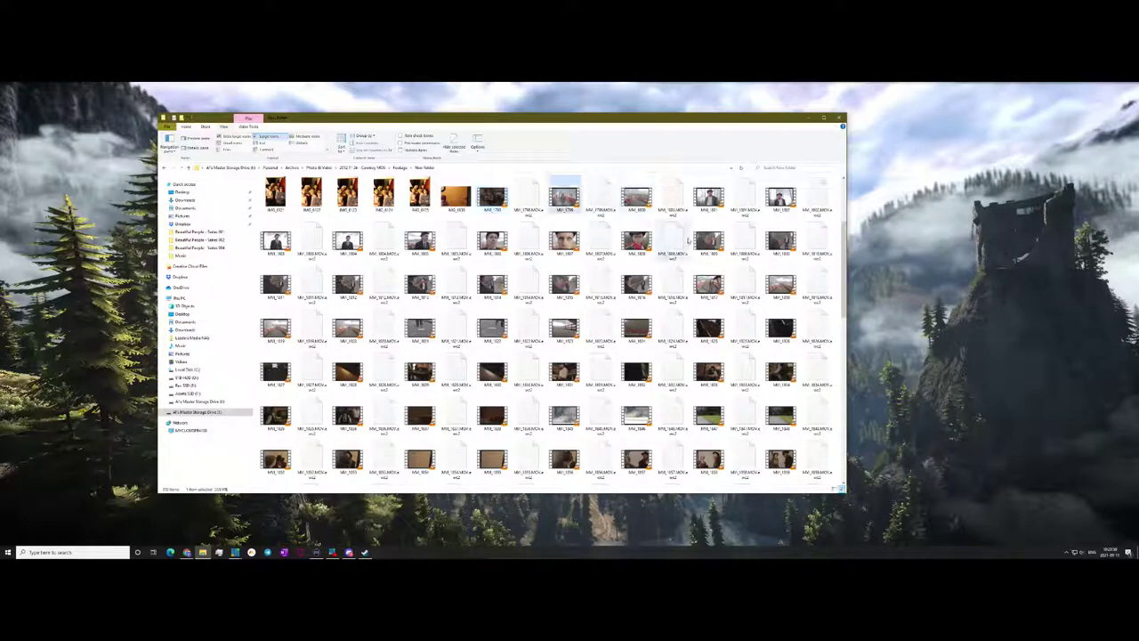
scroll(712, 298, "down", 5)
scroll(712, 298, "down", 5)
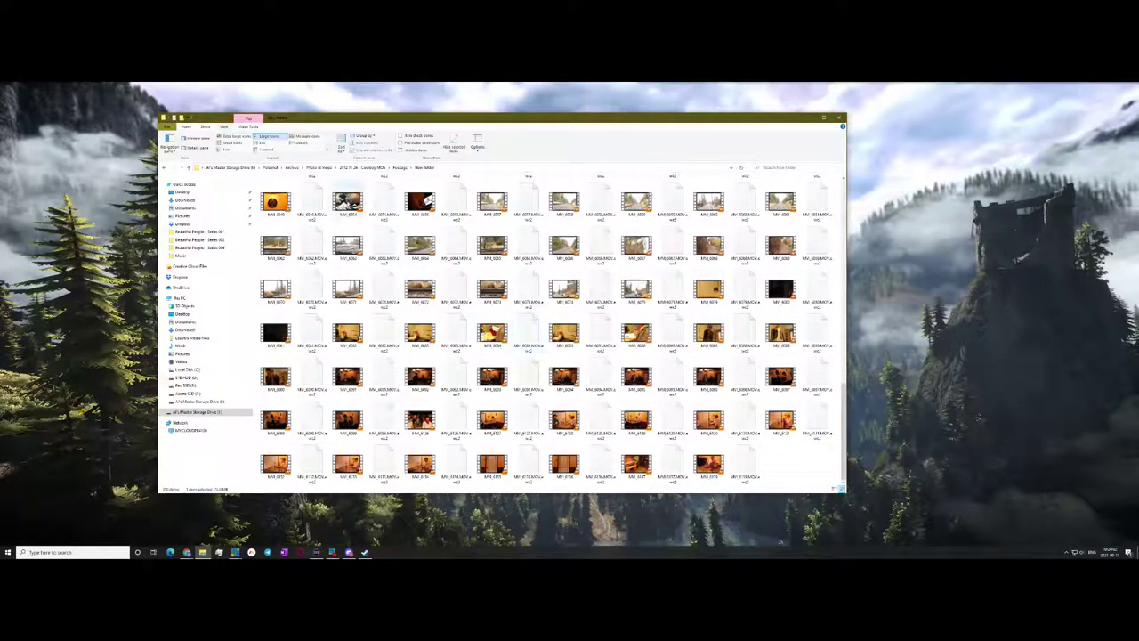
double_click(347, 200)
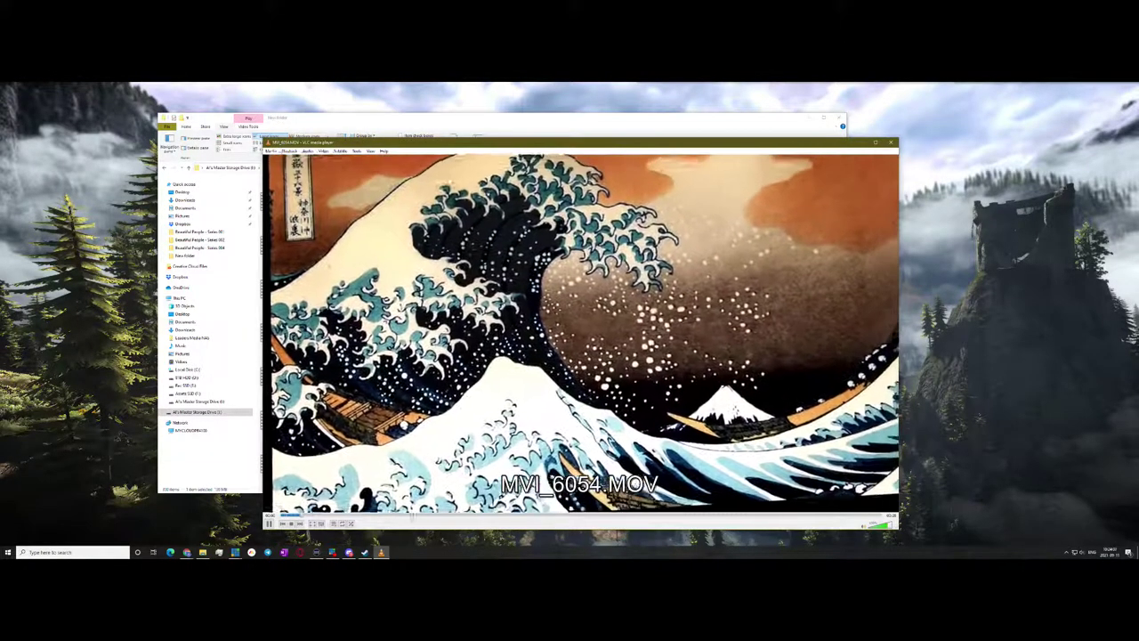
left_click(575, 516)
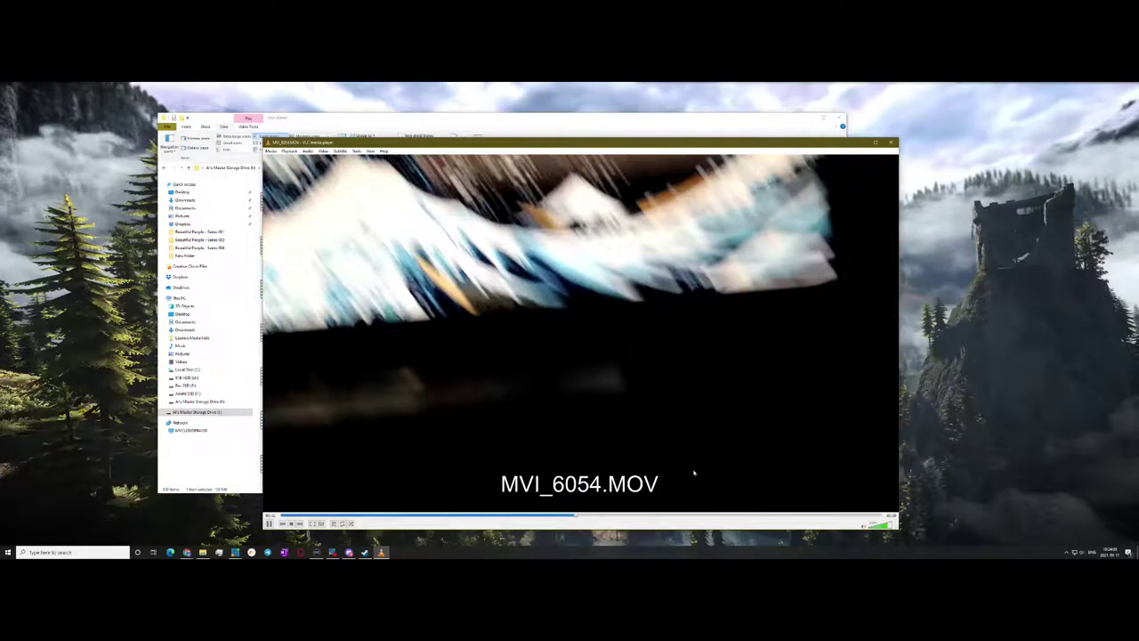
left_click(889, 144)
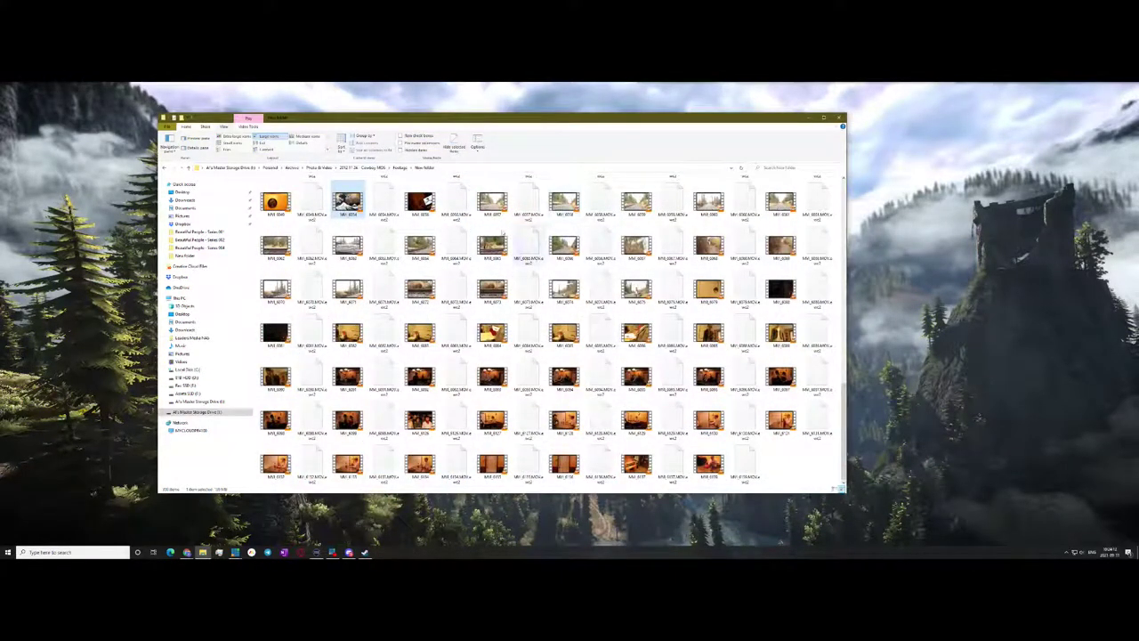
scroll(556, 294, "up", 10)
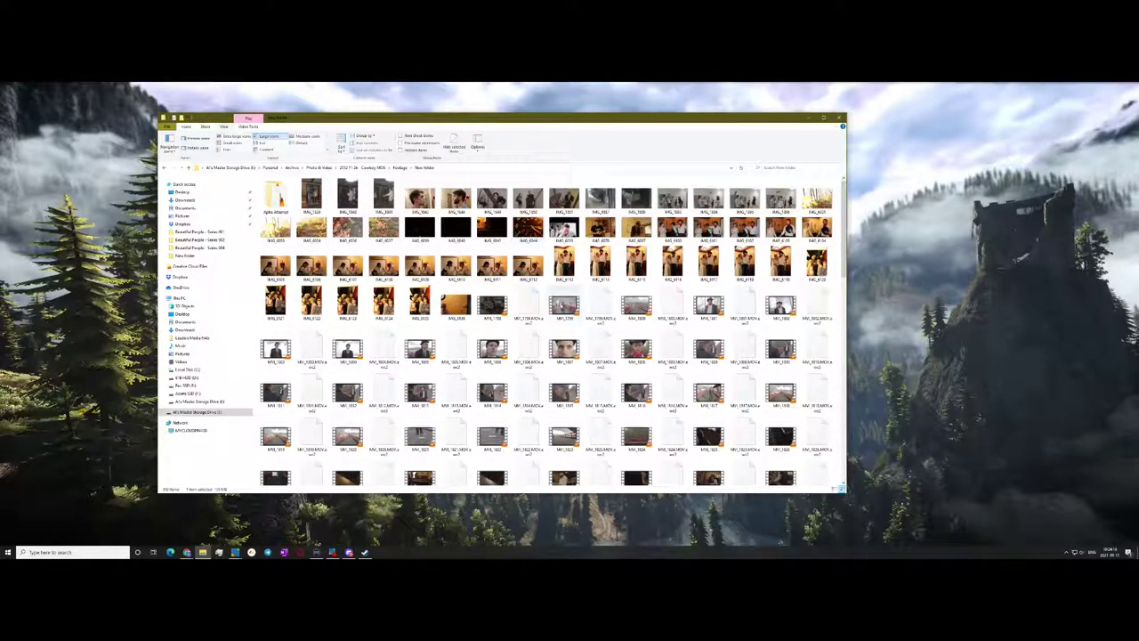
scroll(564, 307, "down", 15)
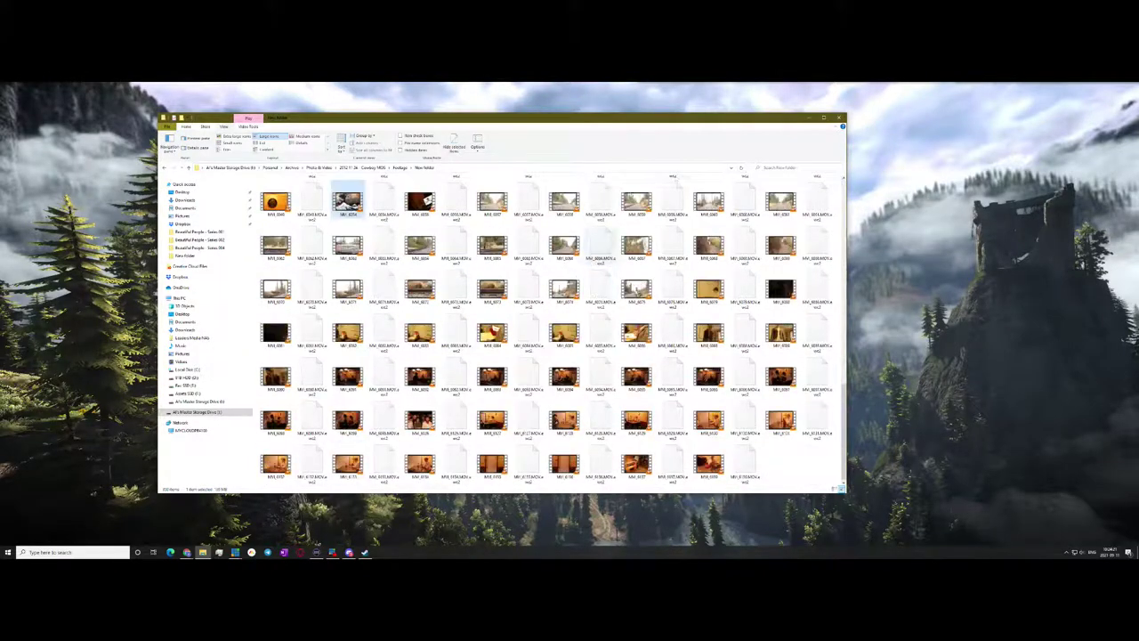
- Snap the footage folder window to the left half of the screen
double_click(713, 113)
left_click_drag(713, 118, 2, 276)
left_click(717, 154)
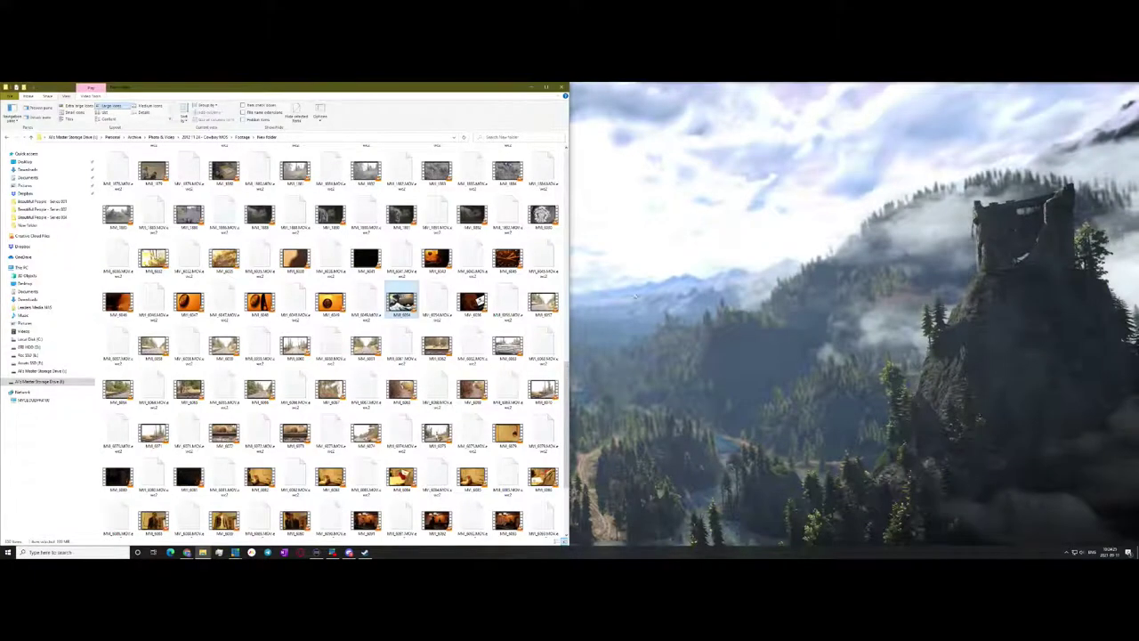
- Launch Premiere Pro 2021 from the Start search and move its home window right
key("super")
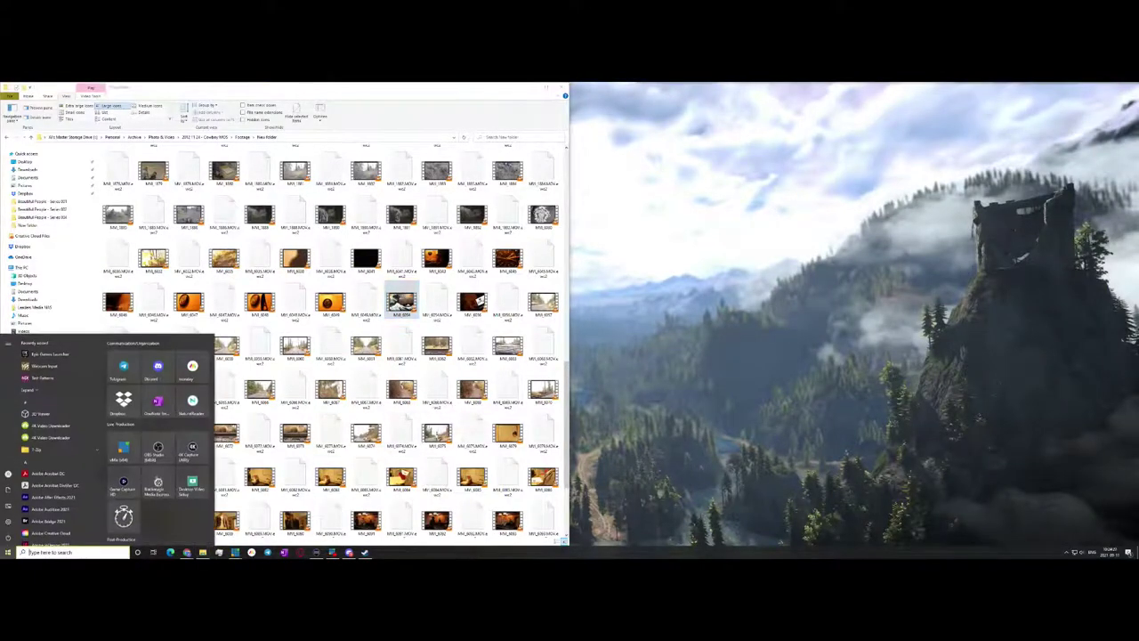
type("premiere")
key("Return")
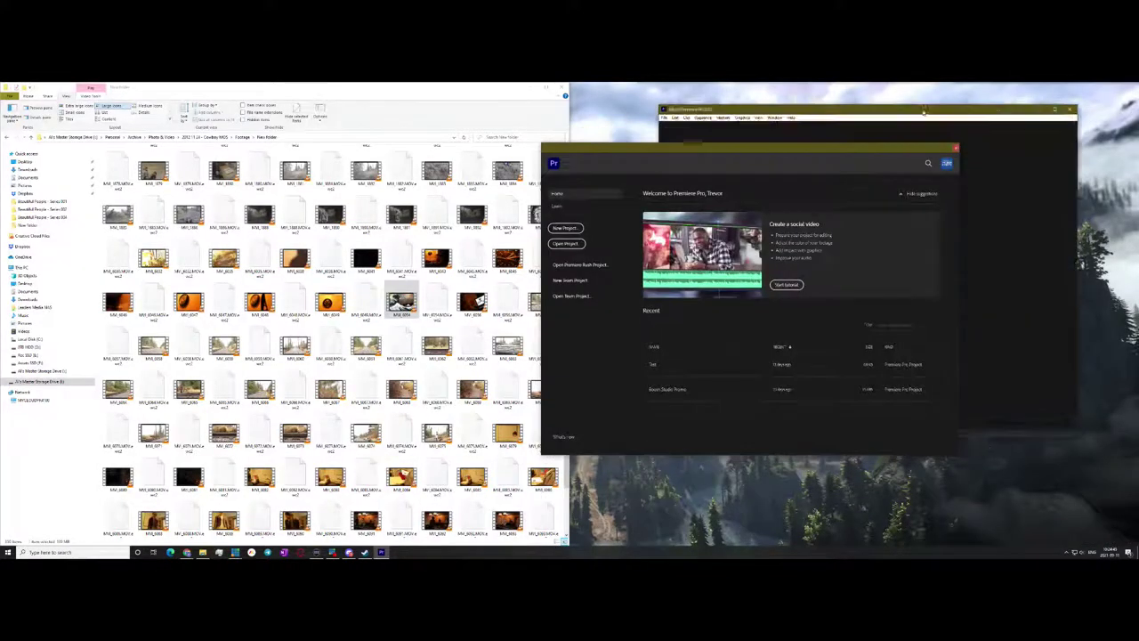
left_click_drag(855, 151, 901, 149)
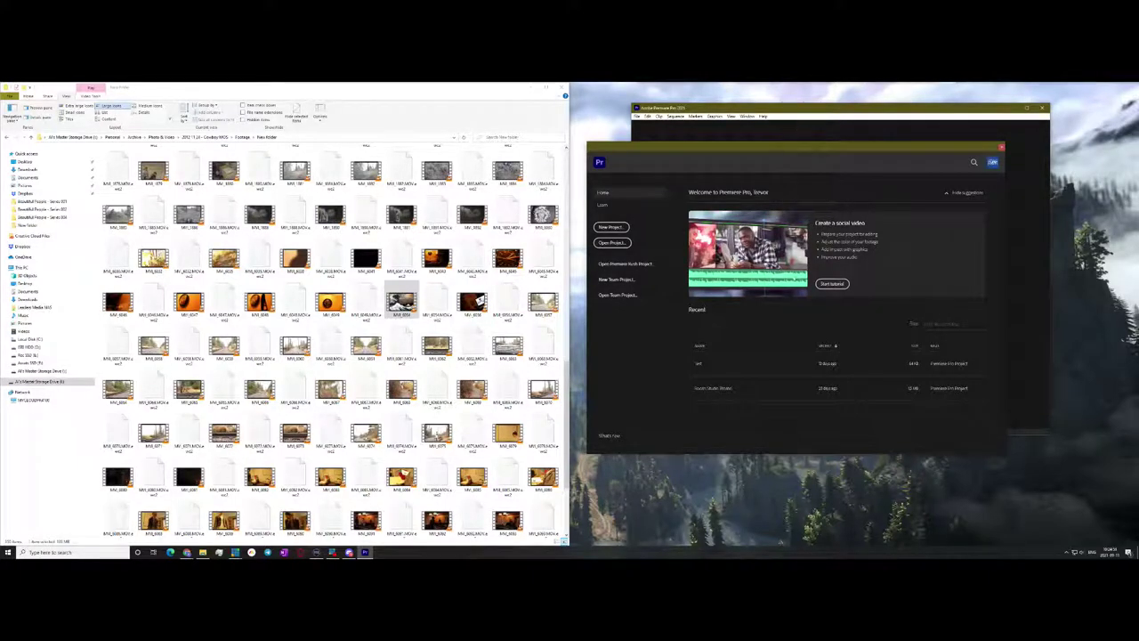
- Start a new project saved in a newly created 'Cowboy MOS - Rodeo' folder under Professional
left_click(612, 227)
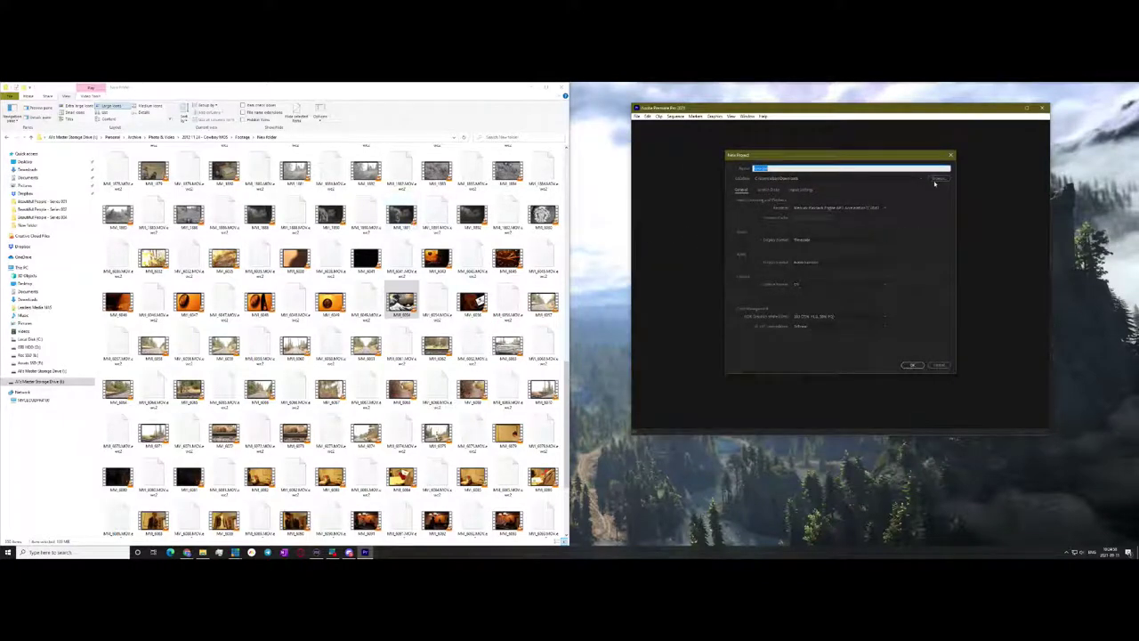
left_click(936, 180)
scroll(677, 302, "down", 5)
left_click(678, 292)
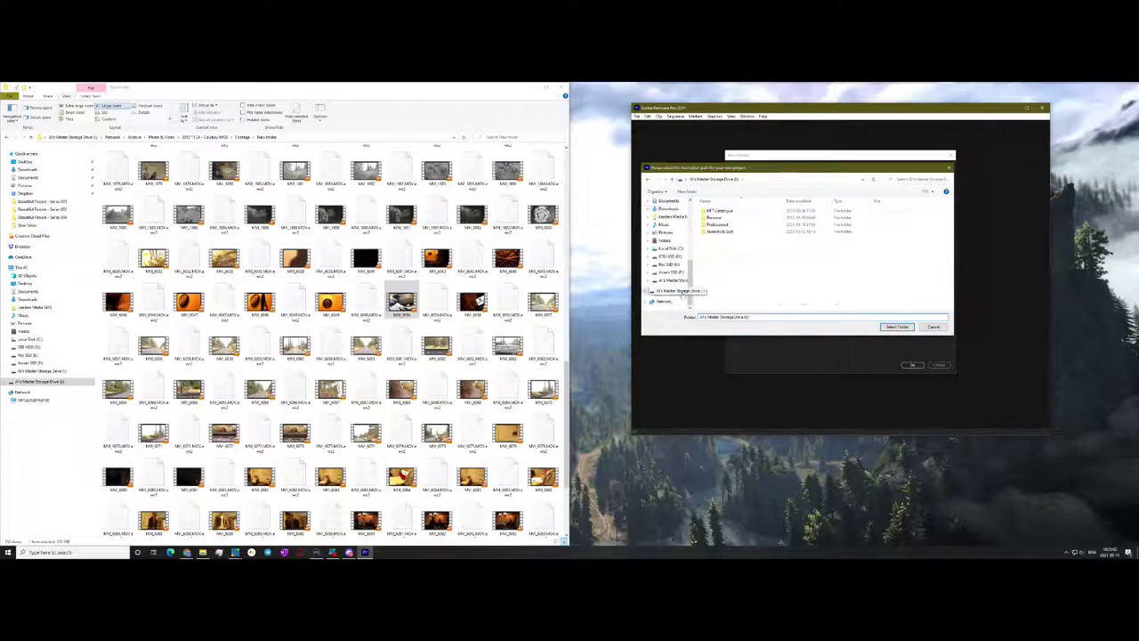
double_click(717, 225)
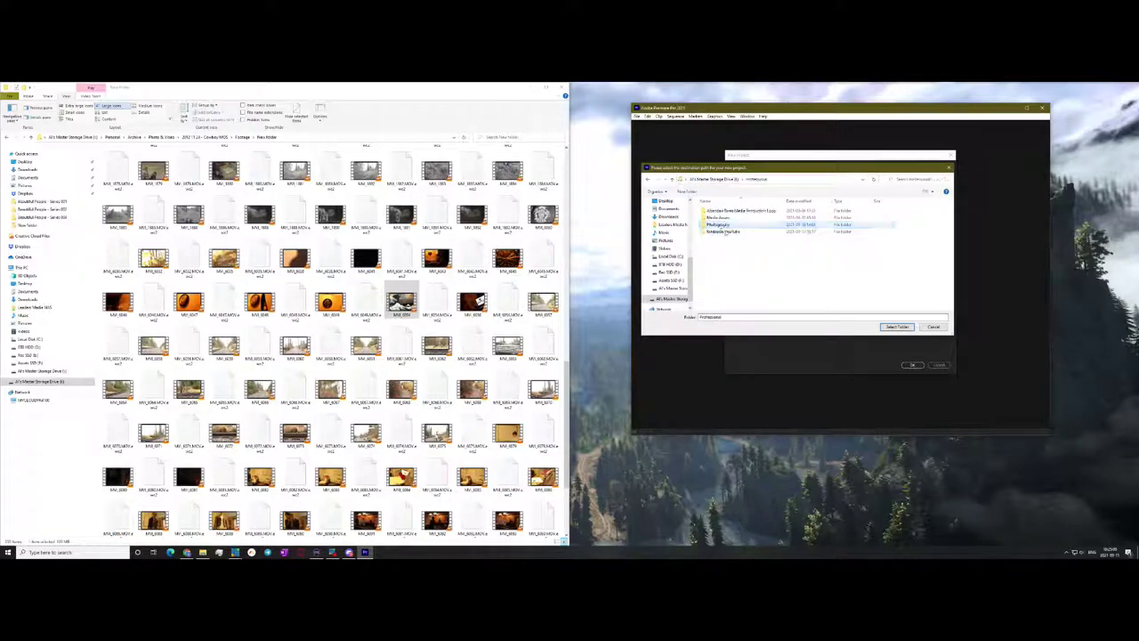
double_click(717, 225)
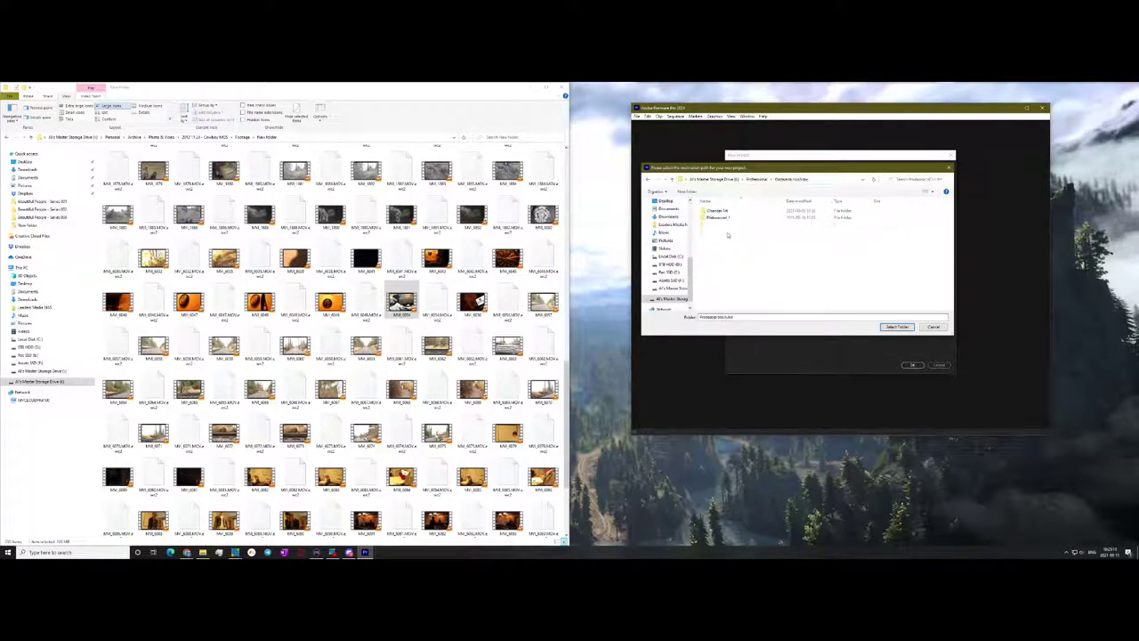
key("ctrl+shift+n")
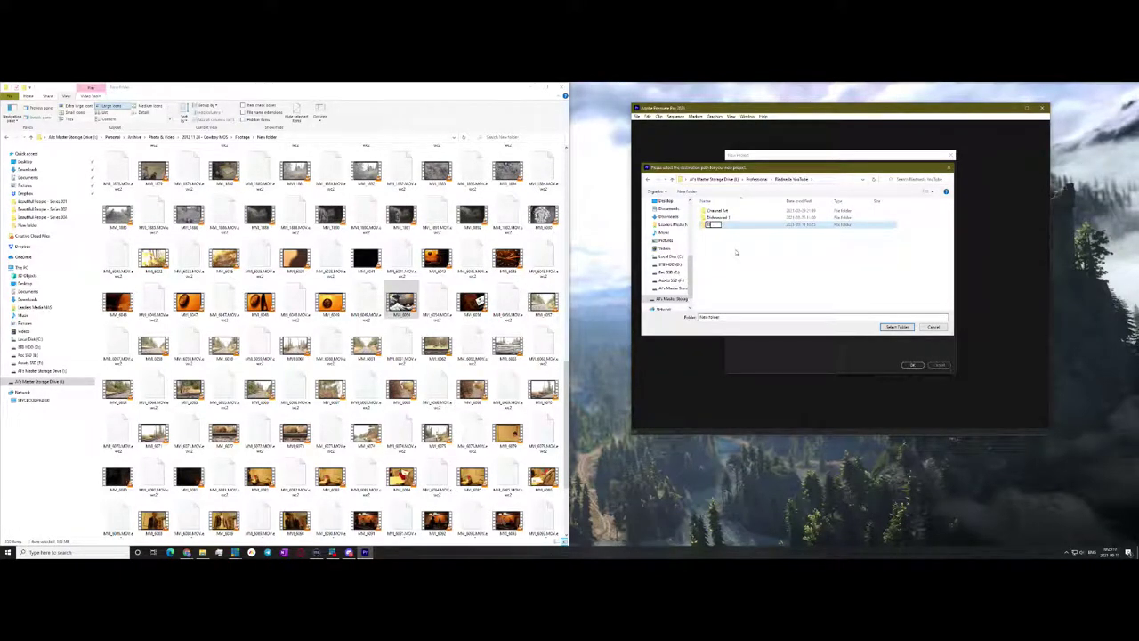
type("Cowboy MOS - Rodeo")
key("Return")
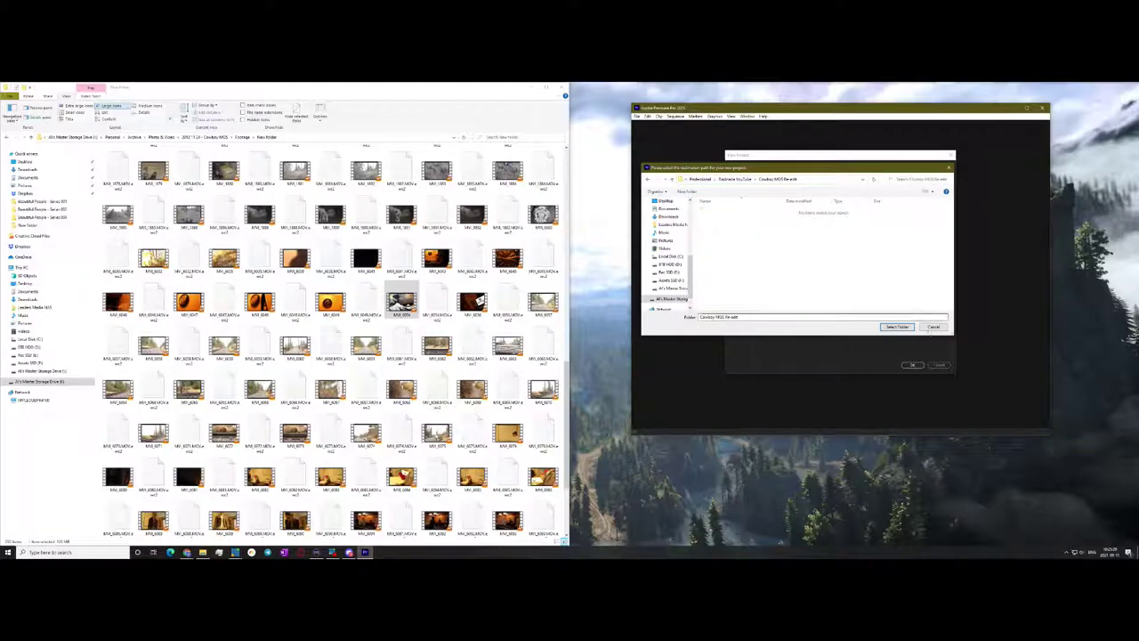
left_click(898, 327)
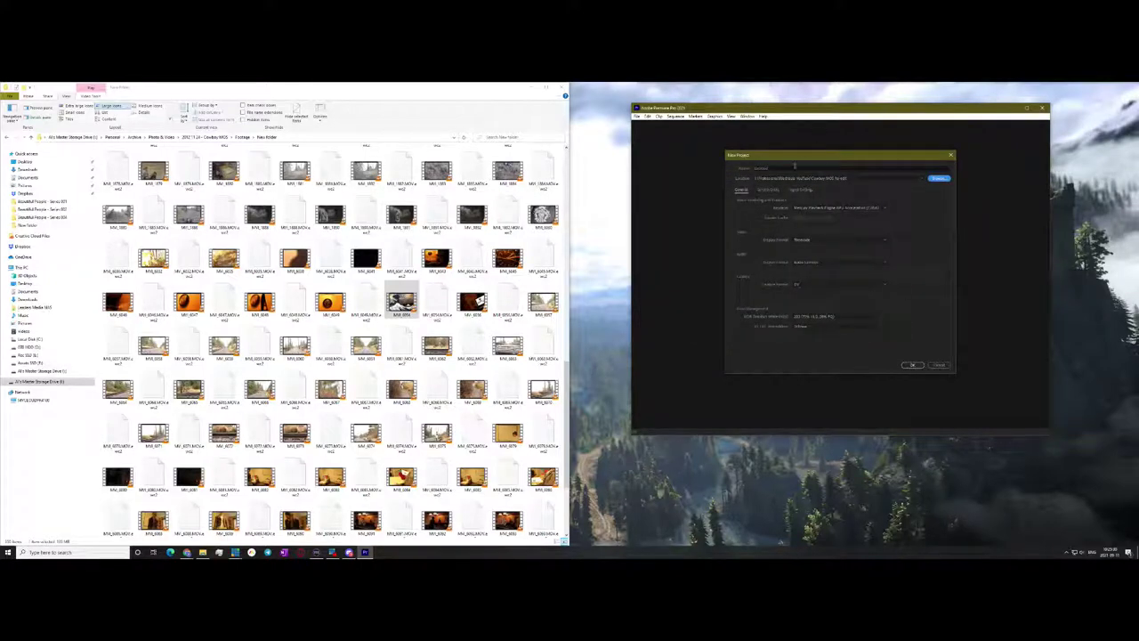
- Replace the project name with a Cowboy MOS name and create the project
left_click(794, 167)
key("ctrl+a")
type("Cow")
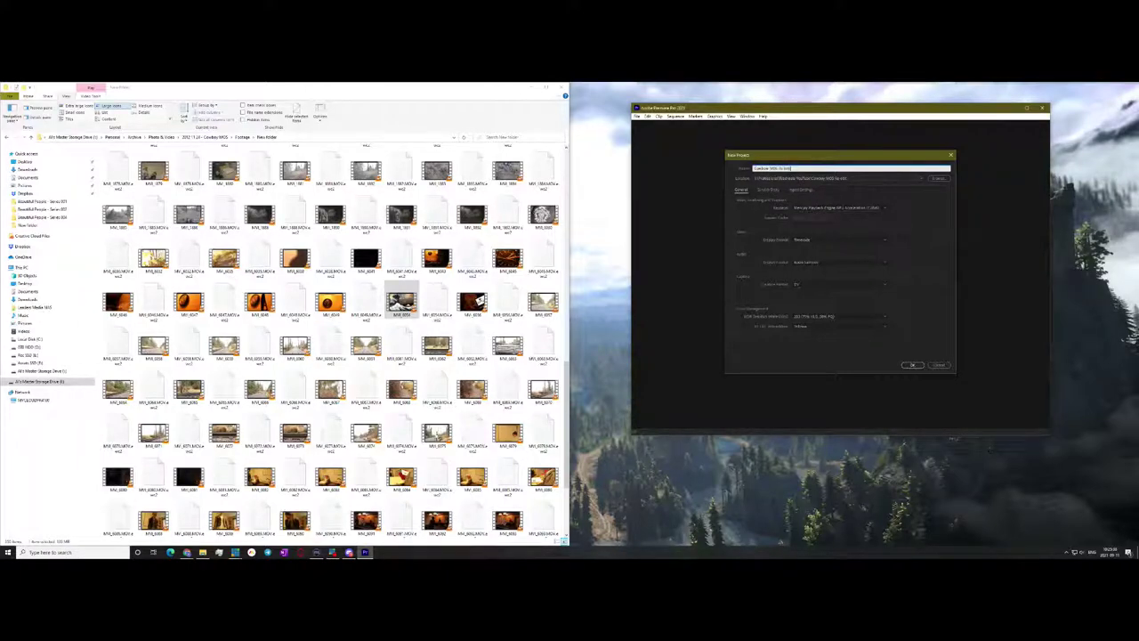
left_click(912, 364)
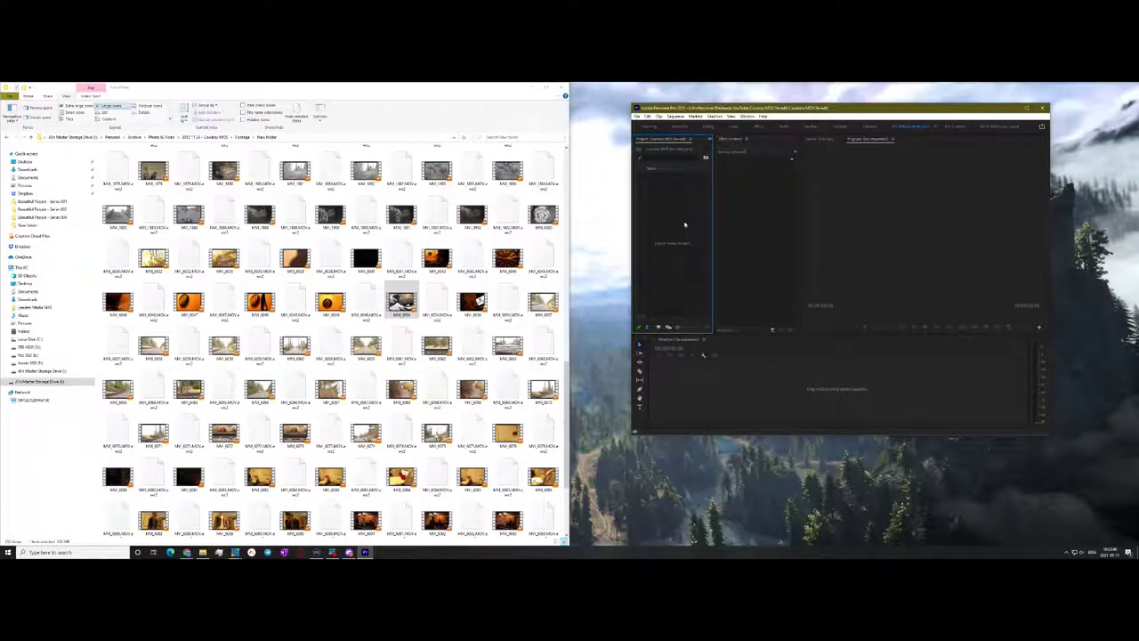
- Select every clip in the footage folder and drag them into Premiere's Project panel
left_click_drag(1051, 385, 1126, 389)
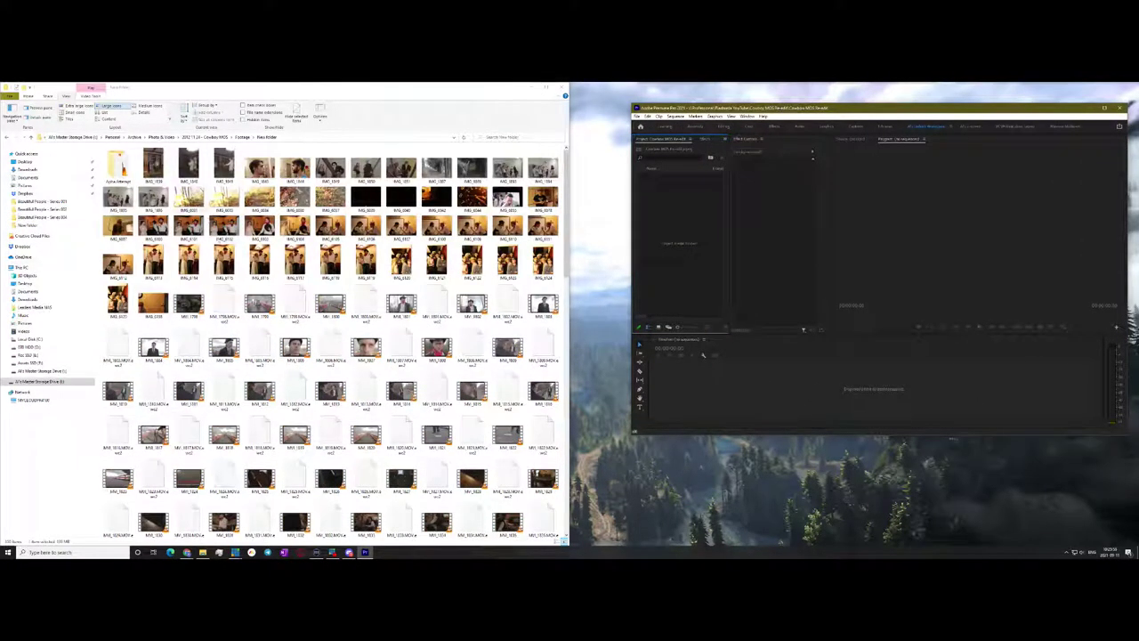
left_click(260, 304)
scroll(331, 340, "down", 15)
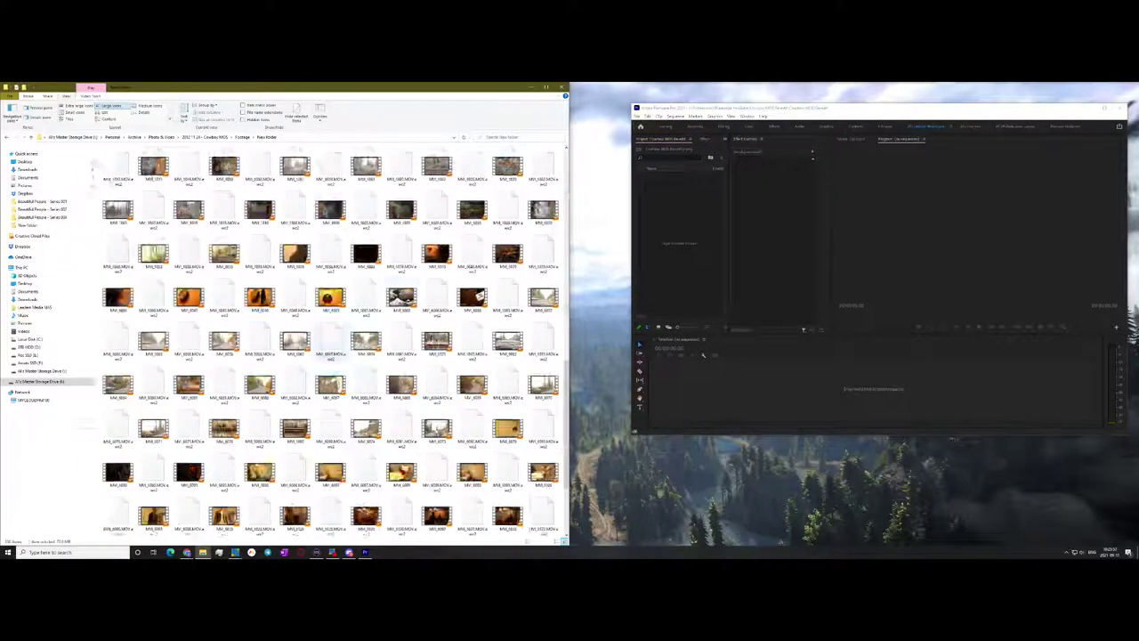
left_click(512, 519, "shift")
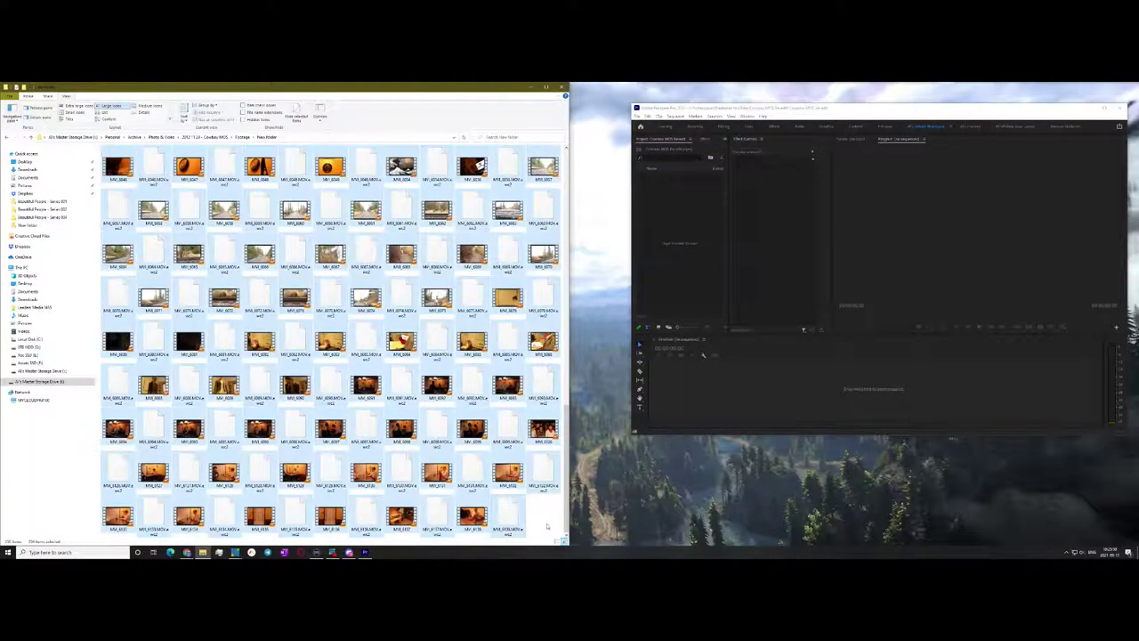
left_click_drag(454, 392, 682, 233)
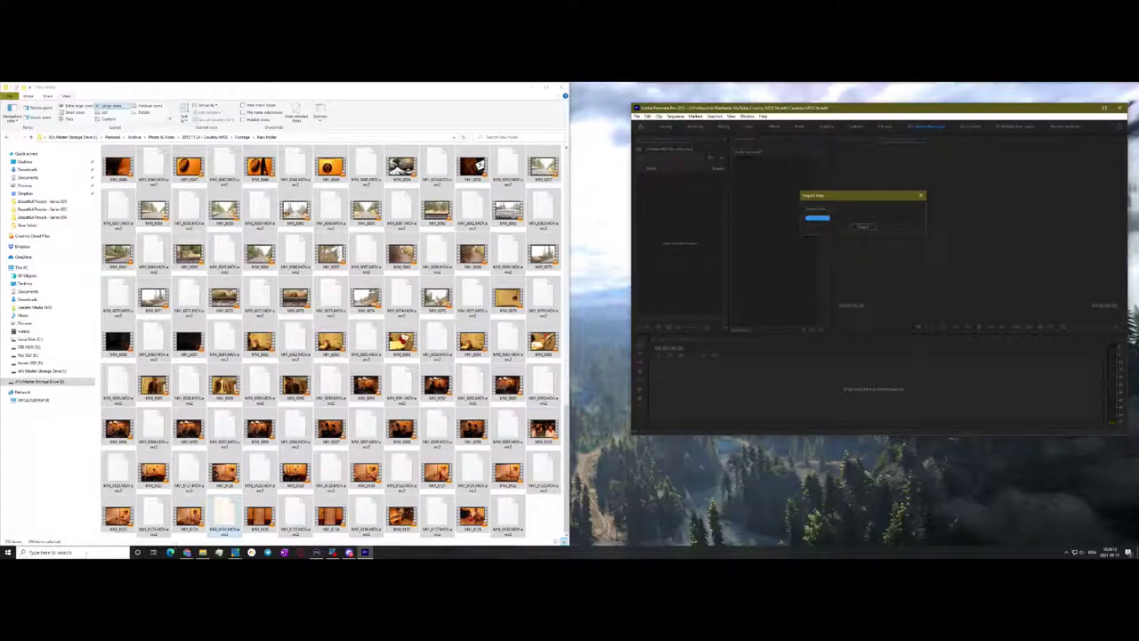
- Launch DaVinci Resolve 17 and snap it beside the footage folder
left_click(7, 553)
left_click(7, 553)
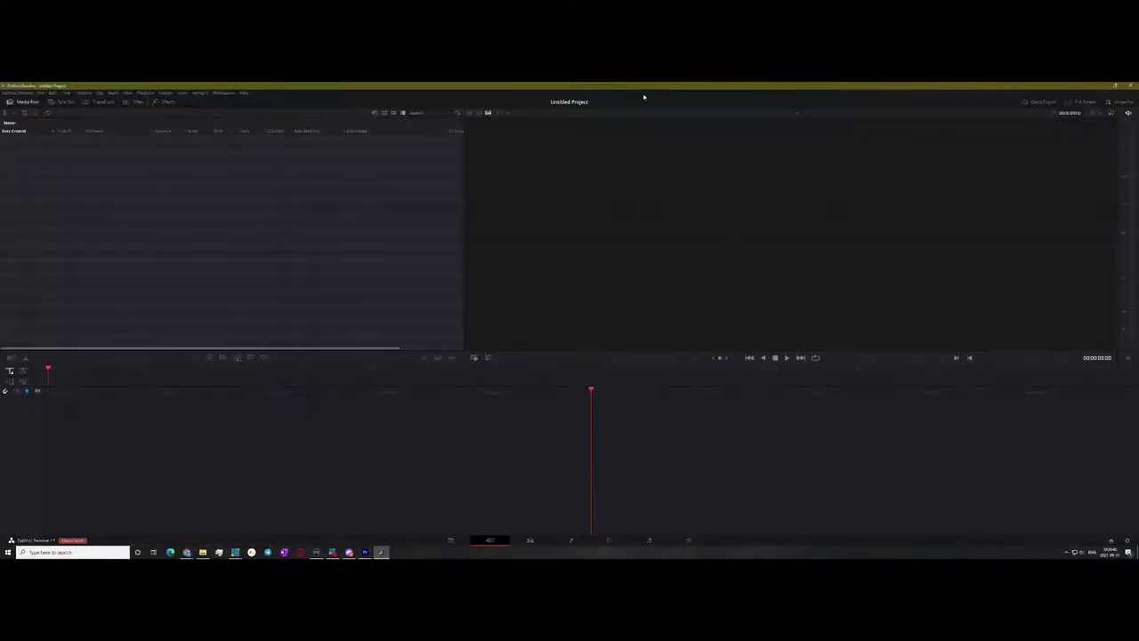
left_click_drag(643, 95, 1137, 151)
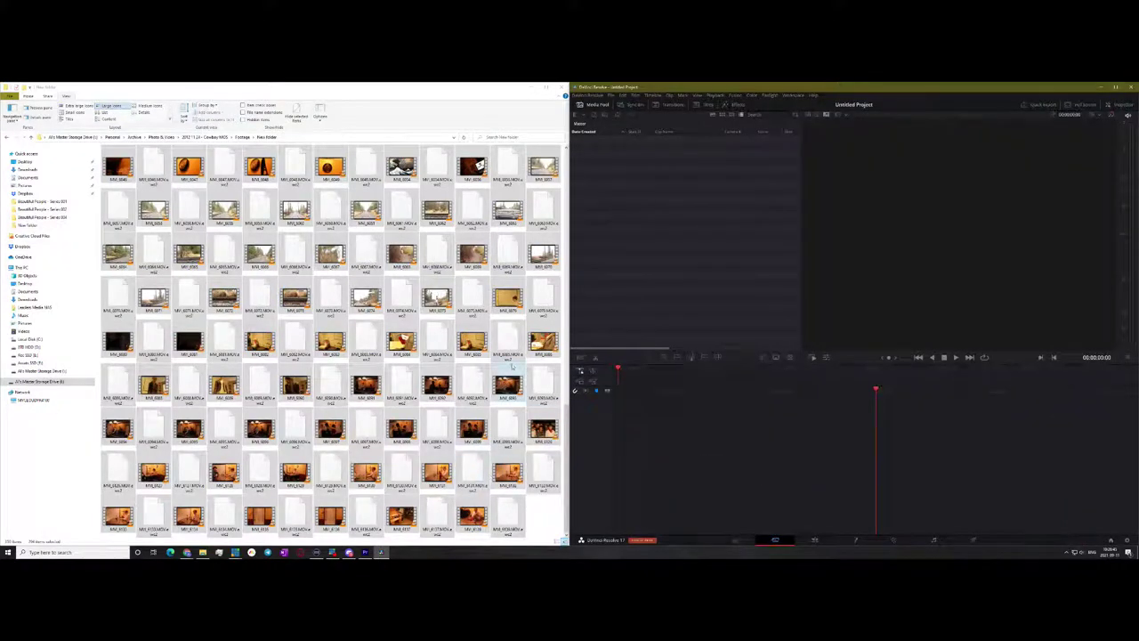
- Add MVI_6069 and MVI_6086.MOV to the Media Pool, answer the frame rate prompt, and widen Resolve
left_click(503, 379)
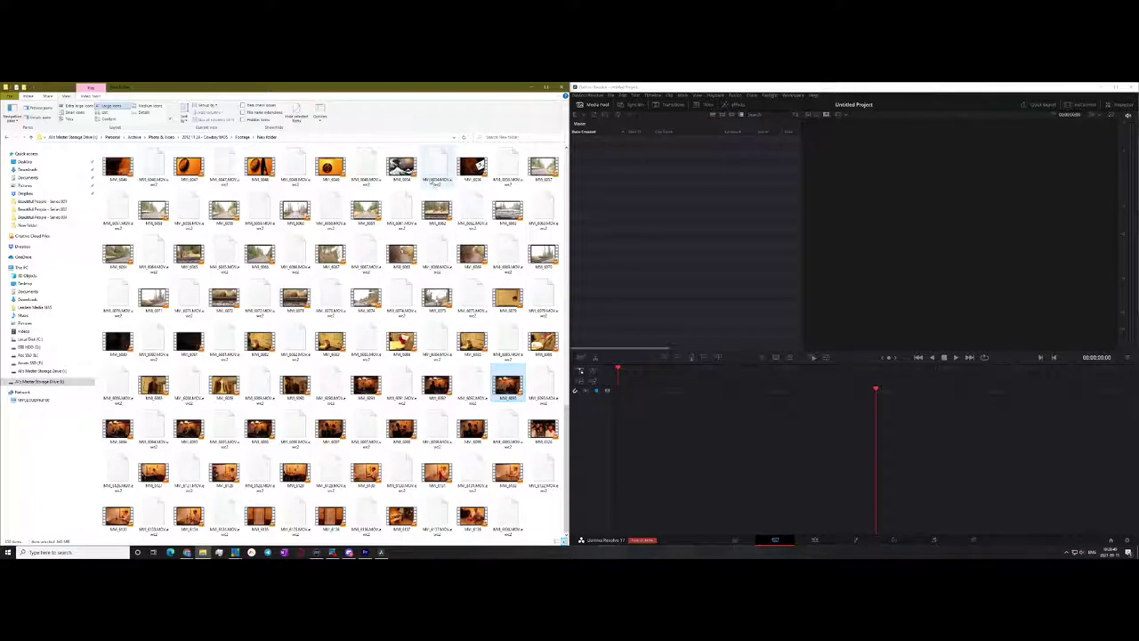
left_click(260, 256)
left_click(260, 255)
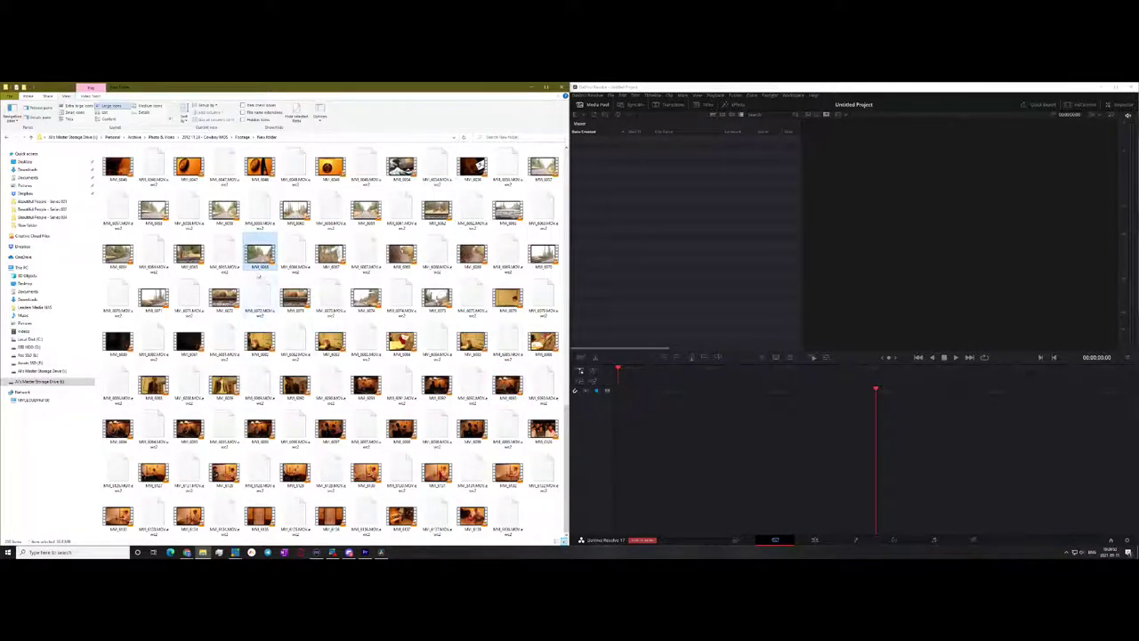
left_click_drag(260, 258, 691, 243)
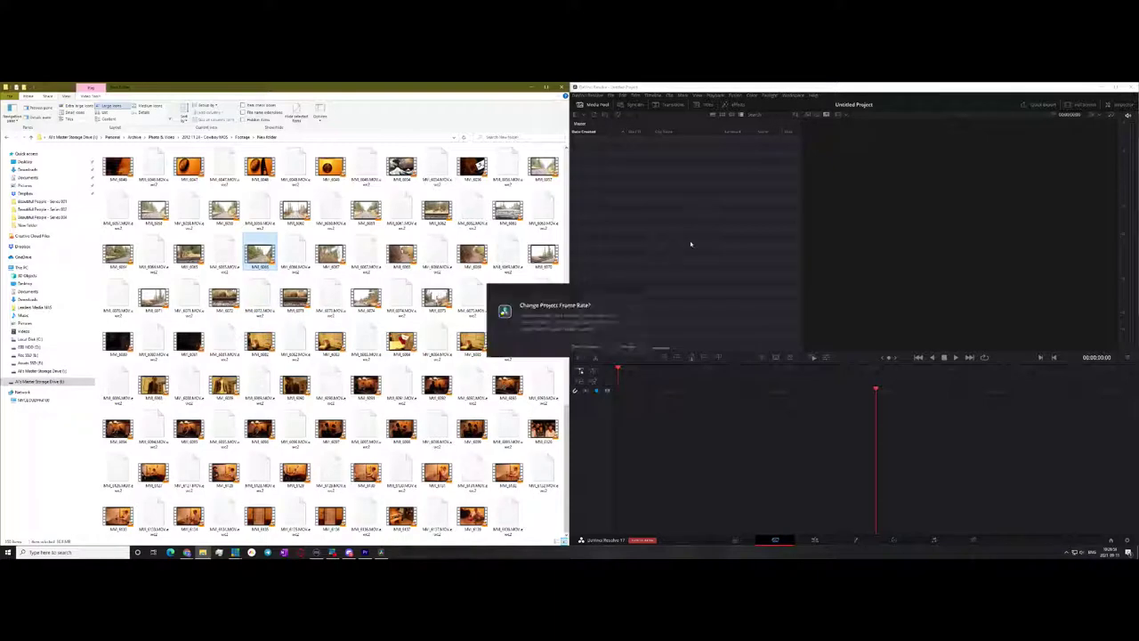
left_click(628, 348)
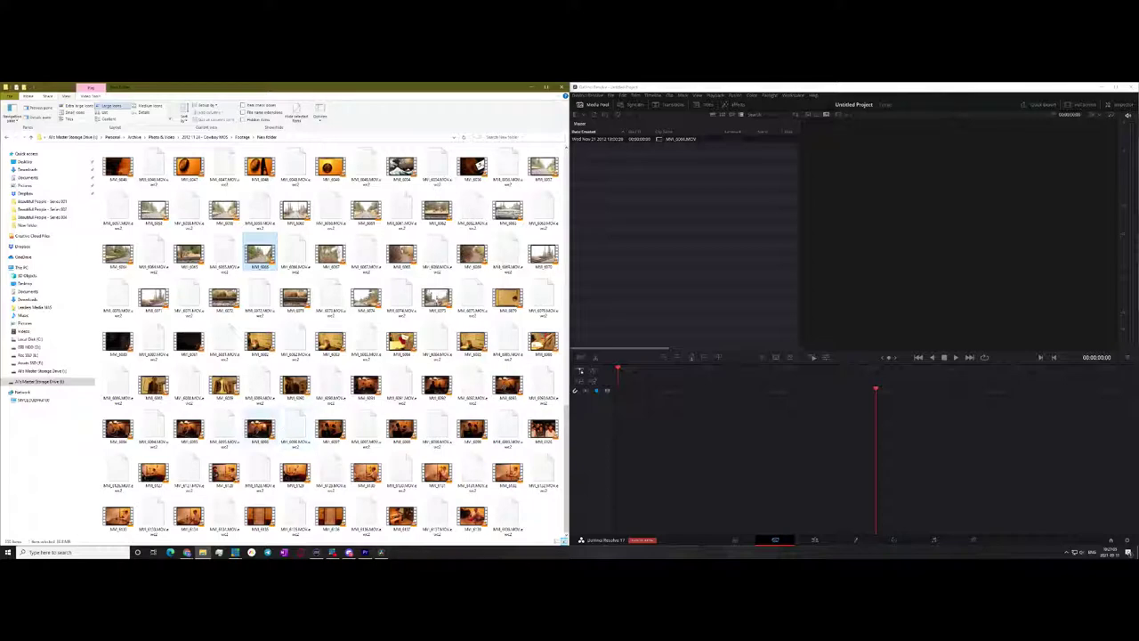
left_click(258, 429)
left_click_drag(531, 365, 633, 273)
left_click_drag(574, 309, 183, 309)
- Skim the MVI_6086.MOV railroad clip and MVI_6096.MOV pool-table clip, then switch to the Cut page
left_click(456, 289)
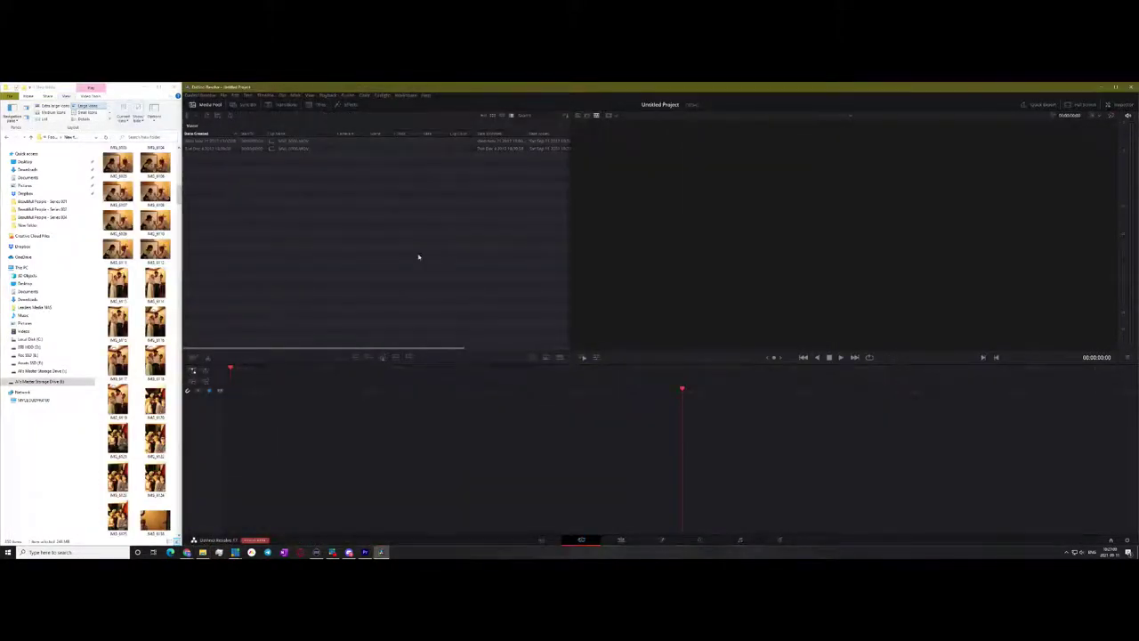
left_click(216, 142)
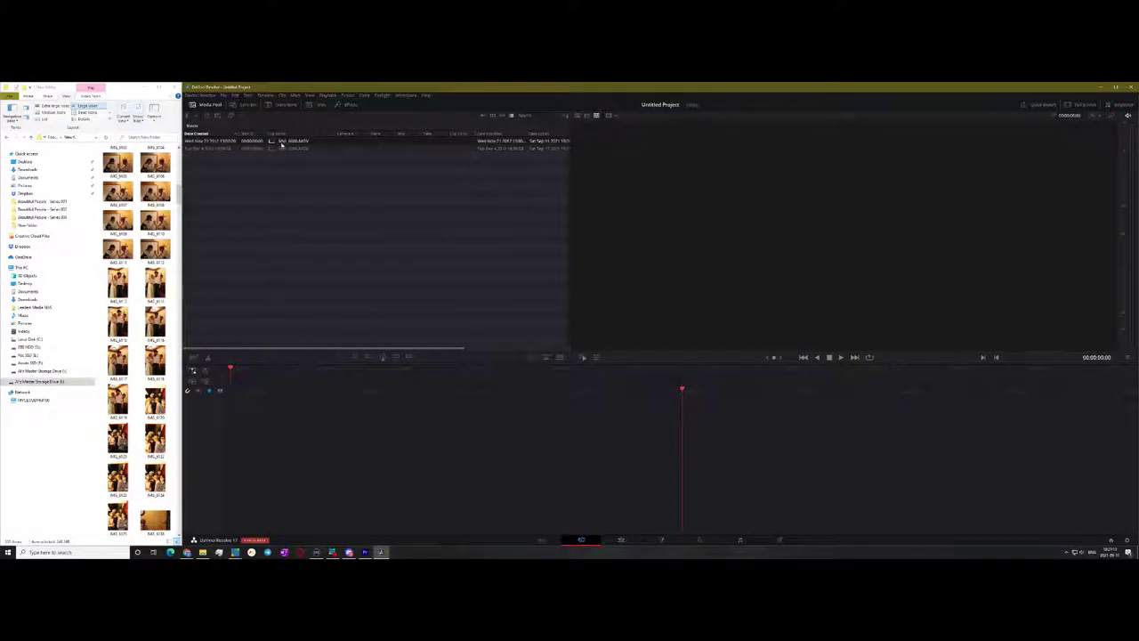
left_click_drag(614, 338, 792, 338)
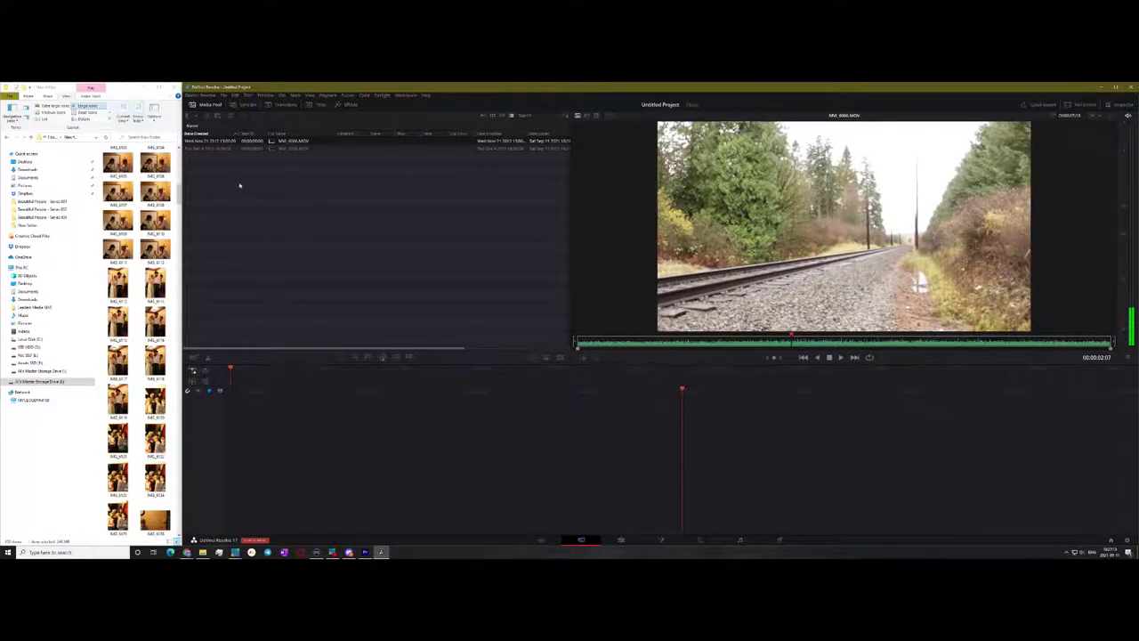
left_click(225, 149)
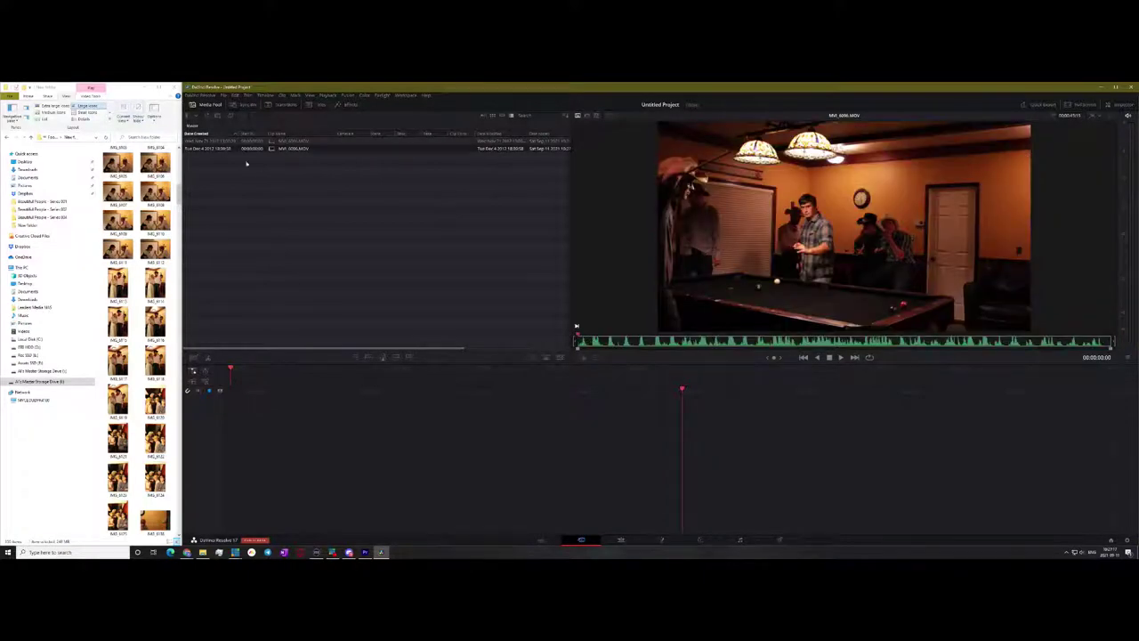
left_click(764, 339)
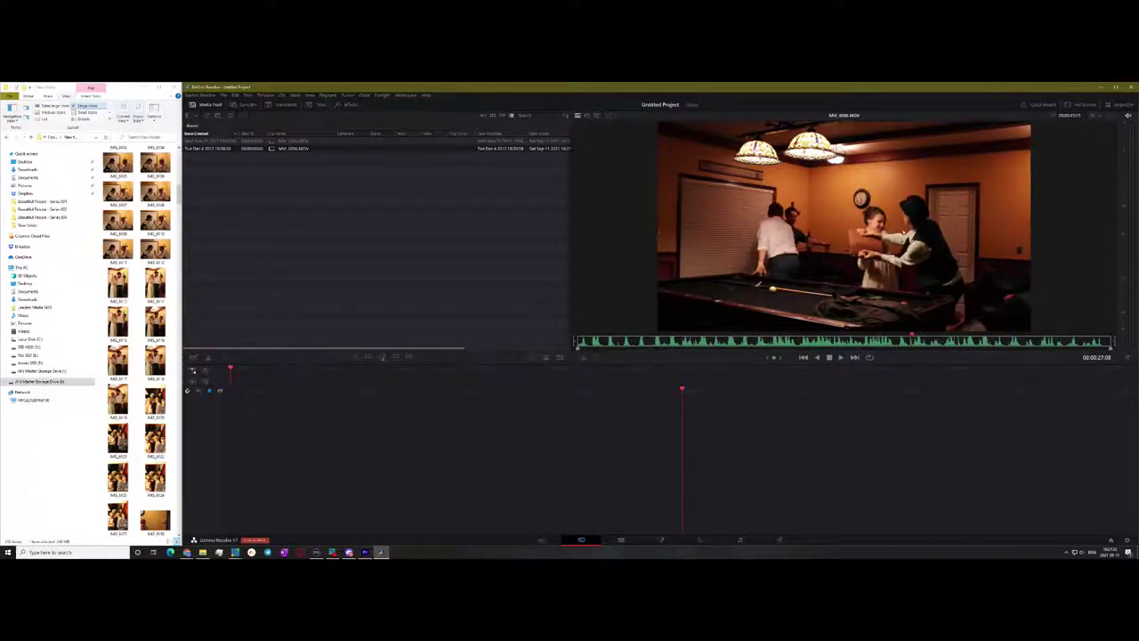
left_click(621, 540)
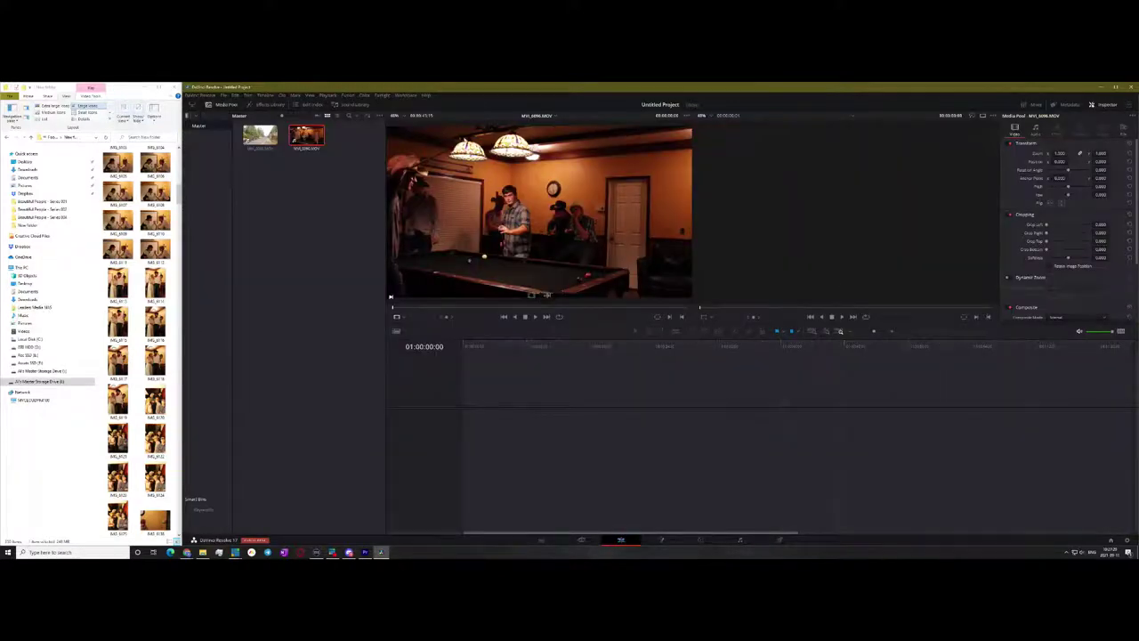
- Play and pause the MVI_6096.MOV pool-table clip in the Cut page viewer
key("space")
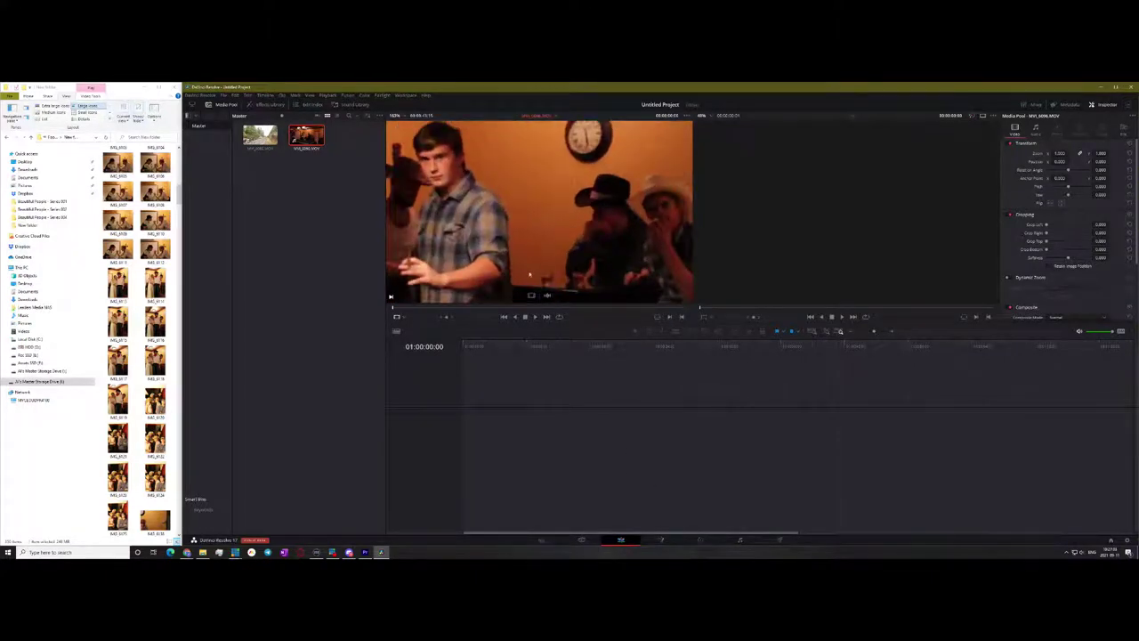
key("space")
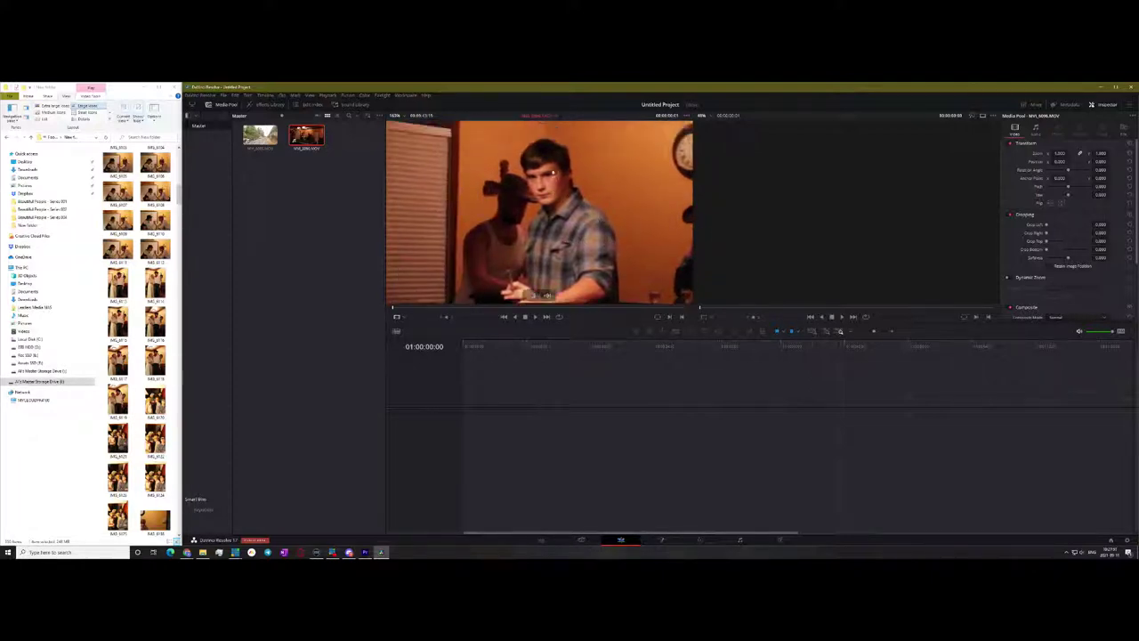
scroll(561, 193, "up", 3)
- Zoom the viewer to about 411% on the young man's face in the pool-table clip
scroll(569, 196, "up", 2)
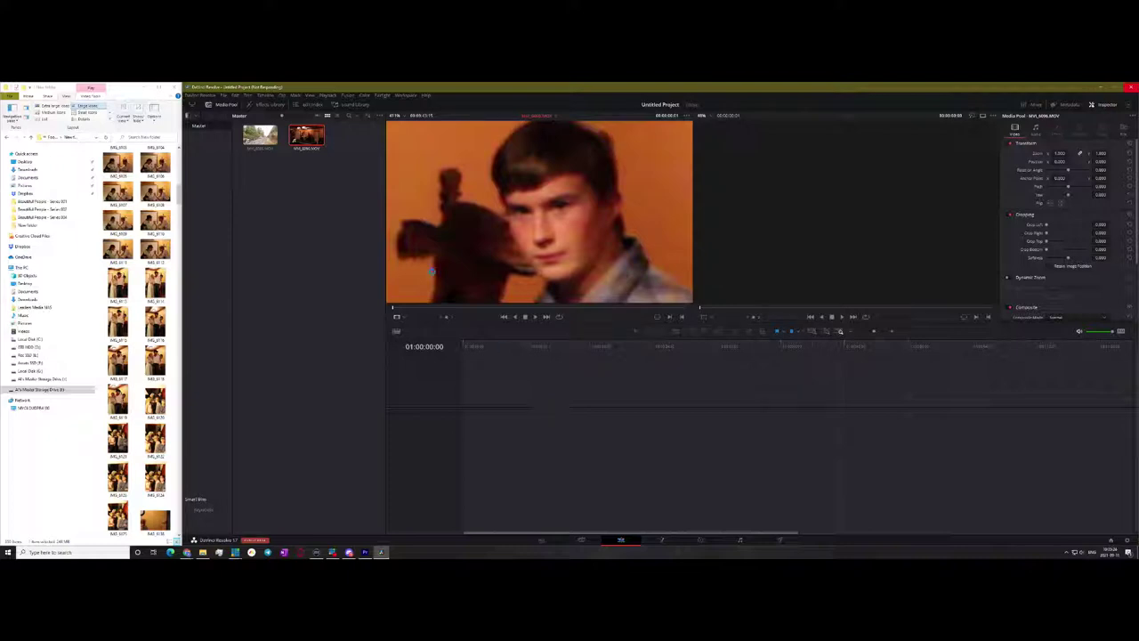
- Force-close the frozen DaVinci Resolve without sending an error report
left_click(123, 286)
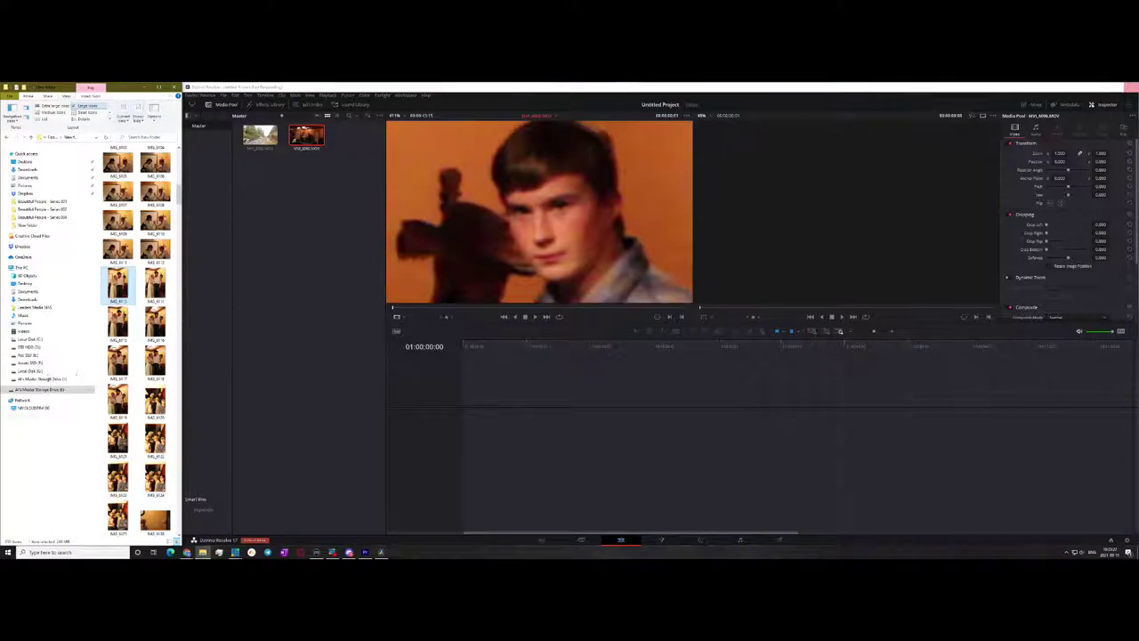
left_click(331, 304)
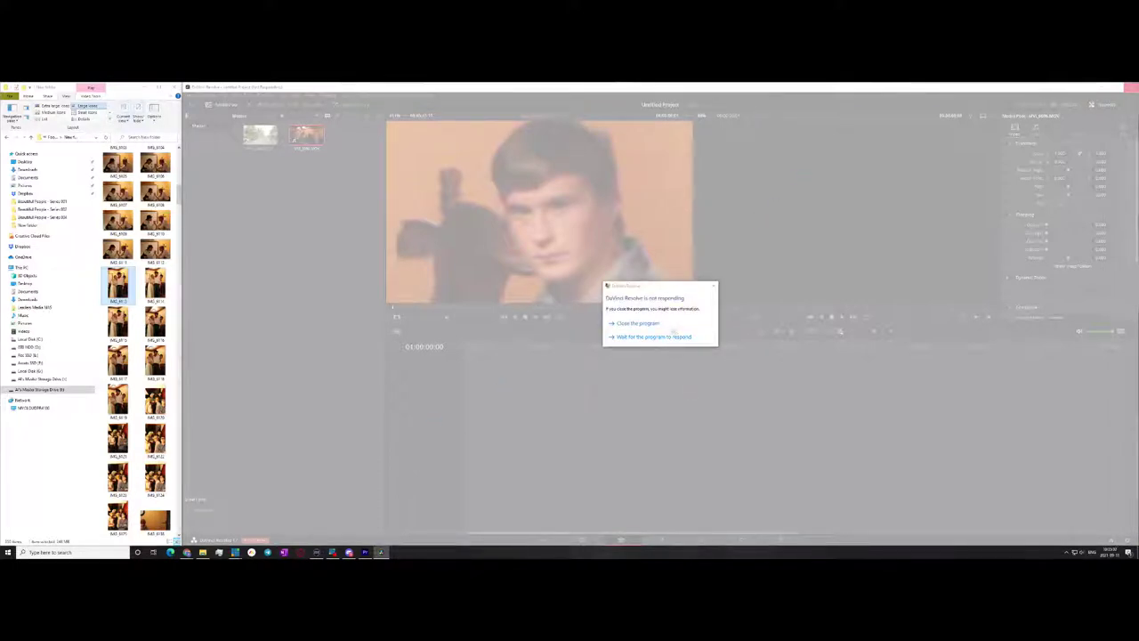
left_click(667, 326)
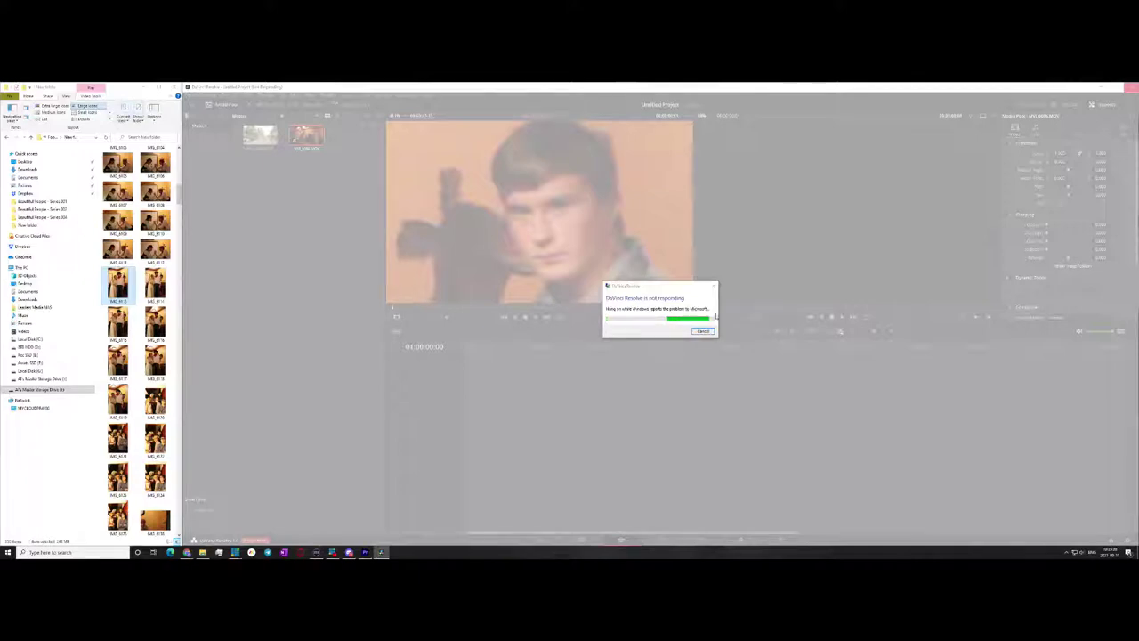
left_click(701, 331)
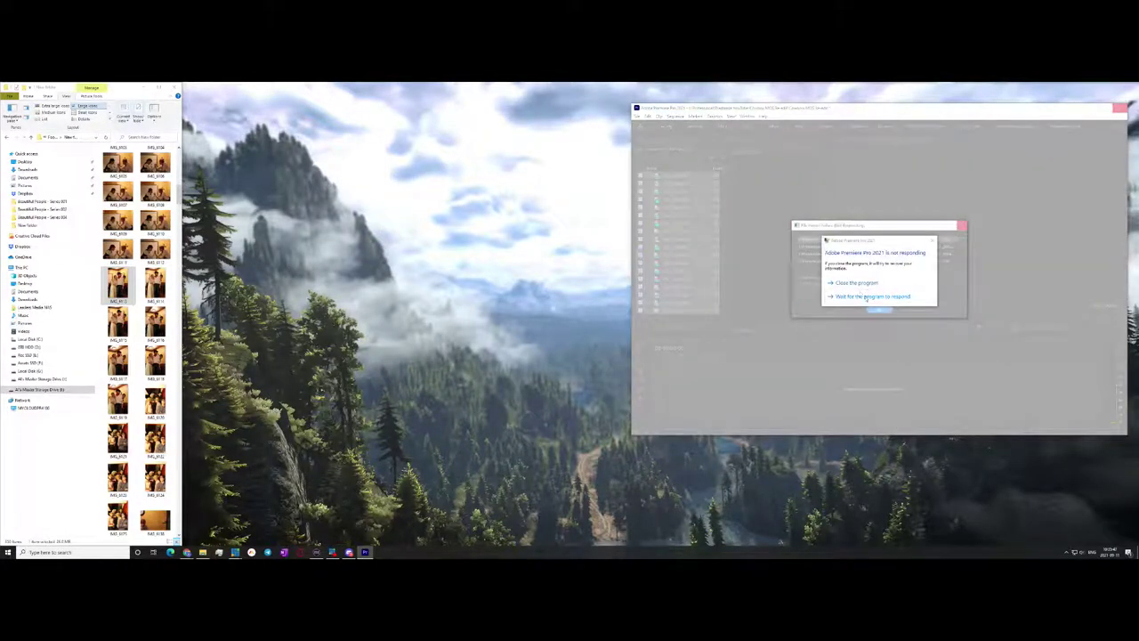
- Keep waiting on Premiere Pro while browsing the Assets SSD (F) and Local Disk (G) drives
left_click(864, 297)
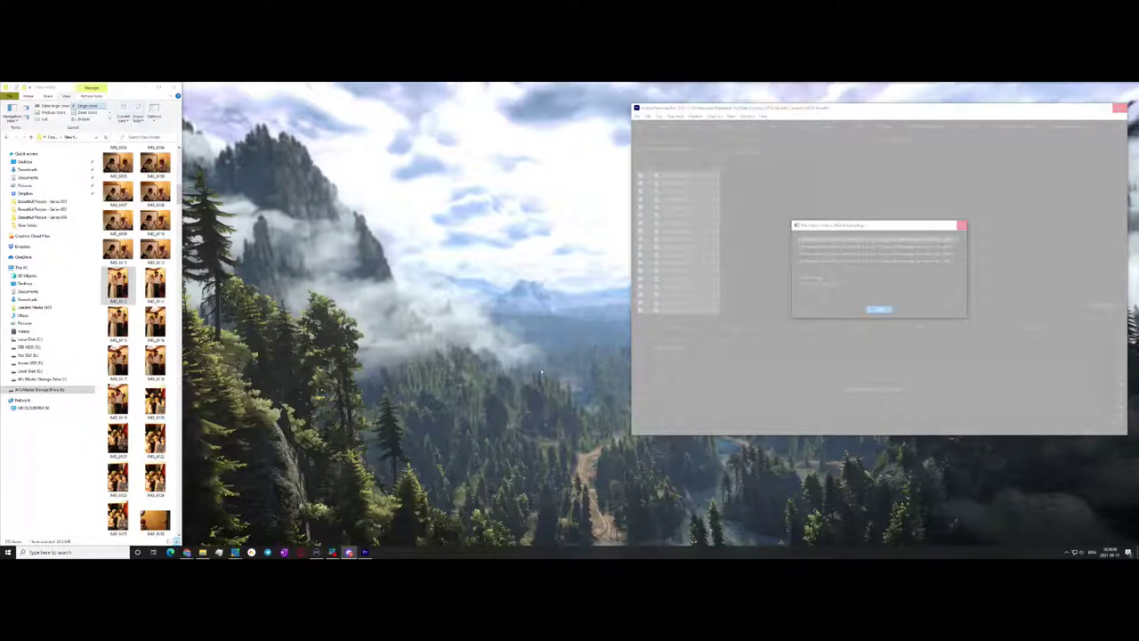
left_click(30, 362)
left_click(21, 267)
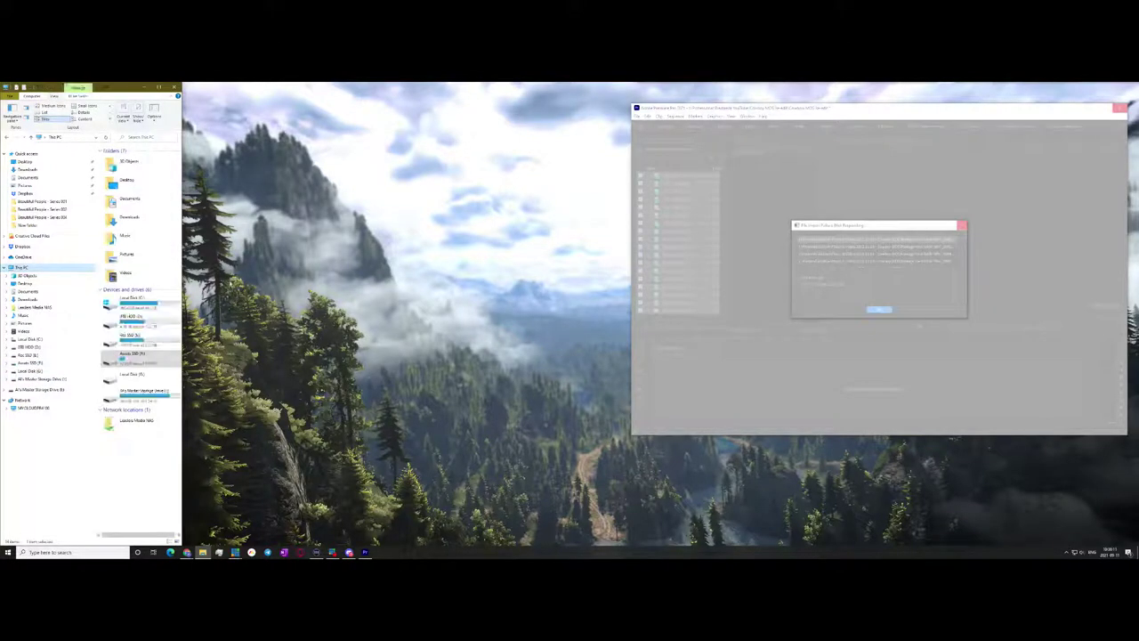
left_click(142, 378)
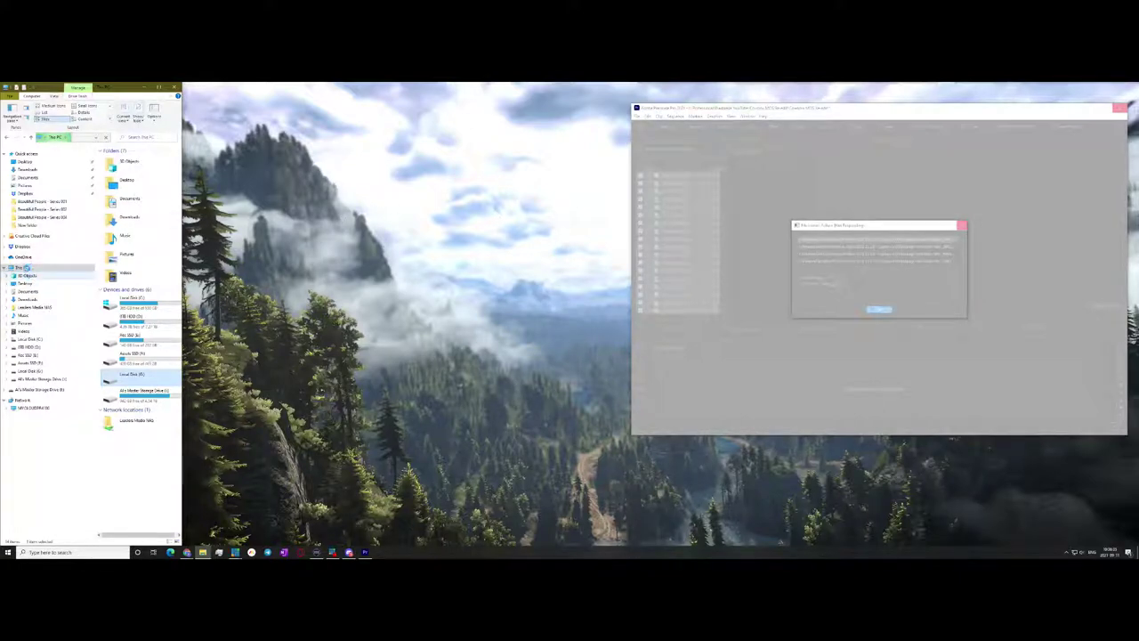
- Force-close the unresponsive Premiere Pro from its Not Responding prompt
left_click(906, 230)
left_click(962, 225)
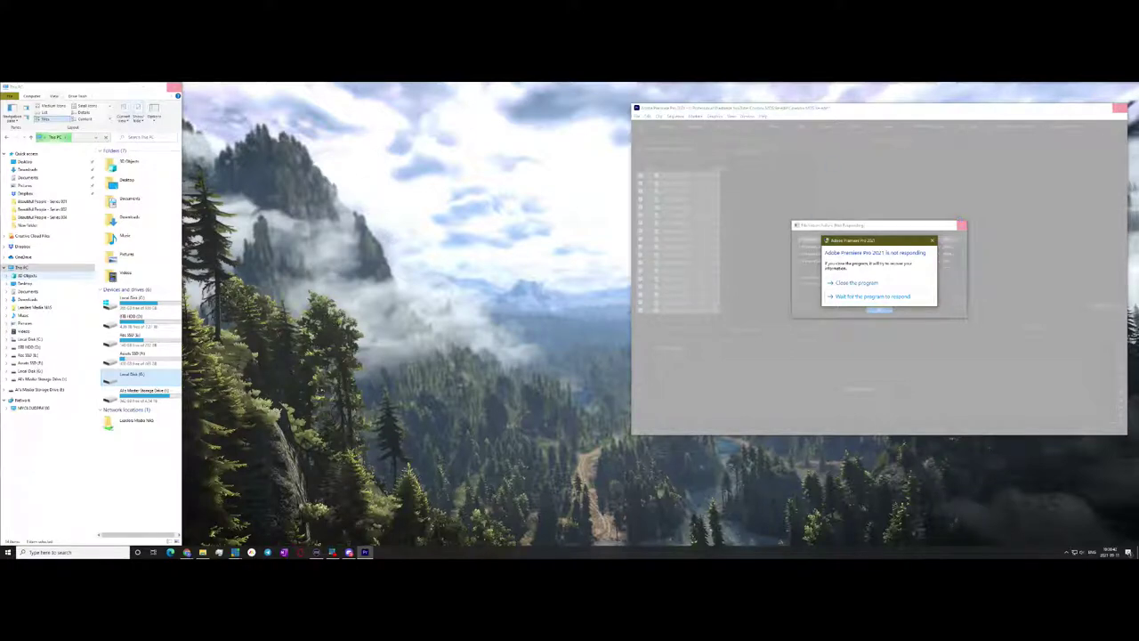
left_click(854, 282)
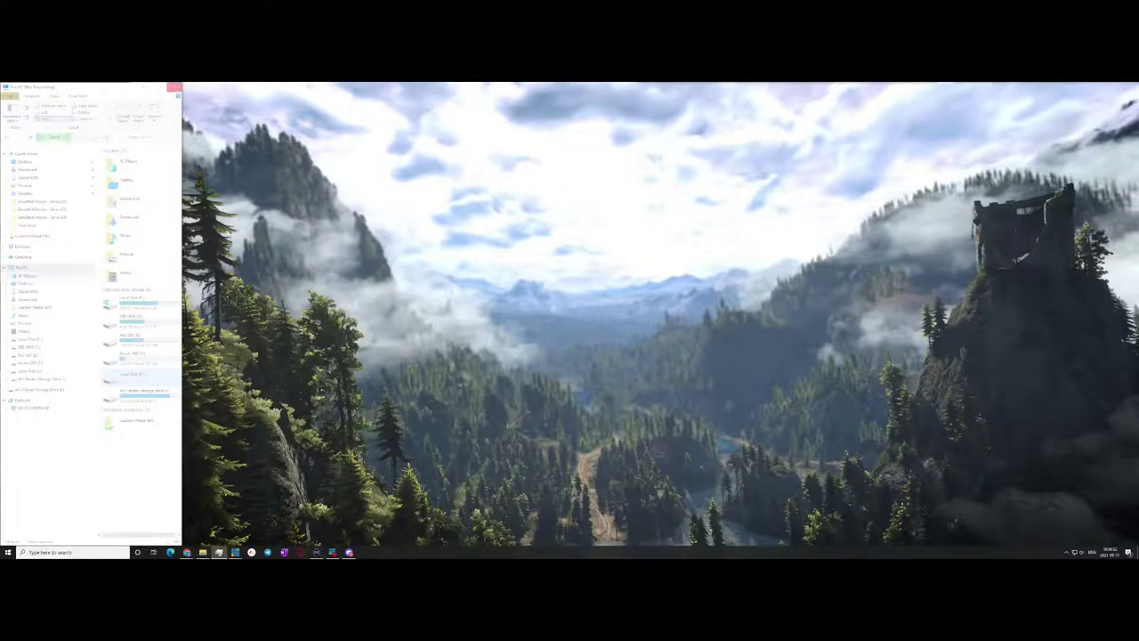
- Open Task Manager, cancel the Run new task dialog, and move the window up and left
key("ctrl+shift+Escape")
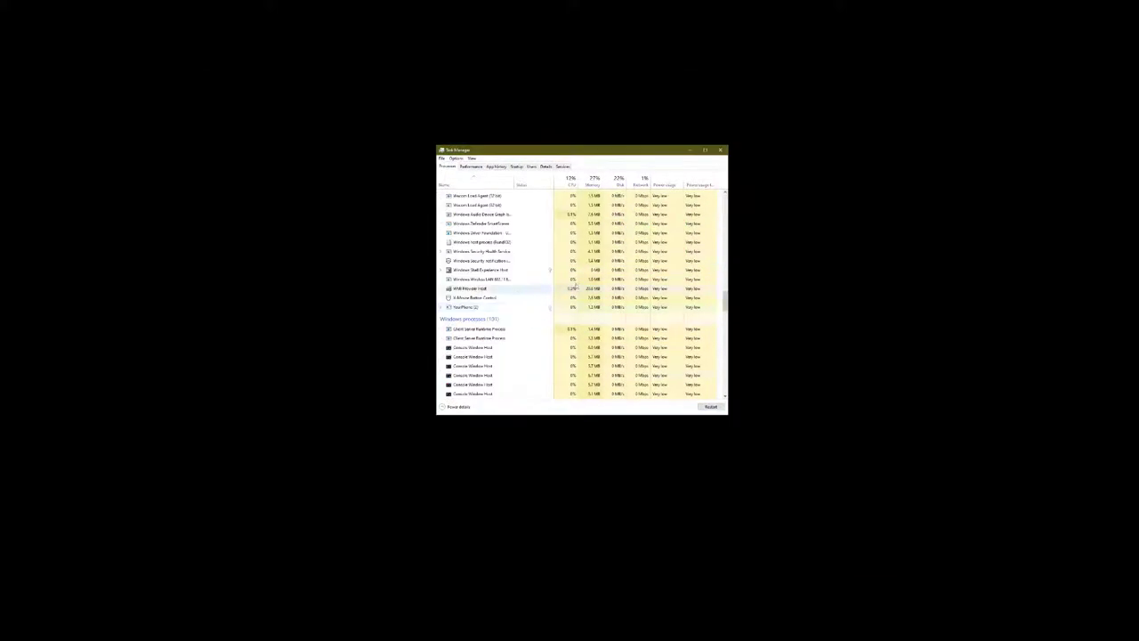
left_click(441, 157)
left_click(463, 169)
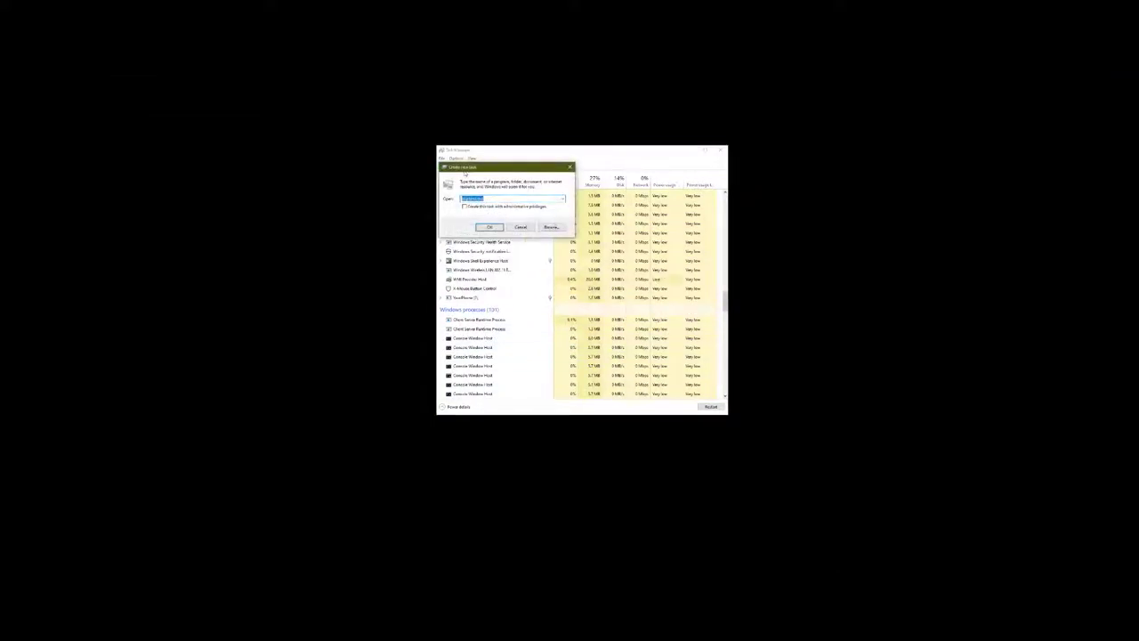
key("Return")
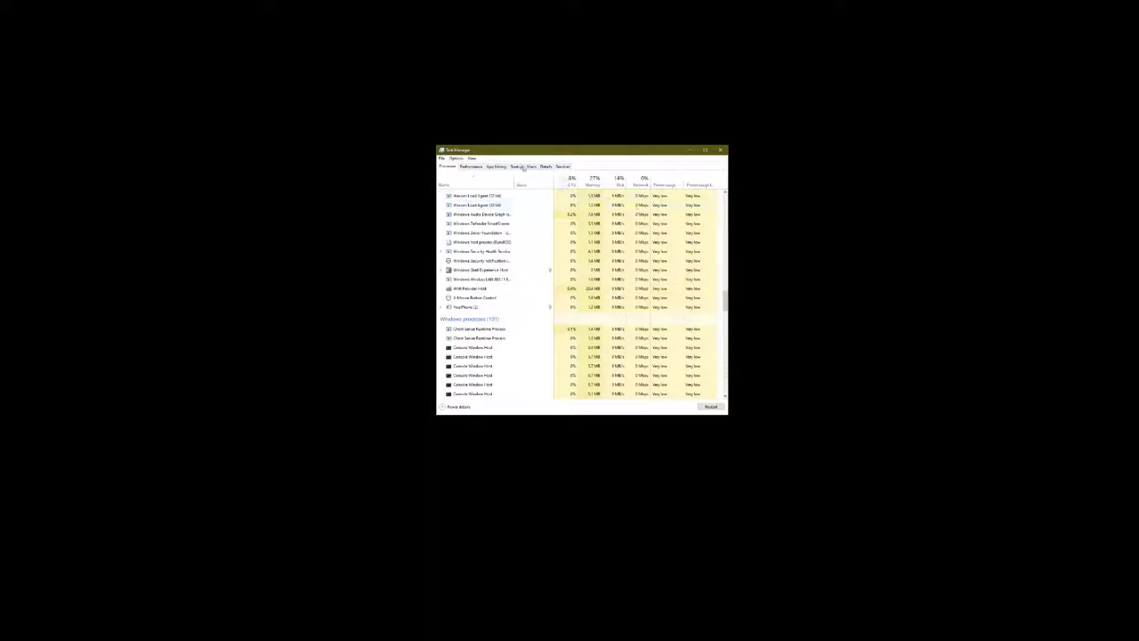
left_click_drag(642, 151, 509, 90)
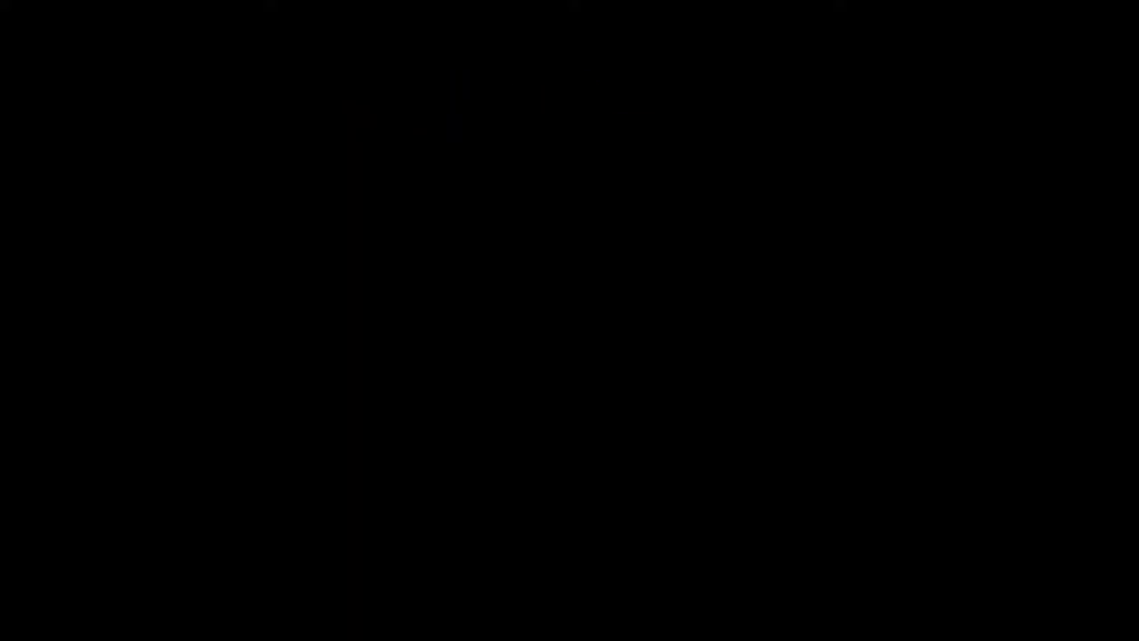
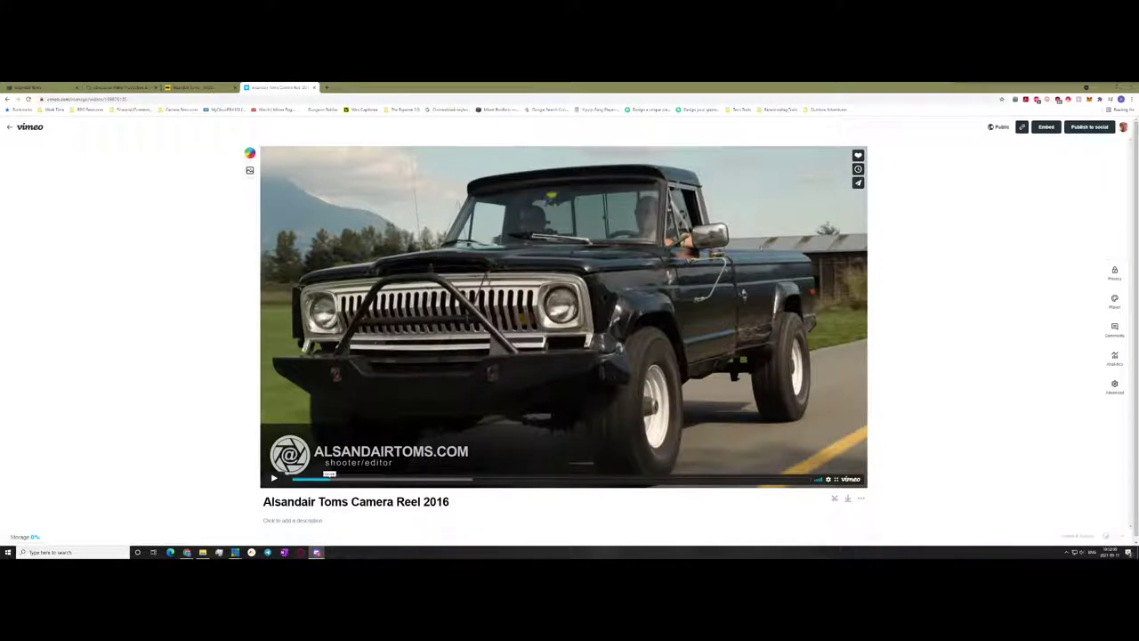
- Switch between the browser and Premiere, adjust the volume, and minimise Chrome to reveal the desktop
key("alt+Tab")
left_click(916, 294)
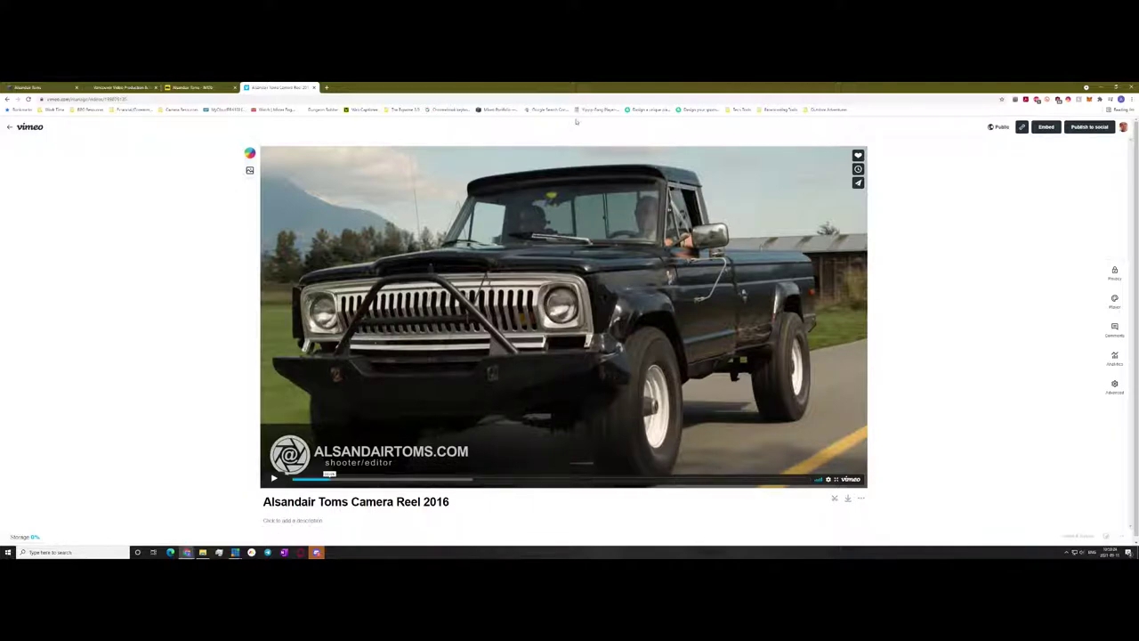
key("alt+Tab")
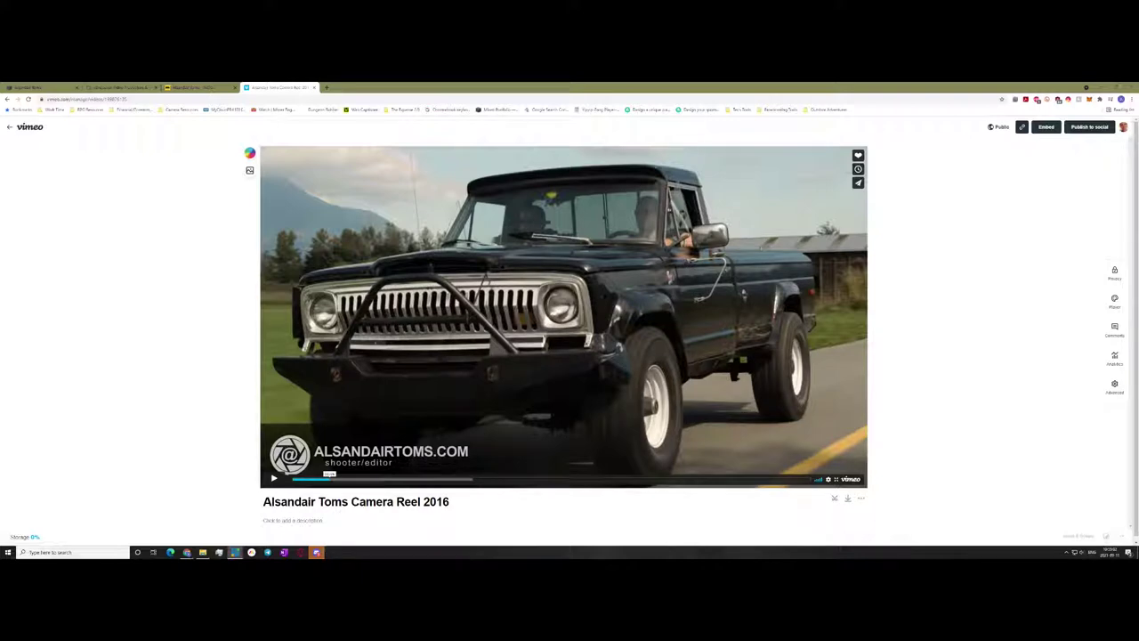
key("XF86AudioLowerVolume")
key("XF86AudioLowerVolume")
key("XF86AudioLowerVolume")
left_click(1098, 88)
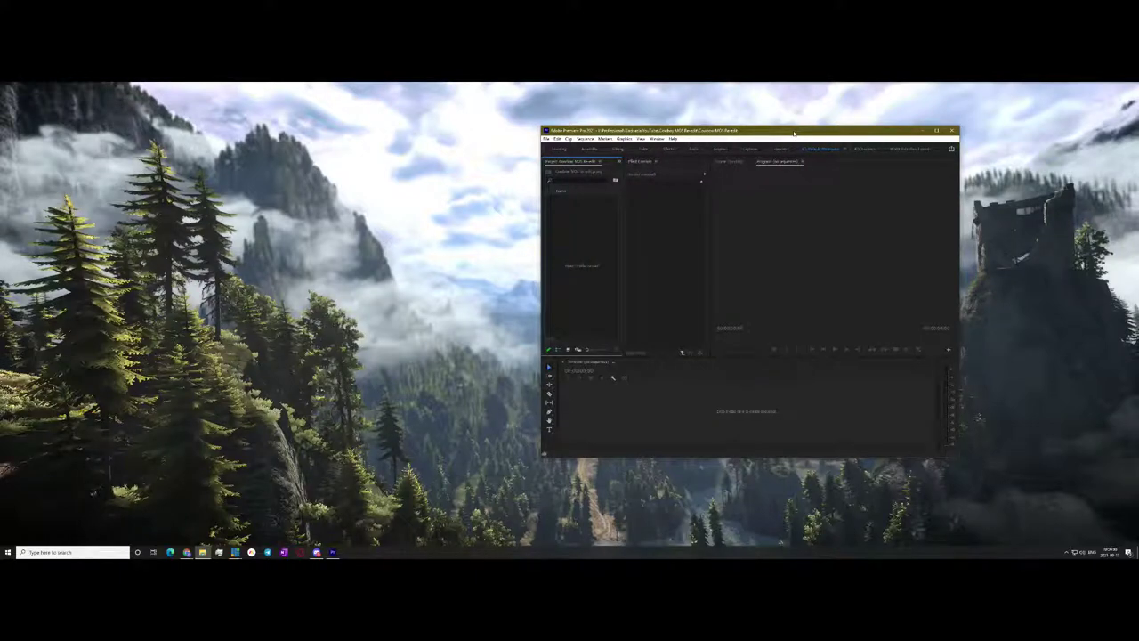
- Reposition the Premiere Pro window and close the extra background window from the taskbar preview
mouse_move(801, 134)
left_mouse_down()
mouse_move(902, 168)
mouse_move(818, 114)
mouse_move(790, 121)
left_mouse_up()
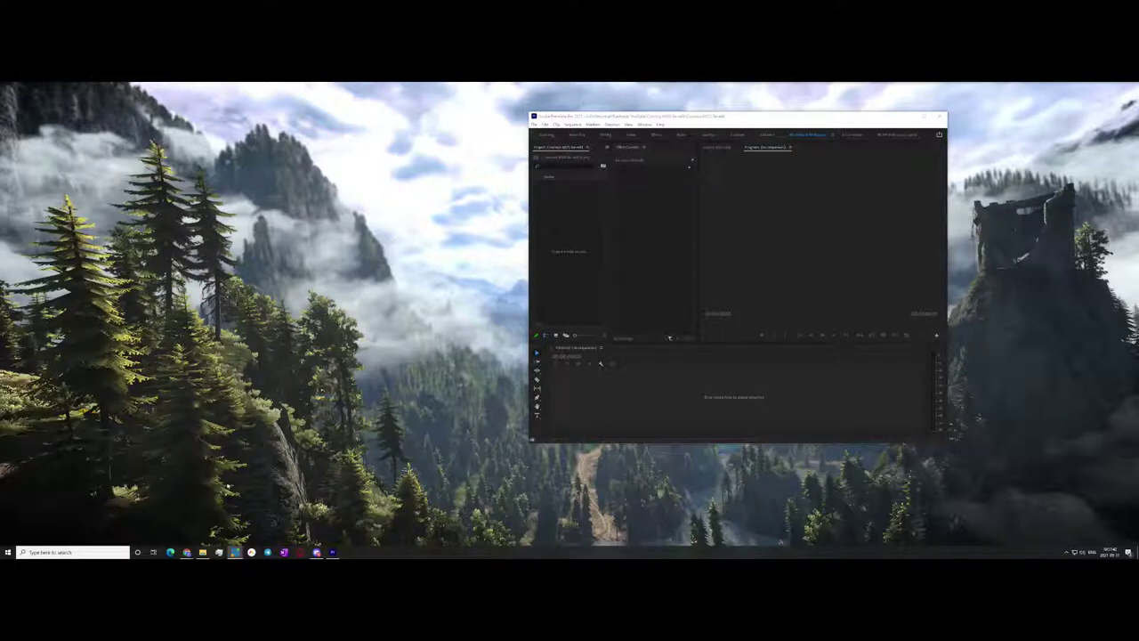
mouse_move(237, 552)
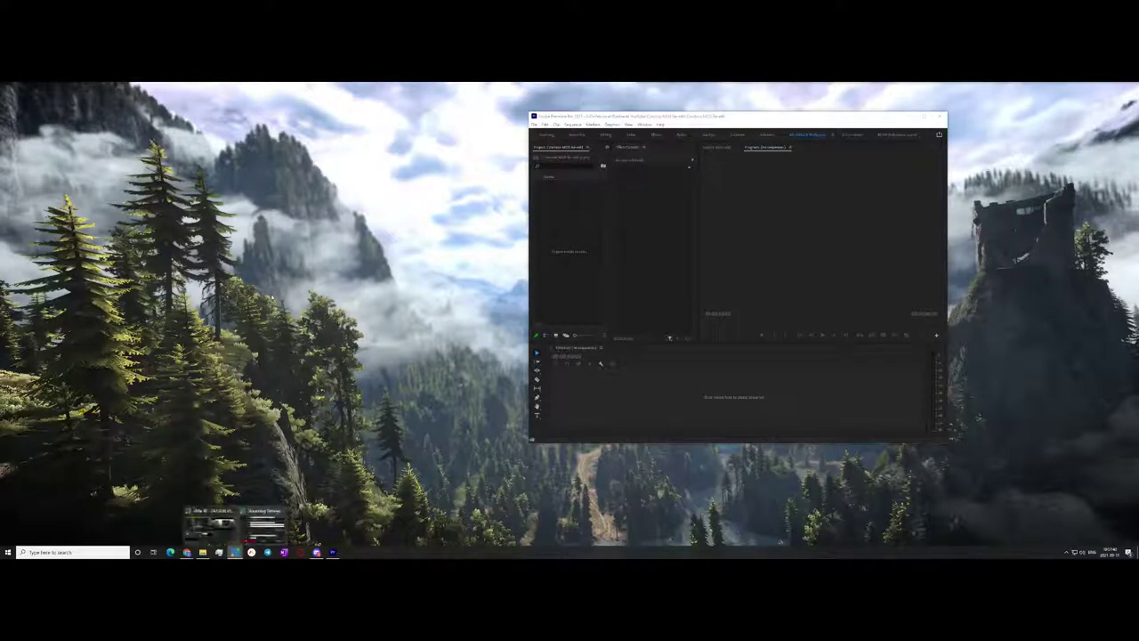
left_click(283, 510)
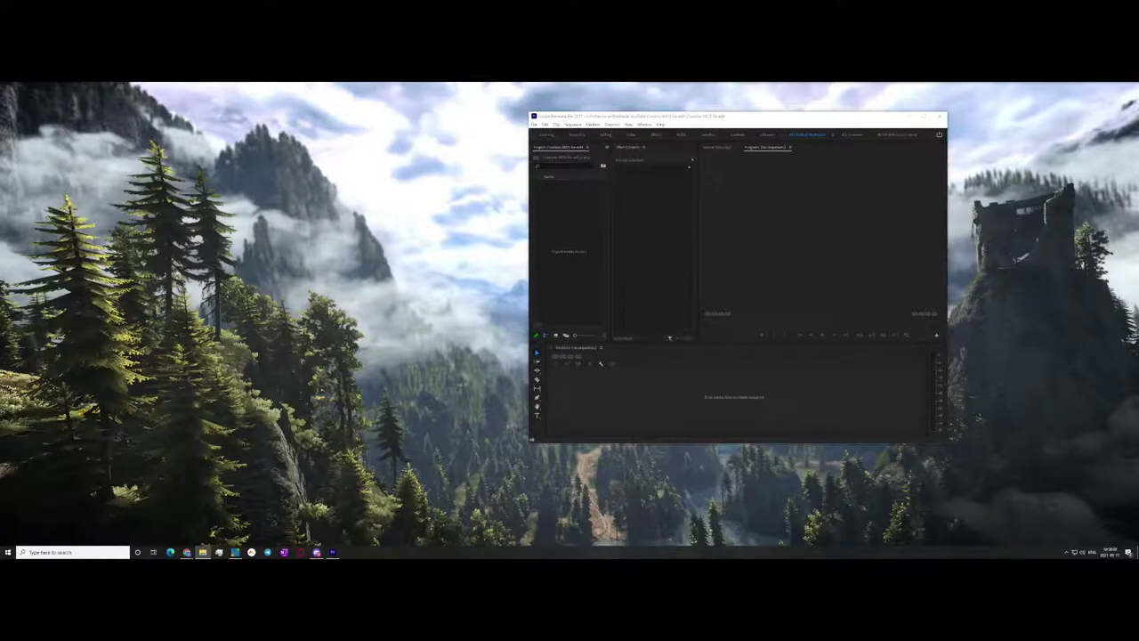
- Move Explorer to the left, widen Premiere on both sides, and bring Explorer forward
left_click_drag(451, 86, 278, 145)
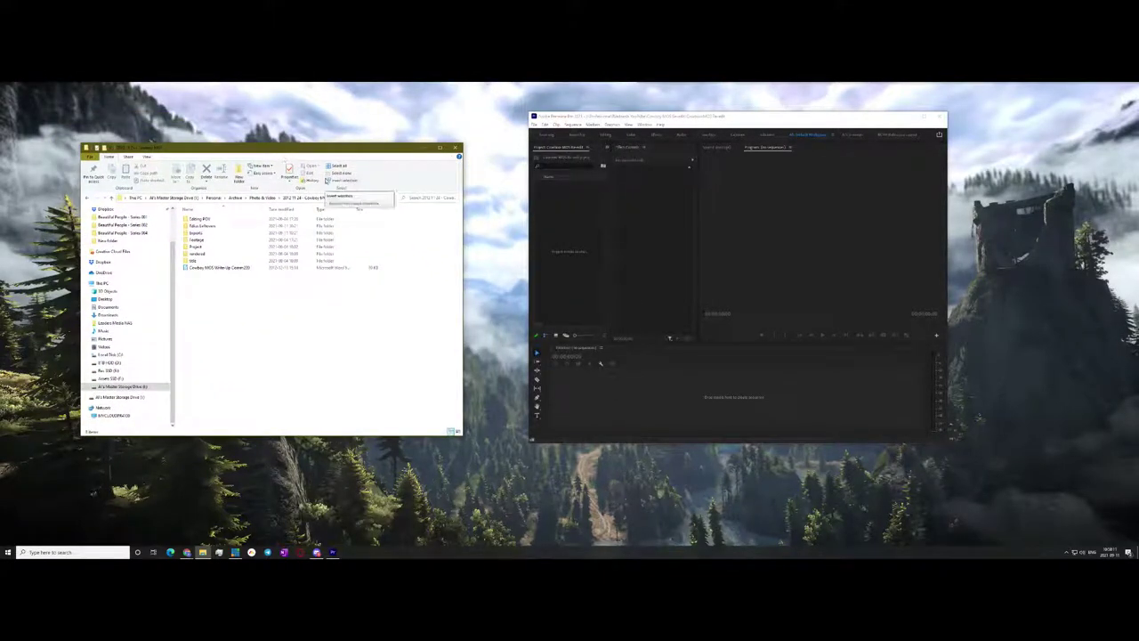
key("XF86AudioRaiseVolume")
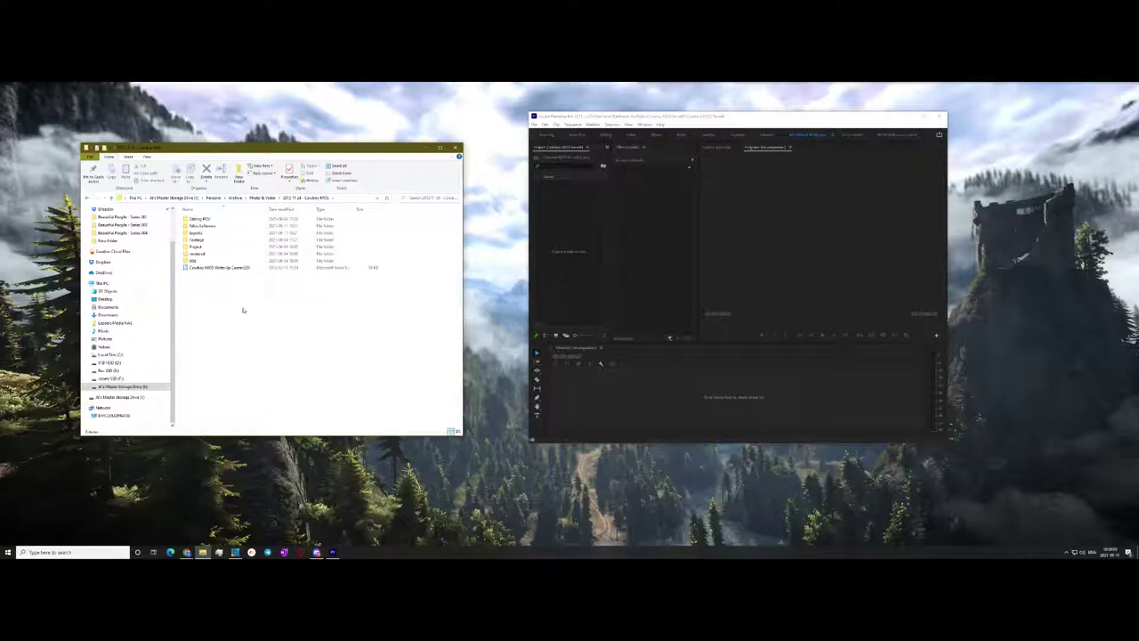
left_click_drag(531, 307, 493, 318)
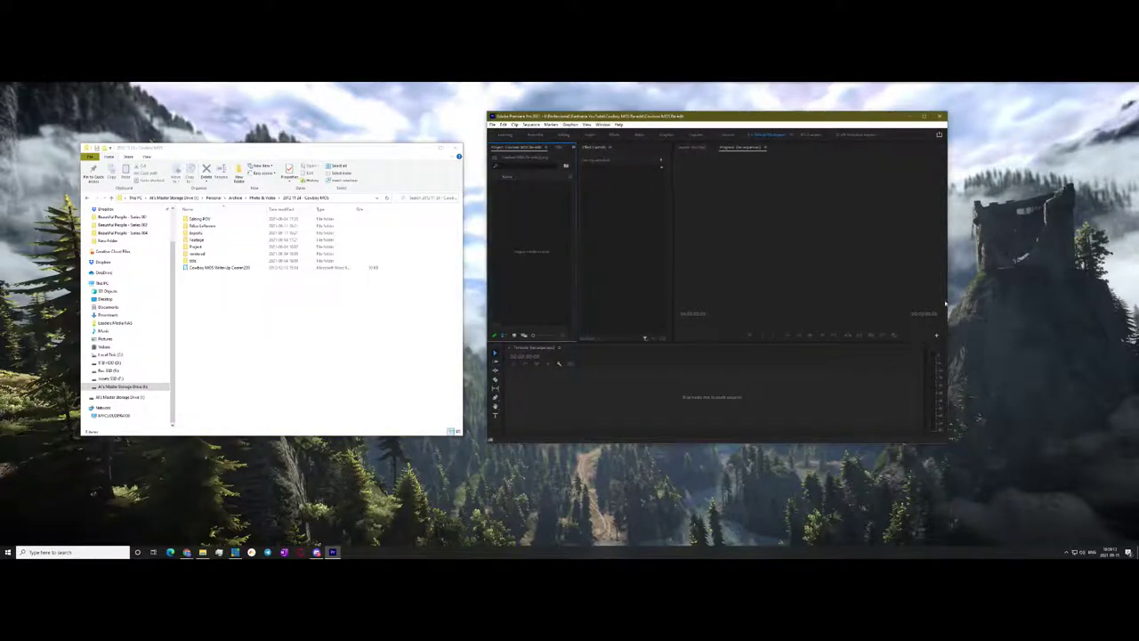
left_click_drag(948, 306, 1071, 276)
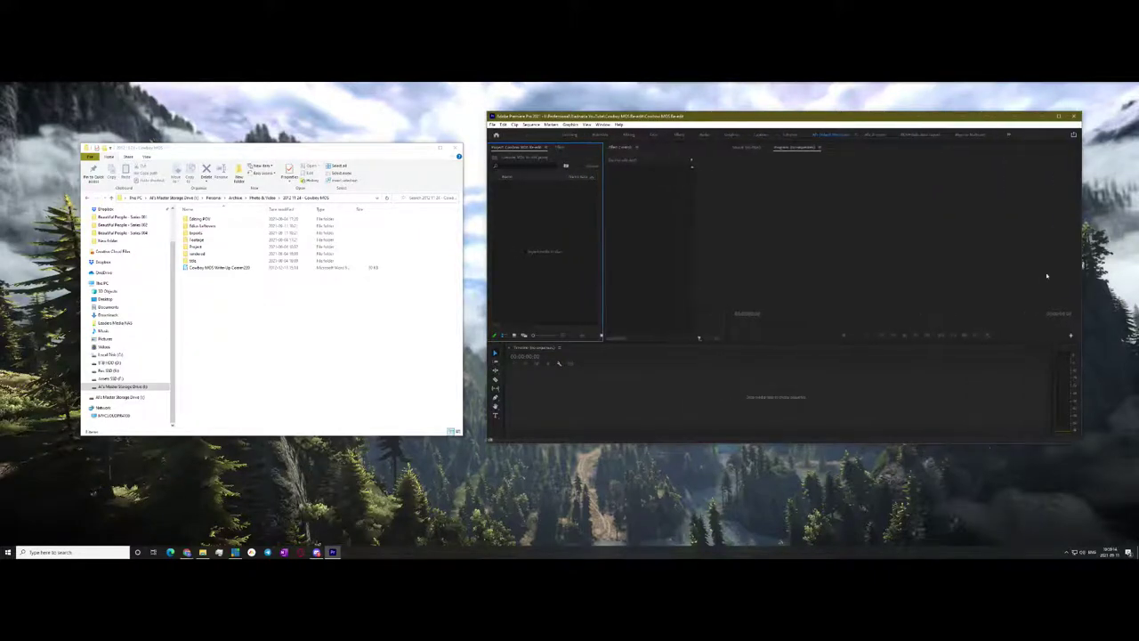
left_click(402, 311)
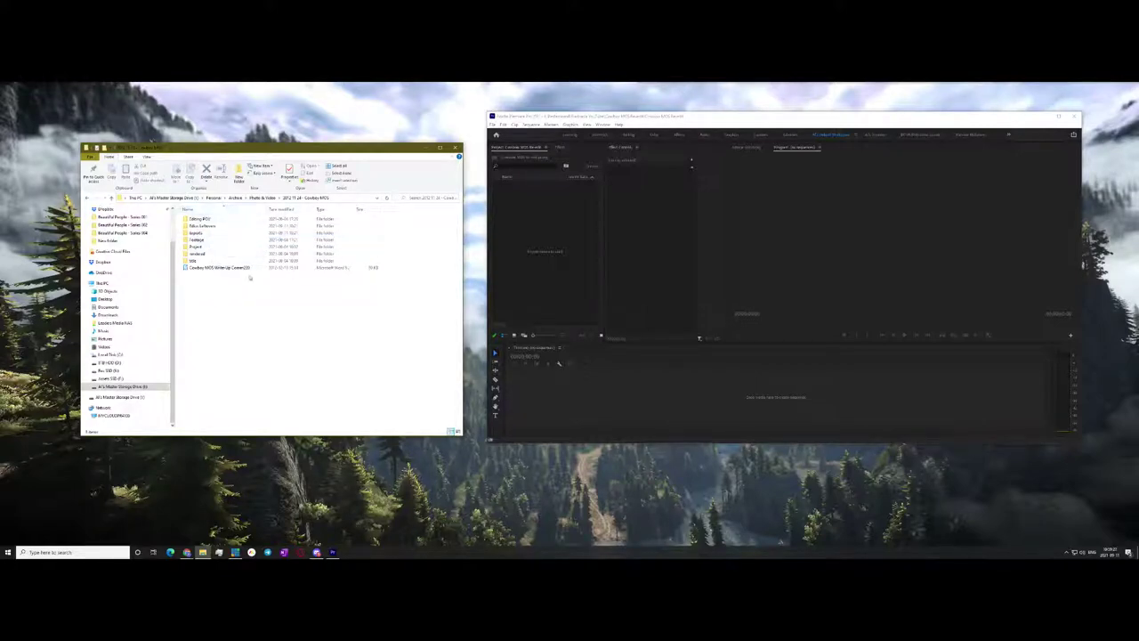
- Switch Explorer to Content view and drag its top edge up to make it taller
scroll(228, 287, "up", 3)
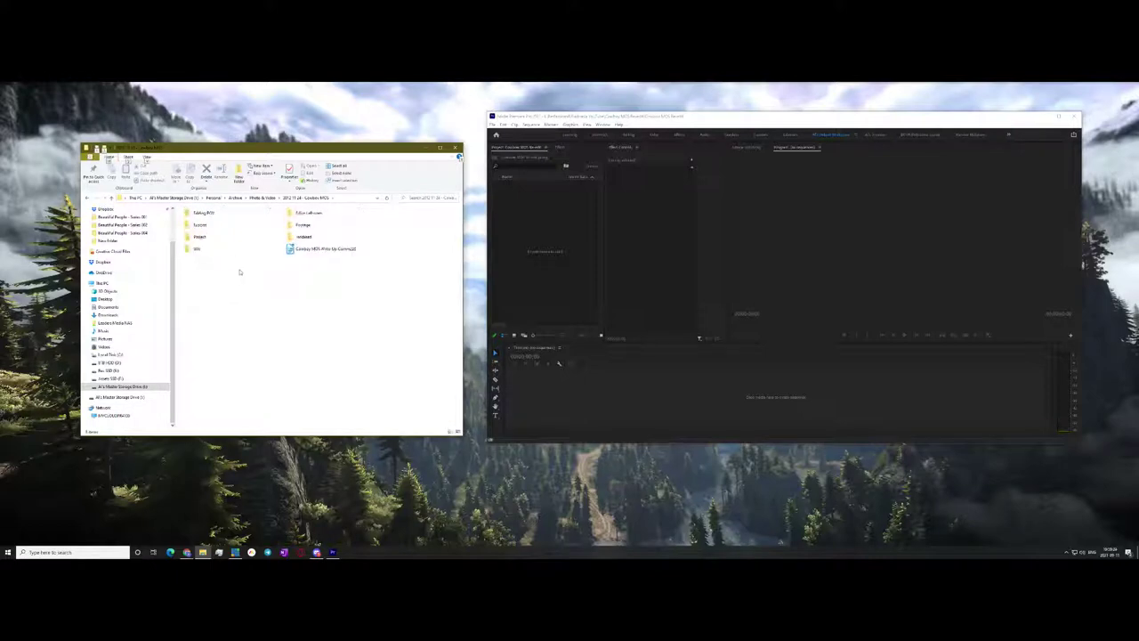
scroll(240, 276, "down", 3)
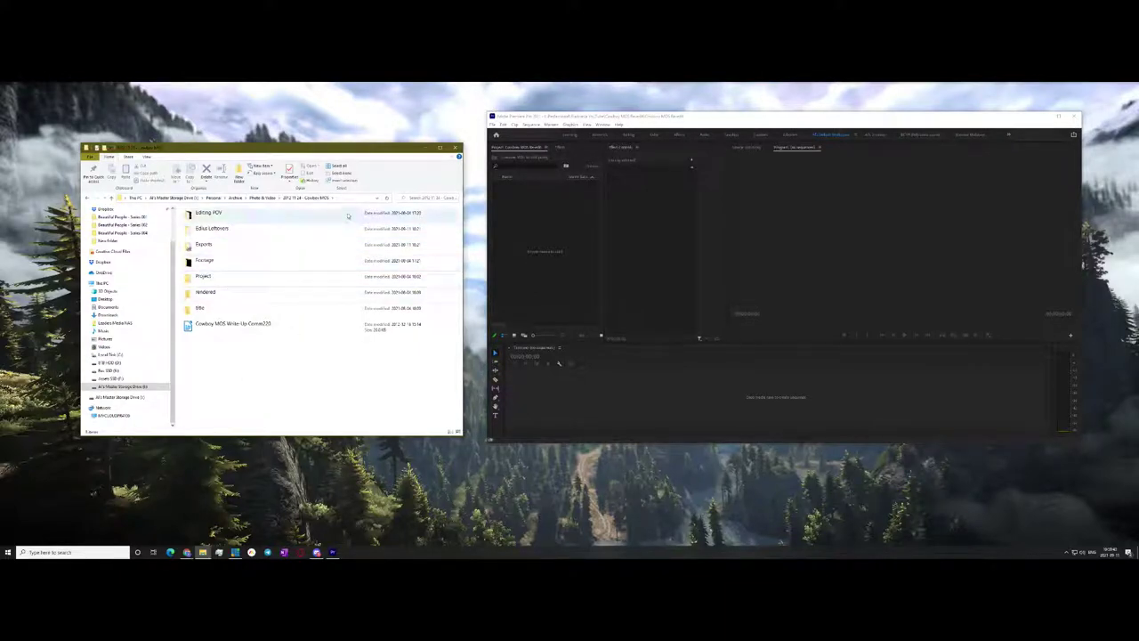
left_click_drag(340, 142, 340, 98)
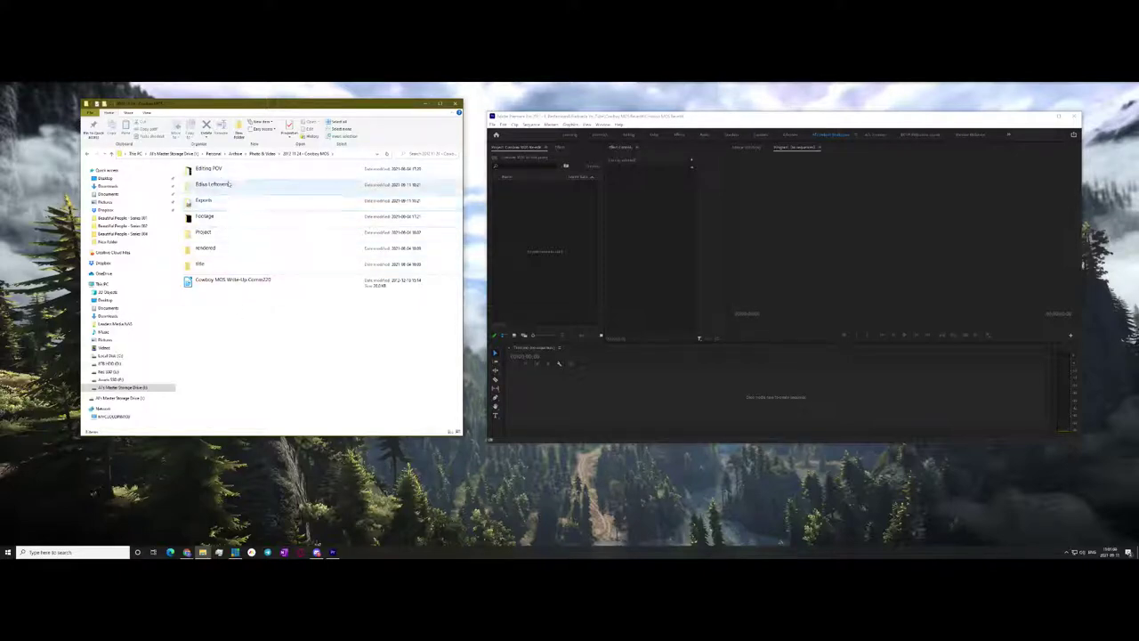
- Browse Footage and Music Score, then return to Cowboy MOS and open the Project folder
double_click(252, 223)
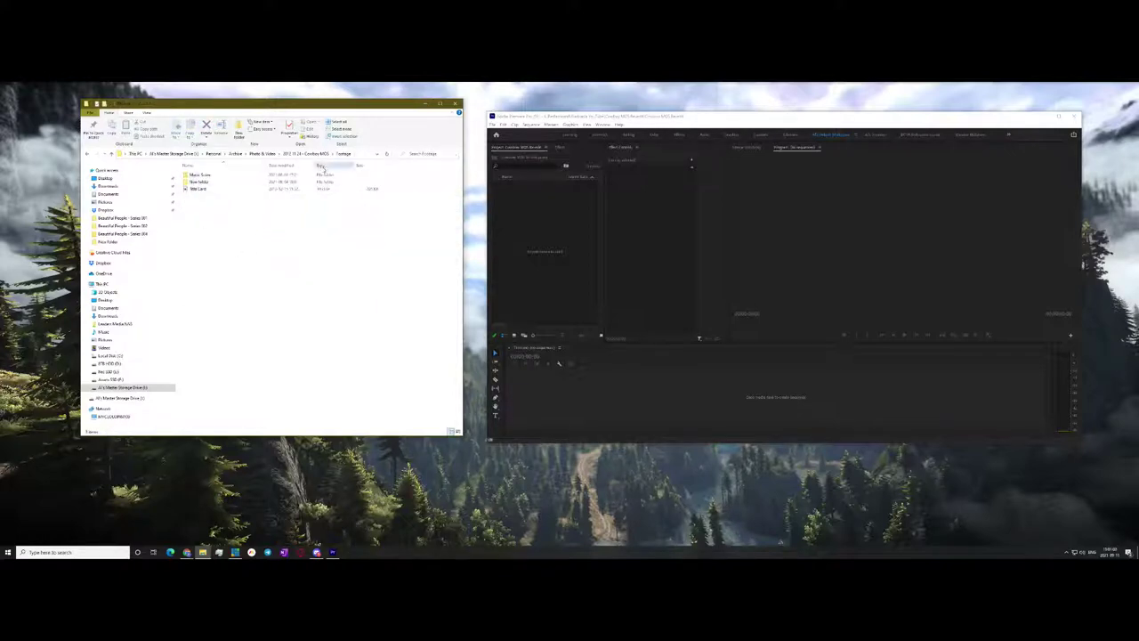
double_click(199, 175)
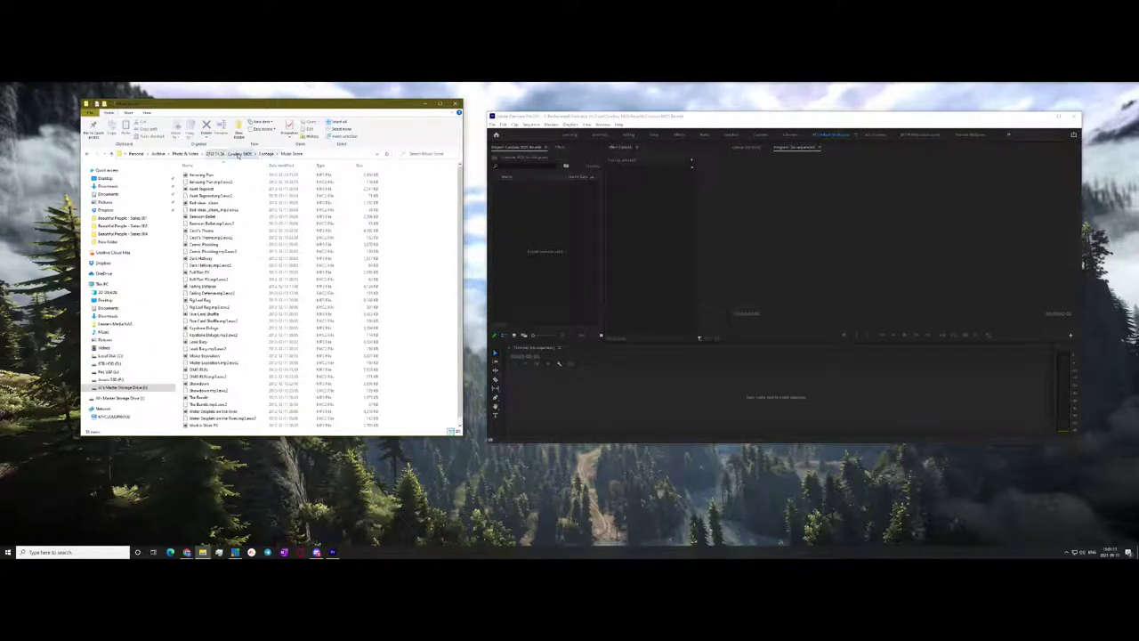
left_click(230, 153)
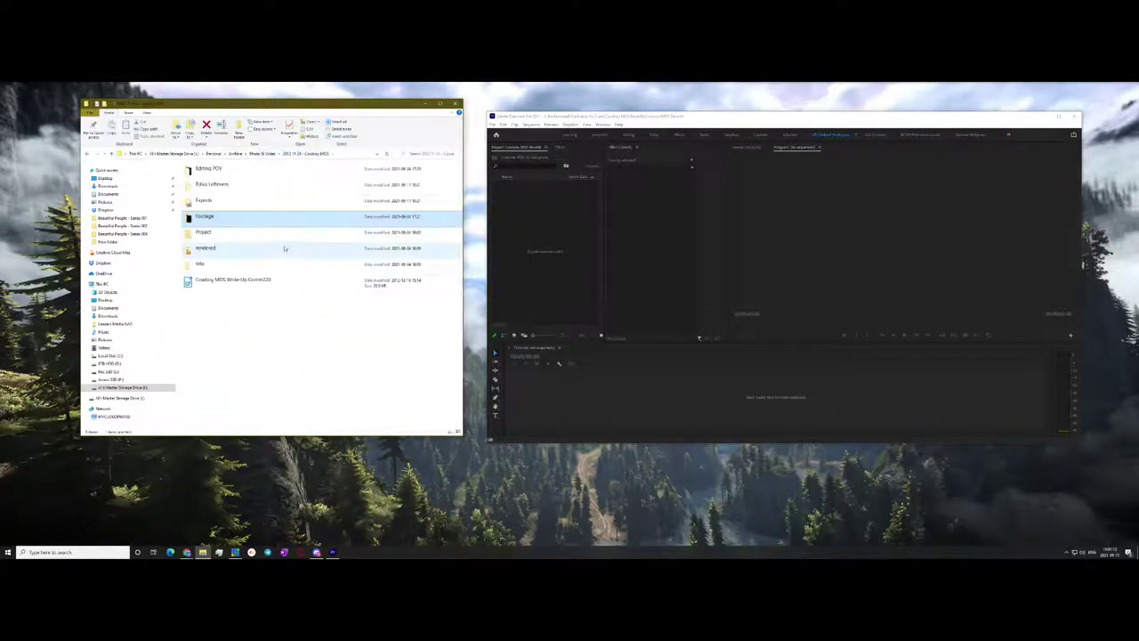
double_click(229, 219)
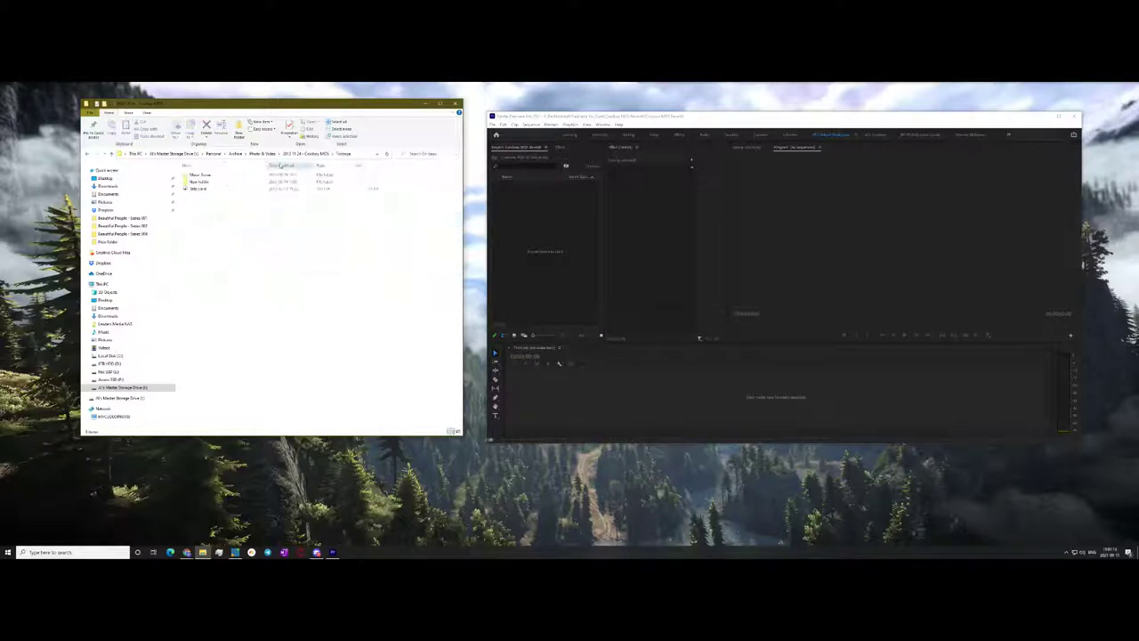
left_click(303, 154)
double_click(214, 232)
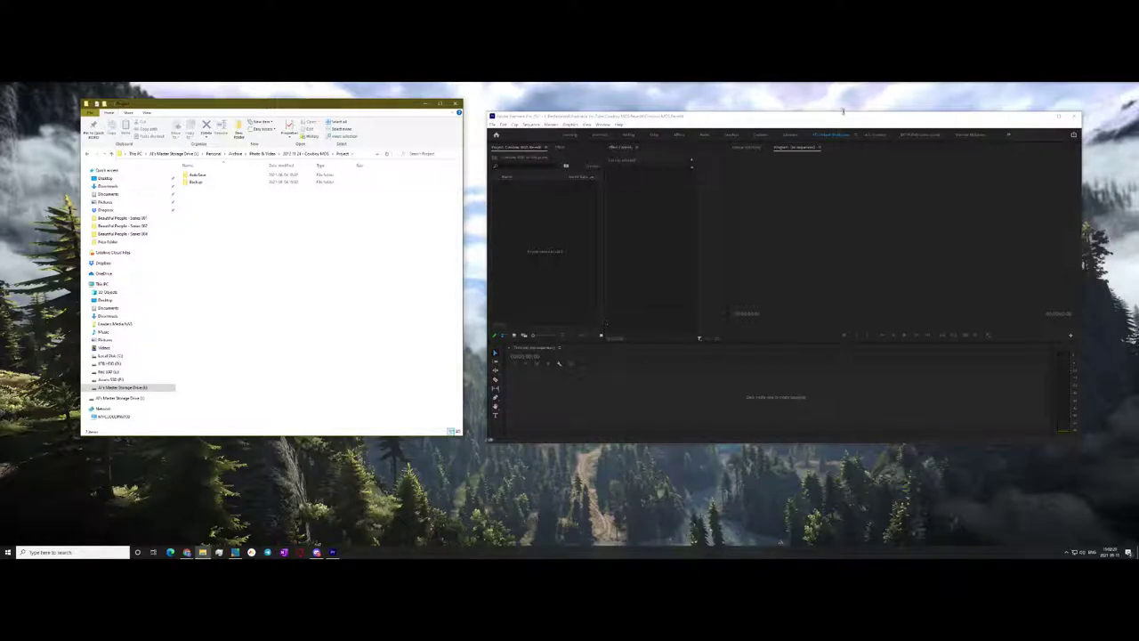
- Stretch Premiere to full height, restore its size, and return Explorer to the Cowboy MOS folder
left_click_drag(845, 112, 845, 82)
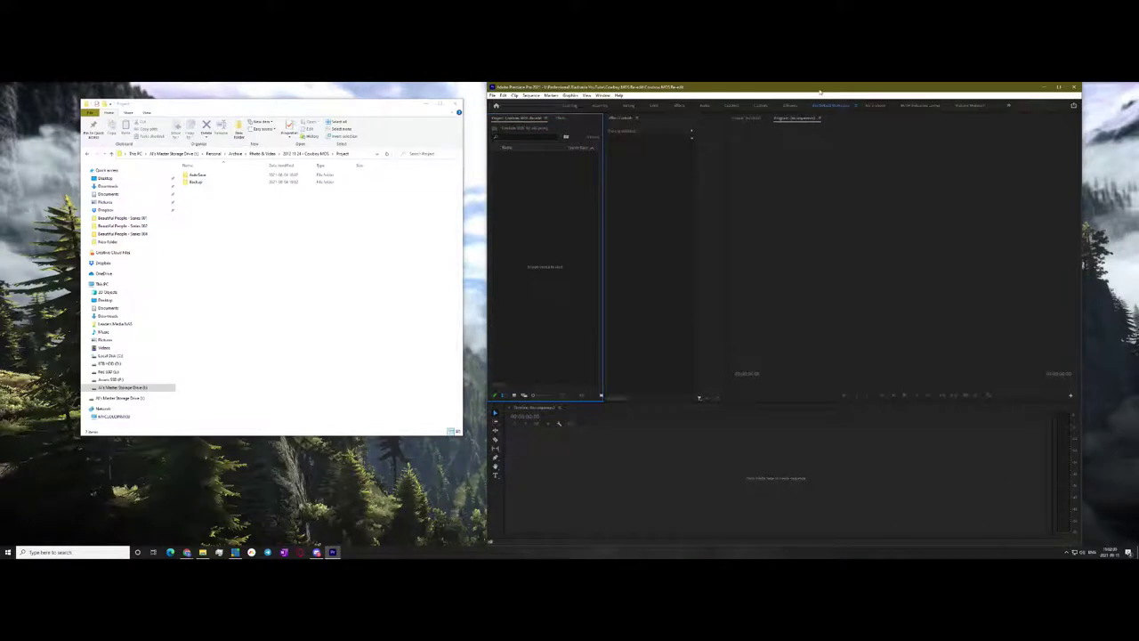
key("super+Down")
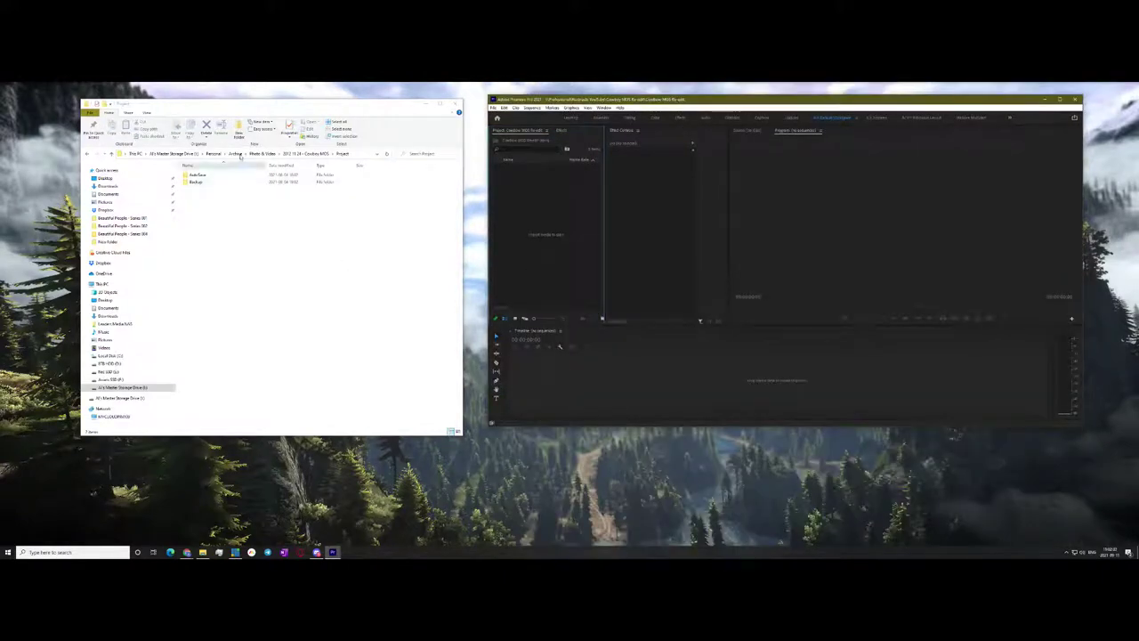
left_click(382, 249)
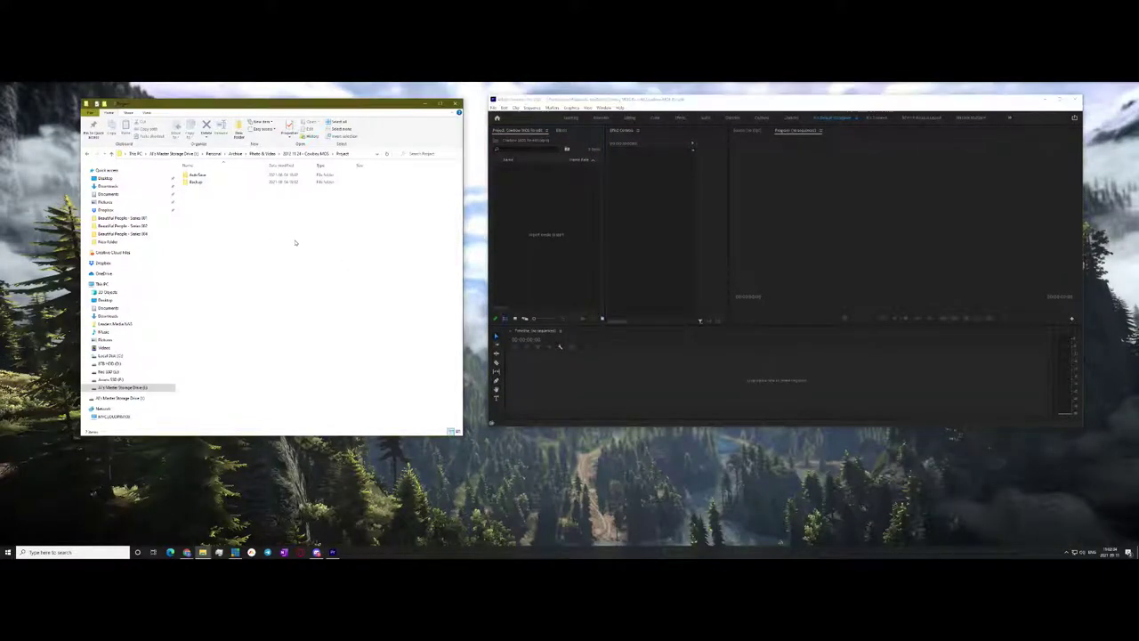
left_click(305, 153)
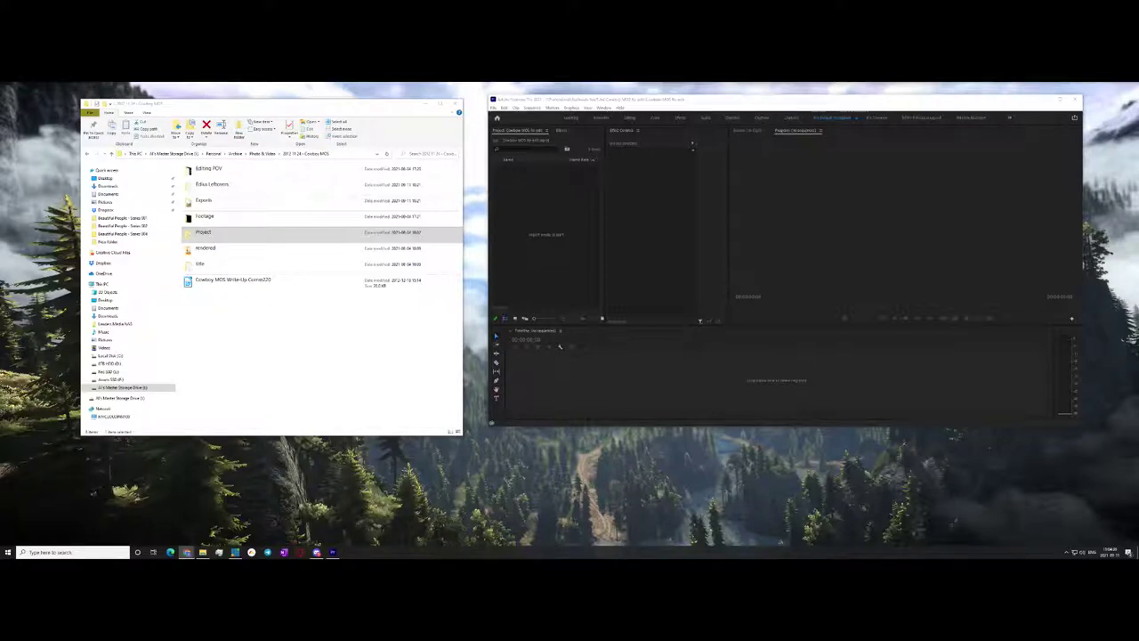
- Browse Footage > Music Score in Explorer, return to Footage, and switch to Premiere
double_click(223, 218)
double_click(200, 176)
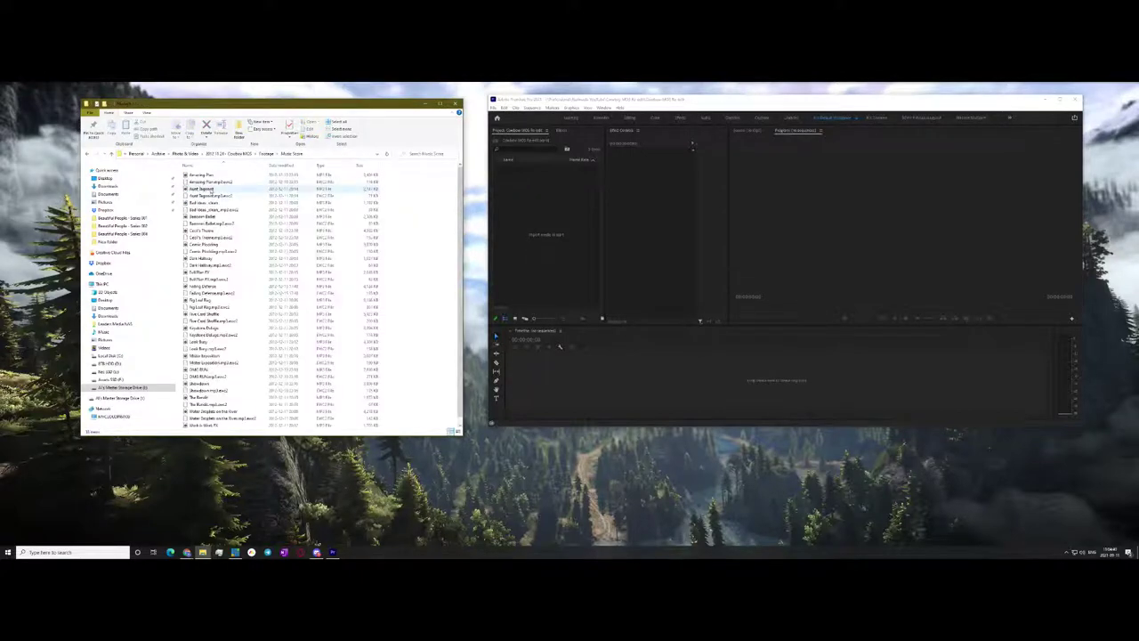
left_click(266, 154)
left_click(527, 205)
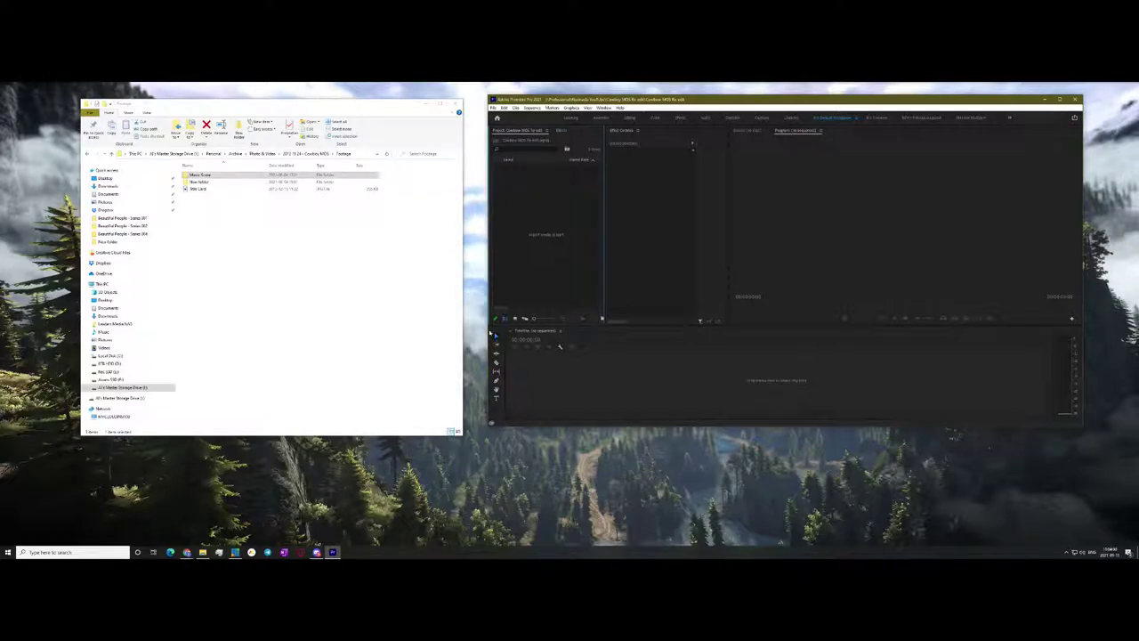
- Create a new bin named 'Foot' and widen the Premiere window to the left
left_click(601, 318)
type("Foot")
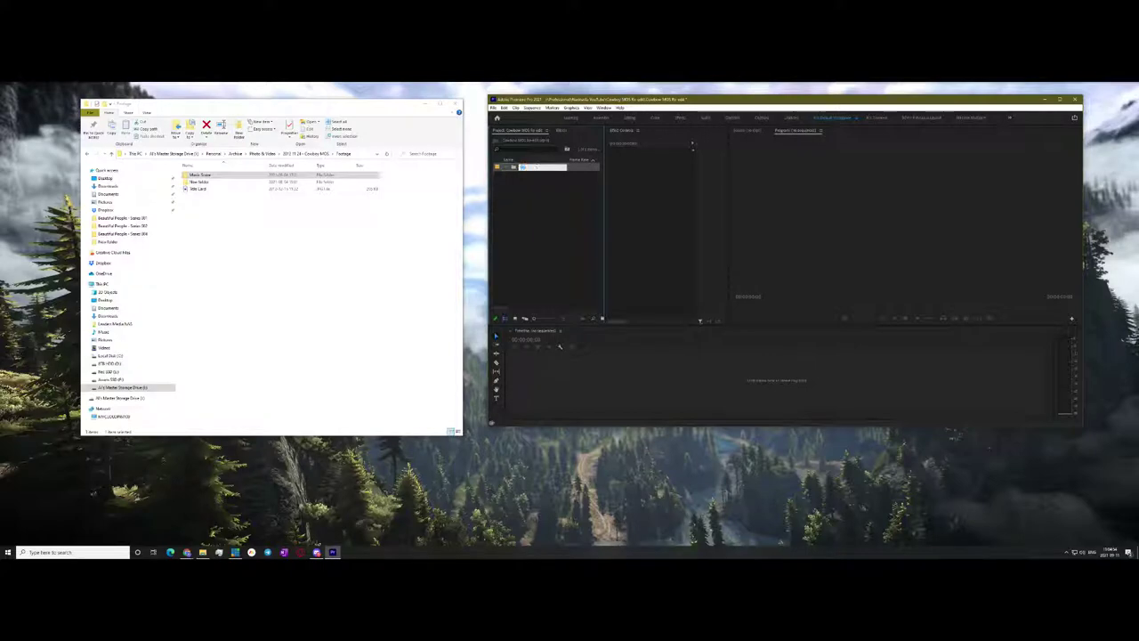
key("Return")
left_click_drag(486, 256, 365, 256)
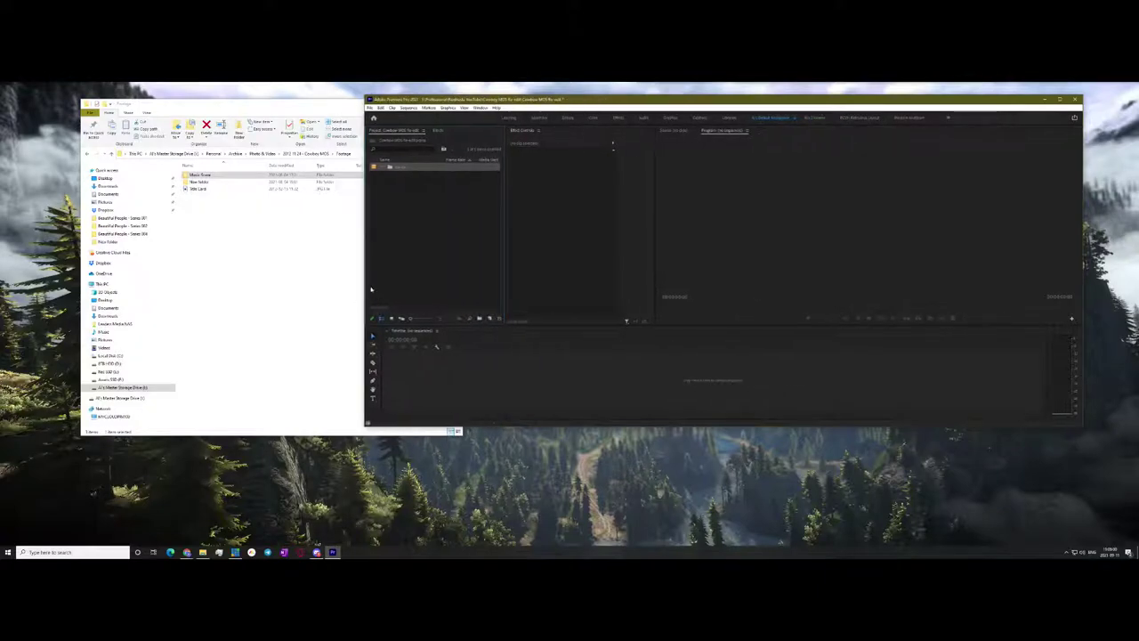
- Open Edit > Keyboard Shortcuts and apply a different Keyboard Layout Preset
left_click(479, 107)
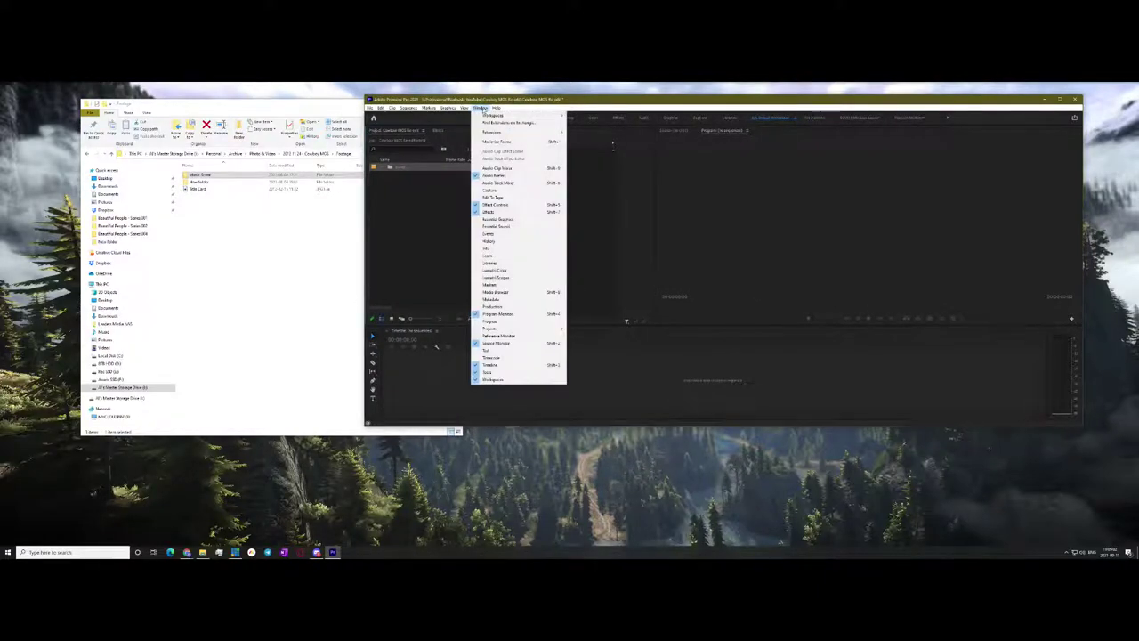
left_click(382, 106)
left_click(382, 107)
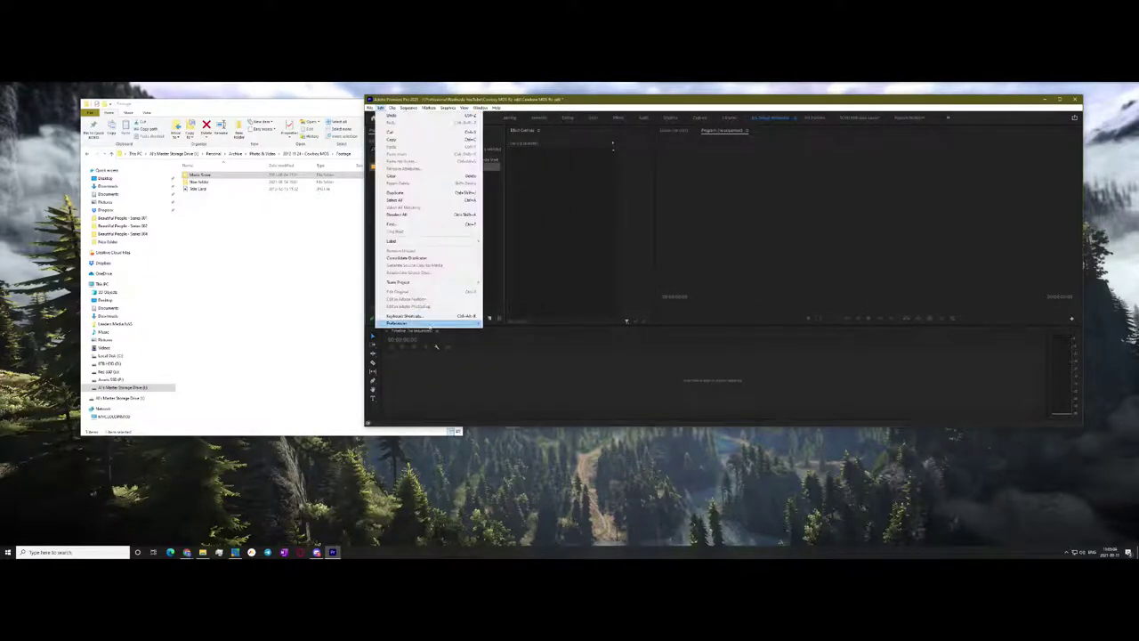
mouse_move(418, 322)
left_click(471, 315)
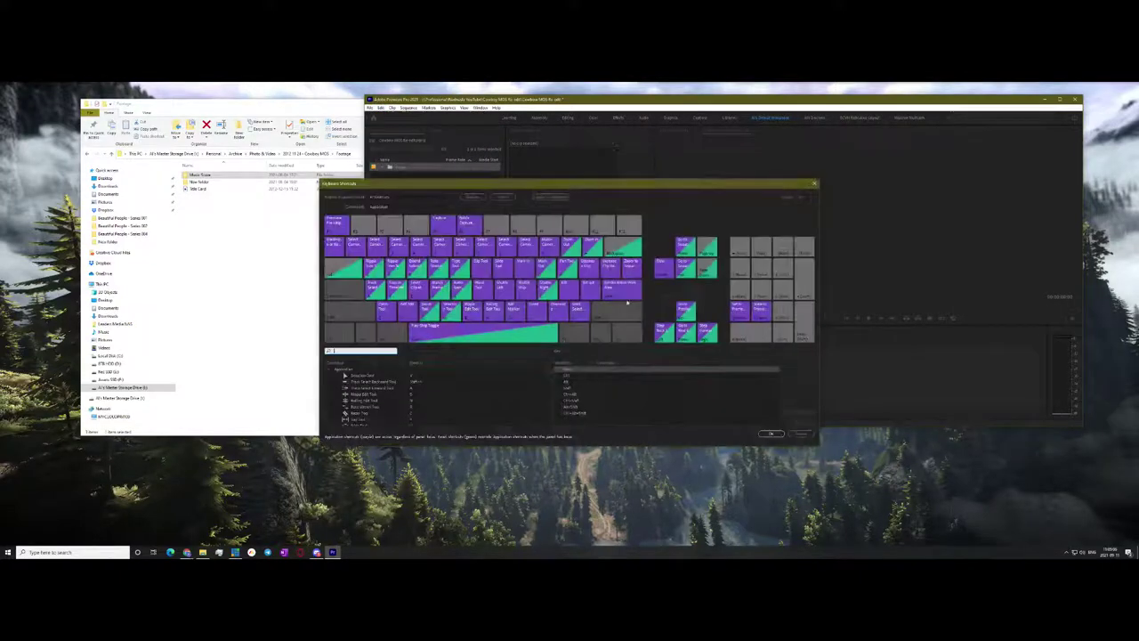
left_click(420, 199)
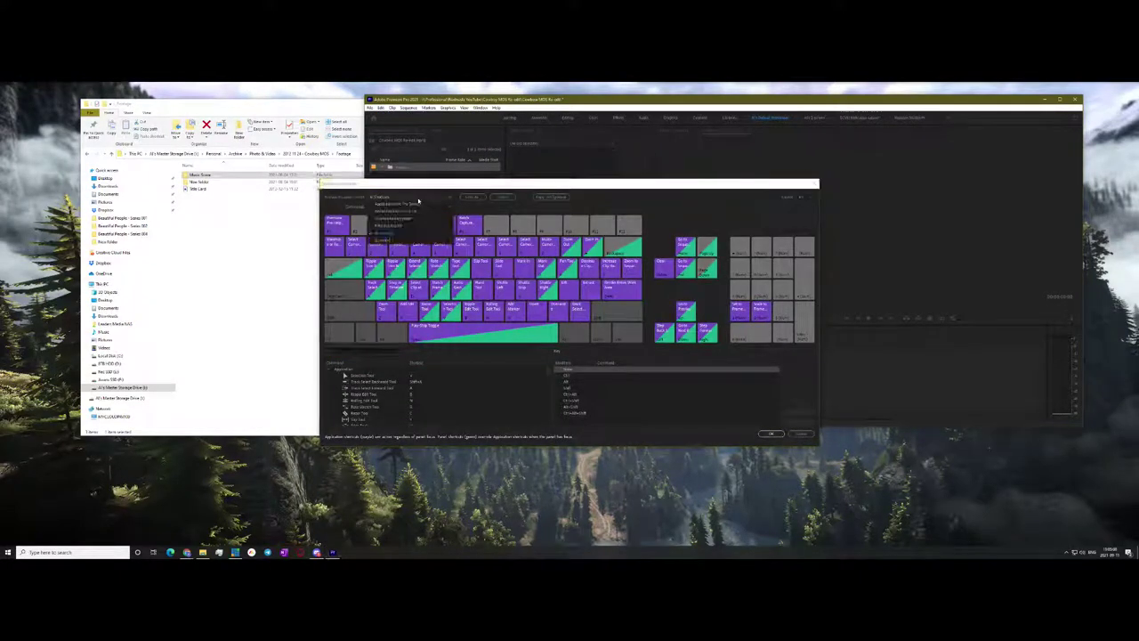
left_click(403, 228)
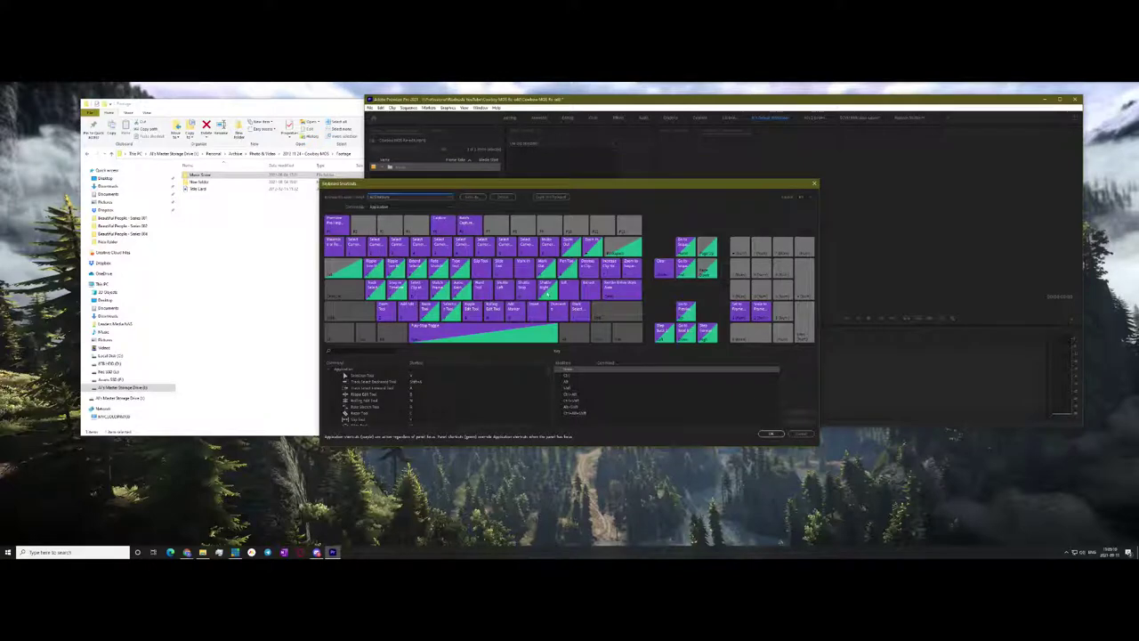
- Search shortcuts for 'razor', check the New Bin shortcut, close the dialog, and press Ctrl+B
left_click(367, 350)
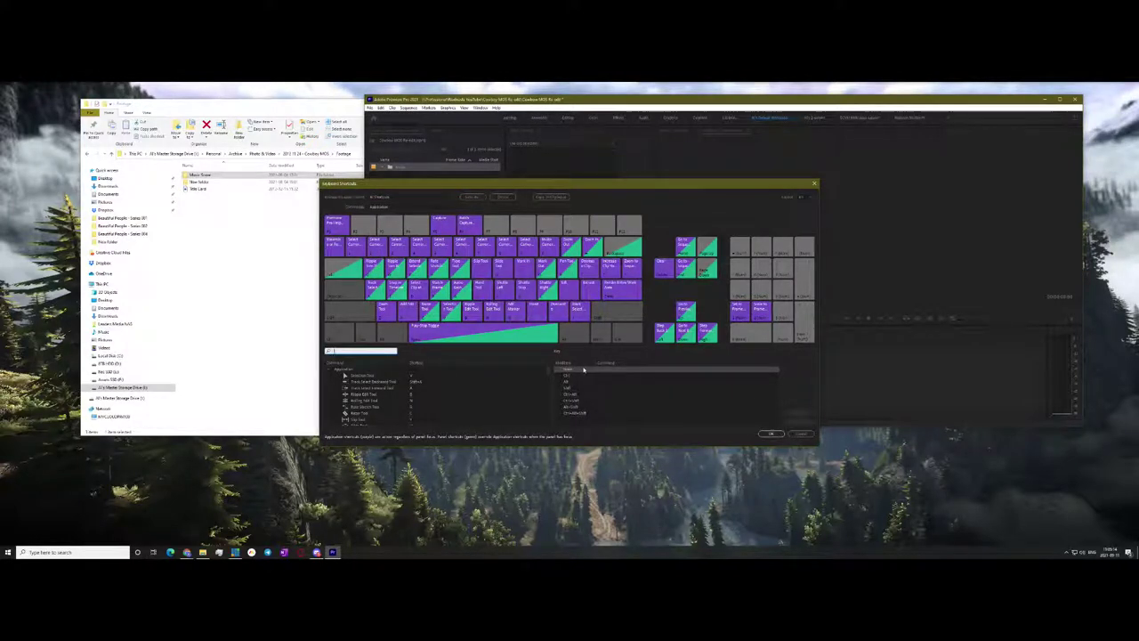
type("razor")
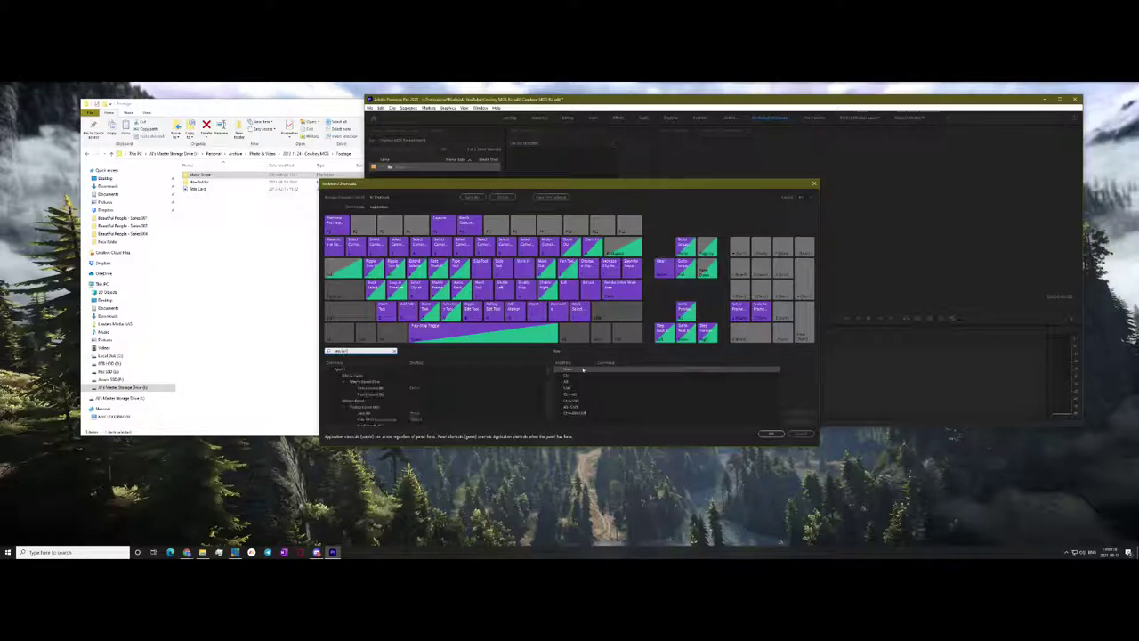
left_click(414, 384)
left_click(395, 410)
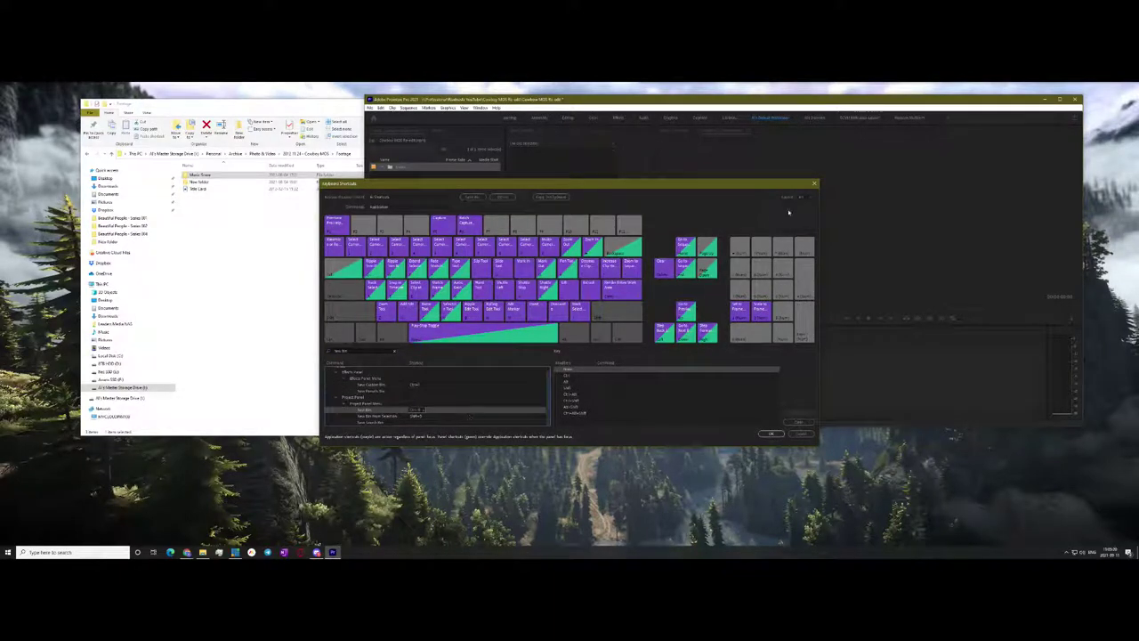
left_click(813, 183)
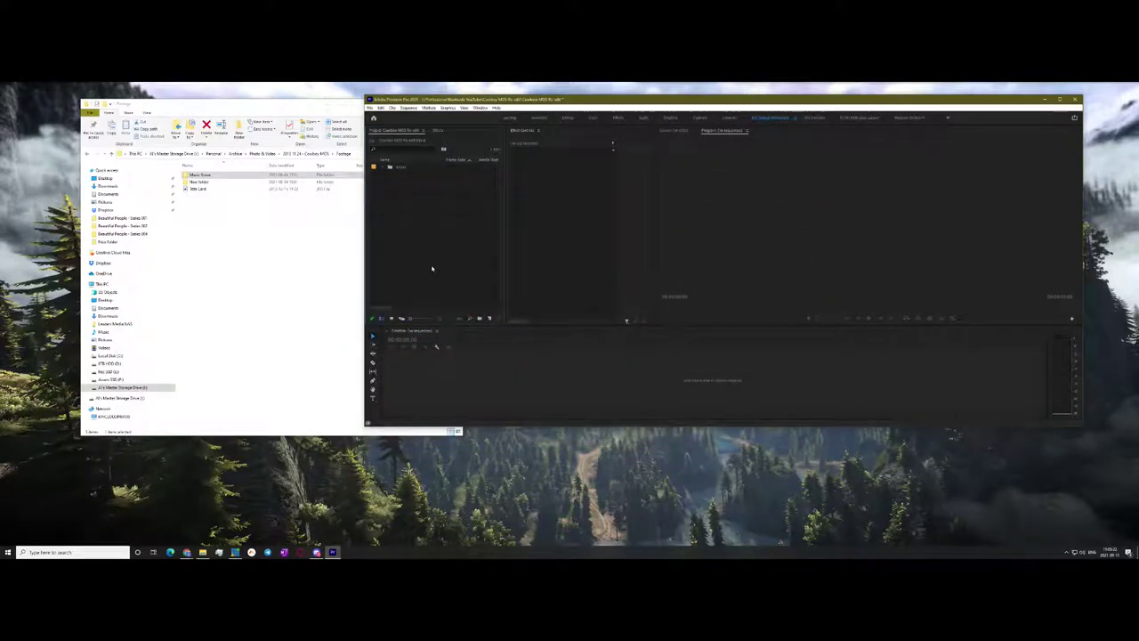
key("ctrl+b")
- Cancel naming the new bin and undo its creation
key("Escape")
key("ctrl+z")
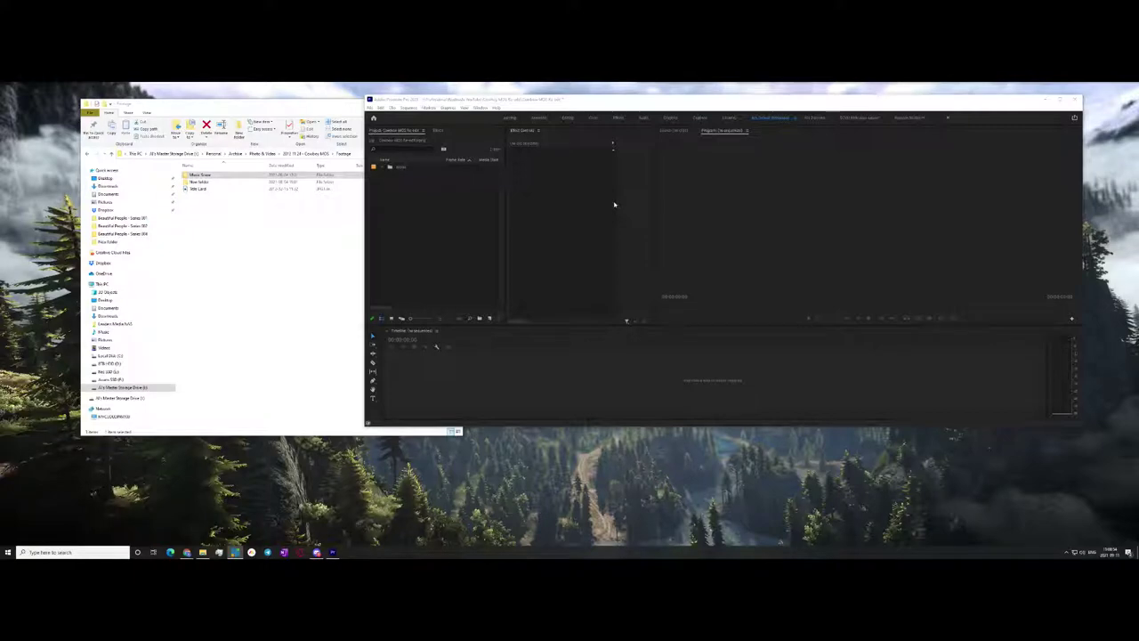
- Open the Music Score folder in Explorer and create a new Music bin in Premiere
left_click(317, 260)
double_click(212, 175)
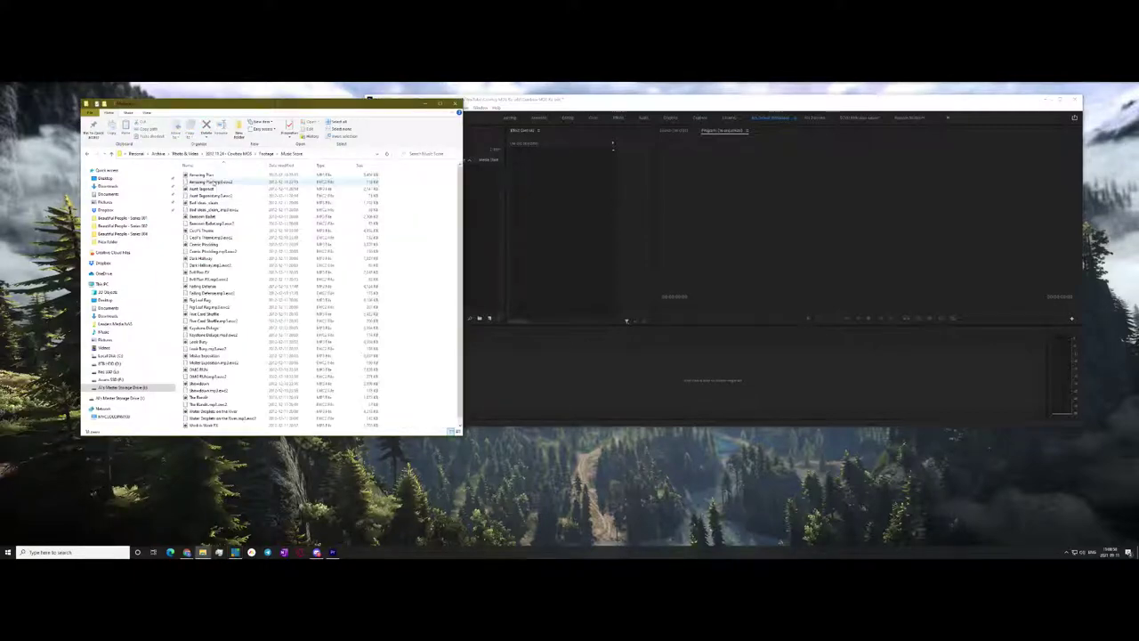
left_click(478, 211)
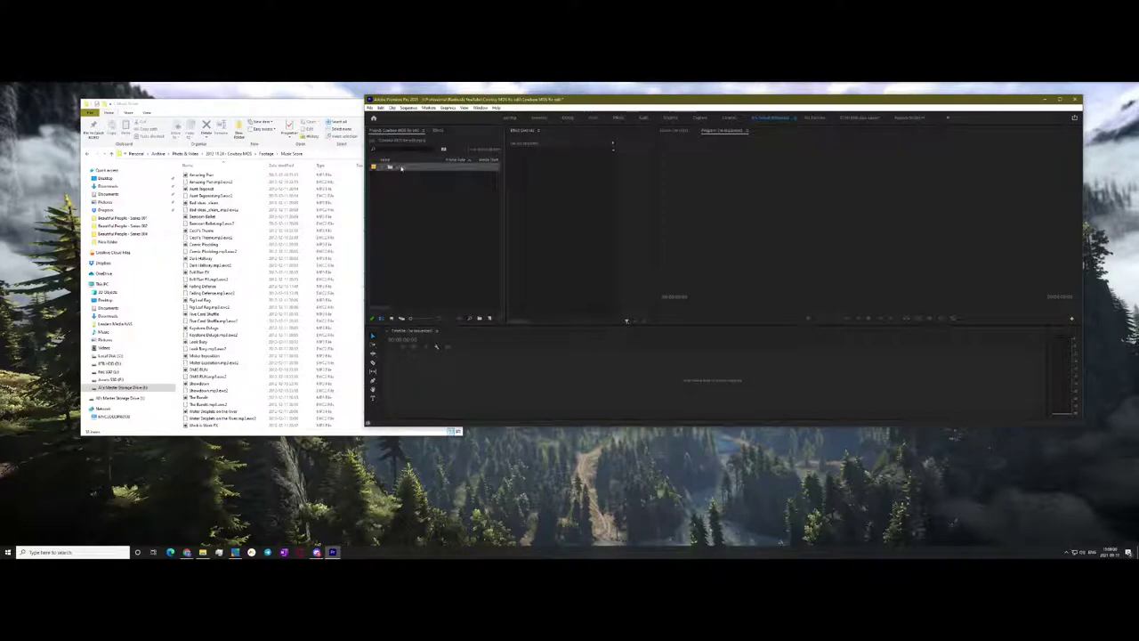
key("ctrl+b")
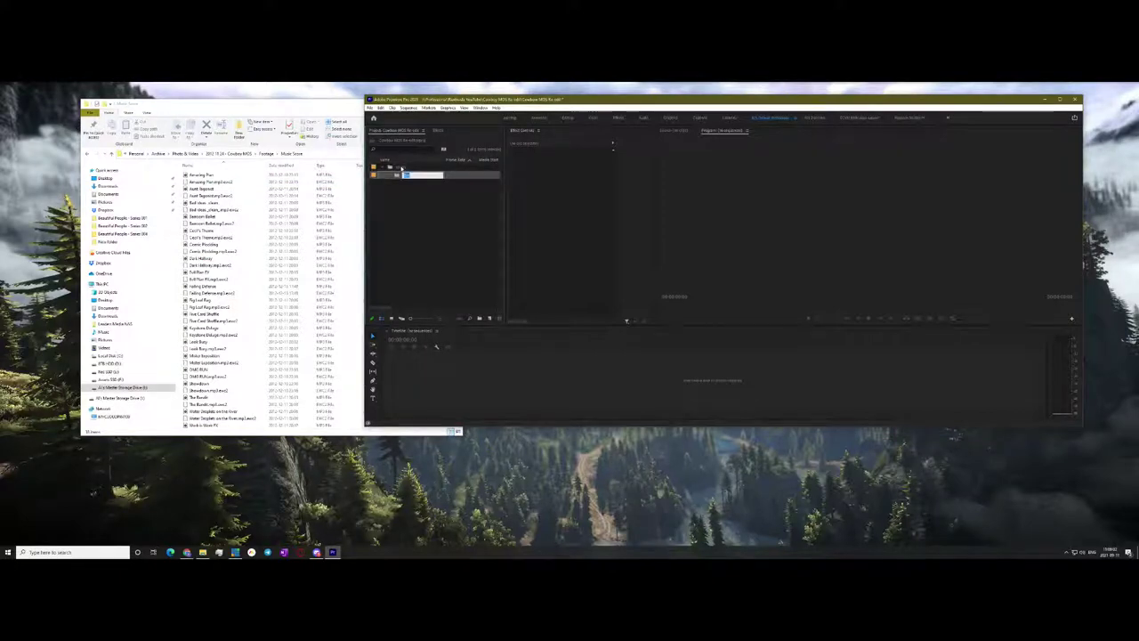
key("Return")
- Drag all Music Score files into the Music bin and dismiss the import-failure message
left_click(214, 175)
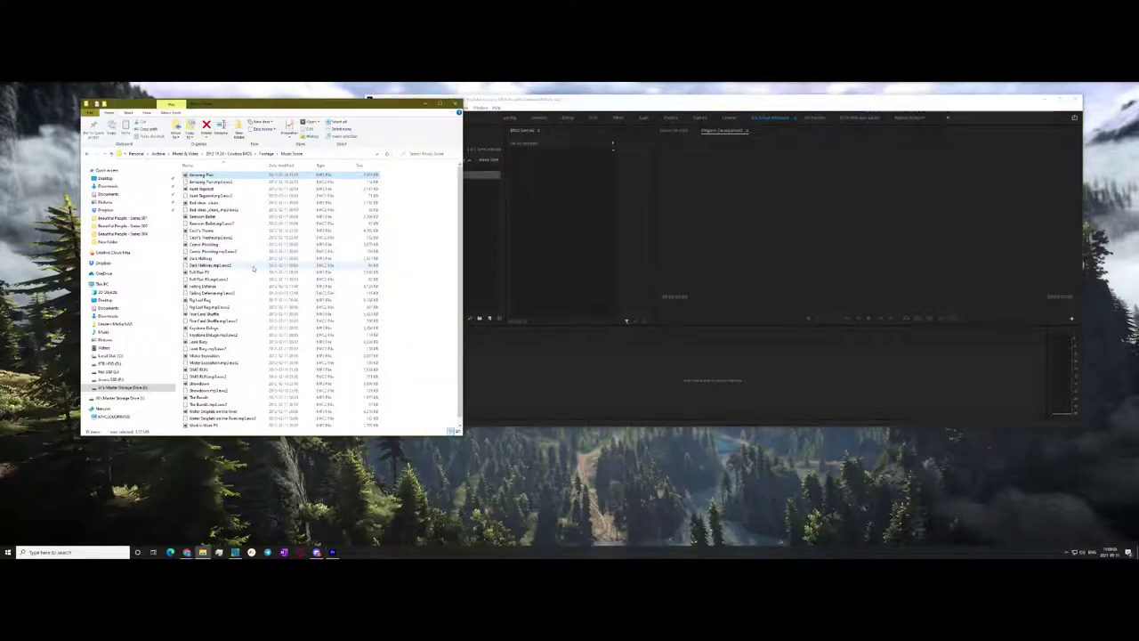
key("ctrl+a")
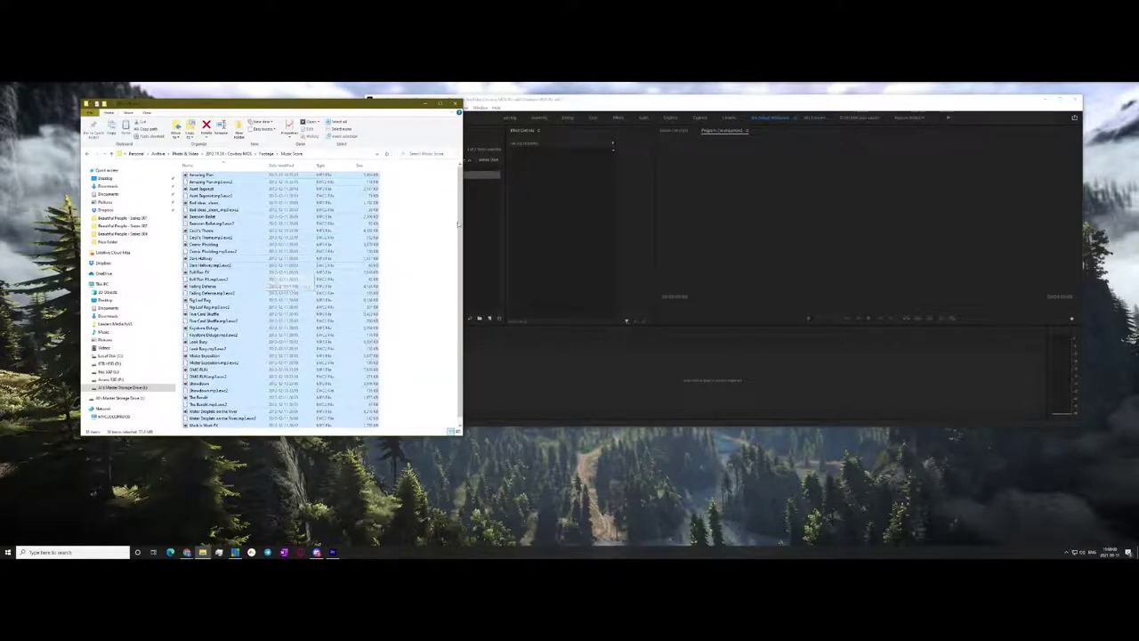
left_click(498, 209)
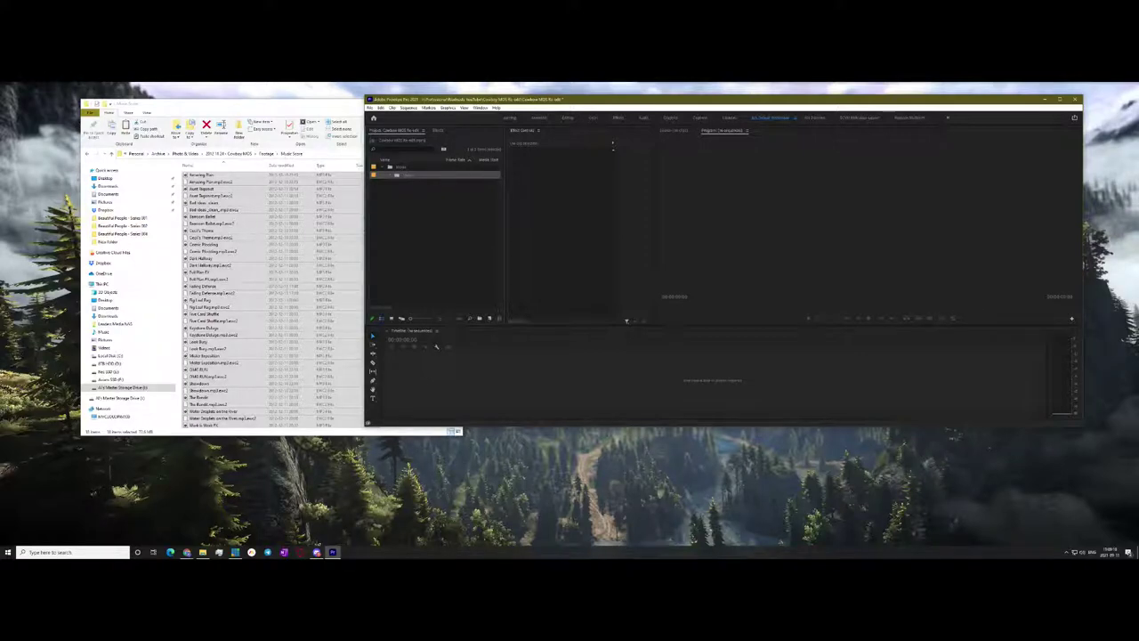
left_click(444, 219)
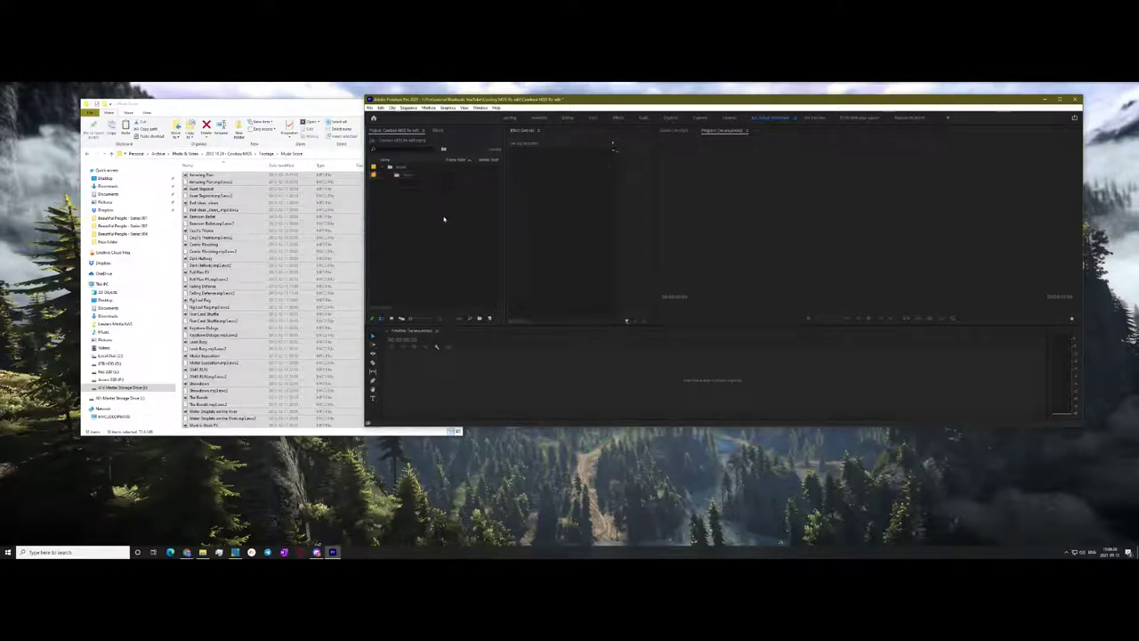
left_click(390, 175)
left_click_drag(391, 175, 557, 361)
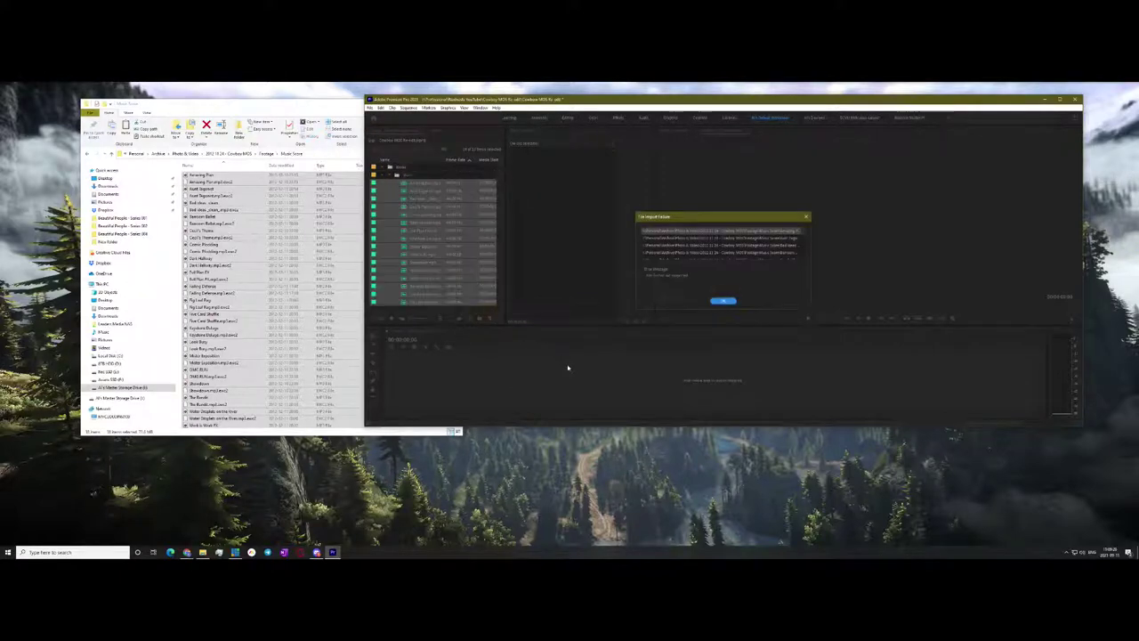
left_click(722, 301)
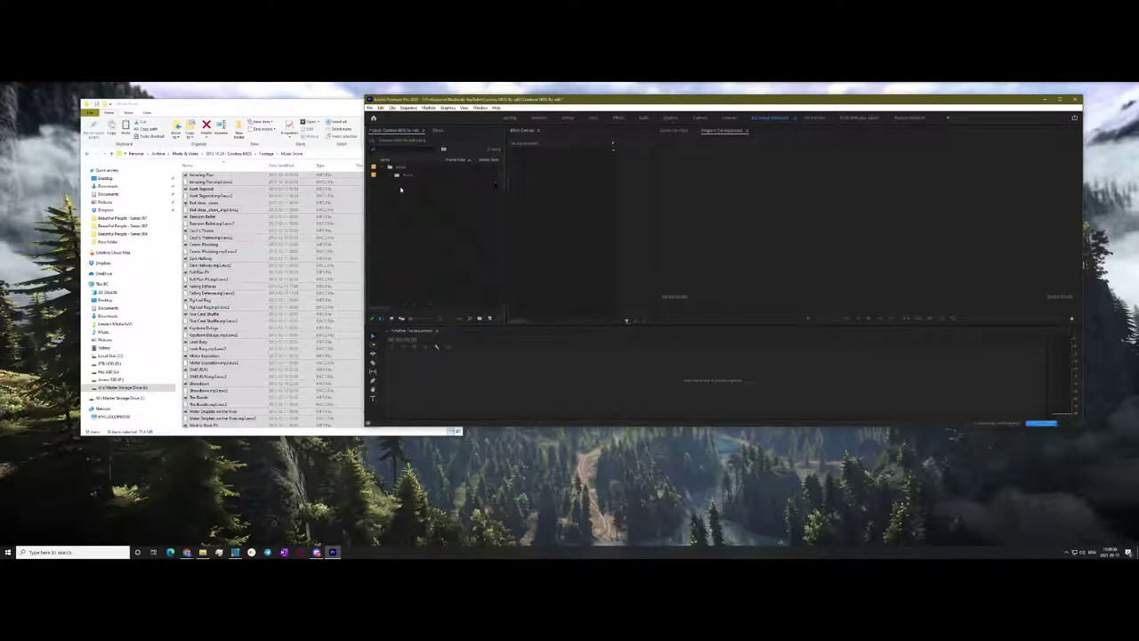
key("alt+Tab")
- Rename the new folder inside Footage to 'B'
left_click(266, 154)
double_click(227, 183)
left_click(266, 154)
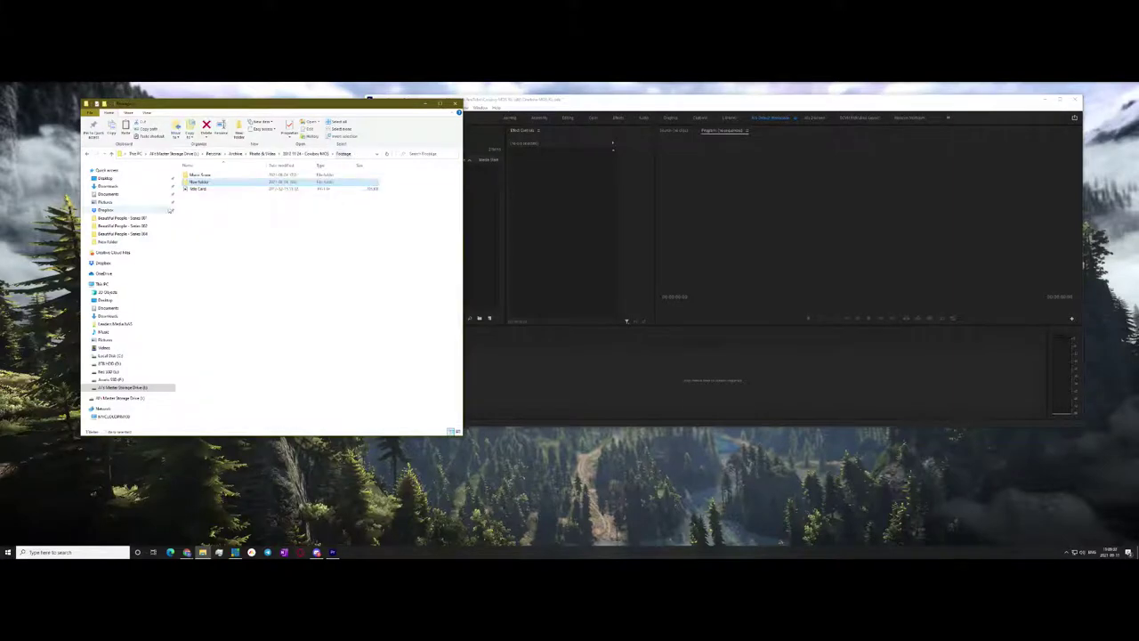
left_click(198, 182)
type("B")
key("Return")
- Open the renamed folder's subfolder, preview clips including MVI_1866.avi, then go back up
double_click(198, 182)
double_click(229, 175)
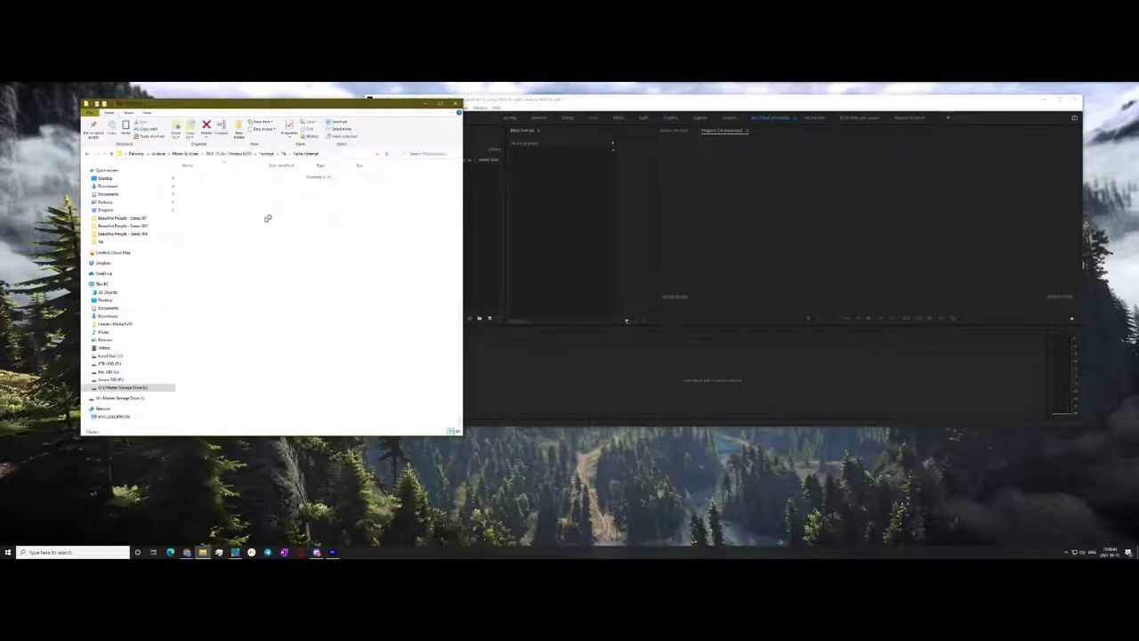
left_click(268, 182)
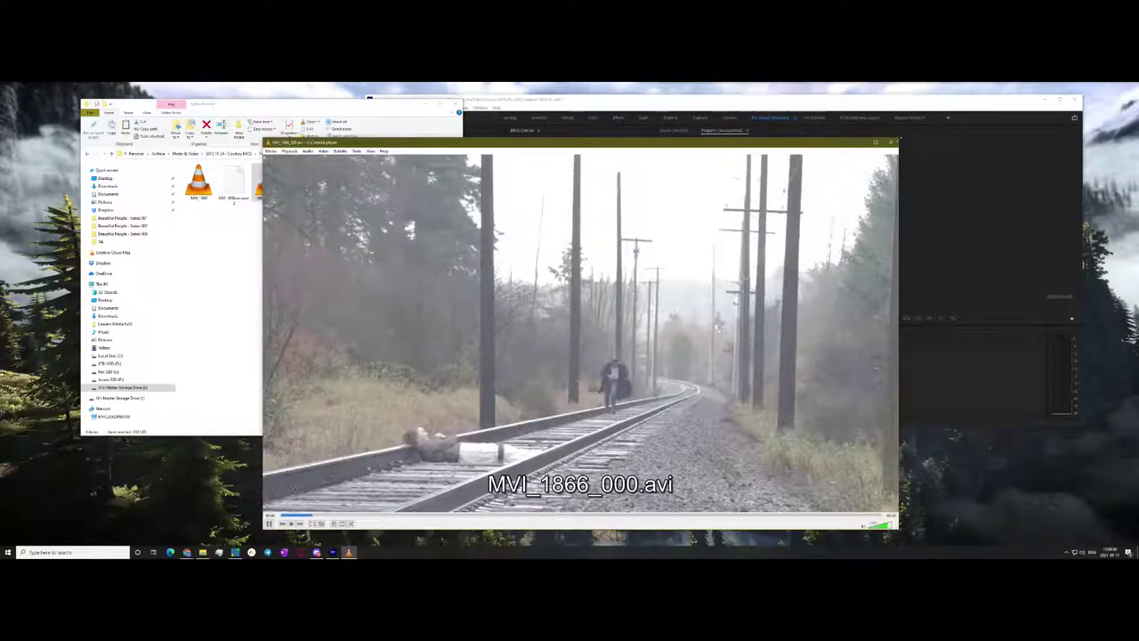
key("ctrl+q")
left_click(199, 183)
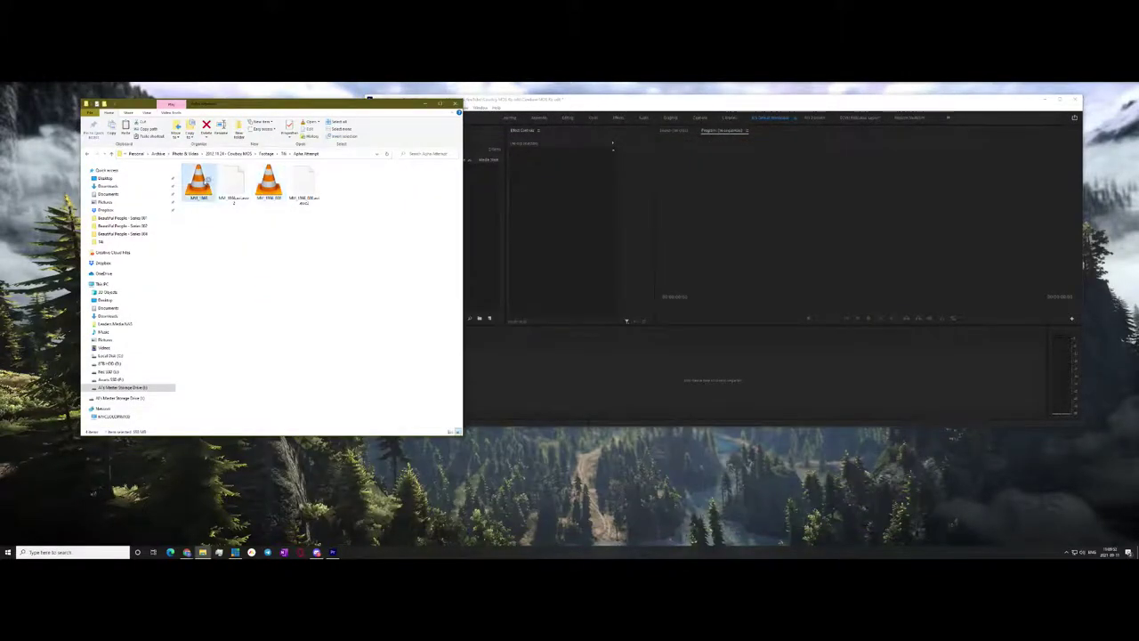
double_click(203, 181)
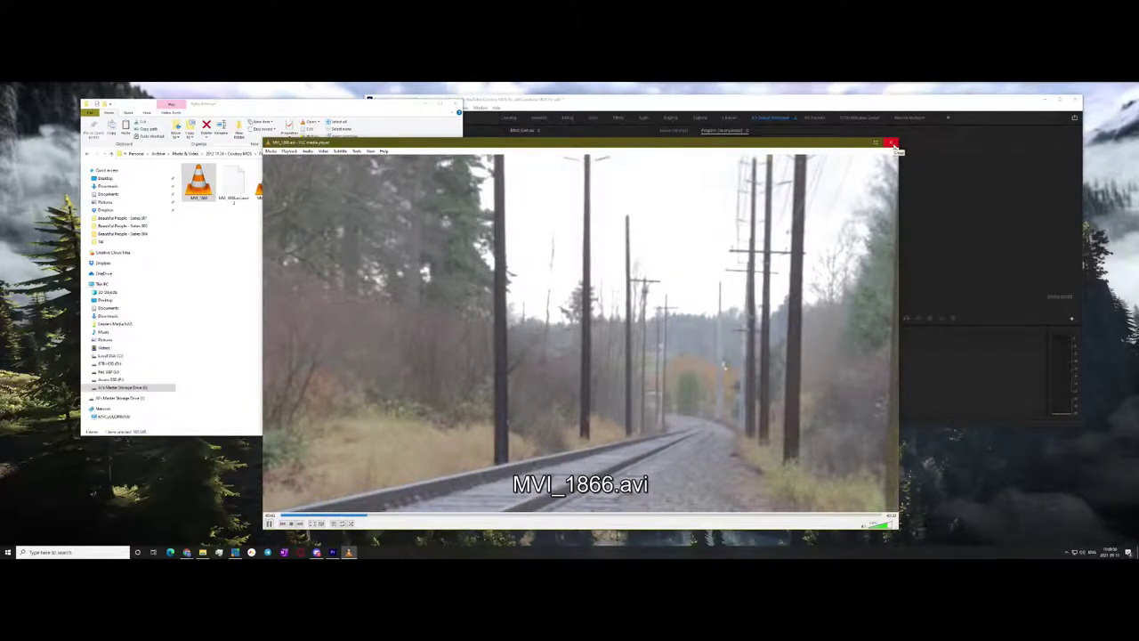
left_click(893, 143)
left_click(286, 153)
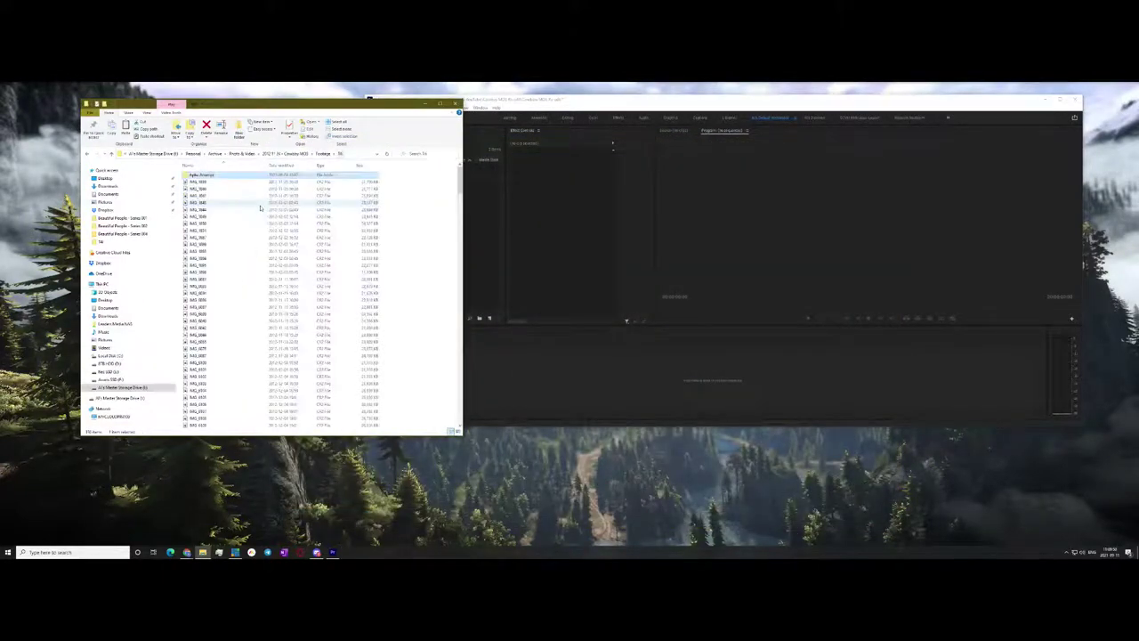
- Browse the Project folder's Backup and AutoSave subfolders in the Cowboy MOS project
left_click(322, 153)
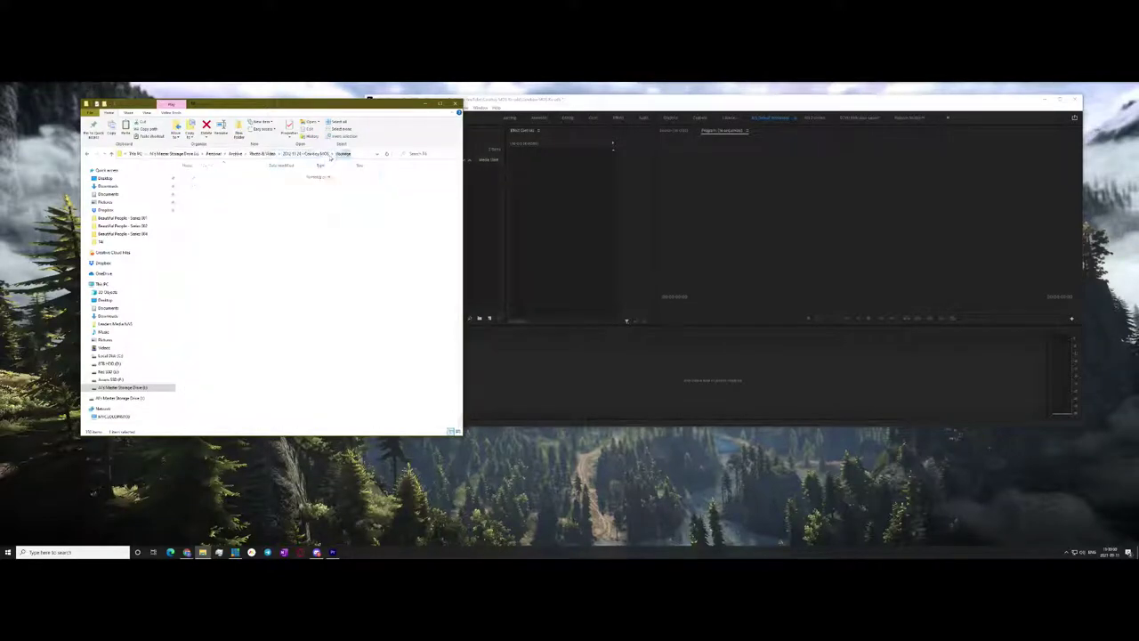
left_click(298, 153)
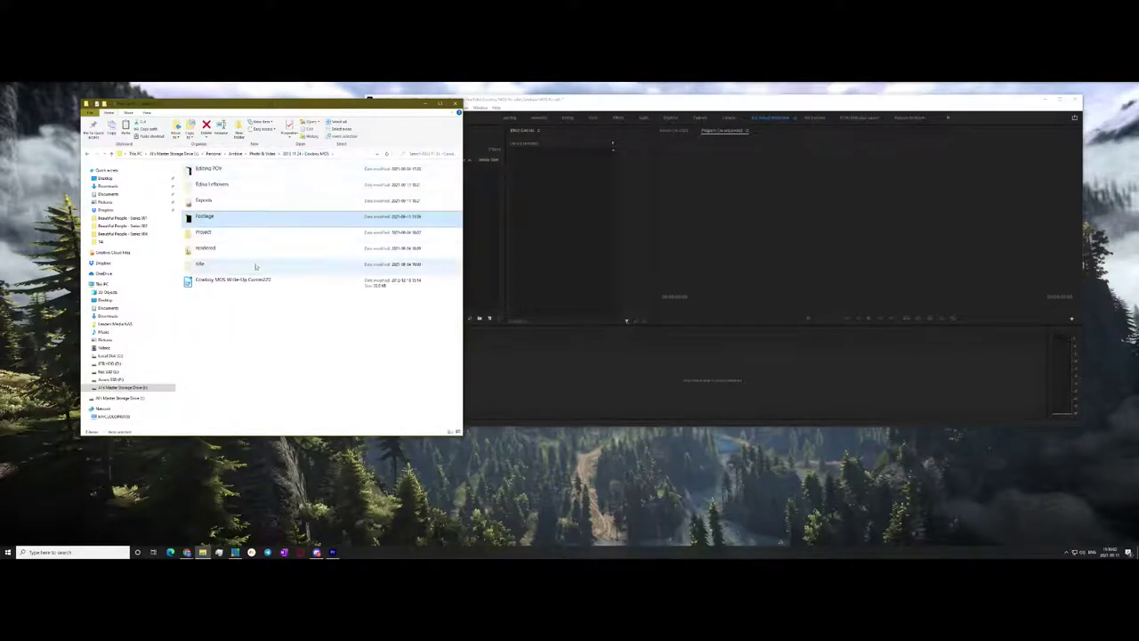
double_click(223, 233)
double_click(209, 180)
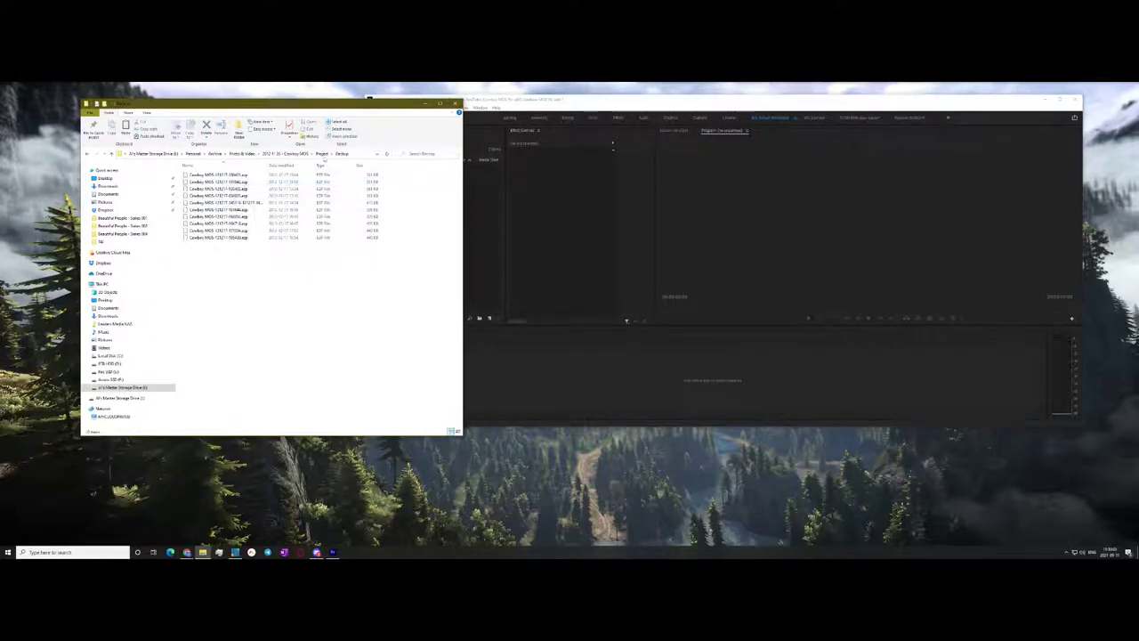
left_click(322, 154)
double_click(213, 176)
left_click(293, 153)
- Open the rendered folder and preview several rendered clips in the default player
left_click(214, 250)
double_click(215, 250)
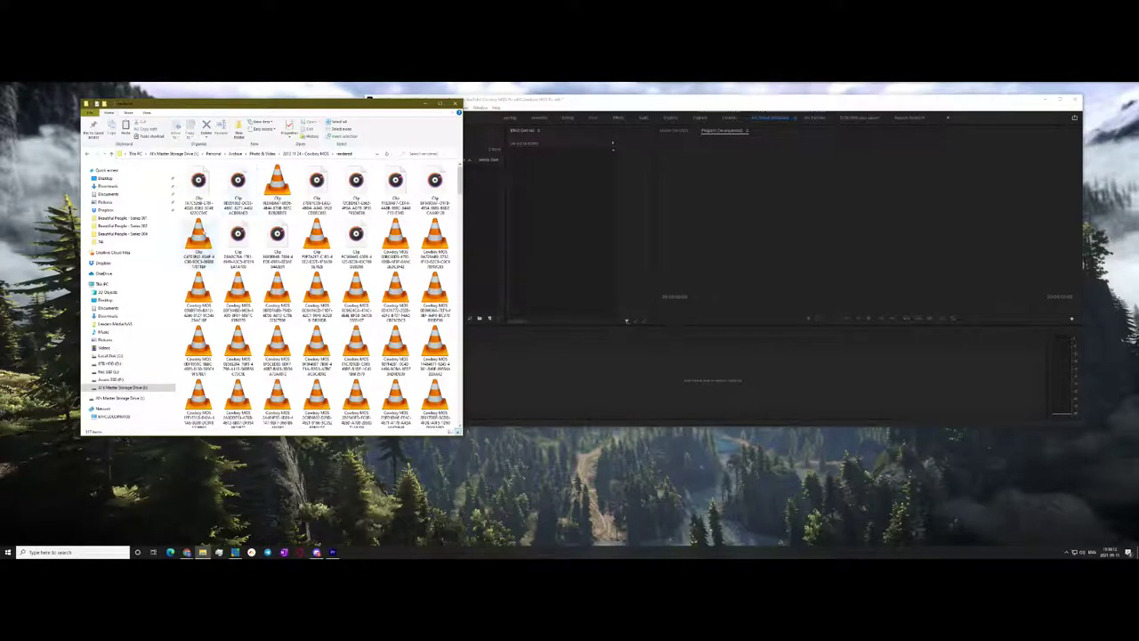
double_click(198, 239)
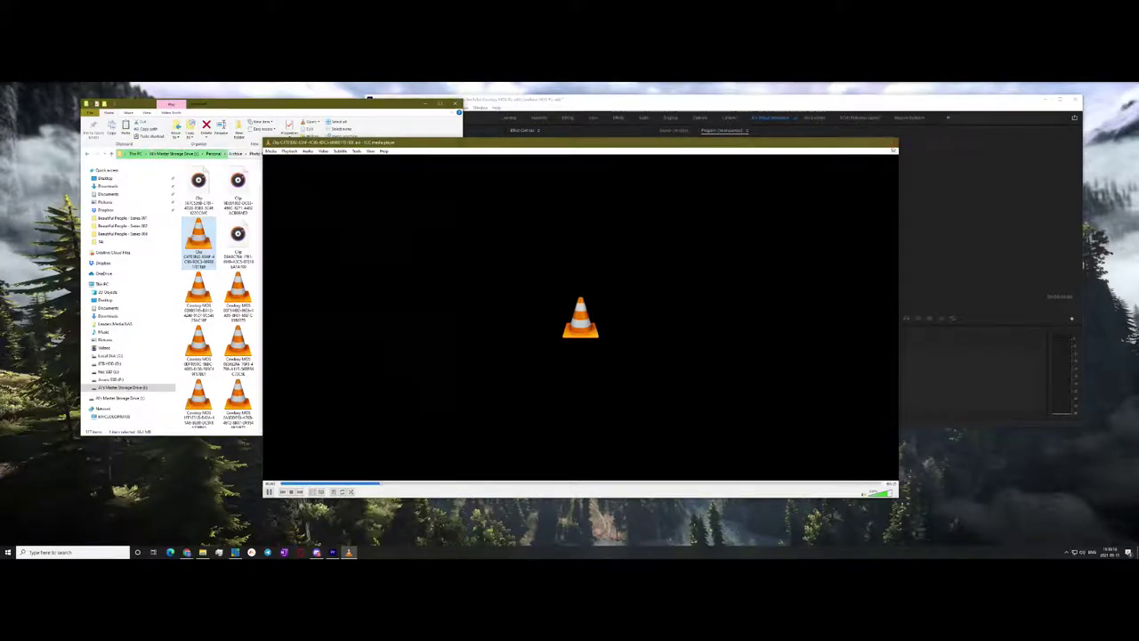
key("alt+F4")
double_click(277, 236)
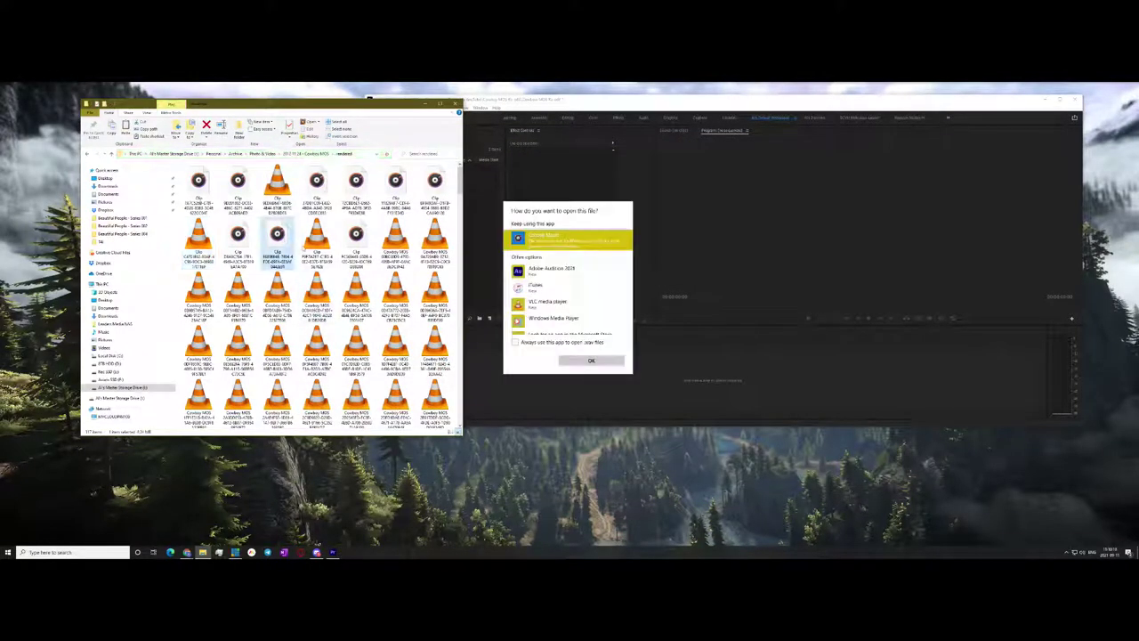
left_click(583, 363)
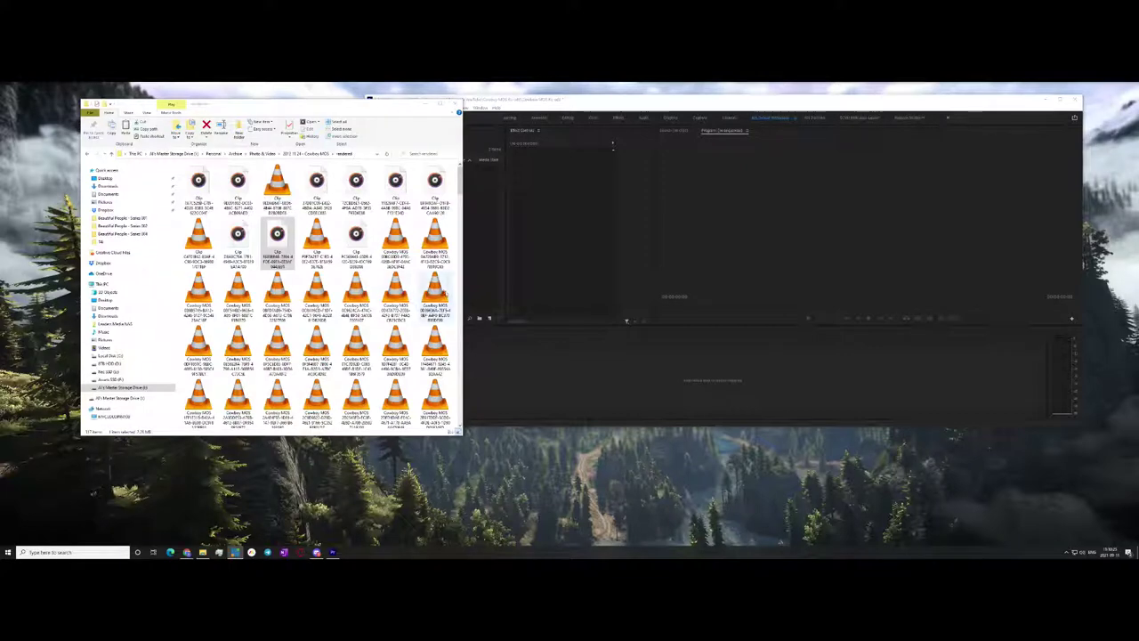
double_click(434, 293)
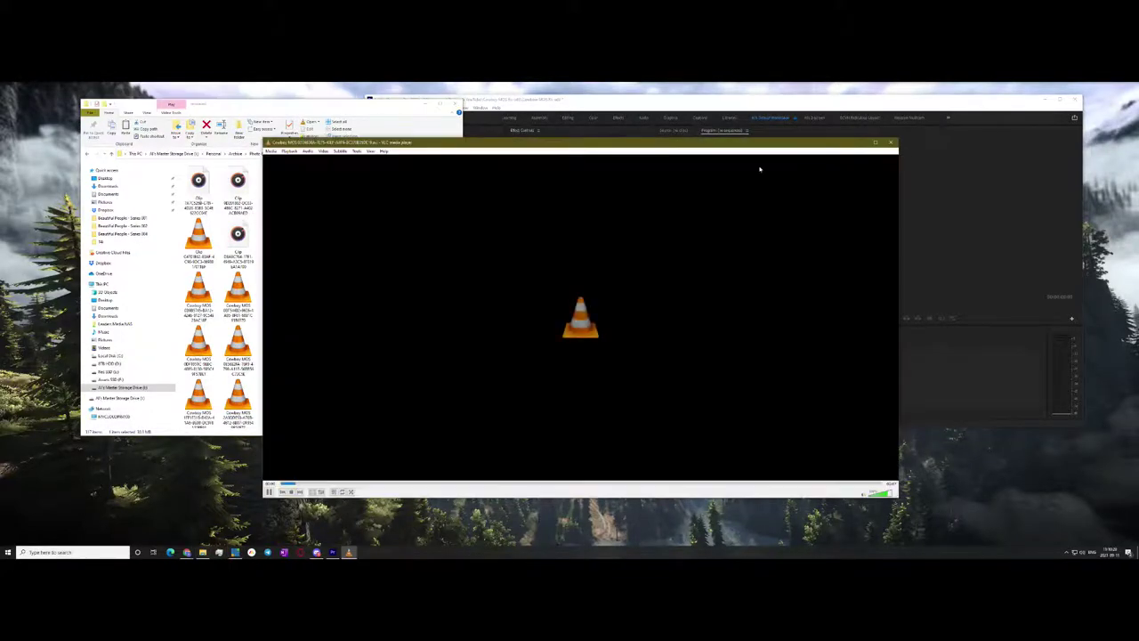
left_click(892, 143)
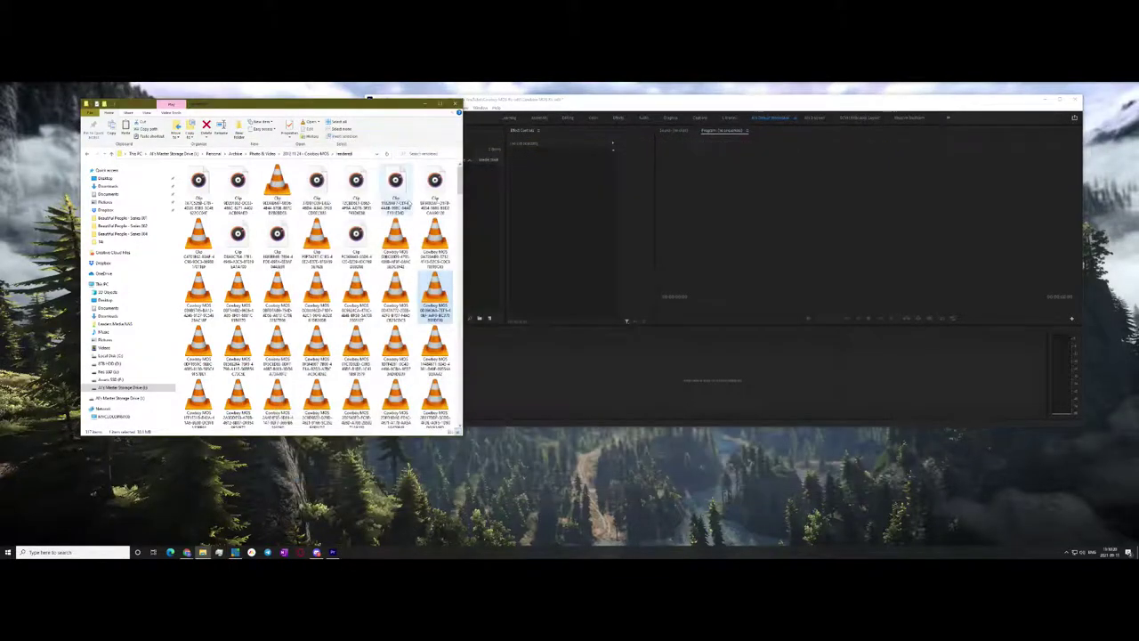
- Reopen the rendered folder and preview two more rendered clips
left_click(305, 153)
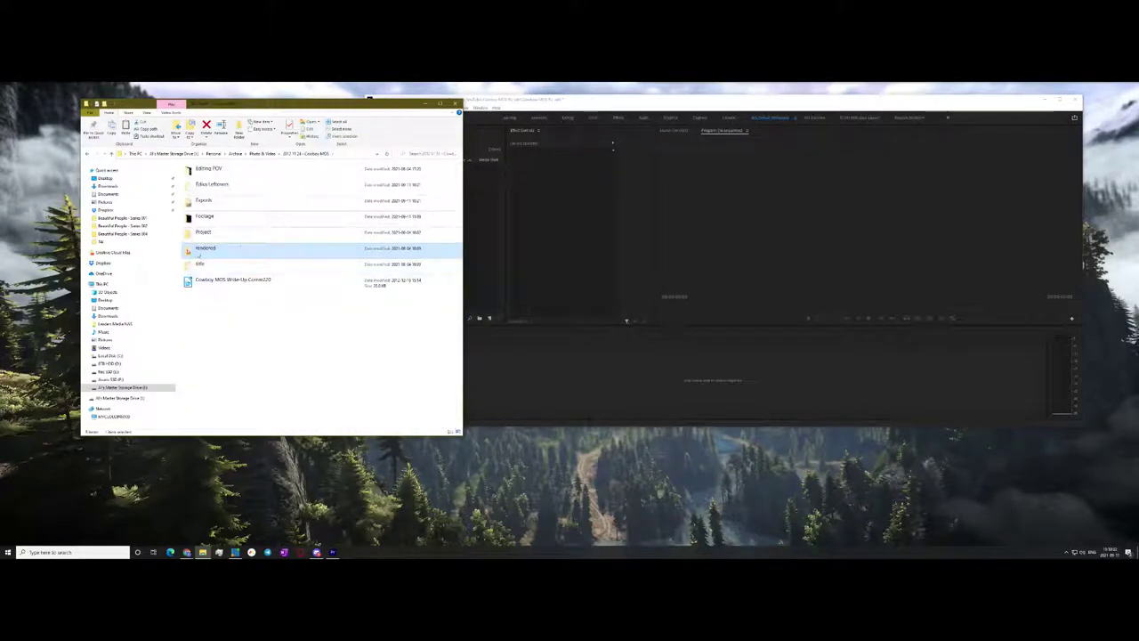
double_click(205, 252)
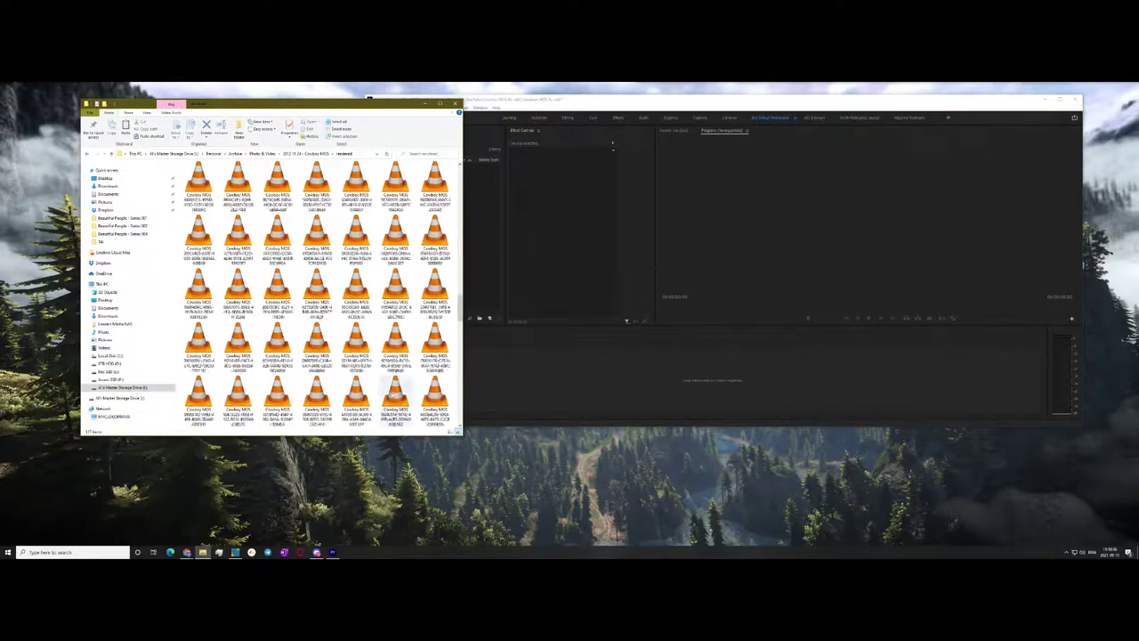
double_click(238, 400)
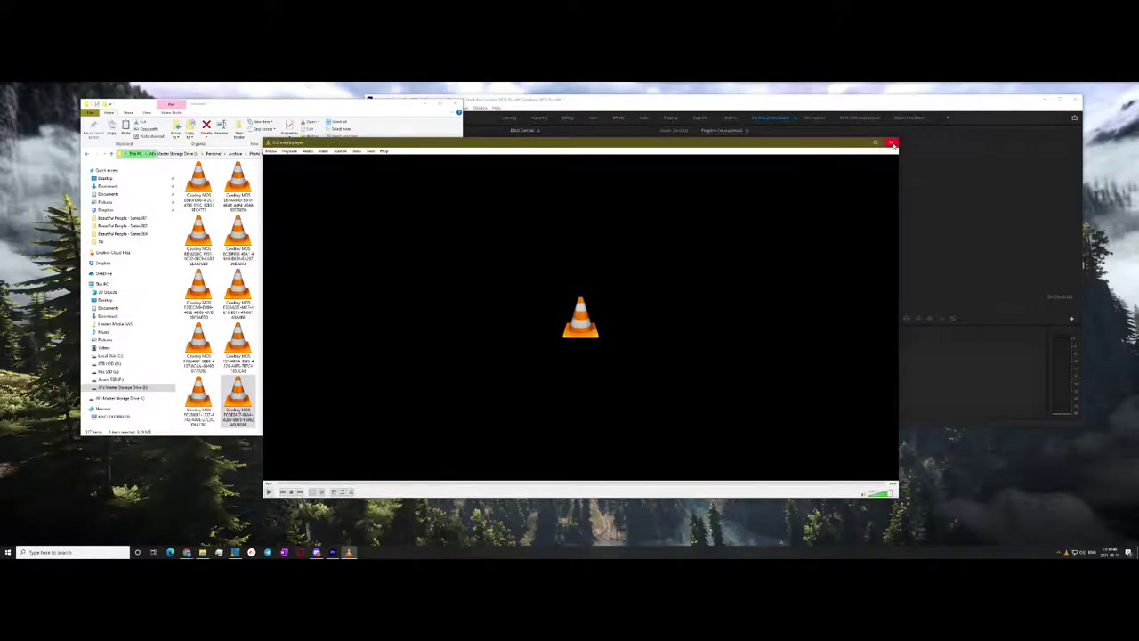
left_click(892, 143)
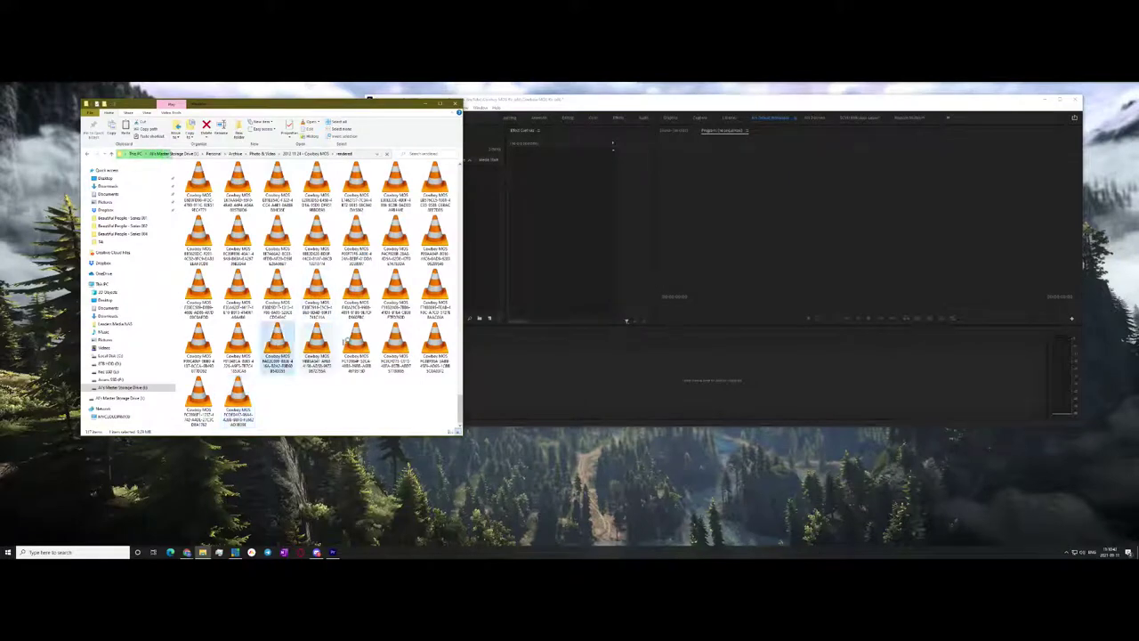
double_click(344, 342)
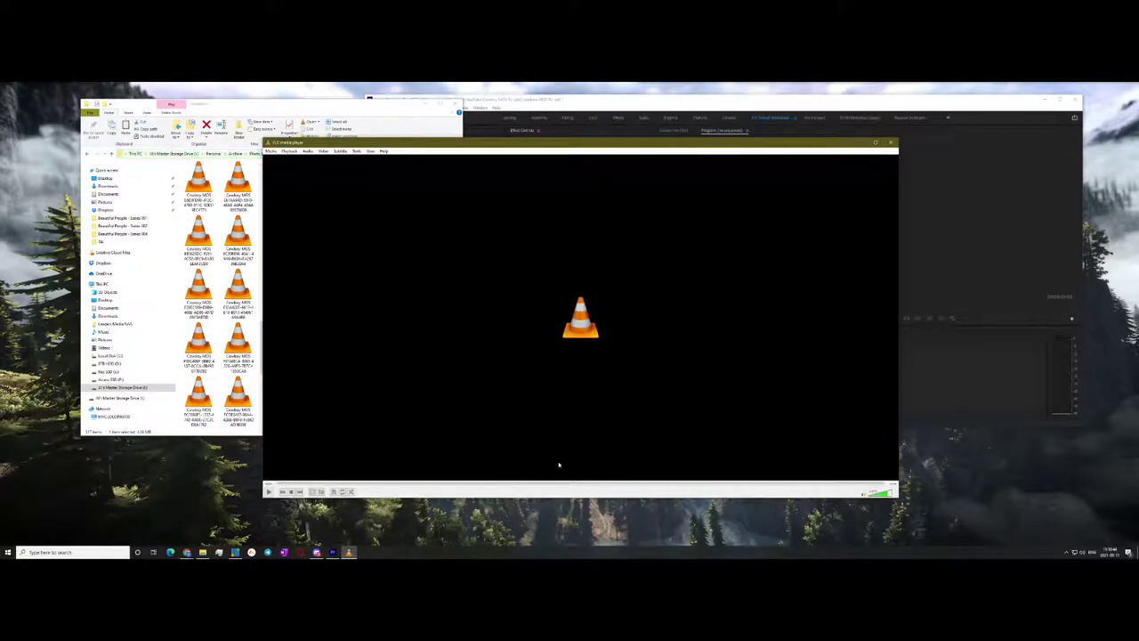
left_click(890, 142)
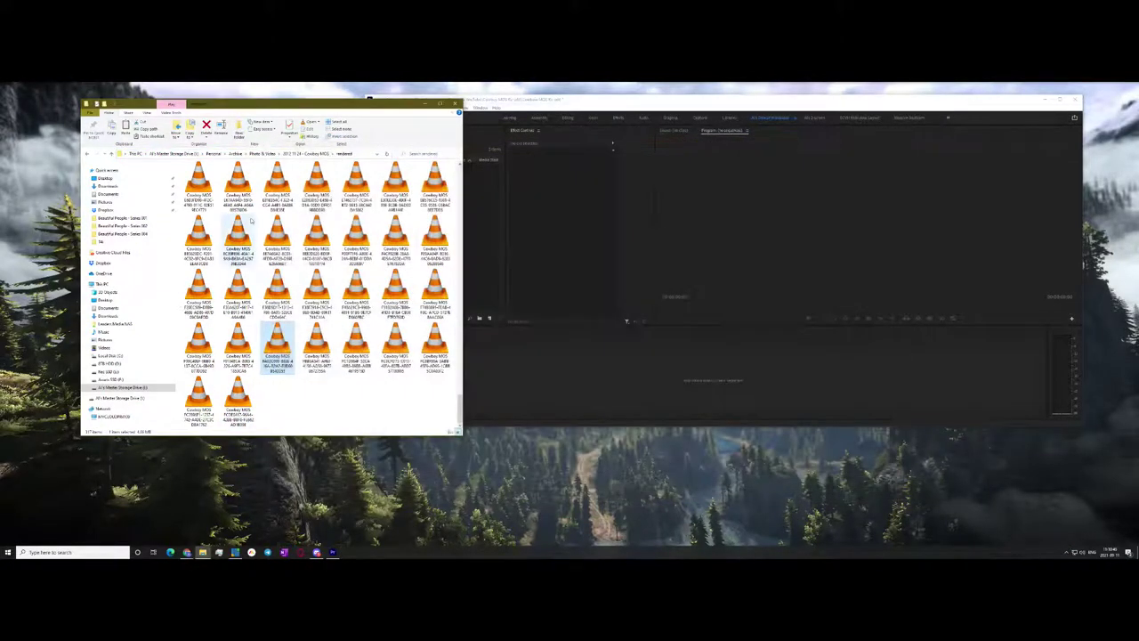
- Move the rendered and title folders into project folders, then open Footage's subfolder
left_click(318, 153)
left_click_drag(205, 250, 233, 228)
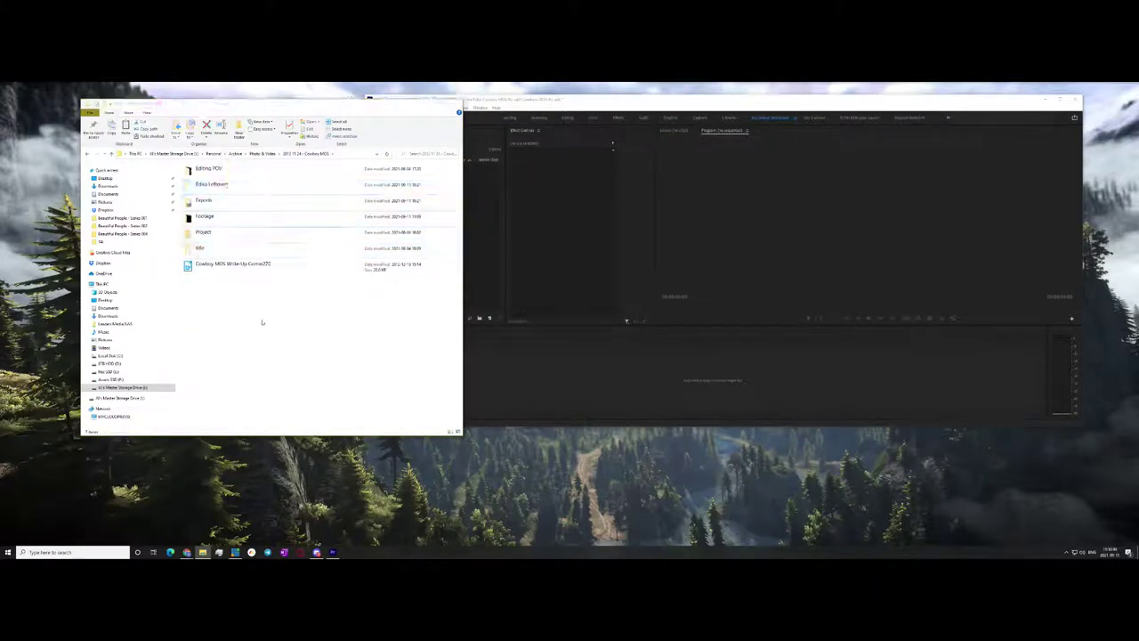
double_click(206, 248)
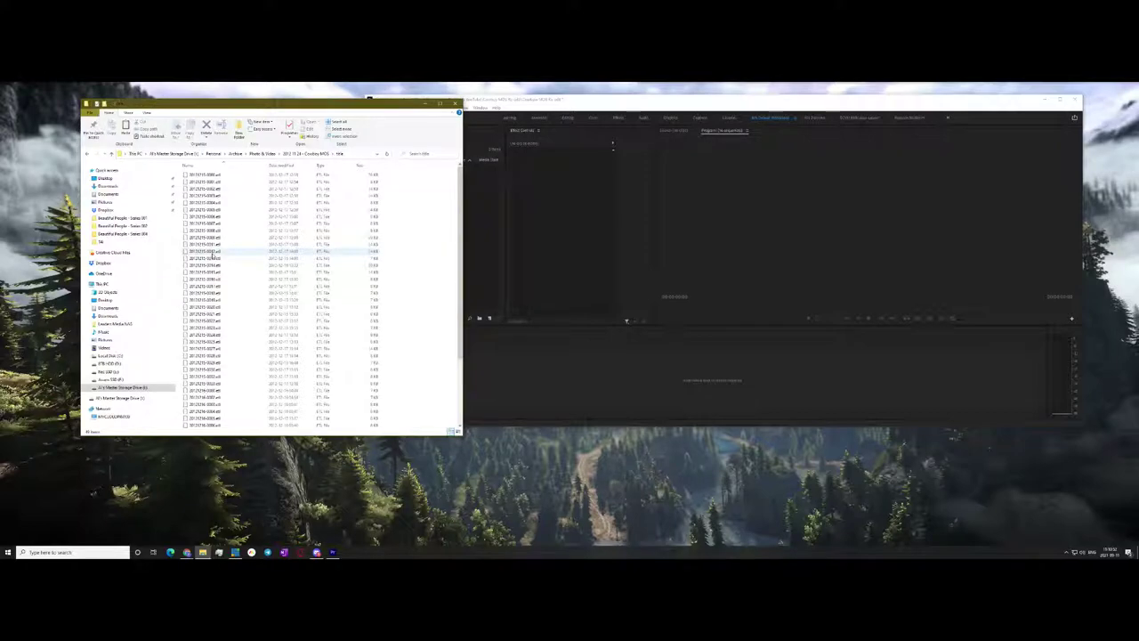
key("alt+Left")
left_click_drag(215, 254, 232, 189)
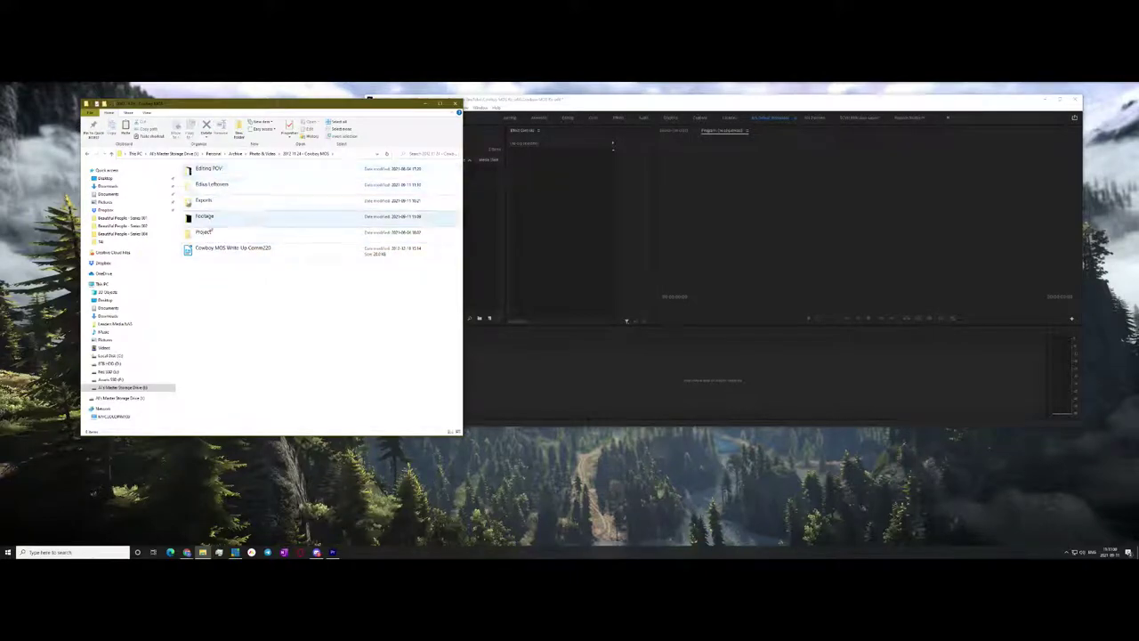
double_click(221, 216)
double_click(196, 183)
- Preview MVI_1816.MOV from the Footage subfolder in VLC
left_click(267, 182)
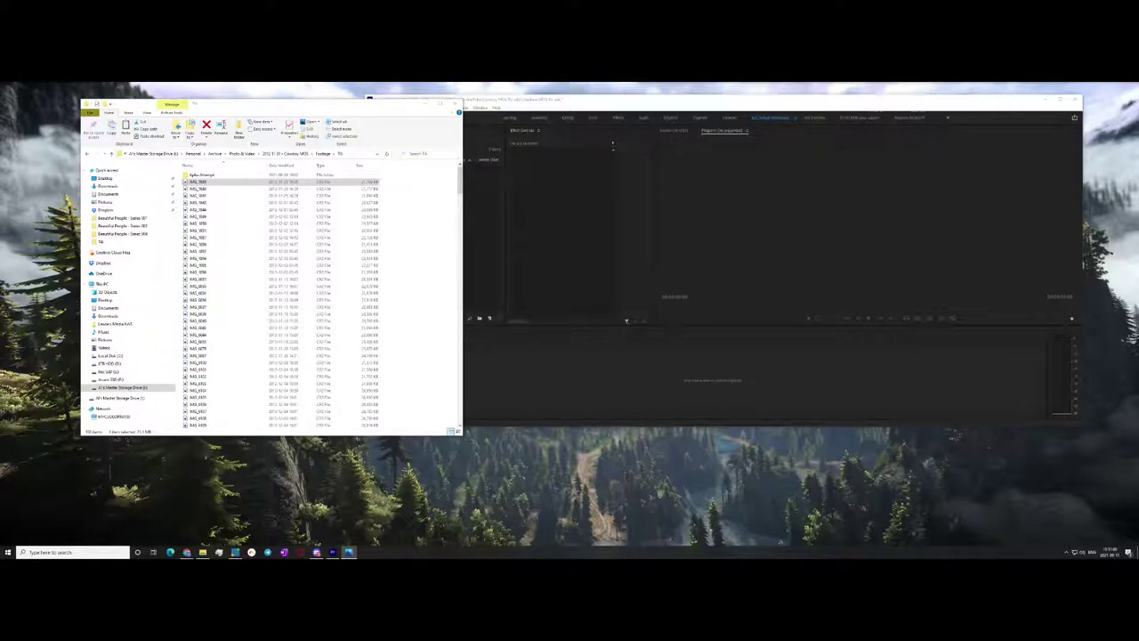
scroll(269, 377, "down", 15)
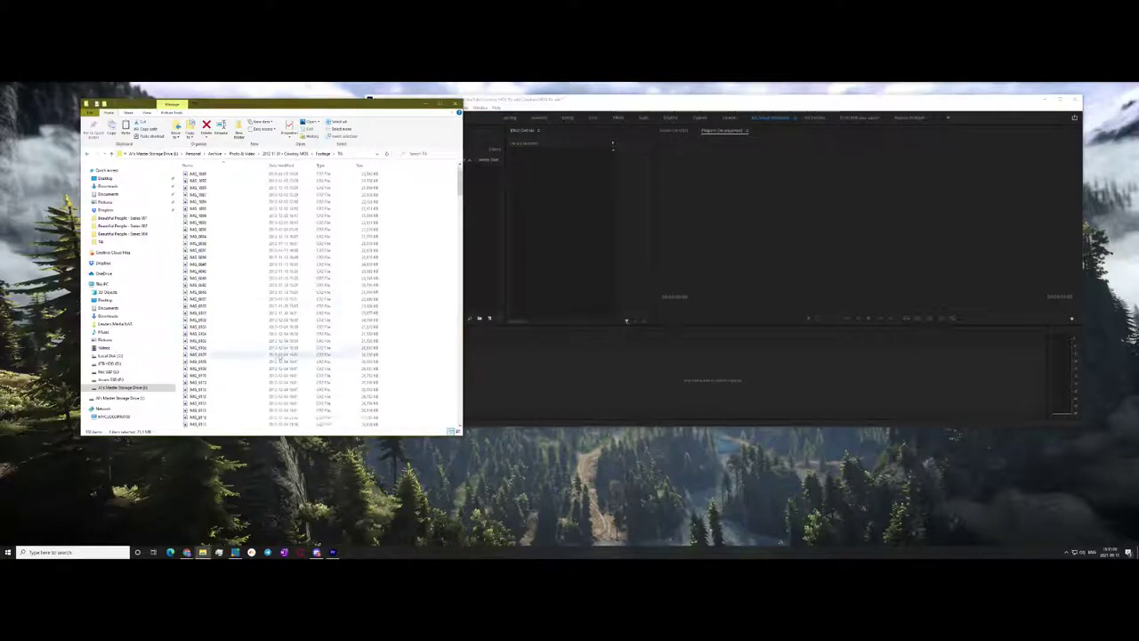
scroll(270, 377, "down", 3)
left_click_drag(269, 372, 579, 309)
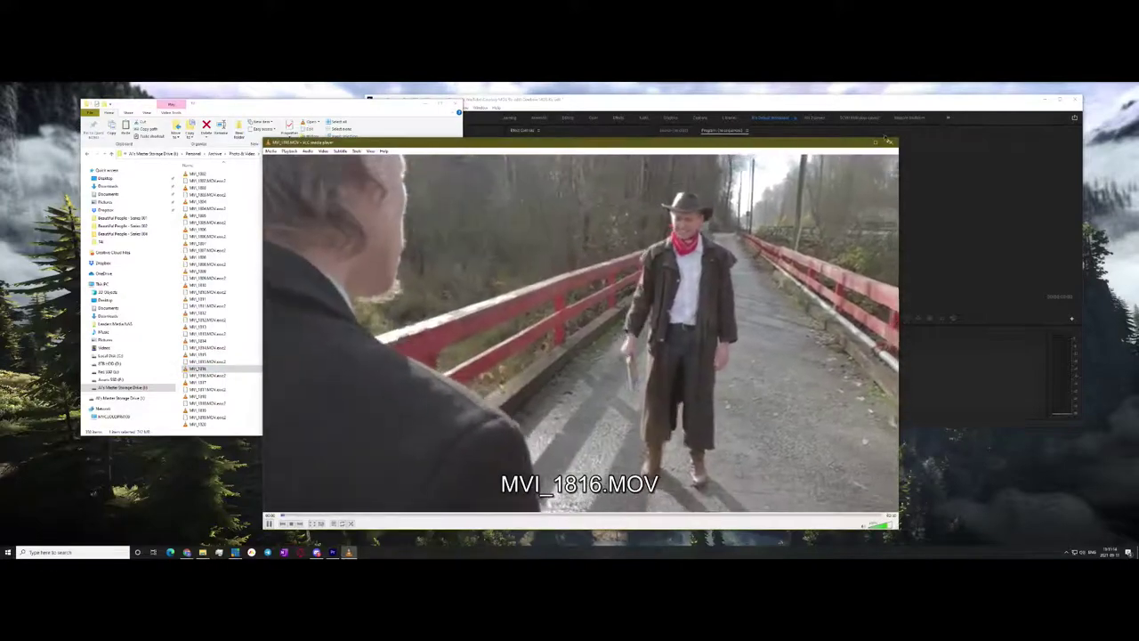
left_click(890, 142)
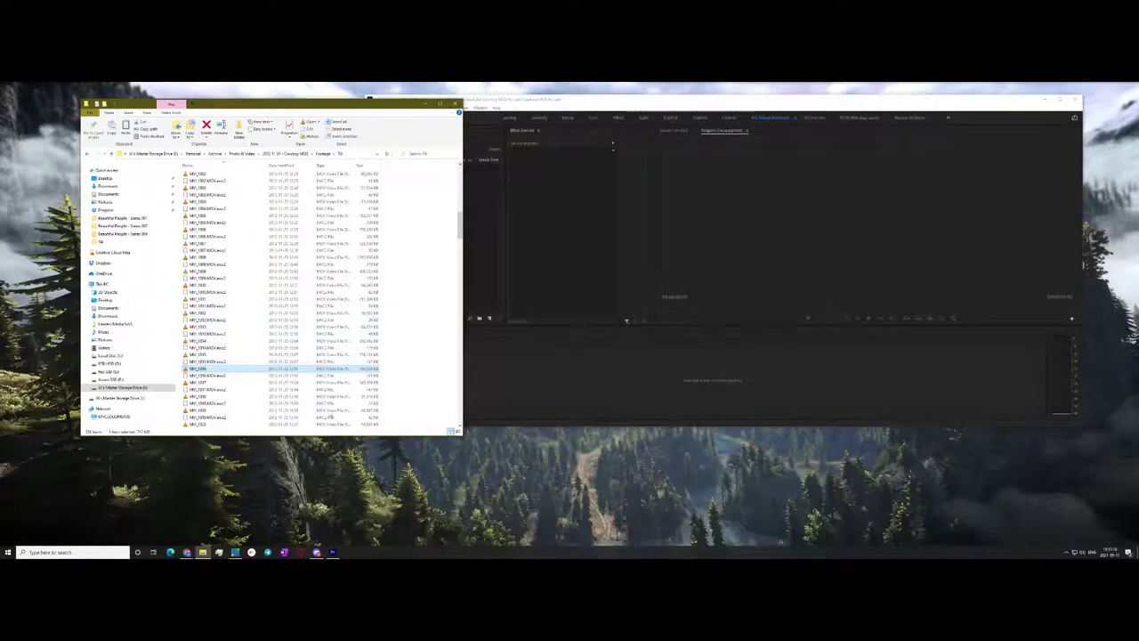
- Select all clips in the T6 footage folder and bring Premiere Pro forward
scroll(238, 391, "down", 1)
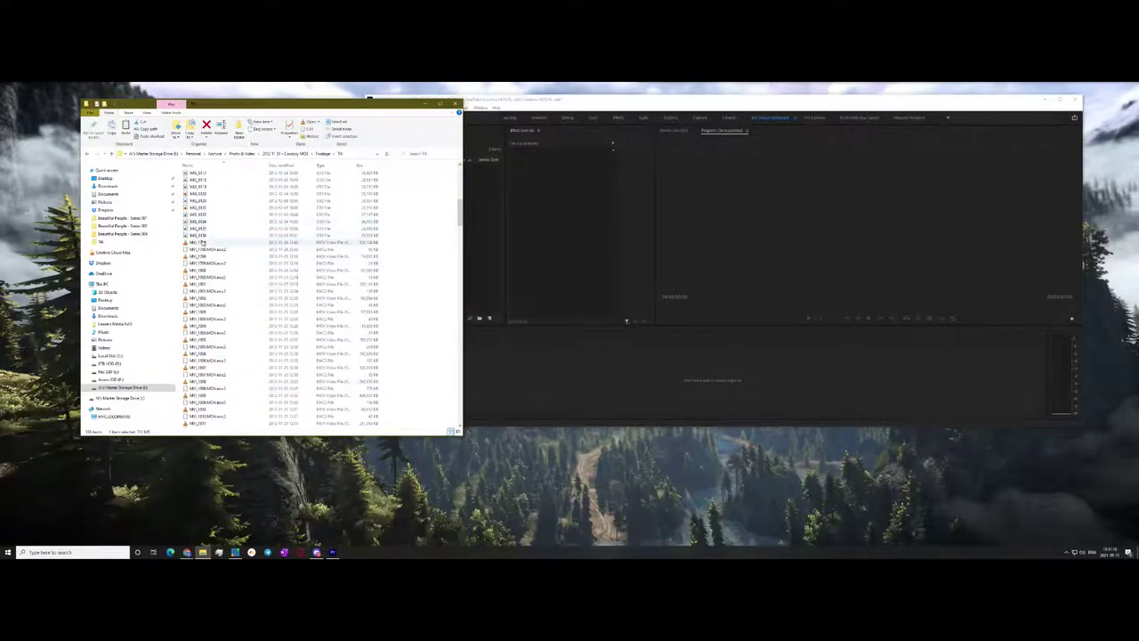
scroll(250, 334, "down", 1)
scroll(240, 365, "down", 10)
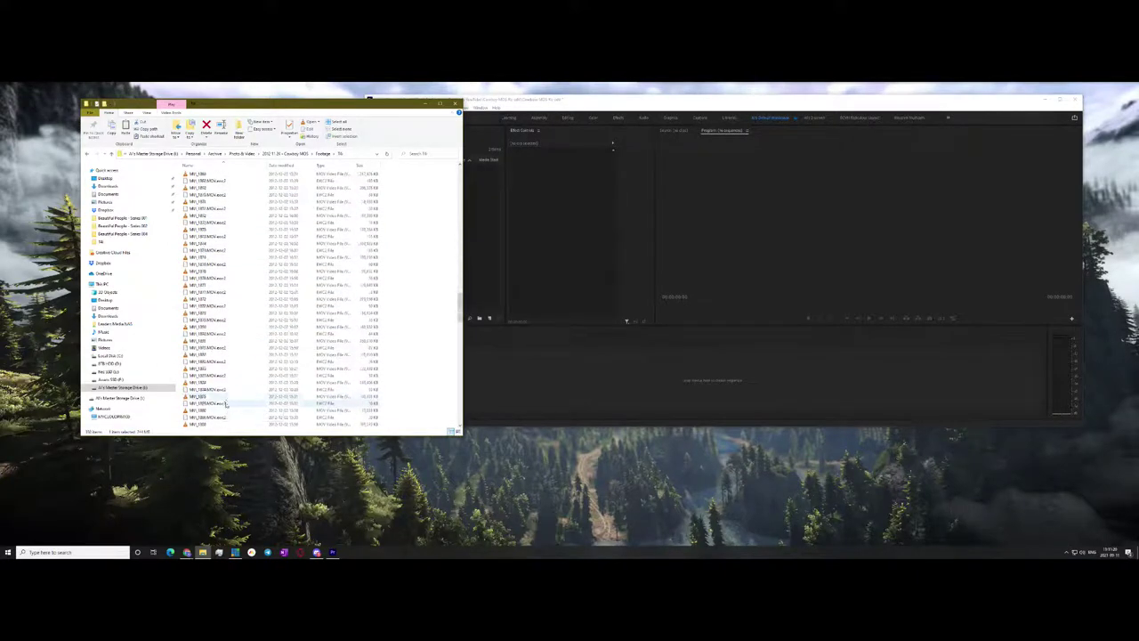
scroll(225, 405, "down", 12)
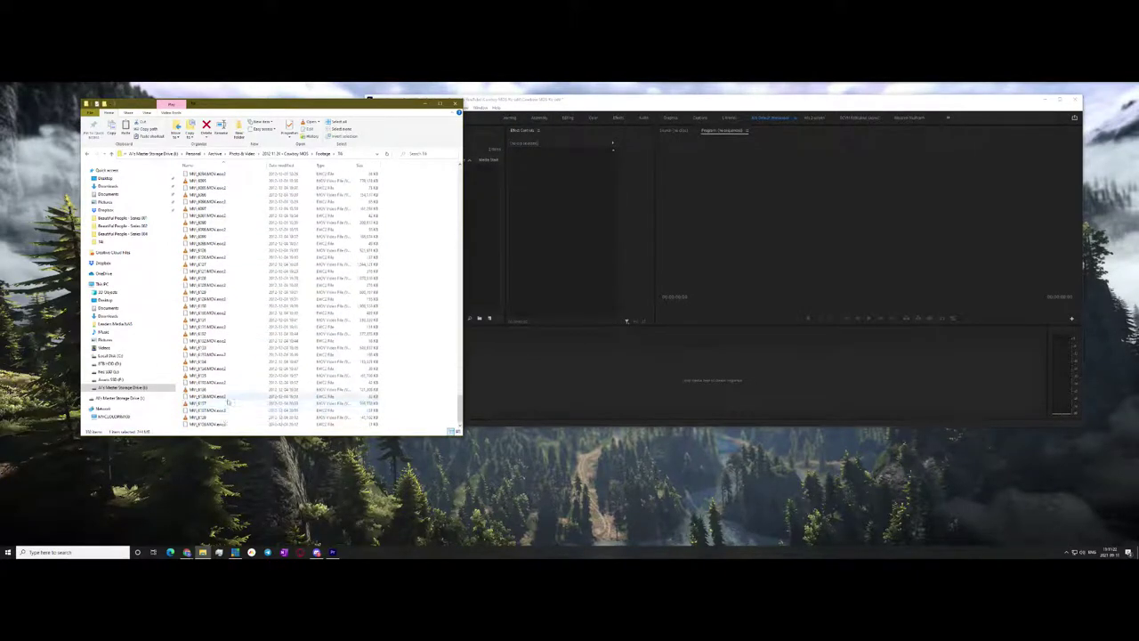
key("ctrl+a")
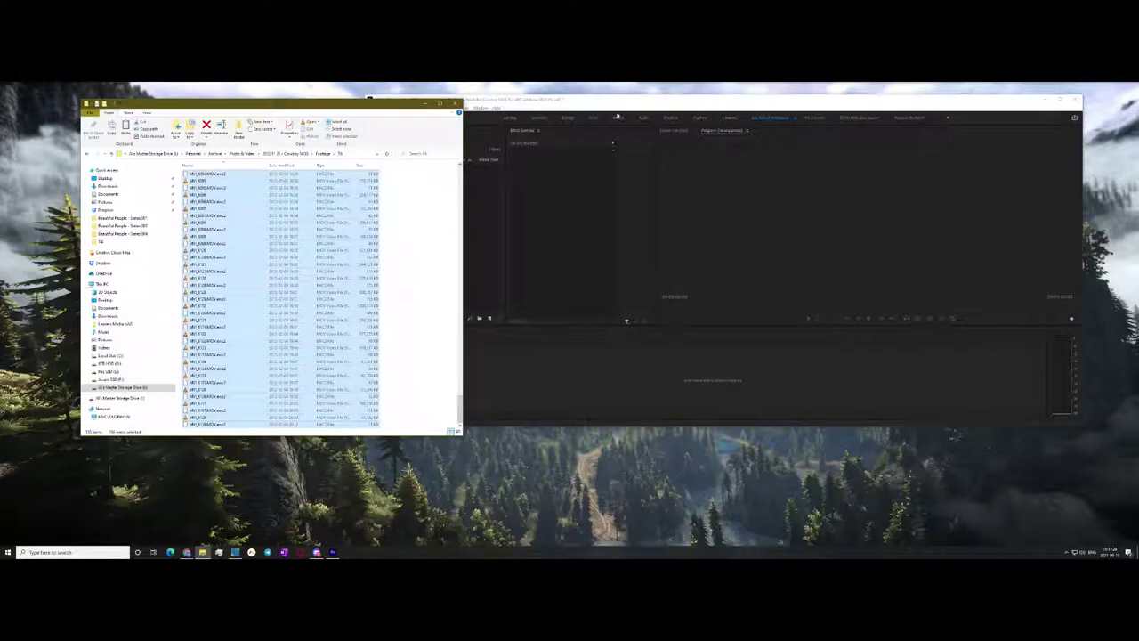
left_click(626, 105)
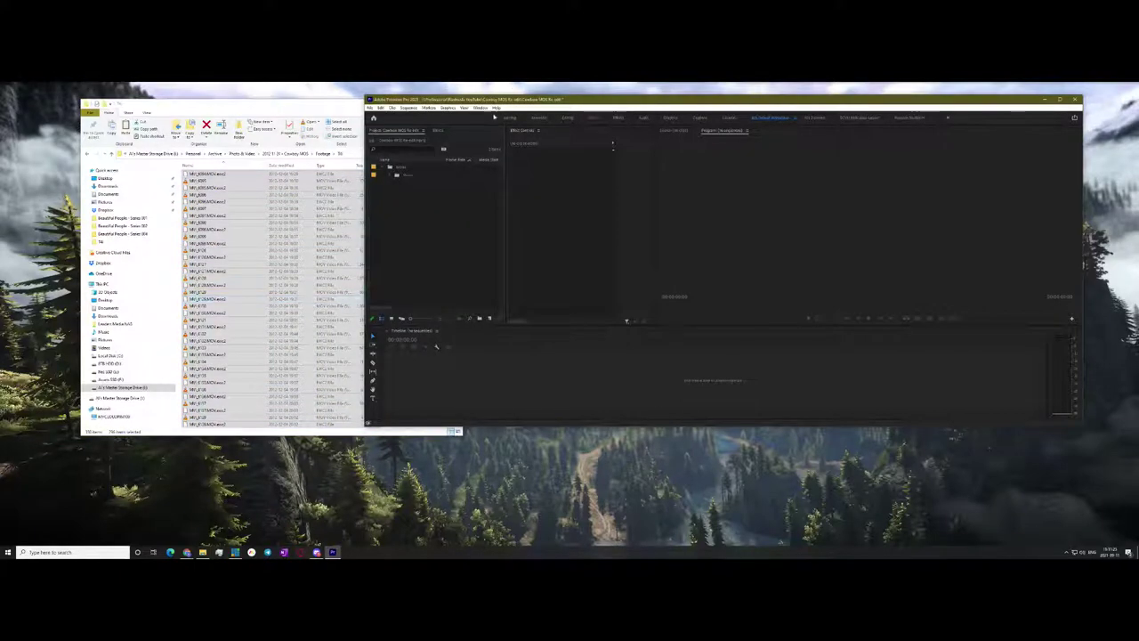
- Create a Footage bin, import the T6 clips into it, and dismiss the import failure notice
left_click_drag(481, 100, 667, 100)
left_click(594, 166)
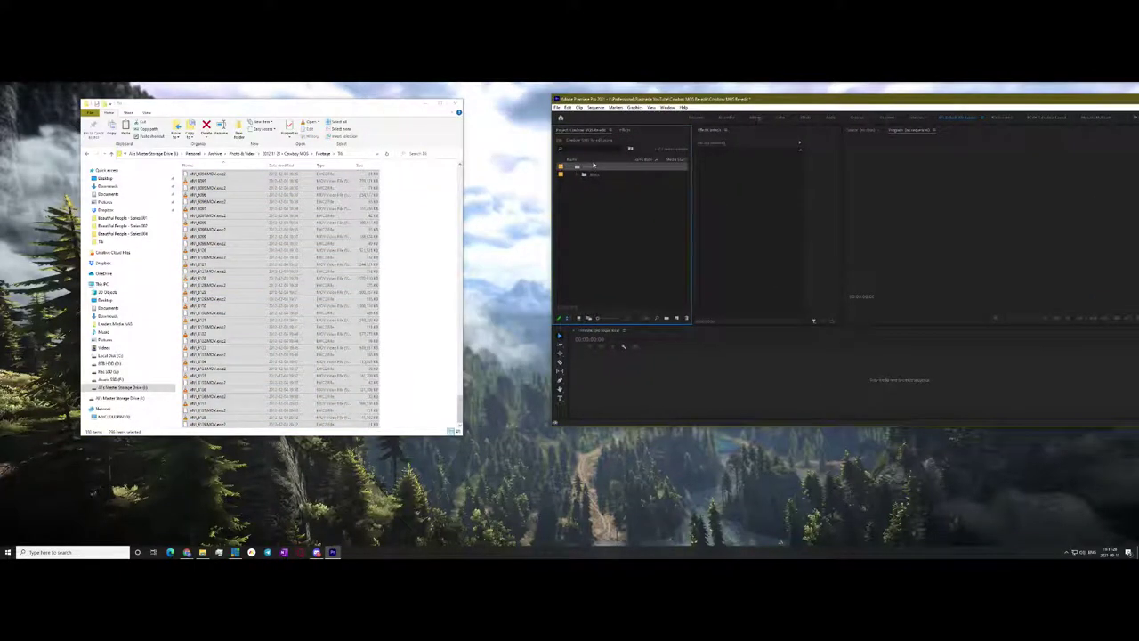
key("ctrl+b")
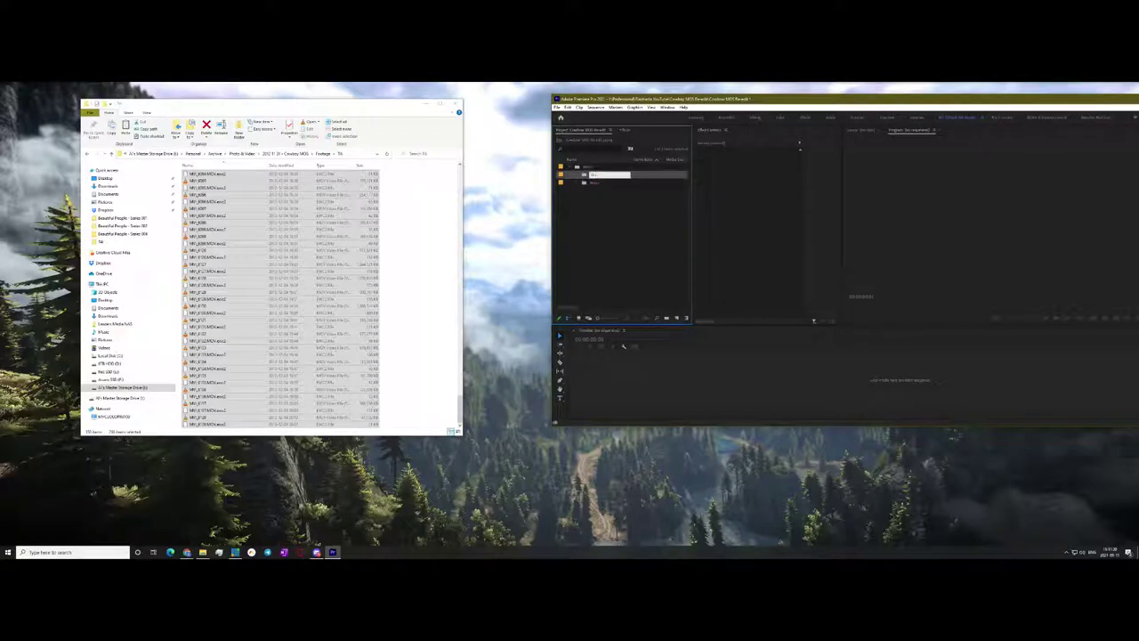
key("Return")
left_click_drag(355, 244, 612, 164)
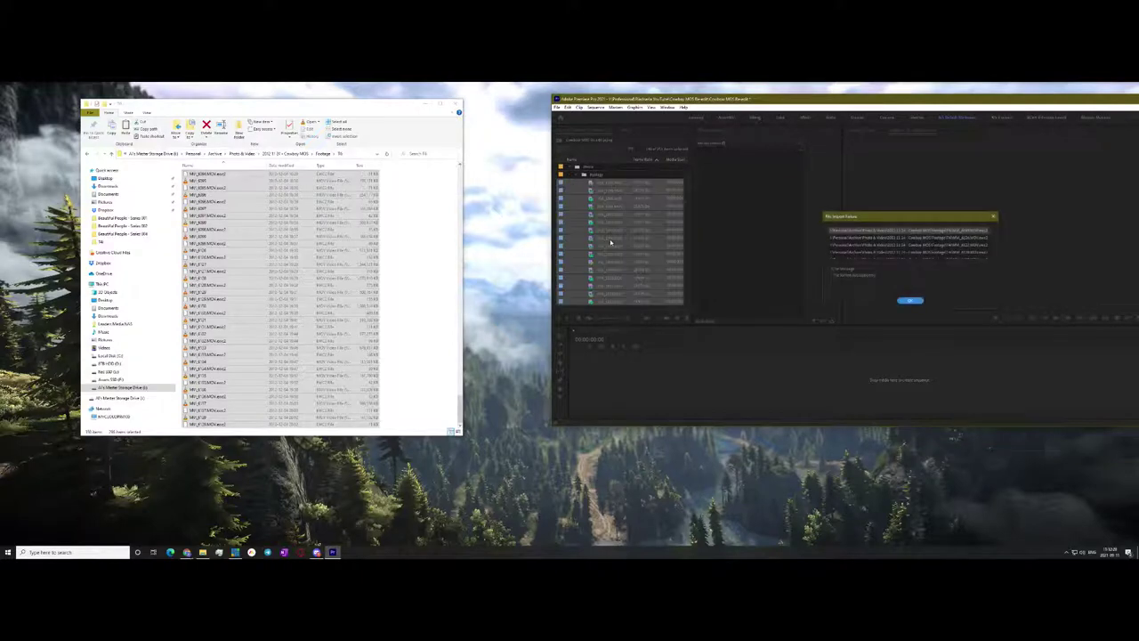
left_click(909, 301)
left_click(632, 240)
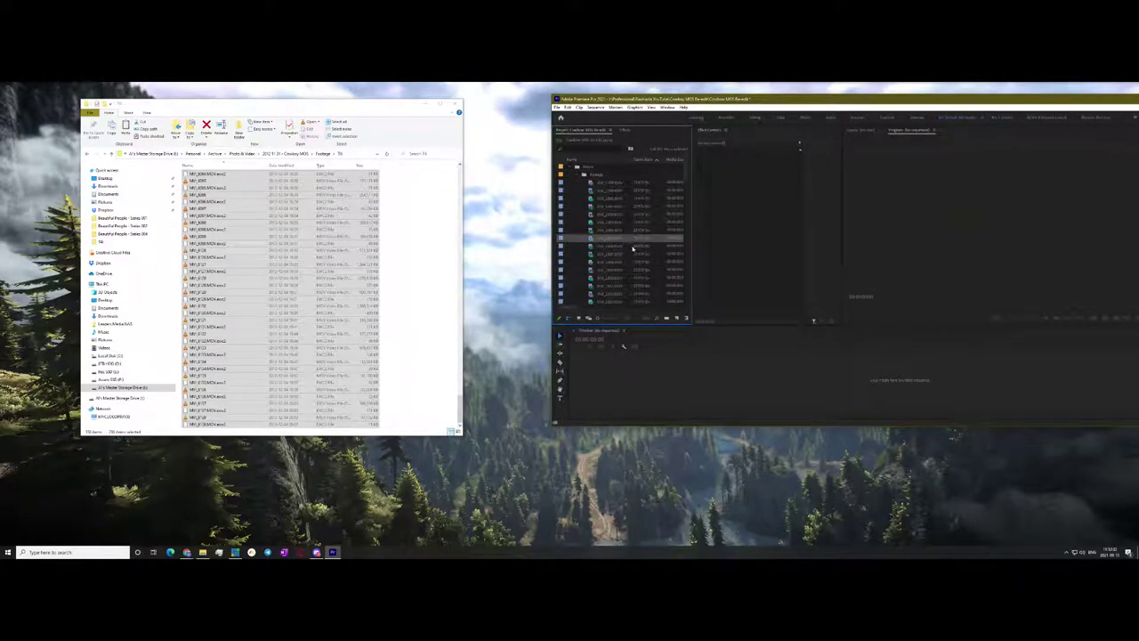
- Preview the top clip, then snap Premiere right, Explorer left, and widen Premiere
double_click(614, 183)
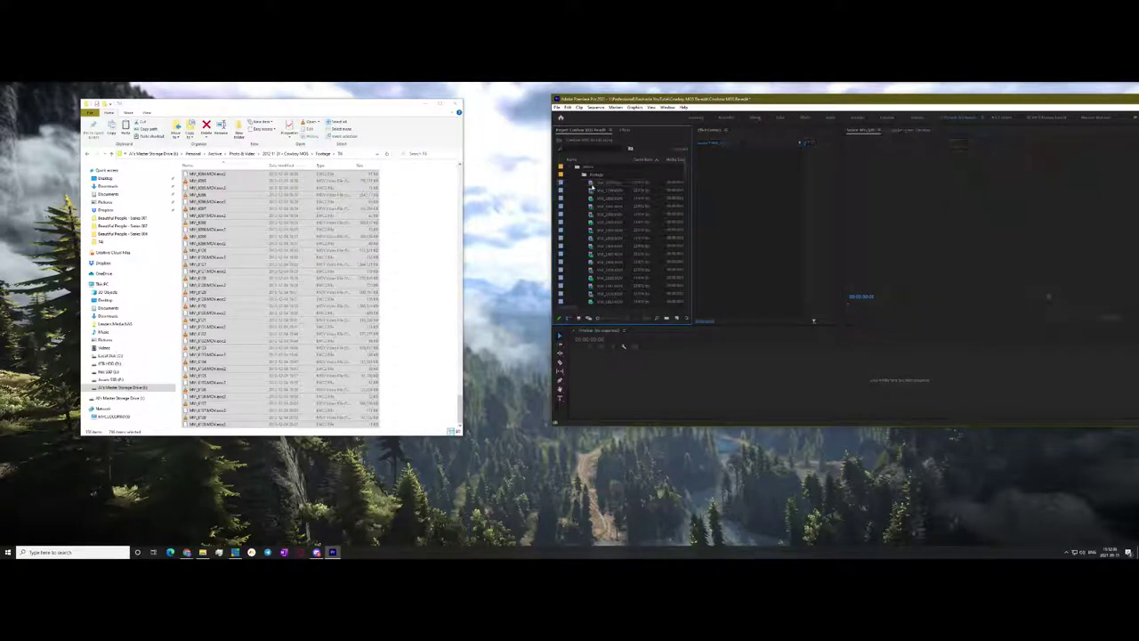
left_click_drag(965, 100, 1138, 104)
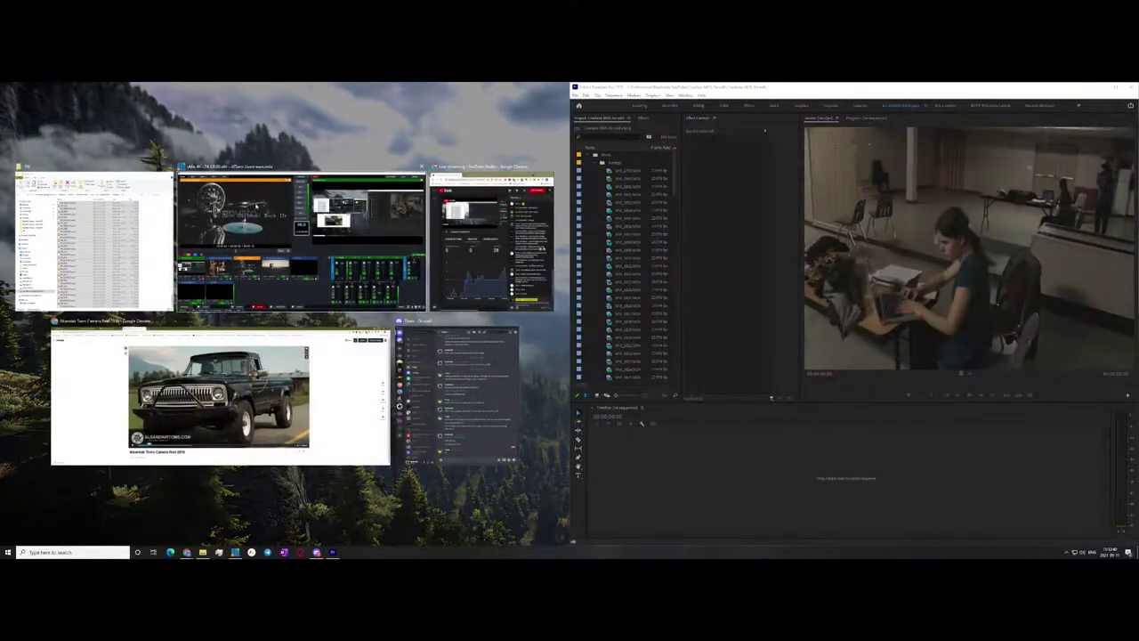
left_click(93, 240)
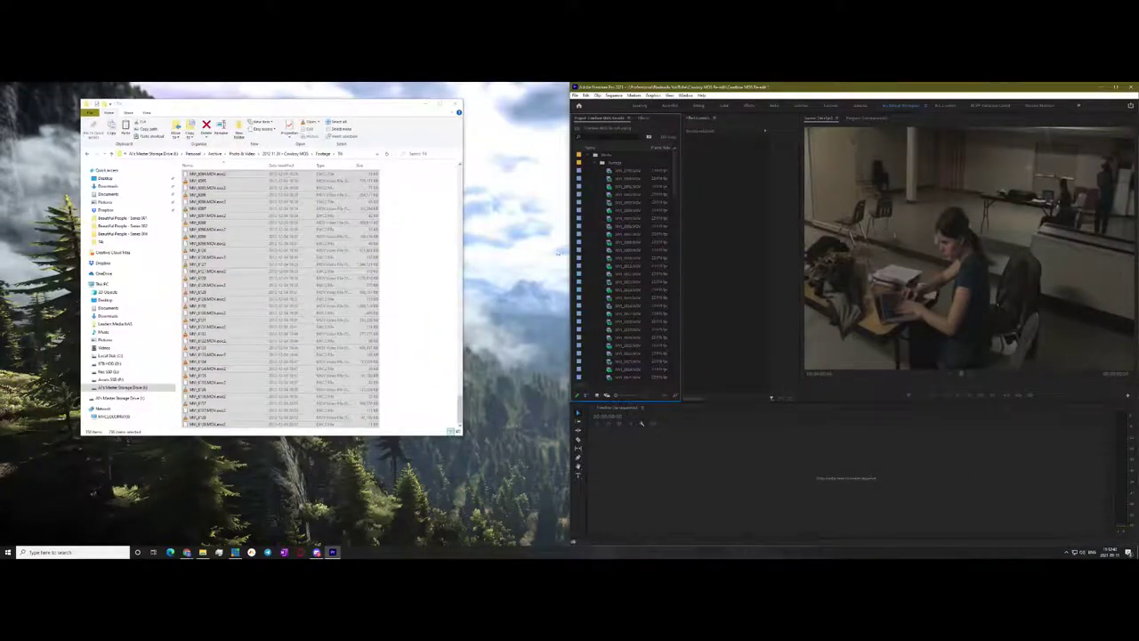
left_click_drag(569, 254, 255, 318)
- Load a red-bridge running clip in the Source Monitor and scrub through it
double_click(346, 216)
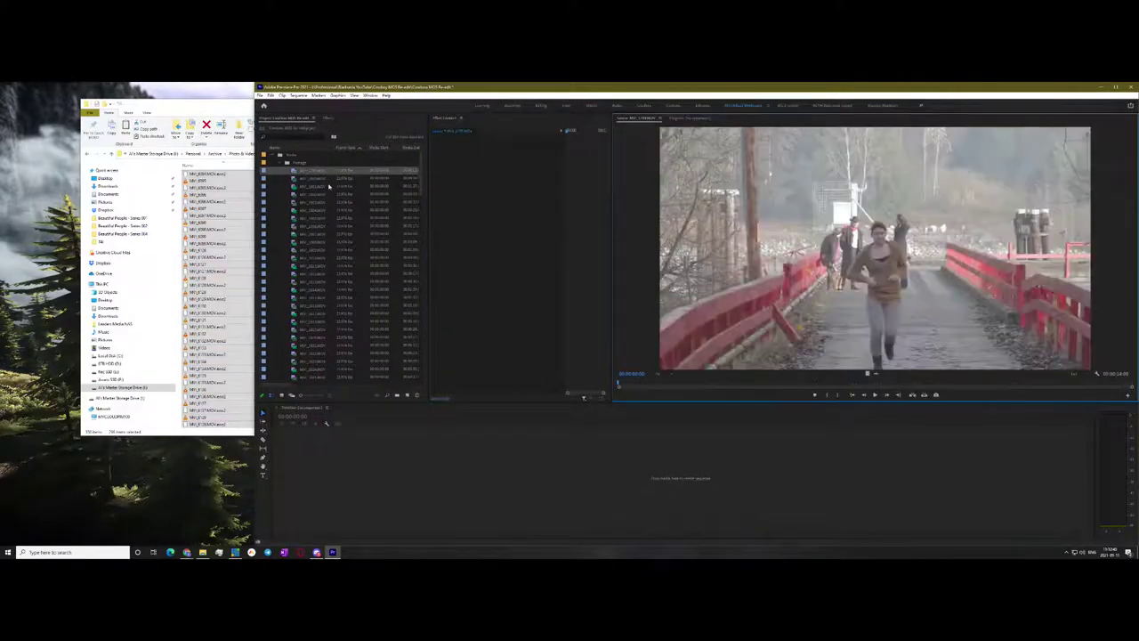
left_click_drag(639, 385, 856, 377)
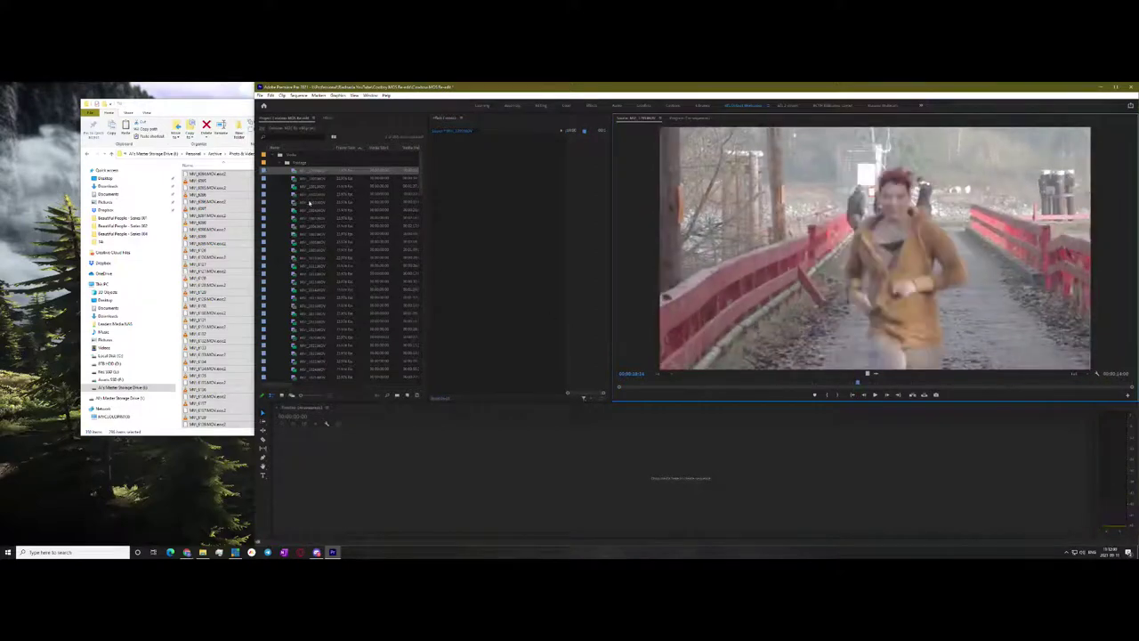
left_click(303, 169)
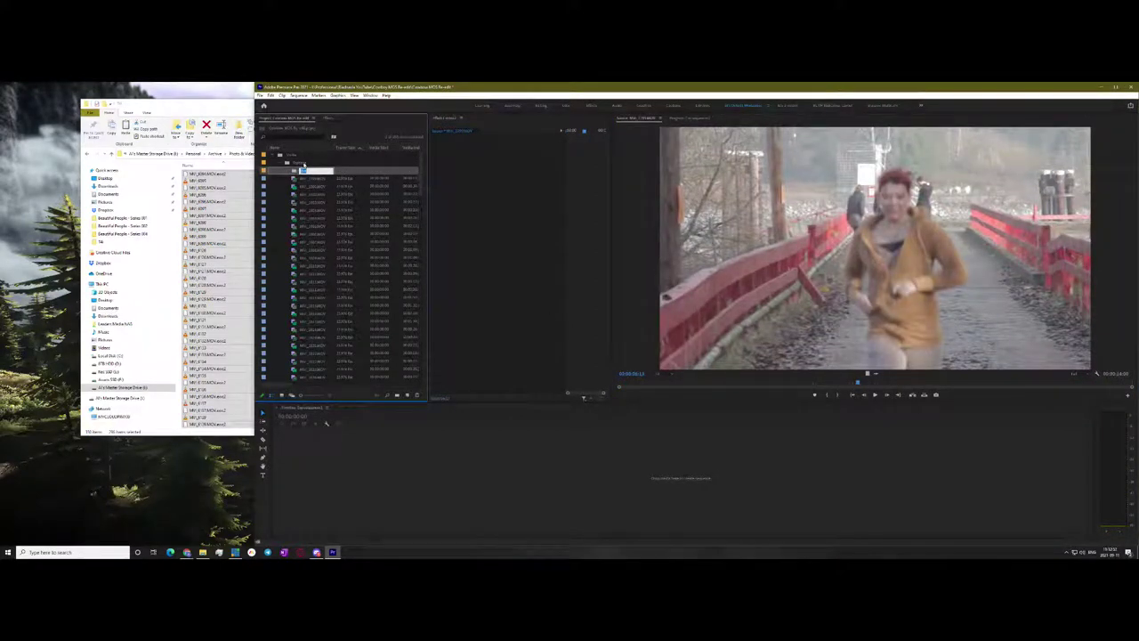
- Rename the new scene bin inside the Footage bin
left_click(303, 164)
left_click(307, 163)
left_click(311, 168)
key("Return")
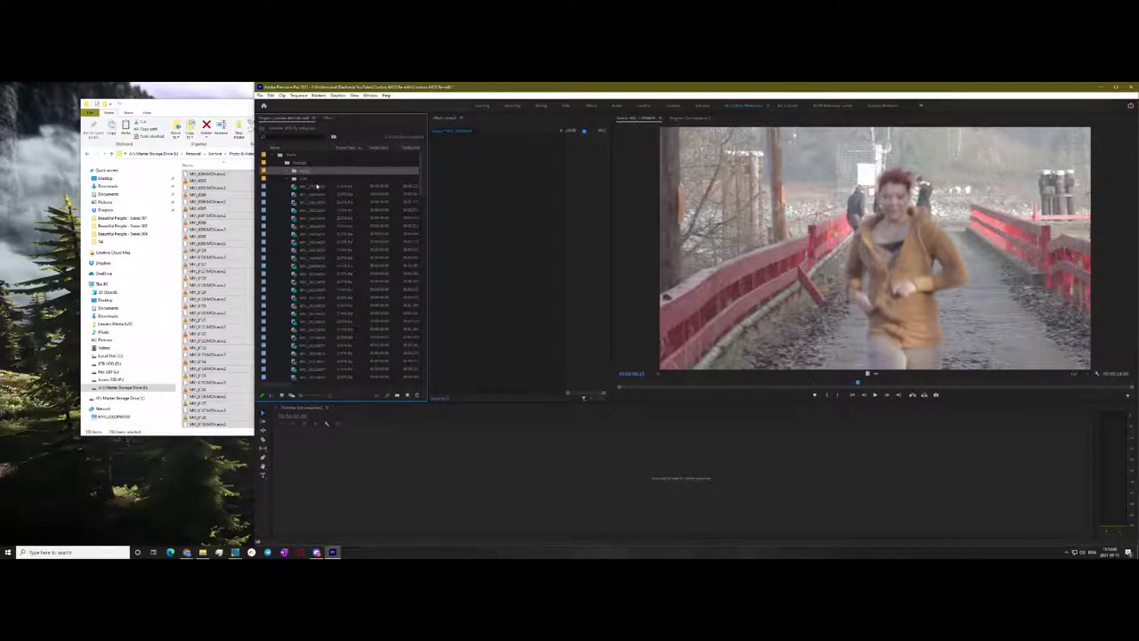
- Load another bridge clip in the Source Monitor, play it and scrub through it
left_click(317, 186)
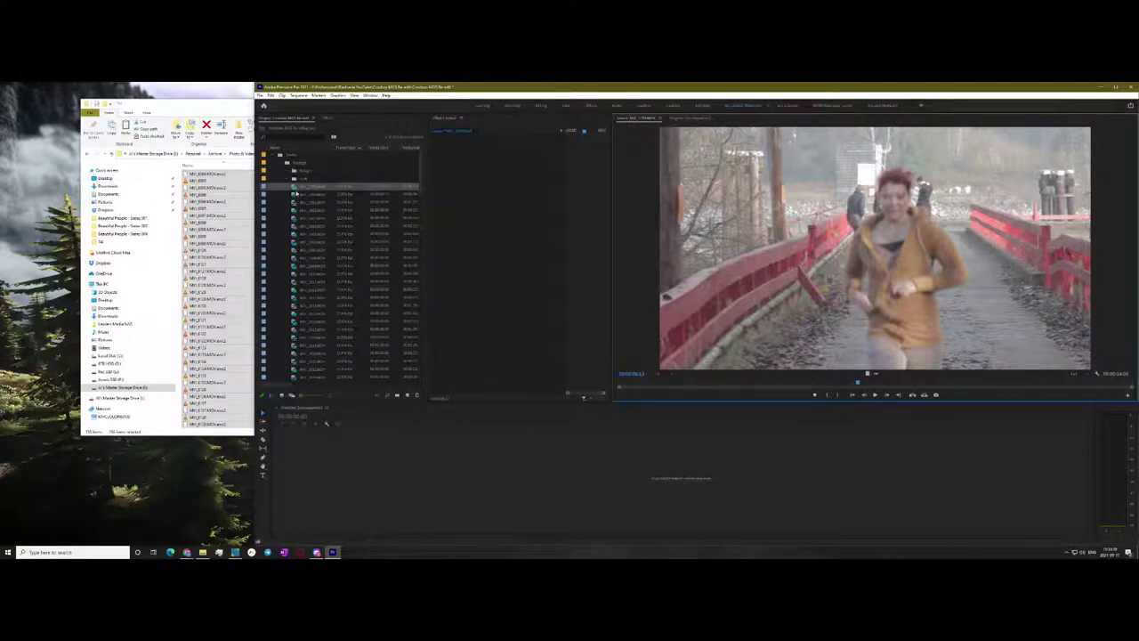
left_click(300, 184)
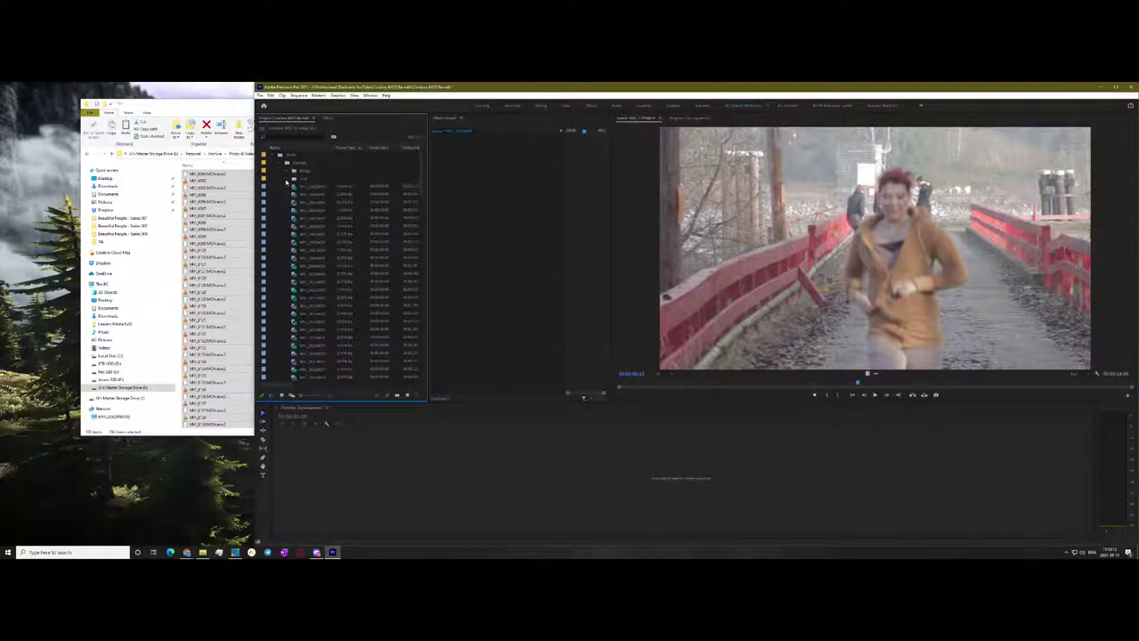
double_click(307, 187)
key("space")
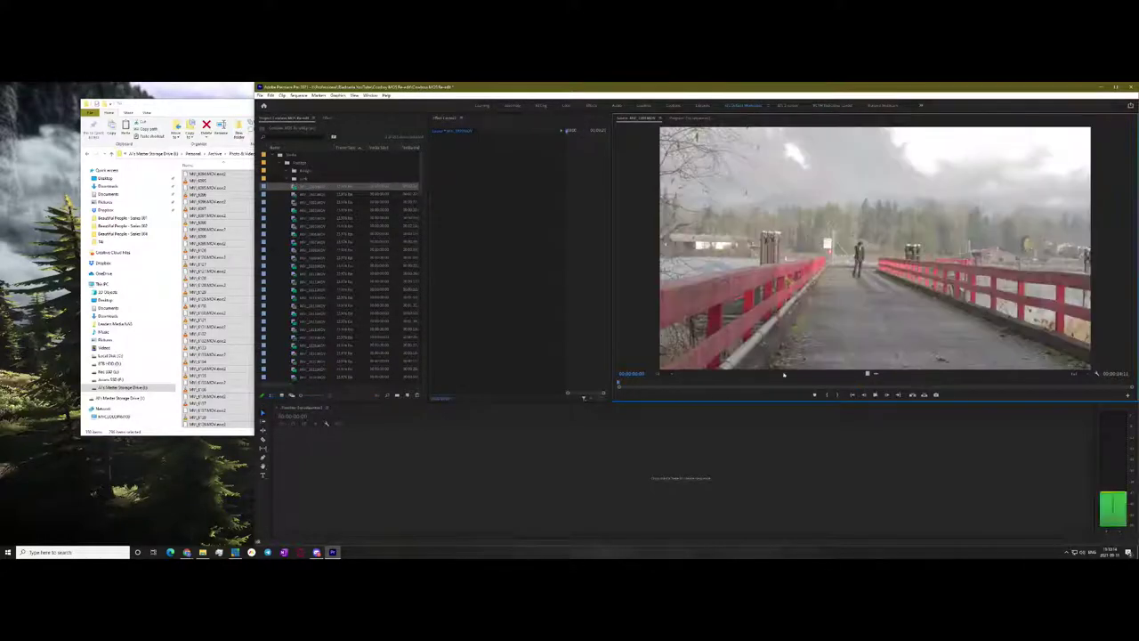
left_click_drag(826, 383, 913, 384)
key("space")
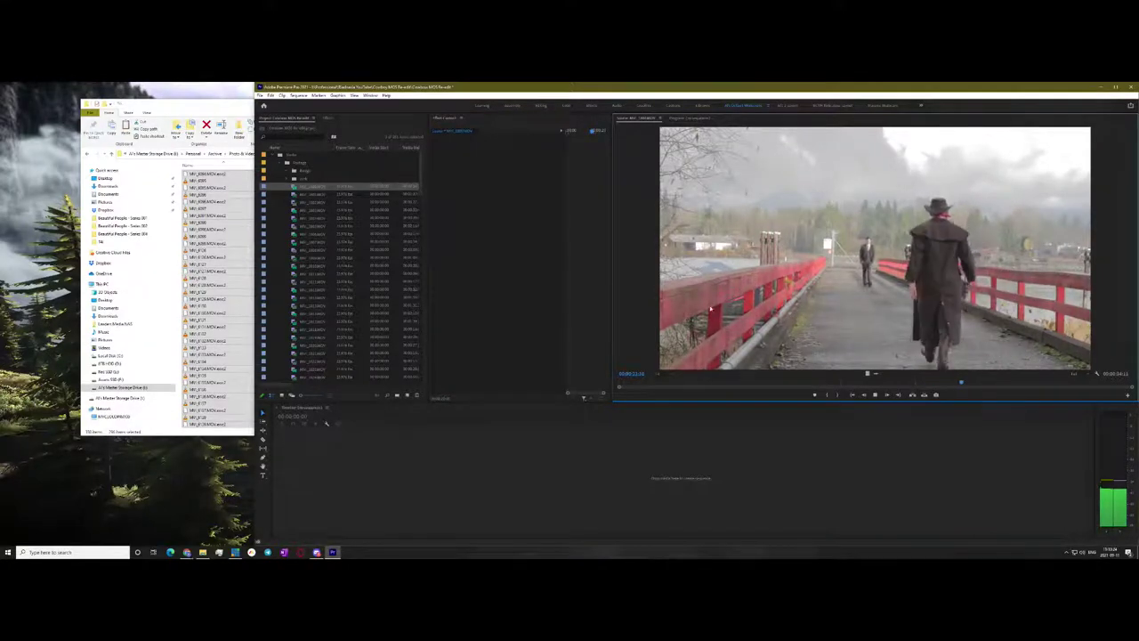
key("space")
- Preview the cowboy close-up clip and the next clip by scrubbing
left_click(303, 186)
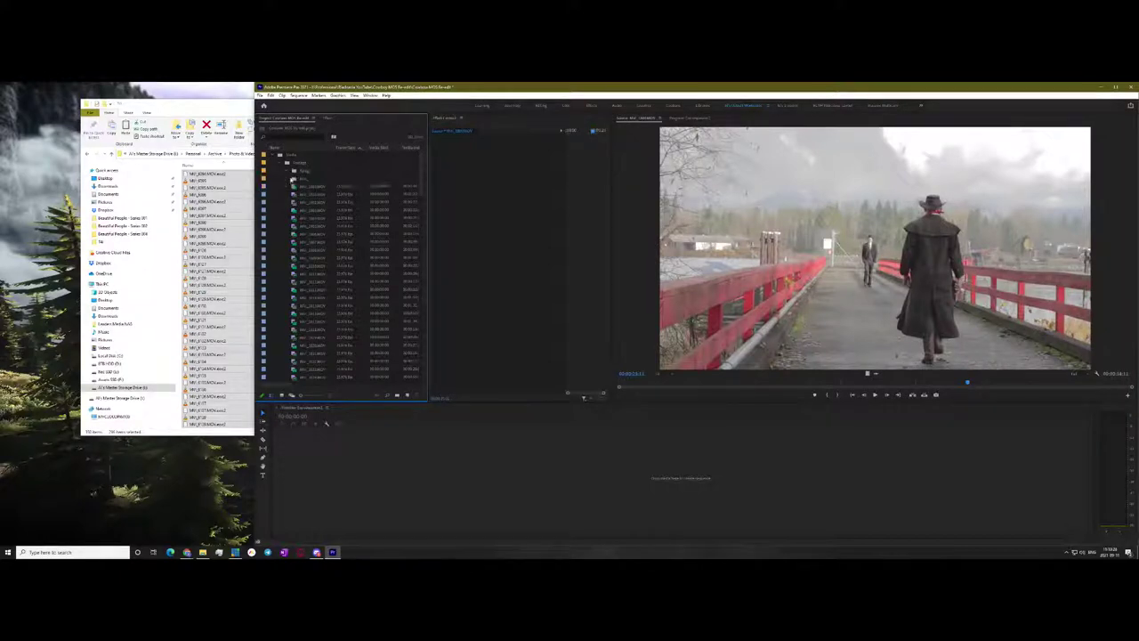
double_click(306, 187)
left_click_drag(669, 384, 987, 382)
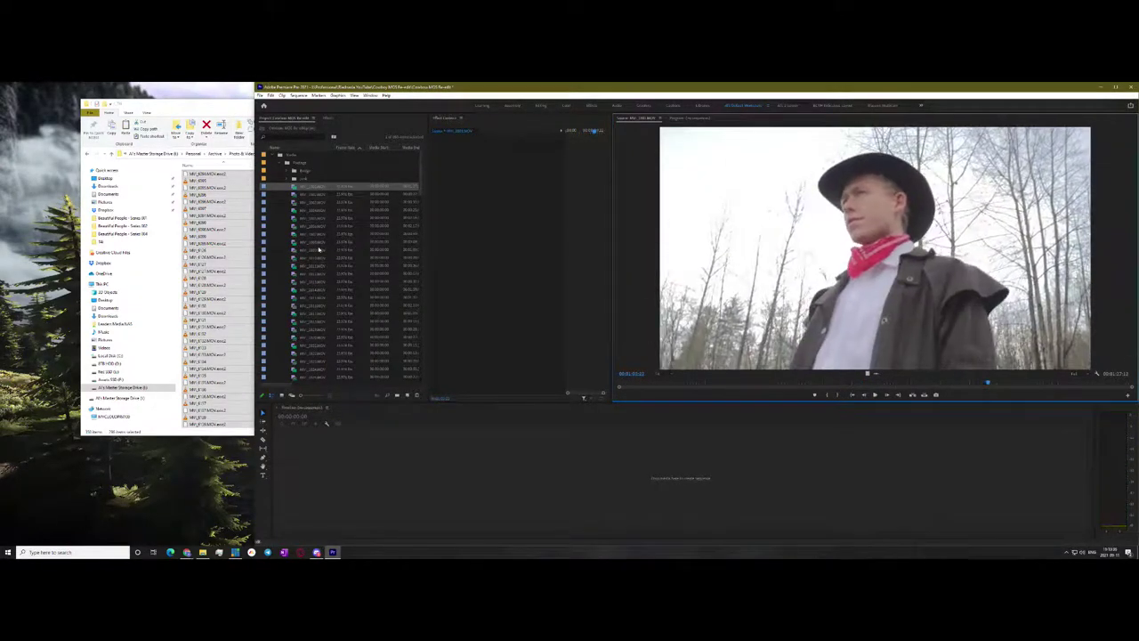
double_click(292, 187)
left_click_drag(633, 383, 960, 382)
left_click(295, 192)
- Load the first clip in the list and skim through its later shots
left_click(285, 187)
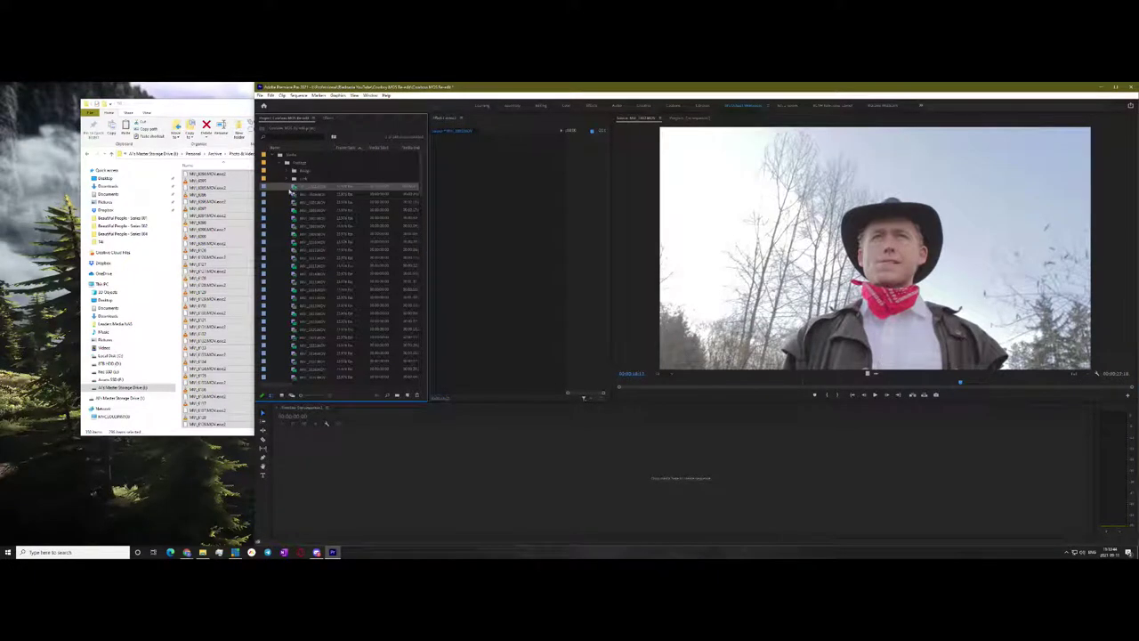
double_click(291, 188)
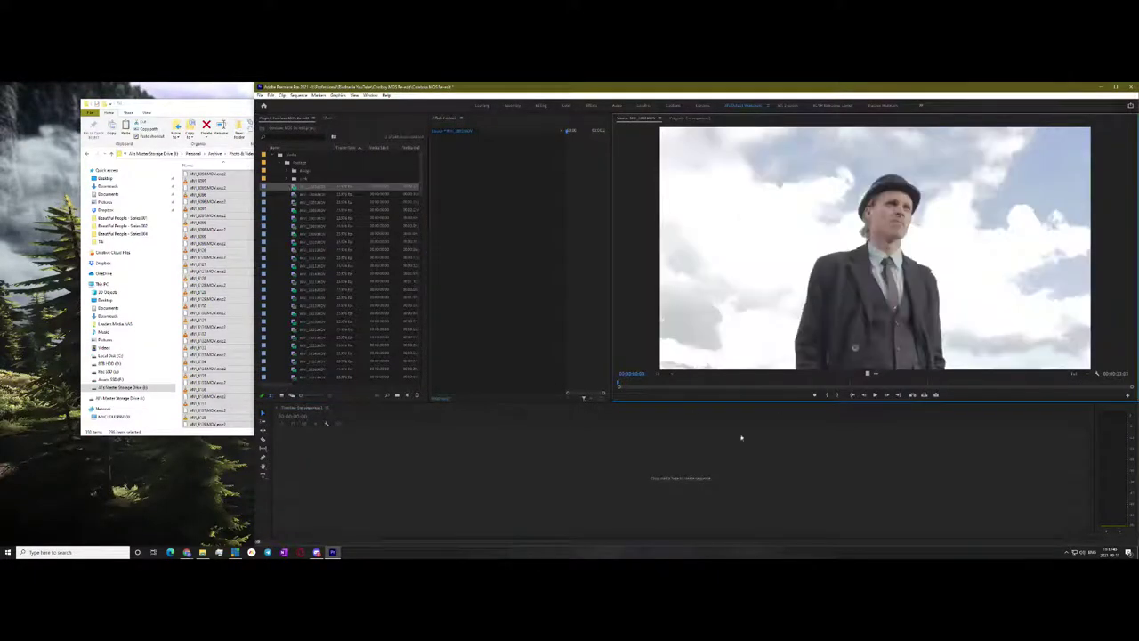
left_click_drag(667, 386, 828, 382)
left_click(295, 189)
left_click(634, 388)
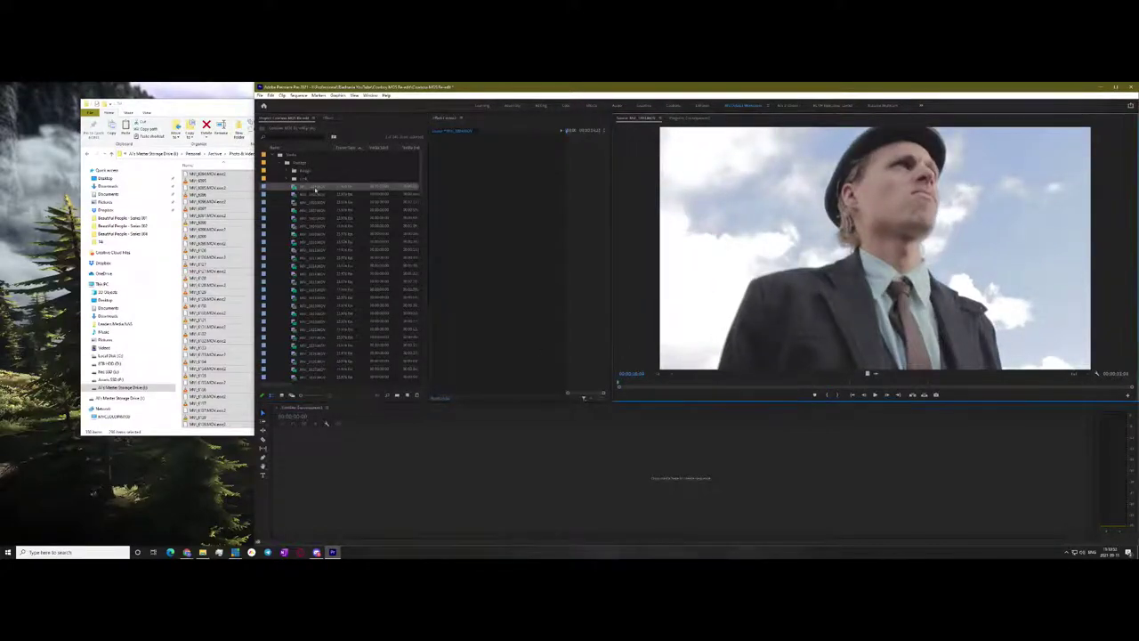
left_click_drag(635, 388, 829, 383)
- Preview two more clips, skimming to a close-up of the man
left_click(293, 187)
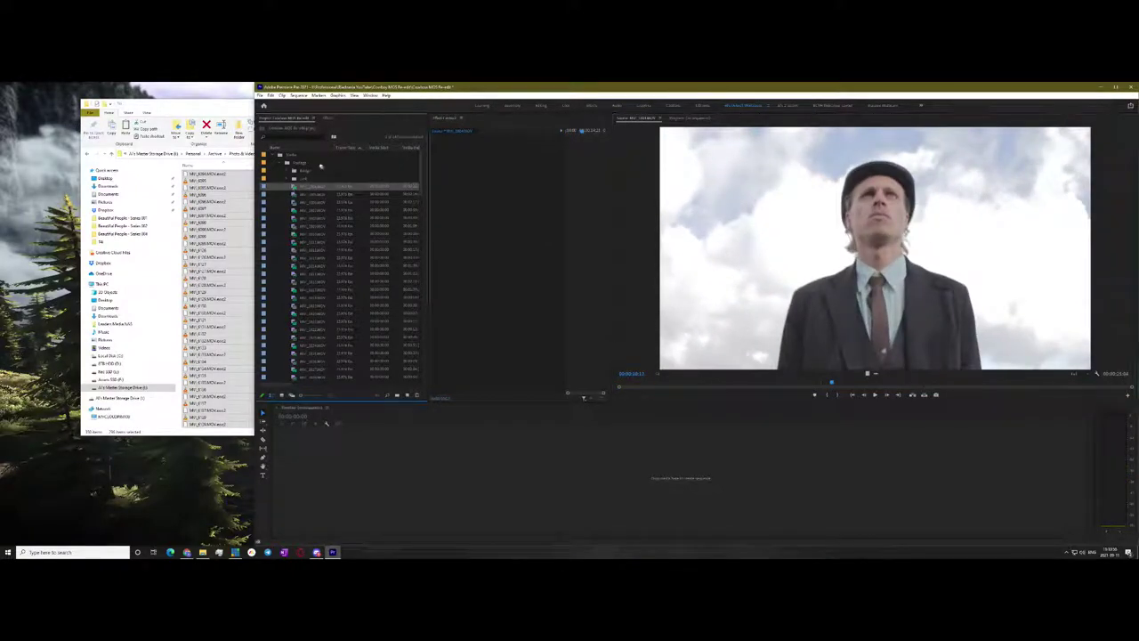
double_click(294, 189)
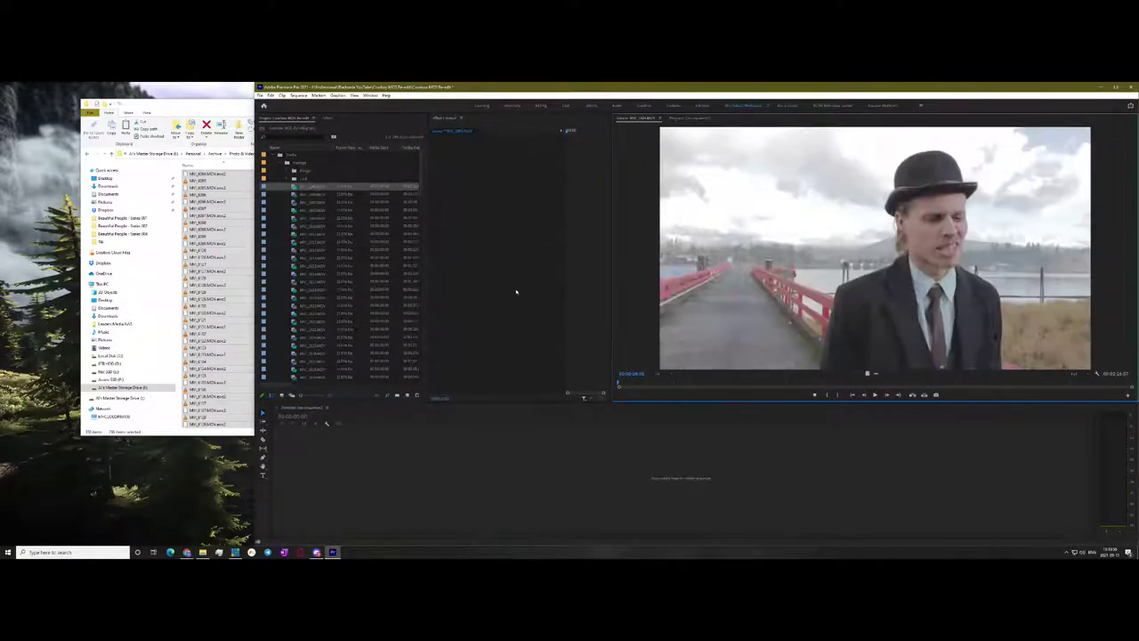
left_click_drag(654, 383, 771, 382)
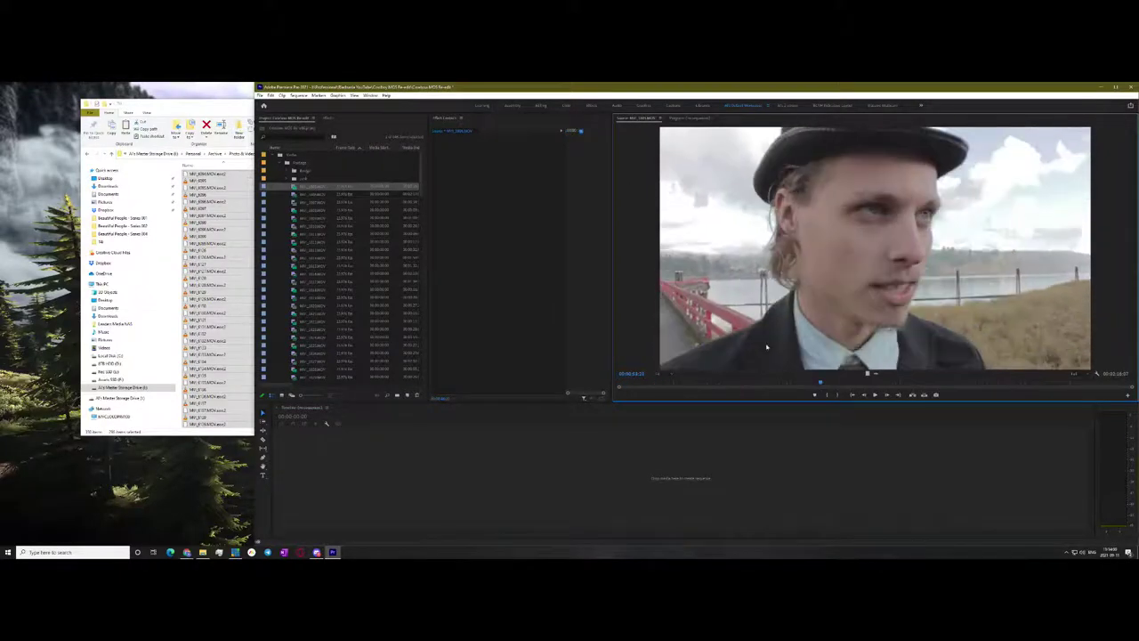
left_click(295, 188)
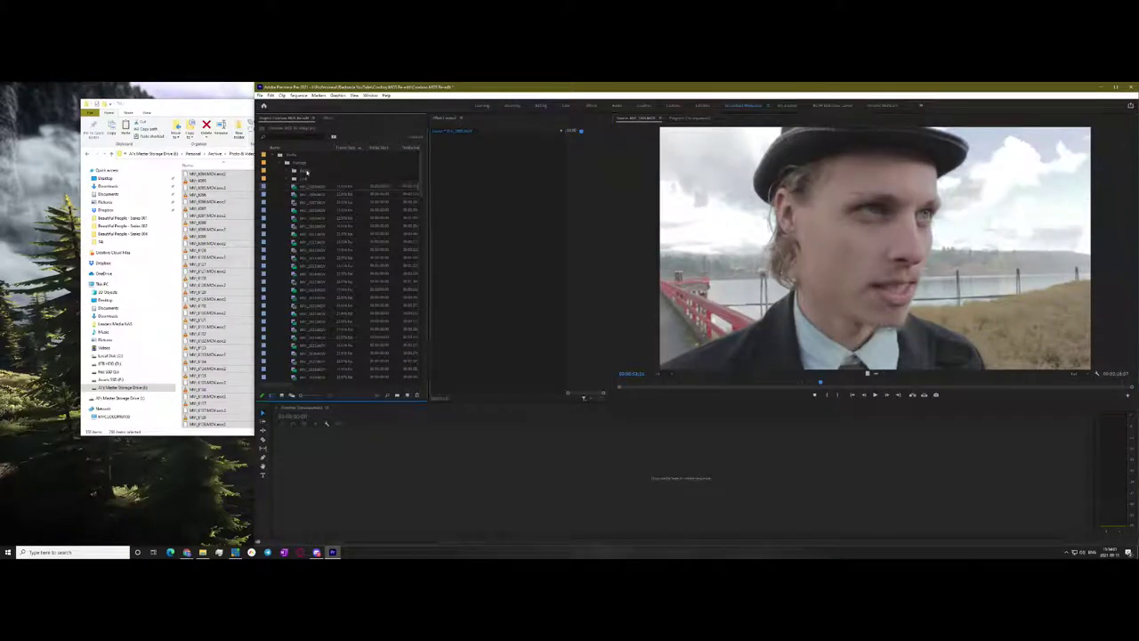
double_click(295, 186)
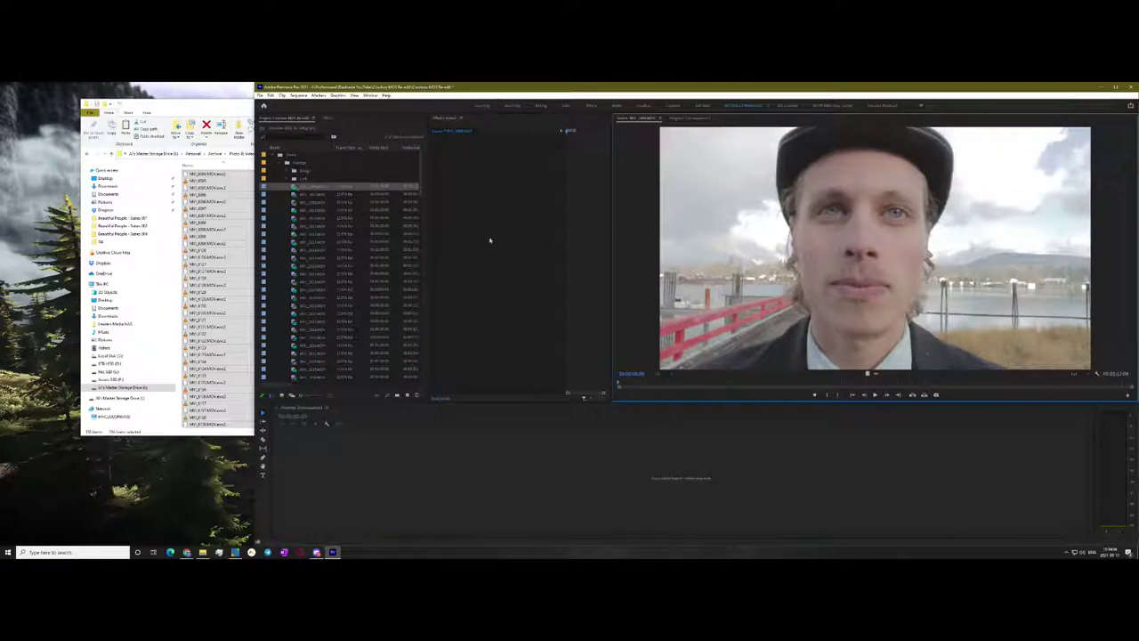
left_click_drag(665, 383, 921, 383)
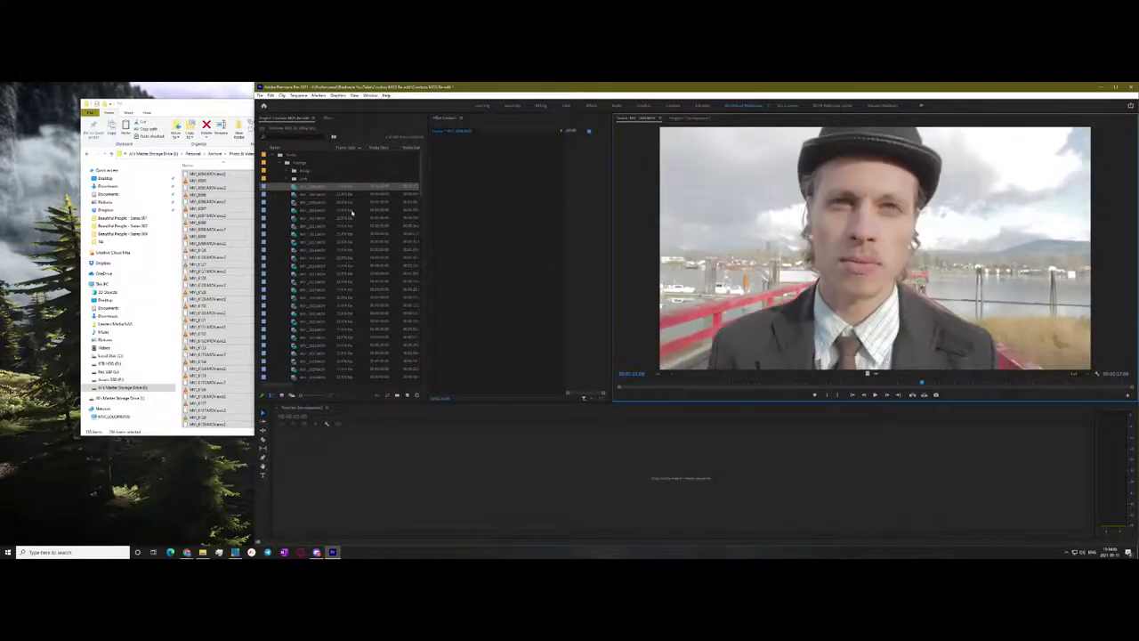
left_click(294, 187)
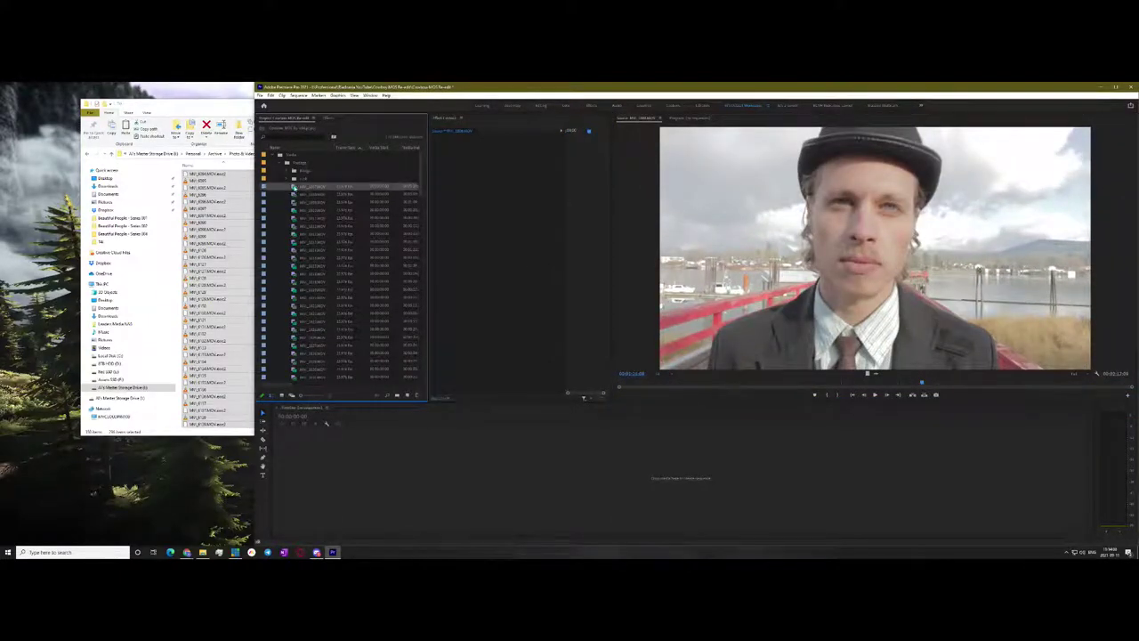
- Preview the face close-up and the cowboy hat clip on the bridge
double_click(387, 210)
left_click_drag(639, 381, 876, 380)
double_click(294, 187)
left_click_drag(668, 383, 893, 382)
left_click(299, 190)
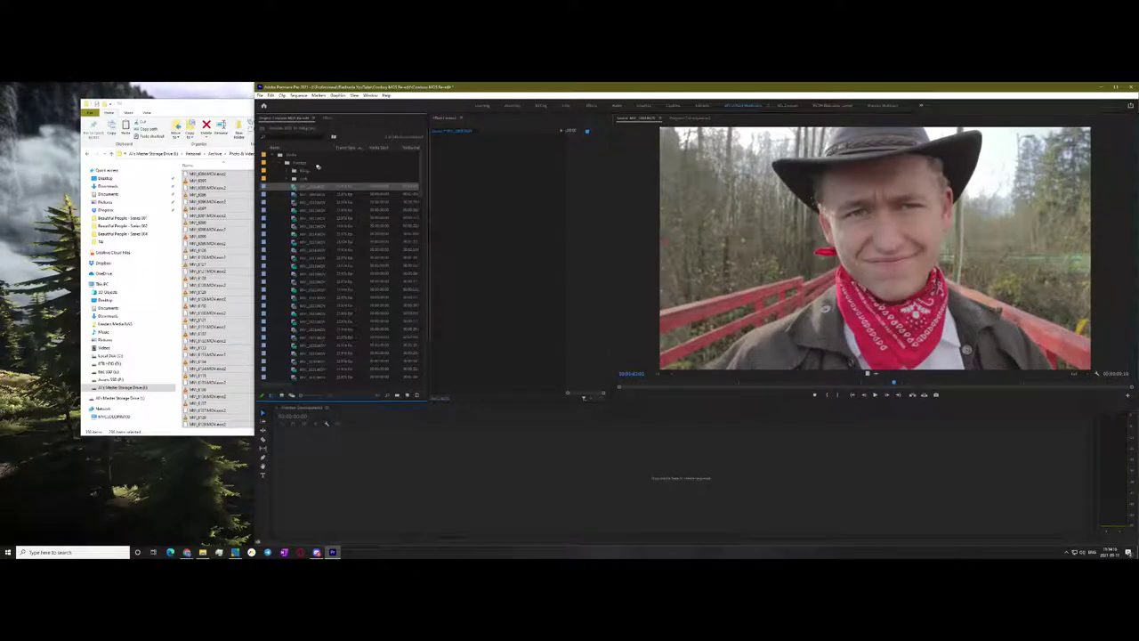
left_click(694, 372)
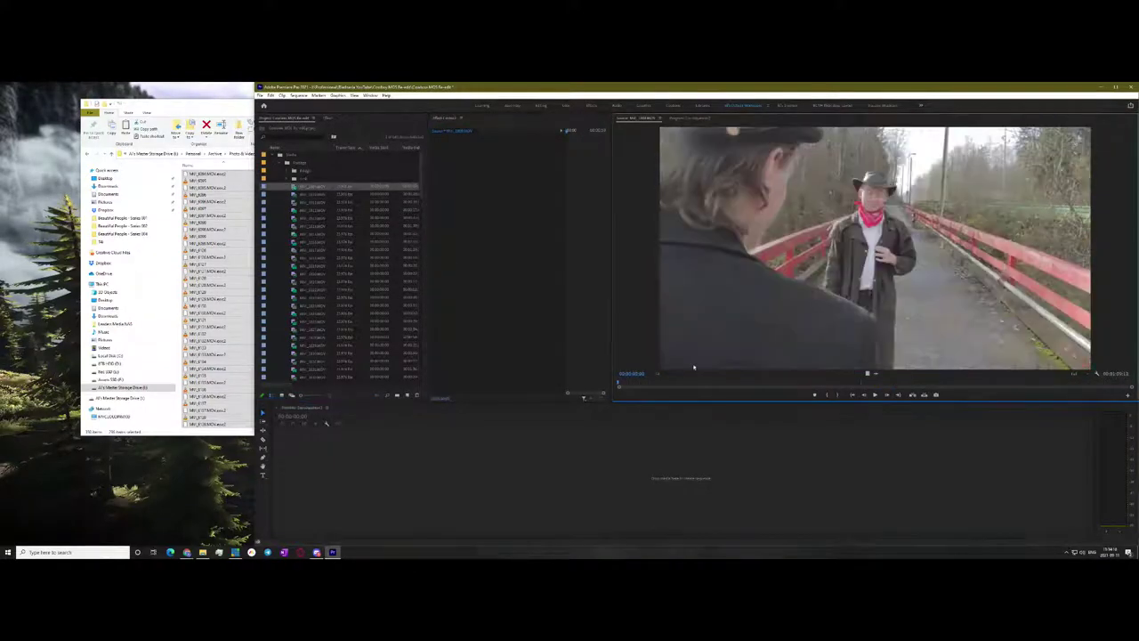
- Reload the current bridge clip and play it several times from the start
key("space")
left_click(295, 187)
left_click(302, 178)
double_click(294, 188)
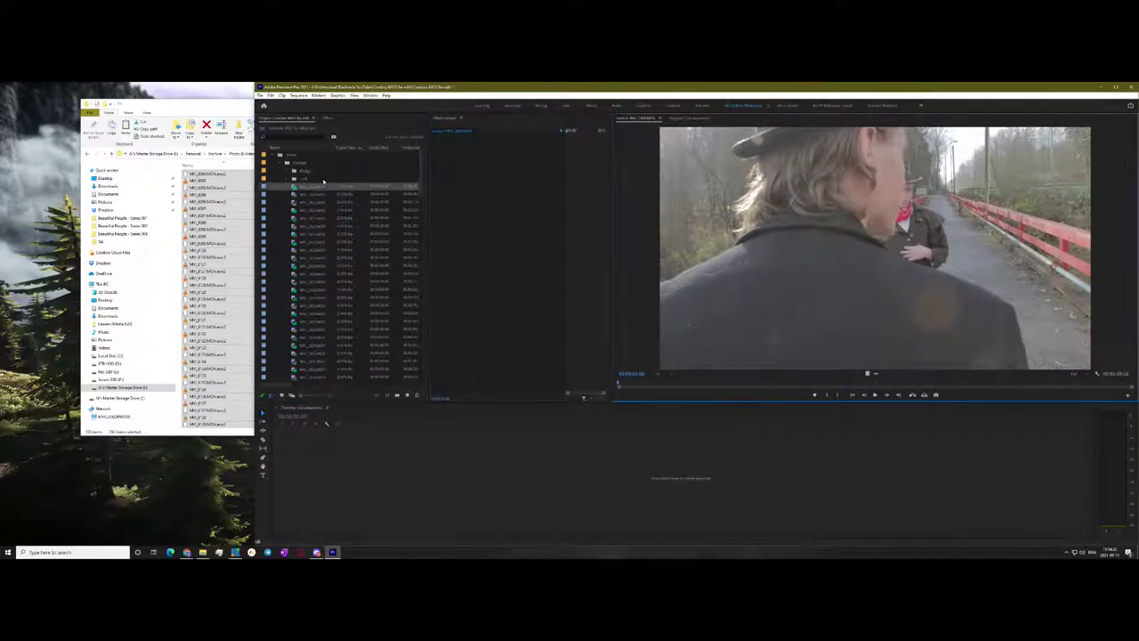
key("space")
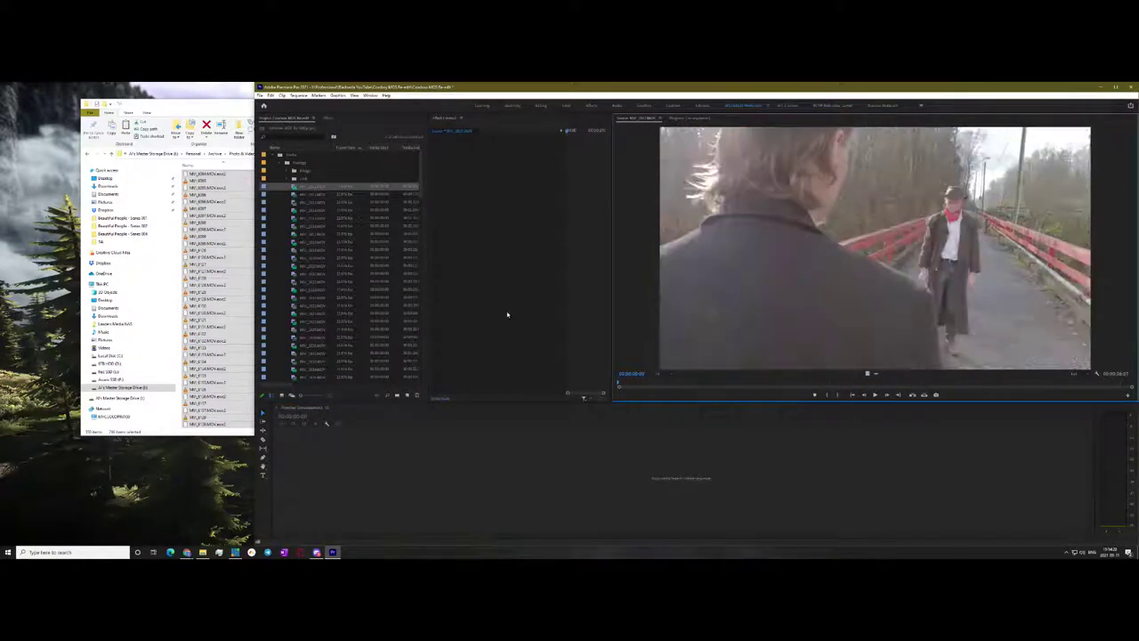
key("space")
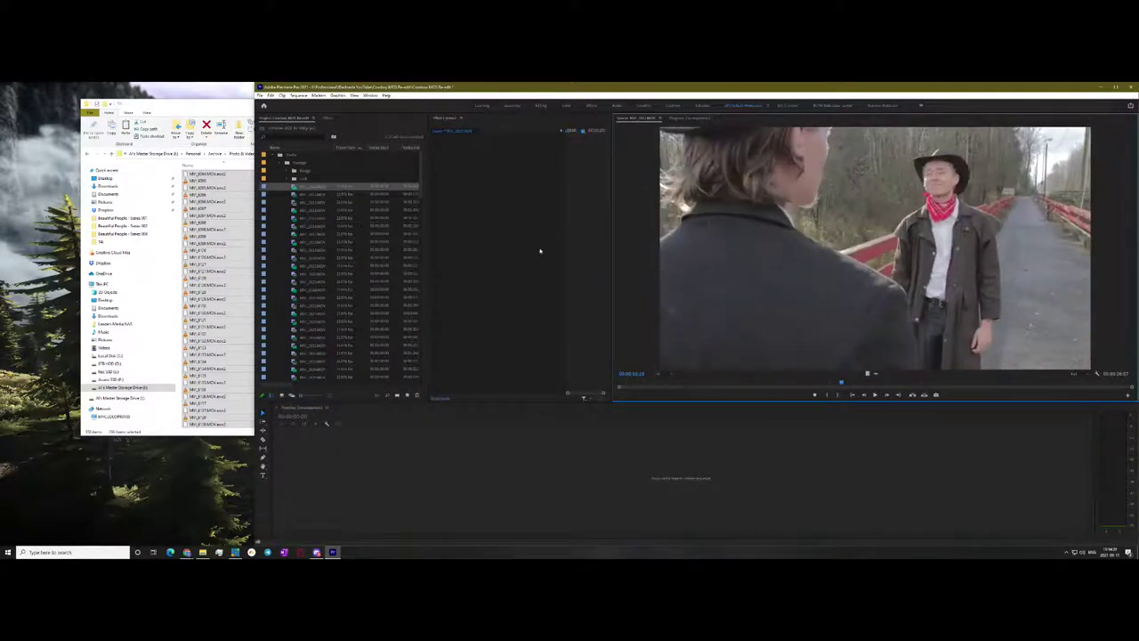
key("space")
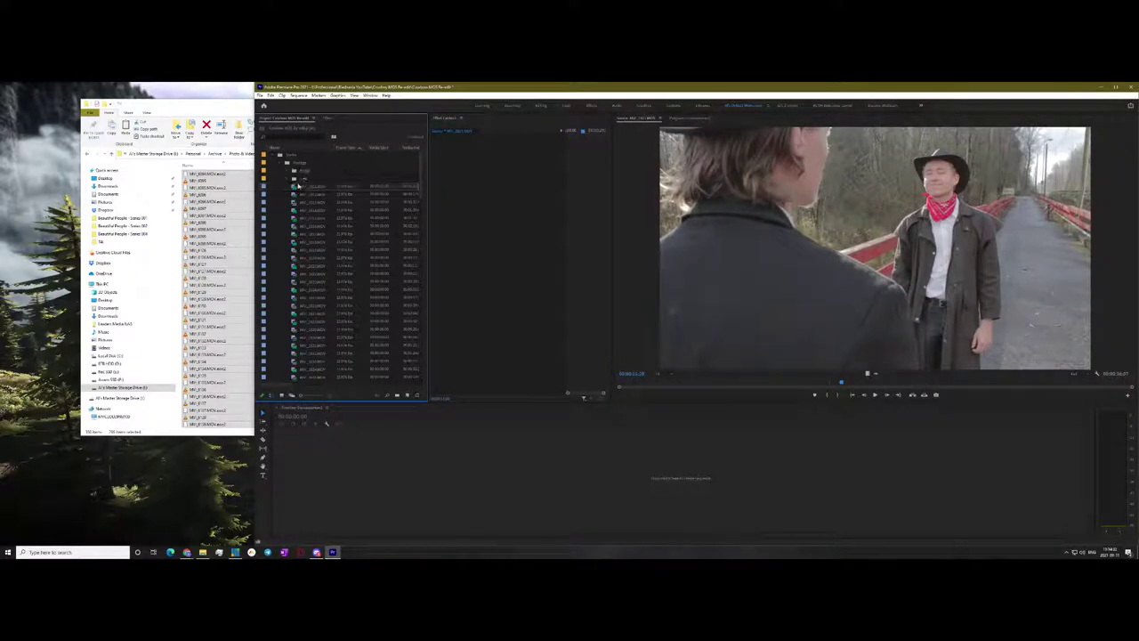
key("Home")
key("space")
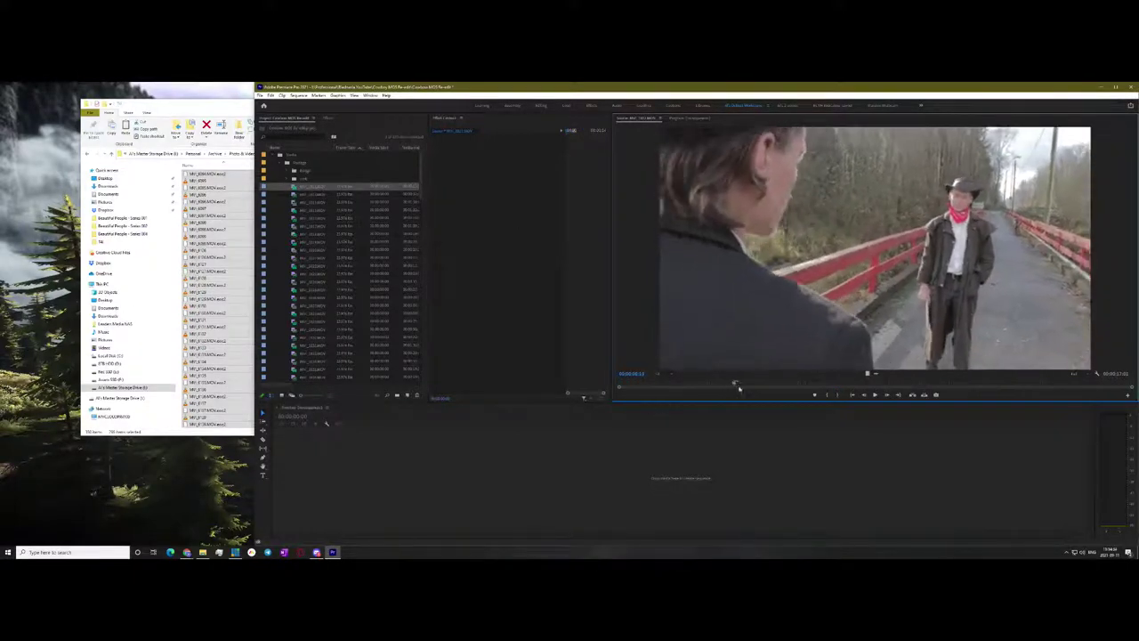
- Preview the next clips, skimming about 25 seconds into one and playing another
left_click(303, 171)
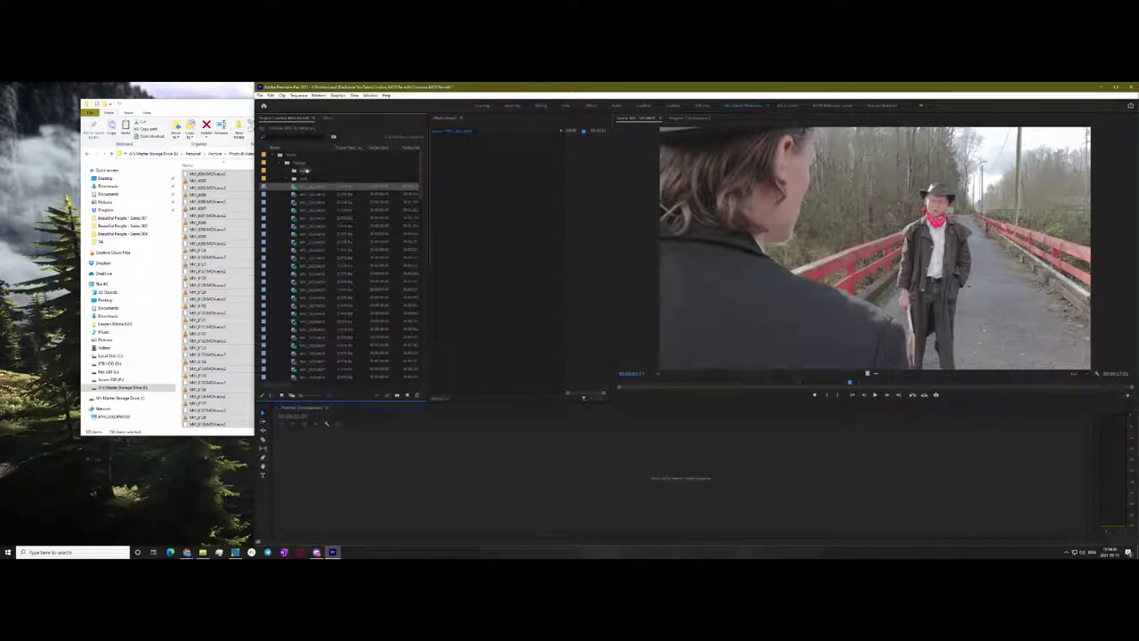
double_click(293, 186)
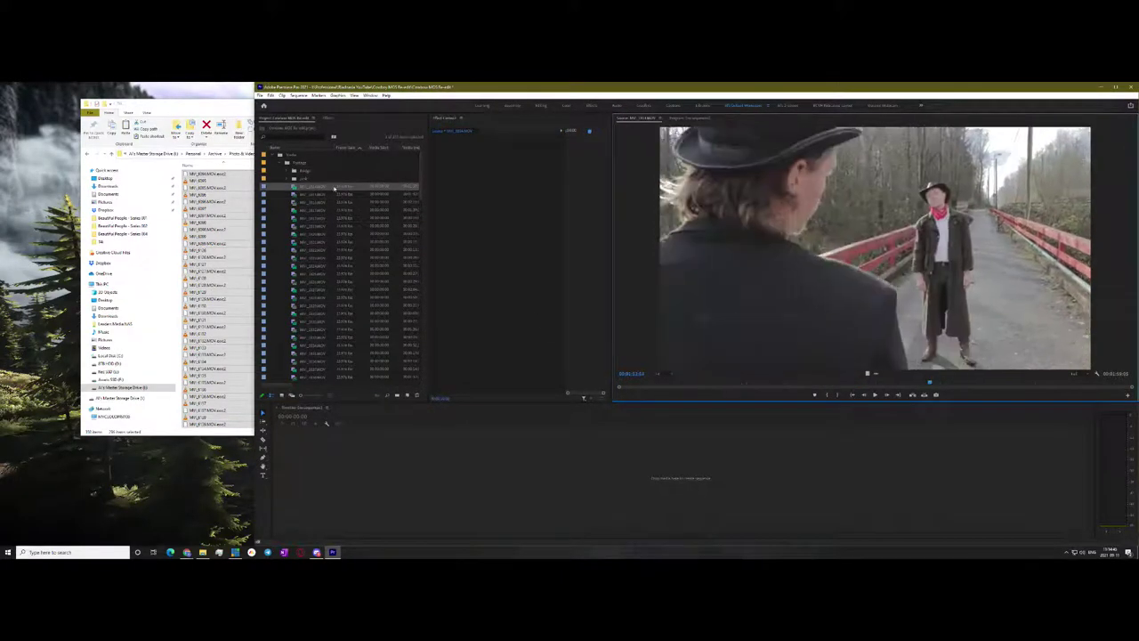
left_click(354, 251)
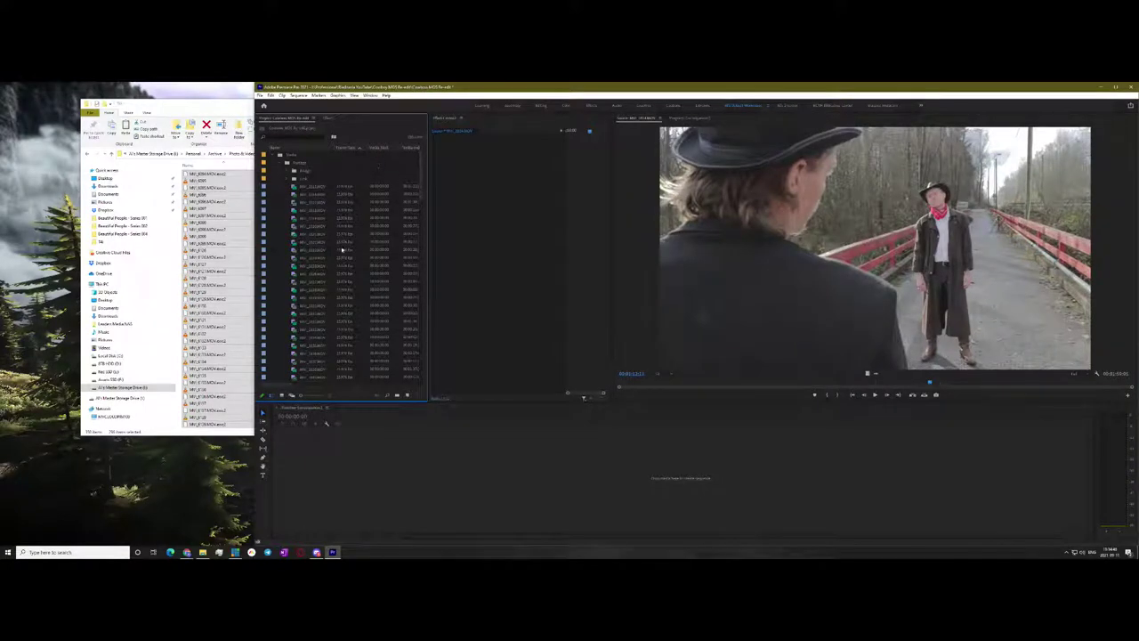
double_click(293, 187)
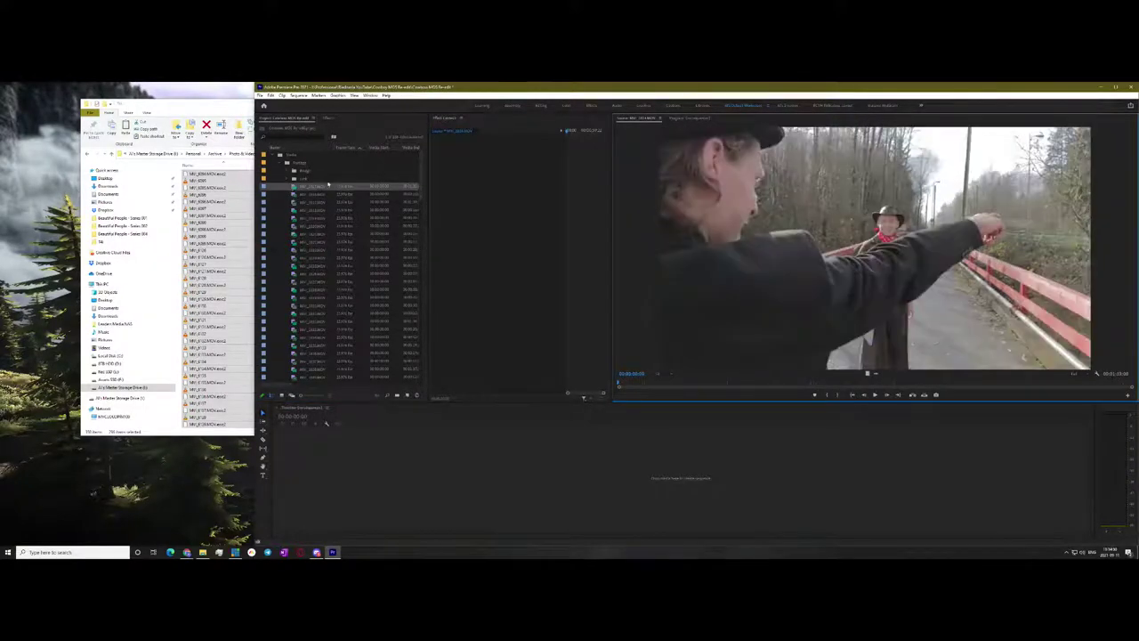
left_click_drag(636, 392, 777, 379)
left_click(294, 178)
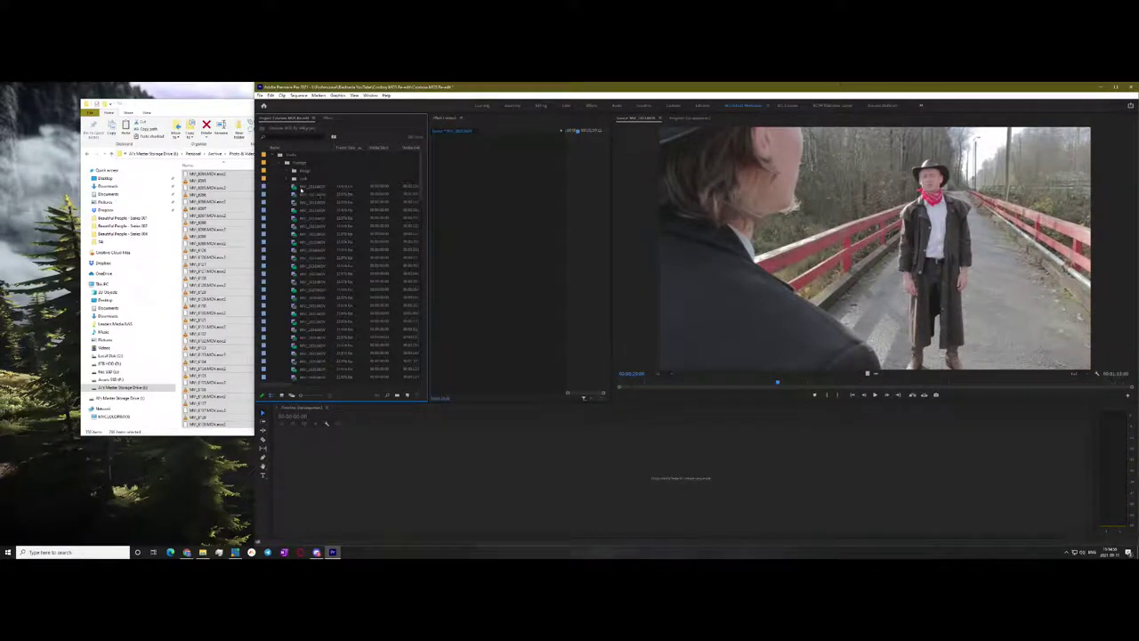
double_click(311, 186)
key("space")
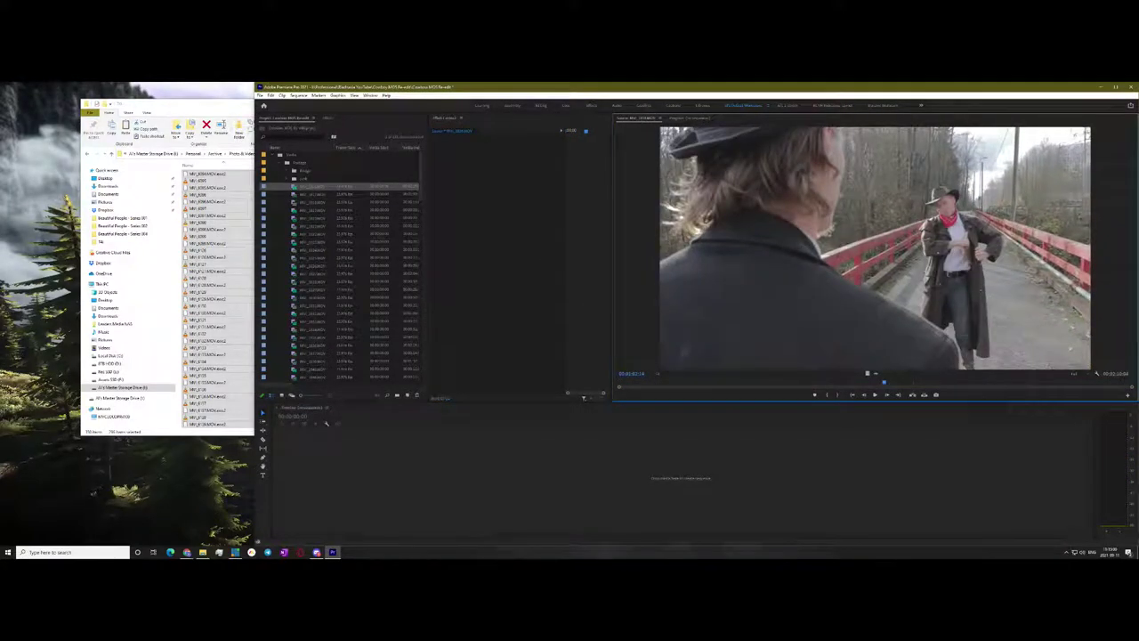
- Play the bowler-hat clip and the clip of a man walking the bridge
left_click(302, 172)
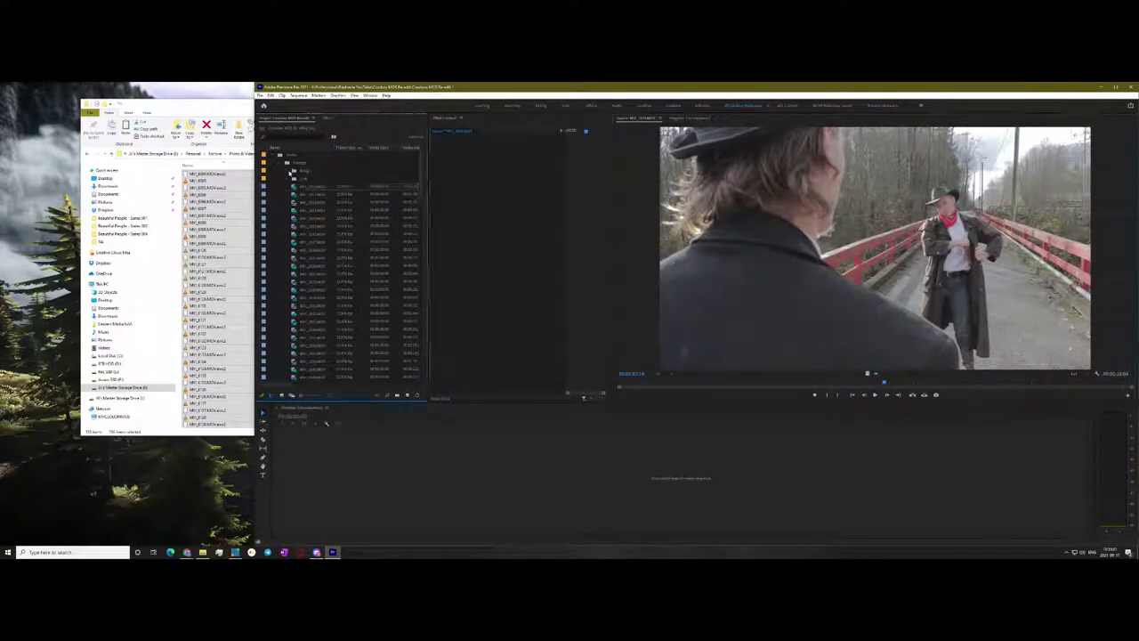
left_click(293, 186)
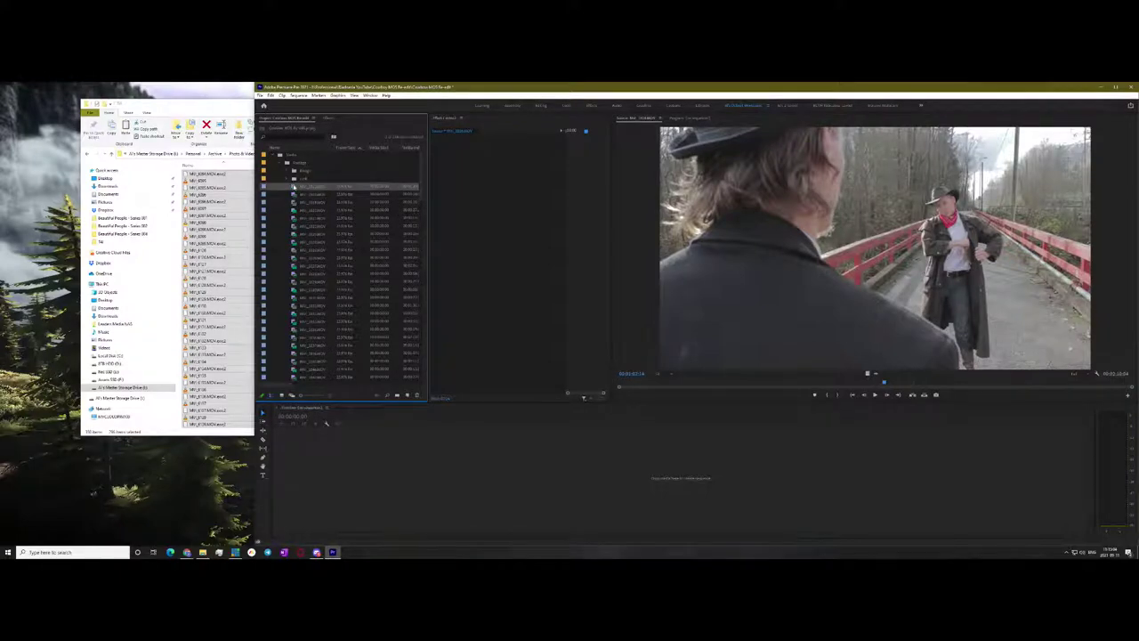
double_click(293, 186)
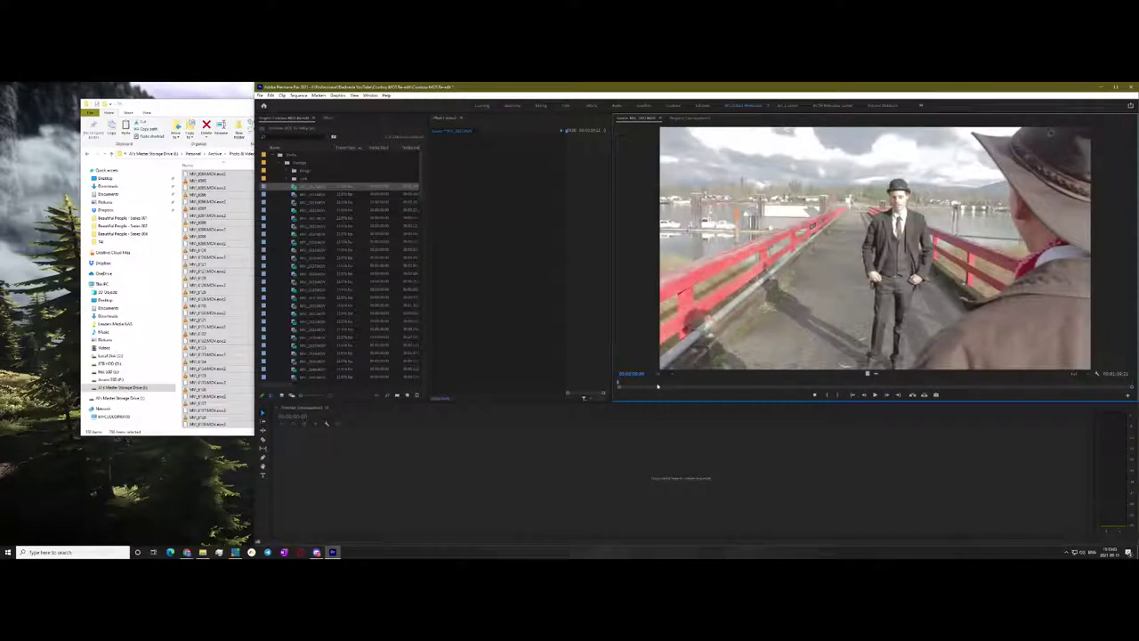
key("space")
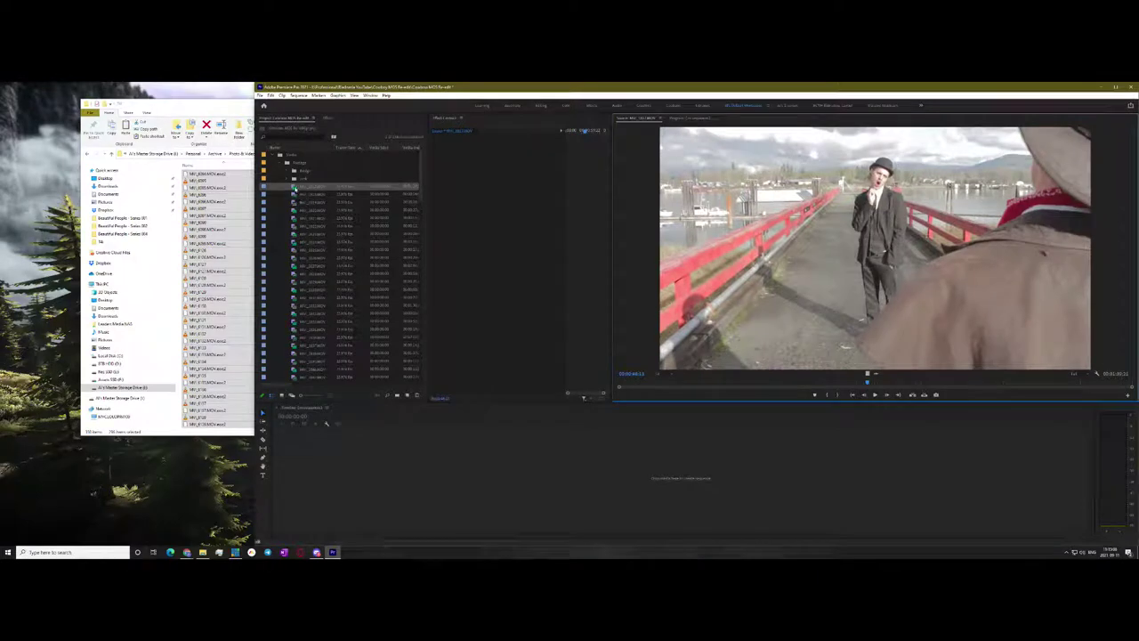
double_click(331, 194)
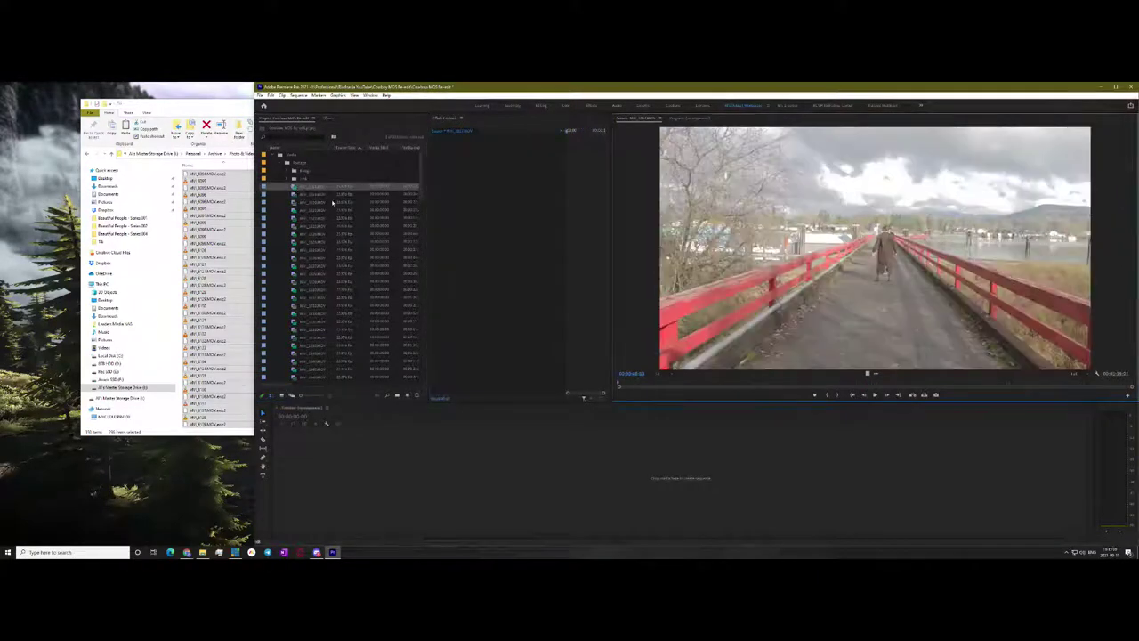
key("space")
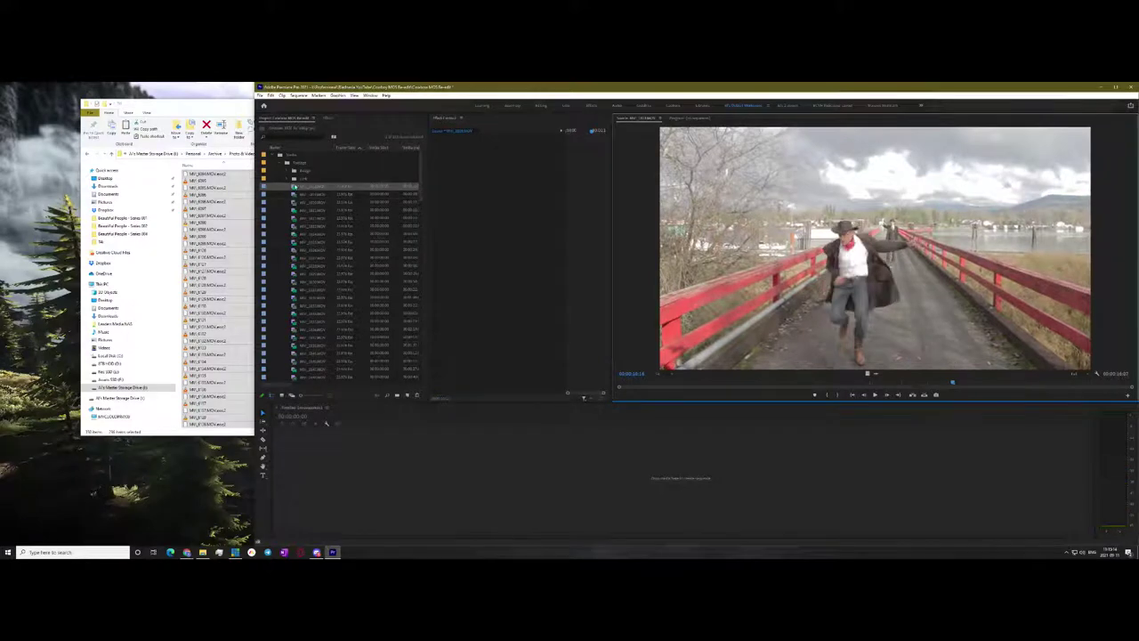
- Skim clips to the man running toward camera, then play the feet close-up
left_click(305, 171)
double_click(300, 186)
left_click_drag(672, 382, 940, 383)
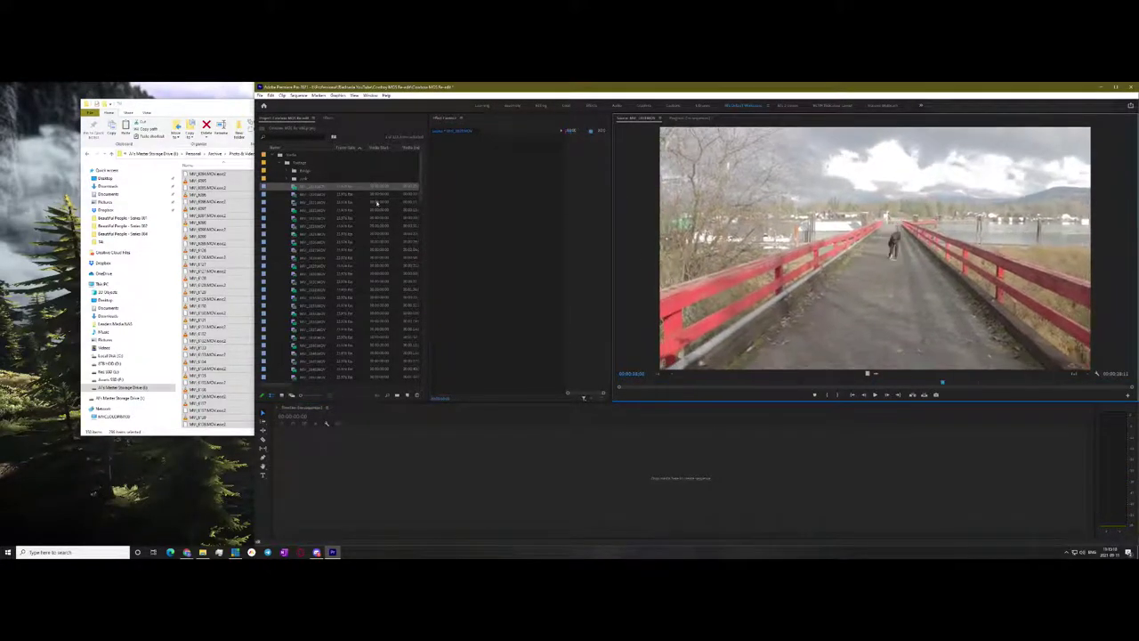
double_click(301, 189)
left_click_drag(712, 385, 804, 384)
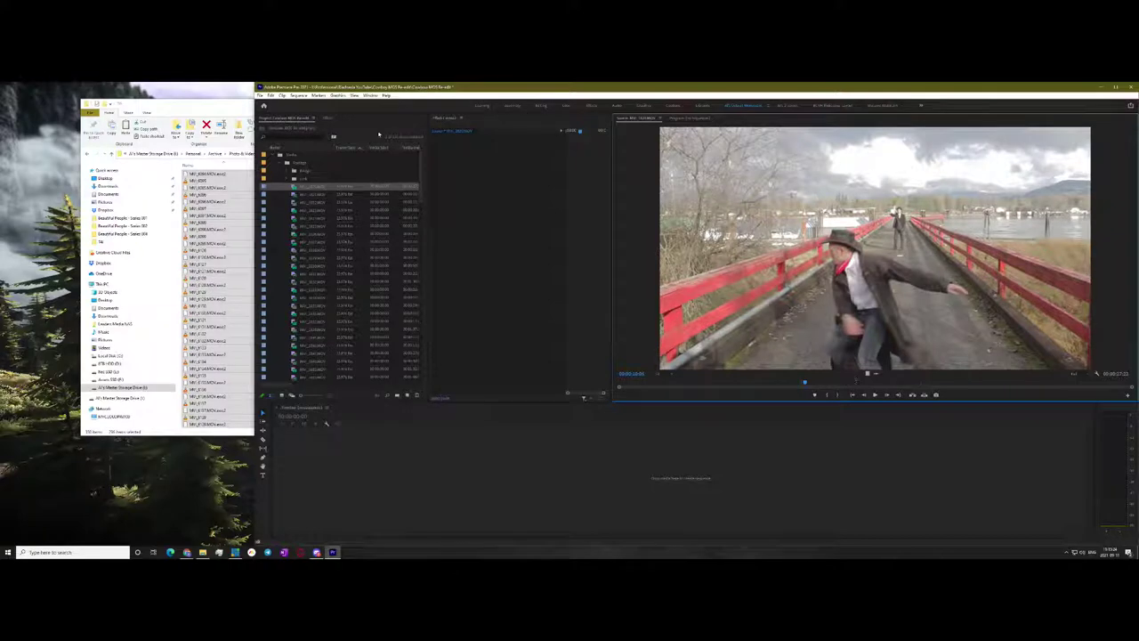
left_click(294, 187)
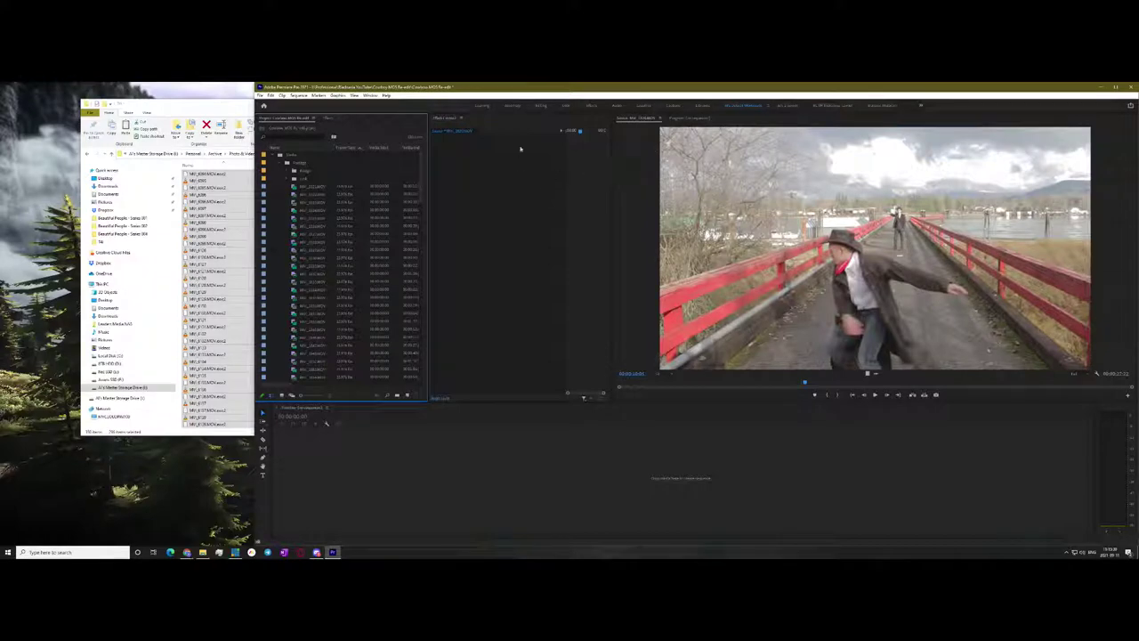
double_click(295, 187)
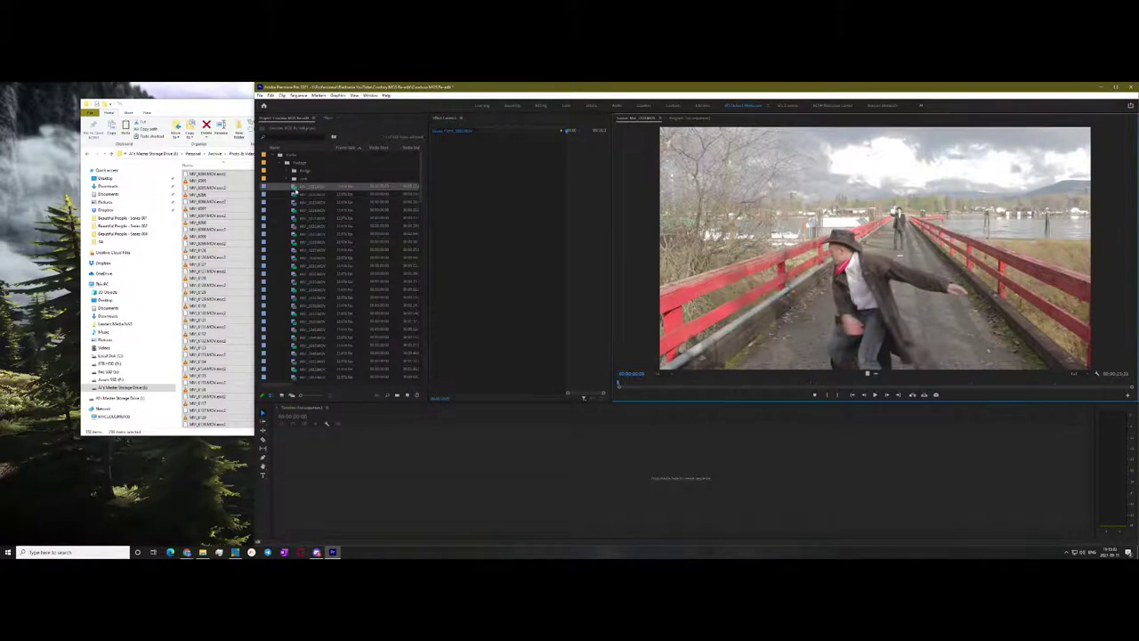
key("space")
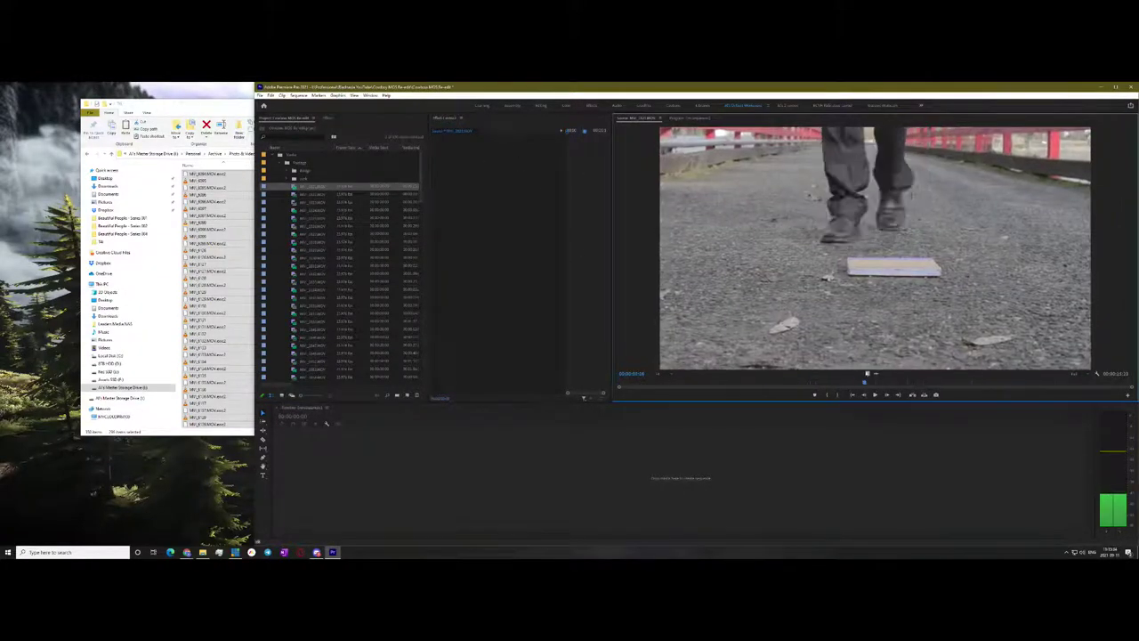
- Replay the feet close-up from its start, then play the red-bridge clip
left_click(300, 187)
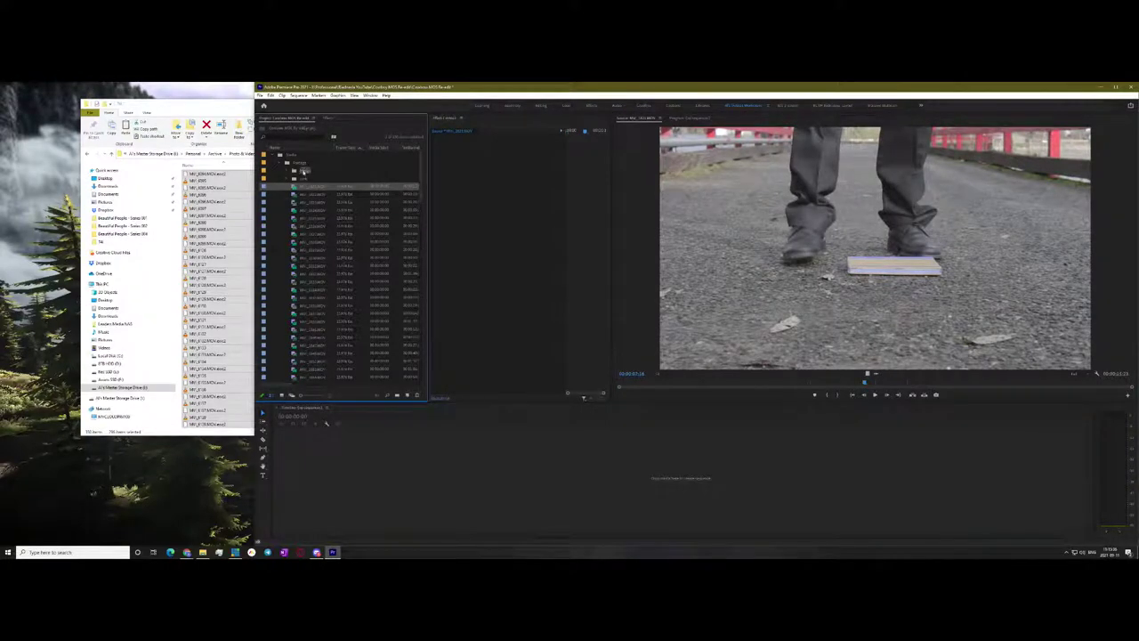
double_click(299, 188)
key("space")
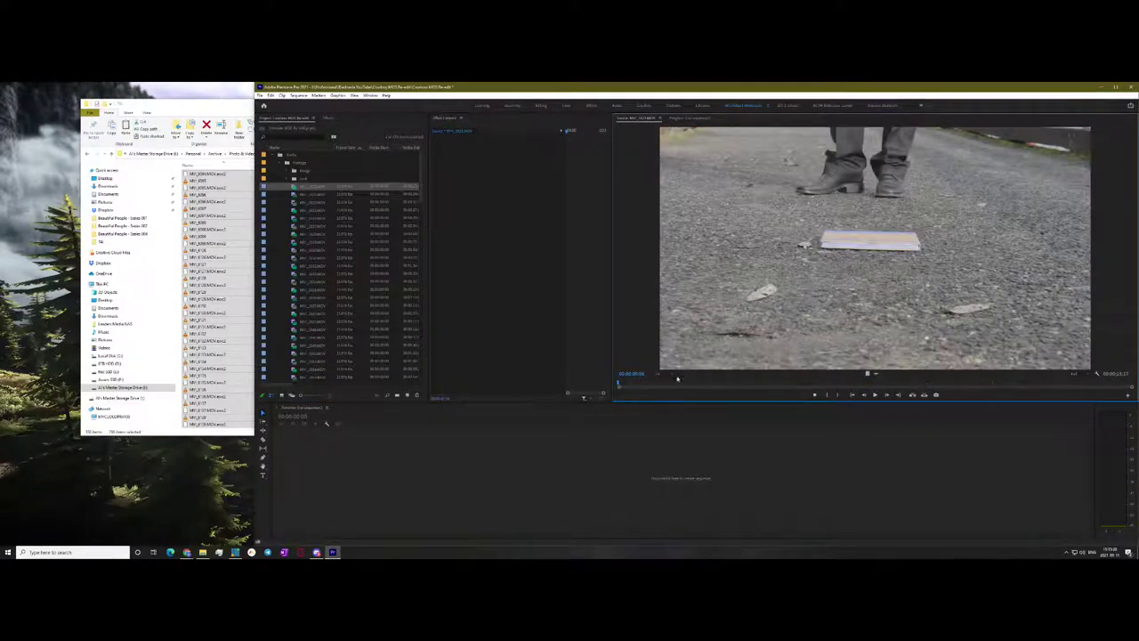
left_click(294, 194)
double_click(295, 194)
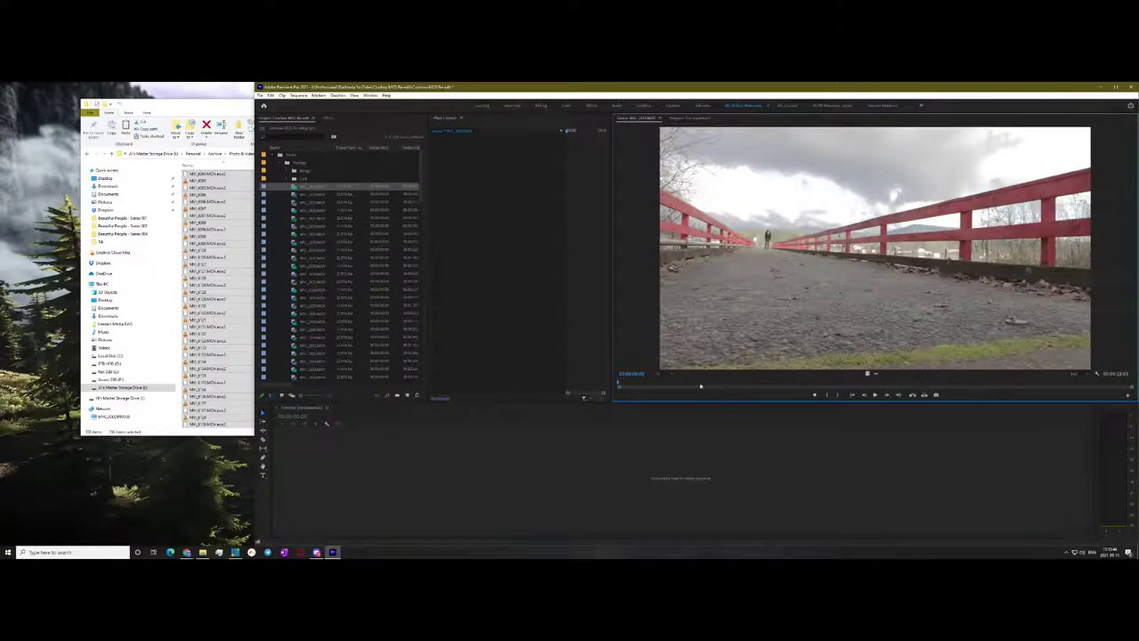
key("space")
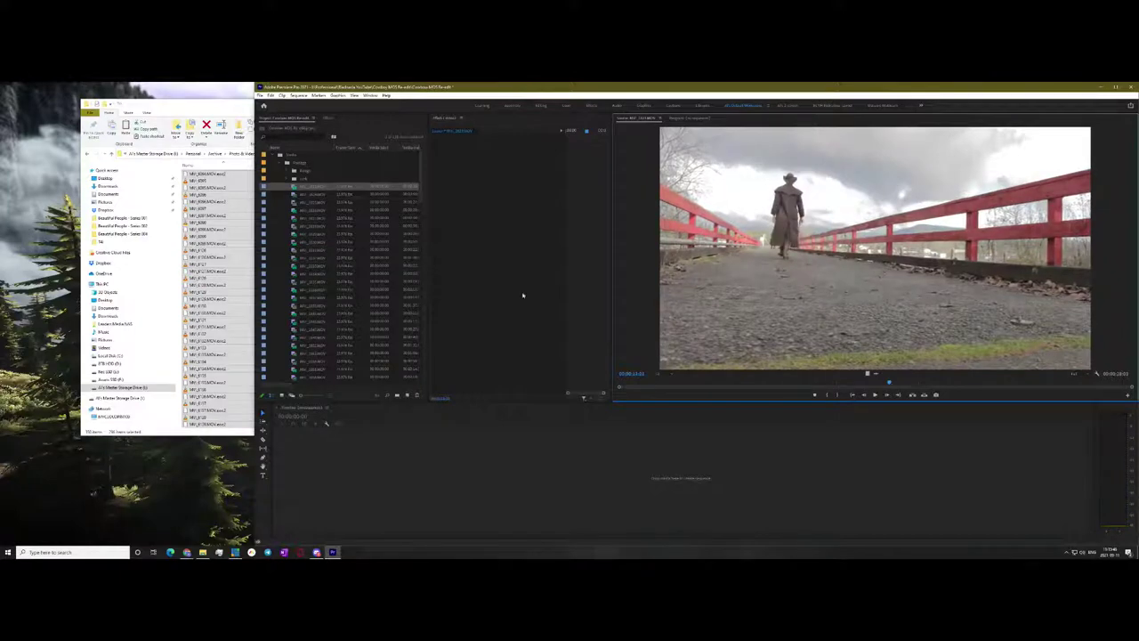
- Play the red-railing clip and then the pool-table clip
left_click(293, 189)
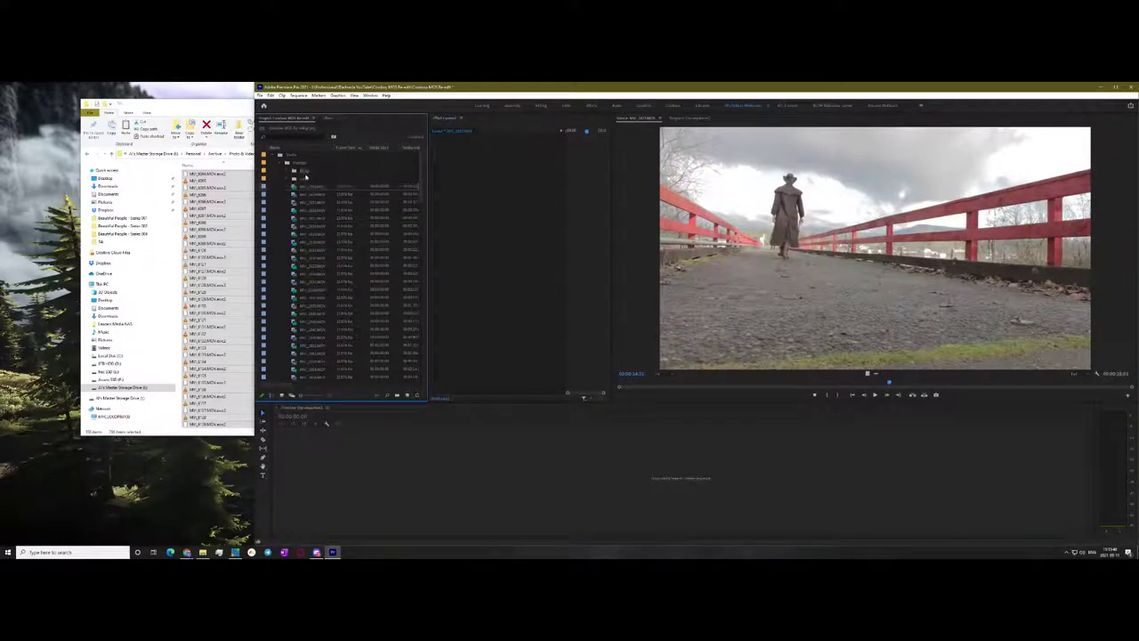
double_click(300, 189)
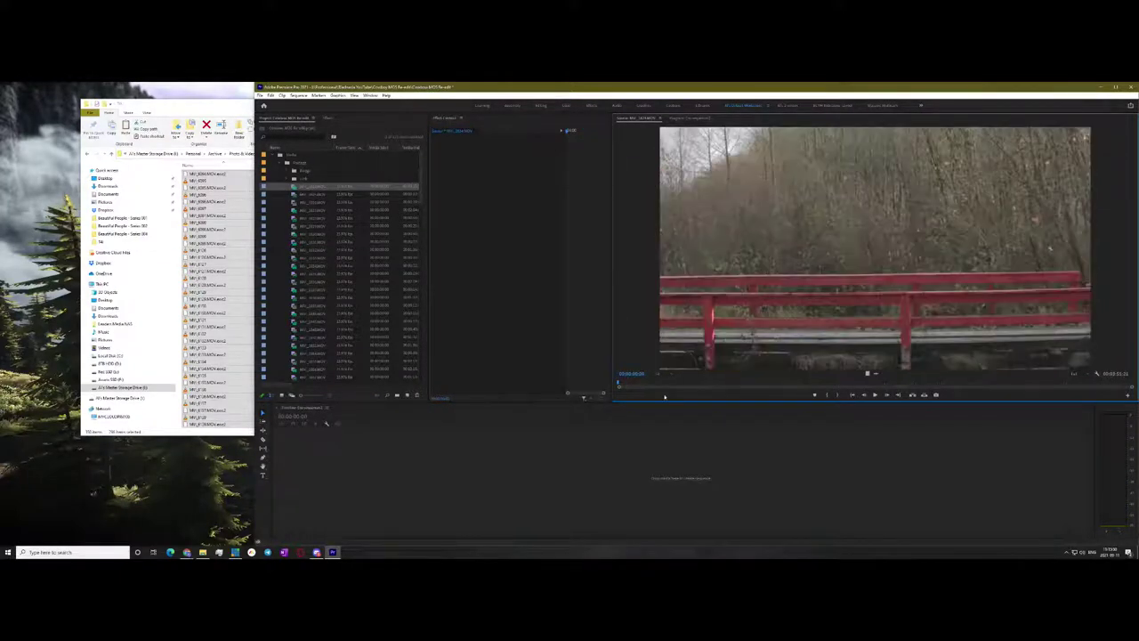
key("space")
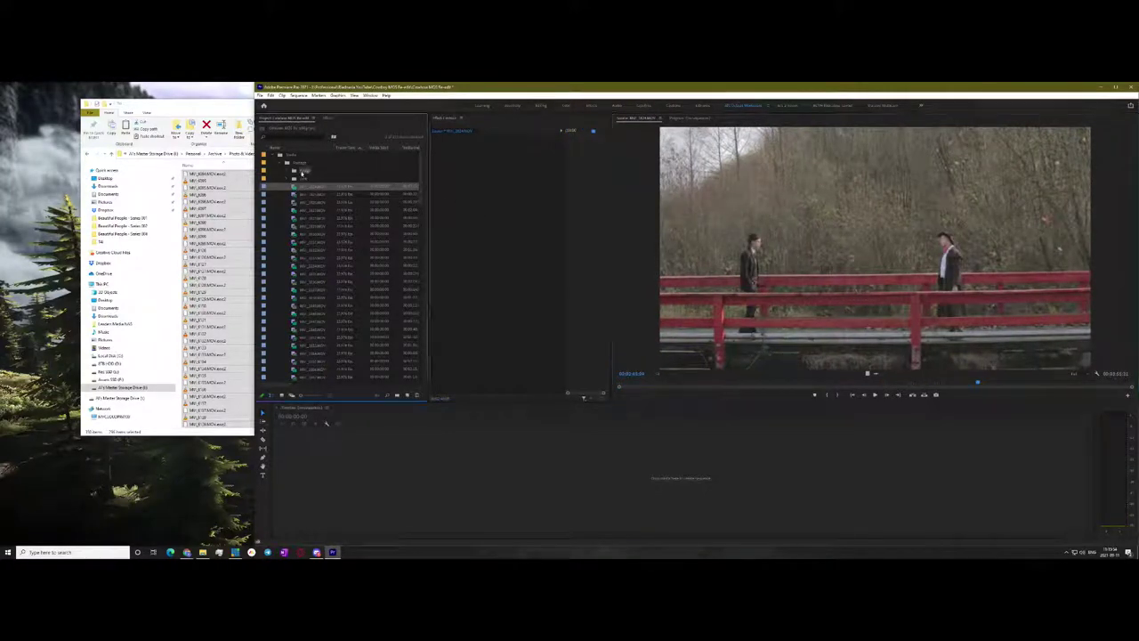
double_click(295, 189)
key("space")
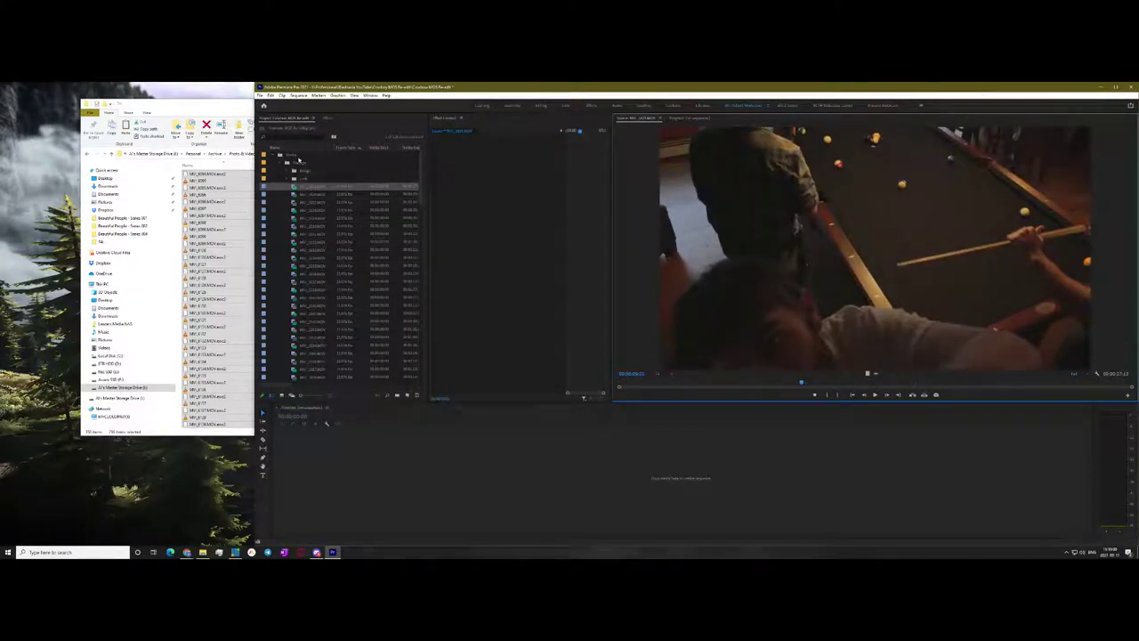
- Move the previewed clip into its scene bin and collapse the bin
left_click(300, 162)
left_click(302, 169)
left_click(301, 164)
left_click_drag(308, 193, 299, 171)
left_click(288, 171)
- Scrub through the darker clip and the next two pool-table clips in the Source Monitor
double_click(317, 194)
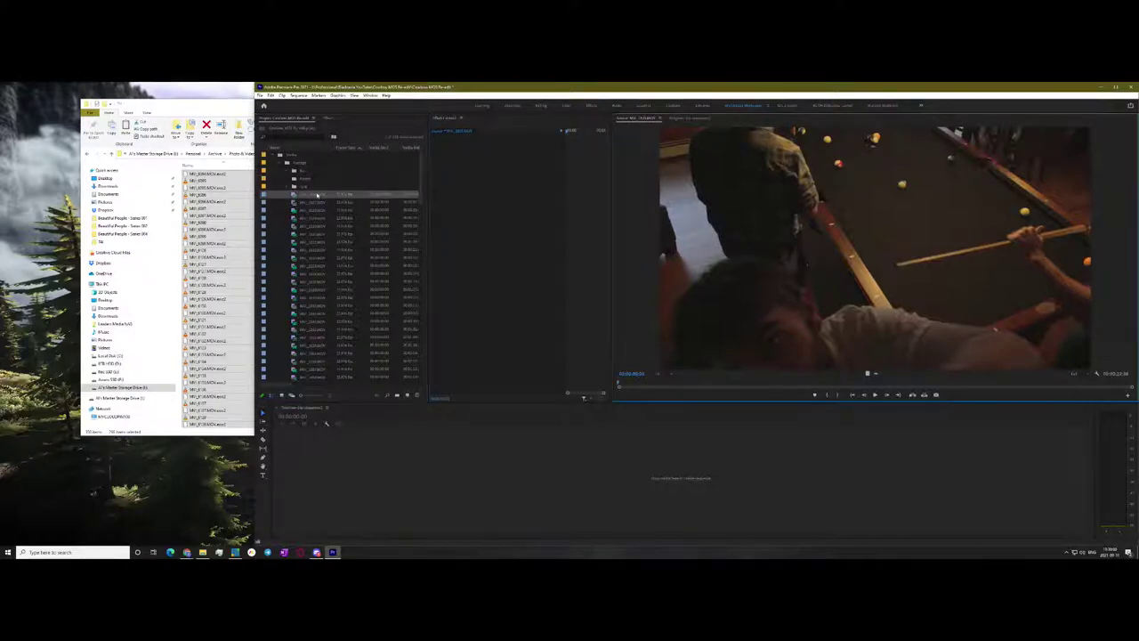
left_click_drag(717, 392, 785, 378)
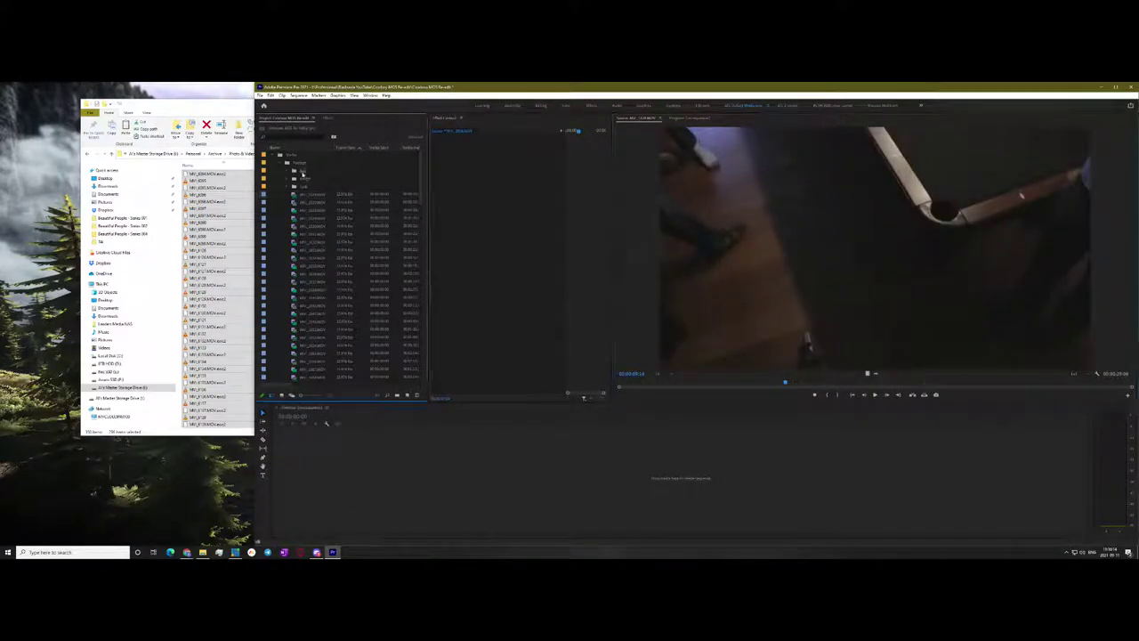
double_click(298, 196)
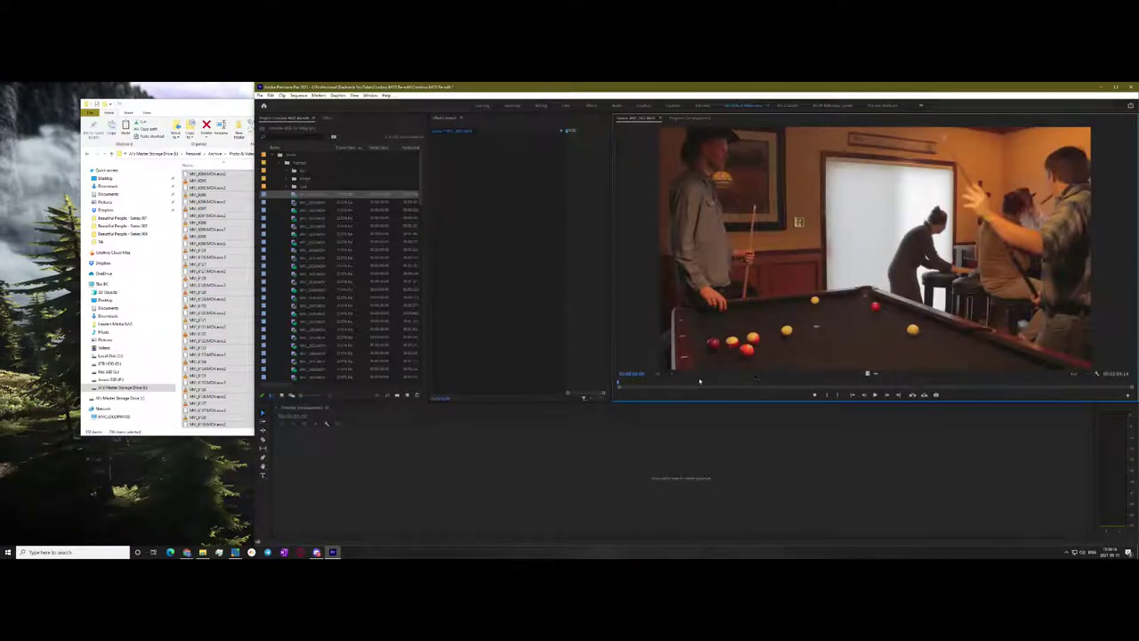
left_click_drag(699, 381, 892, 372)
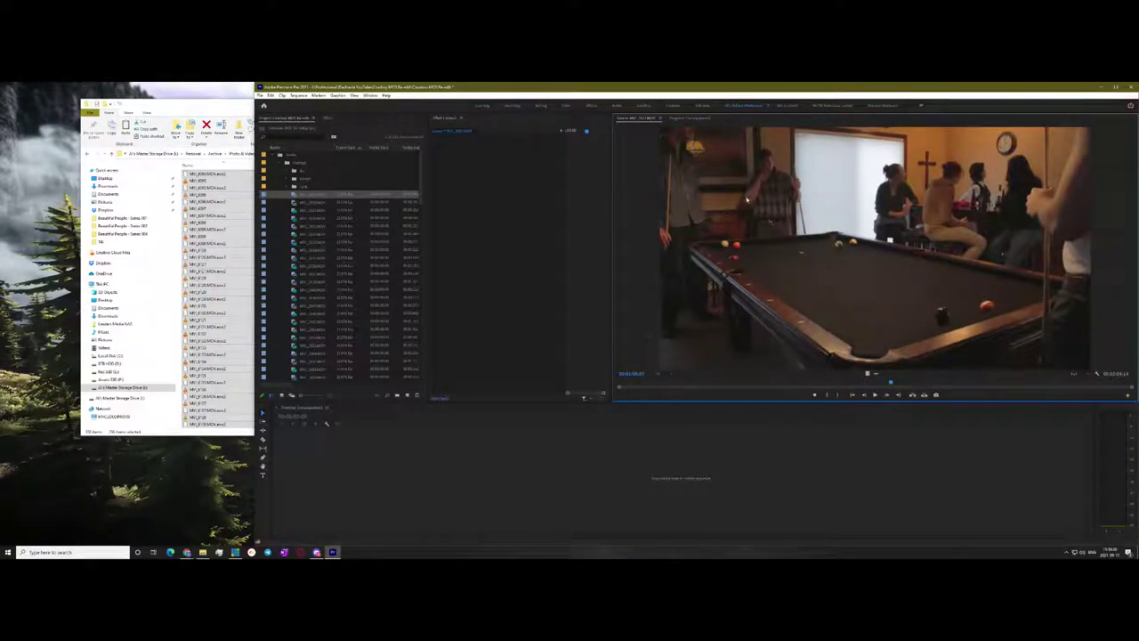
left_click(299, 197)
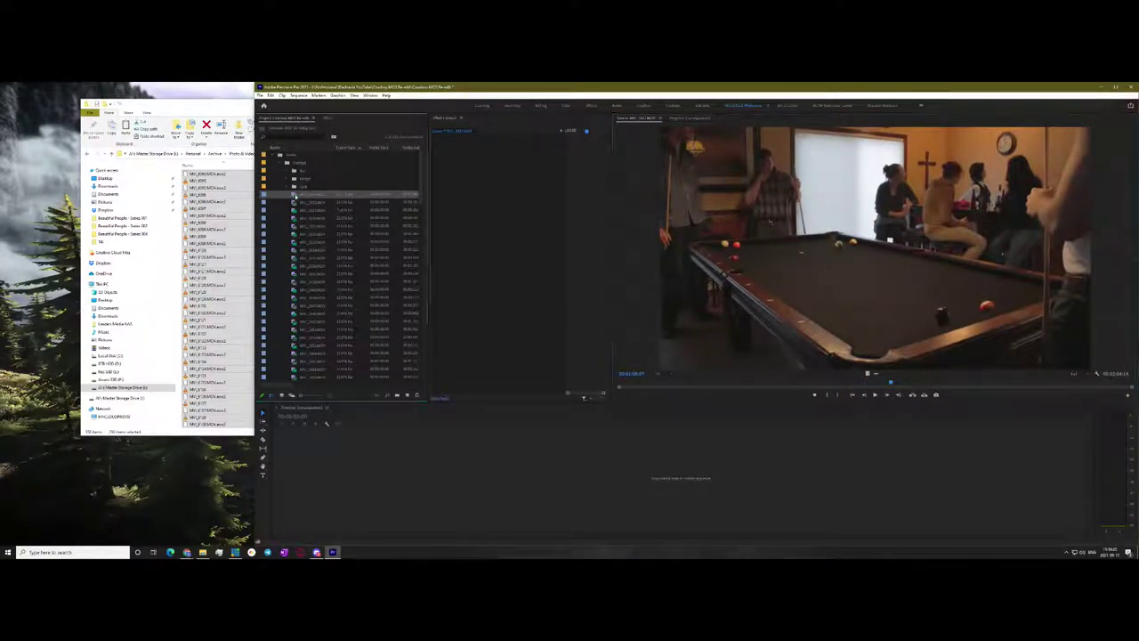
double_click(296, 197)
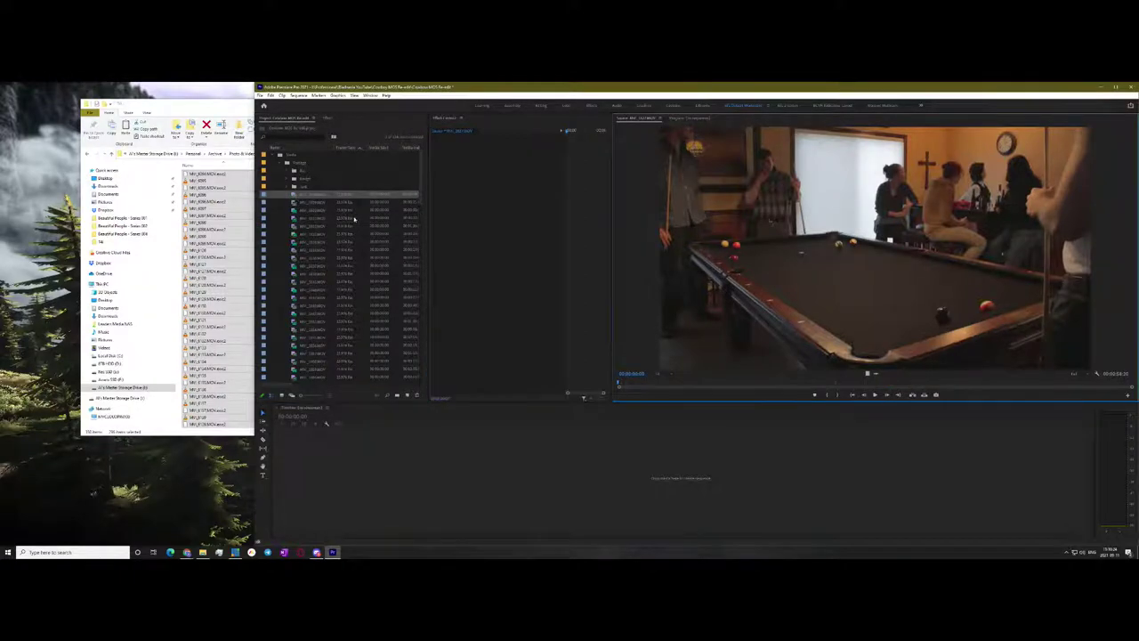
left_click_drag(682, 383, 914, 381)
left_click(356, 201)
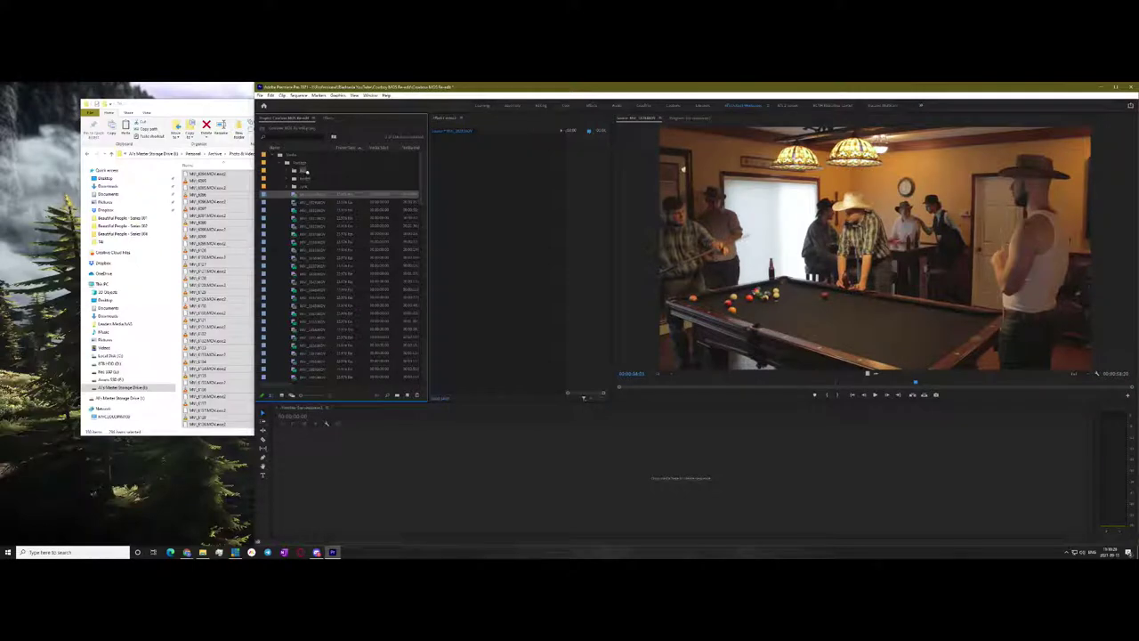
- Play another pool-table clip from its start, then skim the deer-head clip
double_click(322, 194)
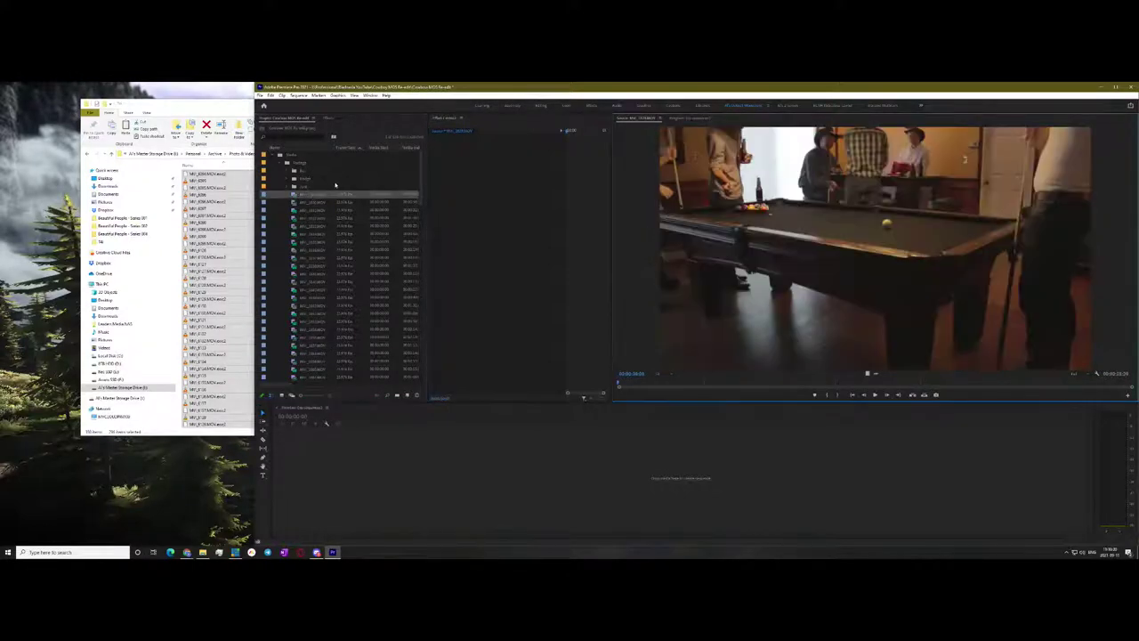
key("space")
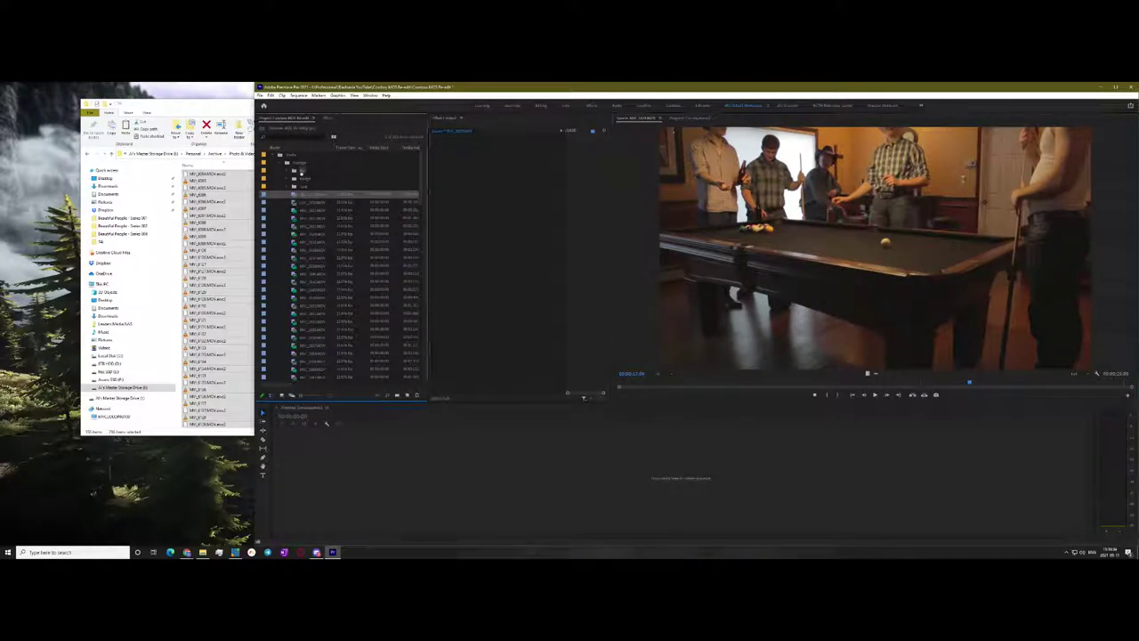
double_click(301, 195)
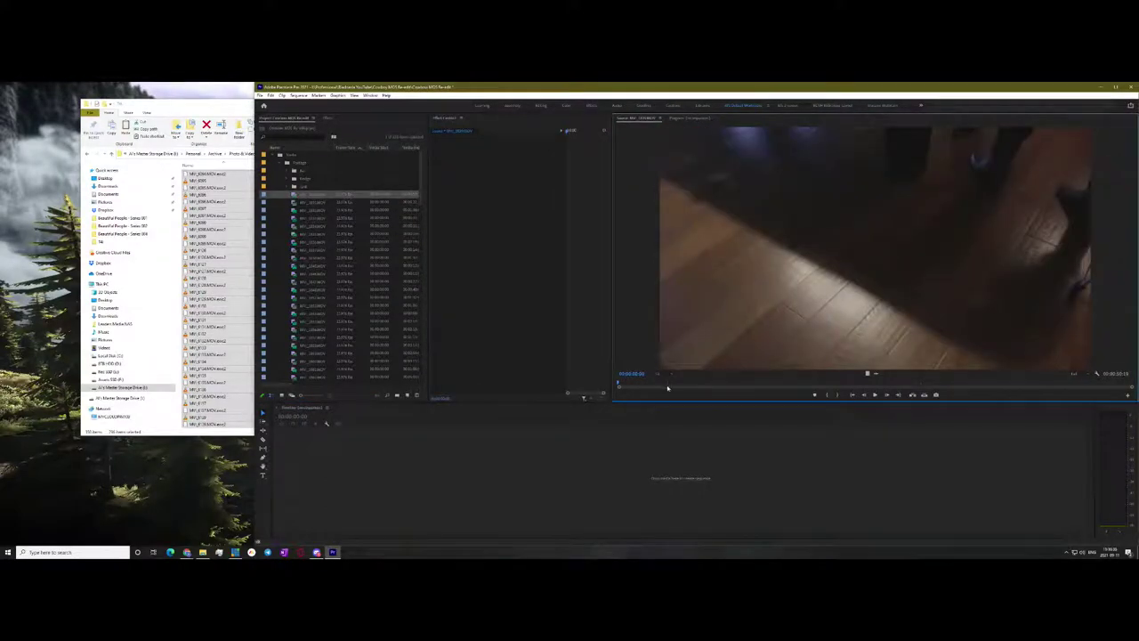
key("space")
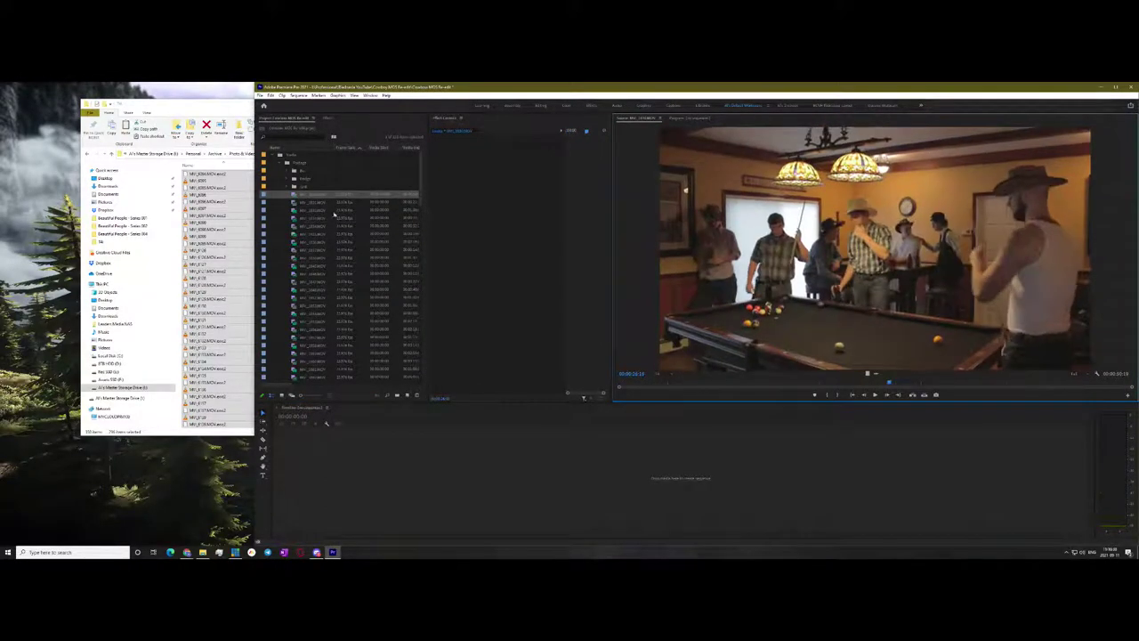
left_click(313, 193)
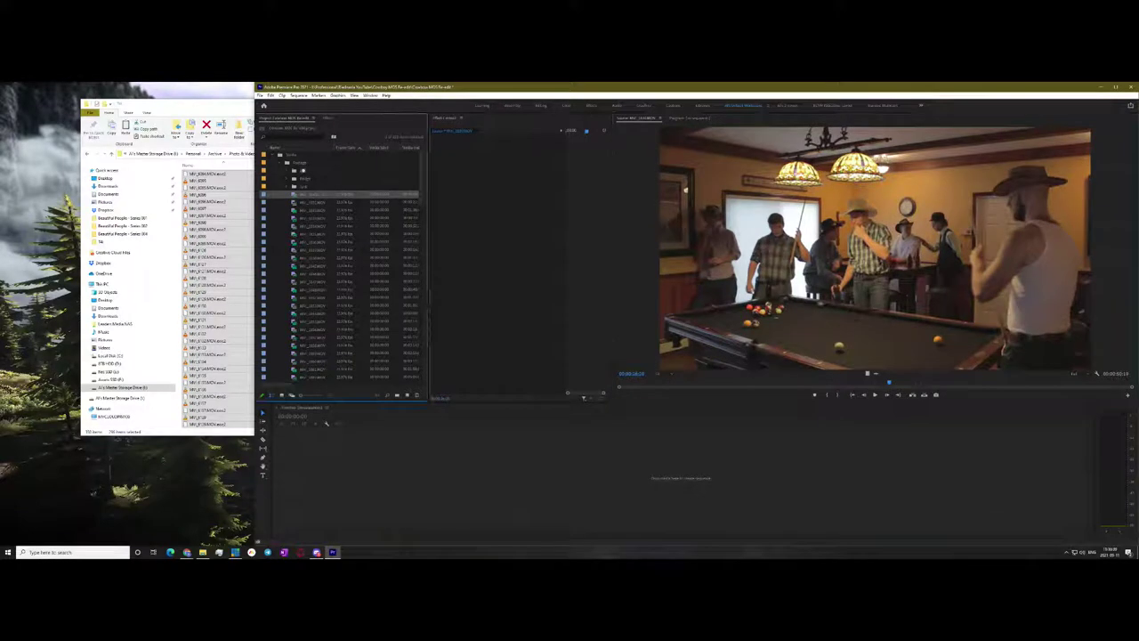
left_click(295, 195)
double_click(293, 198)
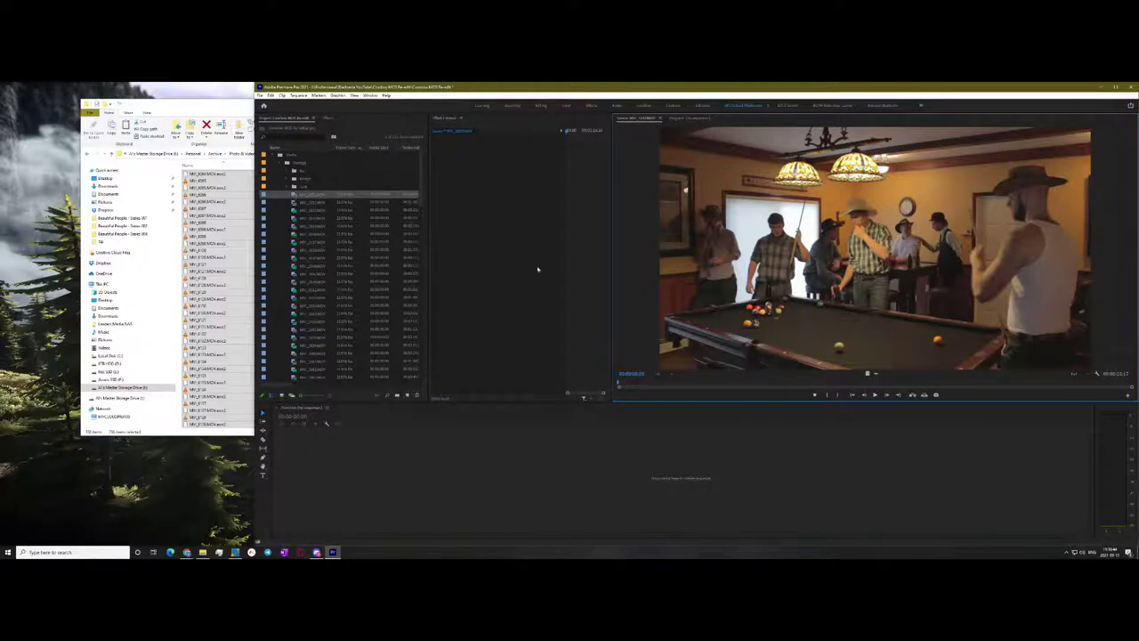
left_click_drag(679, 389, 801, 384)
- Name the new bin 'Broll'
left_click(304, 179)
type("Bro")
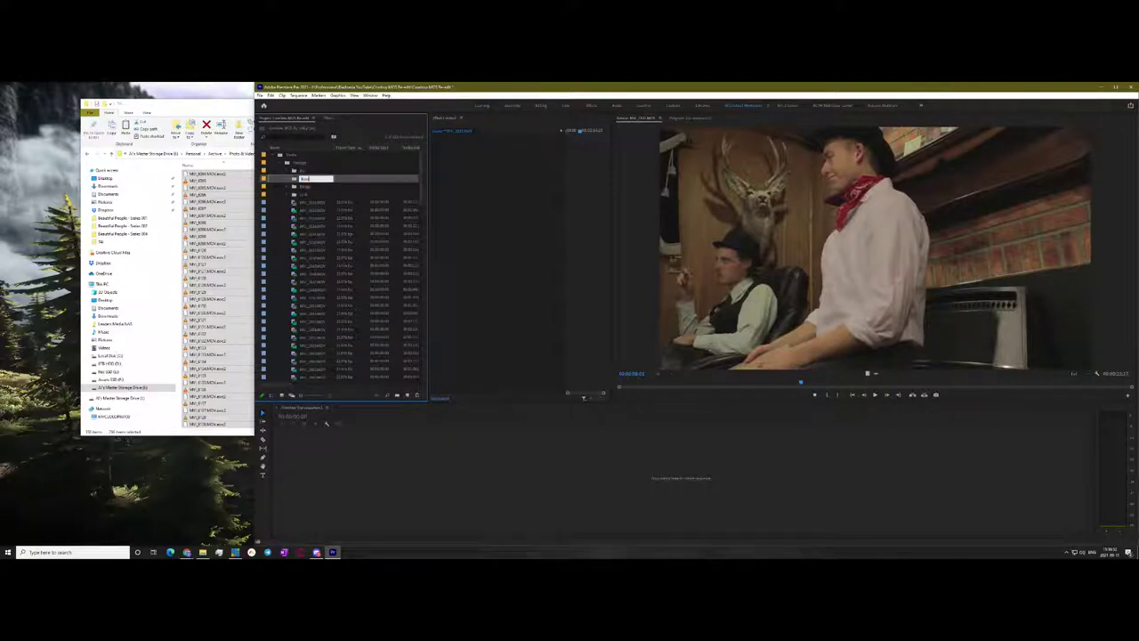
type("ll")
key("BackSpace")
key("BackSpace")
key("Return")
- Load the first clip in the list into the Source Monitor and play it
left_click(317, 203)
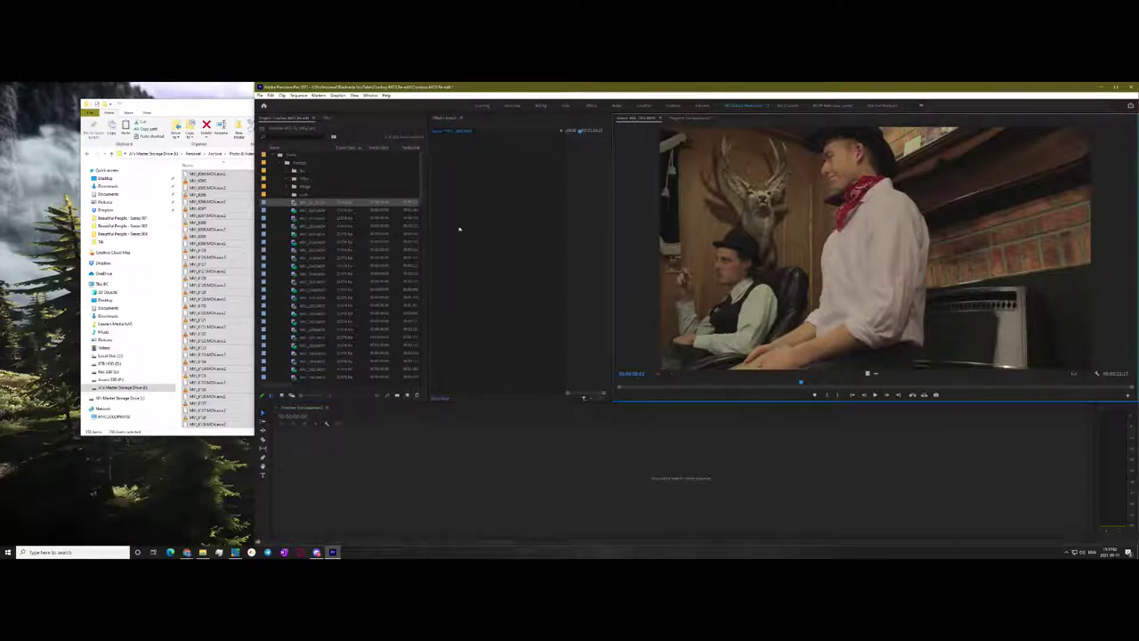
left_click(291, 205)
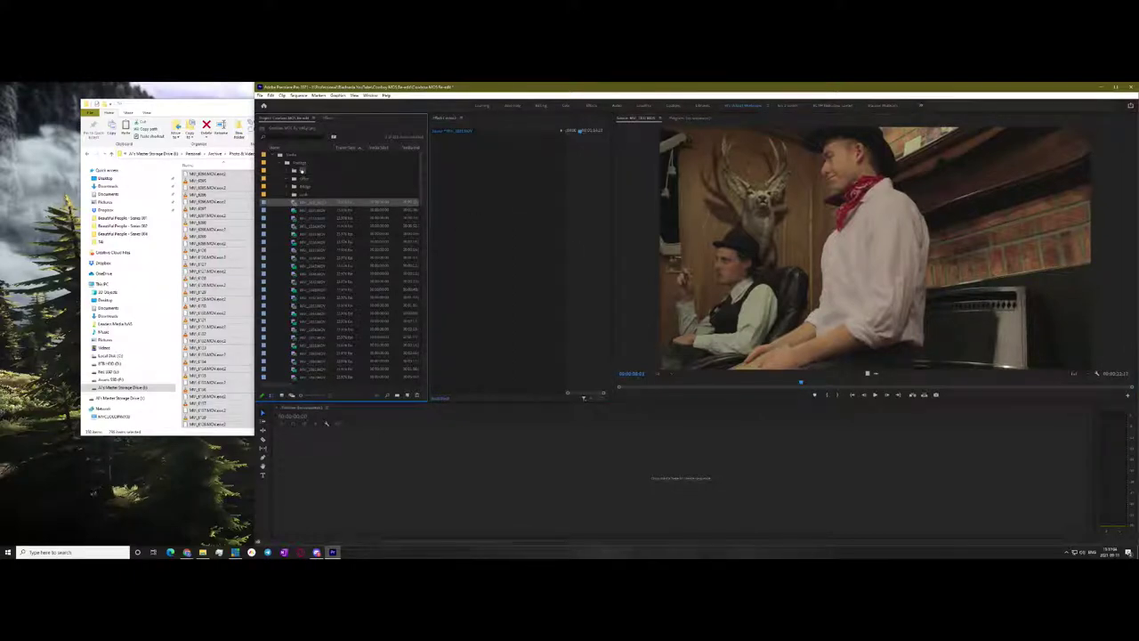
left_click(302, 171)
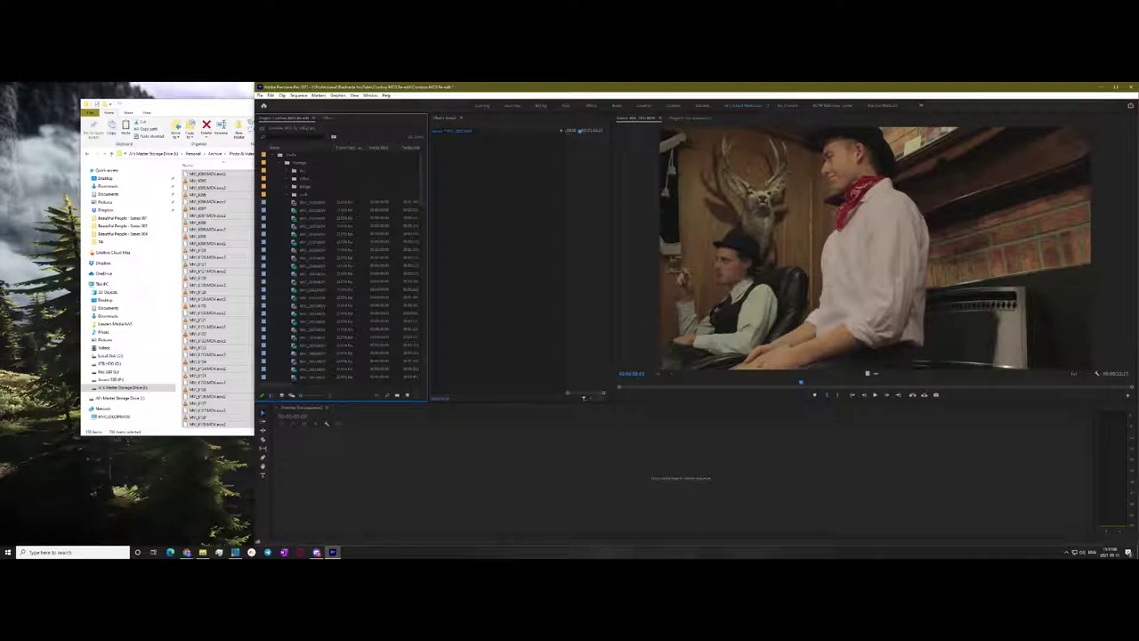
double_click(318, 200)
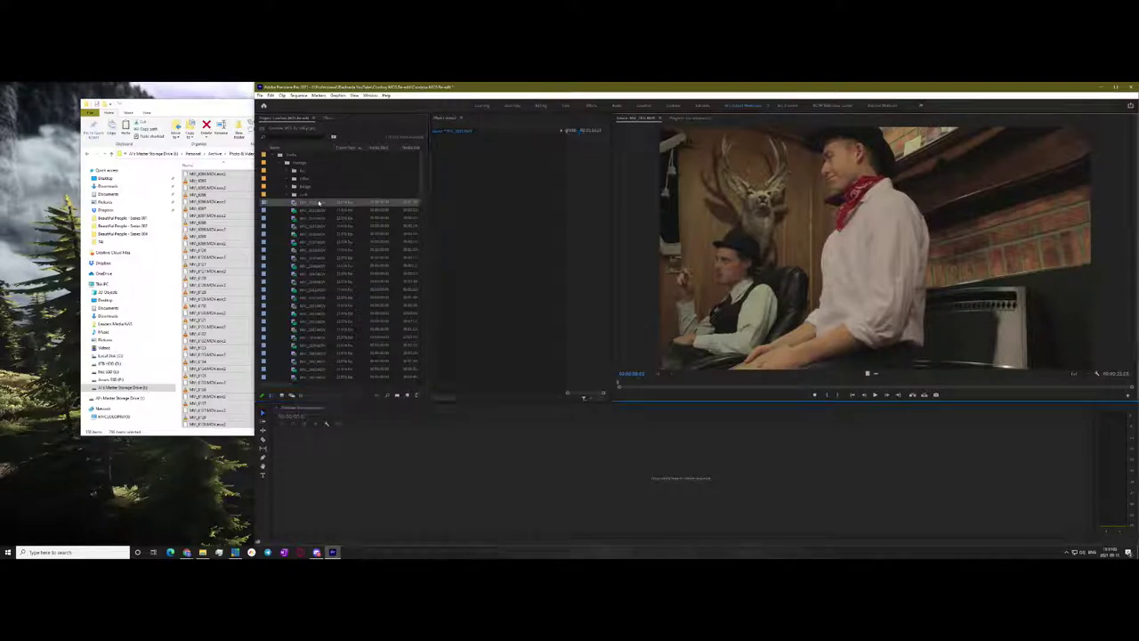
key("space")
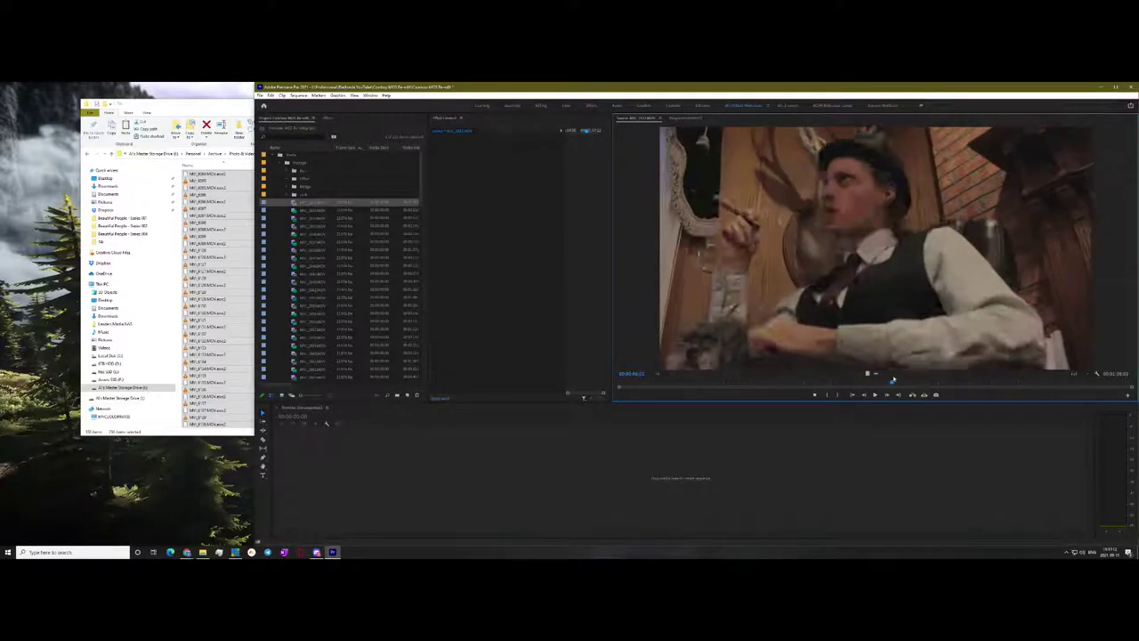
left_click(303, 203)
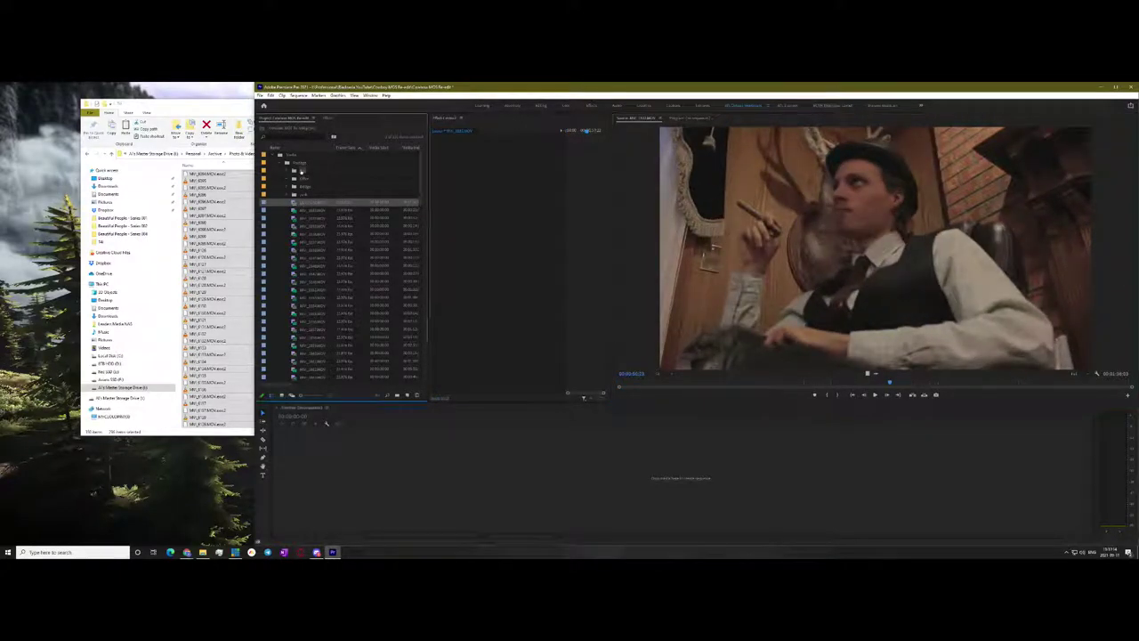
- Expand the Footage sub-bins, preview a clip inside one, then collapse them again
left_click(285, 172)
left_click(293, 170)
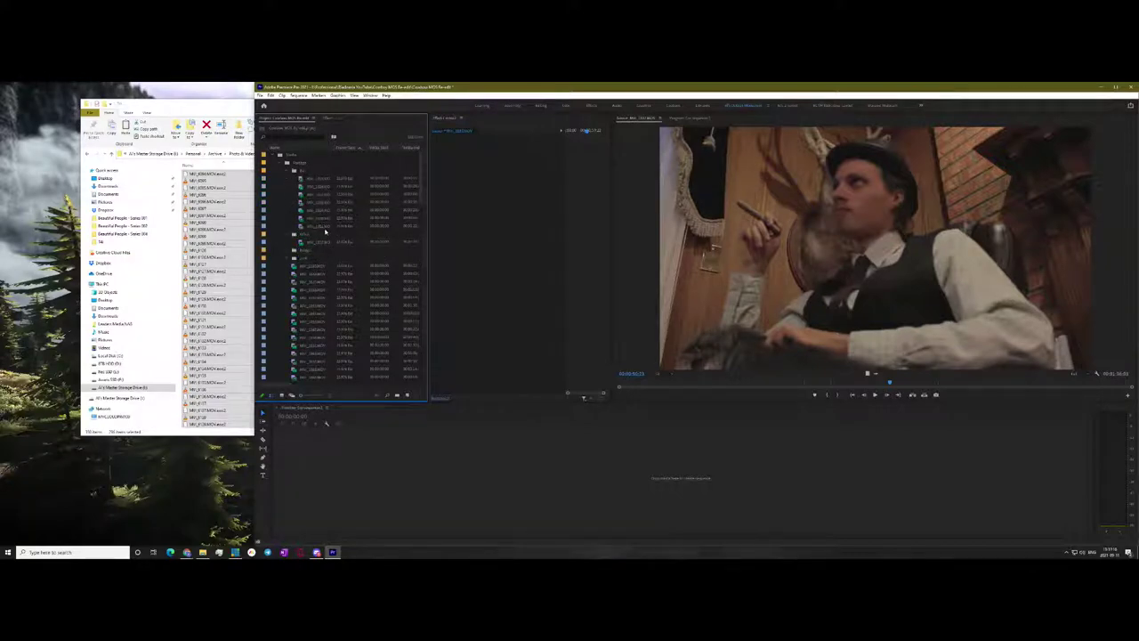
double_click(326, 228)
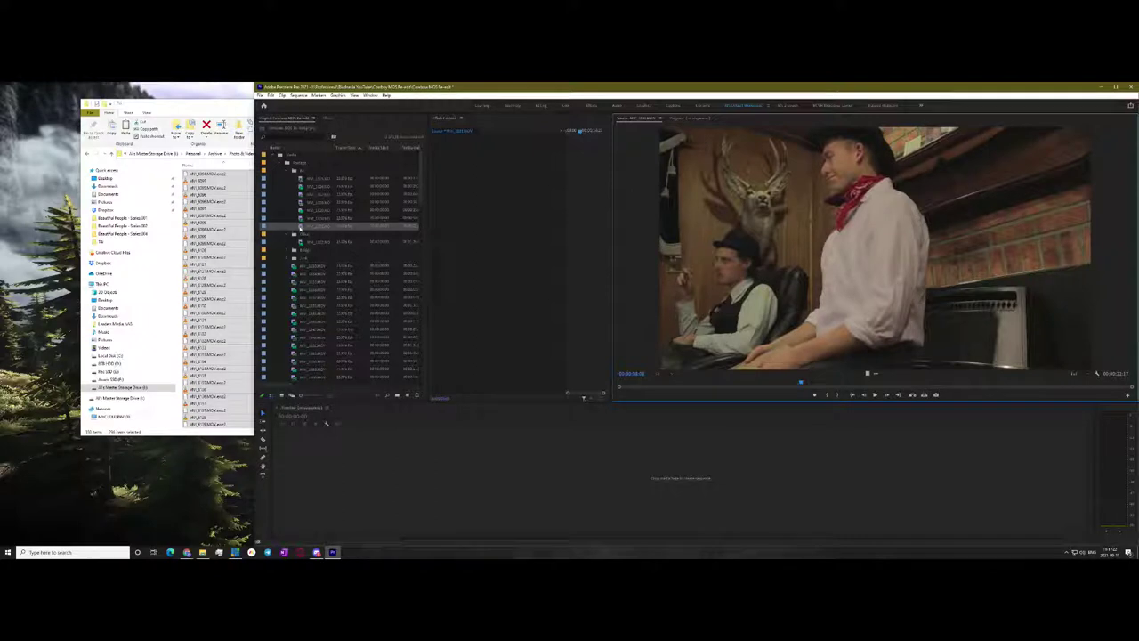
left_click(300, 227)
left_click(288, 172)
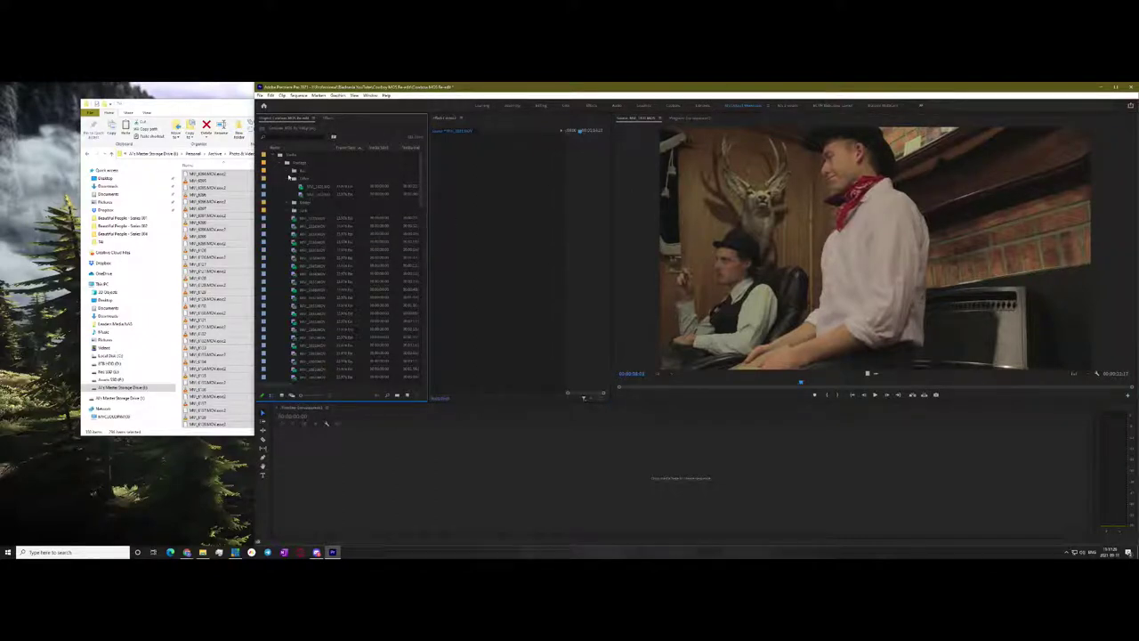
left_click(289, 180)
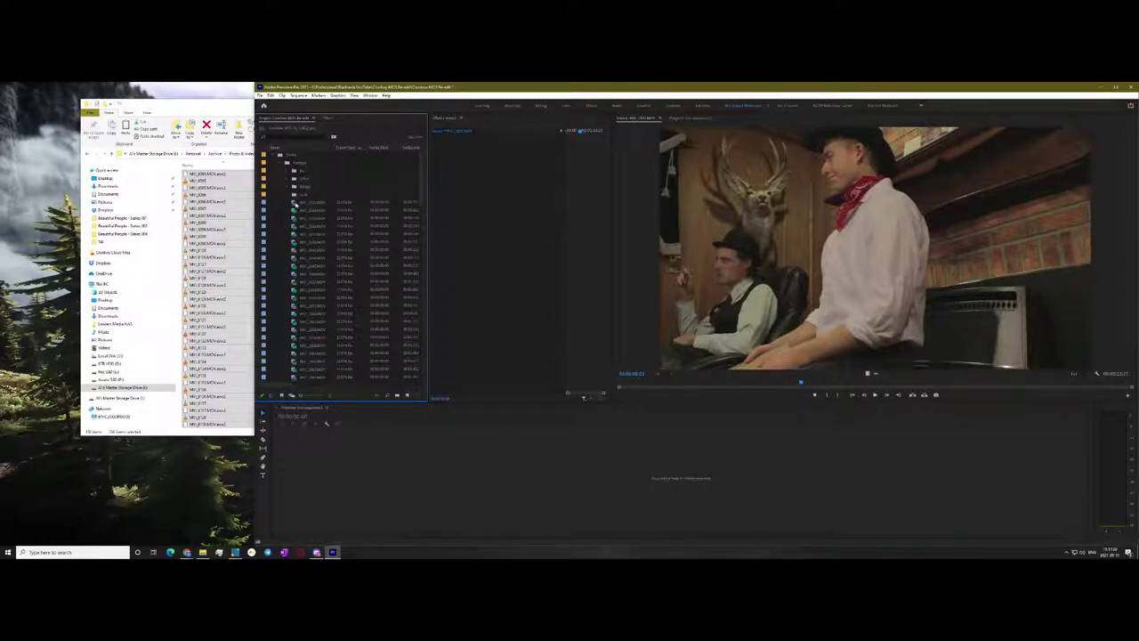
- Preview the unsorted clips, play the seated-man clip, load the fireplace clip, and maximize Premiere
double_click(355, 203)
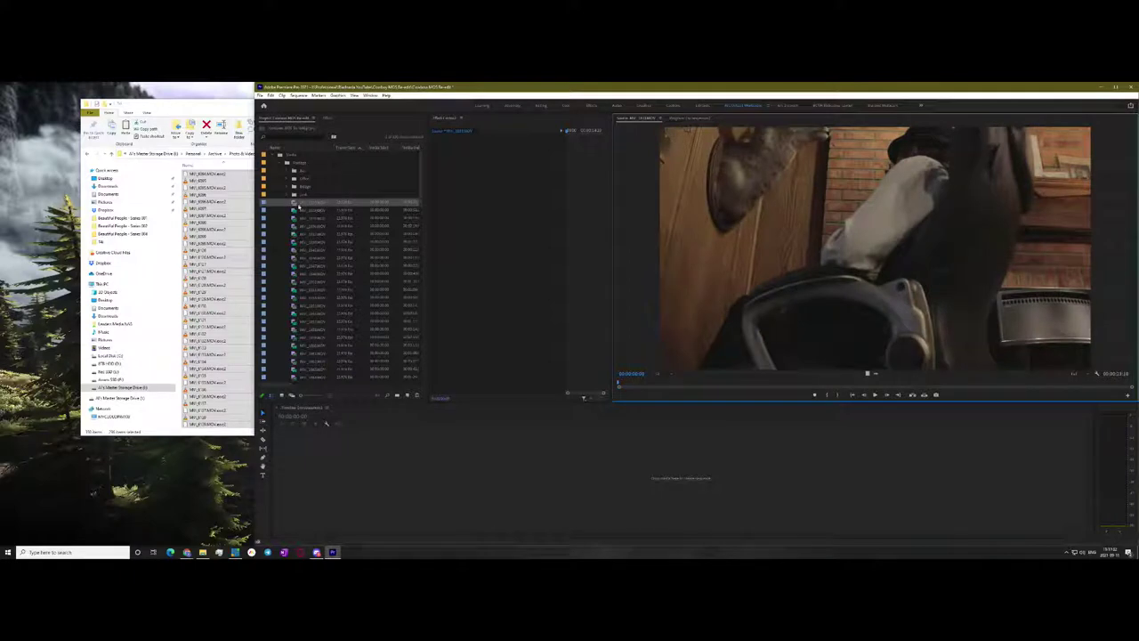
left_click(293, 202)
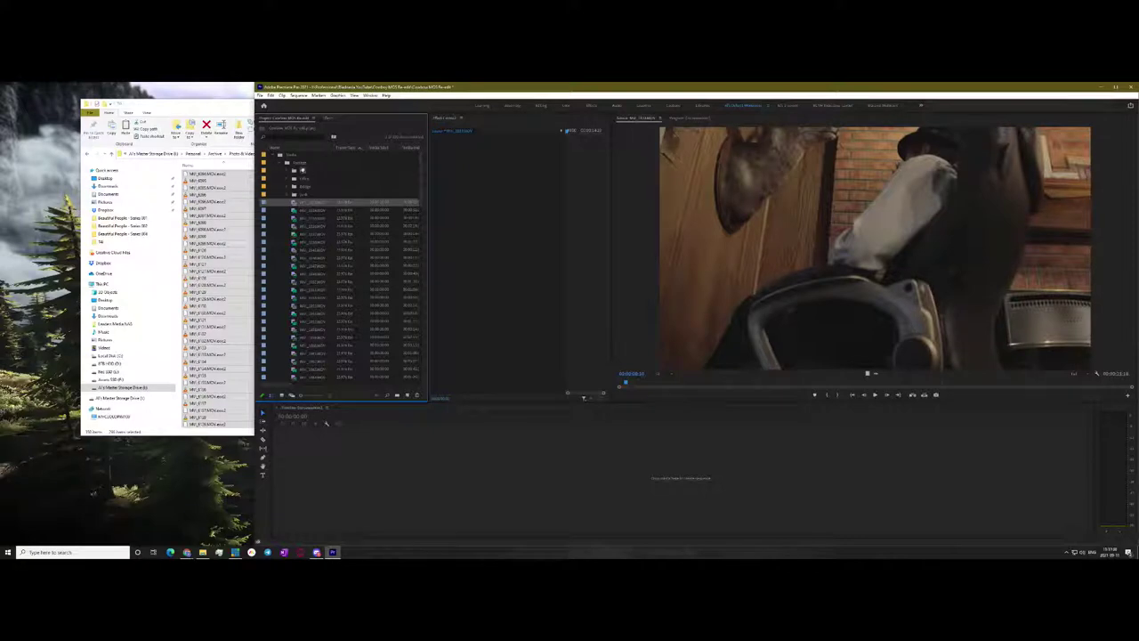
left_click(305, 181)
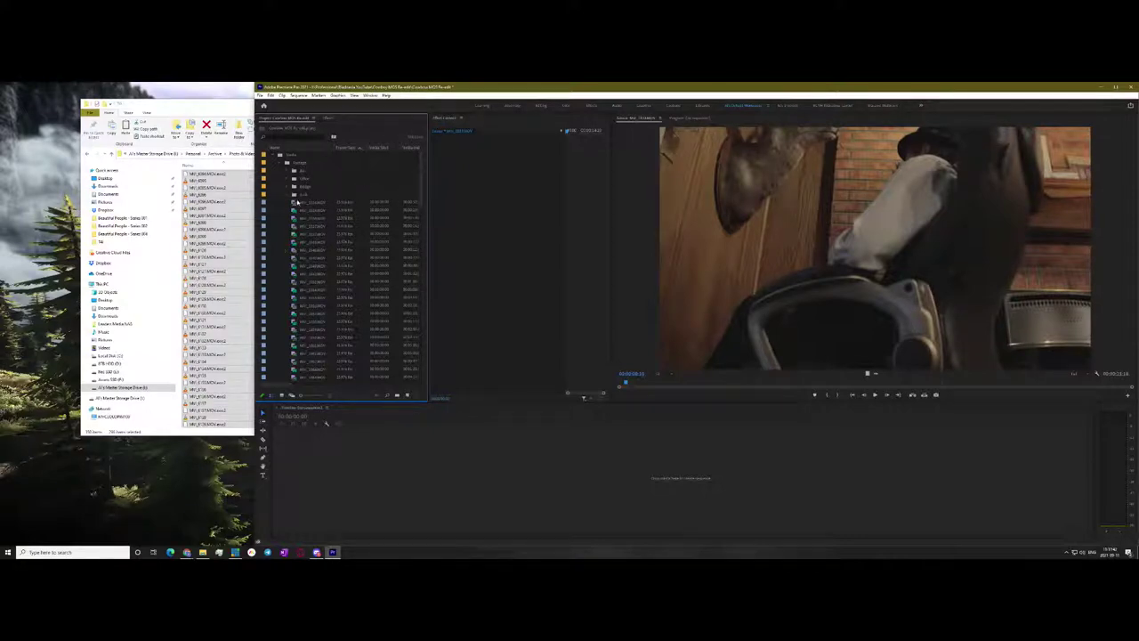
double_click(297, 203)
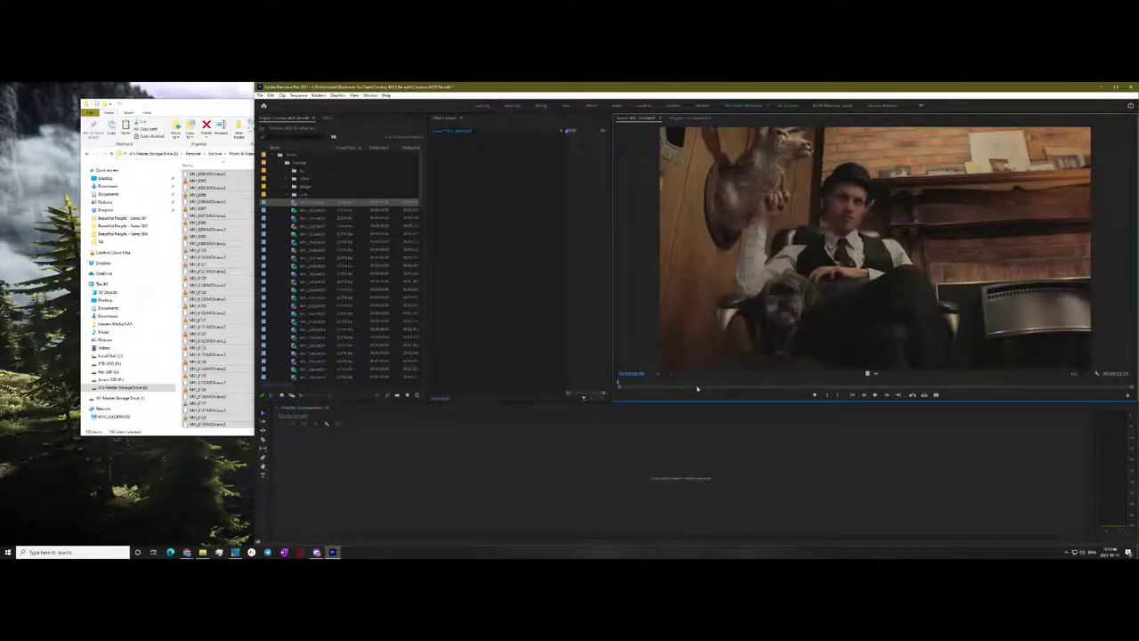
key("space")
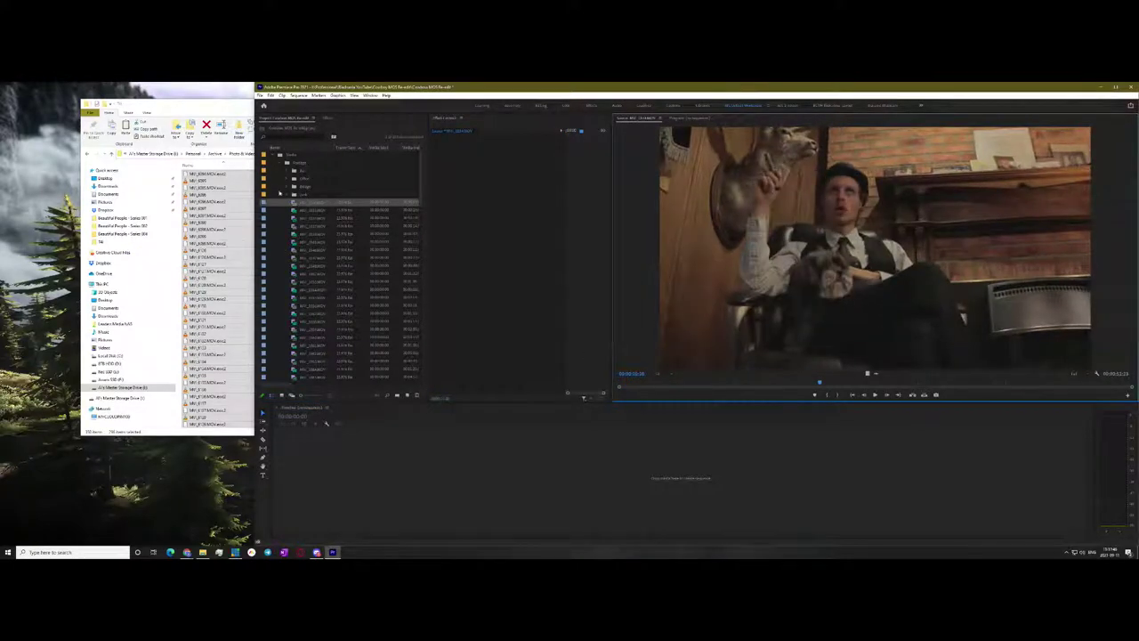
left_click(295, 206)
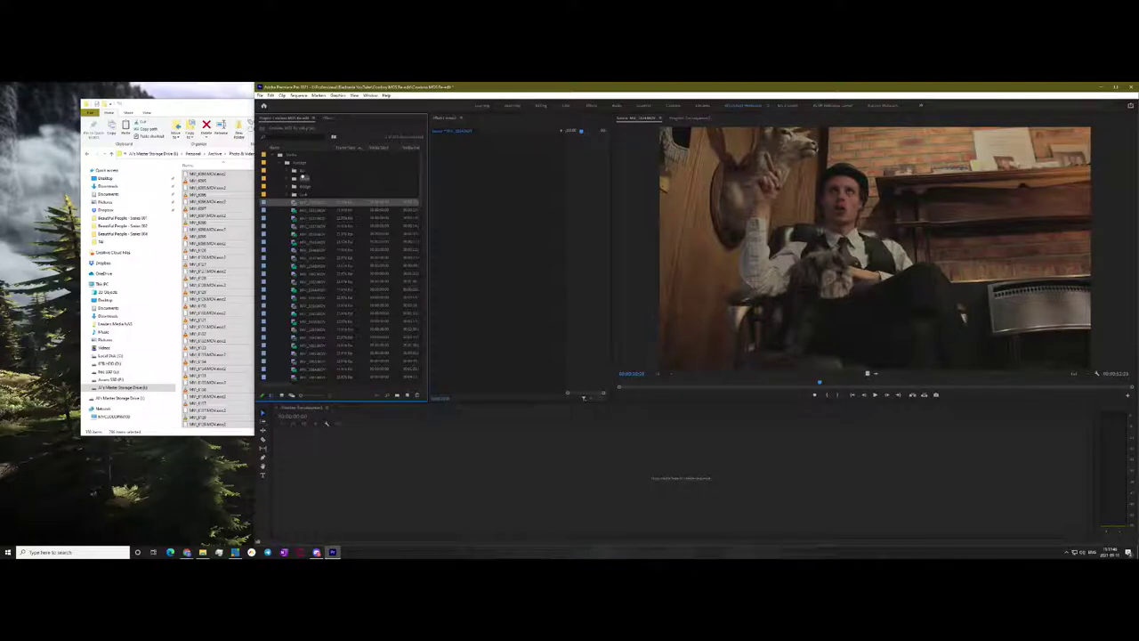
left_click(306, 168)
double_click(302, 202)
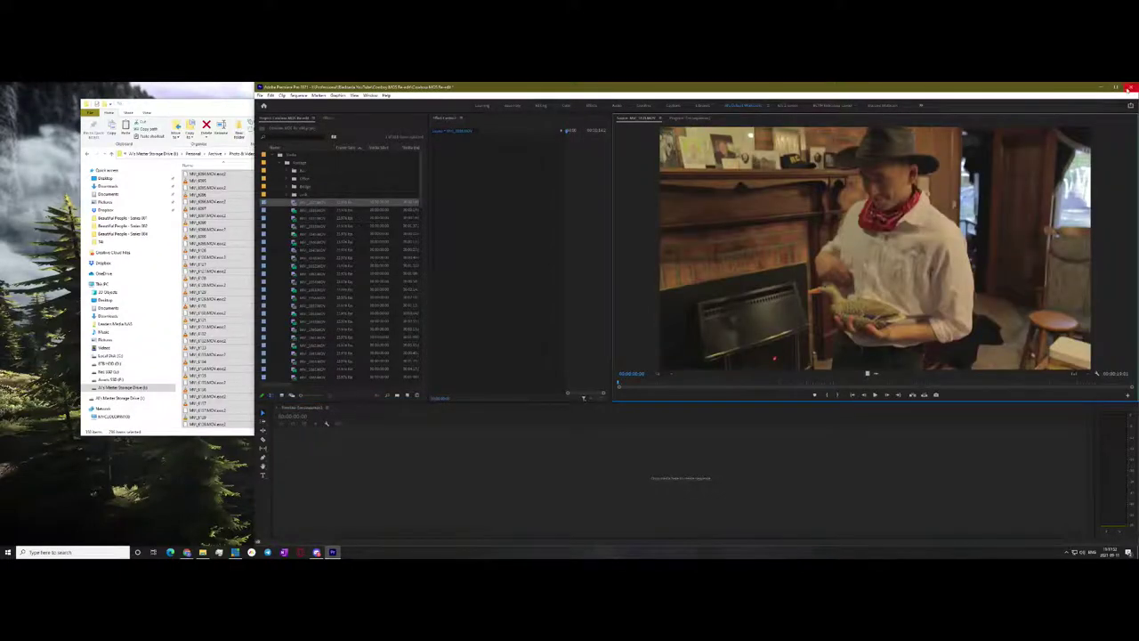
left_click(1116, 87)
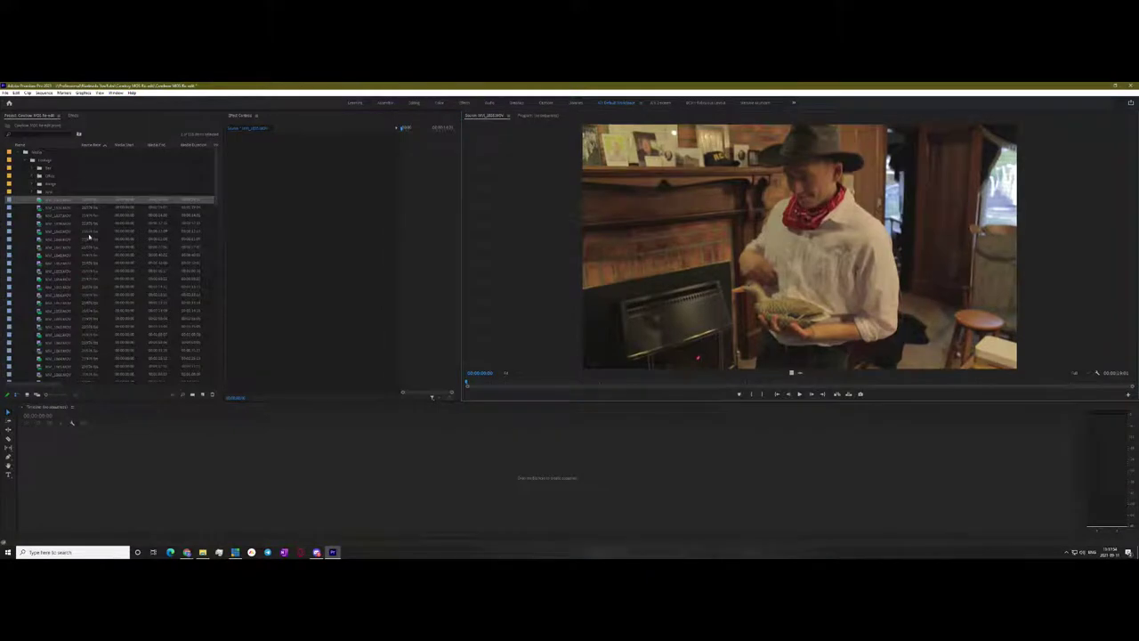
- Play the fireplace clip, then preview the two-people clip and play the wooden-shelf clip
key("space")
left_click(41, 203)
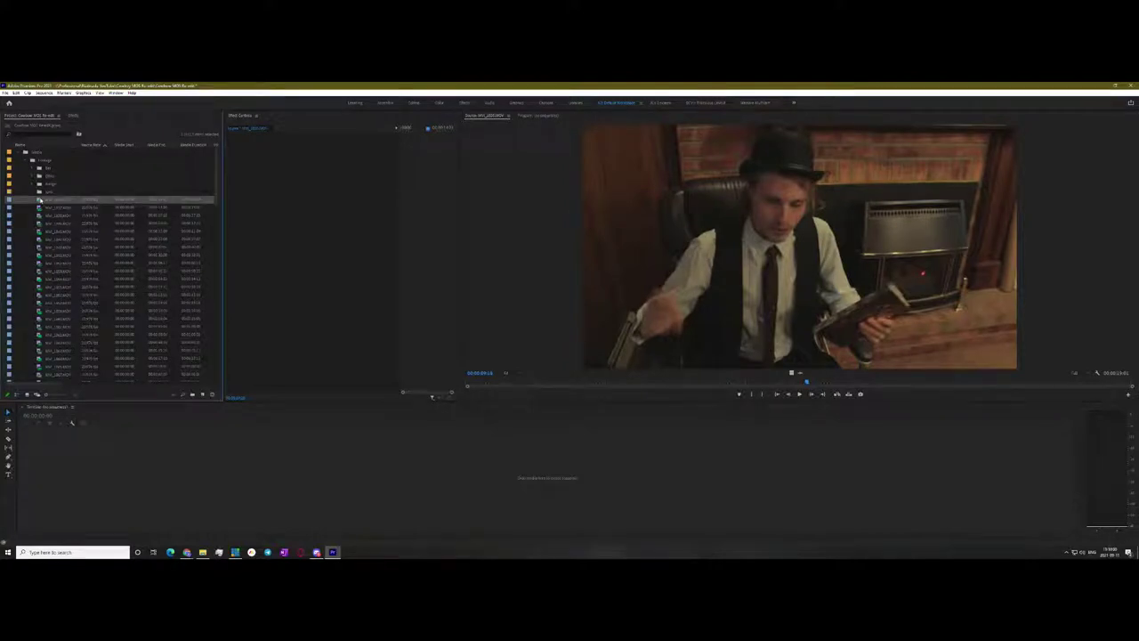
double_click(39, 202)
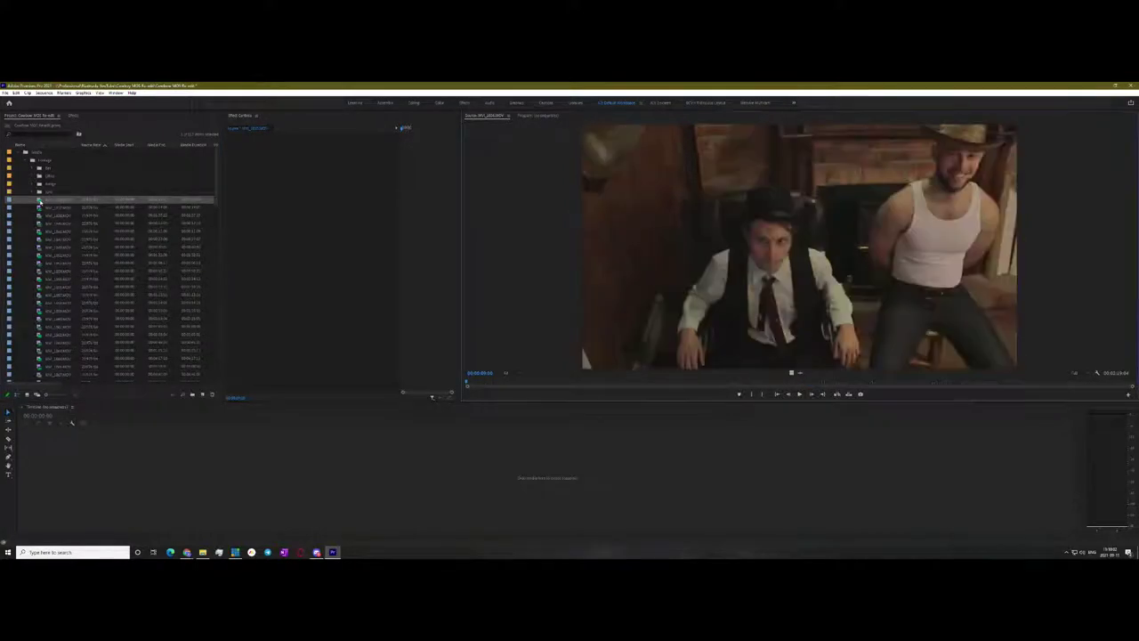
double_click(41, 200)
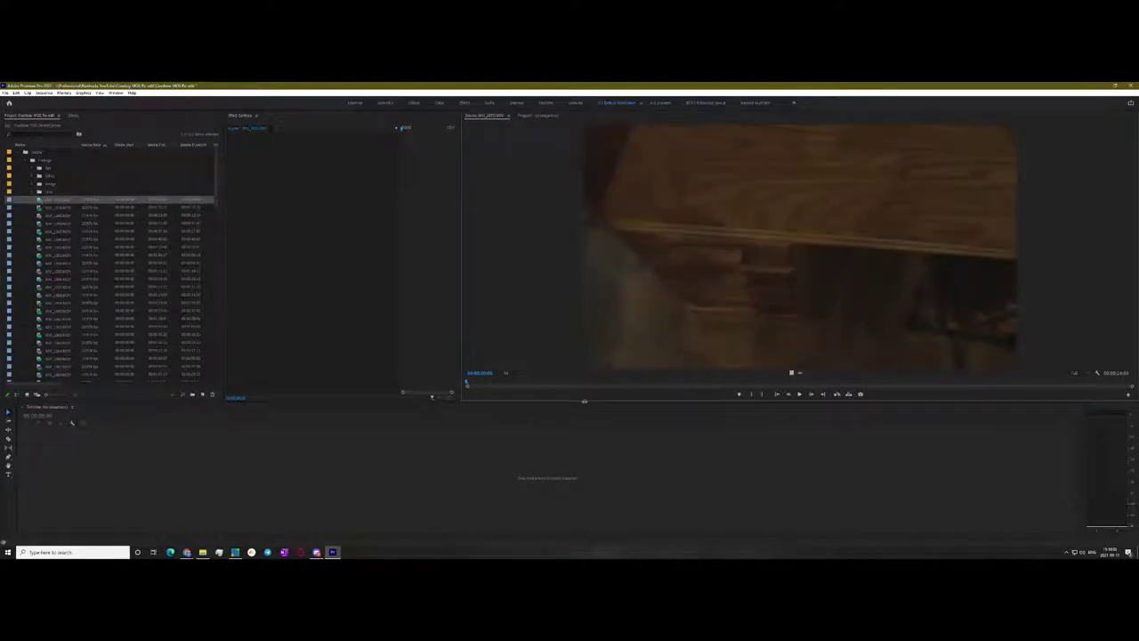
key("space")
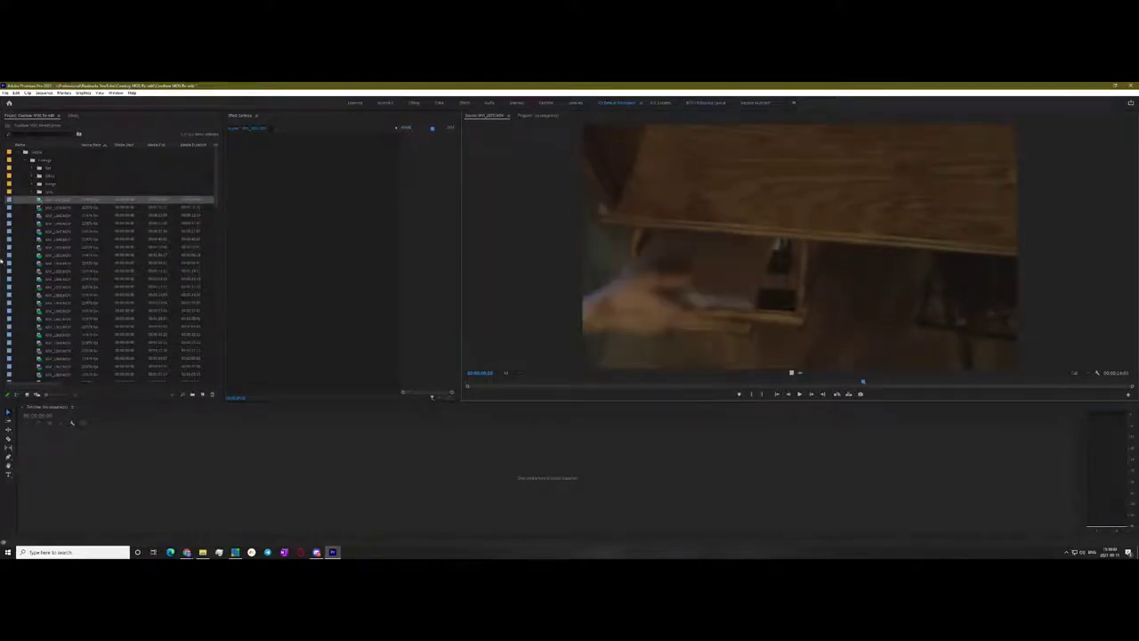
left_click(40, 199)
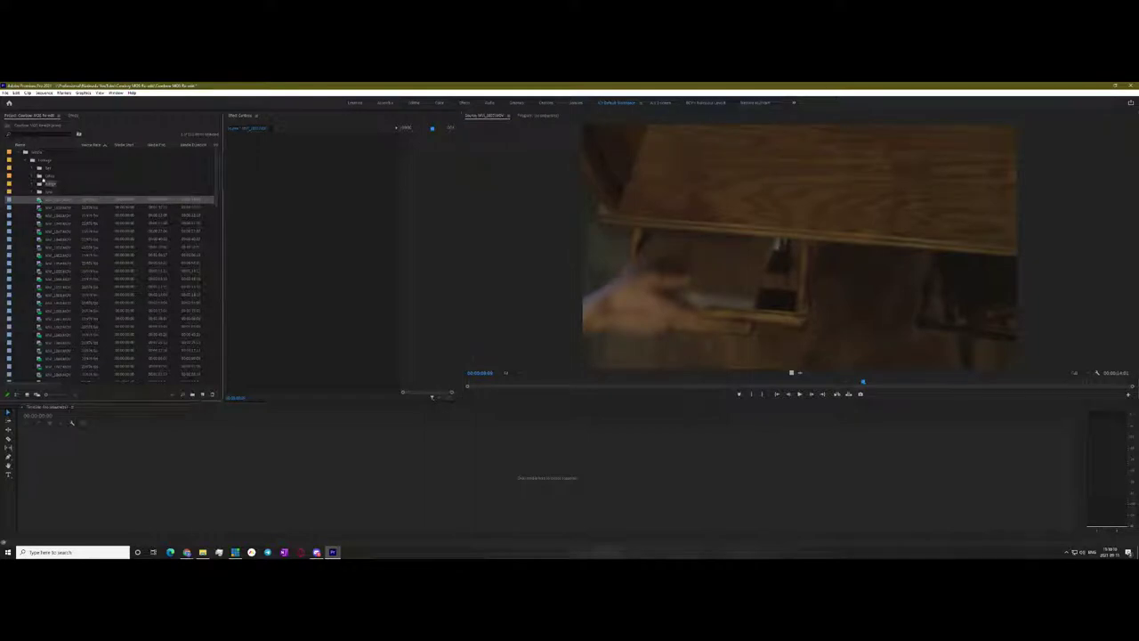
- Jump through the next clip to the desk, then to the cyclist in the forest clip
double_click(187, 200)
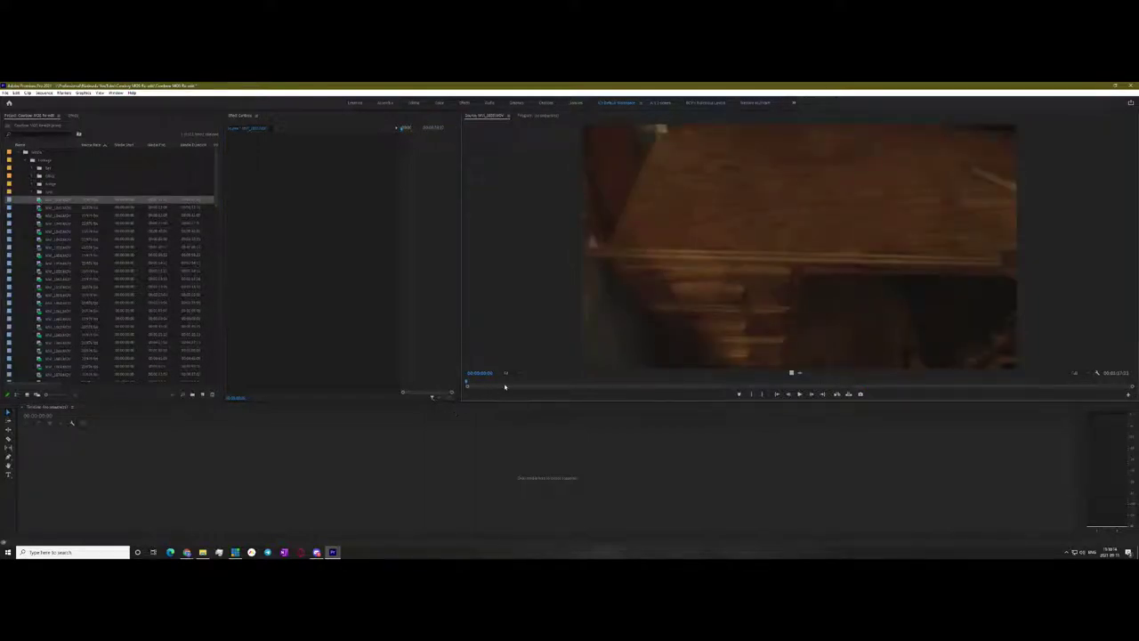
left_click(699, 384)
left_click(839, 384)
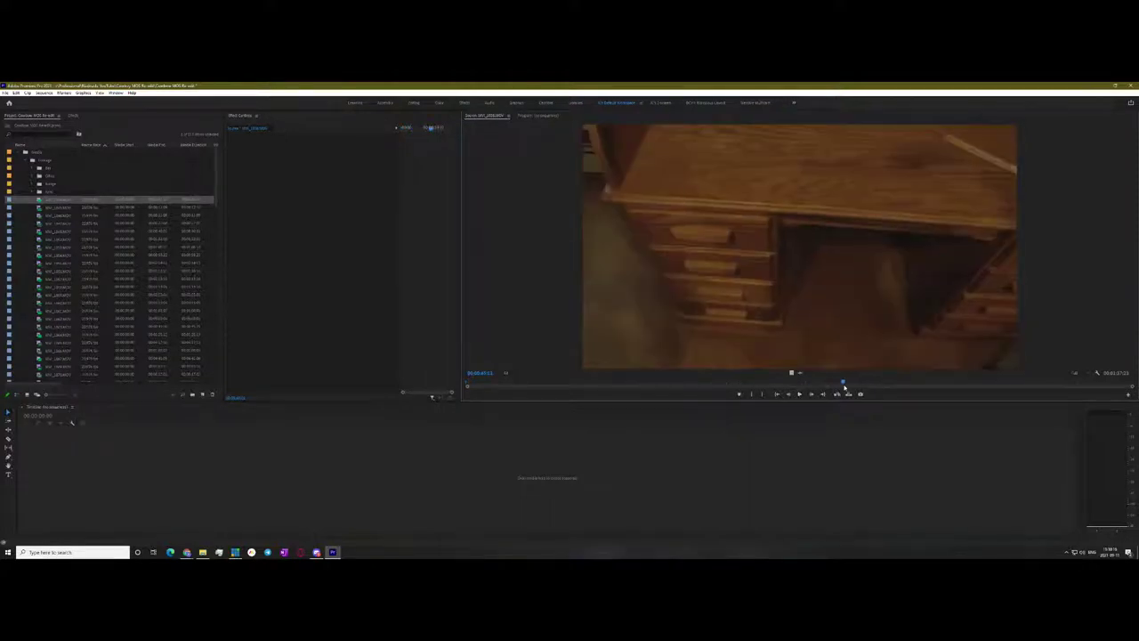
left_click(38, 205)
double_click(39, 201)
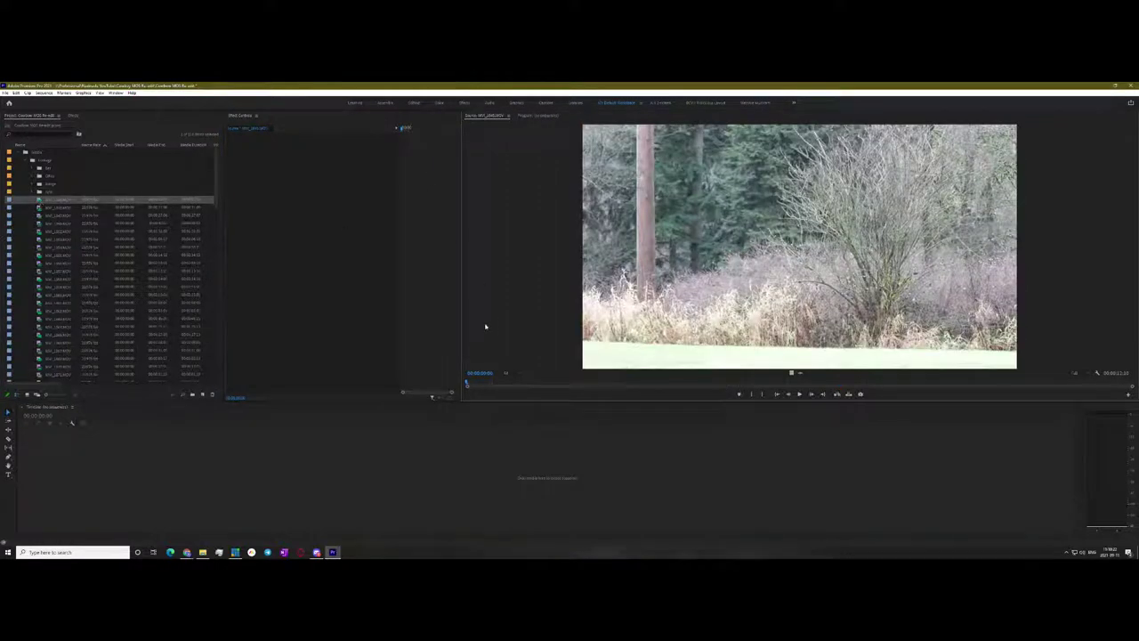
left_click(853, 380)
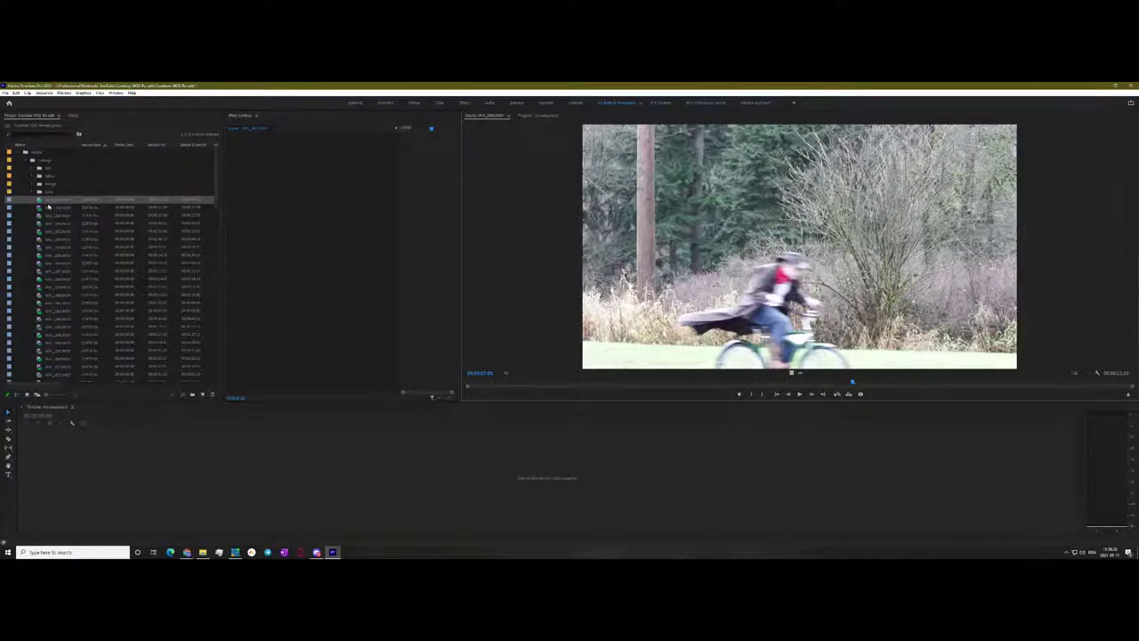
left_click(41, 161)
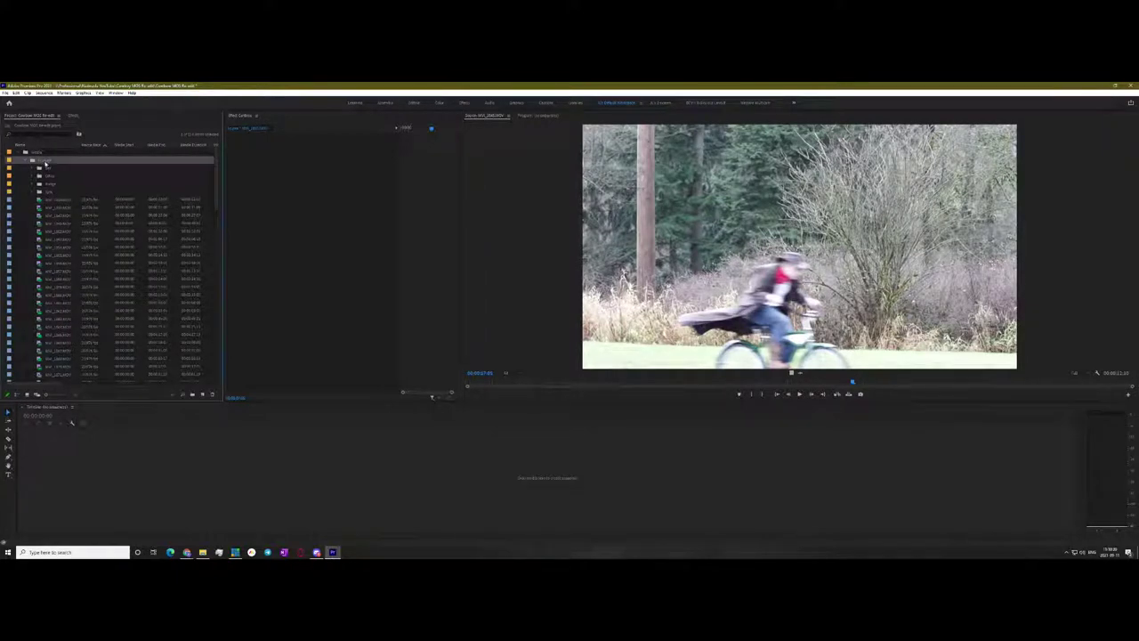
- Create a new bin inside Footage and move the cyclist clip into it
key("ctrl+/")
key("Return")
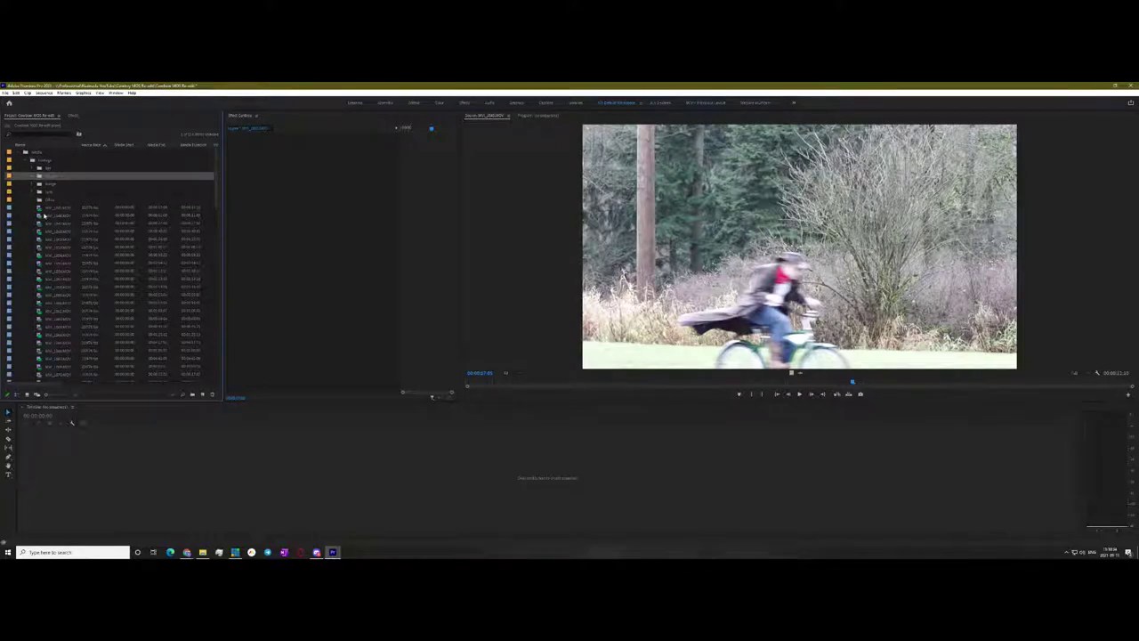
left_click(42, 208)
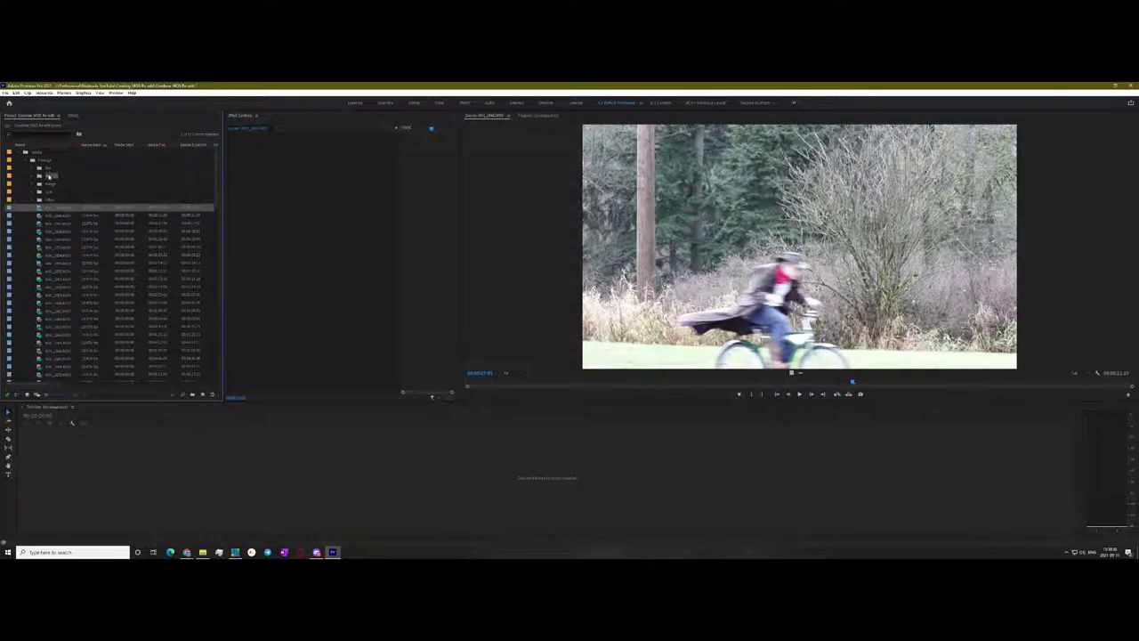
left_click_drag(48, 176, 52, 177)
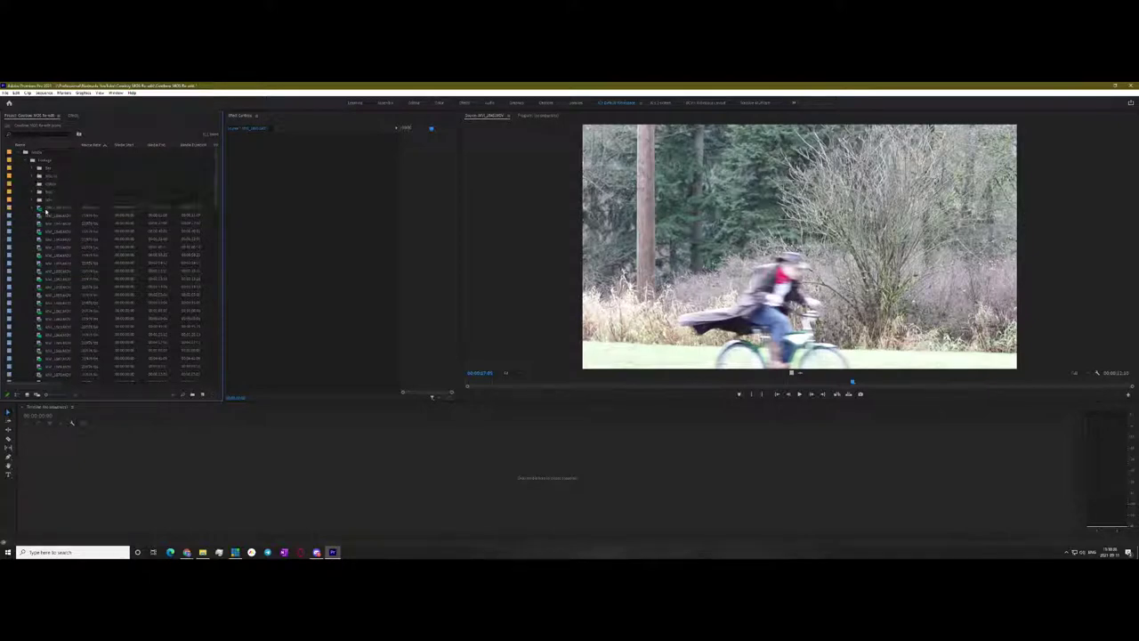
- Preview the next unsorted clips: another cyclist clip, the empty road clip, and the cowboy-hat clip
double_click(45, 210)
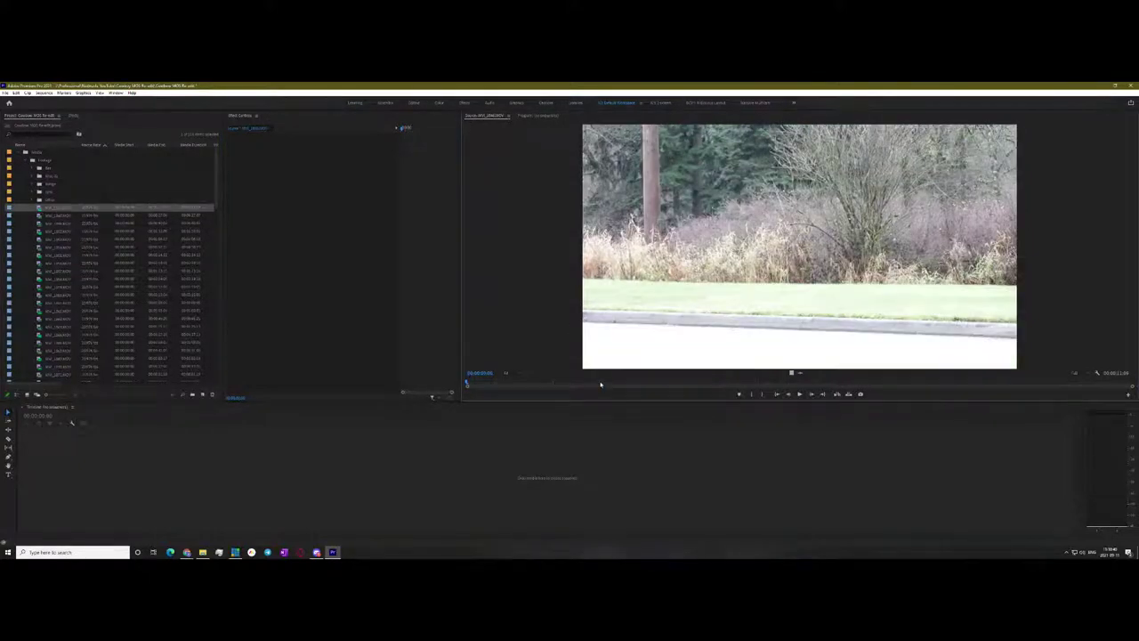
left_click(54, 208)
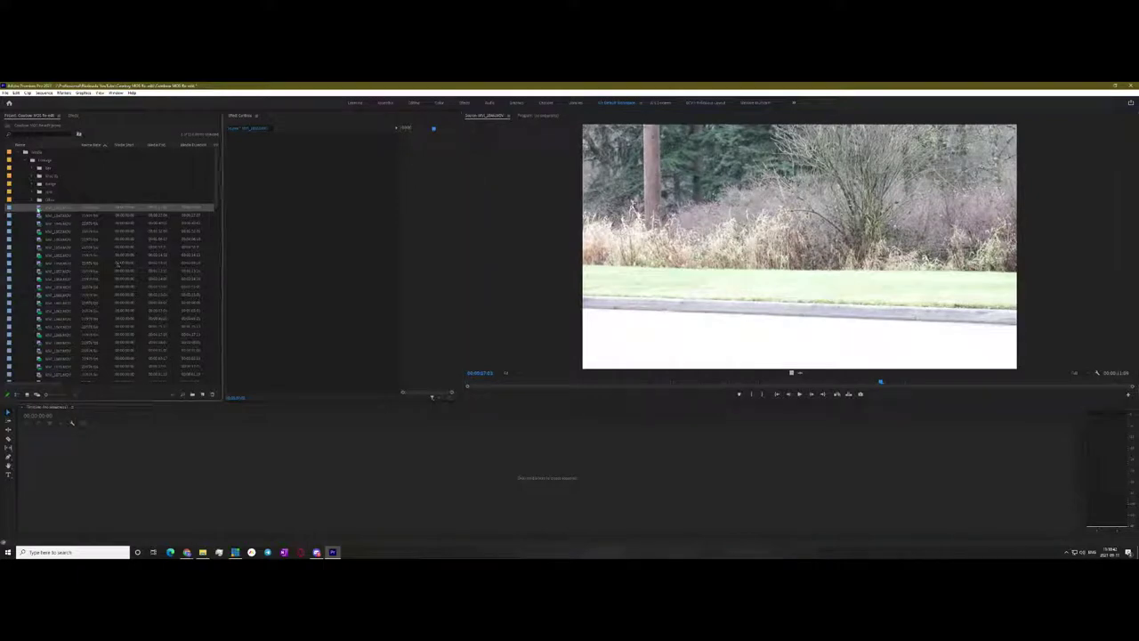
double_click(95, 208)
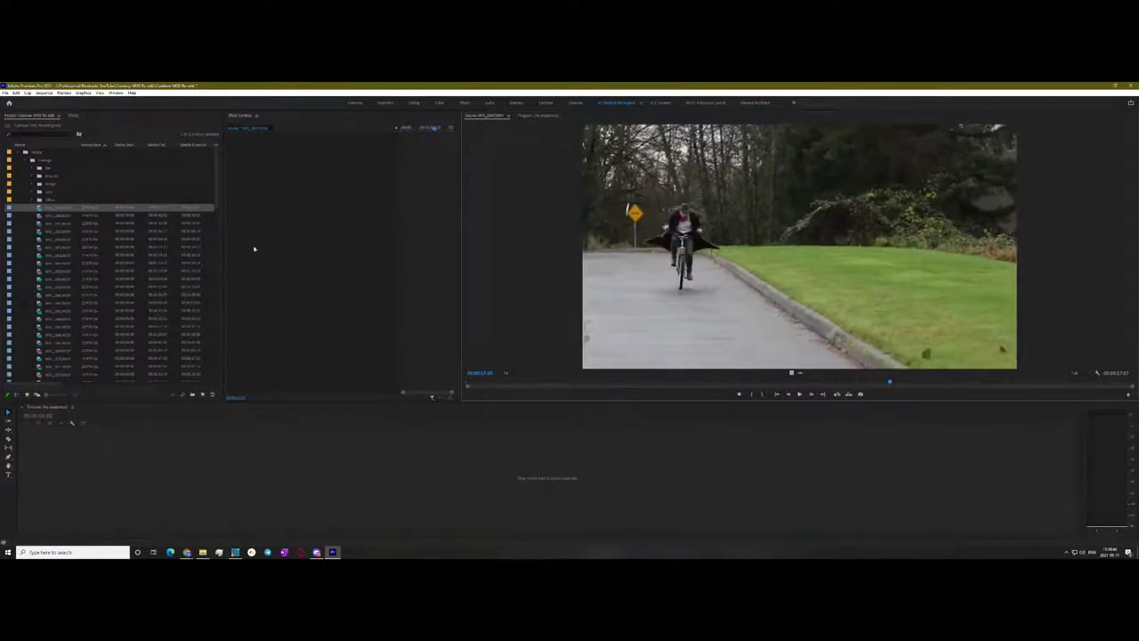
left_click(40, 208)
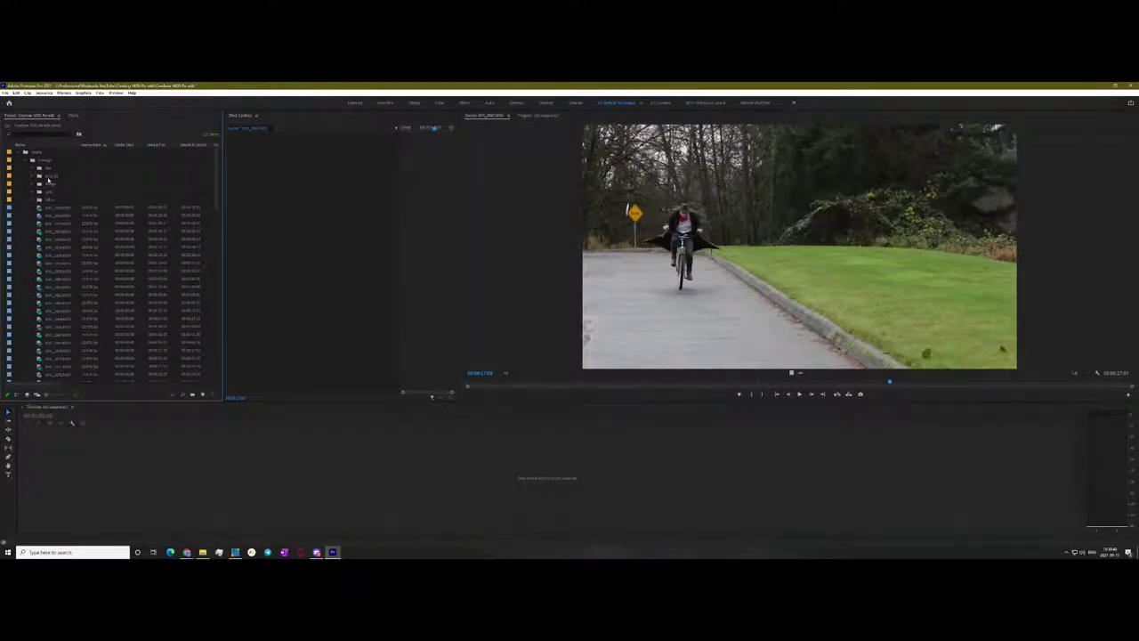
double_click(40, 207)
left_click_drag(543, 382, 873, 380)
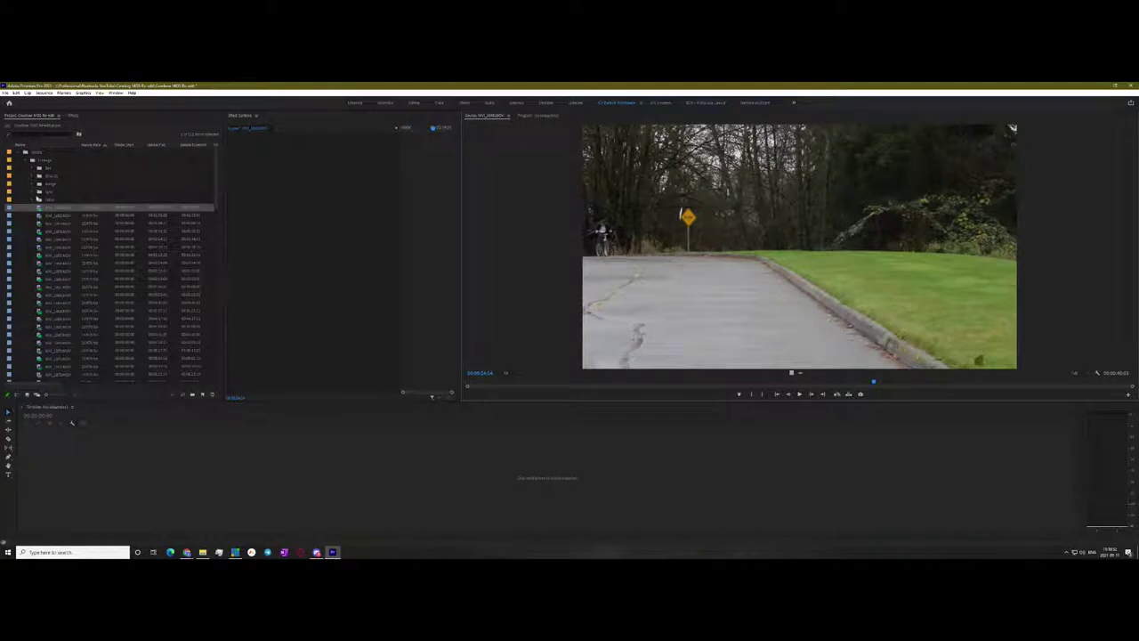
left_click(41, 207)
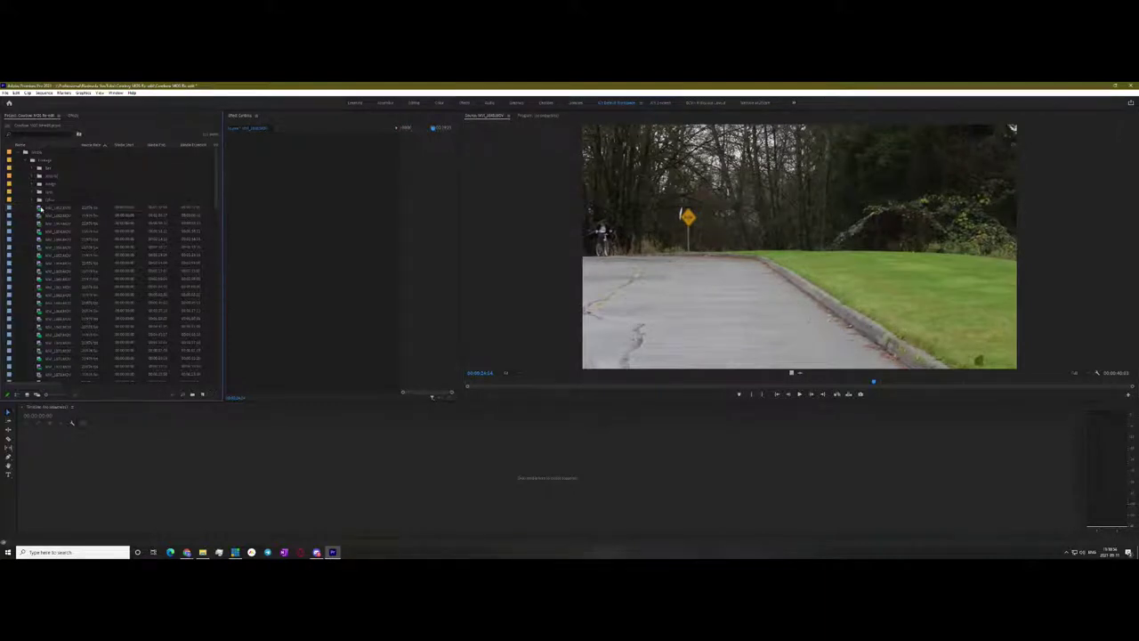
double_click(40, 207)
key("space")
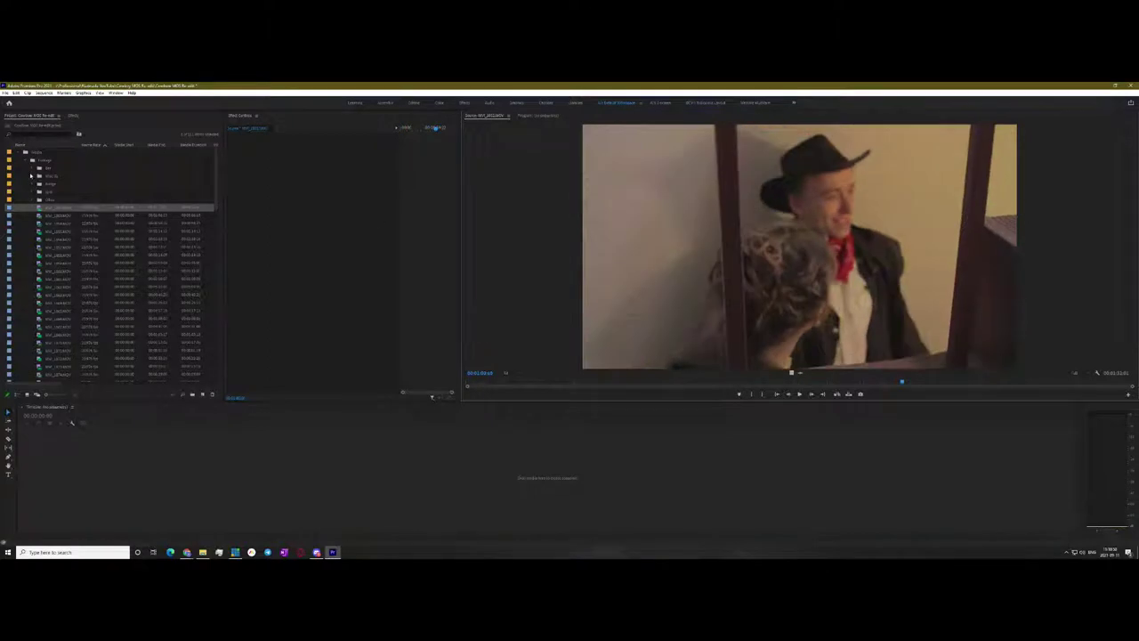
- Create a bin named 'Best' inside Footage and open a bin in its own tab
left_click(43, 159)
key("ctrl+b")
type("Best")
key("Return")
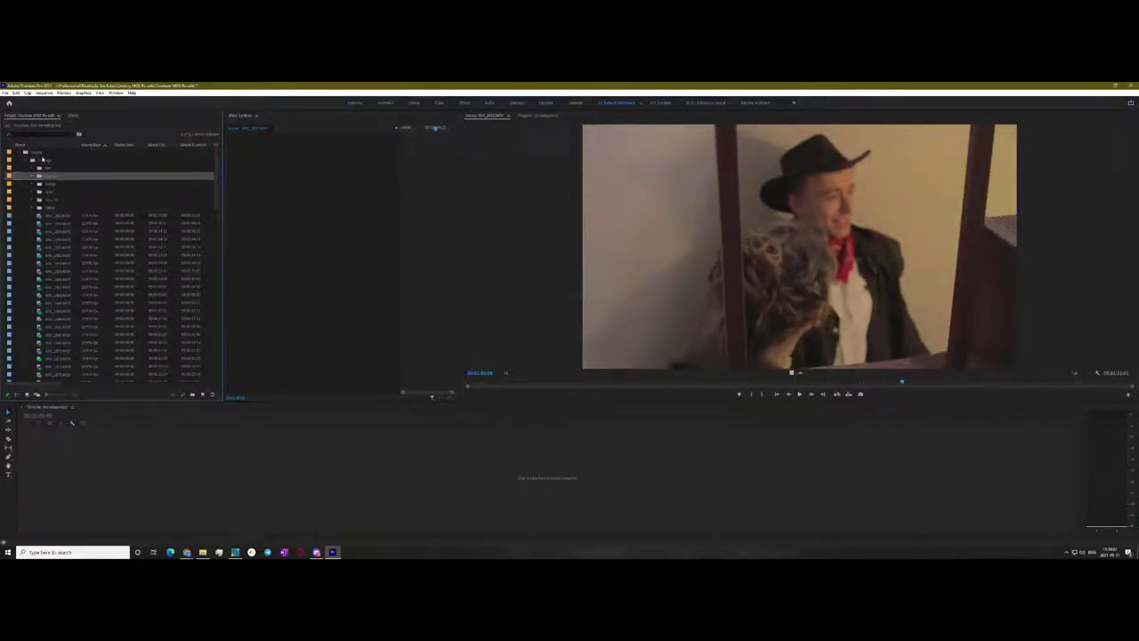
double_click(55, 201)
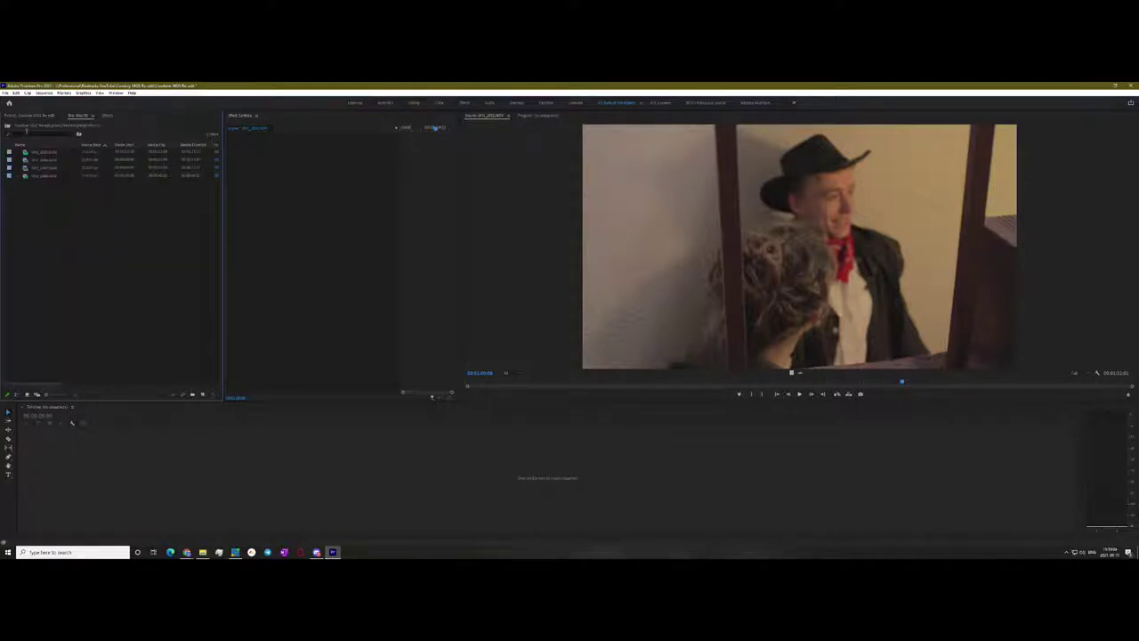
- Close the separate bin view, rename the bin, and file the next clip into a scene bin
left_click(89, 116)
left_click(102, 122)
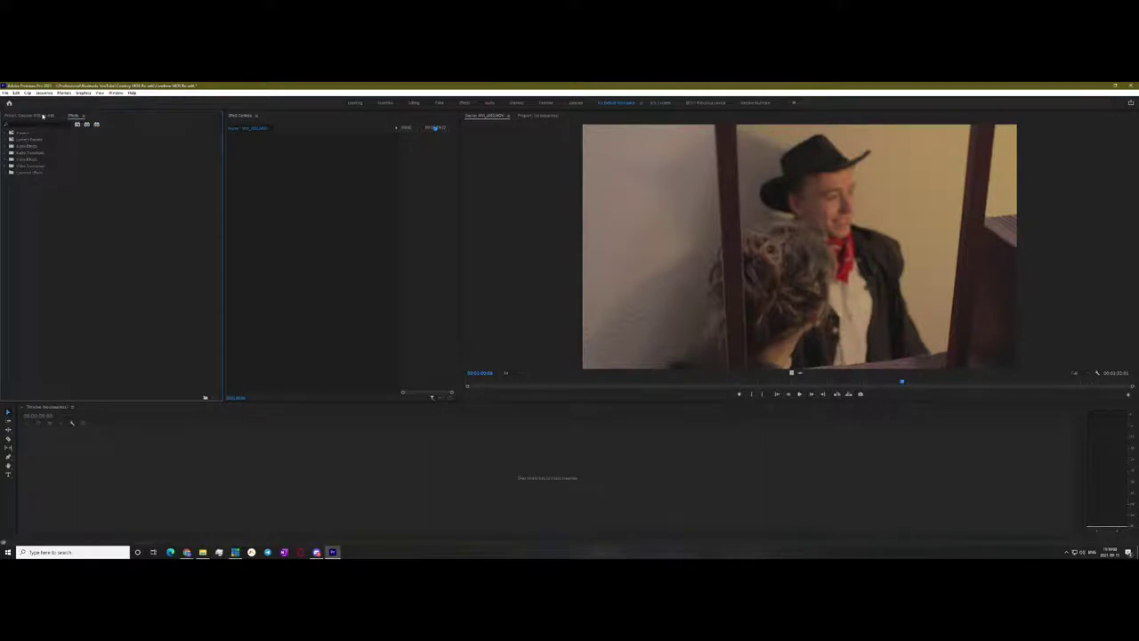
left_click(52, 201)
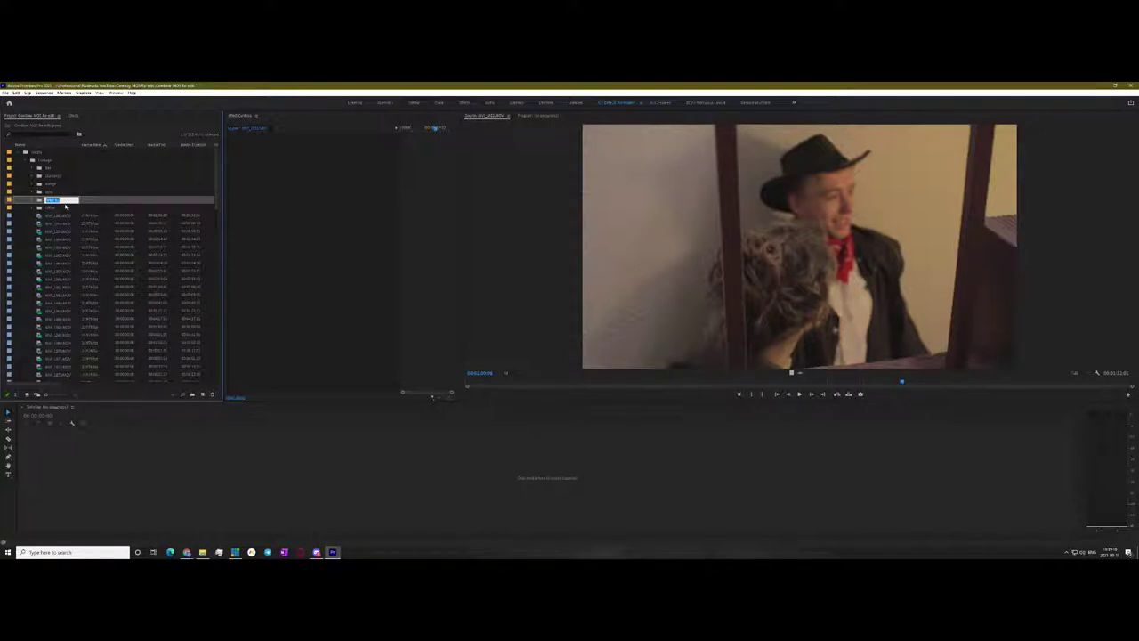
key("Return")
left_click(57, 217)
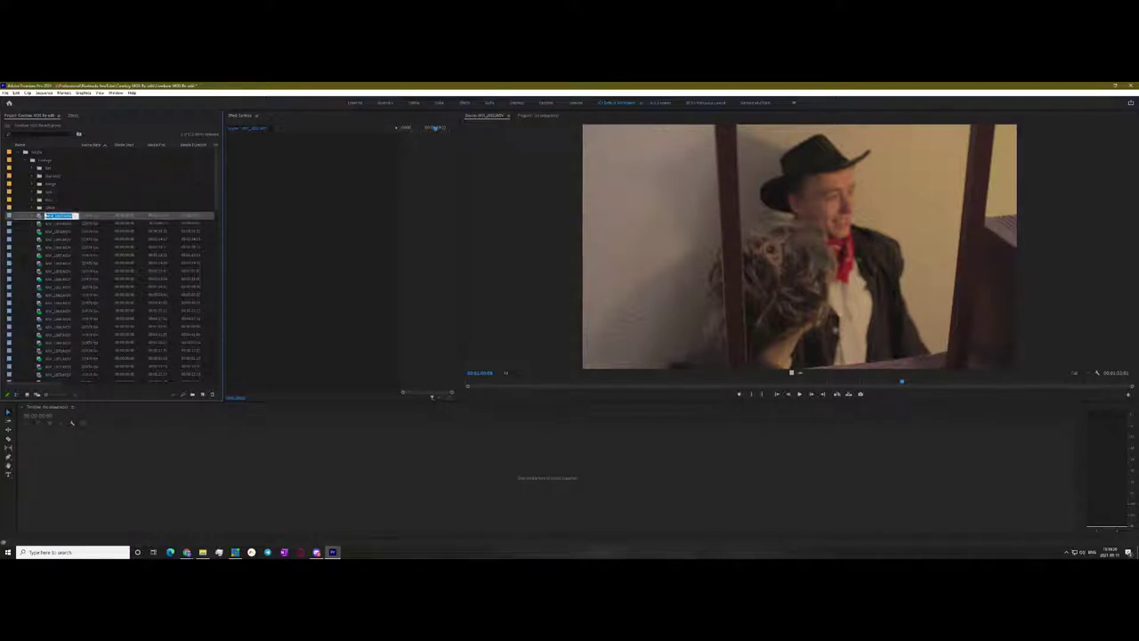
left_click_drag(40, 218, 52, 176)
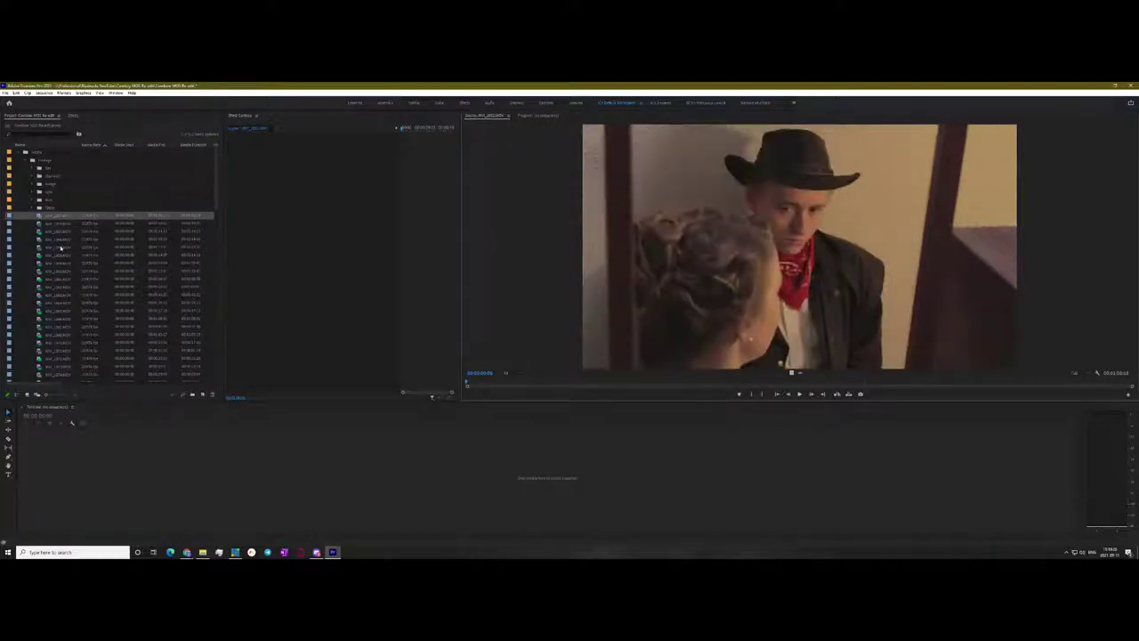
left_click_drag(37, 218, 54, 178)
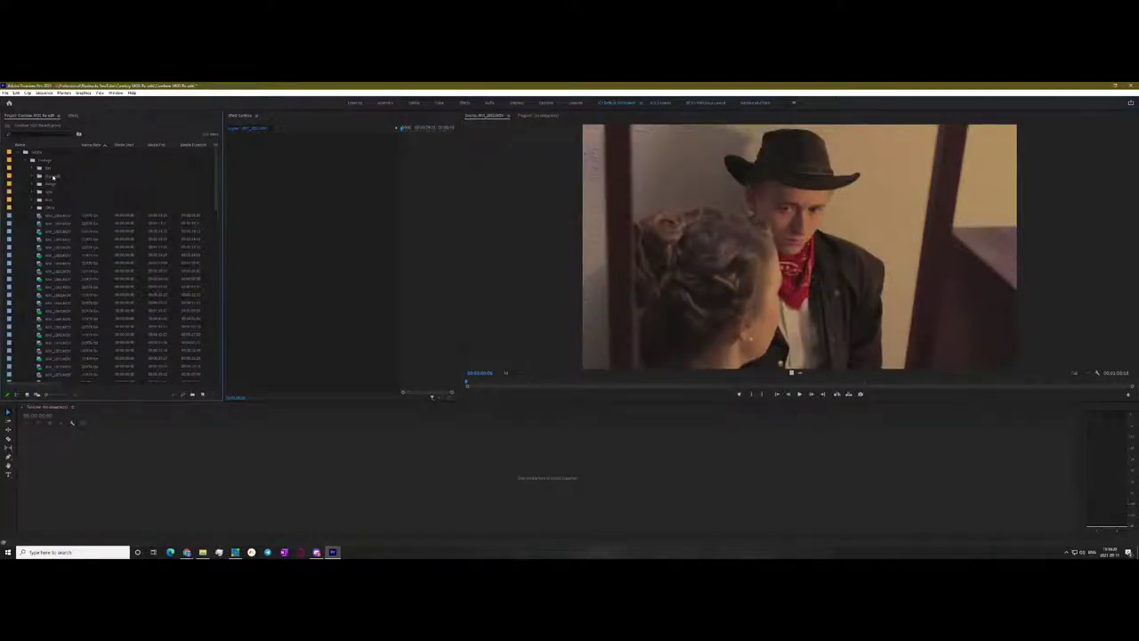
- Play the first unsorted clip and scrub ahead to the shot of the couple
left_click(38, 217)
left_click(38, 217)
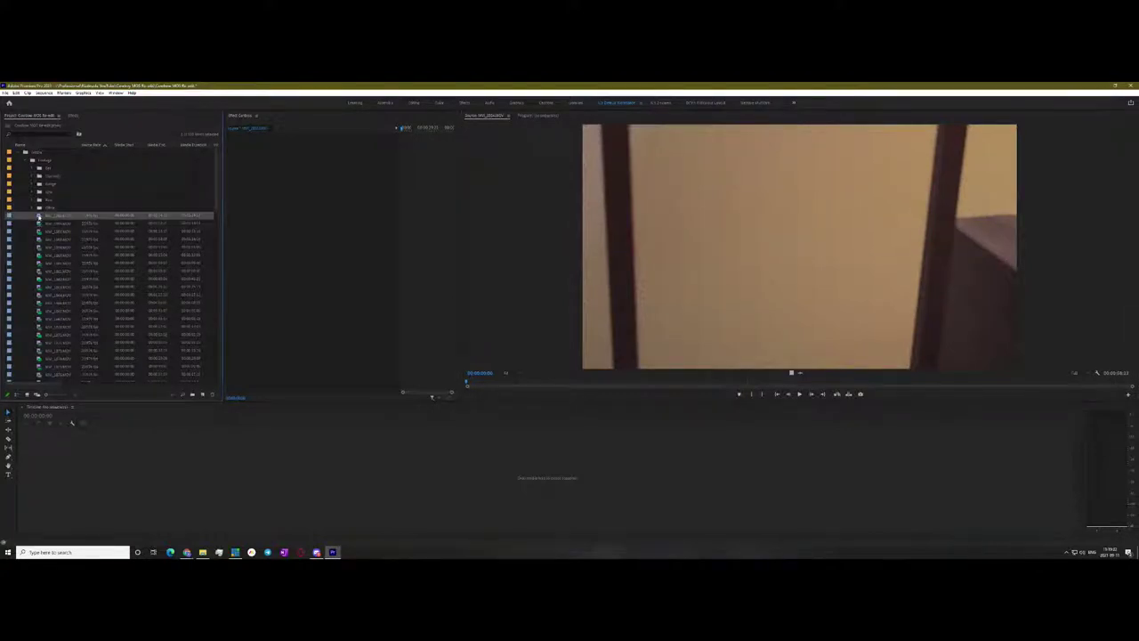
key("space")
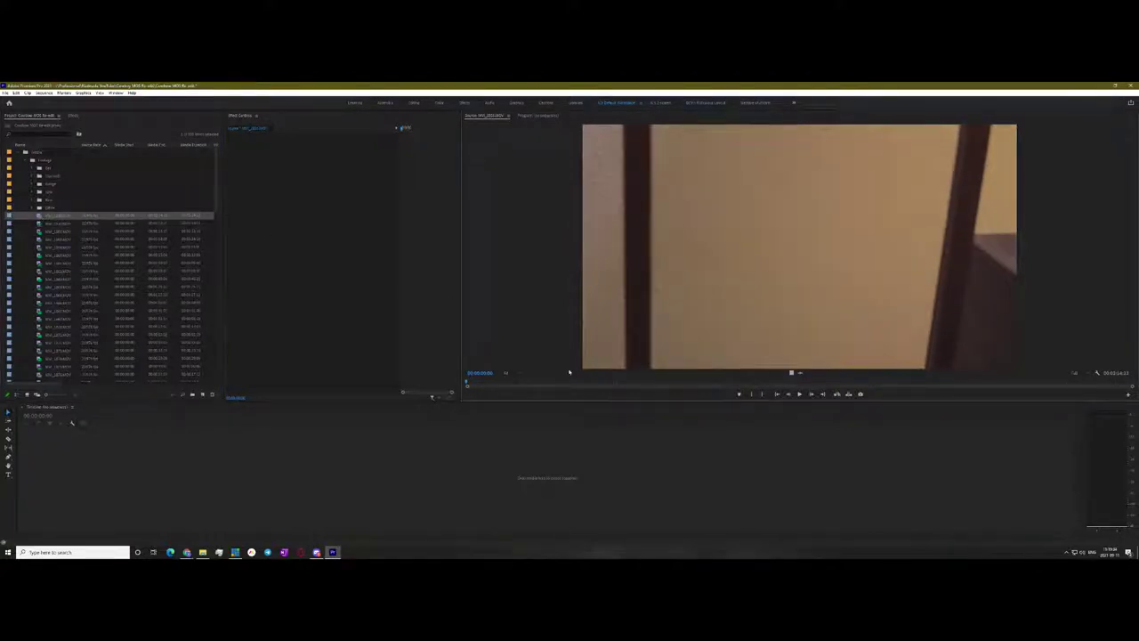
left_click(45, 219)
left_click(48, 215)
left_click(626, 382)
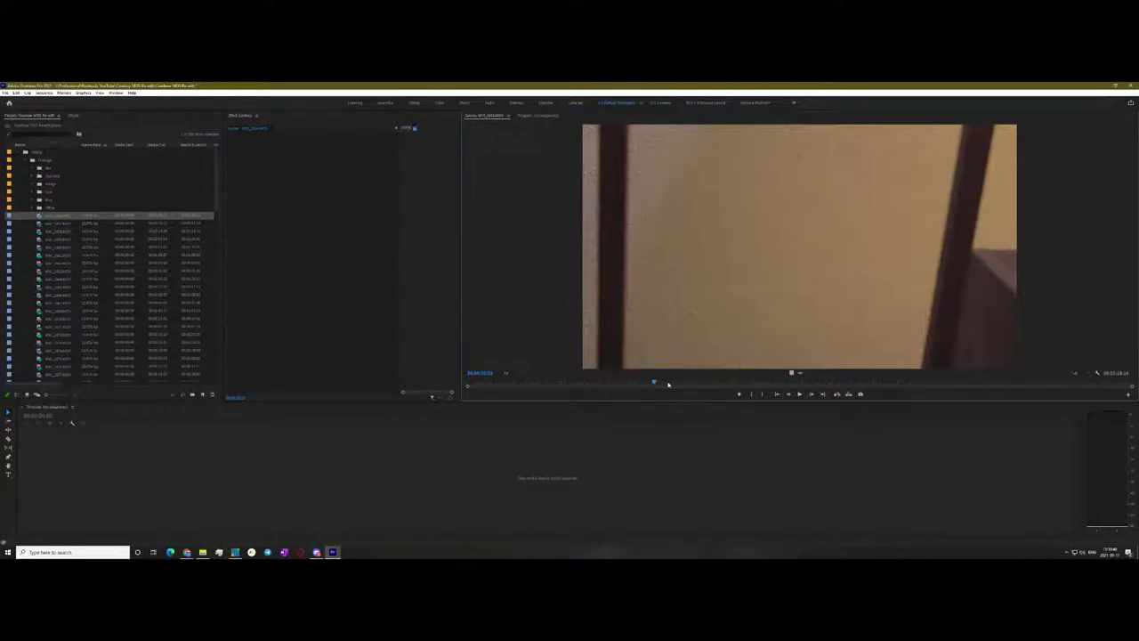
left_click_drag(635, 382, 703, 384)
- Play the next unsorted clip, then scrub the following one to the close-up of the man
left_click(34, 215)
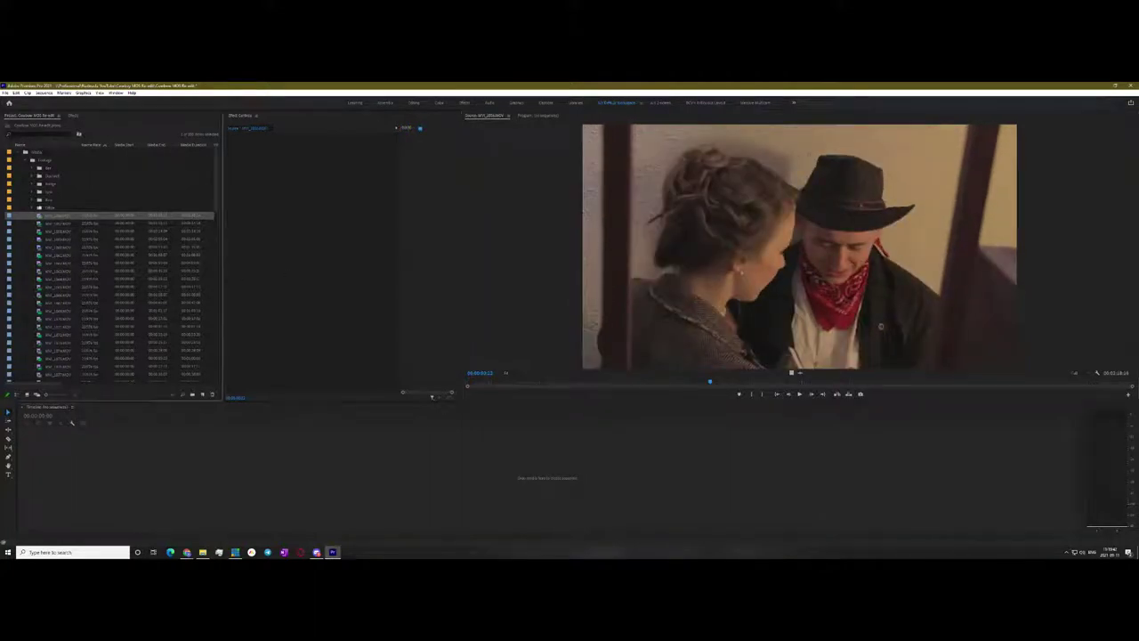
double_click(40, 216)
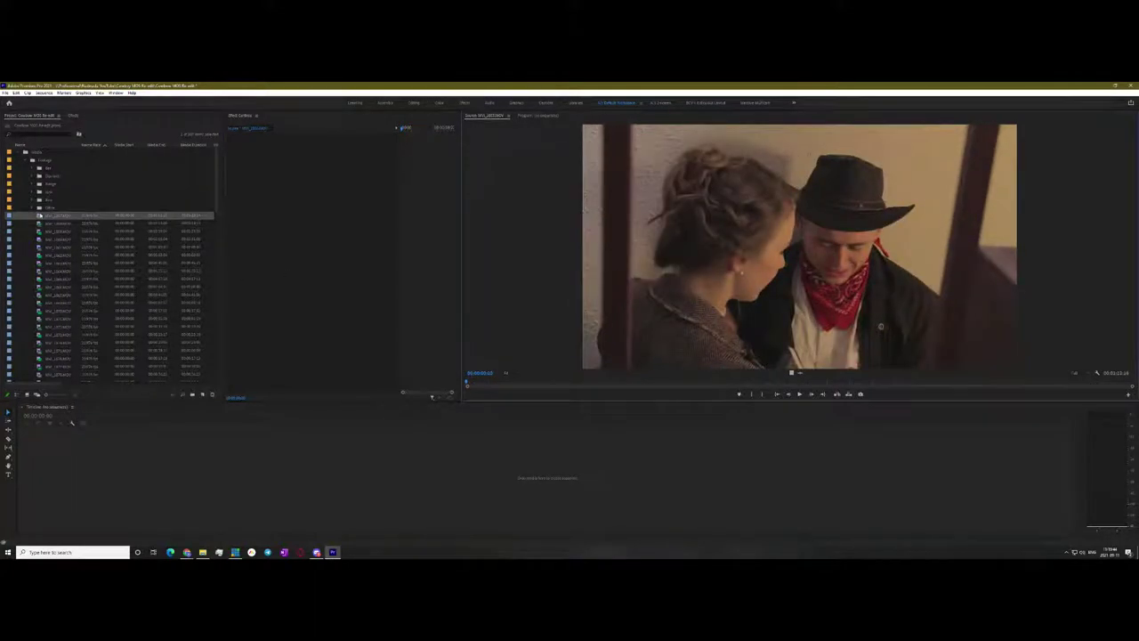
key("space")
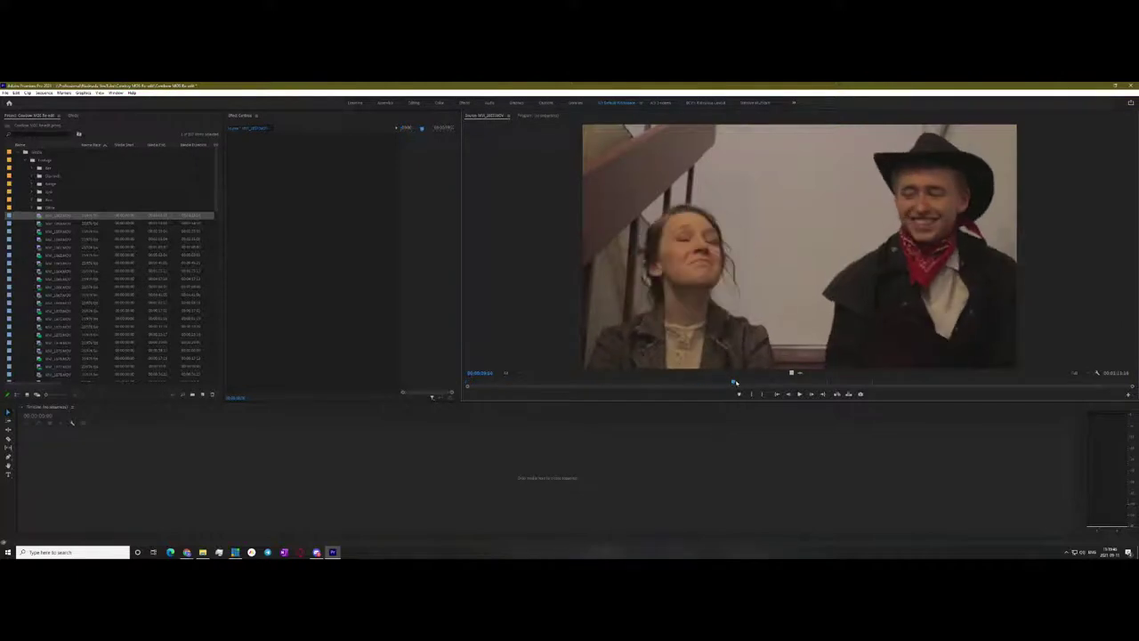
double_click(40, 216)
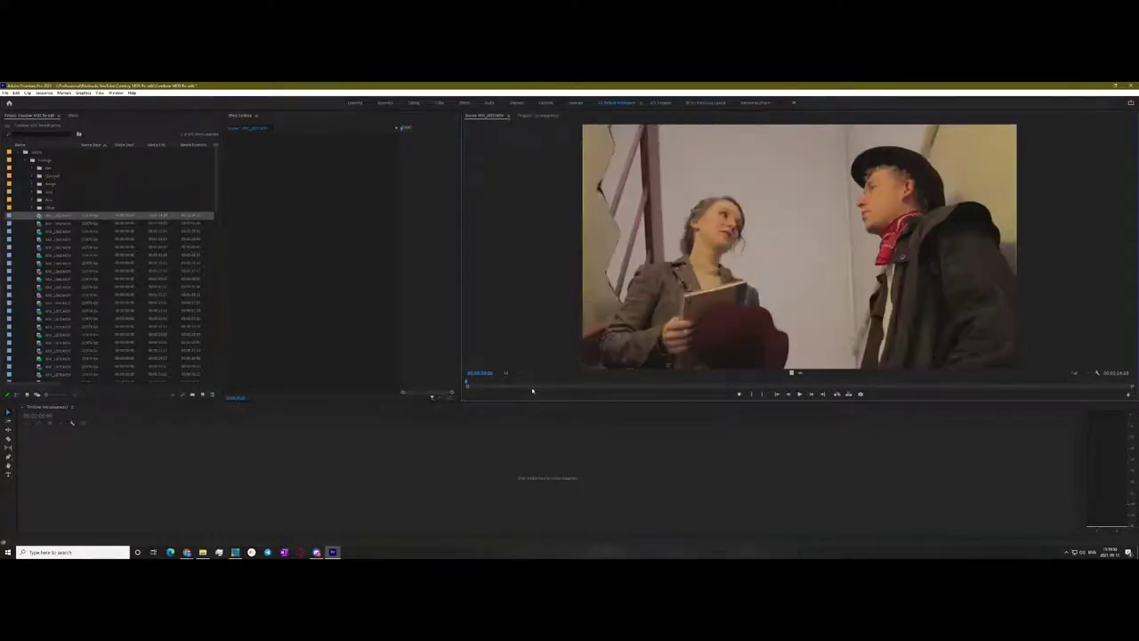
left_click_drag(501, 386, 649, 383)
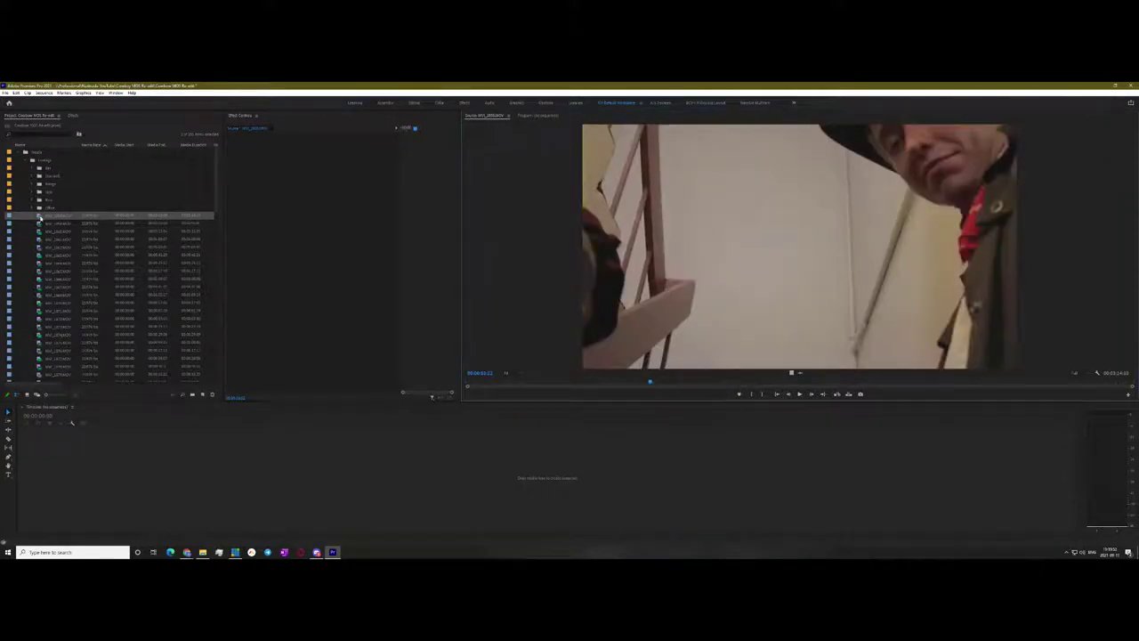
- Preview the close-up of the woman and the cowboy close-up clips
left_click(56, 178)
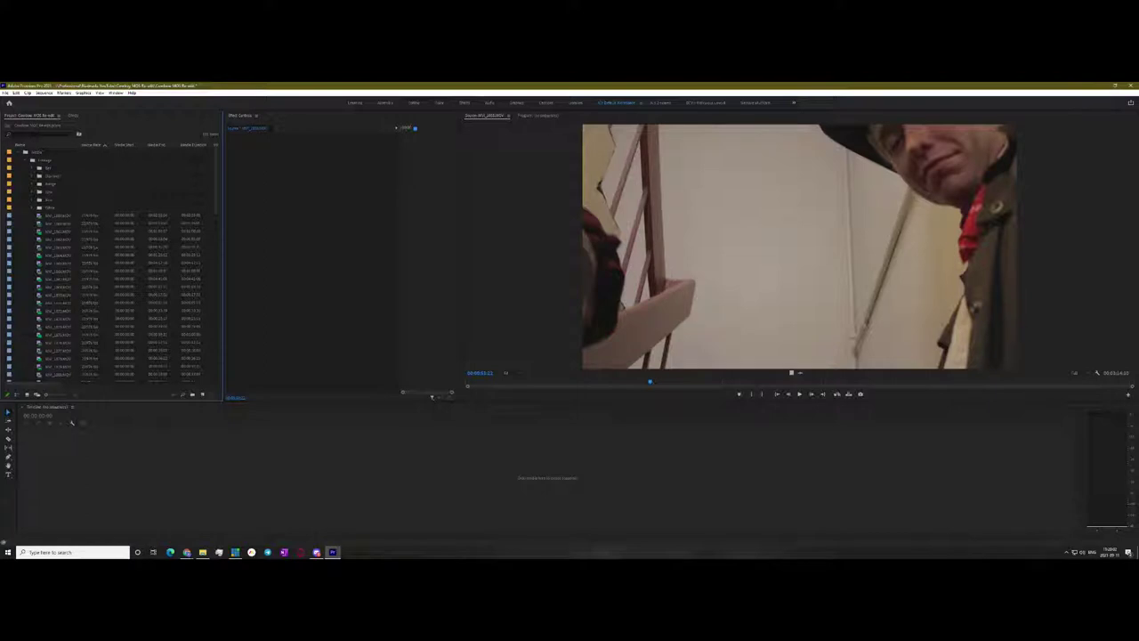
key("alt+Tab")
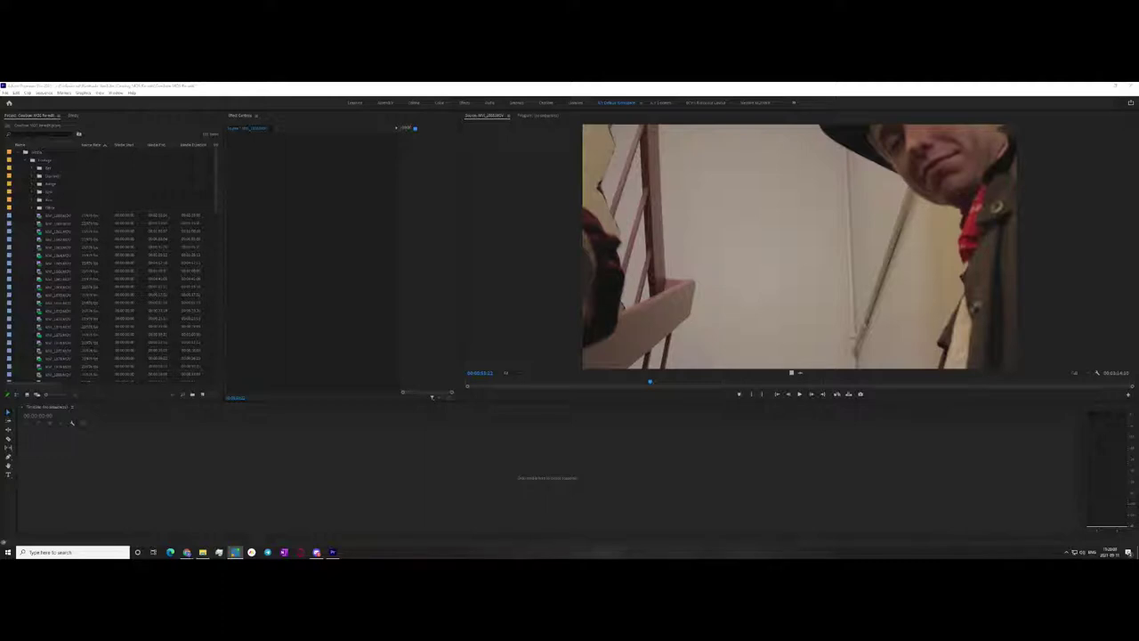
left_click(64, 217)
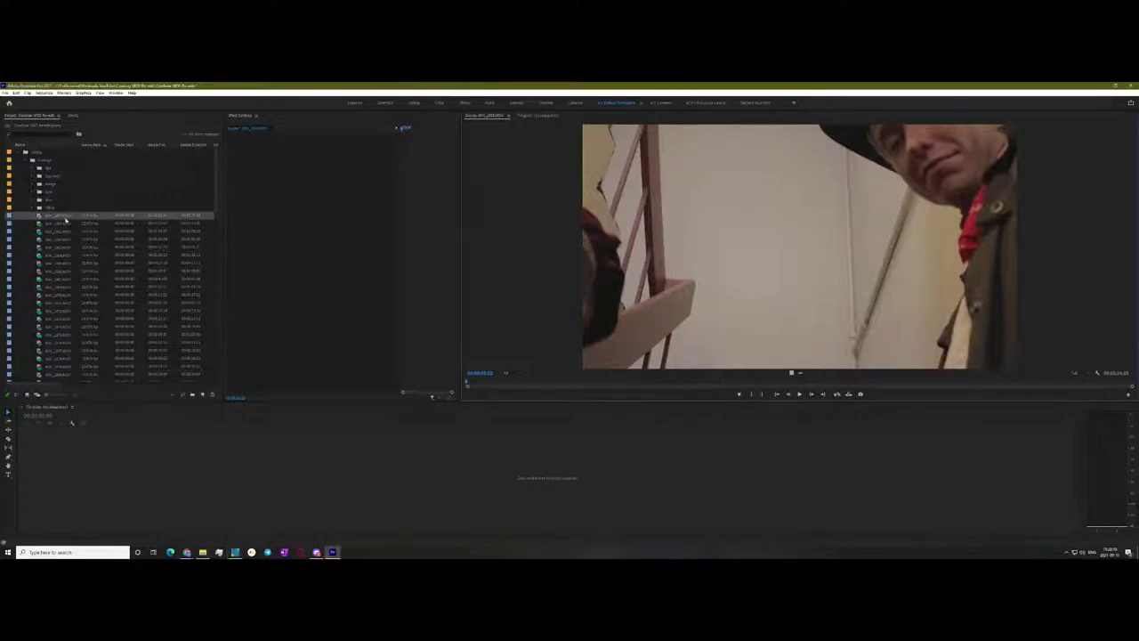
left_click(40, 213)
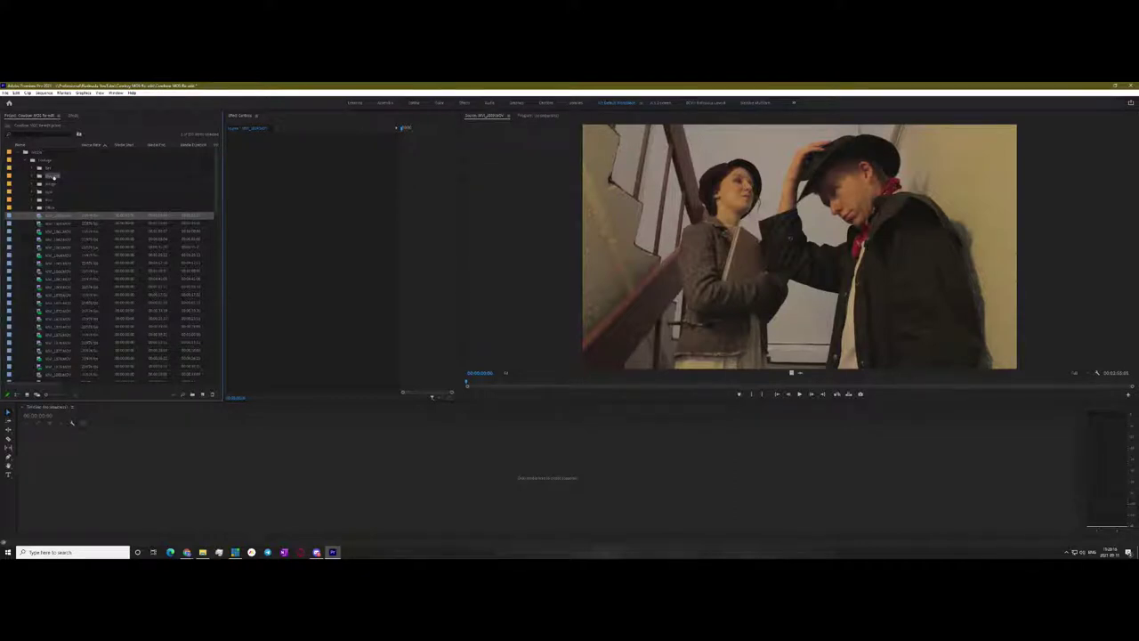
double_click(58, 216)
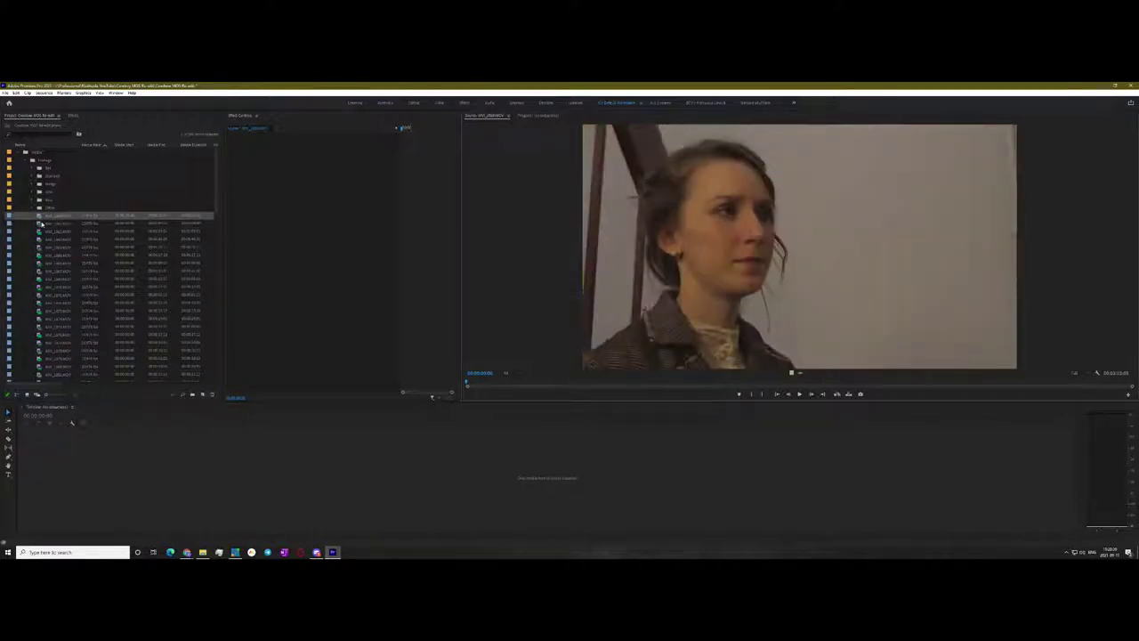
left_click(53, 181)
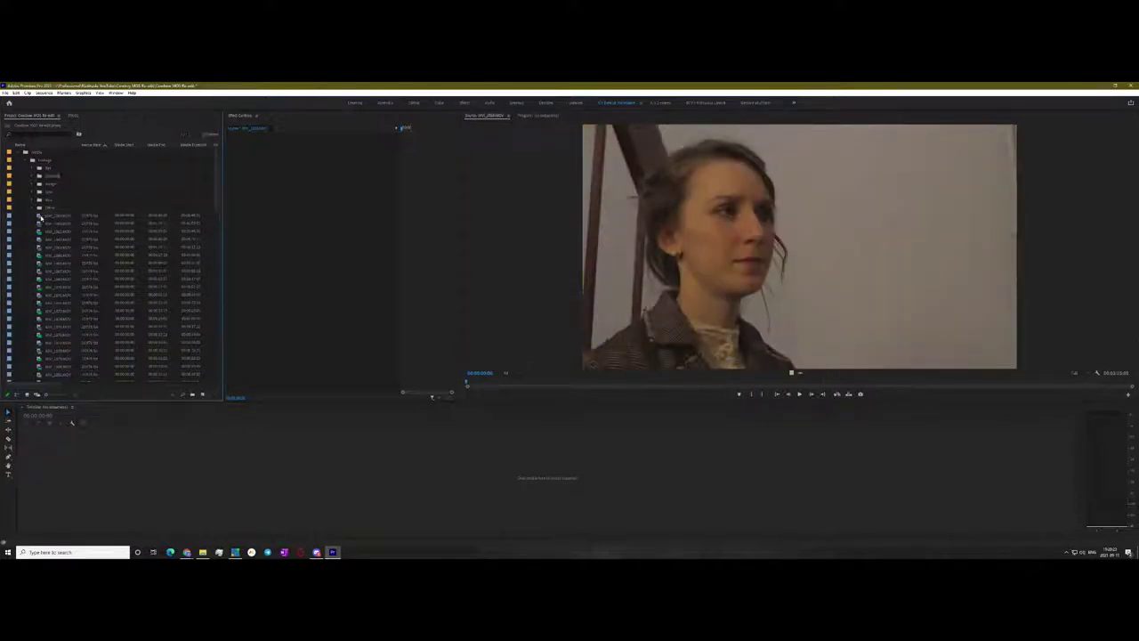
left_click(40, 216)
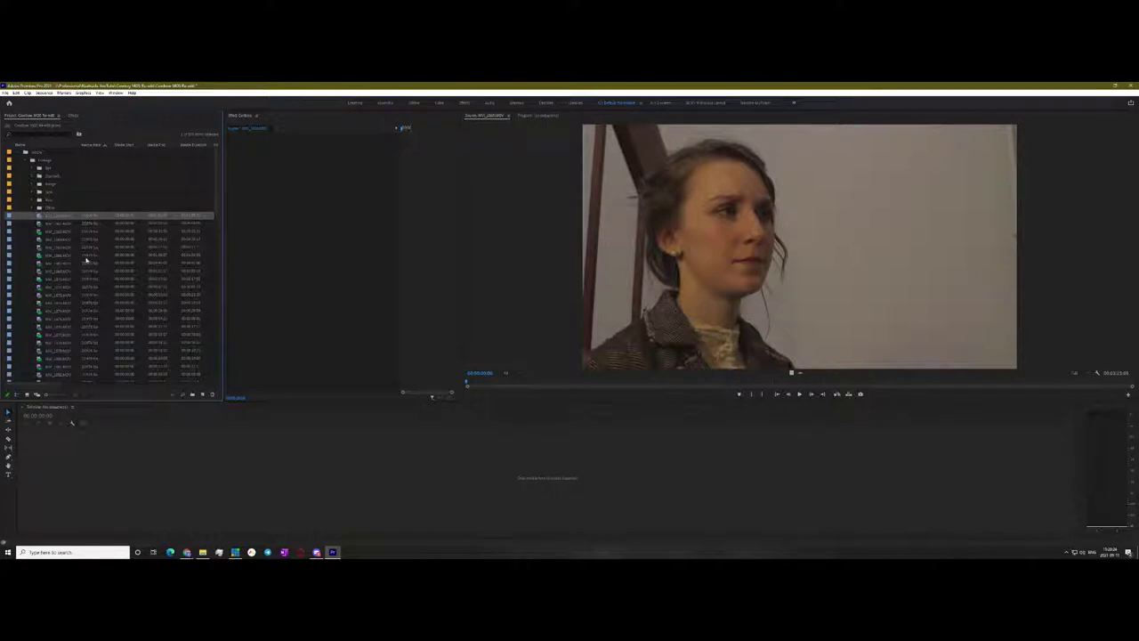
double_click(47, 220)
- Preview the hands, book close-up and railway-track clips, then add a new bin inside Footage
left_click(40, 217)
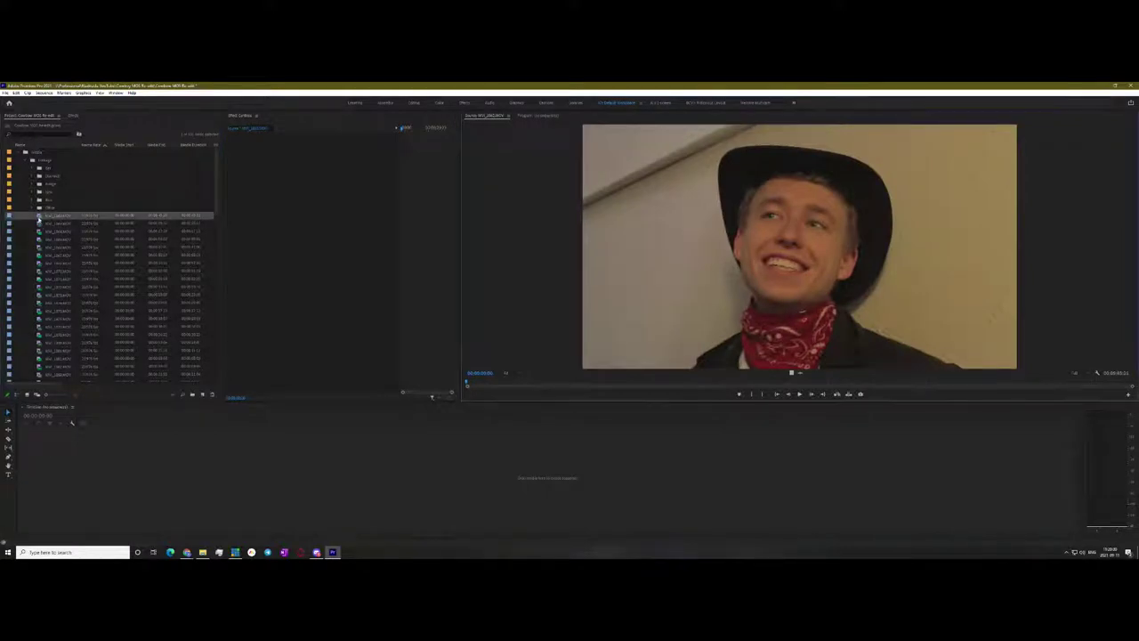
double_click(40, 216)
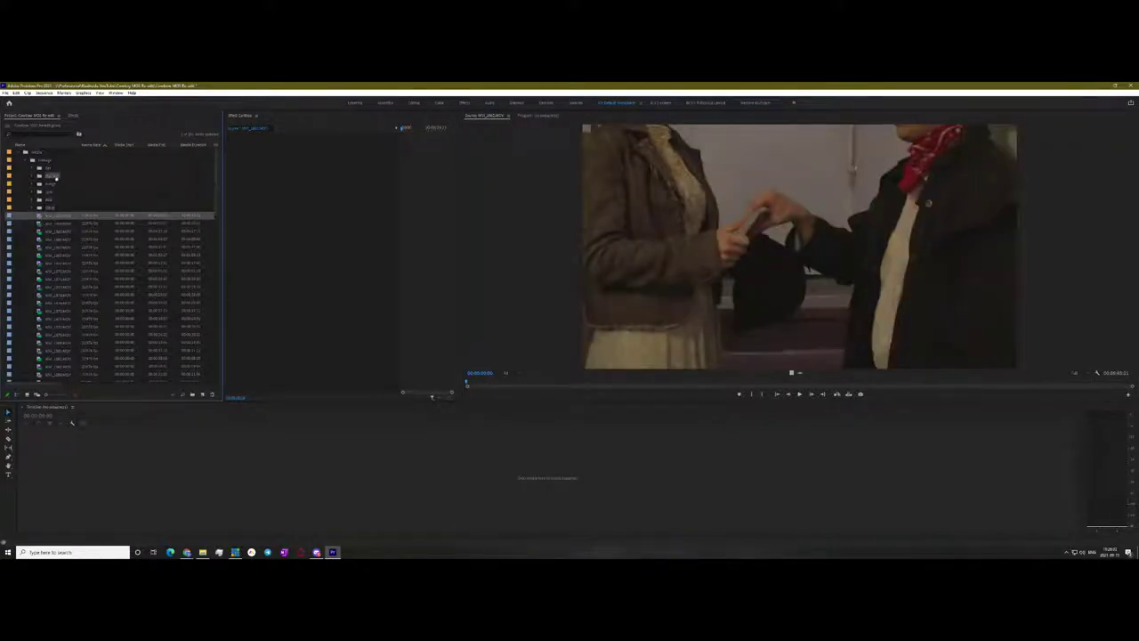
double_click(38, 216)
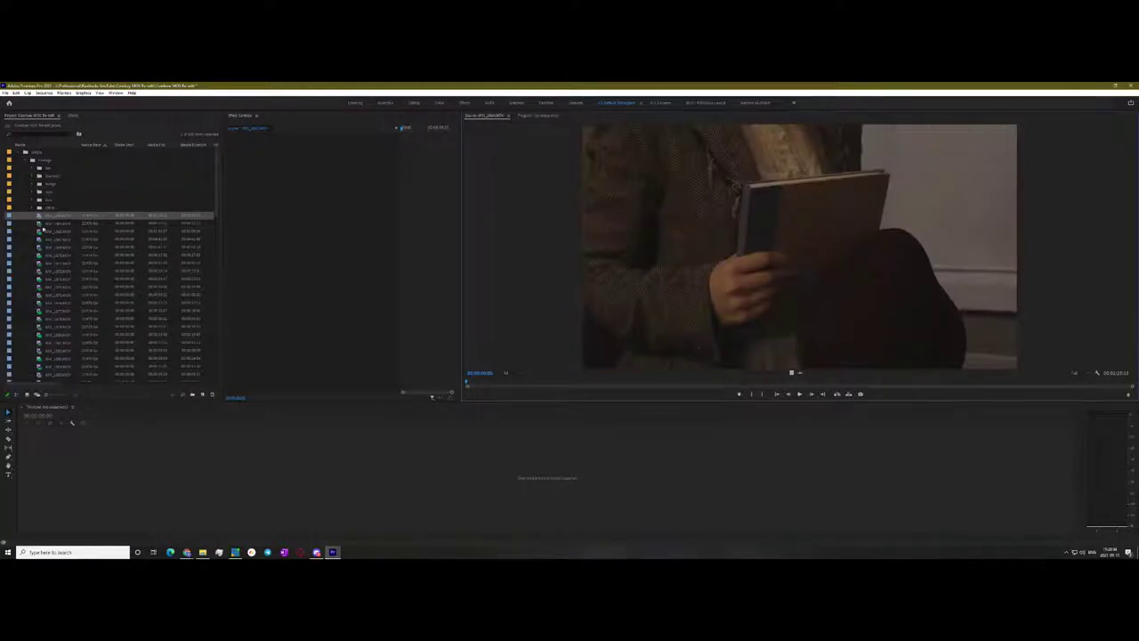
left_click(40, 216)
left_click(41, 217, "ctrl")
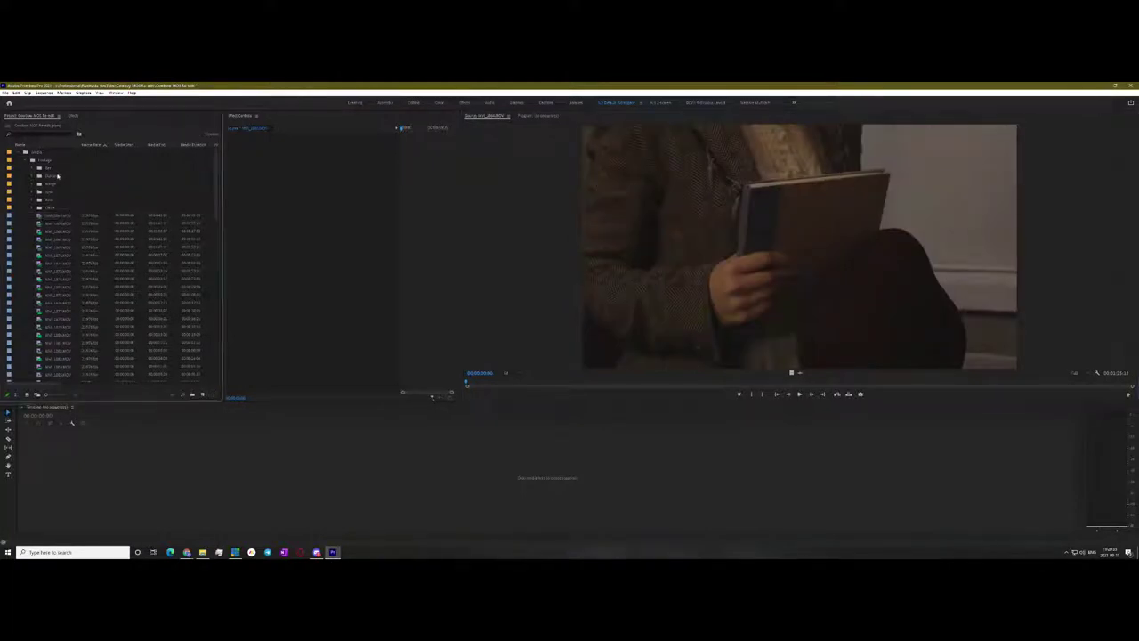
left_click(40, 217)
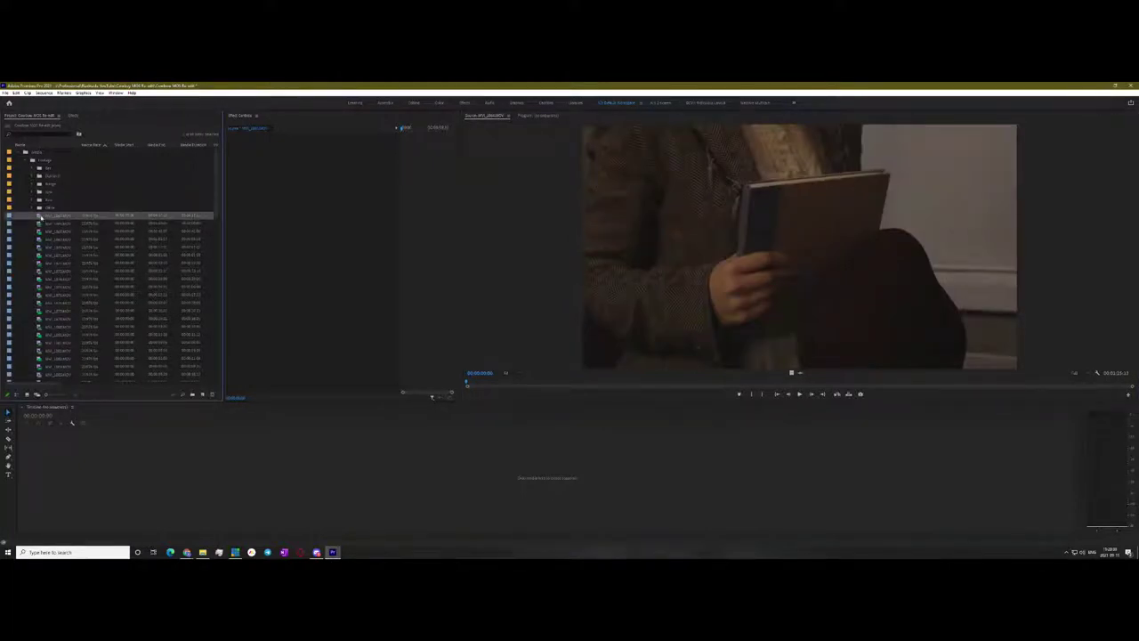
double_click(39, 216)
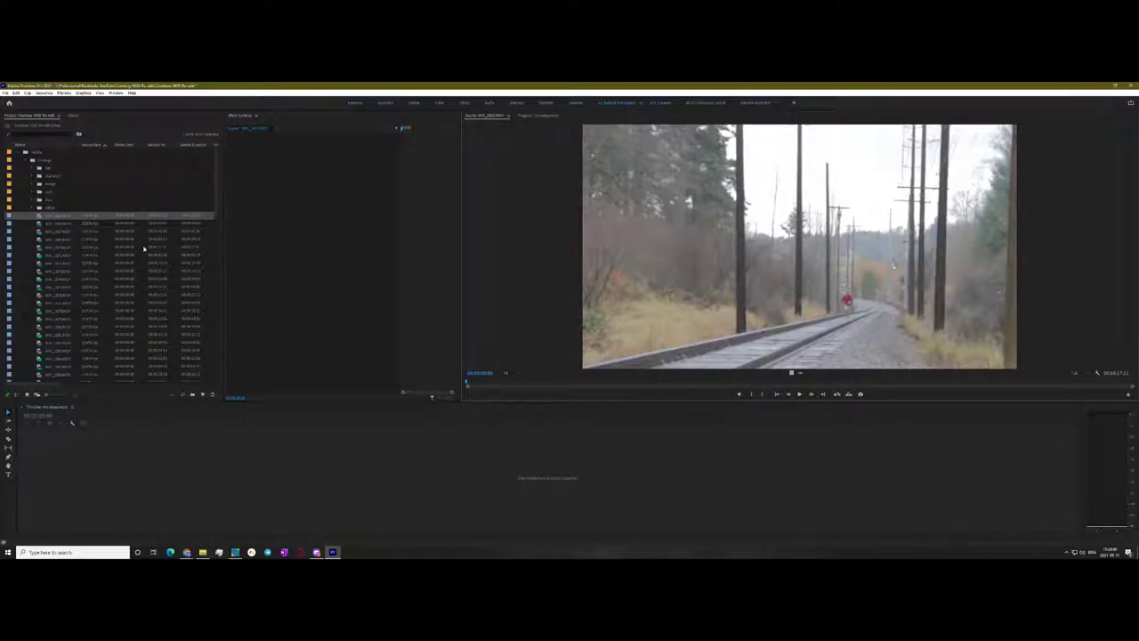
left_click(44, 161)
key("ctrl+/")
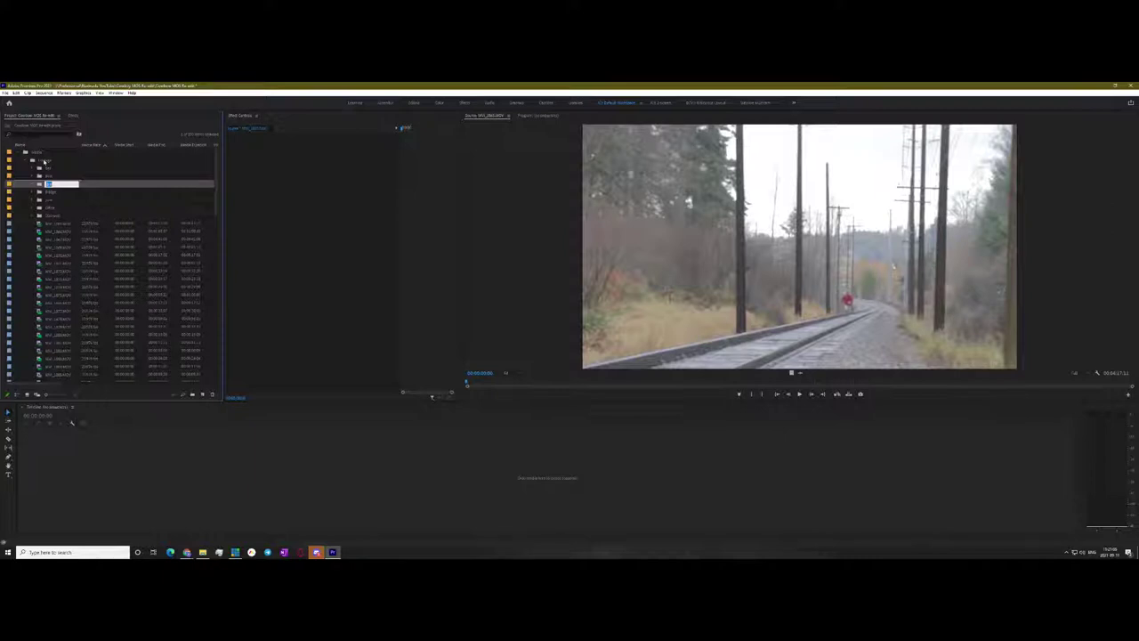
- Name the new bin 'Shots' and move the first loose clip into it
type("Shots")
key("Return")
left_click(58, 223)
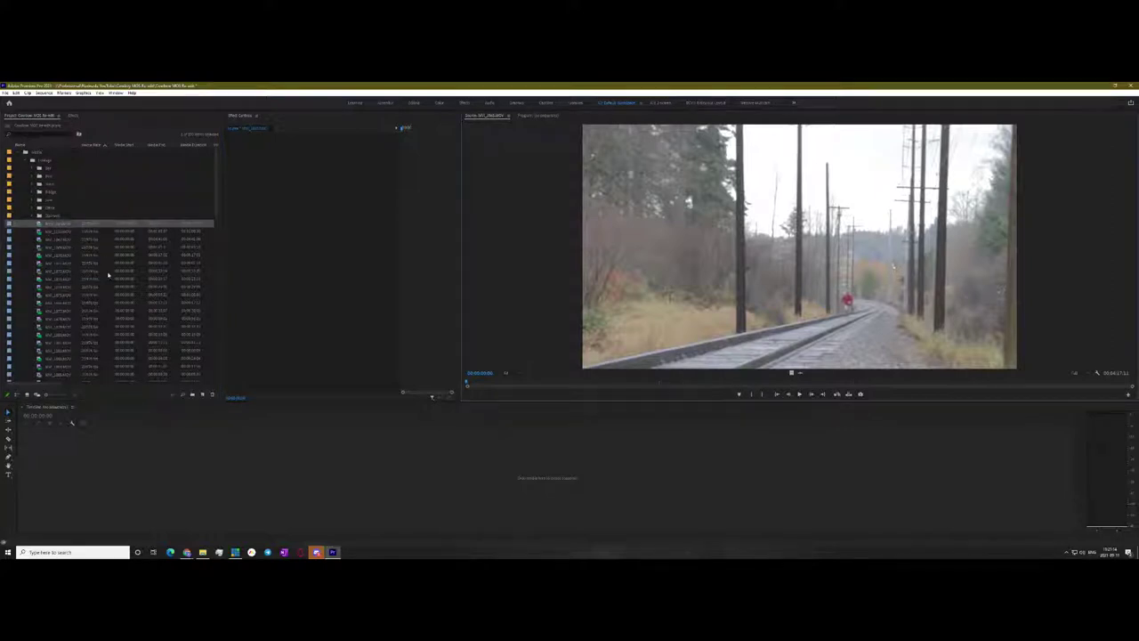
left_click_drag(57, 224, 46, 184)
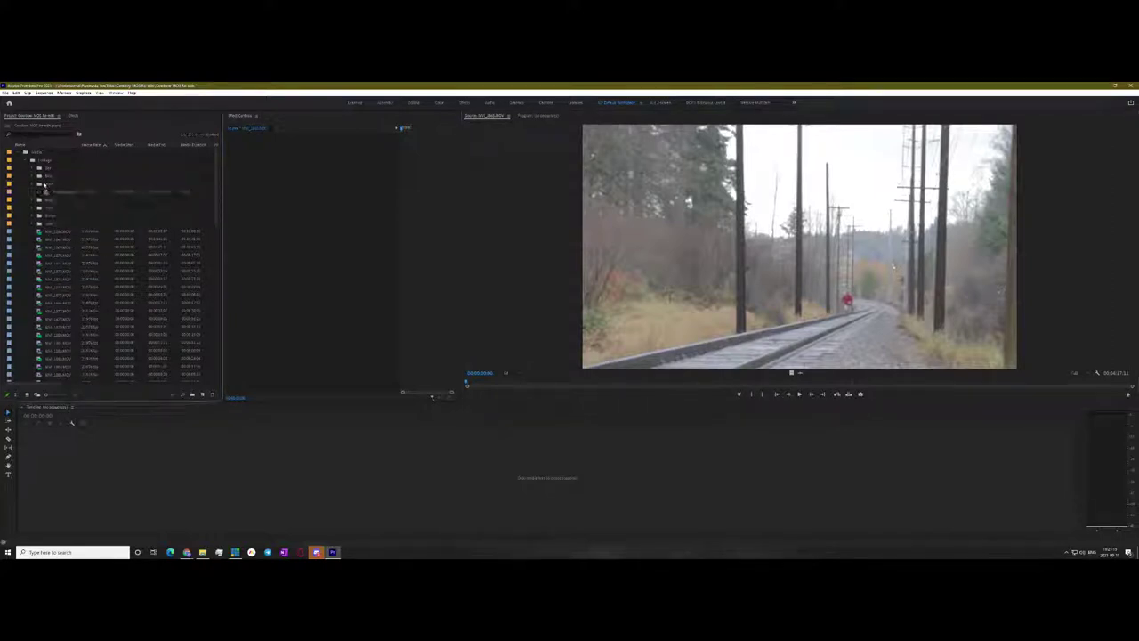
left_click(32, 183)
- Preview and file two more clips into the Shots bin, then collapse it
double_click(54, 233)
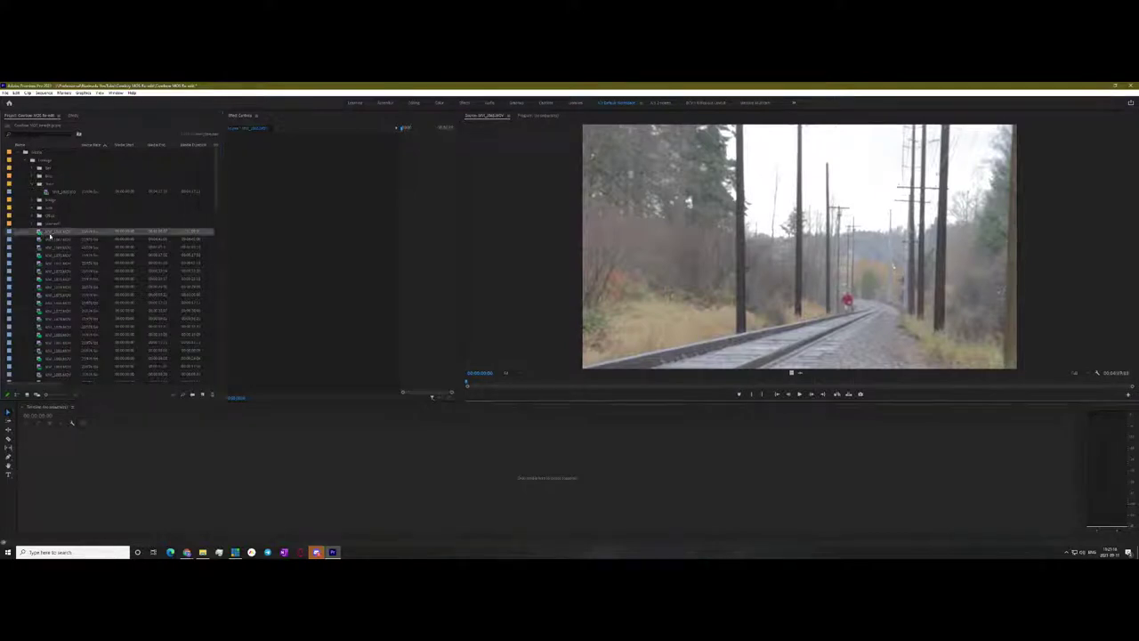
left_click_drag(39, 231, 50, 185)
double_click(48, 238)
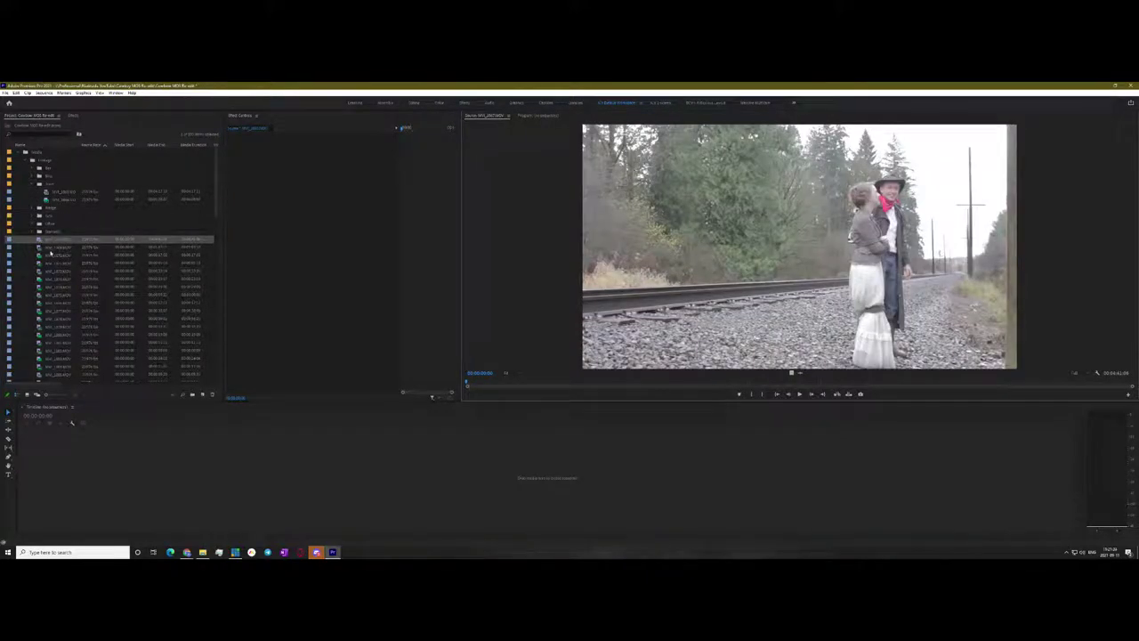
left_click_drag(45, 239, 75, 203)
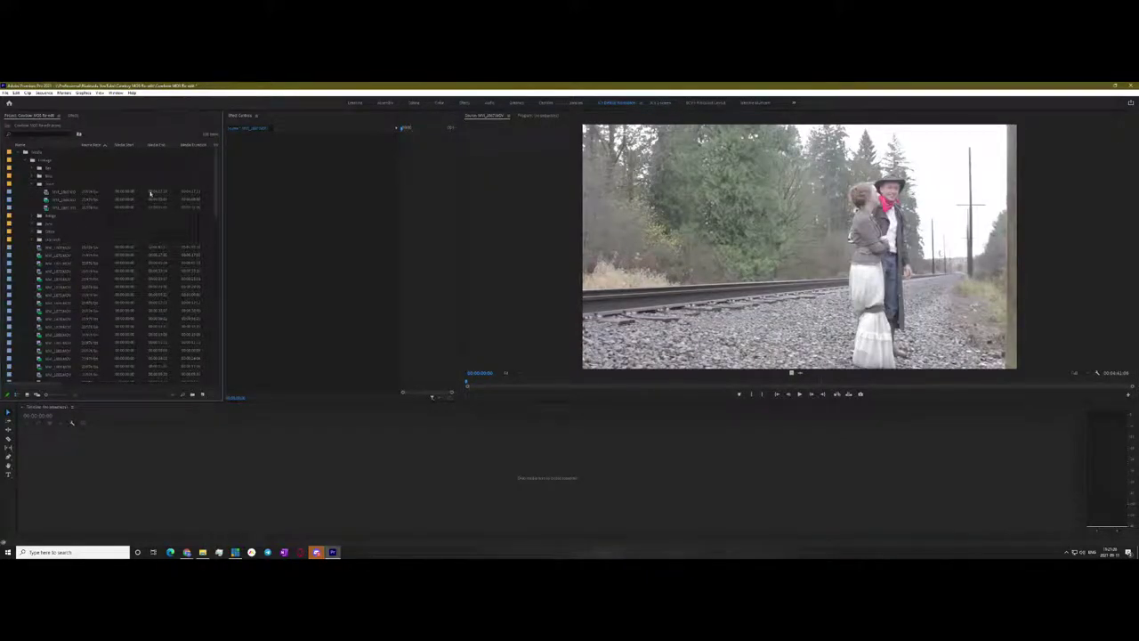
double_click(40, 248)
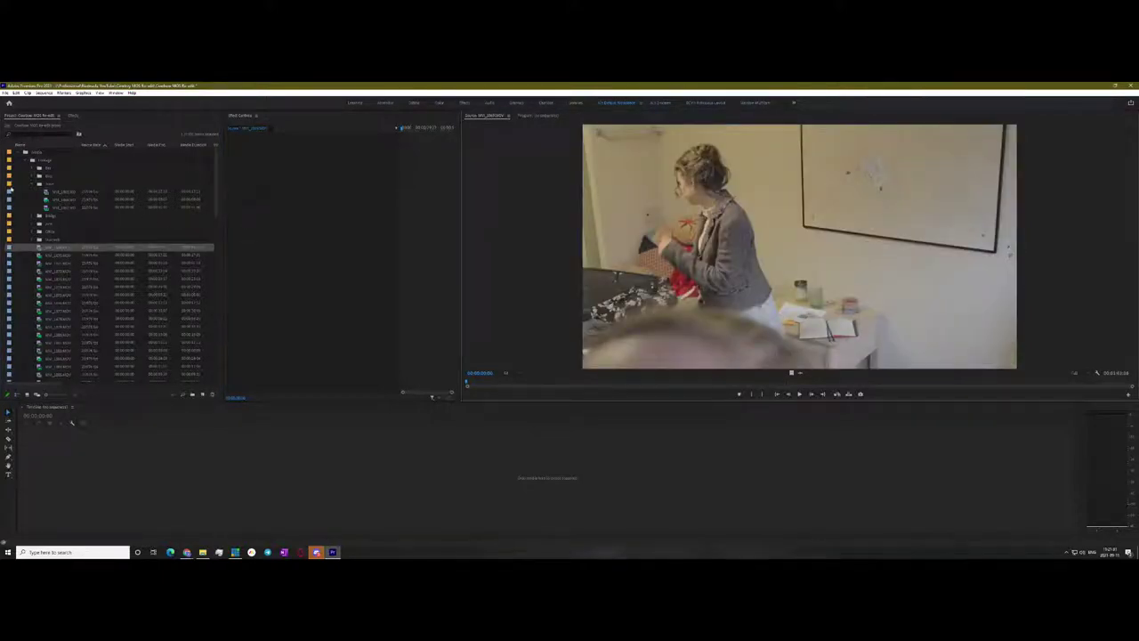
left_click(33, 184)
left_click(46, 162)
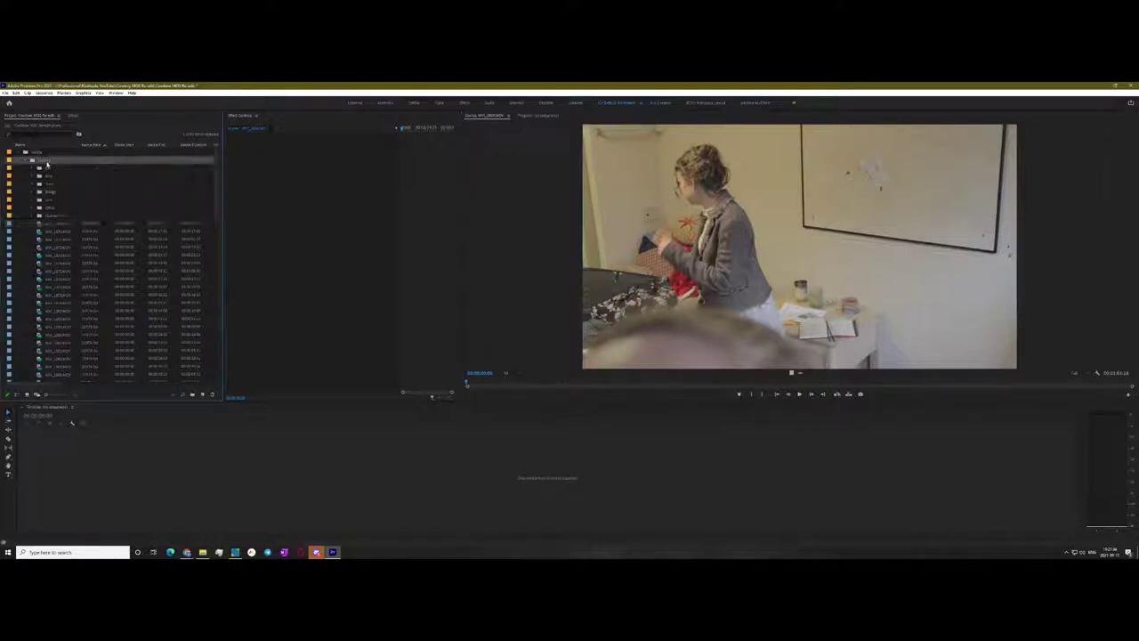
- Create another bin in Footage with Ctrl+/ and file three previewed clips into it
key("ctrl+/")
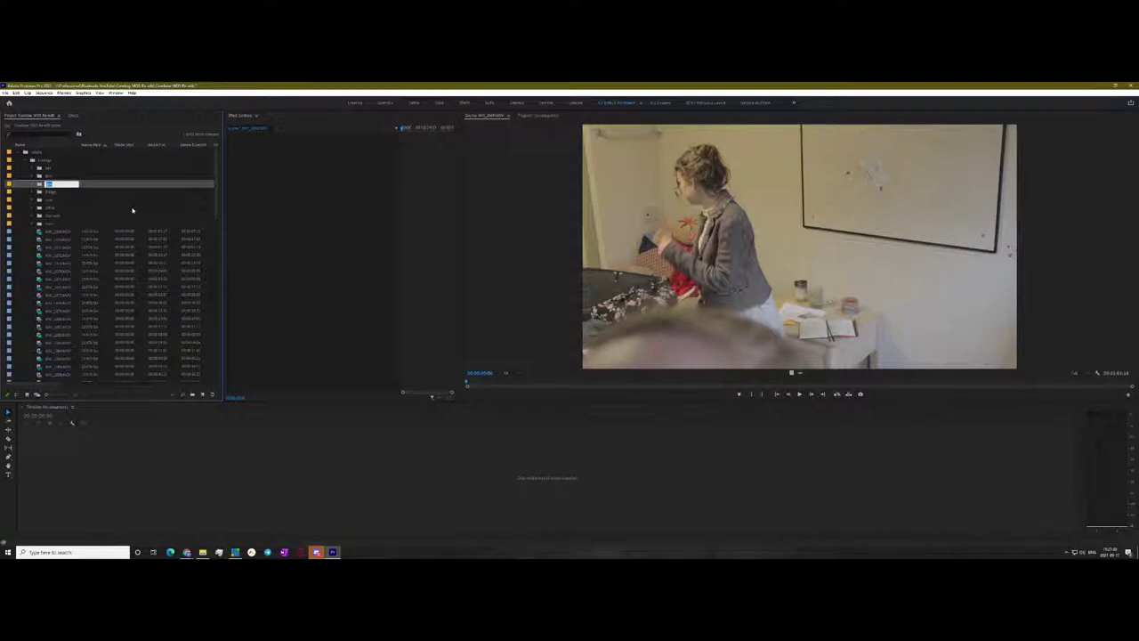
key("Return")
left_click(39, 232)
left_click_drag(39, 232, 34, 183)
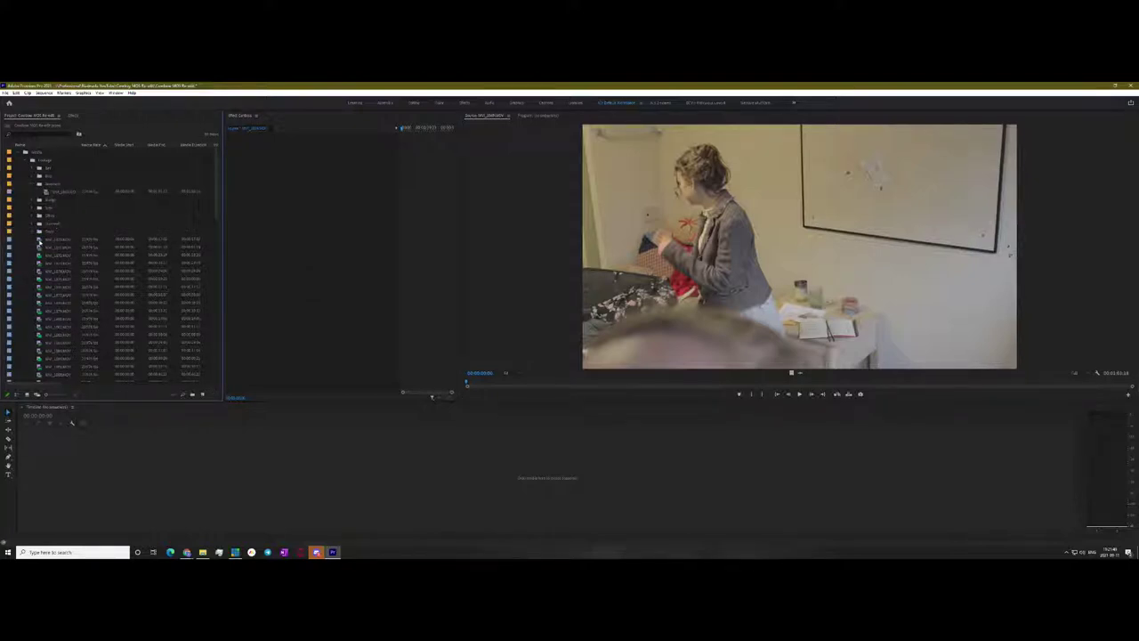
left_click(39, 239)
double_click(42, 240)
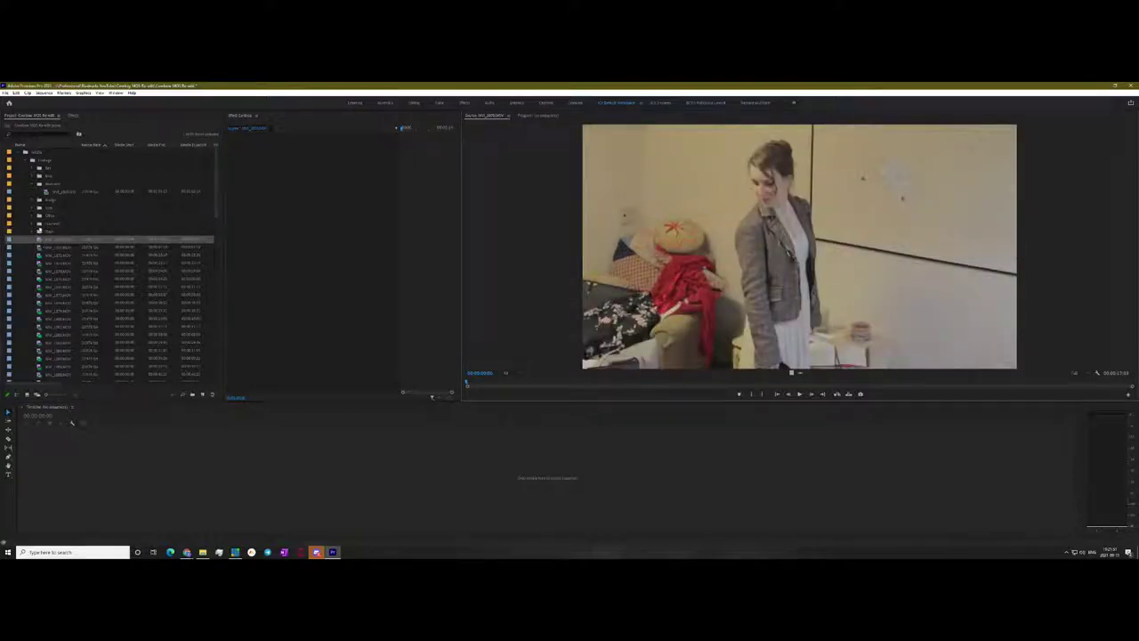
left_click_drag(41, 240, 52, 184)
double_click(46, 248)
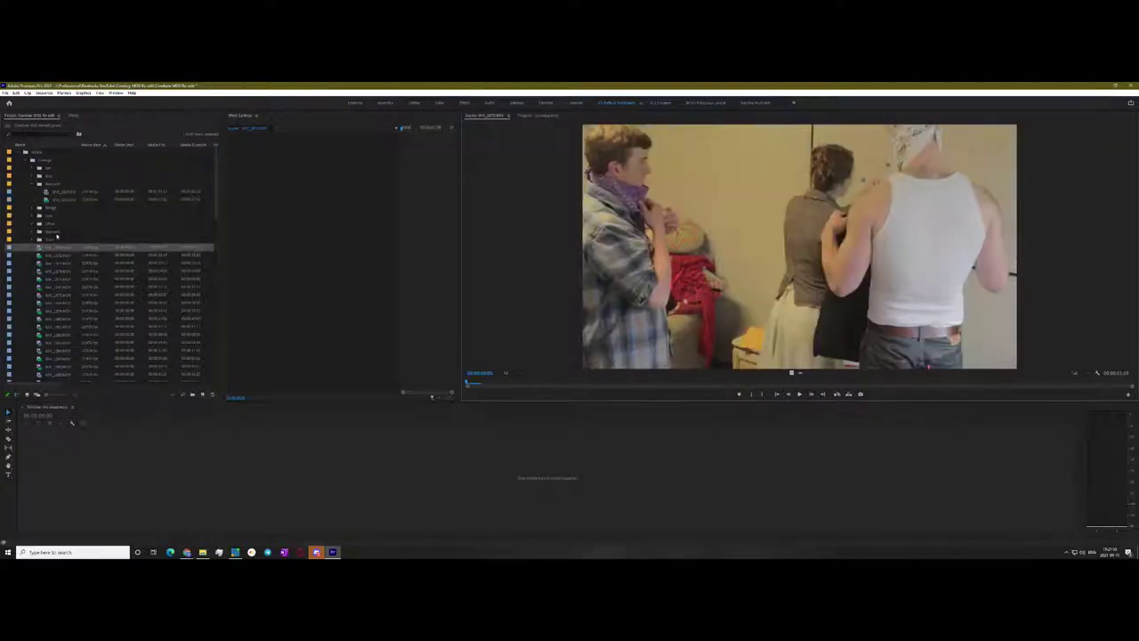
left_click_drag(40, 248, 51, 185)
left_click(39, 183)
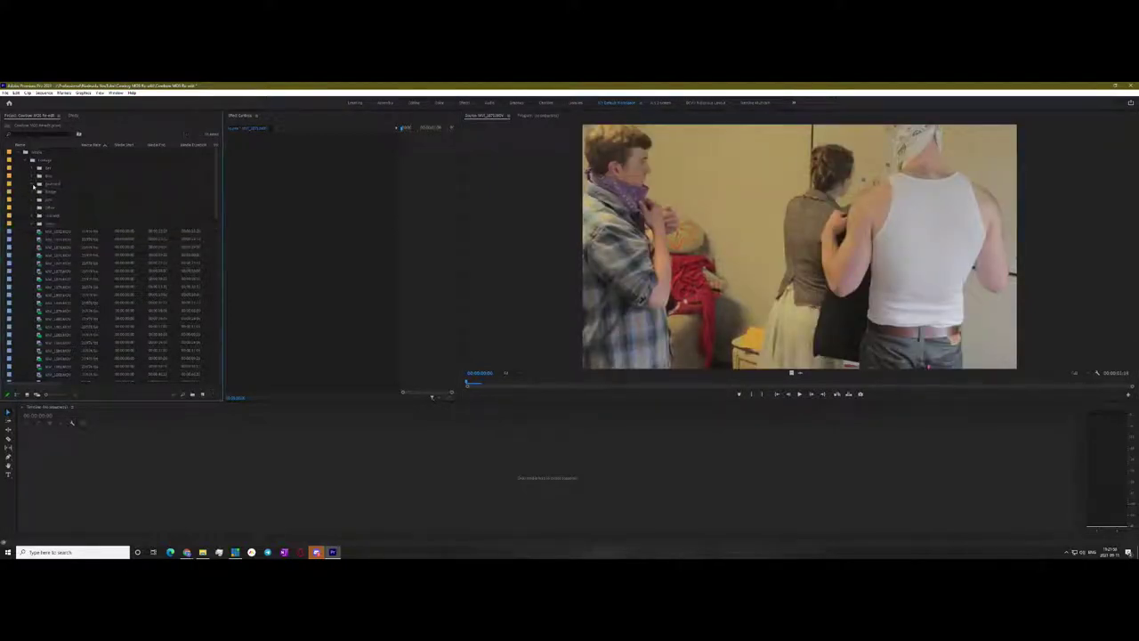
- Preview the next loose clips in the Source Monitor and drop each into a scene bin
double_click(40, 232)
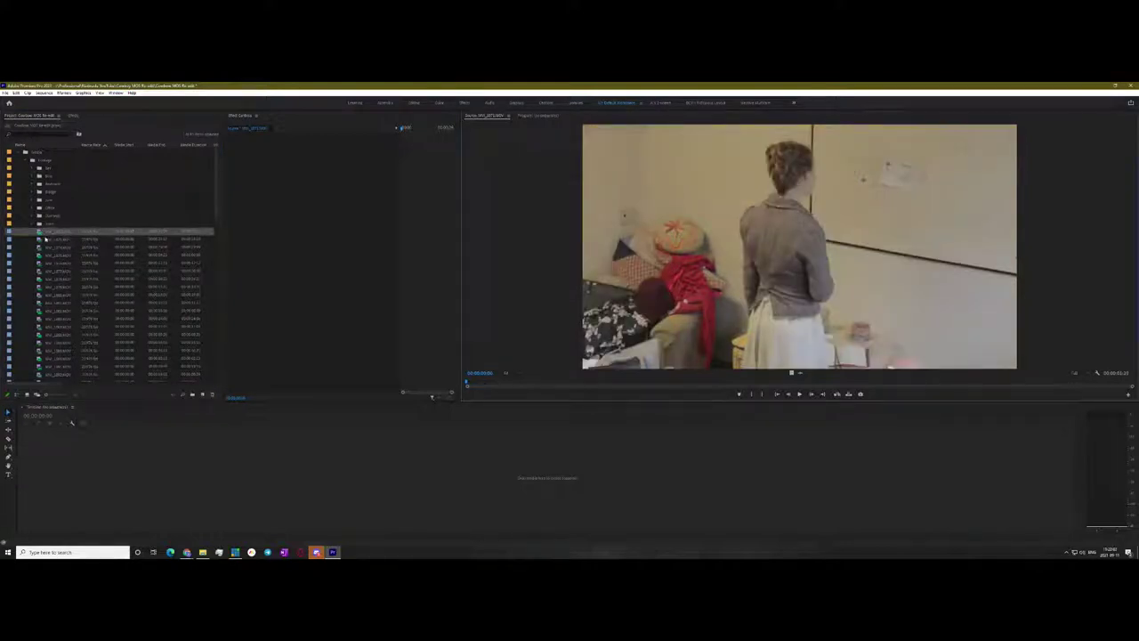
left_click_drag(39, 233, 52, 184)
left_click(39, 231)
double_click(49, 230)
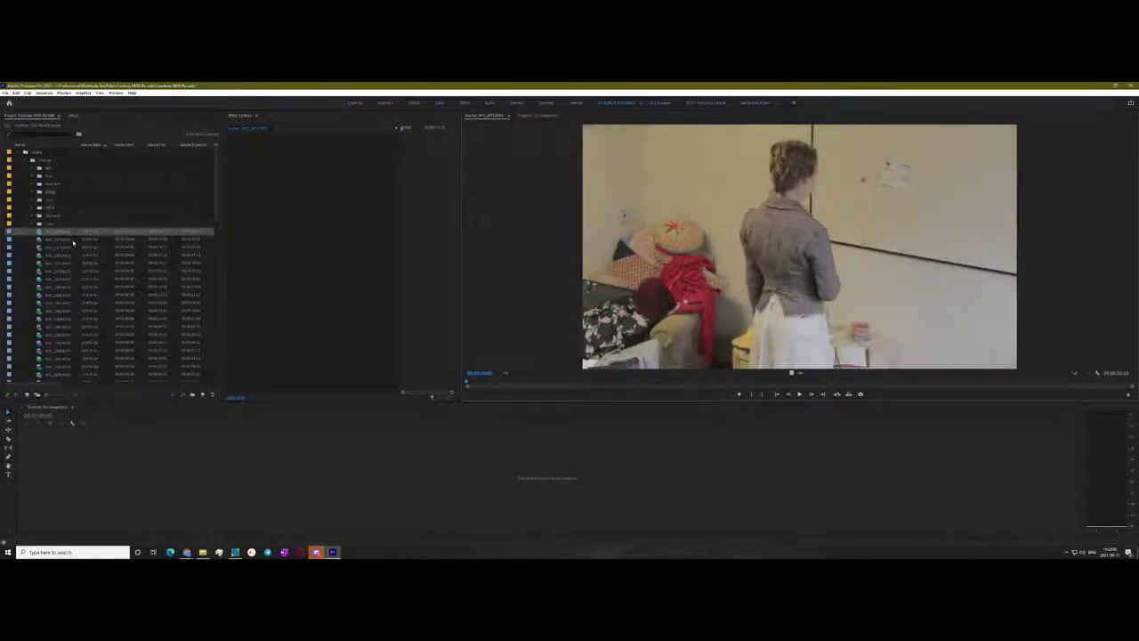
left_click(56, 234)
left_click_drag(40, 231, 50, 190)
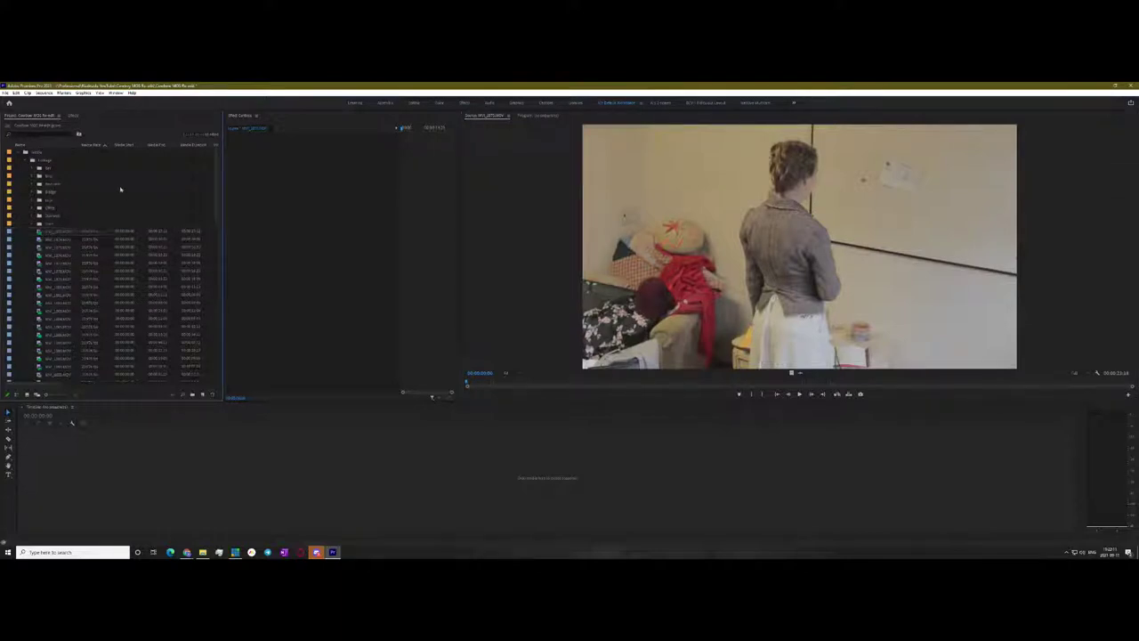
double_click(37, 231)
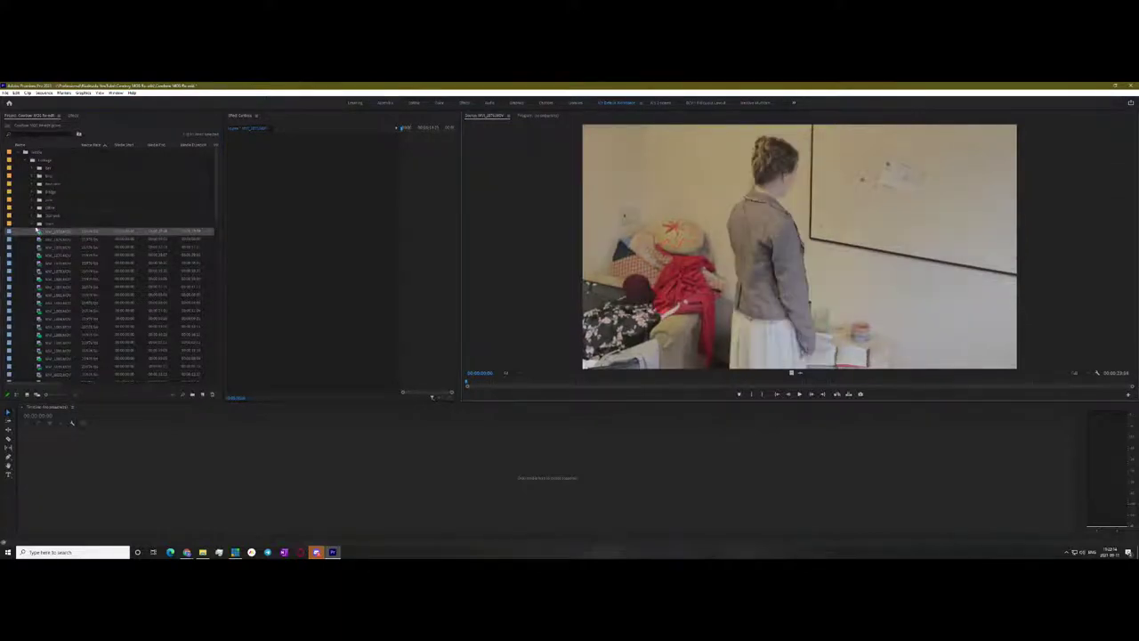
left_click_drag(58, 234, 71, 209)
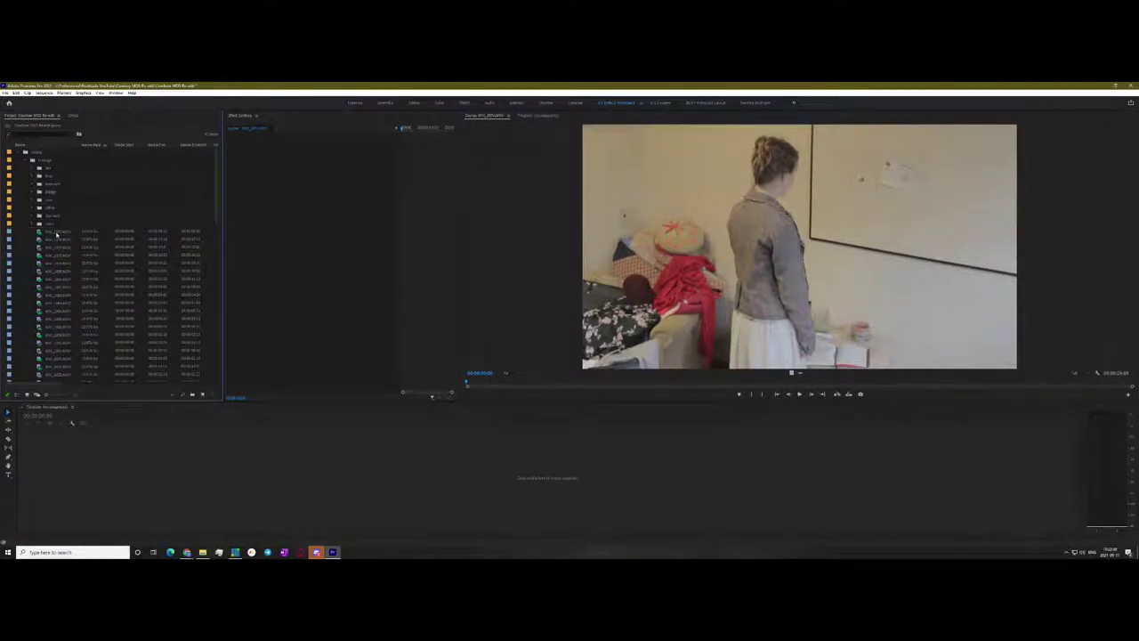
double_click(42, 233)
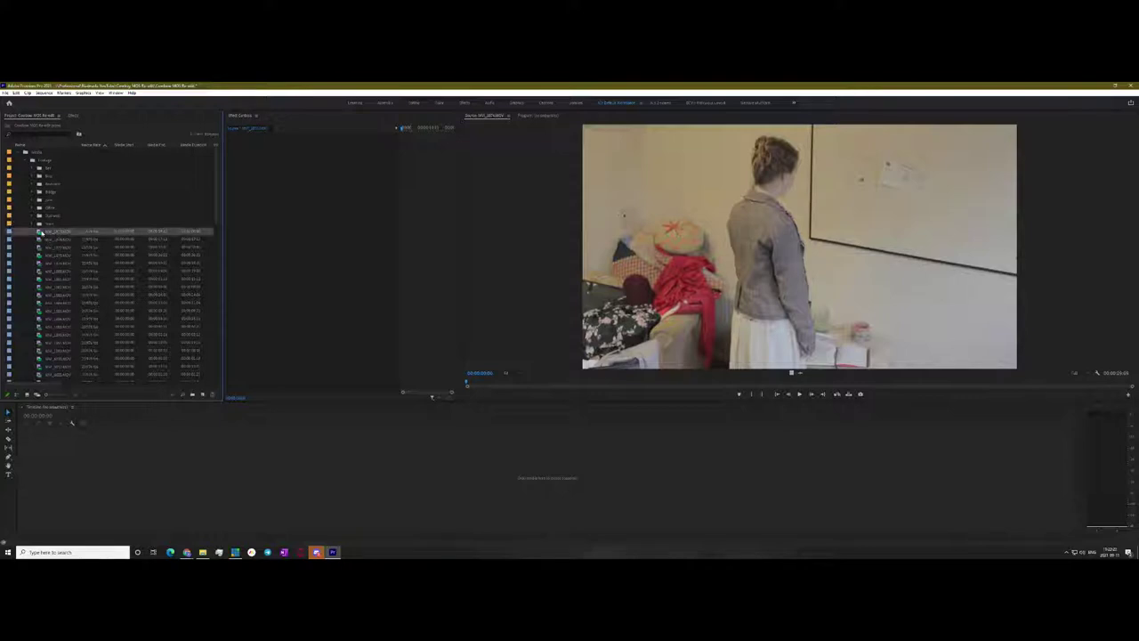
left_click_drag(43, 233, 55, 187)
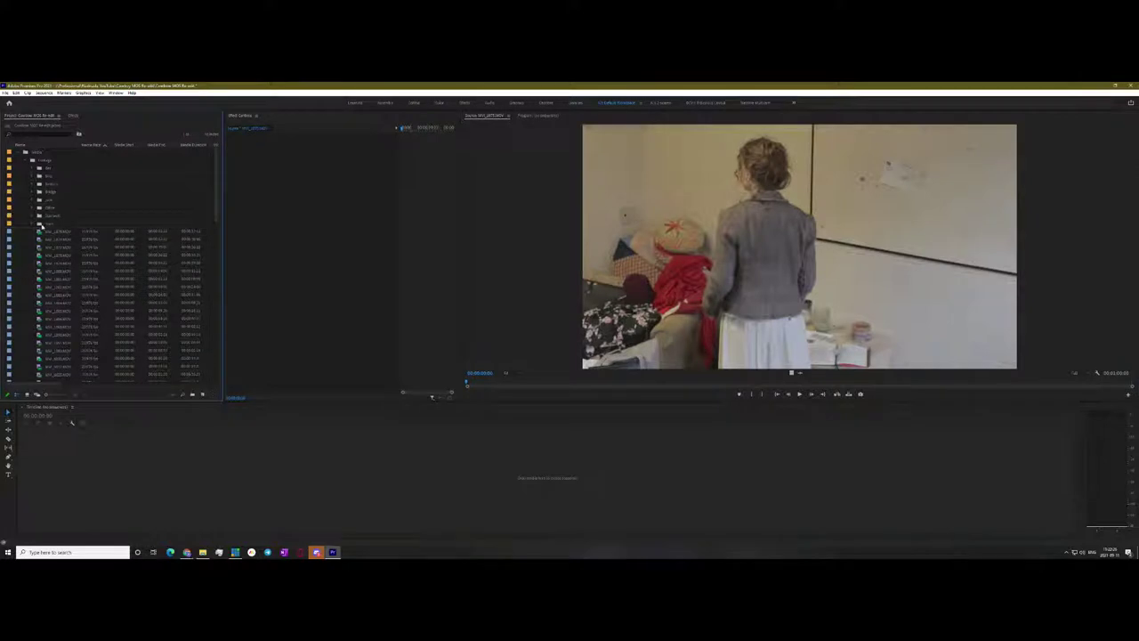
left_click_drag(39, 233, 55, 185)
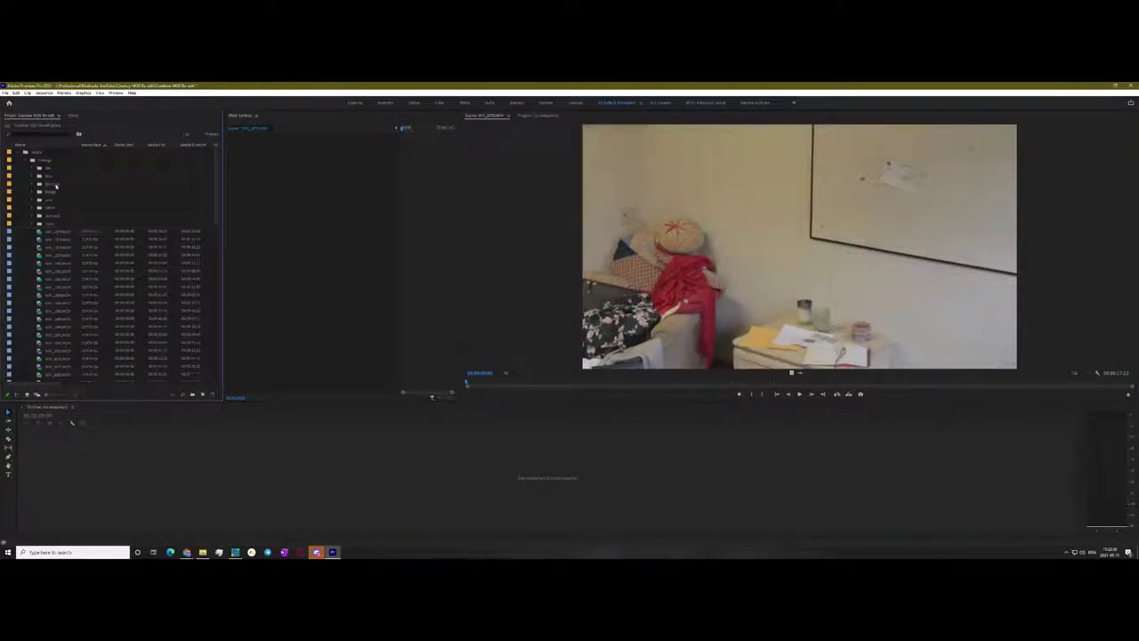
- Preview and file more clips, including the three-people and room-with-table shots, into scene bins
double_click(41, 233)
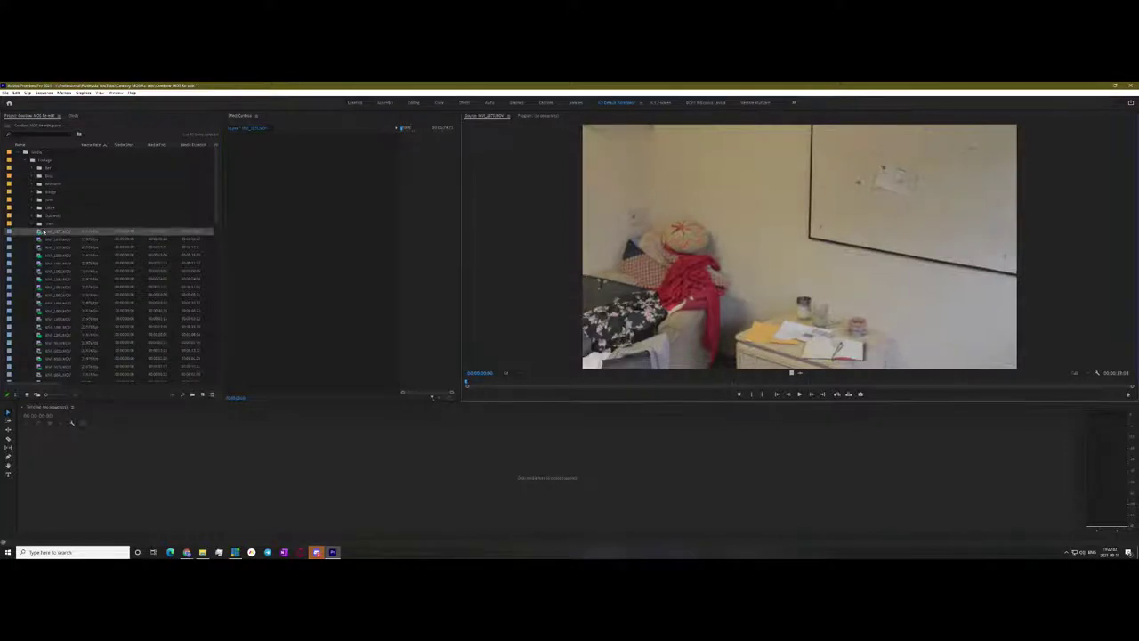
left_click_drag(39, 232, 53, 187)
left_click(39, 233)
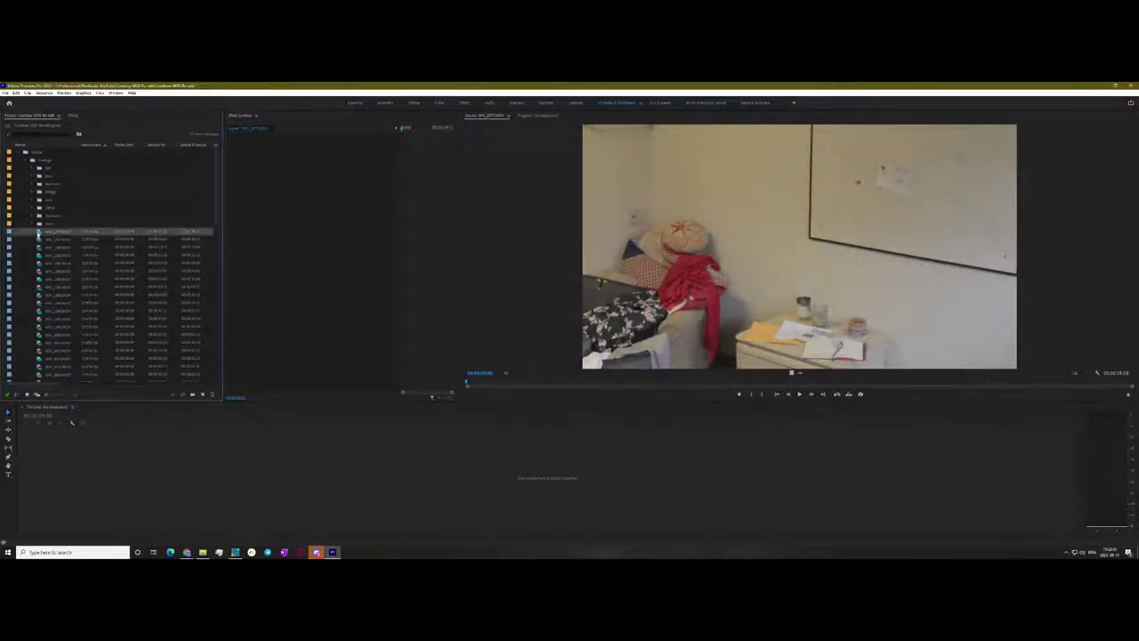
double_click(51, 255)
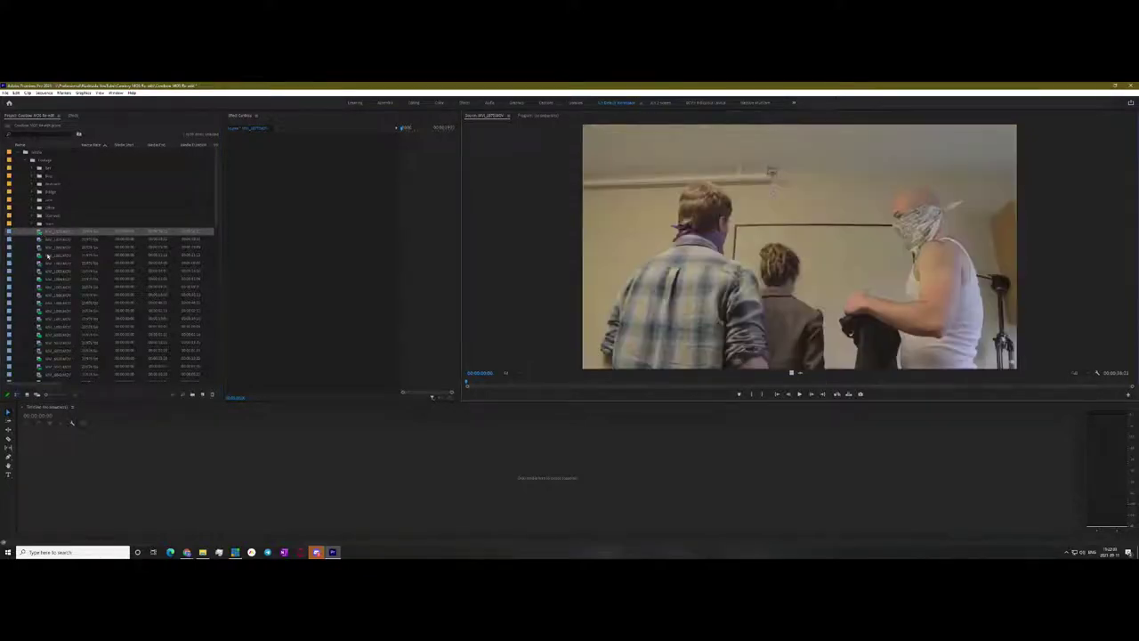
left_click_drag(41, 236, 51, 189)
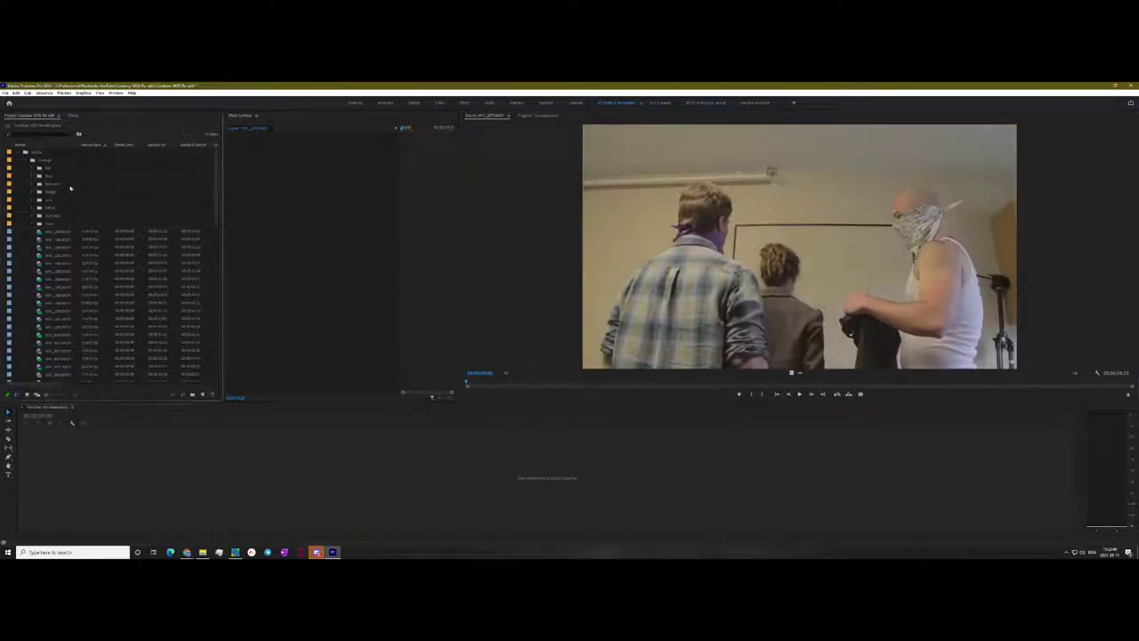
left_click(39, 232)
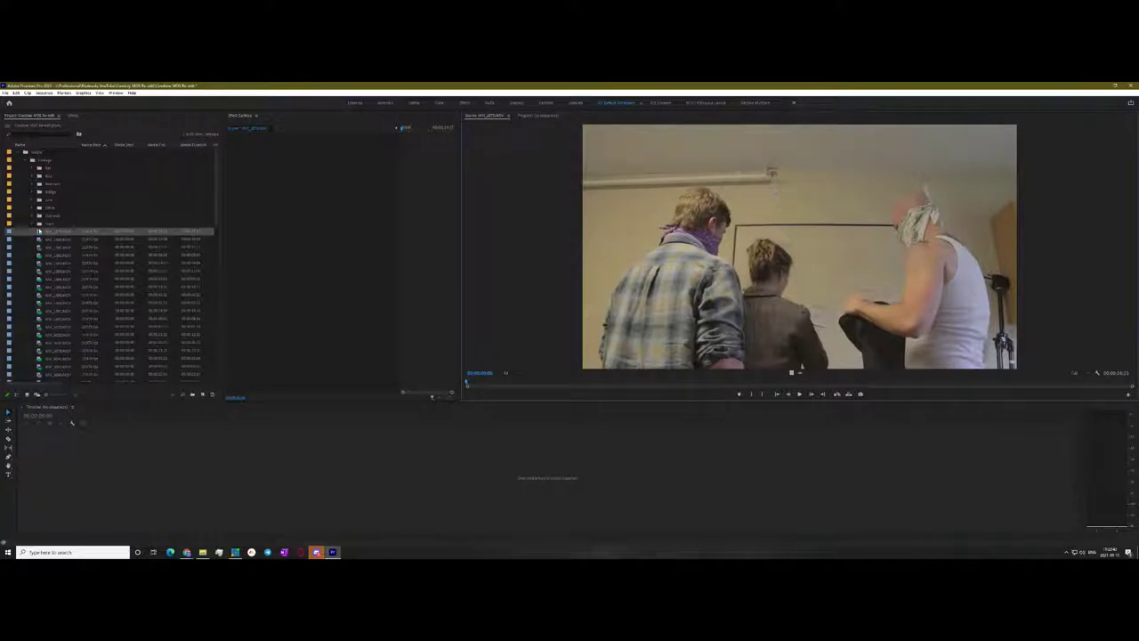
mouse_move(40, 233)
left_mouse_down()
mouse_move(49, 190)
mouse_move(45, 222)
left_mouse_up()
double_click(39, 232)
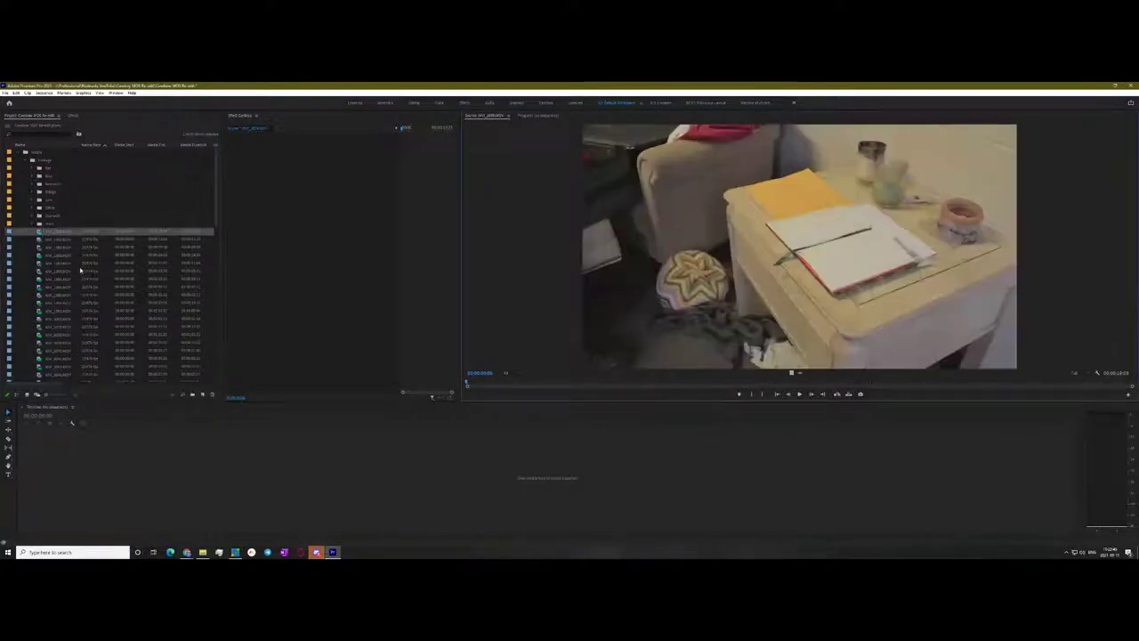
left_click_drag(39, 232, 50, 190)
- Play the forest path clip, then start renaming a scene bin
double_click(46, 233)
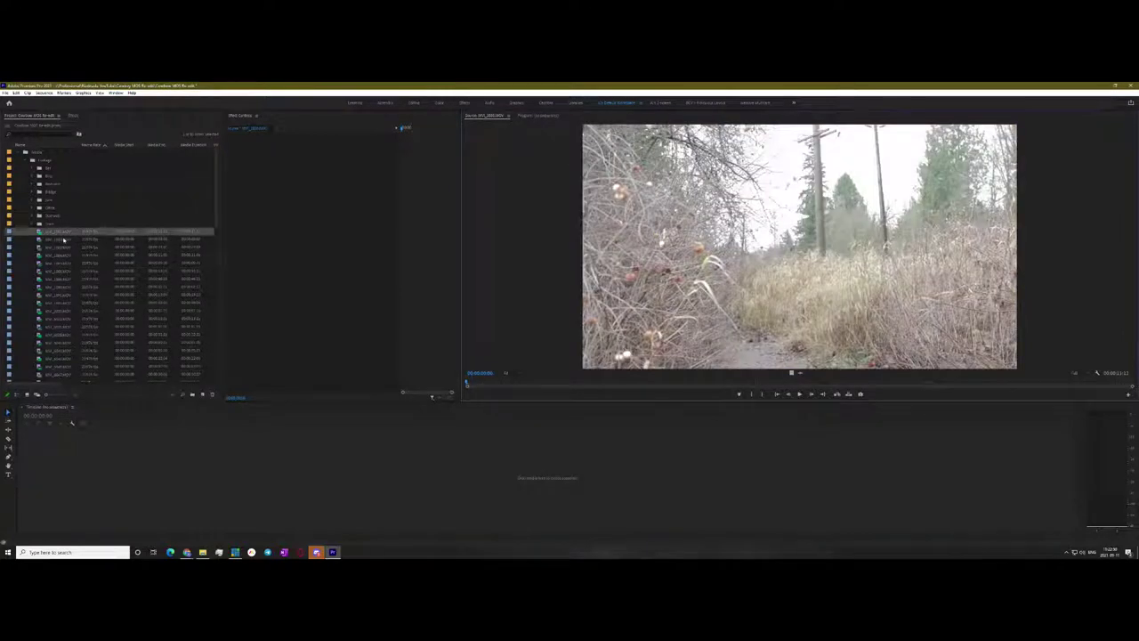
key("space")
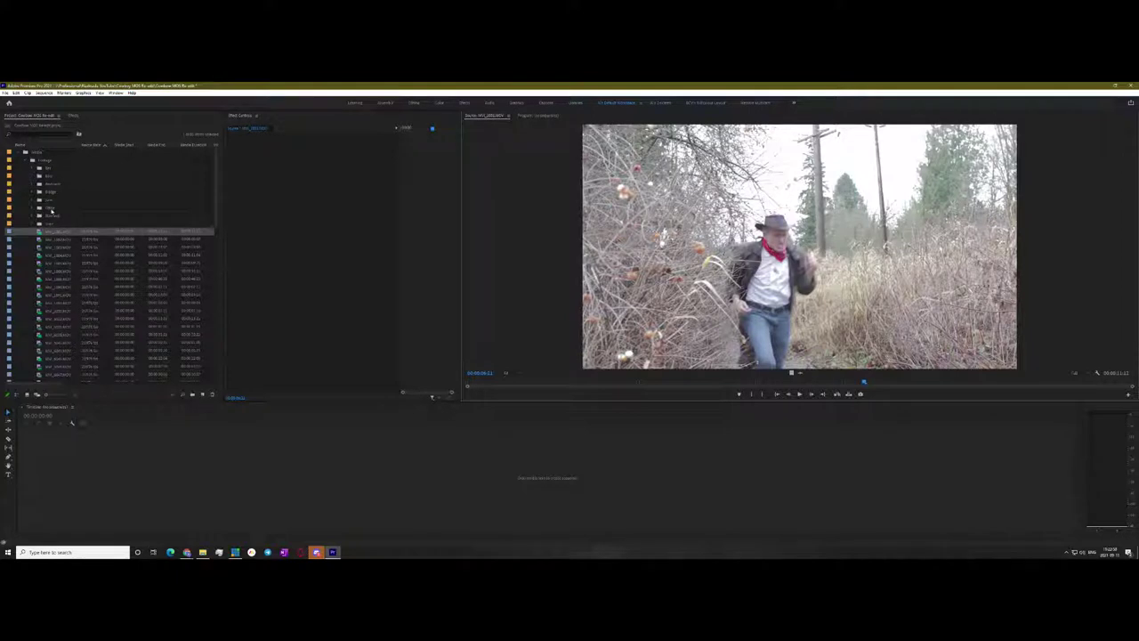
left_click(48, 175)
left_click(49, 175)
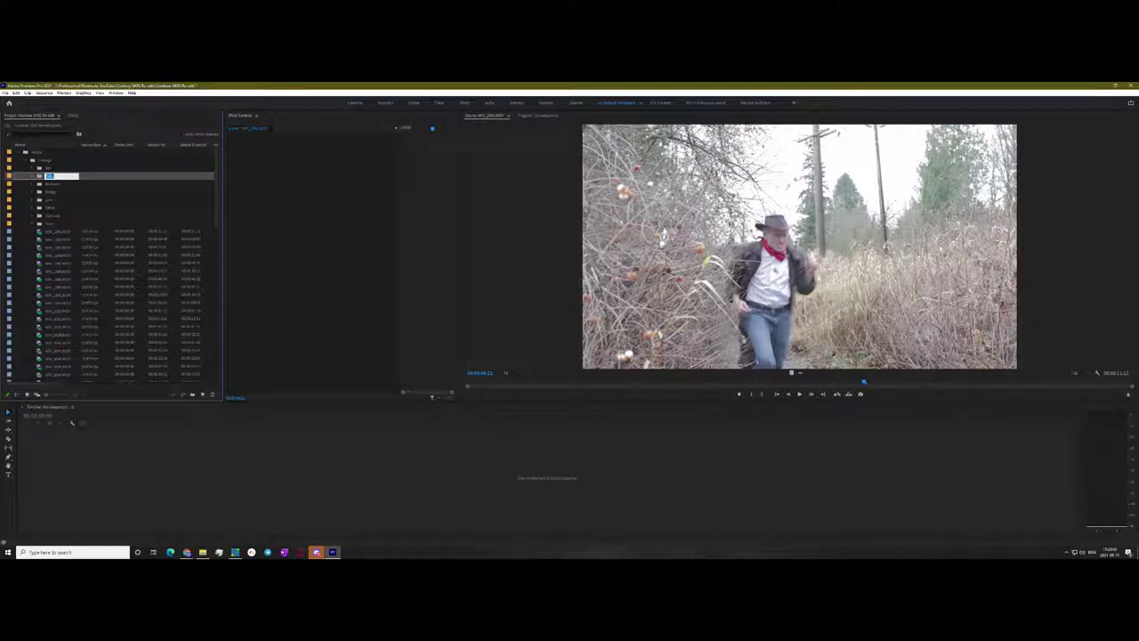
- Confirm the bin's new name and move a clip into it
key("Return")
left_click_drag(62, 231, 50, 178)
double_click(46, 232)
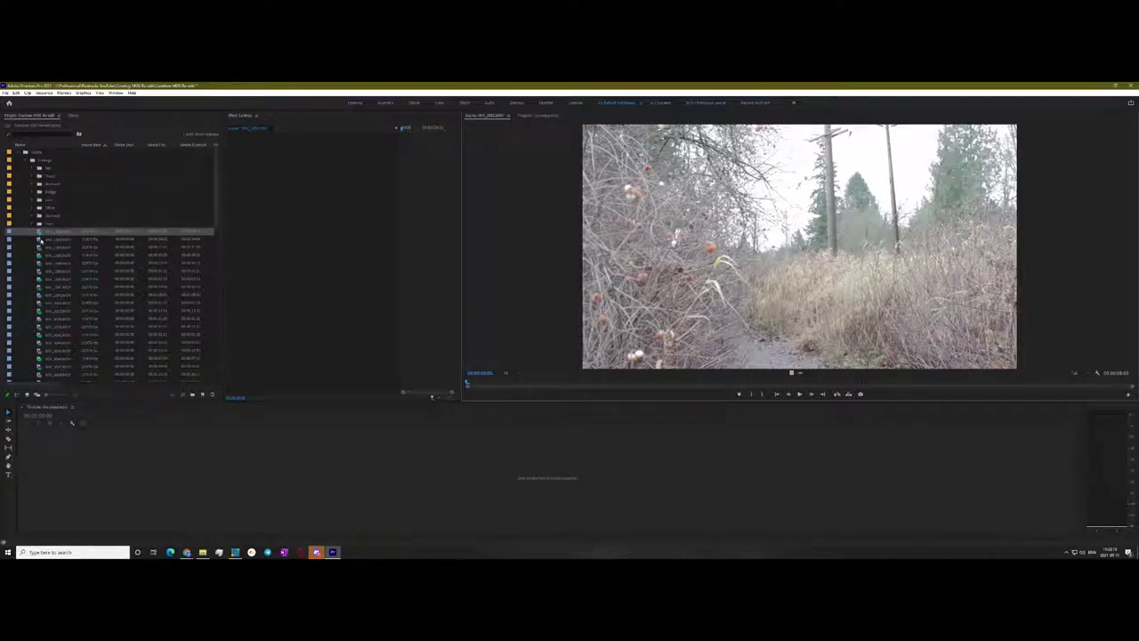
left_click(56, 179)
- Preview the top clips one after another, including the railway track clip
double_click(49, 232)
left_click(40, 212)
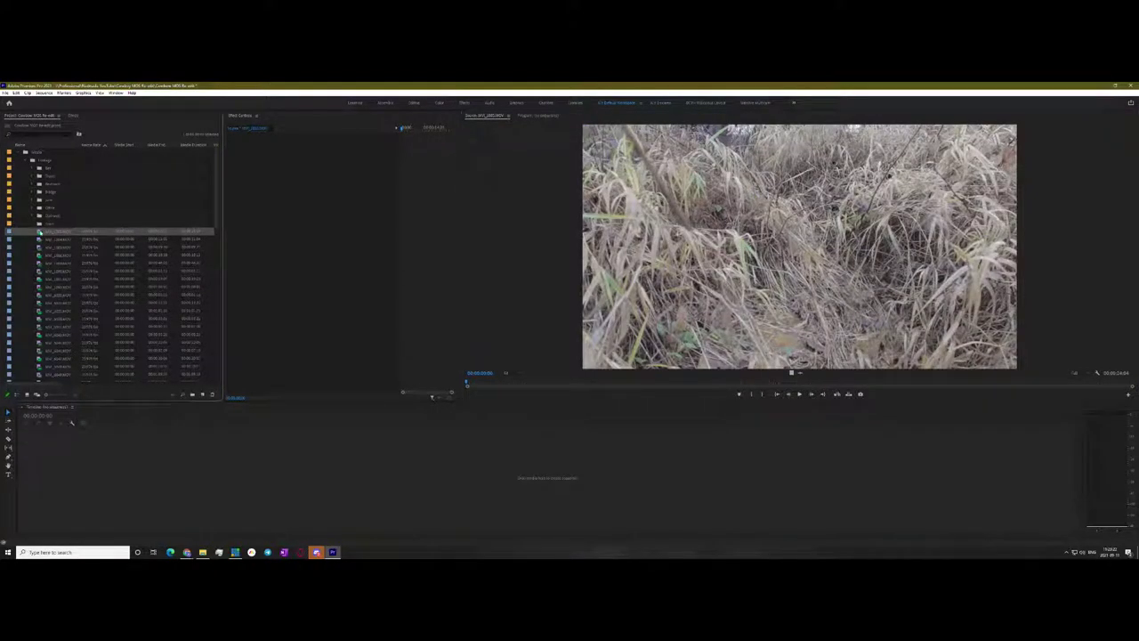
left_click(43, 229)
double_click(40, 232)
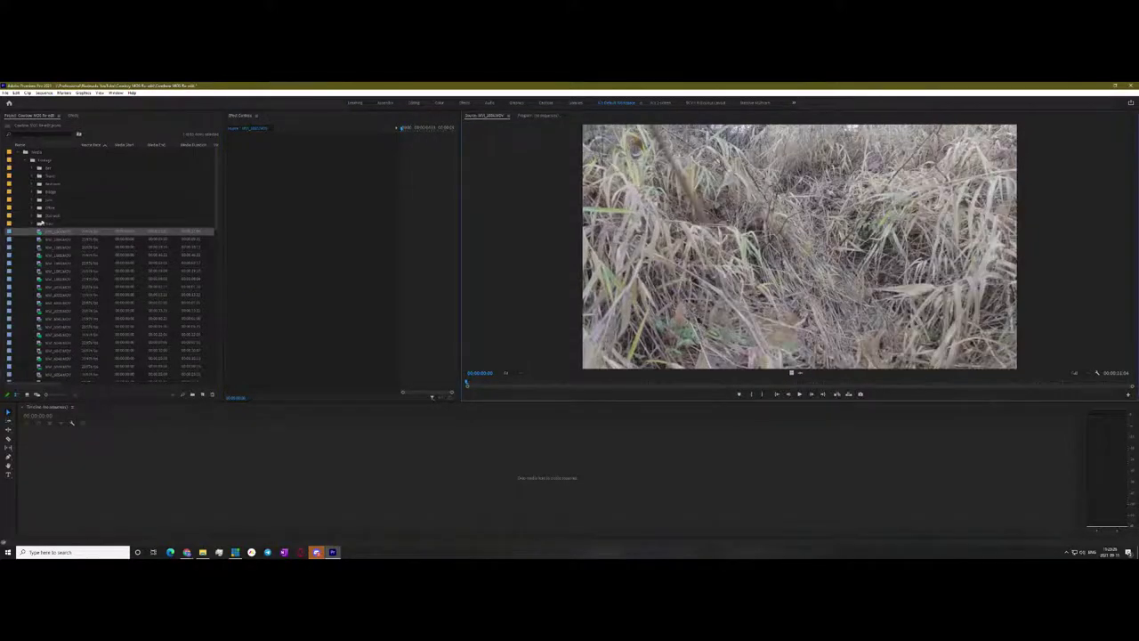
left_click(40, 231)
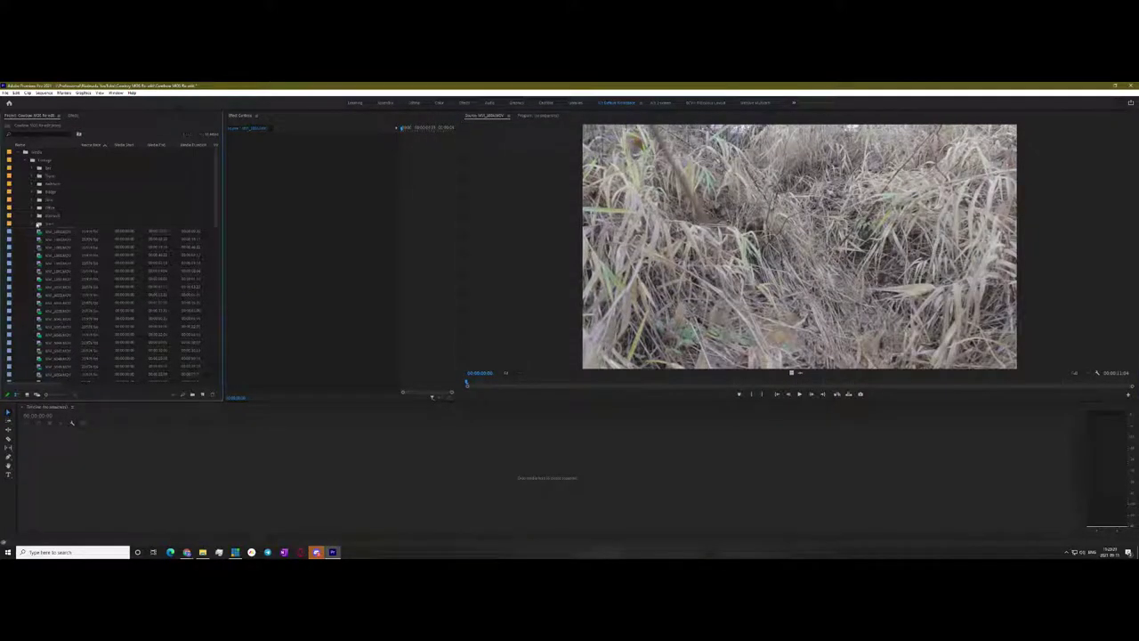
double_click(40, 231)
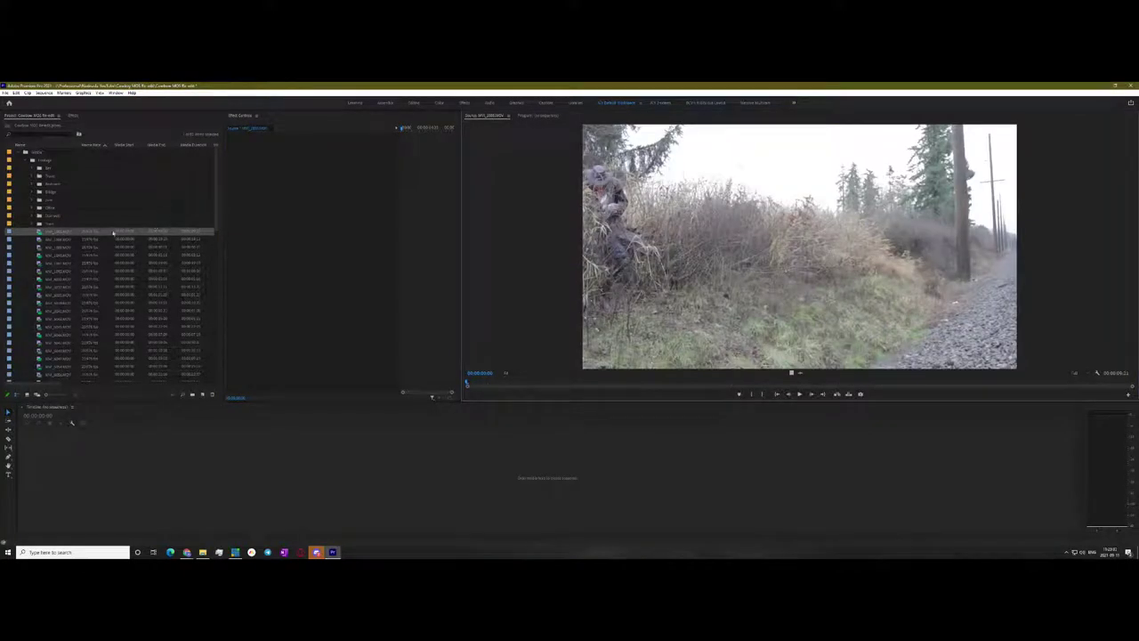
left_click(42, 229)
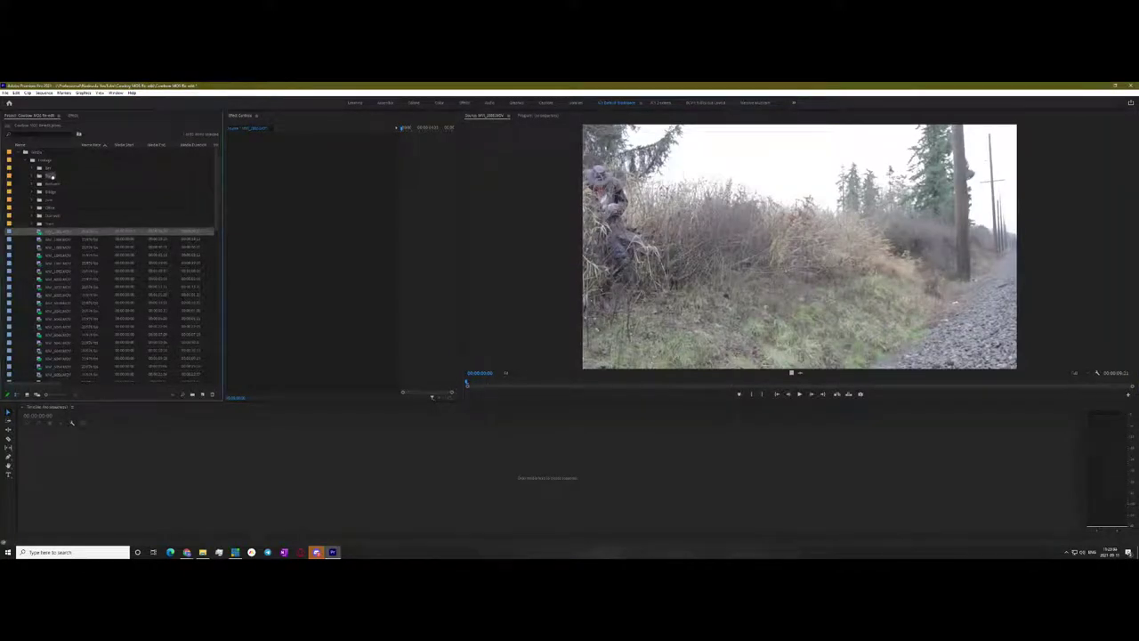
double_click(73, 231)
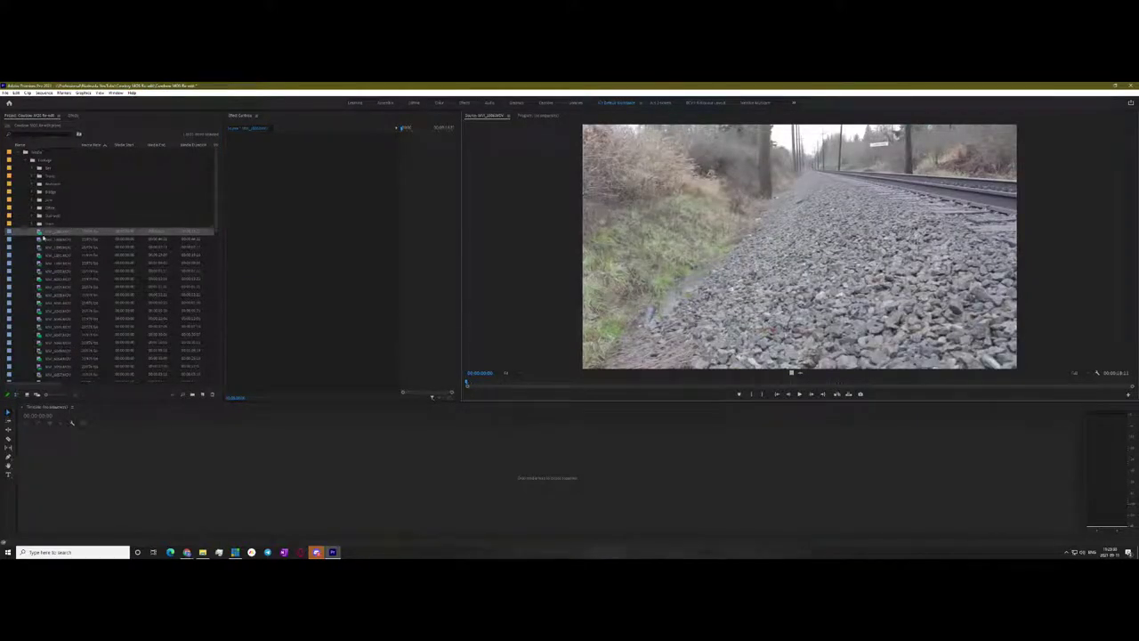
left_click(38, 233)
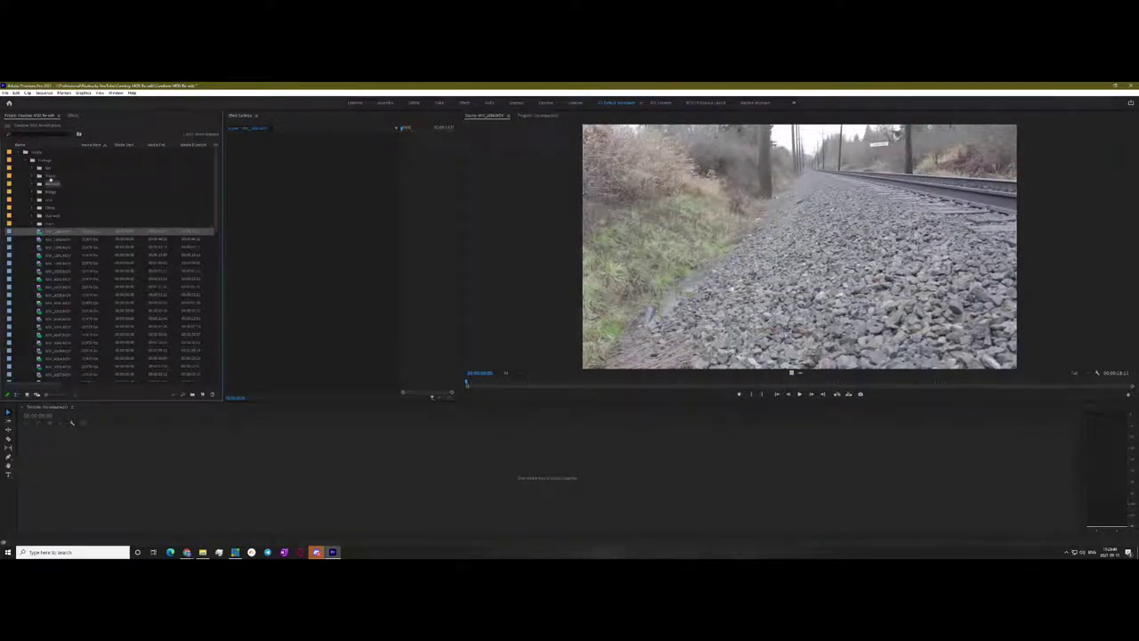
- Preview the forest path clips, including the woman walking closer on the path
left_click(69, 186)
double_click(54, 234)
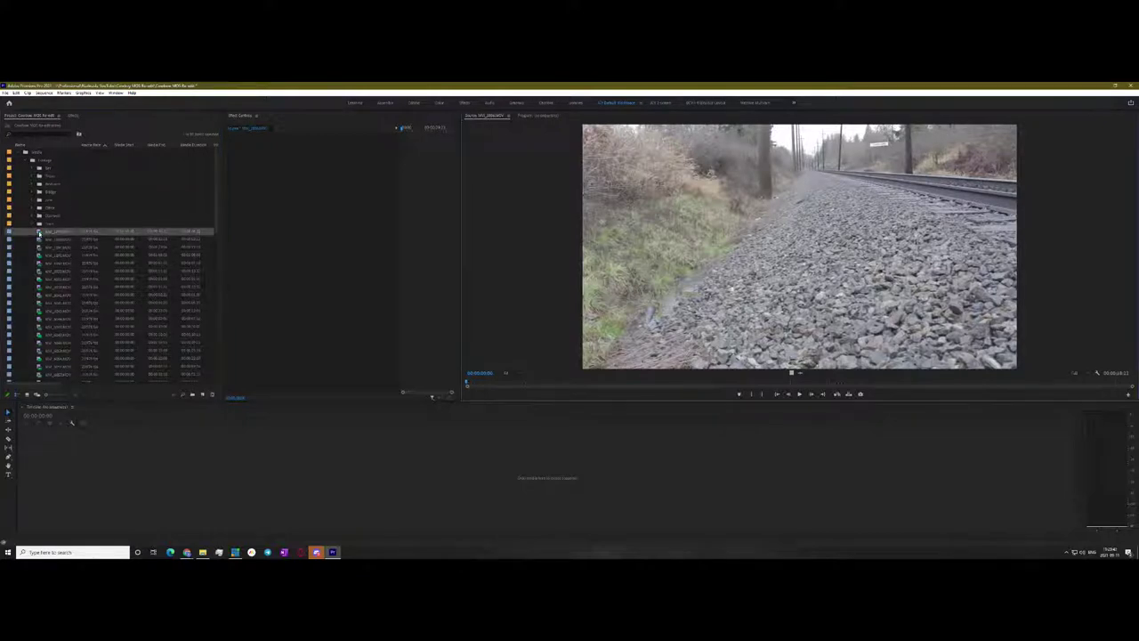
left_click(41, 233)
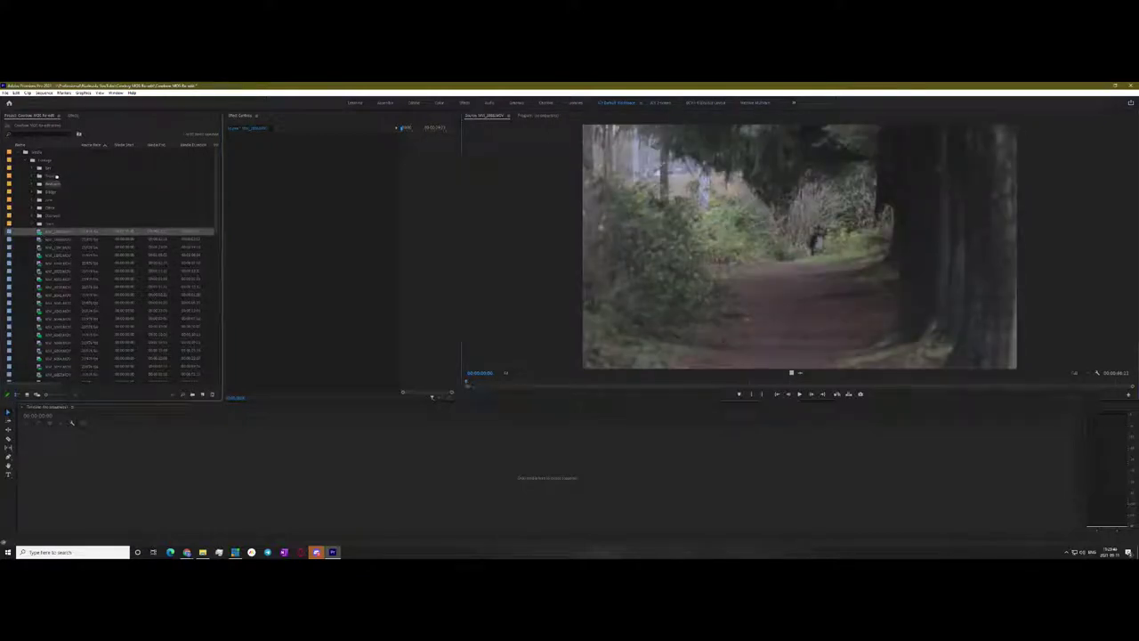
key("shift+2")
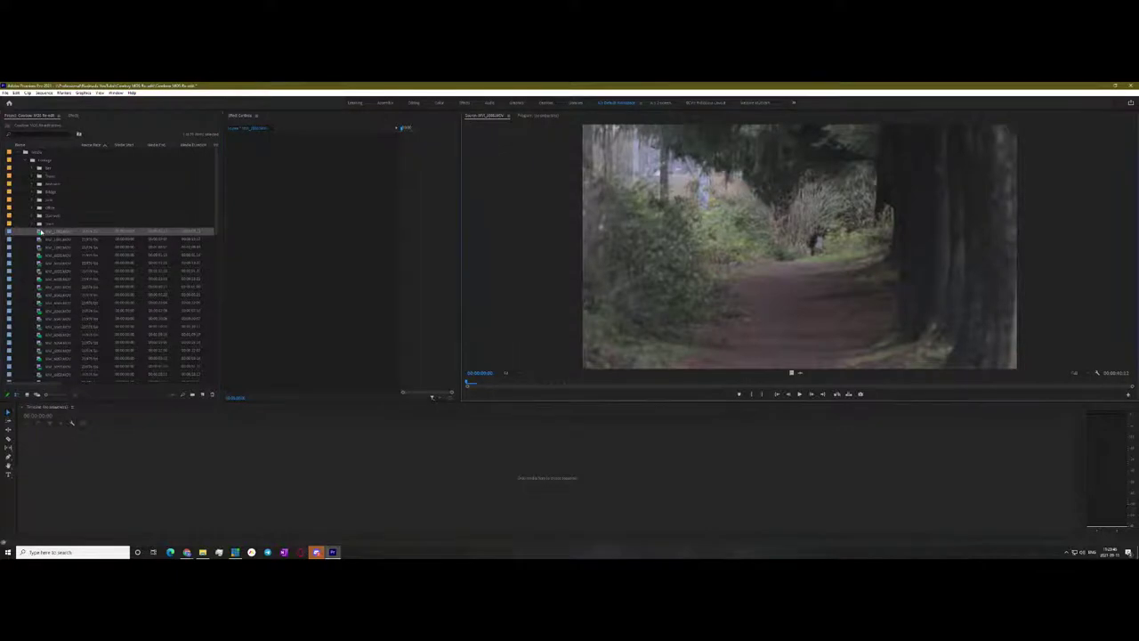
left_click(52, 201)
key("Down")
key("shift+2")
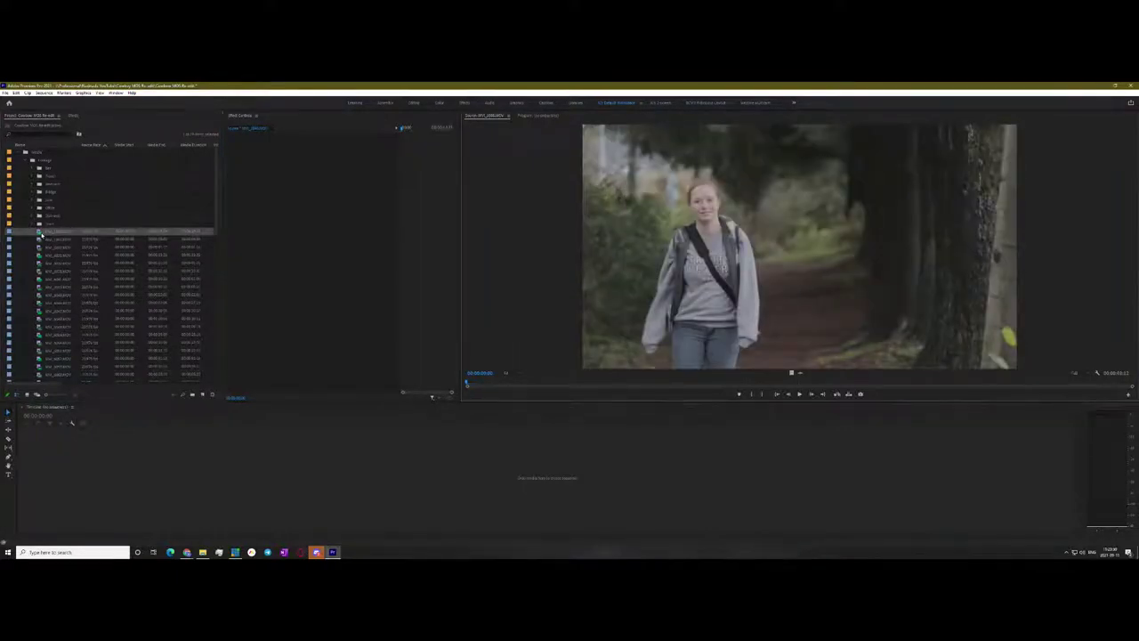
left_click(39, 231)
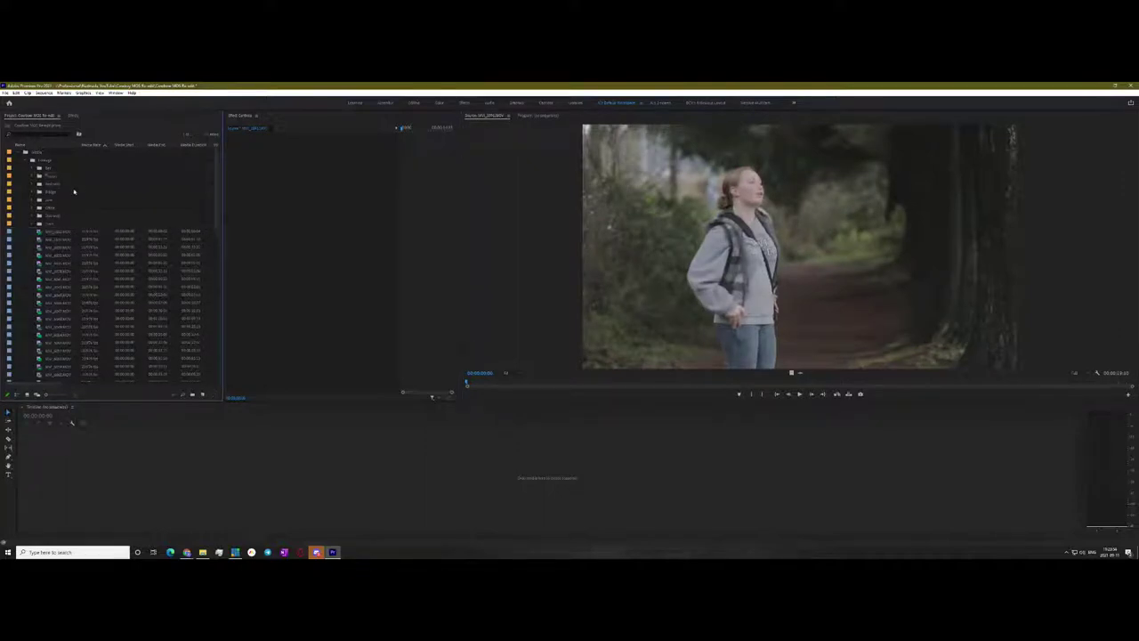
left_click(39, 232)
- Preview the distant-figure path clip and the grey logo clip, then the bright autumn path clip
double_click(39, 232)
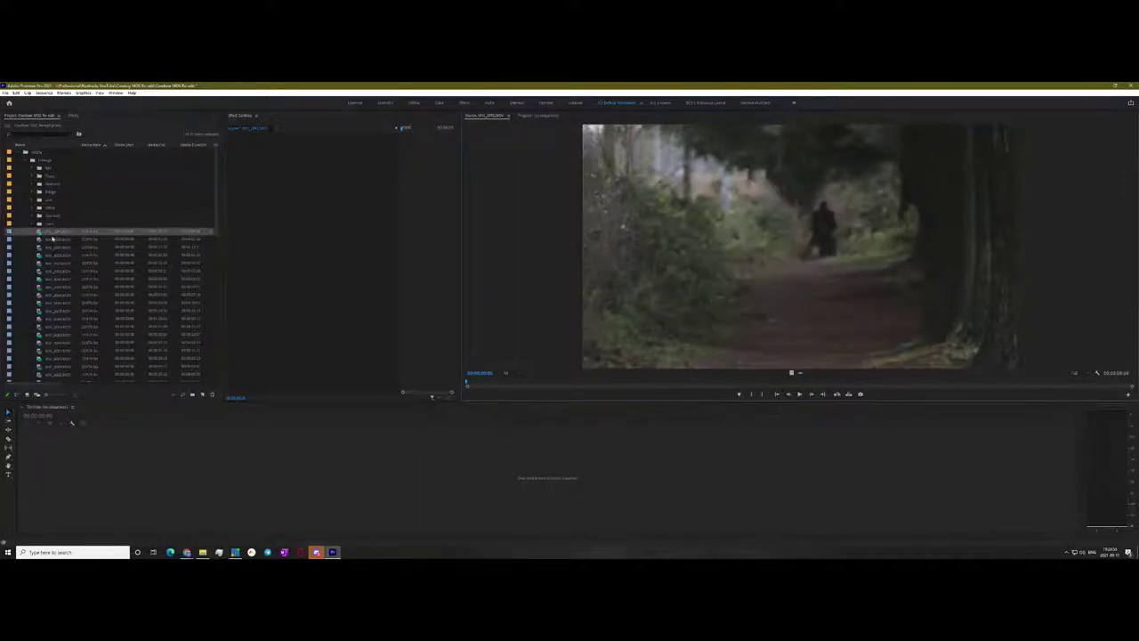
left_click(52, 190)
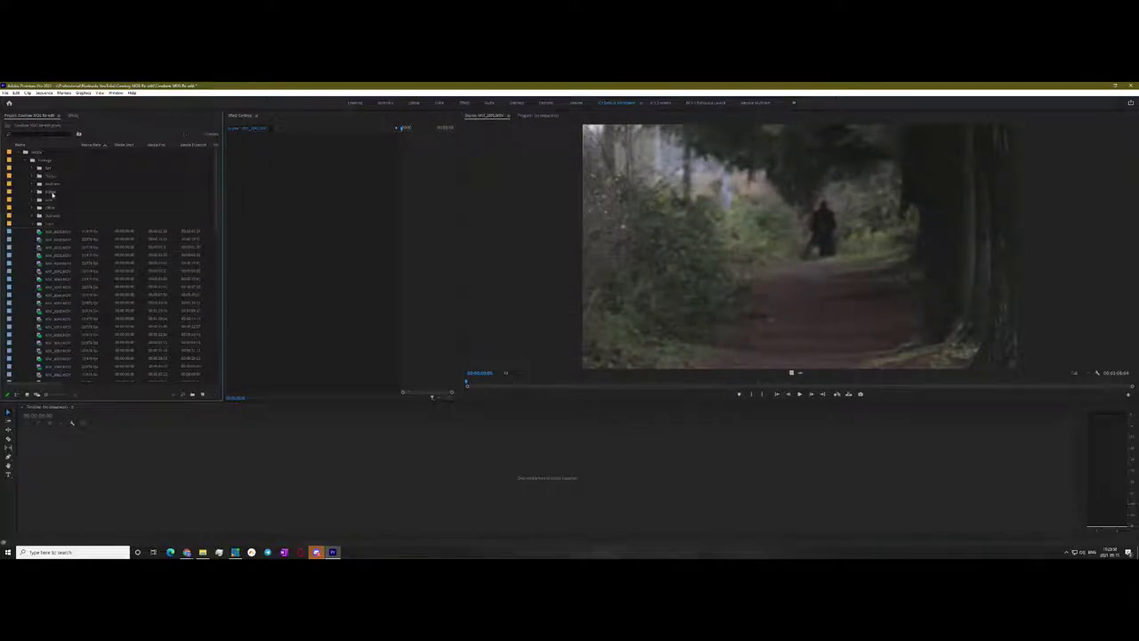
double_click(39, 233)
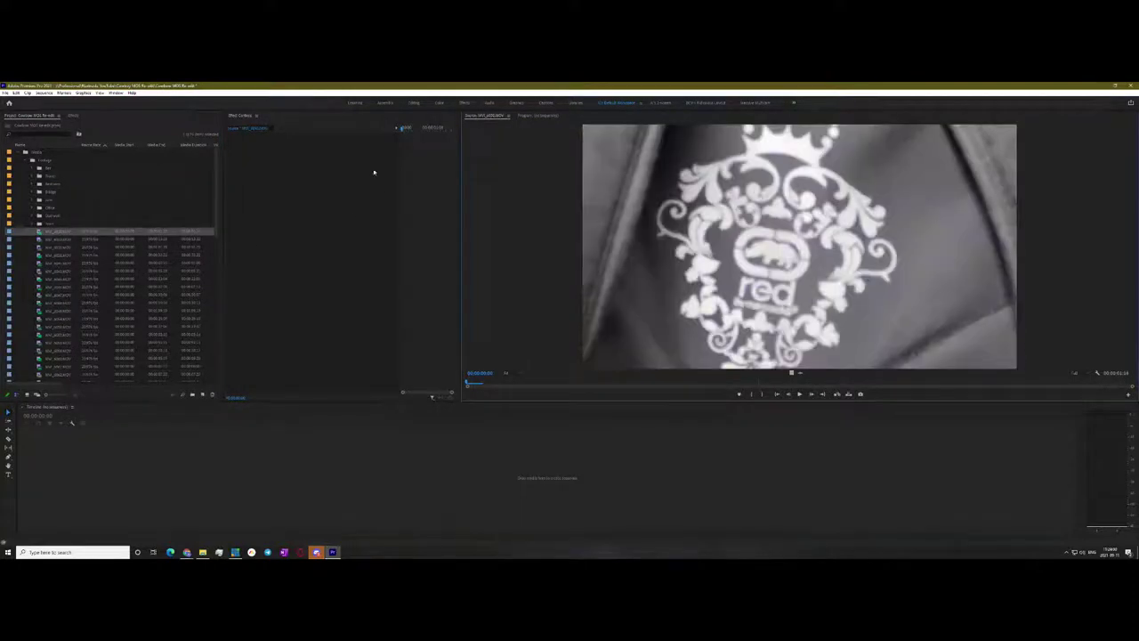
key("space")
double_click(38, 233)
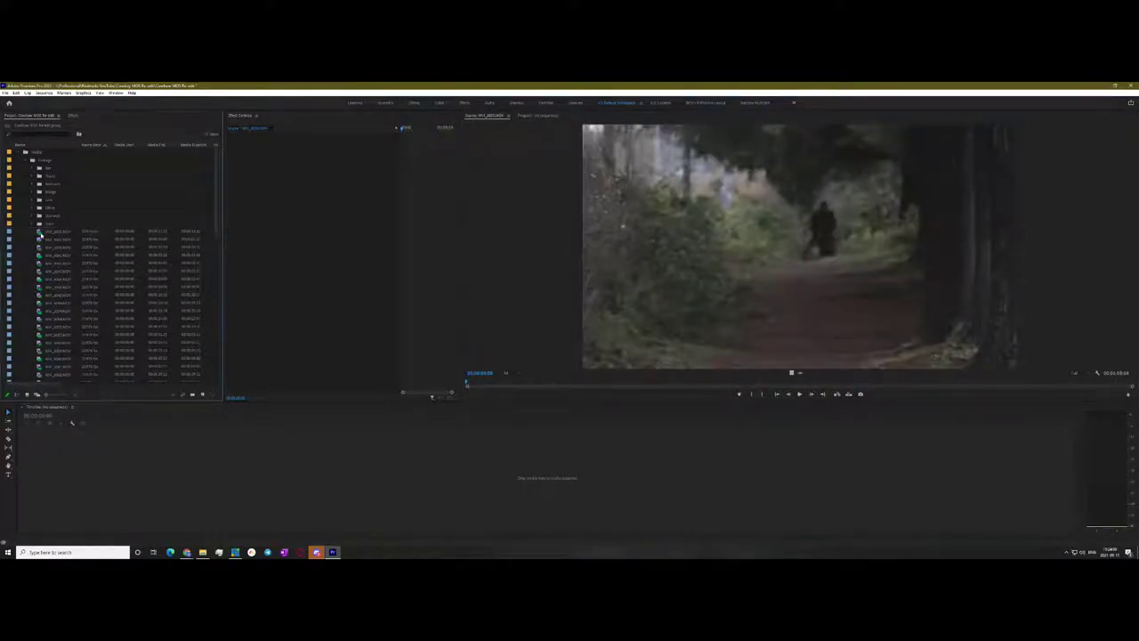
double_click(63, 231)
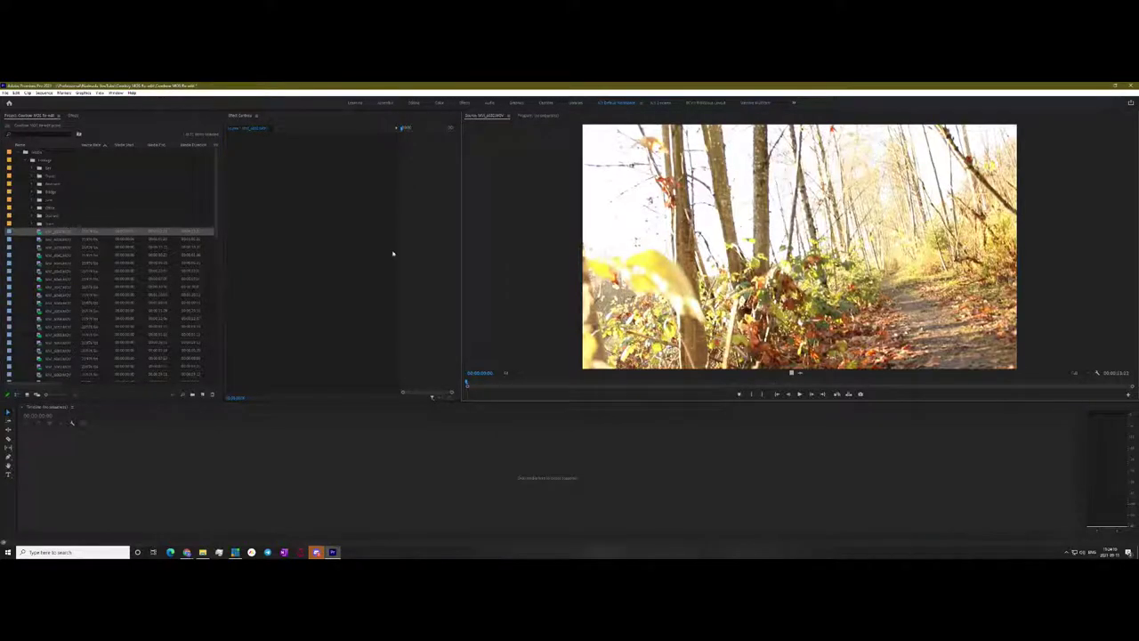
- Play the autumn path clip, then preview and play the blurry path clip
key("space")
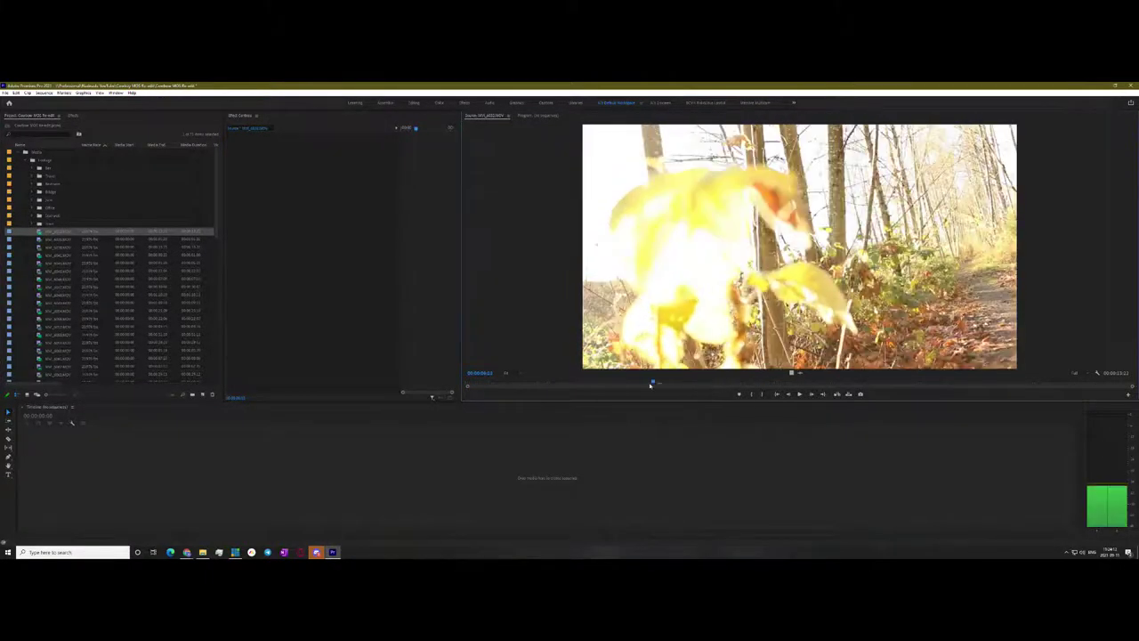
key("space")
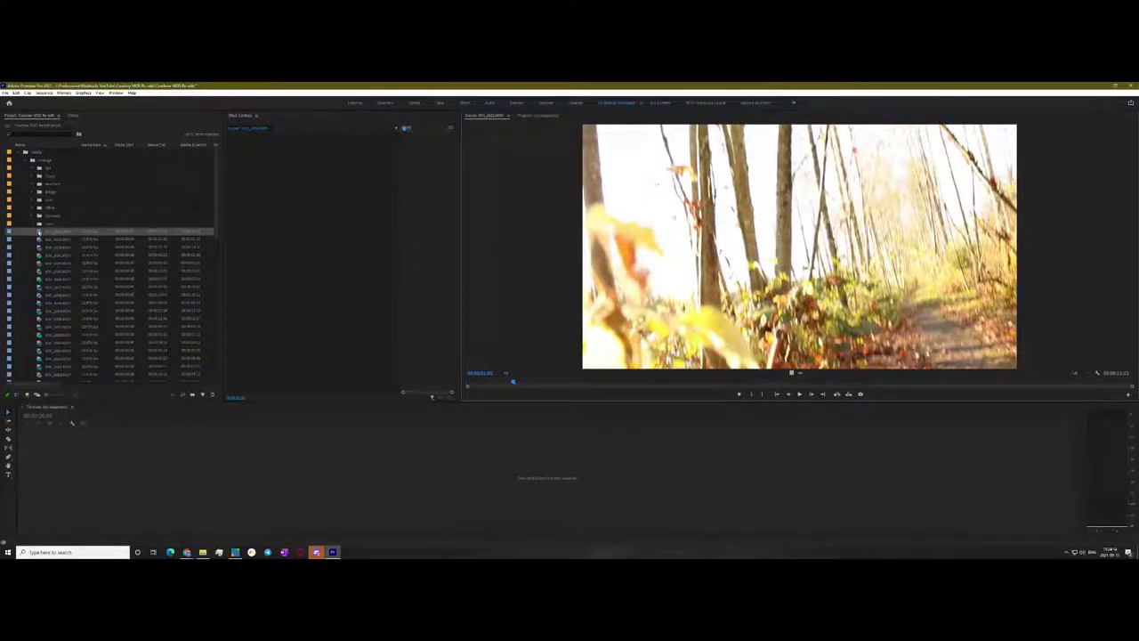
left_click(38, 231)
left_click(51, 202)
double_click(53, 231)
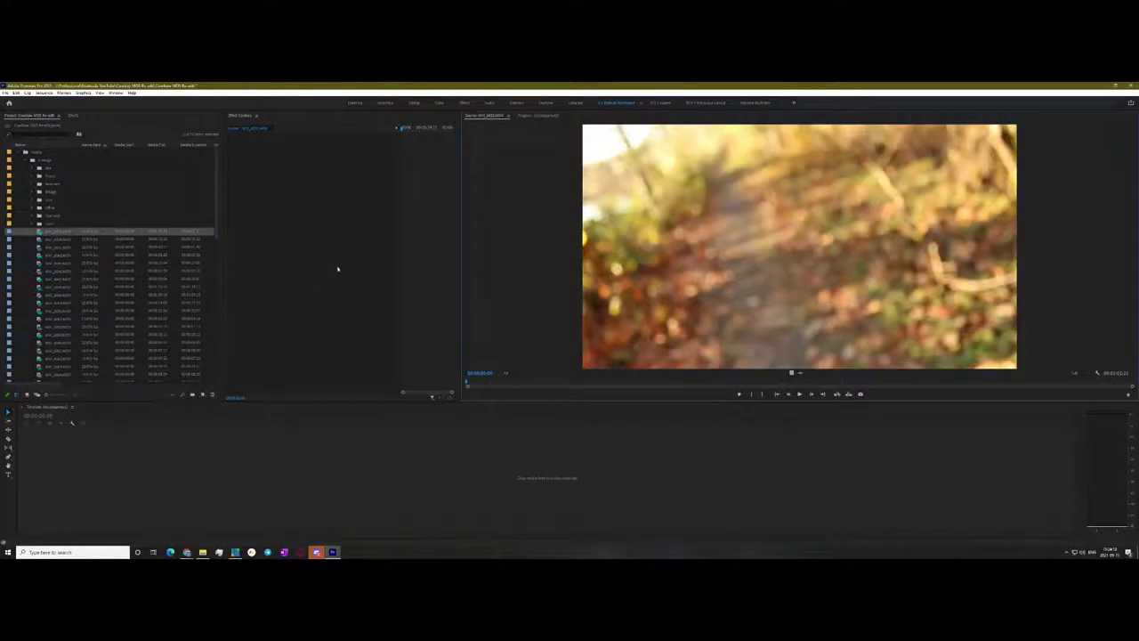
key("space")
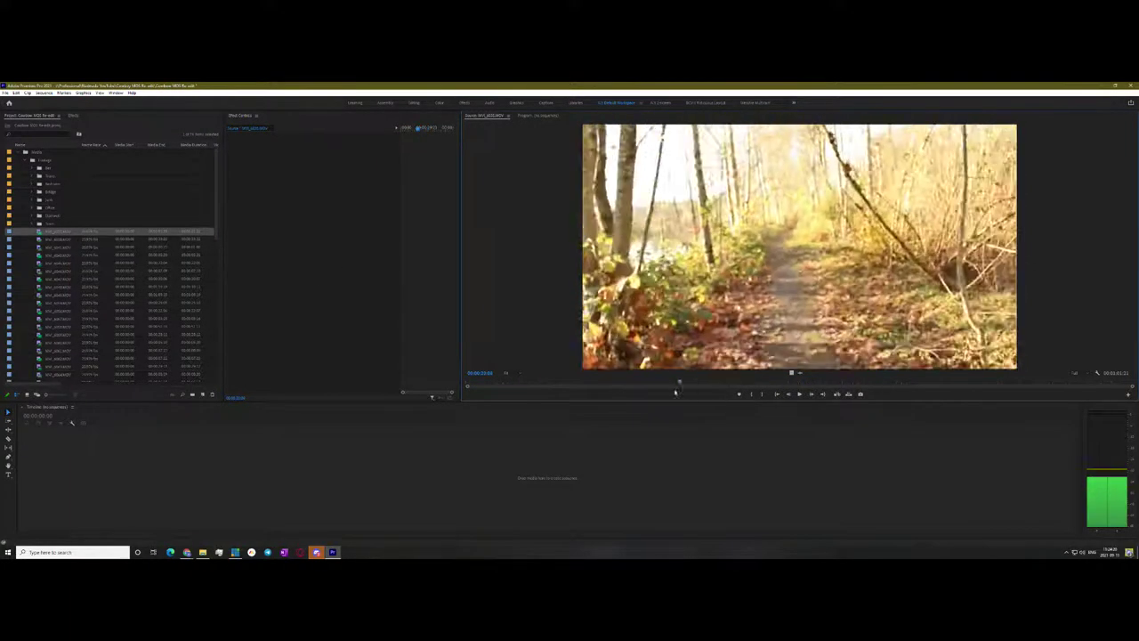
left_click(52, 190)
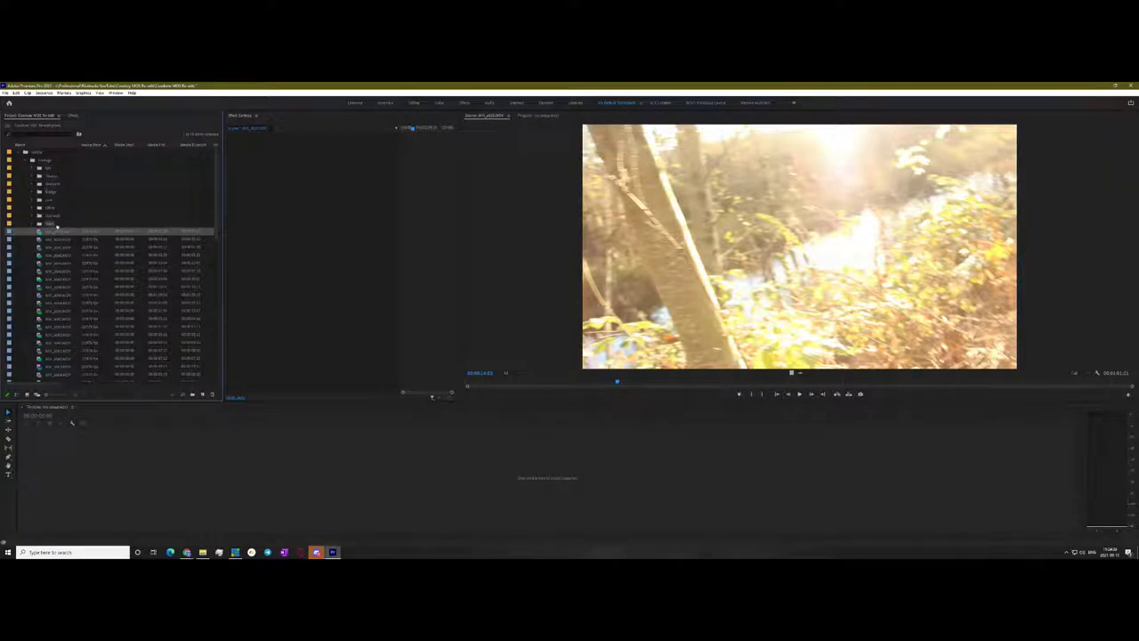
left_click(71, 195)
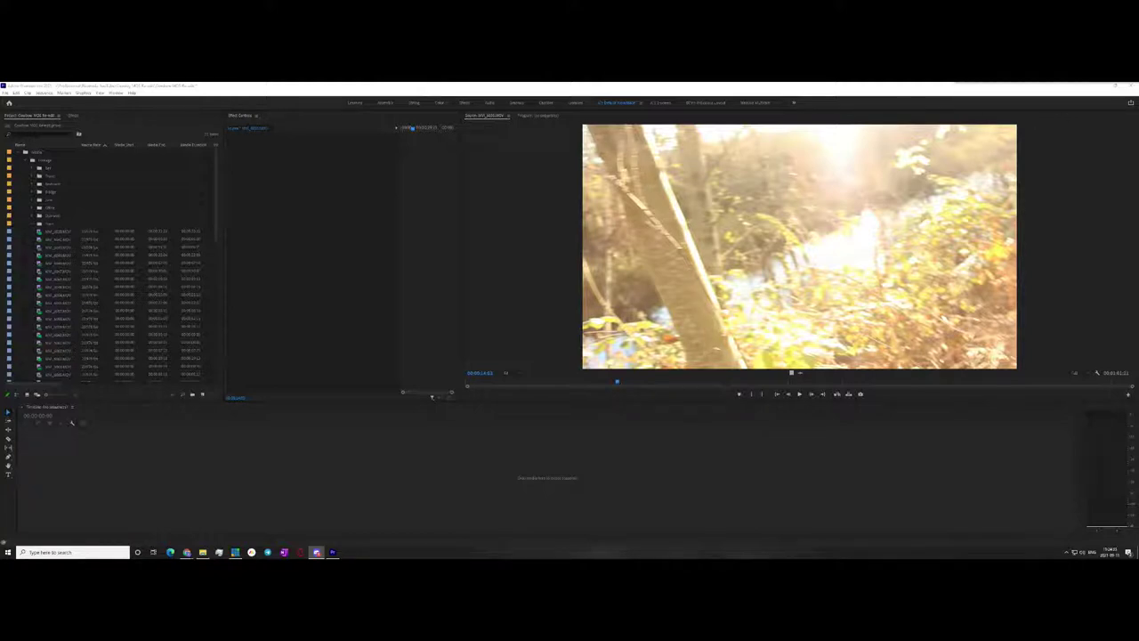
- Scrub through the forest path clip in the Source monitor
double_click(82, 230)
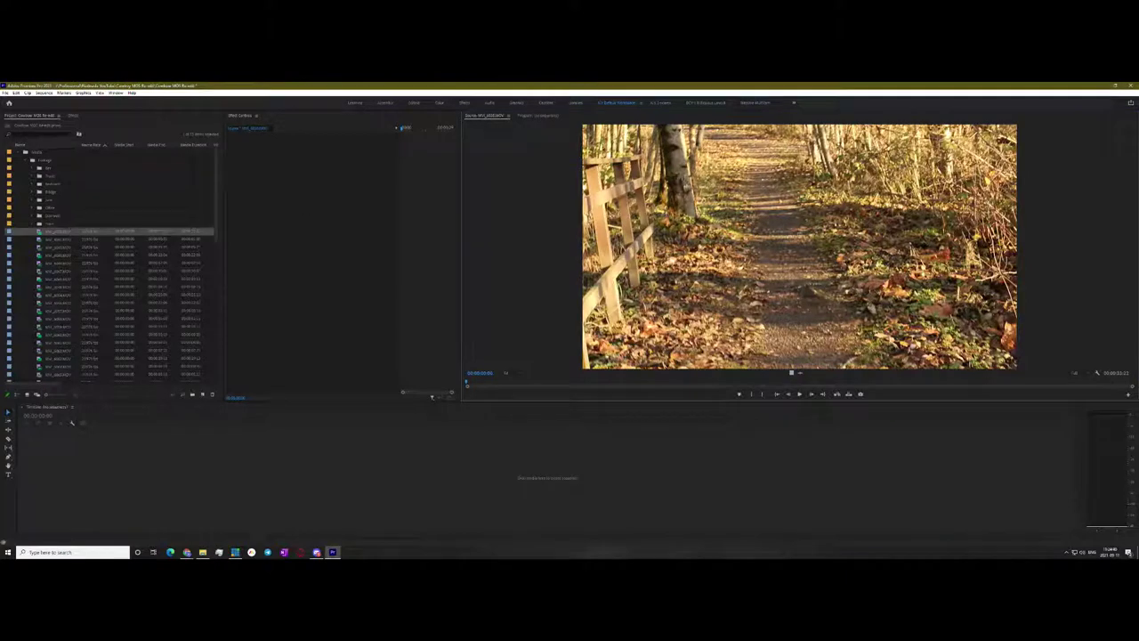
left_click_drag(543, 384, 932, 381)
left_click(40, 234)
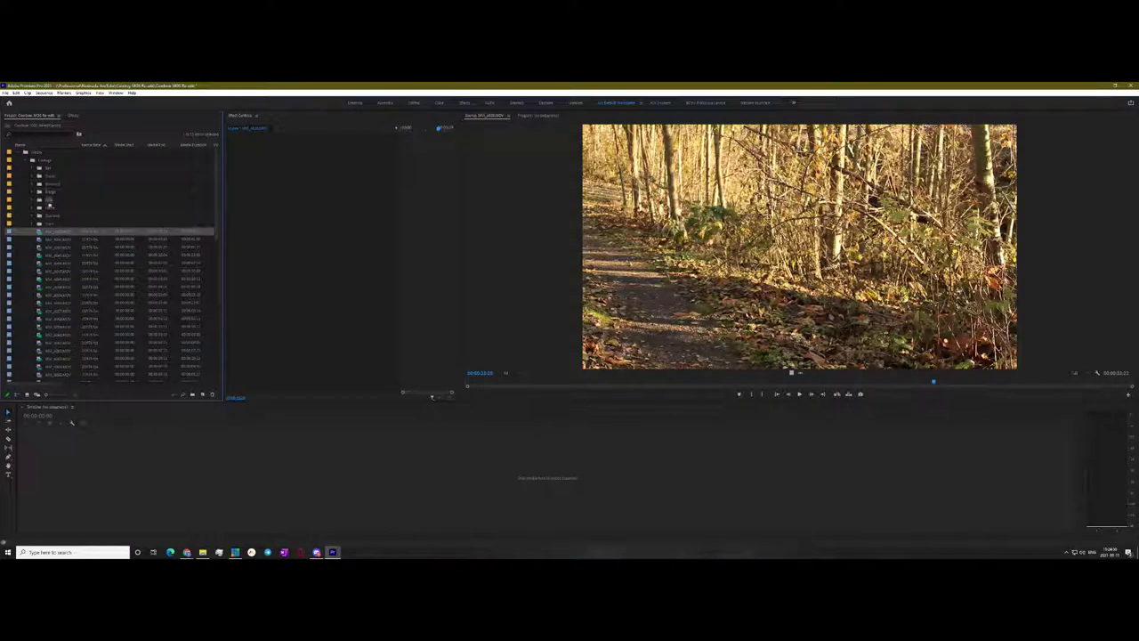
left_click(52, 201)
- Preview the first and forest clips, then load and play the orange kitchen clip
double_click(42, 233)
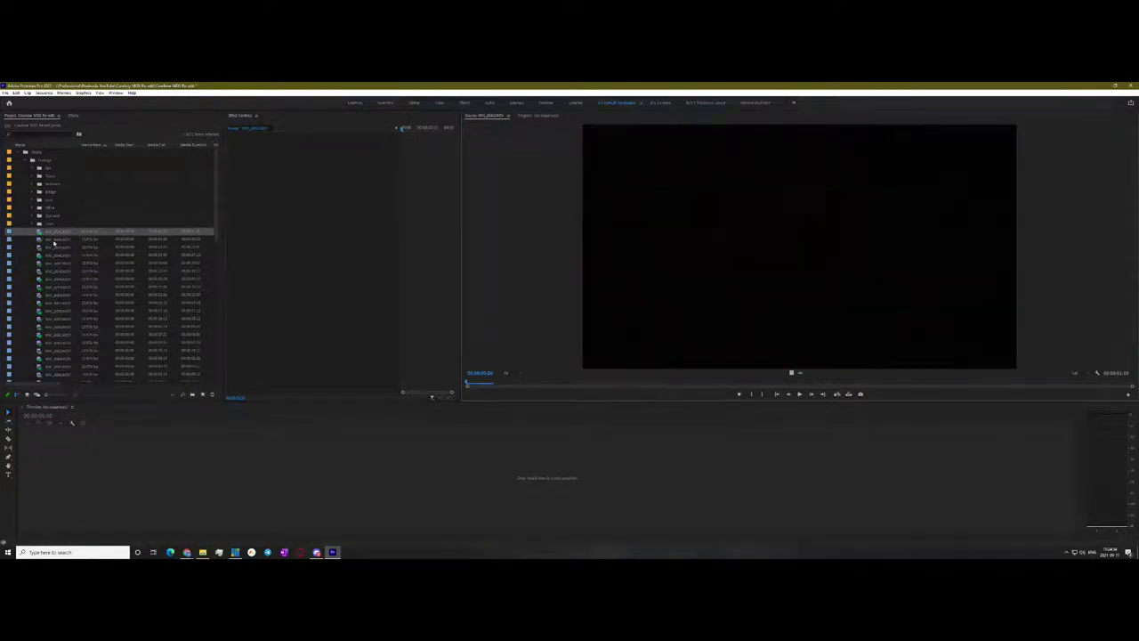
key("space")
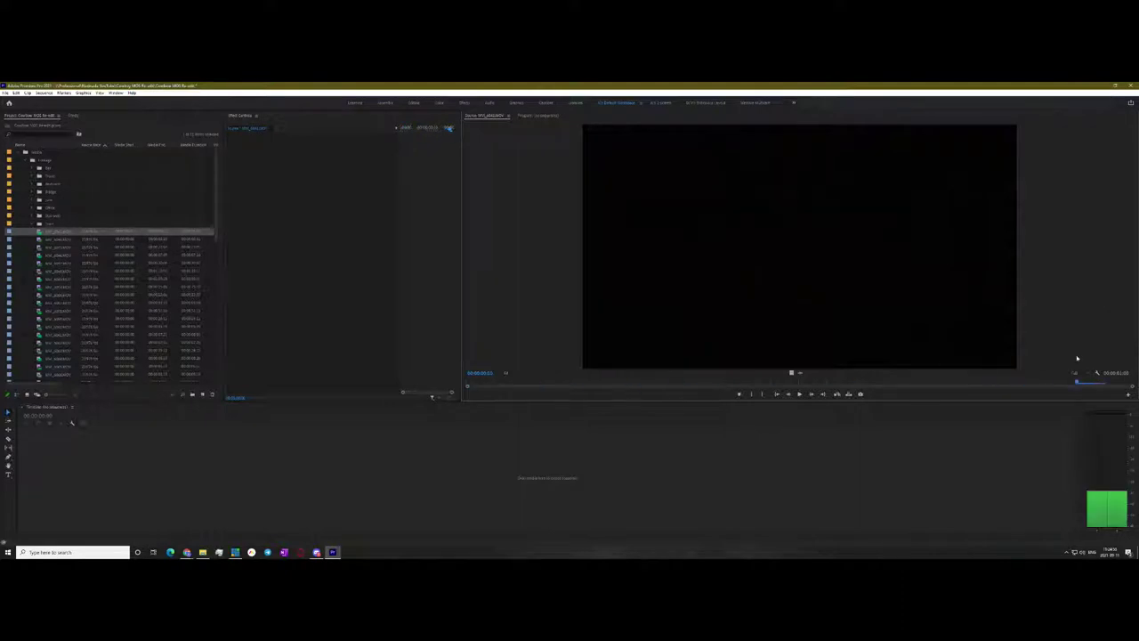
double_click(41, 233)
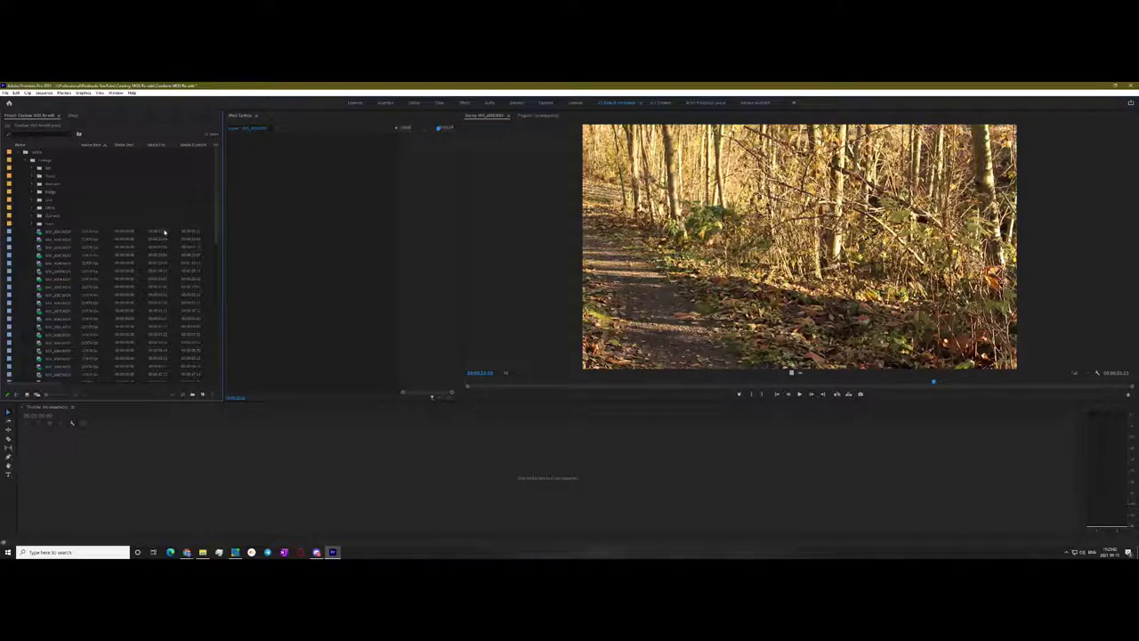
double_click(47, 232)
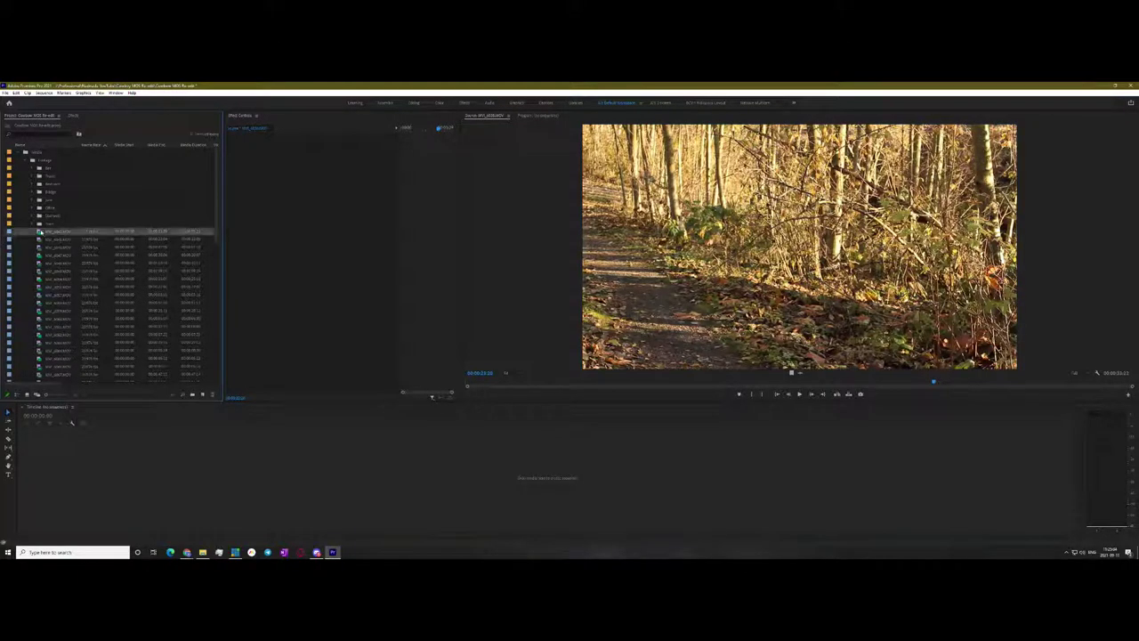
key("space")
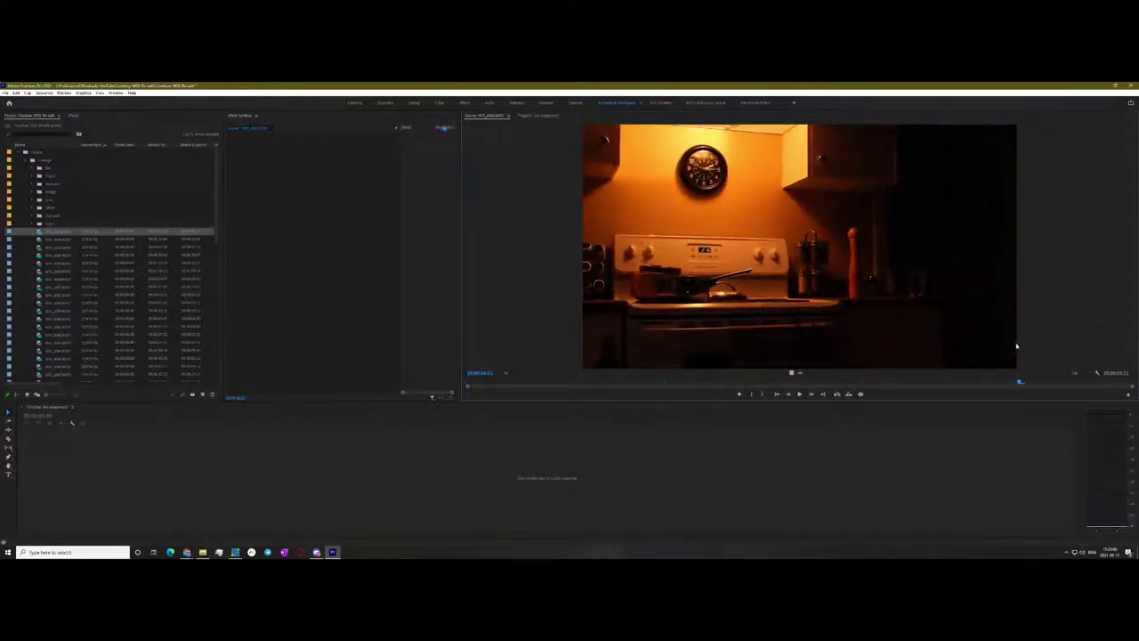
- Play and scrub the clock close-up and kitchen appliance clips
double_click(42, 239)
key("space")
left_click_drag(1003, 336, 702, 387)
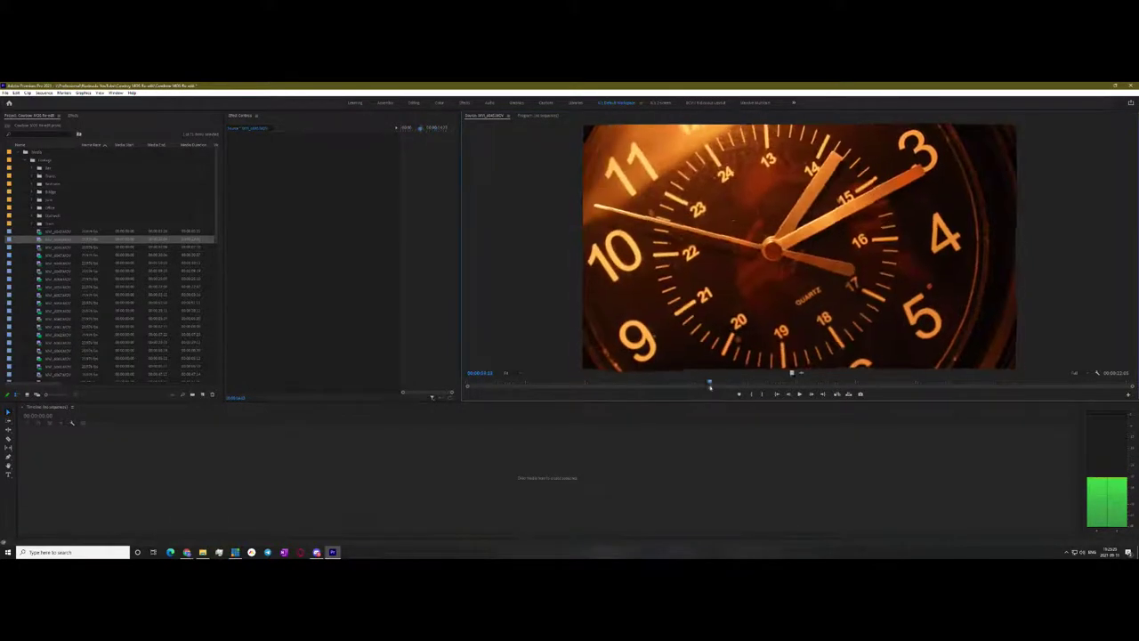
double_click(55, 246)
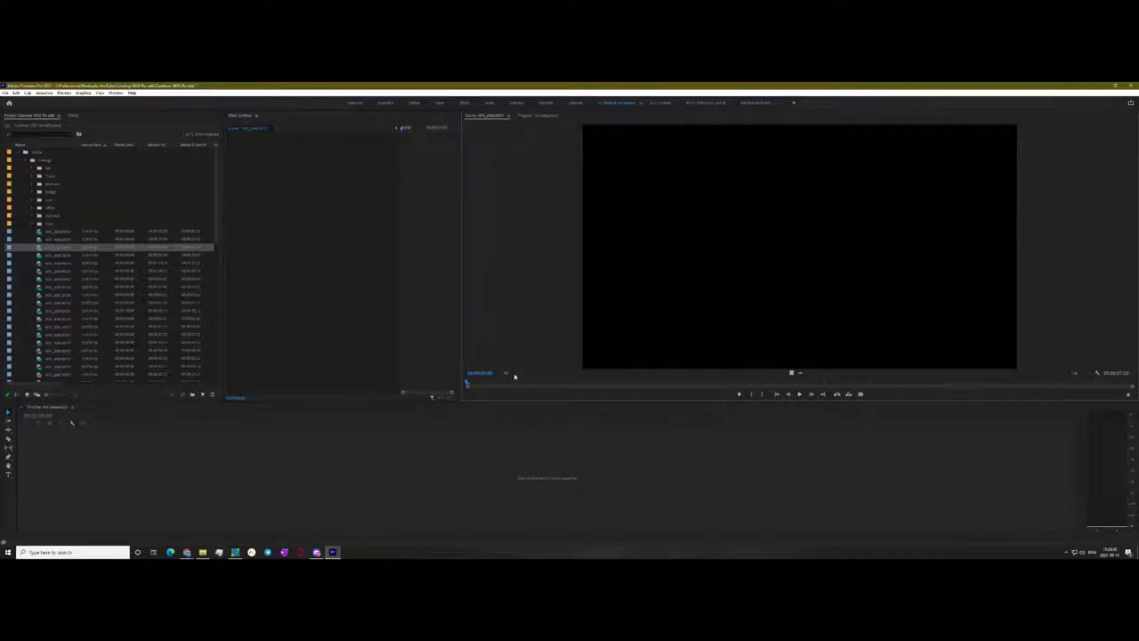
left_click_drag(515, 381, 1095, 365)
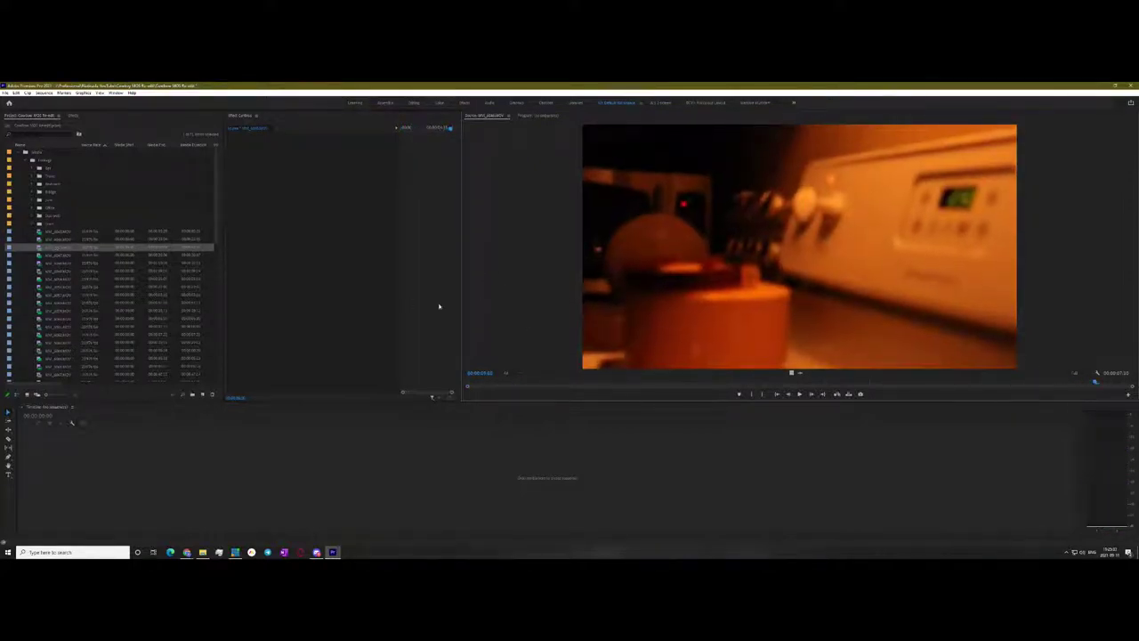
- Scrub the wall clock clip to its later close-up, then select the Footage folder
double_click(58, 258)
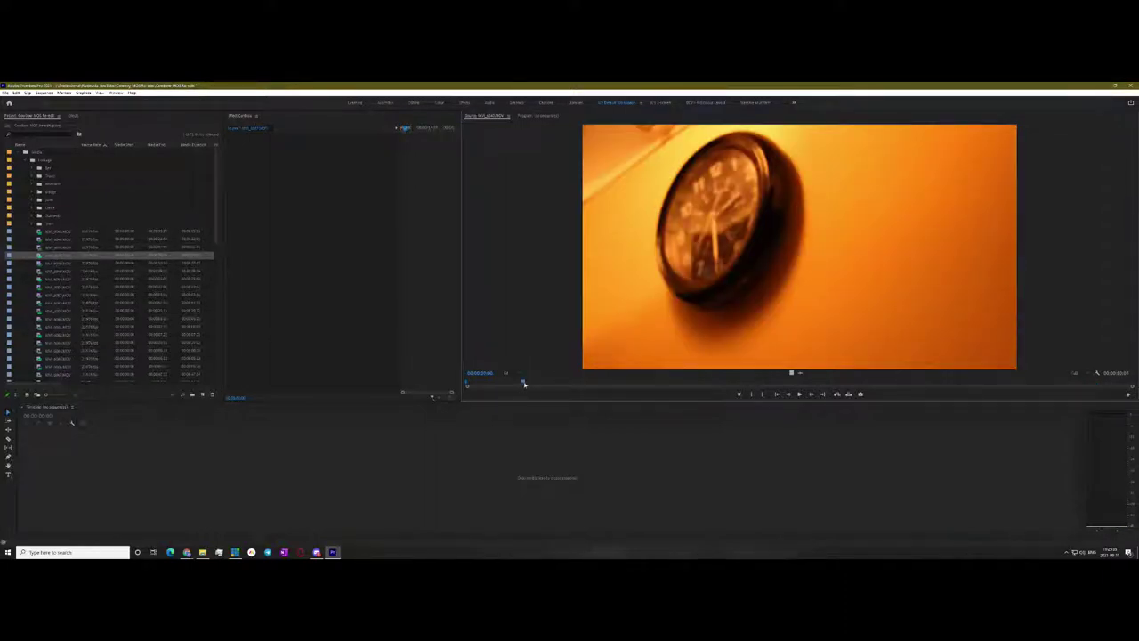
left_click(846, 381)
left_click(800, 384)
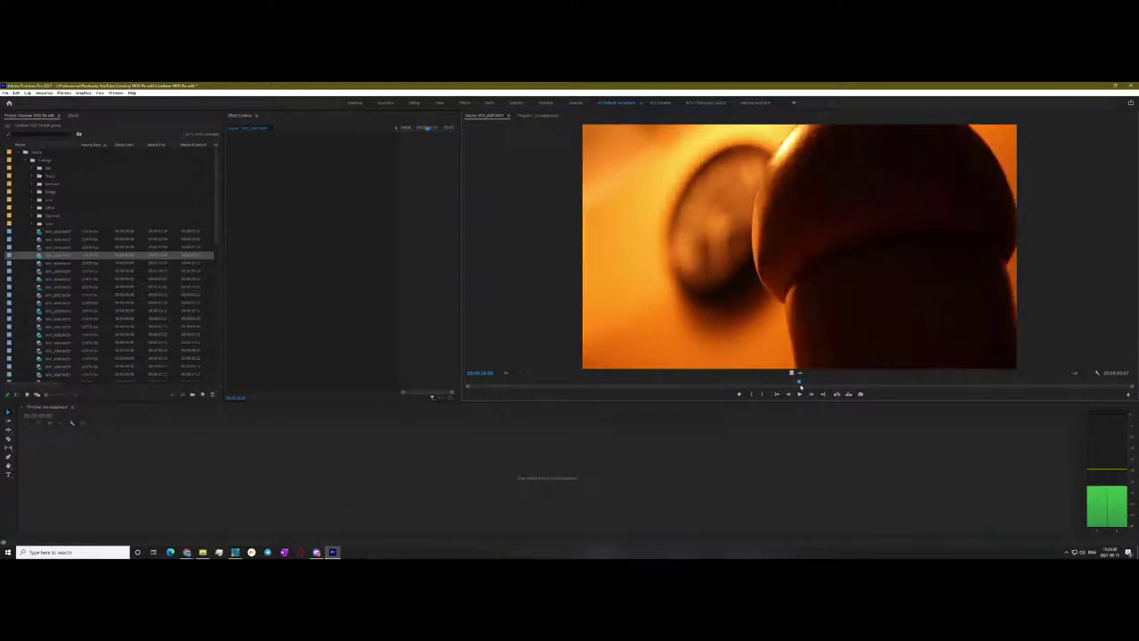
mouse_move(800, 383)
left_mouse_down()
mouse_move(707, 382)
mouse_move(831, 382)
mouse_move(782, 383)
left_mouse_up()
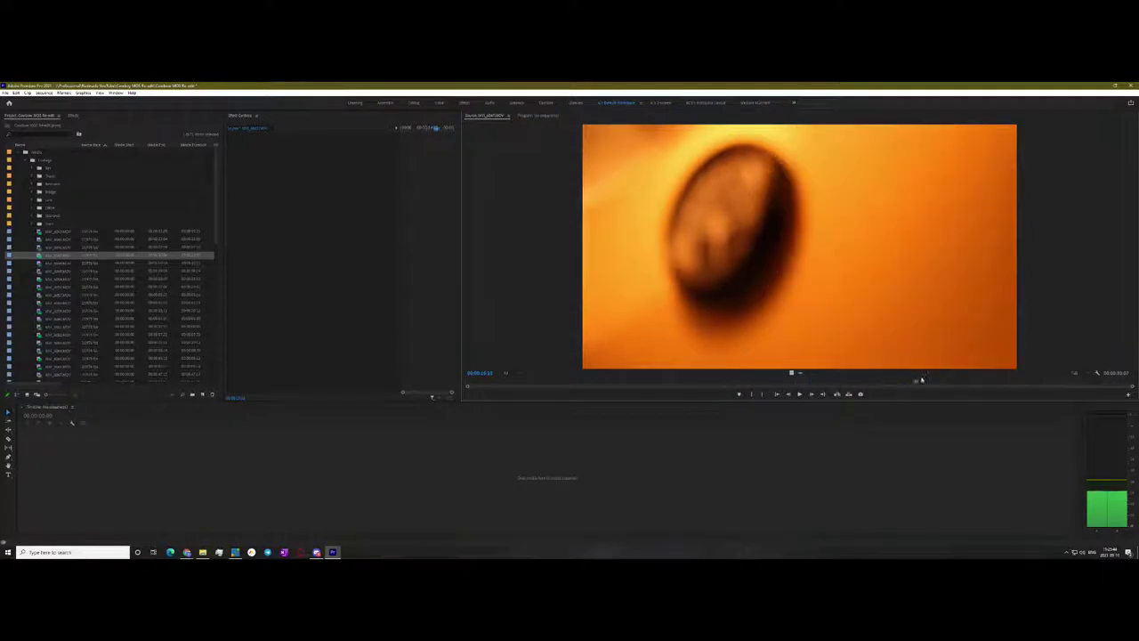
left_click(786, 384)
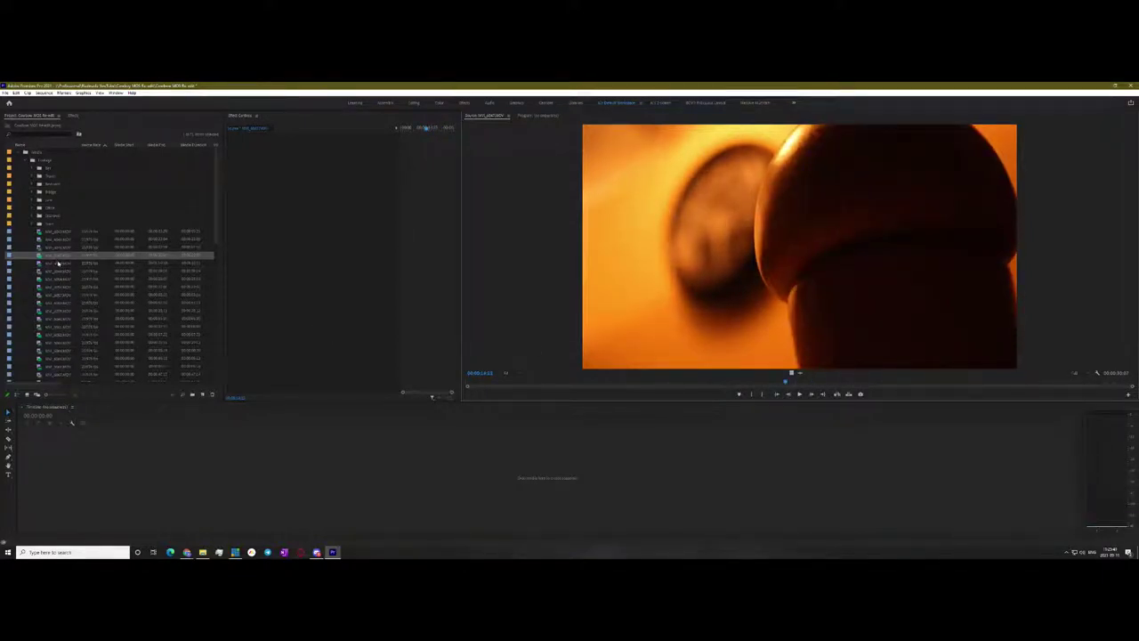
left_click(43, 160)
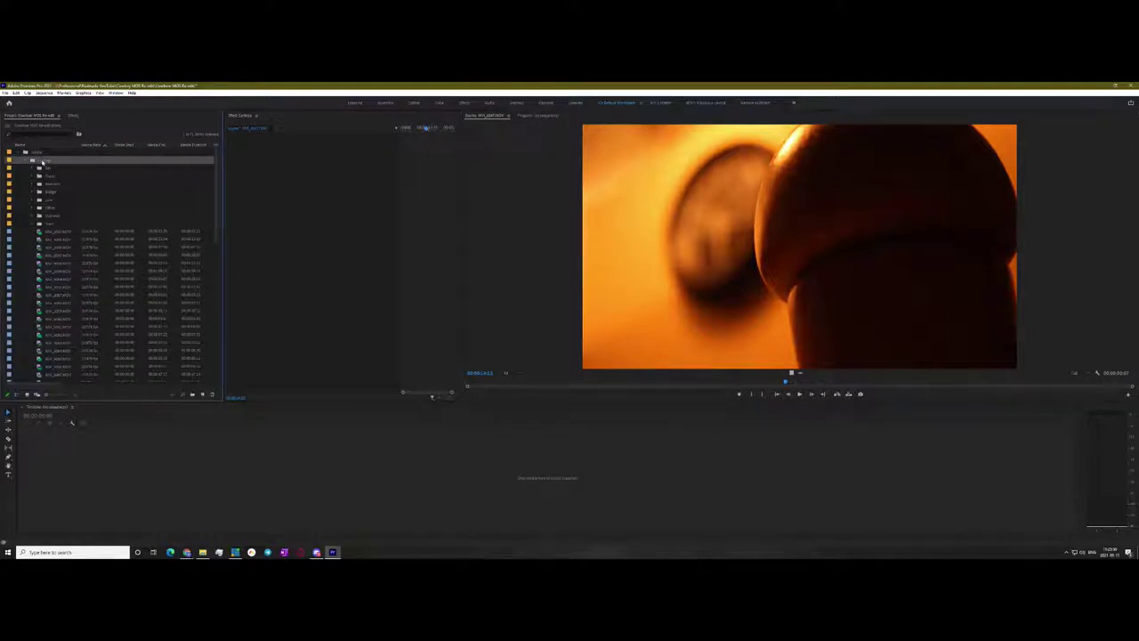
- Create a new bin named 'Selects' inside Footage with Ctrl+B
key("ctrl+b")
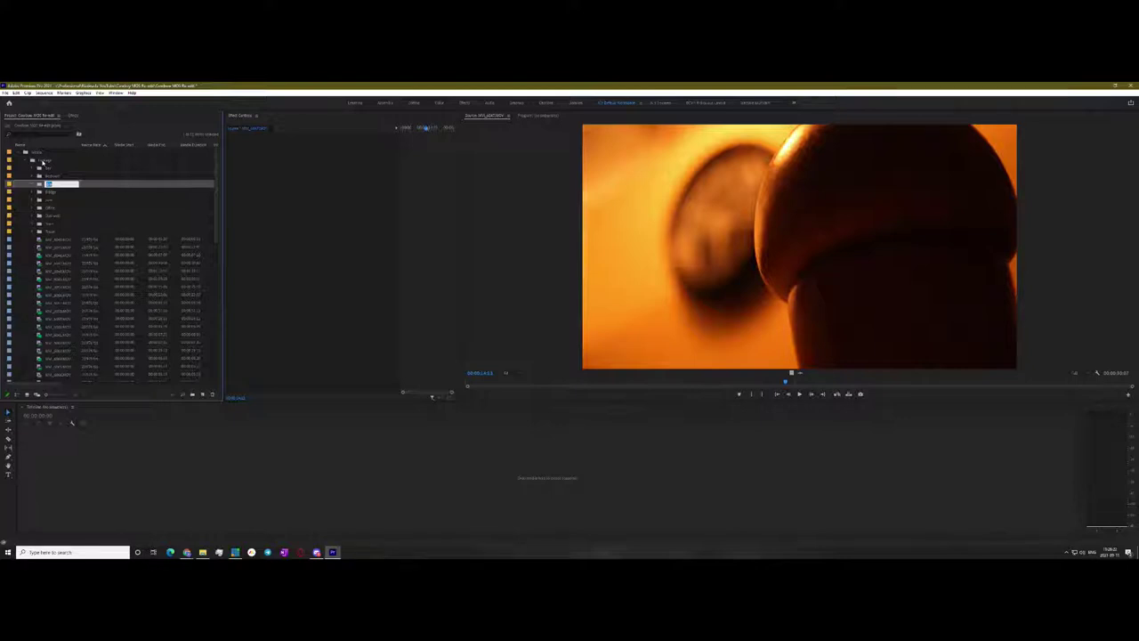
type("Selects")
key("Return")
left_click(60, 184)
- Preview the kitchen clip and file it into the Selects bin
left_click(64, 240)
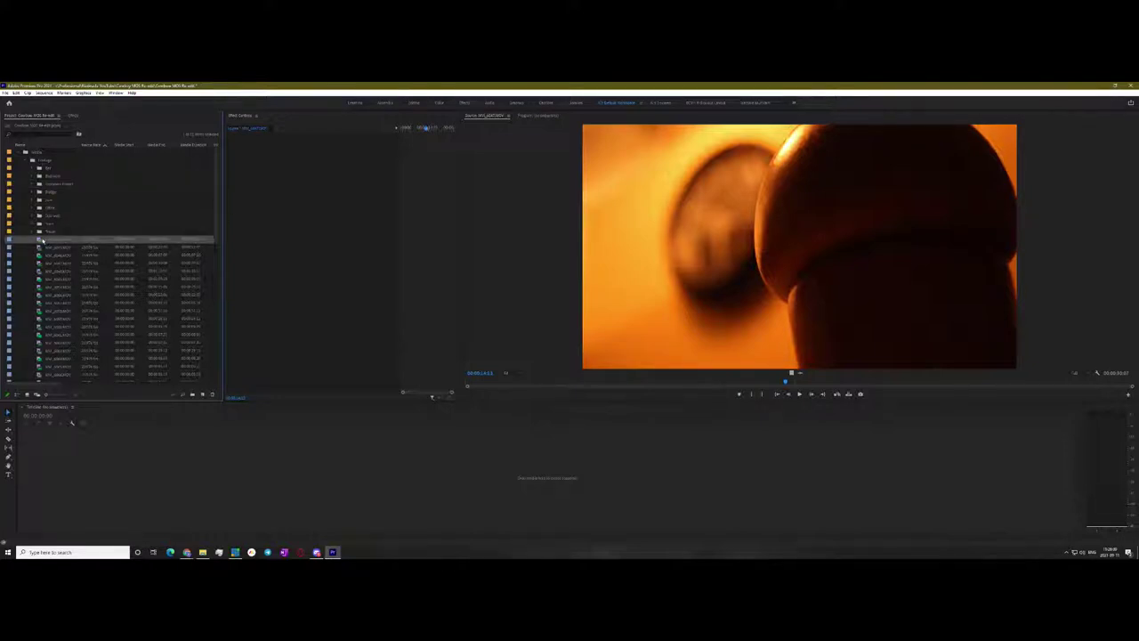
double_click(39, 240)
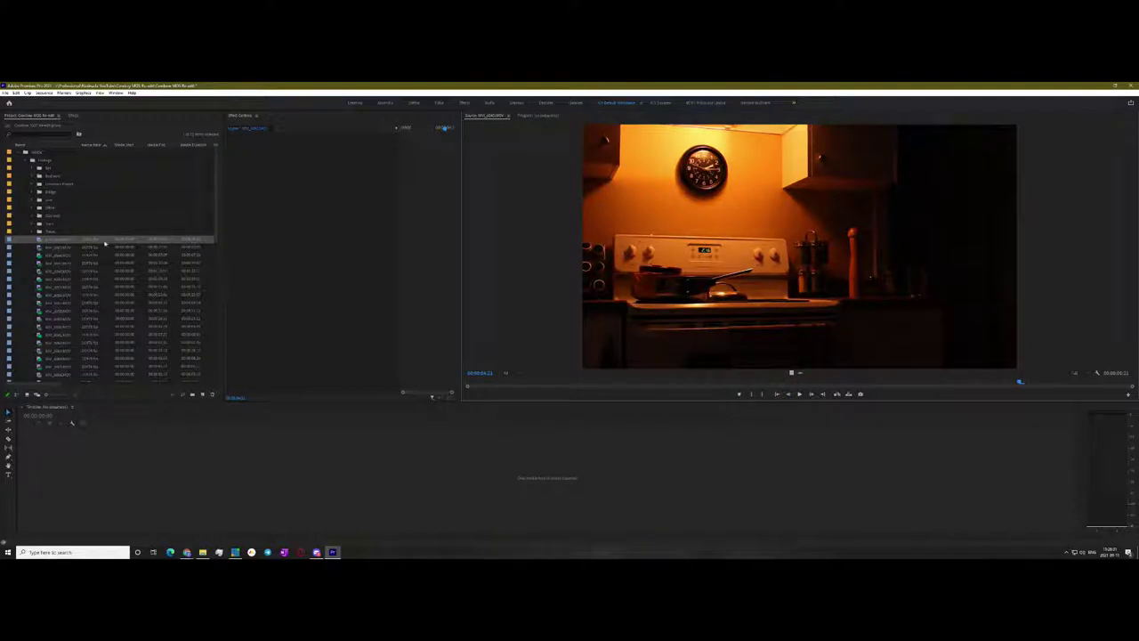
left_click_drag(38, 242, 55, 184)
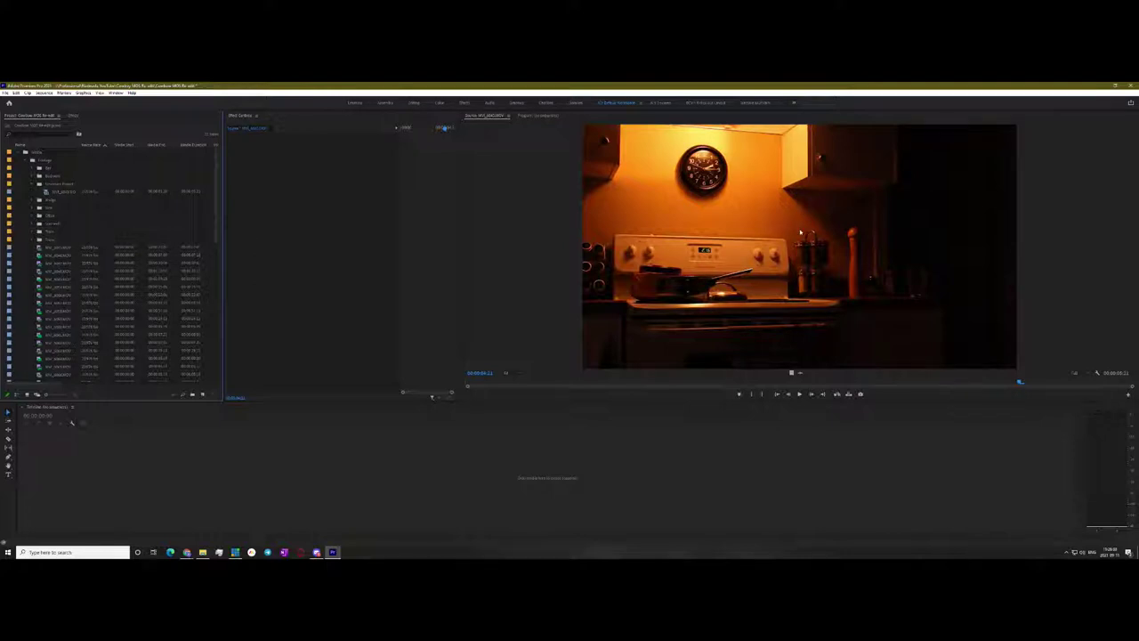
double_click(56, 248)
- Add the clock close-up and stove close-up clips to the Selects bin, previewing each
left_click_drag(58, 253, 53, 184)
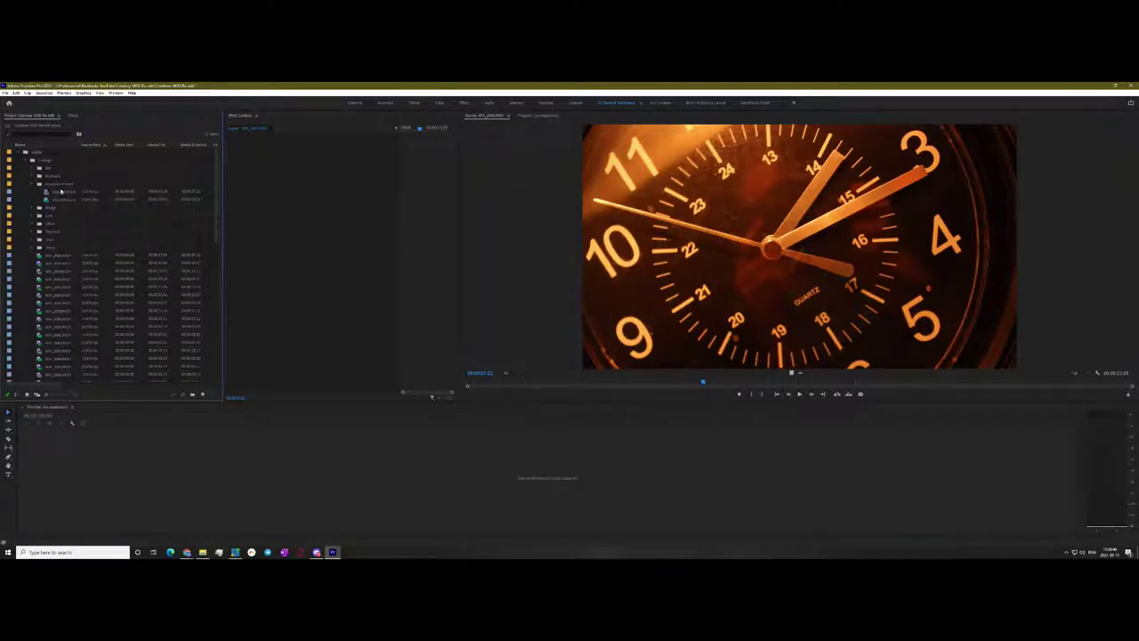
double_click(60, 191)
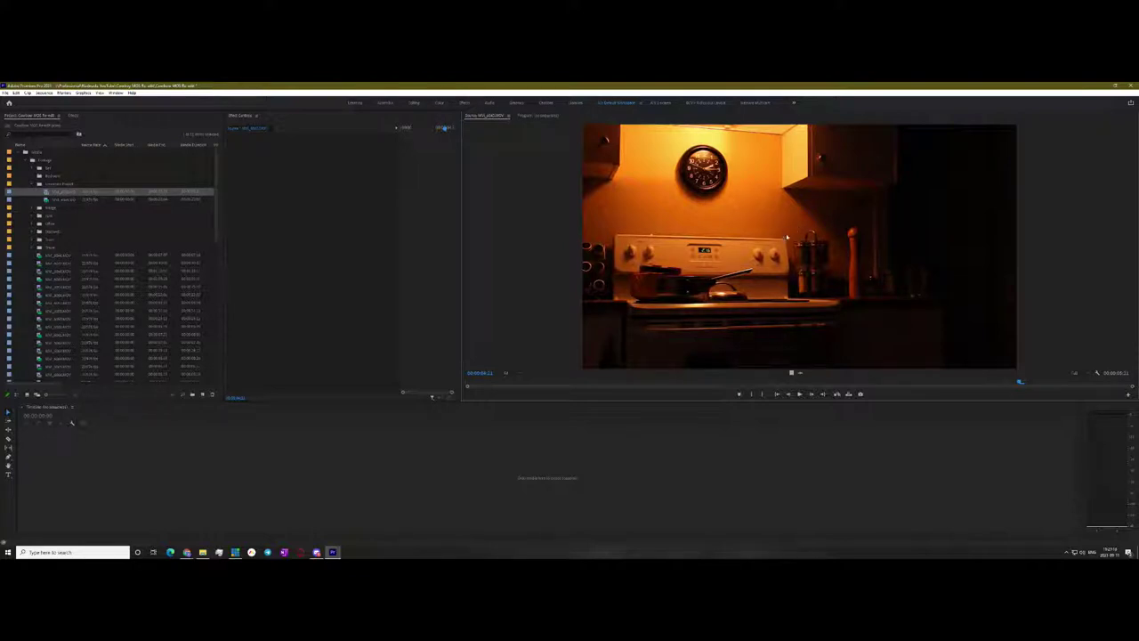
double_click(62, 199)
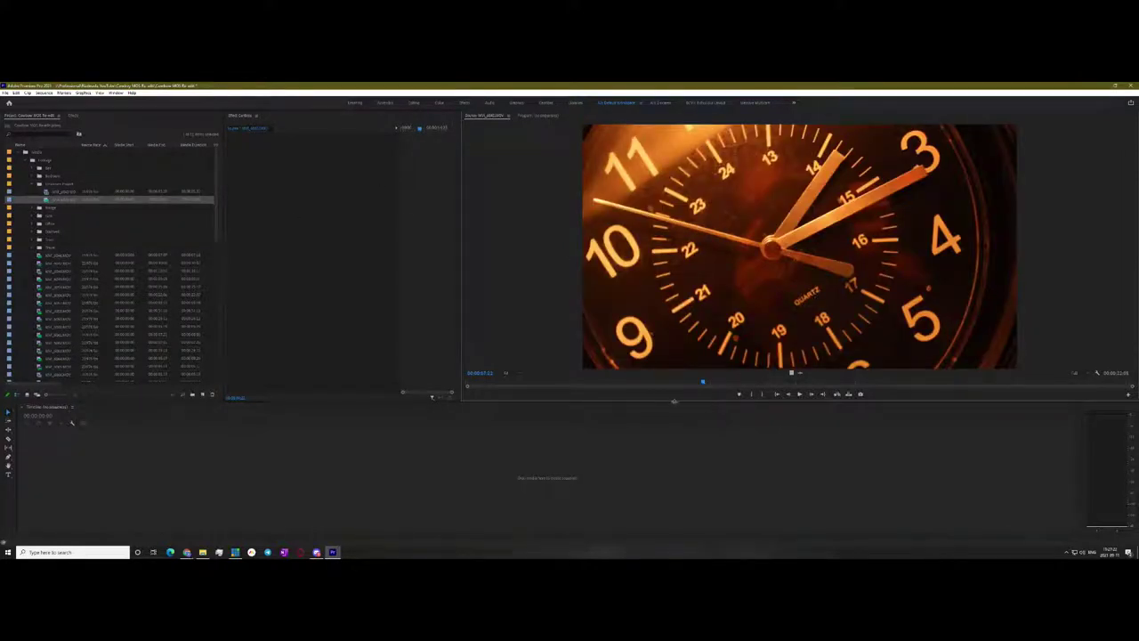
left_click_drag(703, 383, 678, 383)
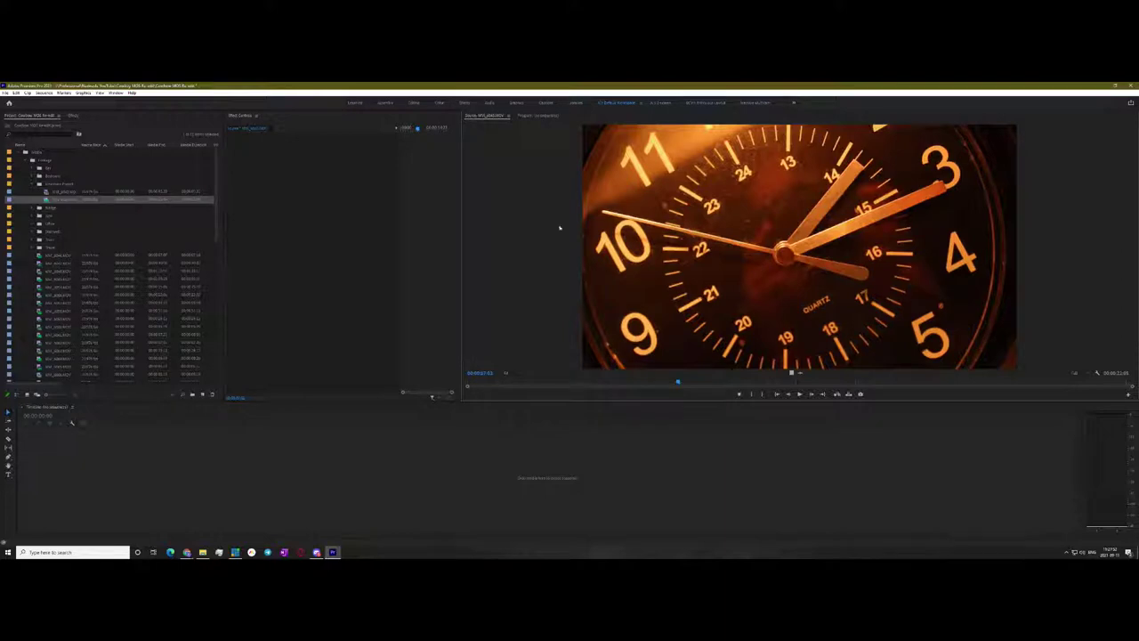
key("Down")
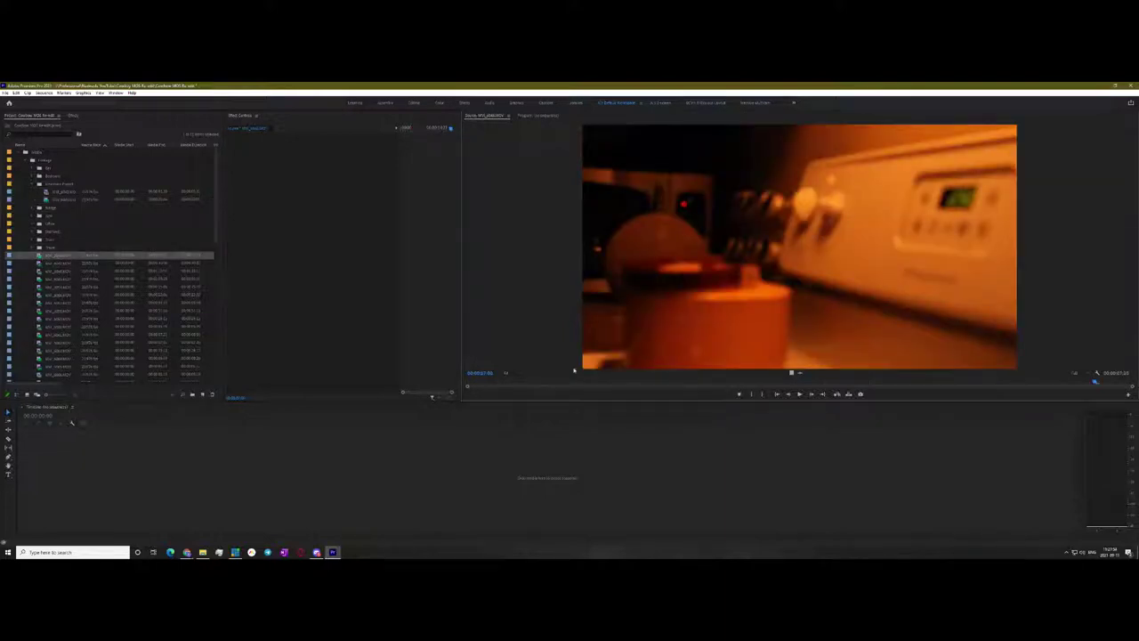
key("space")
left_click(40, 255)
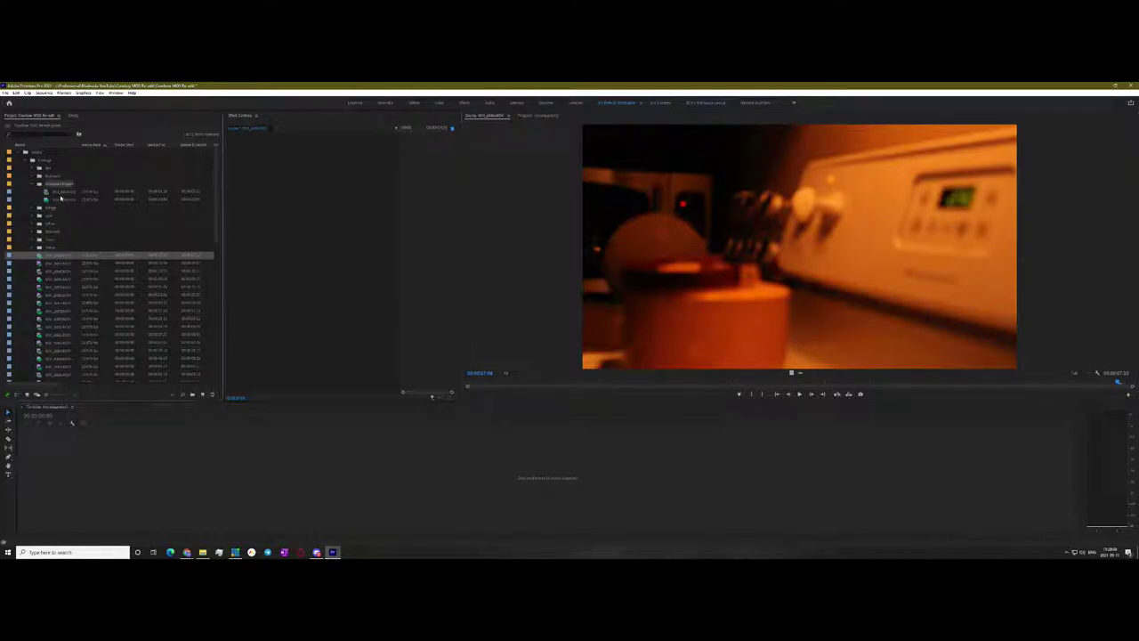
double_click(39, 264)
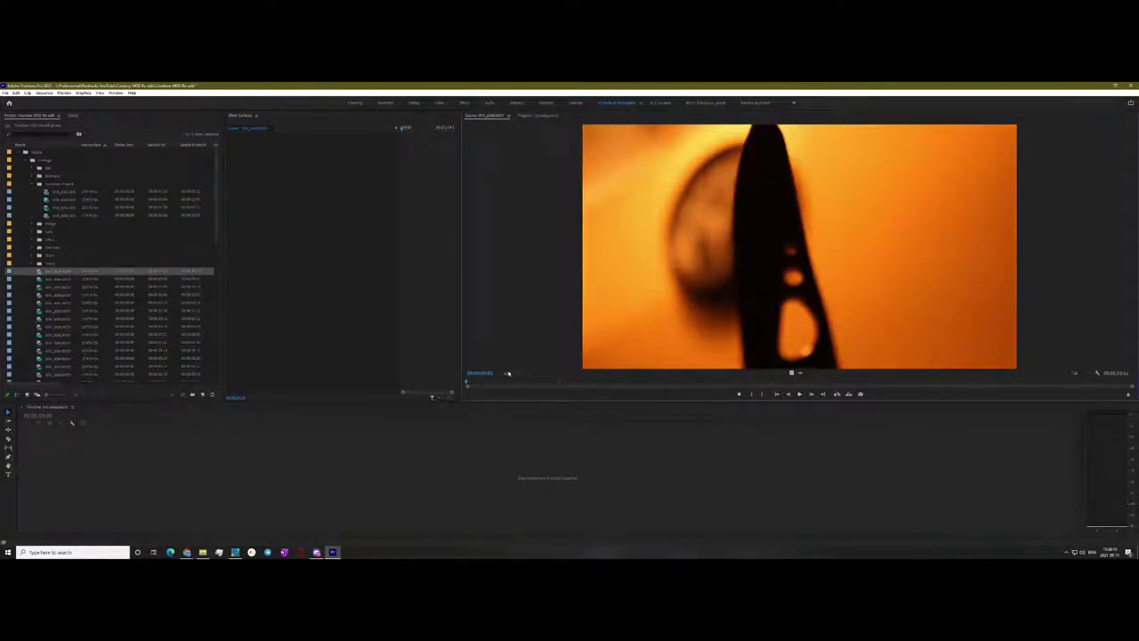
- Scrub through the knob close-up and door clips in the Source monitor
left_click_drag(487, 382, 683, 392)
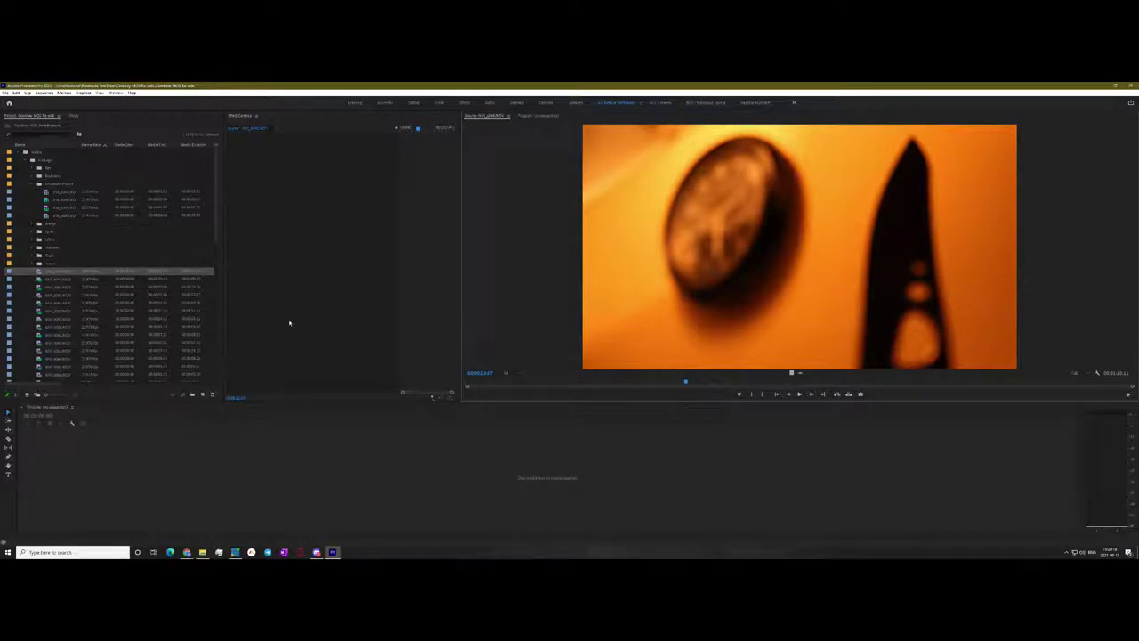
left_click(38, 271)
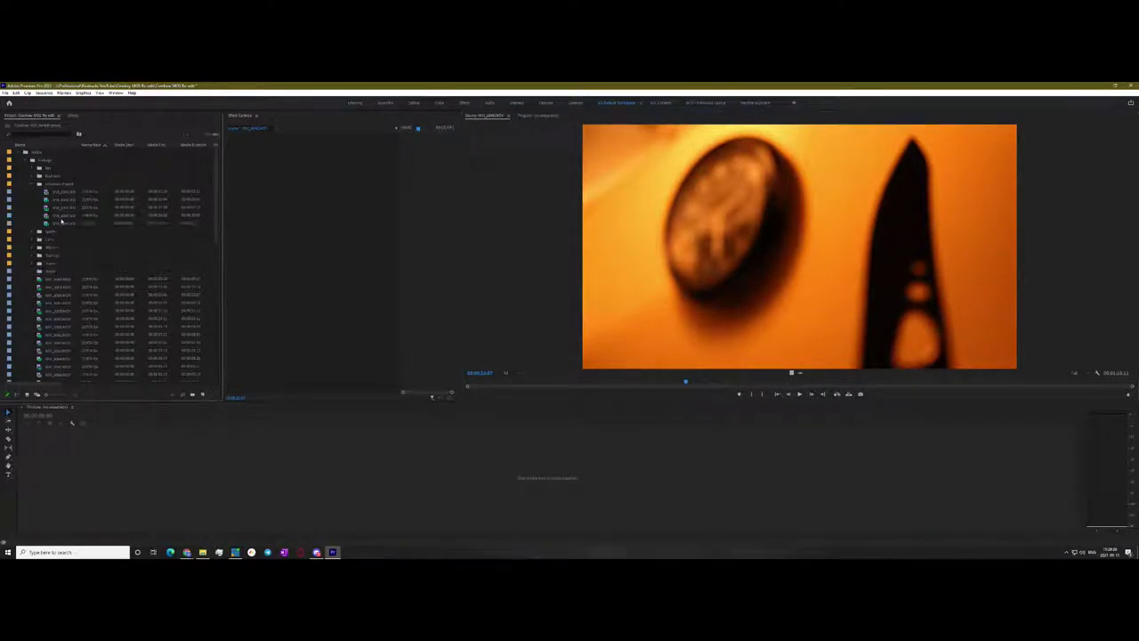
double_click(38, 279)
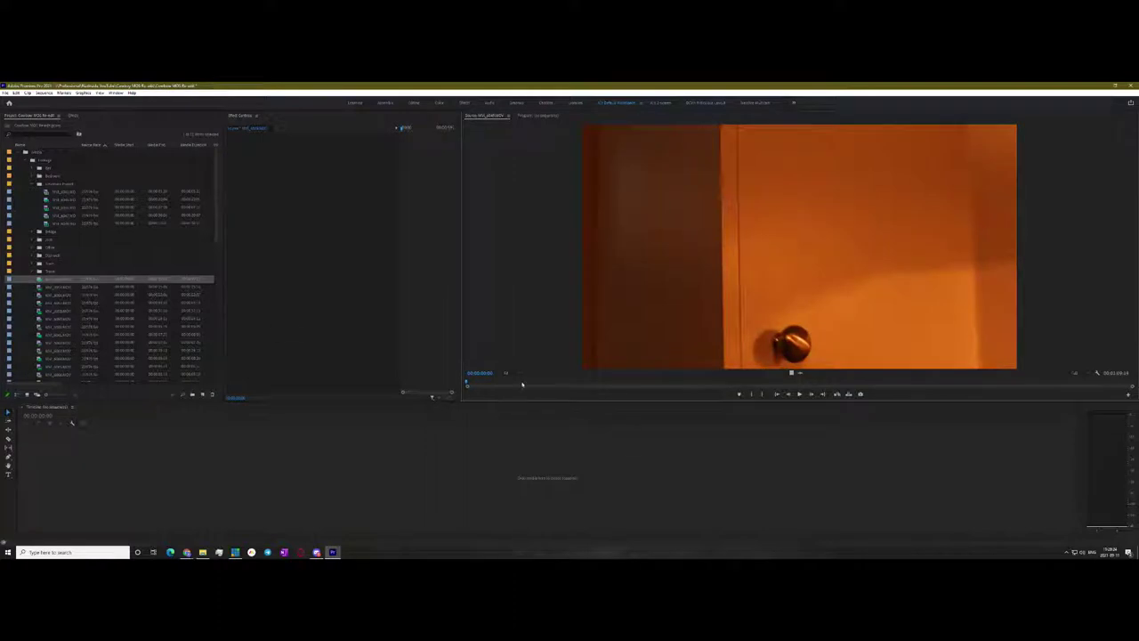
left_click_drag(538, 384, 806, 416)
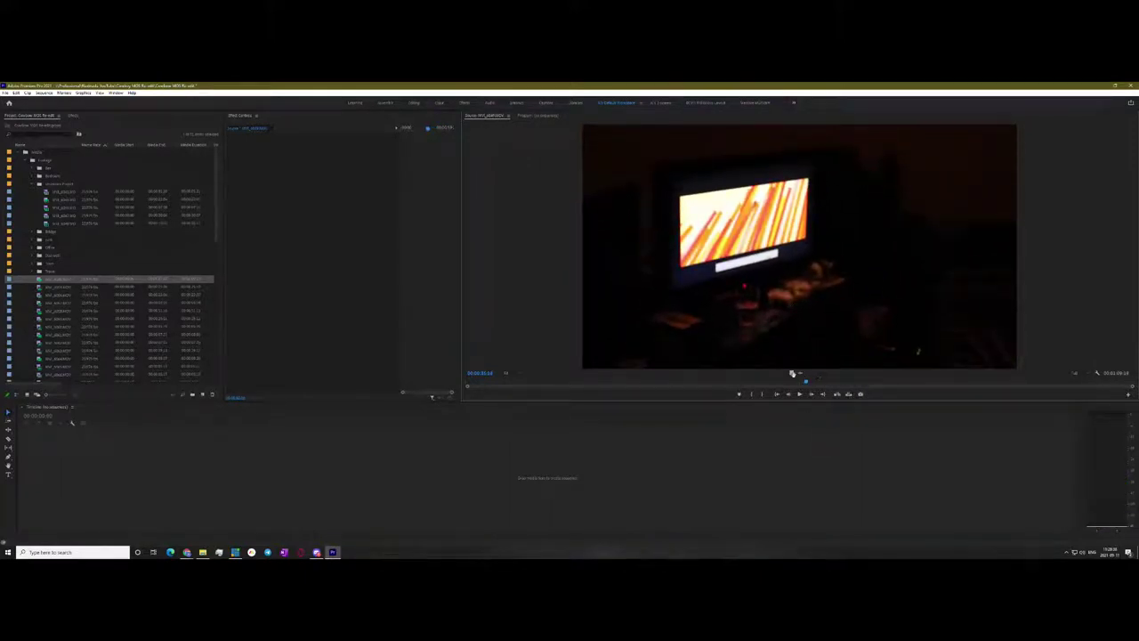
left_click_drag(813, 389, 920, 361)
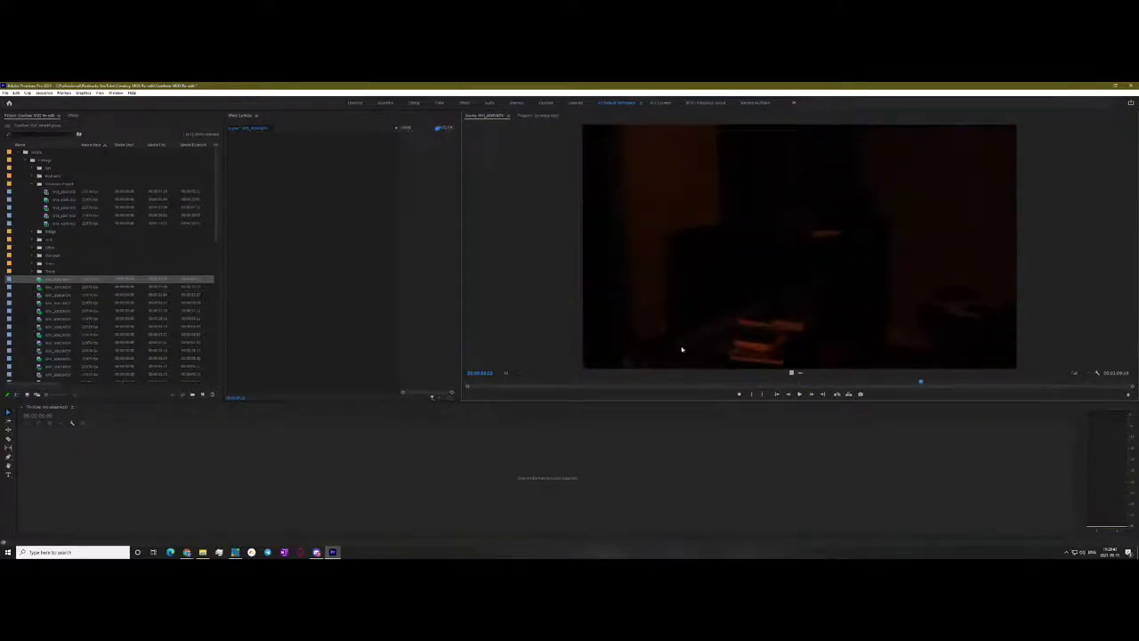
- Skim the Great Wave print clip and the next clip, filing both into the Premiere Project bin
double_click(38, 282)
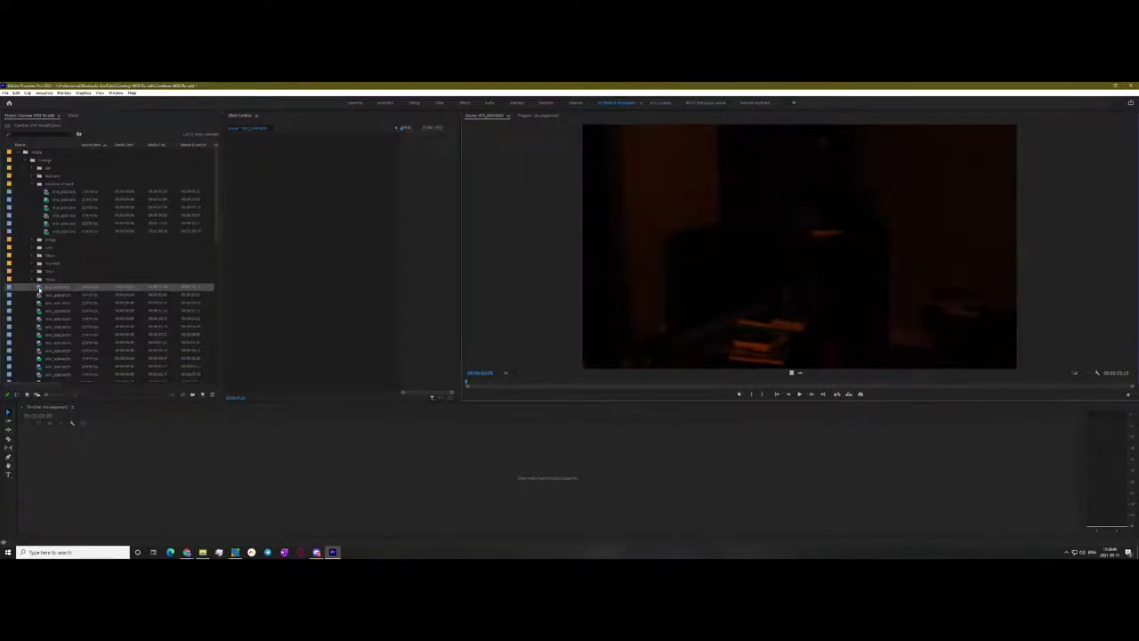
left_click_drag(534, 383, 962, 381)
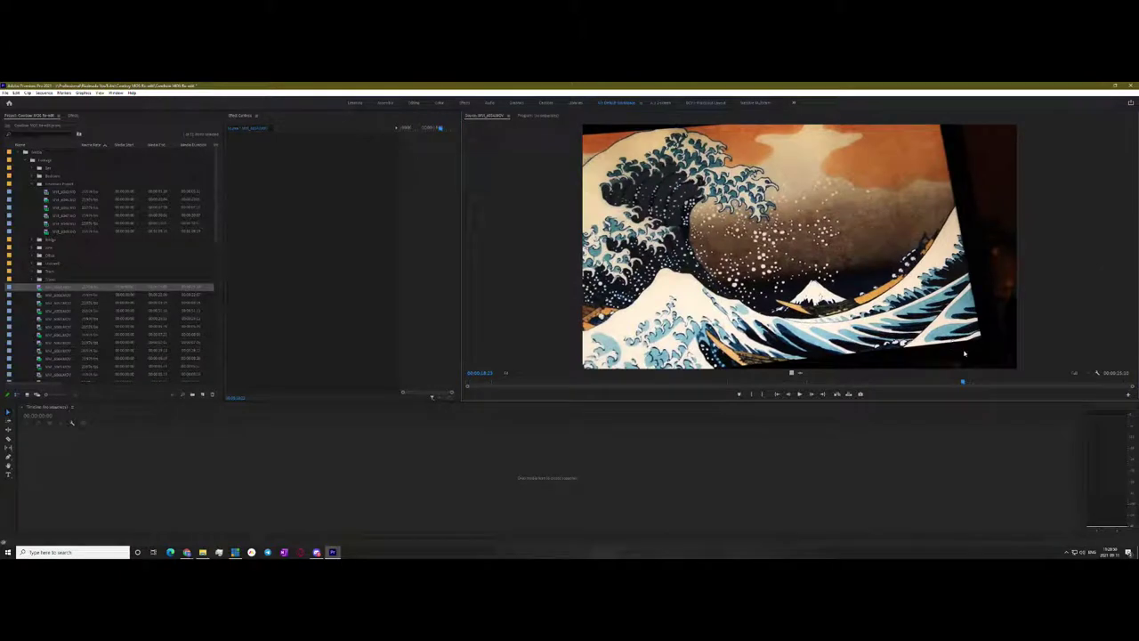
left_click_drag(41, 289, 53, 183)
left_click(39, 294)
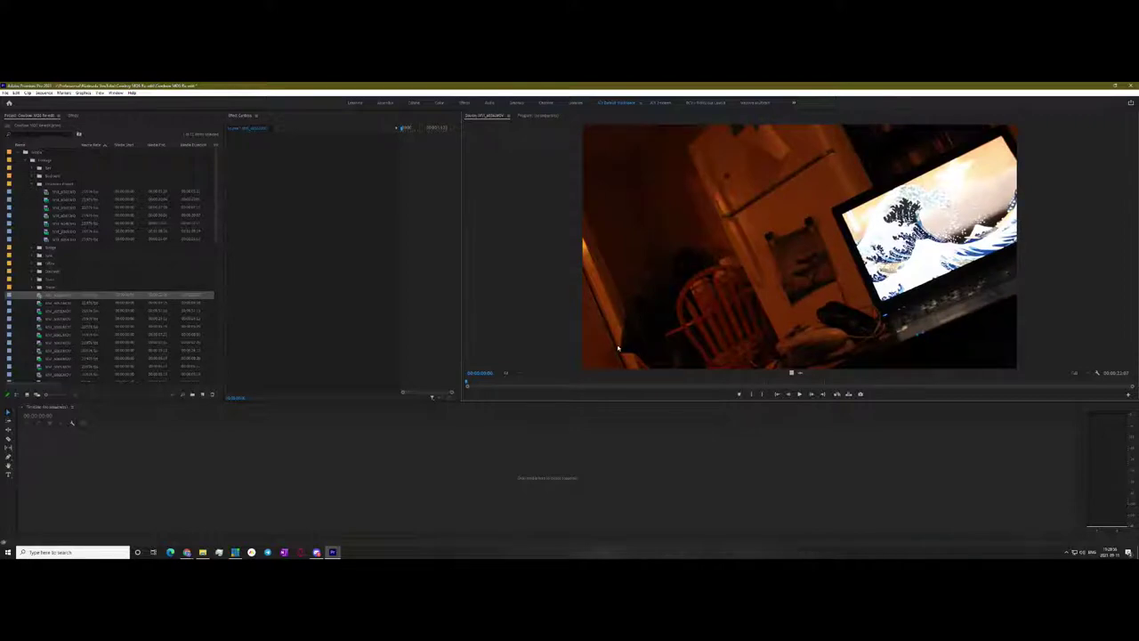
left_click_drag(515, 384, 1099, 347)
left_click_drag(53, 294, 75, 232)
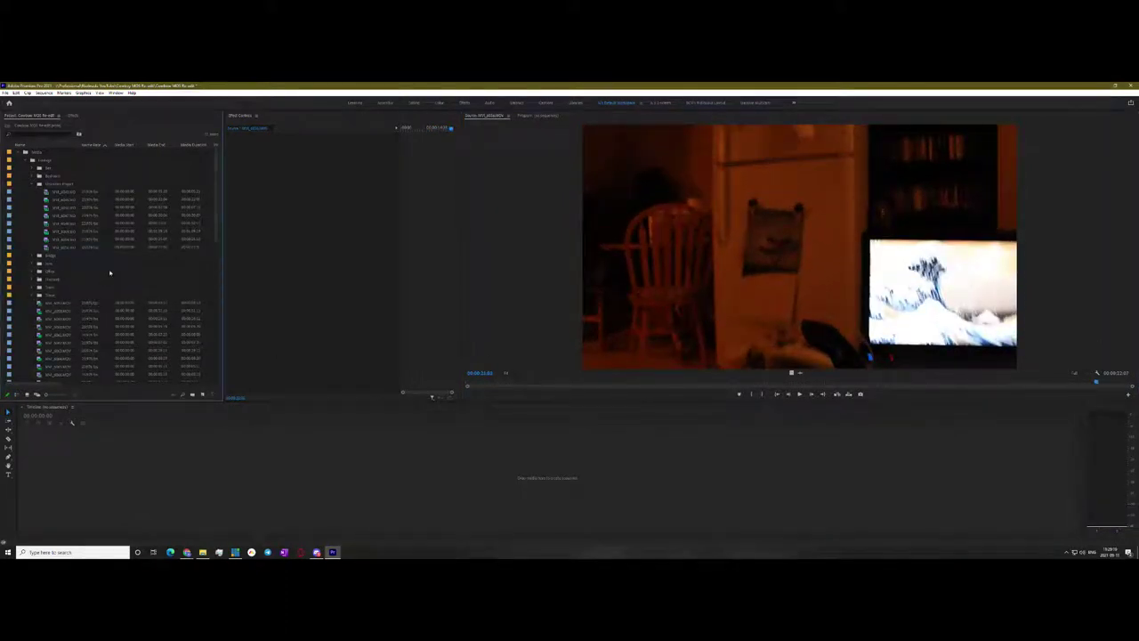
double_click(43, 304)
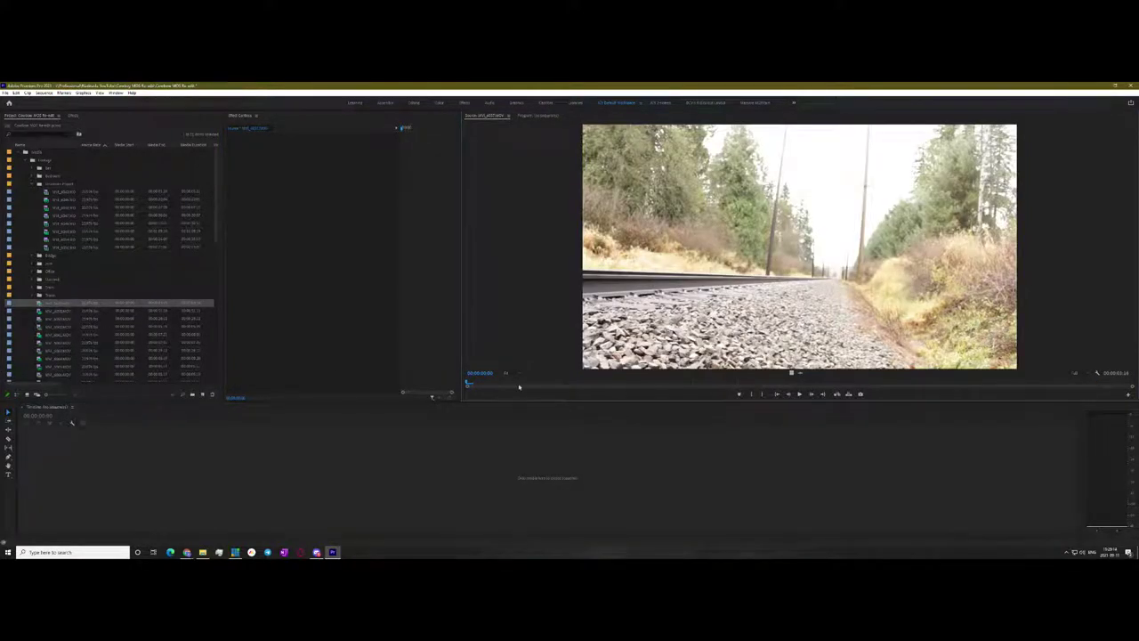
left_click_drag(508, 380, 805, 381)
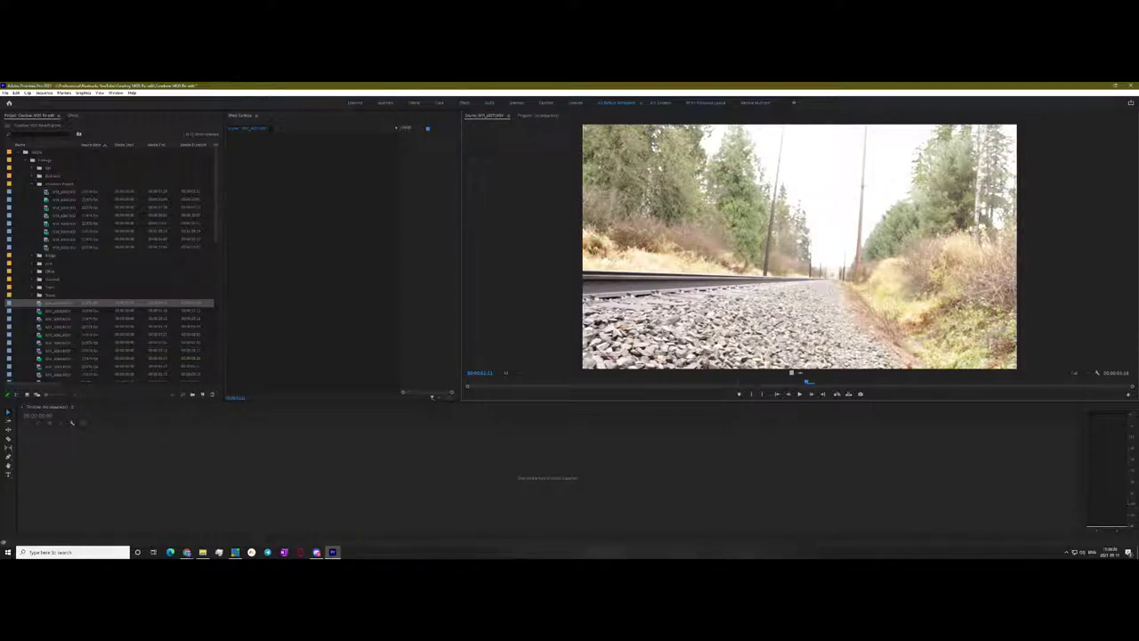
left_click(507, 373)
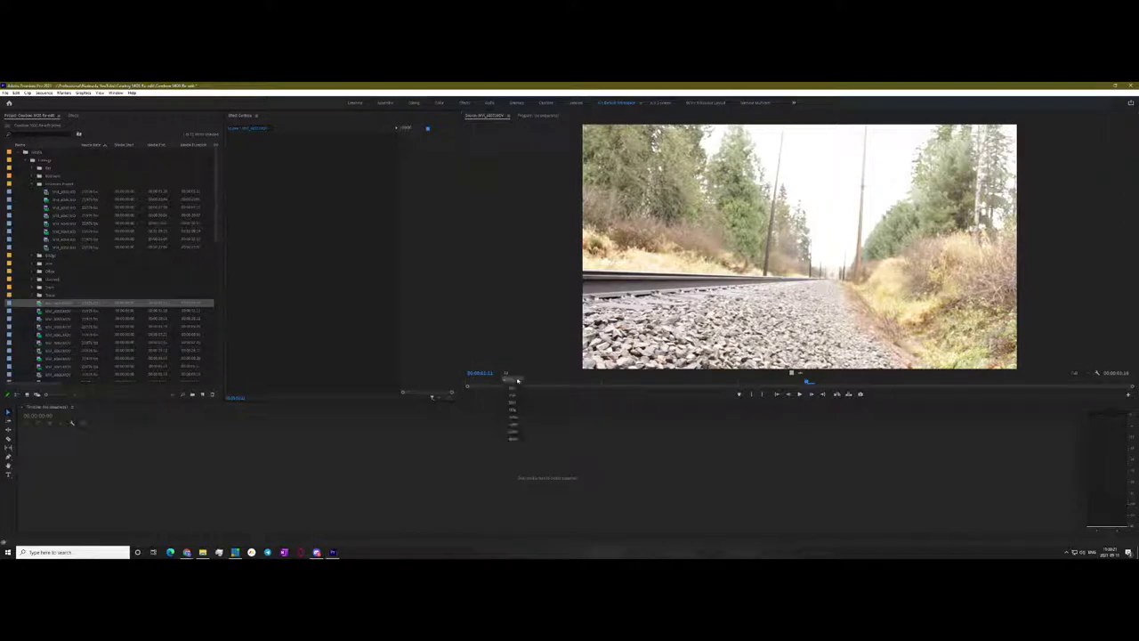
left_click(517, 426)
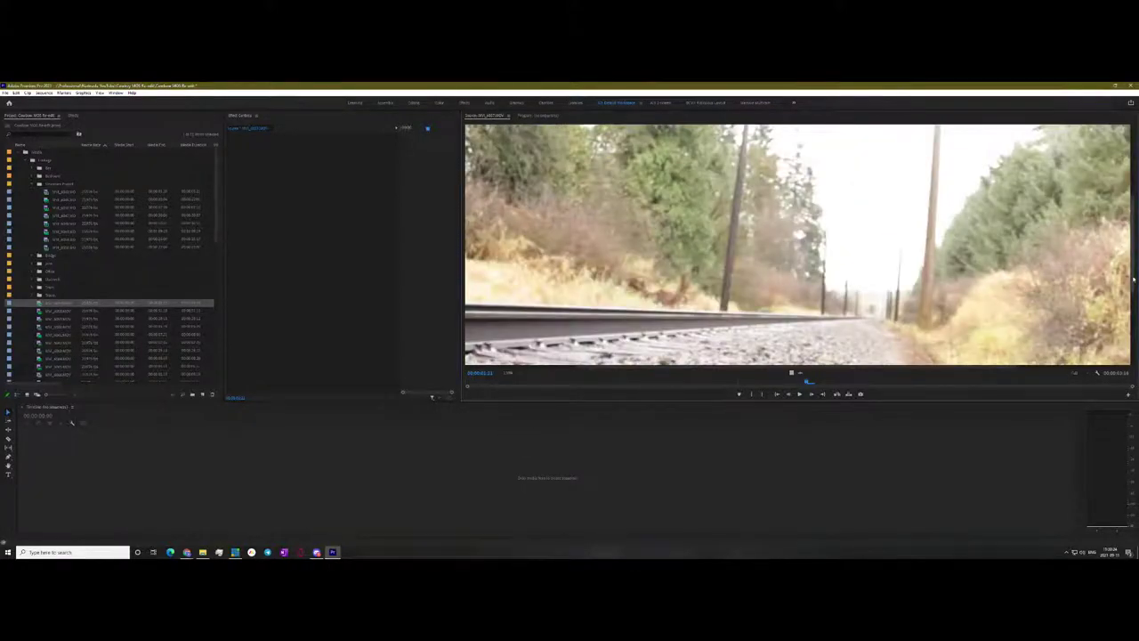
scroll(766, 279, "up", 5)
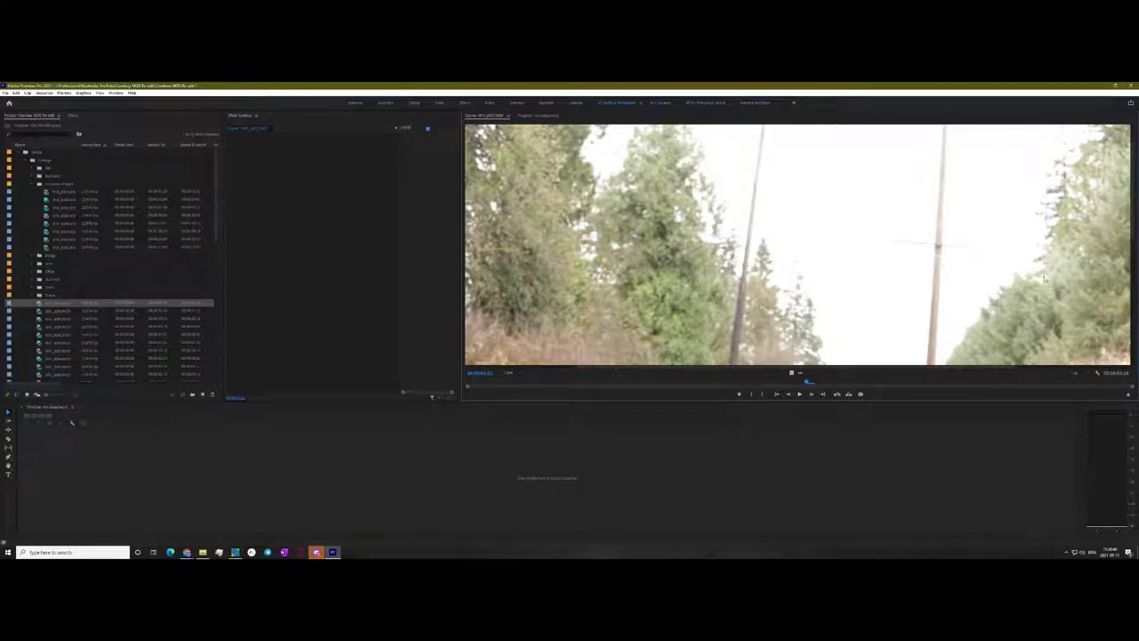
left_click(508, 373)
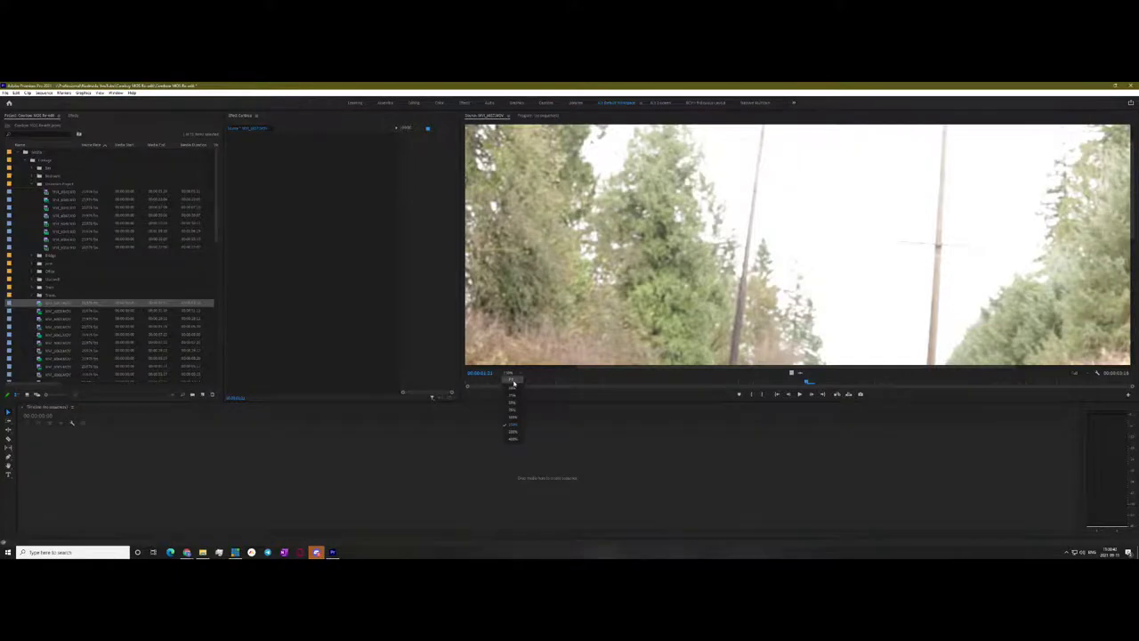
left_click(508, 384)
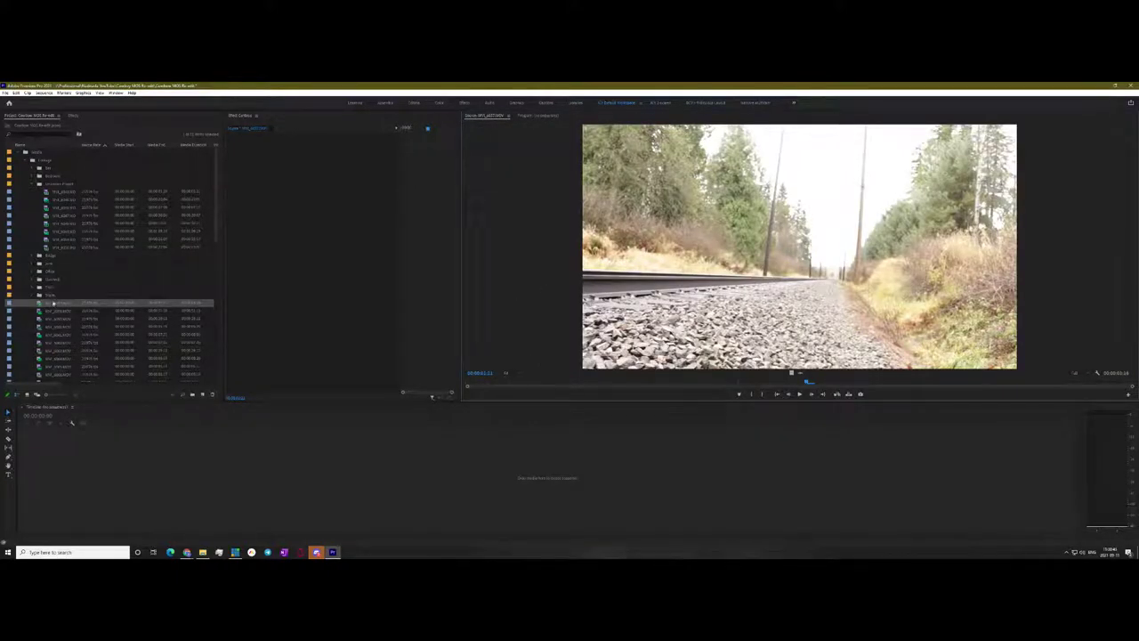
- Skim through several railway clips in the Source monitor, playing one and scrubbing the straight-track clip
left_click_drag(807, 381, 557, 379)
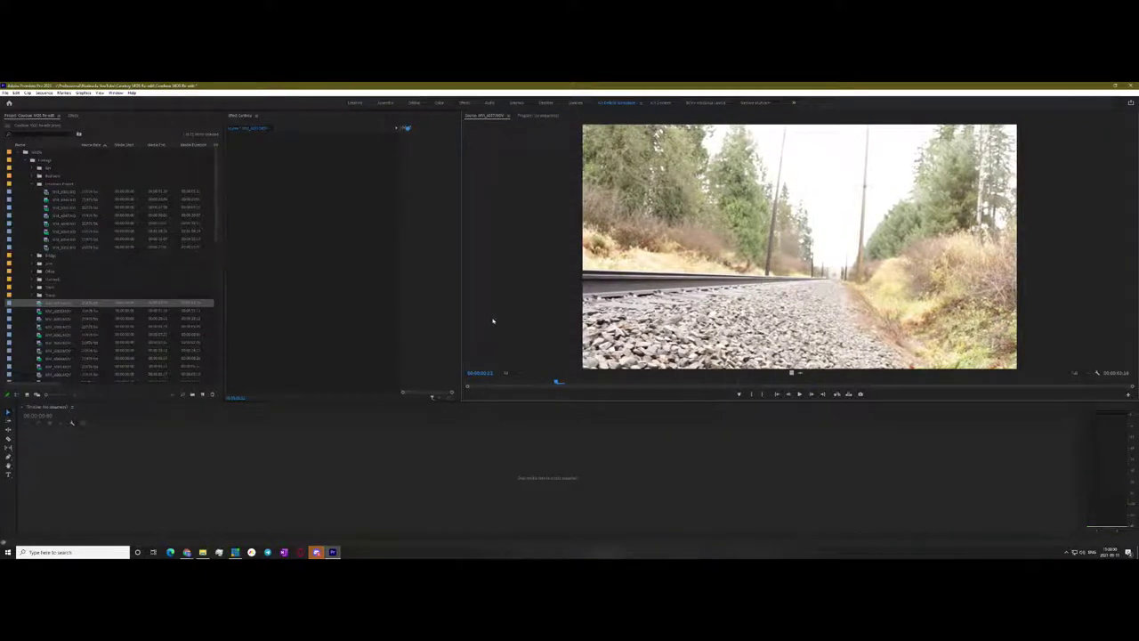
left_click(39, 305)
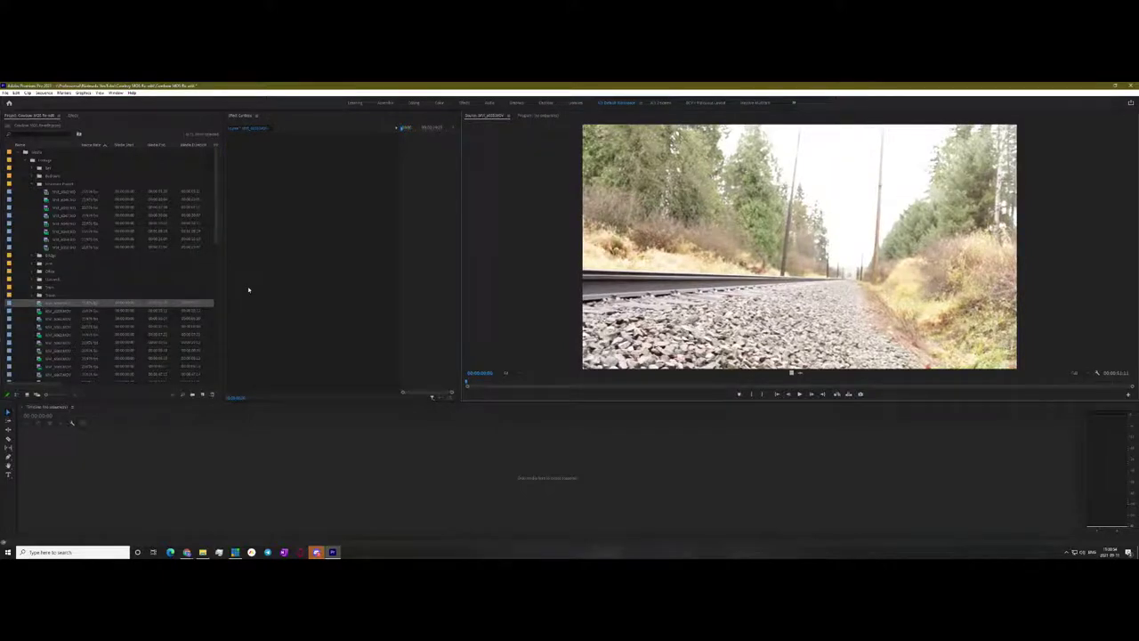
left_click_drag(568, 383, 703, 381)
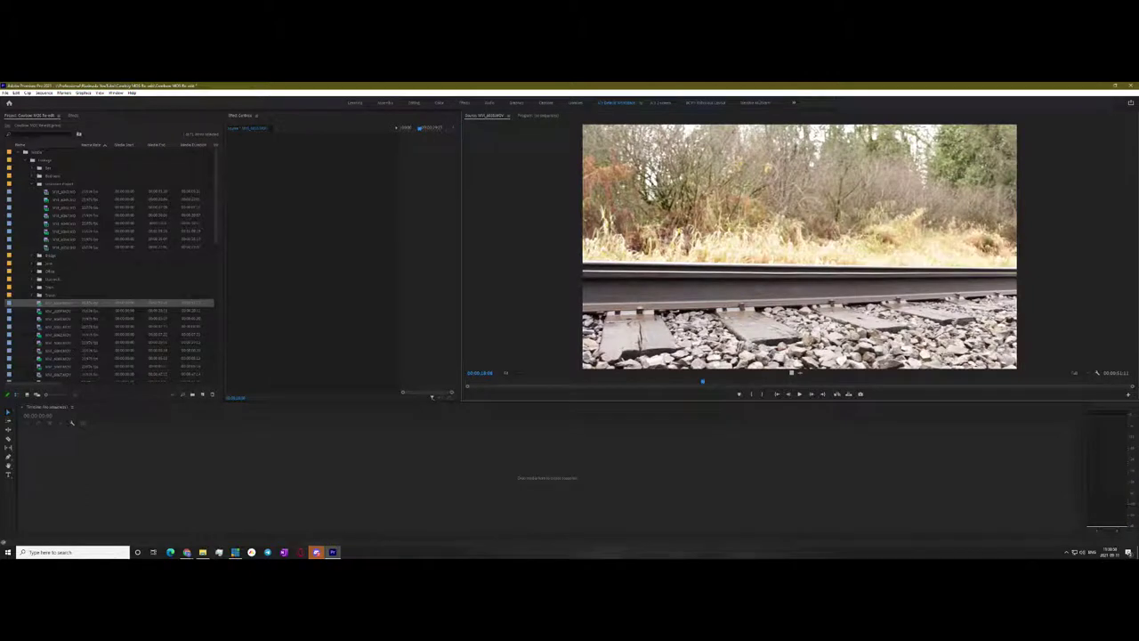
left_click(38, 305)
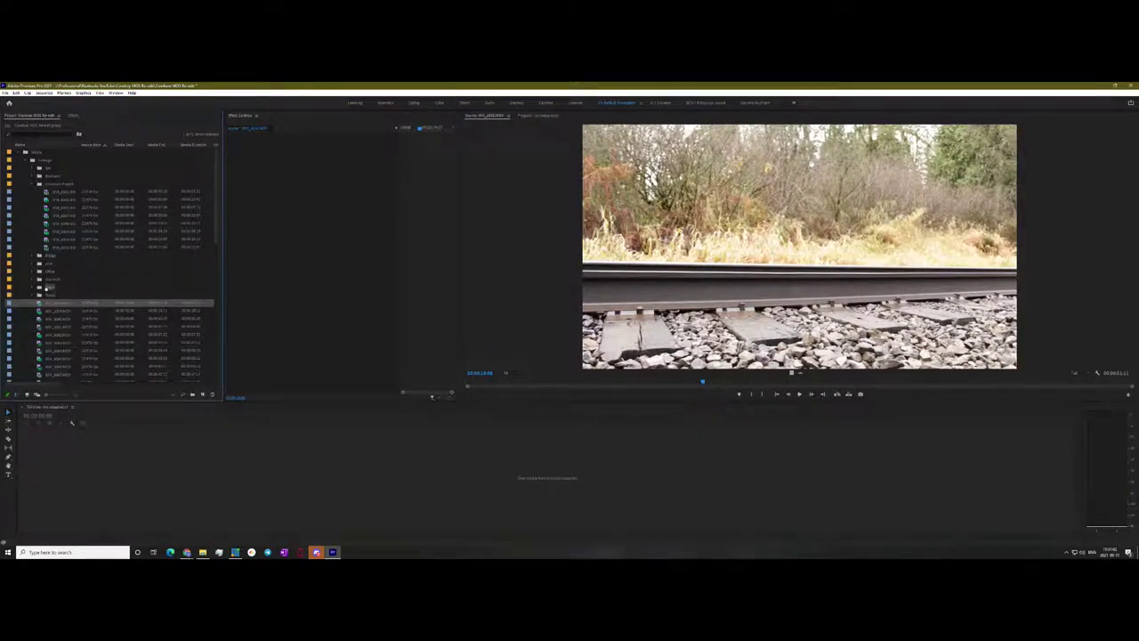
double_click(53, 306)
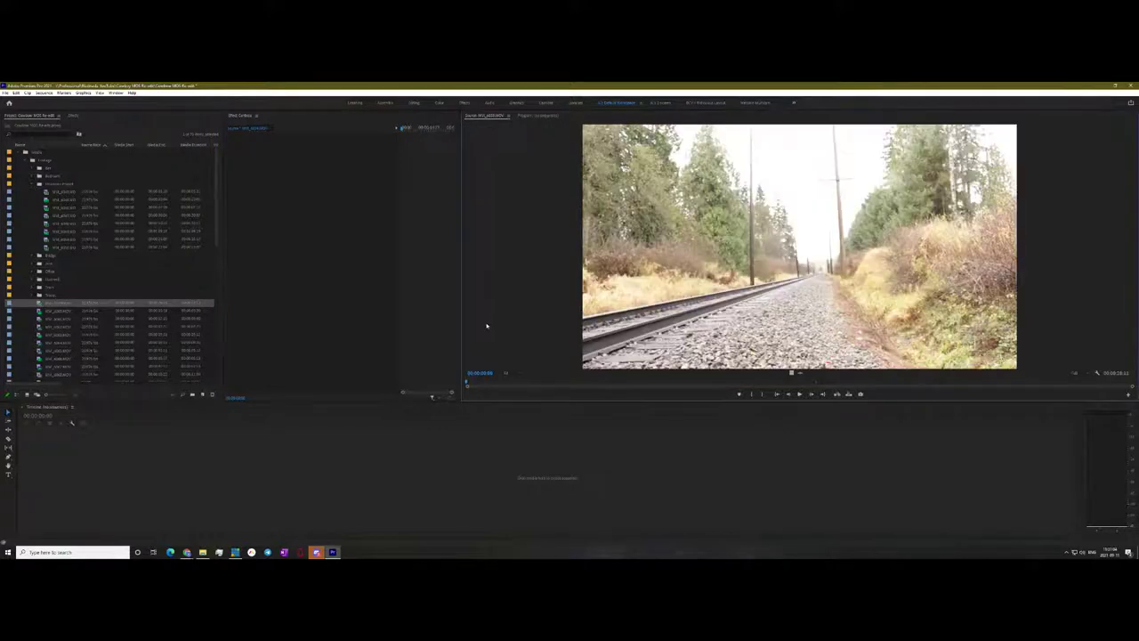
left_click_drag(567, 385, 611, 382)
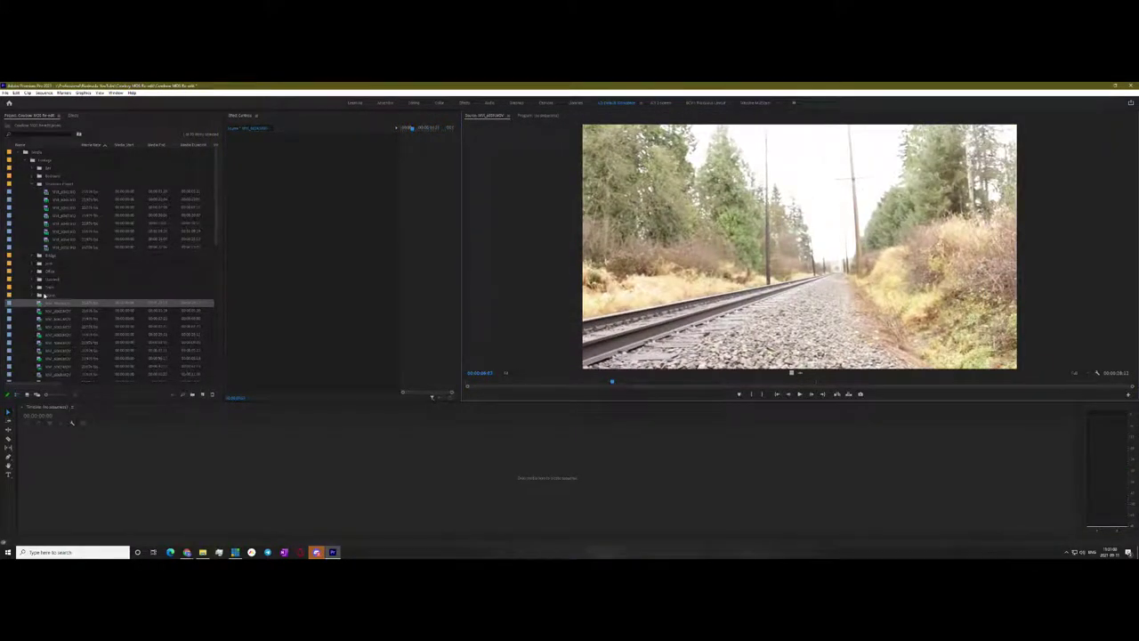
double_click(47, 303)
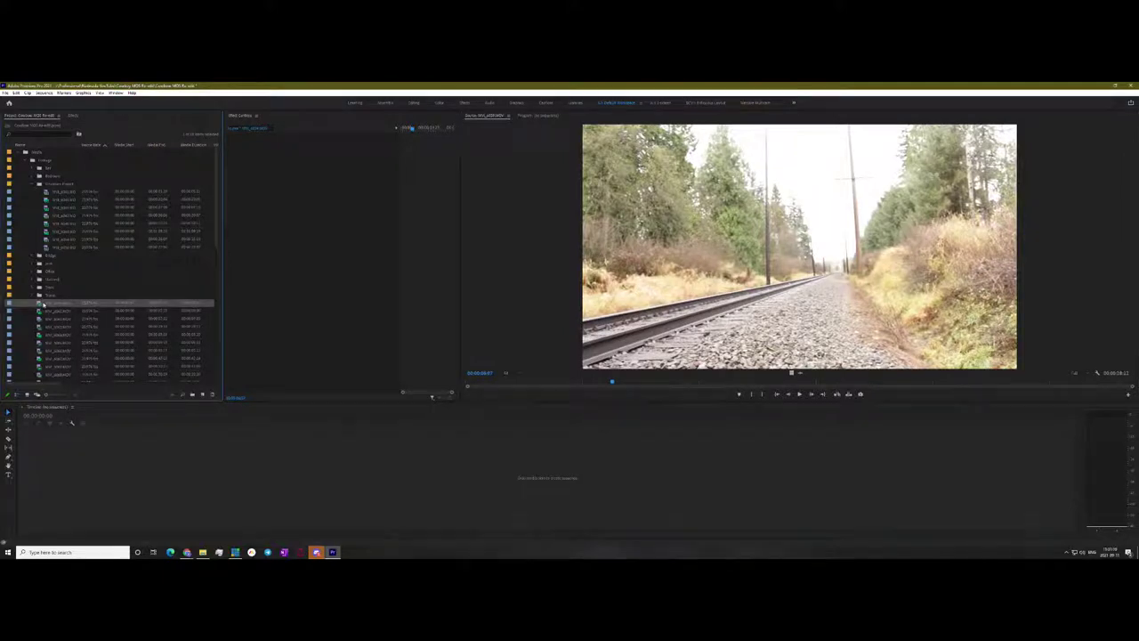
key("space")
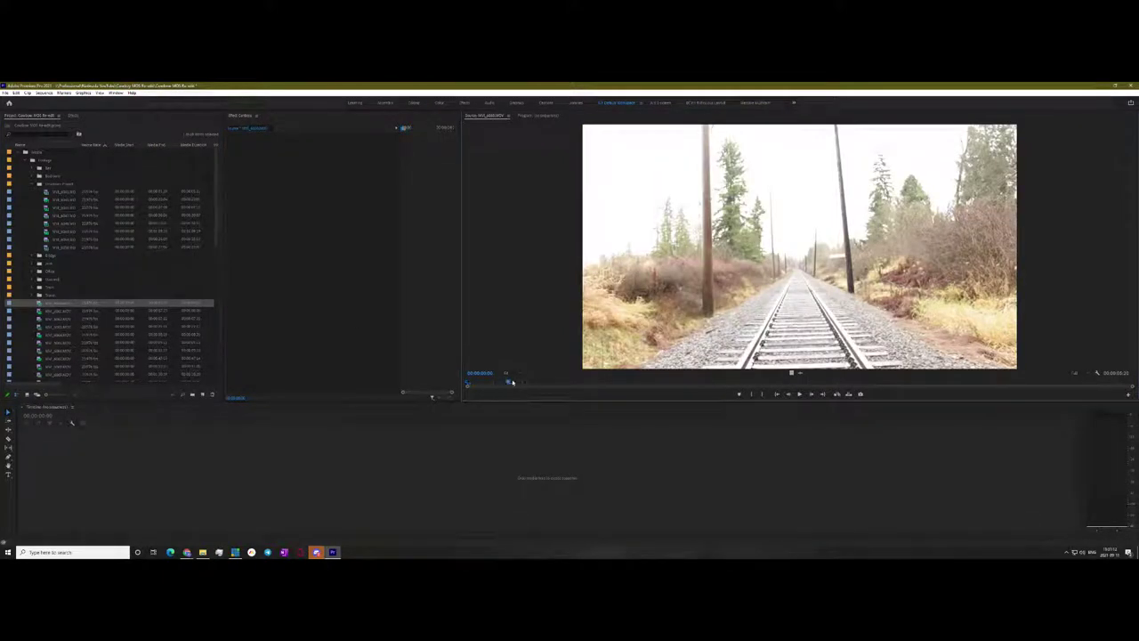
left_click(38, 303)
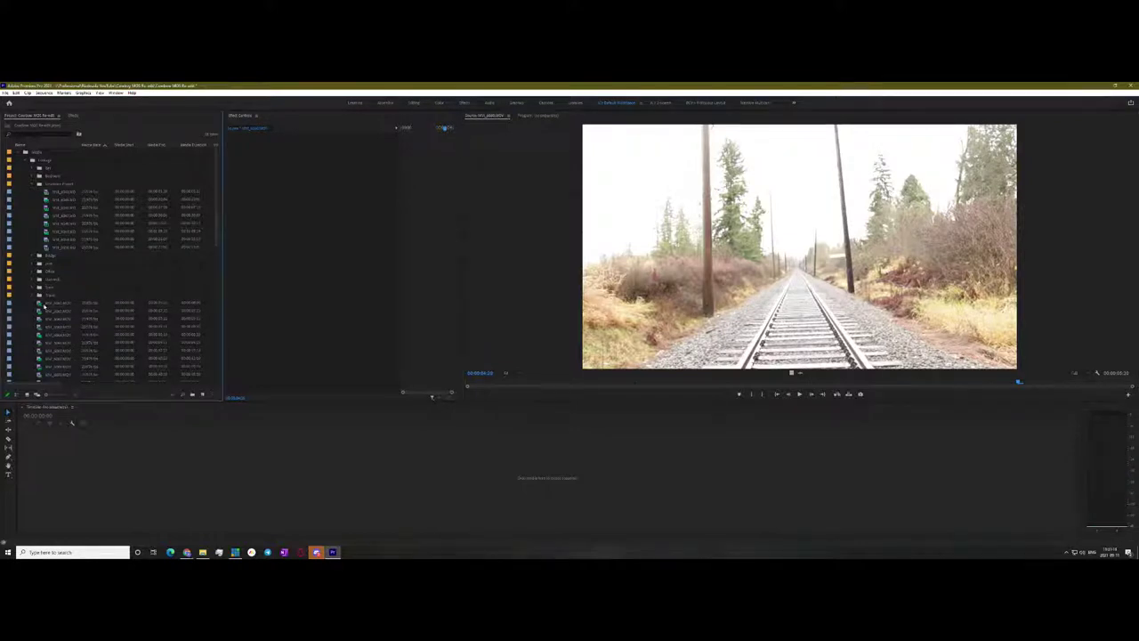
double_click(38, 303)
left_click_drag(467, 382, 915, 381)
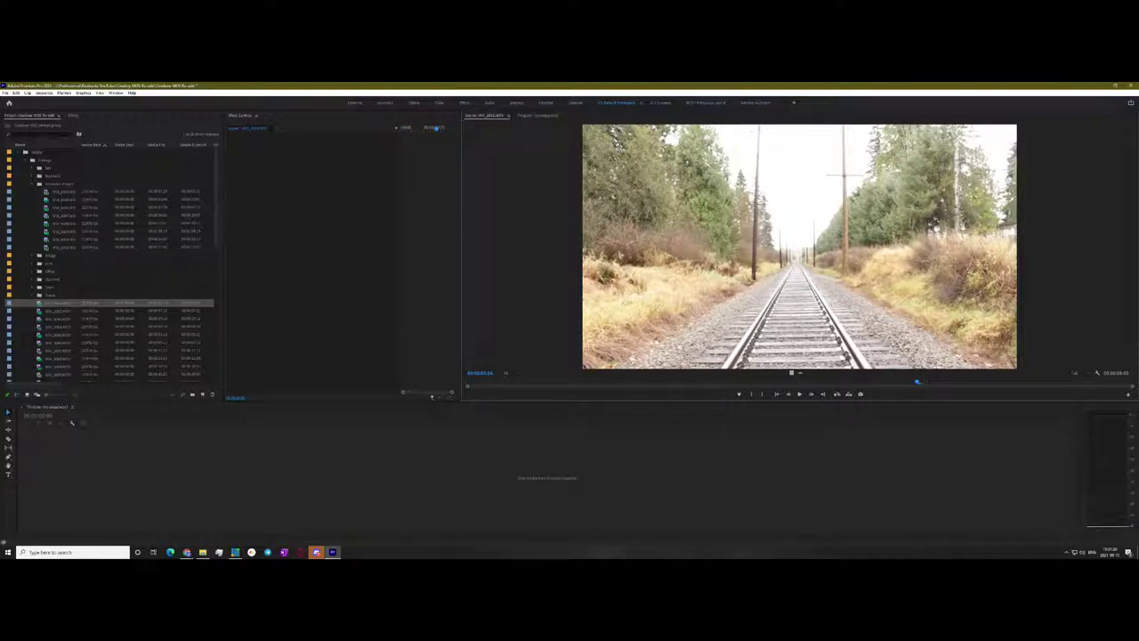
- Load more railway-track clips and scrub each, including the low track clip
left_click(39, 304)
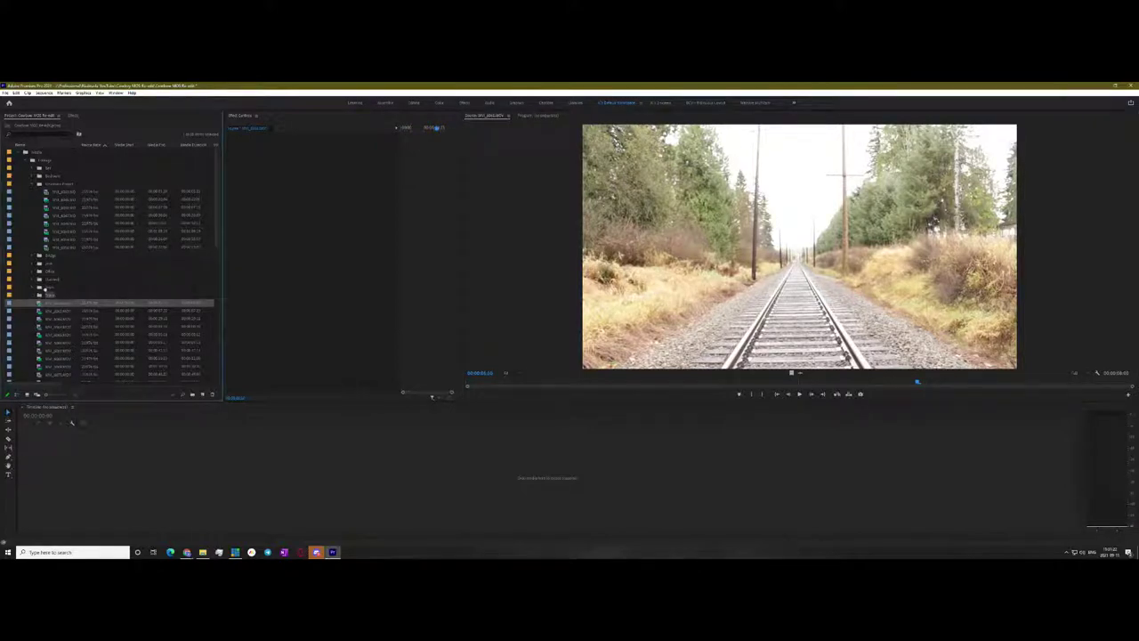
double_click(38, 303)
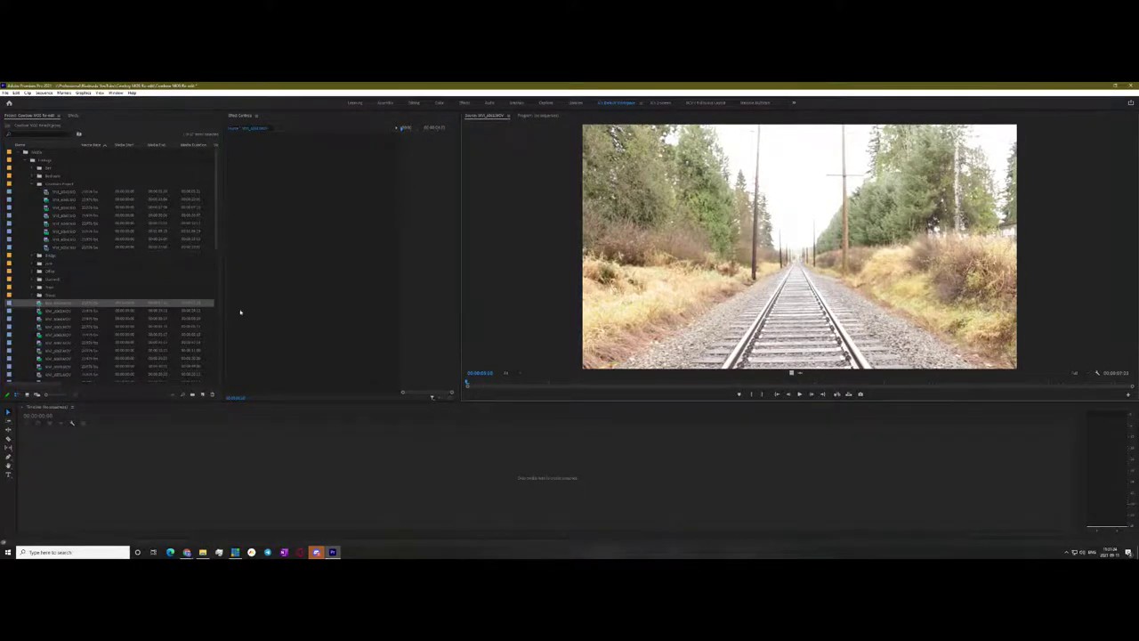
left_click(734, 382)
mouse_move(738, 392)
left_mouse_down()
mouse_move(1038, 383)
mouse_move(745, 382)
left_mouse_up()
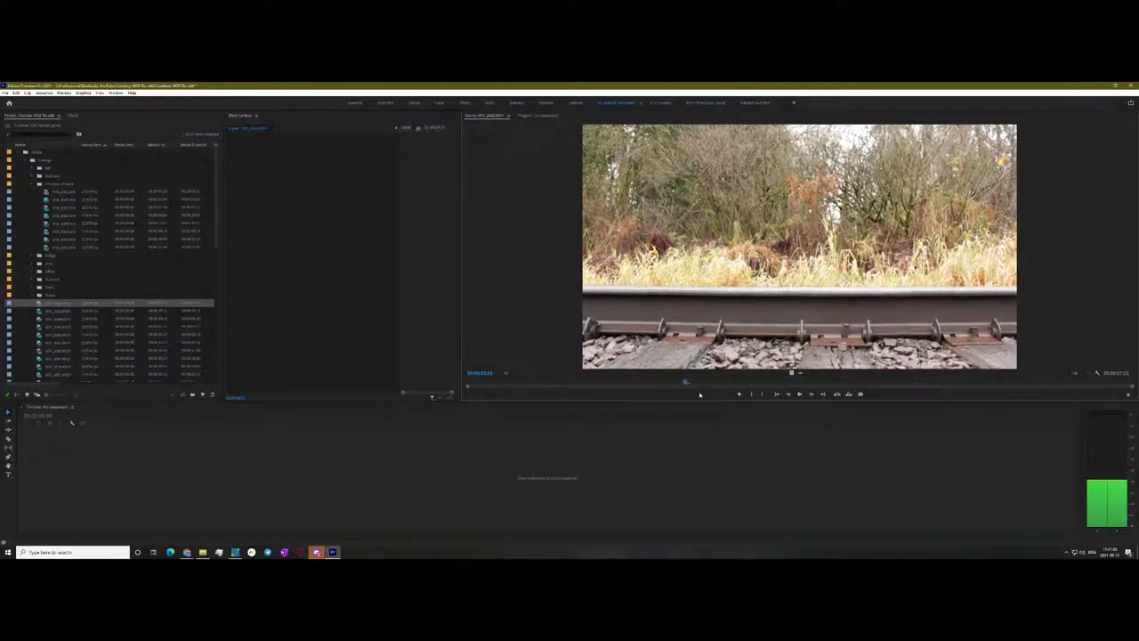
double_click(39, 303)
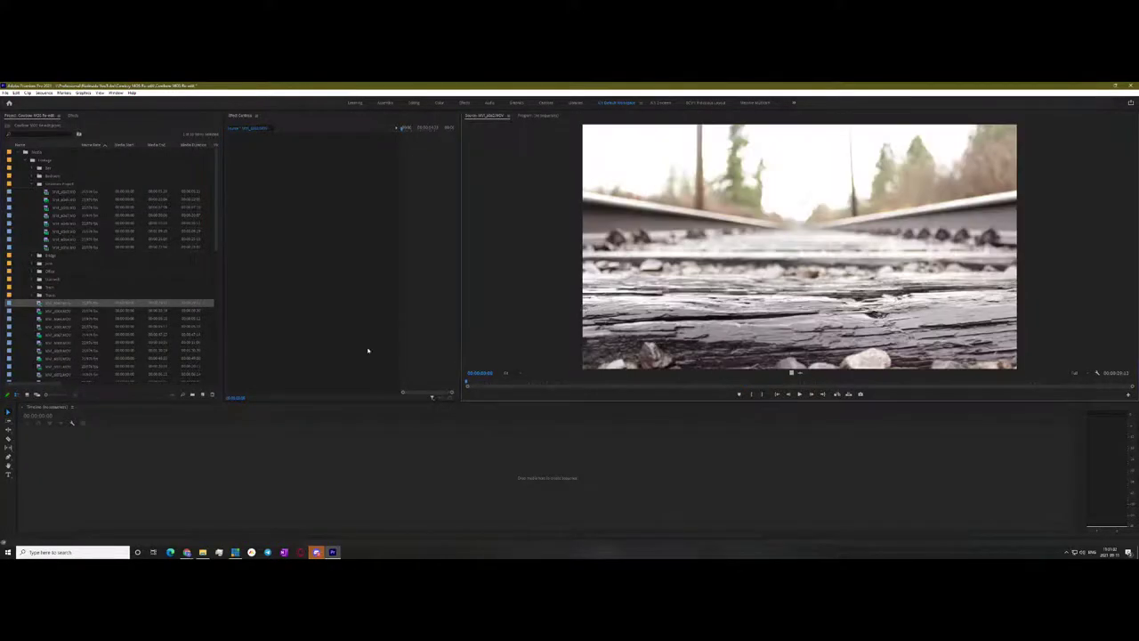
left_click_drag(472, 383, 776, 382)
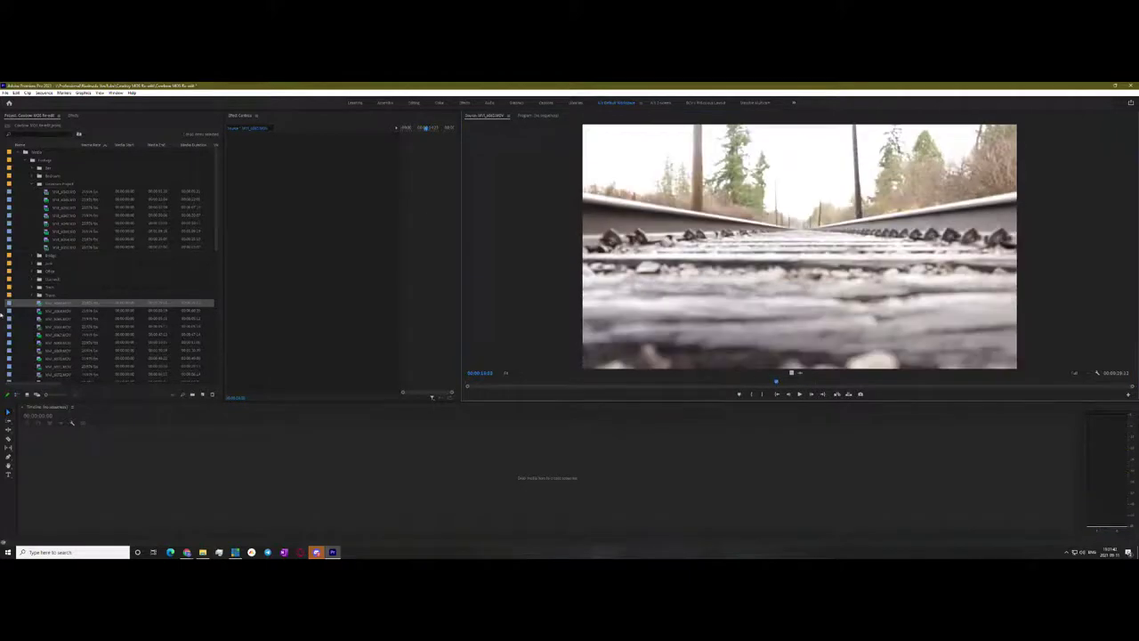
left_click(44, 295)
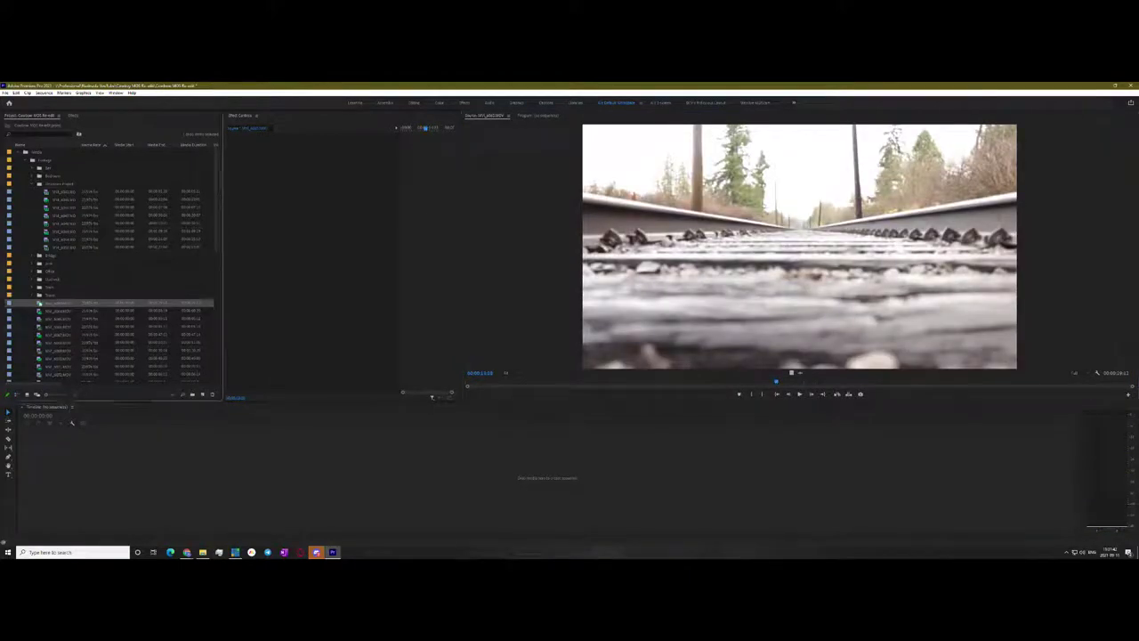
double_click(52, 303)
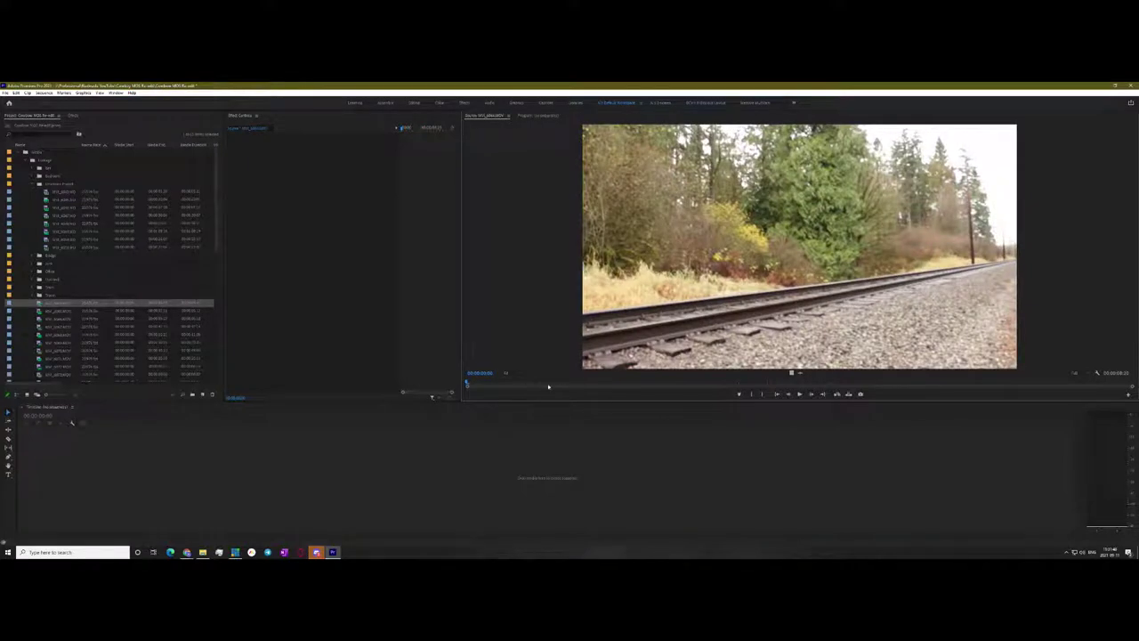
left_click_drag(610, 381, 1021, 381)
- Preview the wooden-pole clip and the wide railway-track clip by scrubbing through them
left_click_drag(39, 305, 49, 289)
double_click(53, 306)
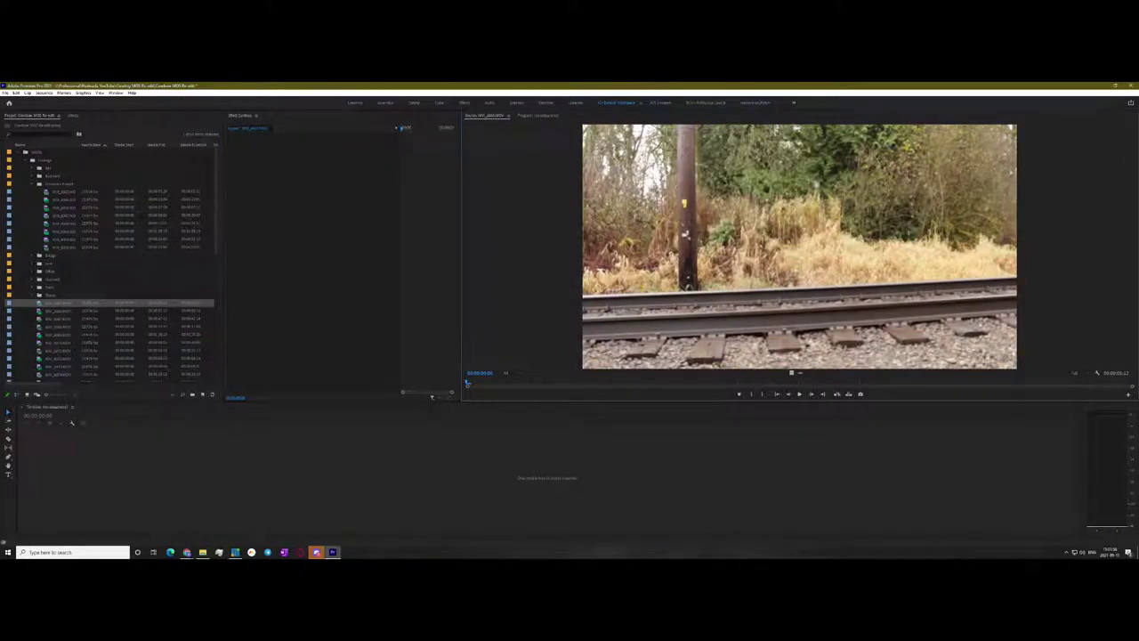
left_click_drag(501, 385, 972, 383)
left_click(42, 304)
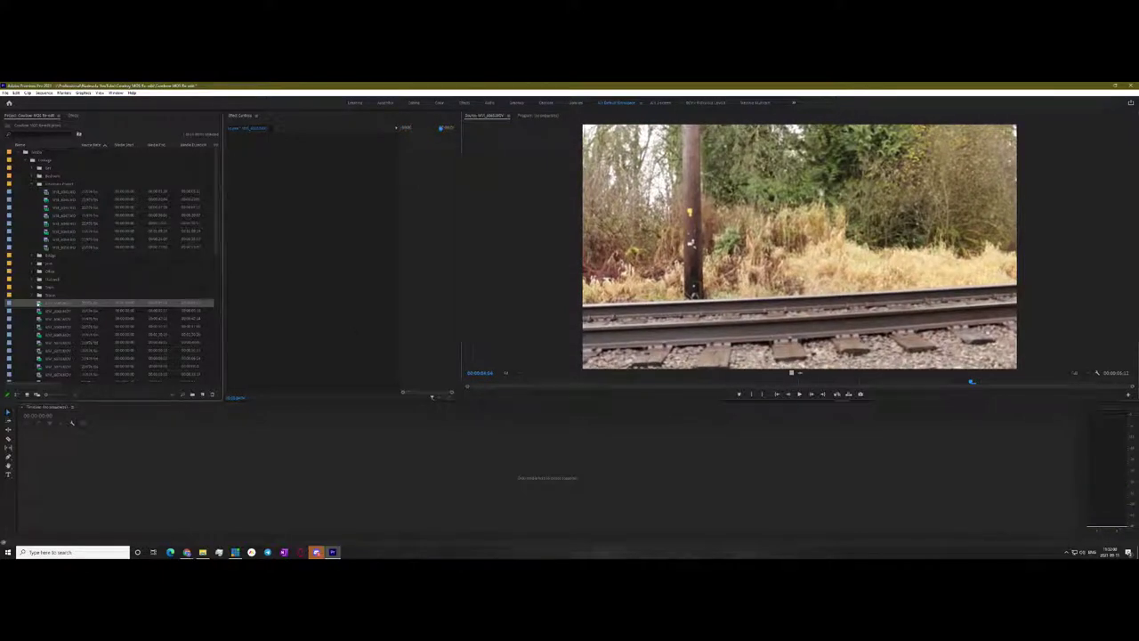
double_click(57, 302)
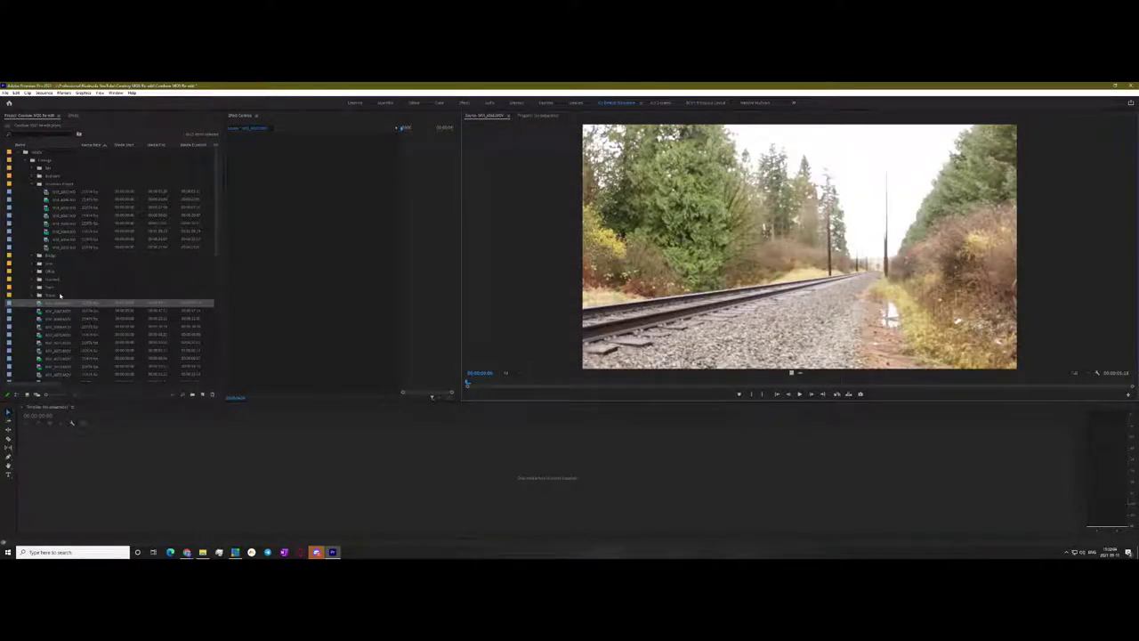
left_click_drag(501, 397, 988, 380)
left_click(43, 305)
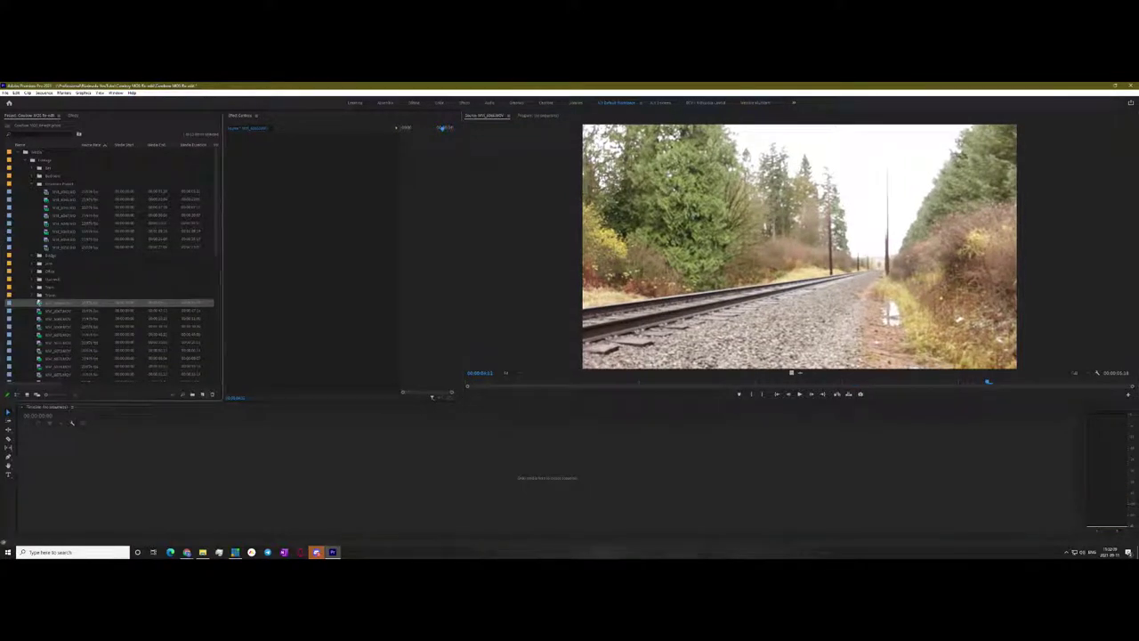
left_click(44, 291)
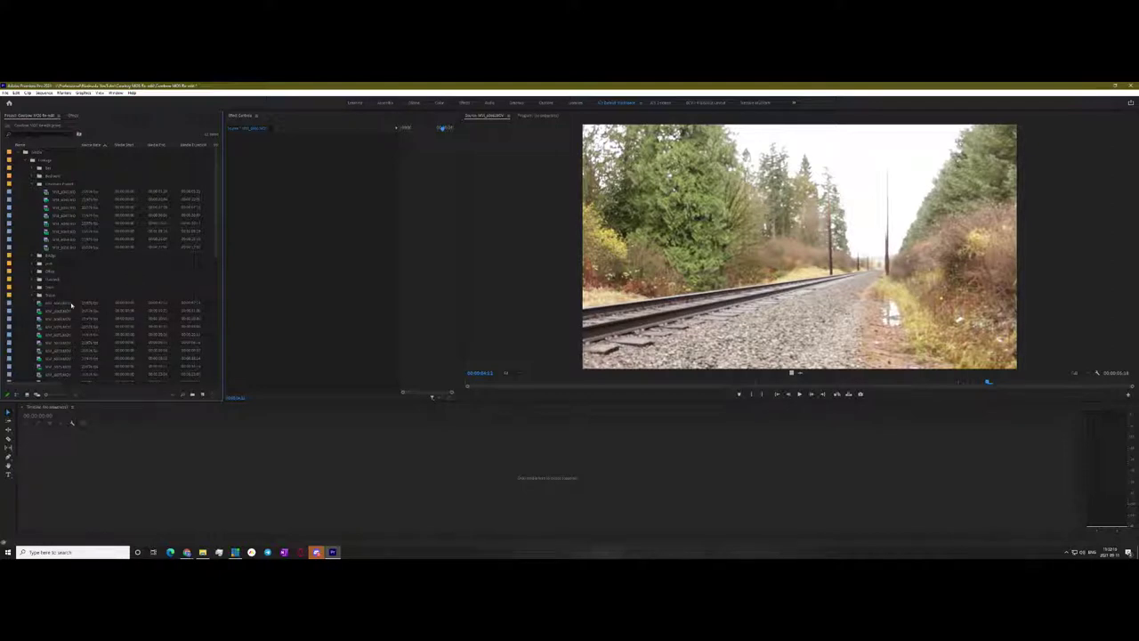
- Preview the path clip, then drag it into its scene bin
double_click(45, 303)
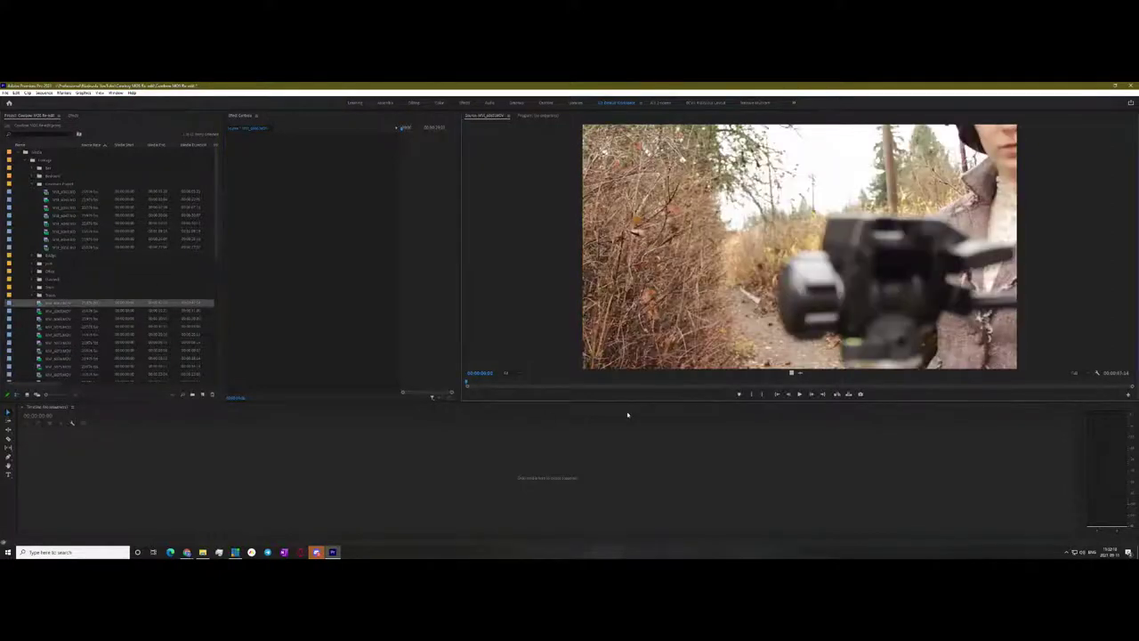
left_click_drag(485, 383, 711, 381)
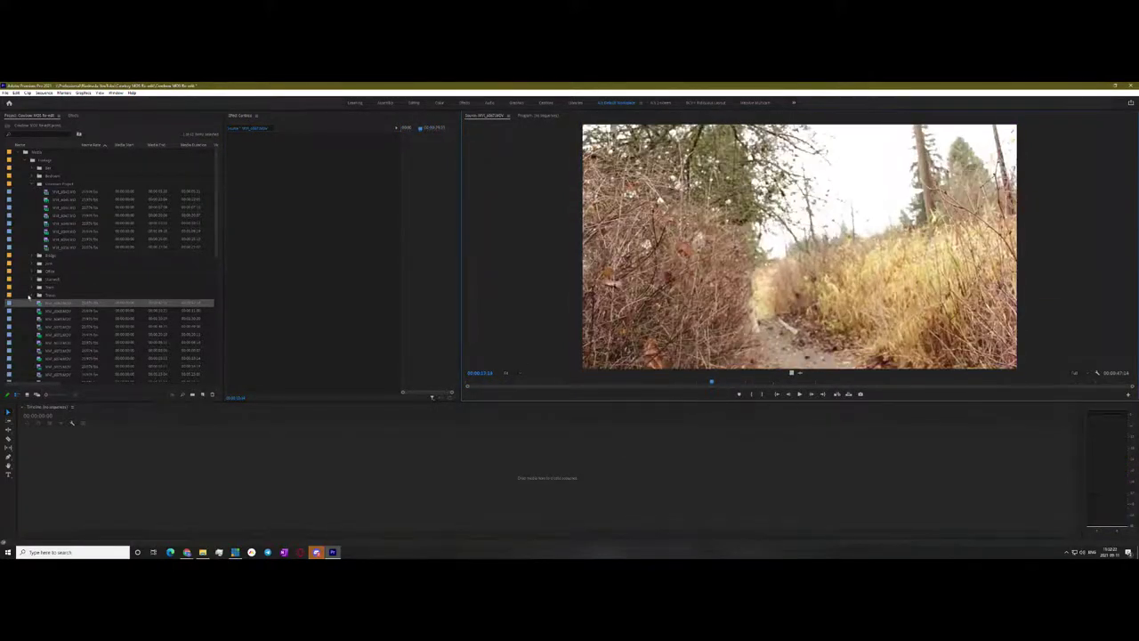
left_click(50, 302)
left_click_drag(50, 286, 54, 286)
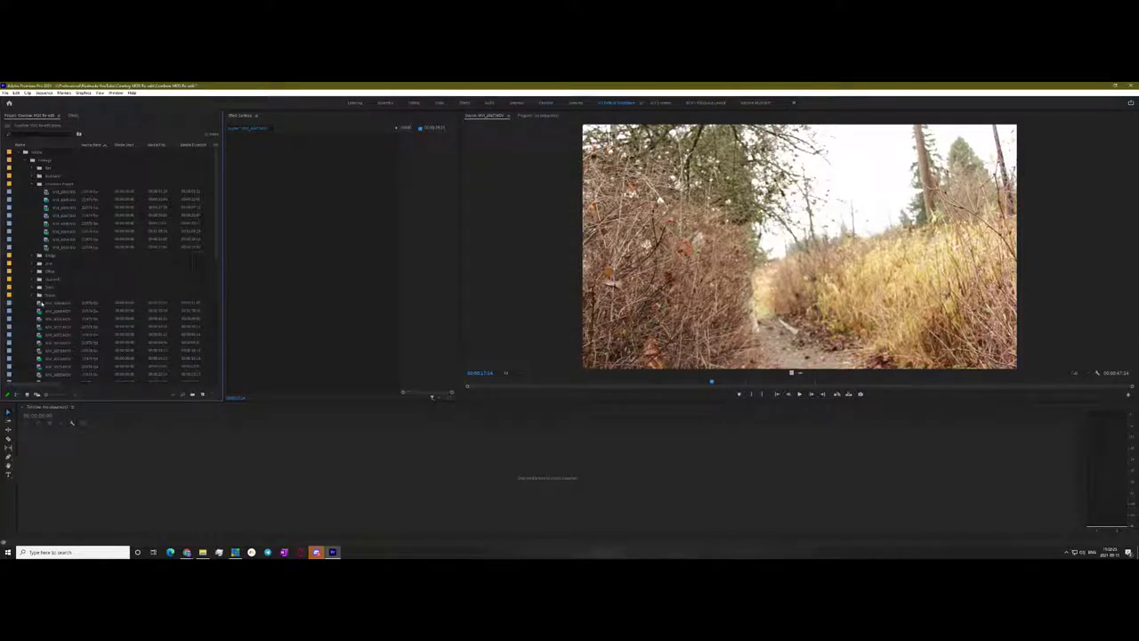
- Load and play the bushy path clip, then reload it from the start
left_click(40, 303)
double_click(40, 304)
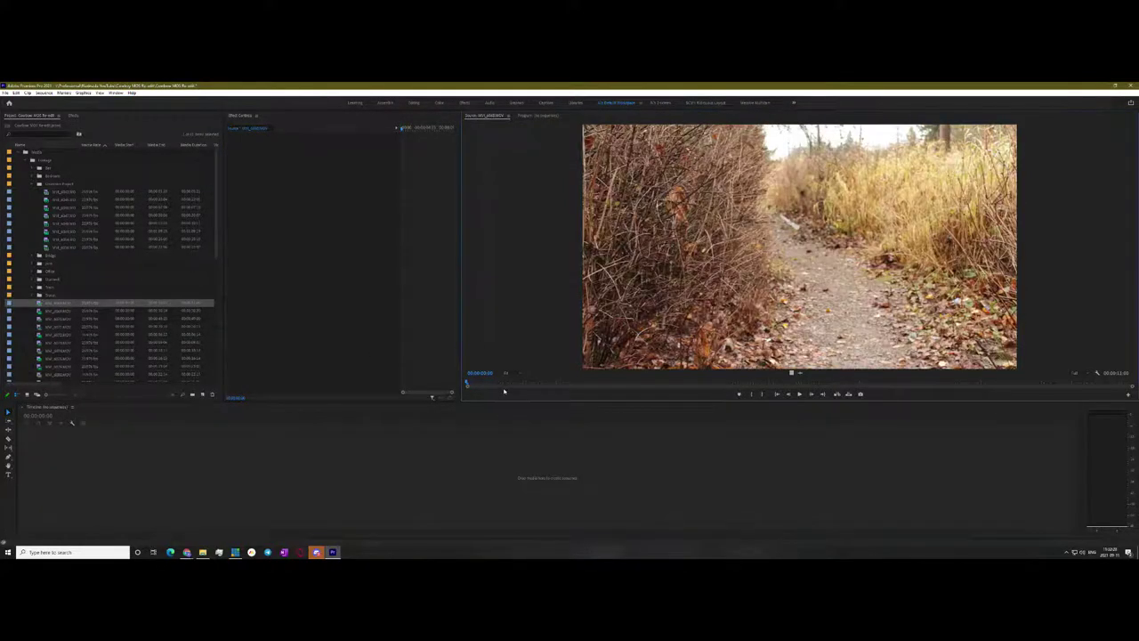
key("space")
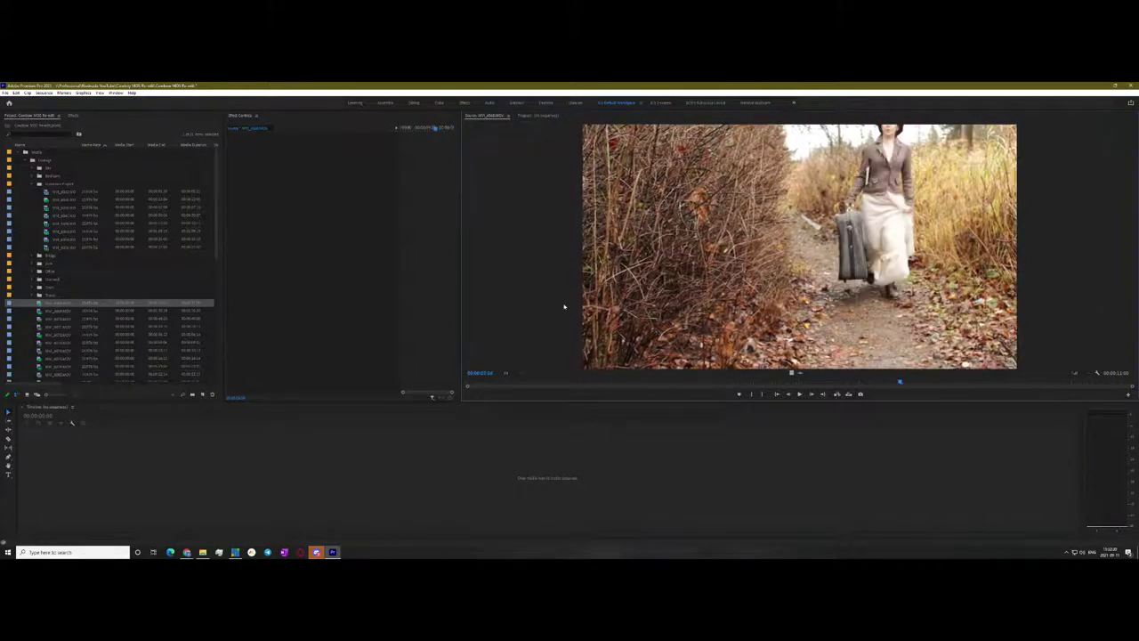
left_click(40, 303)
left_click(54, 294)
double_click(40, 303)
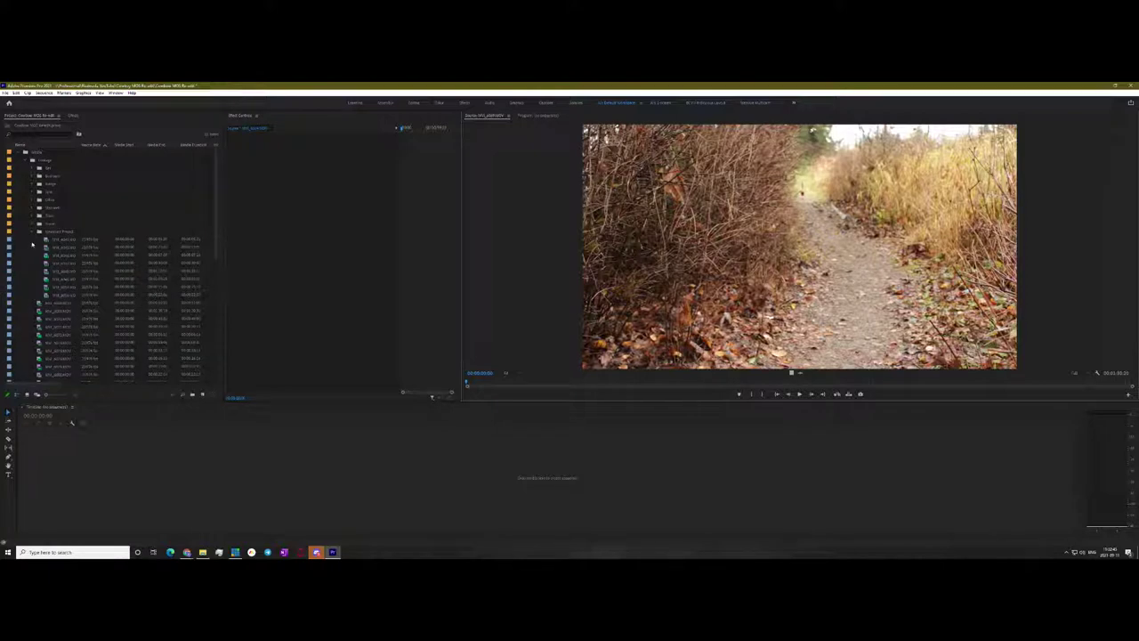
- Preview each listed clip in turn, from the suitcase path clip down to the whiteboard clip
double_click(39, 241)
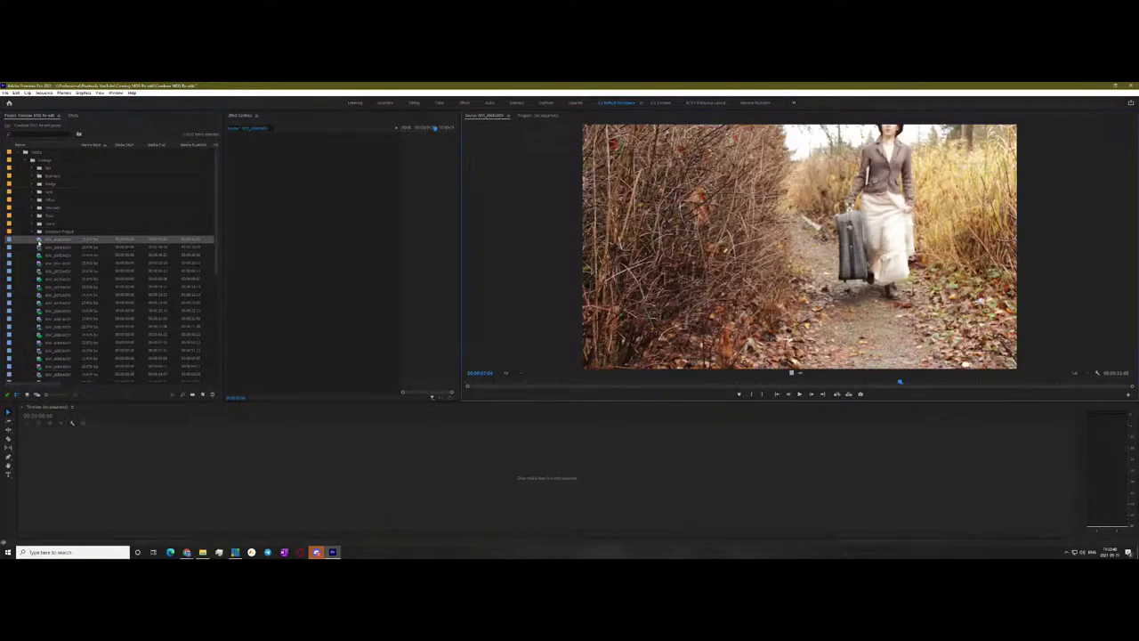
double_click(39, 242)
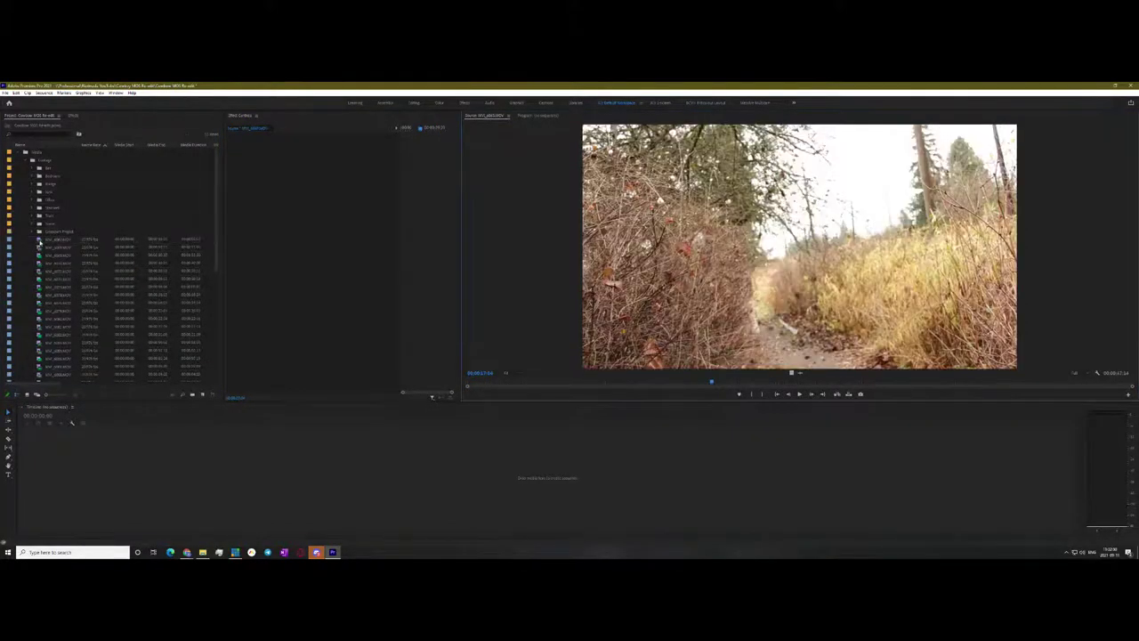
double_click(39, 241)
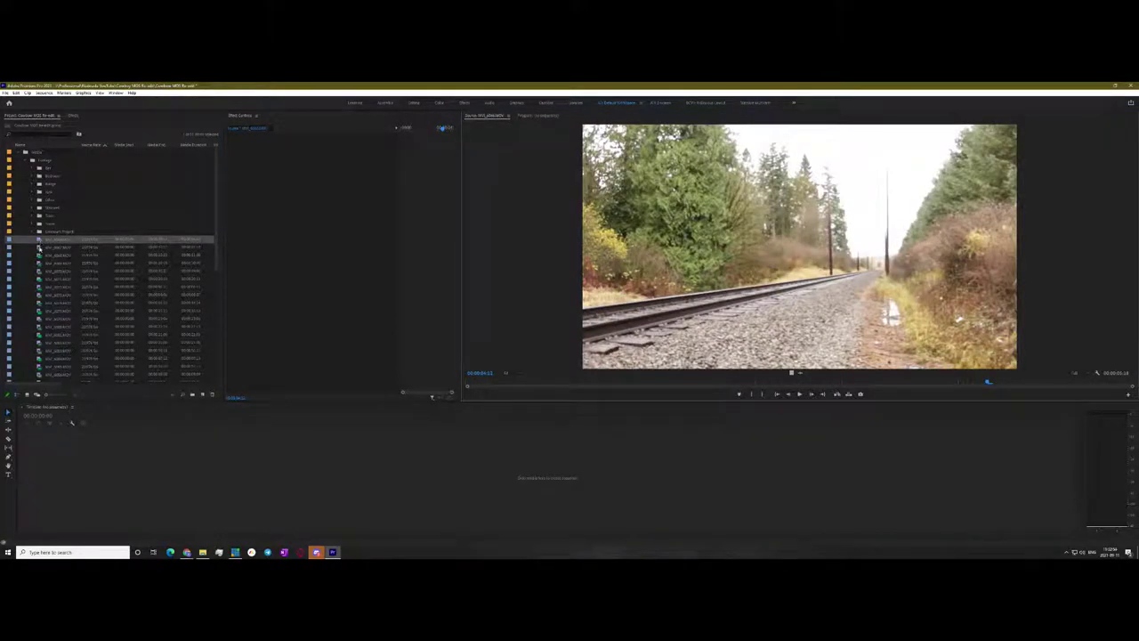
double_click(39, 255)
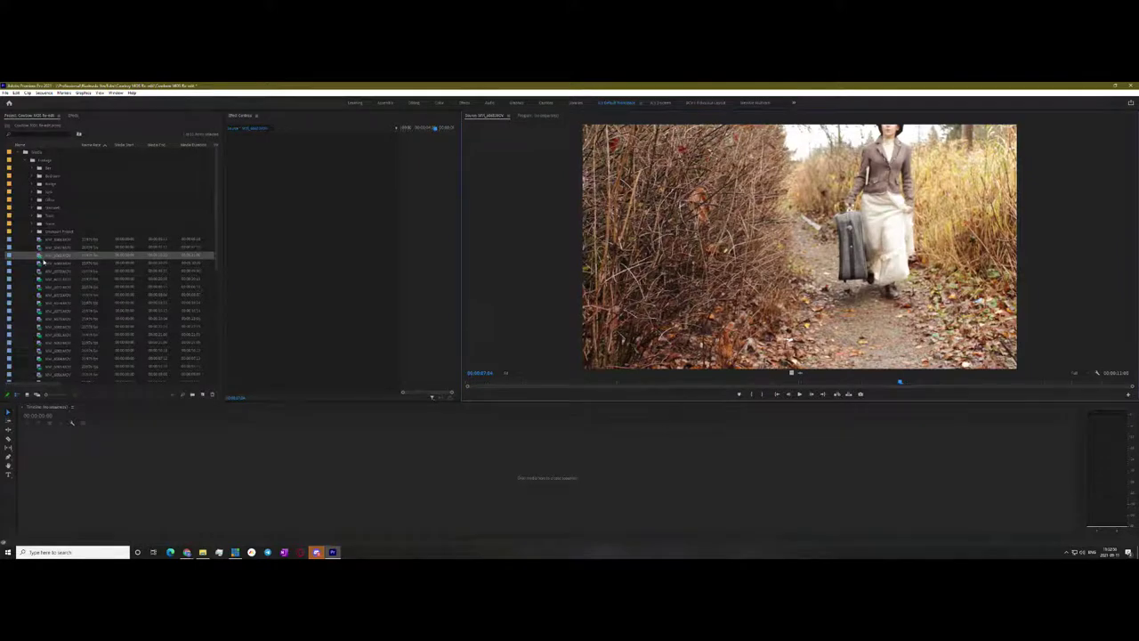
double_click(41, 264)
double_click(40, 270)
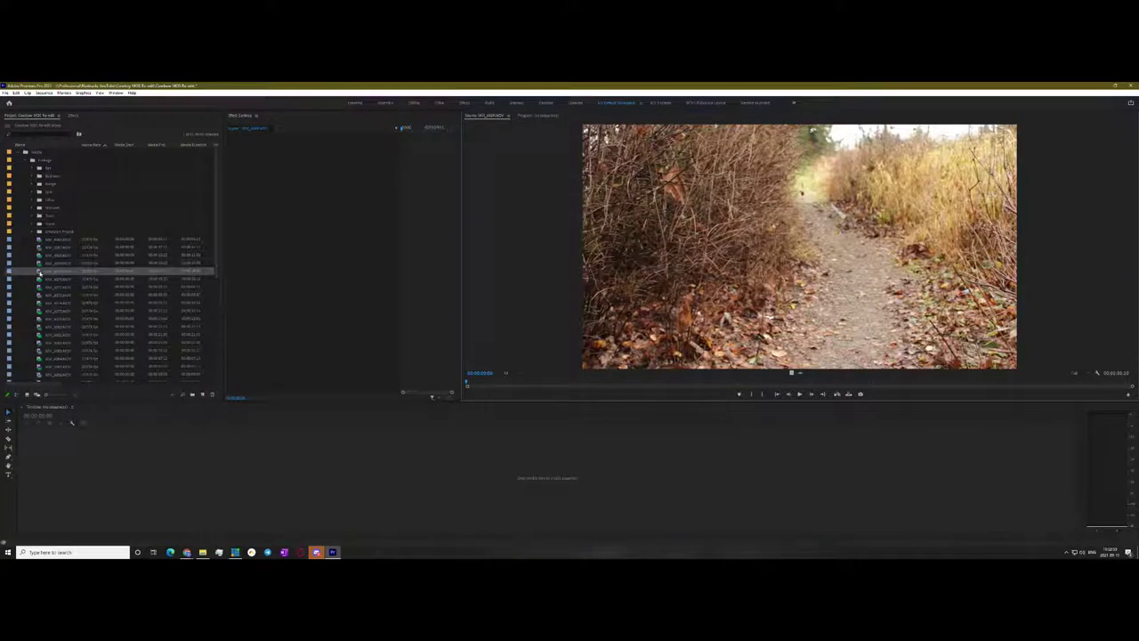
double_click(38, 278)
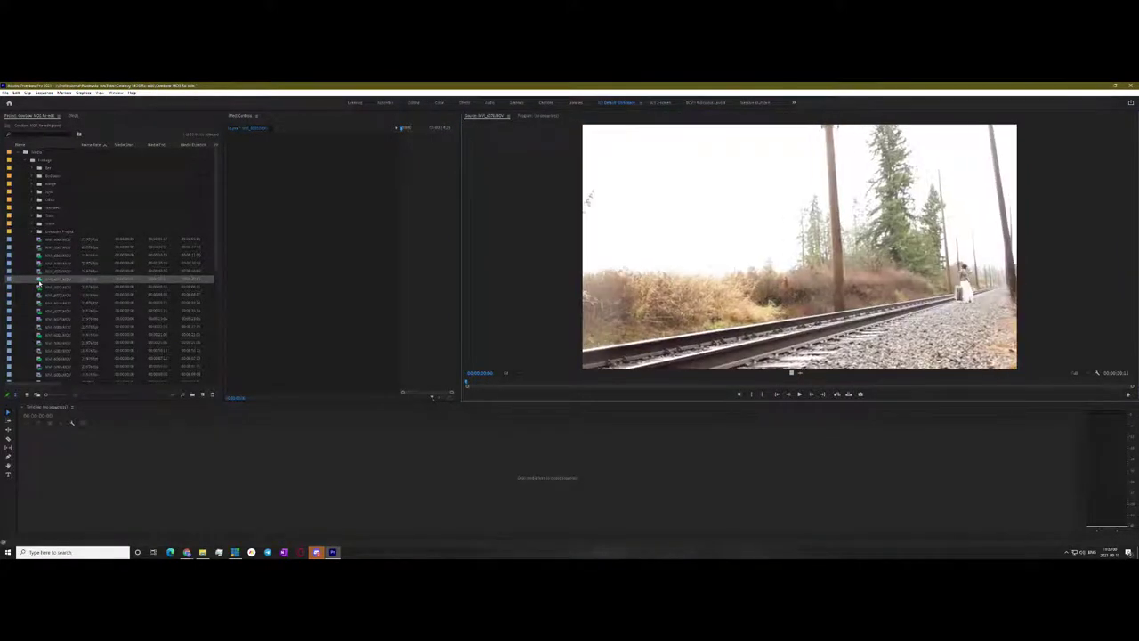
double_click(39, 286)
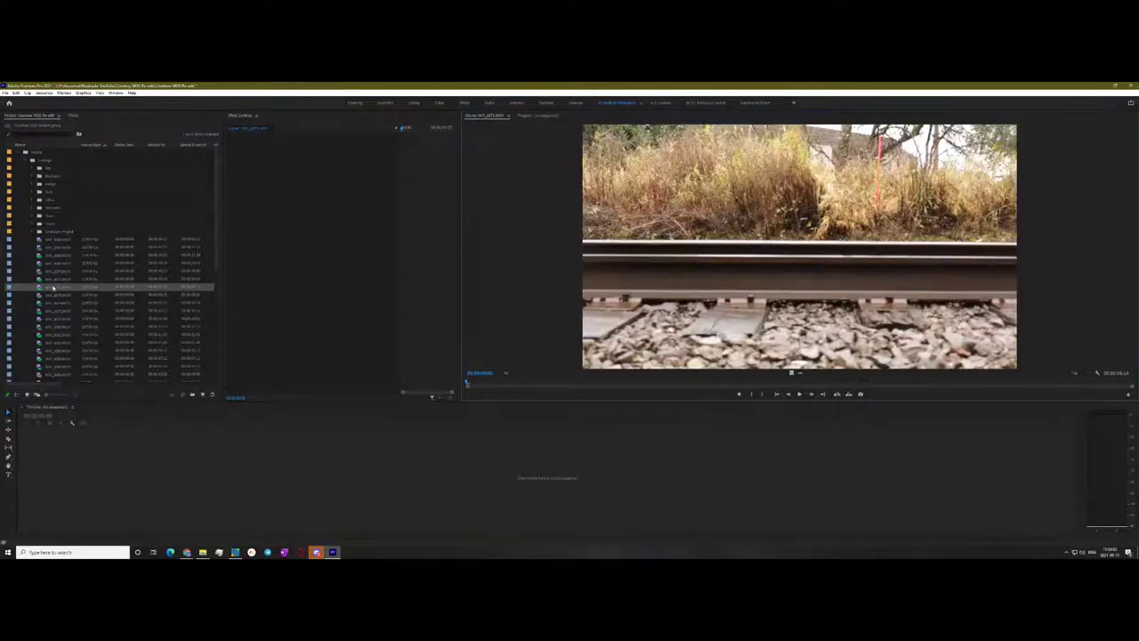
double_click(39, 295)
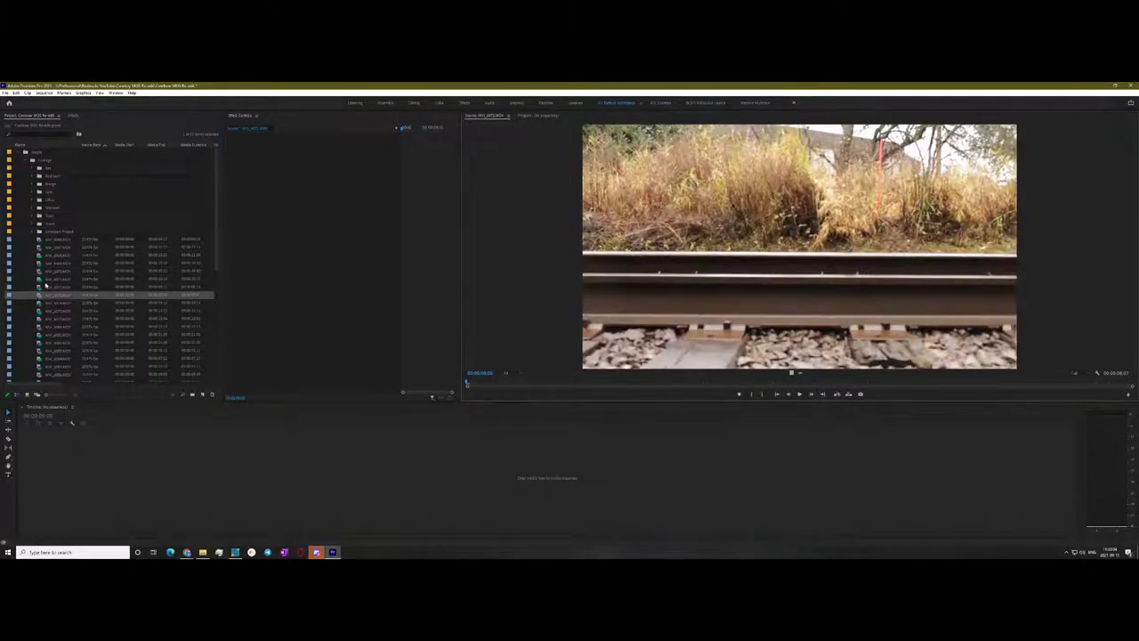
double_click(48, 303)
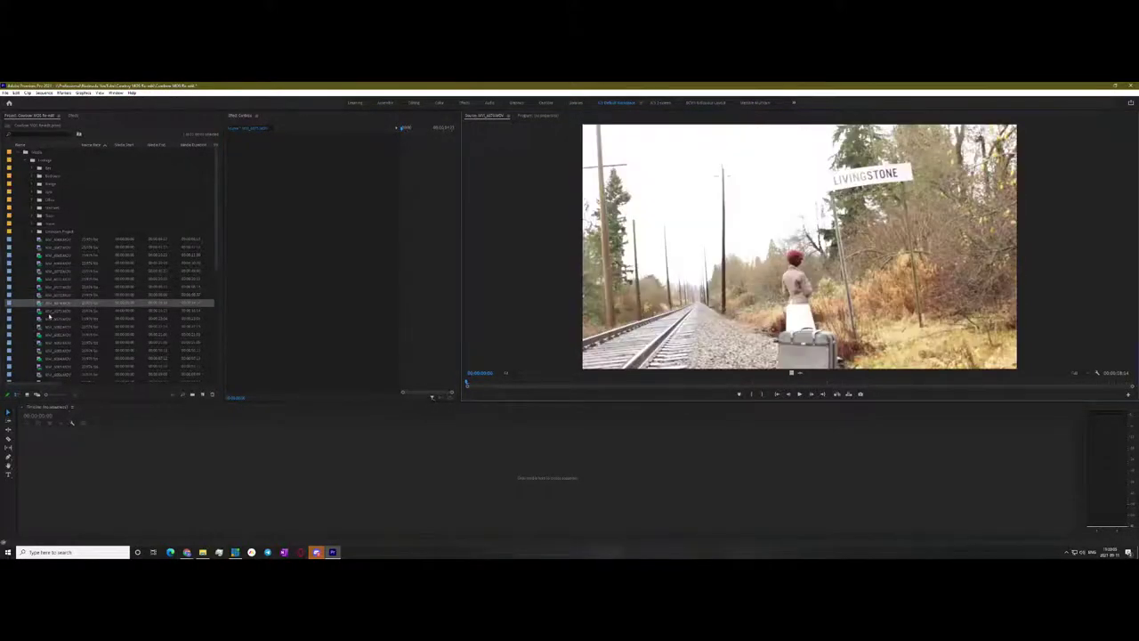
double_click(46, 311)
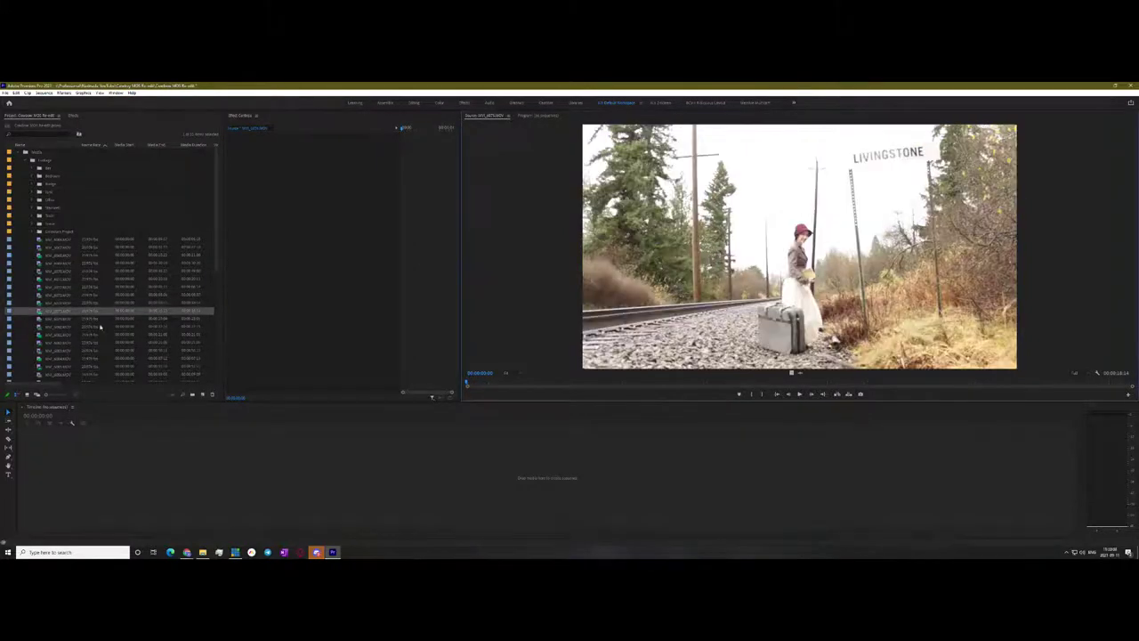
double_click(50, 319)
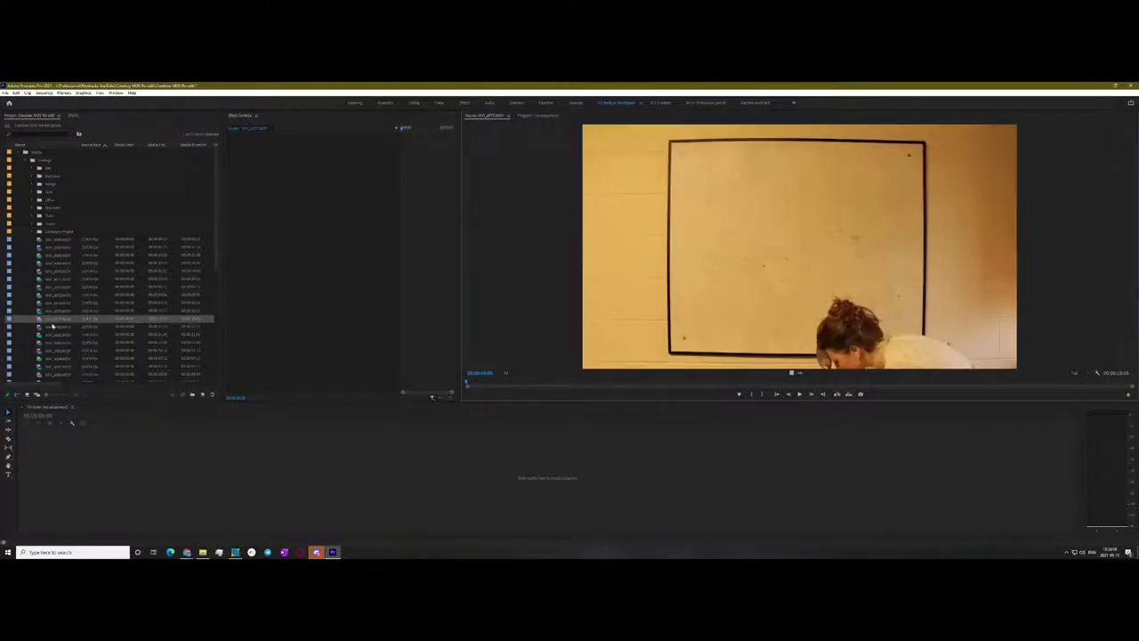
- Select the first loose clip and minimize Premiere Pro to the desktop
left_click(43, 311)
left_click(47, 246, "shift")
left_click(48, 217)
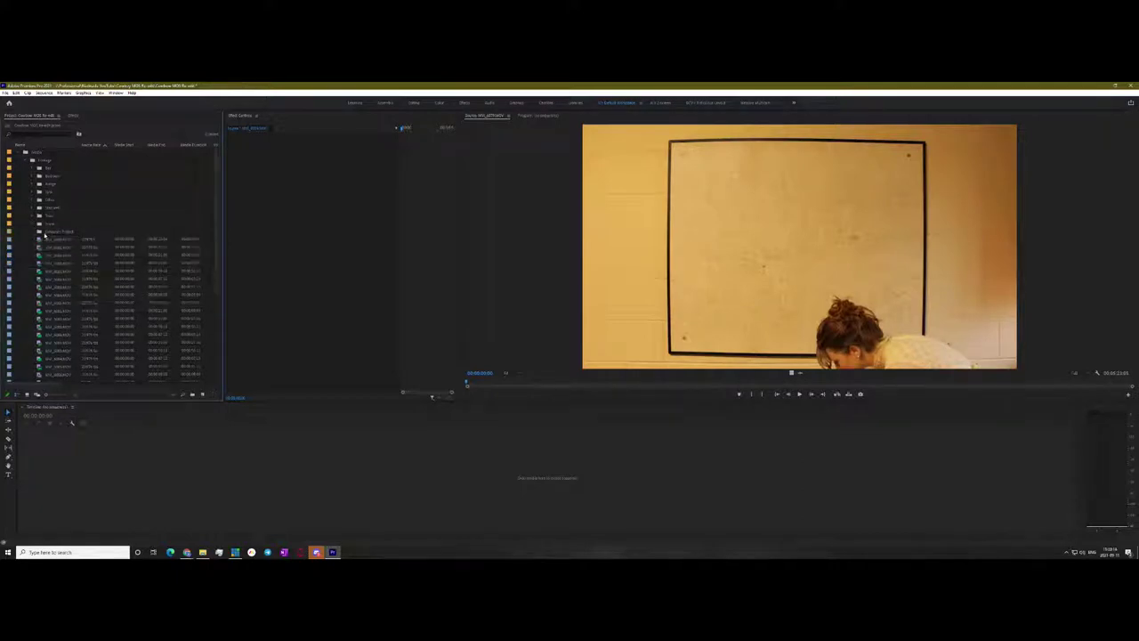
left_click(38, 240)
left_click(599, 194)
left_click(641, 475)
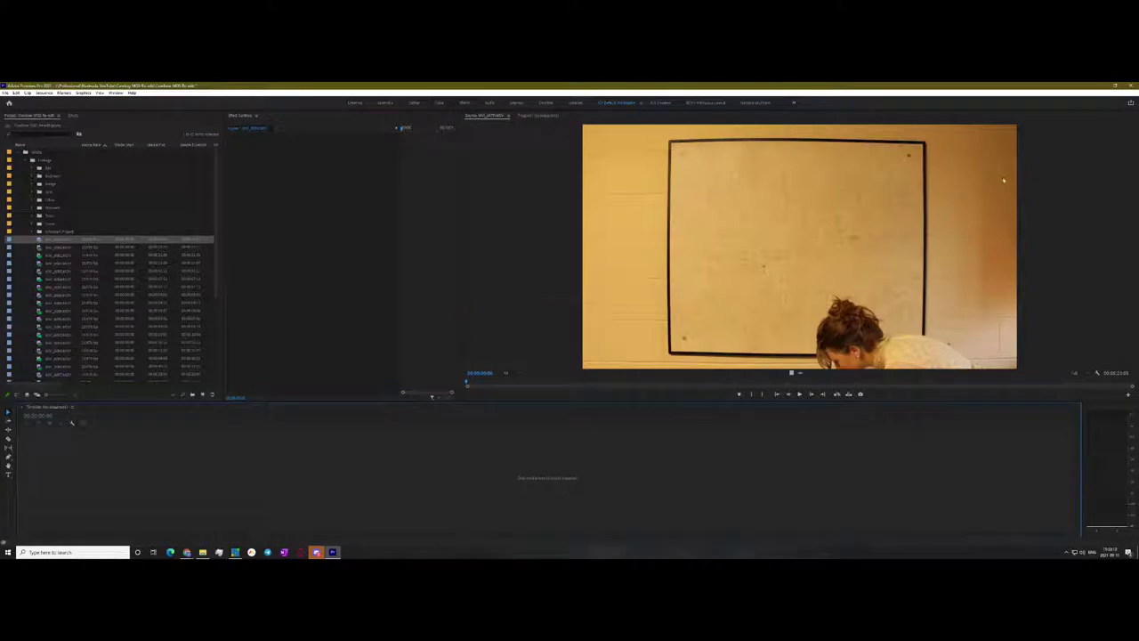
left_click(1115, 86)
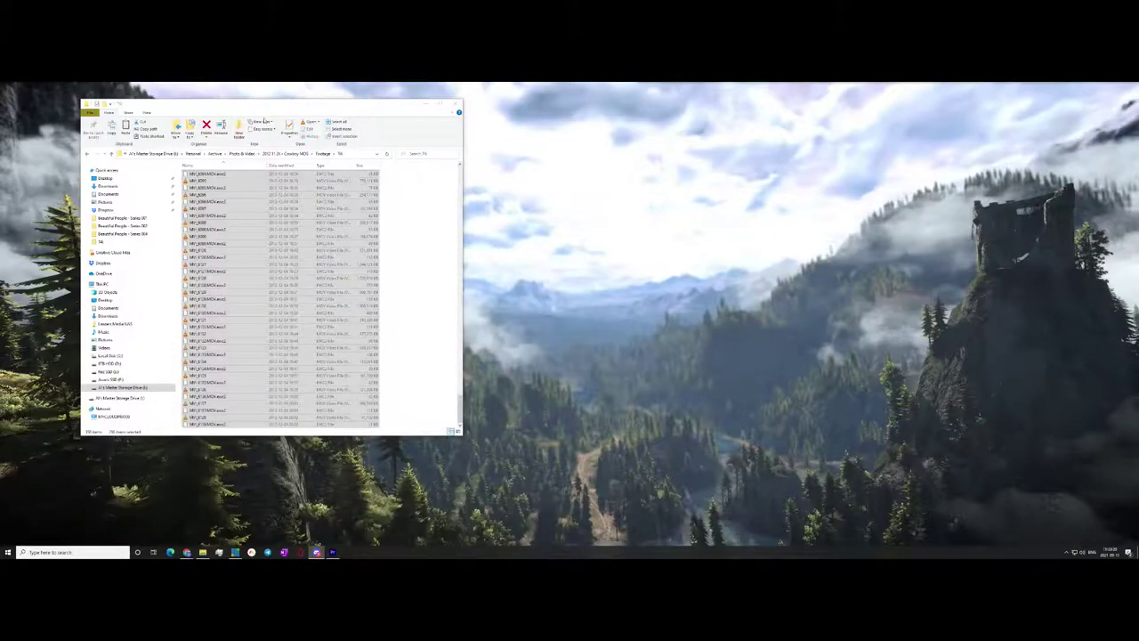
- Hide the footage folder window and bring Chrome's Vimeo 2016 camera reel page forward
left_click(427, 104)
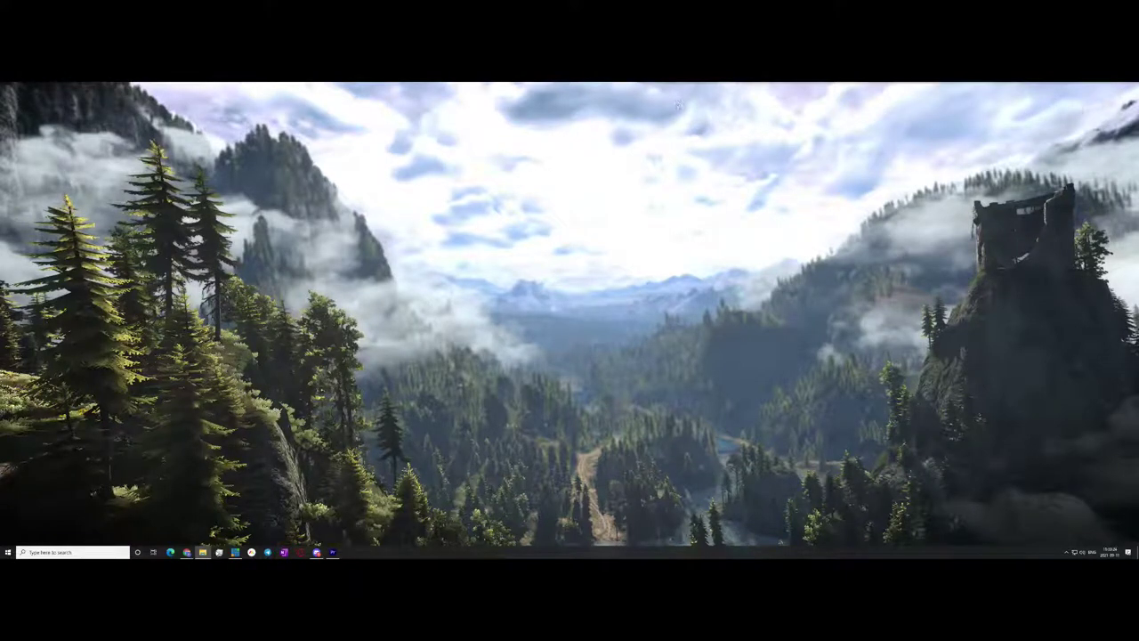
mouse_move(186, 552)
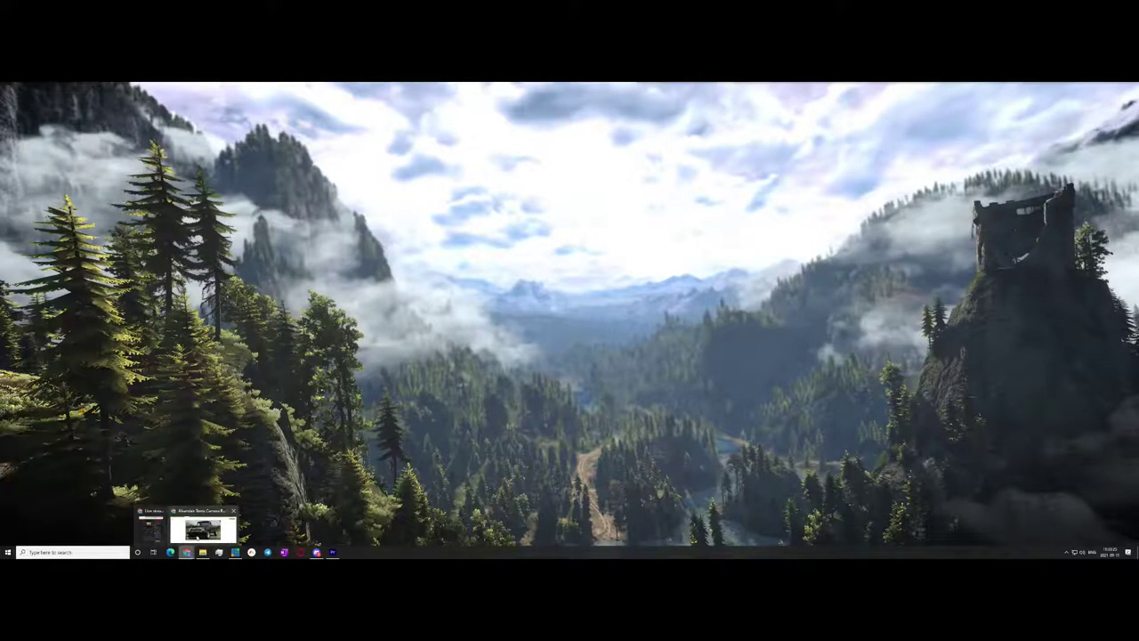
left_click(200, 530)
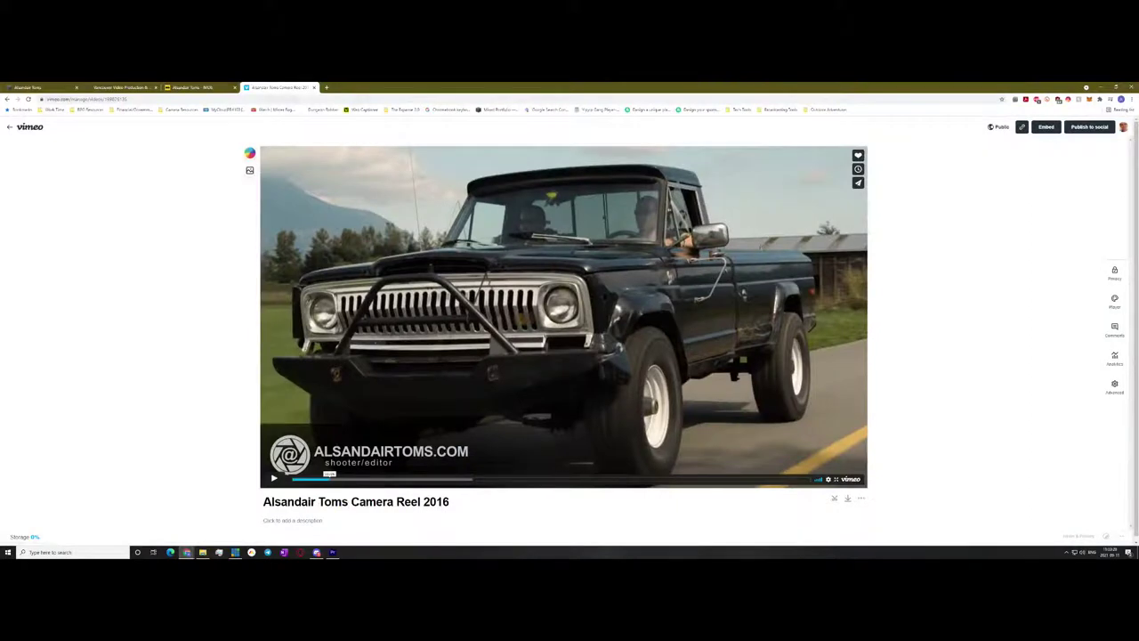
- Use Win+D to hide the browser and show the desktop
key("super+d")
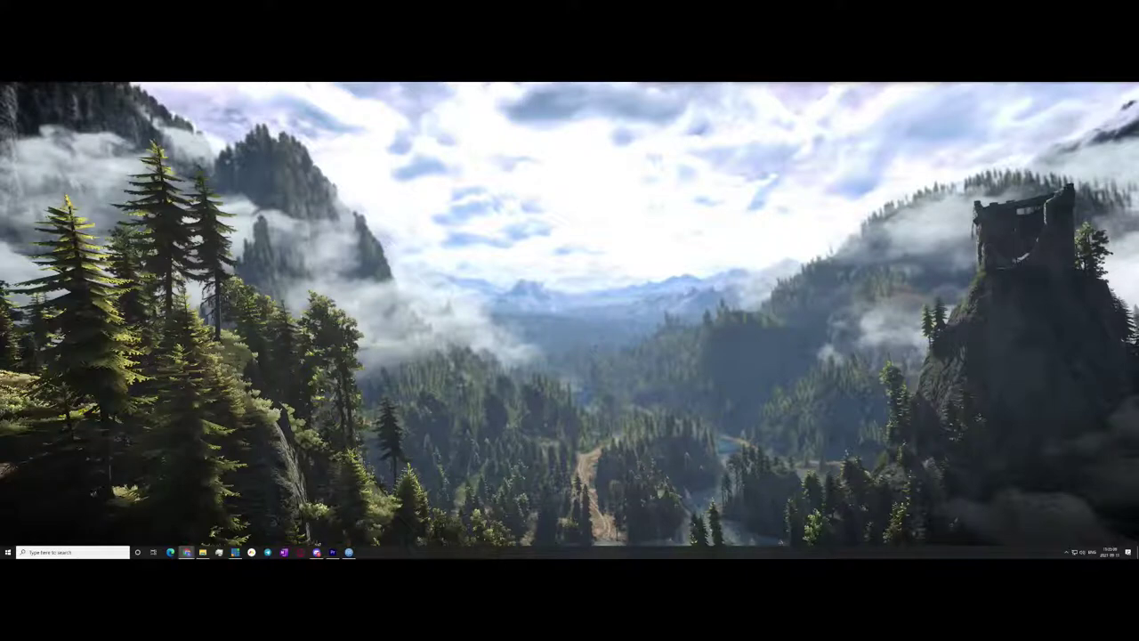
- Restore Premiere, open the Tree bin, scrub the low-angle railway-track clip, and collapse the bin
left_click(331, 552)
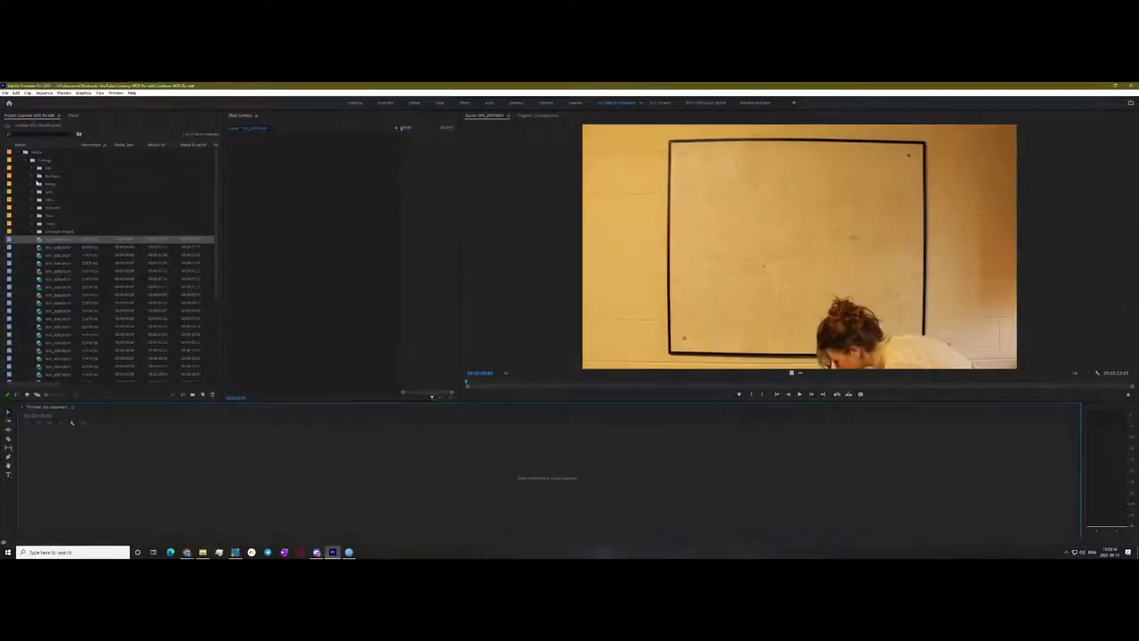
left_click(32, 216)
scroll(59, 235, "down", 2)
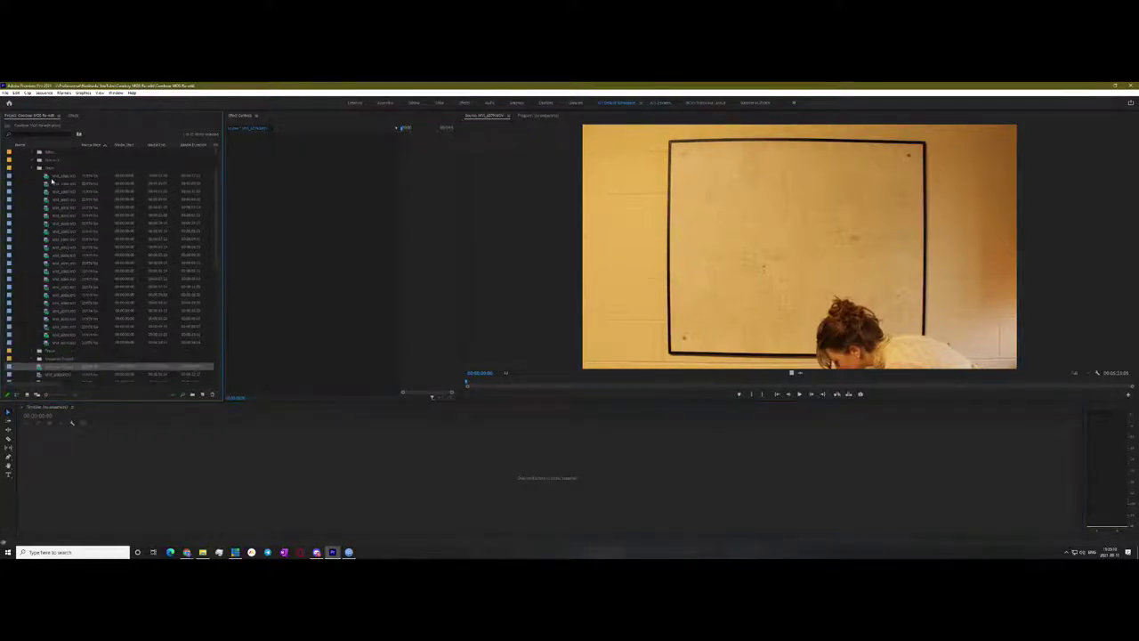
double_click(51, 254)
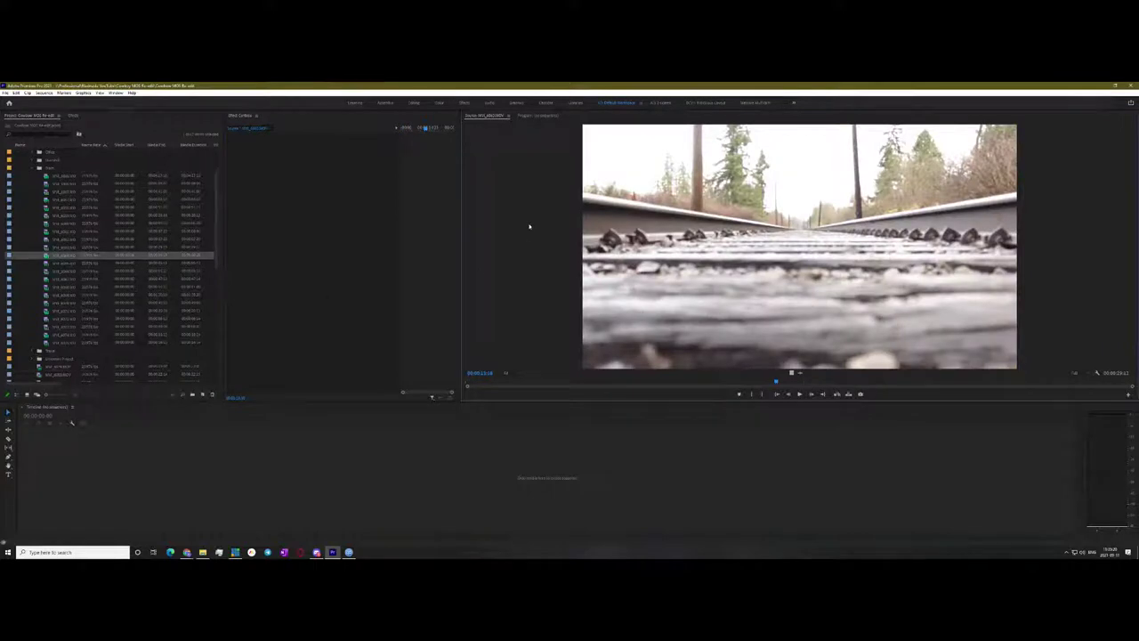
left_click_drag(562, 385, 490, 380)
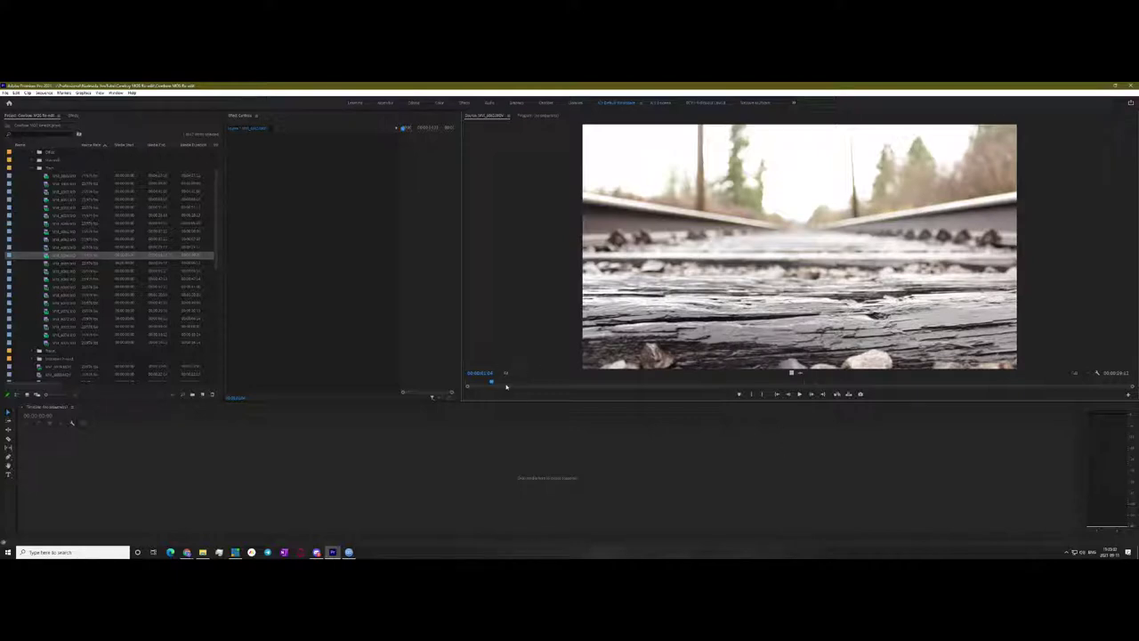
left_click_drag(495, 382, 830, 382)
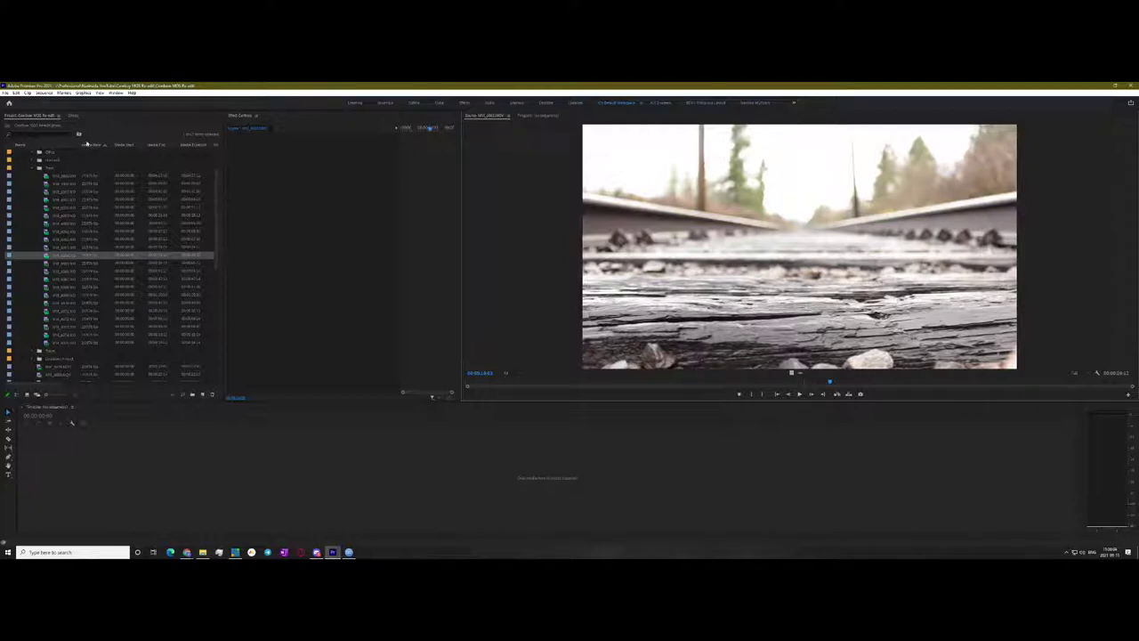
left_click(36, 169)
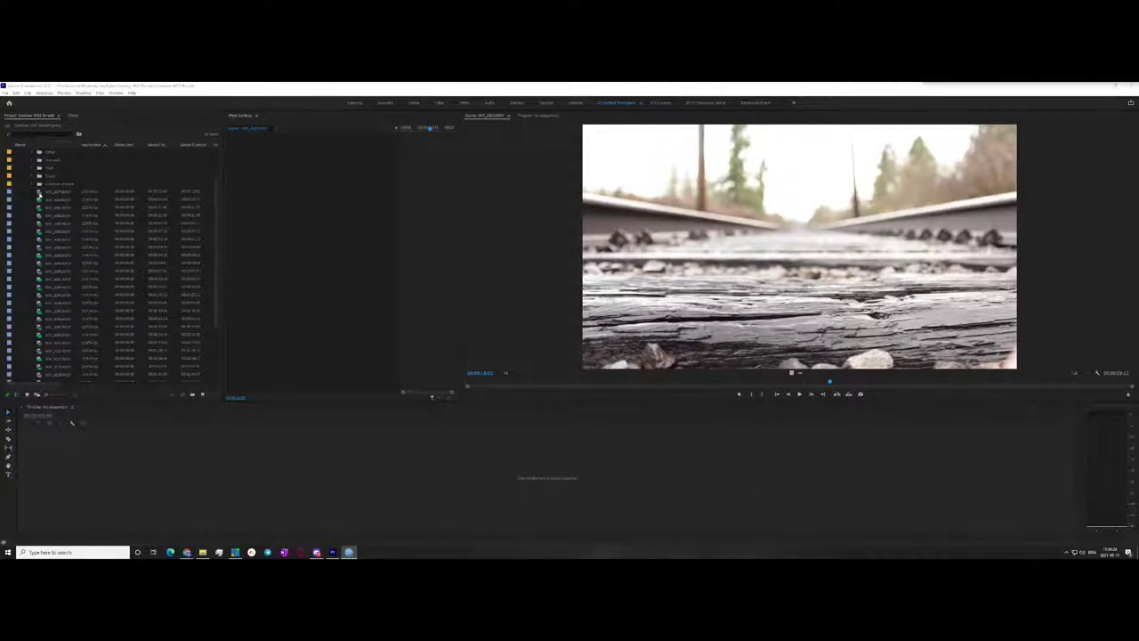
- Preview the whiteboard, candlelit-room, chair-room and woman clips, ending on the yellow-paper clip
double_click(53, 192)
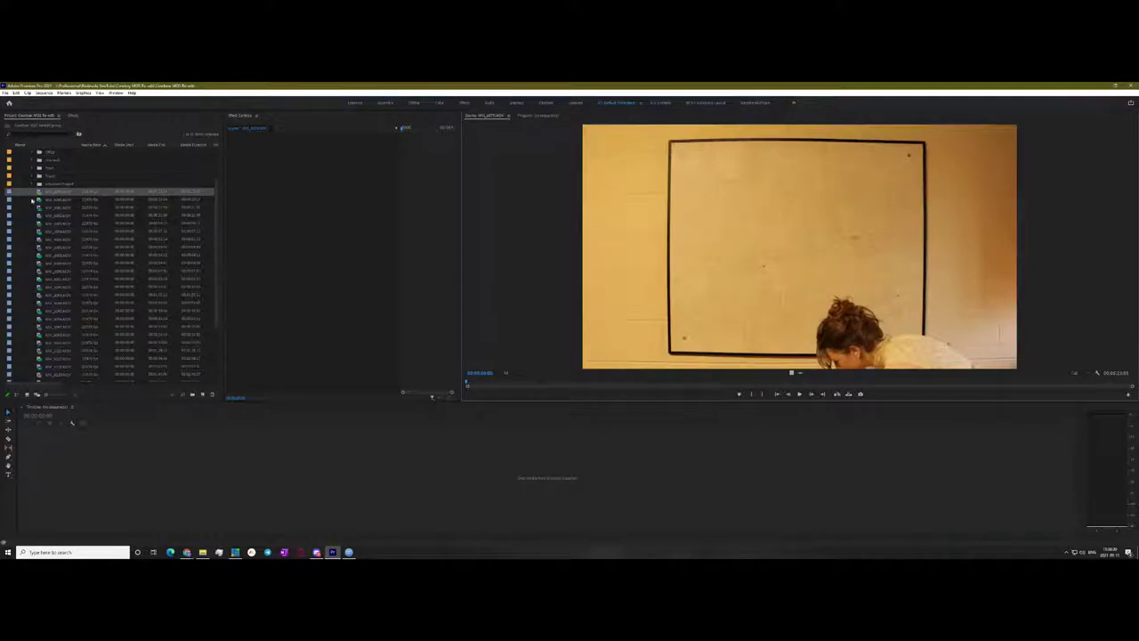
double_click(37, 200)
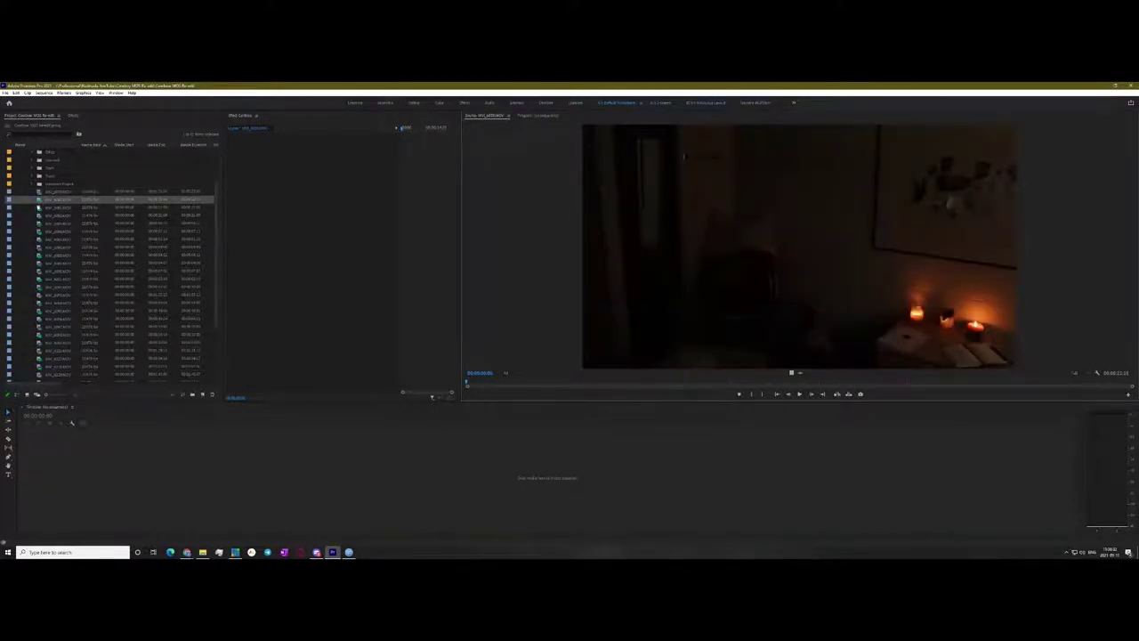
double_click(44, 208)
double_click(47, 215)
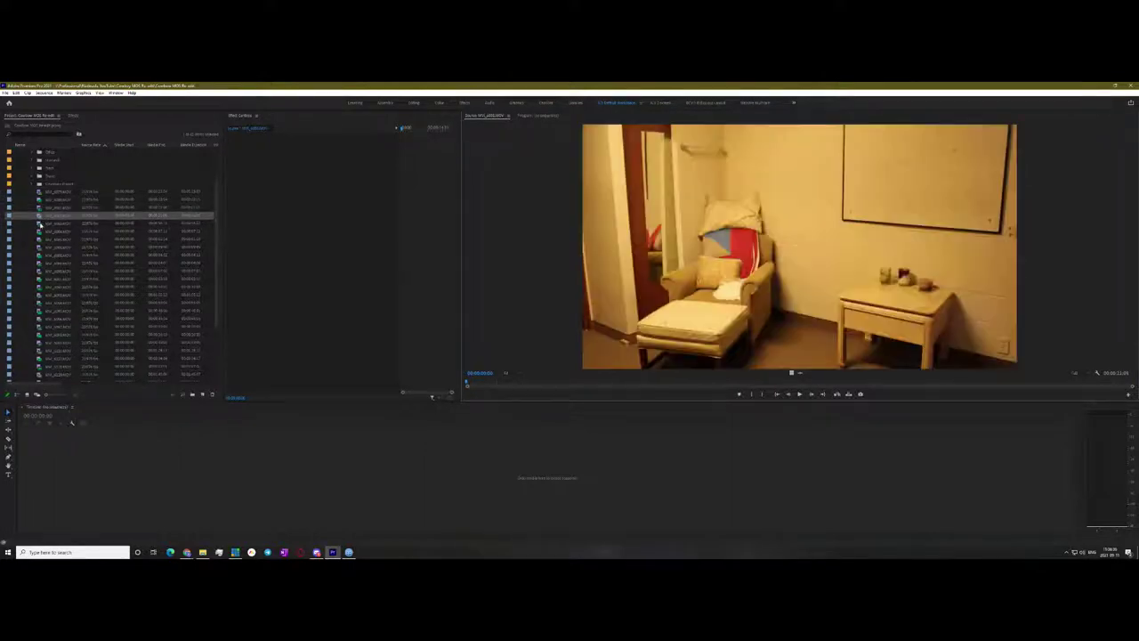
left_click(39, 224)
double_click(39, 224)
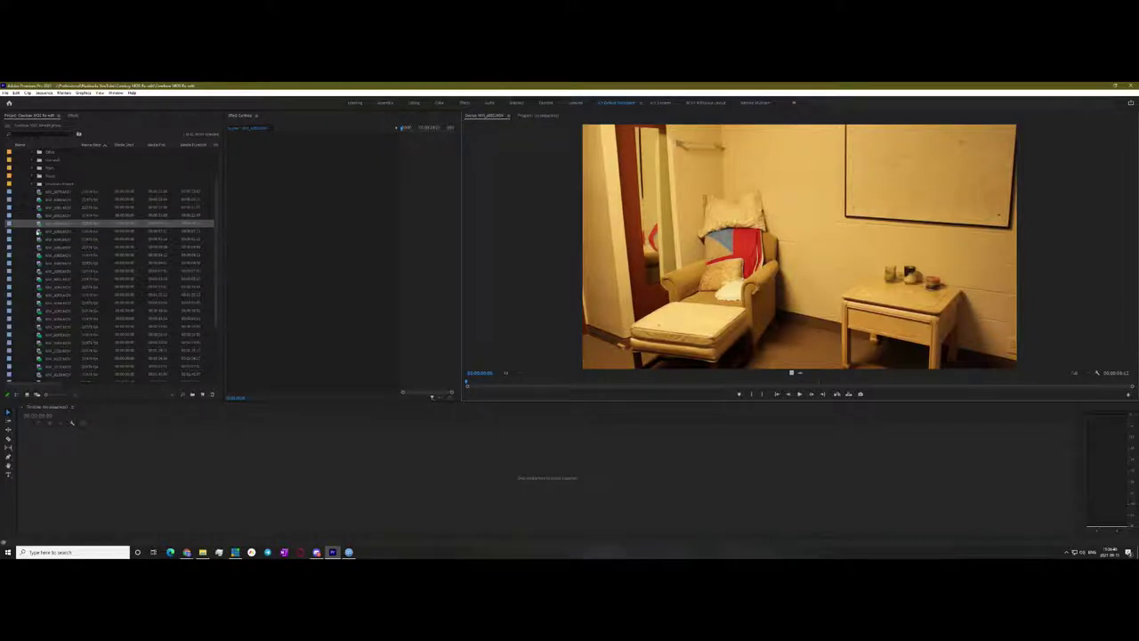
double_click(38, 231)
double_click(38, 240)
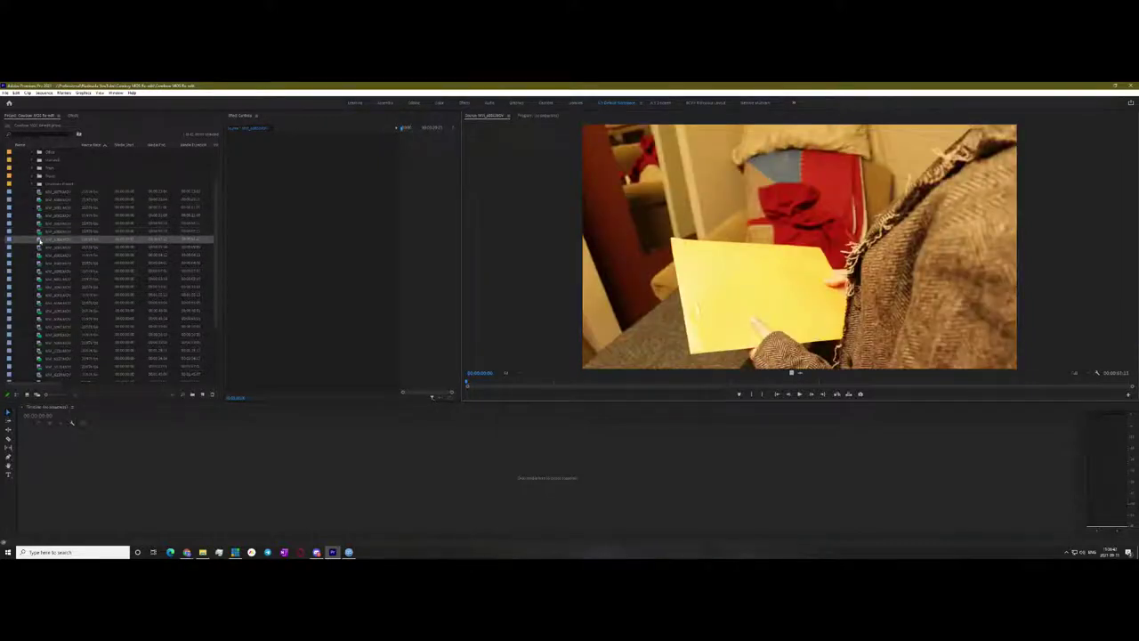
double_click(38, 248)
double_click(38, 255)
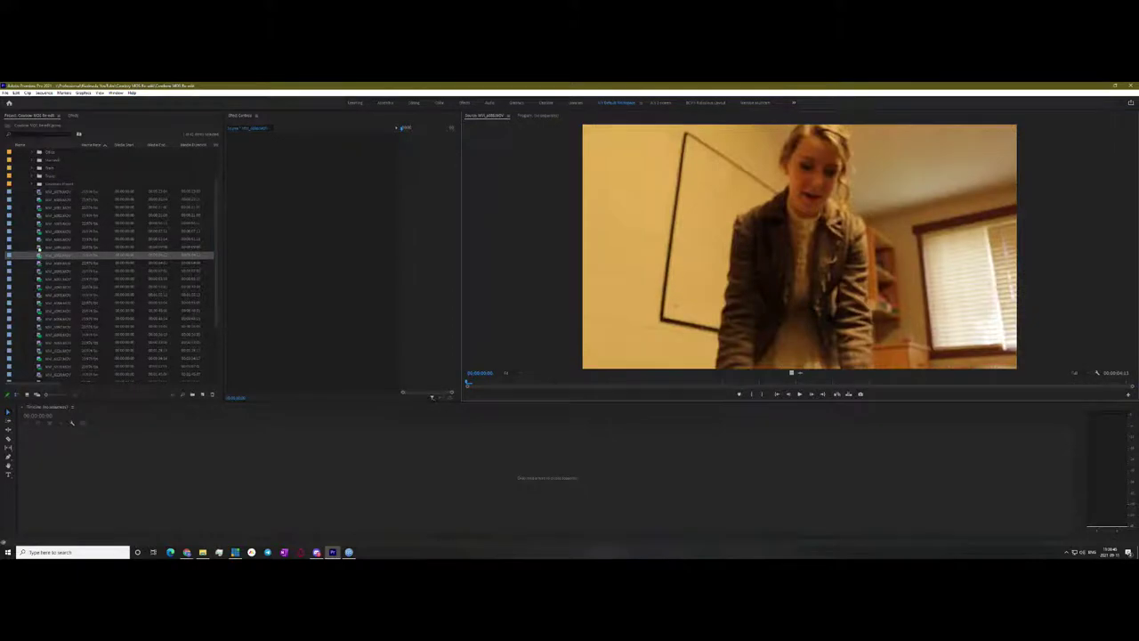
double_click(38, 248)
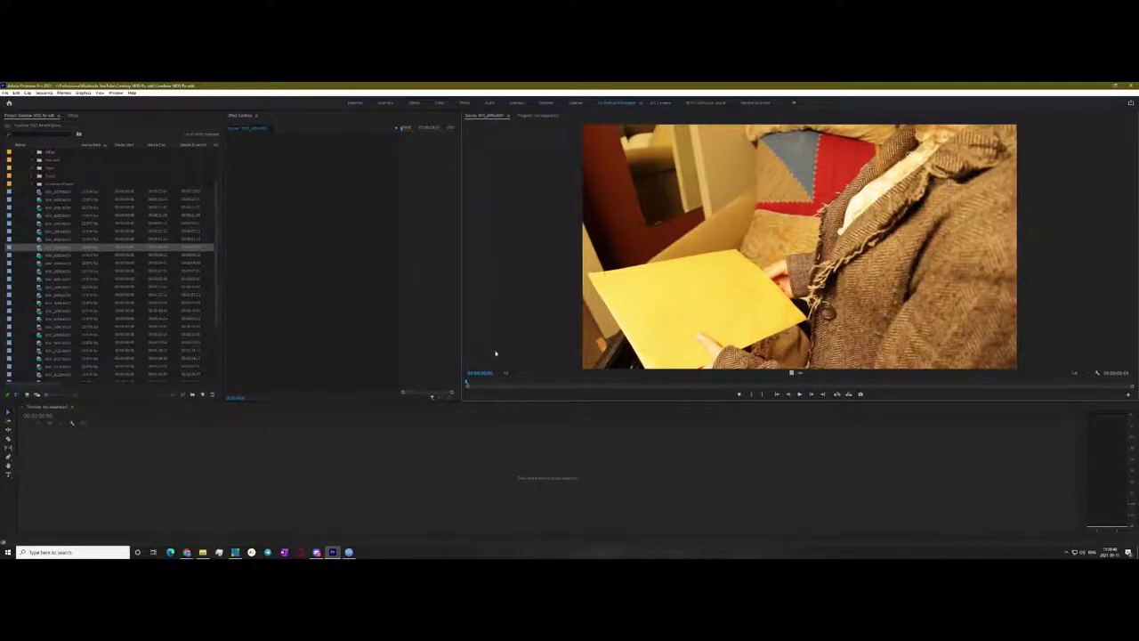
left_click(508, 374)
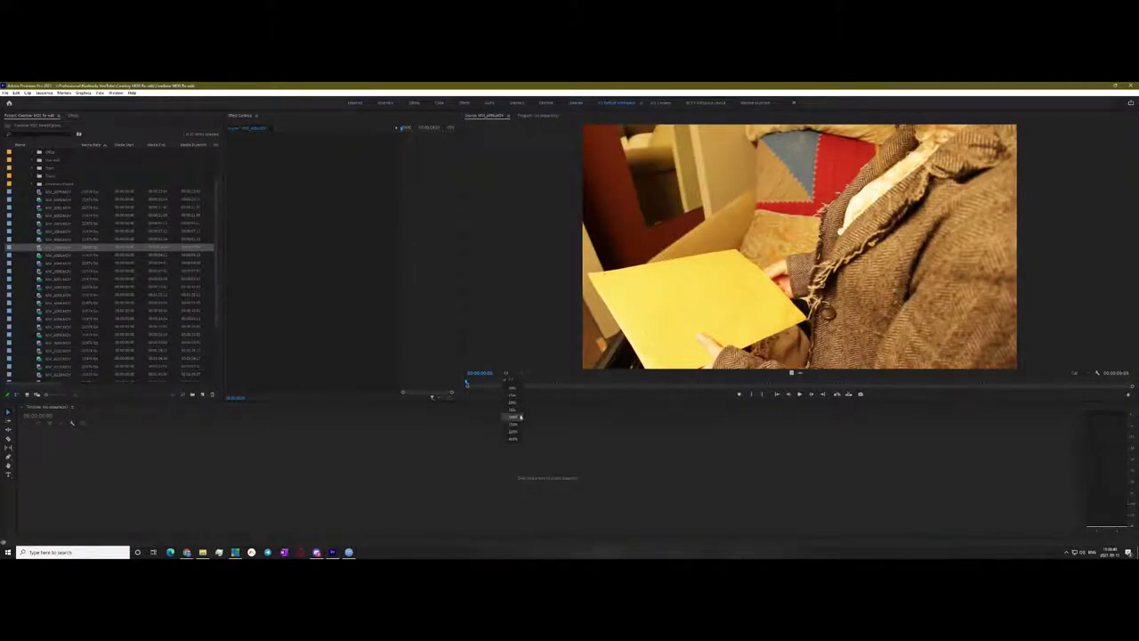
- Magnify the Source preview to 200% and beyond, heighten it, and pan between jacket and hand
left_click(521, 431)
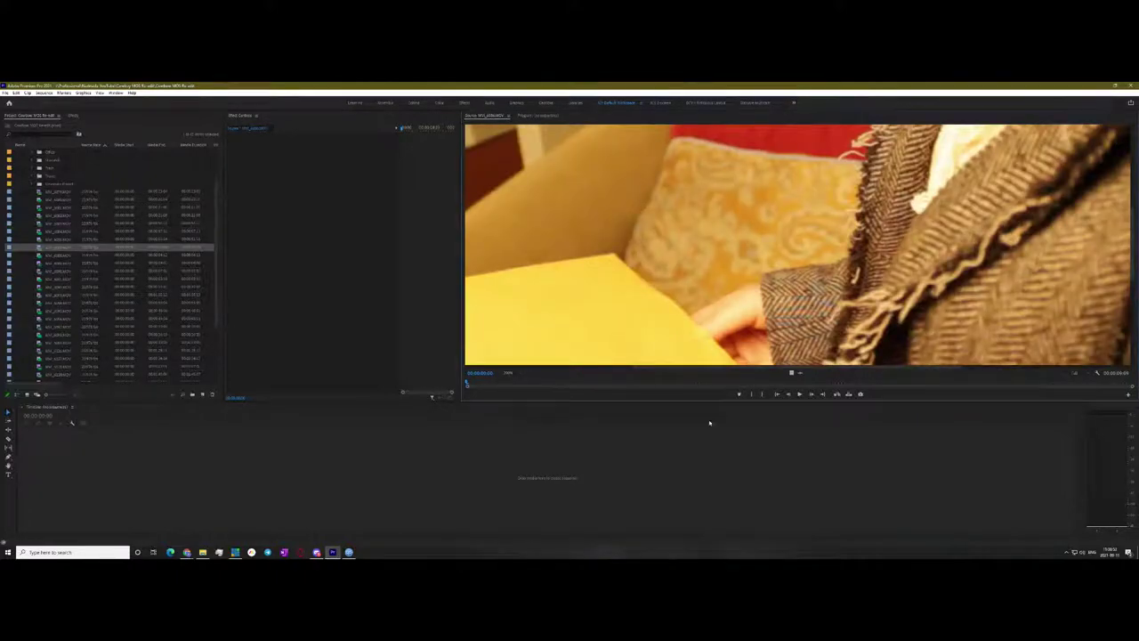
left_click_drag(700, 401, 700, 477)
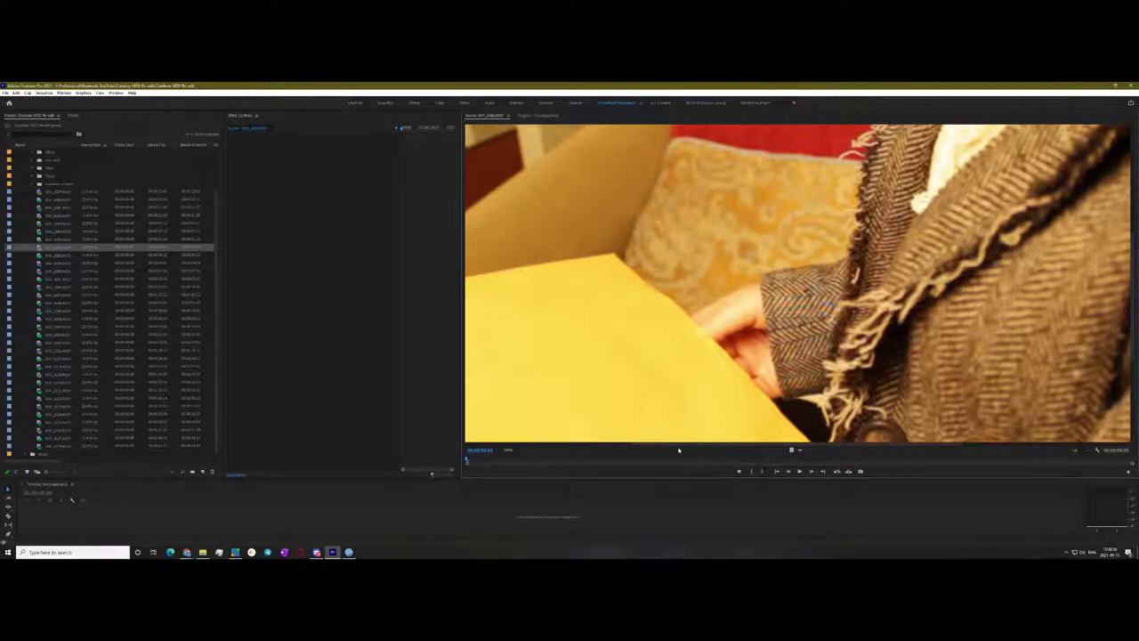
mouse_move(738, 444)
left_mouse_down()
mouse_move(774, 444)
mouse_move(749, 446)
left_mouse_up()
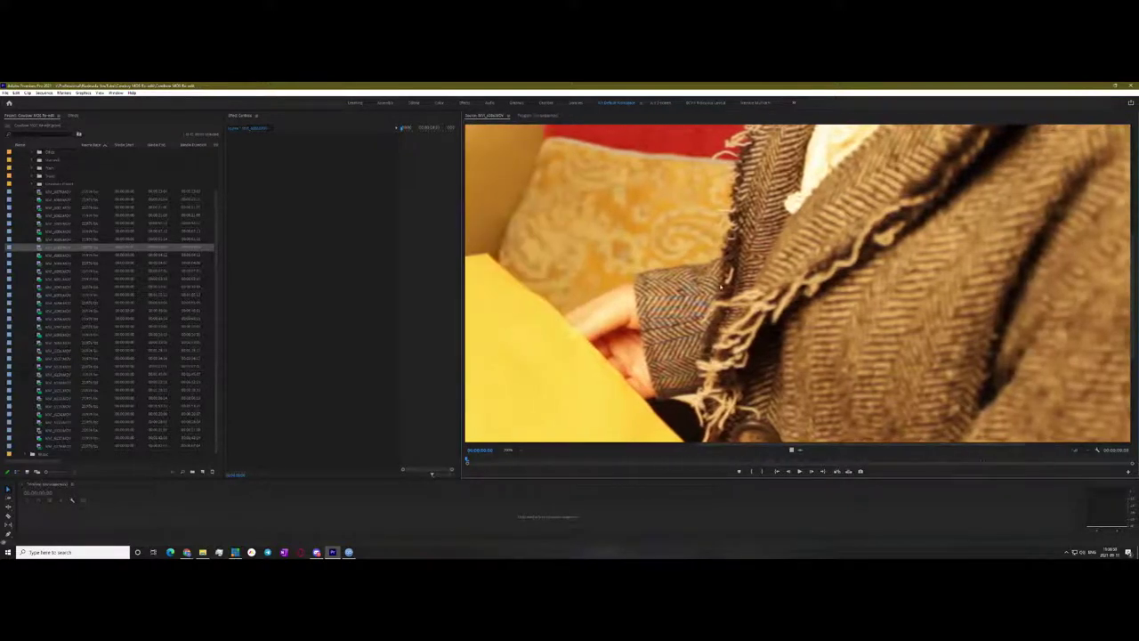
left_click(508, 449)
left_click(519, 516)
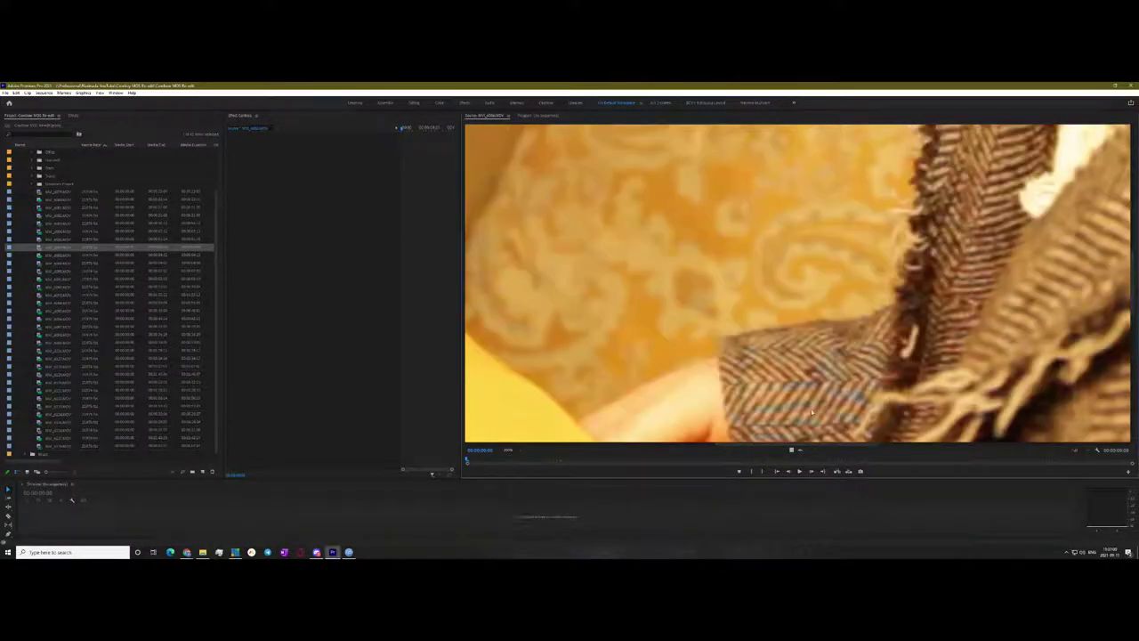
left_click_drag(830, 444, 875, 444)
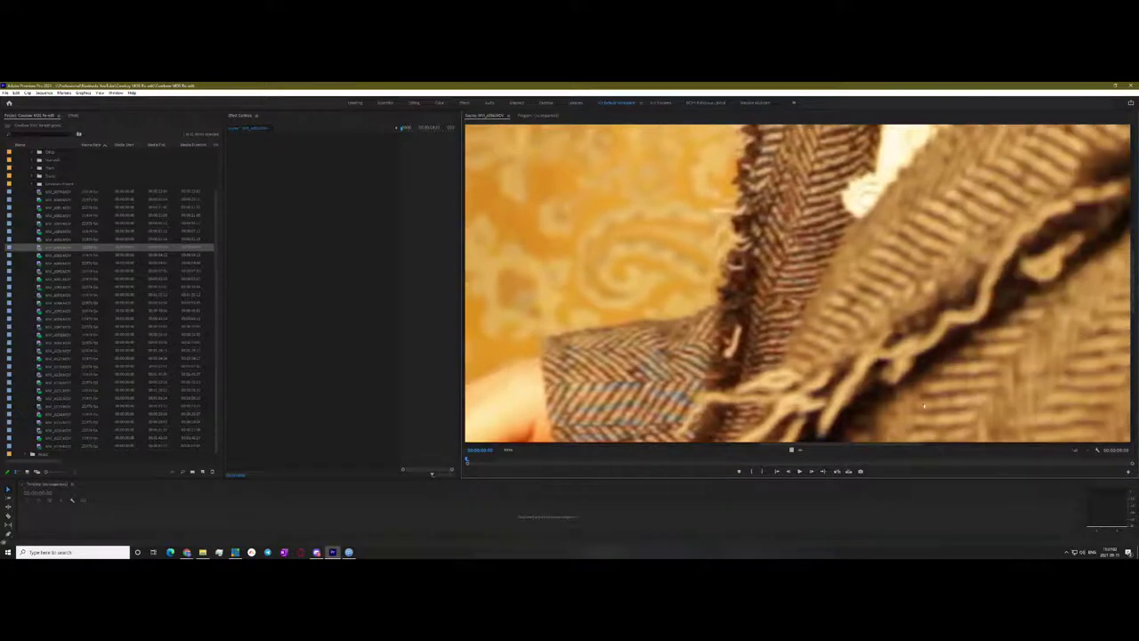
left_click_drag(1134, 289, 1134, 302)
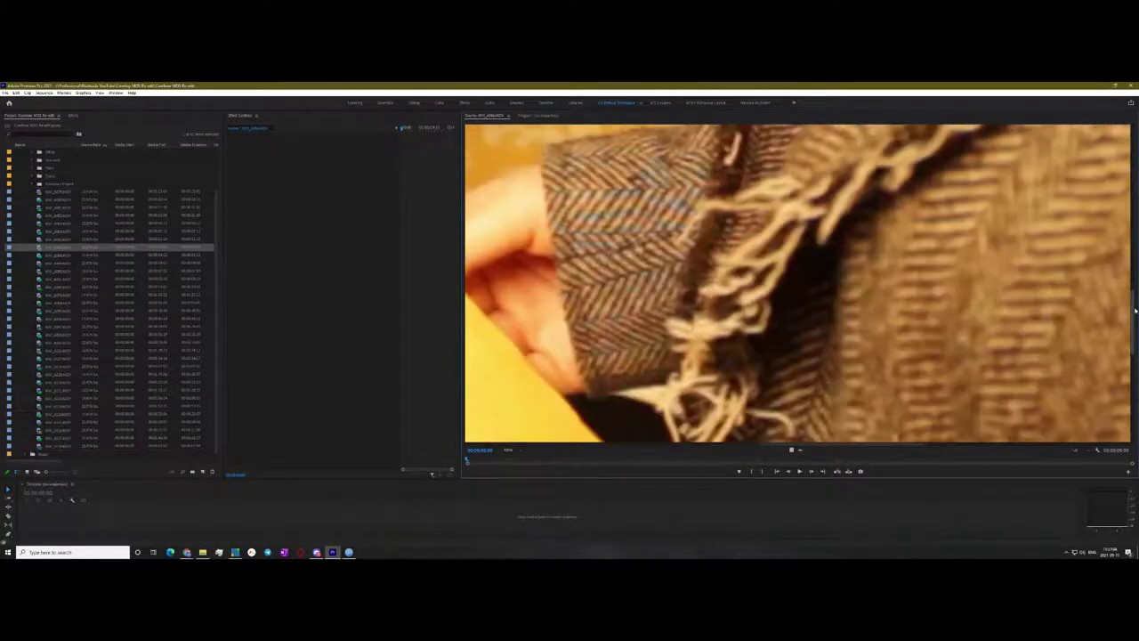
left_click_drag(830, 443, 791, 444)
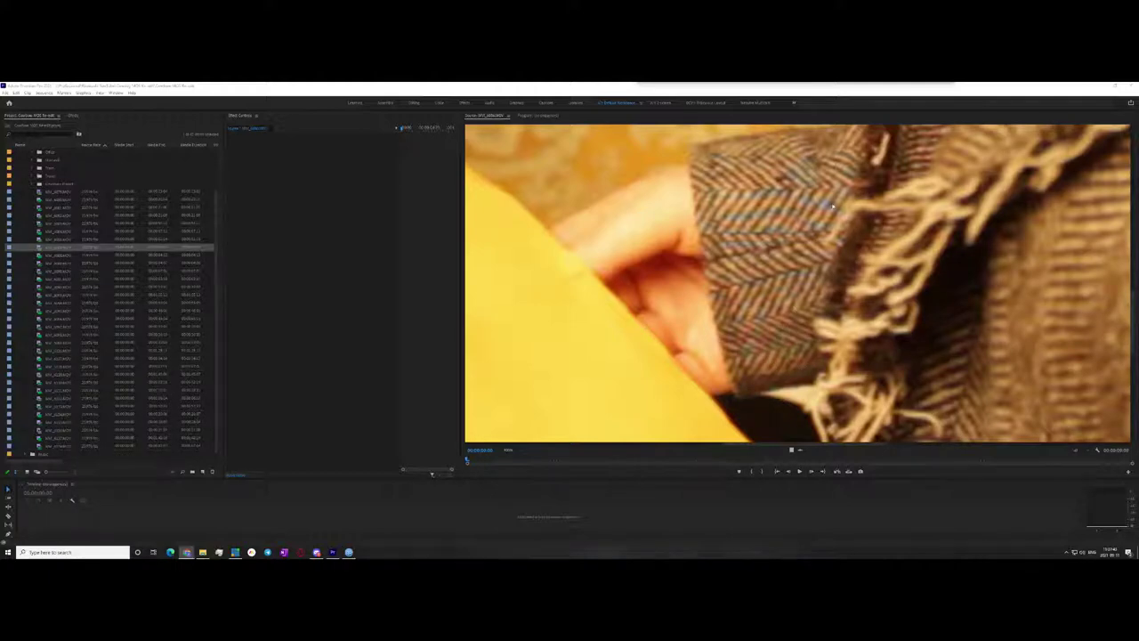
- Set the Source monitor zoom to Fit to show the whole yellow-envelope frame
left_click(509, 450)
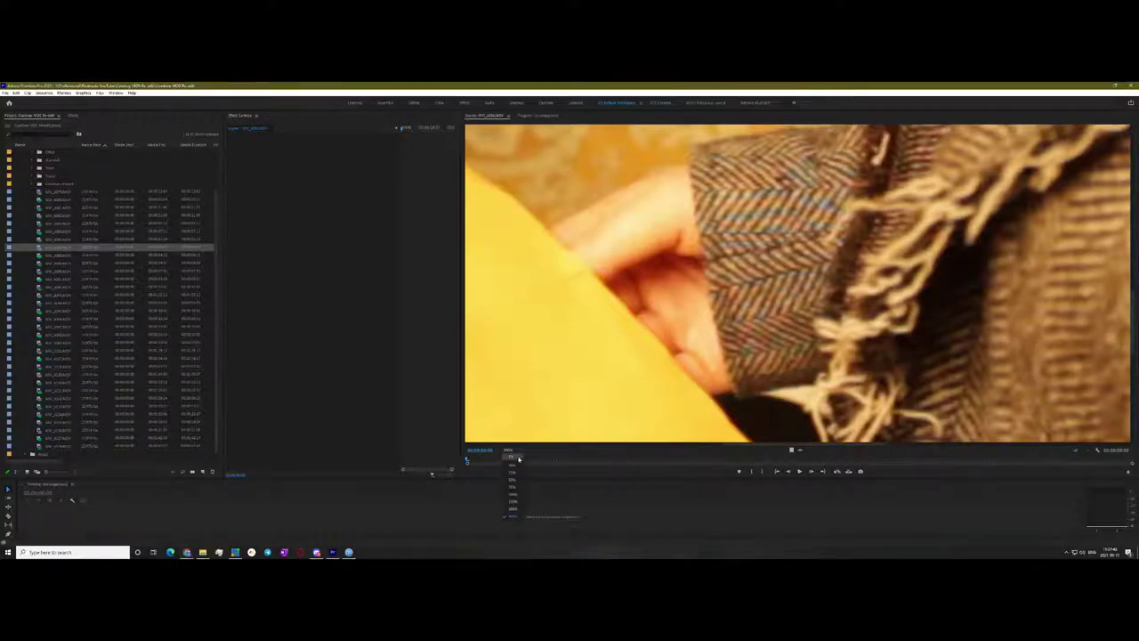
left_click(517, 459)
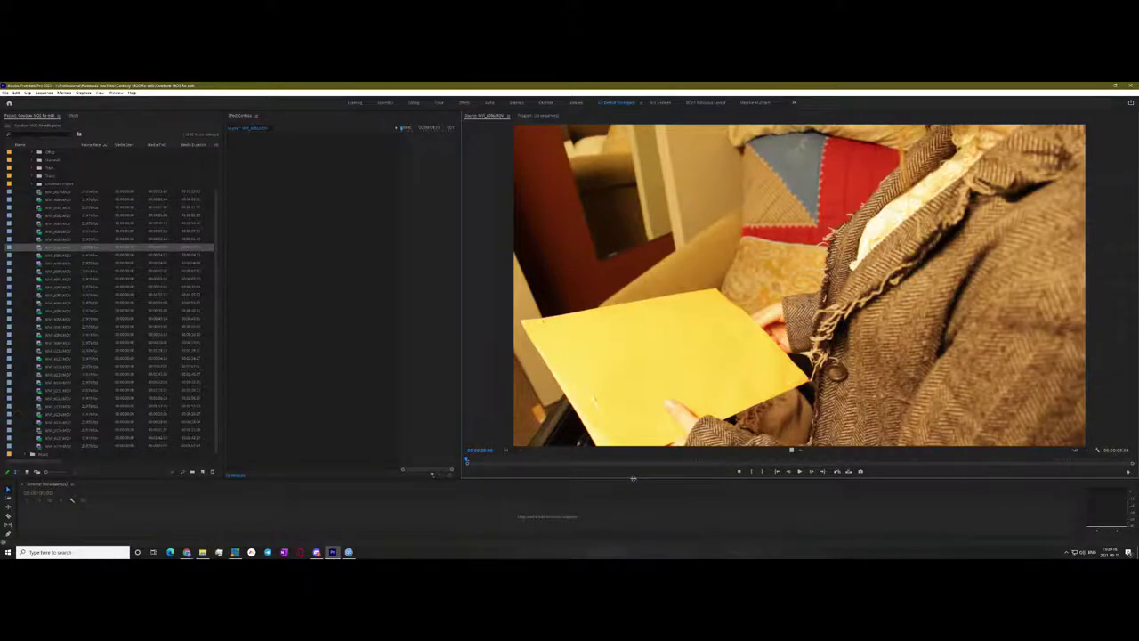
- Raise the timeline divider, then nudge it down twice so the monitors regain some height
left_click_drag(632, 478, 630, 401)
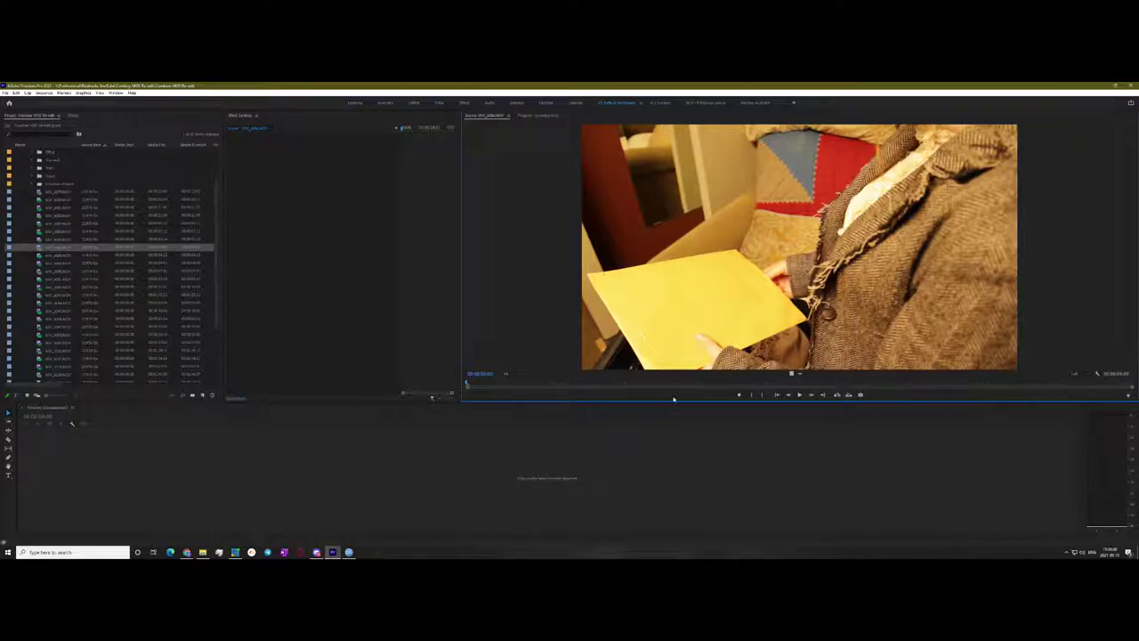
left_click_drag(669, 403, 672, 412)
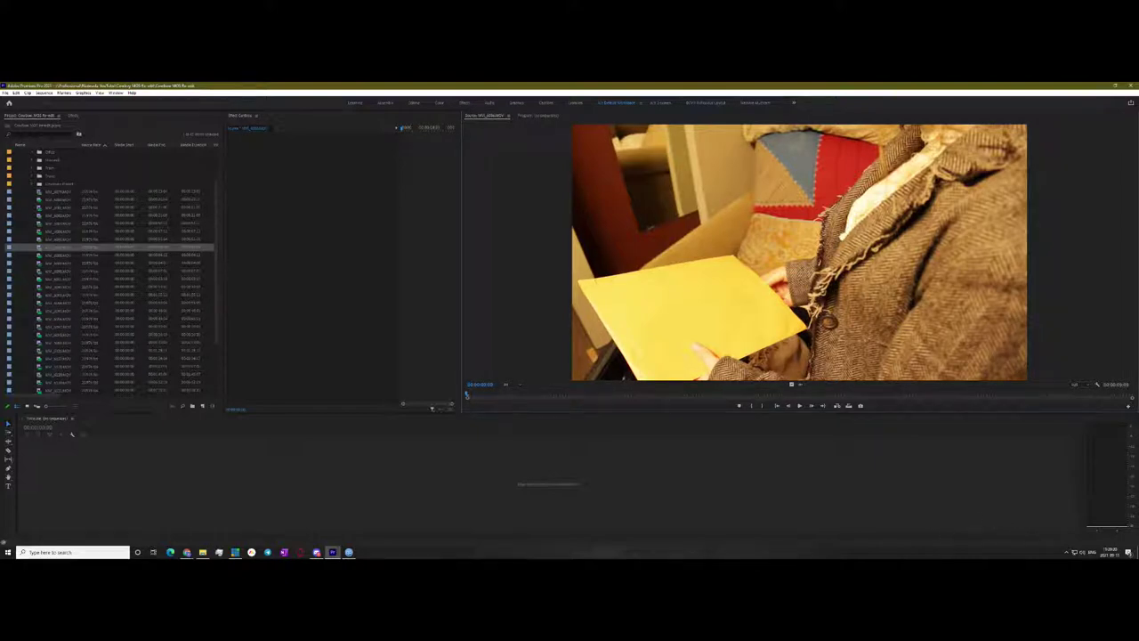
left_click(186, 551)
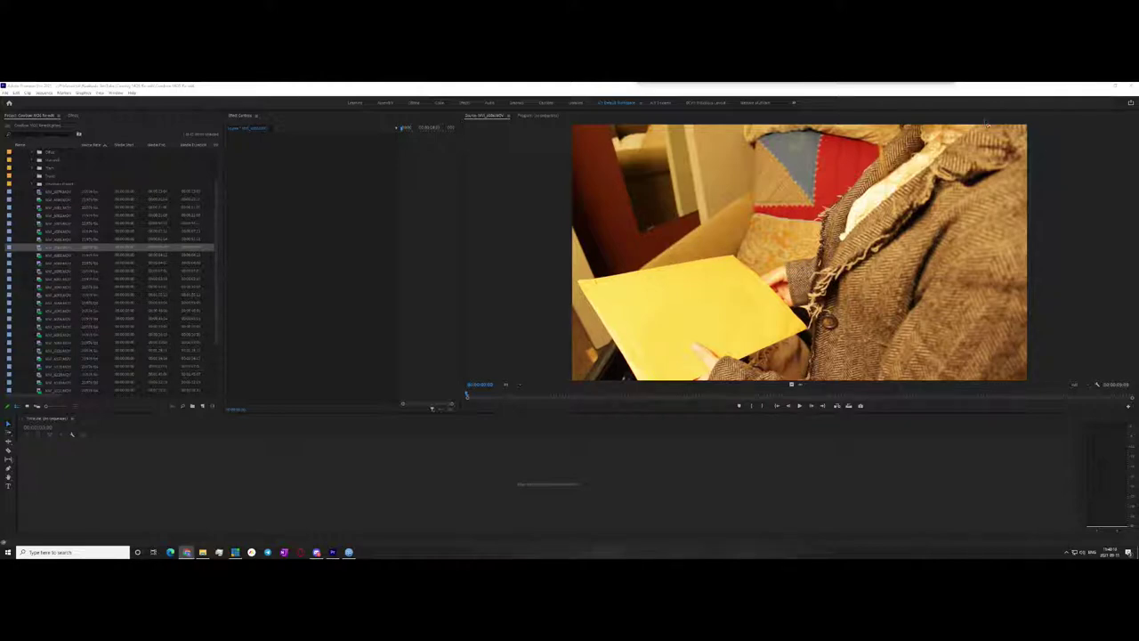
left_click(324, 248)
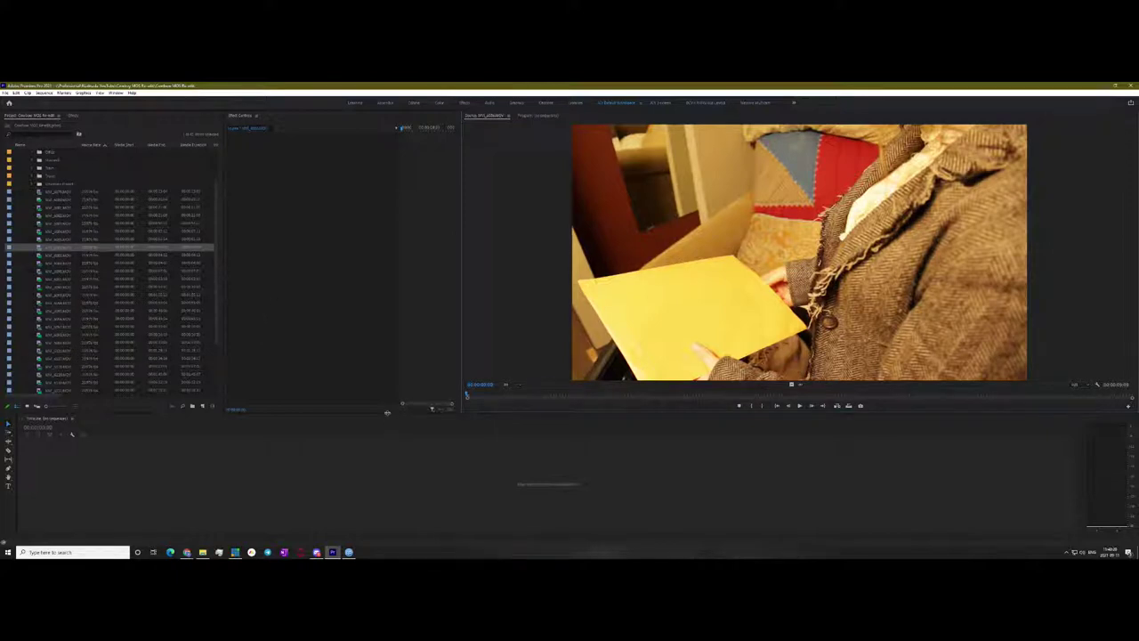
left_click_drag(389, 411, 389, 421)
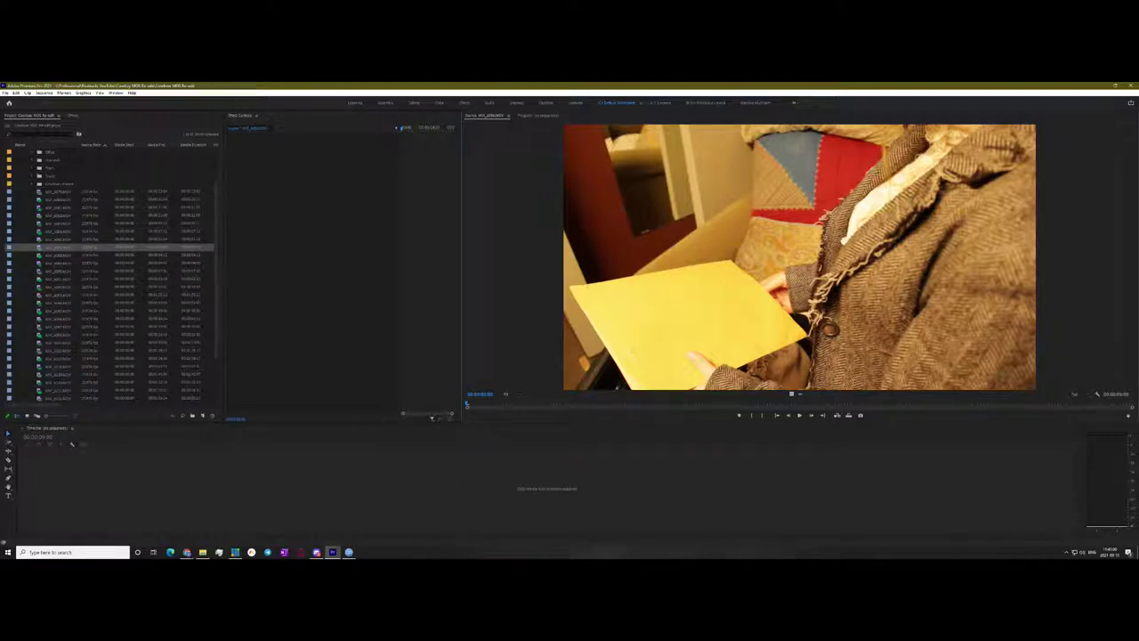
key("alt+Tab")
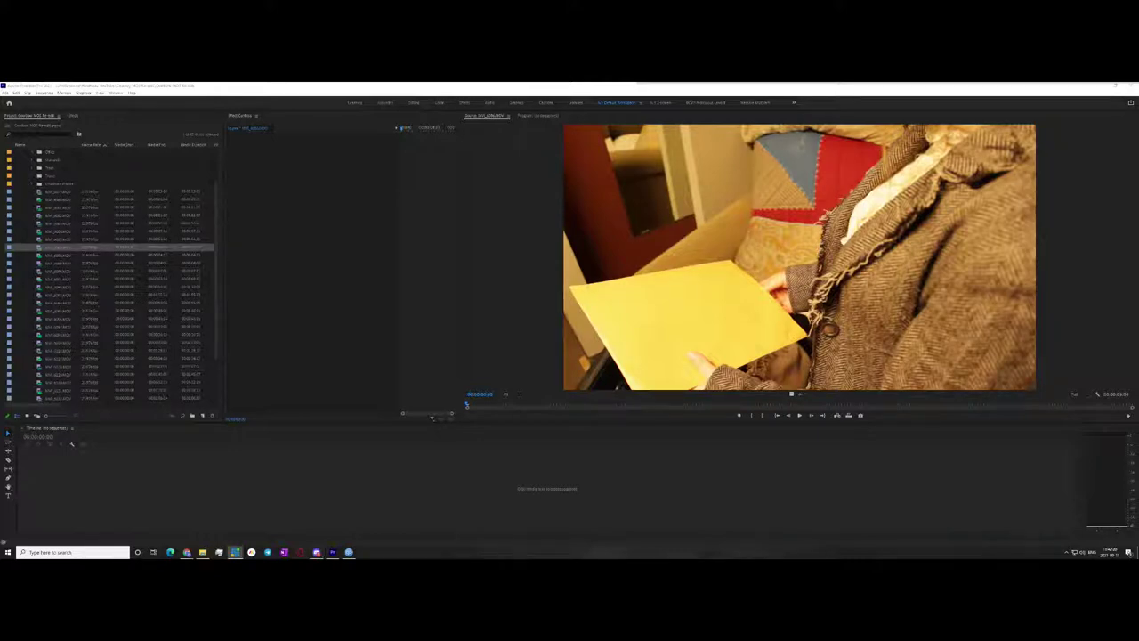
- Preview the whiteboard, candlelit-room, bedroom, pool-hall and woman-in-dress clips
left_click(324, 282)
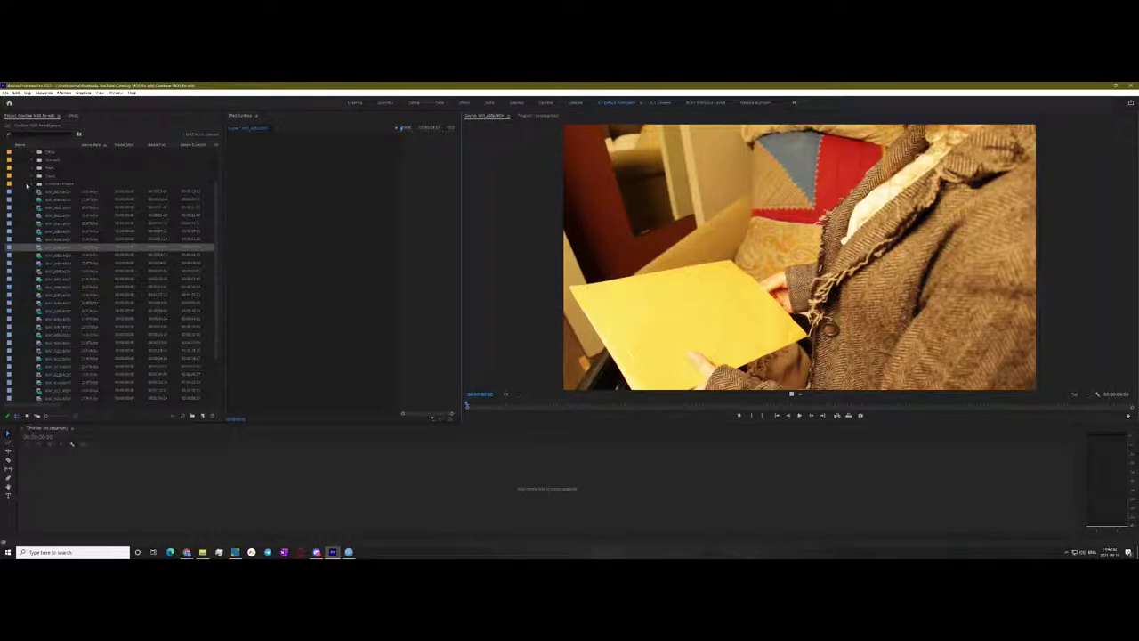
double_click(142, 192)
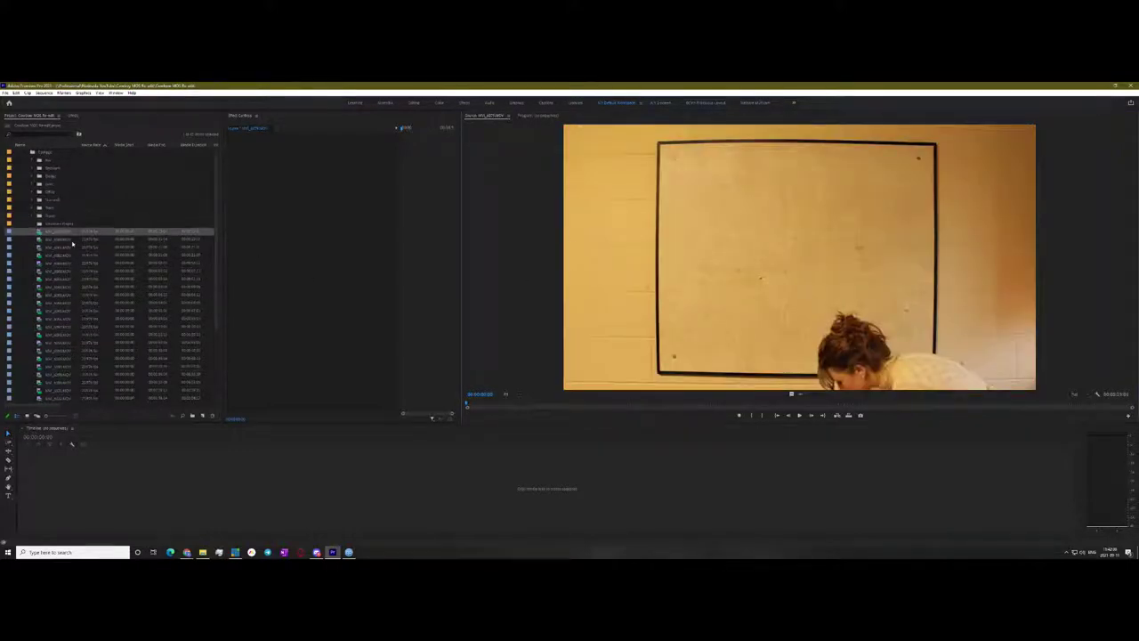
double_click(39, 236)
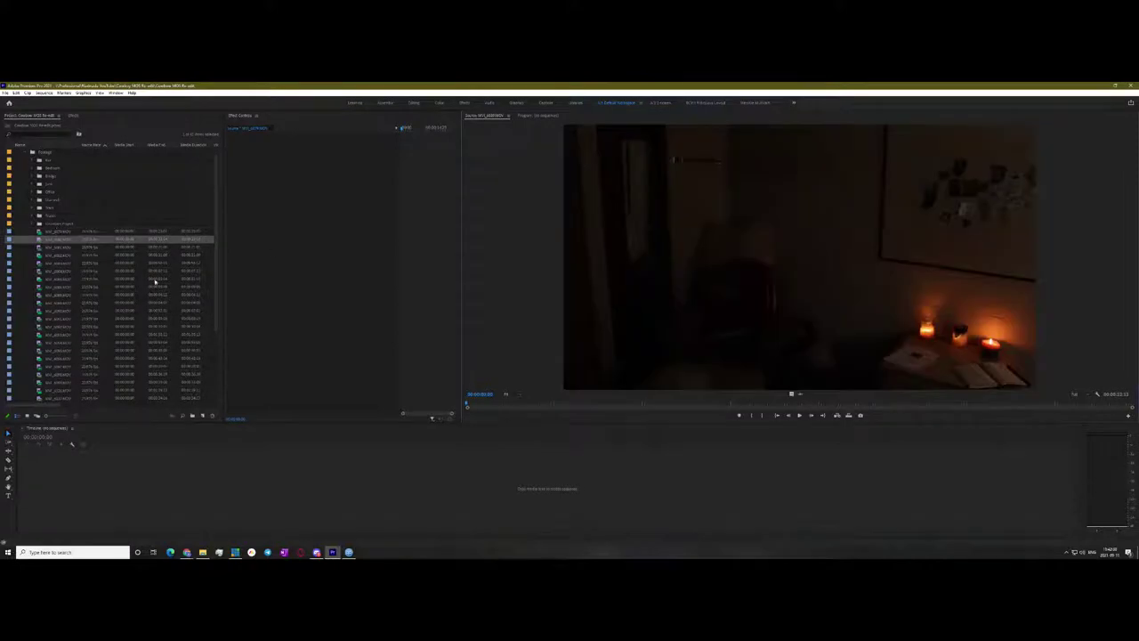
double_click(42, 303)
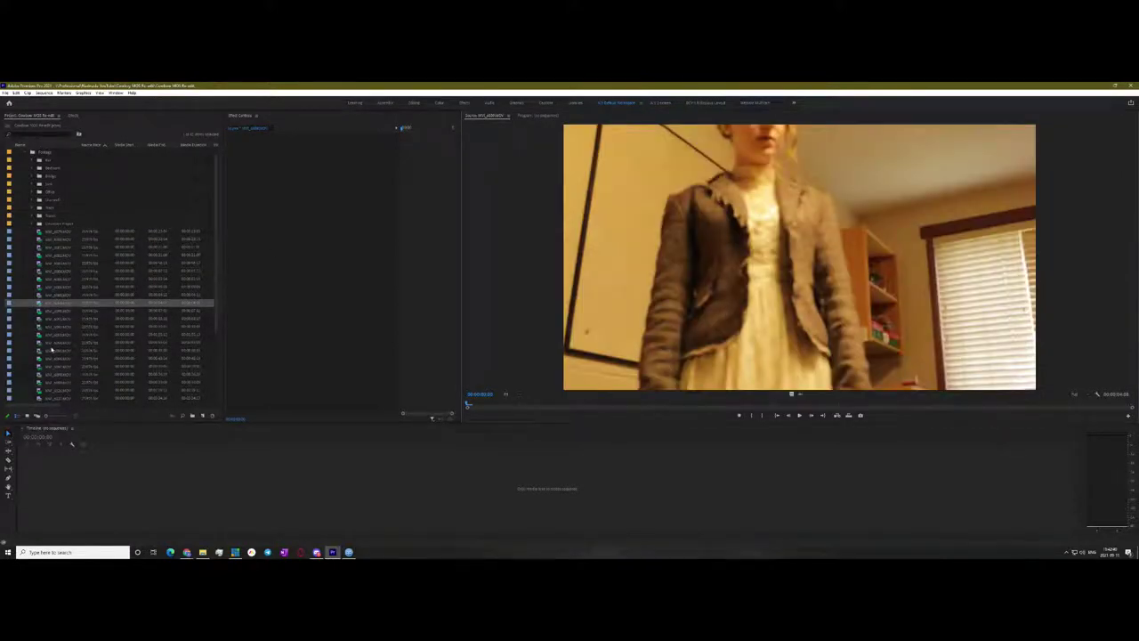
double_click(38, 327)
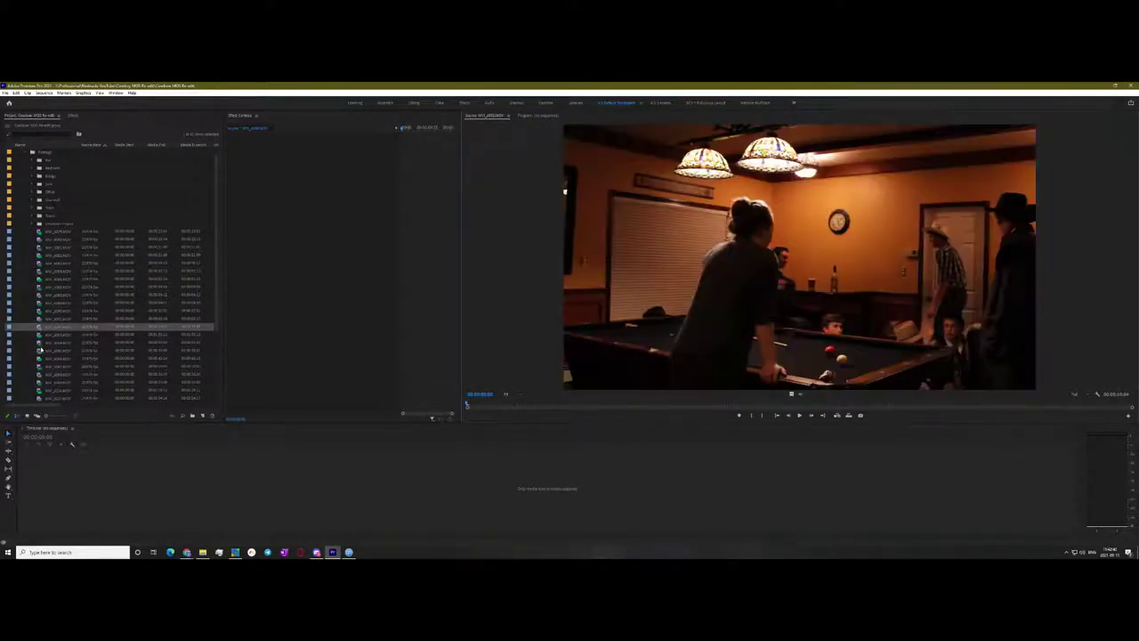
double_click(39, 319)
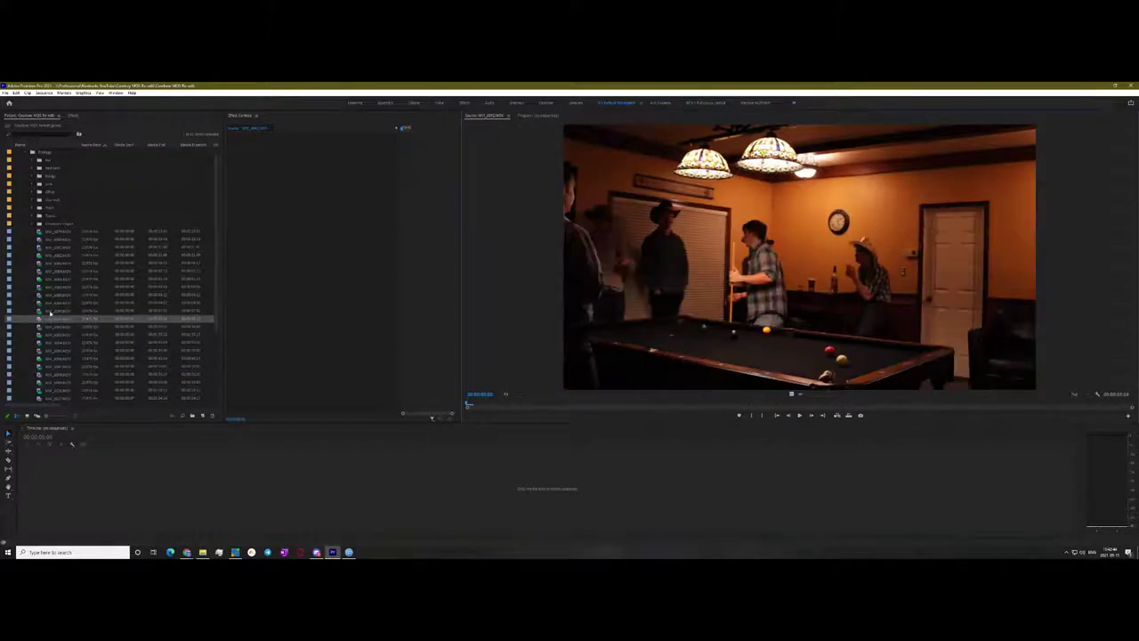
double_click(53, 310)
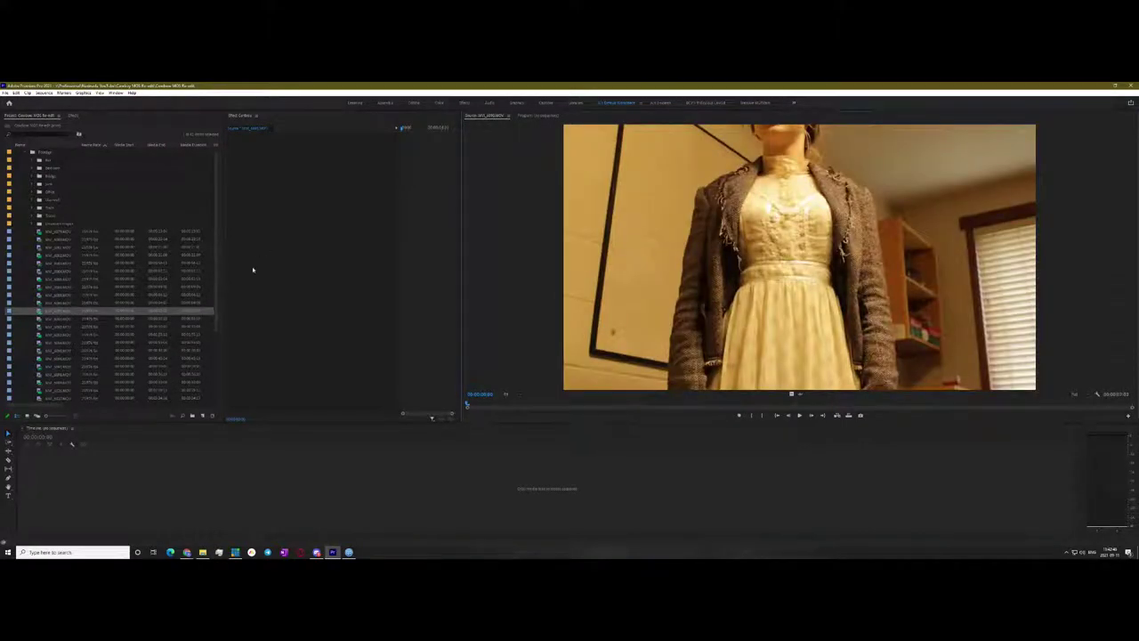
- Clear the clip selection, reload the cowboy pool-table clip, and open Task Manager
left_click(51, 234, "shift")
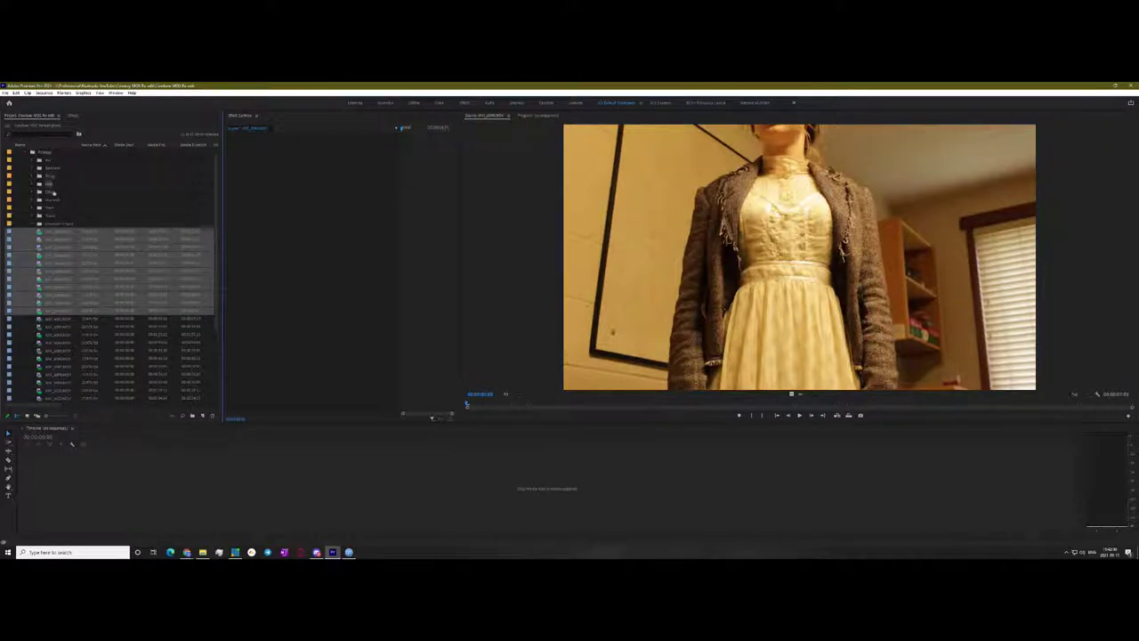
left_click(181, 168)
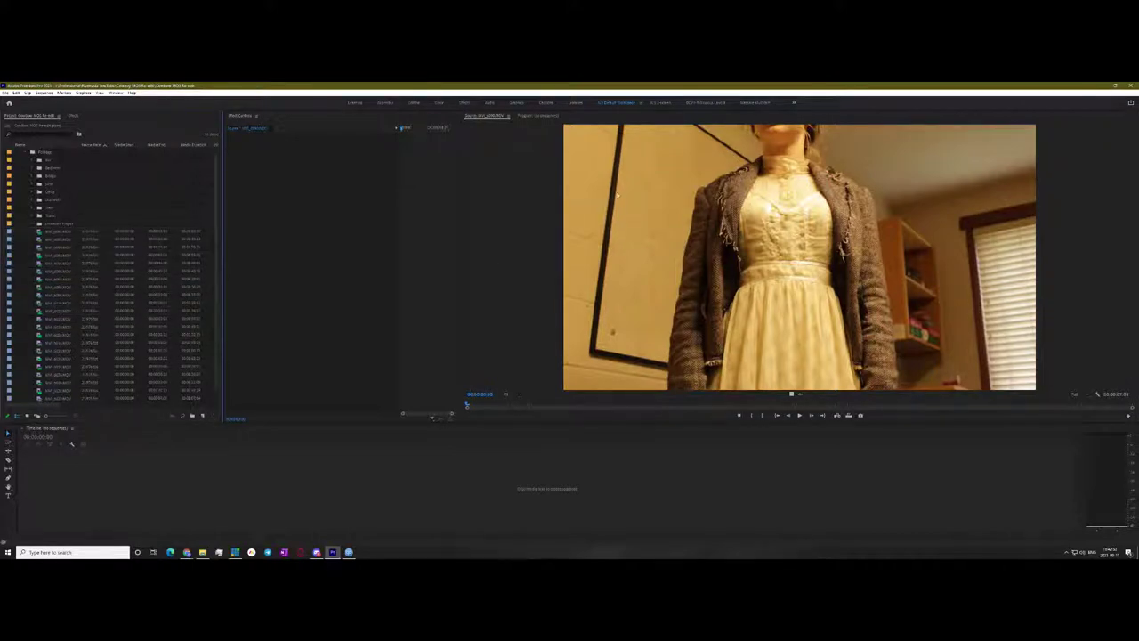
left_click(187, 551)
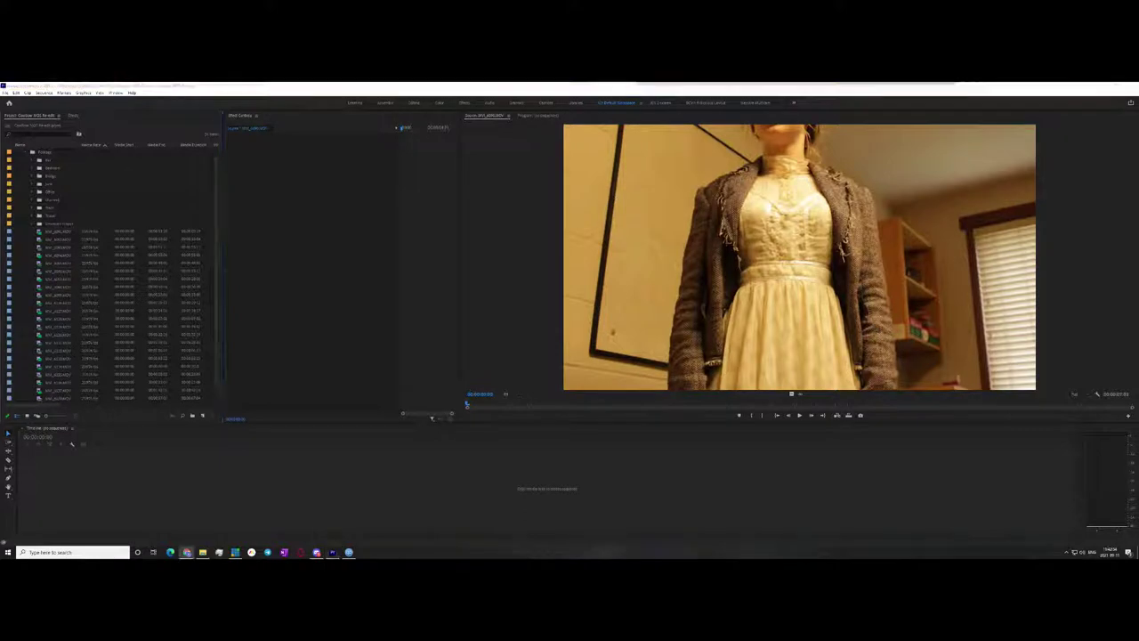
double_click(58, 231)
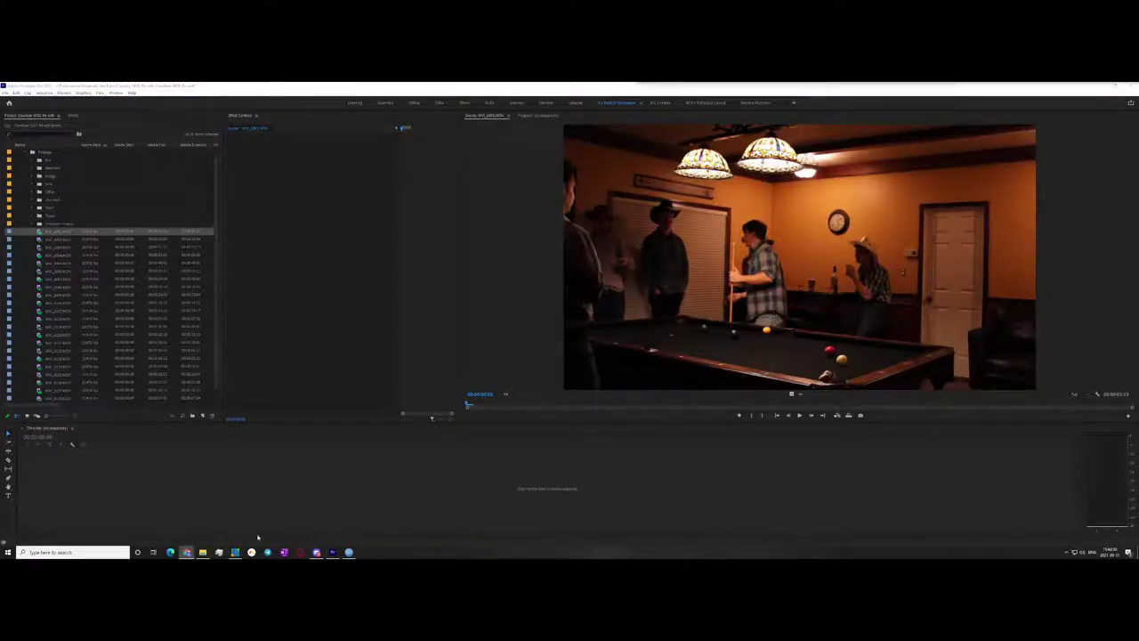
left_click(219, 552)
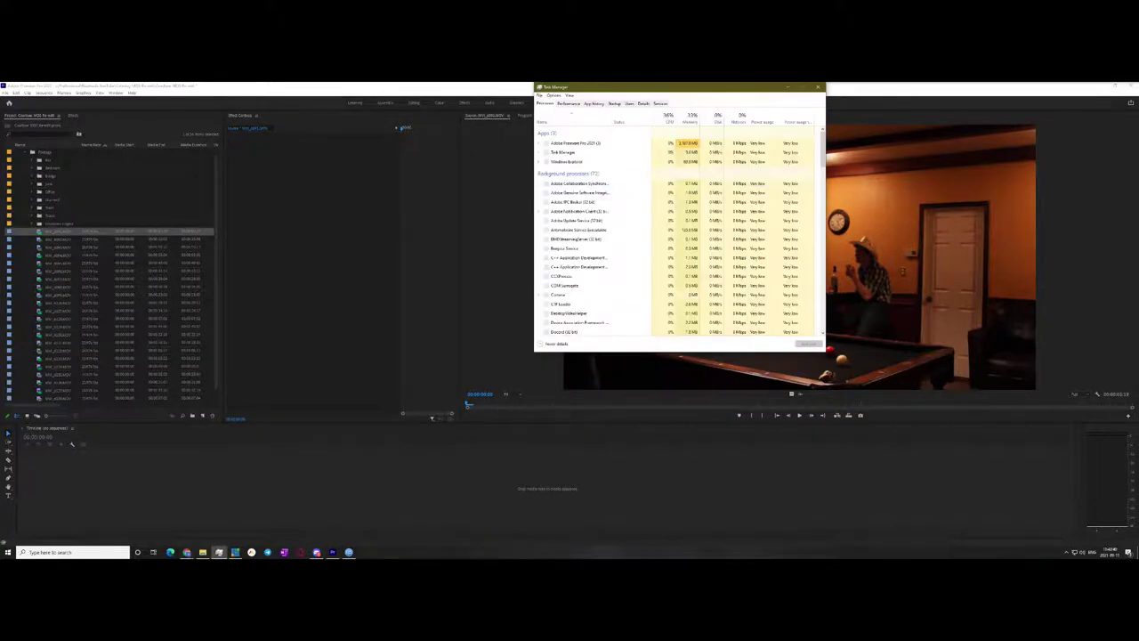
- Dismiss Task Manager with Alt+Tab so the Premiere Pro pool-hall clip is in front
key("alt+Tab")
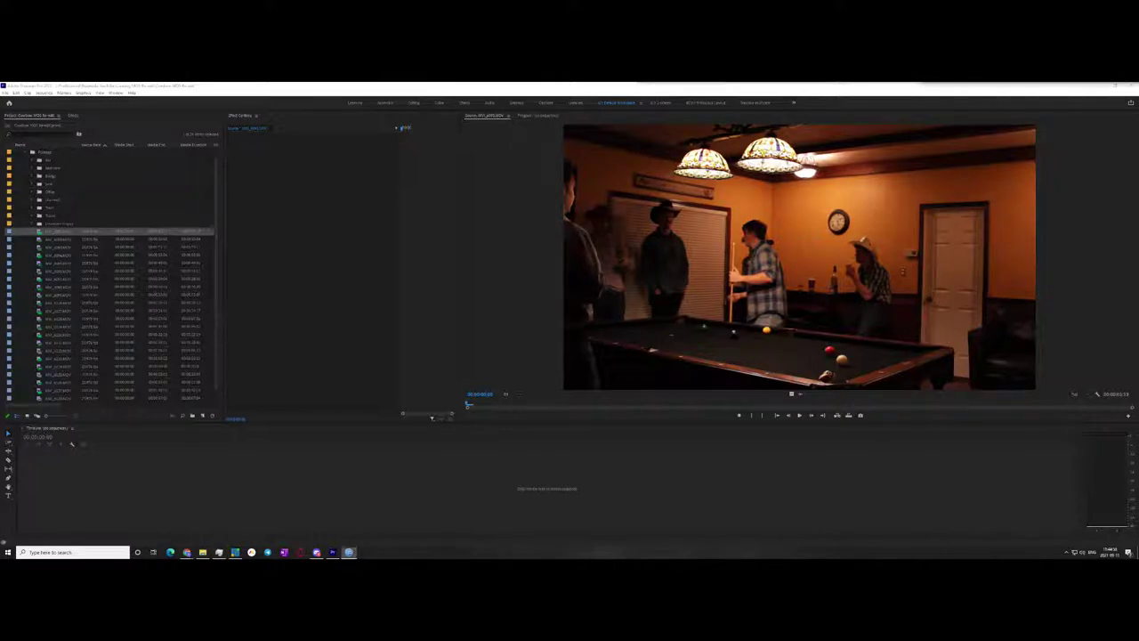
- Quit the background torrent client from the system tray, then refocus the Premiere Pro project
left_click(1066, 551)
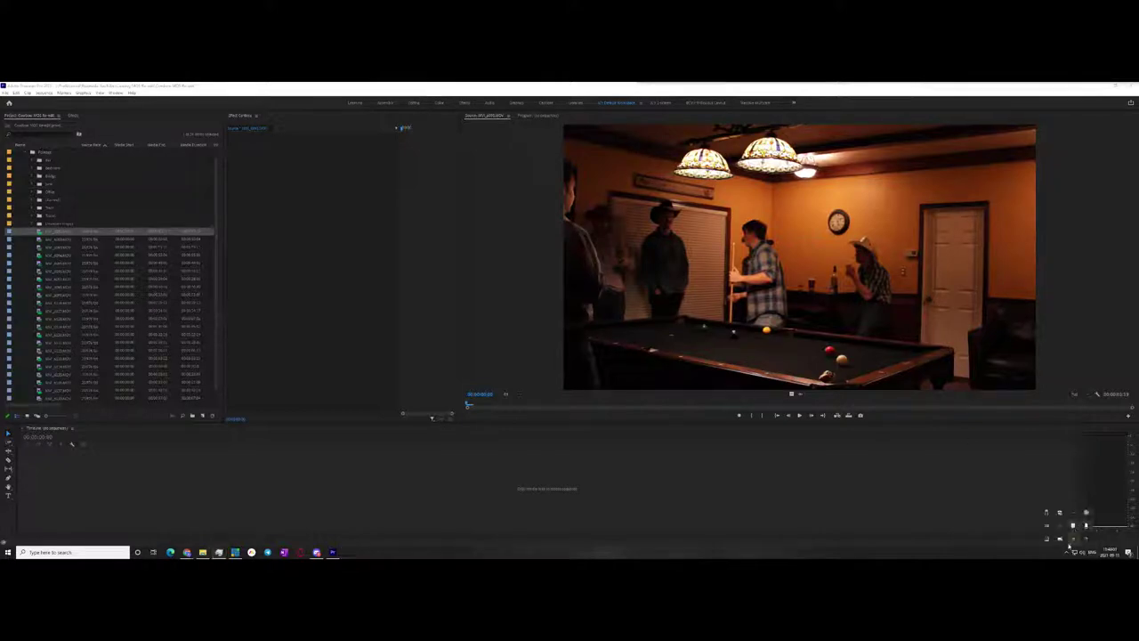
right_click(1086, 513)
left_click(1091, 506)
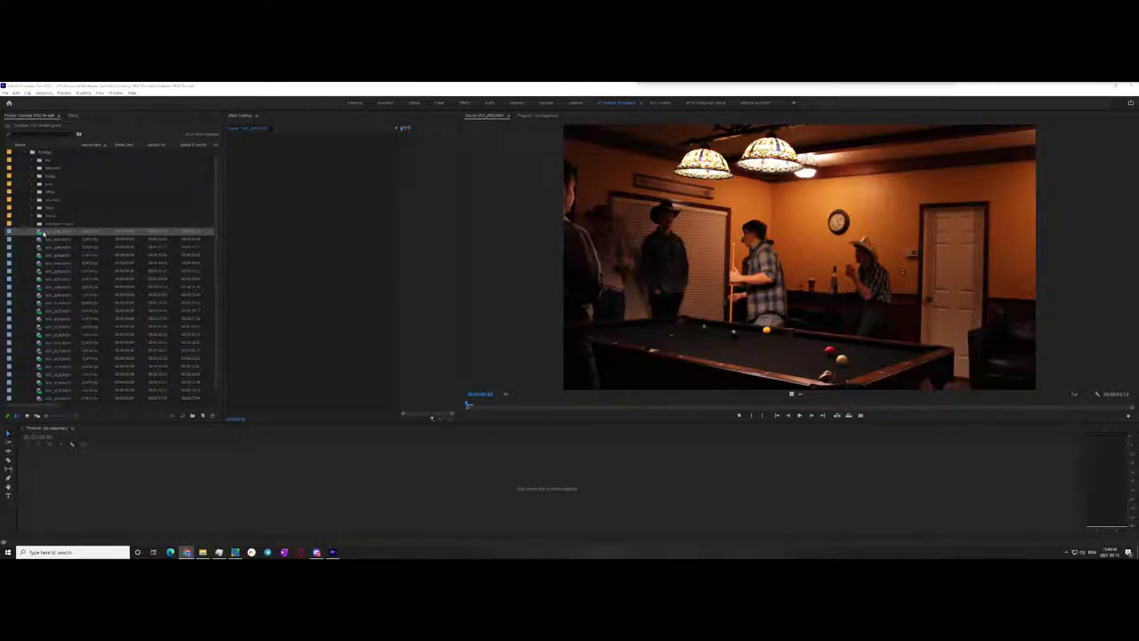
left_click(43, 233)
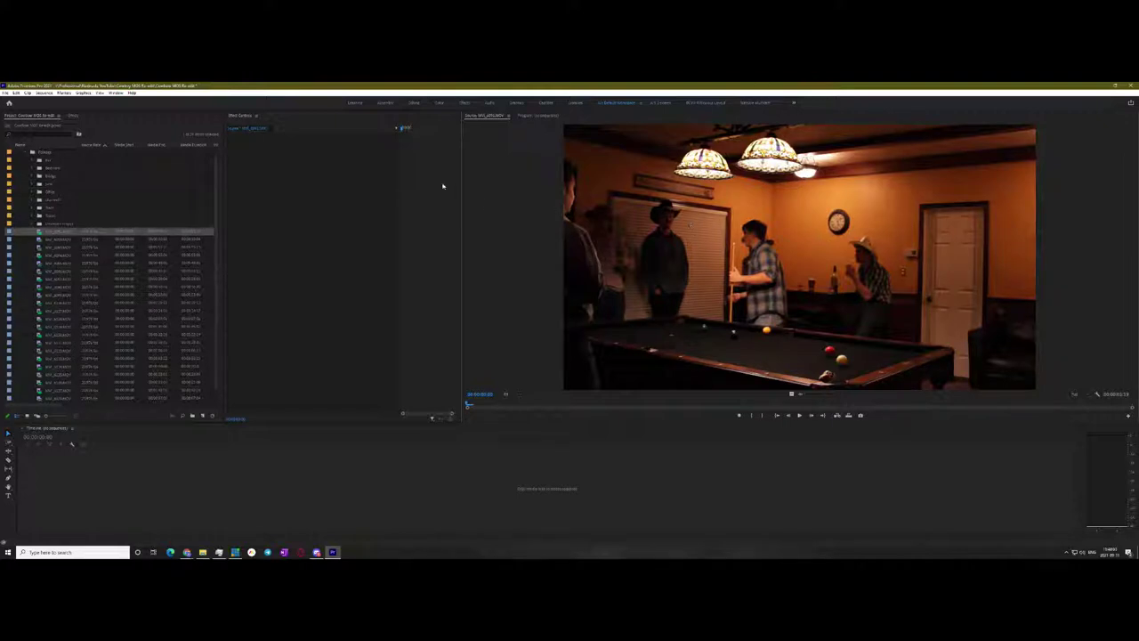
- Try the Color workspace, return to the default Editing workspace, then browse the Media and Music bins
left_click(438, 102)
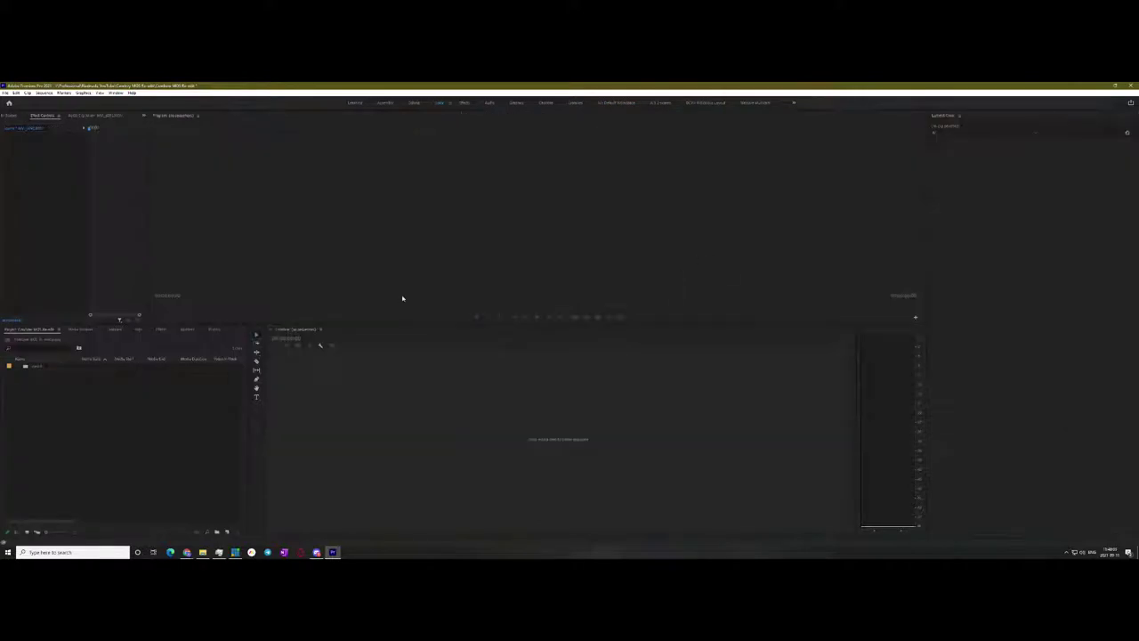
left_click(622, 102)
left_click(17, 152)
left_click(32, 167)
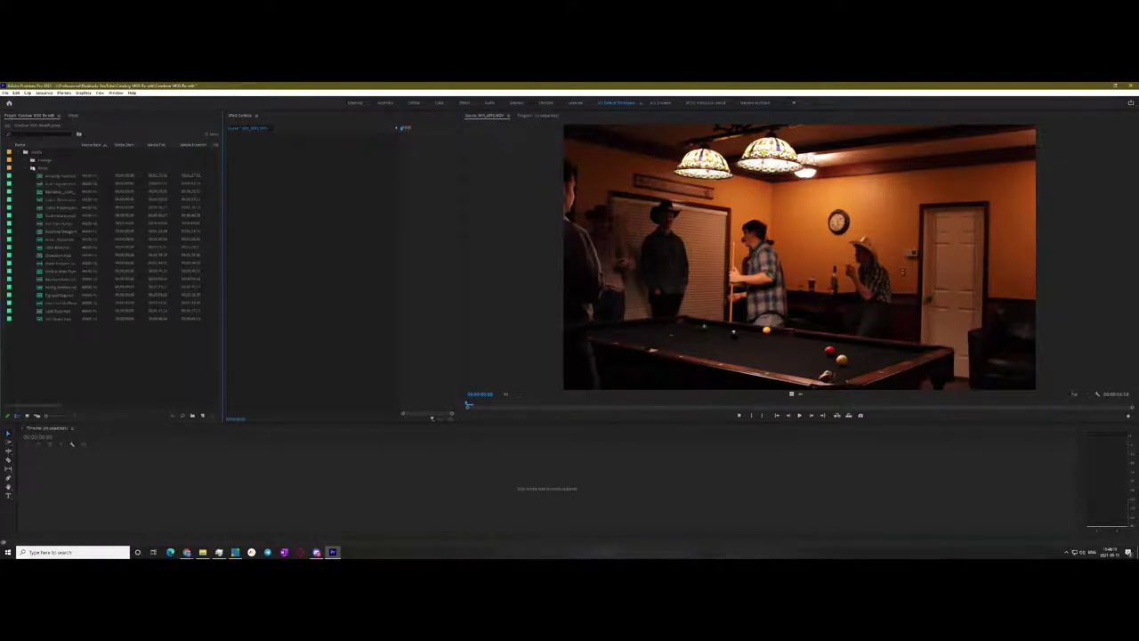
left_click(33, 168)
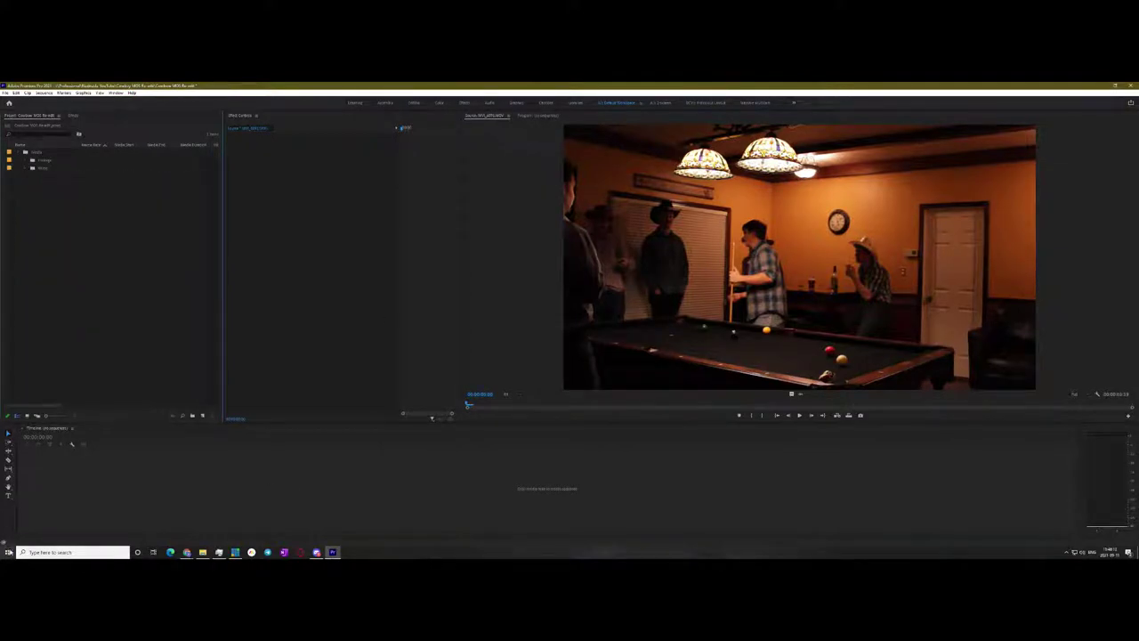
- Search the Start menu for 'res' and launch DaVinci Resolve
left_click(9, 551)
type("res")
left_click(8, 552)
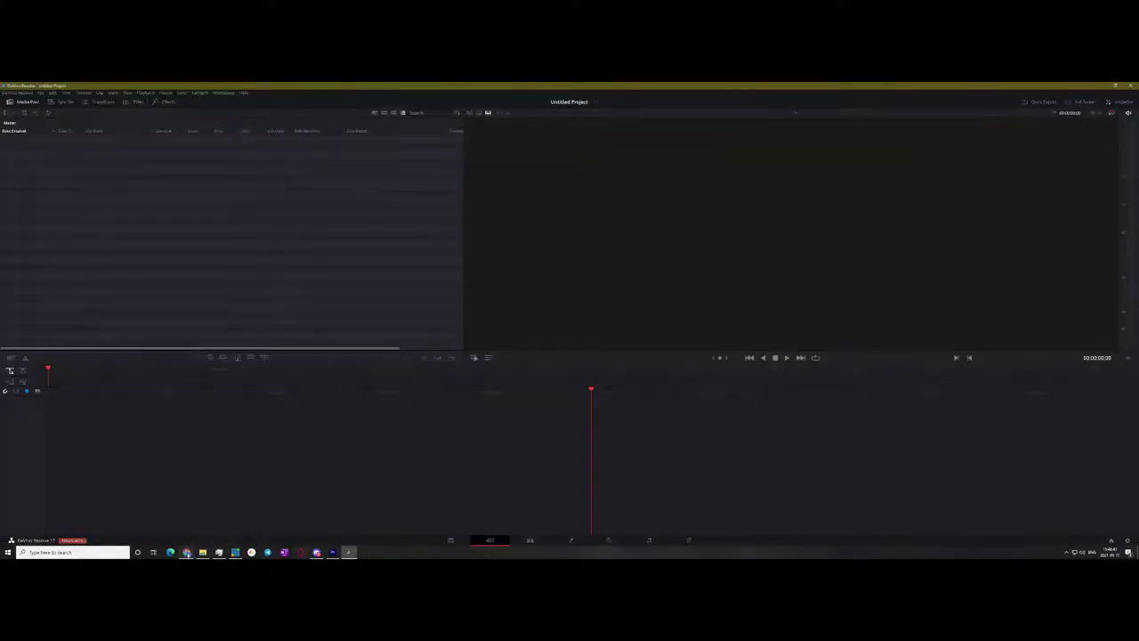
- Back in Premiere, expand the Footage bin and reveal its first clip in File Explorer
mouse_move(219, 553)
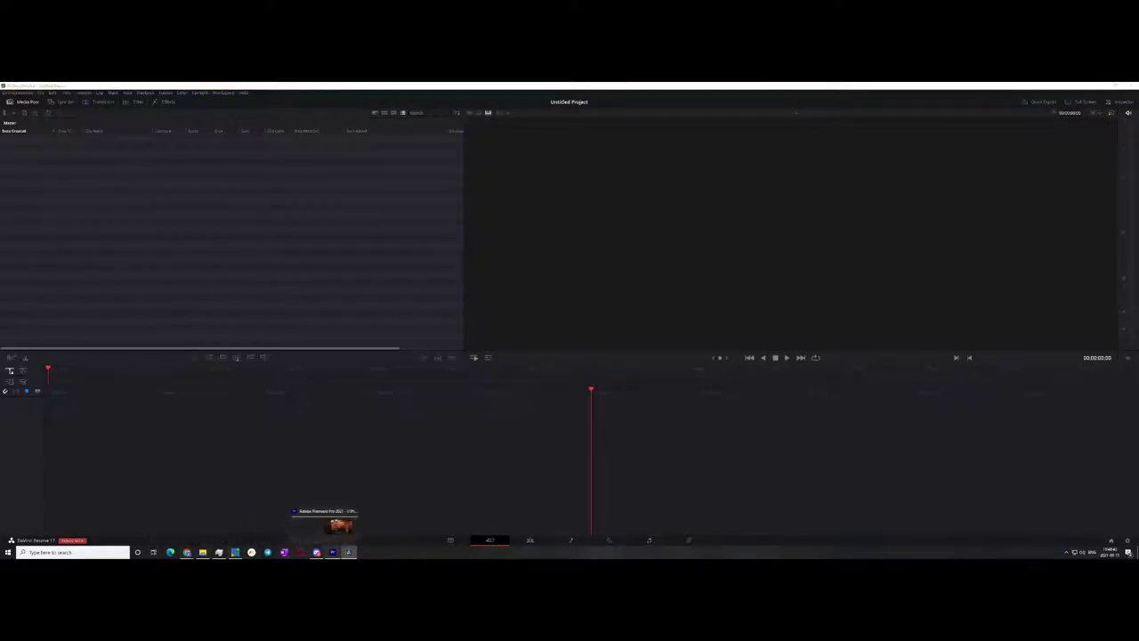
left_click(332, 552)
left_click(25, 168)
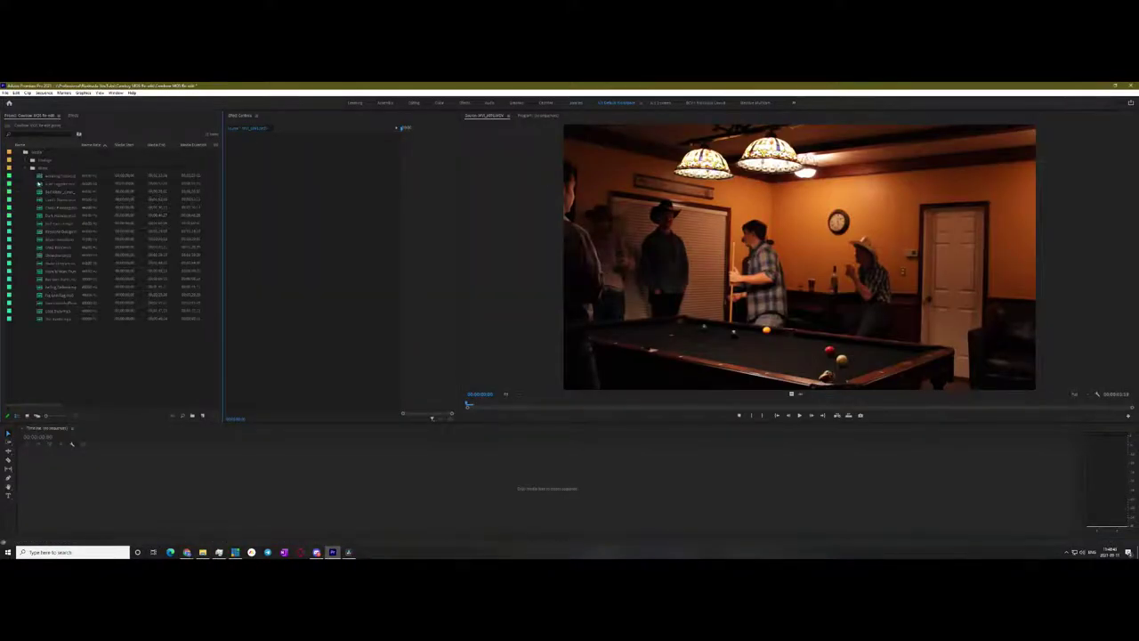
left_click(25, 168)
left_click(25, 160)
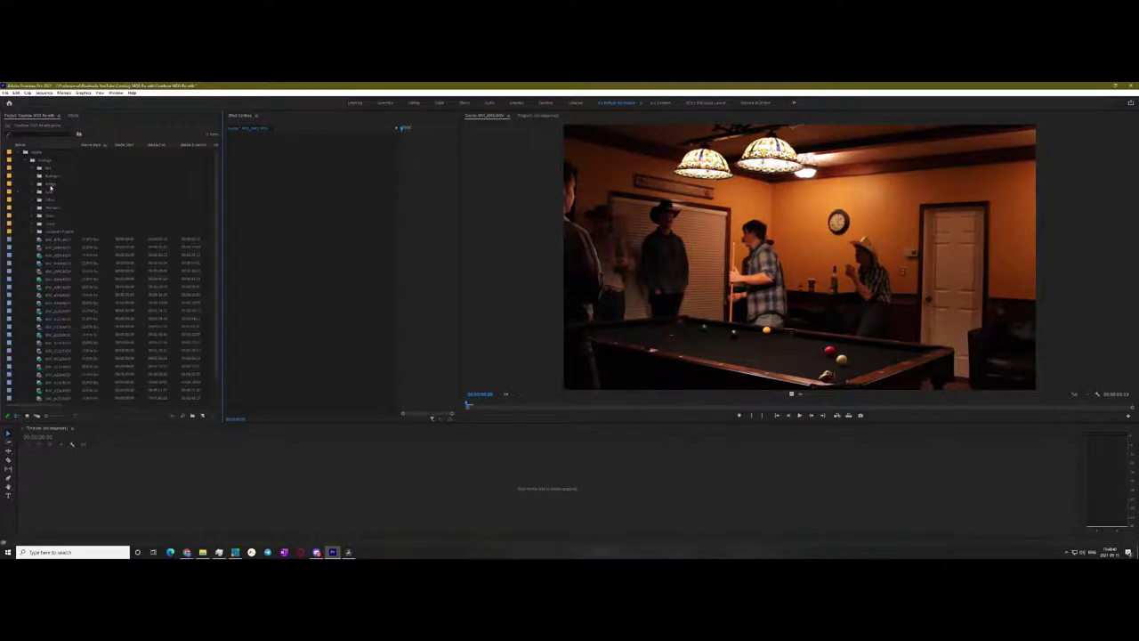
right_click(46, 238)
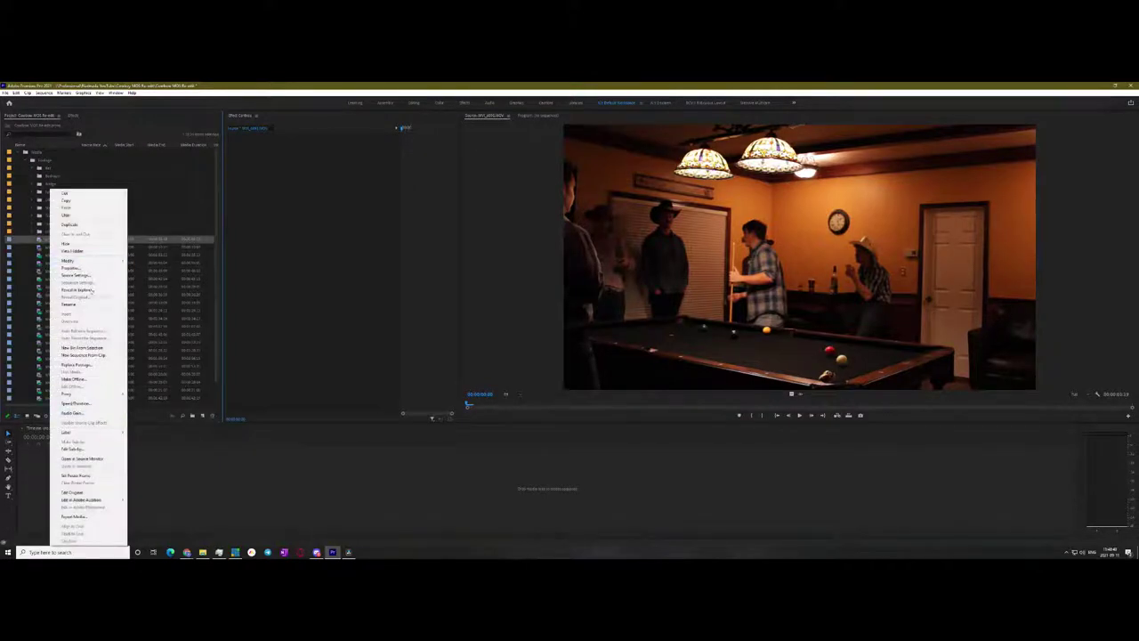
left_click(95, 290)
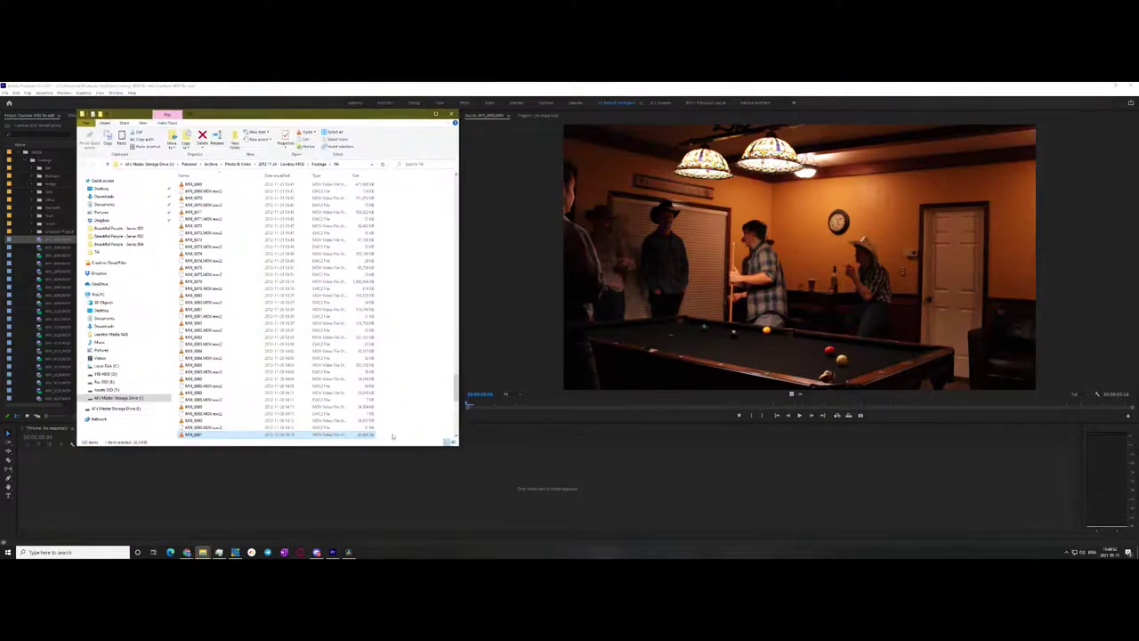
- Place Resolve beside Explorer, drag the first clip into the Media Pool and accept the frame-rate prompt
left_click(348, 552)
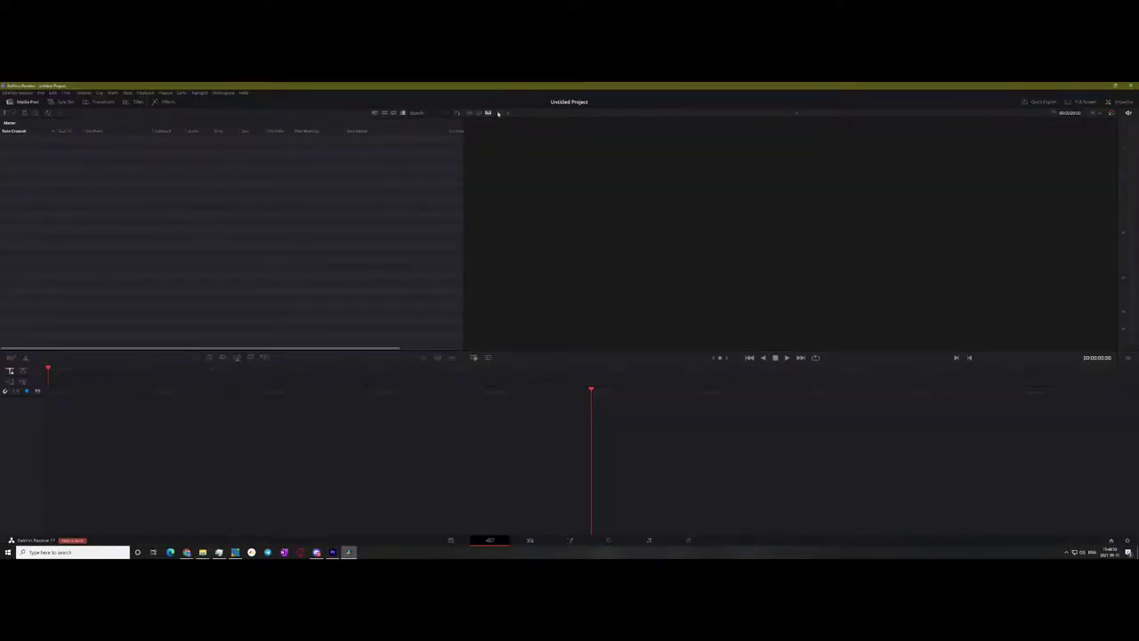
left_click_drag(497, 90, 979, 91)
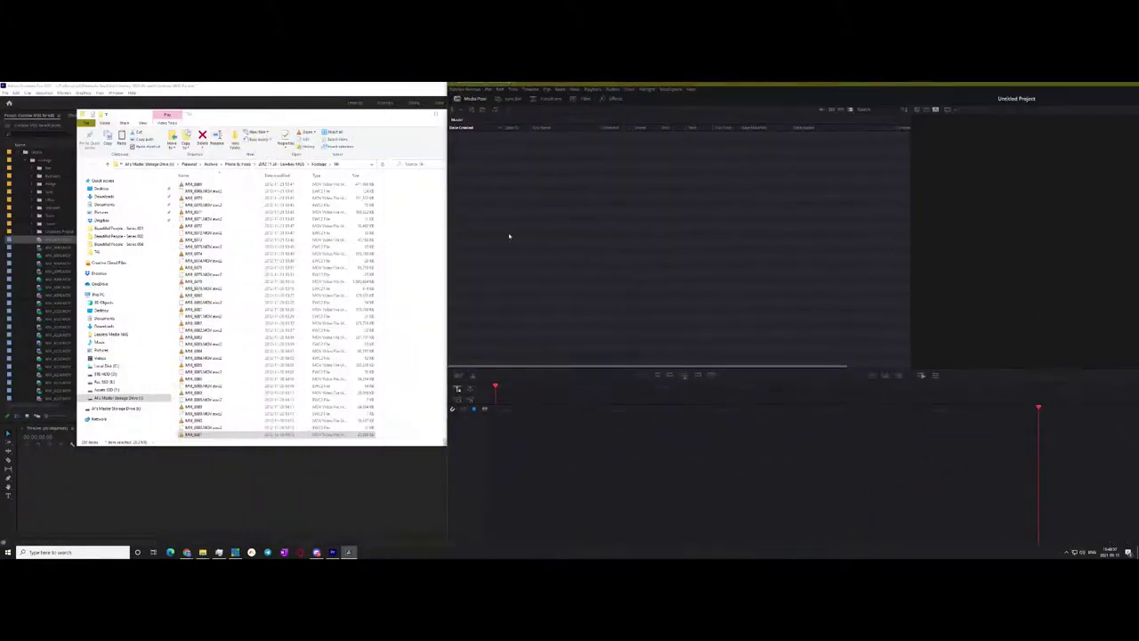
left_click_drag(205, 434, 584, 278)
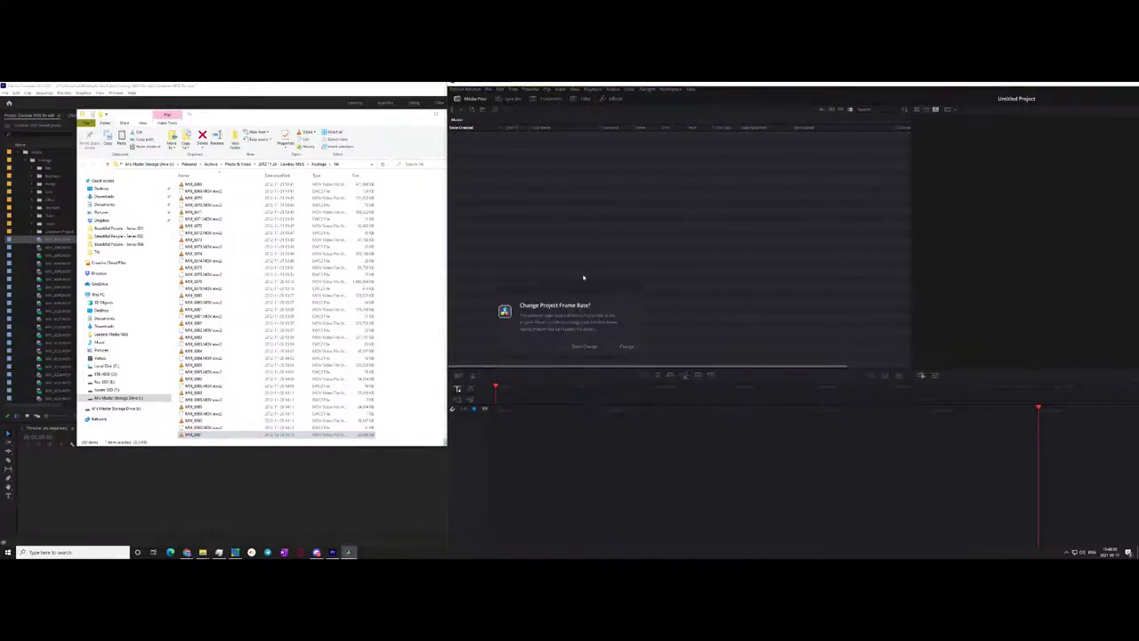
left_click(626, 347)
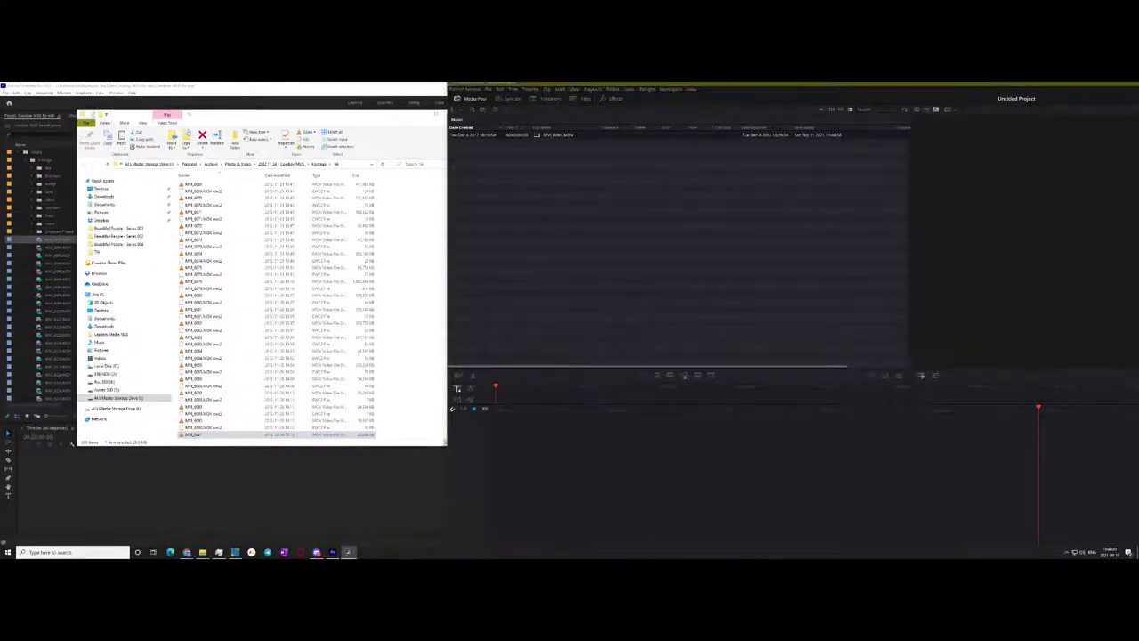
- Show Explorer files as Extra large icons, import MVI_1887.MOV into the Media Pool, then minimize Explorer
left_click(144, 127)
left_click(144, 124)
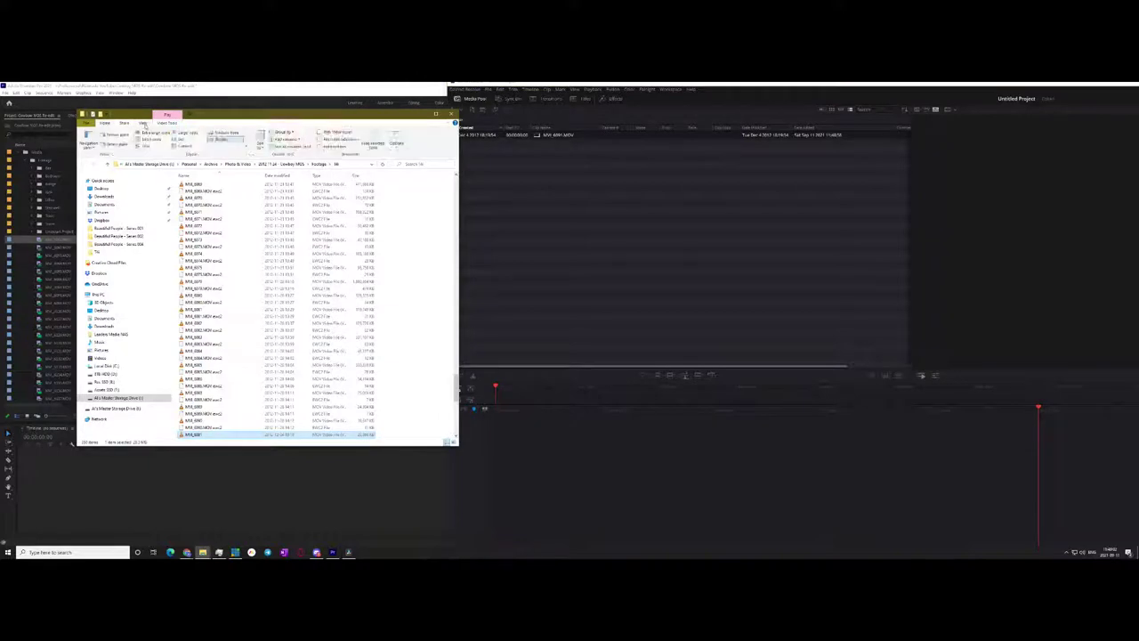
left_click(153, 133)
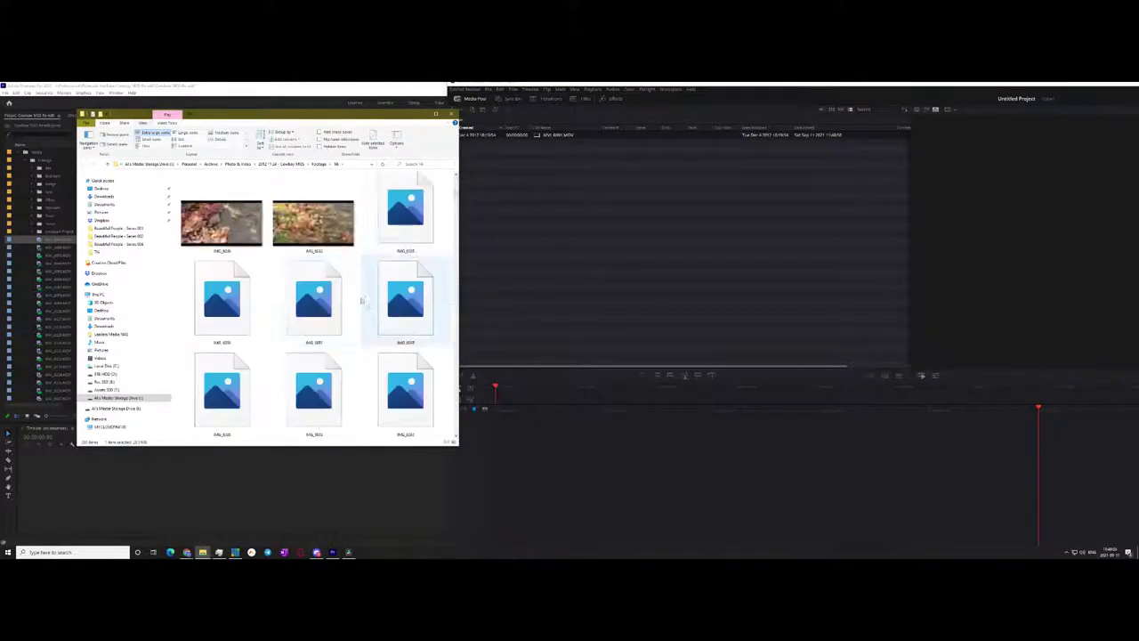
scroll(400, 258, "down", 10)
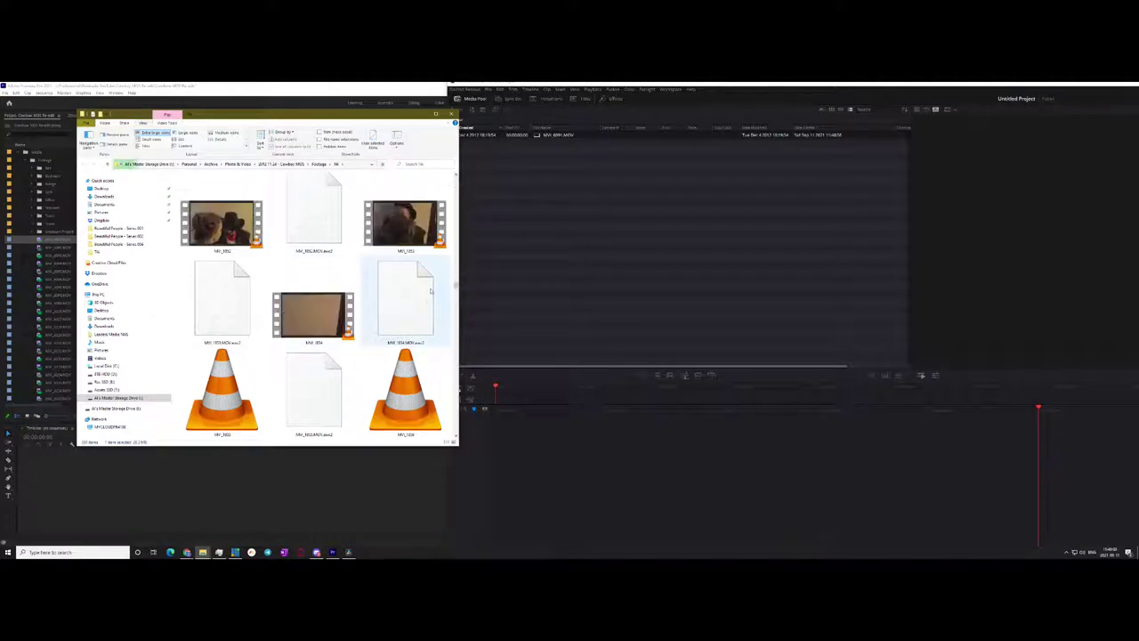
scroll(355, 328, "down", 5)
scroll(355, 327, "up", 5)
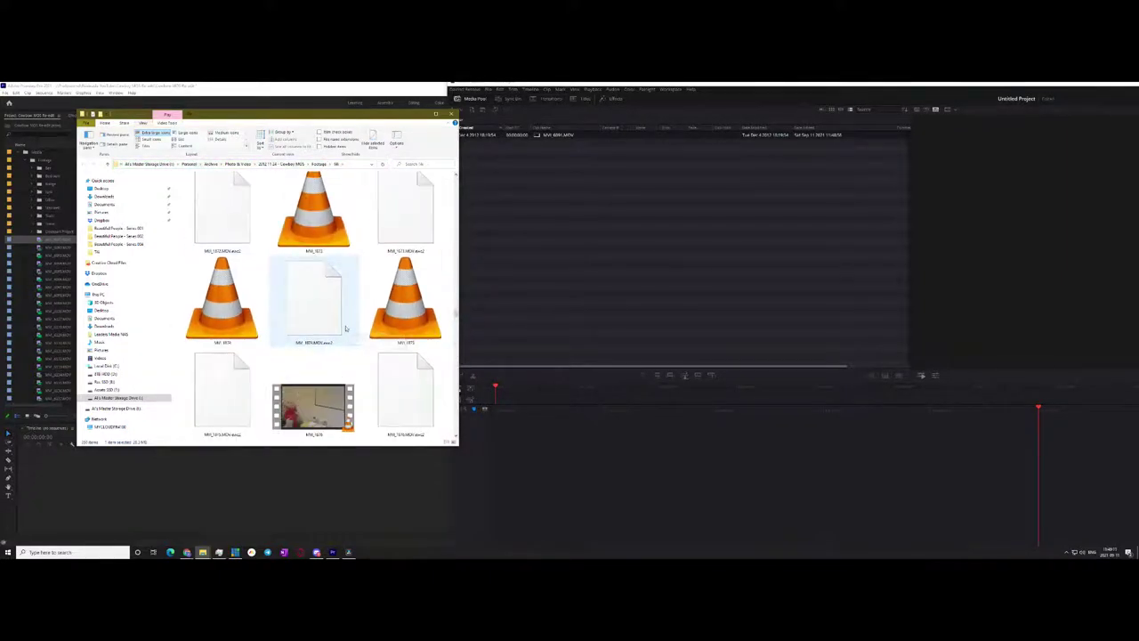
scroll(372, 307, "down", 5)
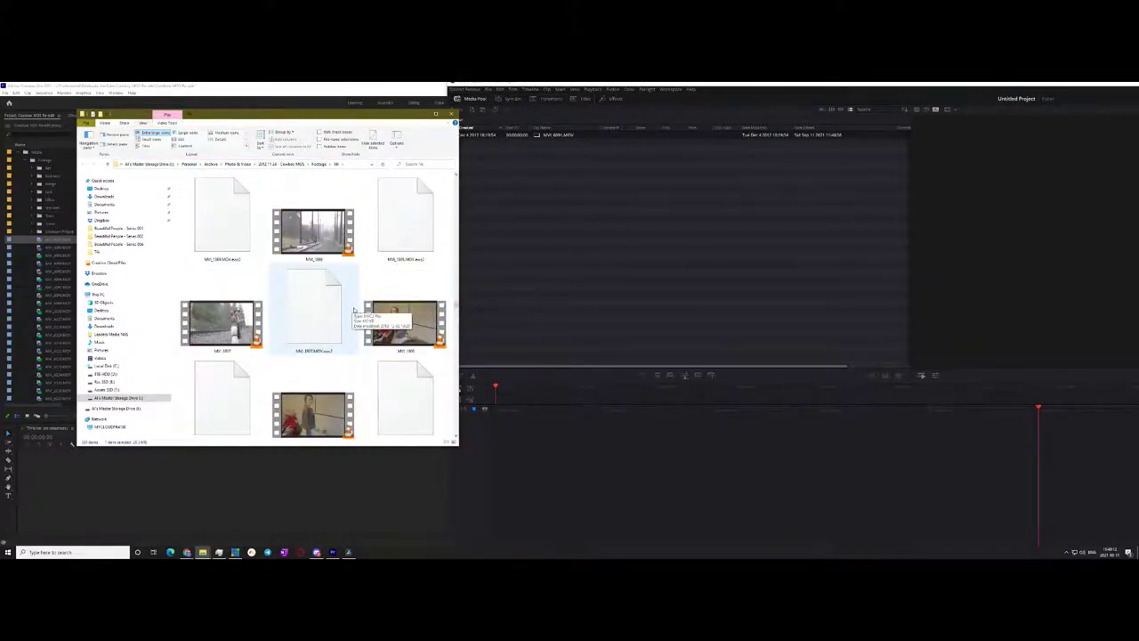
left_click_drag(222, 311, 625, 275)
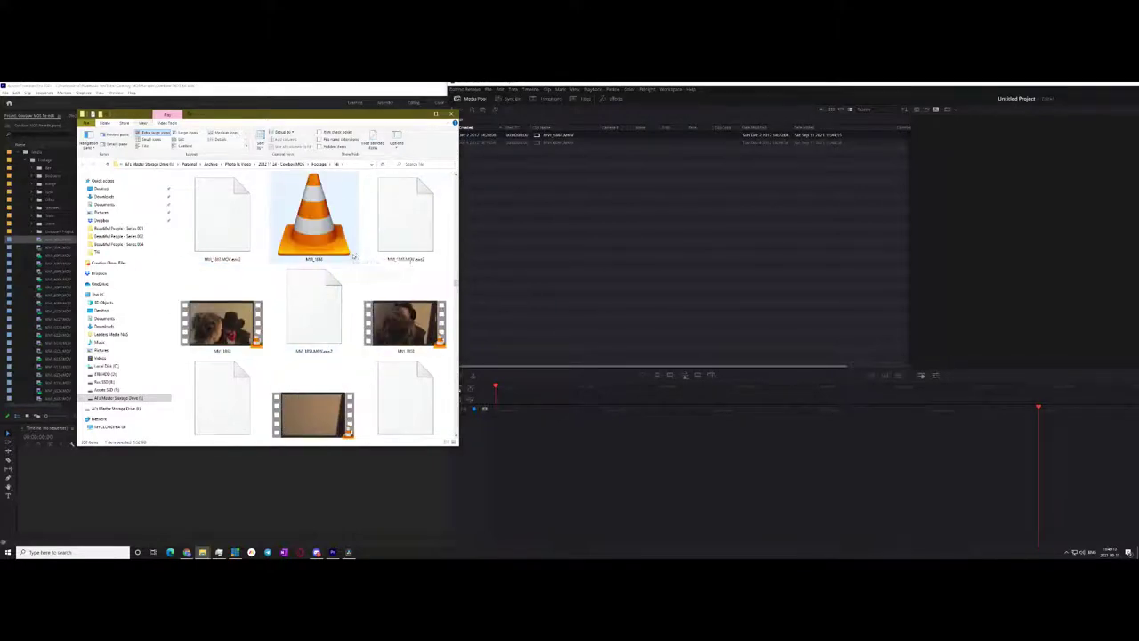
scroll(365, 253, "up", 1)
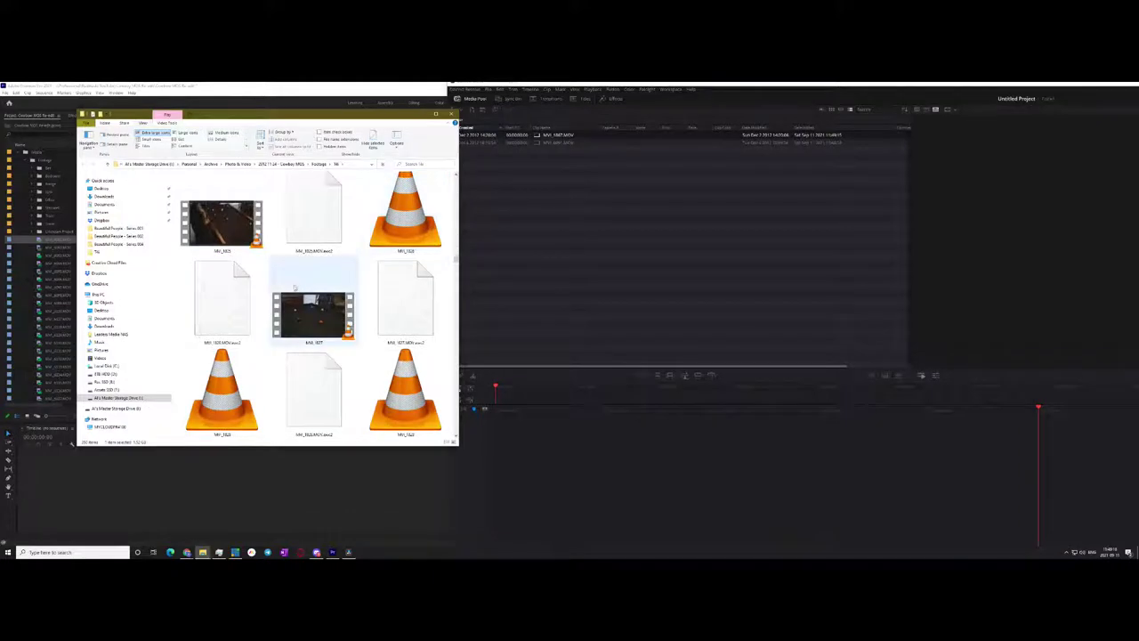
left_click(424, 114)
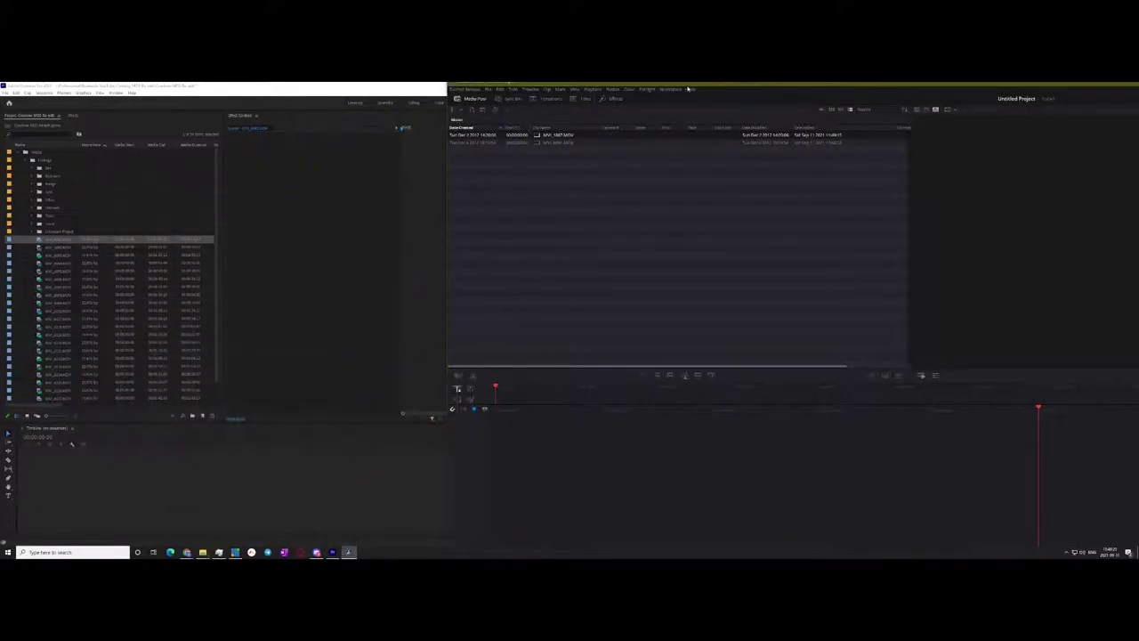
- Maximize Resolve, drop the railroad clip onto a new Timeline 1, and move to the Color page
double_click(685, 89)
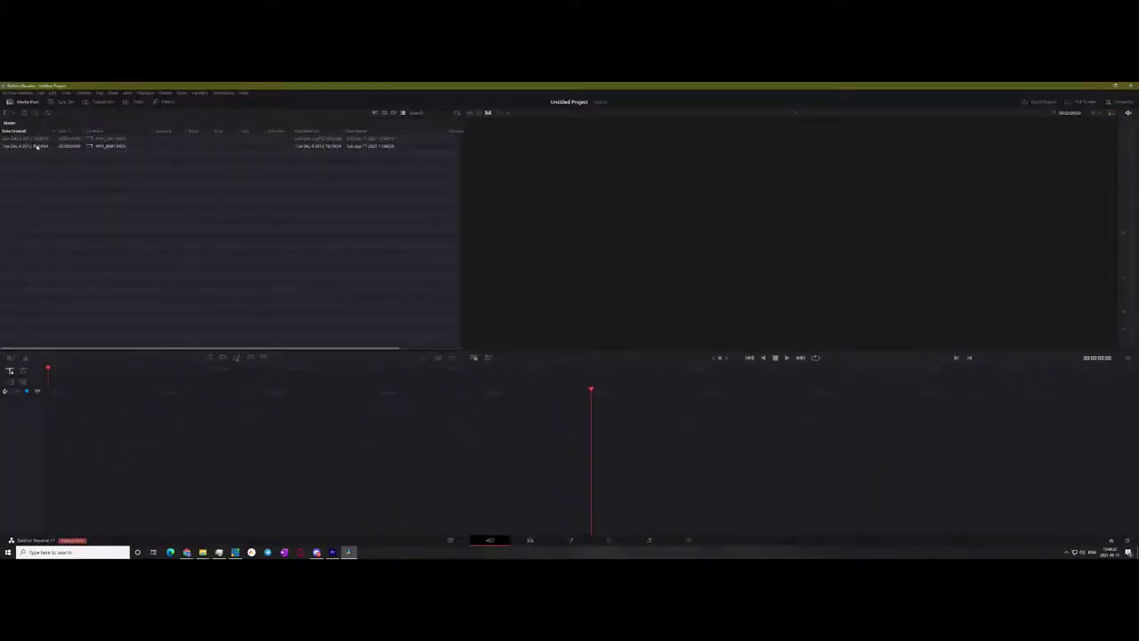
left_click_drag(29, 141, 102, 375)
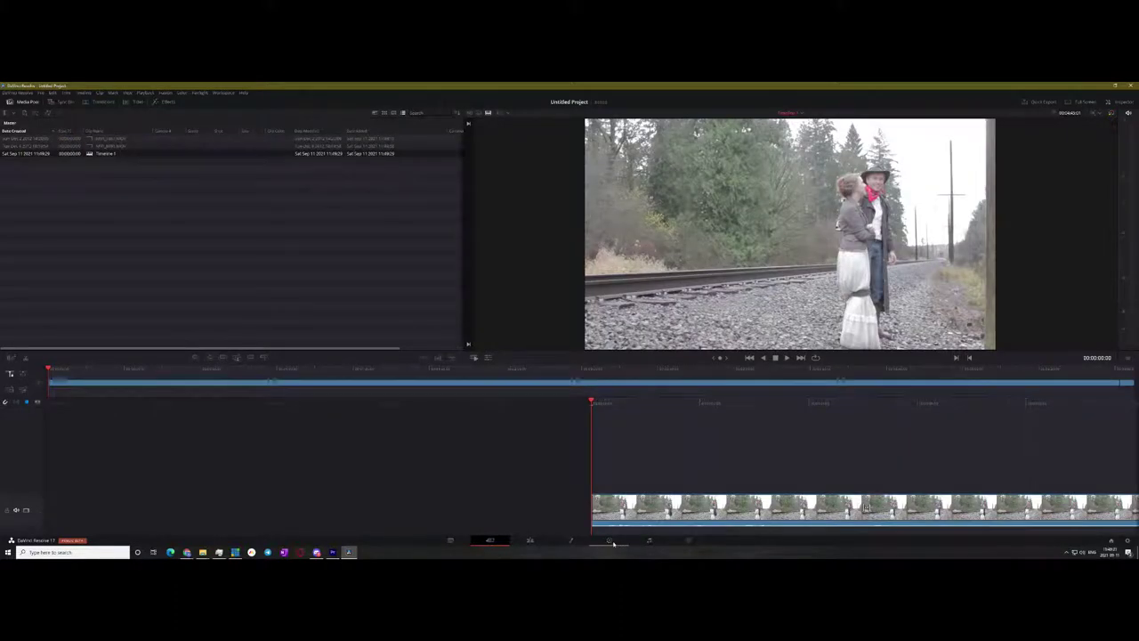
left_click(609, 540)
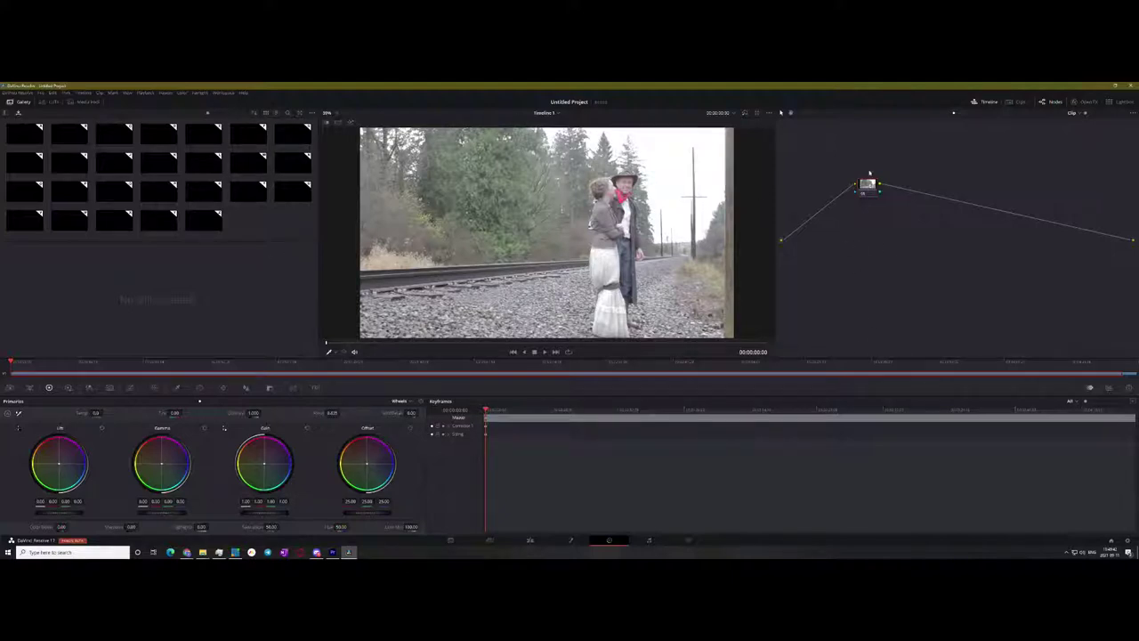
- Add a second serial node with Alt+S, check Curves and Log wheels, then return to Lift/Gamma/Gain primaries
key("alt+s")
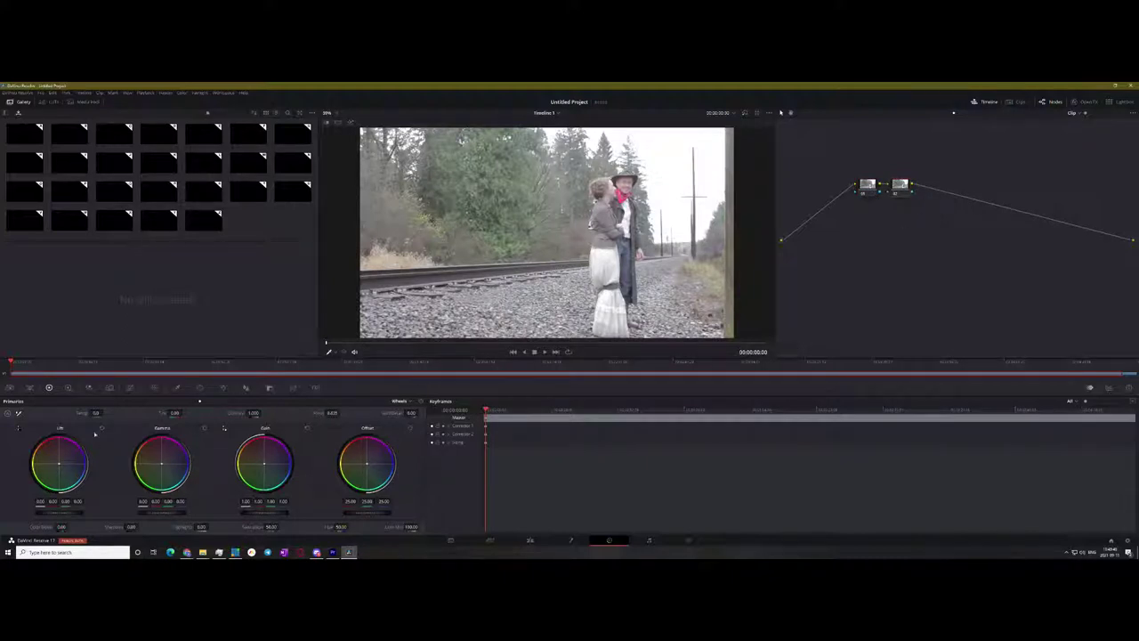
left_click(130, 389)
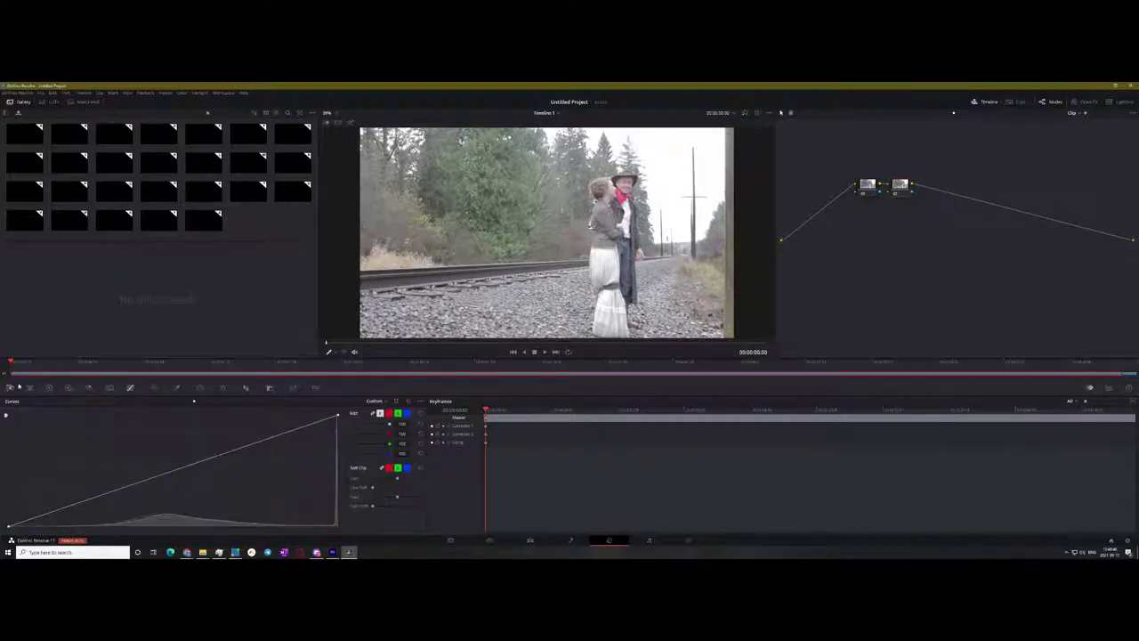
left_click(49, 388)
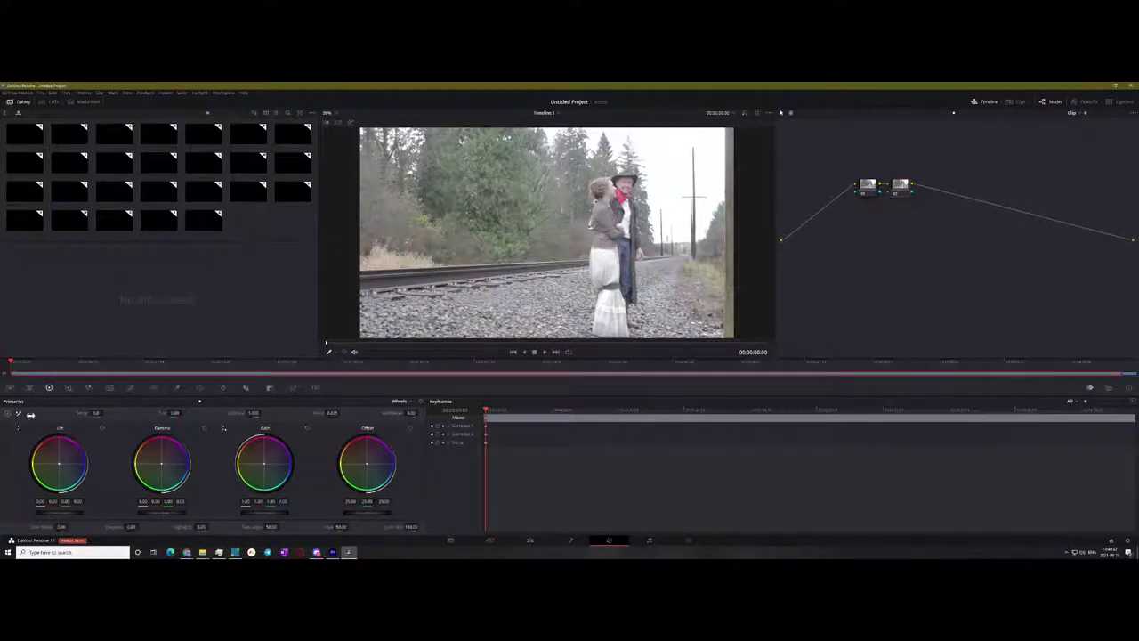
left_click(408, 404)
left_click(414, 424)
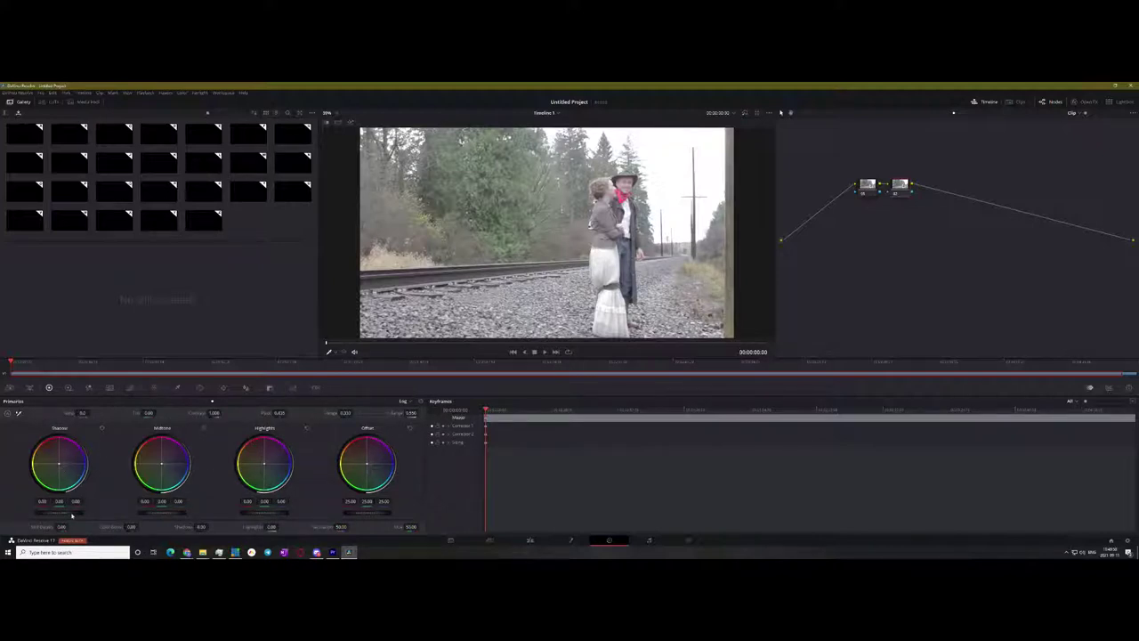
mouse_move(59, 513)
left_mouse_down()
mouse_move(46, 512)
mouse_move(59, 512)
left_mouse_up()
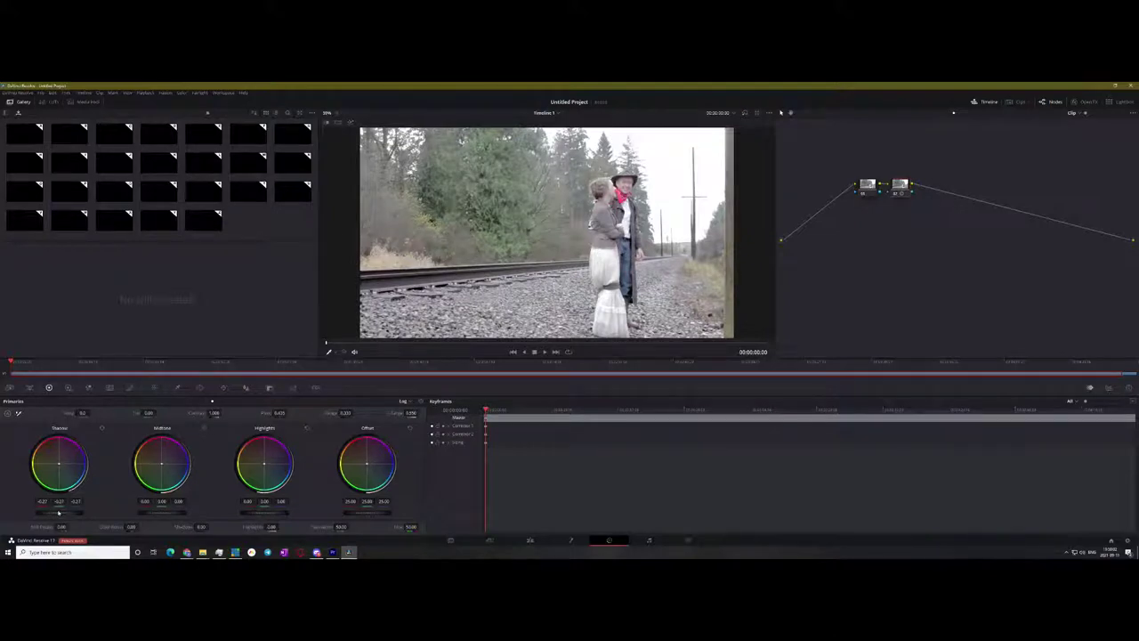
left_click(406, 401)
left_click(412, 410)
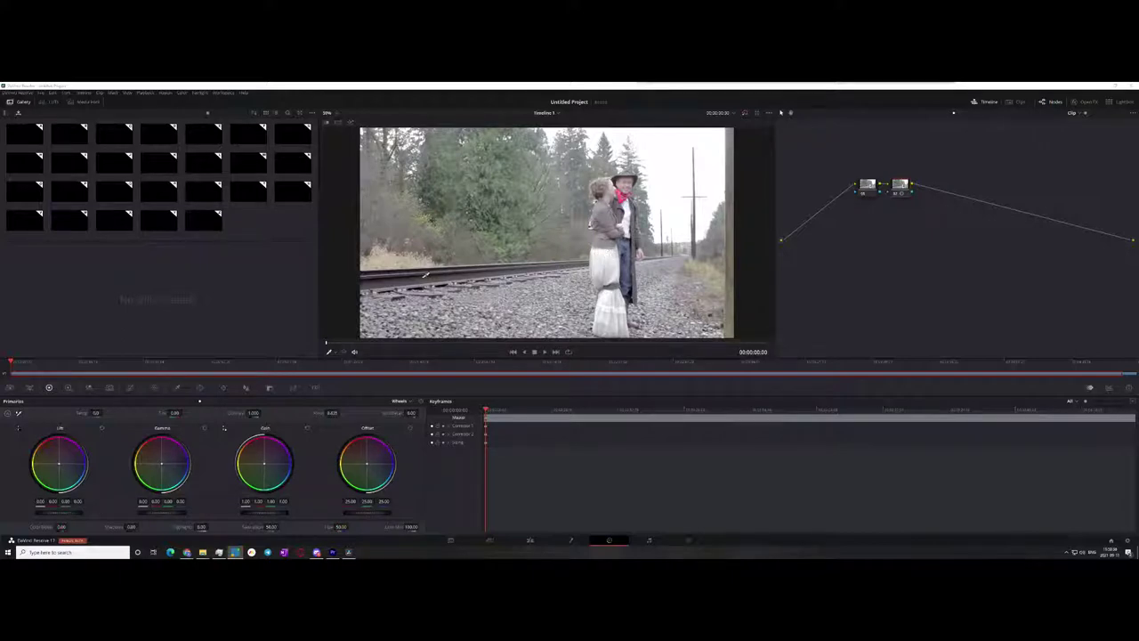
- Lower Lift to about -0.04, darken Gamma slightly, and raise Gain and Offset a little
left_click(678, 220)
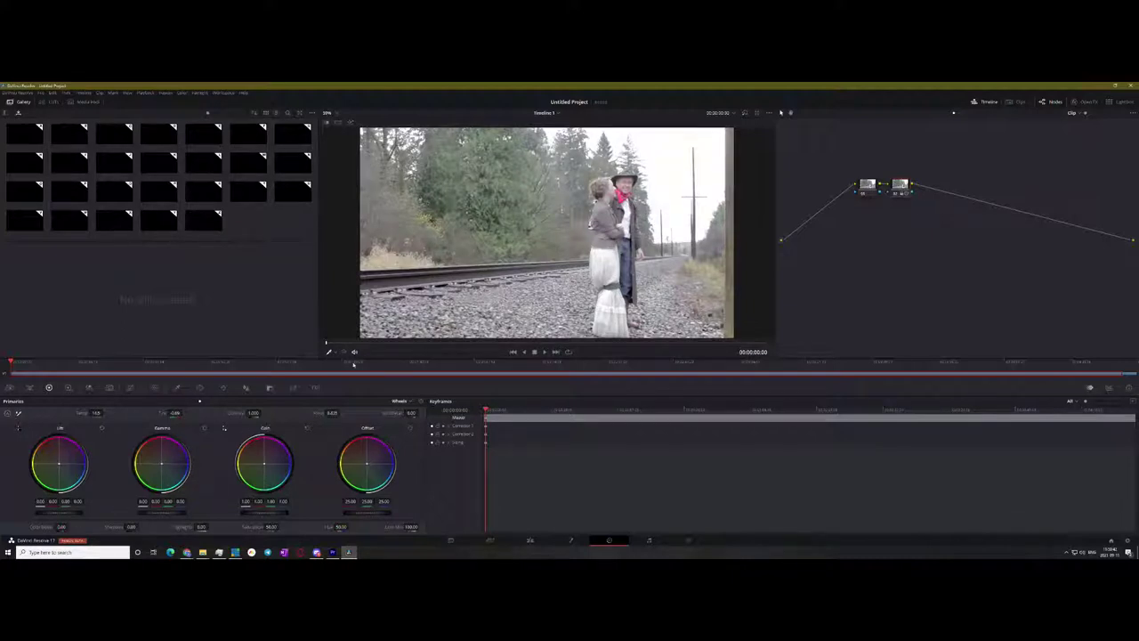
left_click(330, 354)
left_click_drag(59, 512, 43, 512)
left_click(102, 429)
mouse_move(59, 510)
left_mouse_down()
mouse_move(46, 510)
mouse_move(66, 517)
left_mouse_up()
left_click_drag(172, 517, 162, 517)
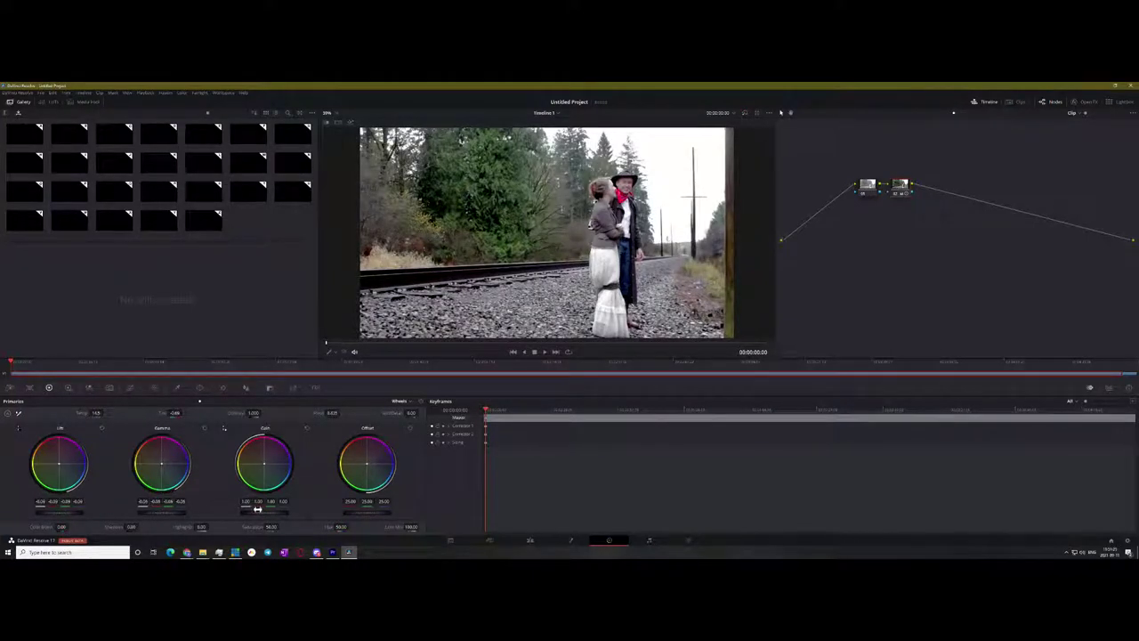
left_click_drag(258, 512, 269, 512)
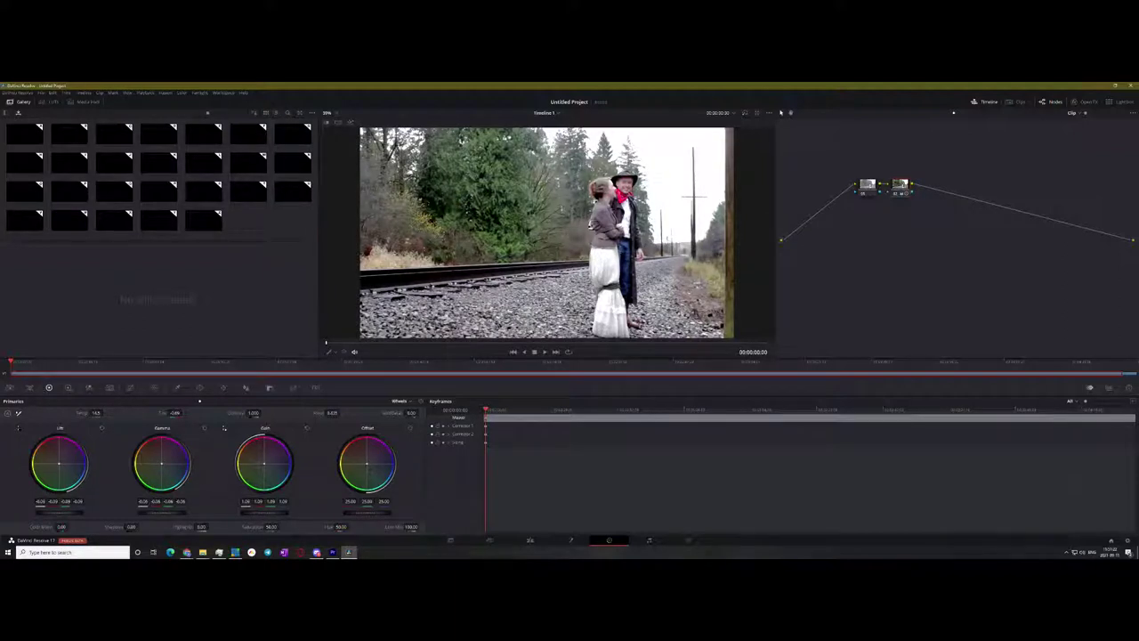
left_click_drag(359, 513, 370, 513)
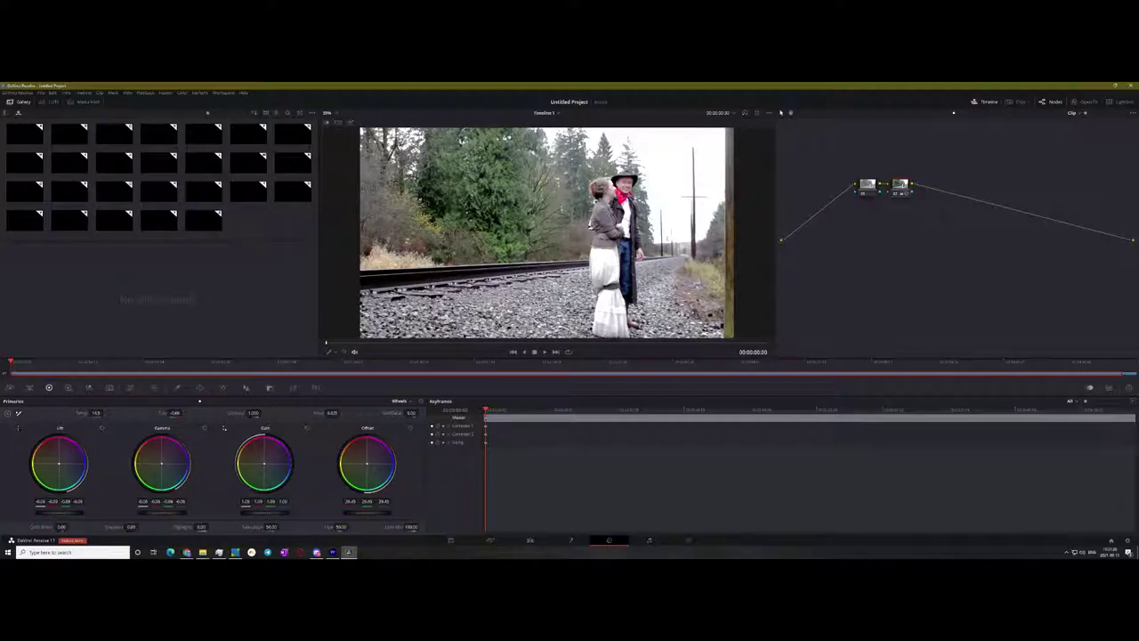
- Refine Gamma to about -0.12 and Gain to about 1.13, undoing a trial Gain reset
scroll(546, 232, "up", 3)
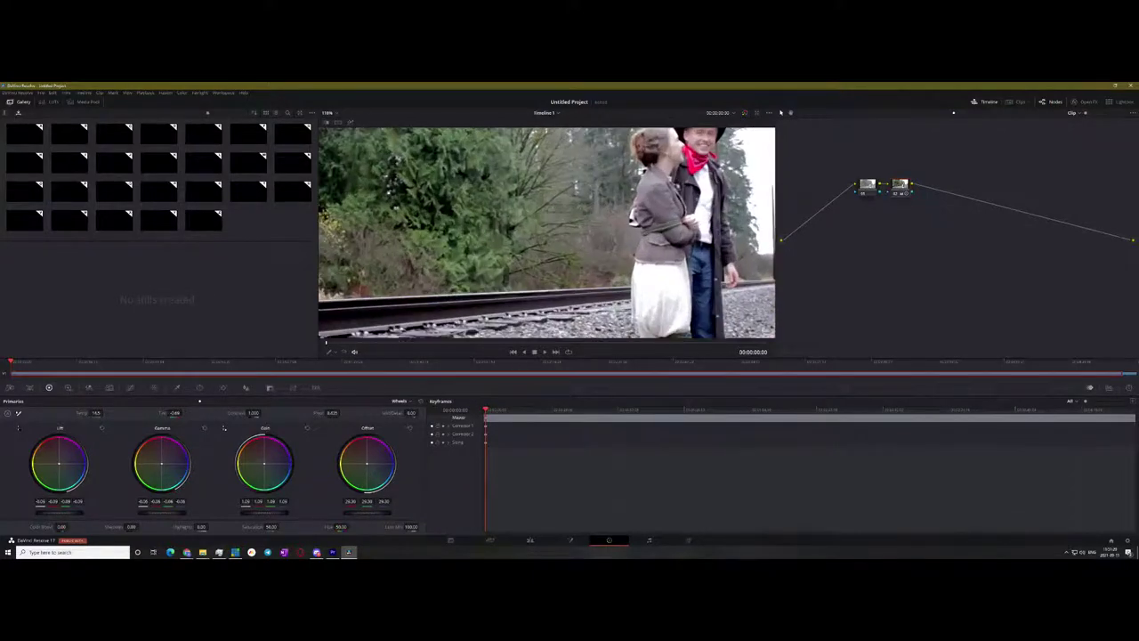
scroll(546, 232, "down", 3)
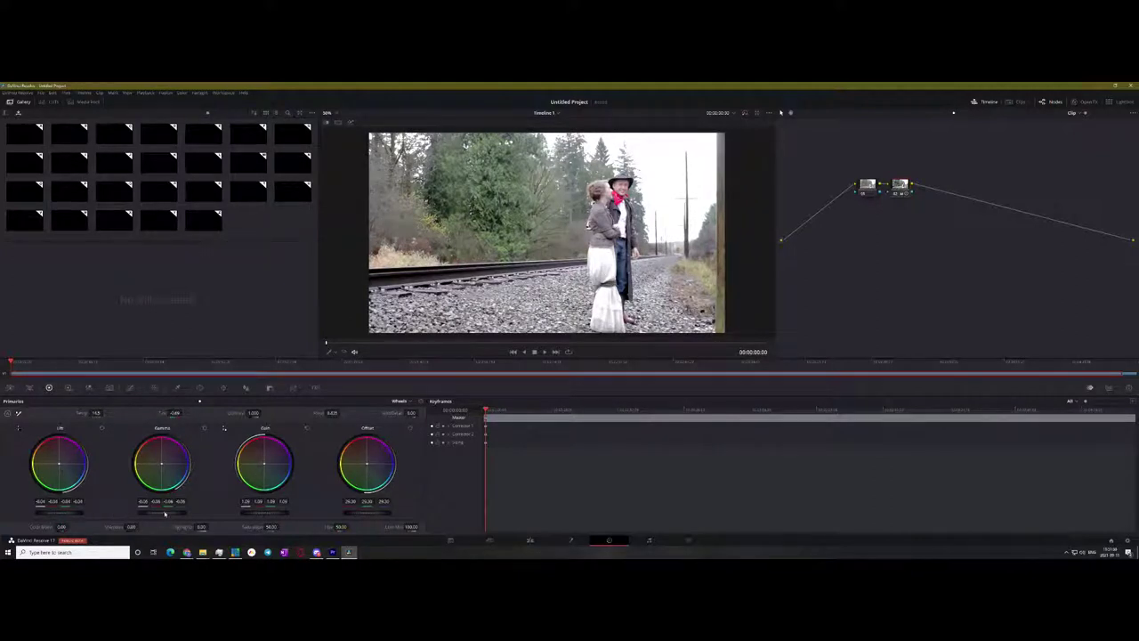
left_click_drag(162, 512, 149, 512)
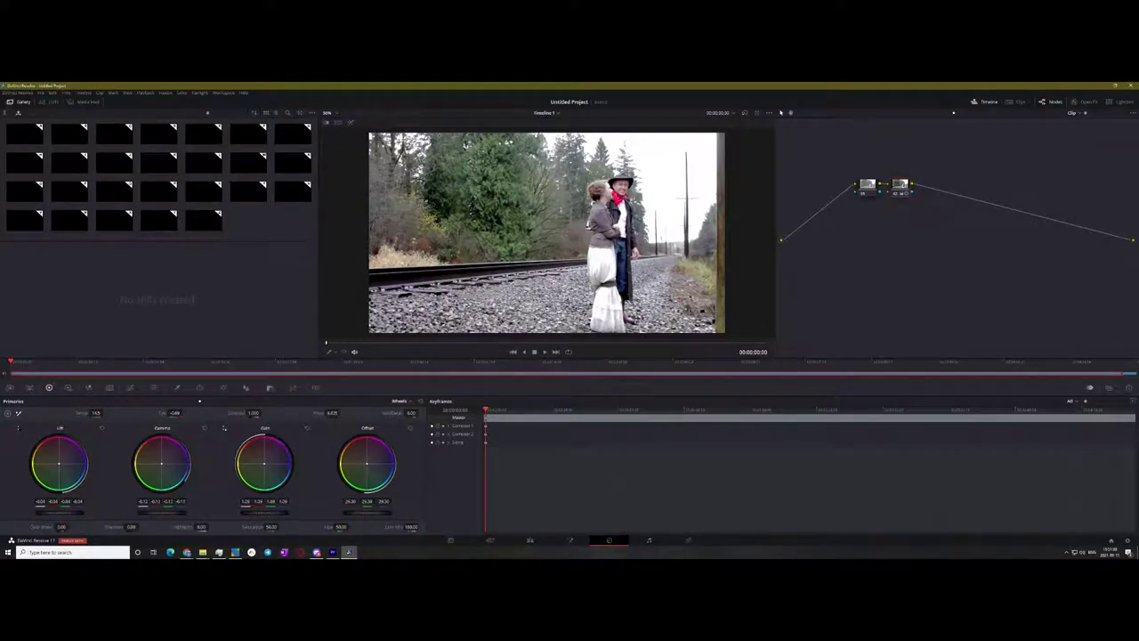
scroll(546, 233, "up", 3)
scroll(547, 233, "down", 1)
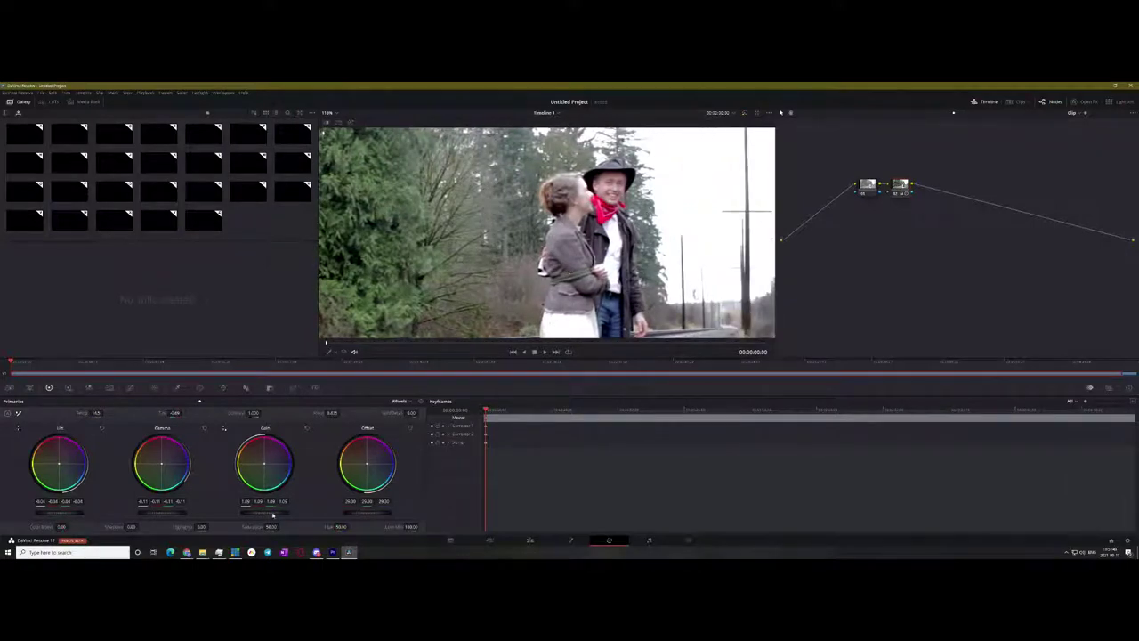
mouse_move(264, 512)
left_mouse_down()
mouse_move(283, 511)
mouse_move(242, 512)
mouse_move(283, 512)
left_mouse_up()
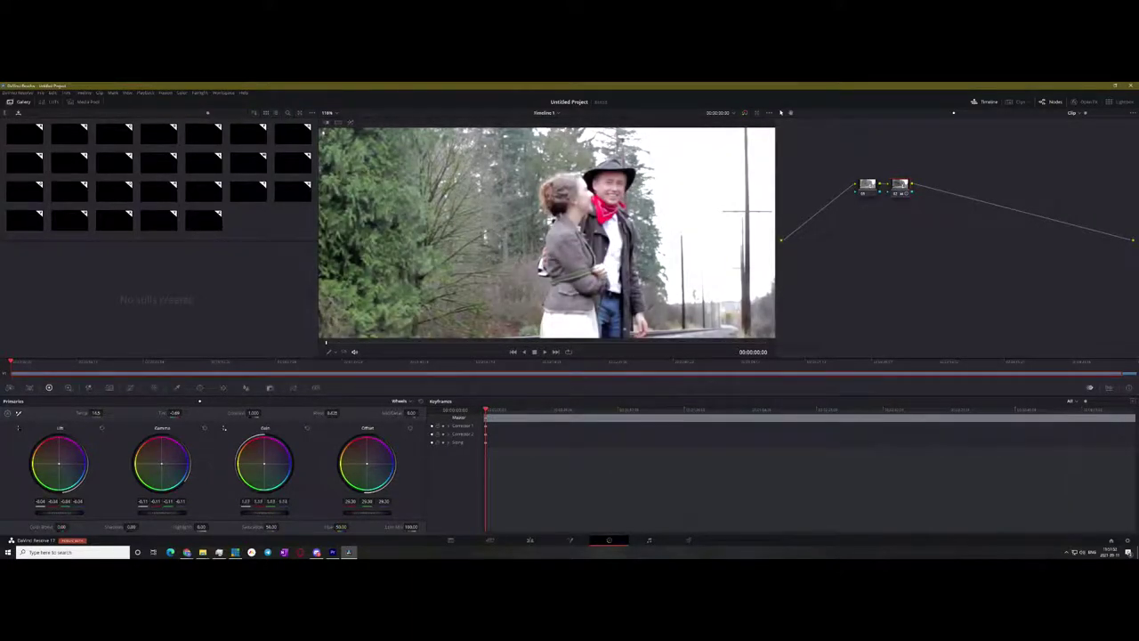
left_click(307, 429)
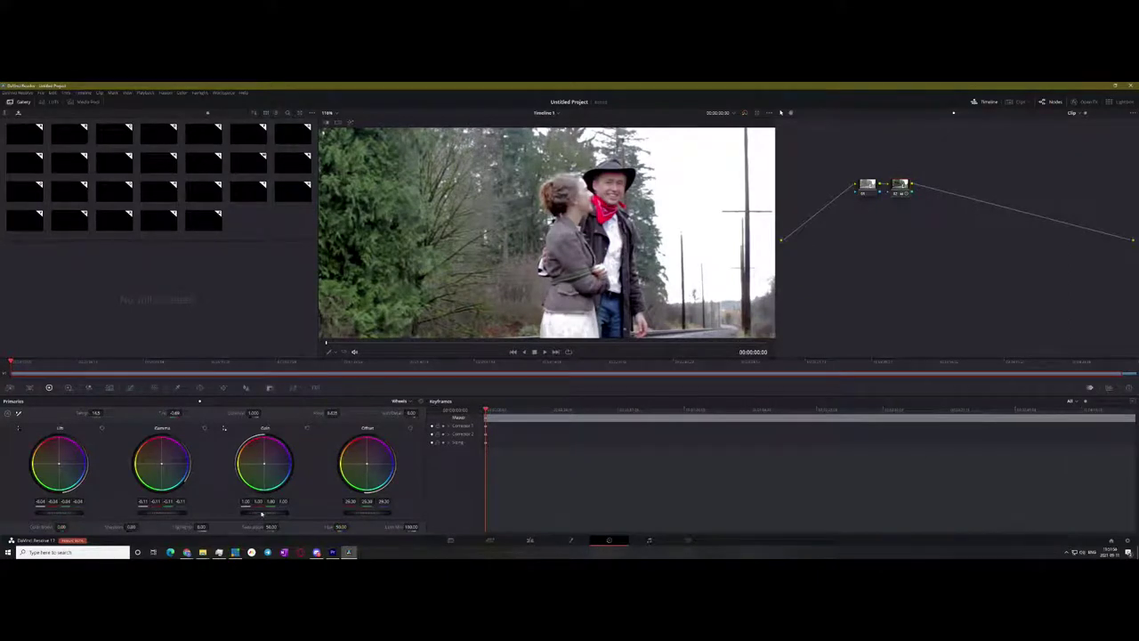
key("ctrl+z")
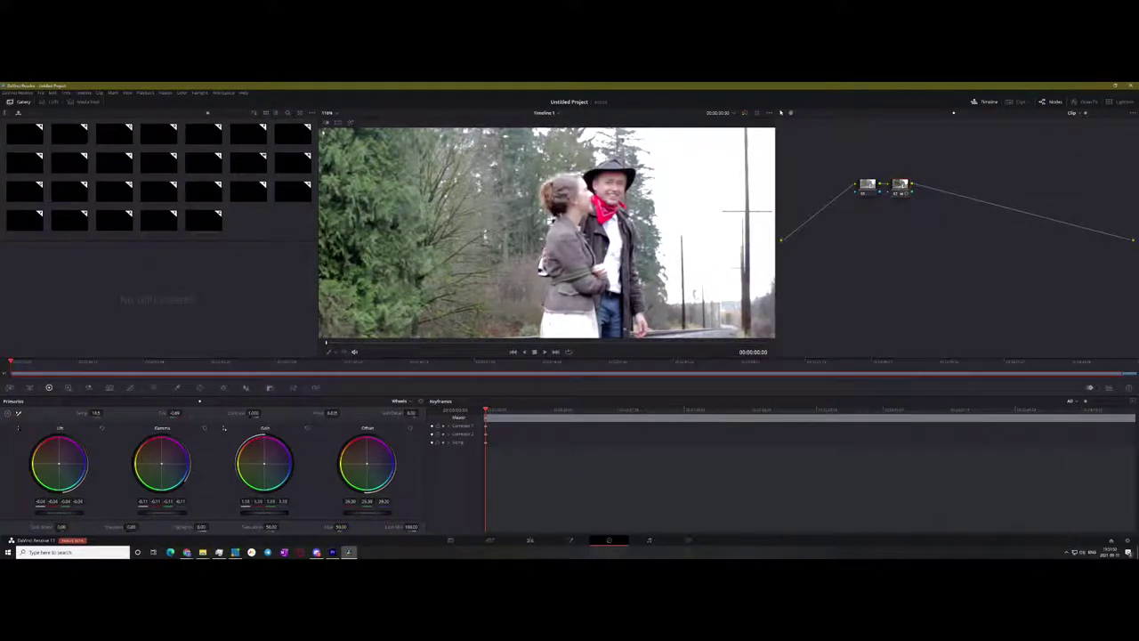
key("ctrl+shift+z")
key("ctrl+z")
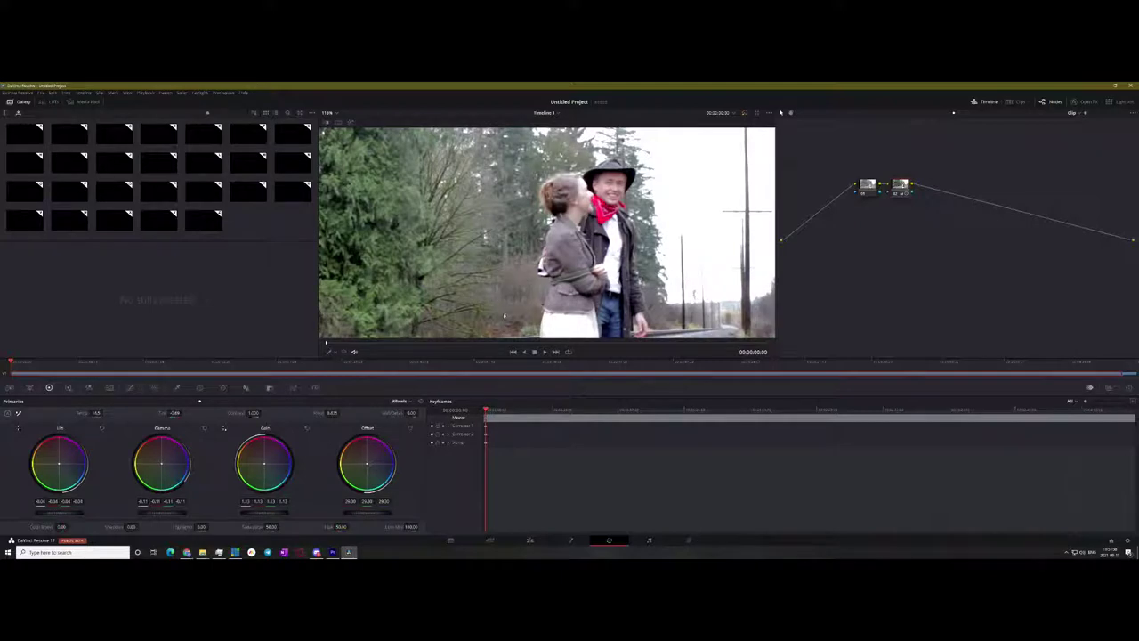
scroll(684, 199, "down", 3)
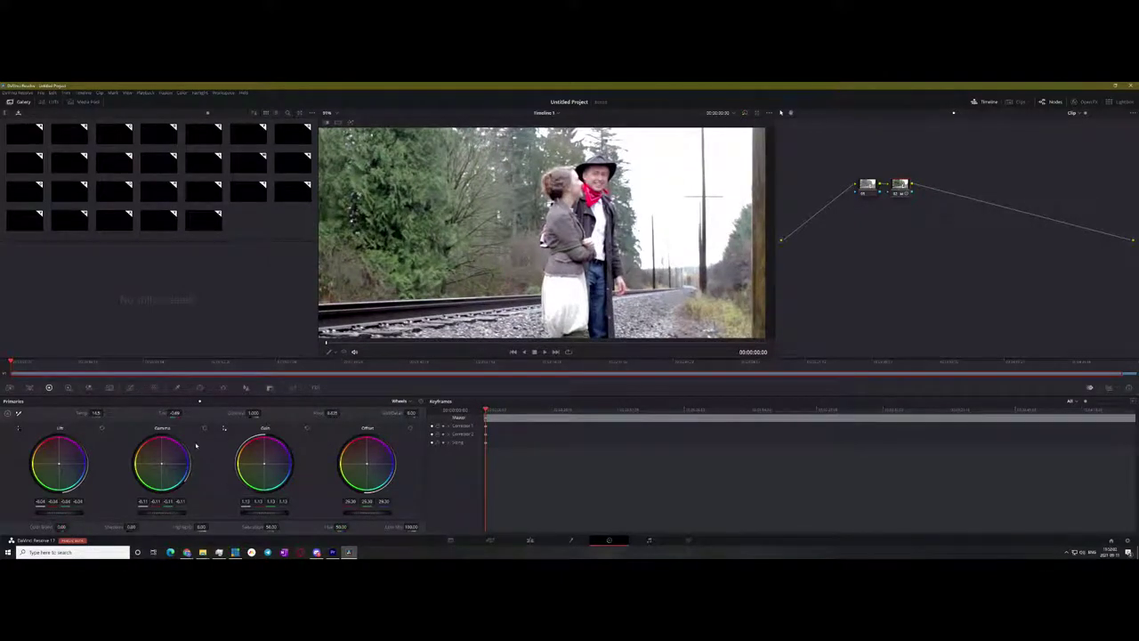
left_click_drag(169, 510, 151, 511)
key("shift+z")
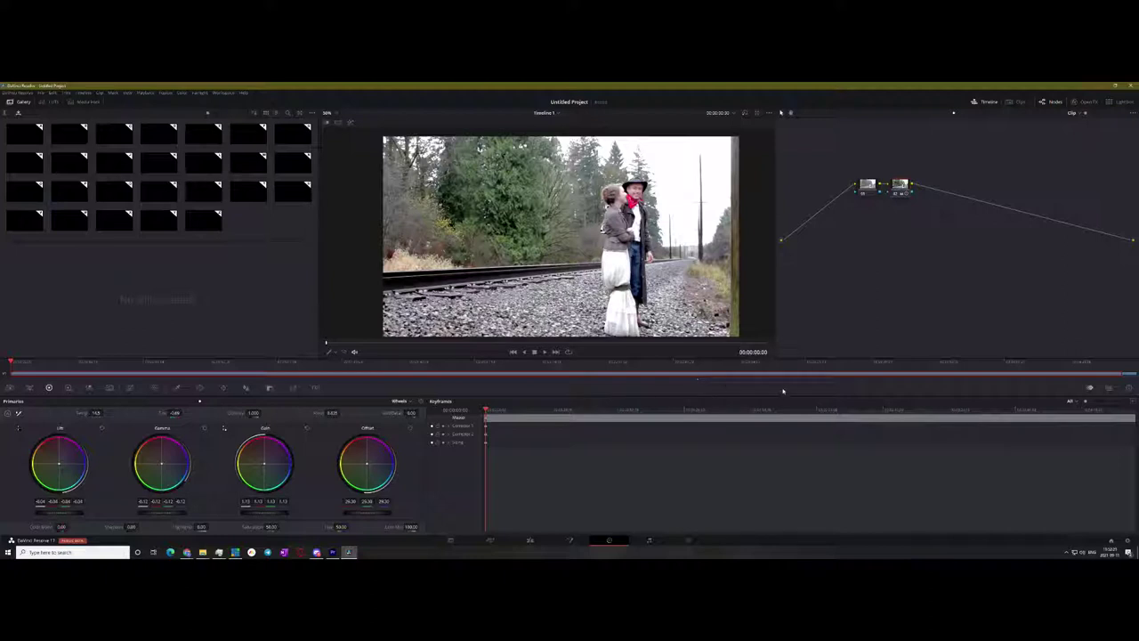
left_click(1130, 363)
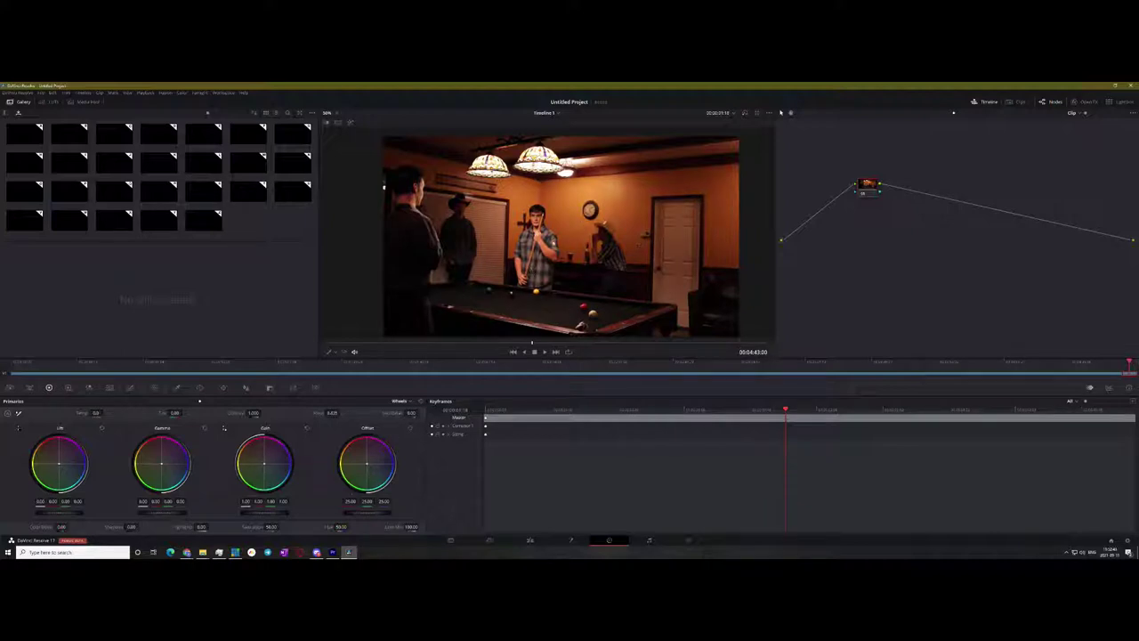
- Zoom and pan the viewer to inspect the pool-hall shot at 00:04:43:00
scroll(534, 218, "up", 8)
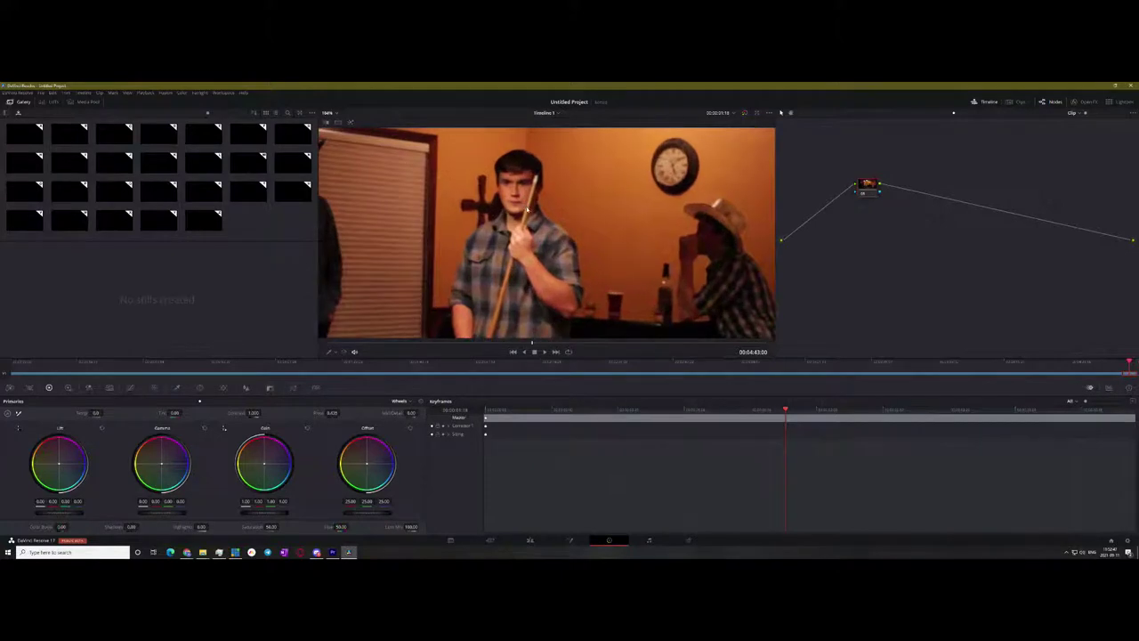
scroll(525, 206, "up", 3)
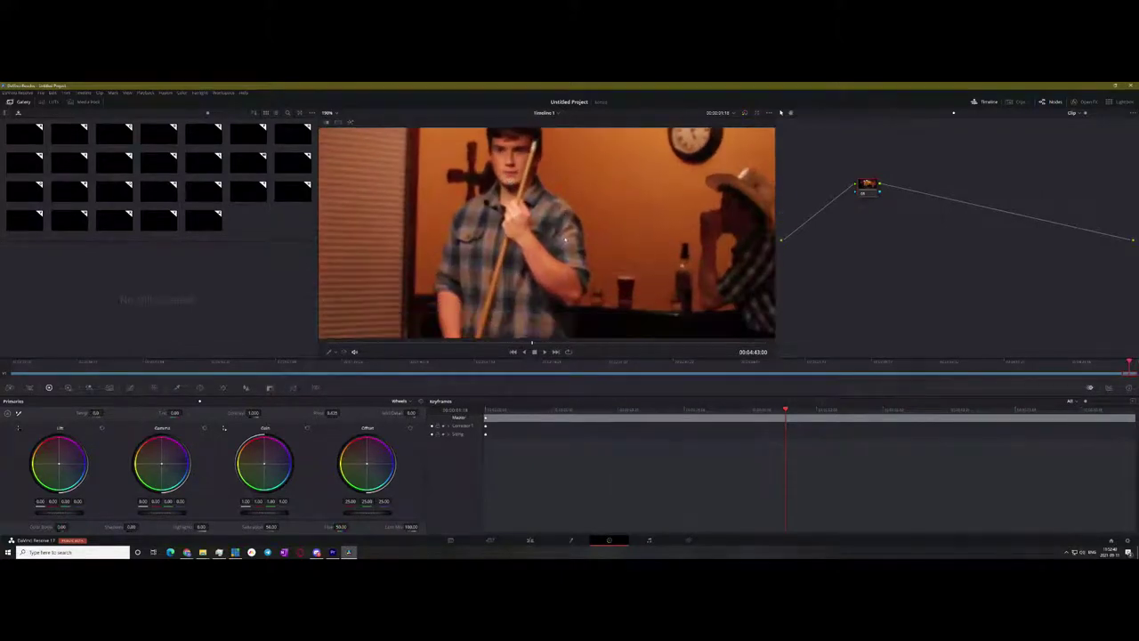
scroll(567, 236, "left", 3)
scroll(574, 235, "right", 6)
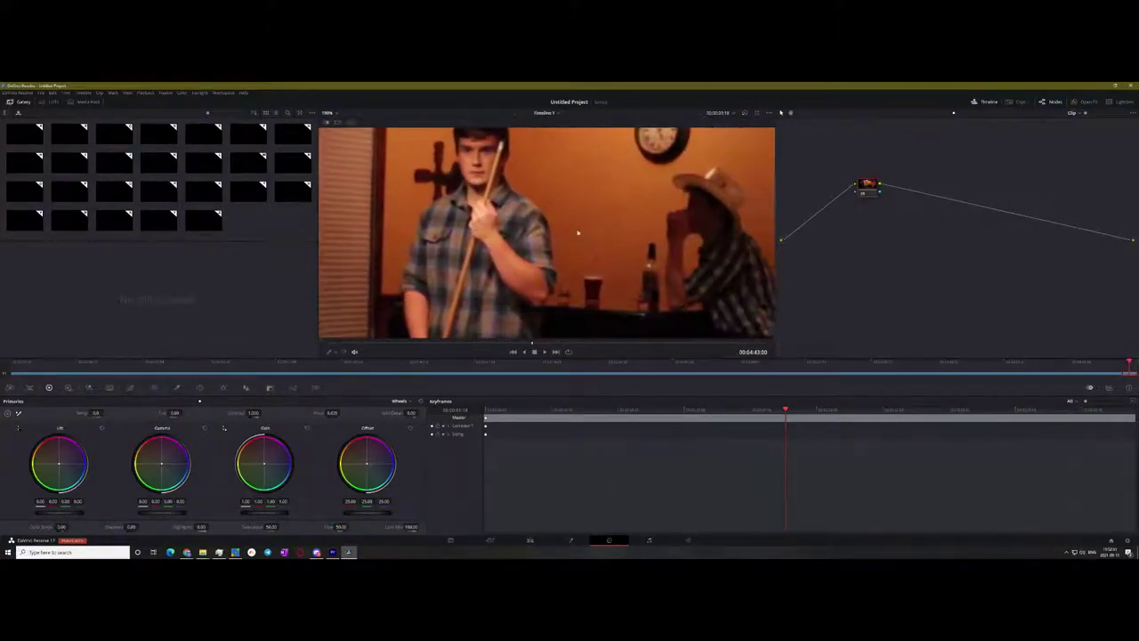
scroll(578, 234, "right", 3)
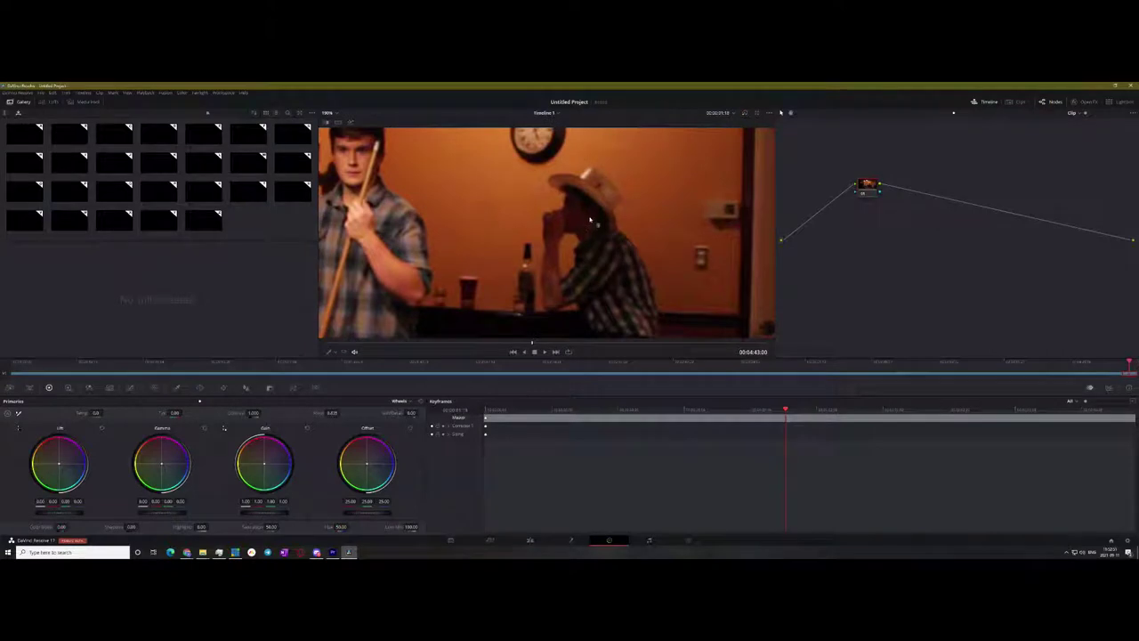
scroll(589, 218, "right", 3)
scroll(614, 206, "left", 6)
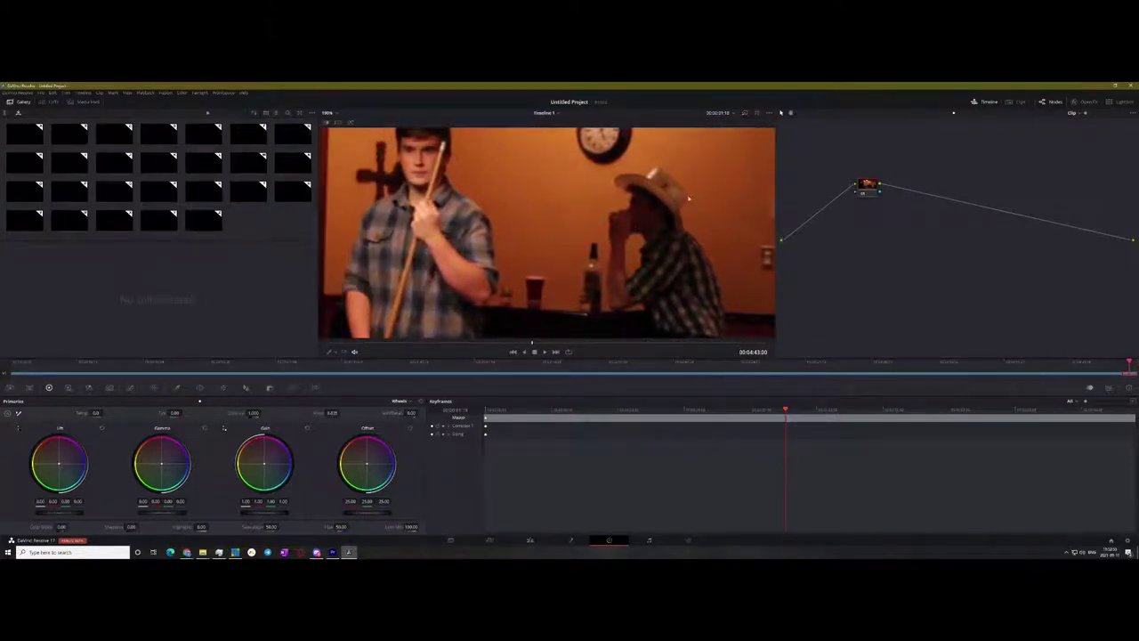
scroll(663, 244, "left", 3)
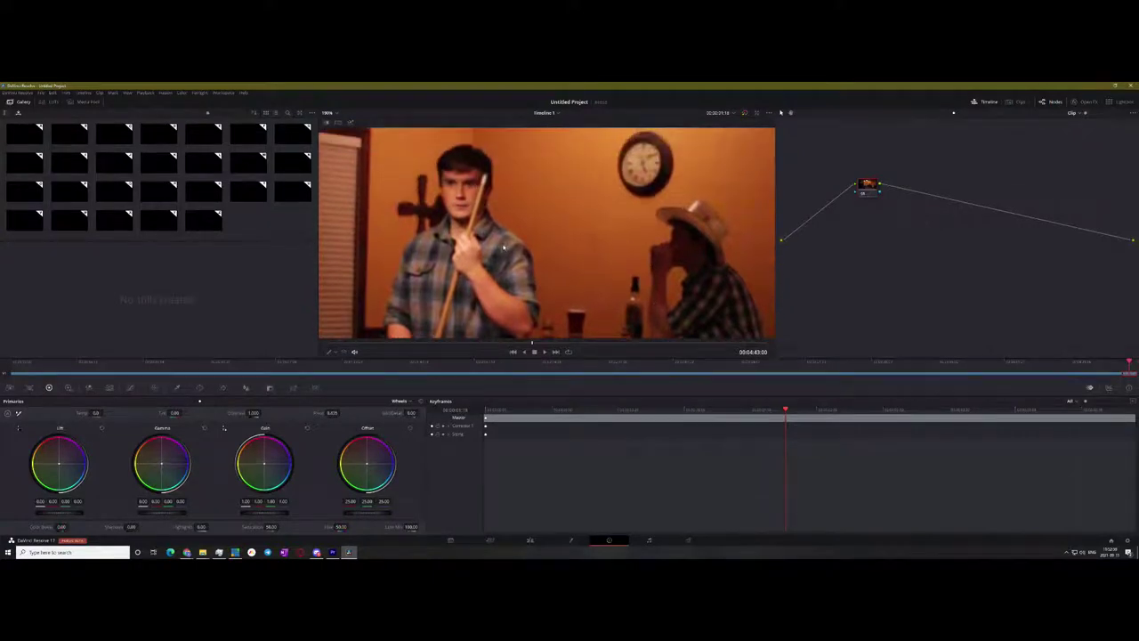
scroll(650, 238, "up", 2)
scroll(551, 238, "down", 2)
scroll(507, 242, "left", 15)
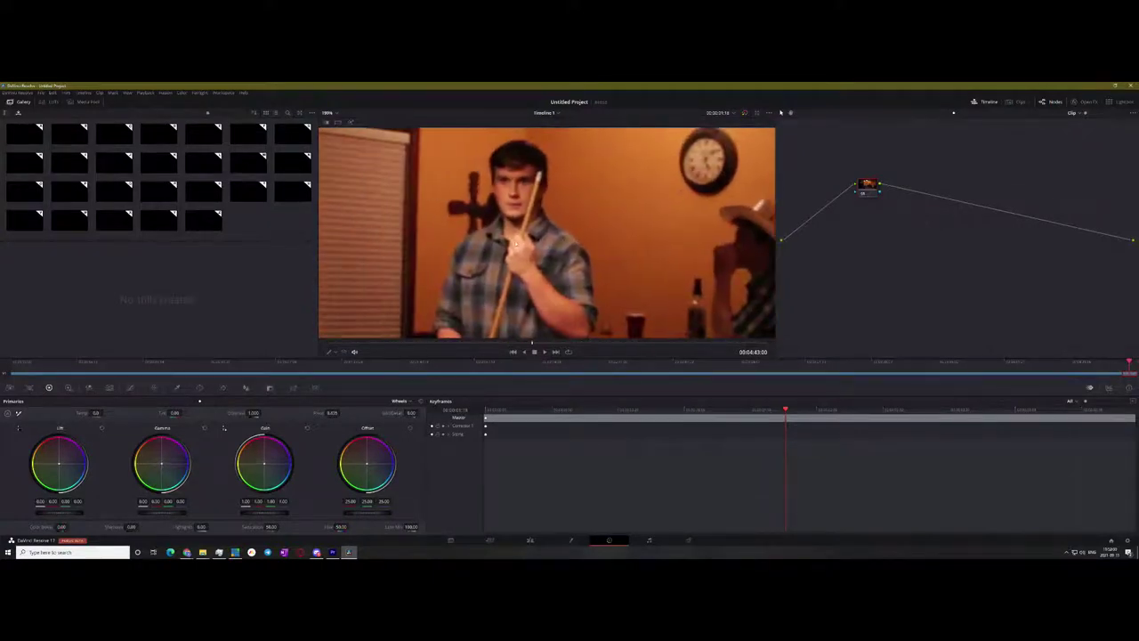
scroll(494, 247, "down", 5)
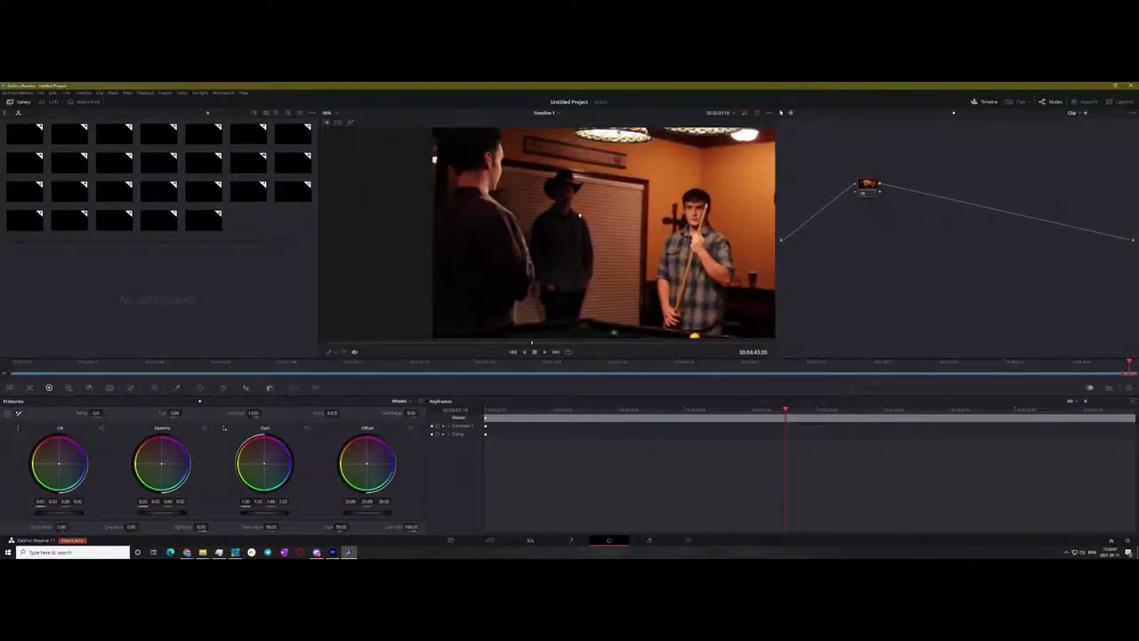
scroll(645, 253, "down", 3)
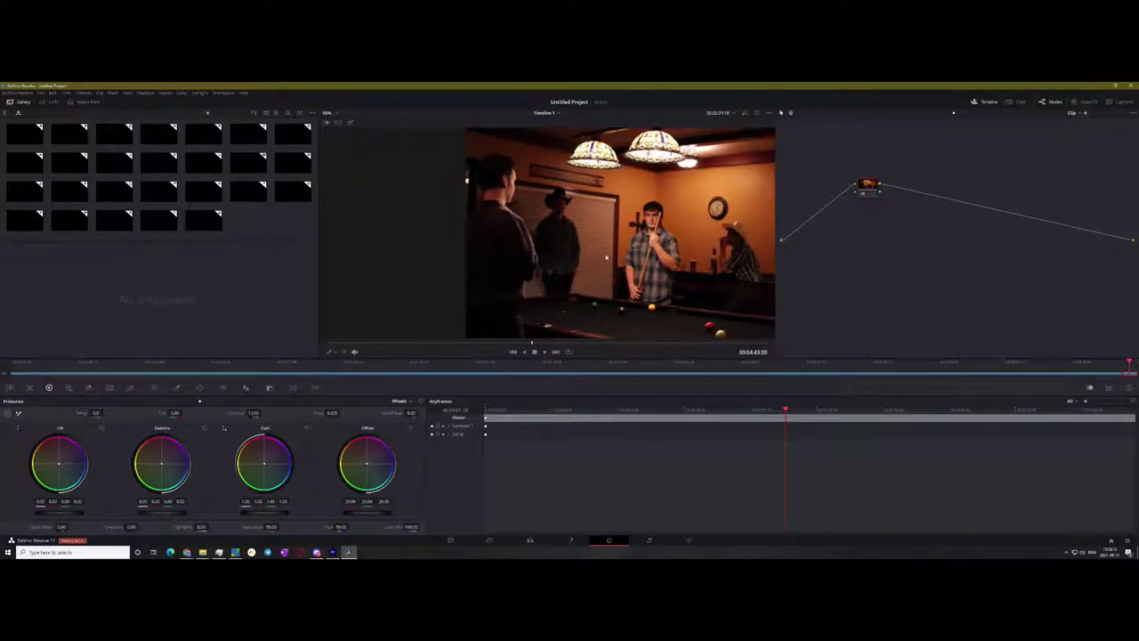
scroll(628, 234, "right", 5)
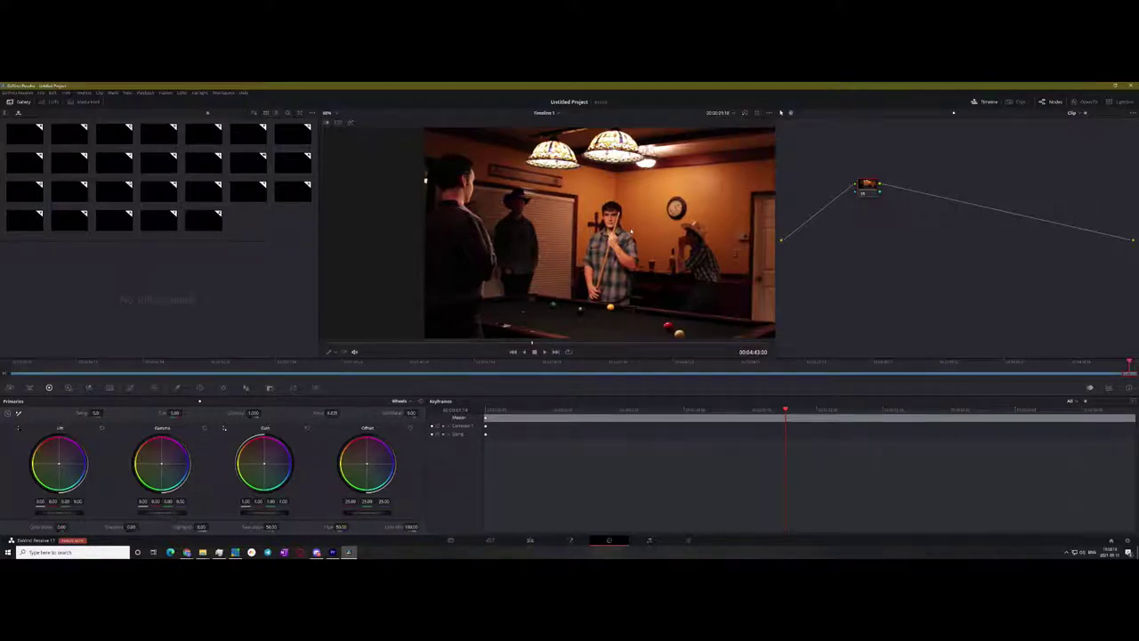
scroll(627, 234, "right", 1)
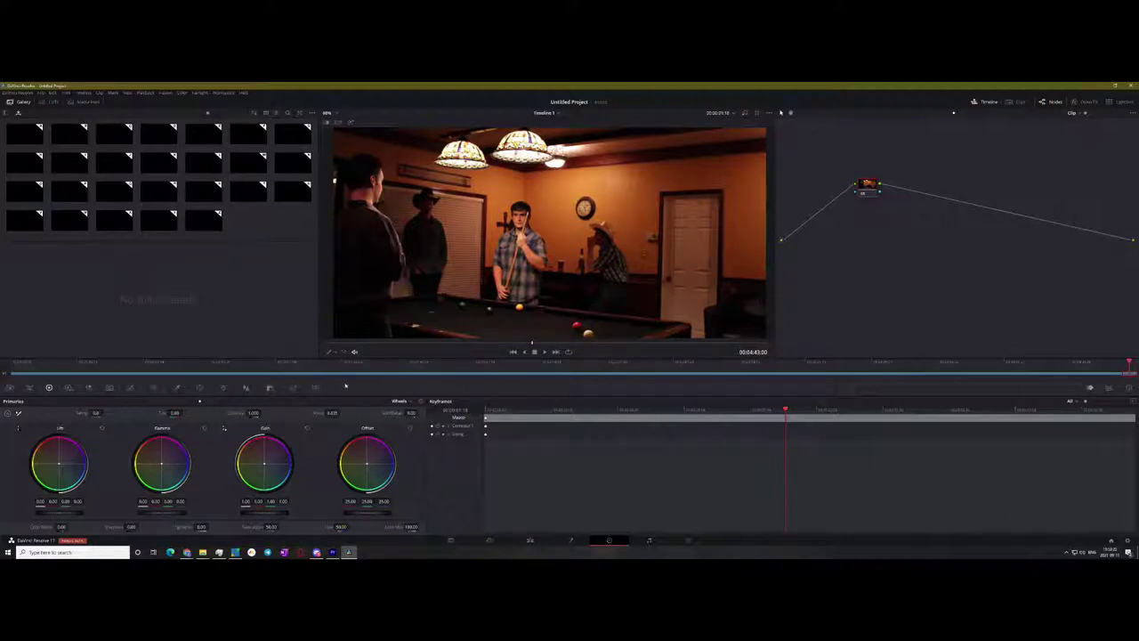
- White-balance the pool-hall shot: temperature about -3550, sample a neutral spot, tint about -48
left_click_drag(100, 414, 104, 412)
left_click_drag(98, 414, 181, 375)
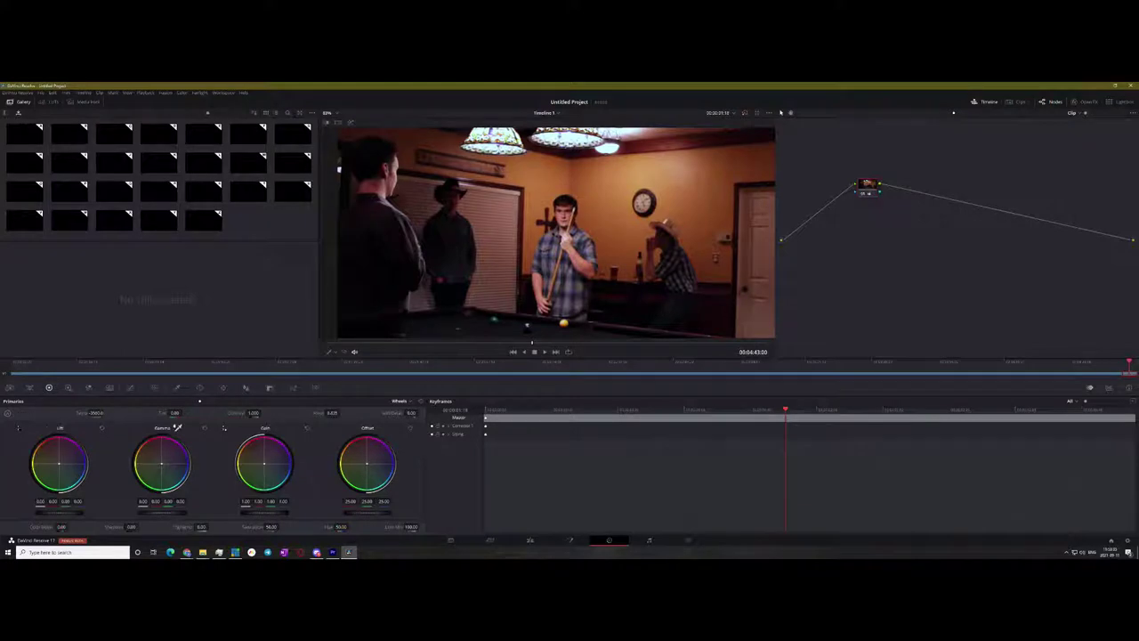
left_click(763, 240)
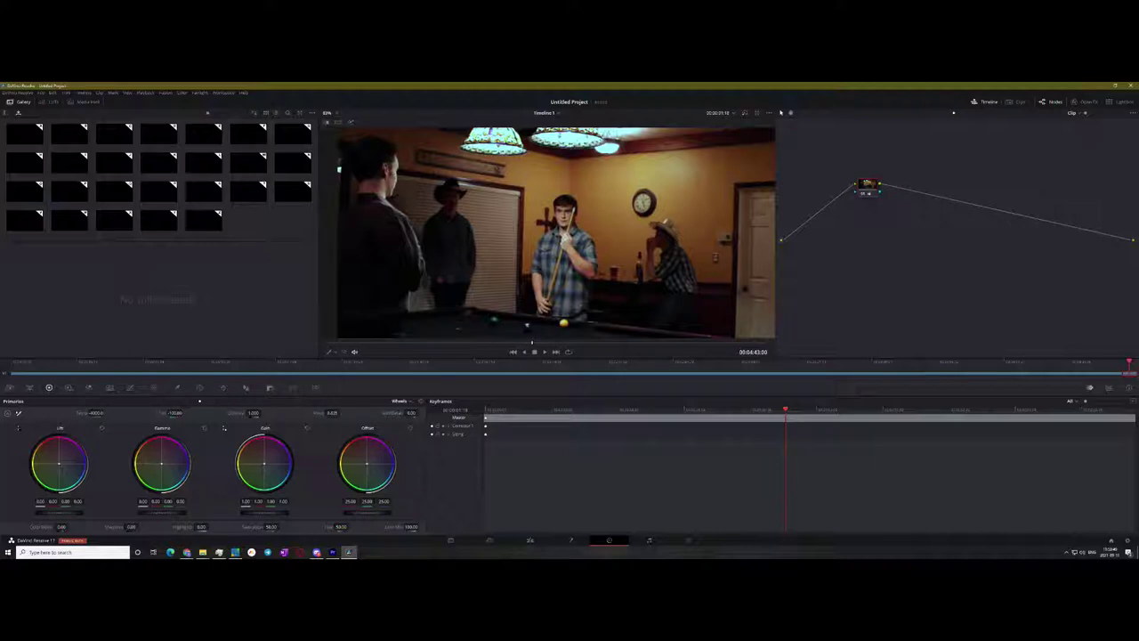
left_click_drag(182, 412, 183, 412)
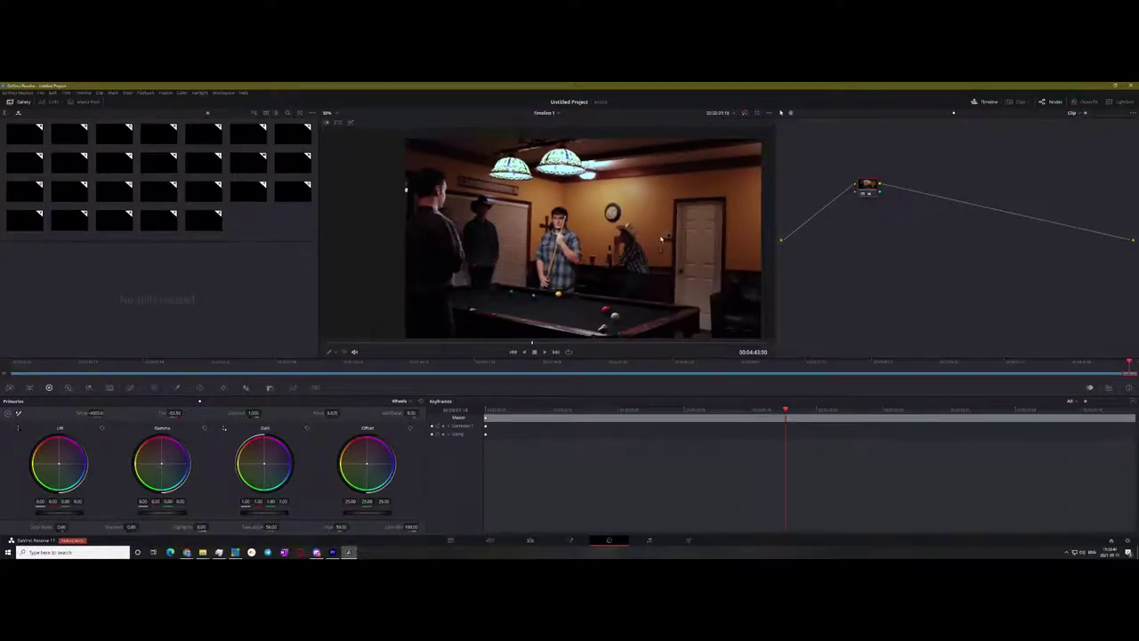
scroll(683, 228, "up", 2)
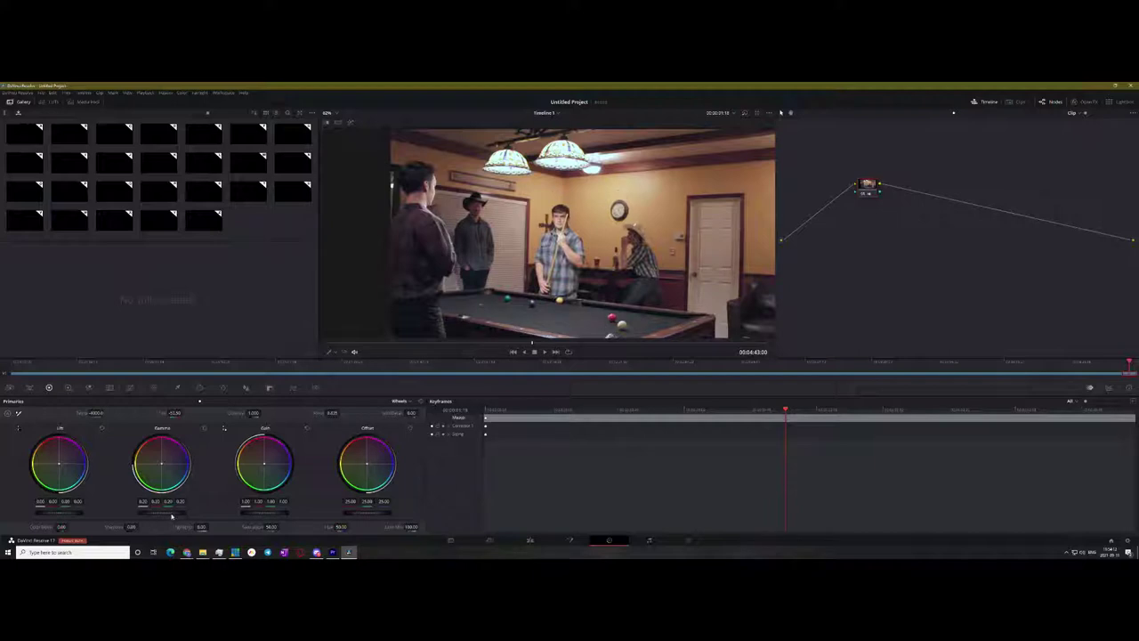
- Lower the Gamma master slightly to darken the midtones, then zoom in to inspect
left_click_drag(161, 463, 140, 483)
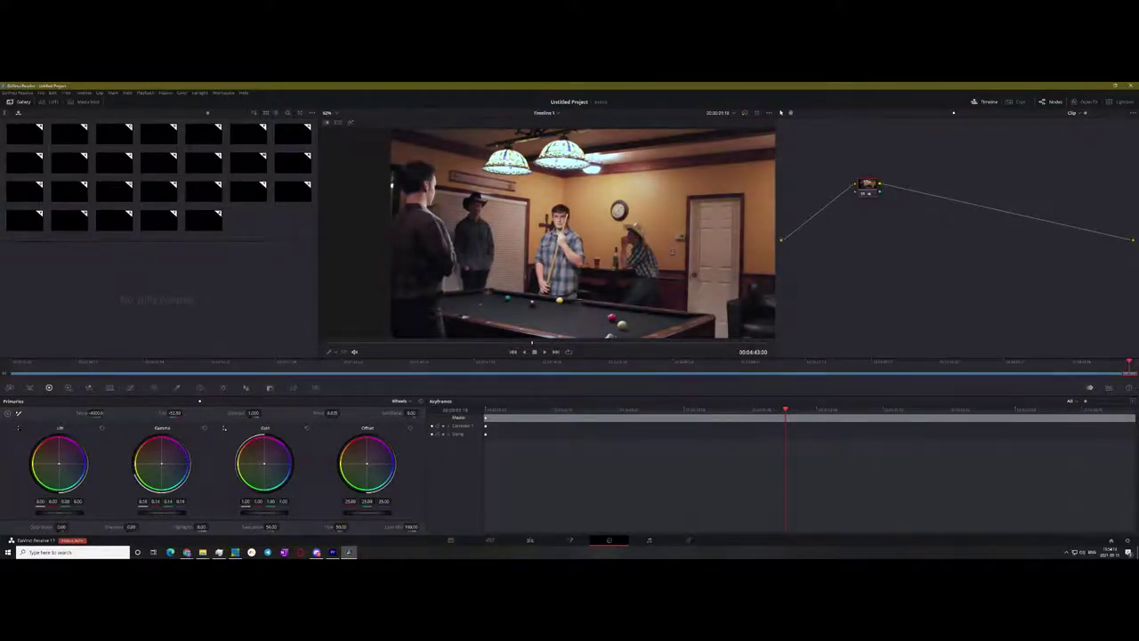
scroll(405, 253, "up", 3)
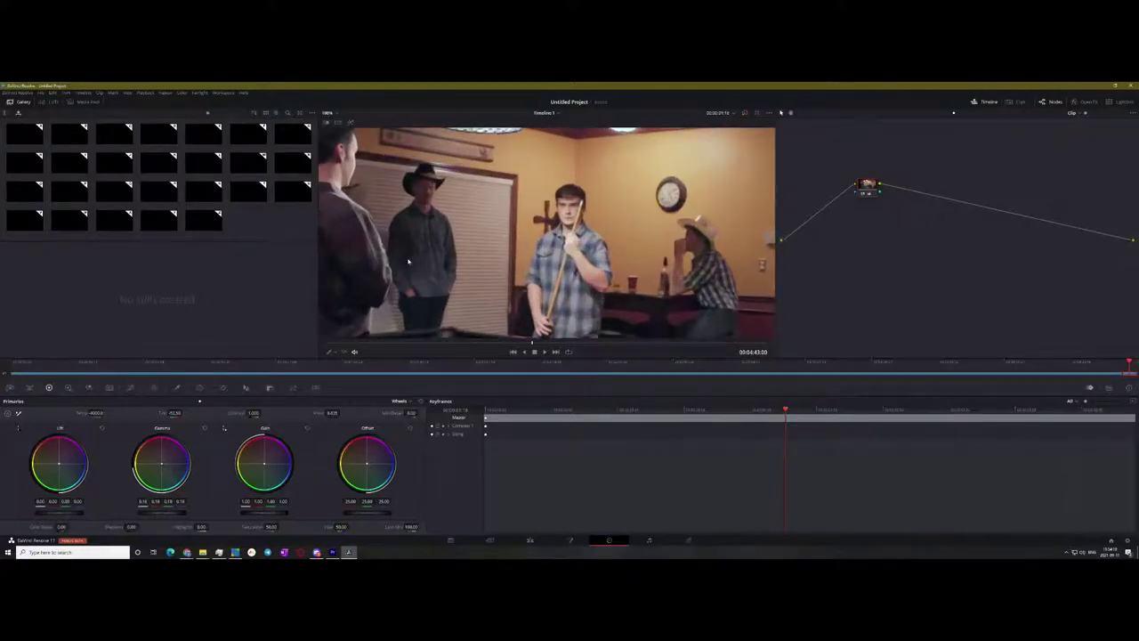
scroll(406, 267, "up", 1)
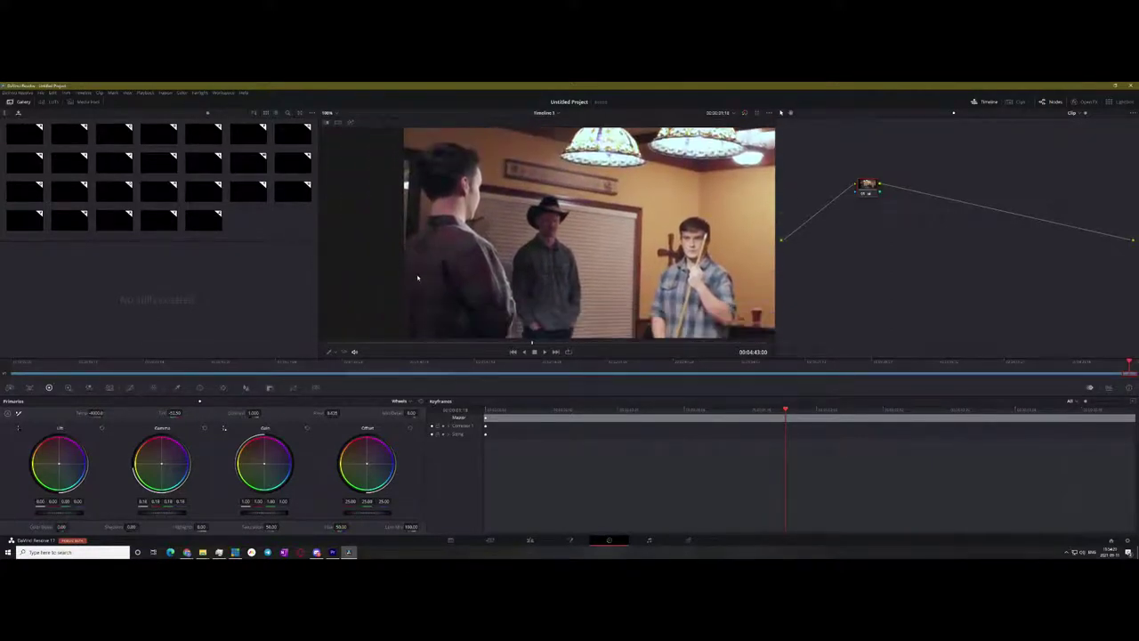
scroll(423, 287, "left", 2)
scroll(511, 273, "up", 4)
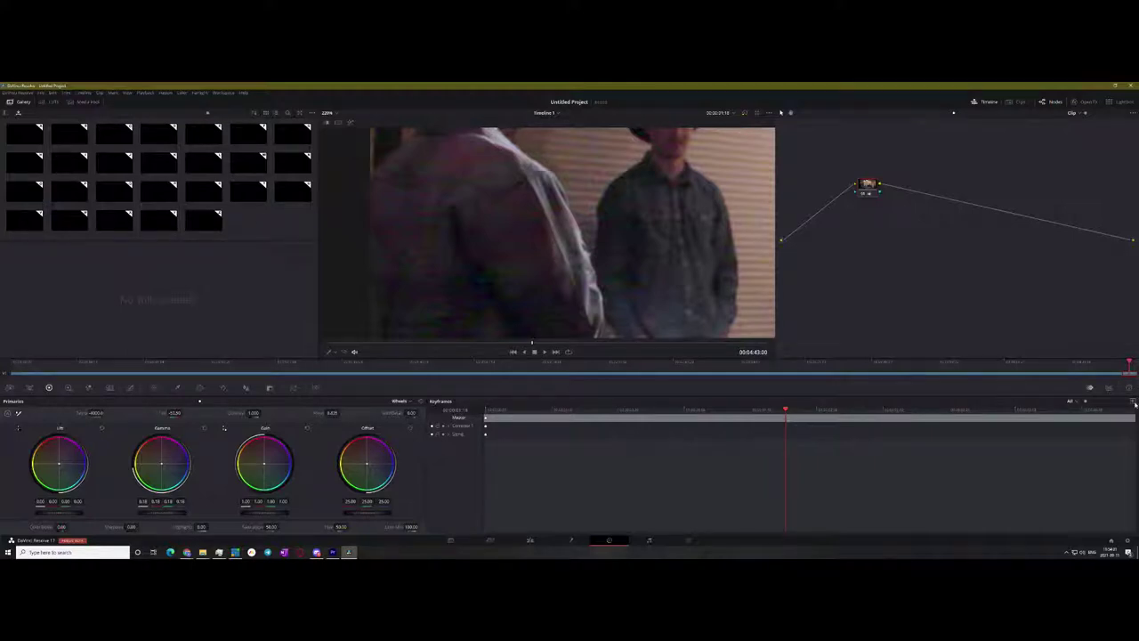
- Show the RGB parade scope and pan the viewer to reveal the room's right side
left_click(1108, 387)
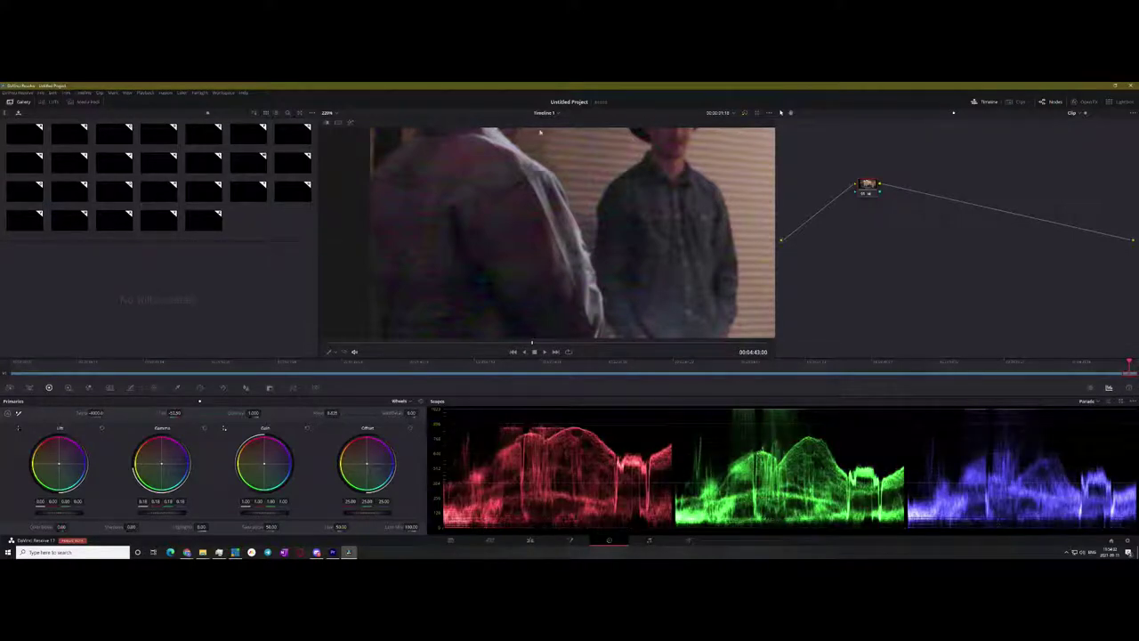
scroll(536, 215, "down", 5)
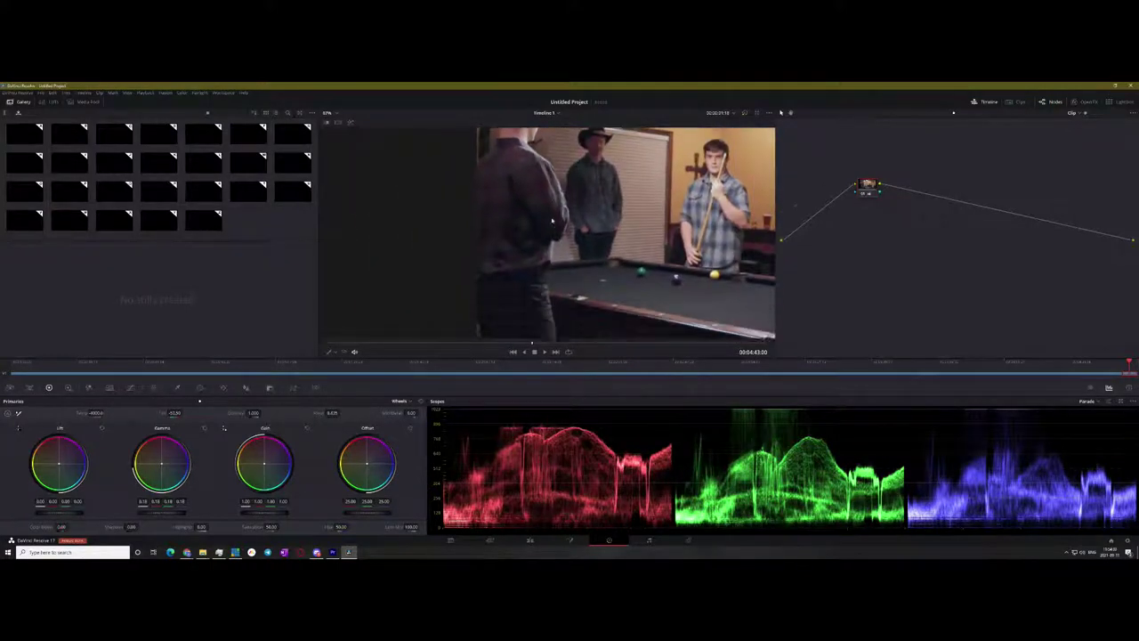
left_click_drag(554, 230, 365, 230)
scroll(548, 231, "down", 2)
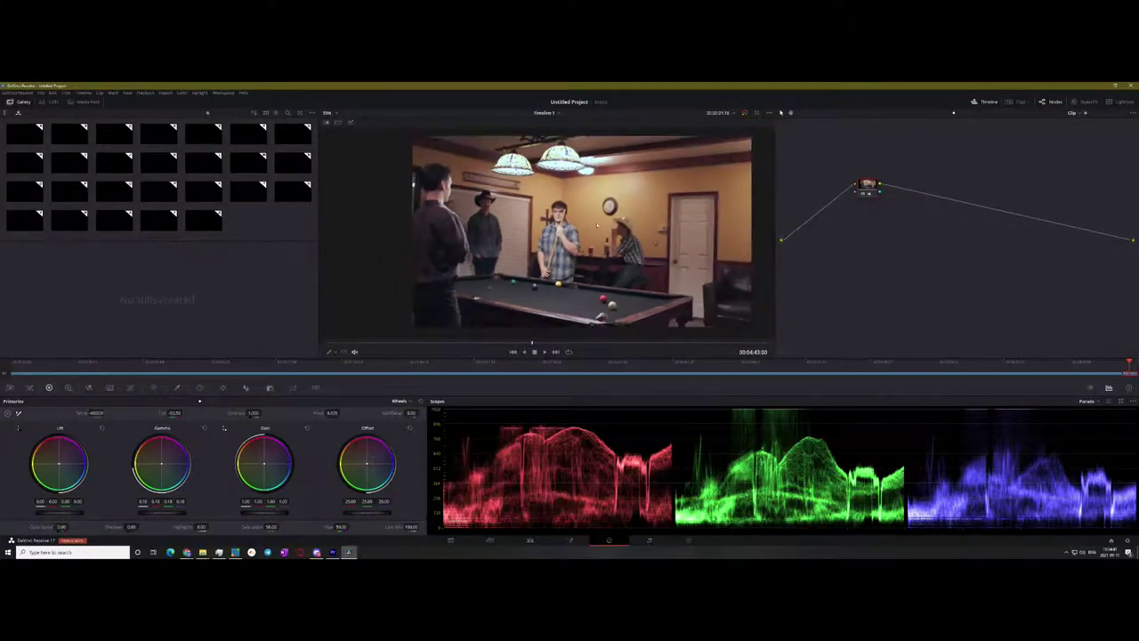
scroll(597, 225, "down", 1)
scroll(647, 230, "up", 2)
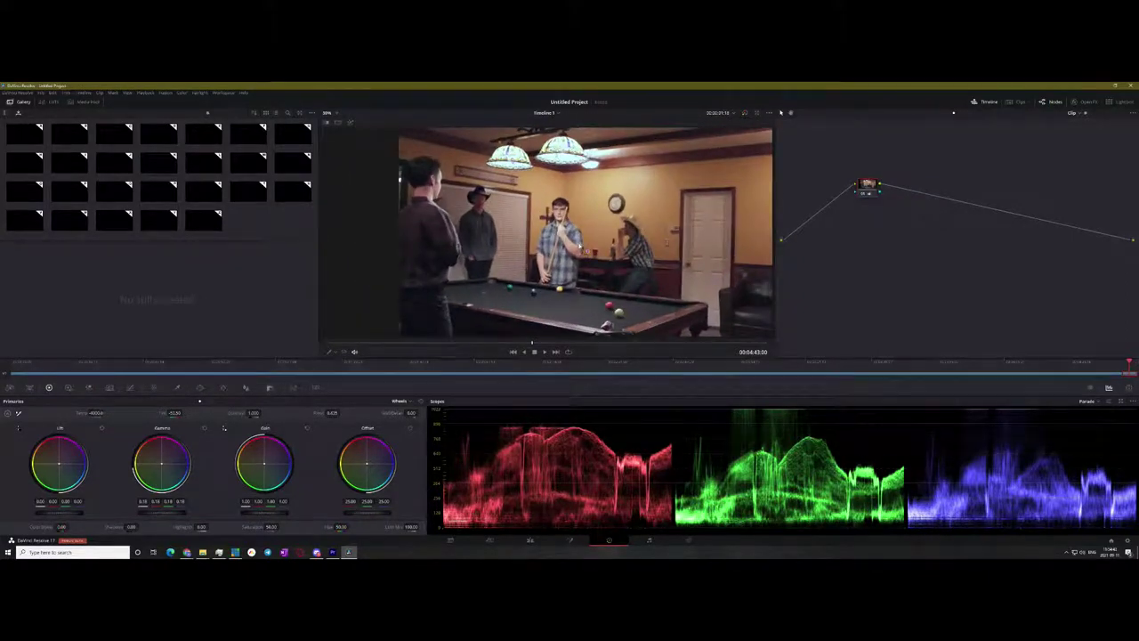
left_click_drag(569, 231, 528, 232)
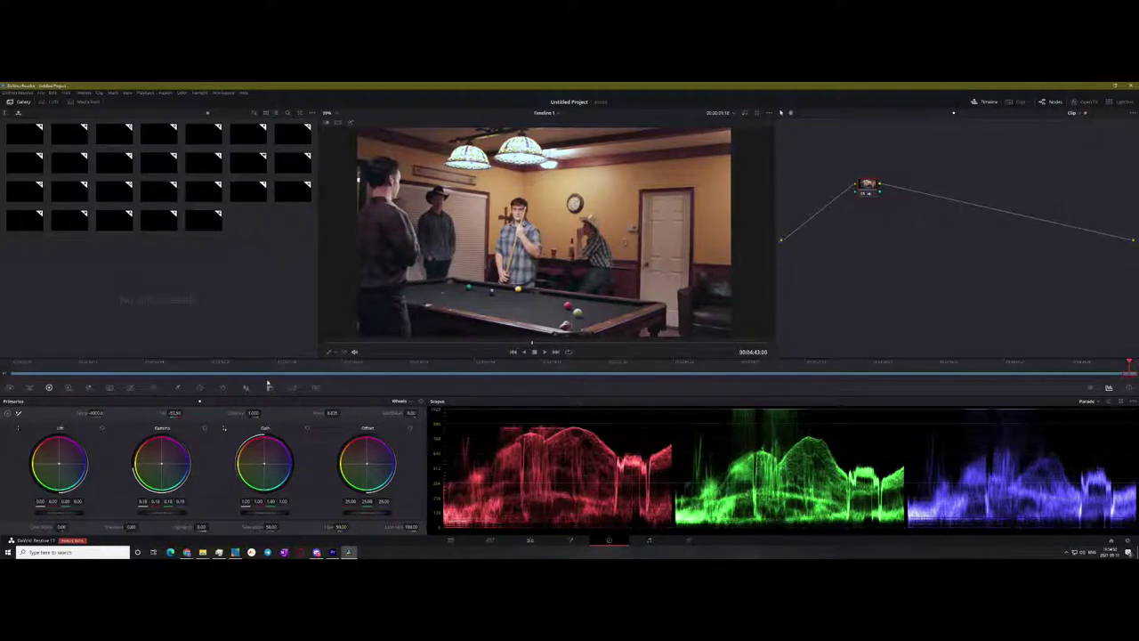
- Add a second serial node with Alt+S and set the viewer tool to Power Window
key("alt+s")
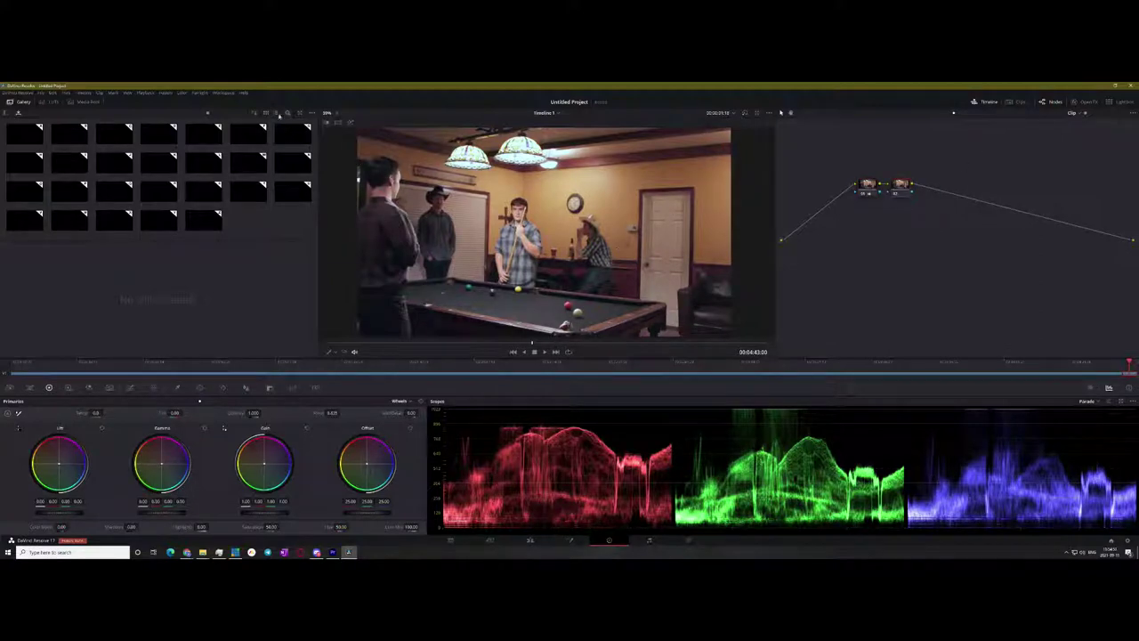
left_click(336, 352)
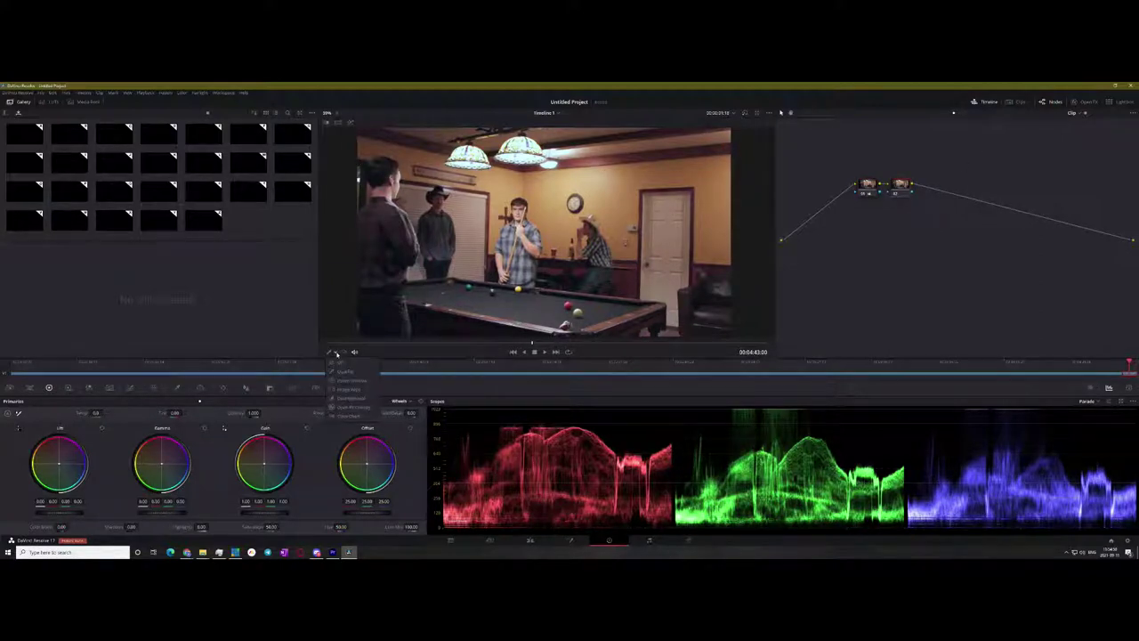
left_click(346, 380)
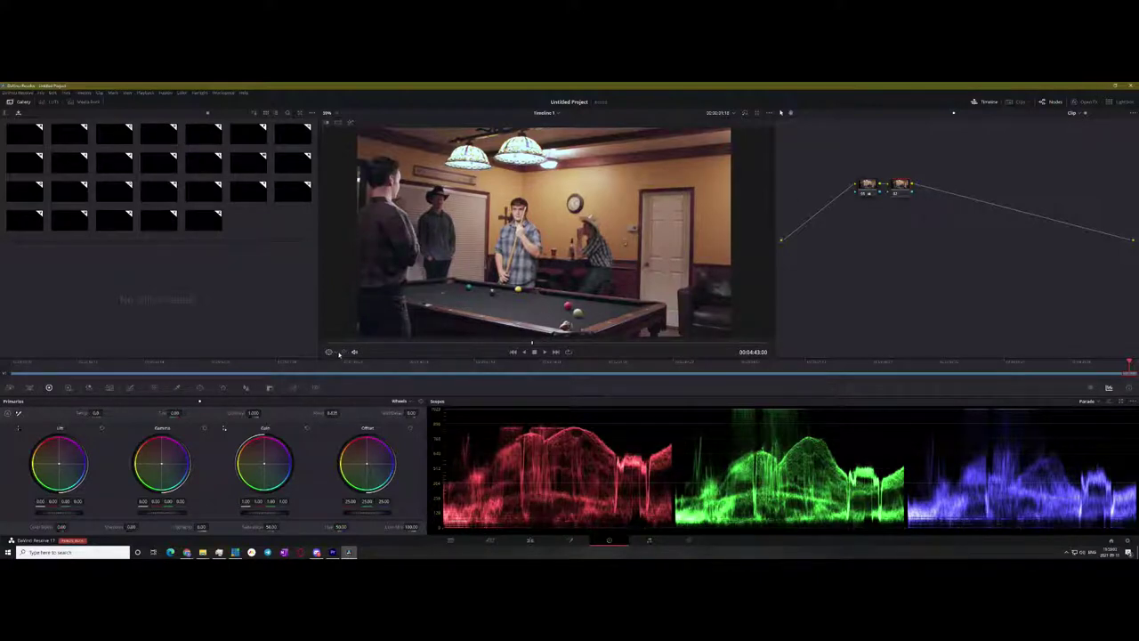
- Cycle the viewer tool through Qualifier, Power Window and Cursor, then bring up the Window palette
left_click(336, 353)
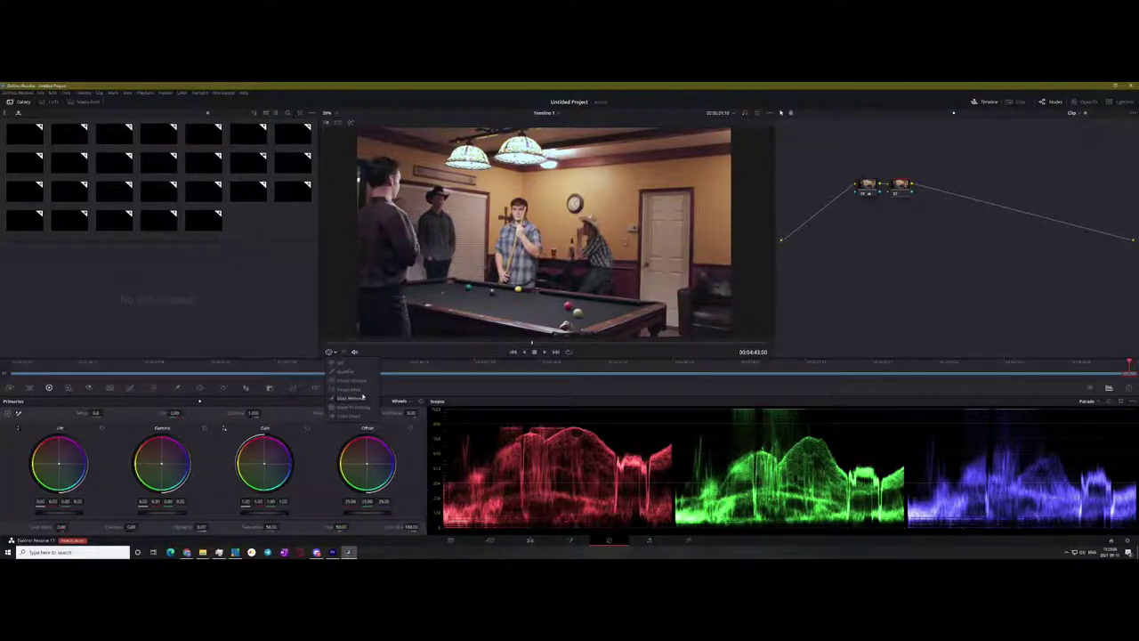
left_click(336, 369)
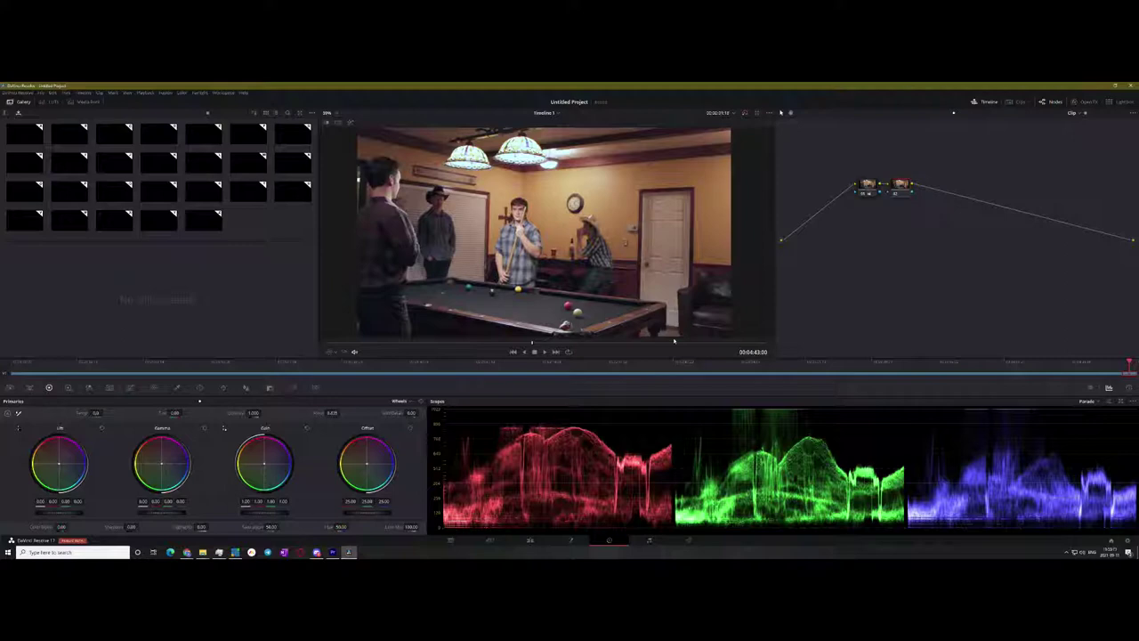
left_click(336, 352)
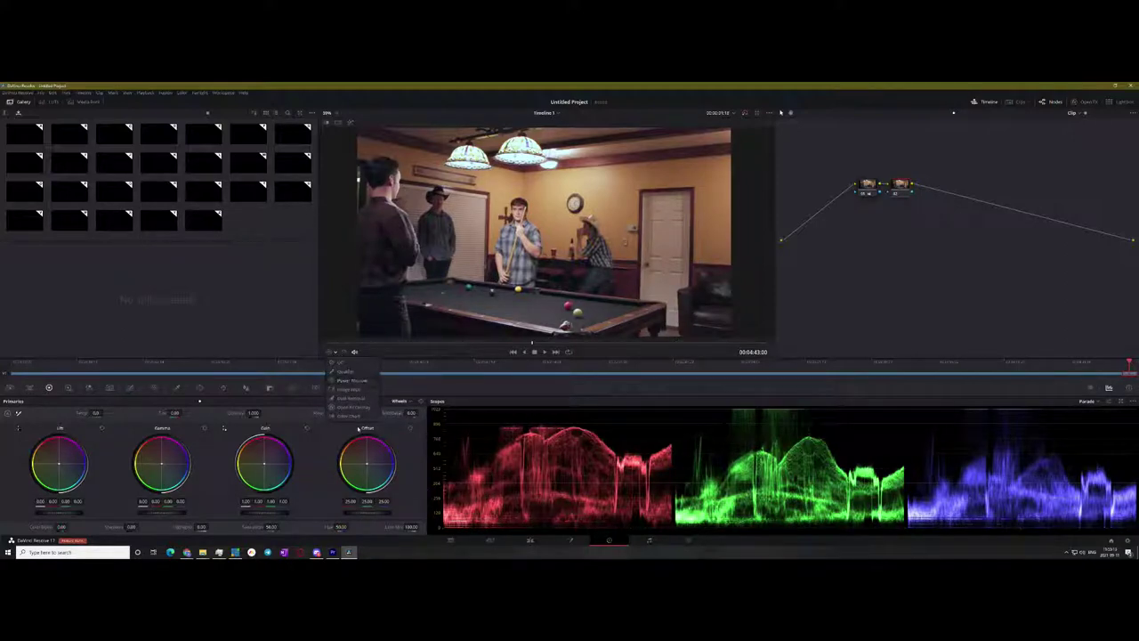
left_click(357, 381)
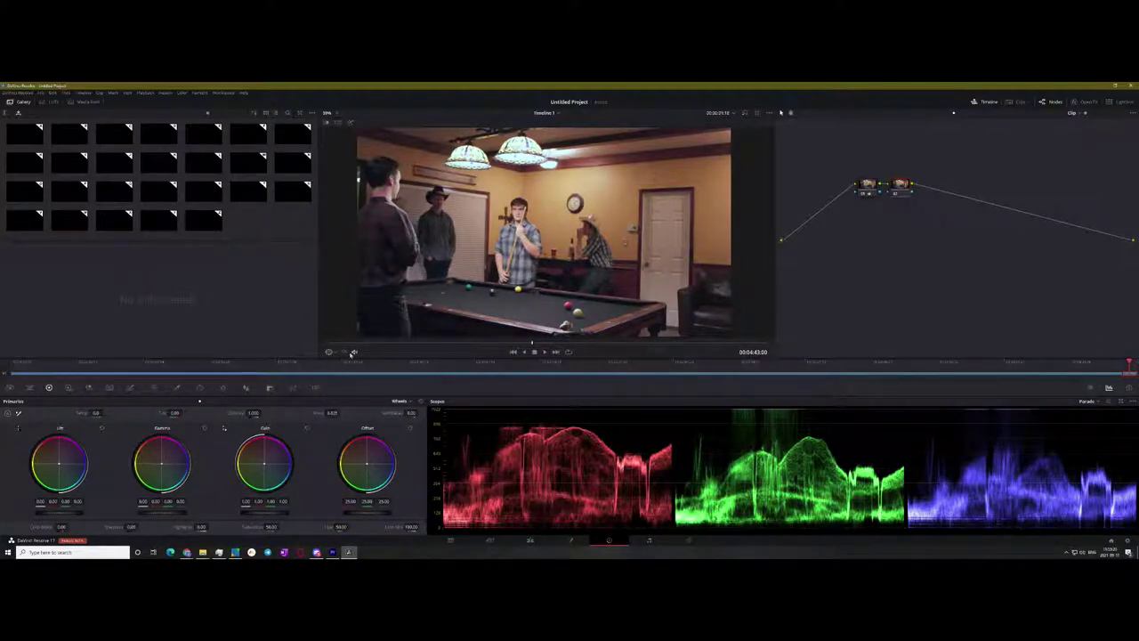
left_click(331, 351)
left_click(338, 365)
left_click(199, 388)
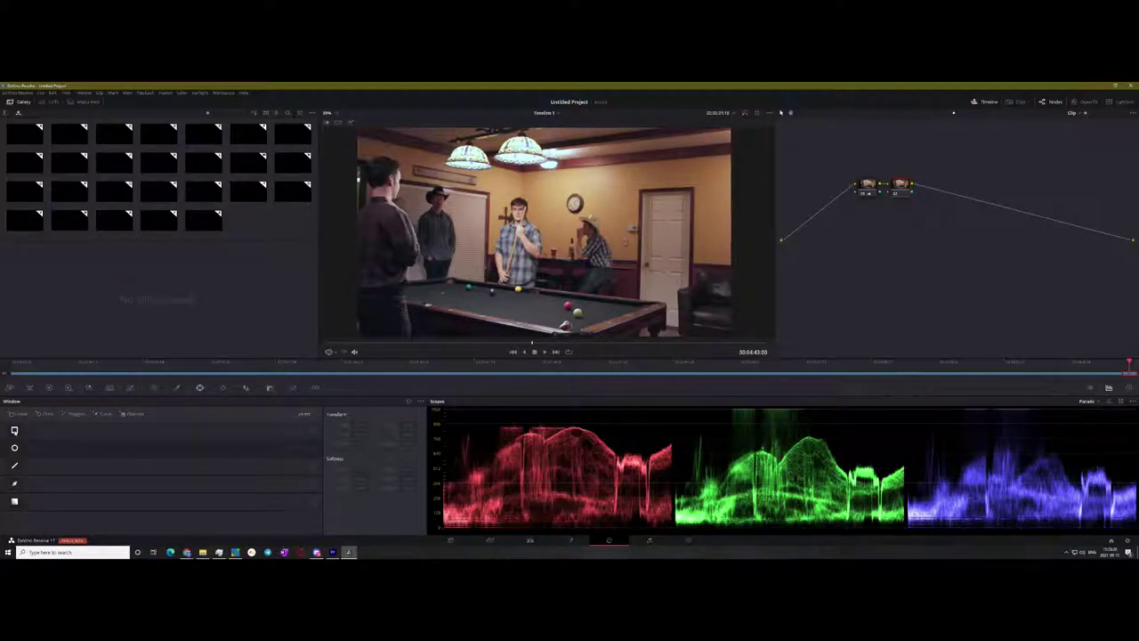
- Add a tilted diamond window to node 02 and rearrange nodes 01 and 02 in the graph
left_click(14, 465)
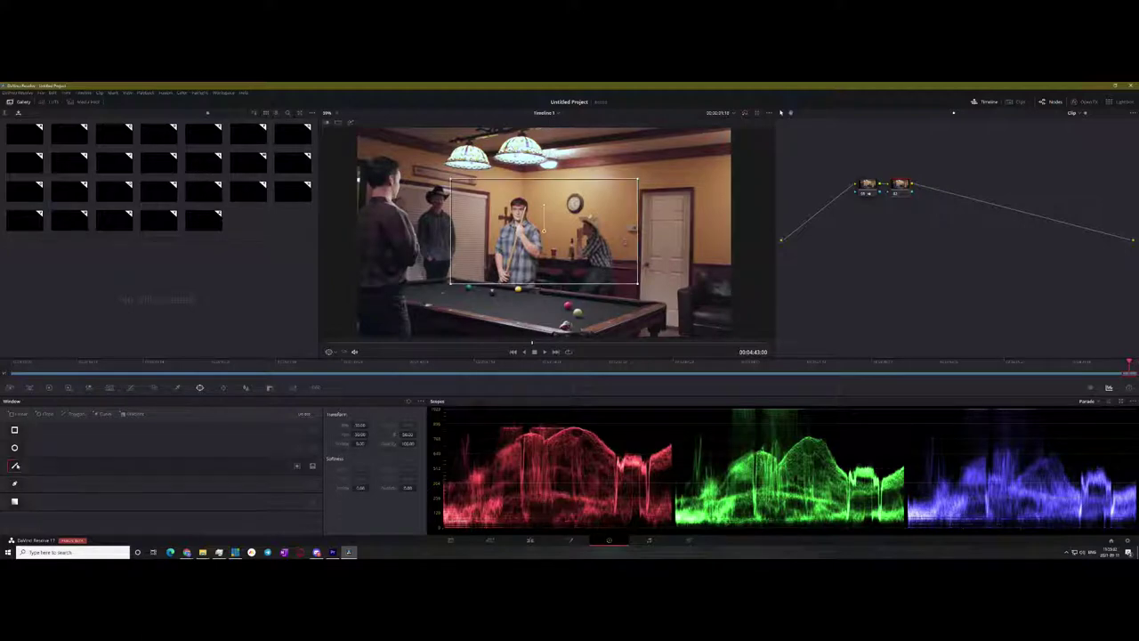
left_click_drag(547, 203, 394, 305)
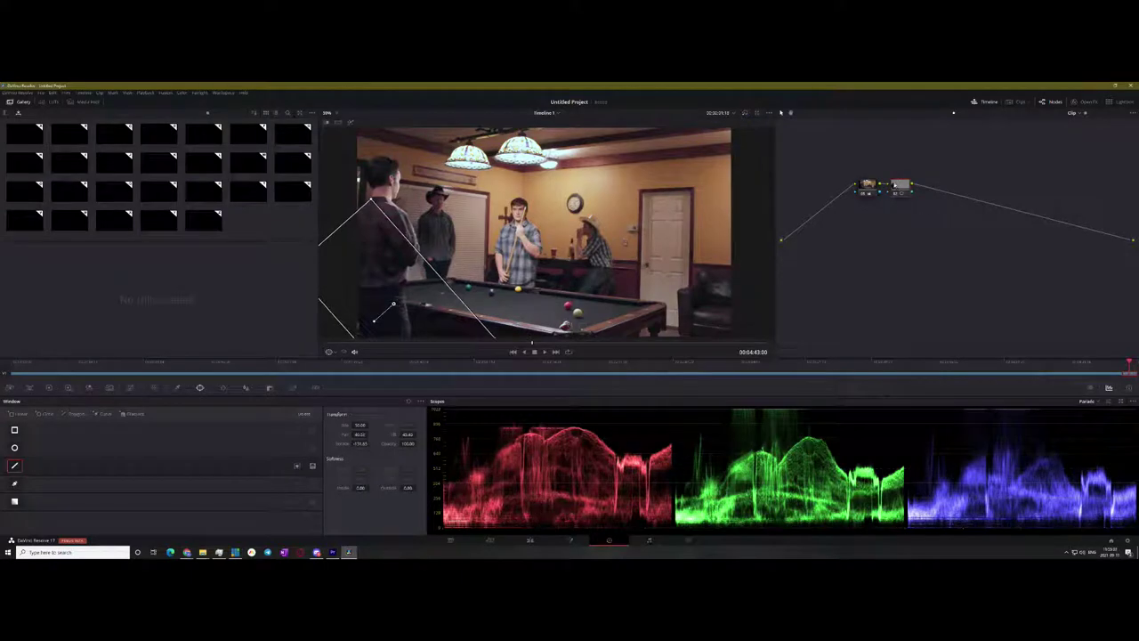
left_click_drag(974, 256, 906, 192)
scroll(877, 209, "up", 5)
scroll(880, 217, "left", 5)
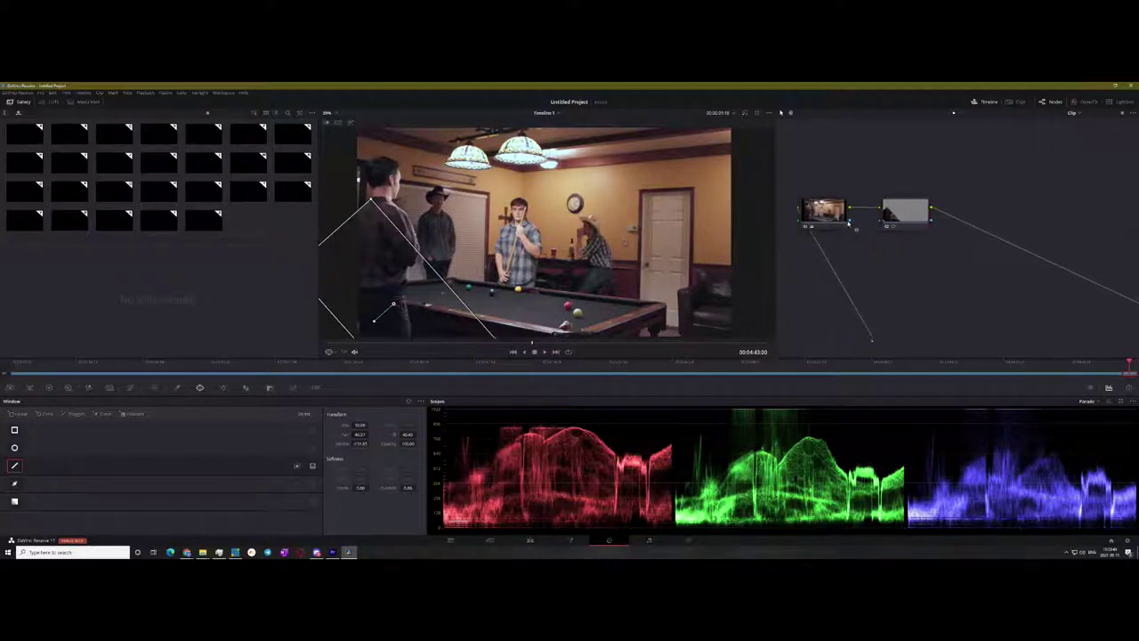
left_click_drag(906, 211, 1006, 195)
left_click_drag(862, 217, 928, 207)
left_click_drag(1005, 203, 972, 205)
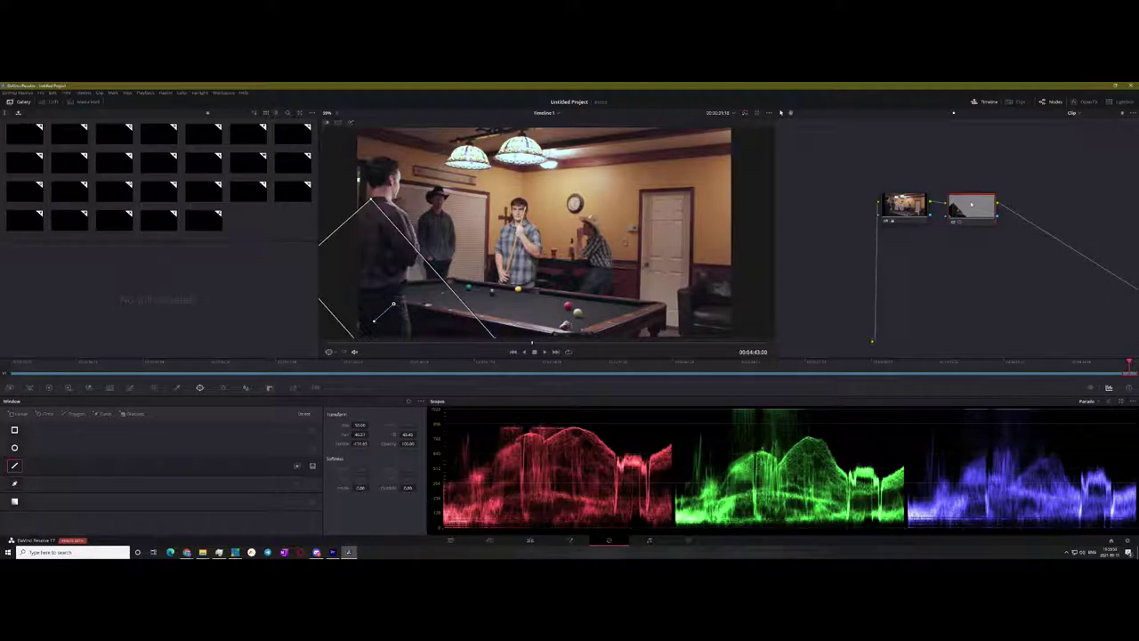
left_click(966, 209)
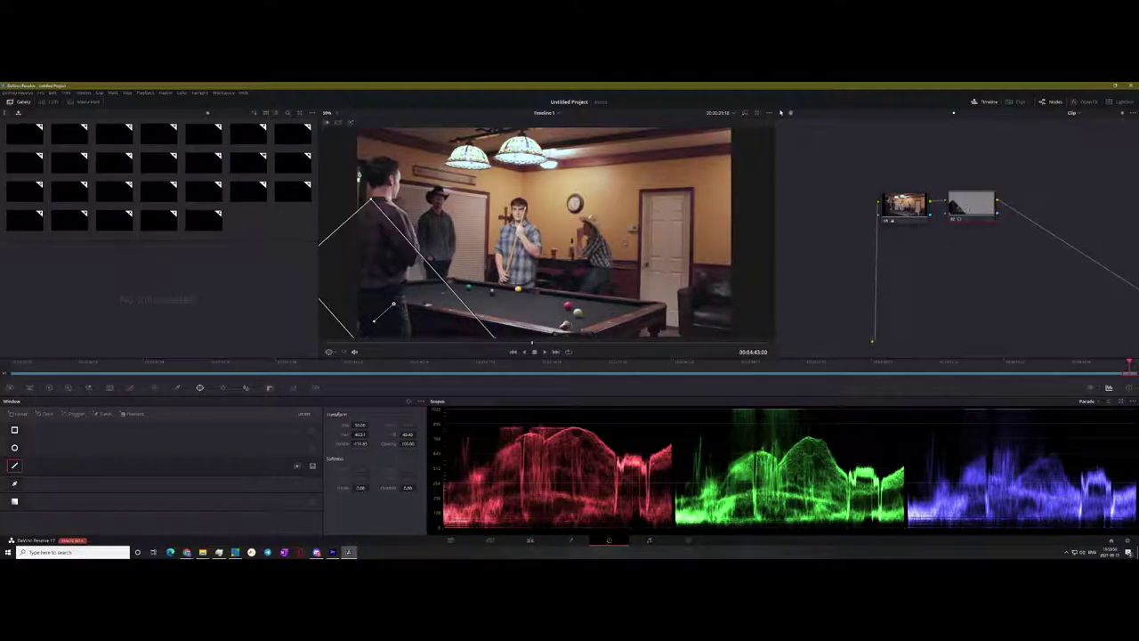
- Reshape the window's corners to outline the foreground man on the left
left_click_drag(372, 201, 345, 133)
scroll(445, 283, "down", 4)
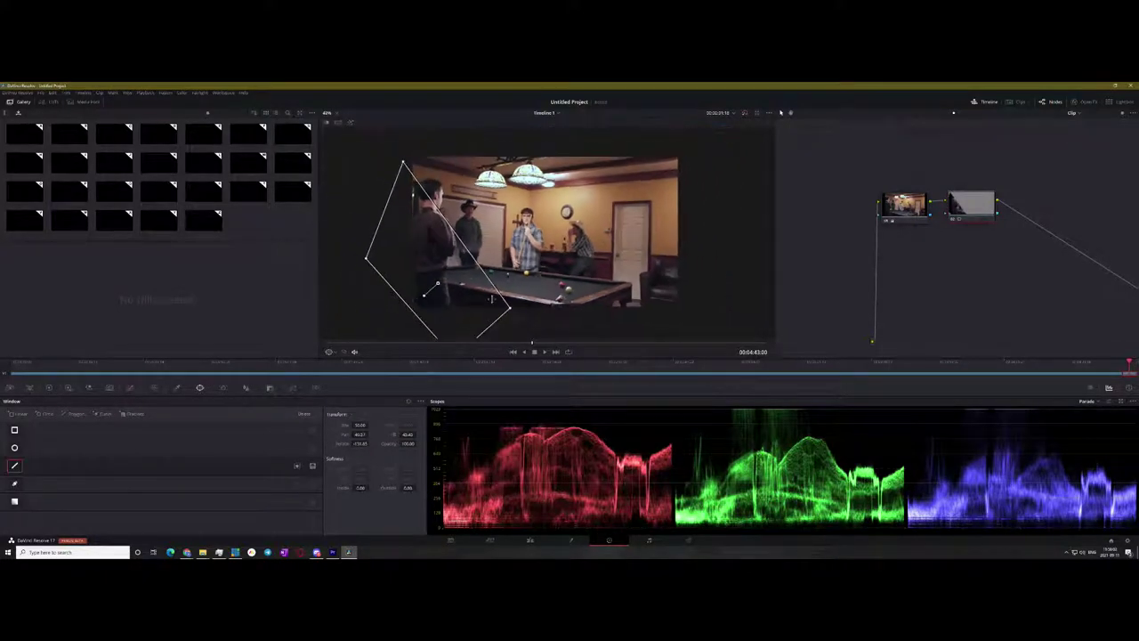
left_click_drag(516, 297, 439, 332)
left_click_drag(398, 255, 399, 259)
scroll(427, 288, "up", 5)
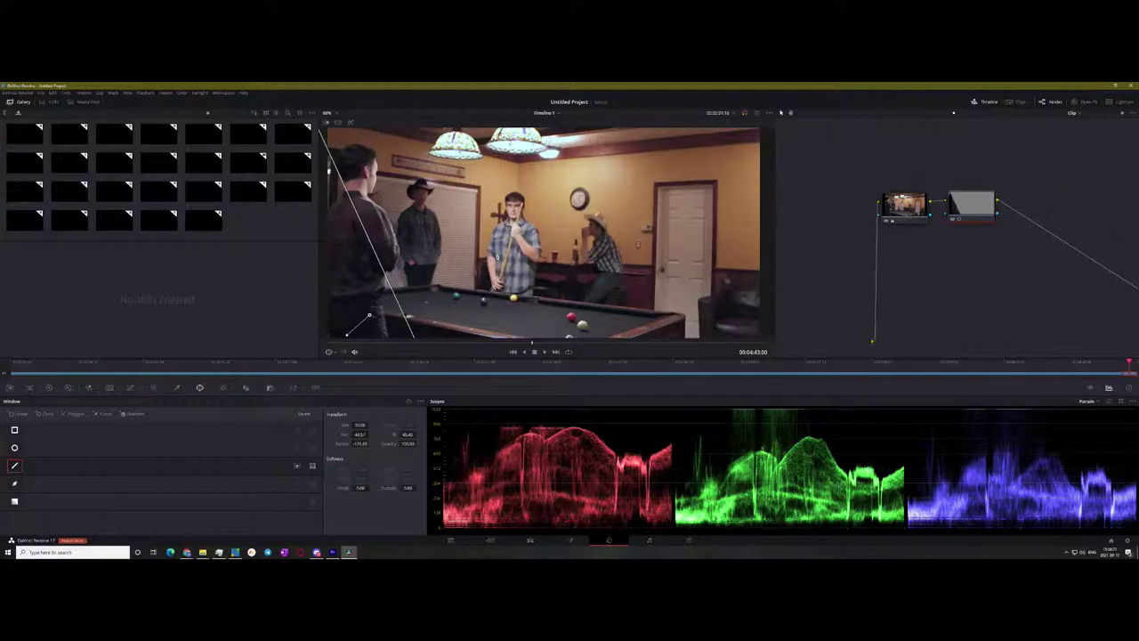
left_click_drag(453, 274, 535, 258)
scroll(534, 258, "down", 2)
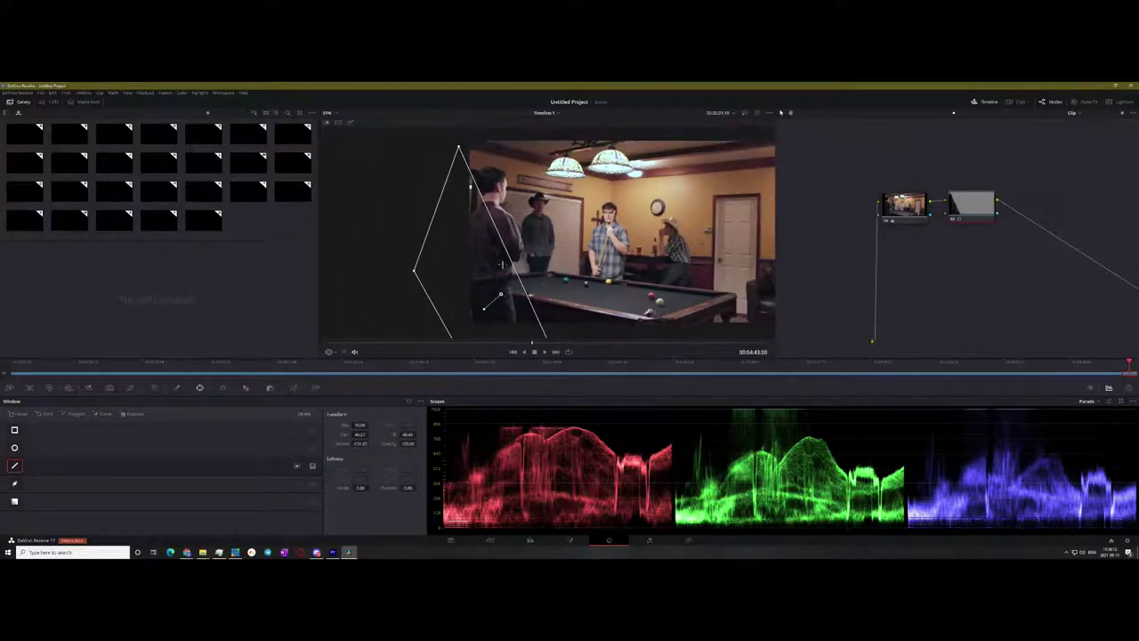
- Drag the second node's curve black point right to deepen the shadows
left_click(49, 387)
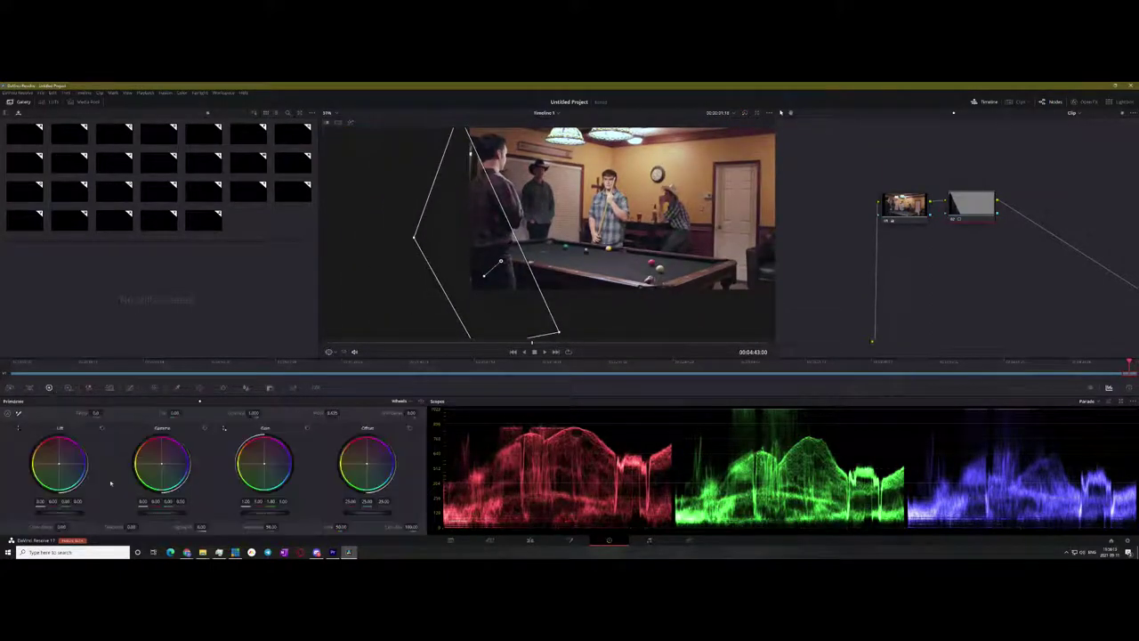
left_click(131, 388)
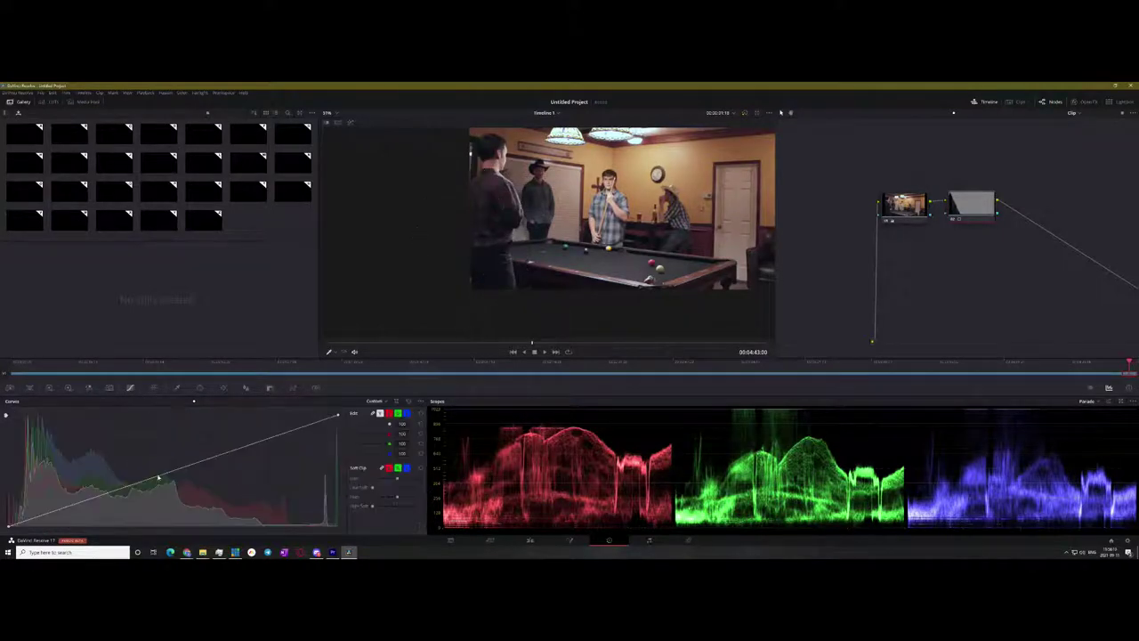
left_click_drag(14, 525, 60, 518)
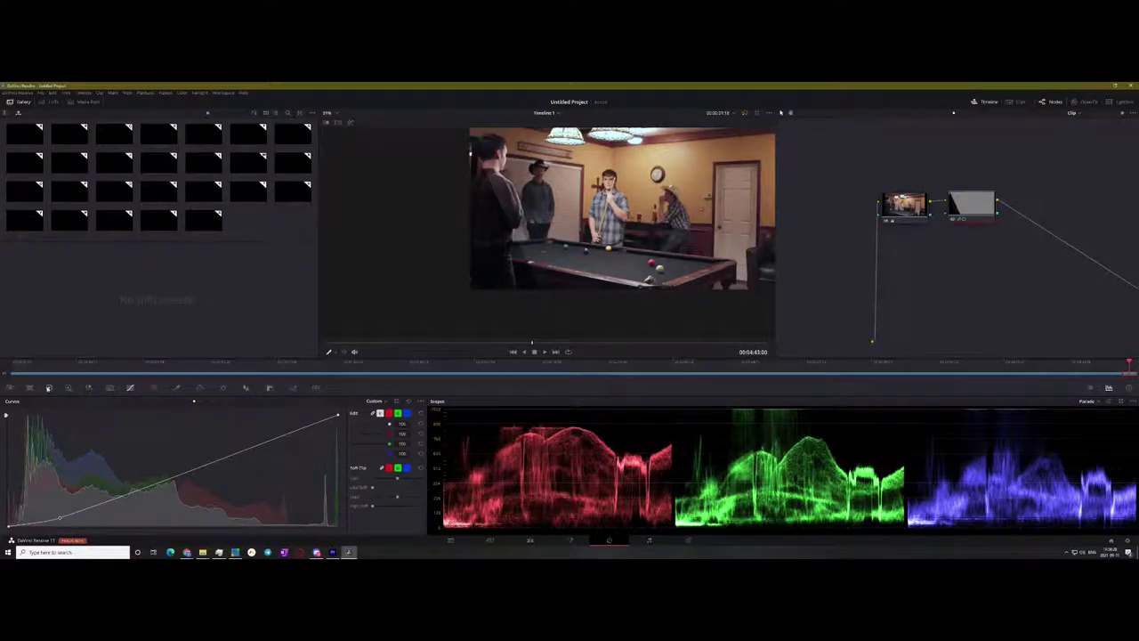
left_click(49, 387)
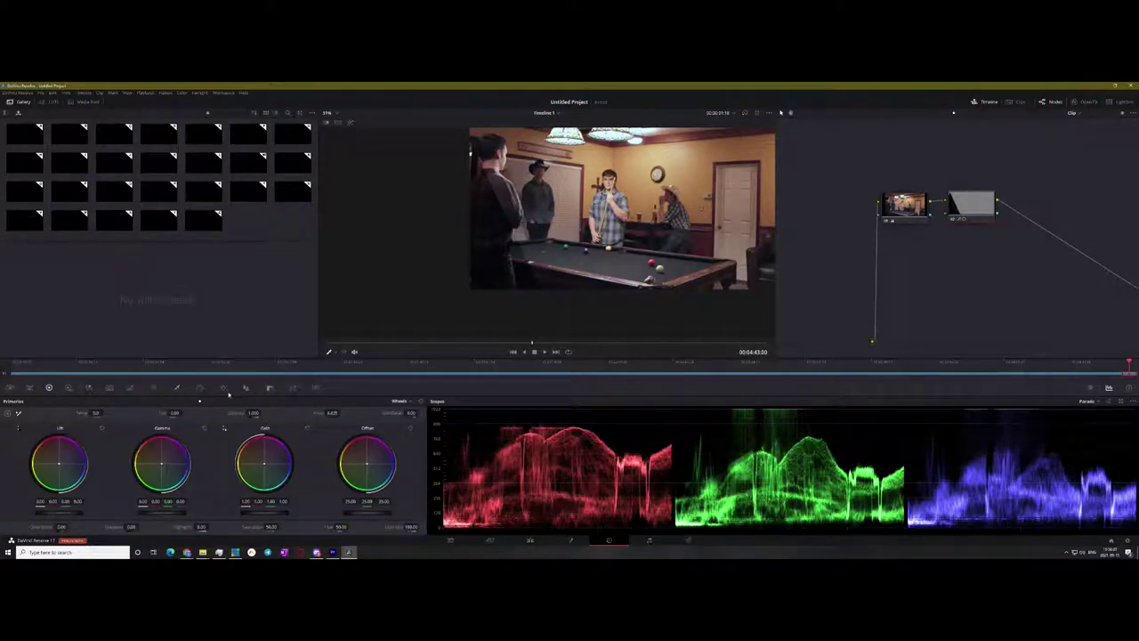
- Raise the polygon window's top point, soften its inside edge to about 4.36, and hide the outline
left_click(199, 388)
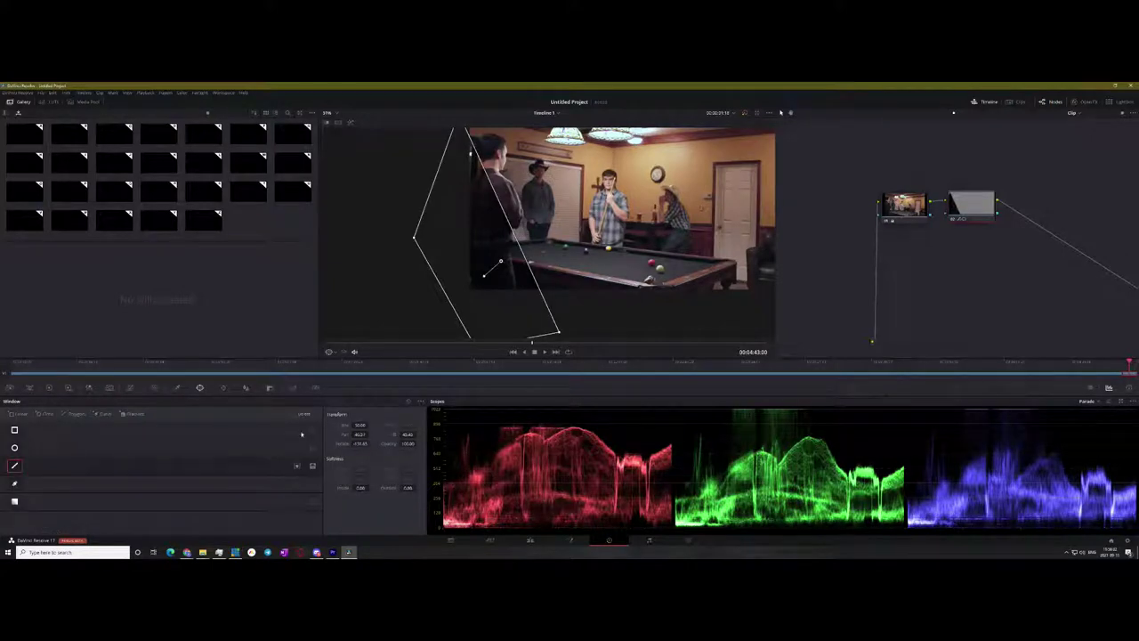
scroll(594, 233, "up", 3)
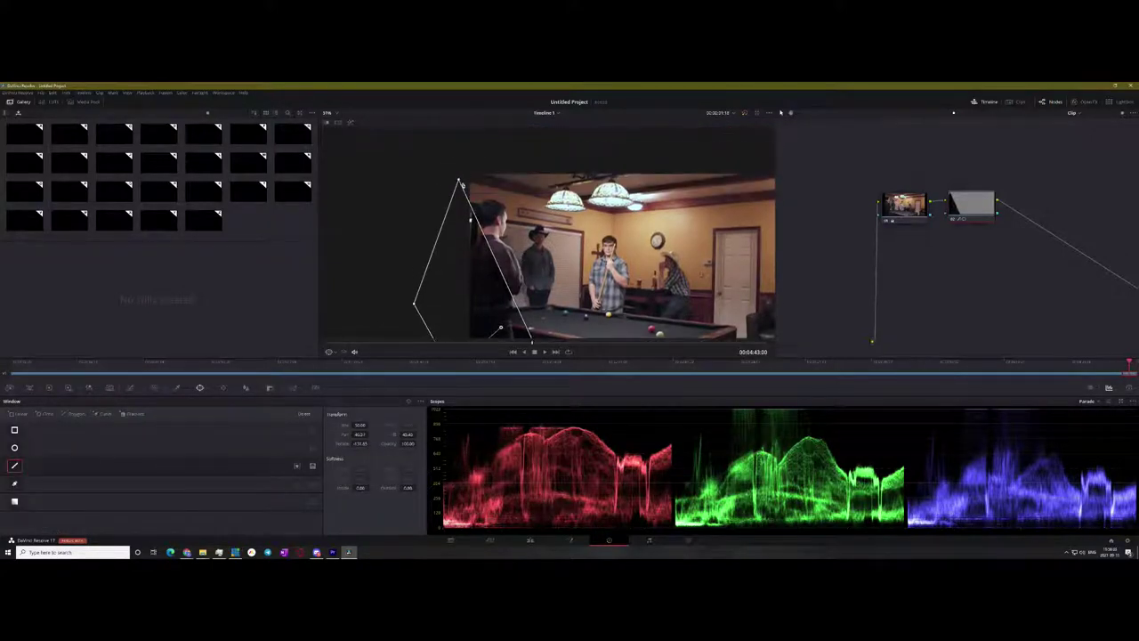
left_click_drag(459, 183, 469, 162)
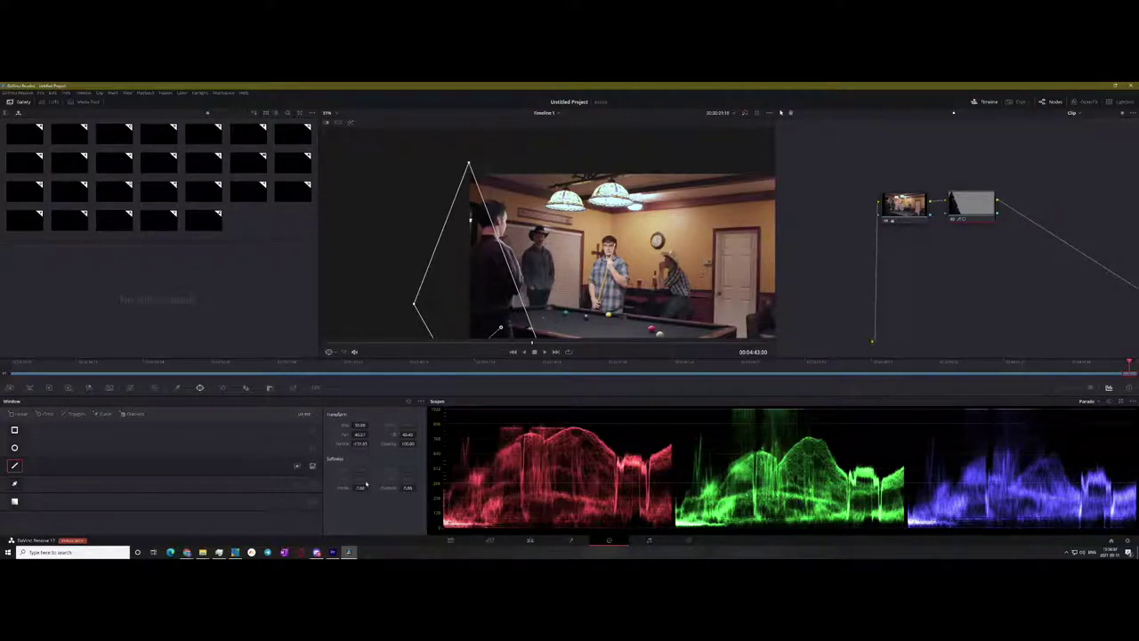
mouse_move(370, 487)
left_mouse_down()
mouse_move(385, 487)
mouse_move(362, 488)
left_mouse_up()
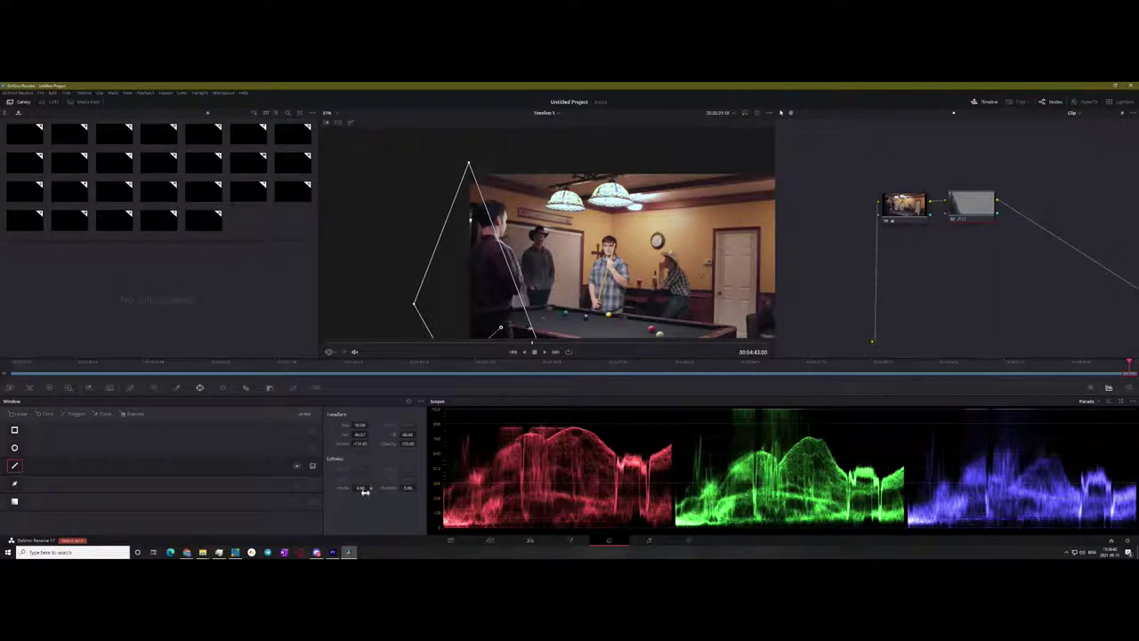
left_click(329, 351)
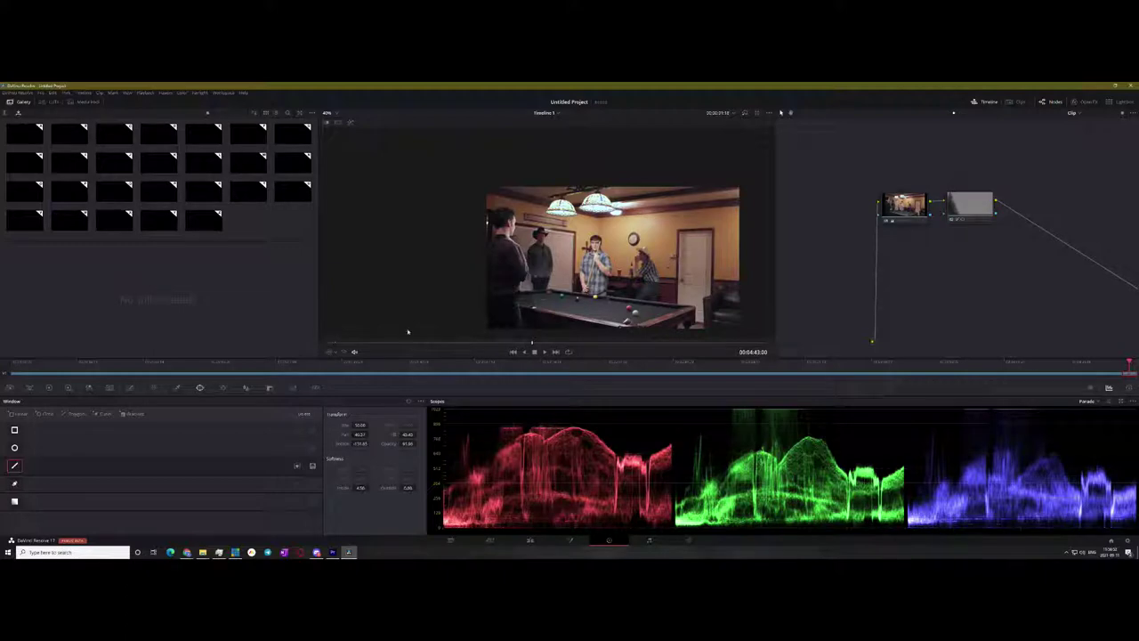
scroll(618, 256, "up", 5)
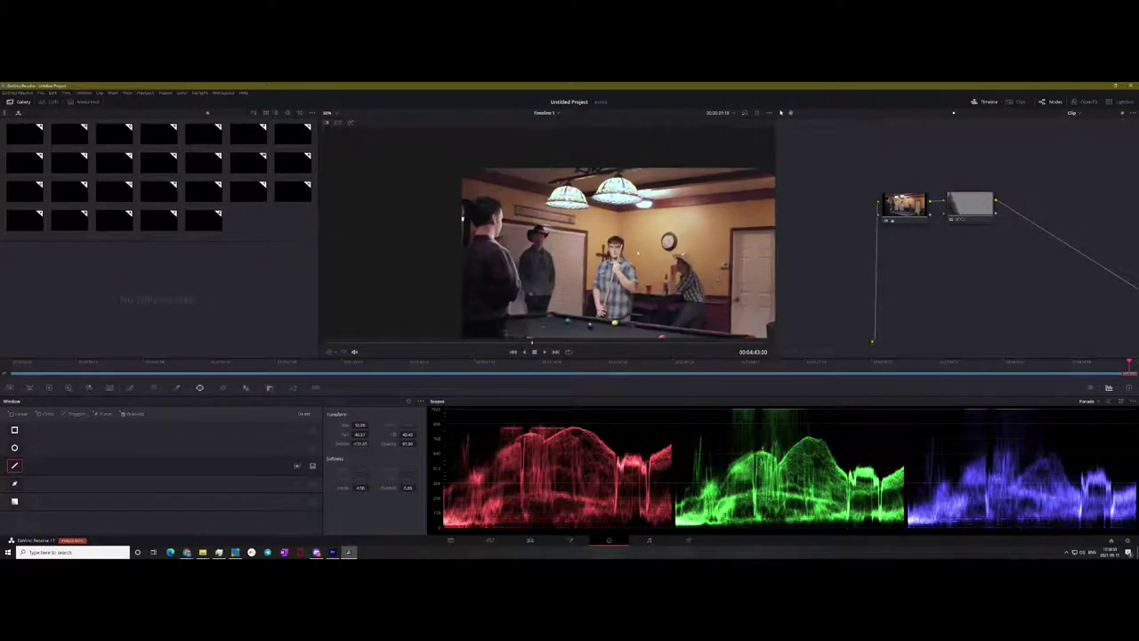
scroll(587, 263, "down", 2)
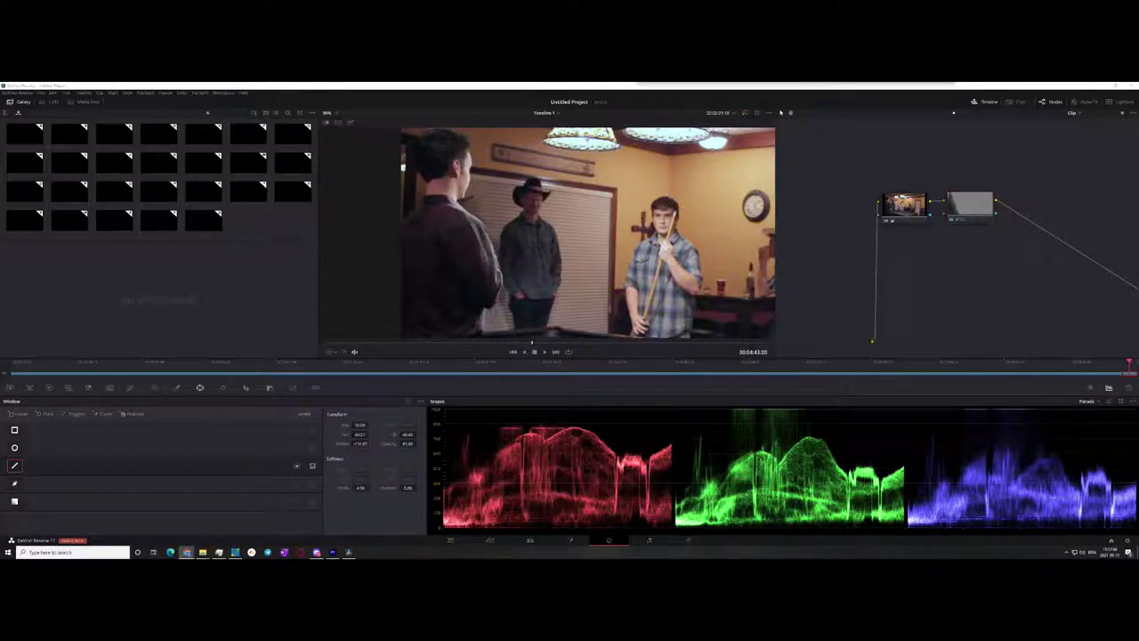
scroll(631, 250, "down", 3)
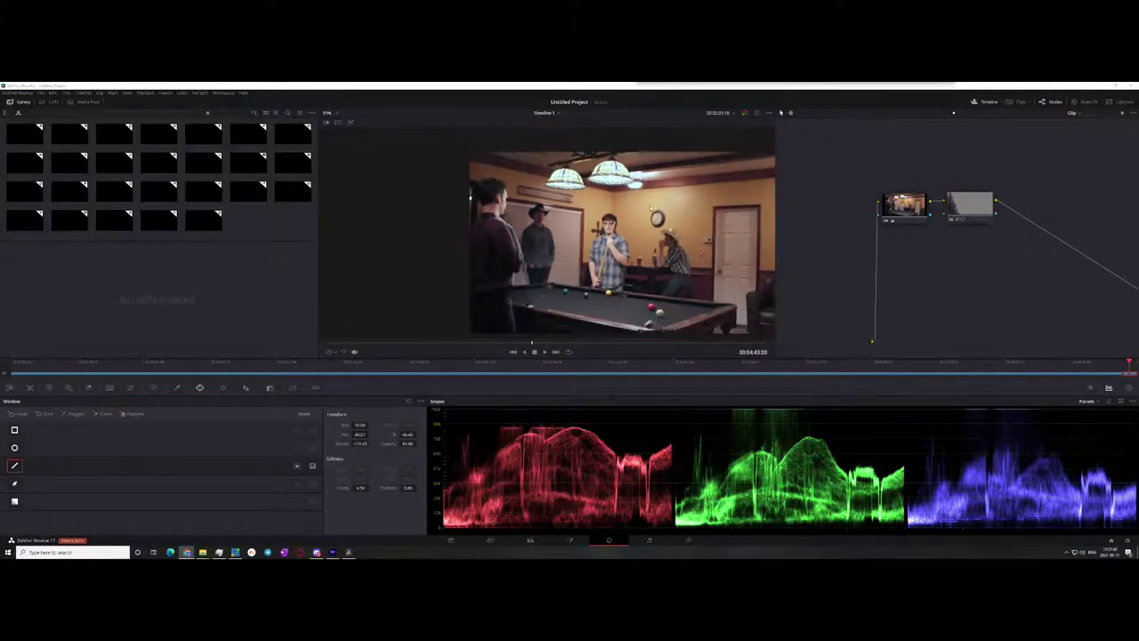
scroll(640, 222, "up", 2)
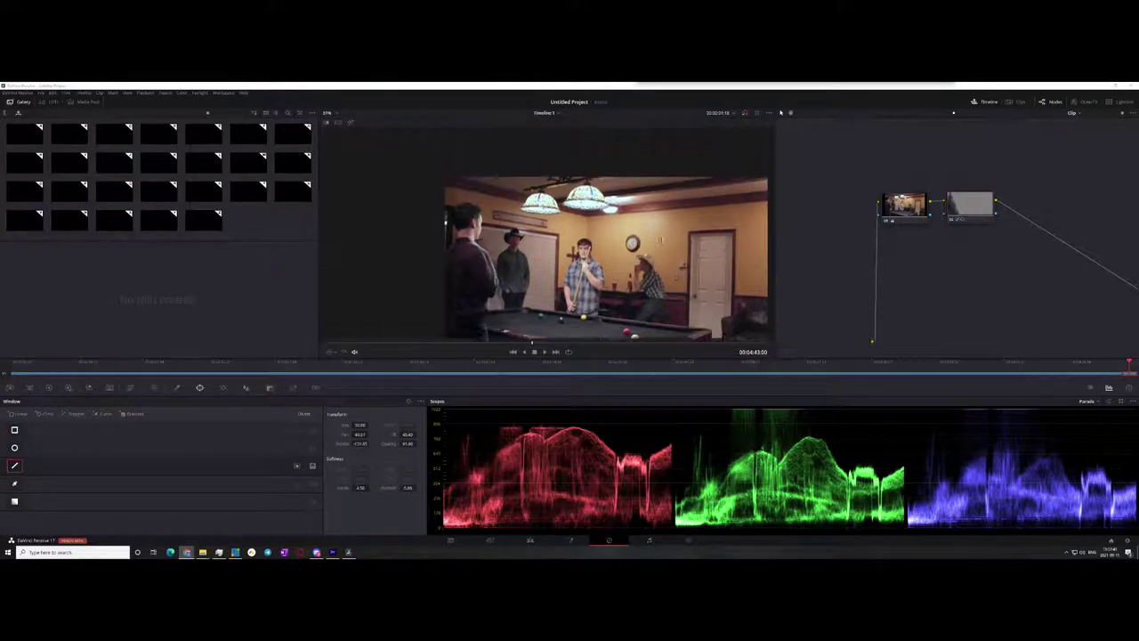
scroll(632, 233, "down", 1)
scroll(679, 218, "up", 2)
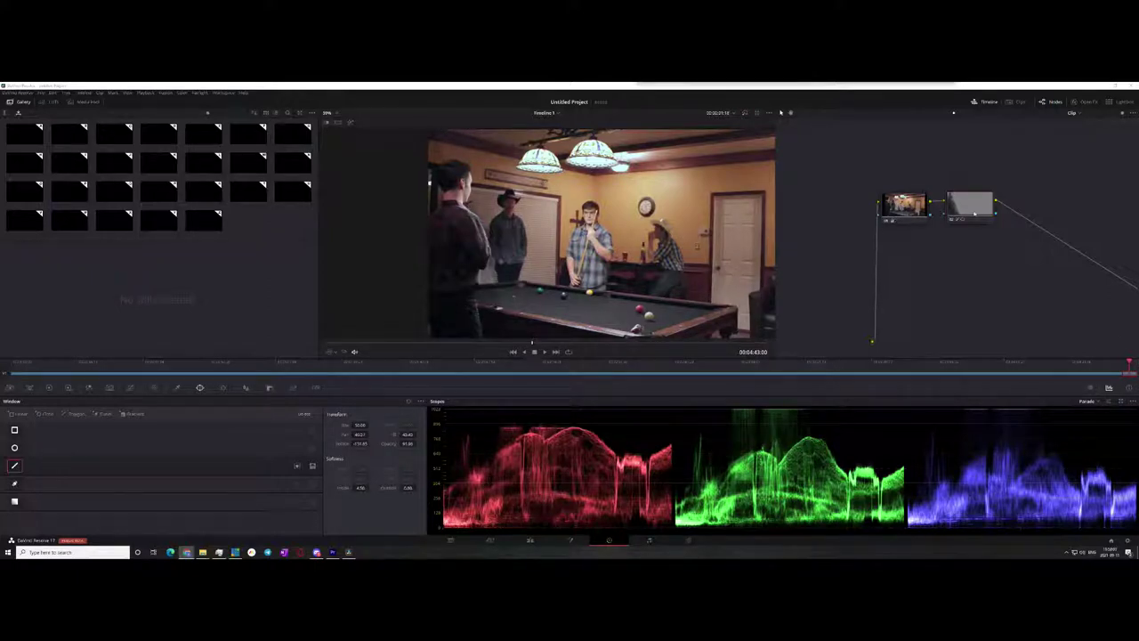
- Compare the pool-hall shot with its warm grade bypassed and restored, then switch to the train clip
left_click(1014, 261)
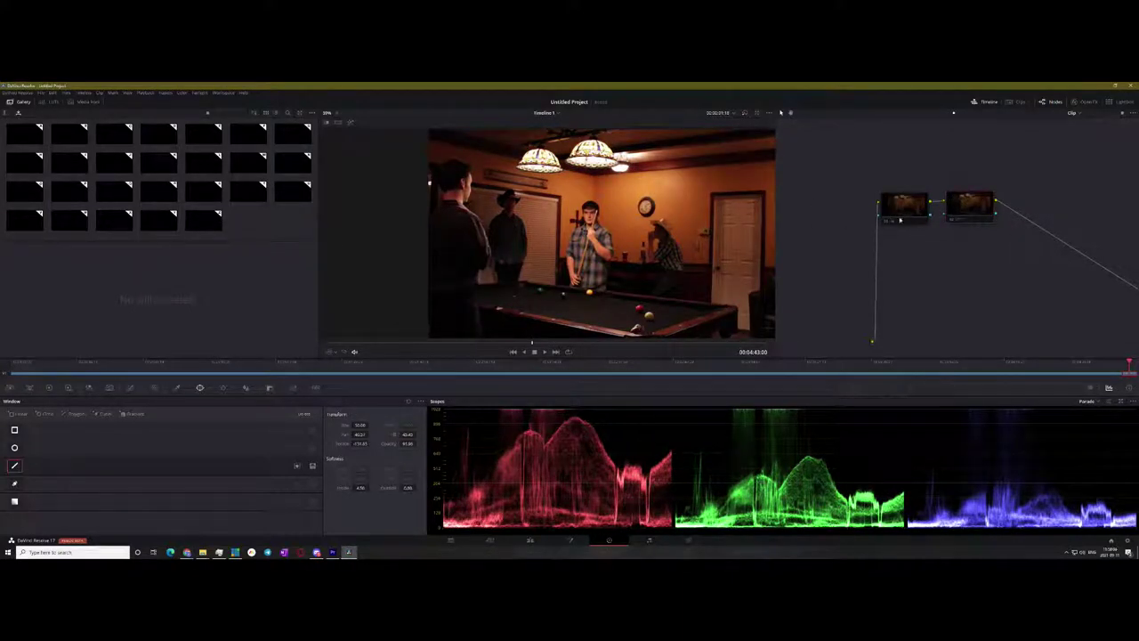
key("ctrl+d")
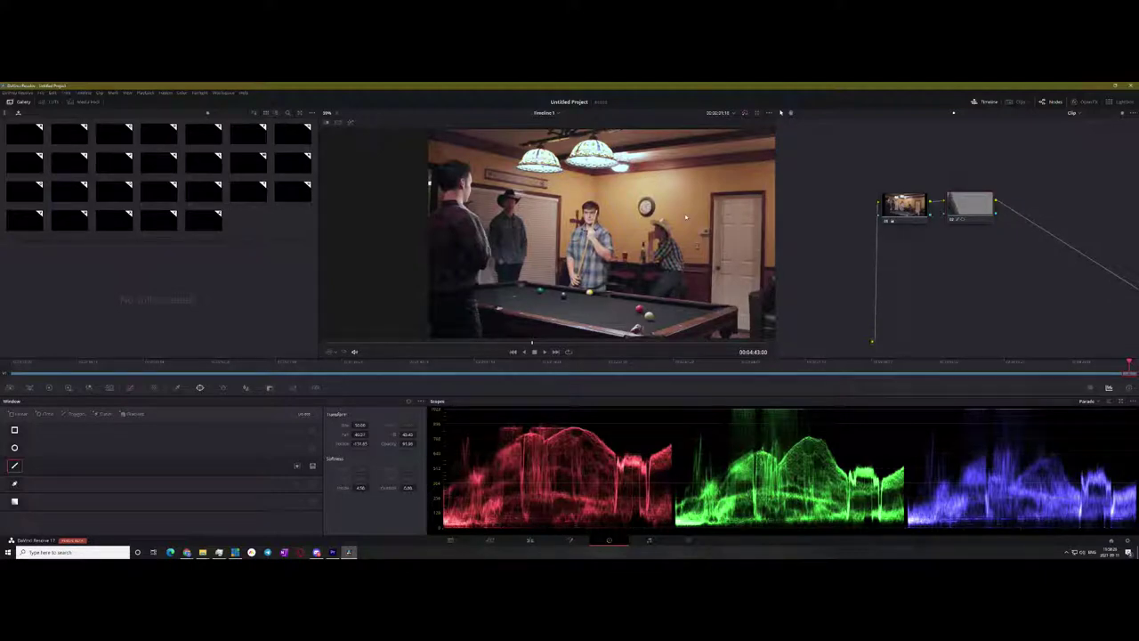
key("shift+d")
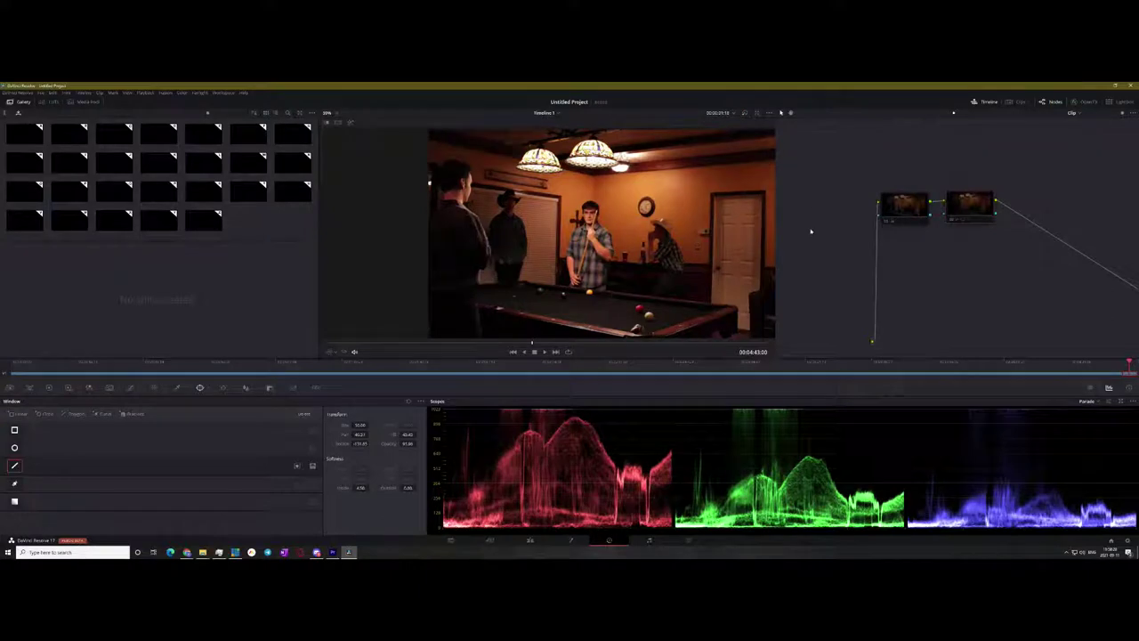
left_click(440, 363)
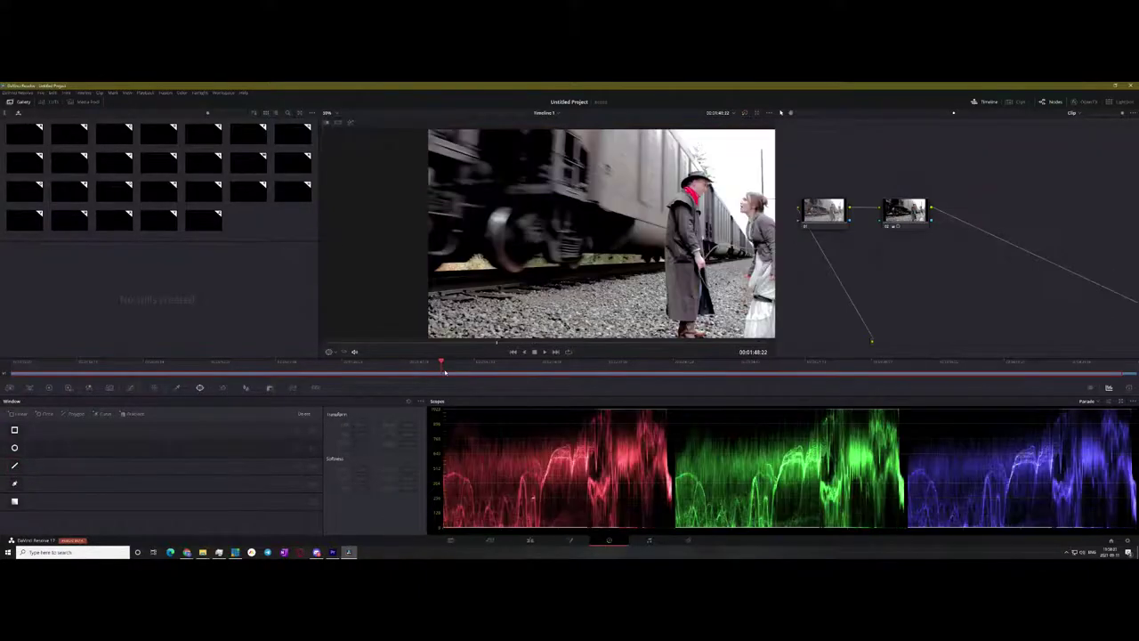
- Scrub to the shot of the couple beside the passing train, around 00:00:24
left_click(98, 374)
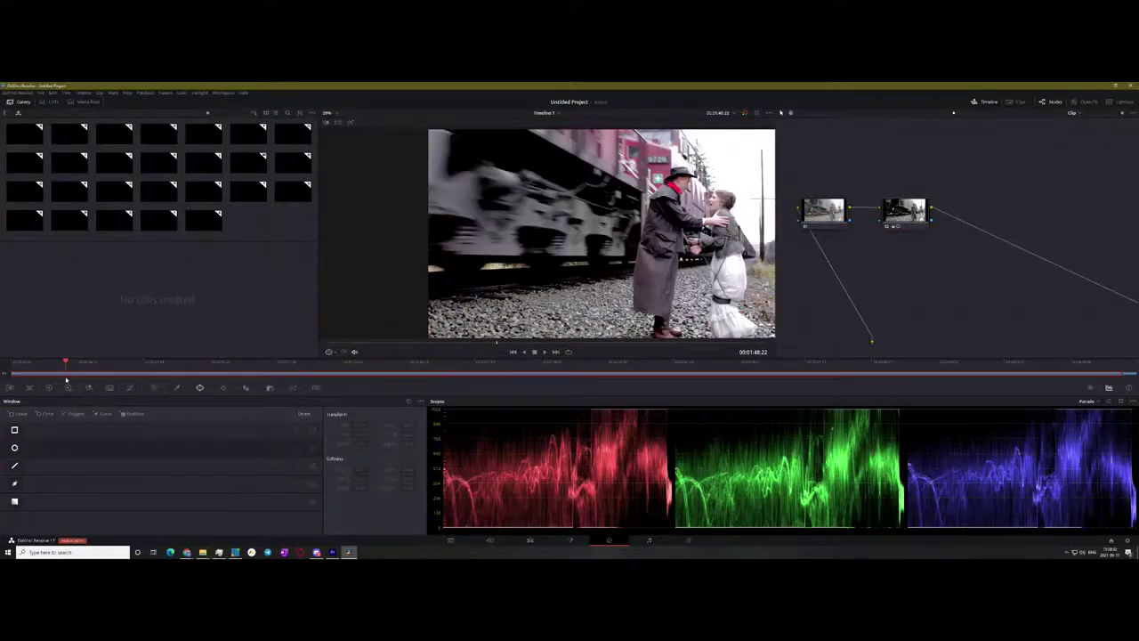
left_click_drag(98, 375, 132, 386)
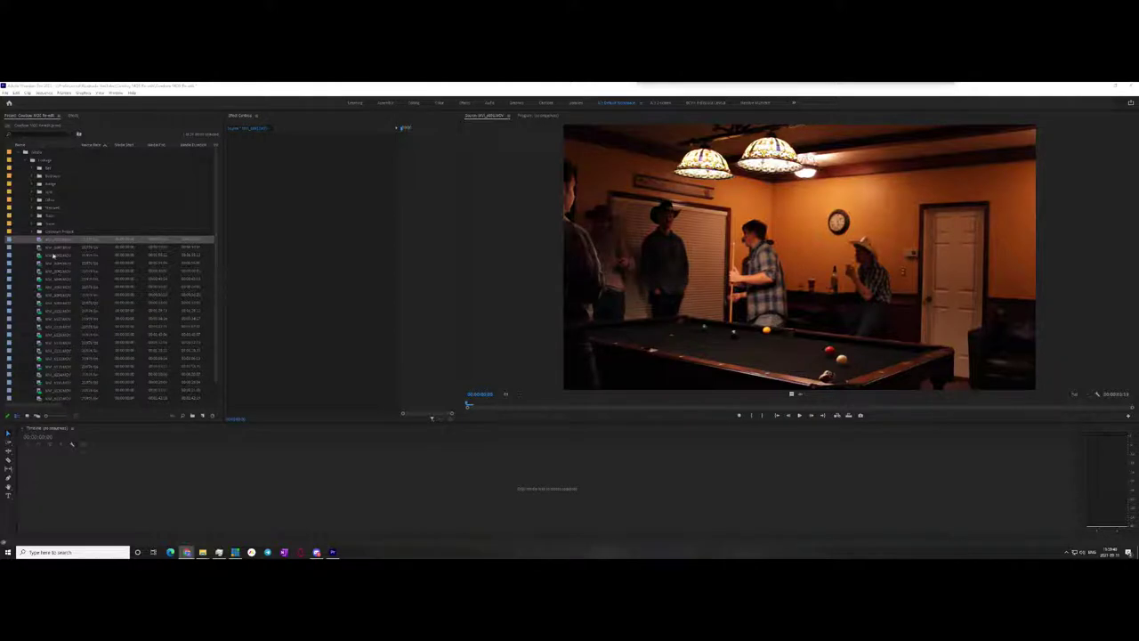
- Preview the clips one by one down the Project panel list
double_click(46, 248)
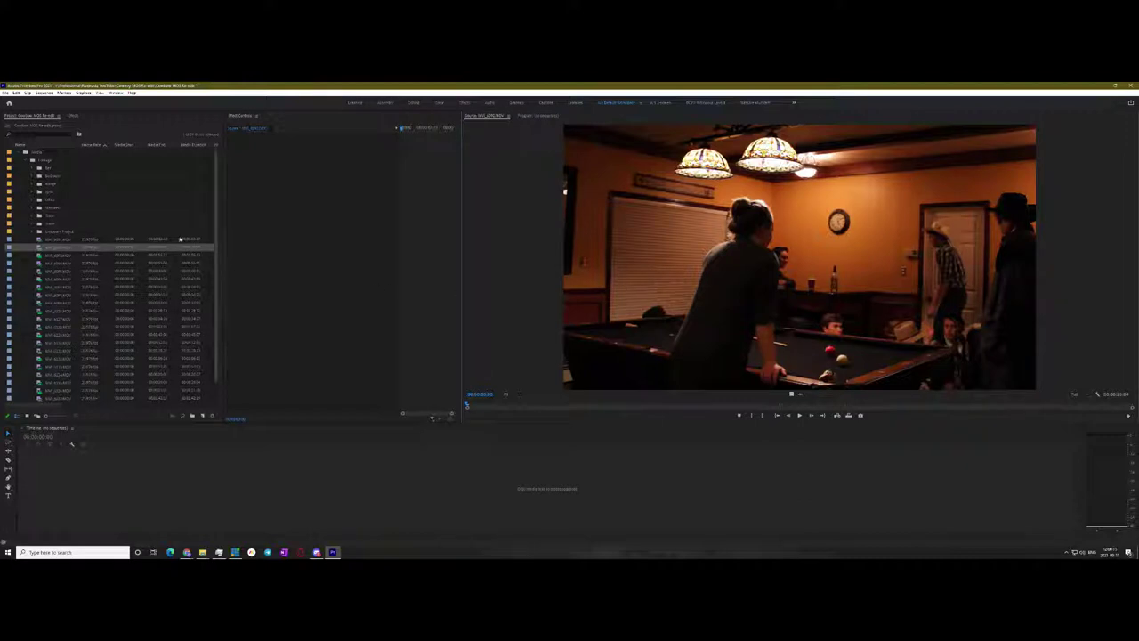
left_click(68, 240)
scroll(72, 296, "down", 1)
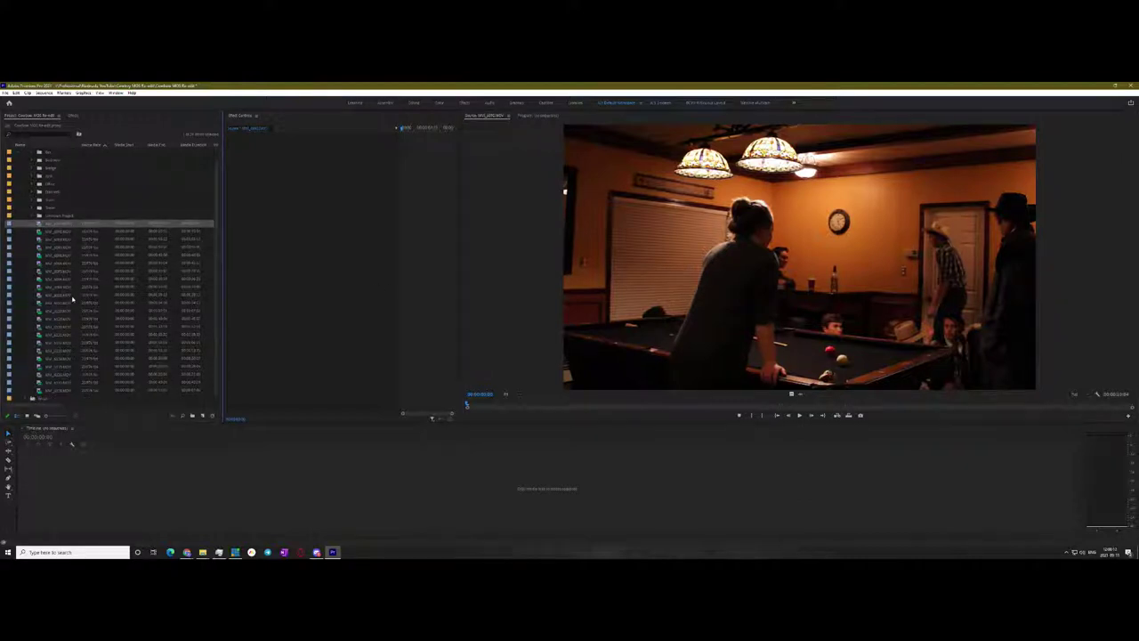
left_click(39, 232)
left_click(39, 239)
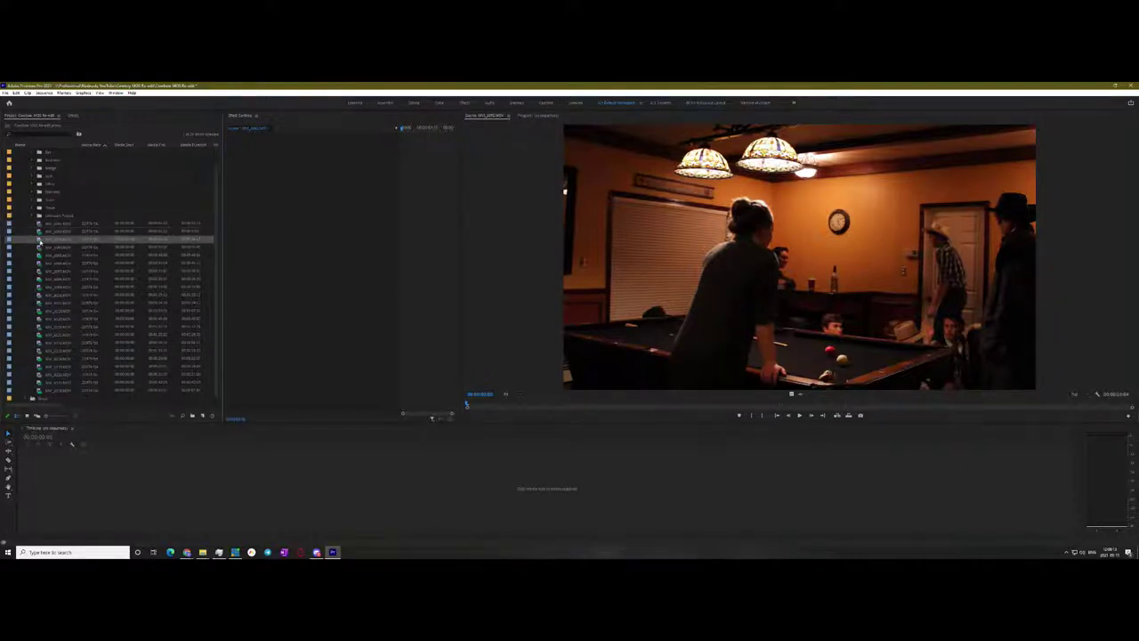
left_click(39, 247)
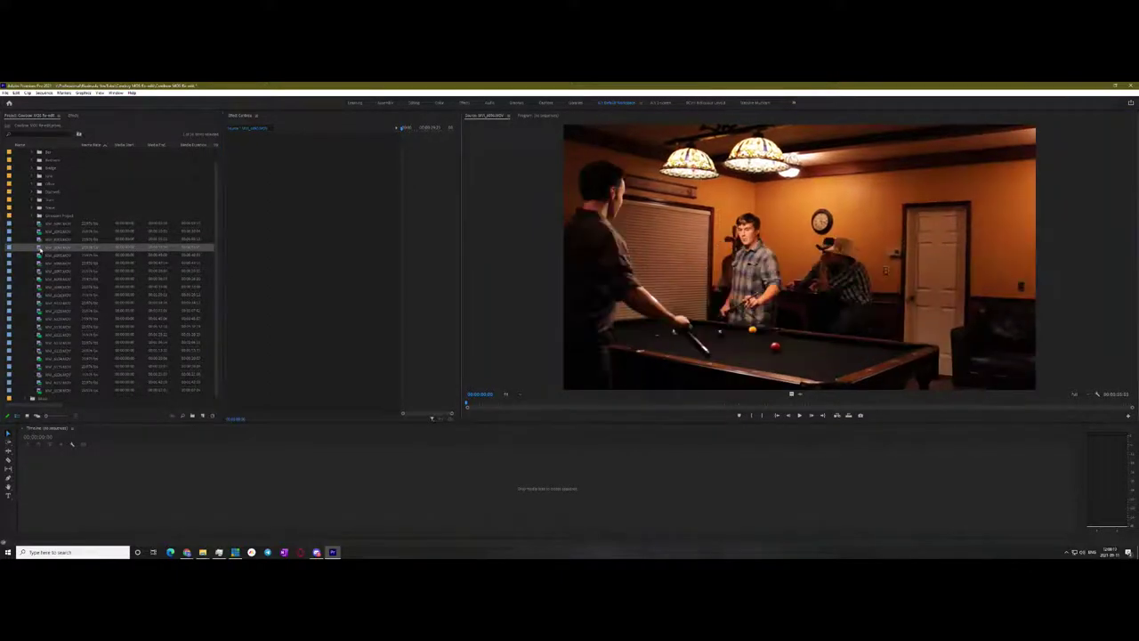
left_click(39, 256)
left_click(39, 263)
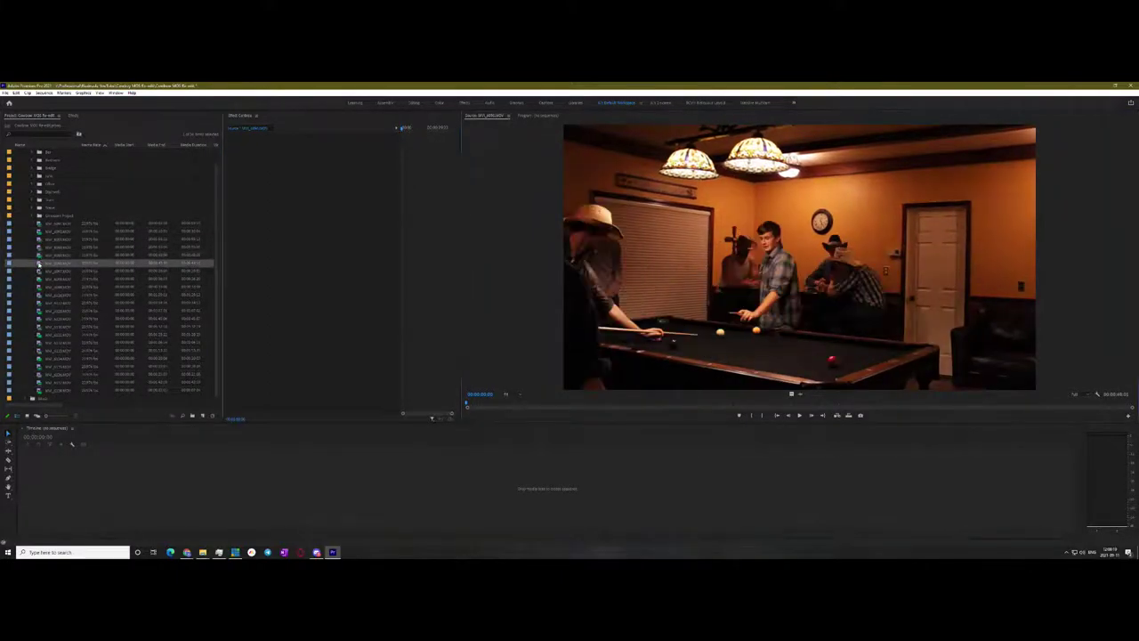
left_click(39, 271)
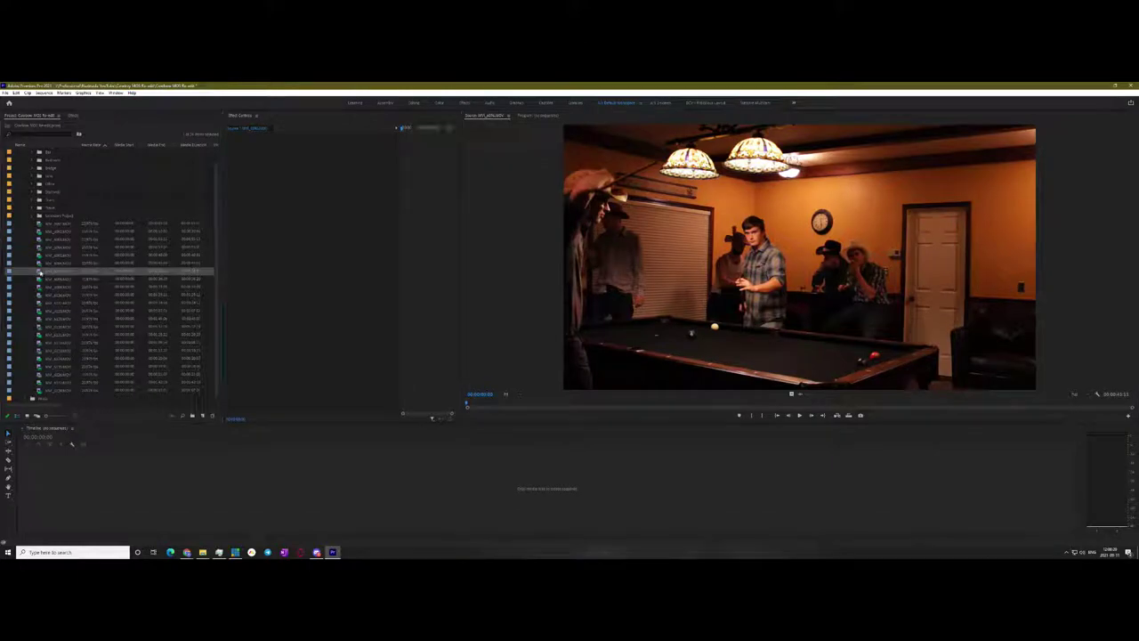
left_click(39, 279)
left_click(39, 287)
left_click(39, 296)
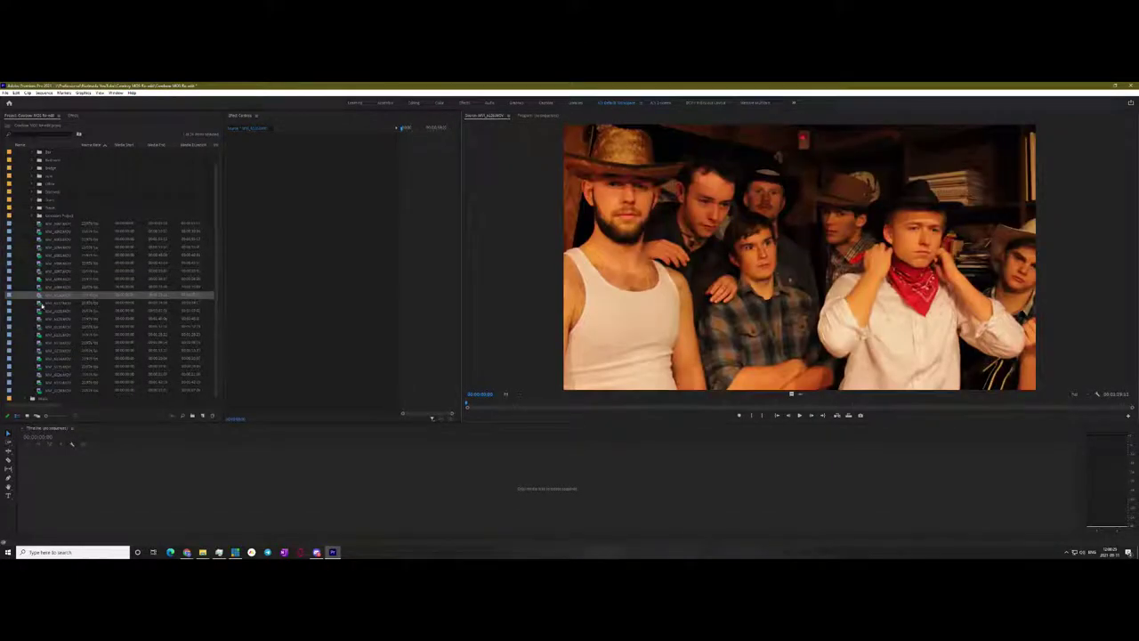
left_click(39, 287)
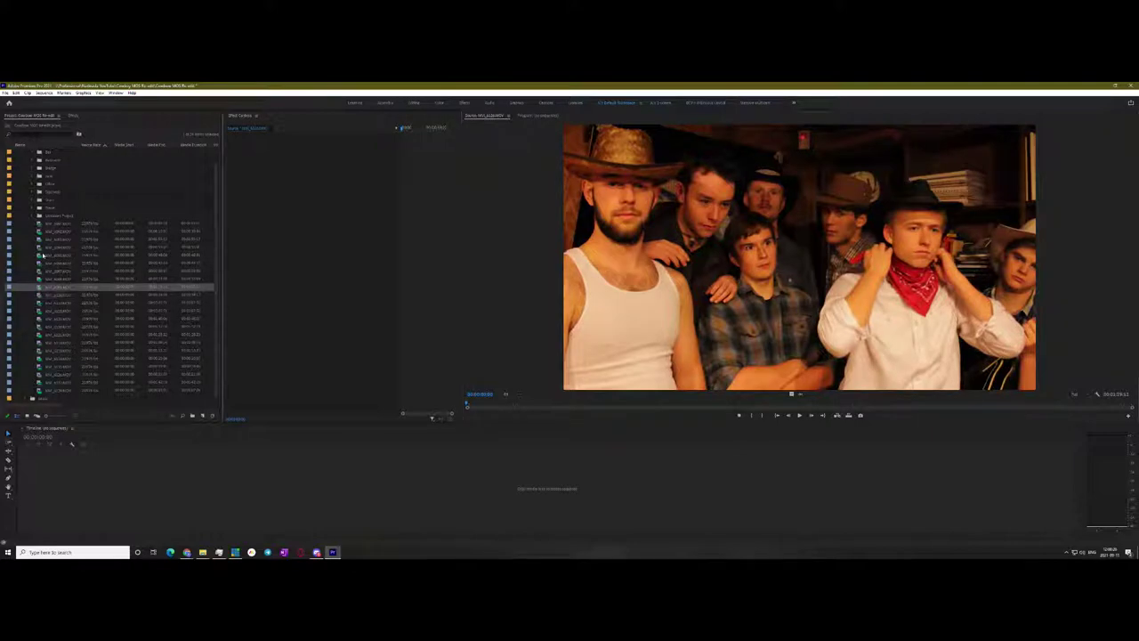
- Delete nine reviewed clips from the project and load the first remaining clip for preview
left_click(43, 223, "shift")
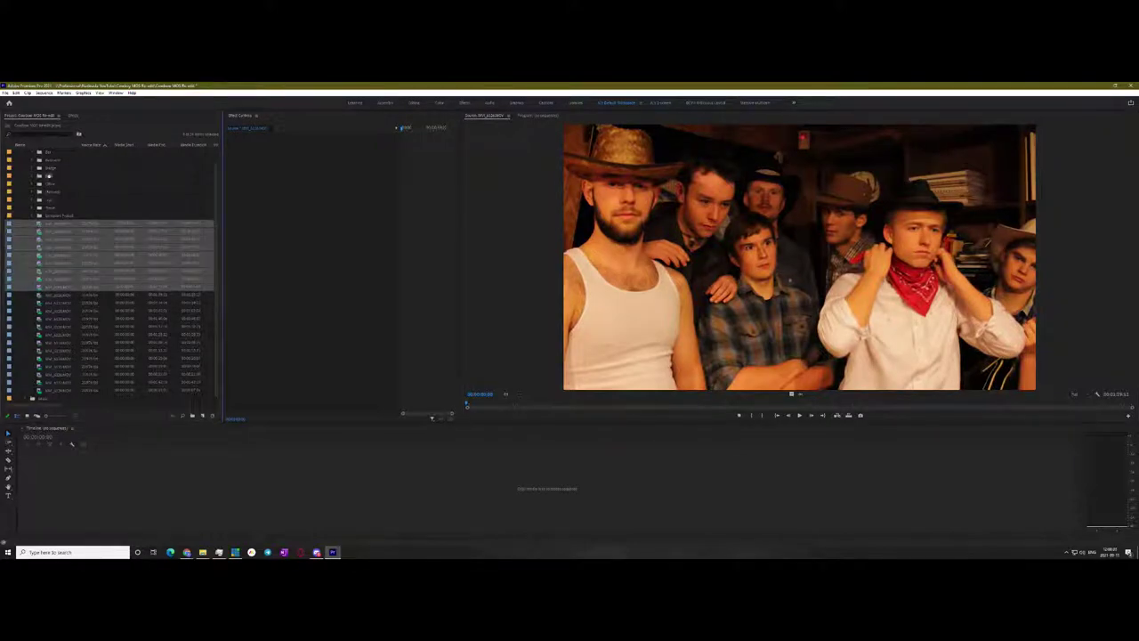
scroll(49, 167, "up", 1)
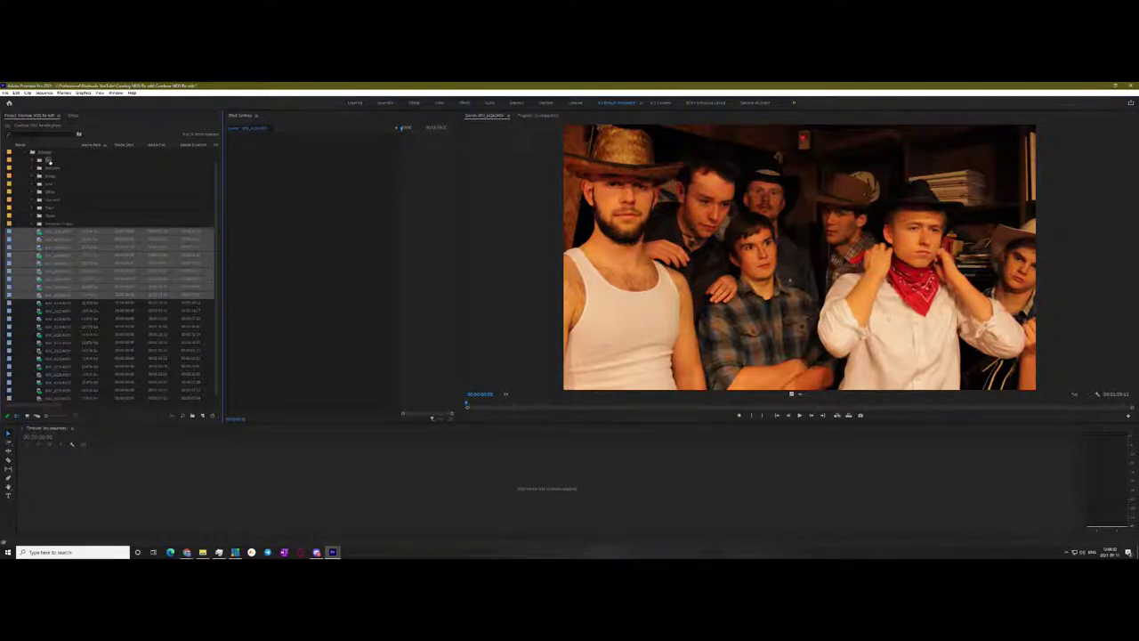
key("Delete")
left_click(38, 240)
left_click_drag(40, 240, 47, 244)
- Play and preview each clip in the bin, from the bar scene through to the desk room
key("space")
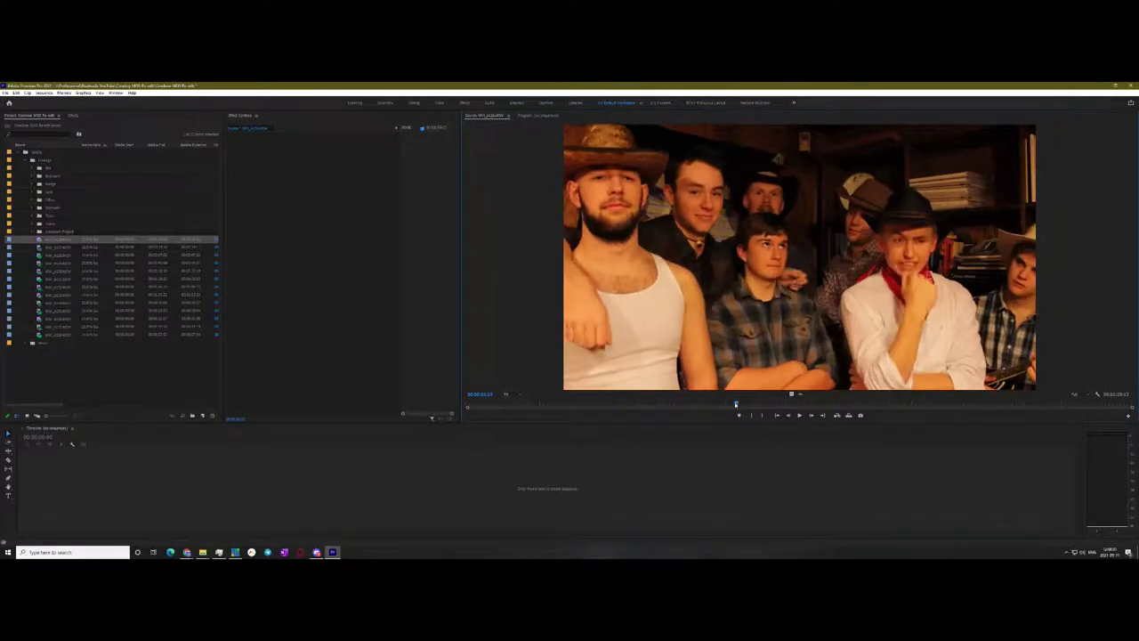
double_click(42, 247)
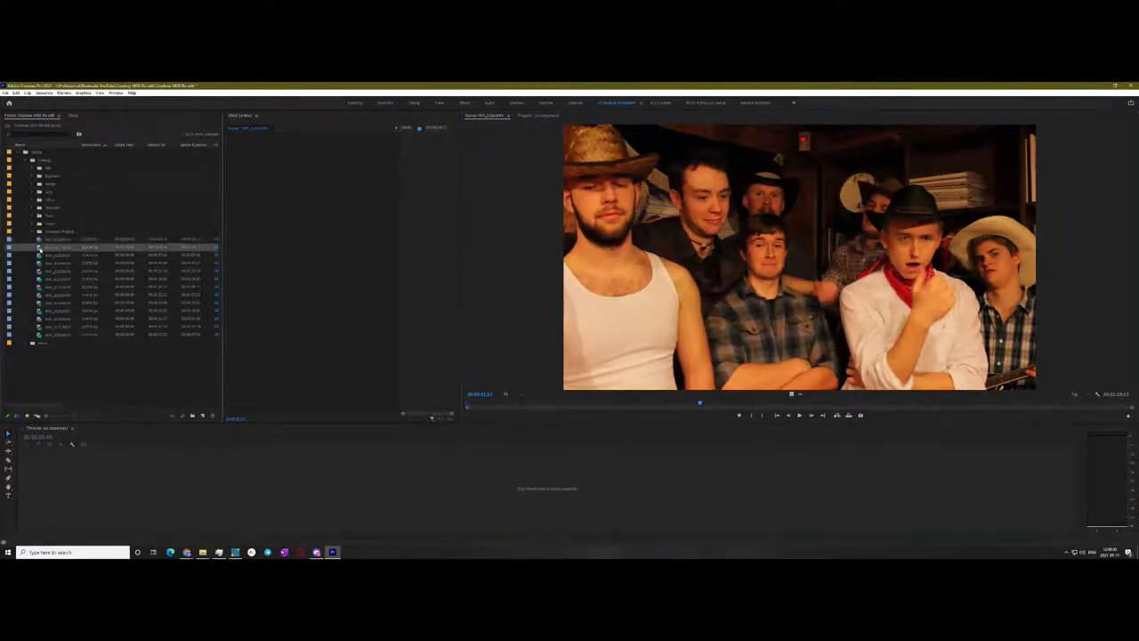
double_click(40, 241)
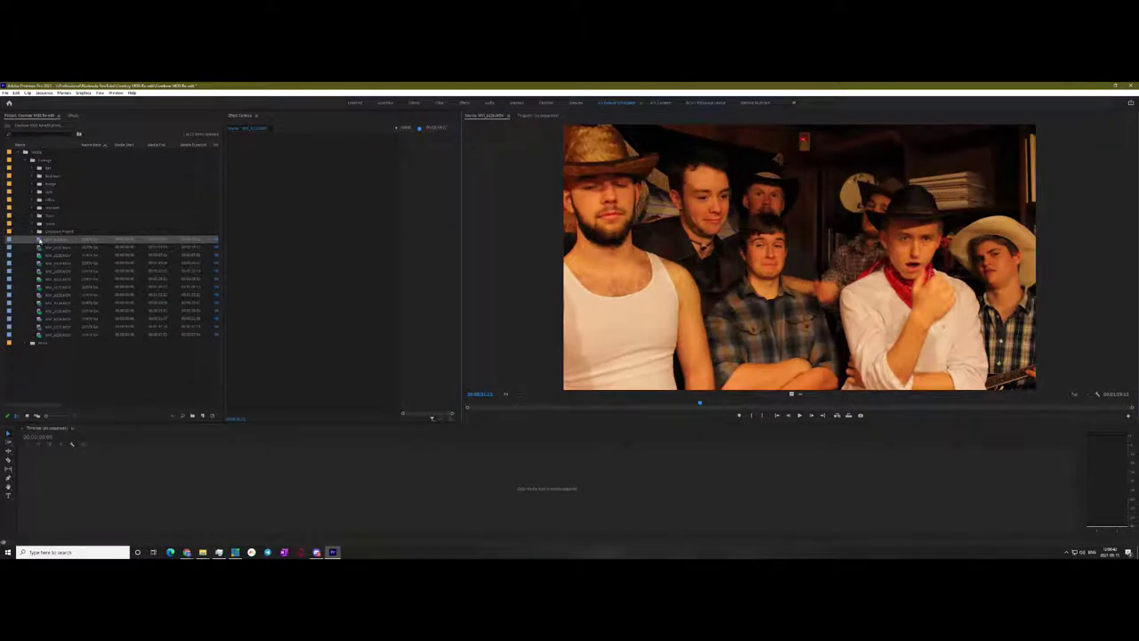
double_click(39, 240)
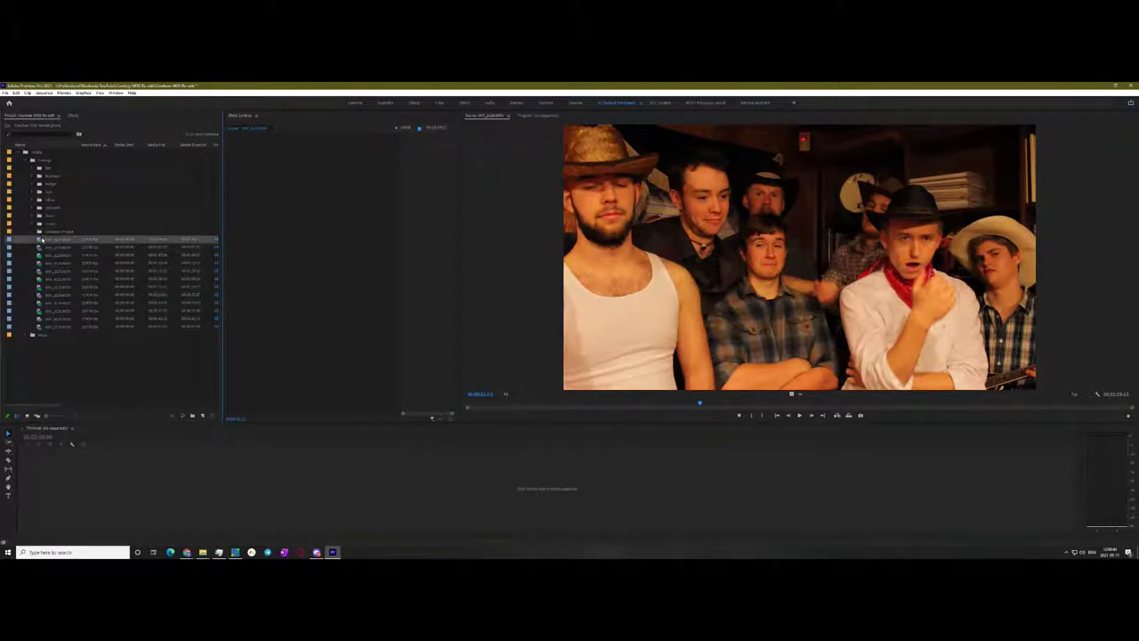
double_click(40, 249)
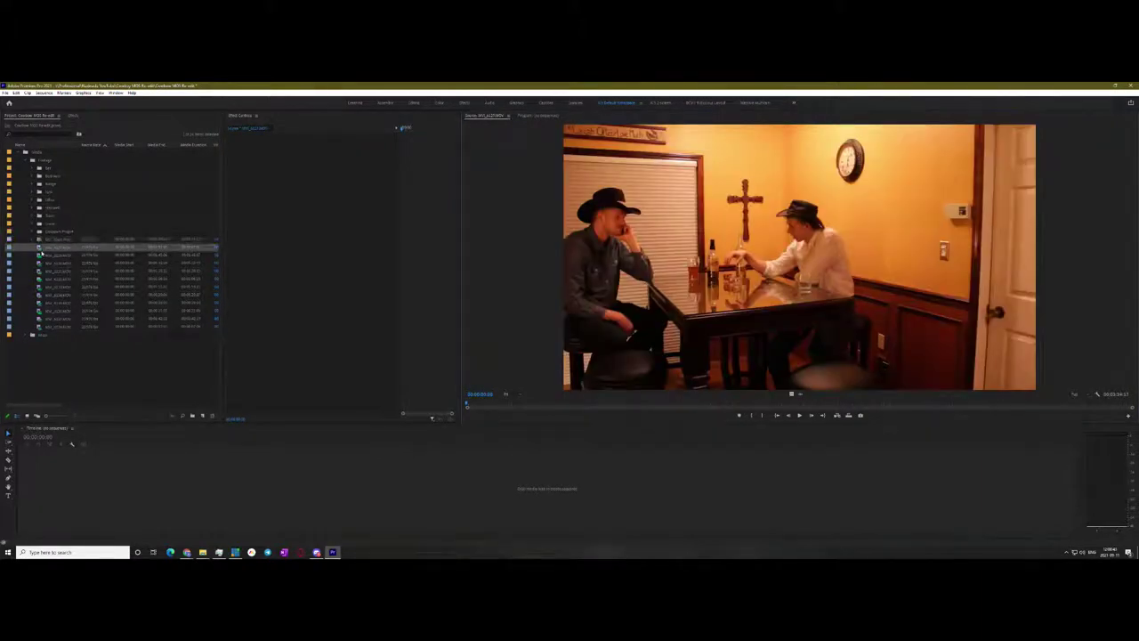
double_click(39, 256)
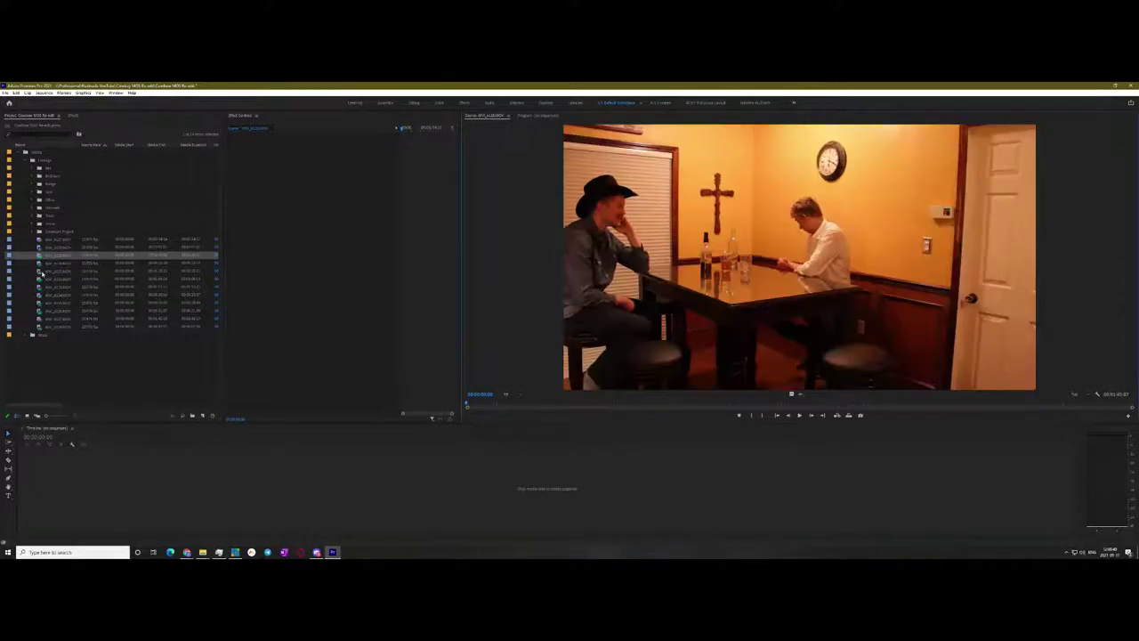
double_click(38, 265)
double_click(38, 271)
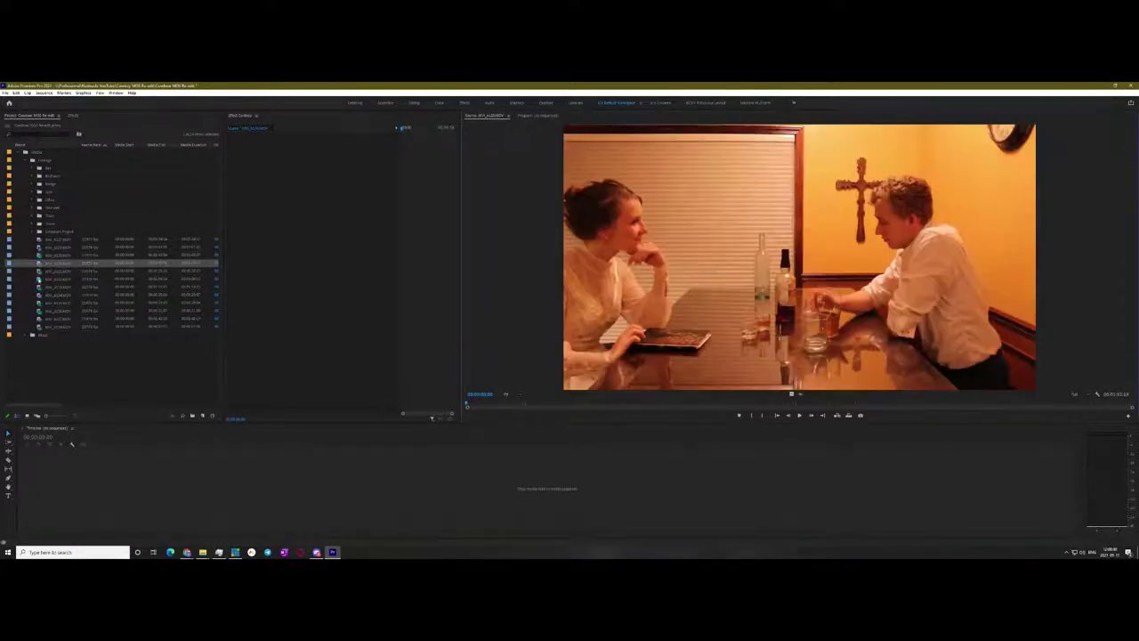
double_click(38, 272)
double_click(39, 280)
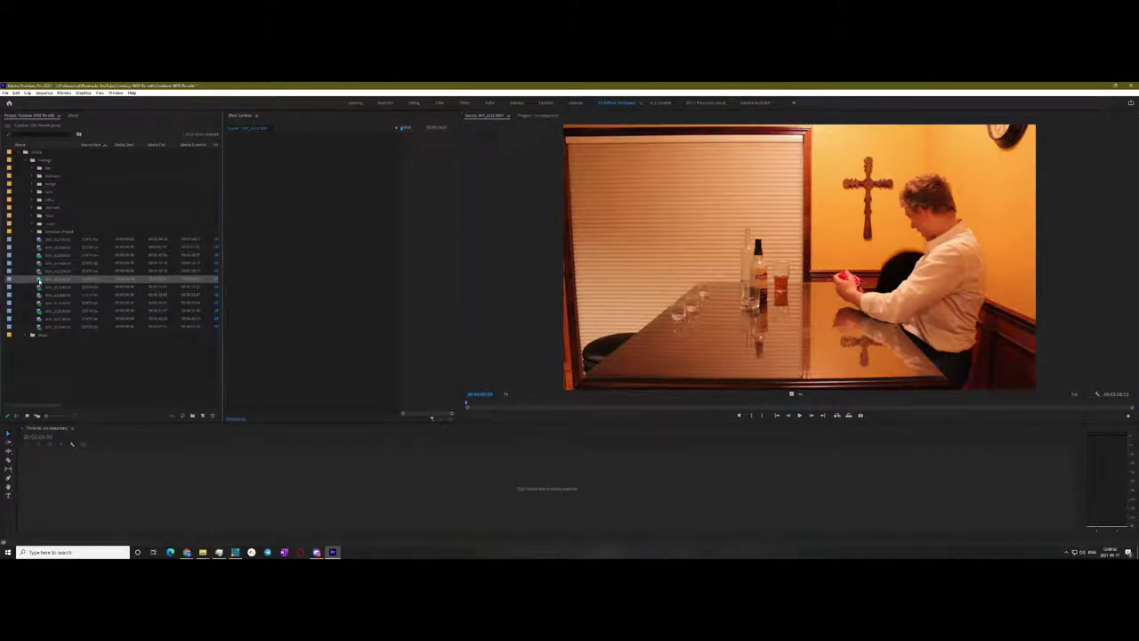
double_click(39, 288)
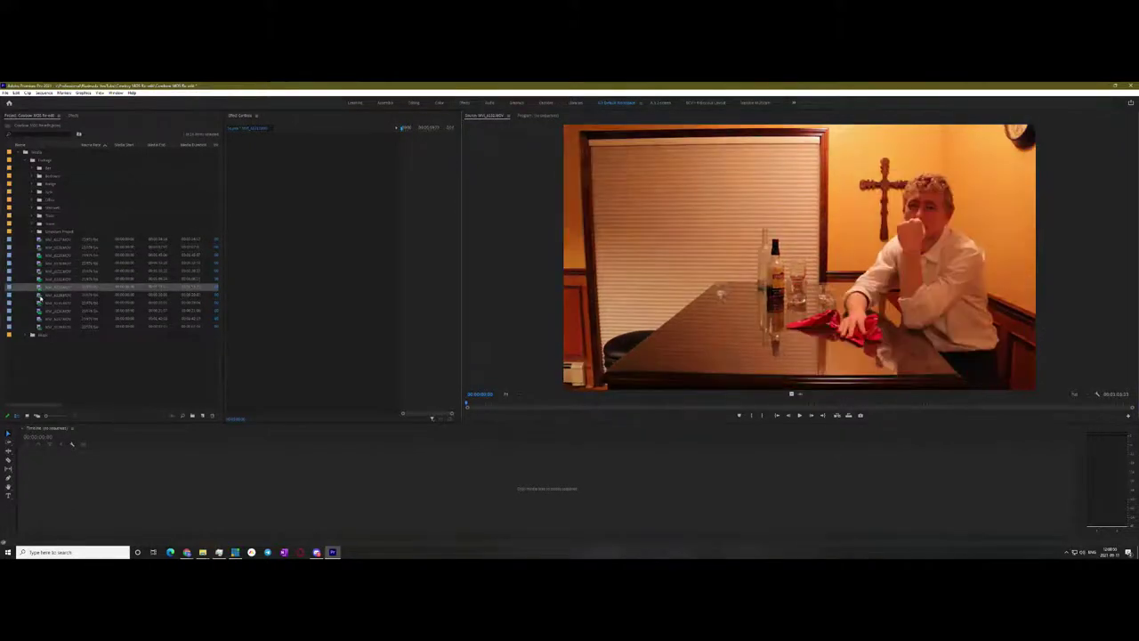
double_click(39, 295)
double_click(39, 302)
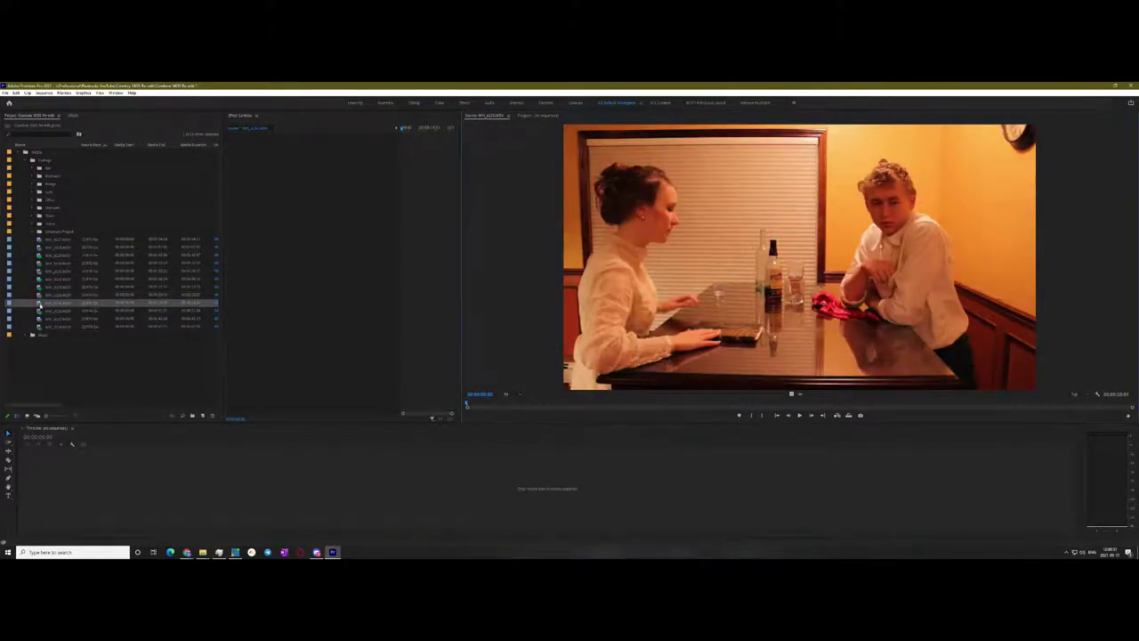
double_click(39, 310)
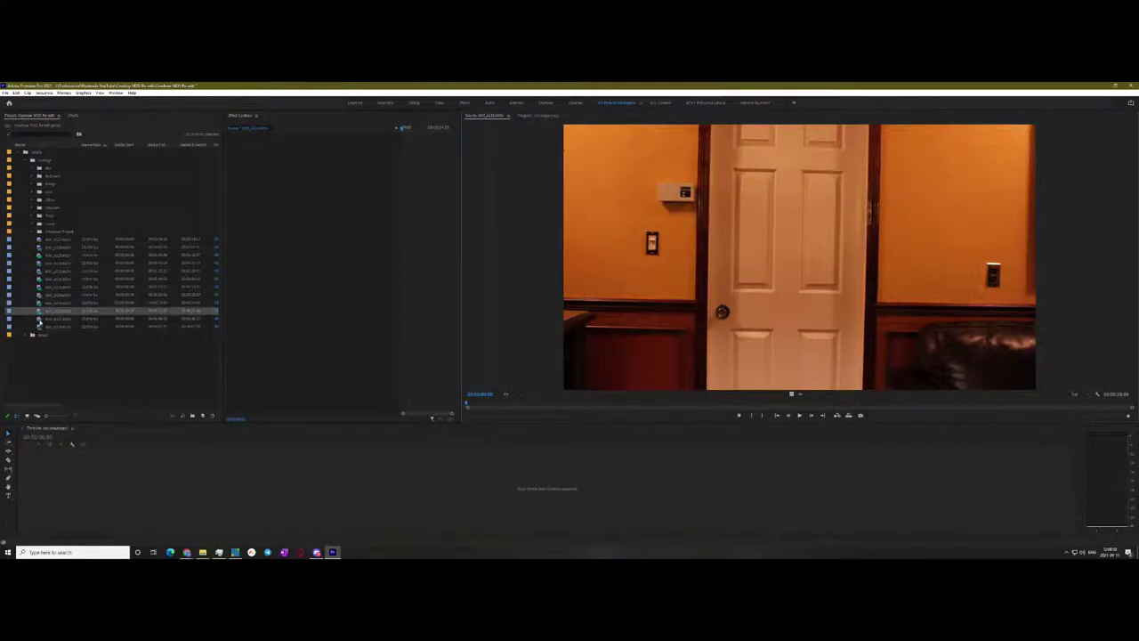
double_click(39, 327)
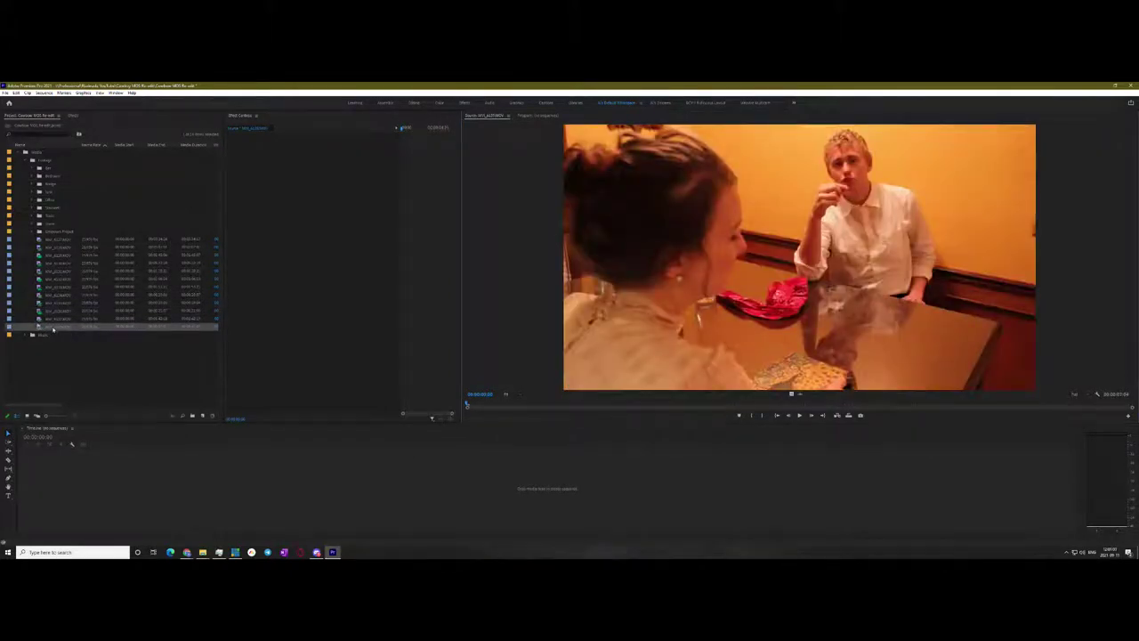
double_click(37, 318)
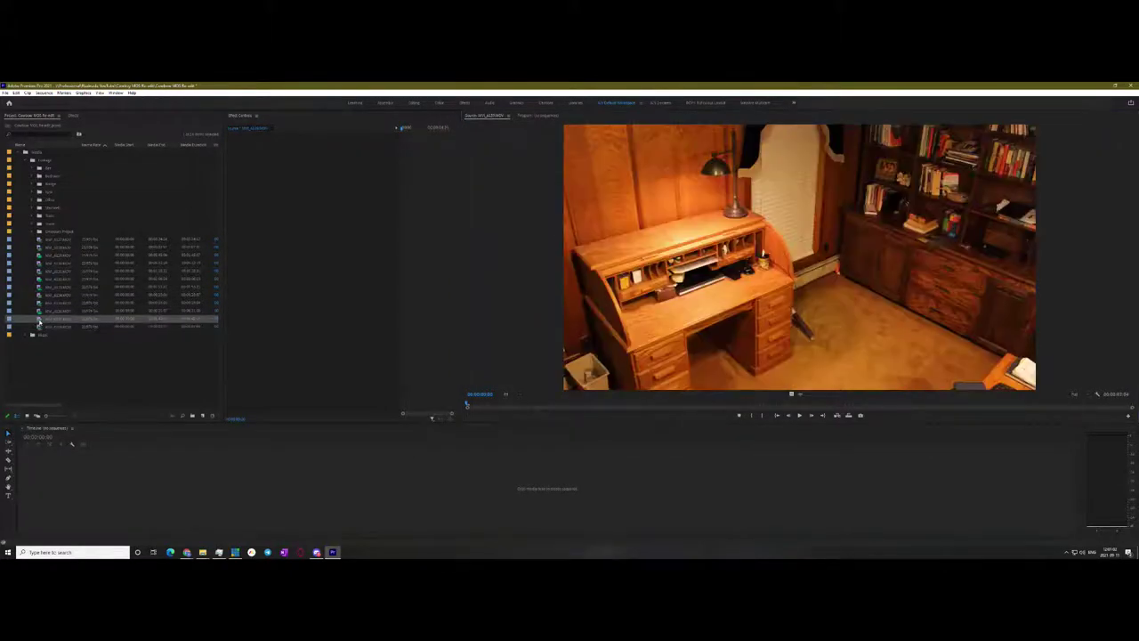
- Select all twelve clips from the top of the bin to the last
left_click(39, 240)
key("Up")
left_click(39, 241)
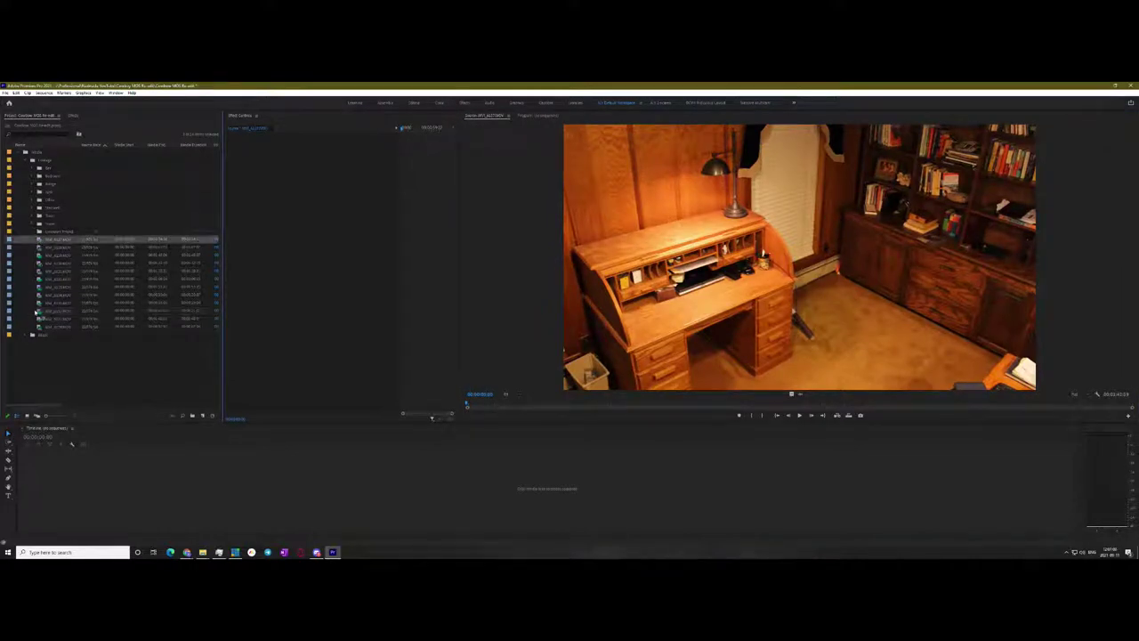
left_click(39, 318, "shift")
key("shift+Down")
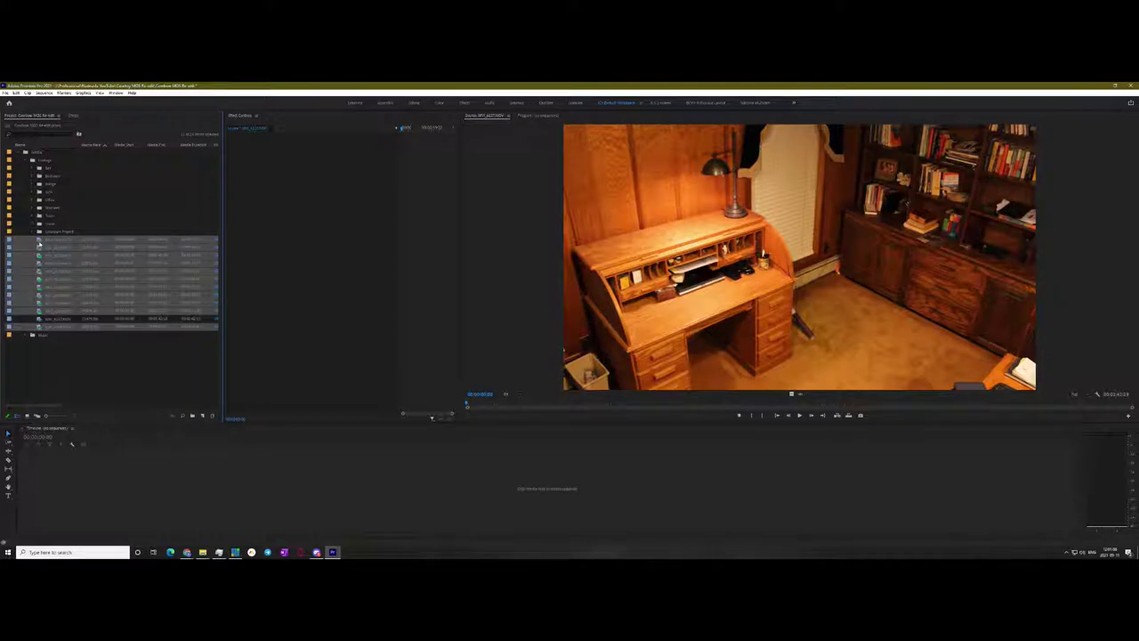
- Move the twelve clips into the folder above and delete the leftover Unsorted Project item
left_click_drag(39, 240, 48, 171)
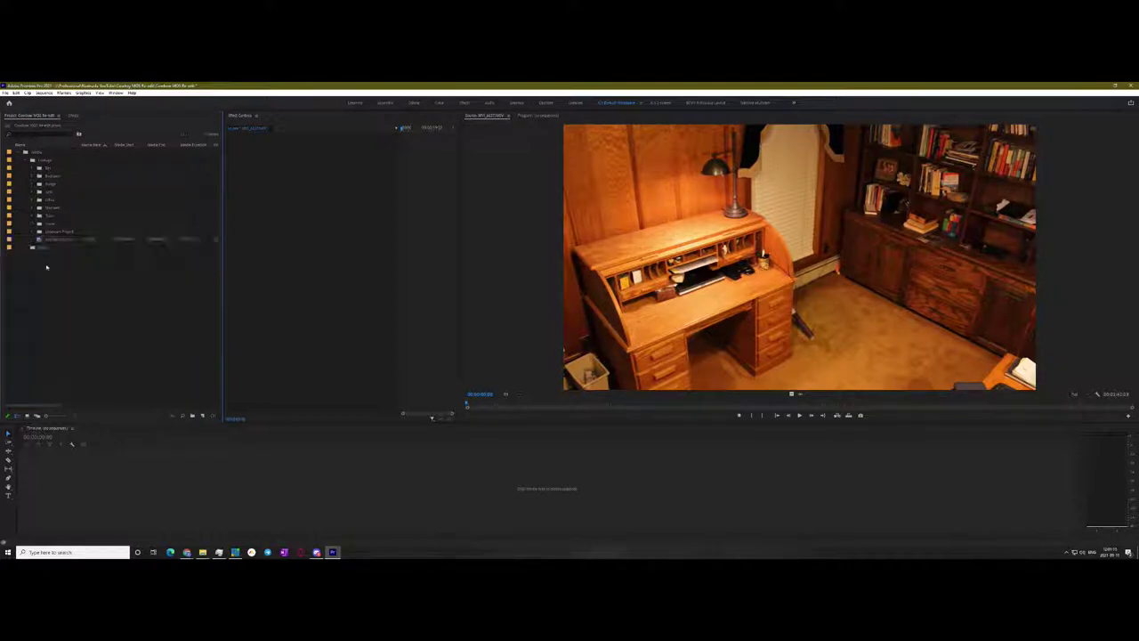
left_click(46, 242)
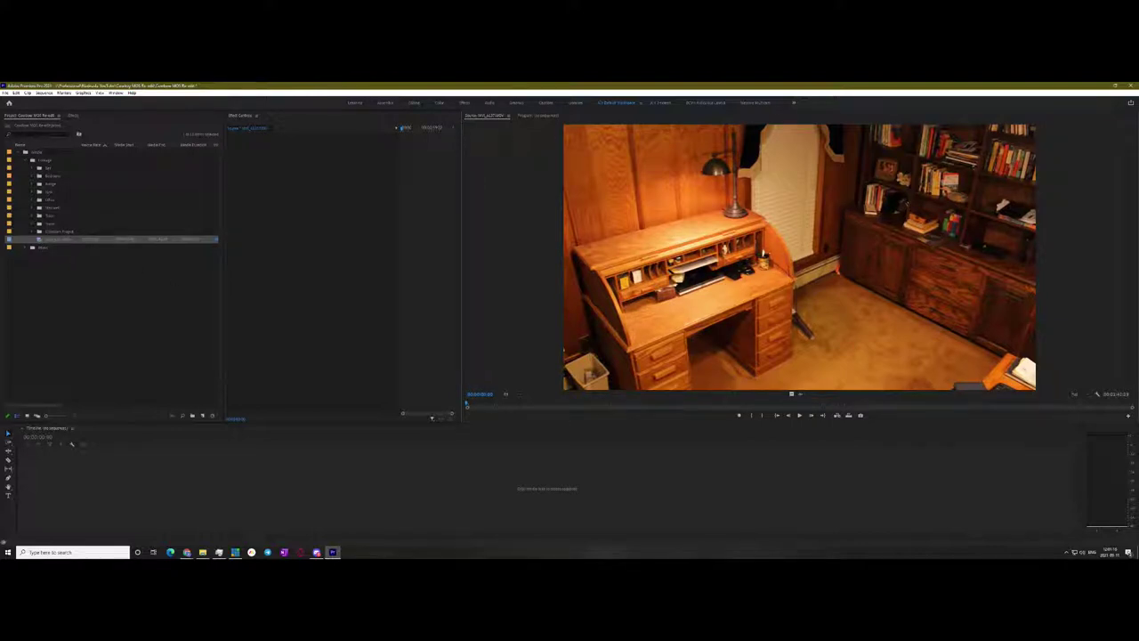
left_click(35, 242)
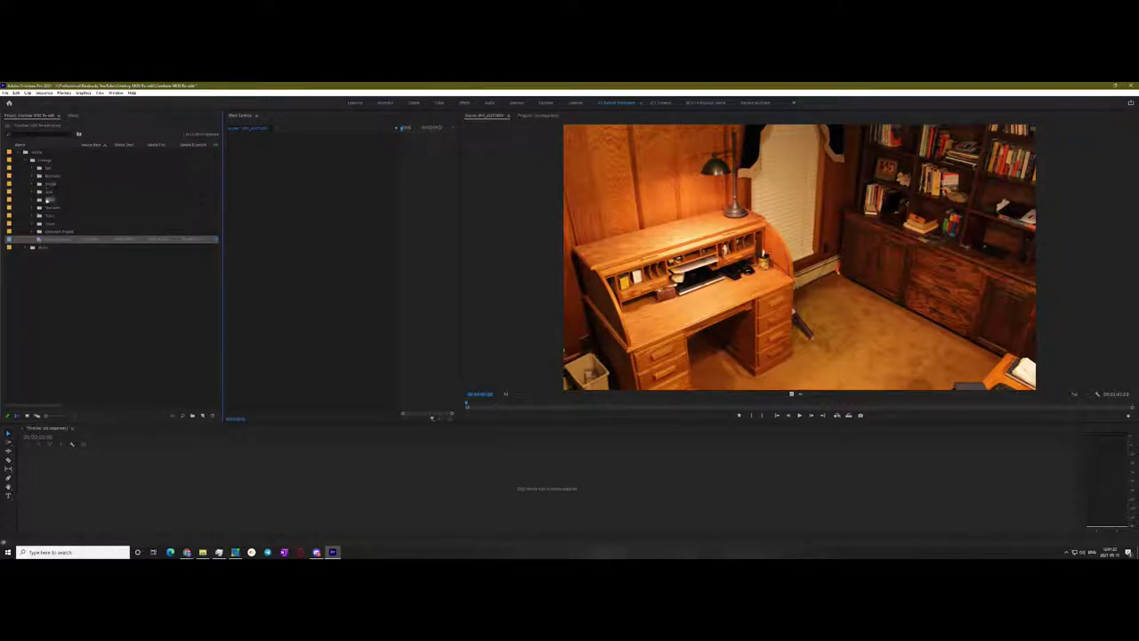
key("Delete")
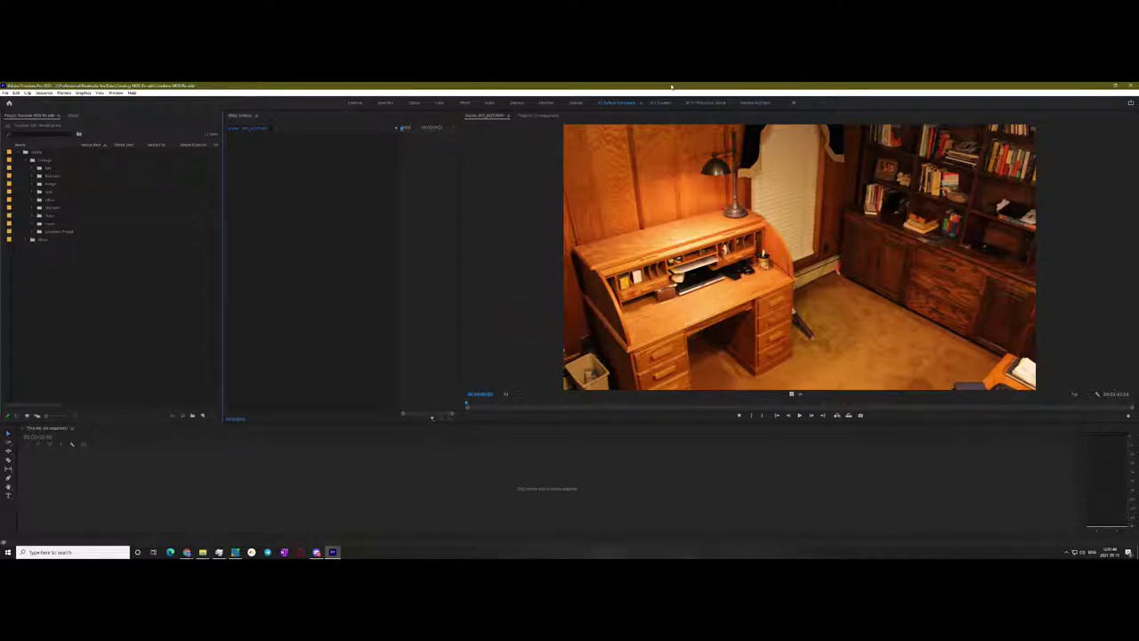
- Restore and reposition the Premiere window, maximize it, and raise the File Explorer windows
left_click_drag(900, 88, 1138, 158)
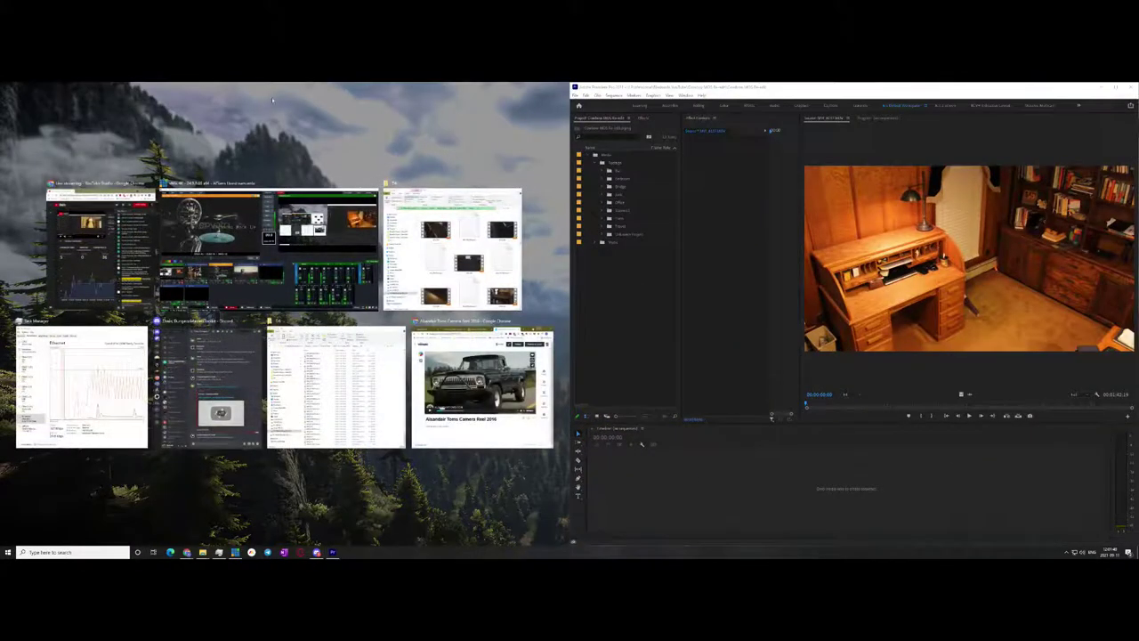
key("Escape")
left_click(693, 271)
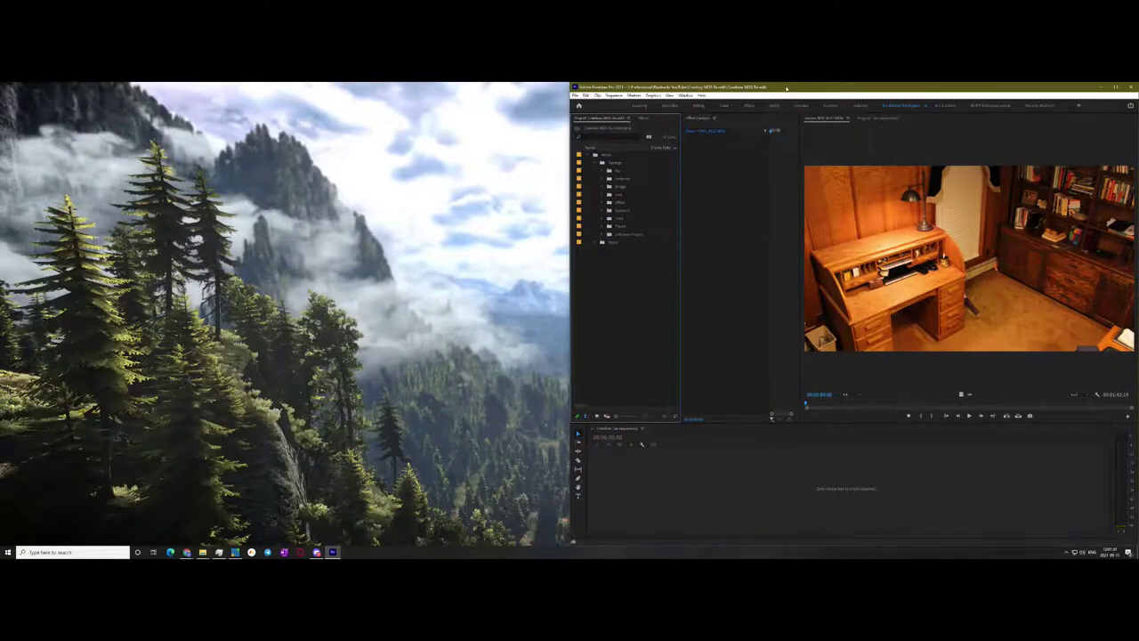
left_click_drag(787, 87, 525, 89)
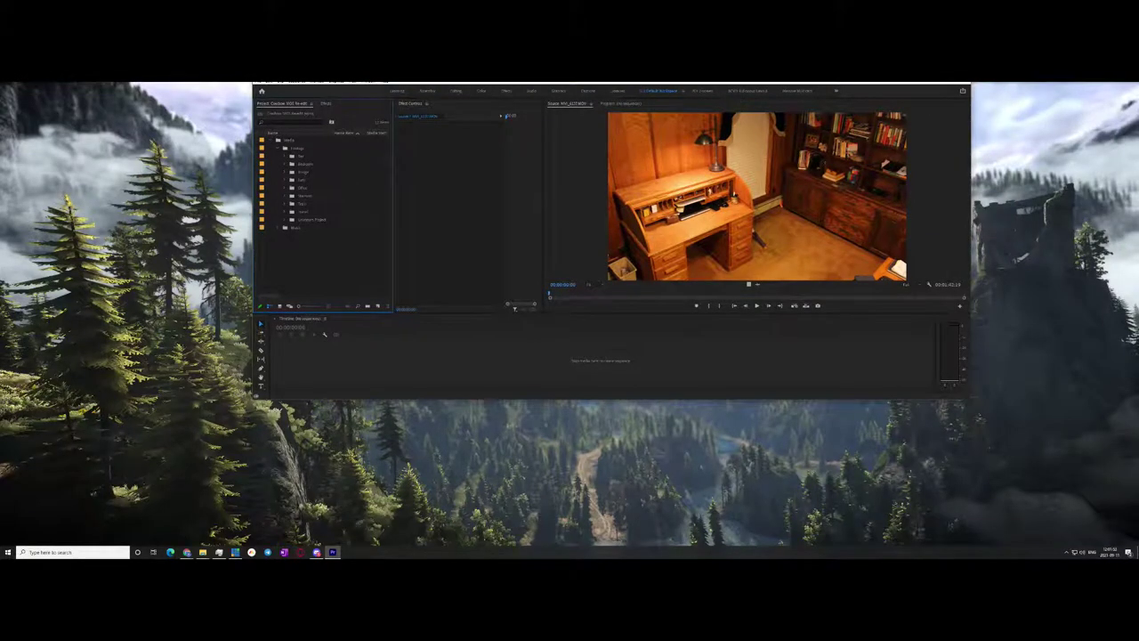
left_click_drag(525, 89, 472, 184)
double_click(471, 183)
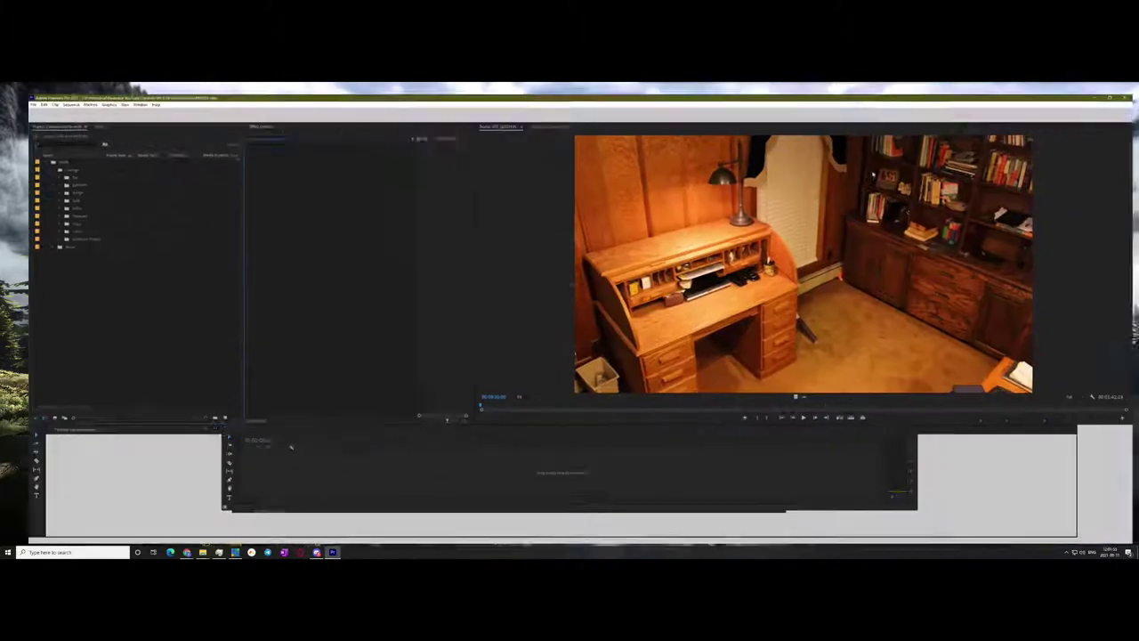
left_click(203, 552)
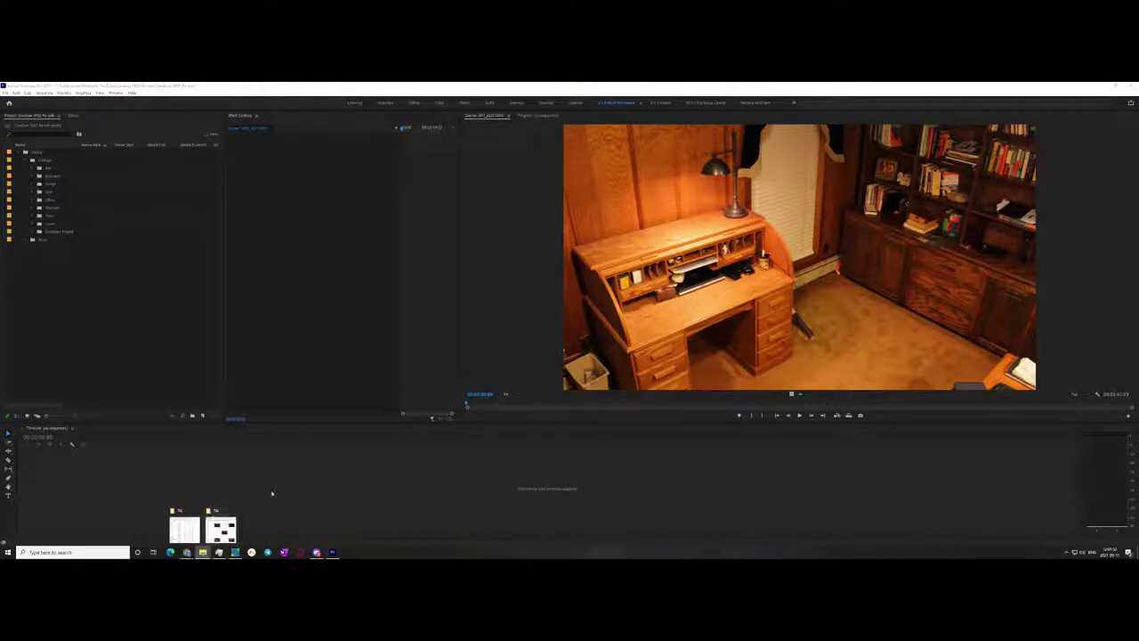
- Navigate File Explorer to Serials to sort > Avatar The Last Airbender 2010
left_click(221, 530)
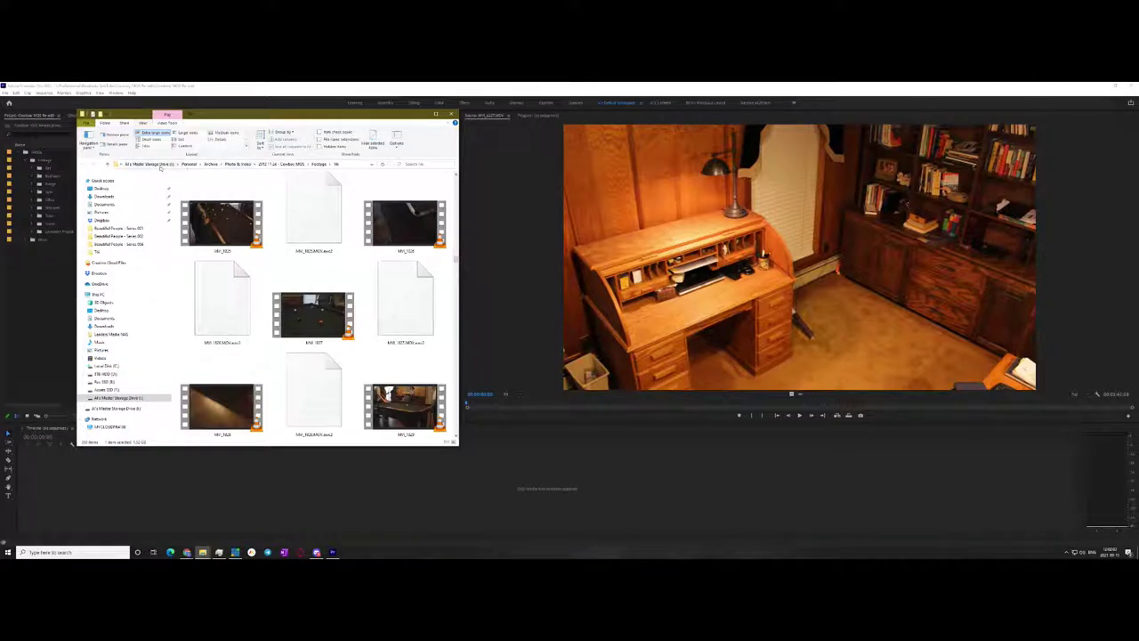
left_click(189, 165)
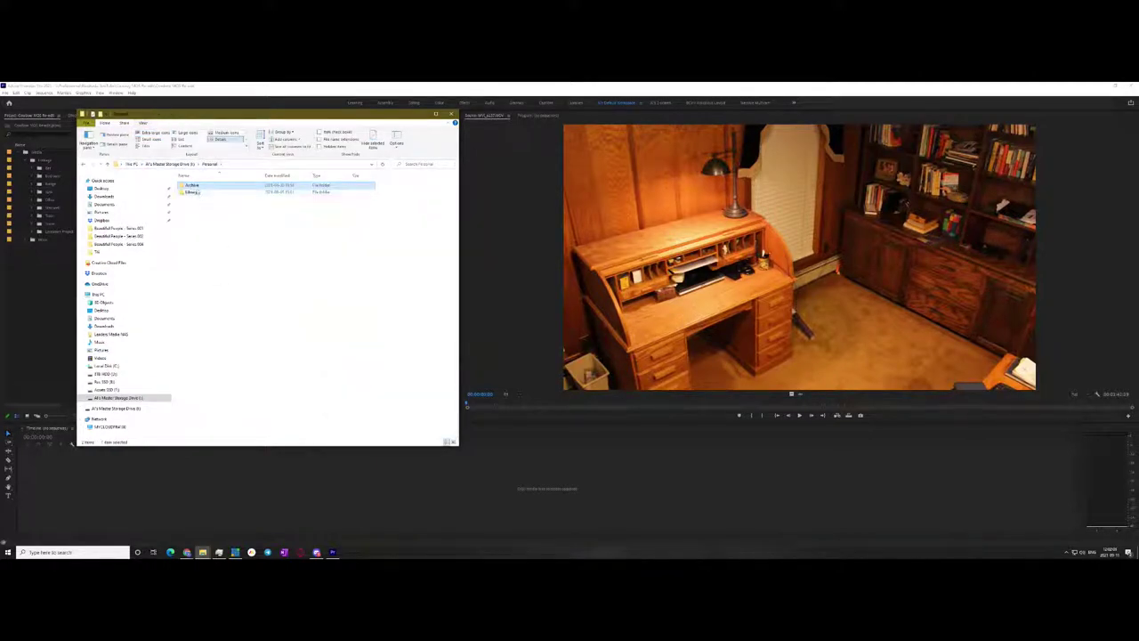
double_click(193, 192)
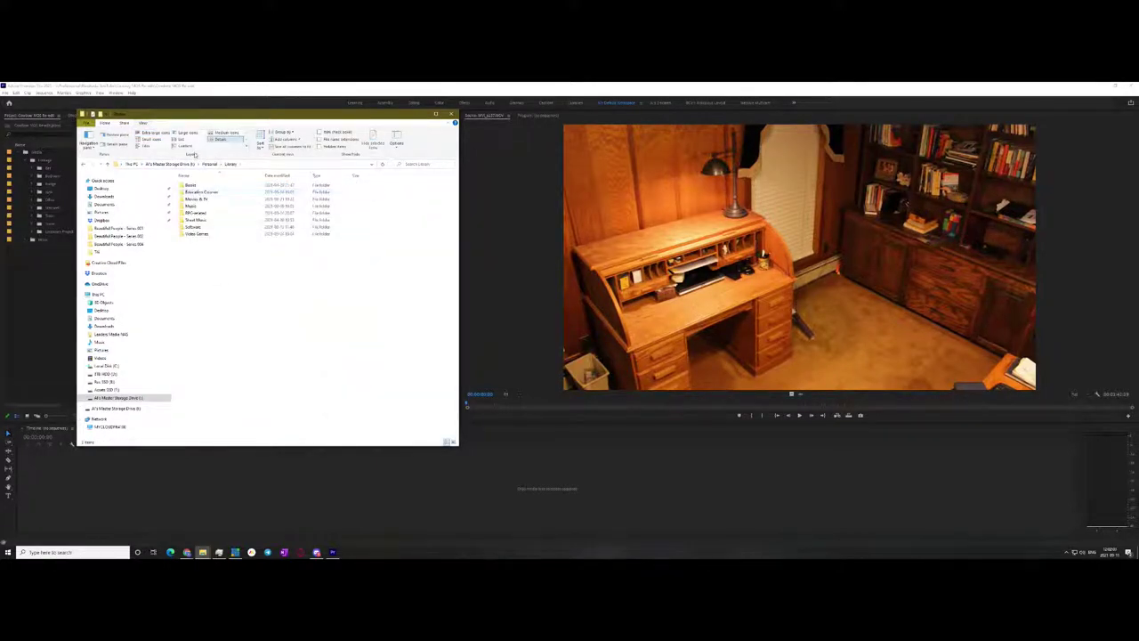
left_click(171, 164)
double_click(202, 203)
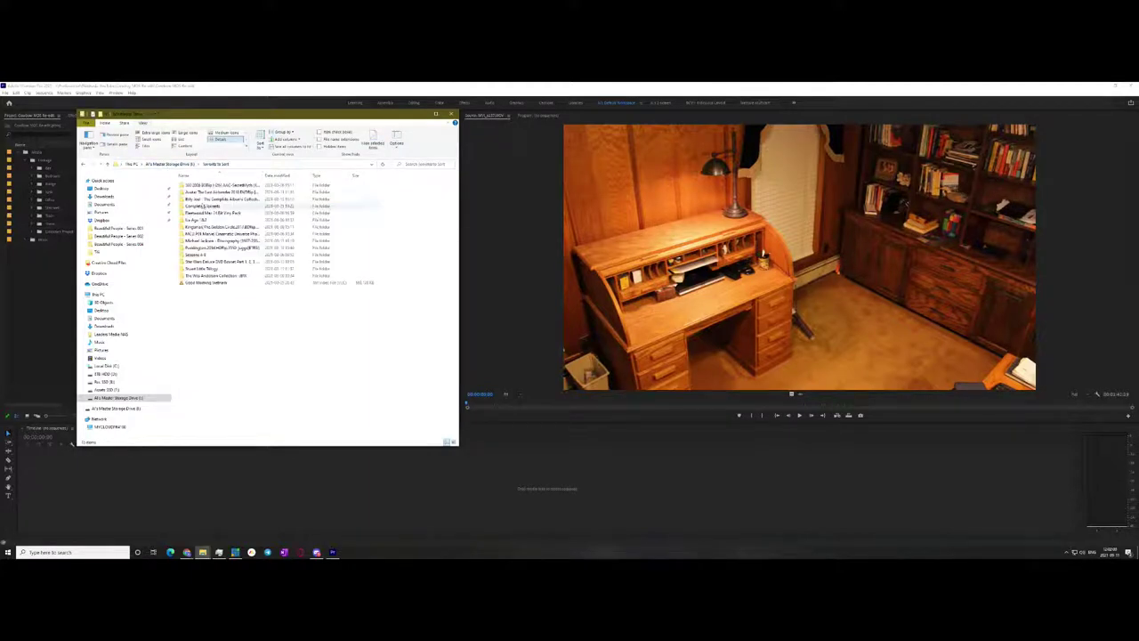
double_click(209, 193)
- Drag the Avatar video file into Premiere's Project panel
left_click_drag(240, 121, 596, 150)
left_click_drag(573, 213, 147, 316)
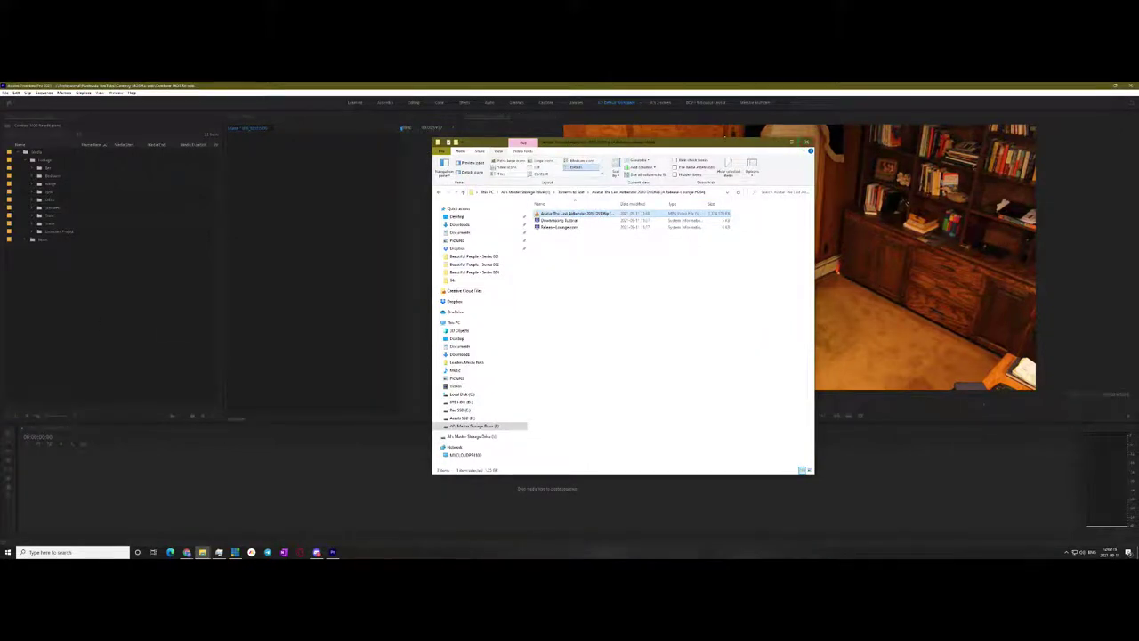
left_click_drag(725, 142, 765, 143)
- Preview the imported Avatar clip, jumping to the Southern Air Temple and statue shots
left_click(817, 142)
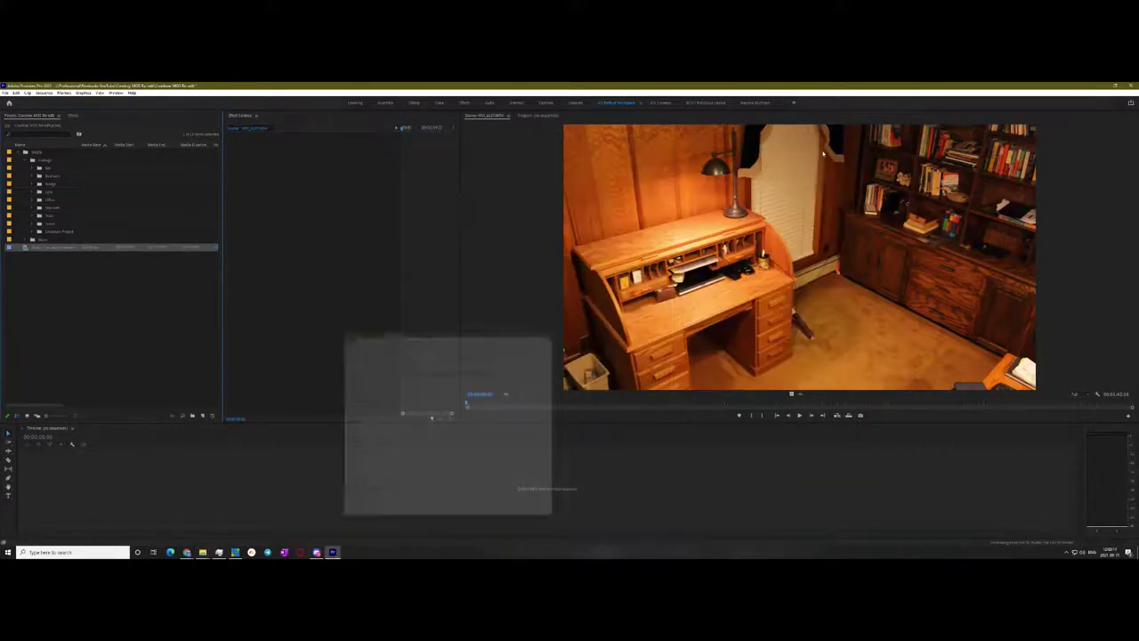
double_click(68, 248)
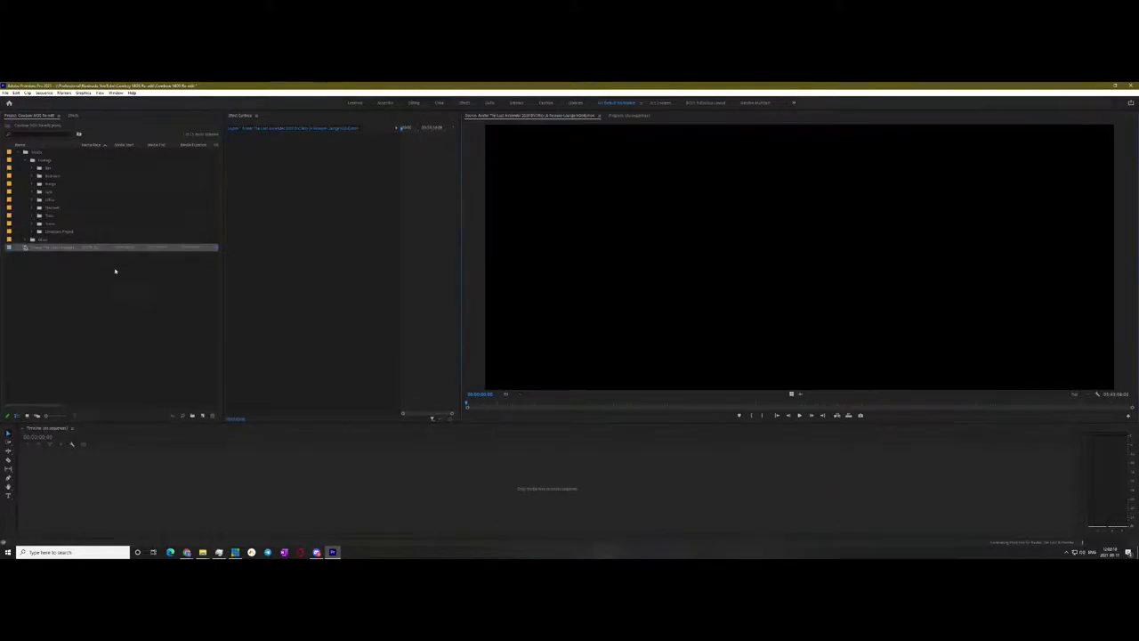
left_click(589, 401)
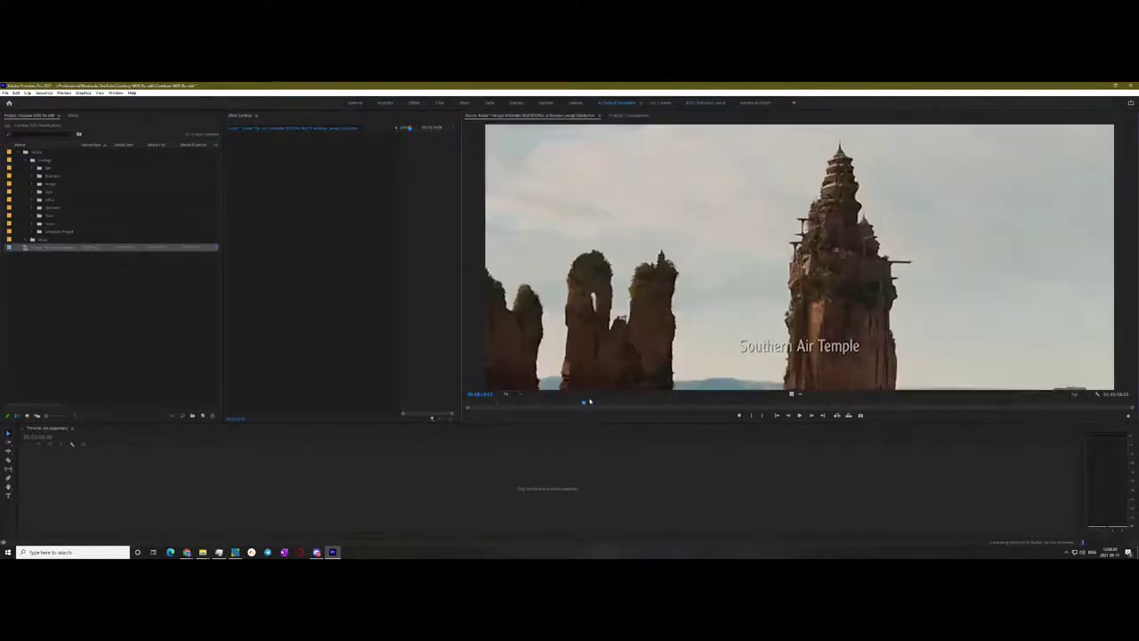
left_click(668, 404)
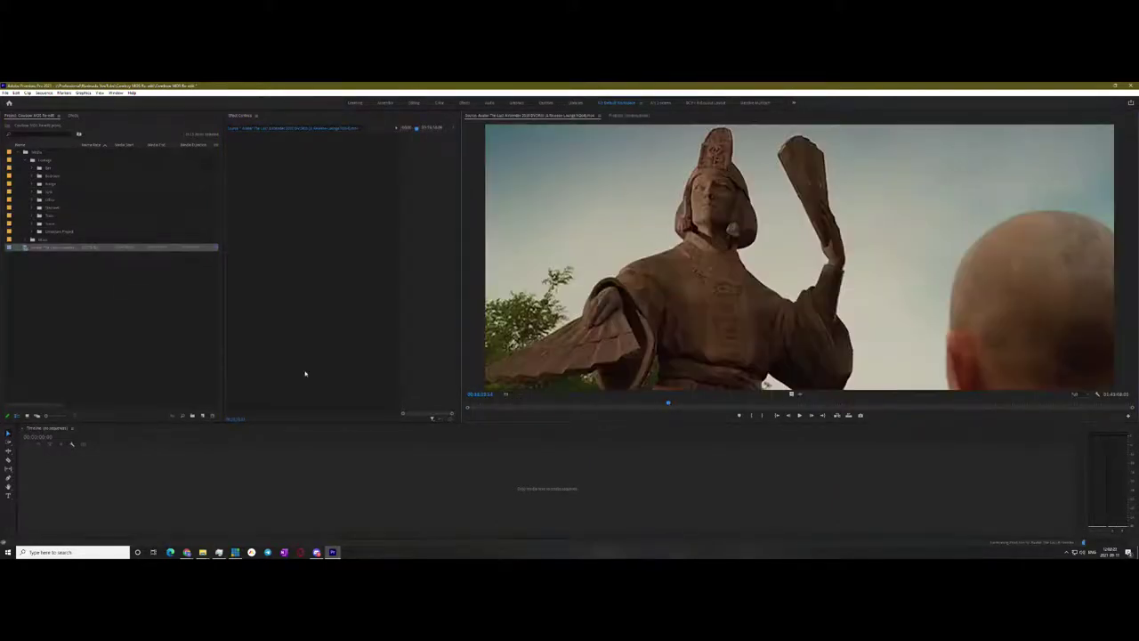
- Create a new sequence from the Avatar clip, fit it in the timeline, and select its clips
left_click_drag(49, 247, 143, 478)
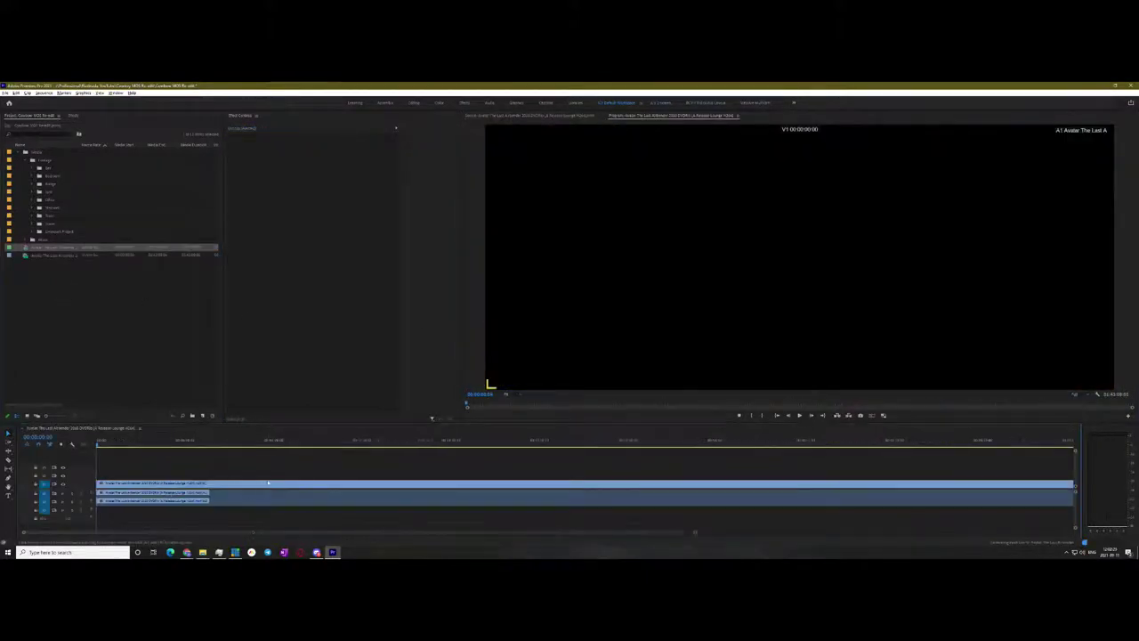
key("backslash")
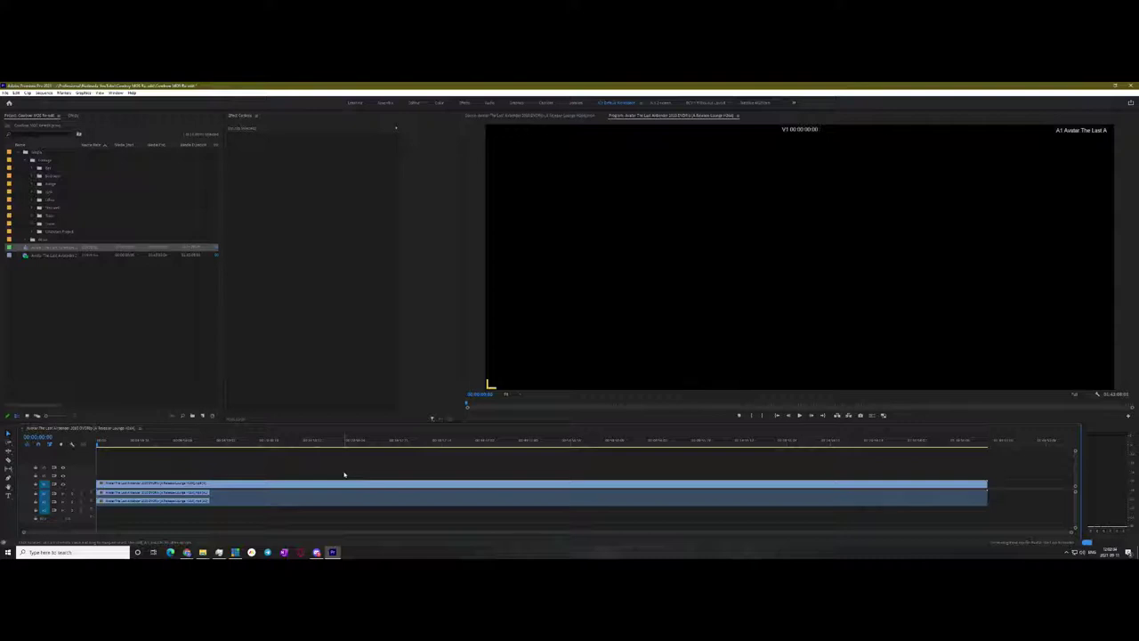
left_click(453, 490)
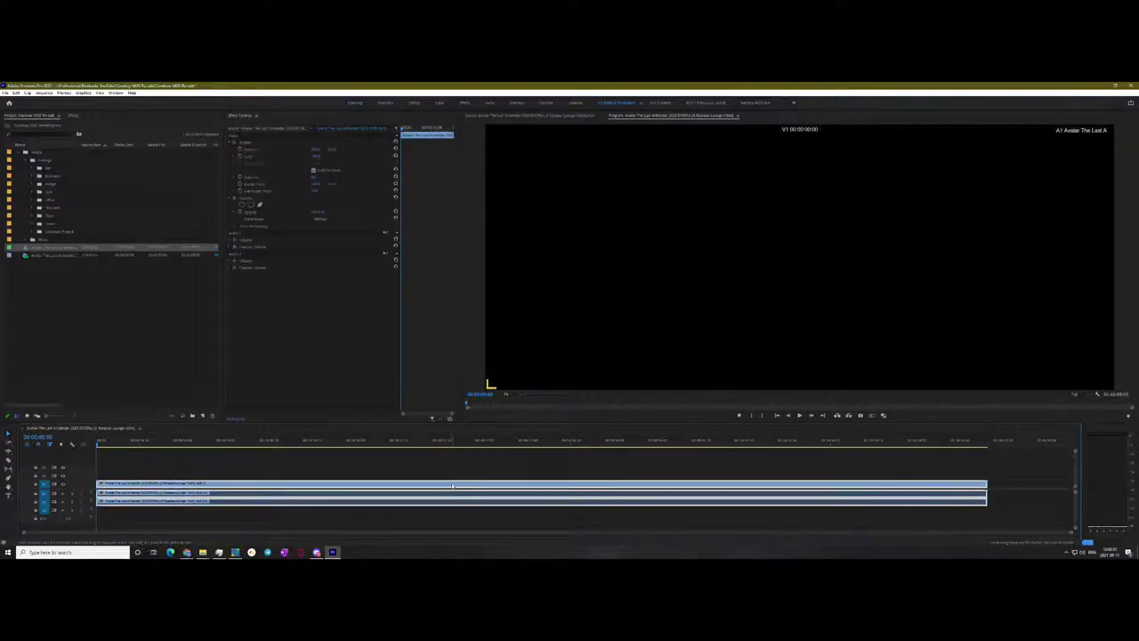
left_click(358, 442)
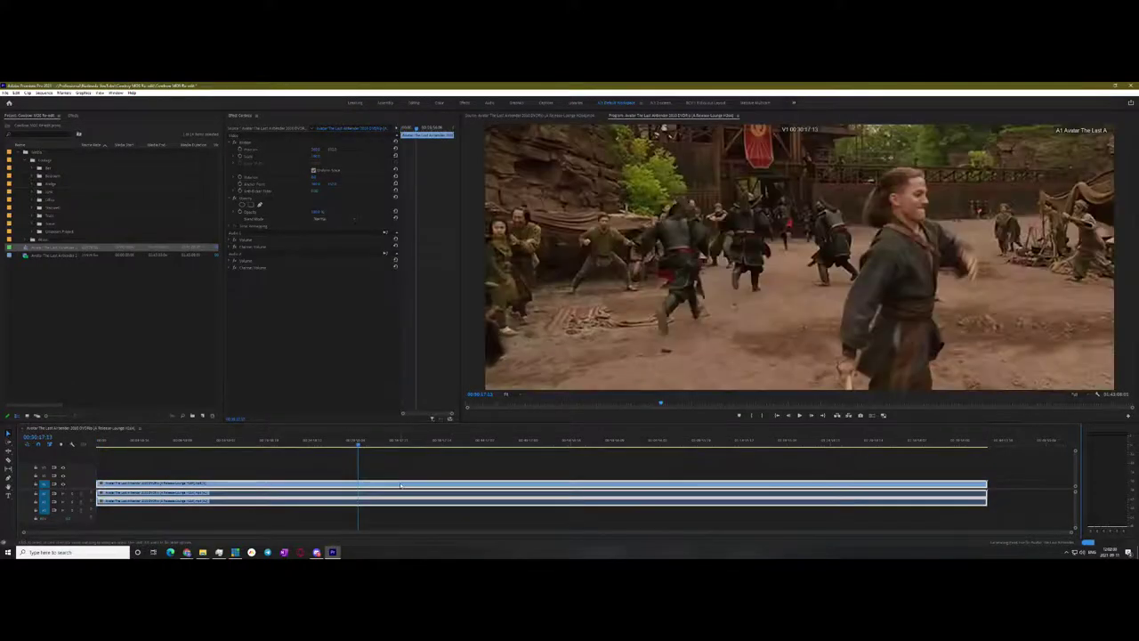
- Open Scene Edit Detection for the selected Avatar clips and enable the third detection option
right_click(400, 485)
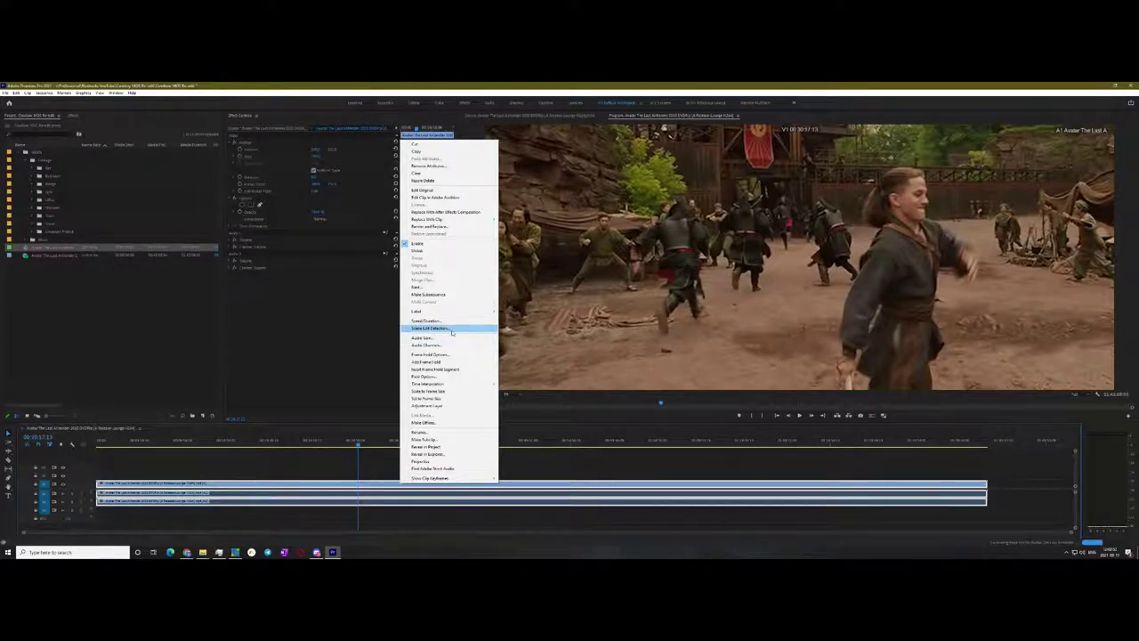
left_click(451, 330)
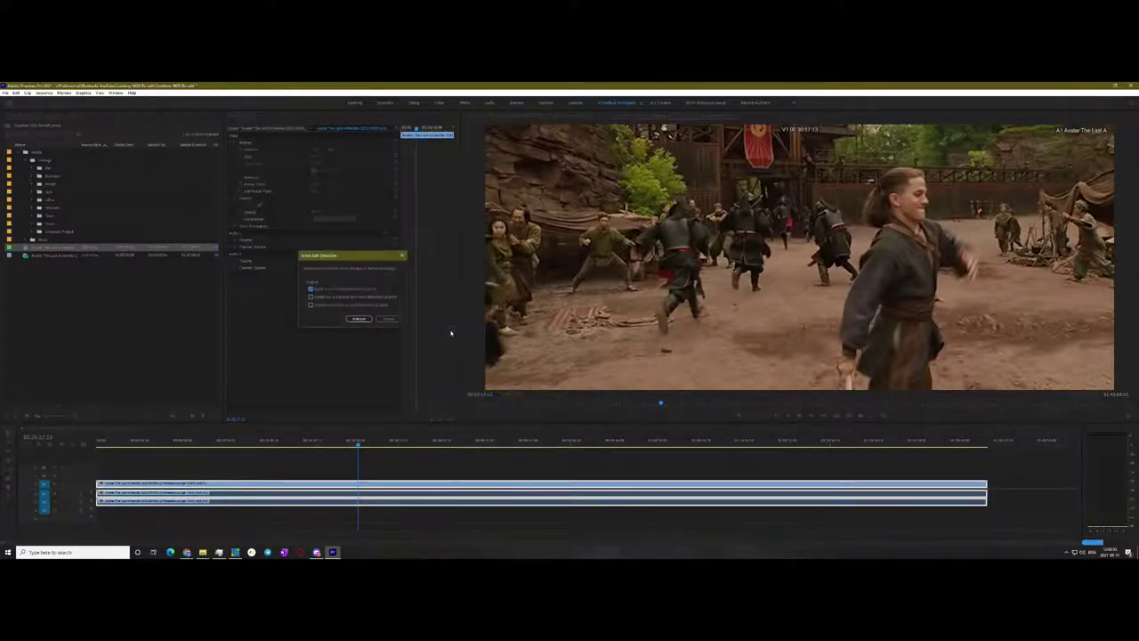
left_click(336, 305)
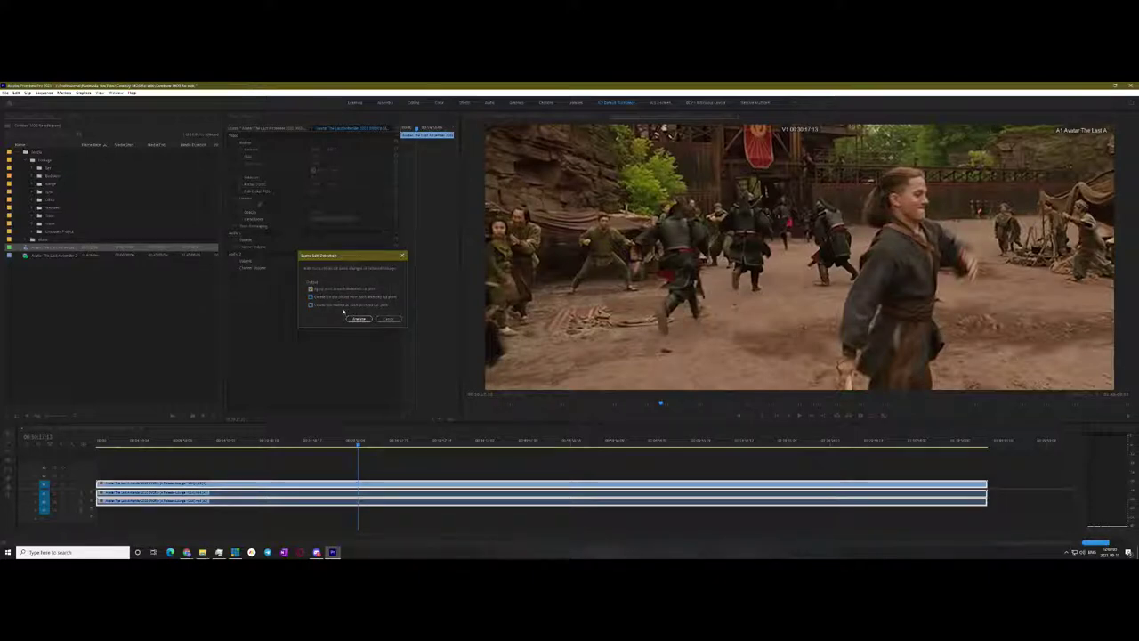
- Start the Scene Edit Detection analysis on the Avatar clips and wait while it runs
left_click(359, 319)
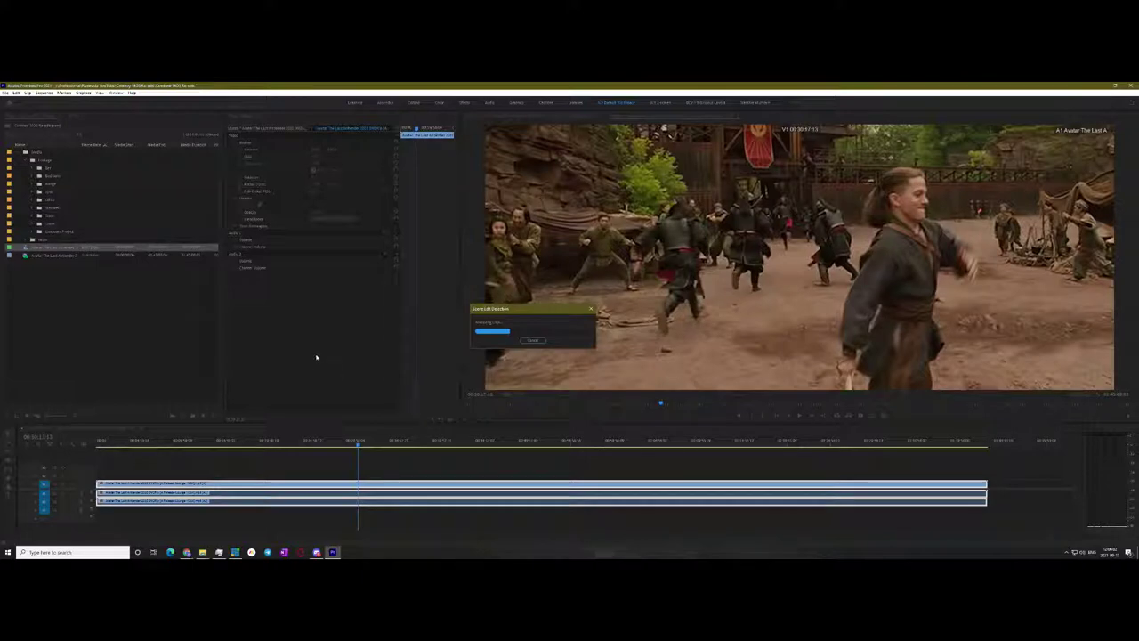
left_click_drag(529, 314, 598, 313)
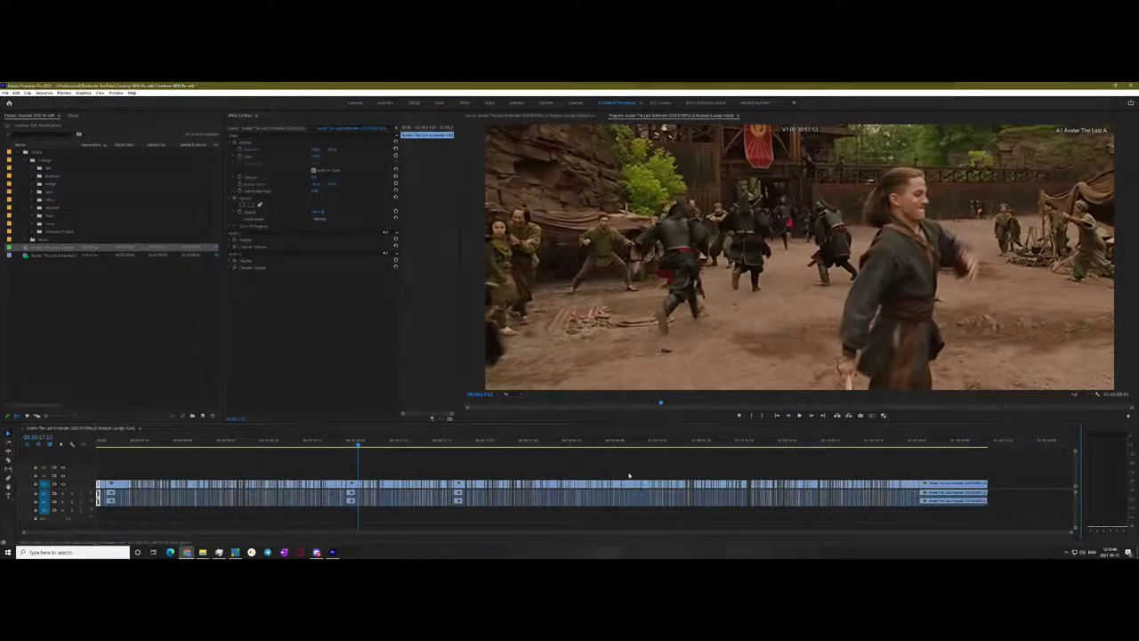
- Zoom into the timeline to see the individual detected shots and clear the clip selection
key("equal")
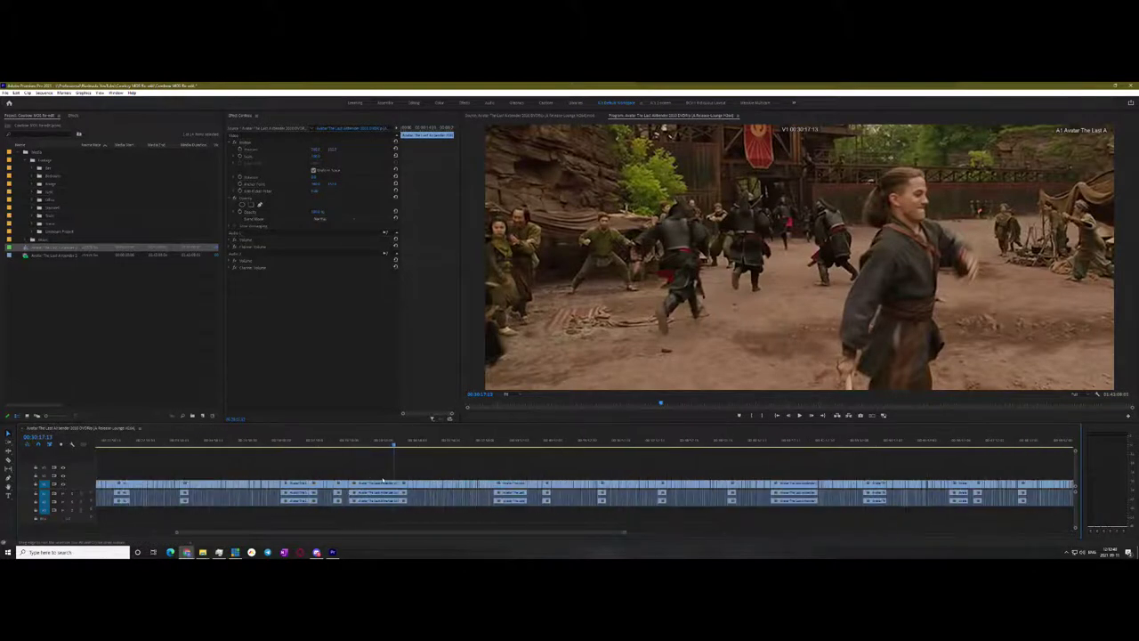
scroll(440, 467, "up", 1)
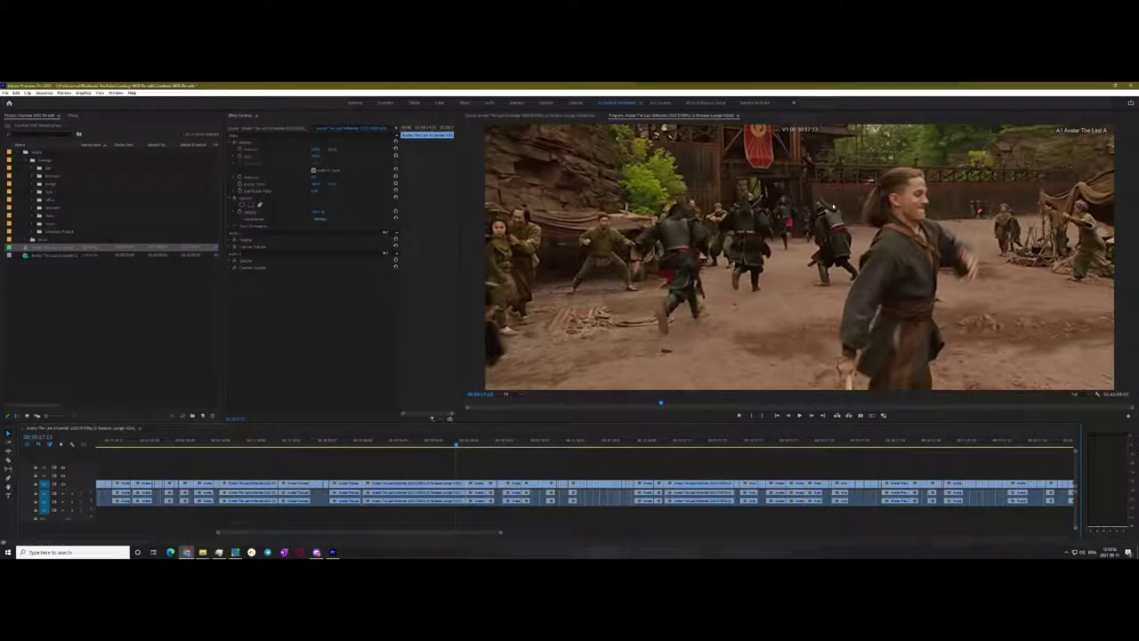
left_click(643, 464)
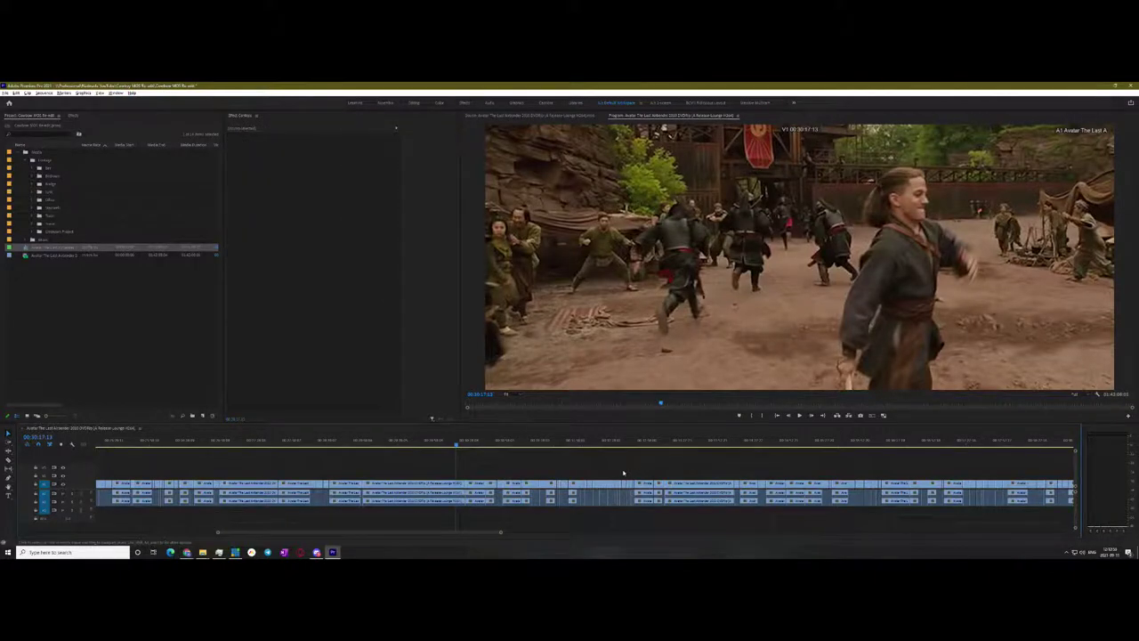
scroll(645, 464, "down", 3)
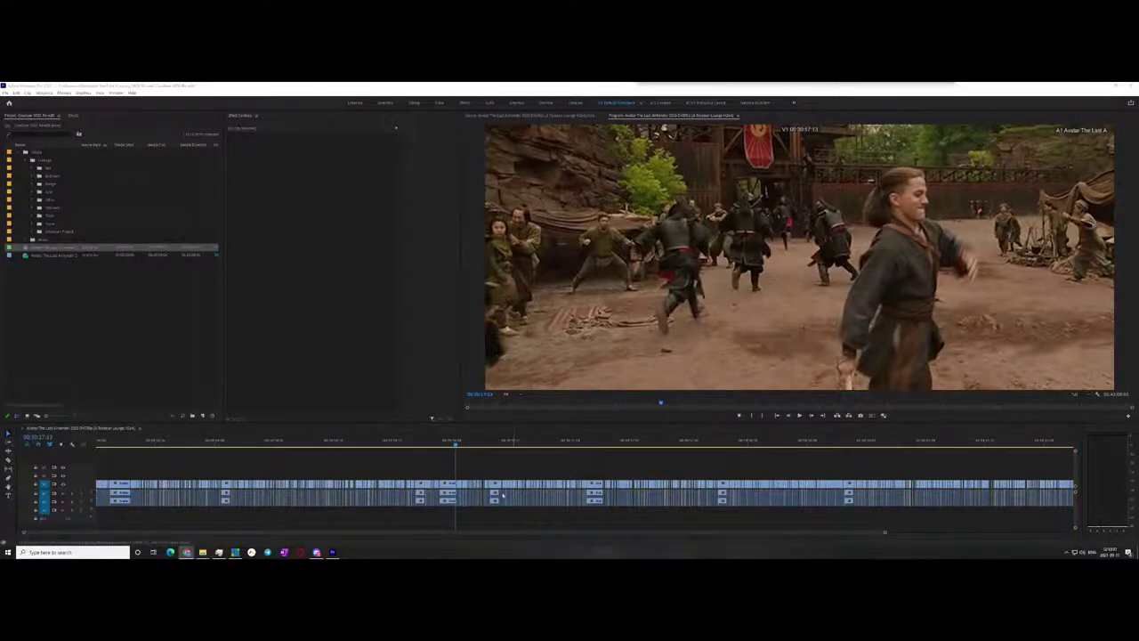
scroll(463, 498, "up", 2)
scroll(463, 499, "down", 4)
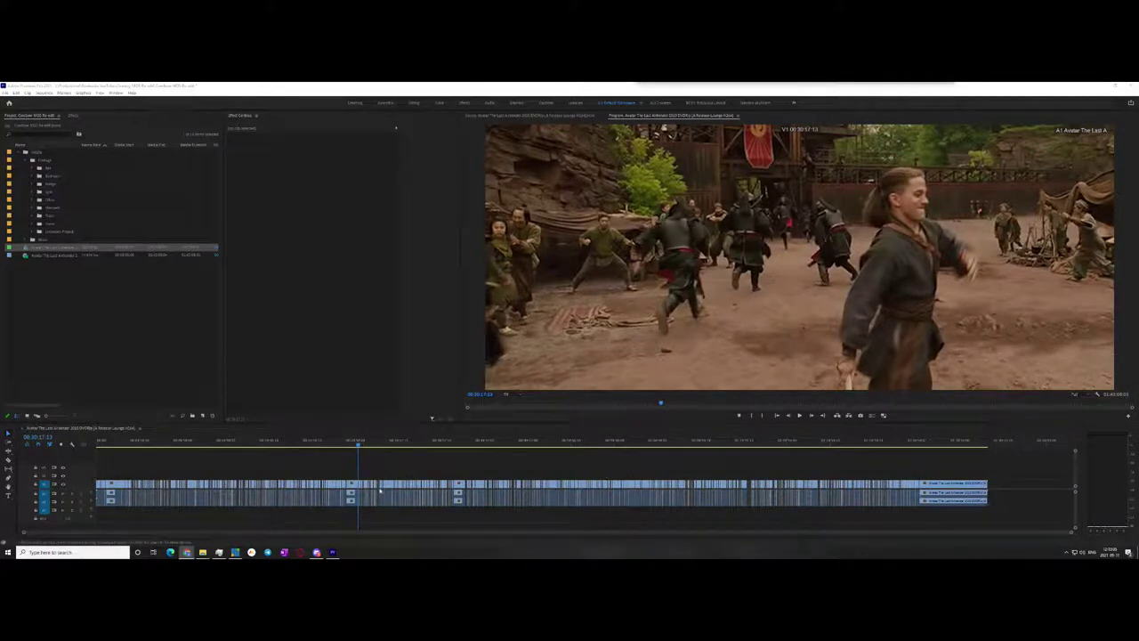
scroll(379, 491, "up", 4)
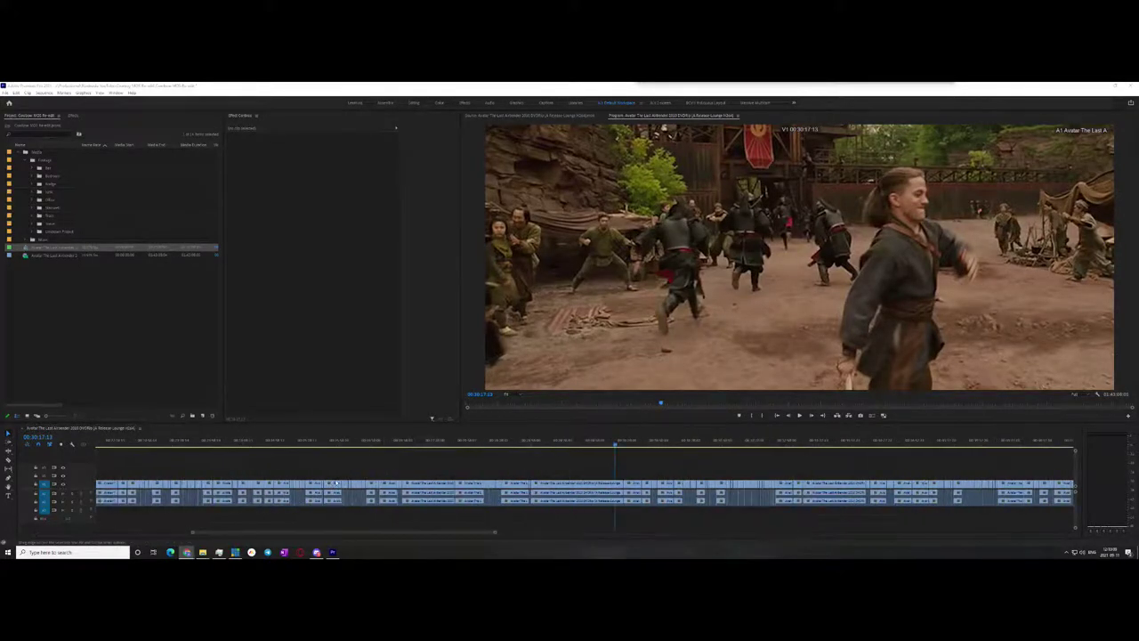
scroll(336, 481, "up", 3)
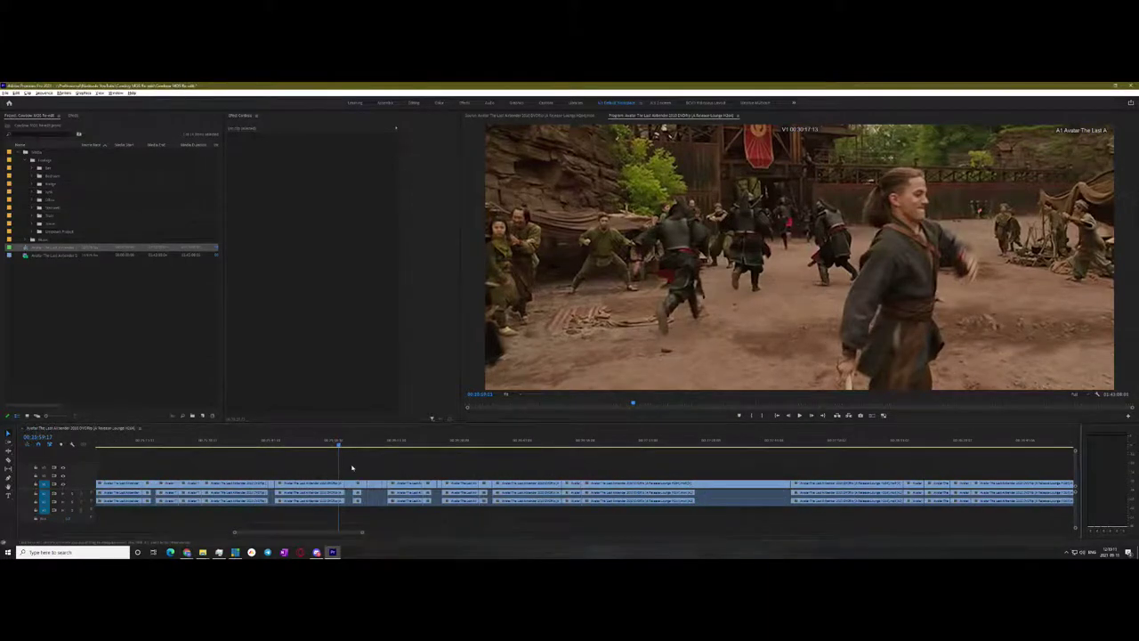
scroll(352, 467, "up", 2)
- Scrub through the shots to the four travellers in the sunny forest clearing
left_click(331, 442)
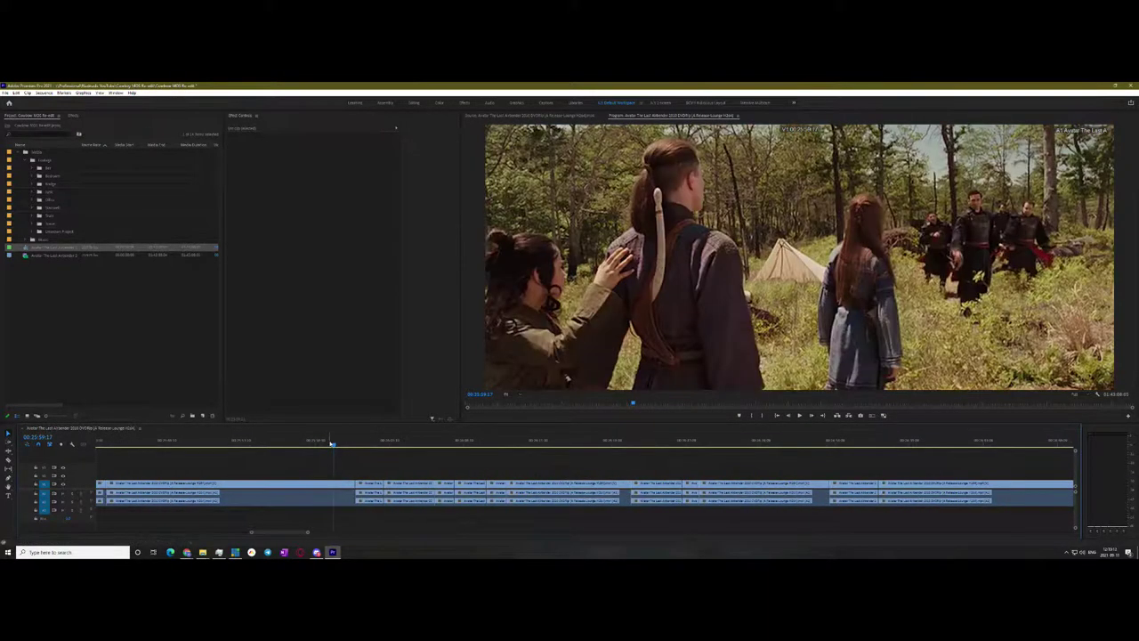
left_click_drag(331, 443, 549, 432)
key("minus")
key("minus")
key("minus")
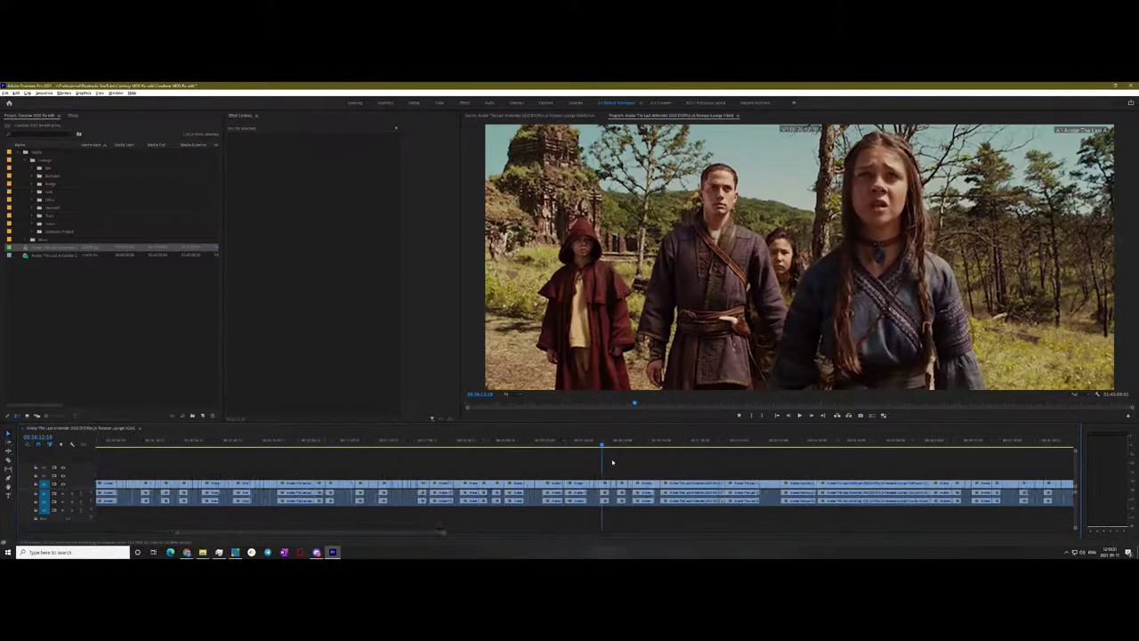
key("minus")
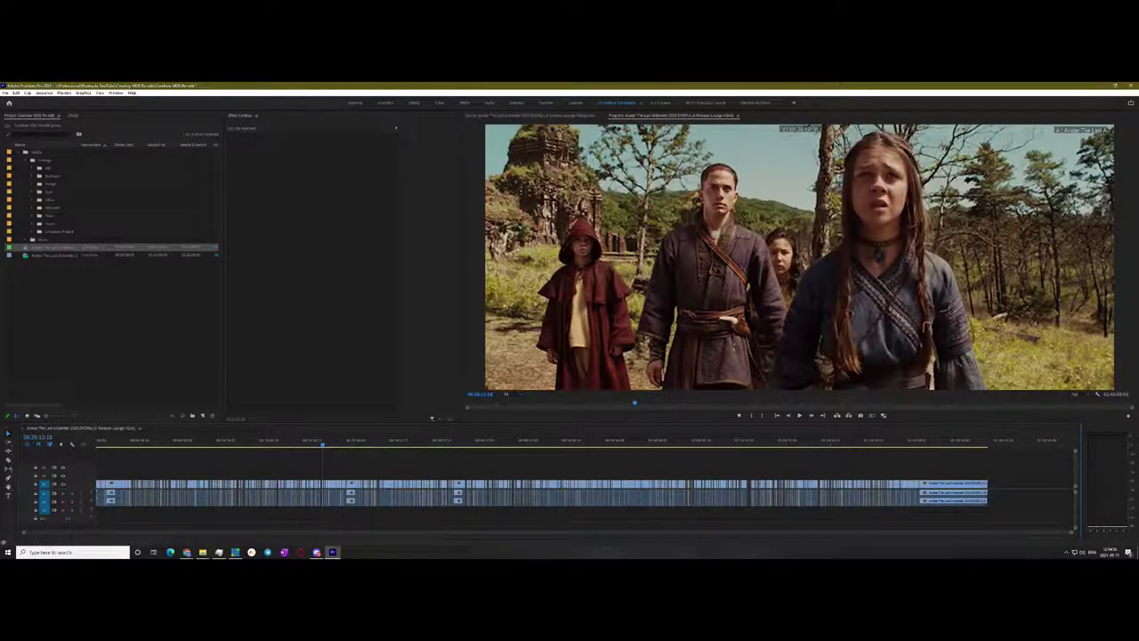
key("alt+Tab")
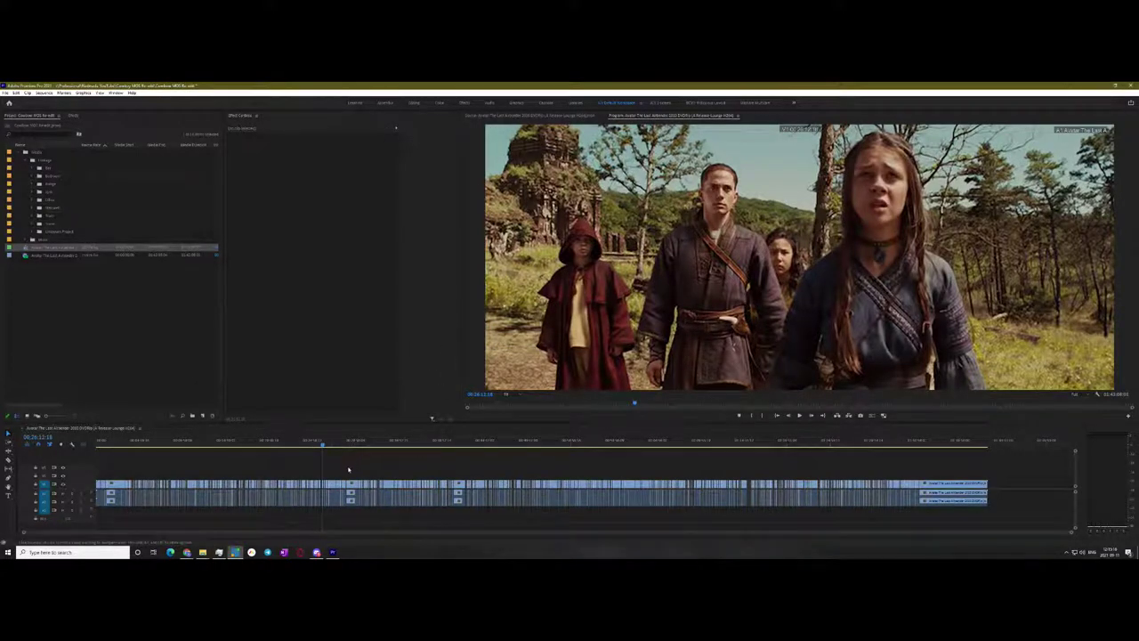
- Jump and scrub between detected shots, including the explosion, ending on the red-cloaked village figure
scroll(338, 480, "up", 5)
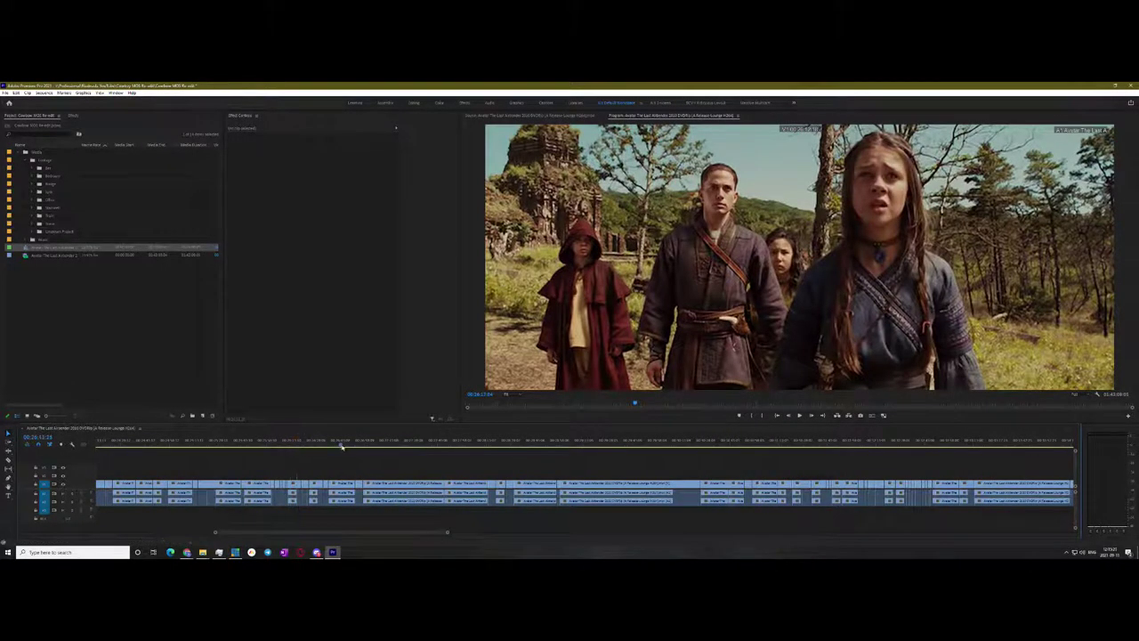
left_click(372, 443)
scroll(414, 440, "up", 3)
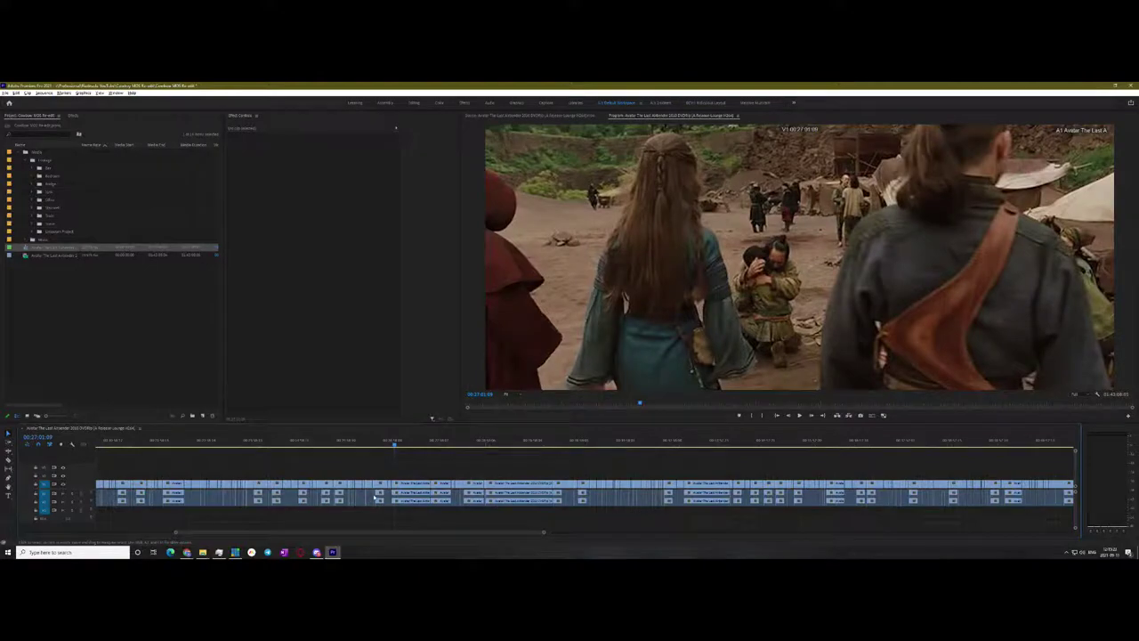
left_click(672, 442)
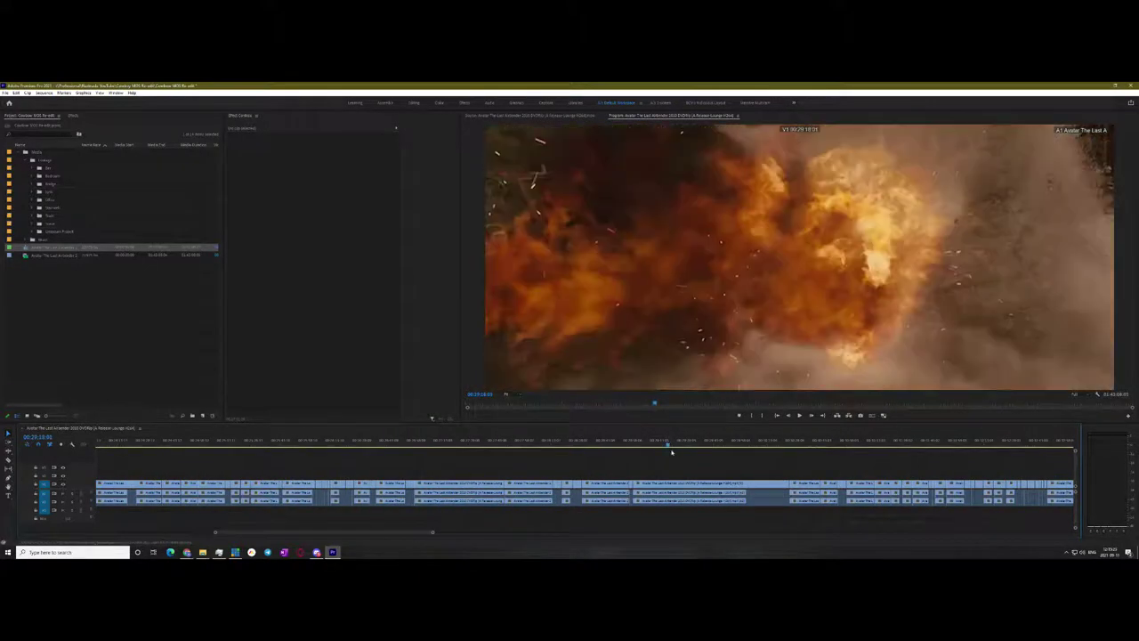
left_click(641, 443)
left_click_drag(640, 443, 407, 453)
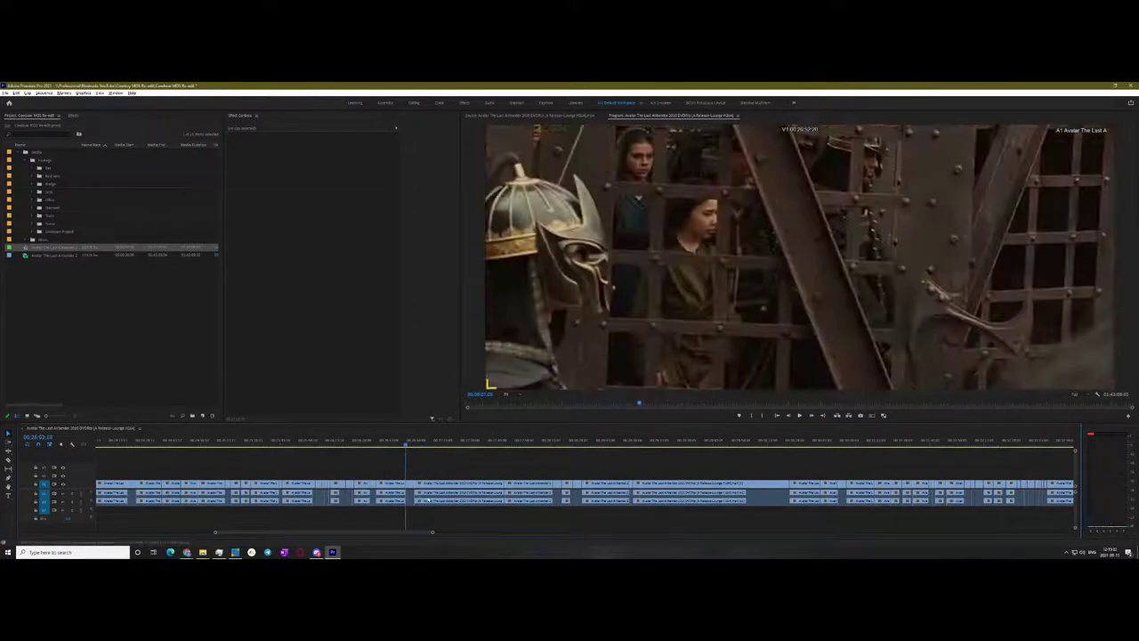
scroll(374, 449, "up", 3)
left_click_drag(364, 445, 537, 443)
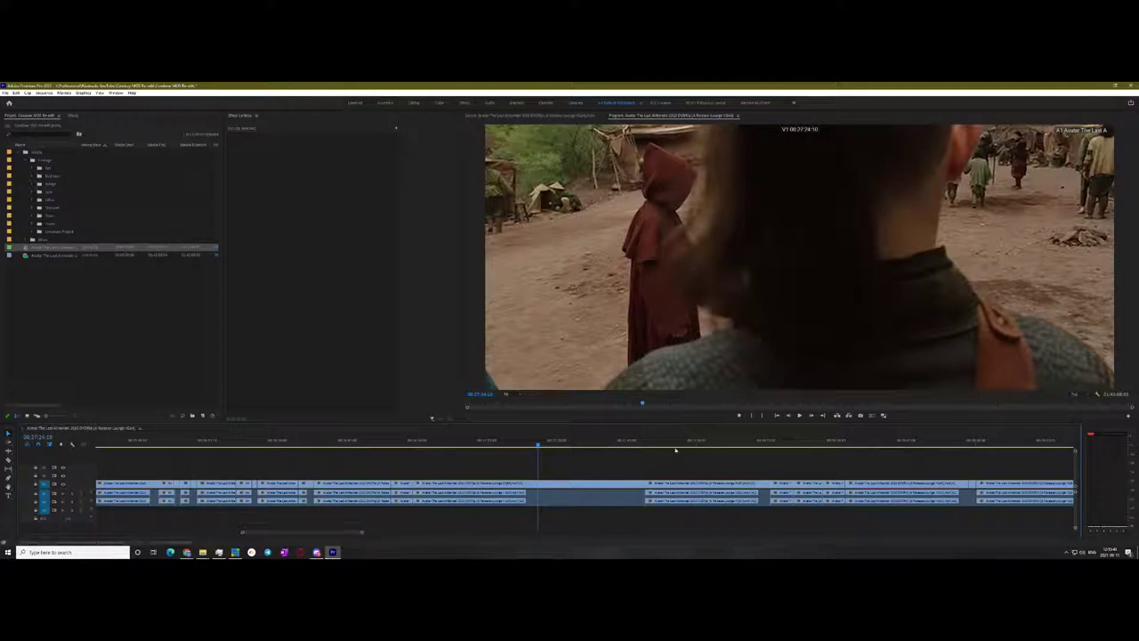
left_click_drag(636, 441, 693, 442)
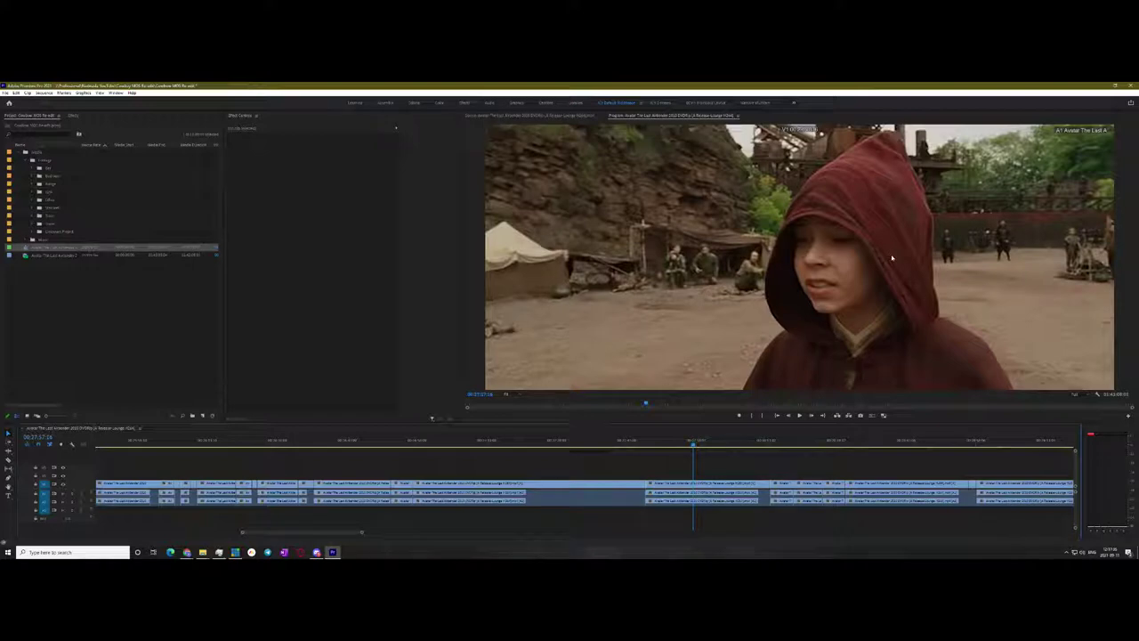
- Play and stop on the men walking through the tented camp, then mute the audio track
key("Left")
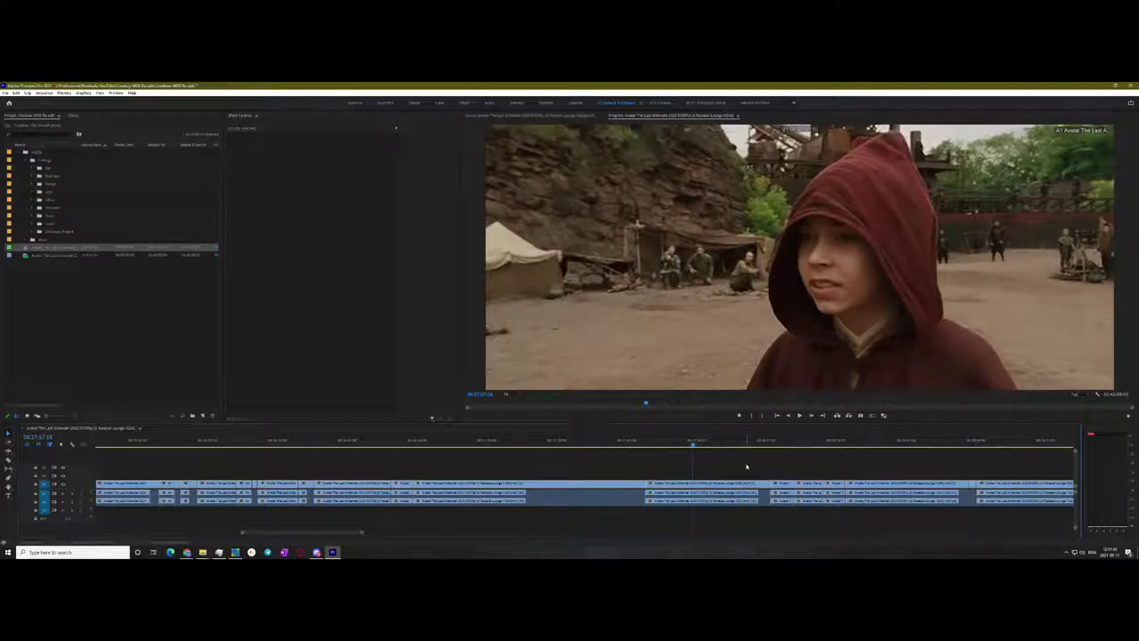
scroll(746, 466, "up", 3, "alt")
key("space")
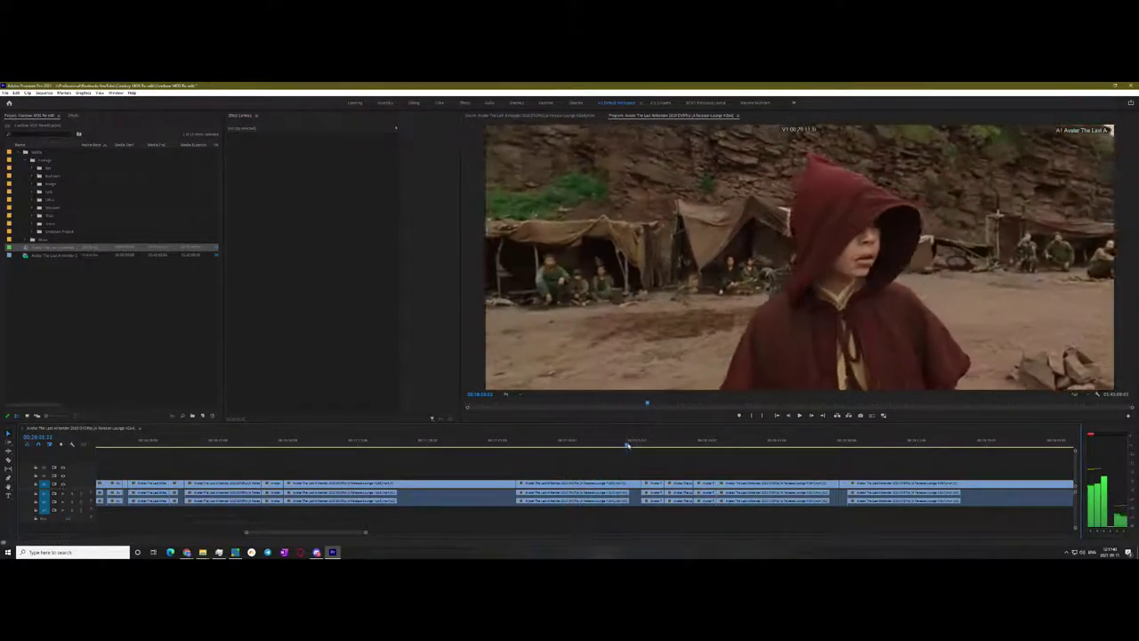
key("space")
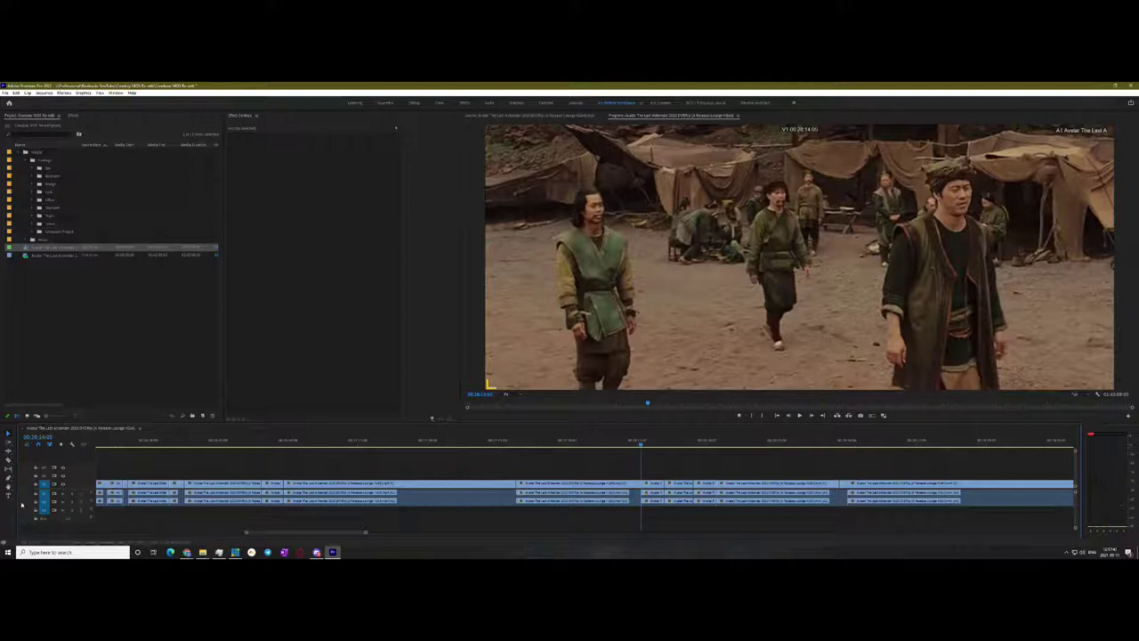
left_click(61, 497)
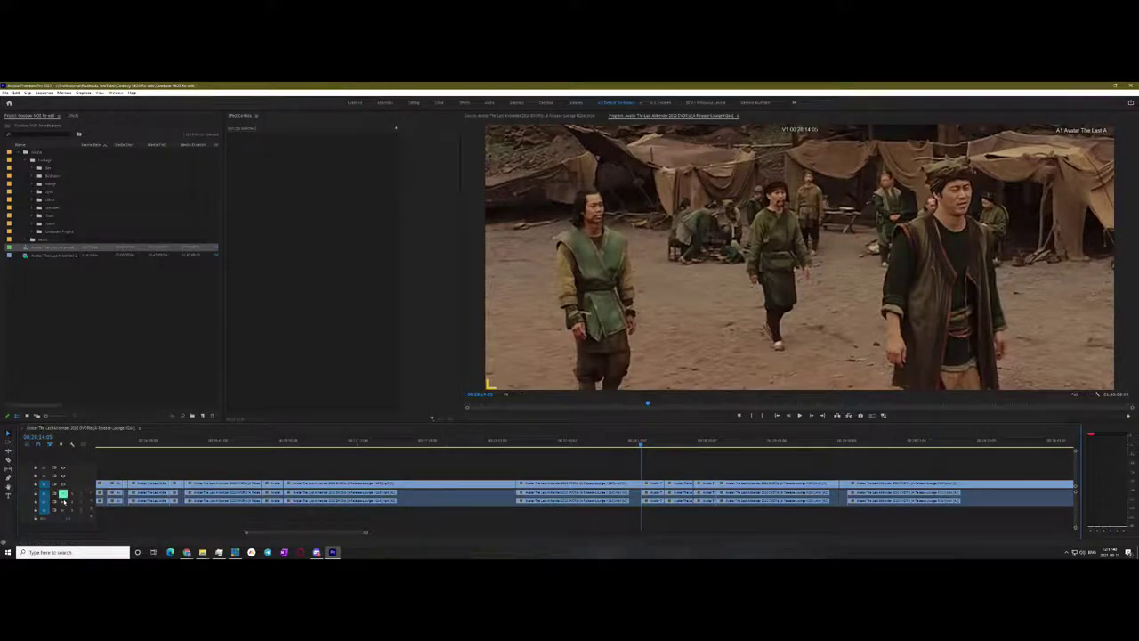
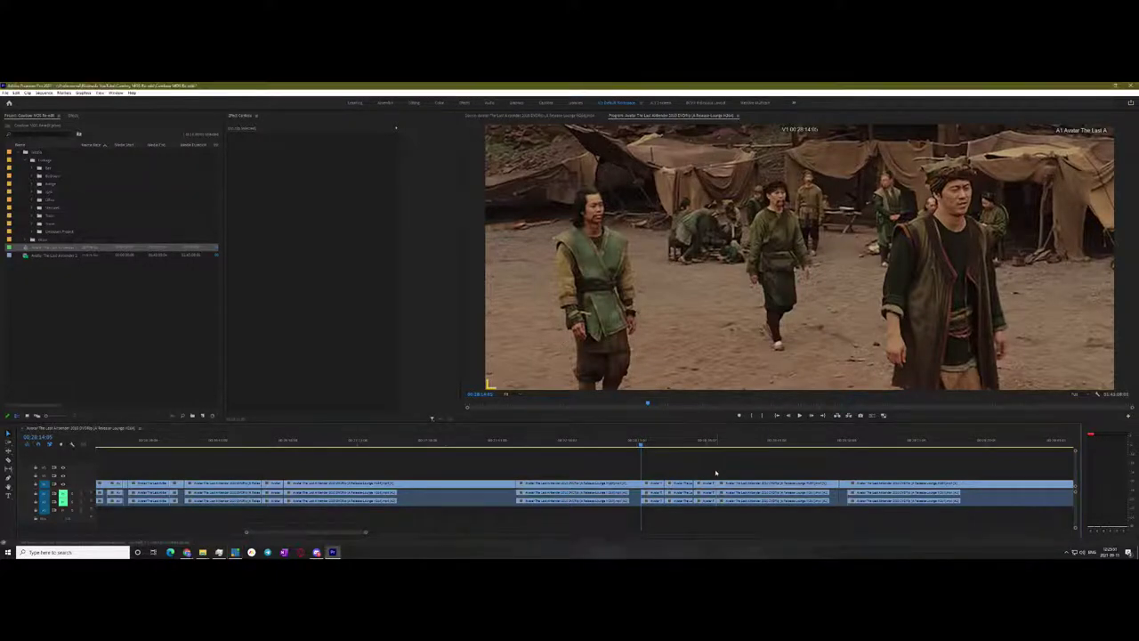
- Mark an In point around 00:28:30 at the hooded child among soldiers
left_click(652, 446)
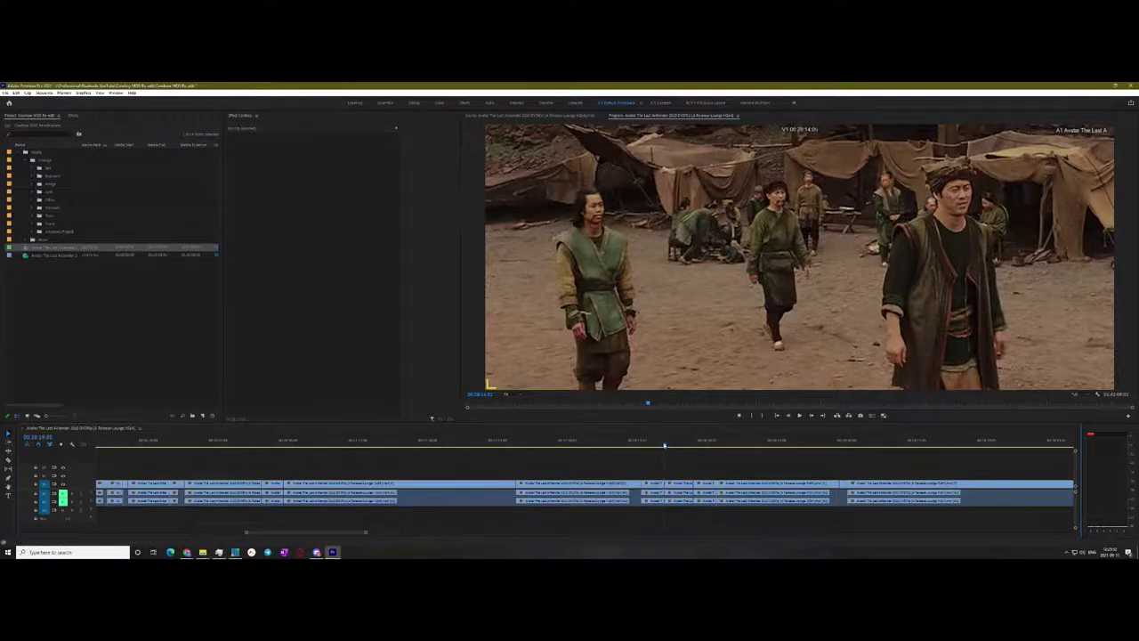
mouse_move(652, 446)
left_mouse_down()
mouse_move(667, 446)
mouse_move(542, 453)
mouse_move(847, 441)
left_mouse_up()
key("i")
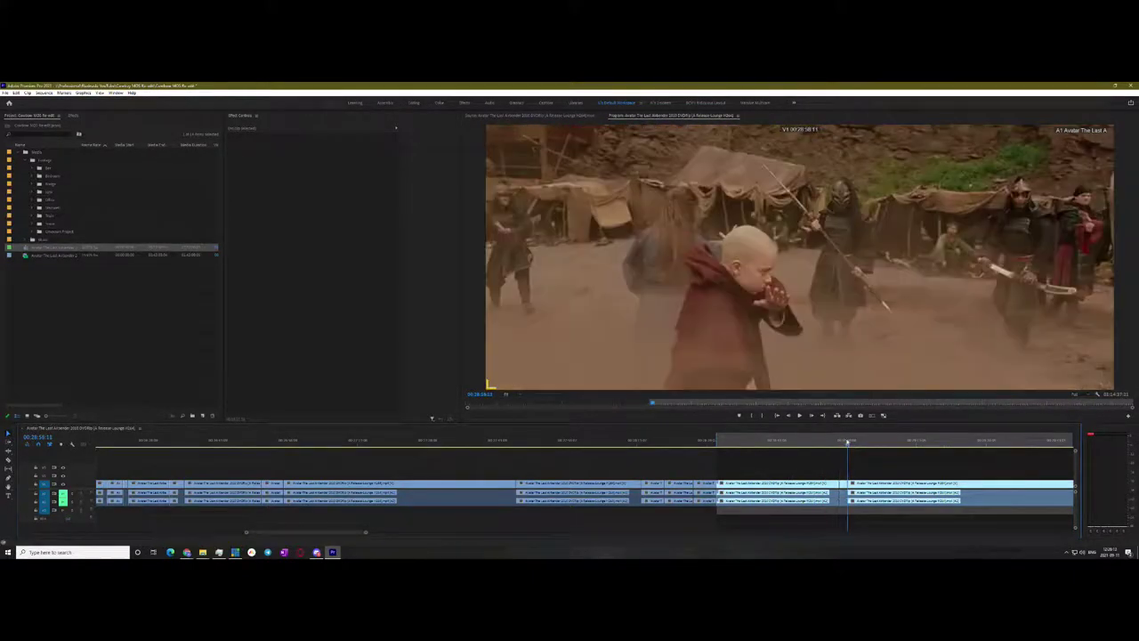
- Select the clip and scrub past the In point to the man gesturing in the courtyard, zooming out
left_click(844, 485)
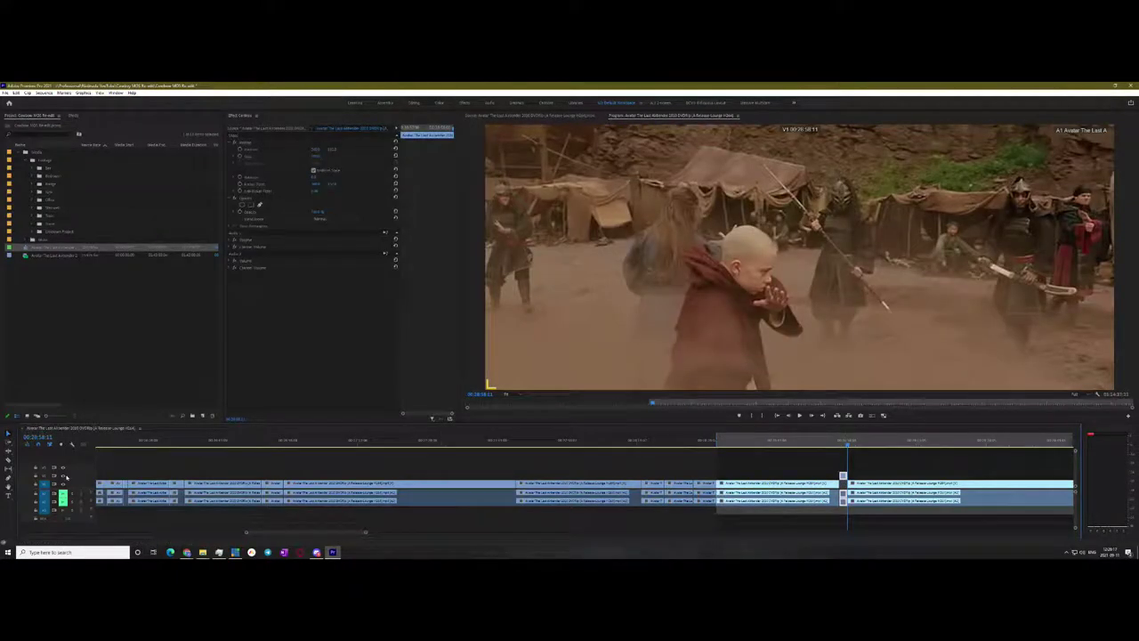
left_click_drag(847, 445, 967, 461)
scroll(789, 474, "down", 3)
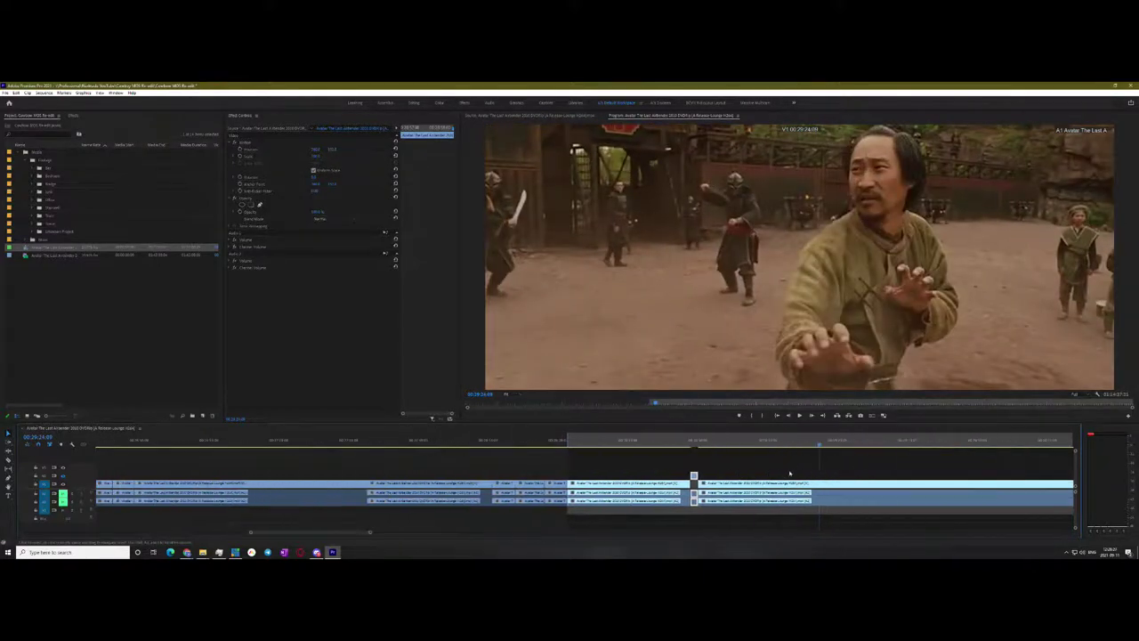
scroll(789, 474, "down", 3)
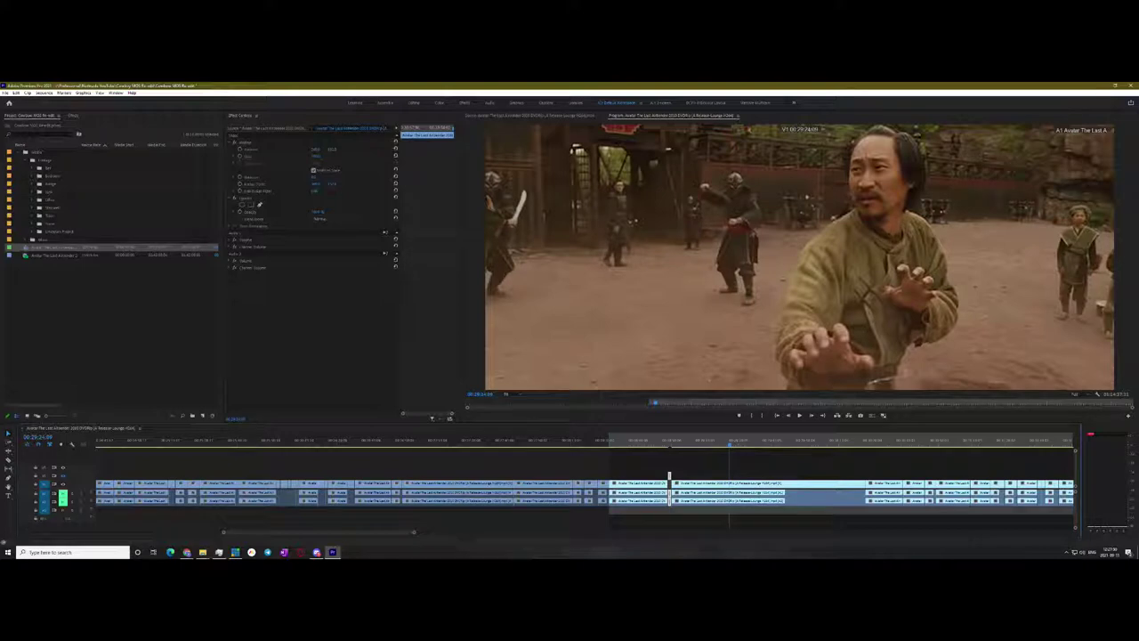
- Set an Out point at 00:30:25:06 on the dark interior shot
key("alt+Tab")
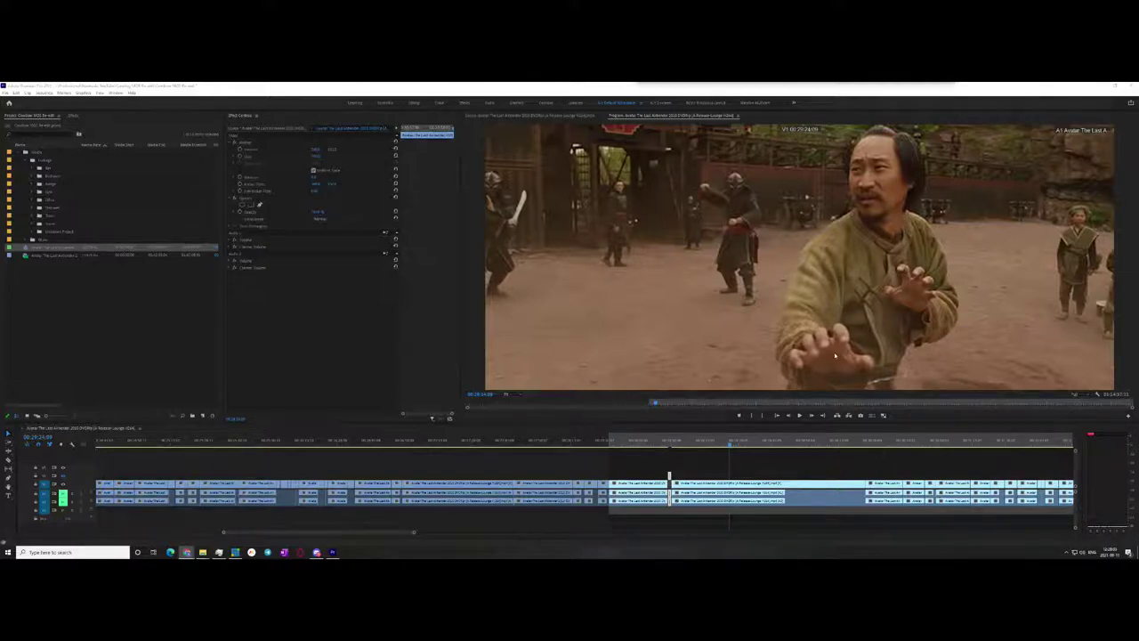
left_click(773, 455)
scroll(773, 455, "down", 1)
scroll(773, 456, "down", 1)
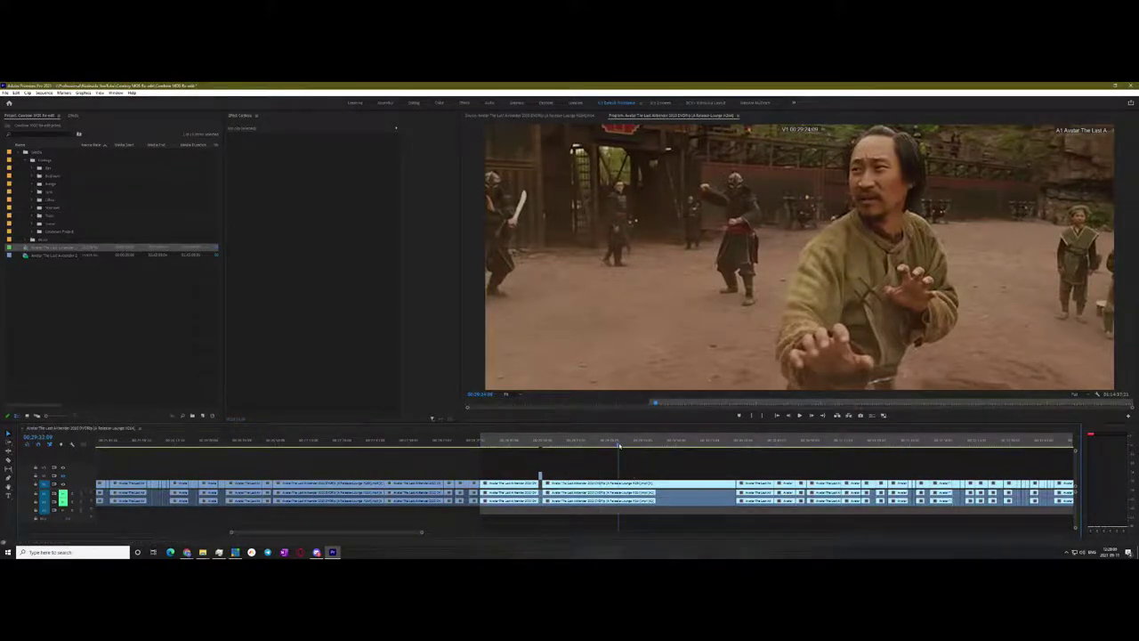
left_click_drag(664, 442, 735, 442)
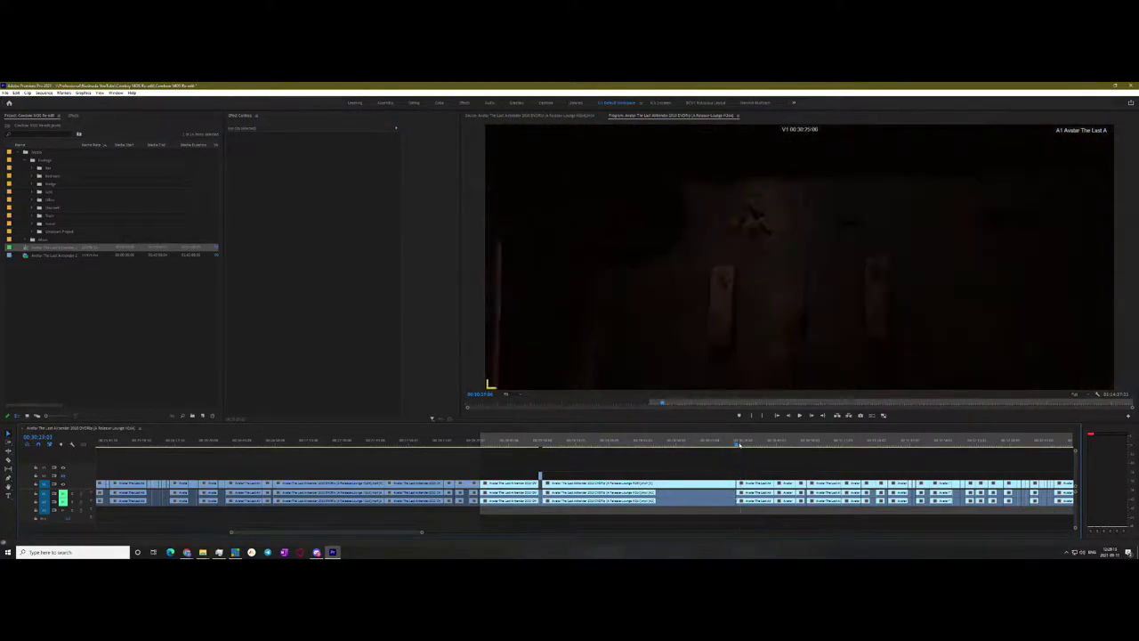
scroll(750, 465, "down", 2)
mouse_move(669, 441)
left_mouse_down()
mouse_move(727, 441)
mouse_move(671, 444)
left_mouse_up()
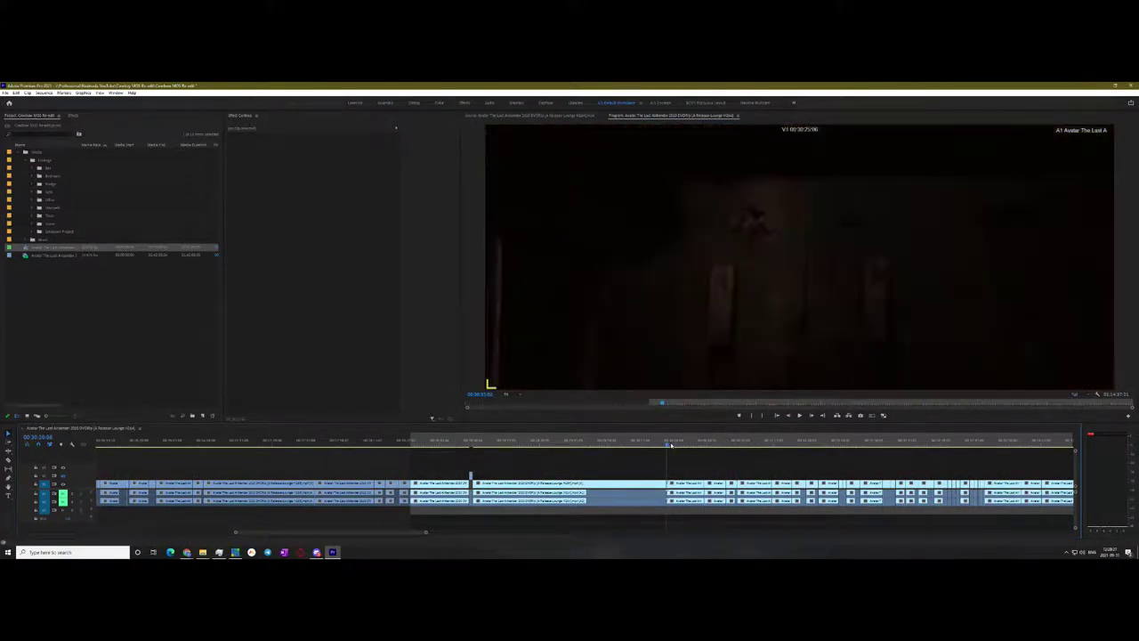
key("o")
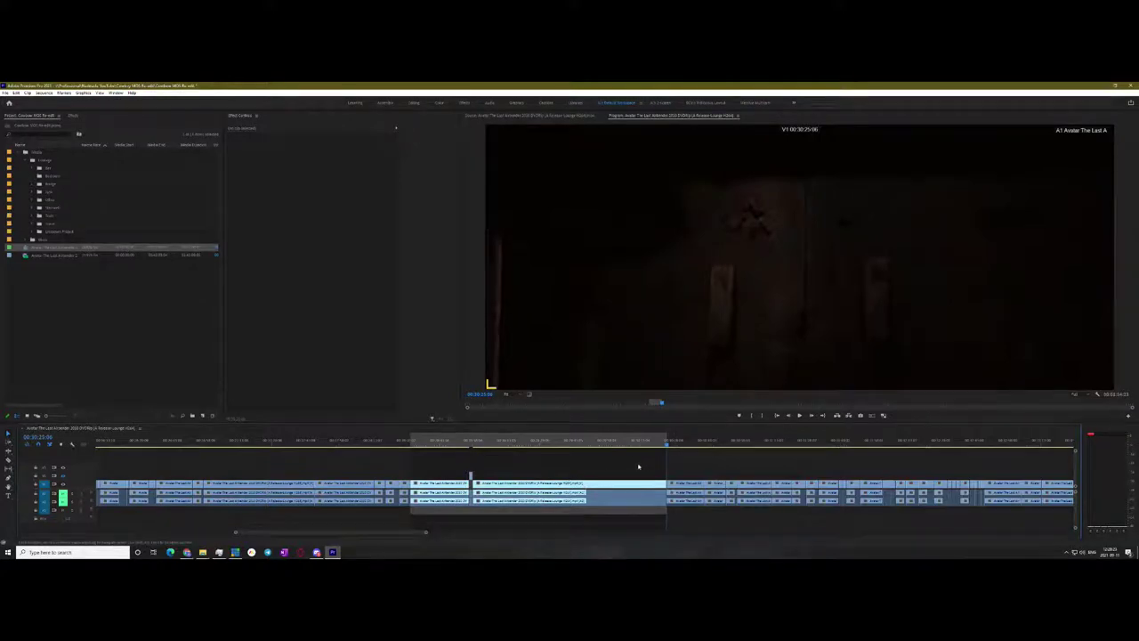
- Extract the 00:28:30–00:30:25:06 range so the sequence joins straight to the bald boy
key("=")
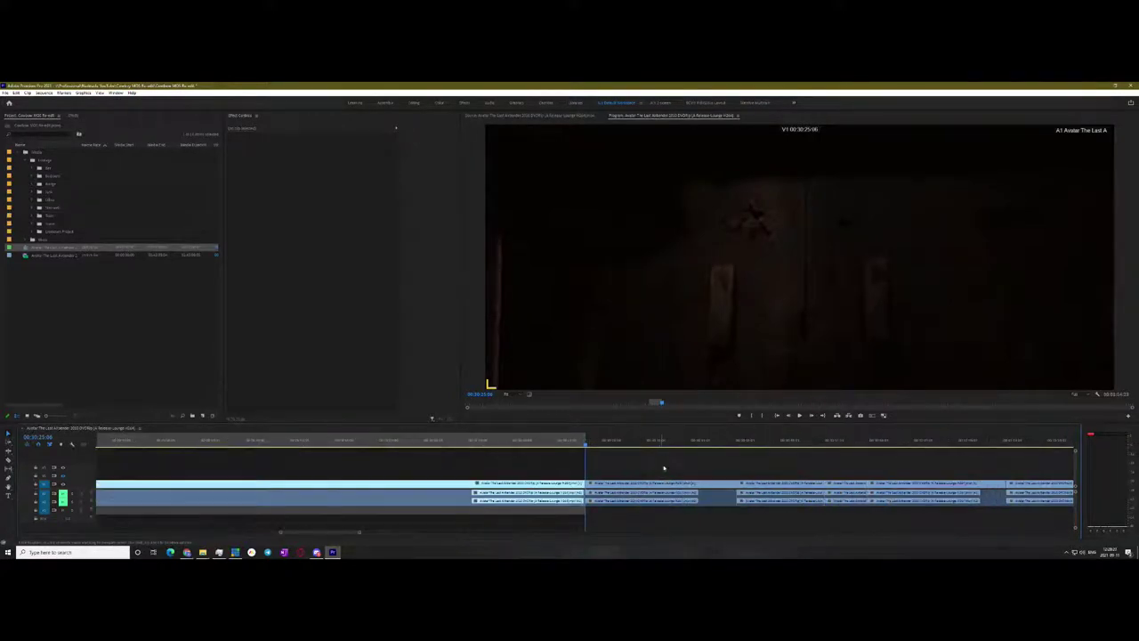
key("minus")
key("Up")
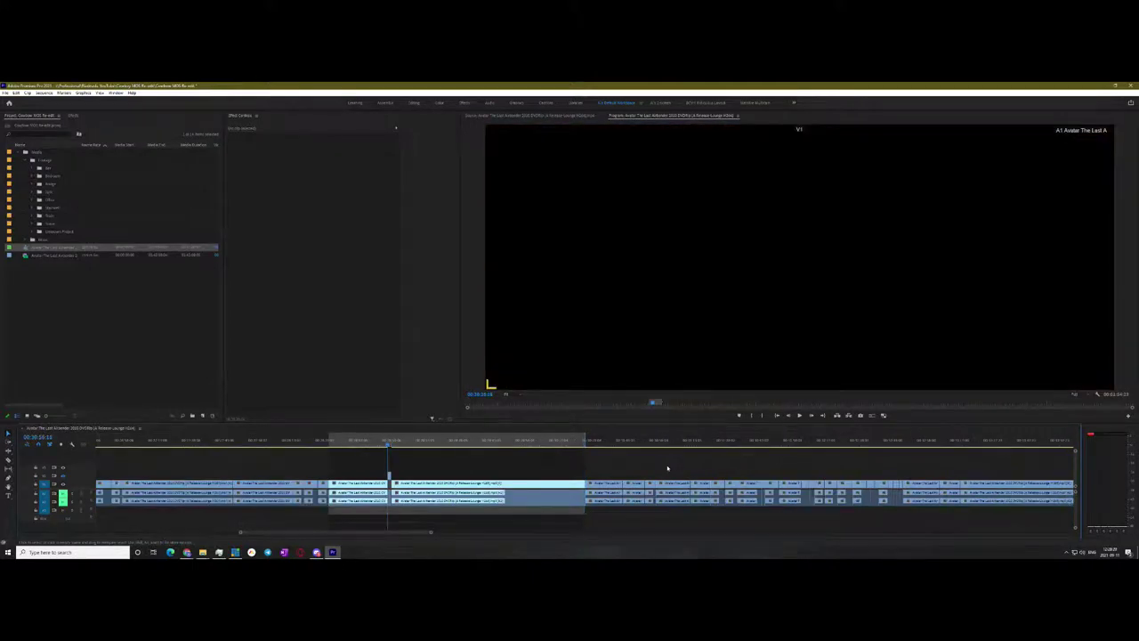
key("equal")
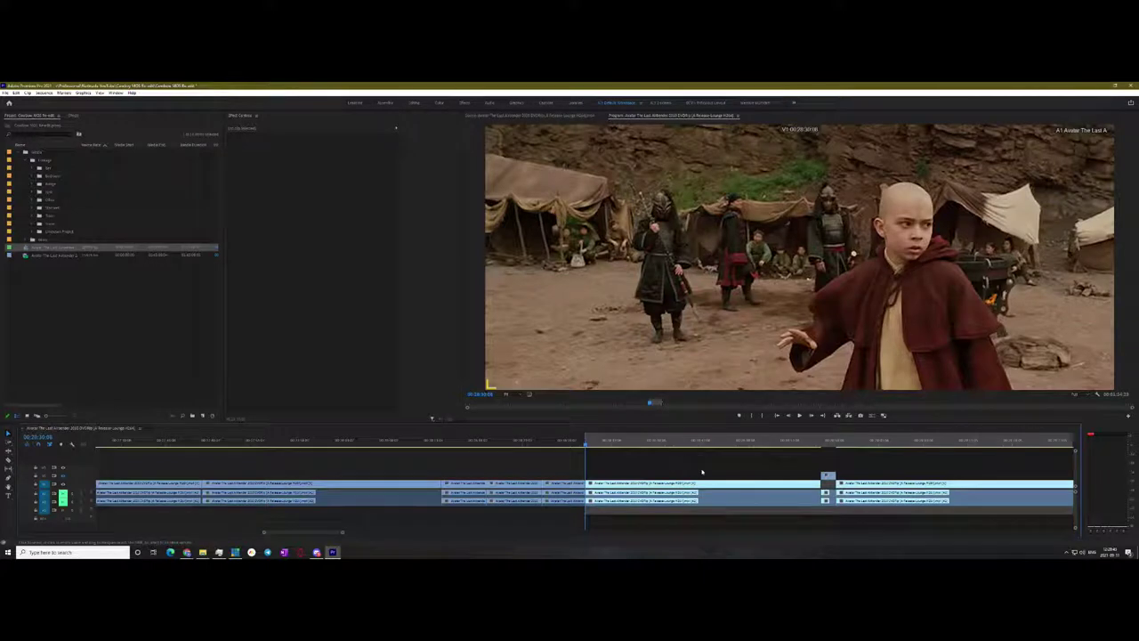
scroll(701, 471, "up", 6)
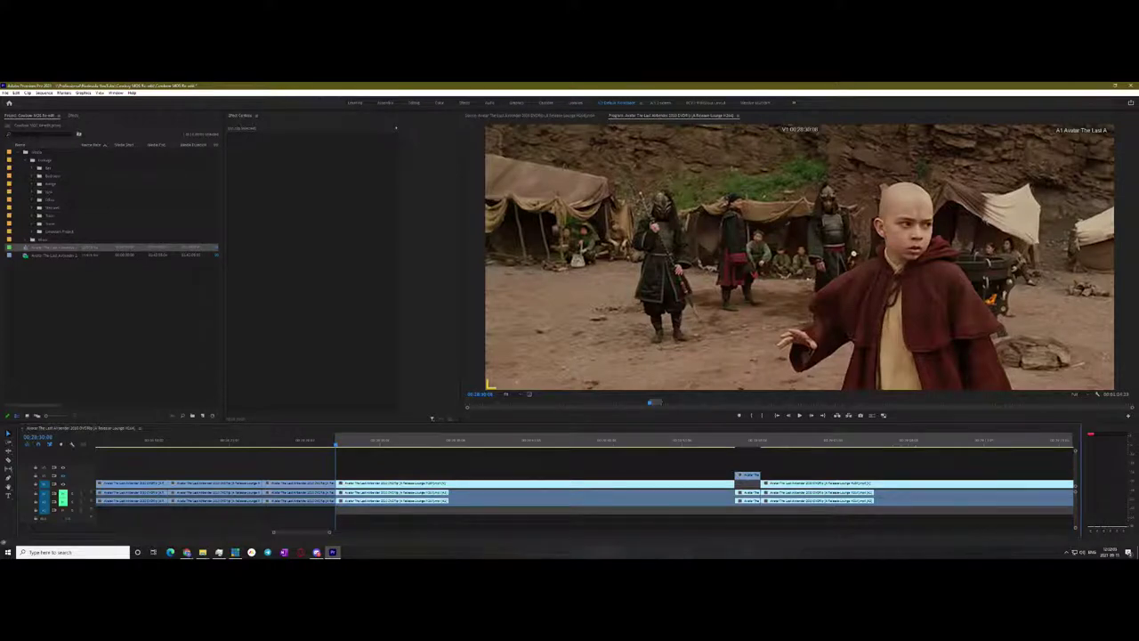
left_click(187, 551)
- Zoom out to the full tightened cut and scrub to soldiers confronting the bald boy
scroll(505, 472, "right", 5)
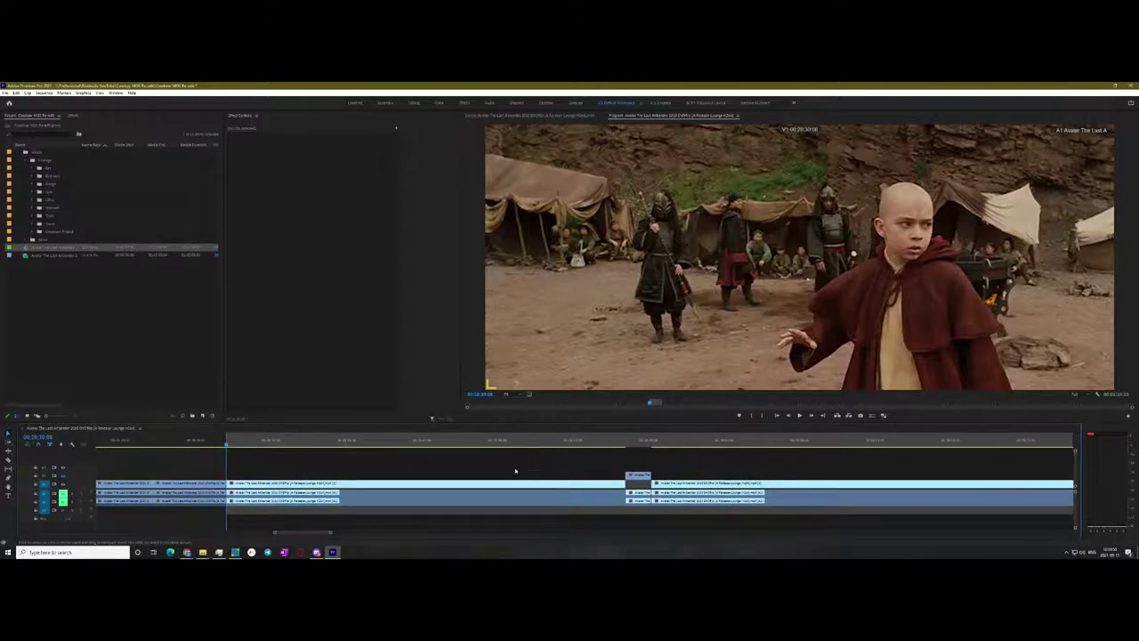
scroll(514, 469, "down", 5)
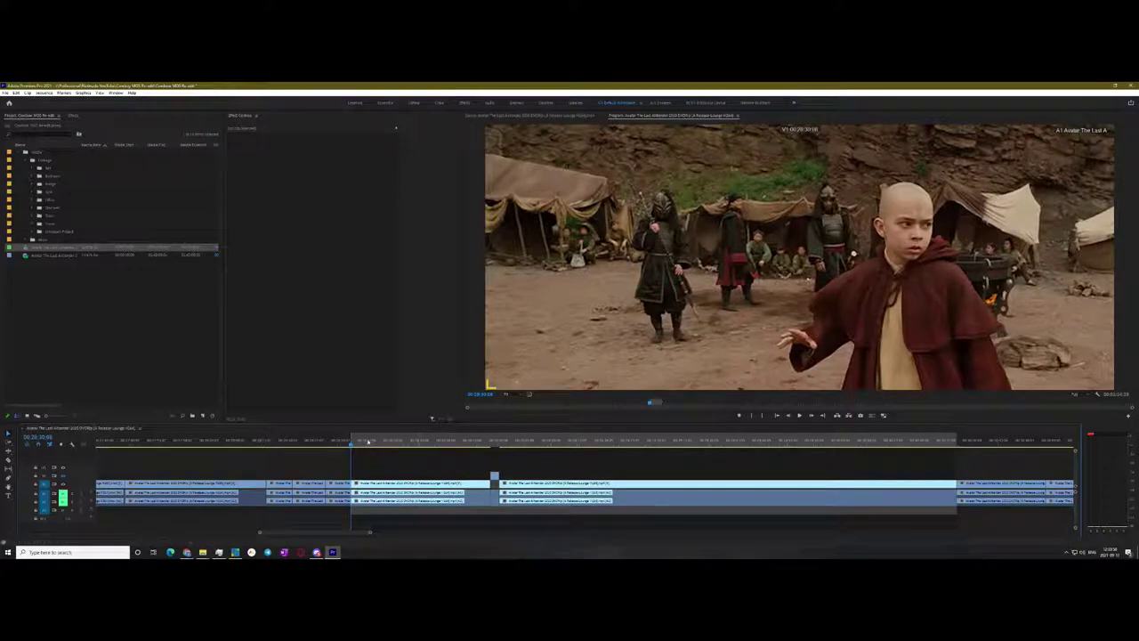
left_click_drag(364, 444, 406, 451)
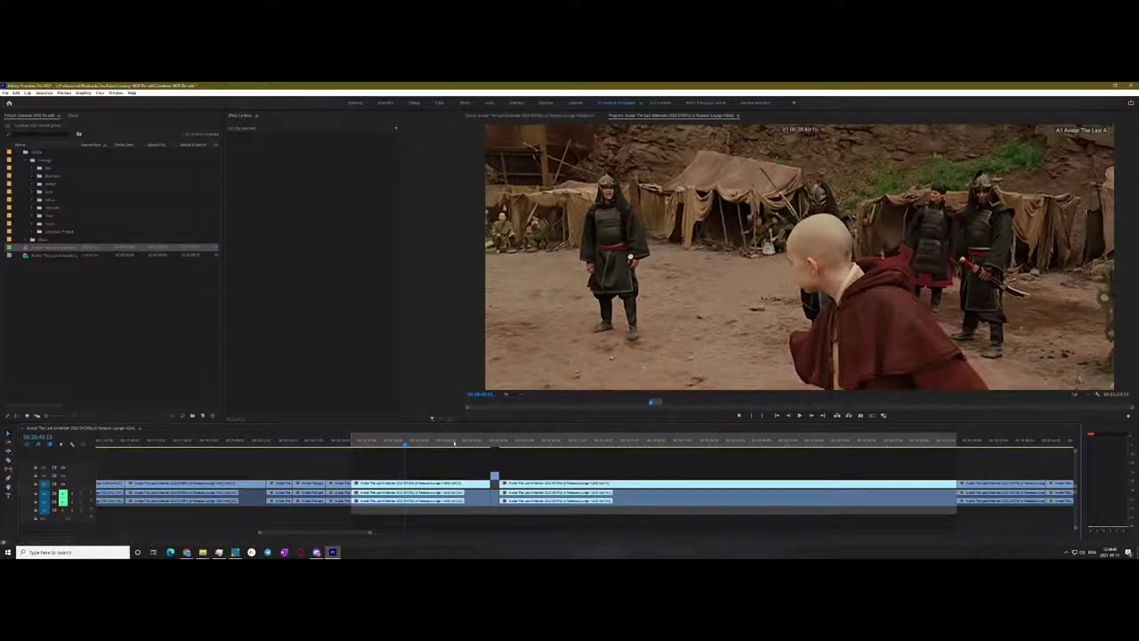
left_click(431, 441)
left_click_drag(431, 445, 463, 448)
left_click_drag(572, 443, 456, 452)
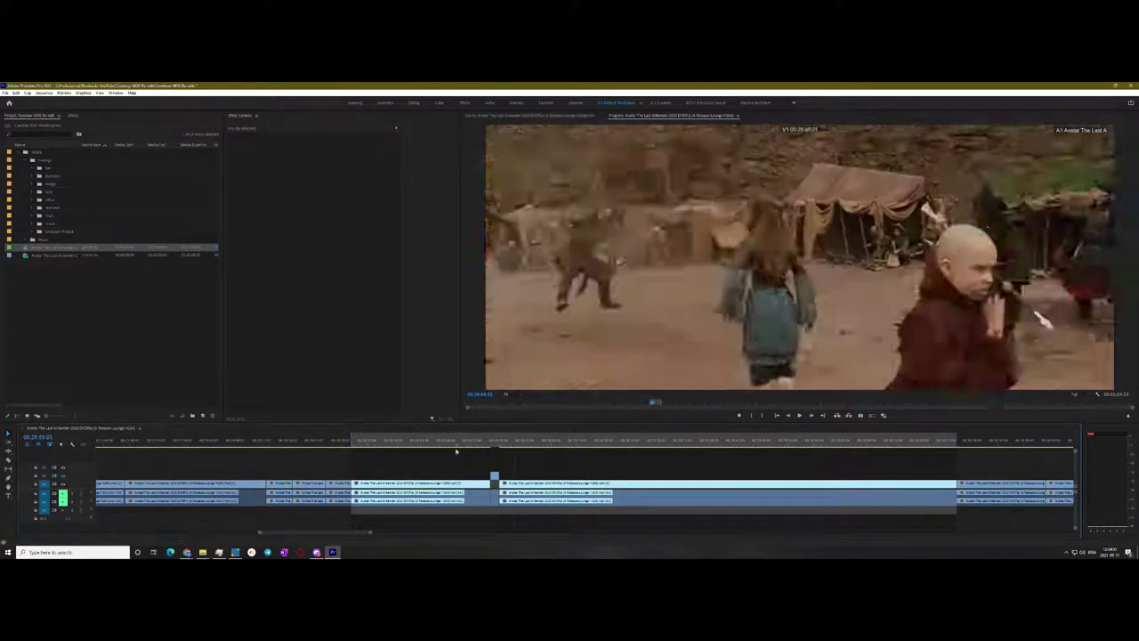
key("minus")
key("minus")
key("minus")
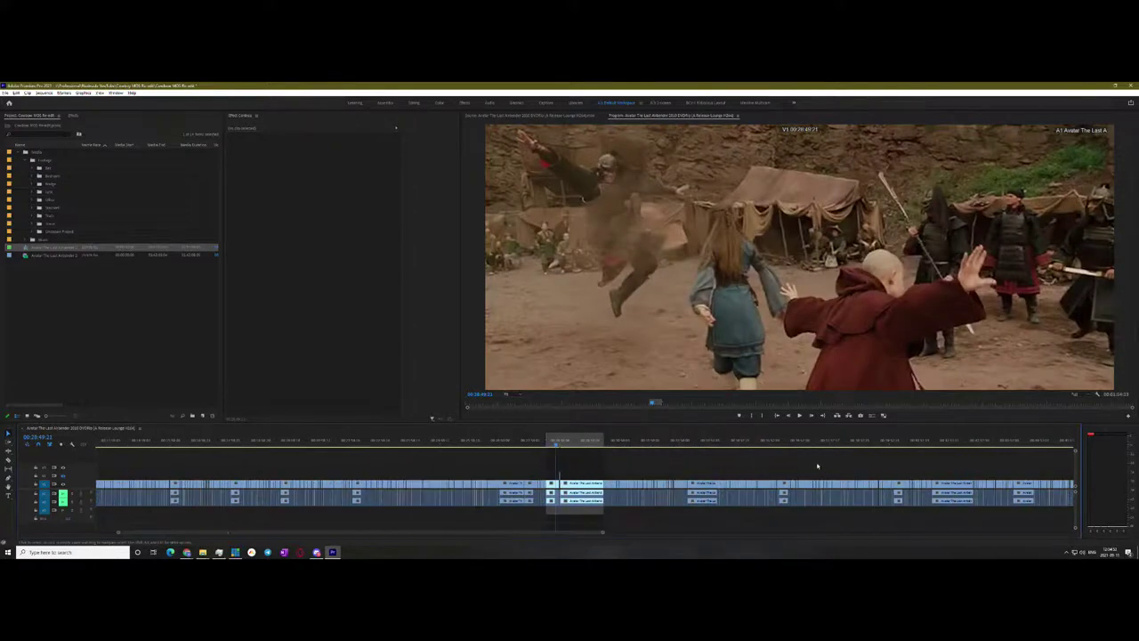
left_click(827, 443)
left_click_drag(834, 453, 730, 450)
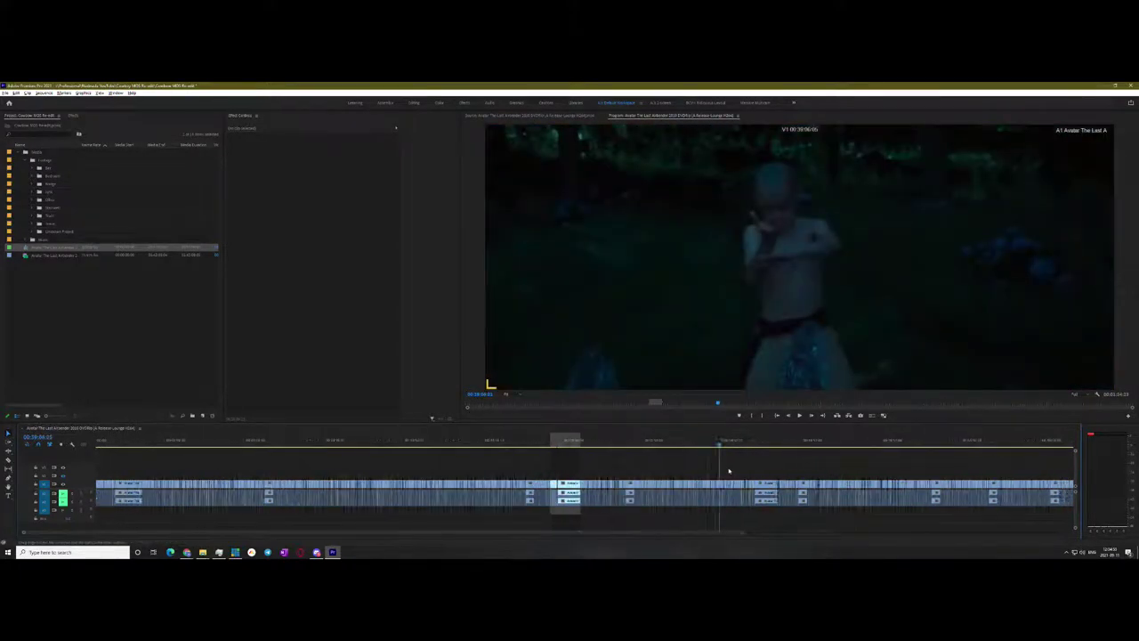
key("minus")
left_click(892, 442)
left_click_drag(892, 442, 664, 442)
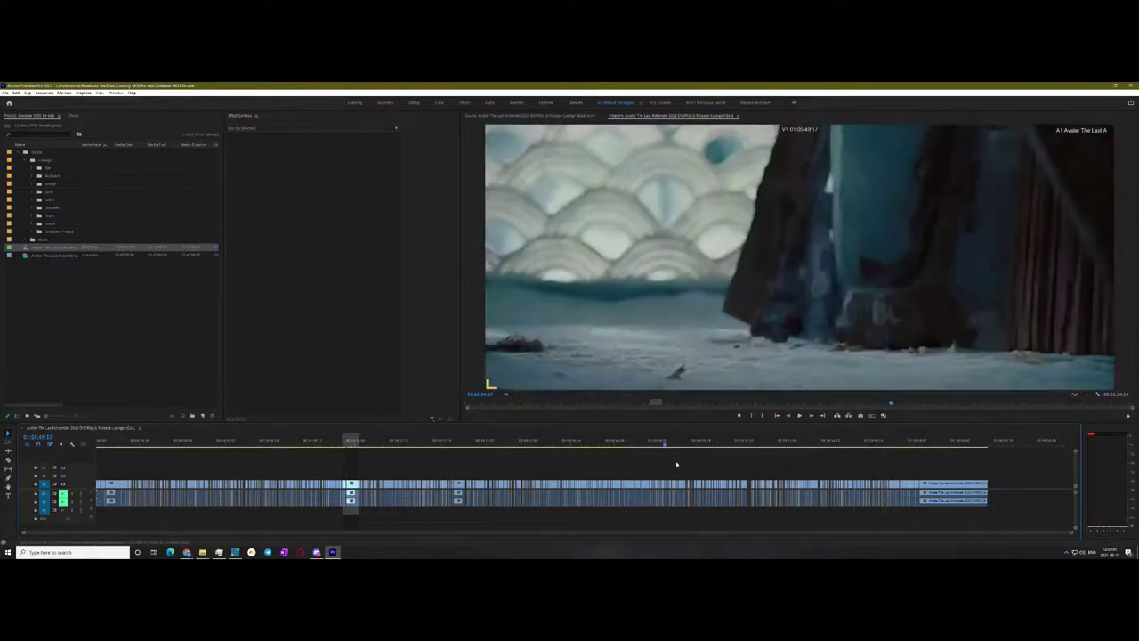
left_click_drag(377, 453, 352, 445)
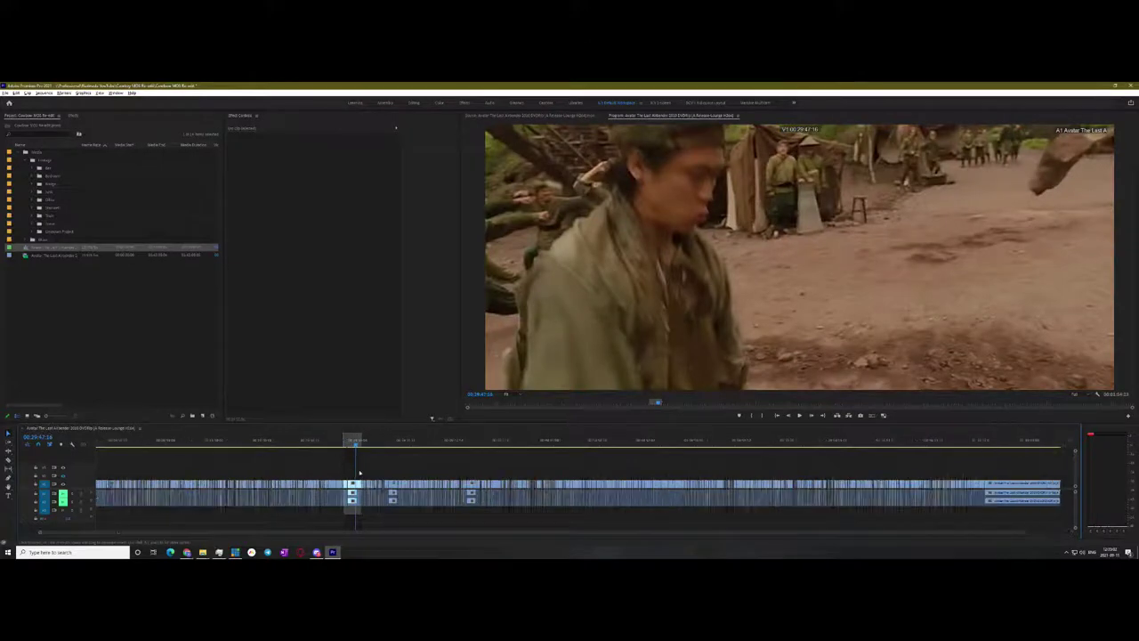
key("equal")
key("equal")
key("equal")
key("equal")
key("equal")
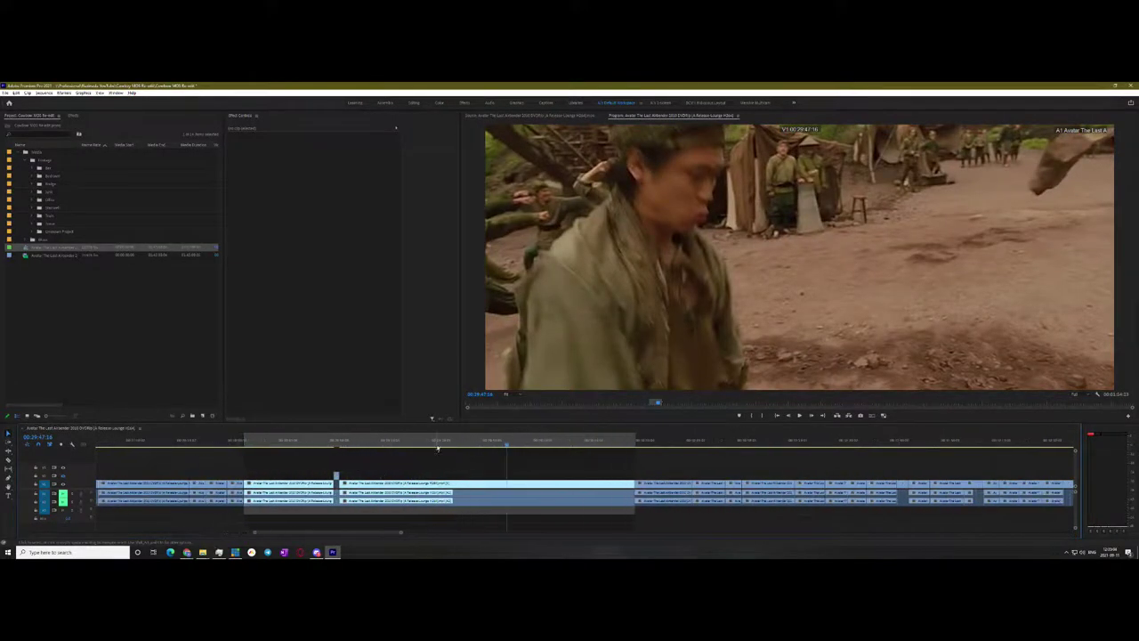
scroll(307, 462, "down", 3)
left_click(286, 461)
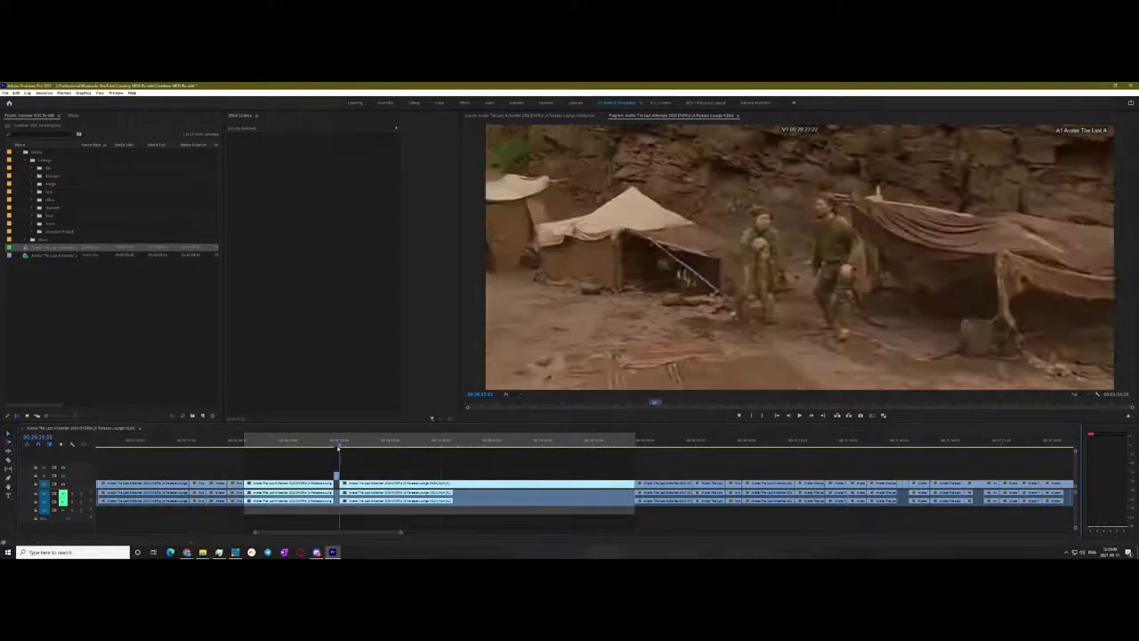
left_click_drag(286, 462, 416, 447)
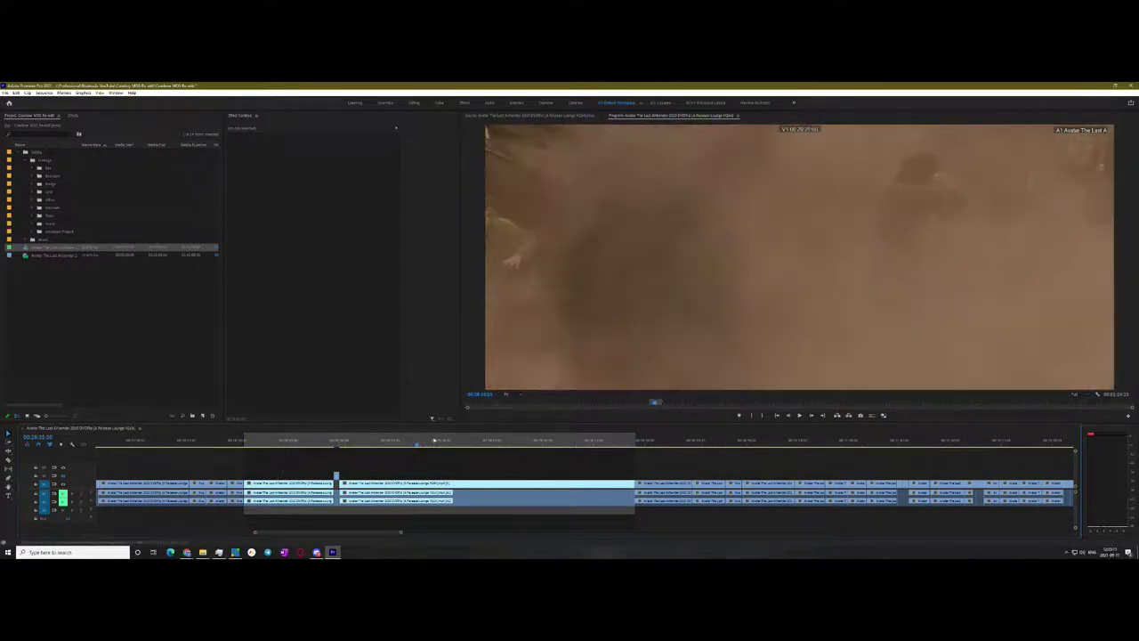
scroll(523, 459, "up", 4)
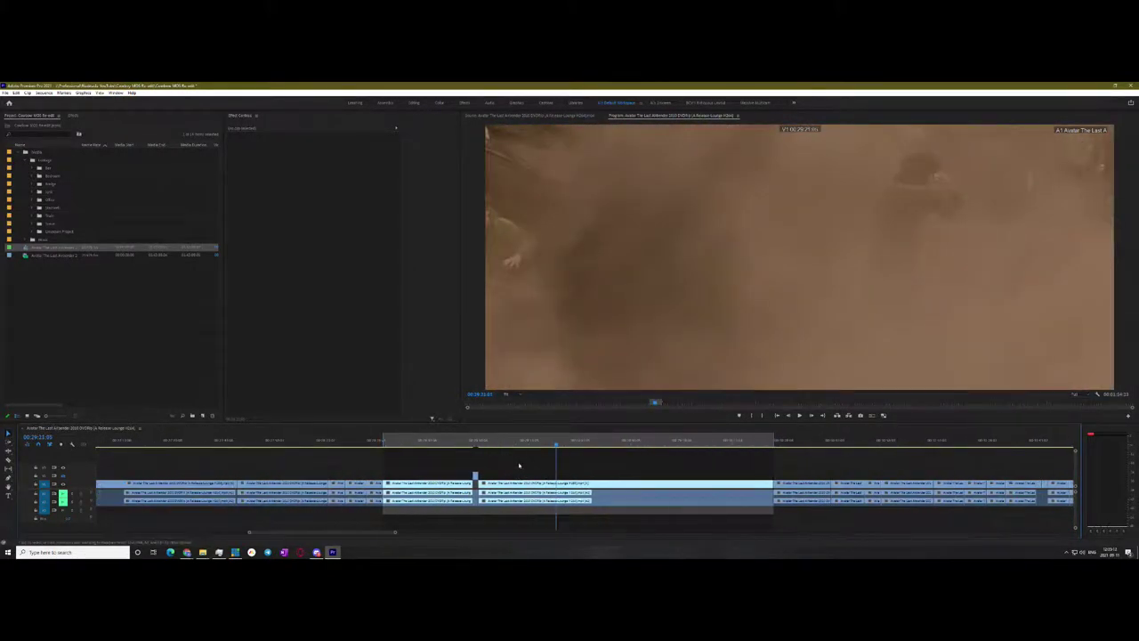
left_click(432, 446)
left_click_drag(432, 445, 448, 447)
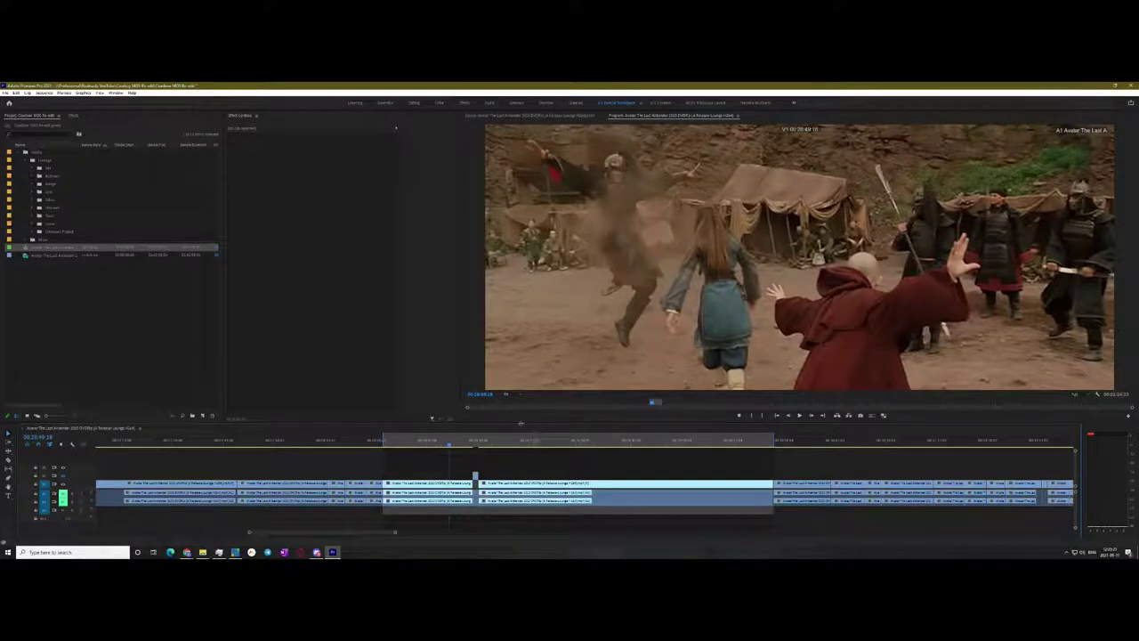
left_click(448, 446)
left_click_drag(447, 446, 513, 447)
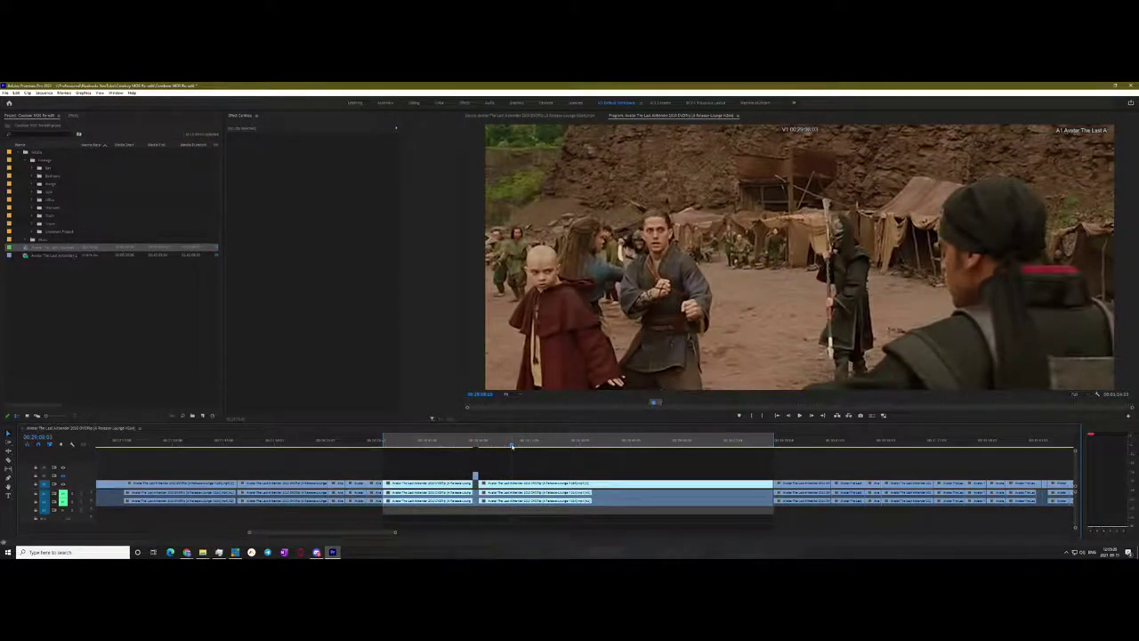
left_click_drag(541, 447, 592, 440)
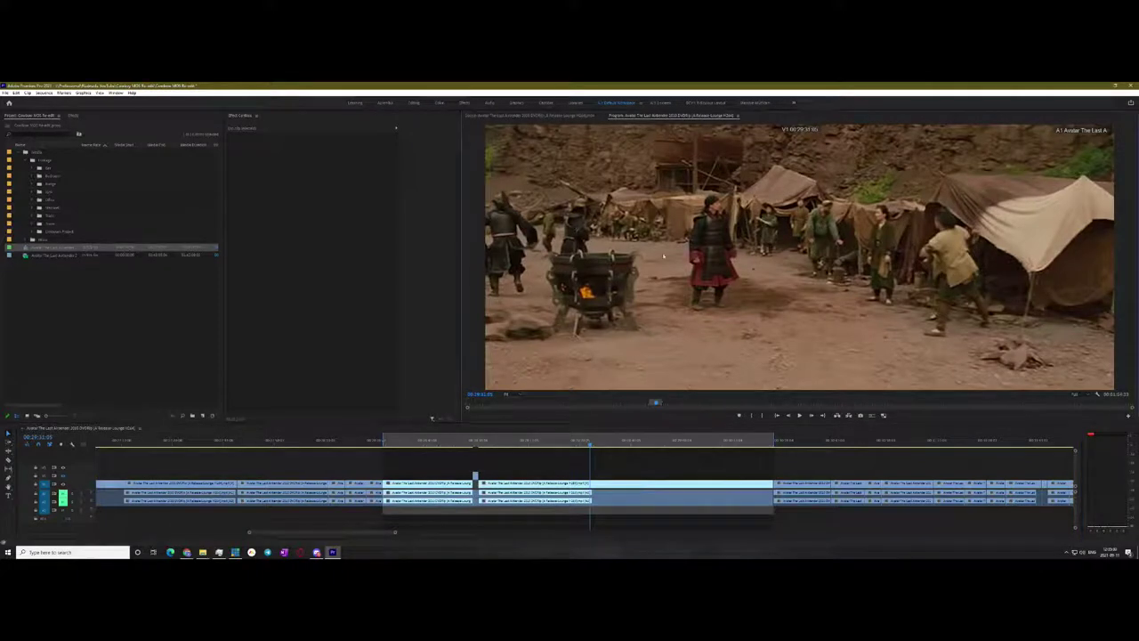
mouse_move(645, 442)
left_mouse_down()
mouse_move(682, 441)
mouse_move(666, 442)
left_mouse_up()
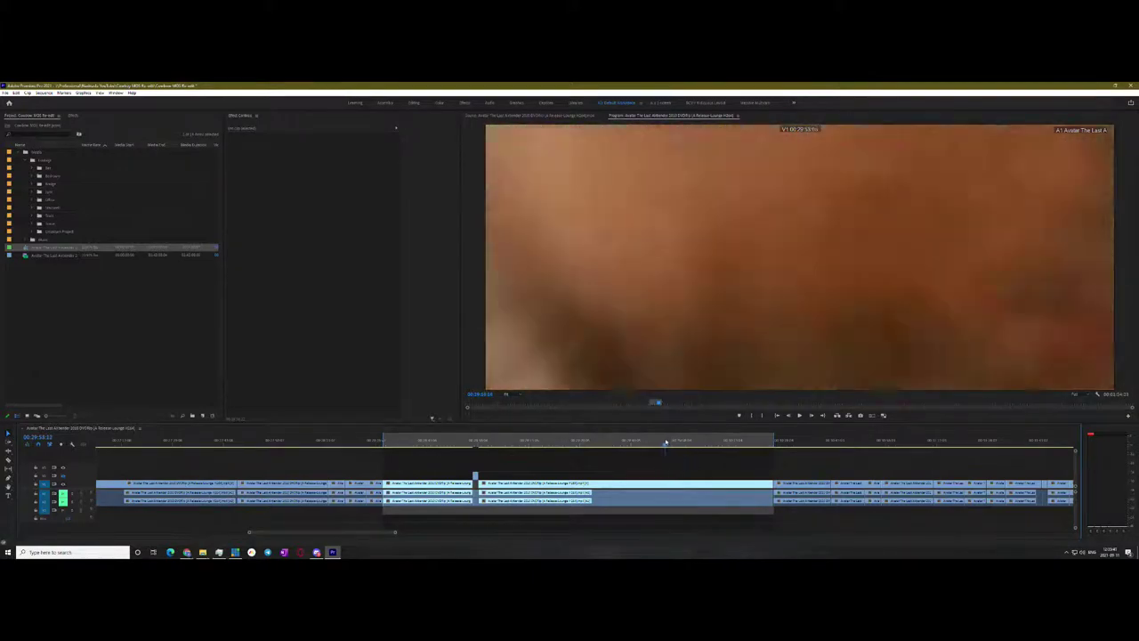
mouse_move(608, 446)
left_mouse_down()
mouse_move(686, 448)
mouse_move(579, 456)
mouse_move(616, 450)
mouse_move(601, 448)
left_mouse_up()
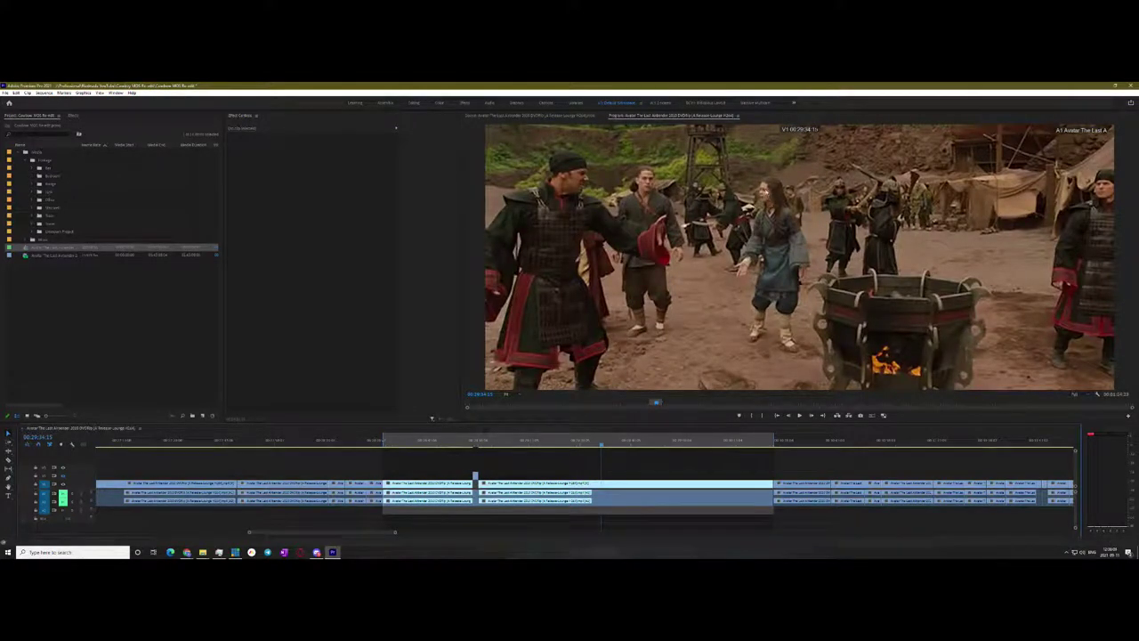
left_click_drag(600, 445, 612, 444)
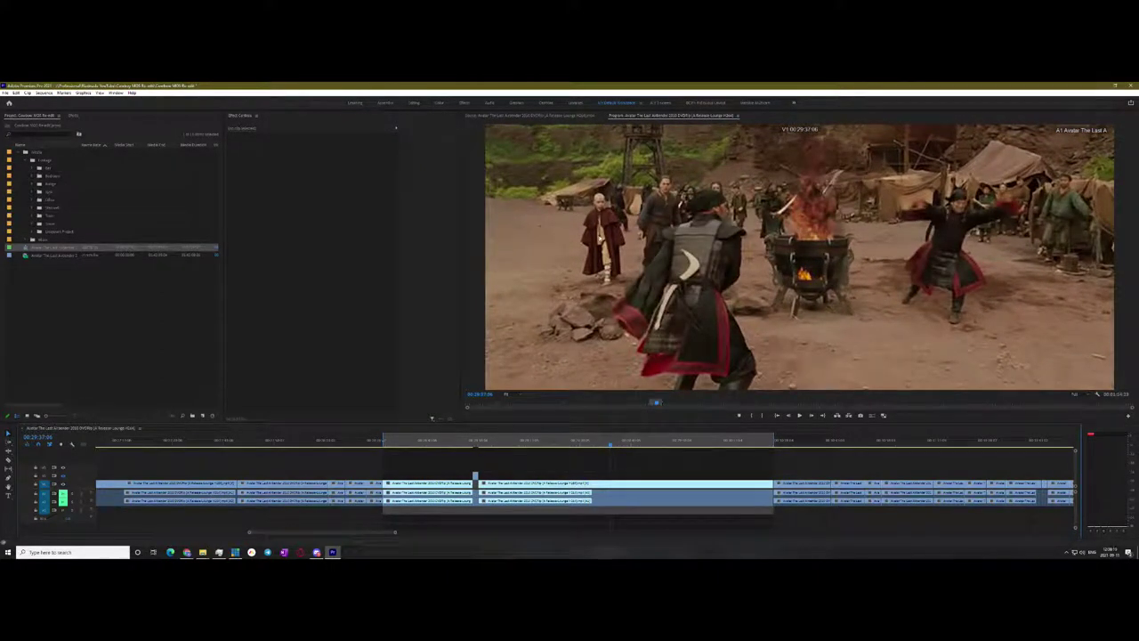
left_click_drag(614, 444, 652, 444)
scroll(654, 488, "up", 4)
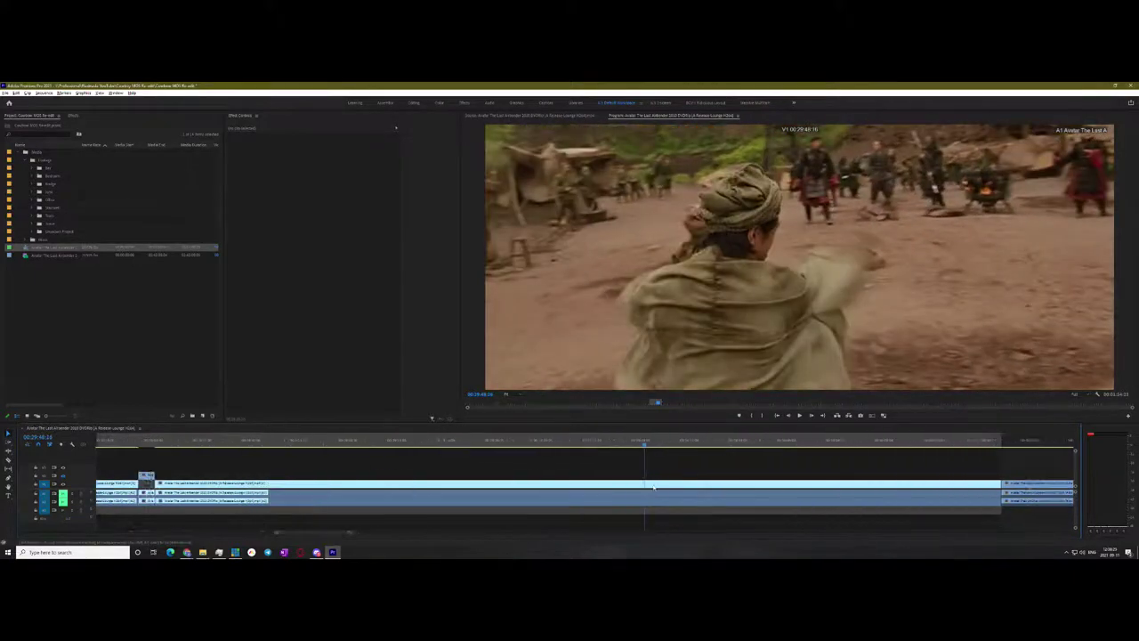
scroll(654, 487, "up", 3)
left_click_drag(743, 449, 716, 442)
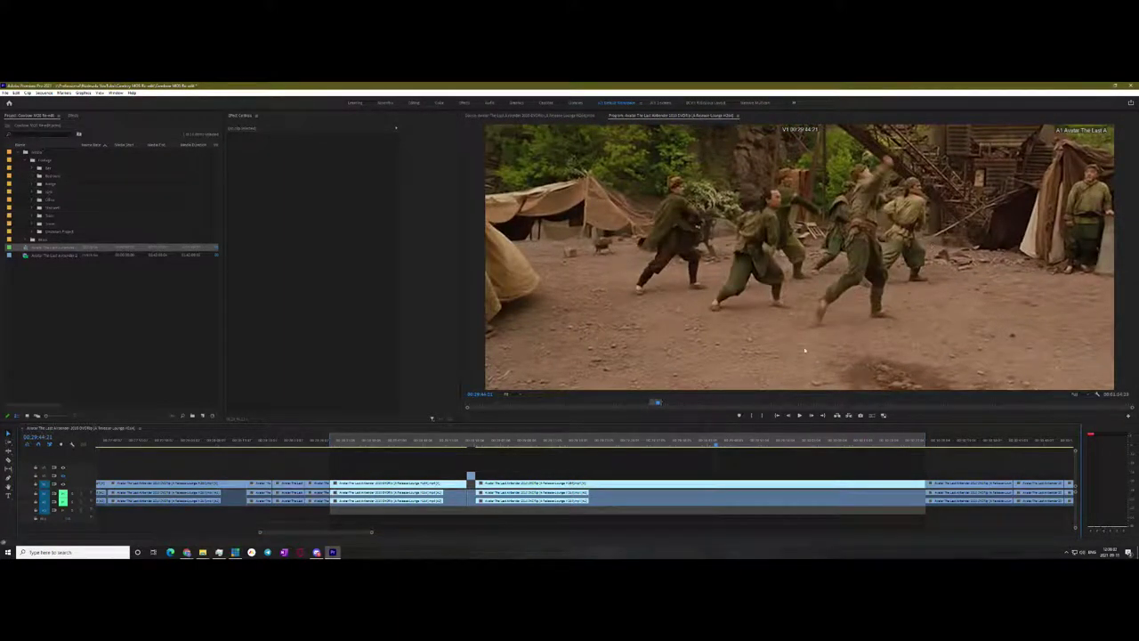
key("space")
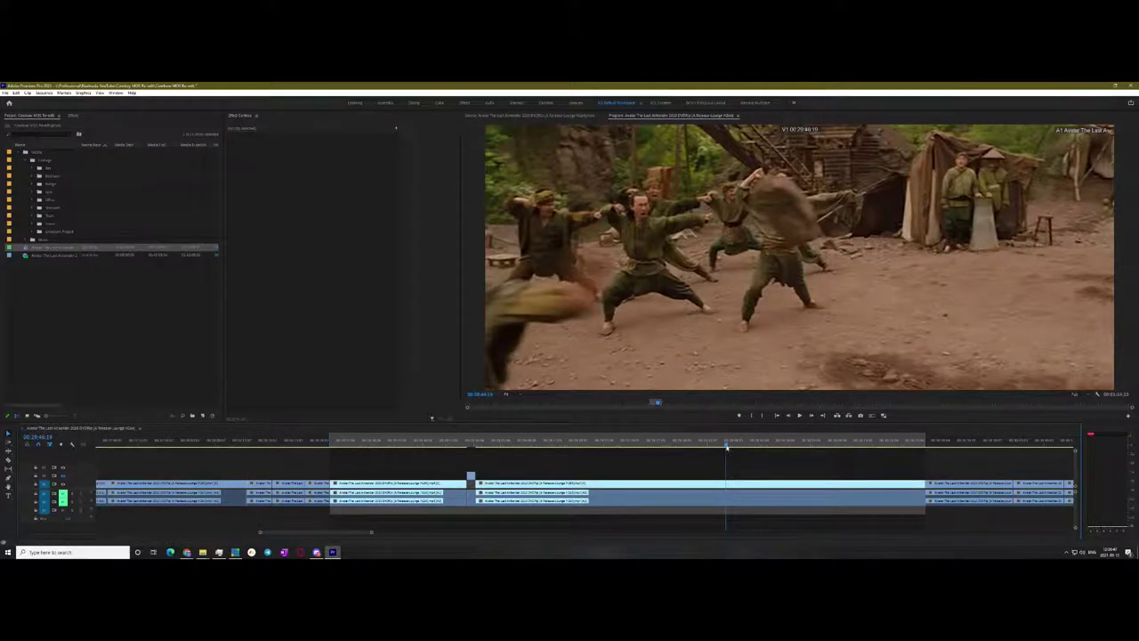
mouse_move(727, 445)
left_mouse_down()
mouse_move(740, 442)
mouse_move(688, 444)
mouse_move(738, 442)
left_mouse_up()
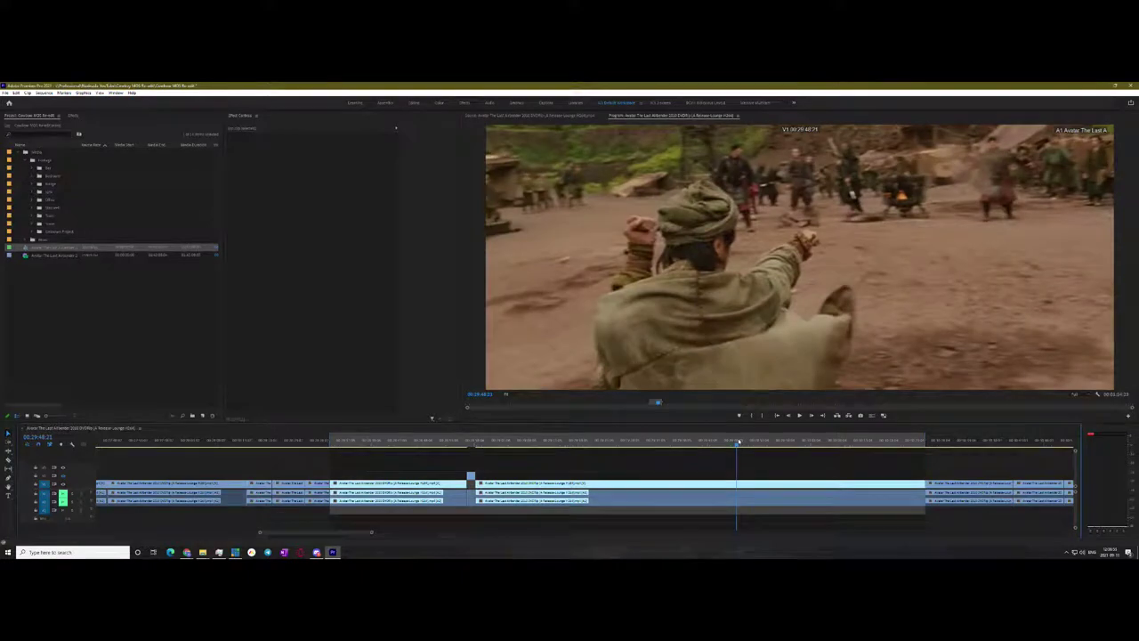
left_click_drag(724, 445, 528, 444)
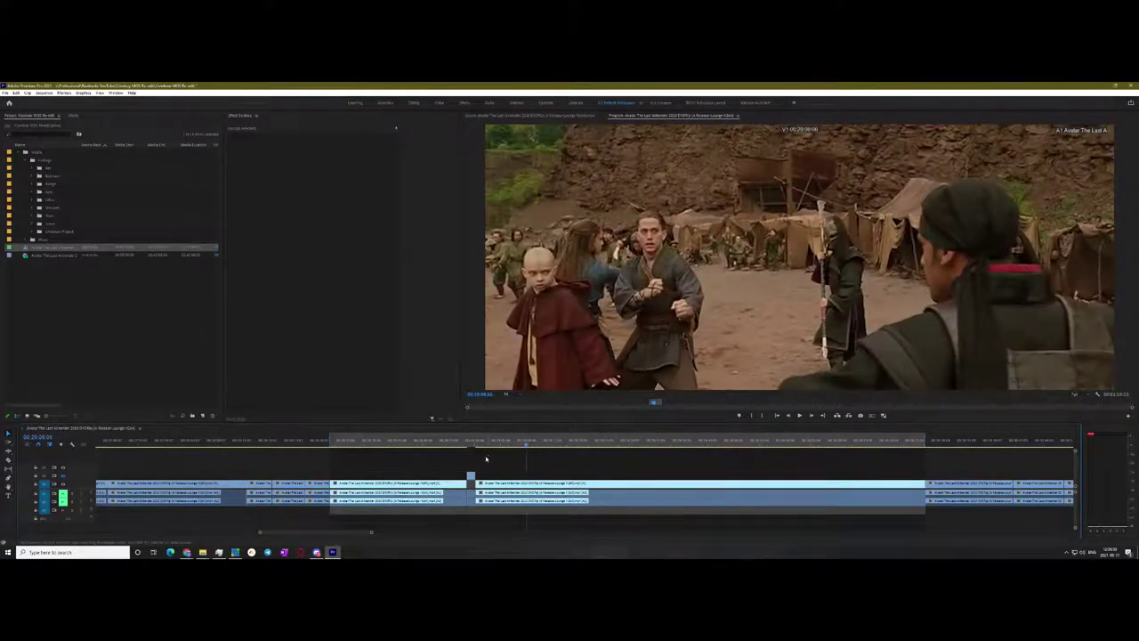
- Split the clip at 00:28:47:18 and delete the unwanted part before it, leaving a gap
scroll(445, 467, "up", 3)
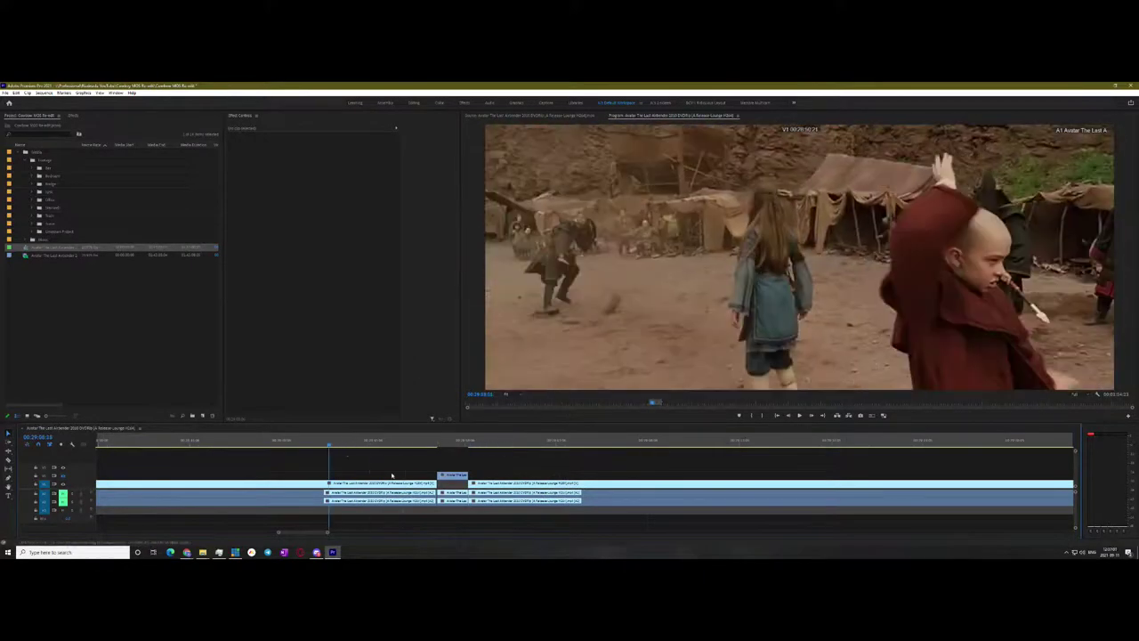
scroll(396, 471, "left", 6)
left_click_drag(413, 442, 388, 454)
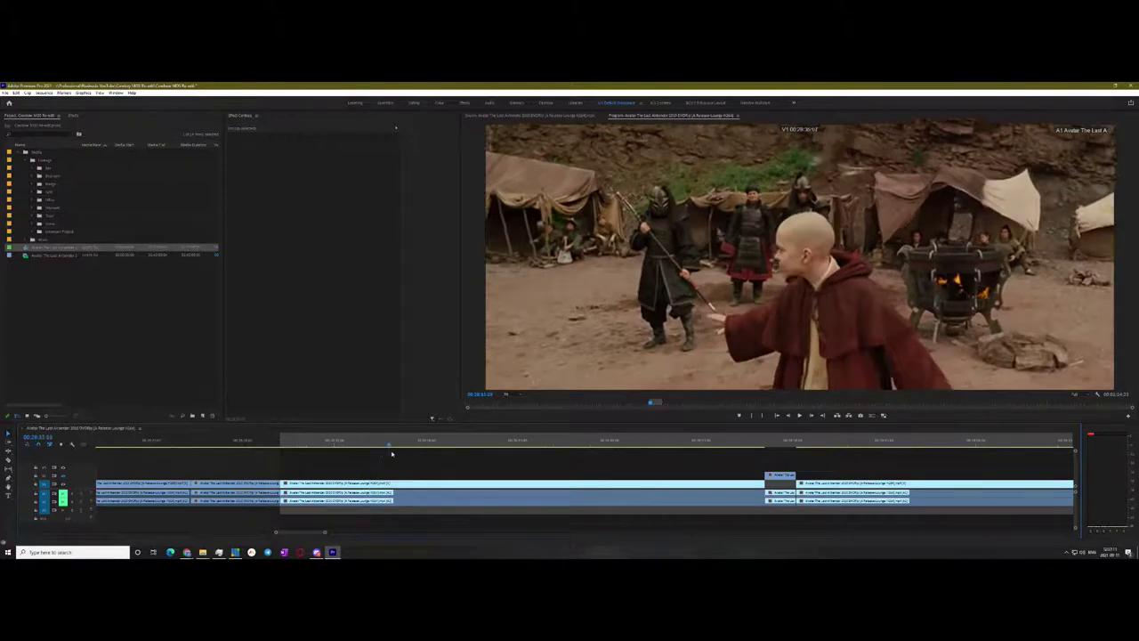
left_click_drag(545, 443, 562, 440)
left_click_drag(623, 419, 580, 416)
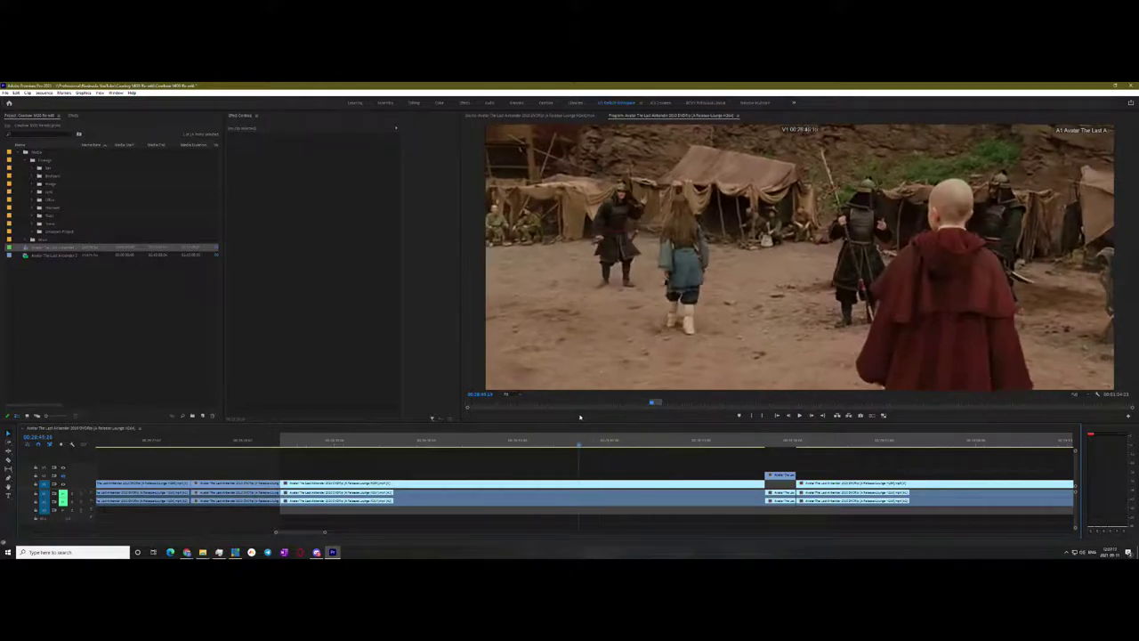
key("Left")
key("Left")
key("Left")
key("Left")
key("Left")
key("Left")
key("Left")
key("Left")
key("Left")
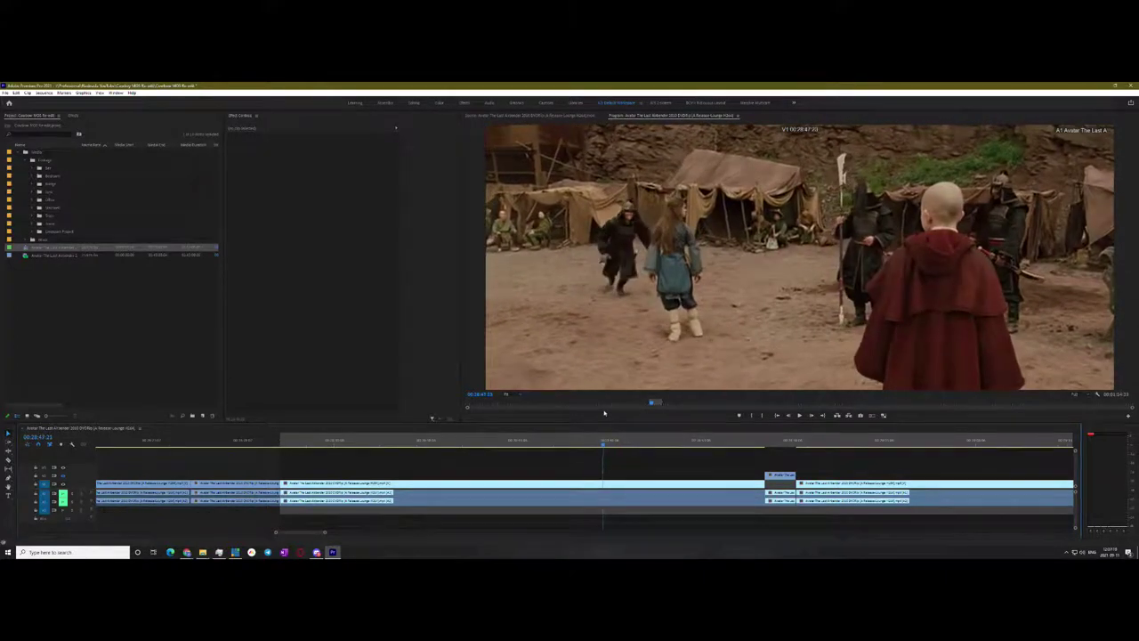
key("ctrl+k")
left_click(563, 494)
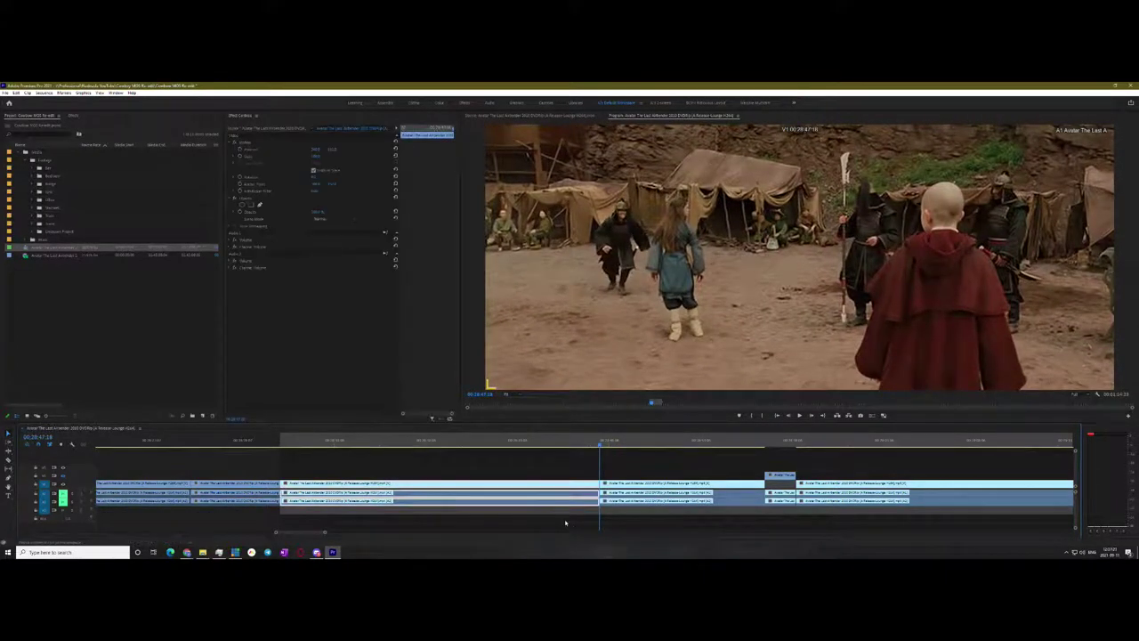
key("Delete")
- Play back and add another split on the following clip, then zoom in on it
key("space")
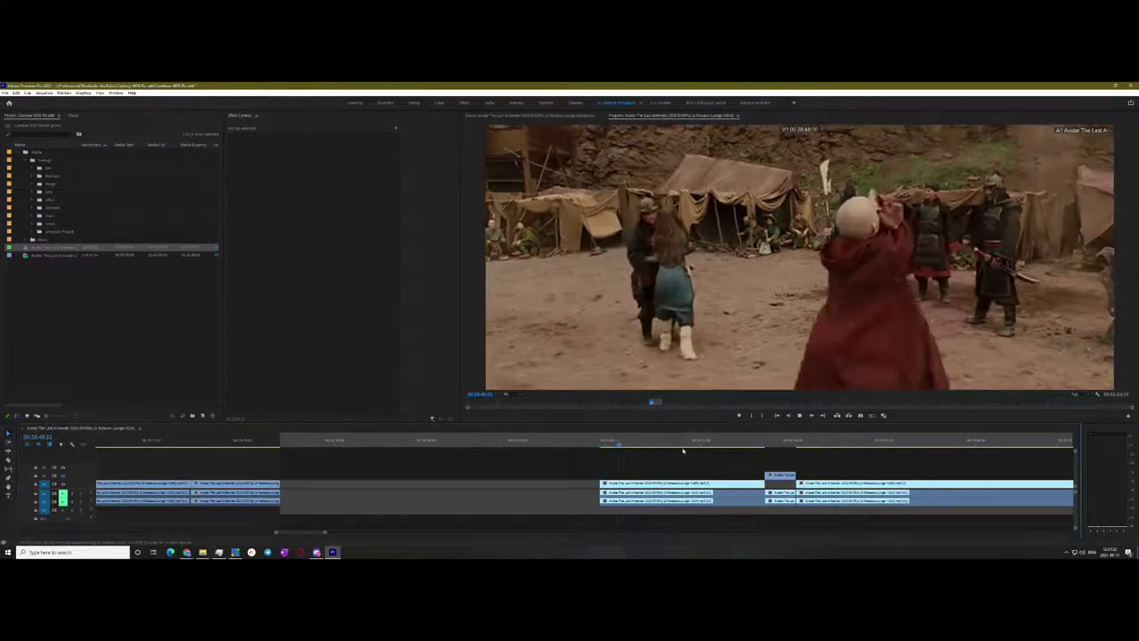
key("ctrl+k")
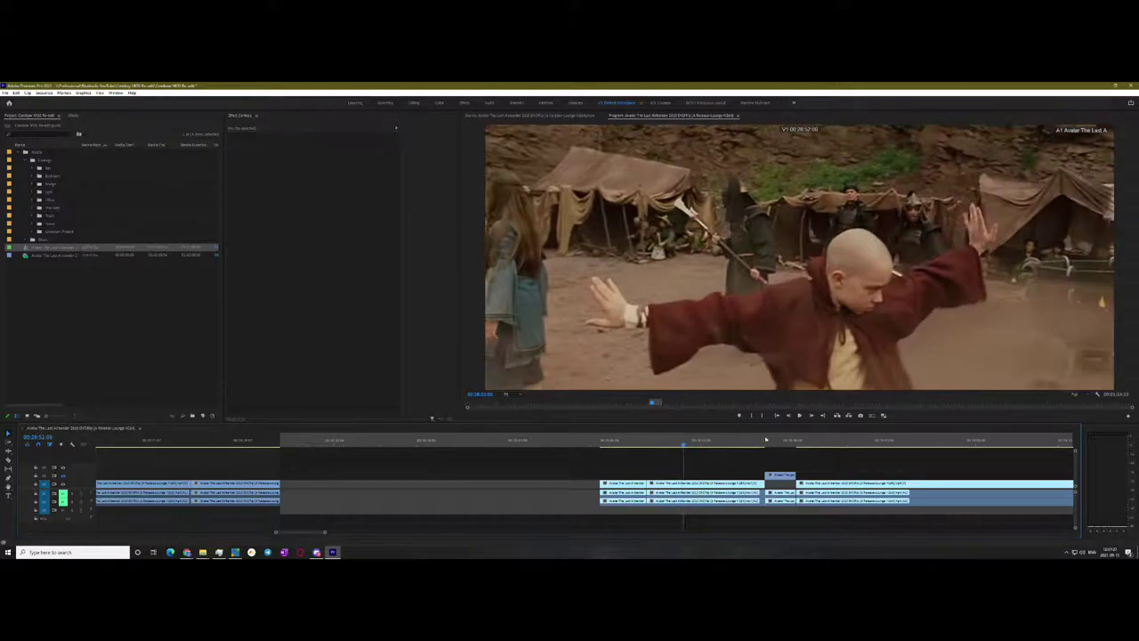
key("space")
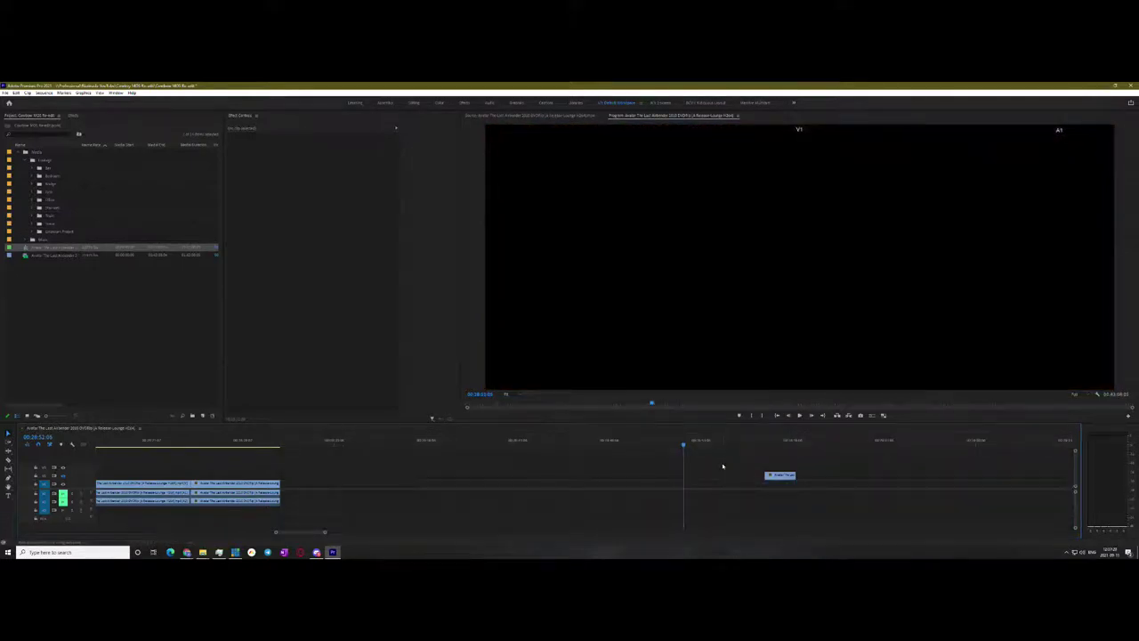
left_click(636, 442)
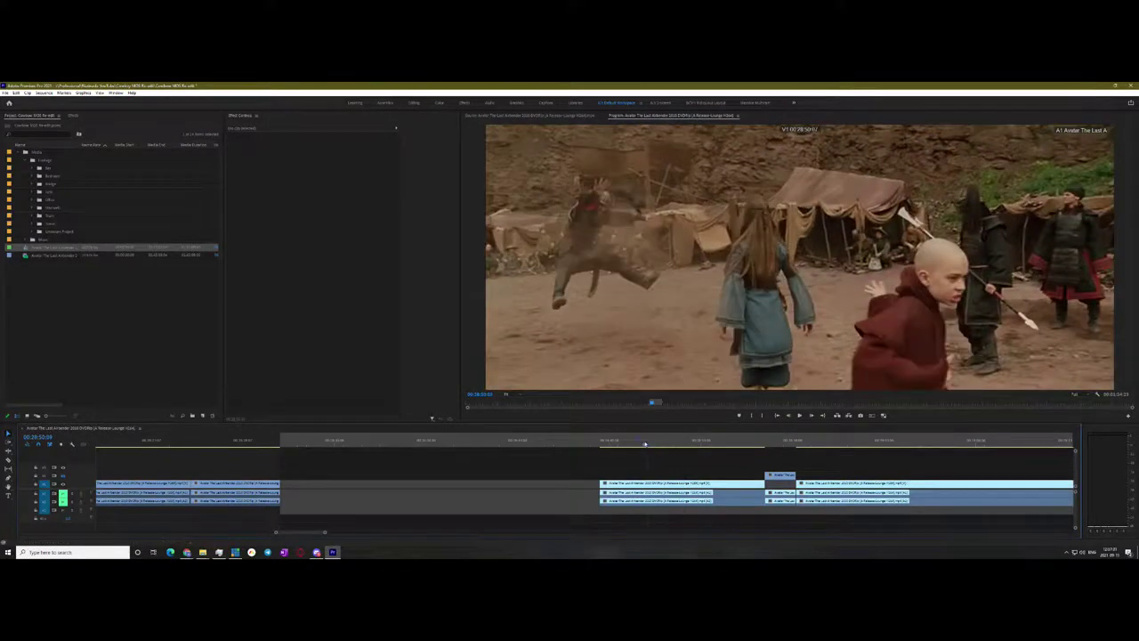
key("=")
left_click(607, 442)
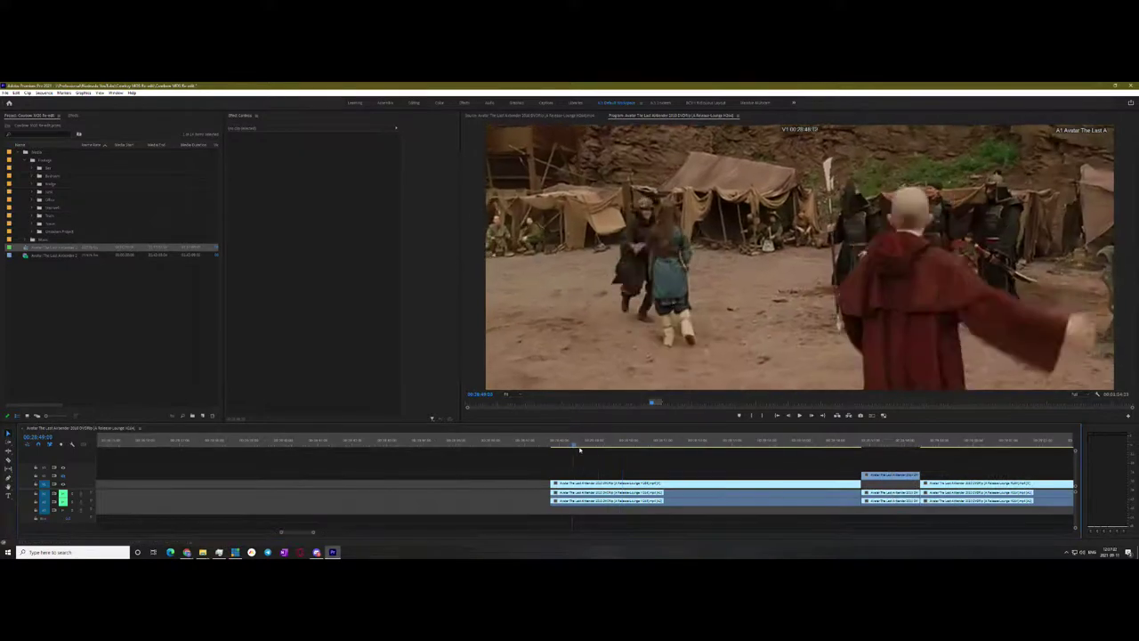
left_click_drag(631, 452, 622, 449)
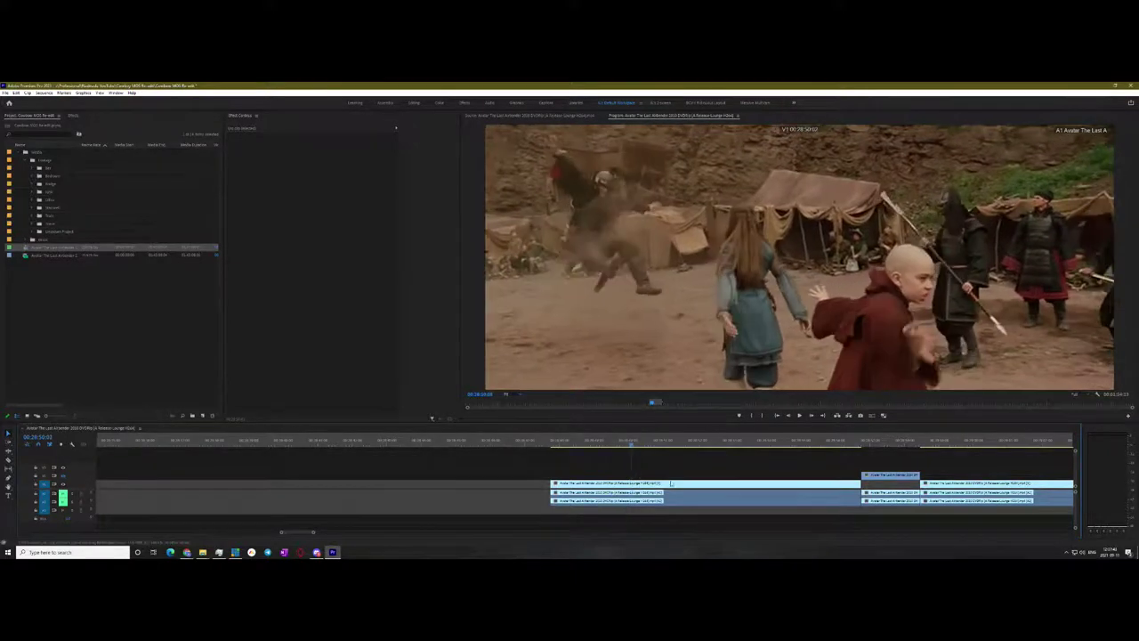
scroll(645, 478, "up", 3)
left_click_drag(563, 443, 637, 426)
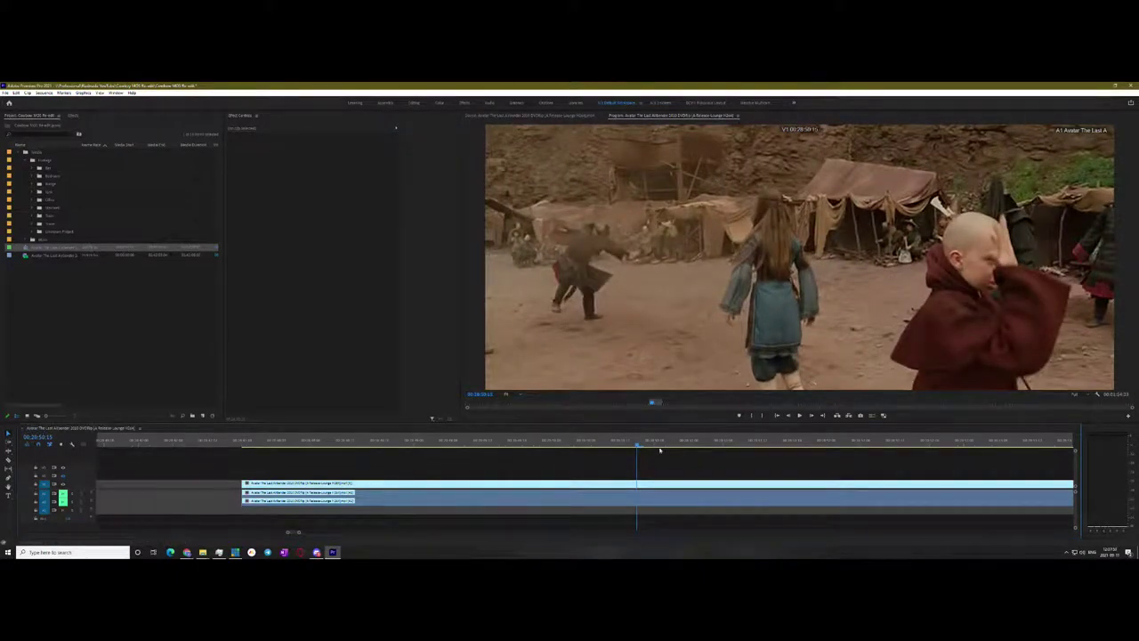
left_click_drag(637, 444, 678, 445)
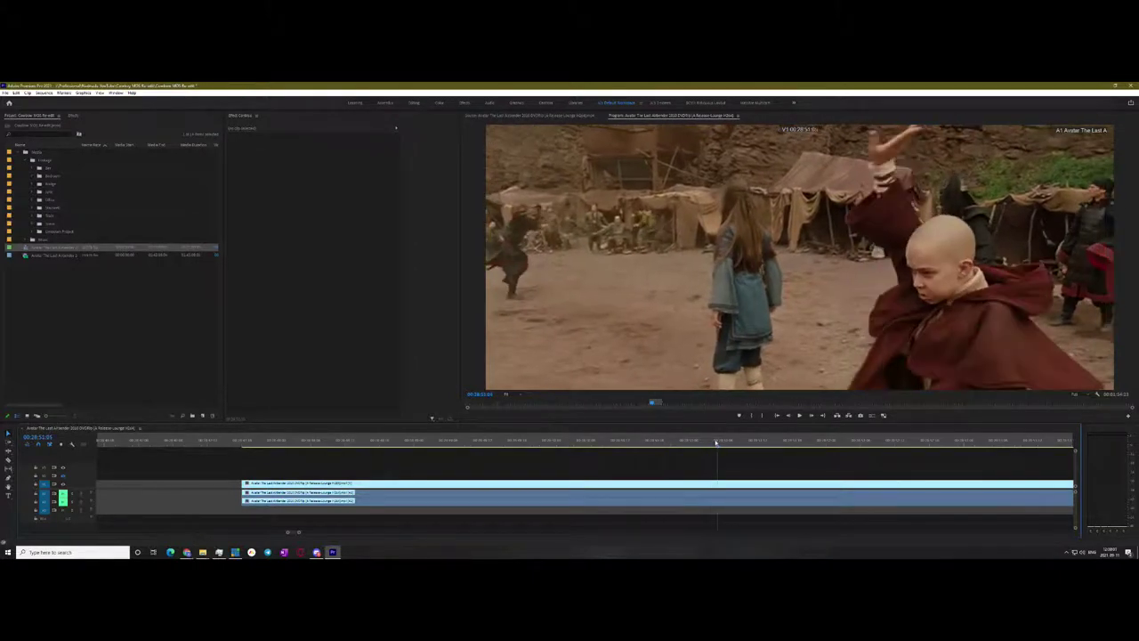
left_click_drag(717, 442, 934, 442)
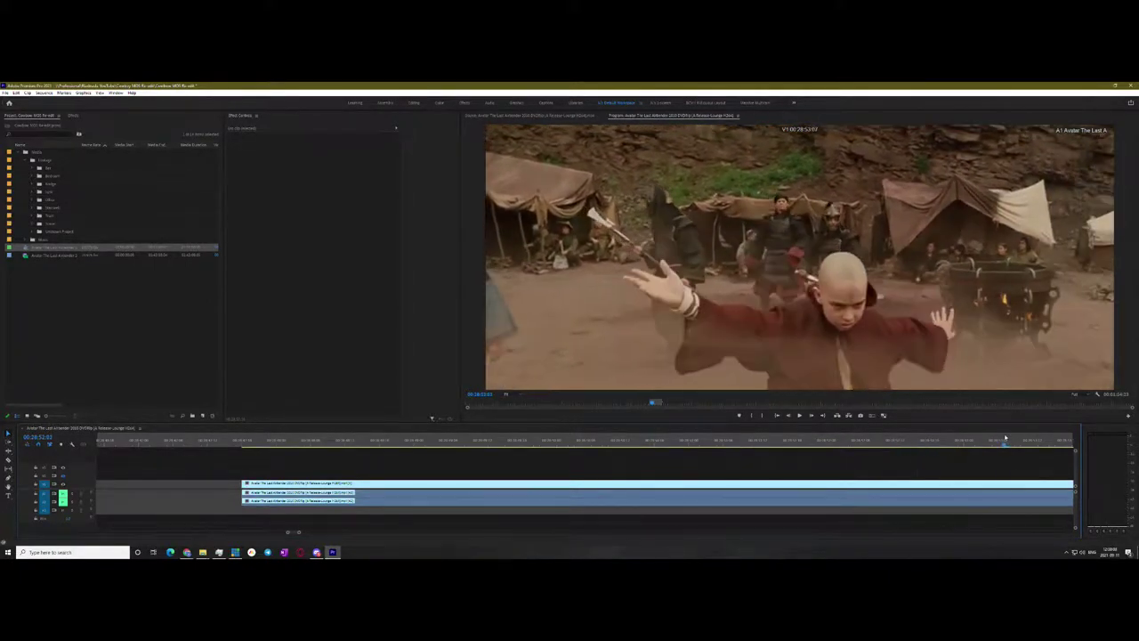
scroll(858, 455, "down", 4)
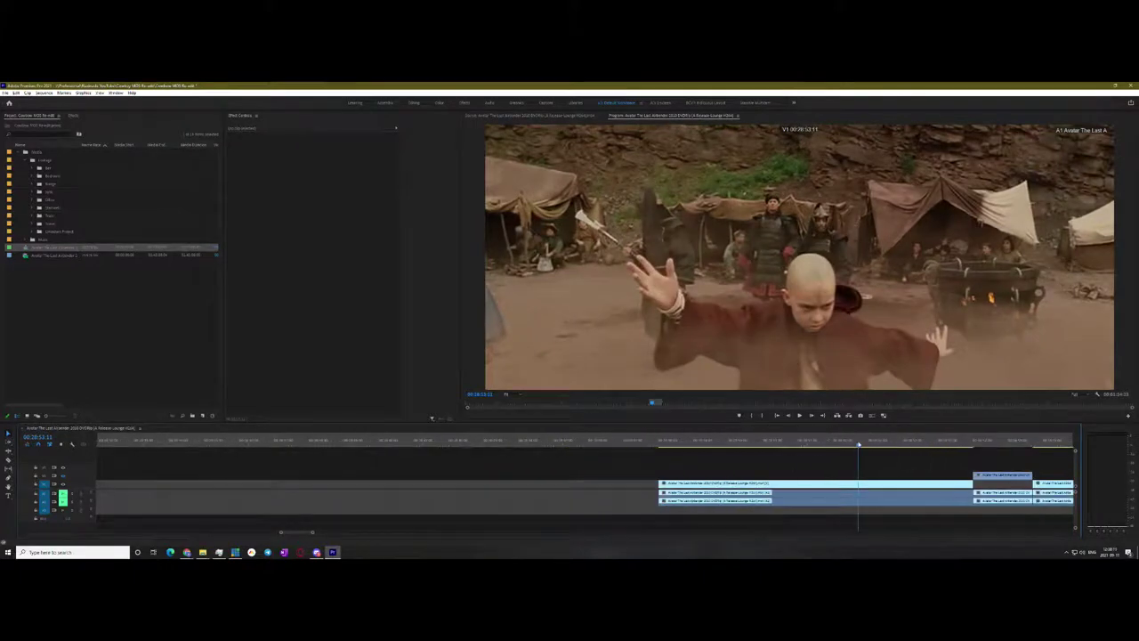
left_click(975, 436)
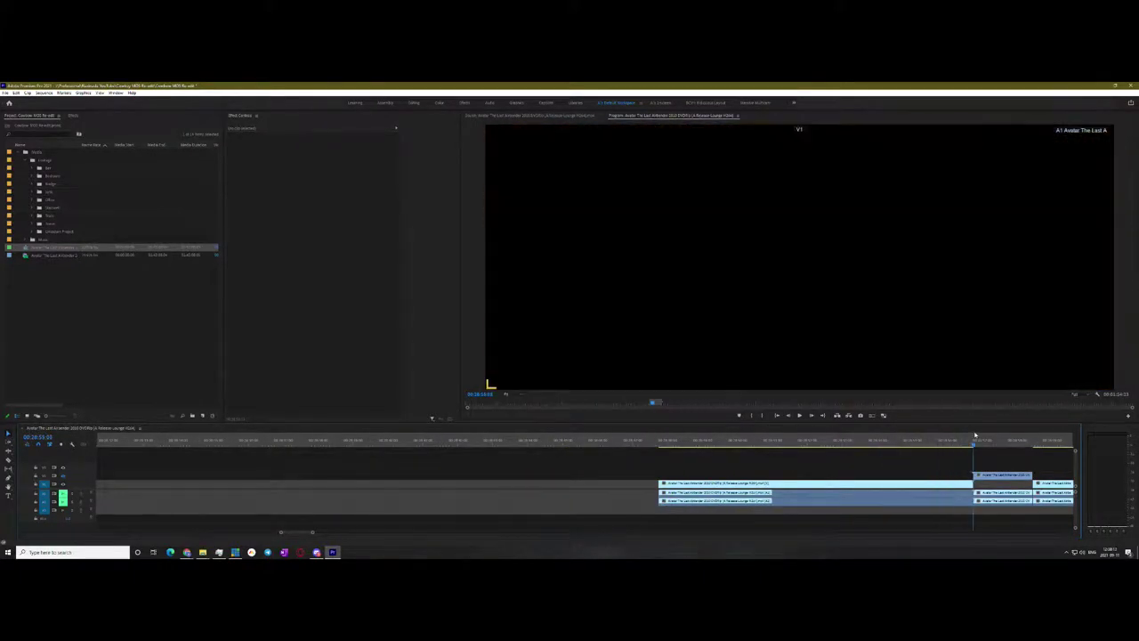
scroll(976, 436, "down", 2)
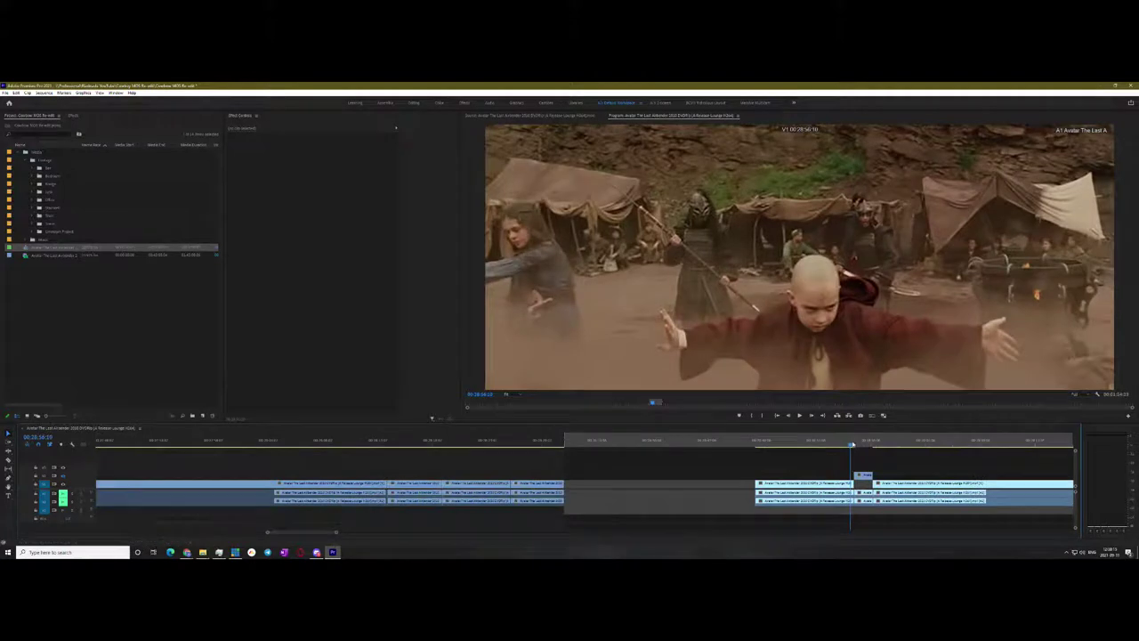
scroll(975, 463, "up", 3)
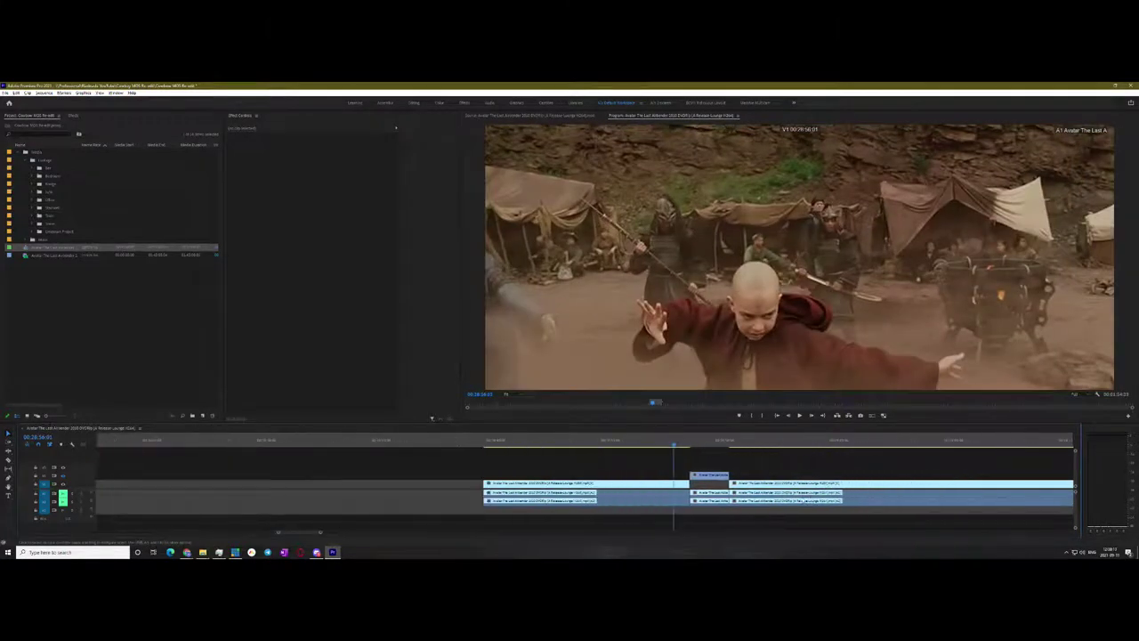
mouse_move(674, 443)
left_mouse_down()
mouse_move(774, 444)
mouse_move(663, 441)
mouse_move(829, 434)
mouse_move(679, 438)
left_mouse_up()
- Try deleting the unwanted stretch, undo it, and replay the soldier shot
key("equal")
key("equal")
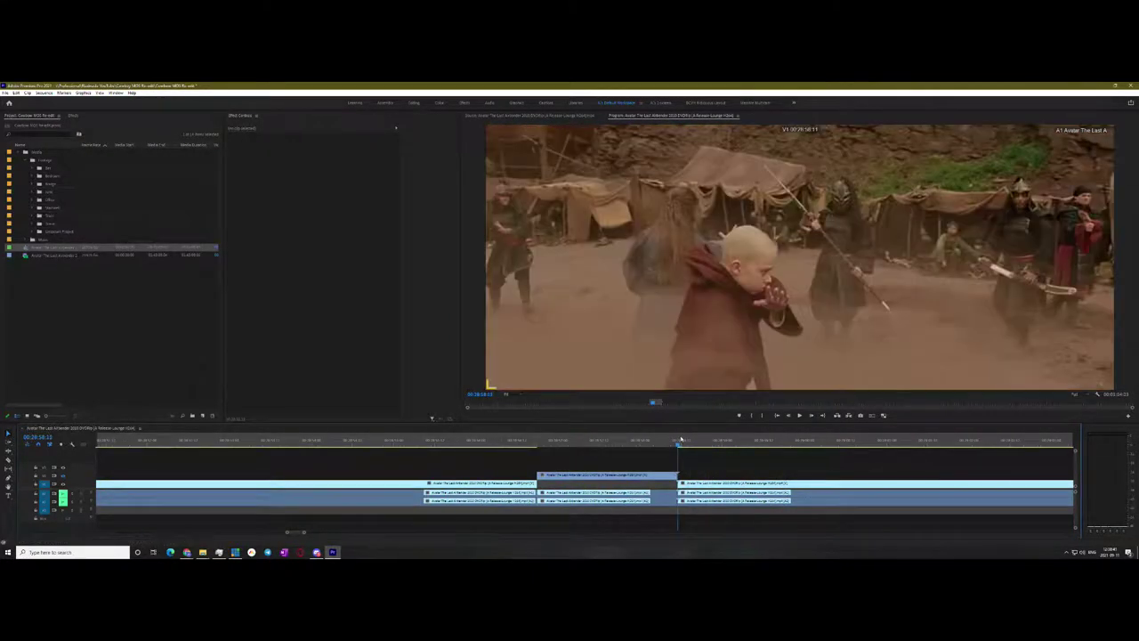
left_click_drag(663, 461, 636, 534)
key("Delete")
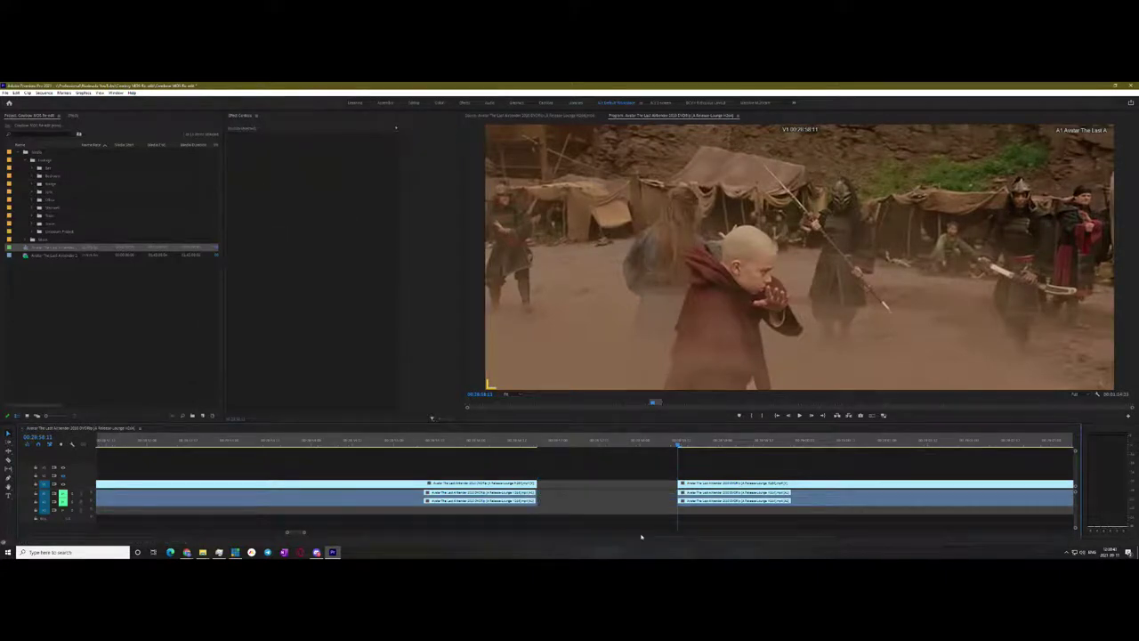
key("ctrl+z")
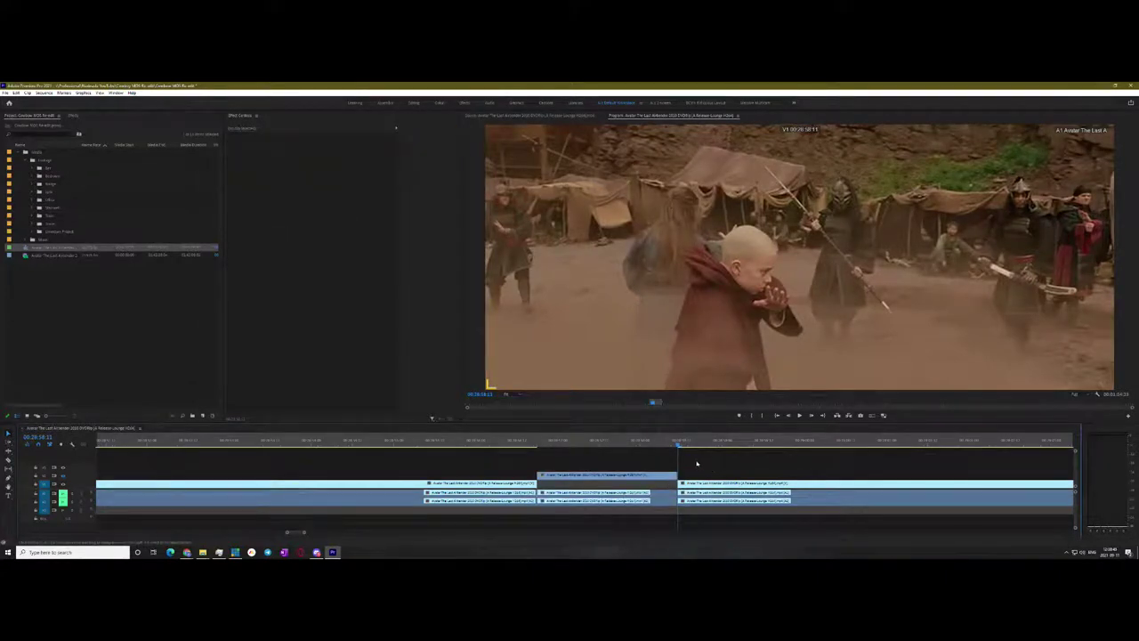
key("space")
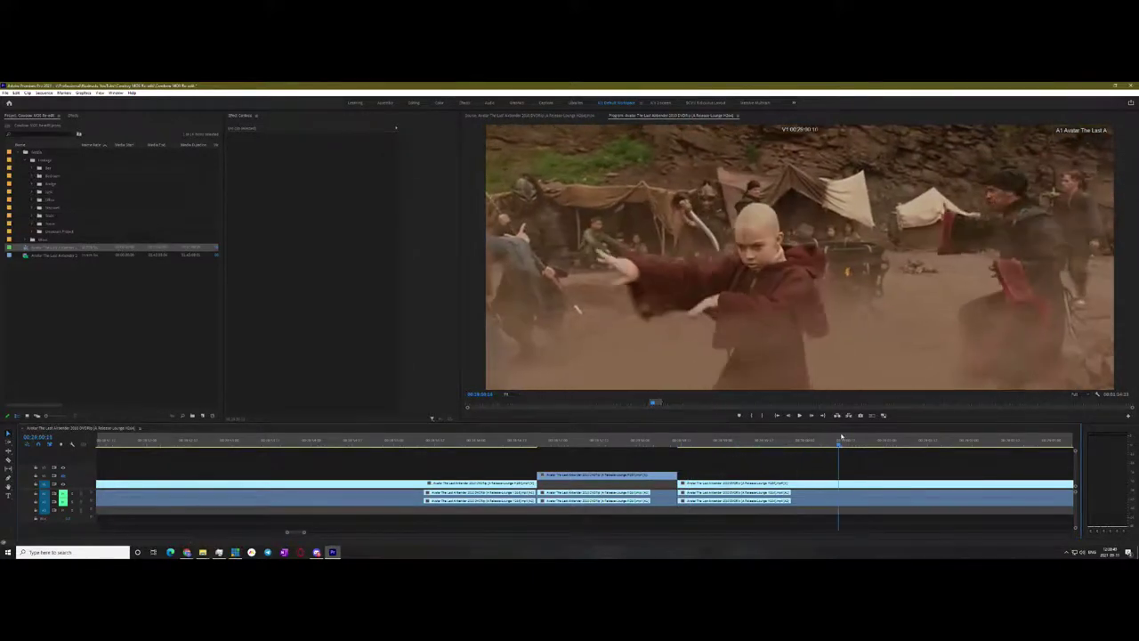
left_click(732, 441)
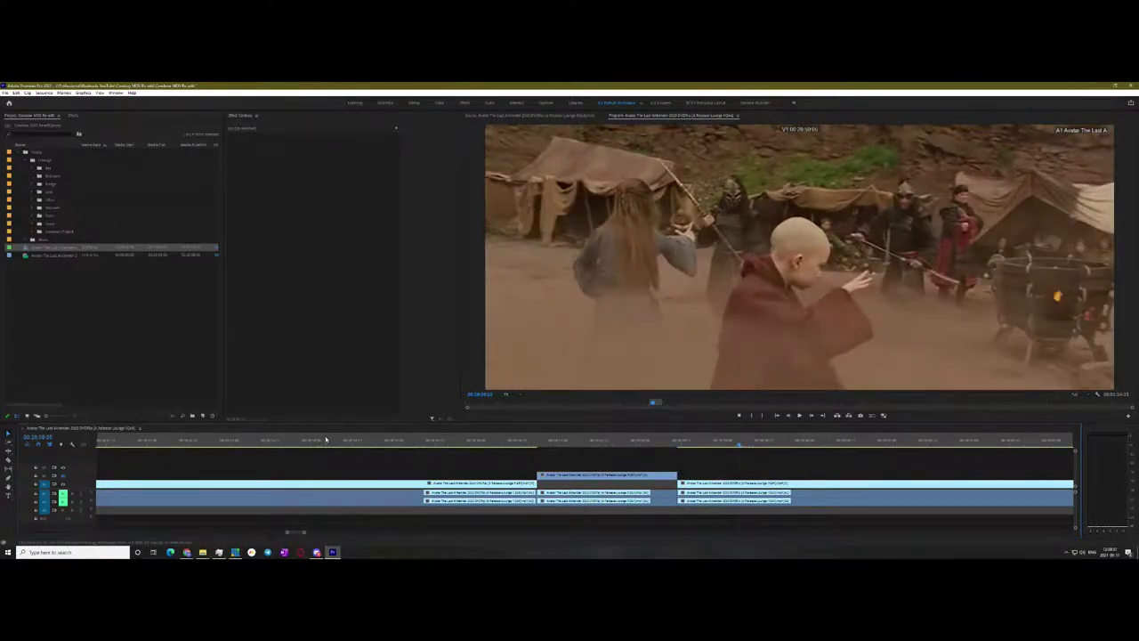
key("space")
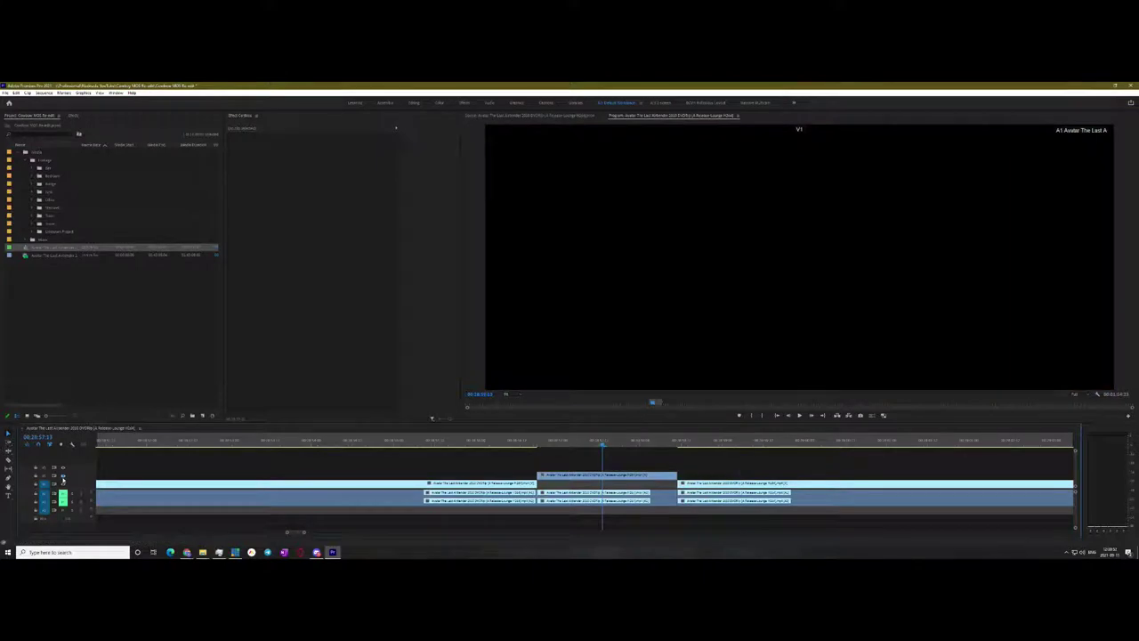
key("space")
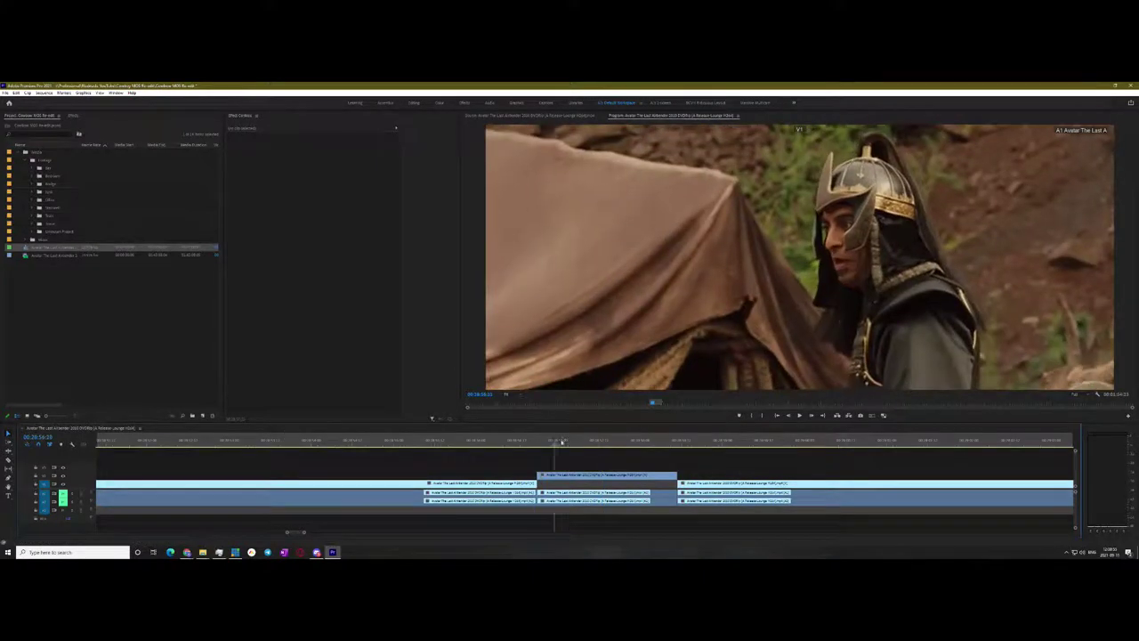
- Split all tracks at the cut point and delete the segment left of the split
left_click_drag(661, 439, 600, 442)
key("ctrl+k")
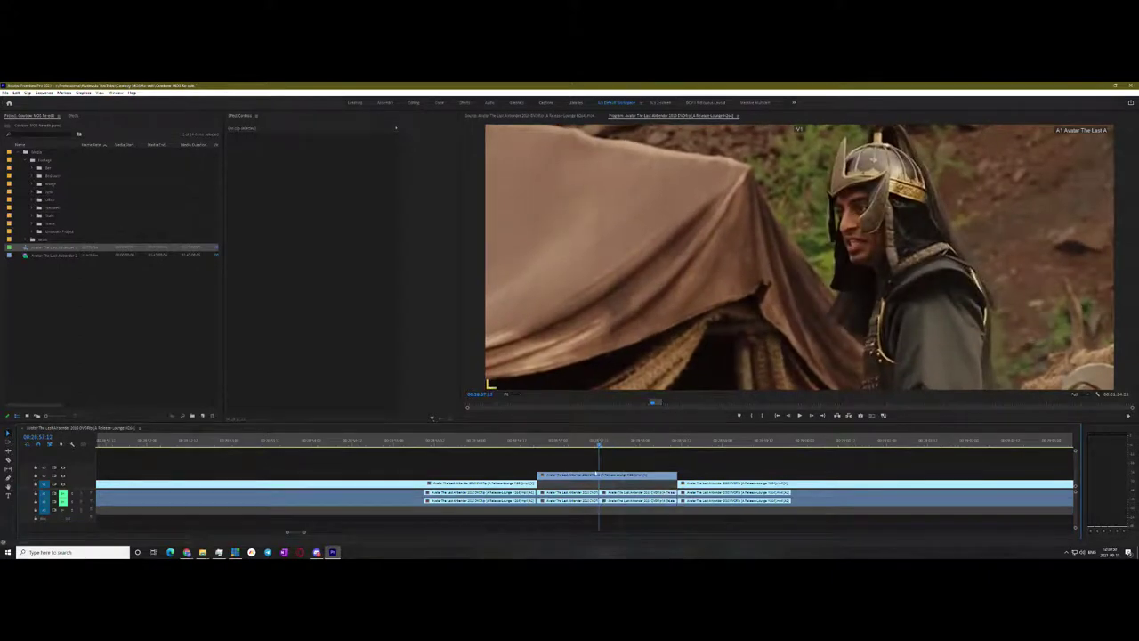
left_click(45, 477)
key("ctrl+k")
left_click(577, 502)
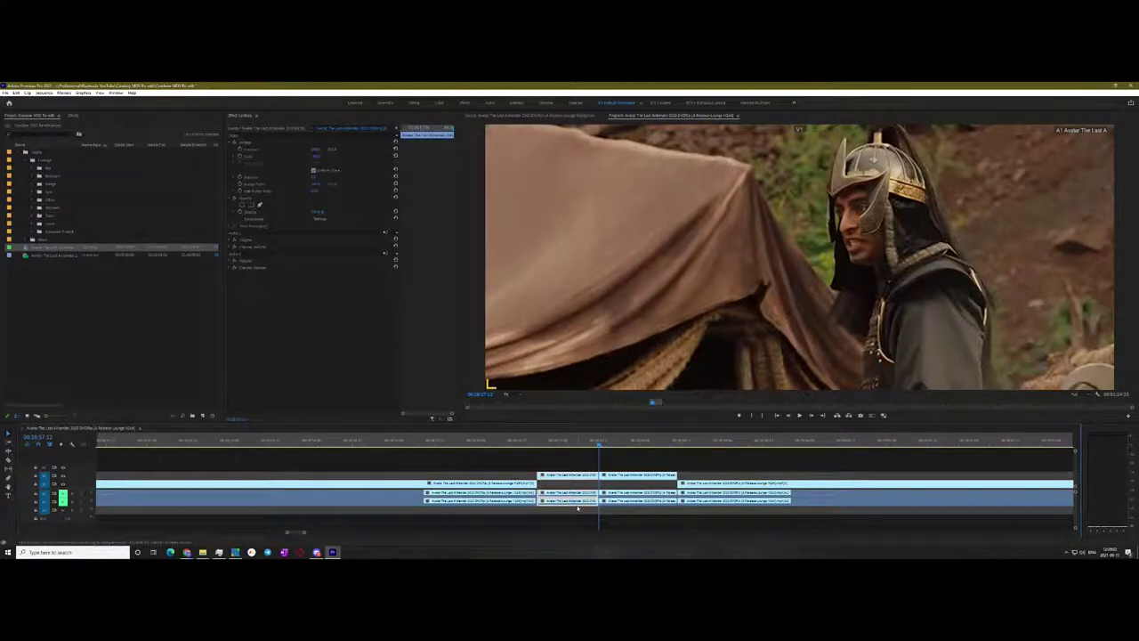
key("Delete")
- Split at a new point, move the short helmeted-soldier clip there, and delete the leftover segment
scroll(671, 485, "down", 3)
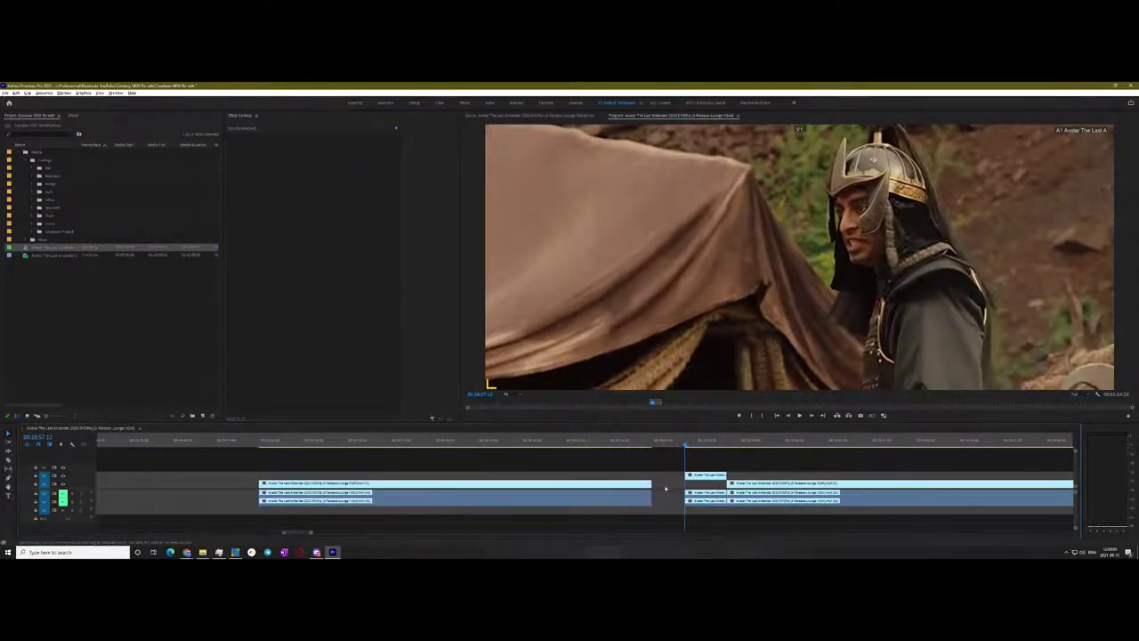
left_click(407, 441)
key("space")
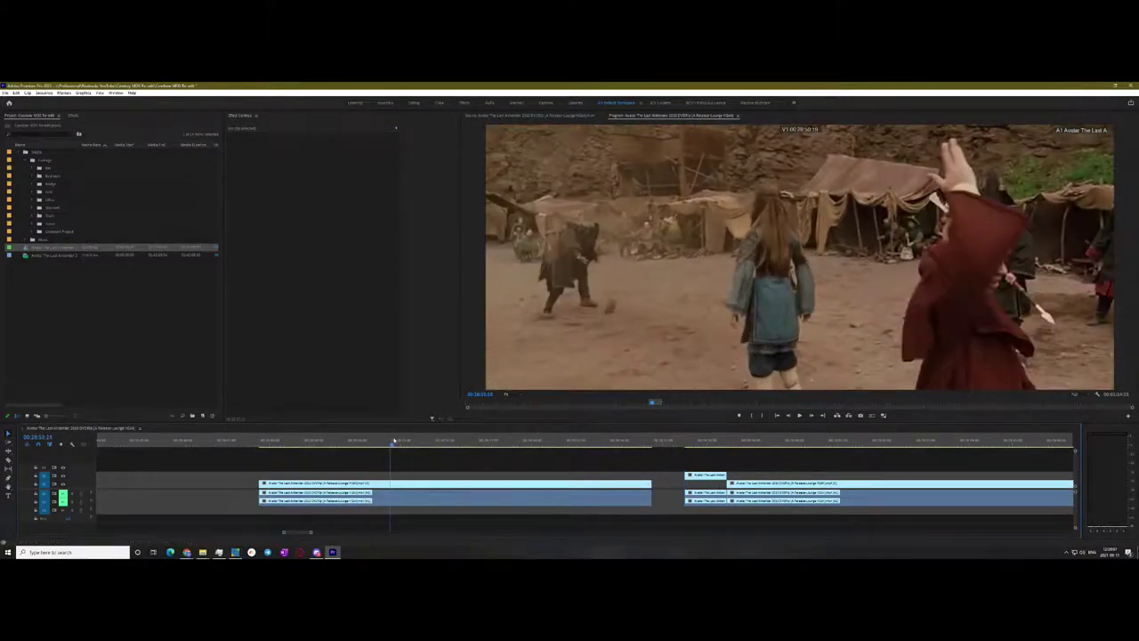
left_click(300, 440)
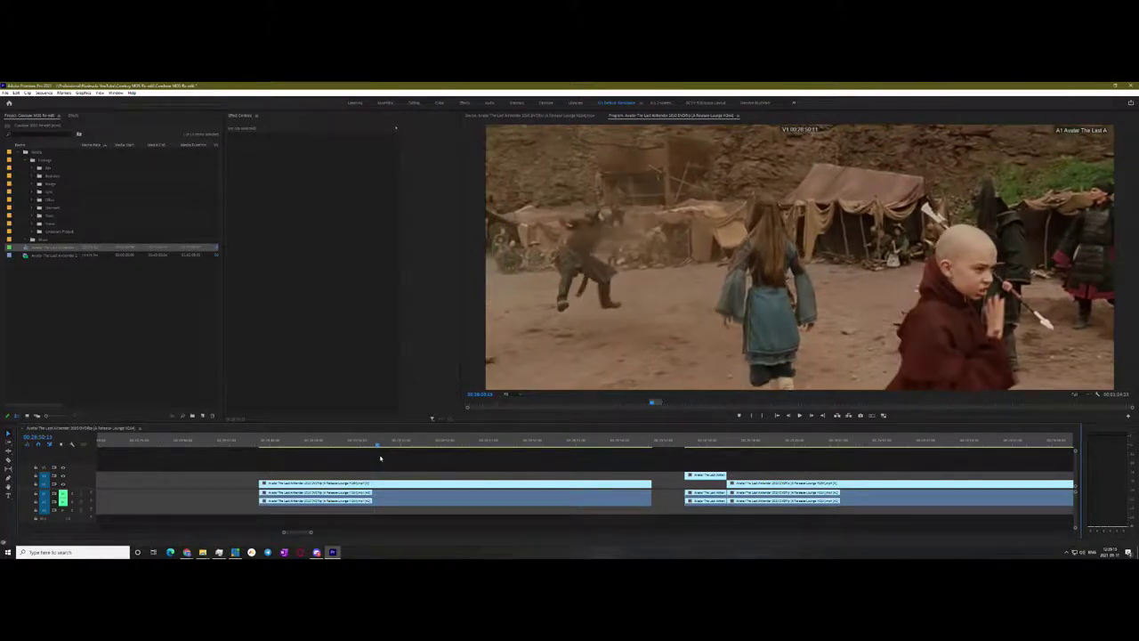
key("ctrl+k")
left_click_drag(716, 478, 410, 478)
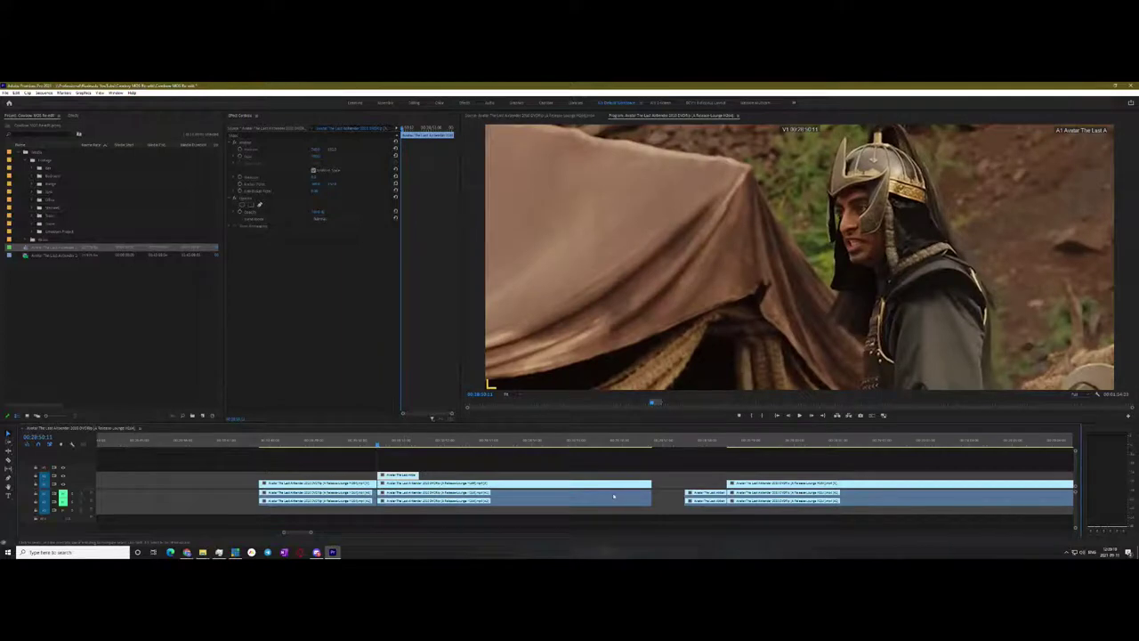
left_click(695, 495)
key("Delete")
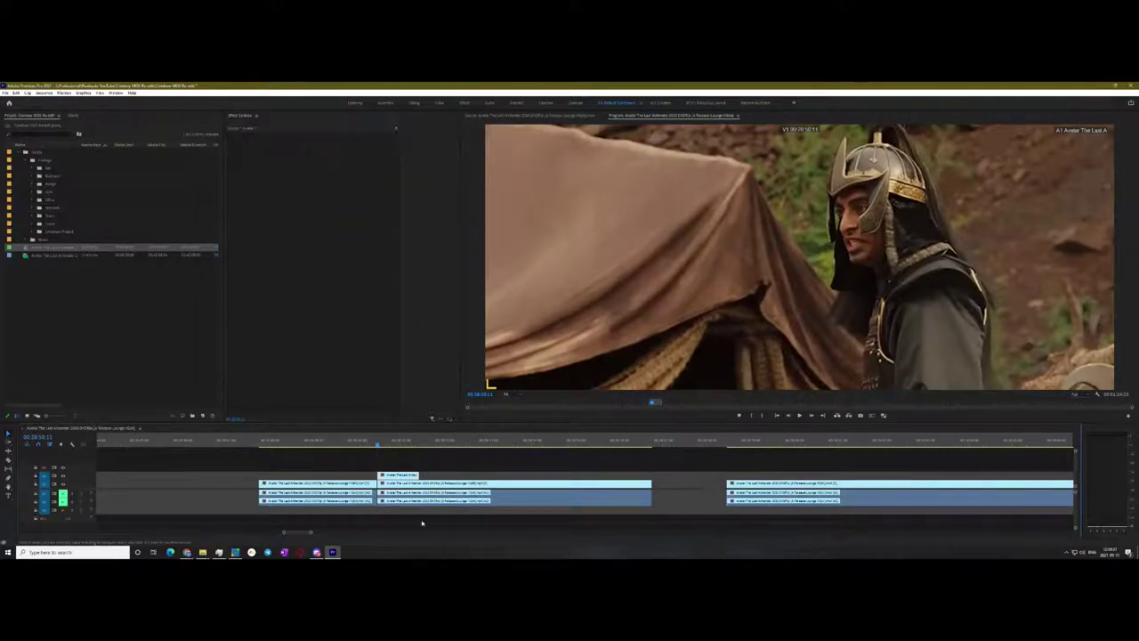
left_click(406, 500)
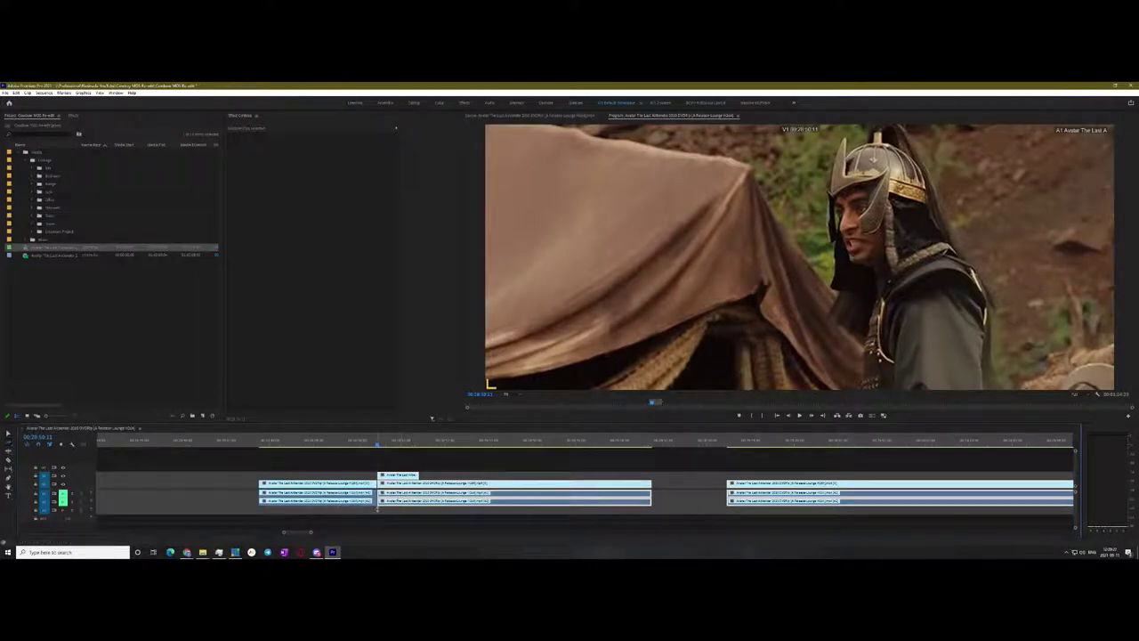
- Delete the selected audio-track clips and move the middle clip just after the title overlay
key("Delete")
left_click(334, 502)
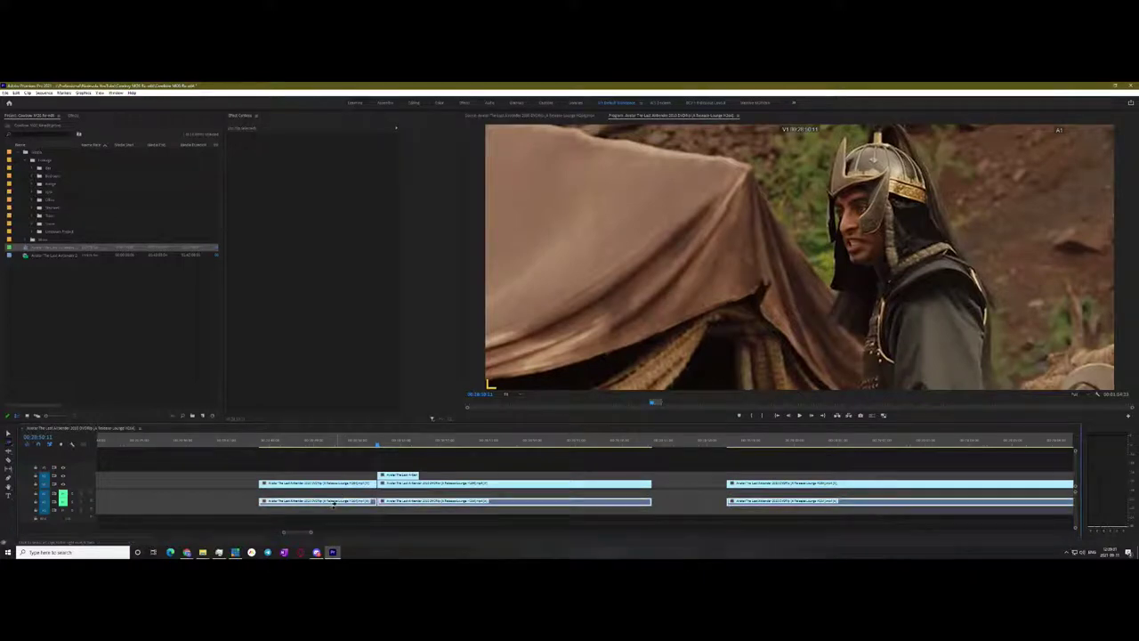
key("Delete")
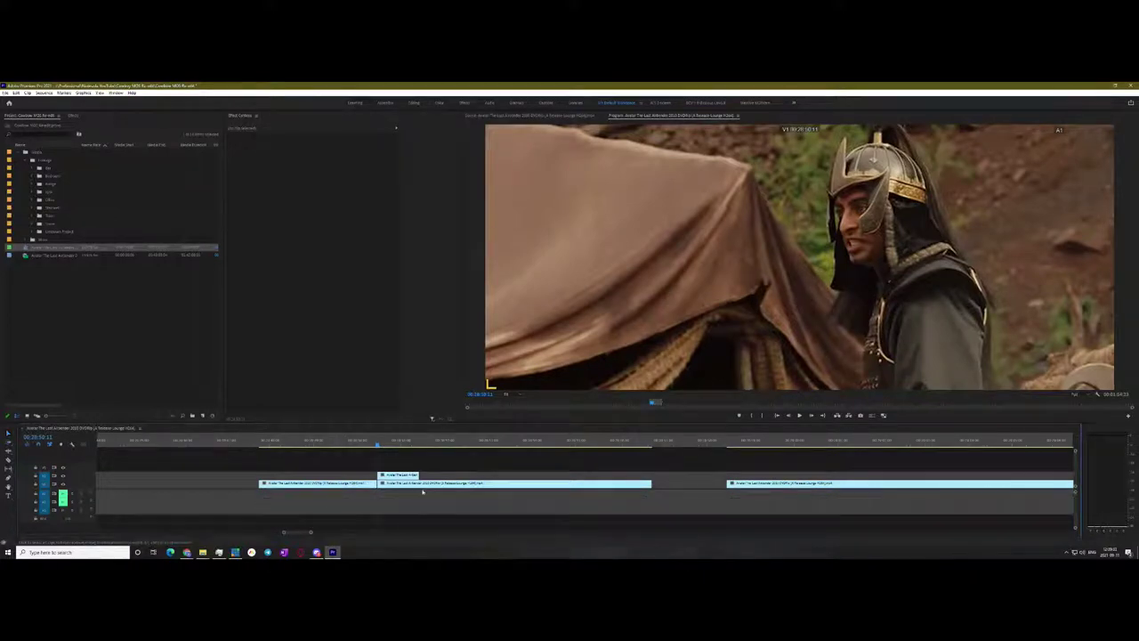
left_click_drag(419, 486, 460, 487)
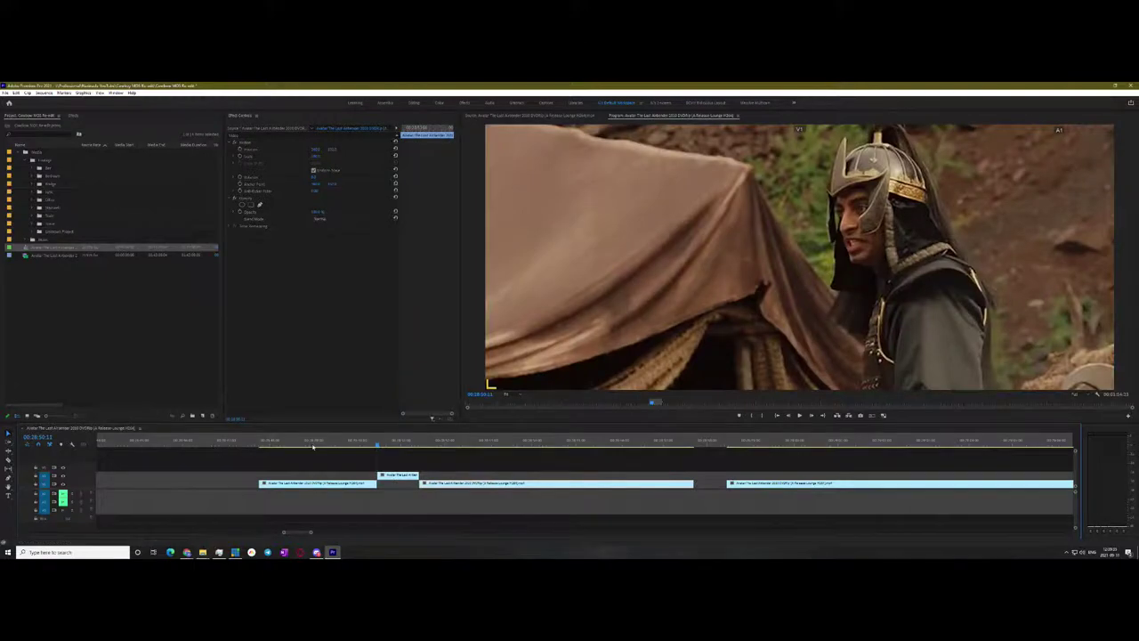
left_click(344, 442)
key("space")
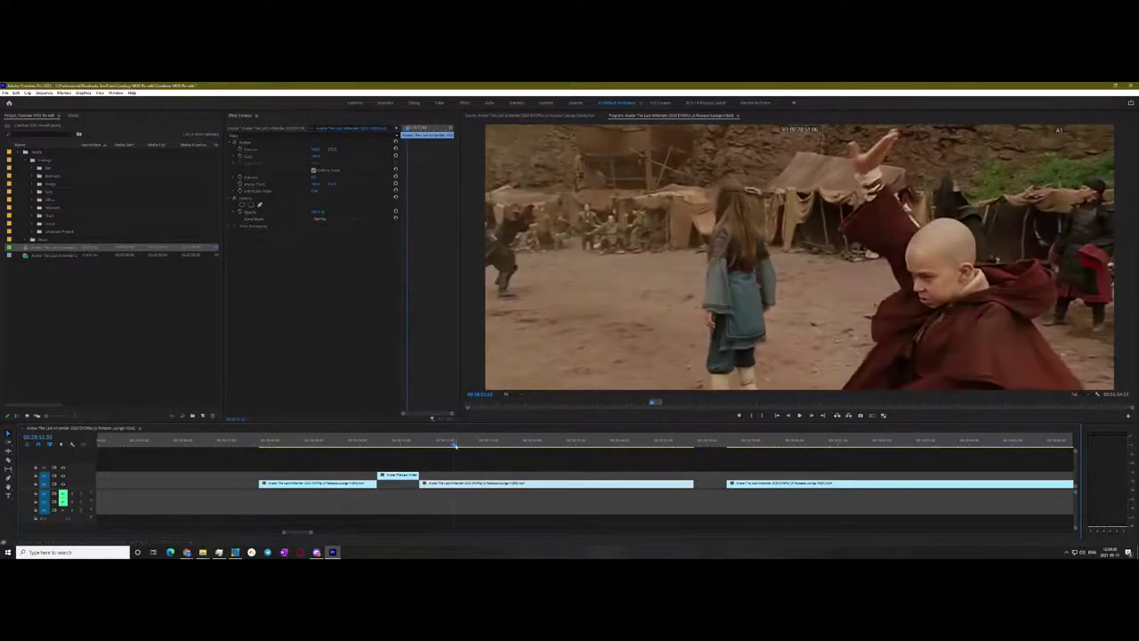
- Slide the last clip left against the middle clip to close the gap, then review
left_click_drag(651, 486, 646, 483)
left_click_drag(550, 487, 515, 486)
left_click(419, 444)
key("space")
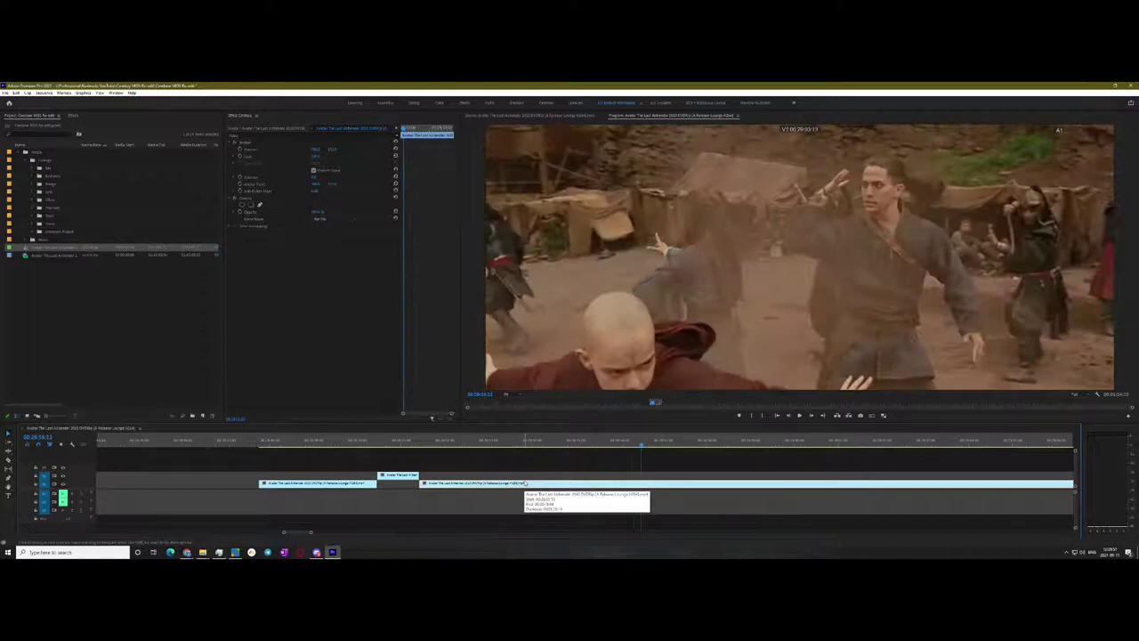
- Ripple-trim the unwanted stretch out of the long clip after the title
left_click(557, 439)
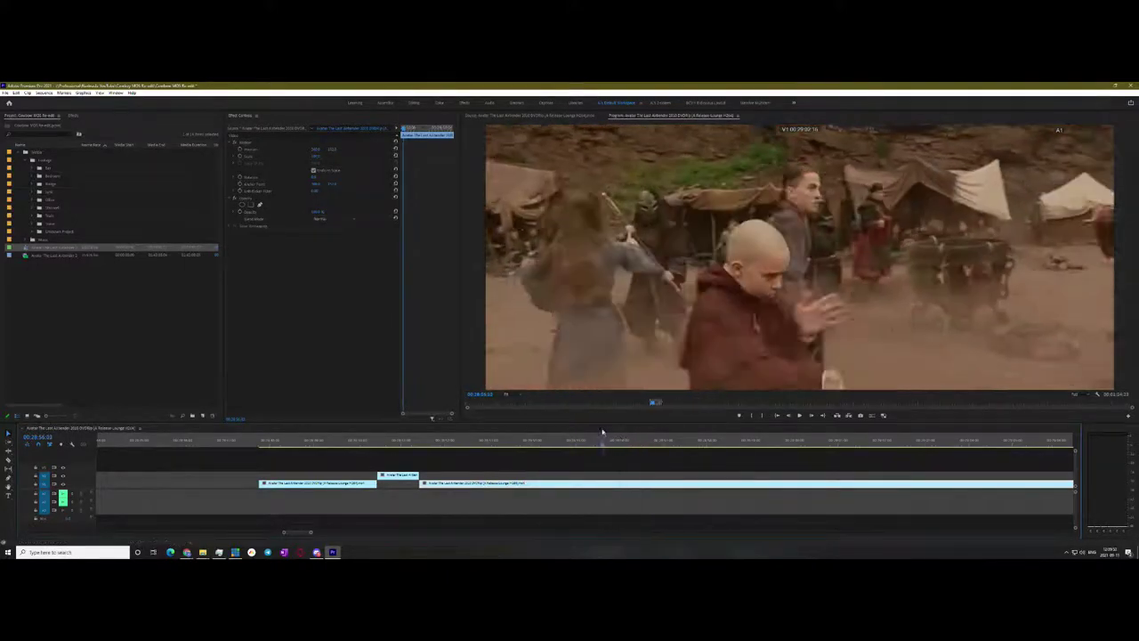
left_click_drag(554, 439, 479, 442)
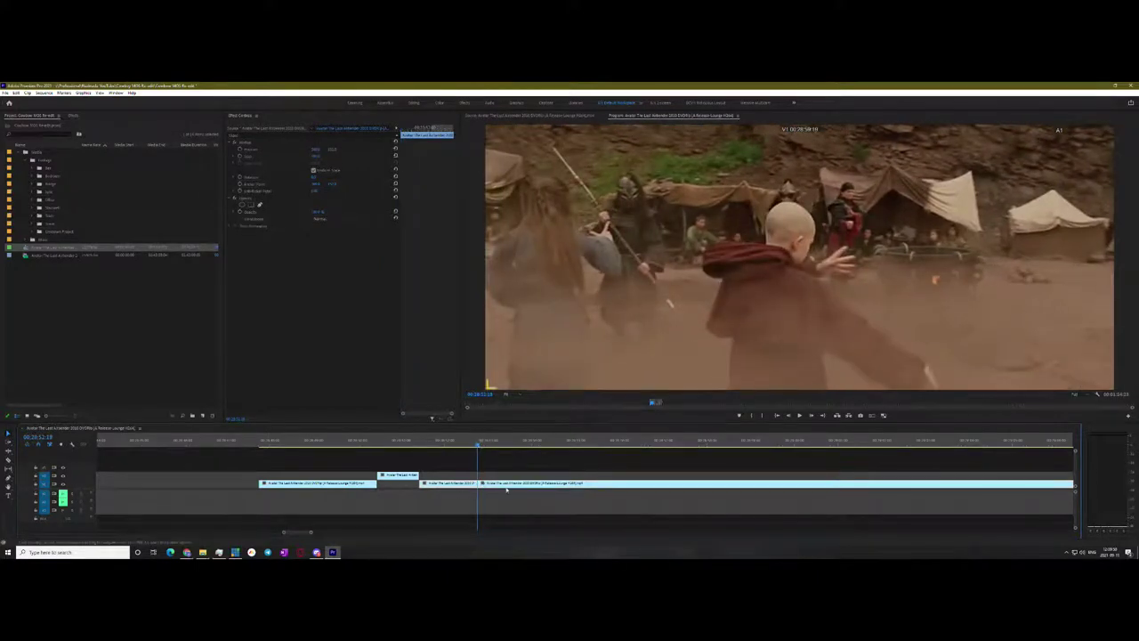
left_click_drag(523, 485, 473, 484)
- Play and scrub through the camp fight to the fire shot to review the trim
key("space")
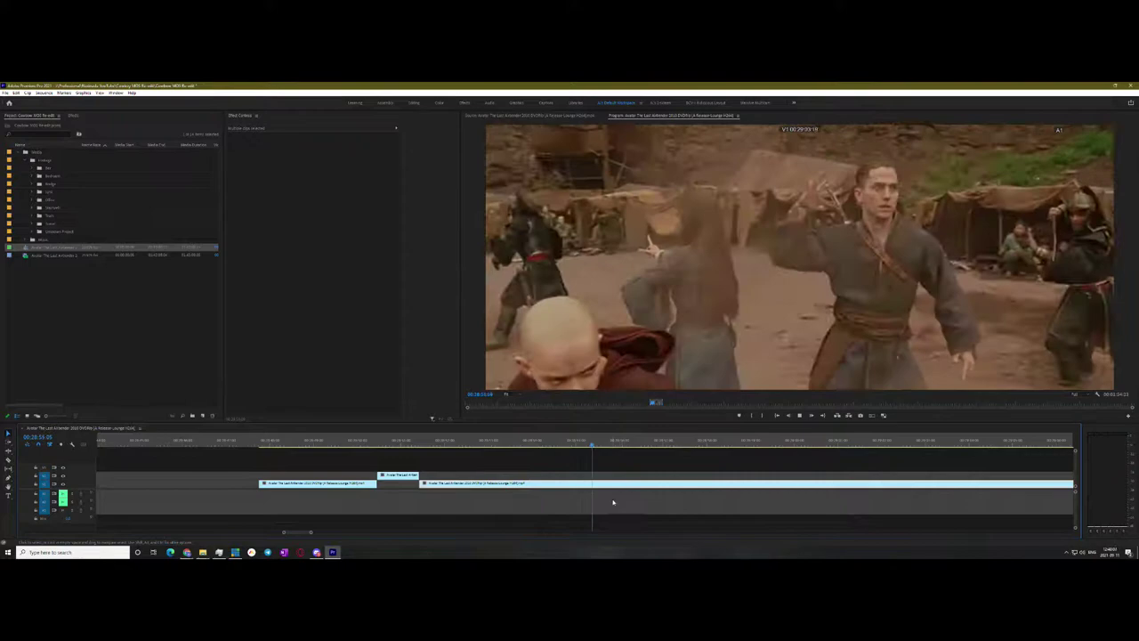
left_click(587, 443)
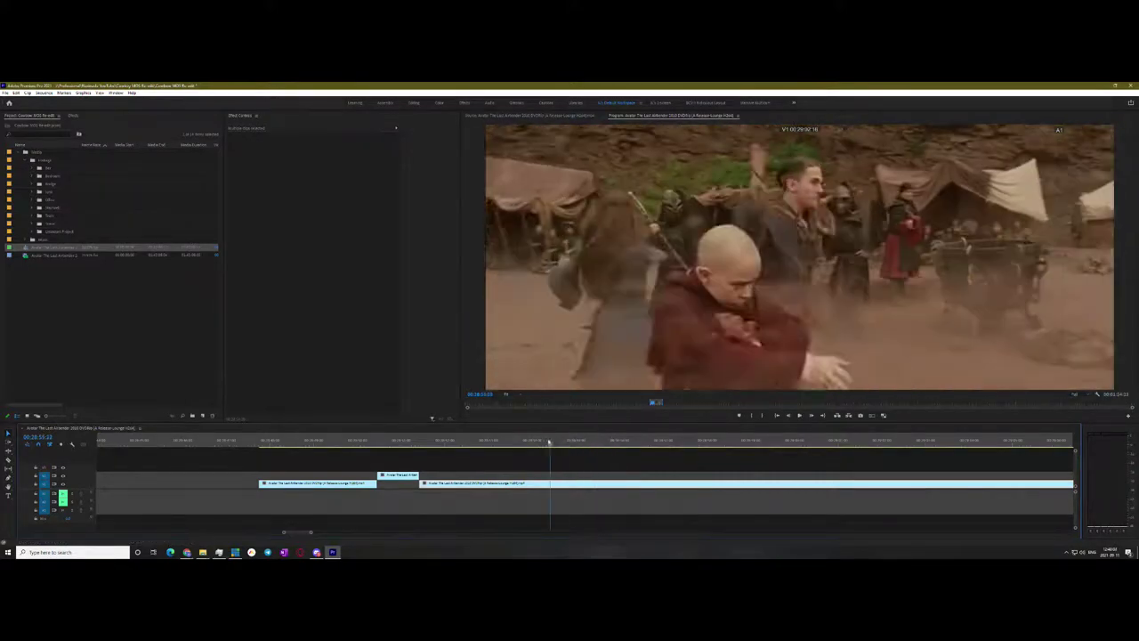
left_click(751, 441)
left_click_drag(781, 436, 589, 426)
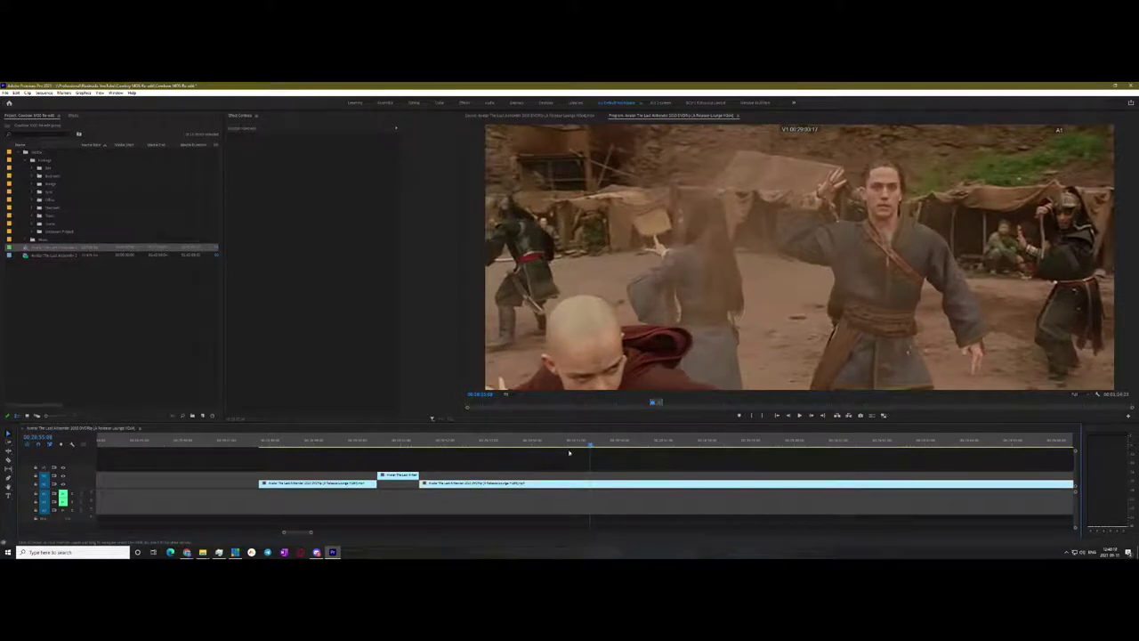
left_click_drag(569, 453, 499, 478)
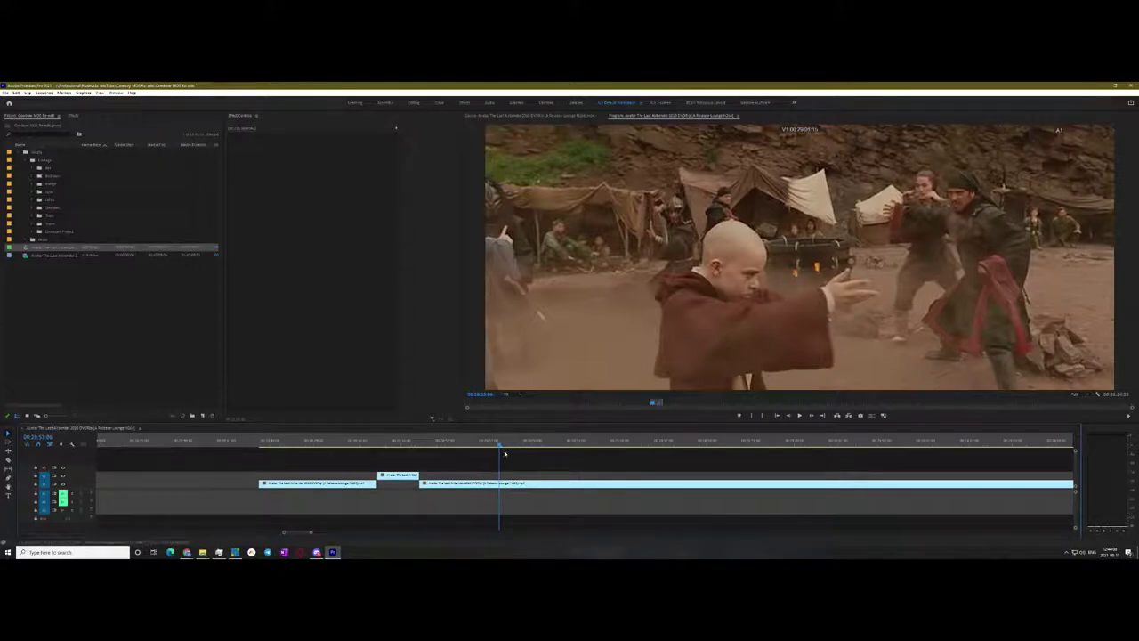
left_click_drag(500, 446, 524, 442)
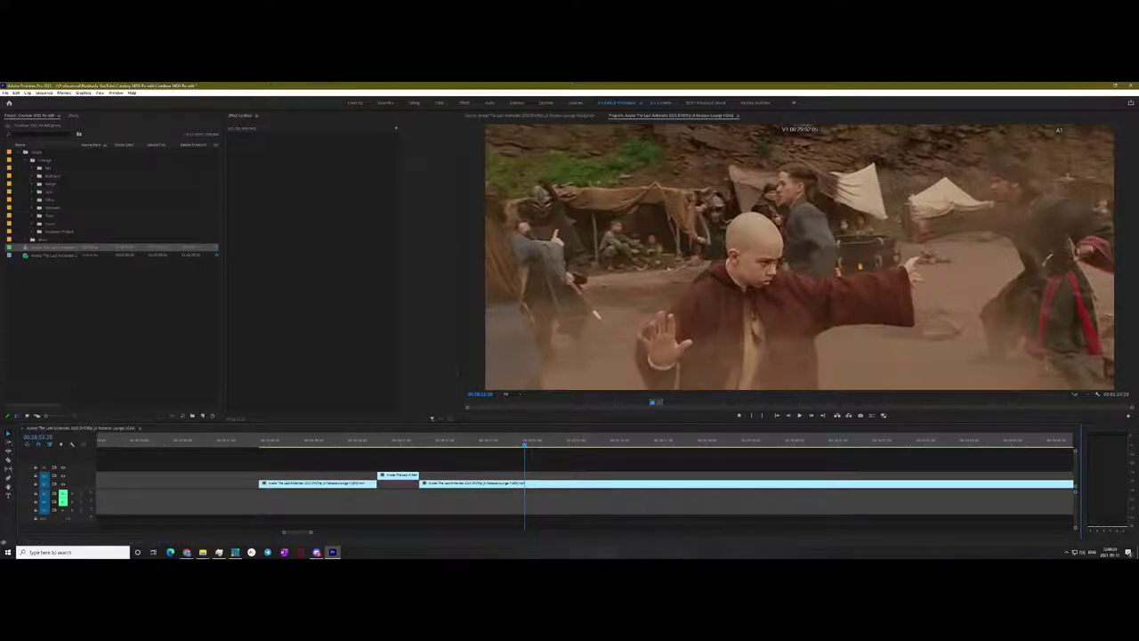
key("alt+Tab")
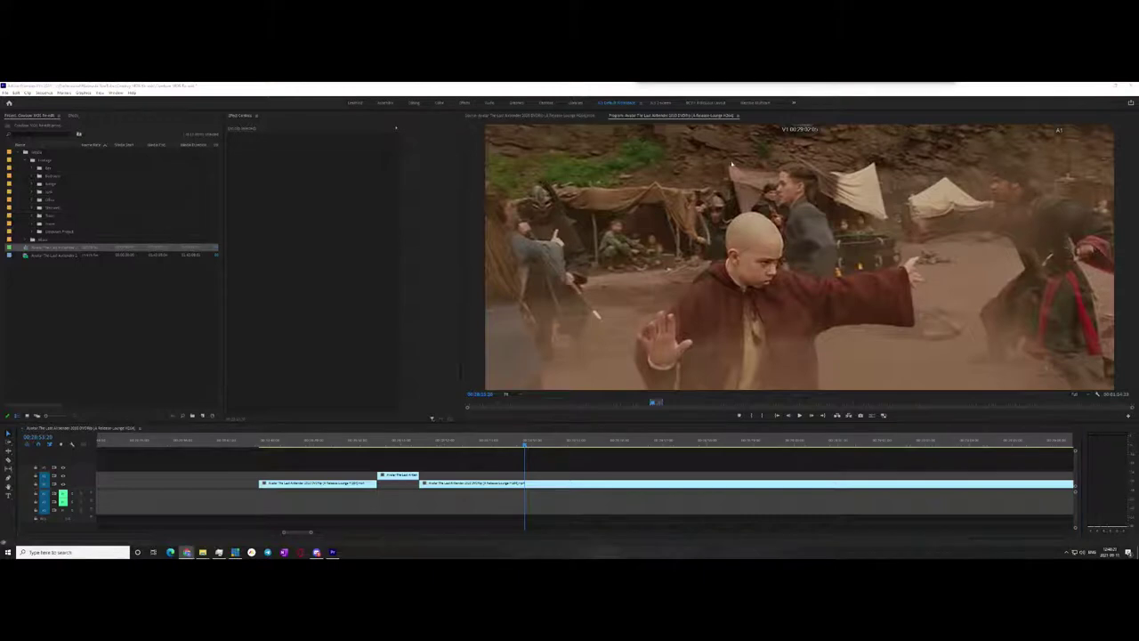
left_click(726, 92)
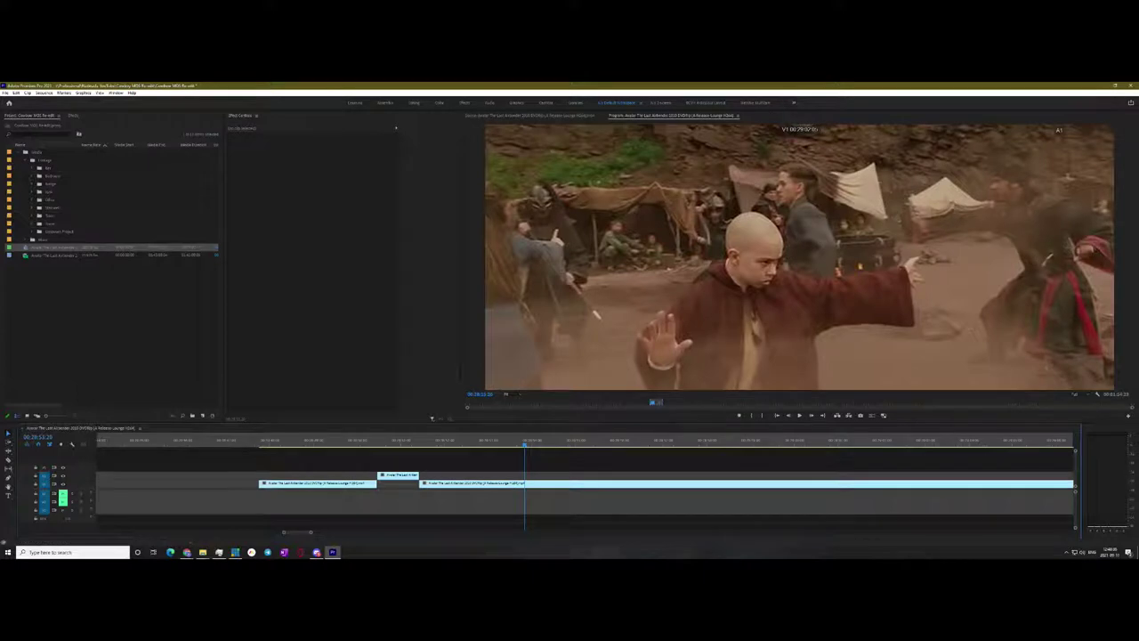
left_click(186, 551)
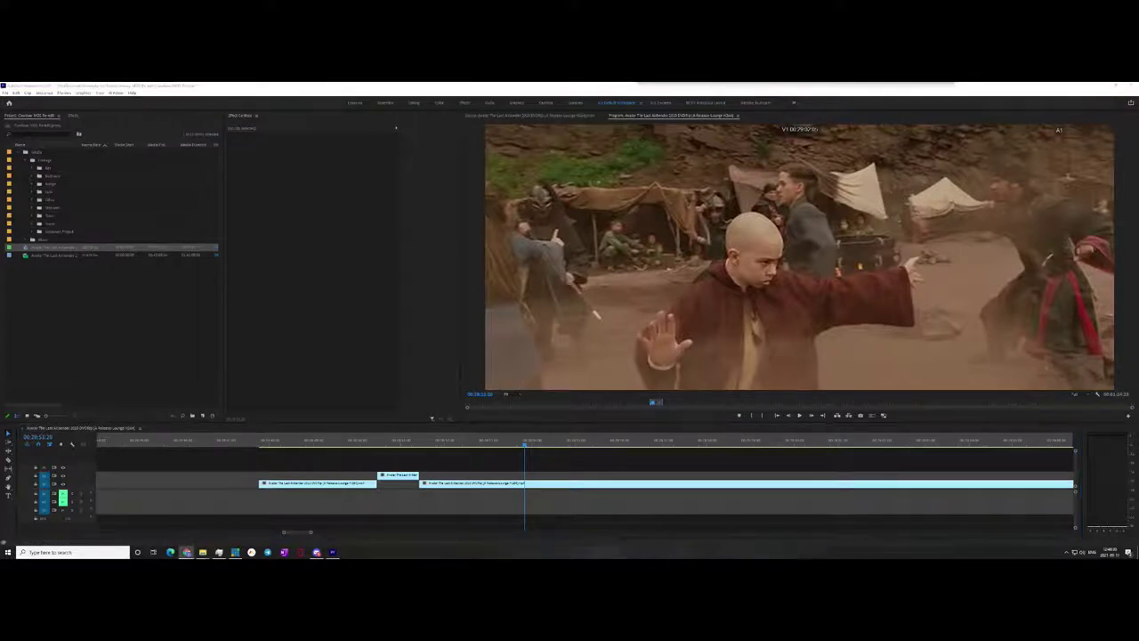
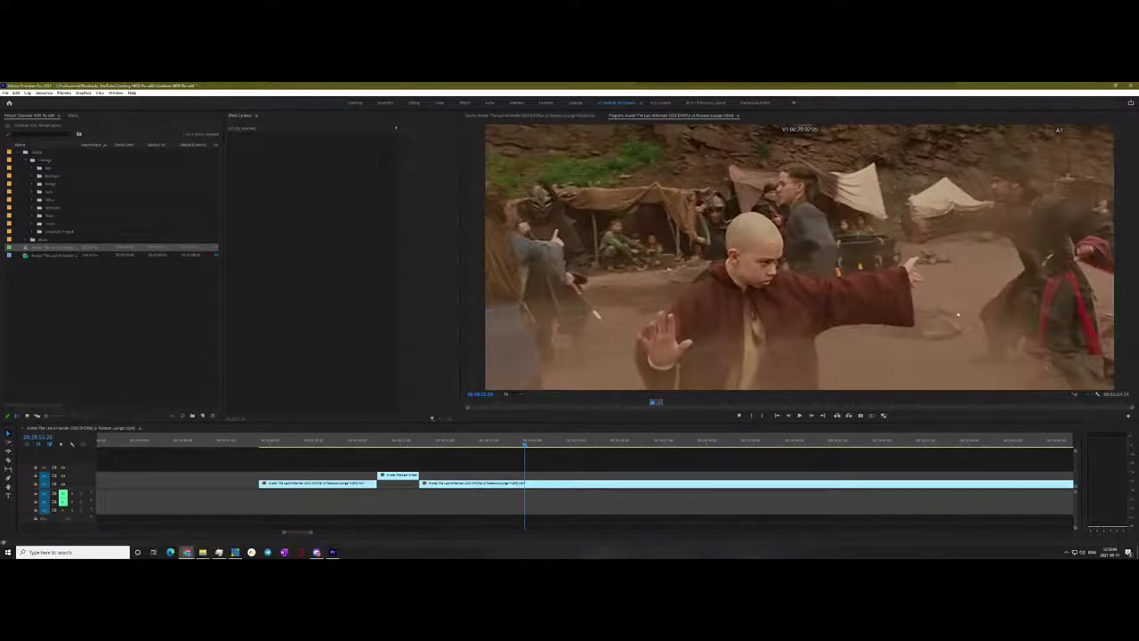
- Switch between the Premiere multicam project and the other open programs, ending in the browser
left_click(788, 483)
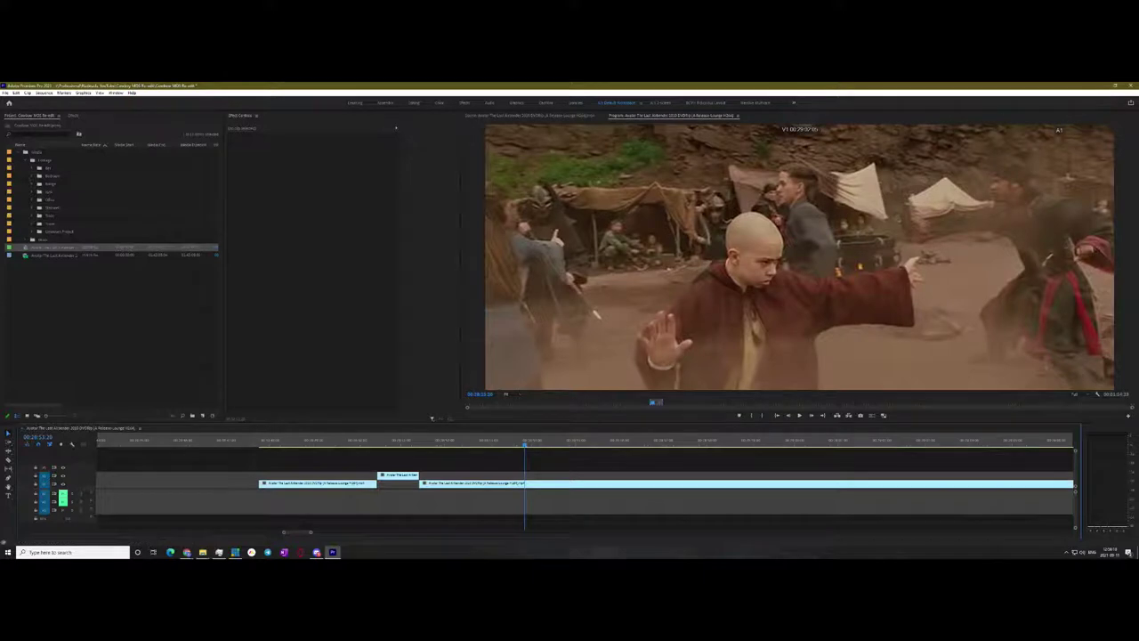
key("alt+Tab")
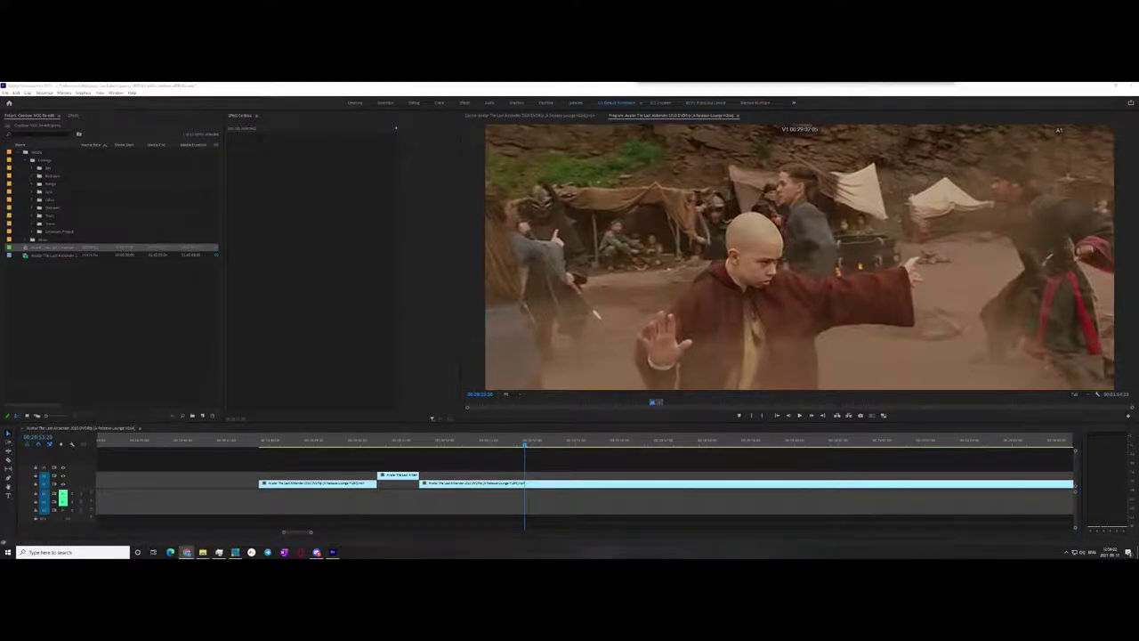
key("alt+Tab")
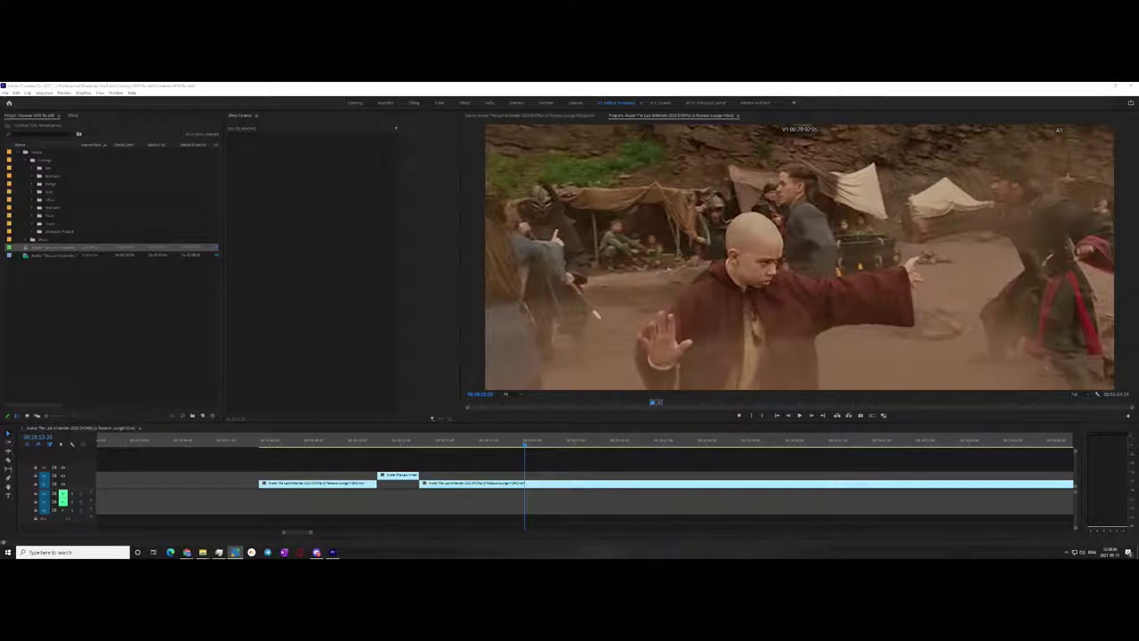
left_click(724, 449)
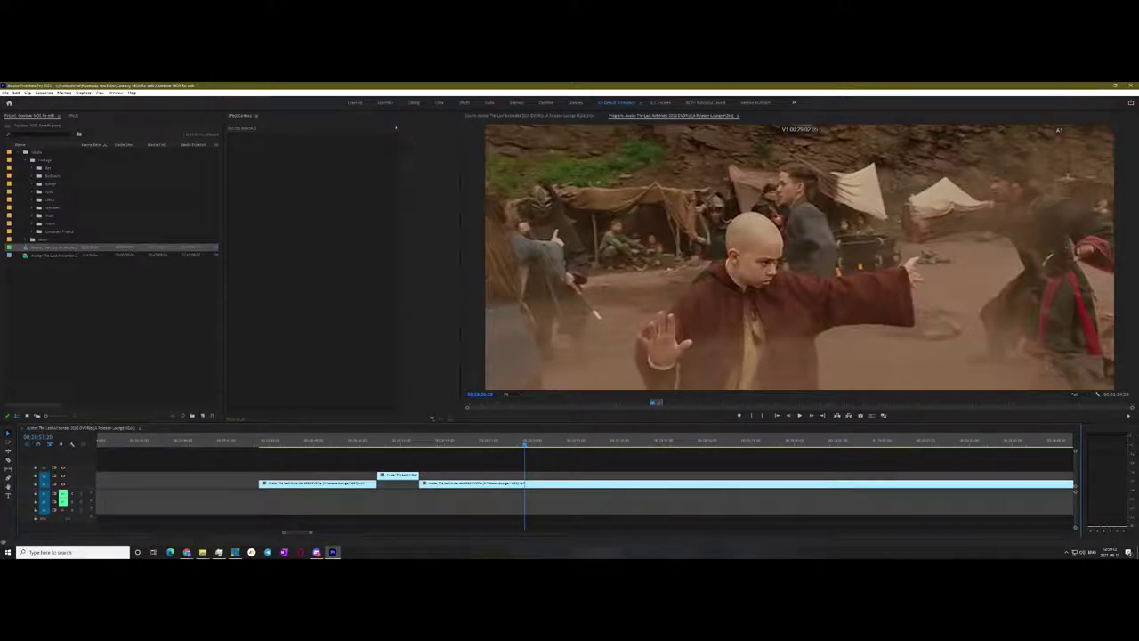
key("alt+Tab")
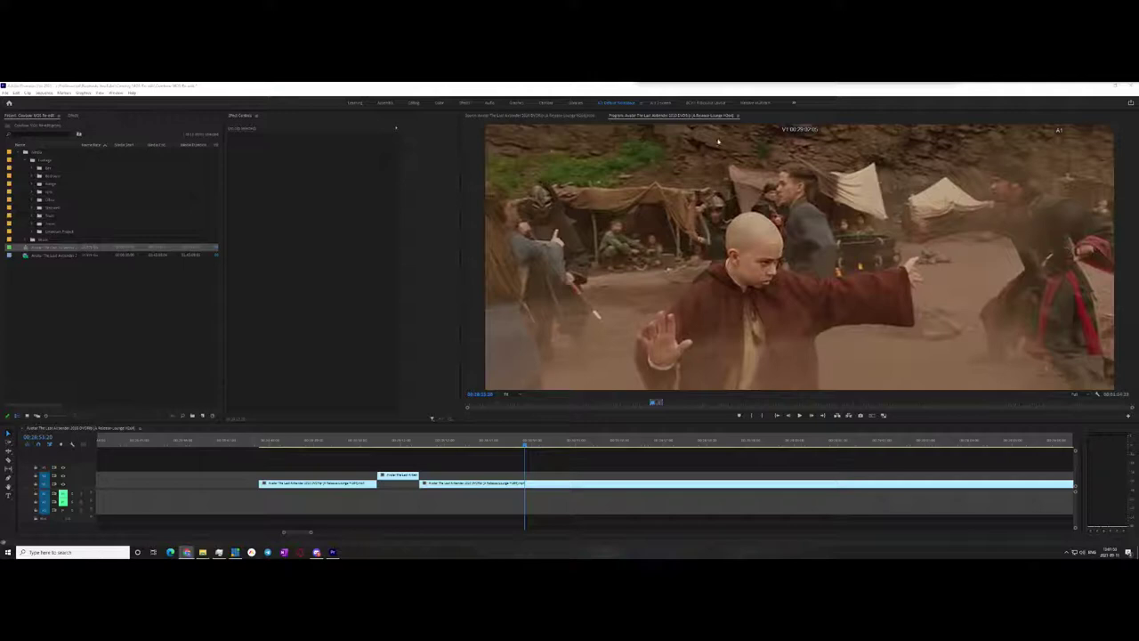
- Select the multicam clip and scrub its Scale down in Effect Controls
left_click(298, 178)
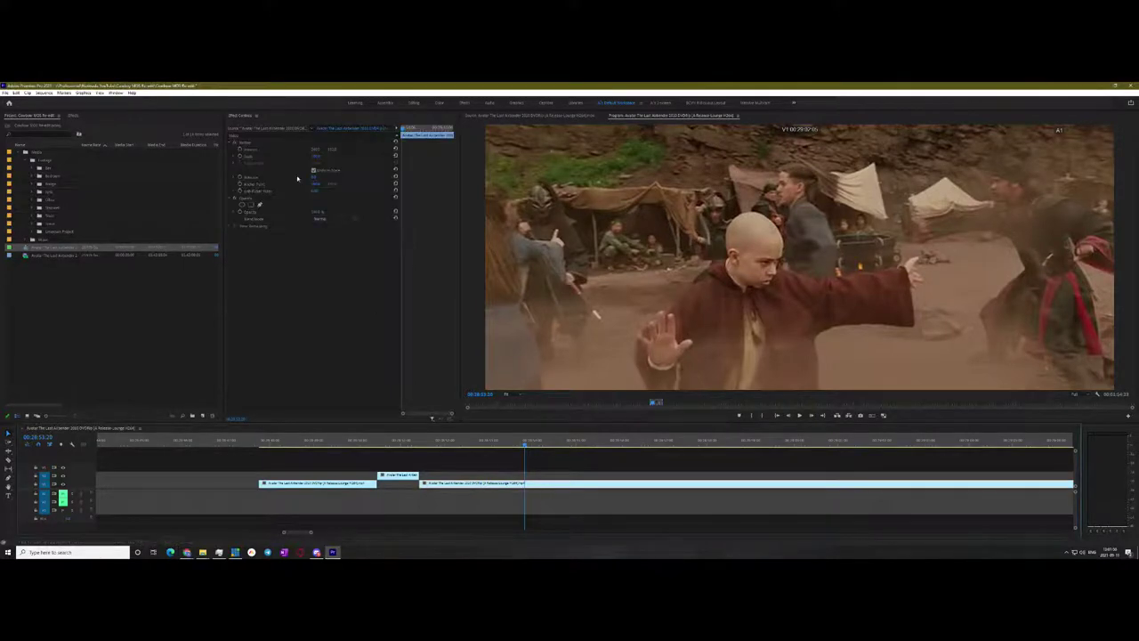
mouse_move(316, 152)
left_mouse_down()
mouse_move(356, 158)
mouse_move(321, 158)
left_mouse_up()
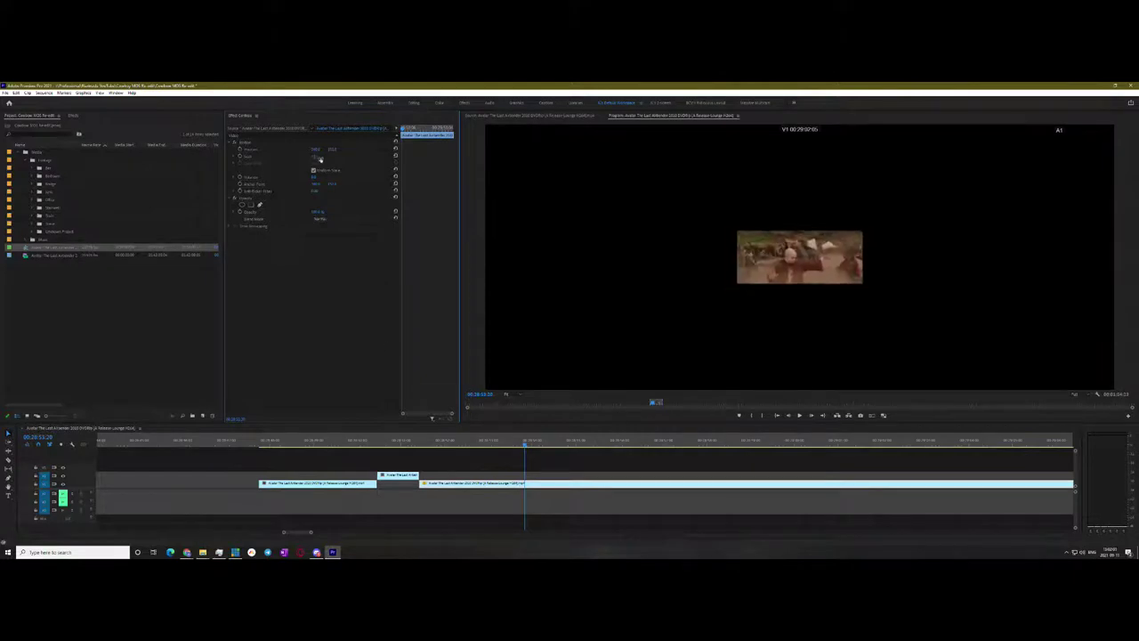
left_click(547, 486)
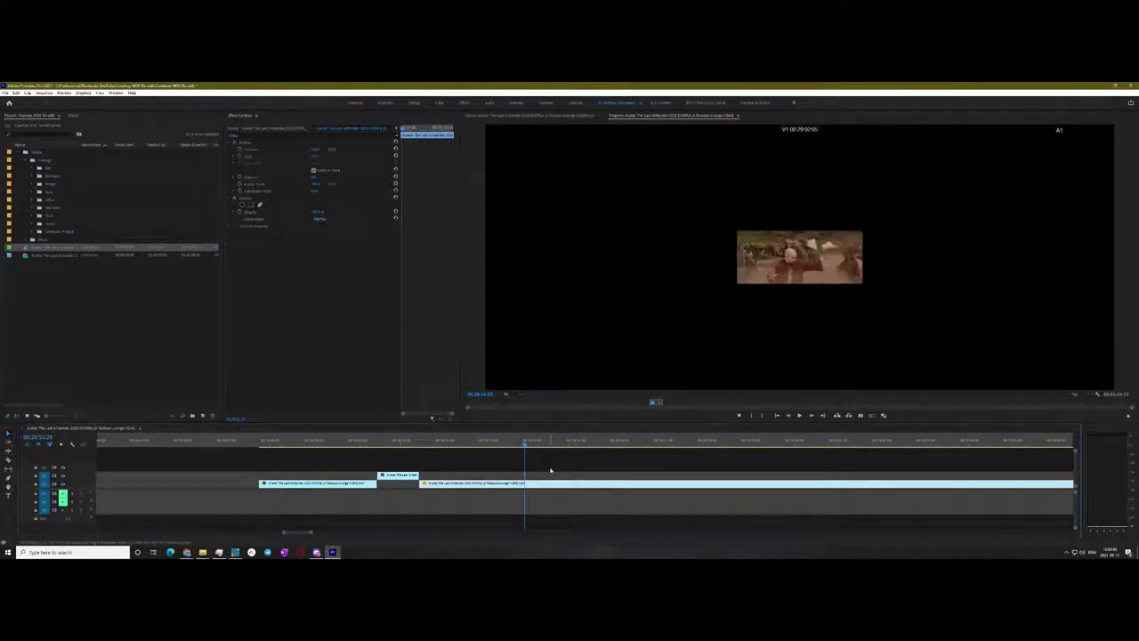
left_click(594, 476)
left_click(593, 486)
- Reselect the multicam clip and enter its full-size Scale value again
key("End")
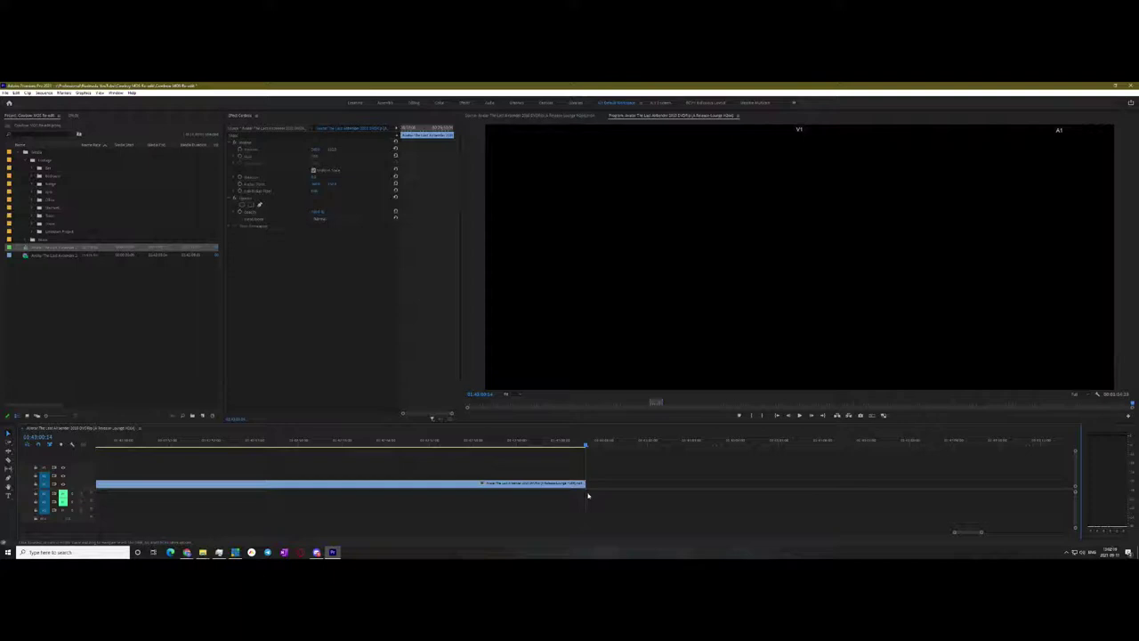
left_click(645, 486)
scroll(645, 480, "up", 3)
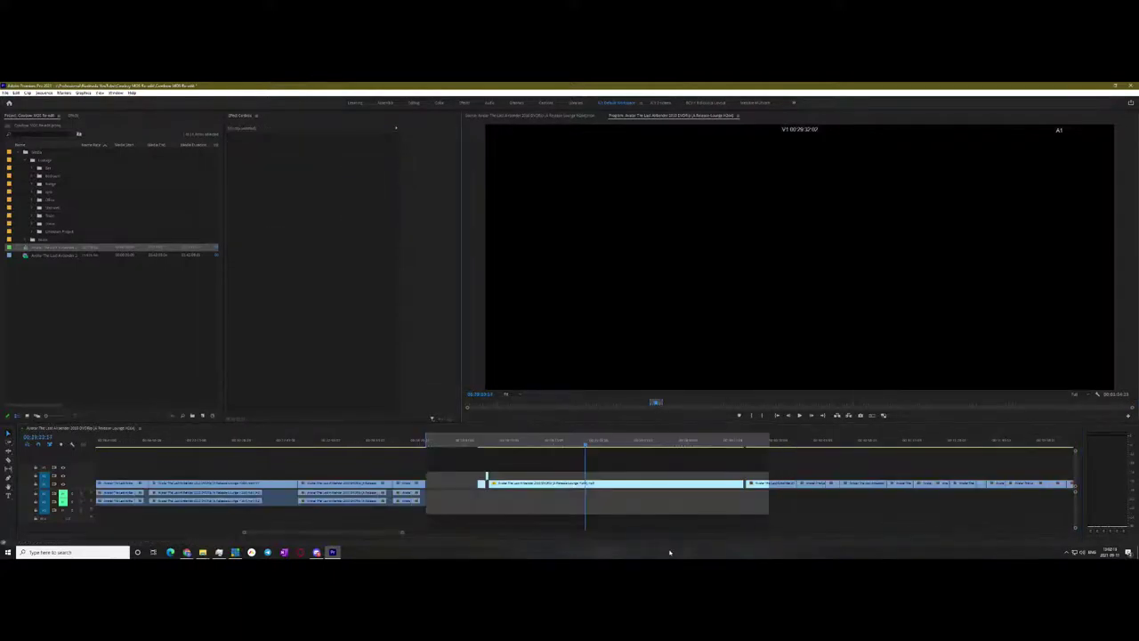
left_click(609, 482)
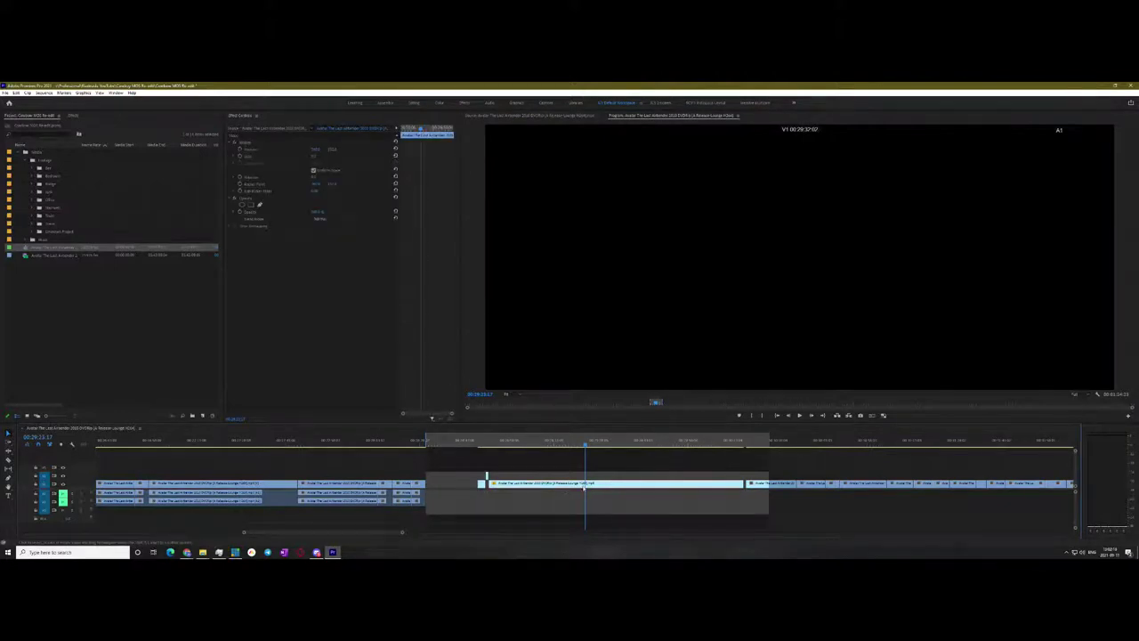
left_click(313, 155)
key("Return")
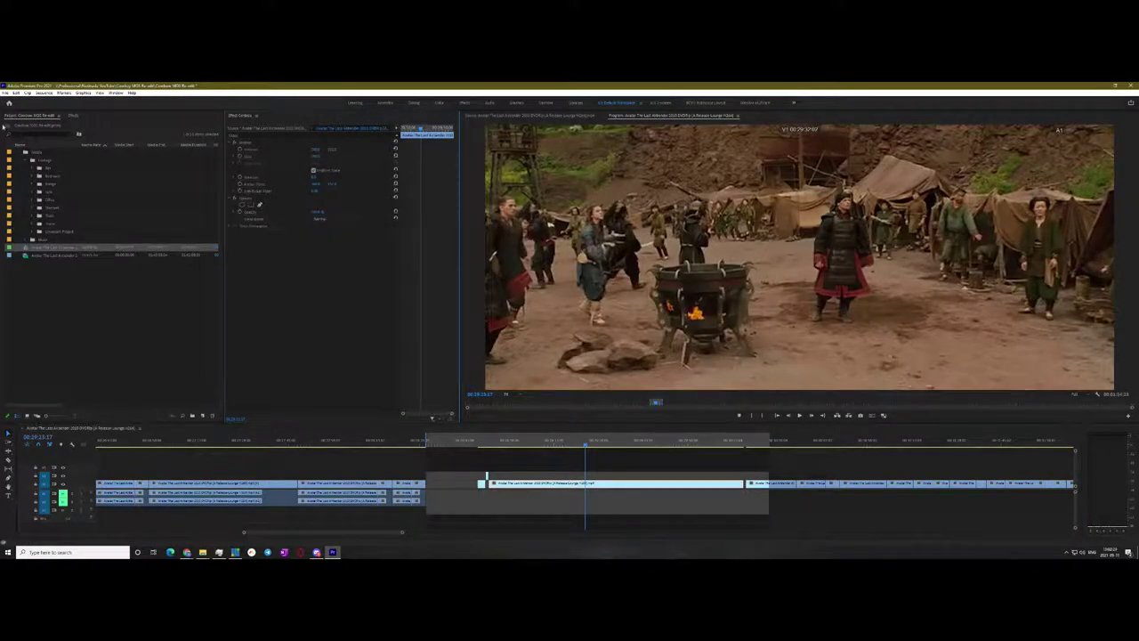
left_click(16, 94)
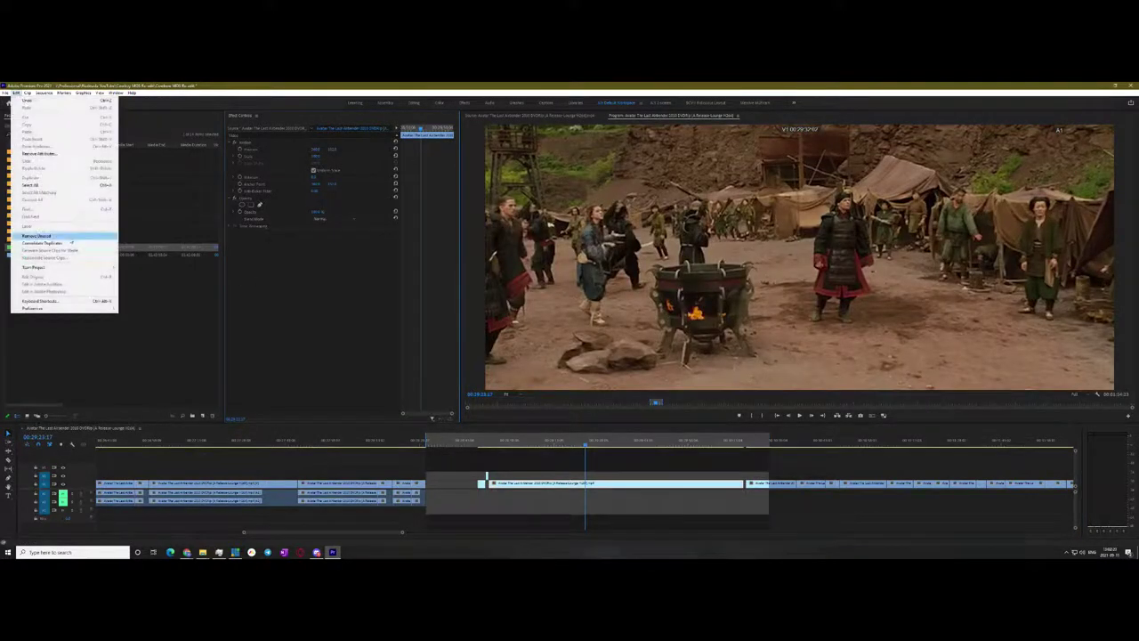
left_click(44, 300)
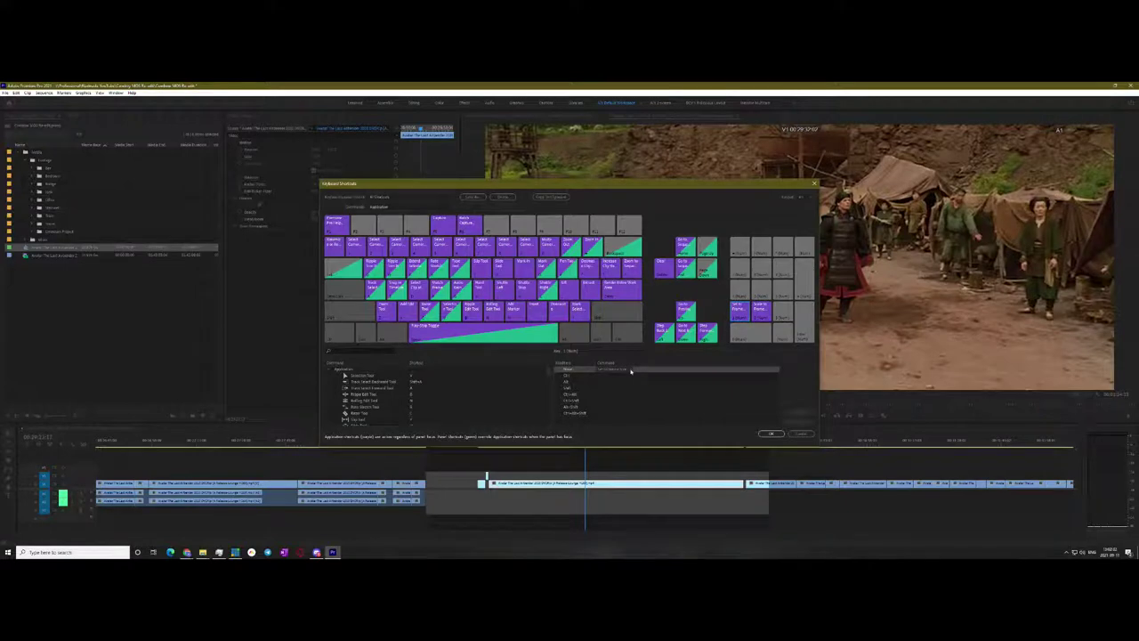
left_click(801, 433)
left_click(712, 459)
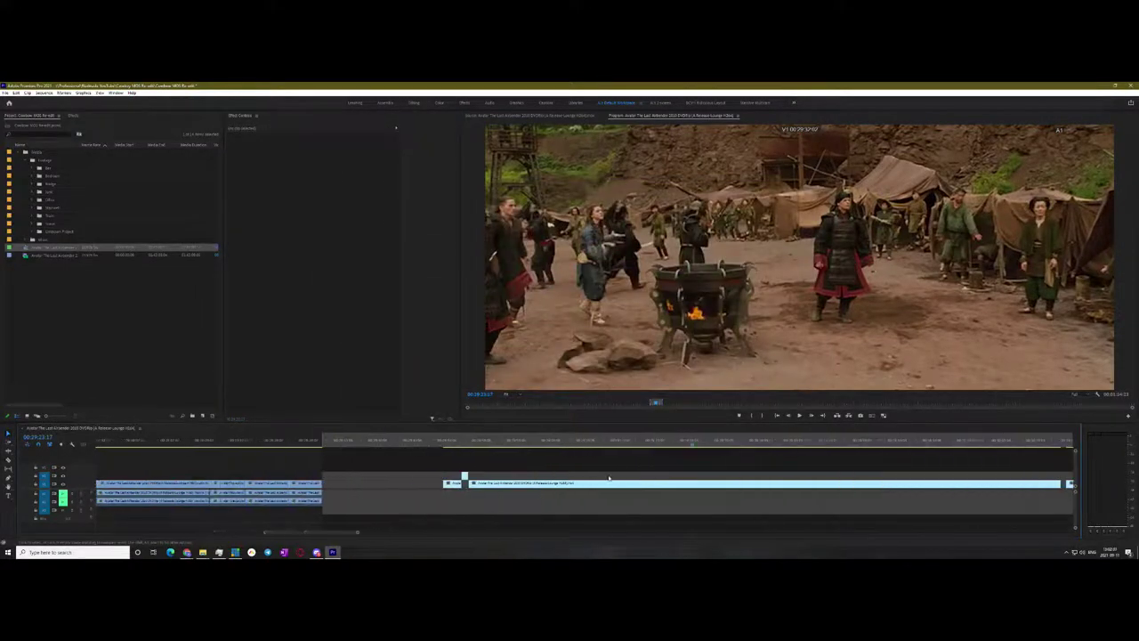
- Select the multicam clip and scrub the playhead through its cuts to the dusty fight shot
left_click(569, 440)
left_click_drag(570, 440, 556, 441)
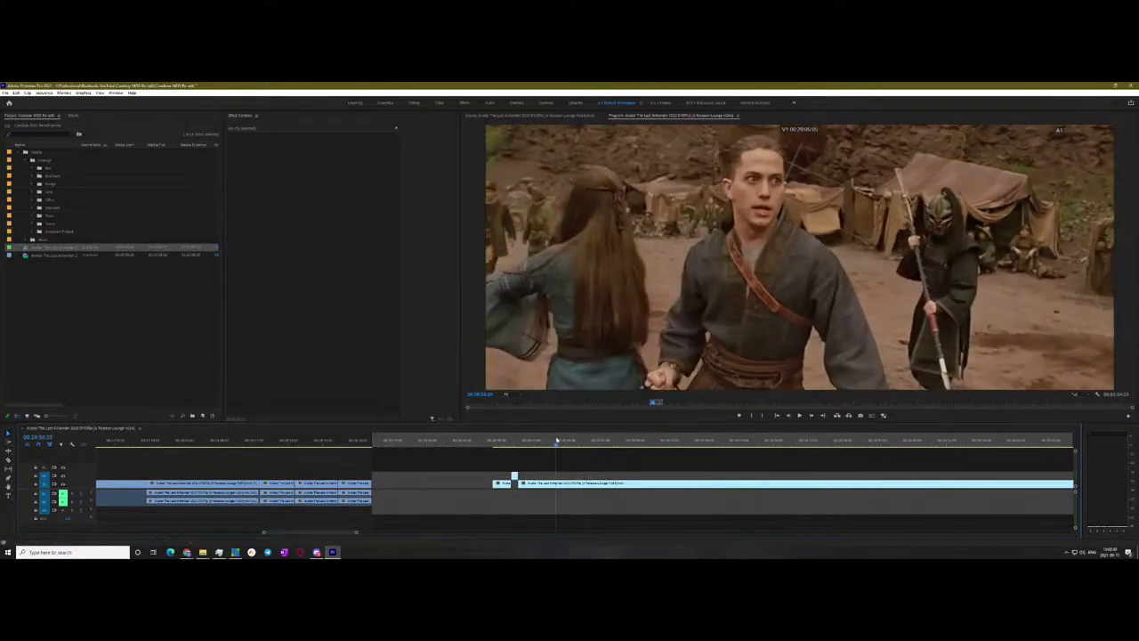
left_click(554, 483)
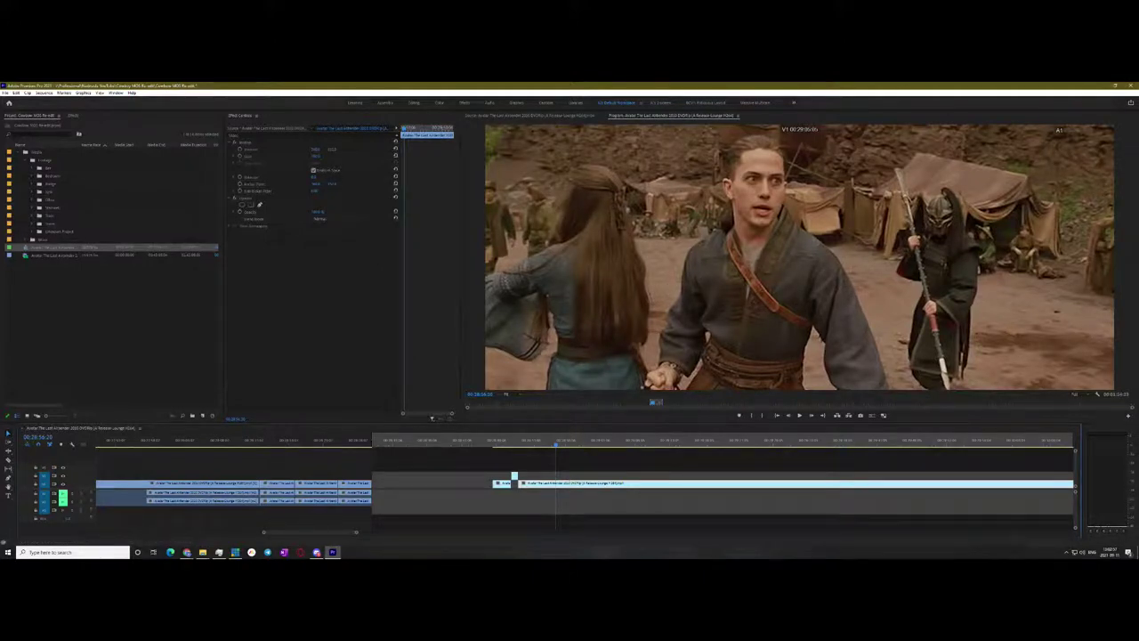
scroll(529, 494, "up", 5)
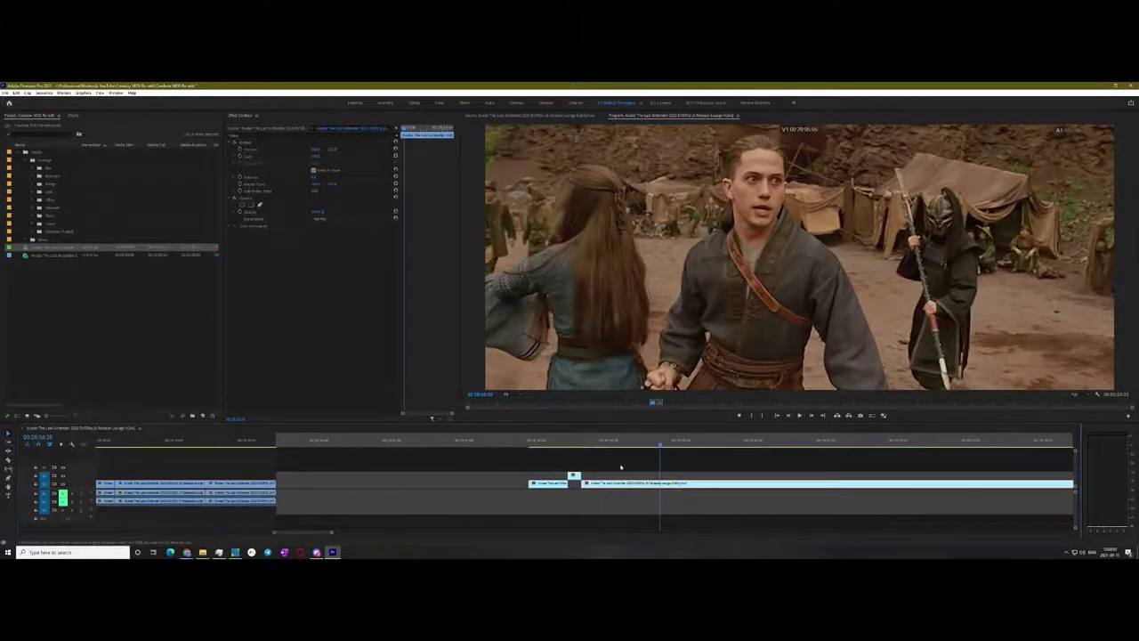
left_click_drag(584, 443, 624, 449)
scroll(633, 459, "down", 2)
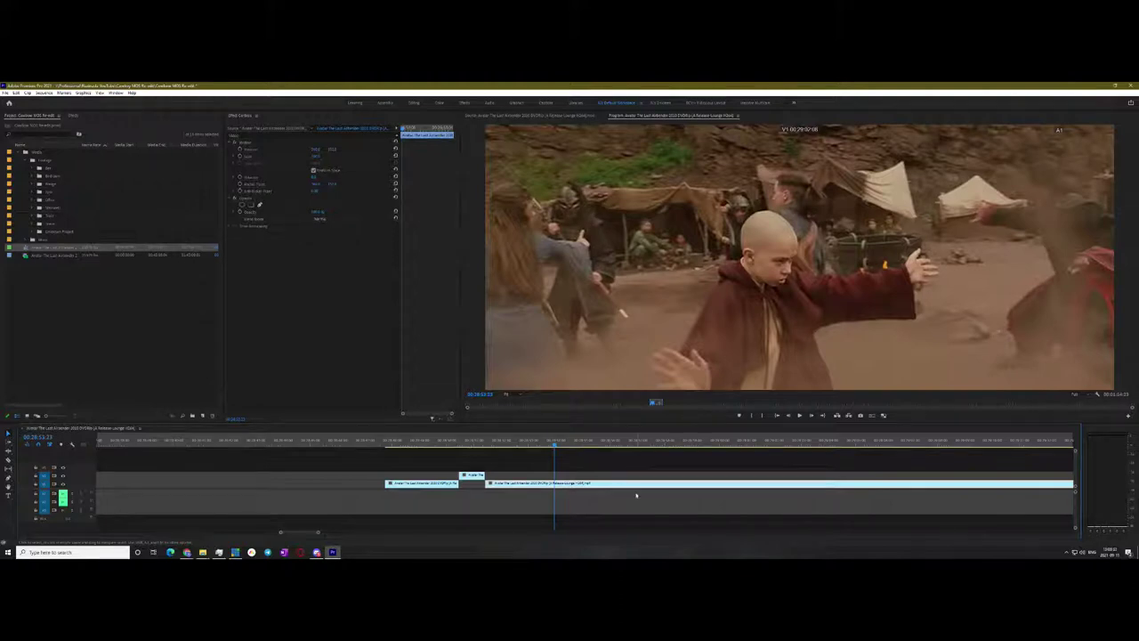
left_click(643, 470)
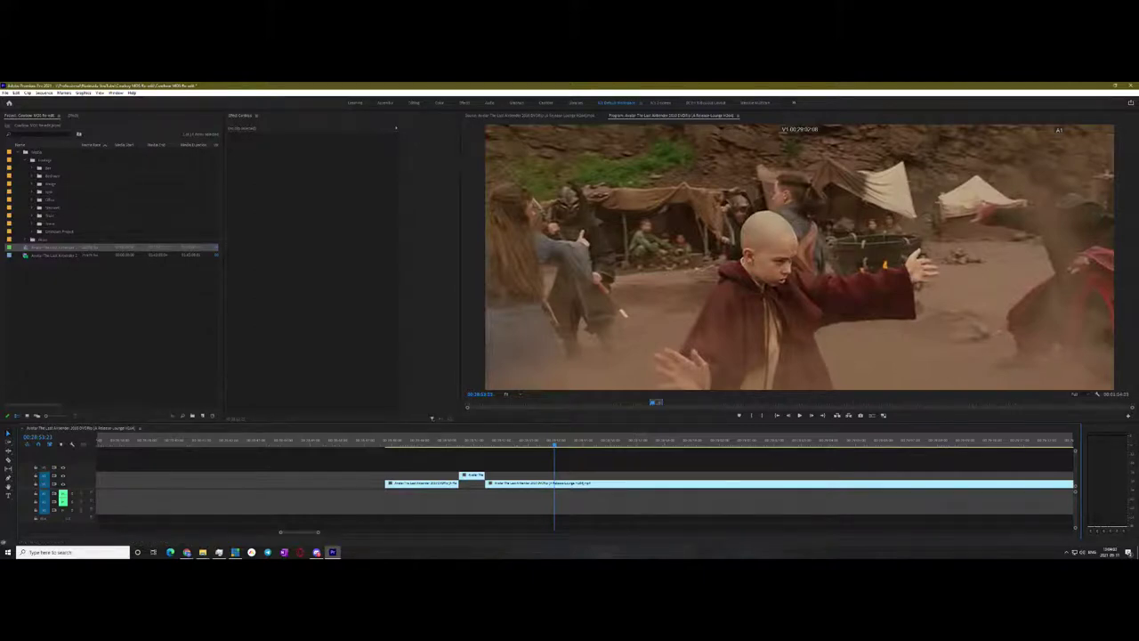
left_click(187, 552)
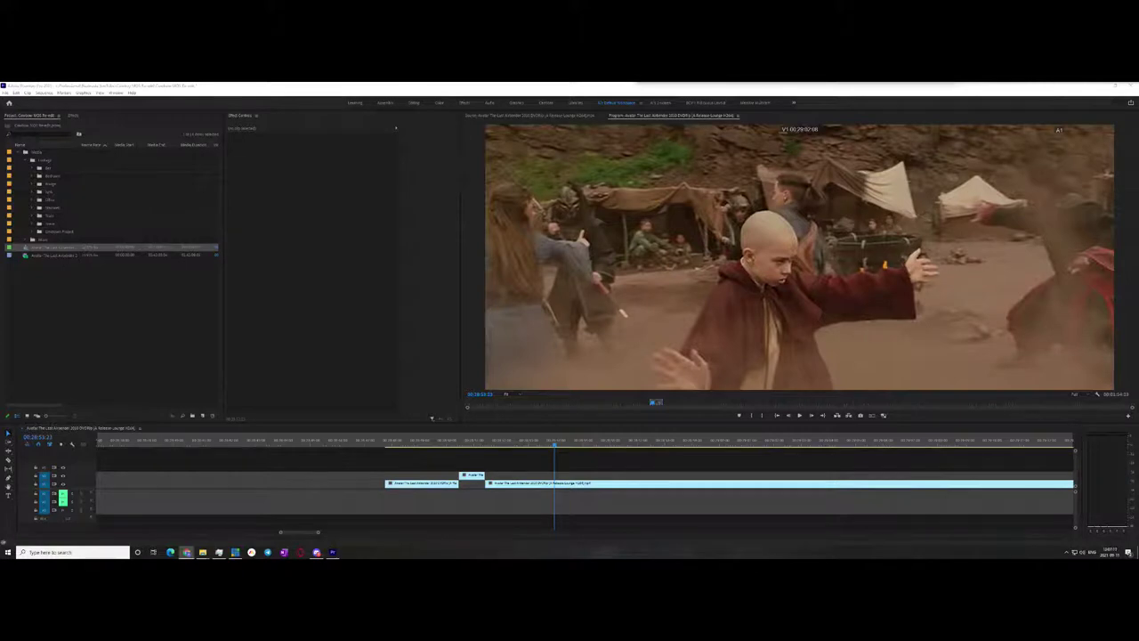
left_click(668, 335)
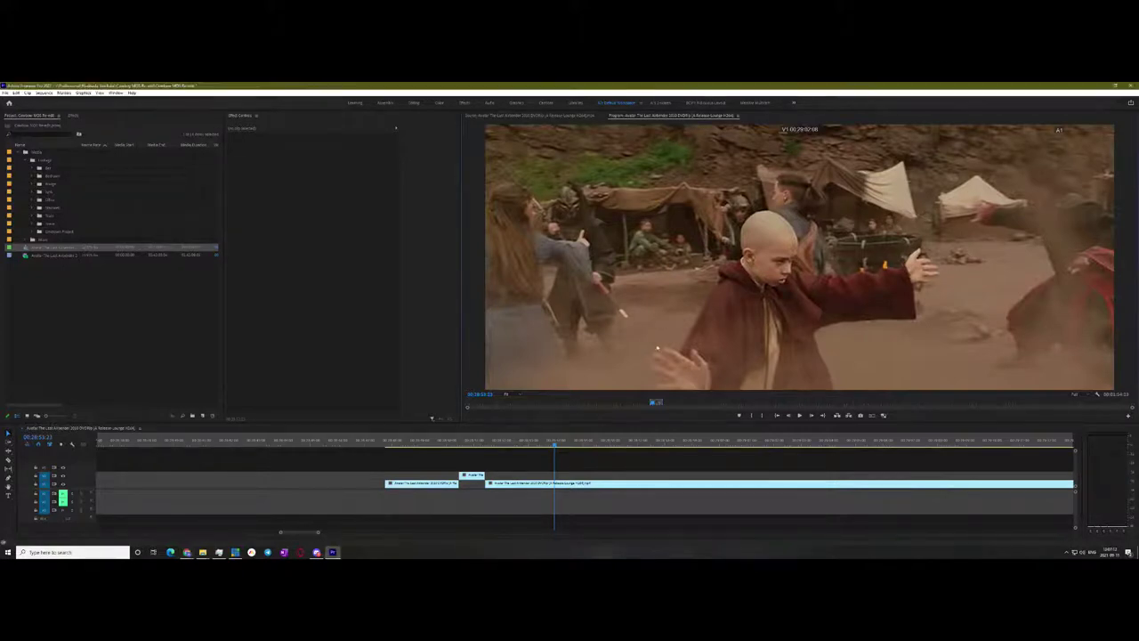
key("=")
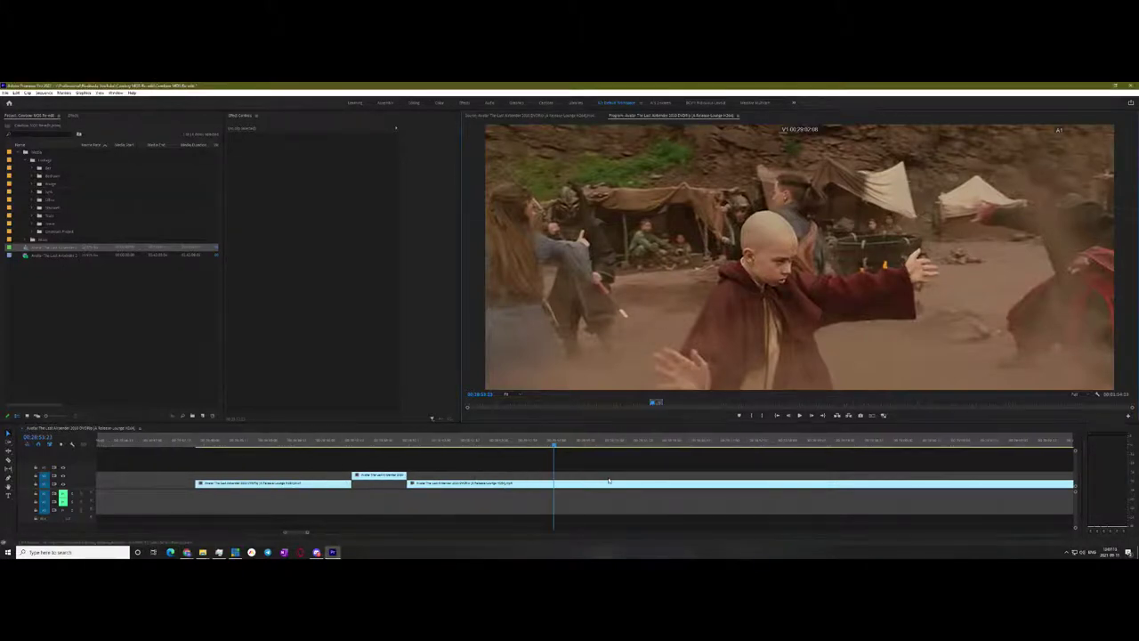
scroll(619, 490, "up", 2)
left_click_drag(610, 448, 550, 443)
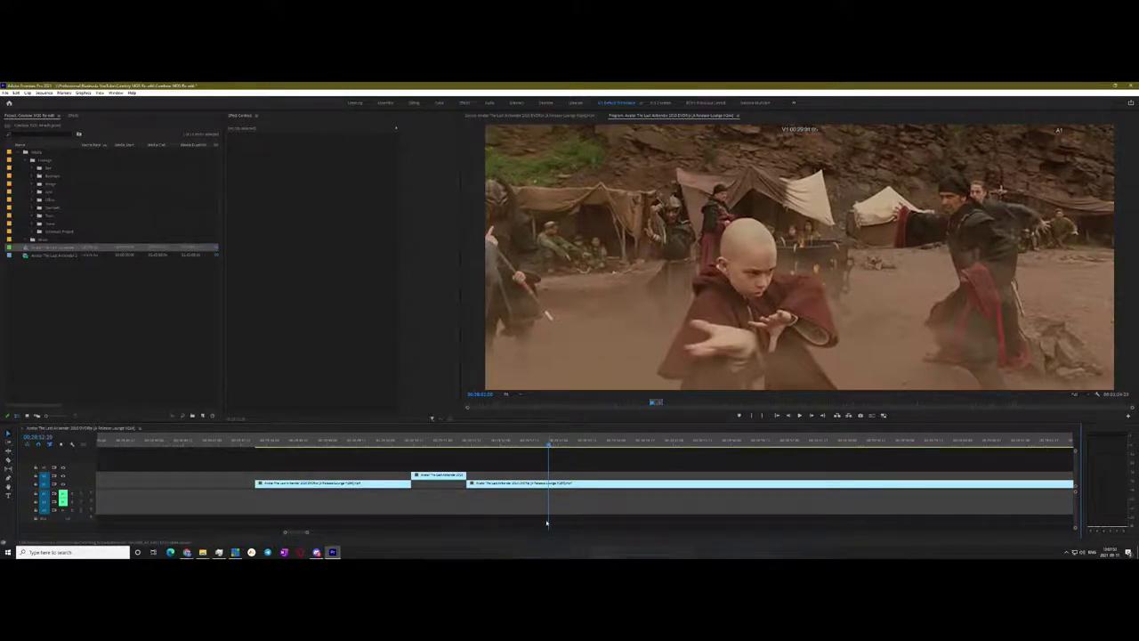
scroll(575, 512, "up", 2)
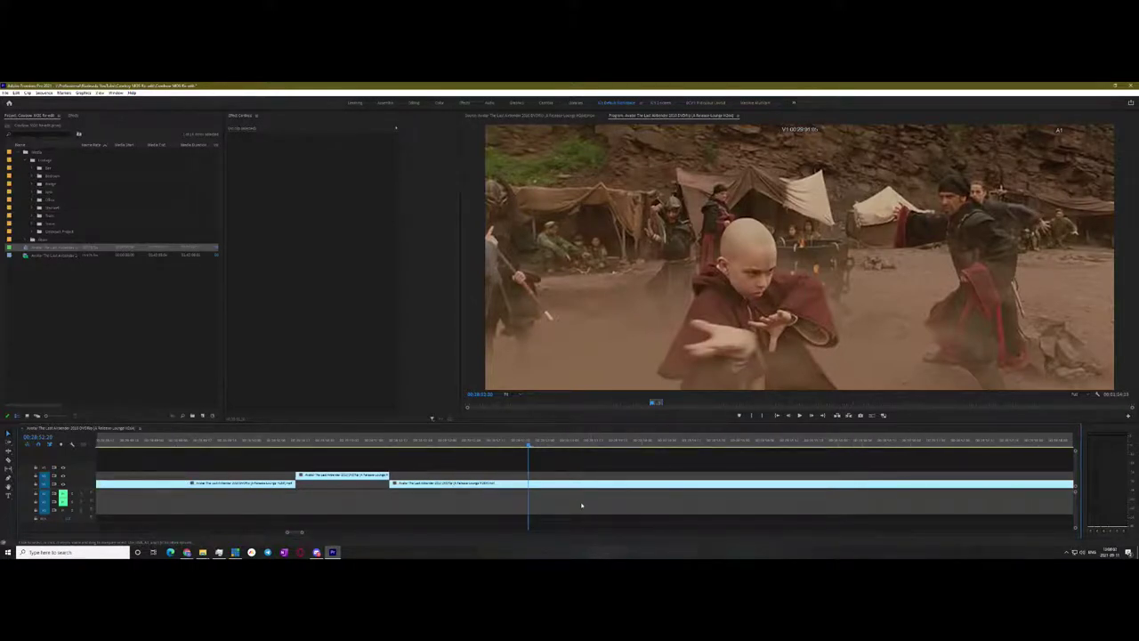
scroll(614, 460, "up", 2)
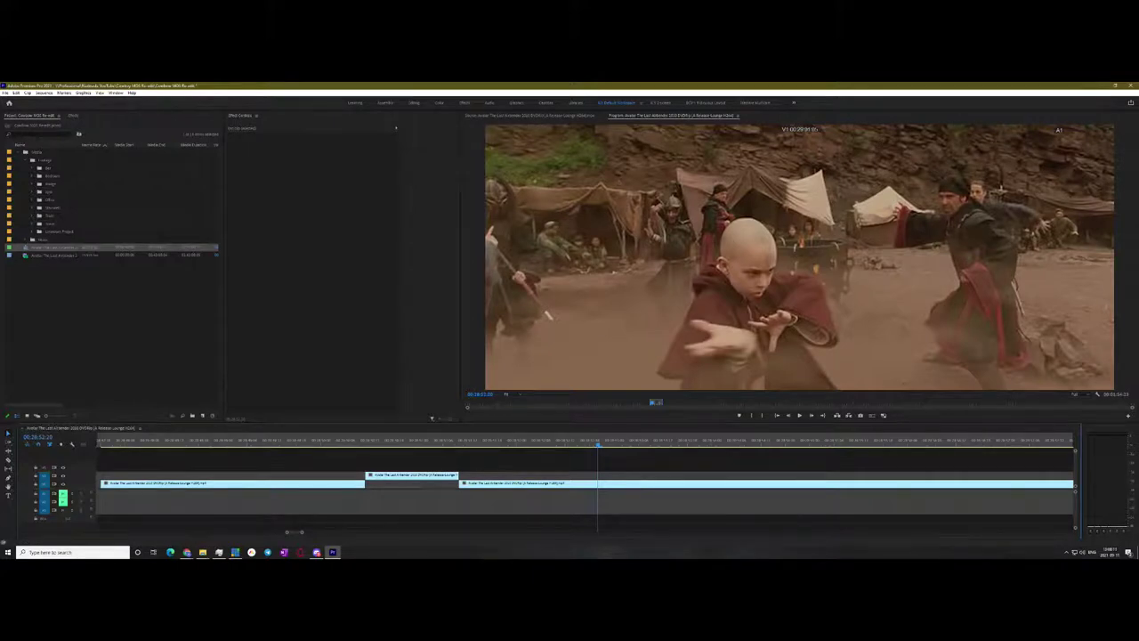
key("alt+Tab")
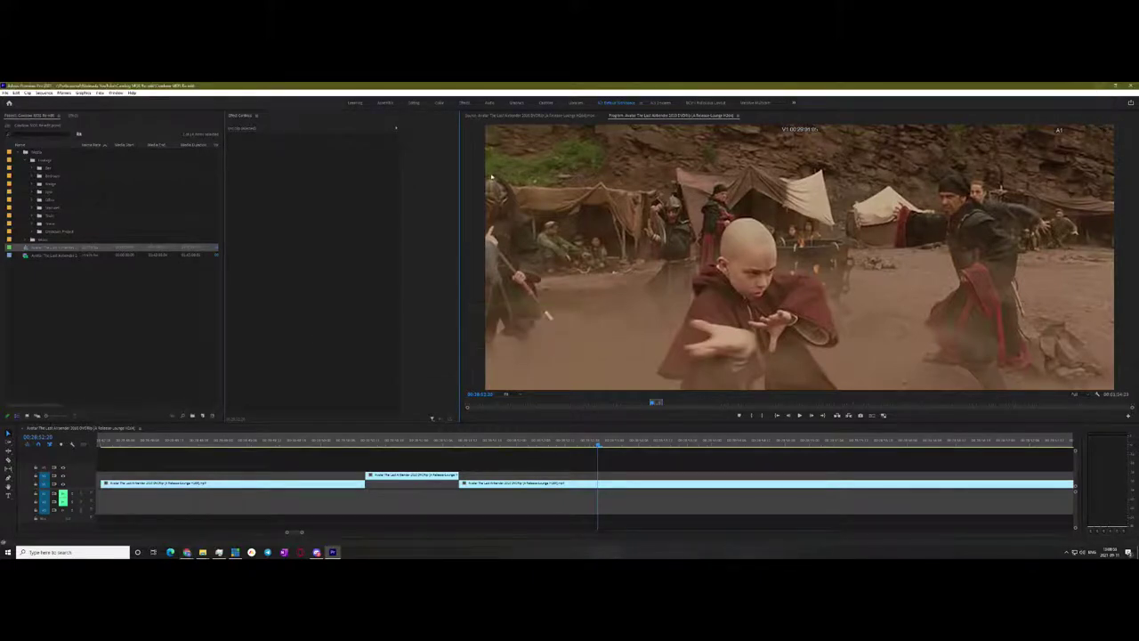
left_click(5, 93)
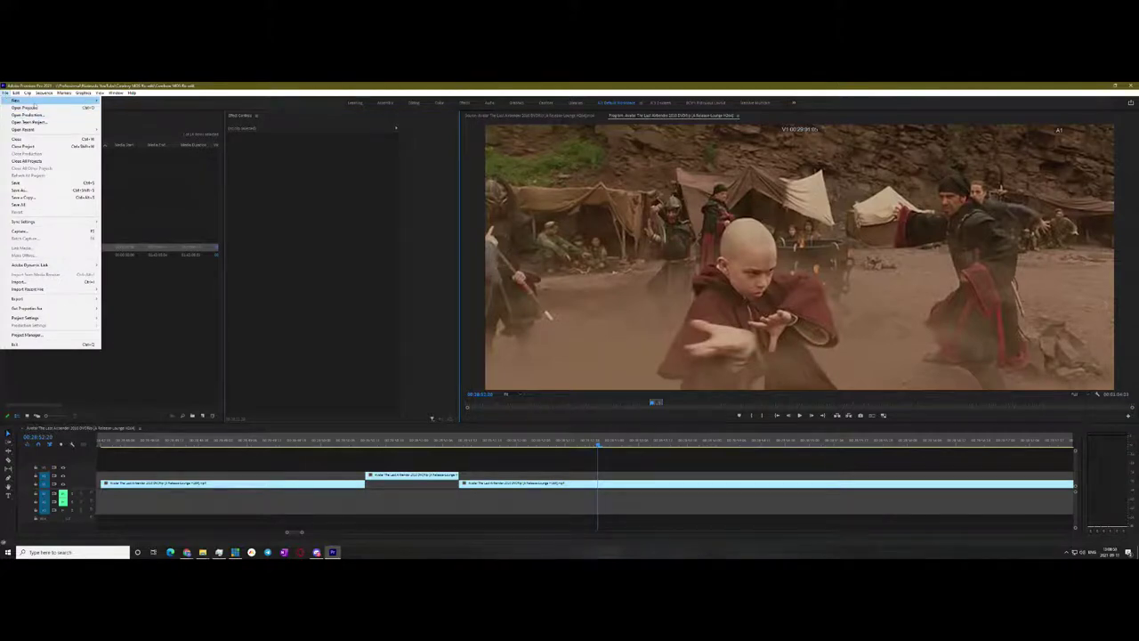
mouse_move(18, 99)
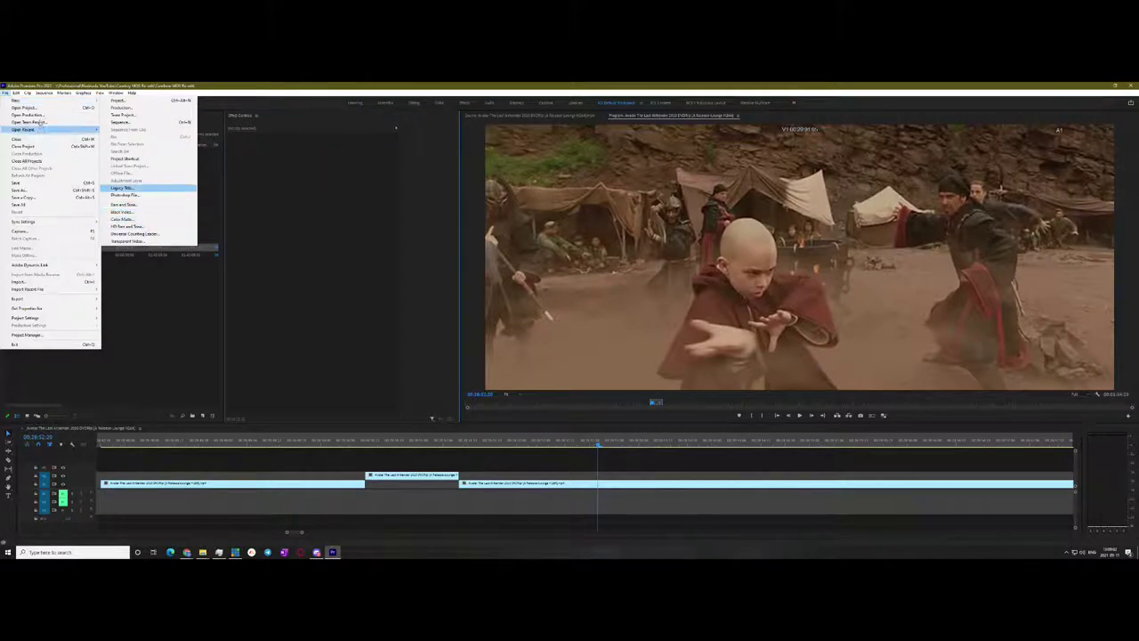
mouse_move(93, 131)
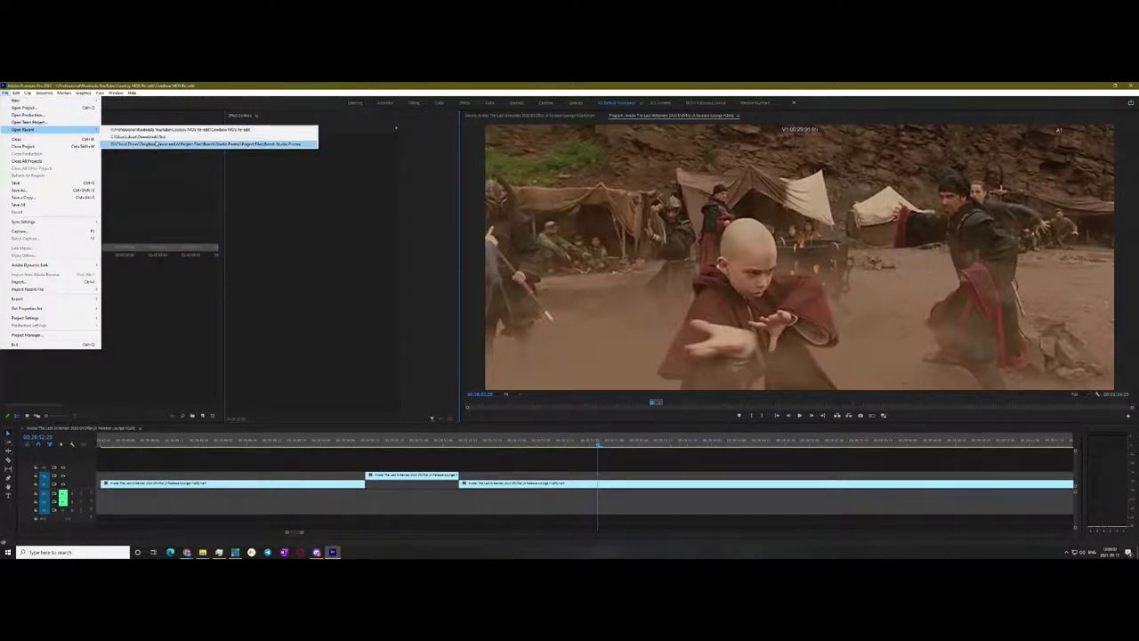
left_click(165, 287)
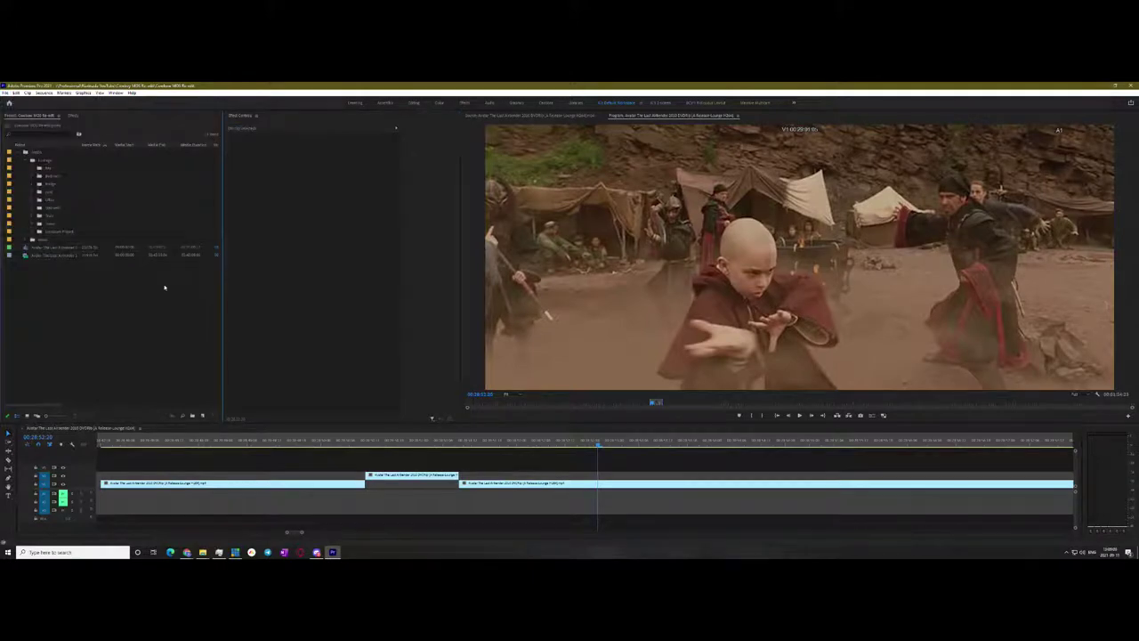
left_click(203, 552)
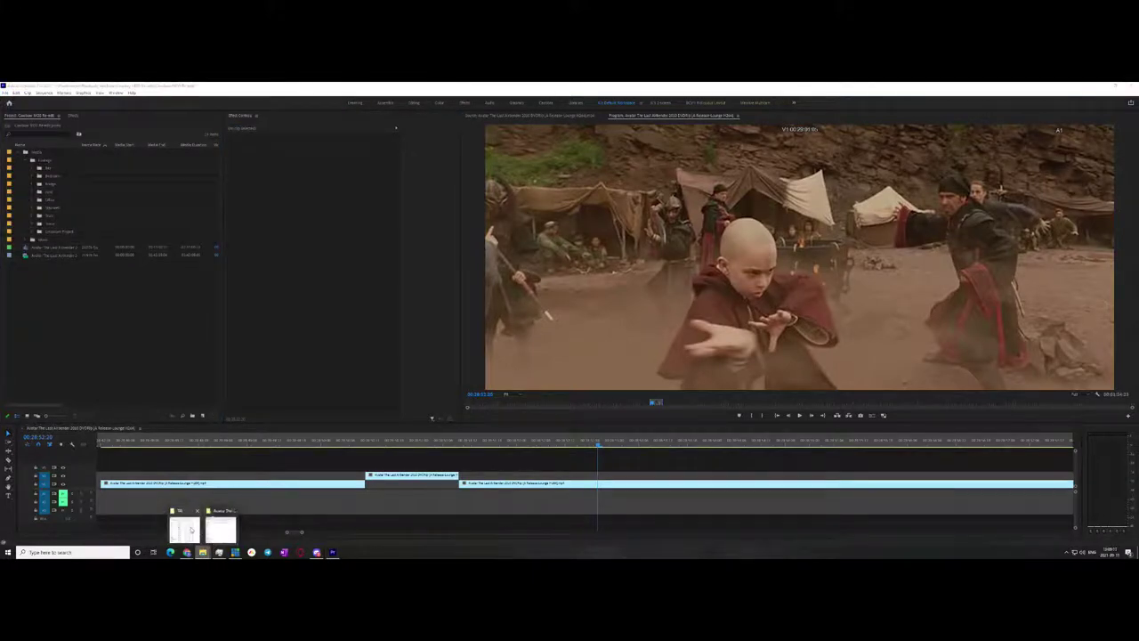
- Bring File Explorer forward and open the Custom Media NAS drive
left_click(190, 529)
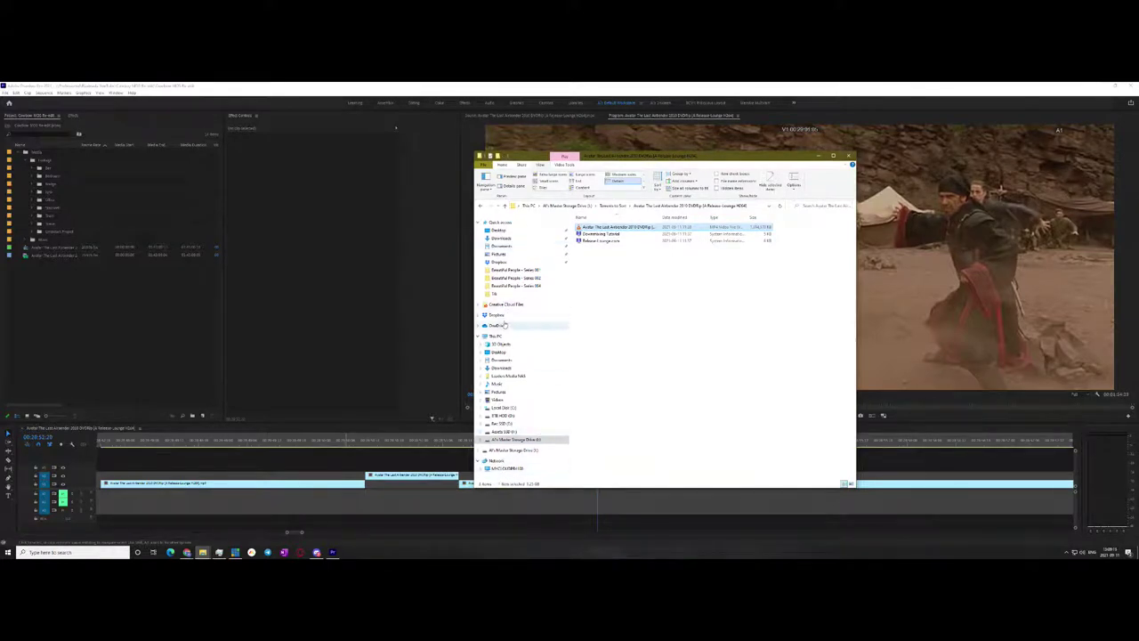
left_click(516, 375)
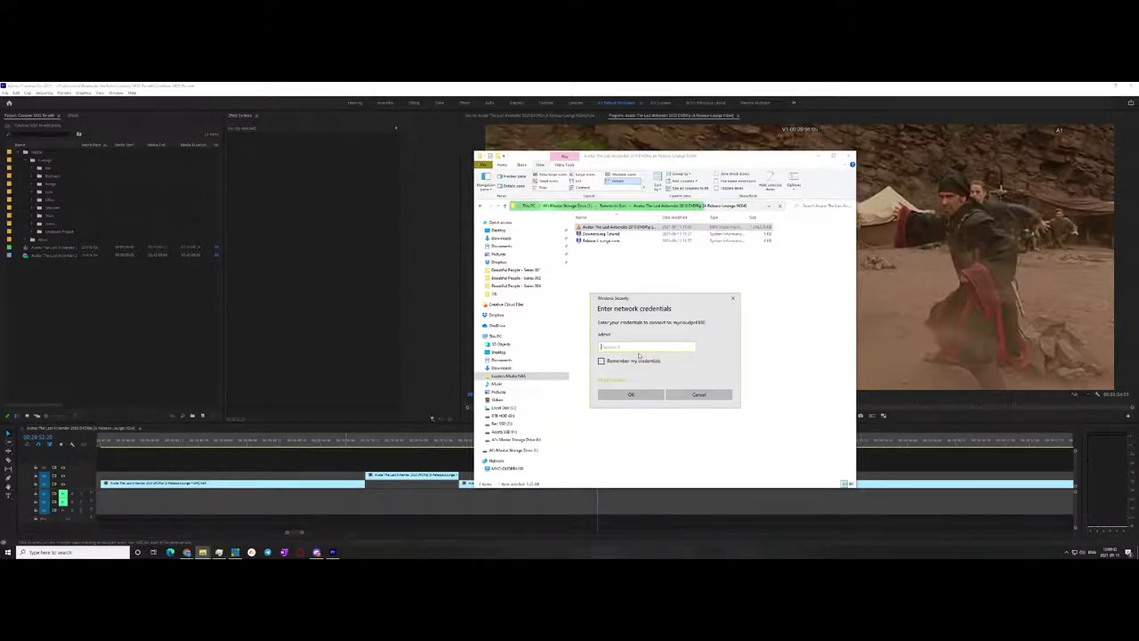
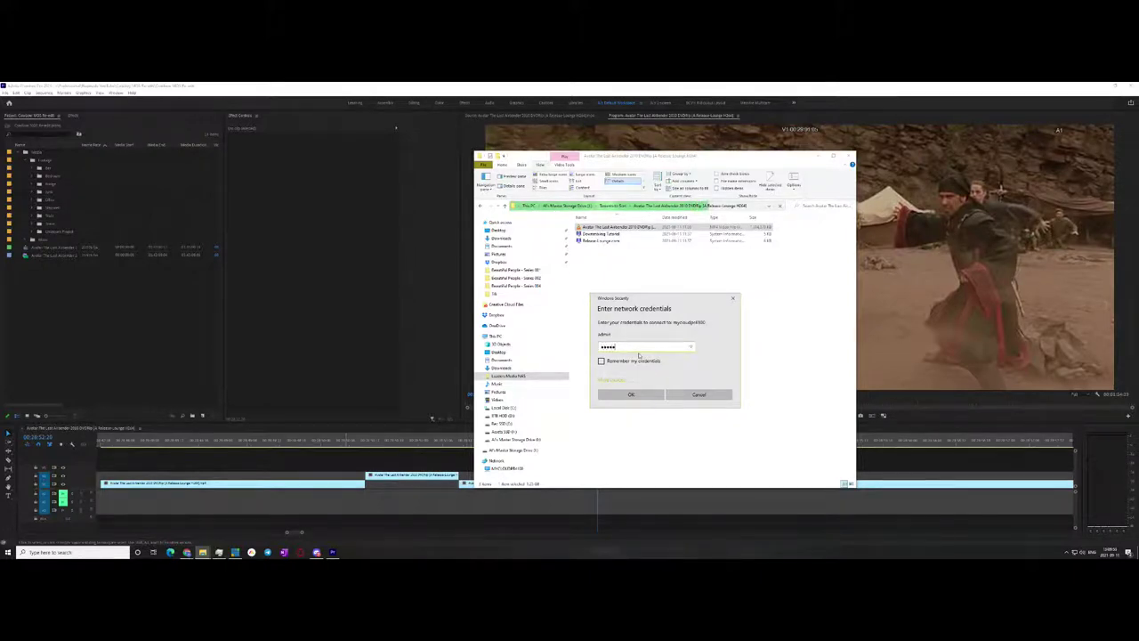
- Log in to the NAS with its password and browse to the TEDx Youth event folder
key("Return")
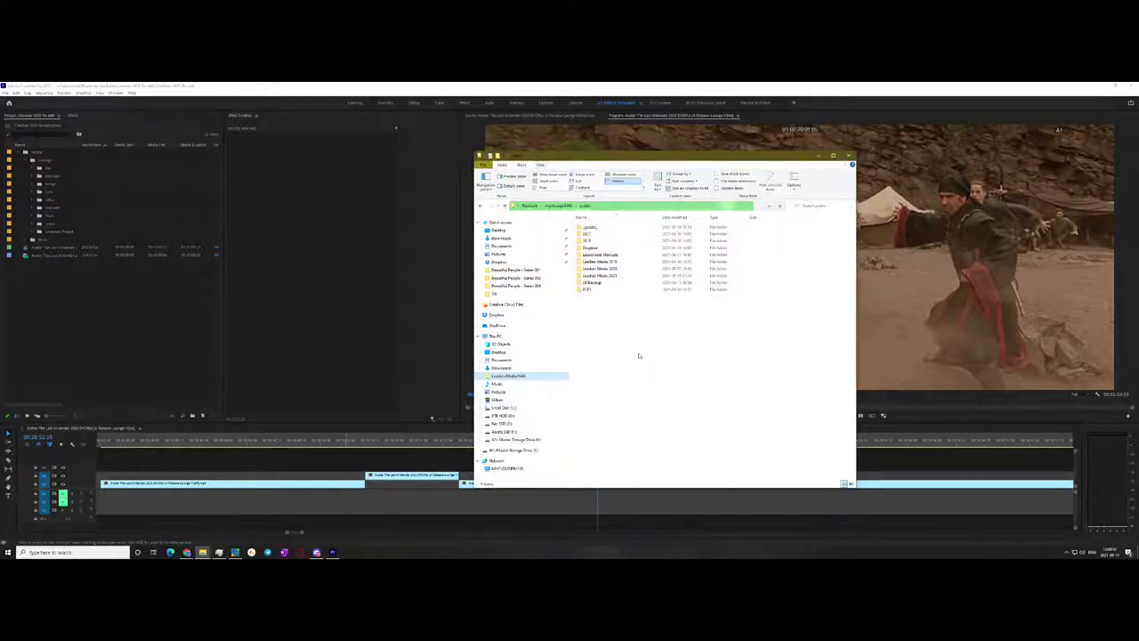
double_click(608, 277)
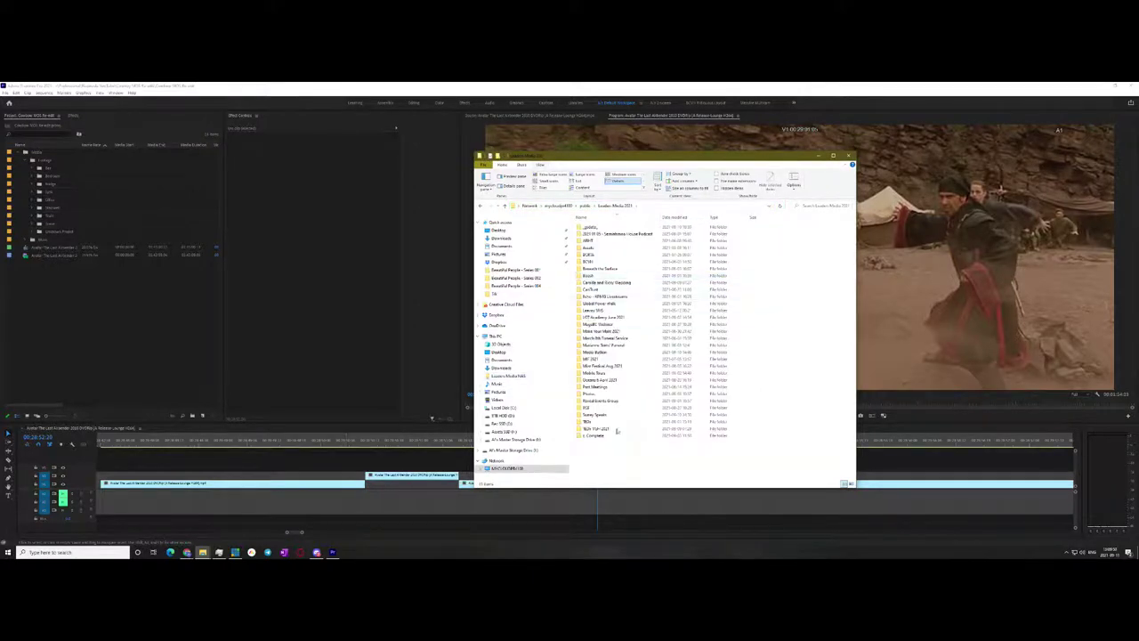
double_click(596, 429)
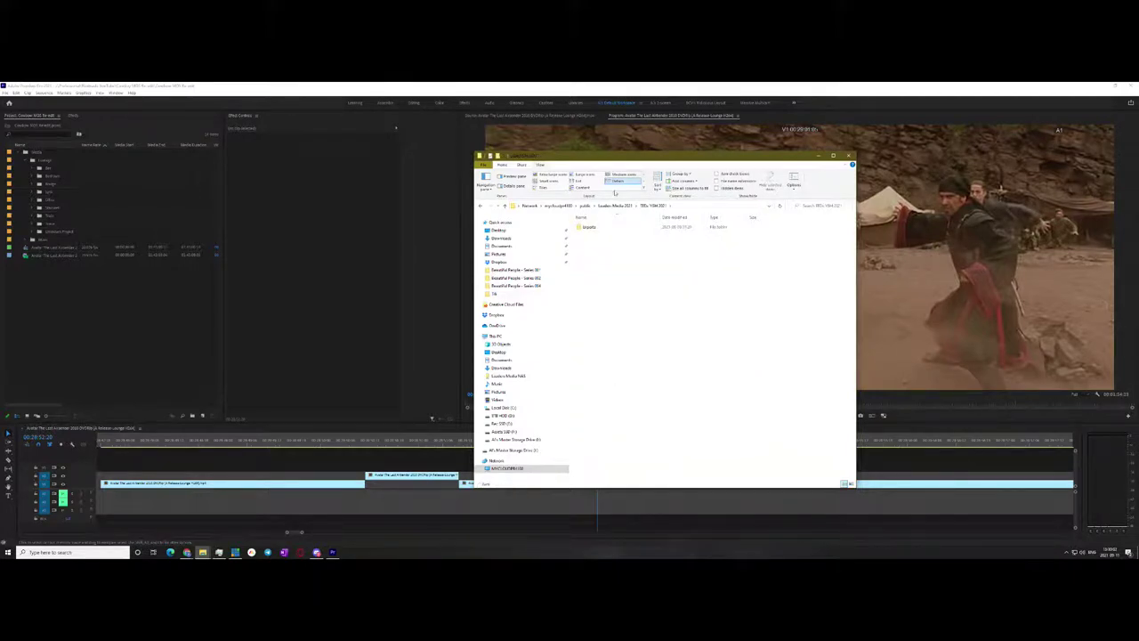
left_click(613, 206)
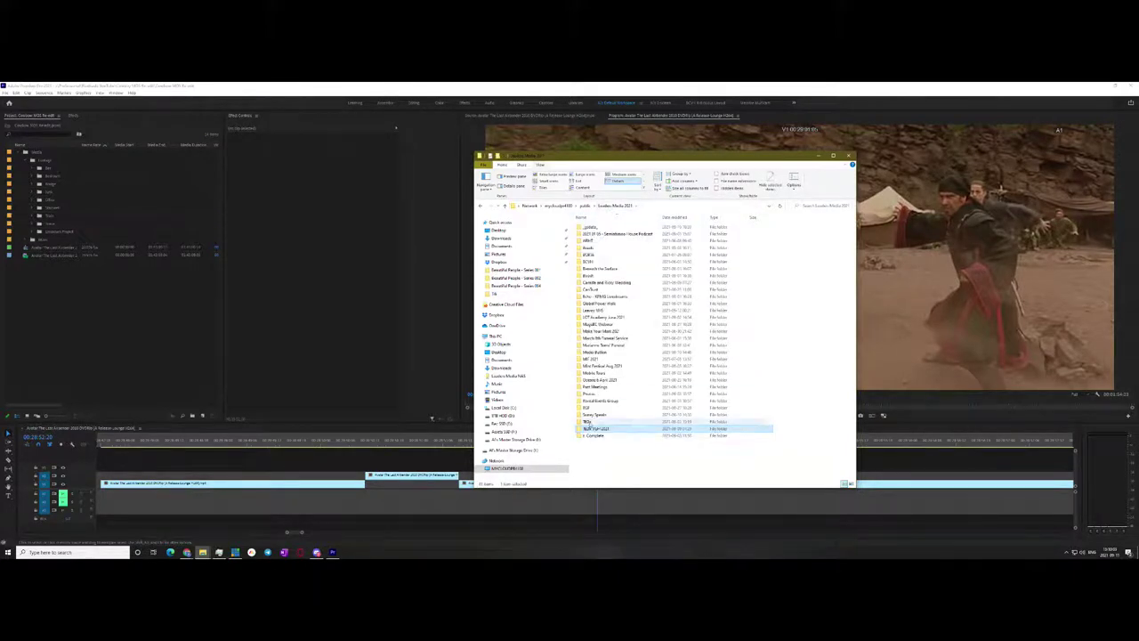
double_click(588, 422)
double_click(631, 230)
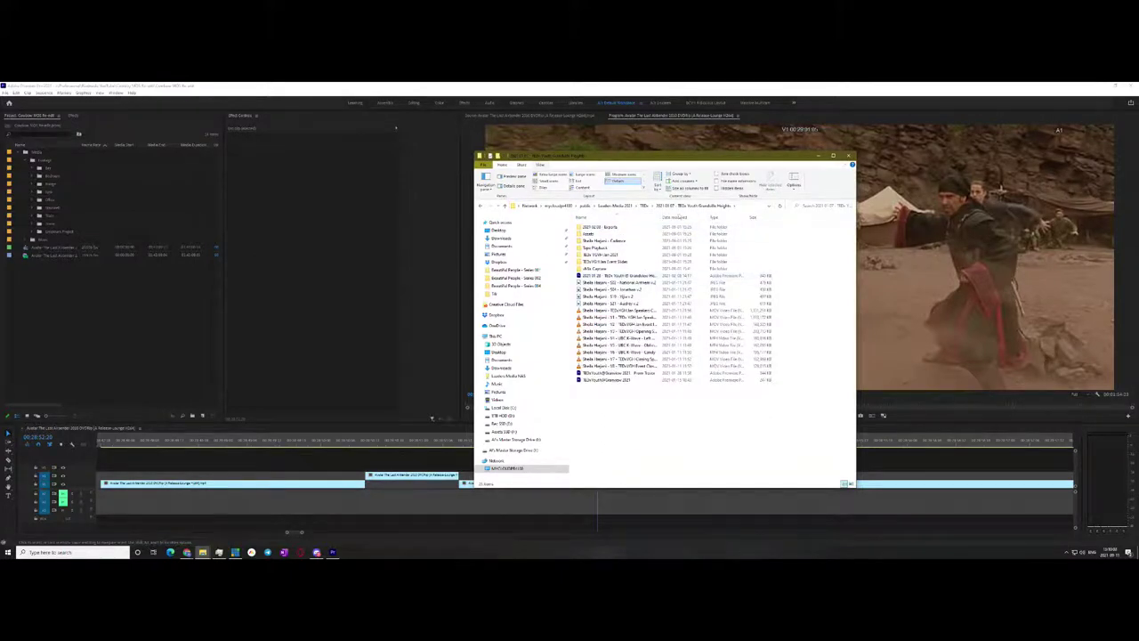
- Sort the files by Date modified and open the newest TEDx Youth .prproj file
left_click_drag(660, 217, 740, 217)
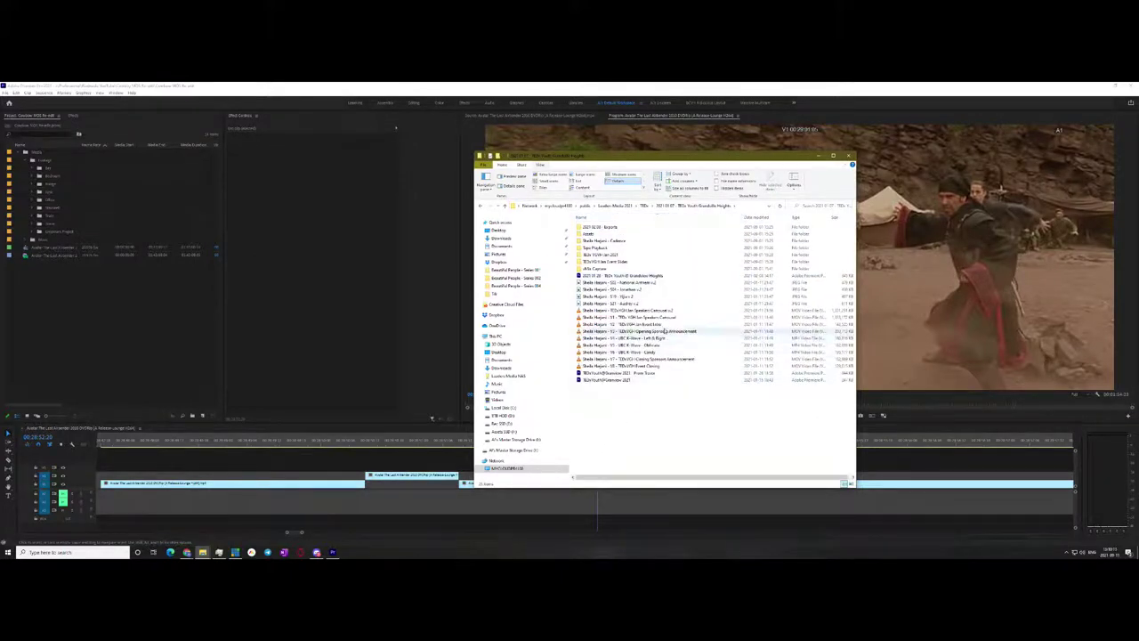
left_click(755, 217)
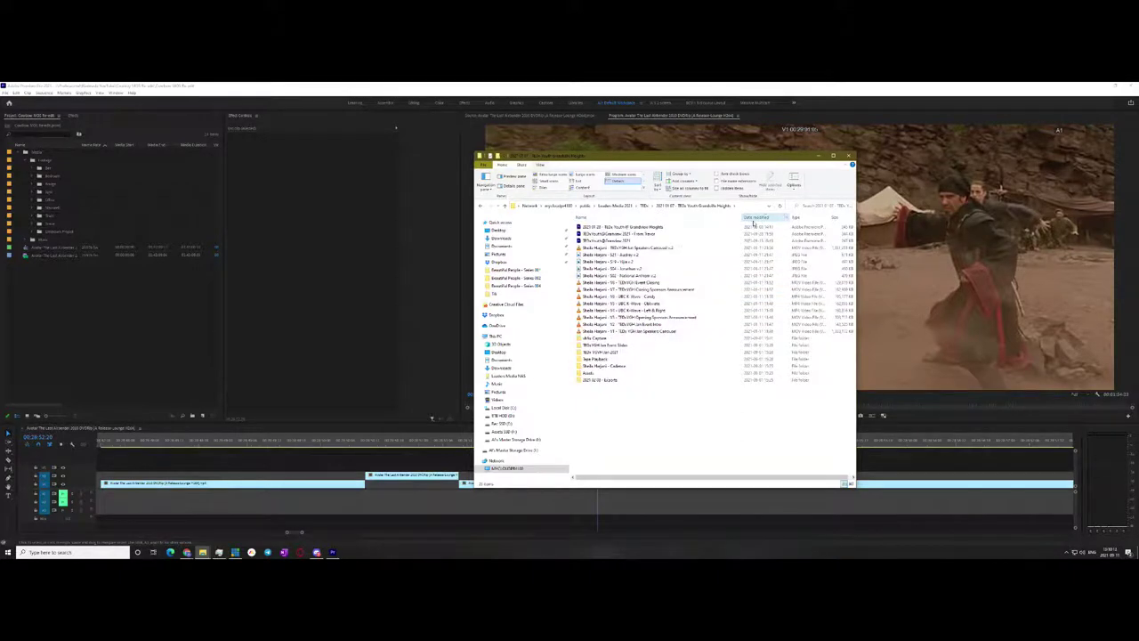
left_click(660, 227)
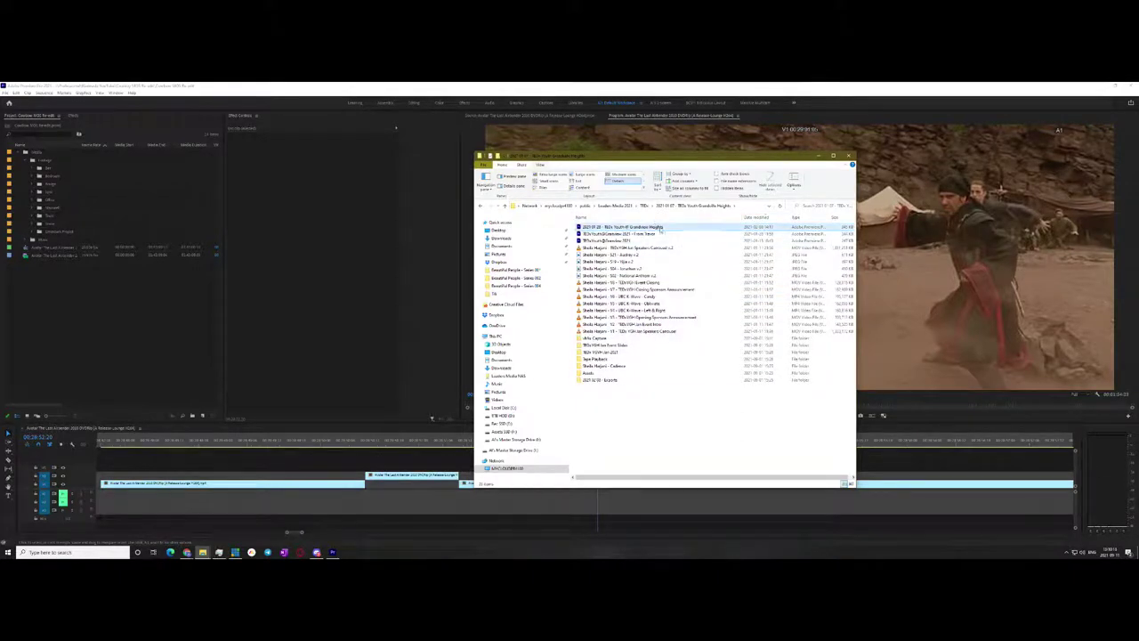
double_click(662, 228)
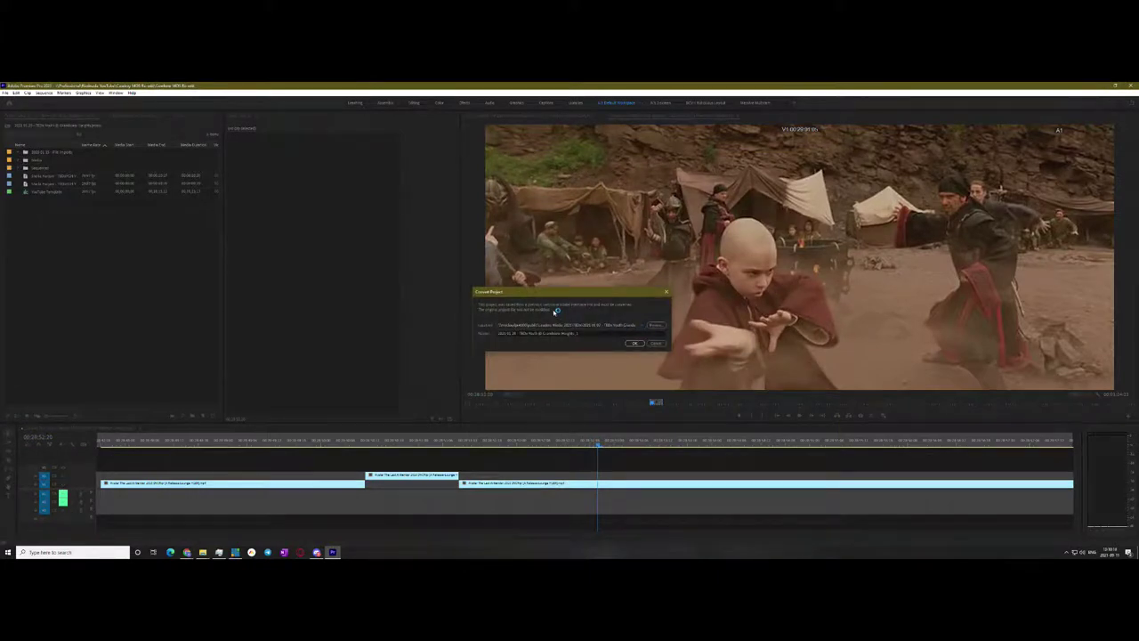
- Accept converting the TEDx Youth project to the current Premiere version
left_click(634, 343)
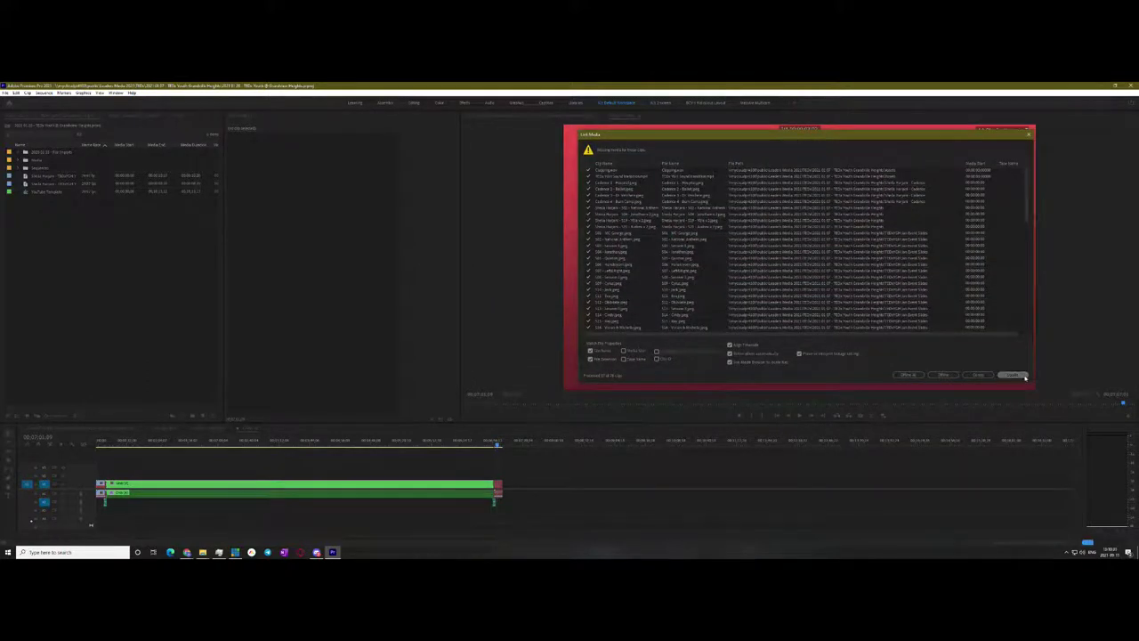
- Locate the missing JPEG stills in the network drive's 2021 media folder and relink them
left_click(1012, 374)
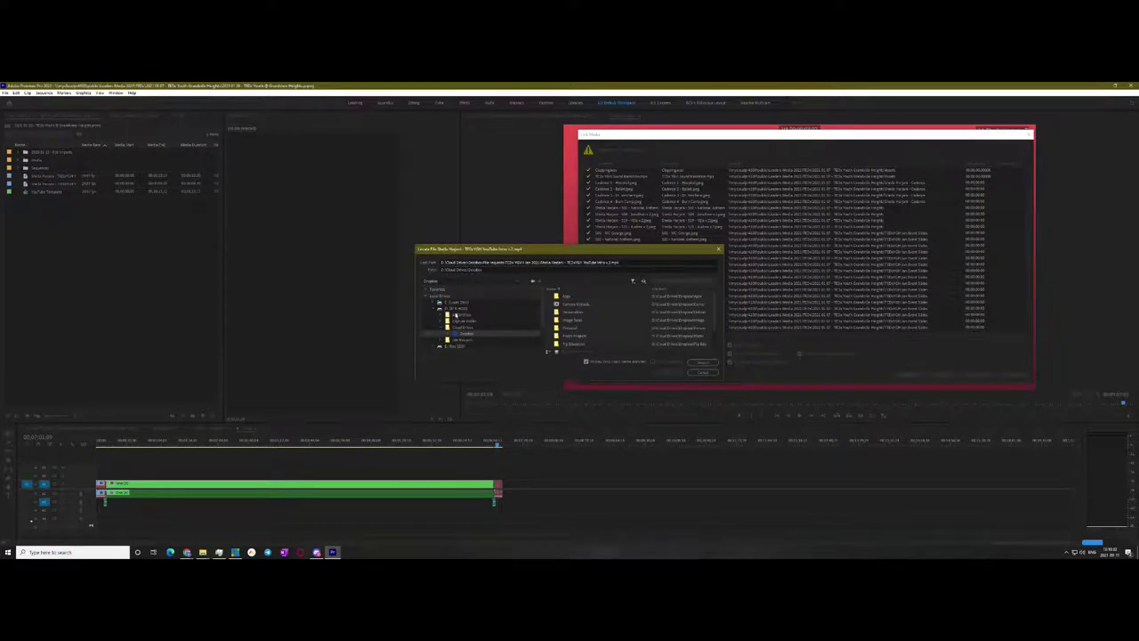
scroll(459, 331, "down", 1)
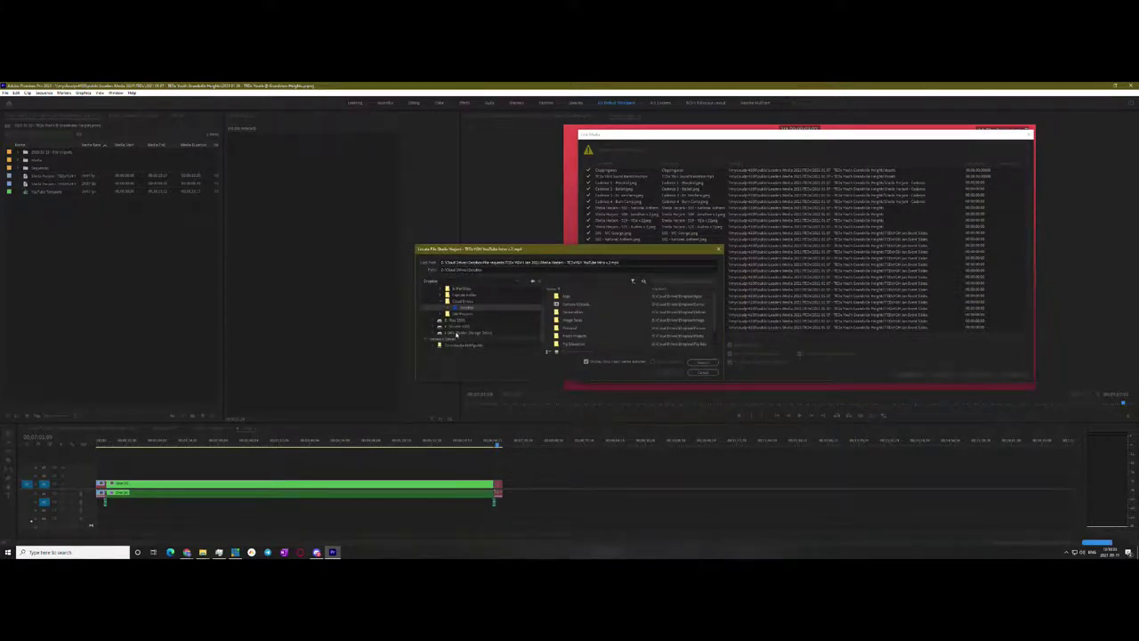
left_click(463, 345)
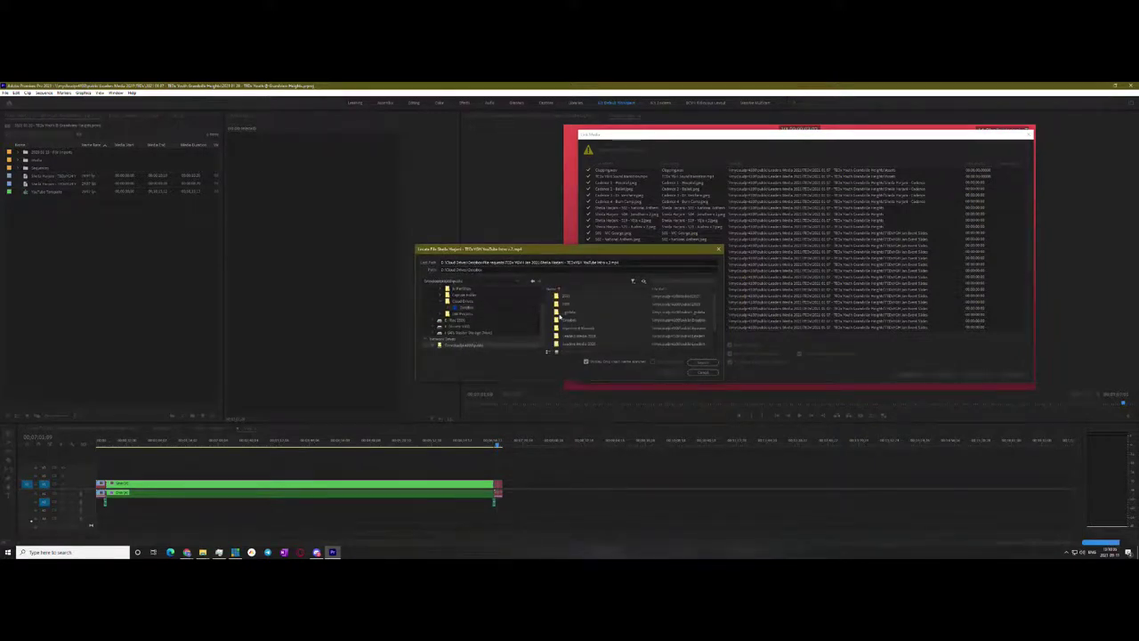
double_click(583, 328)
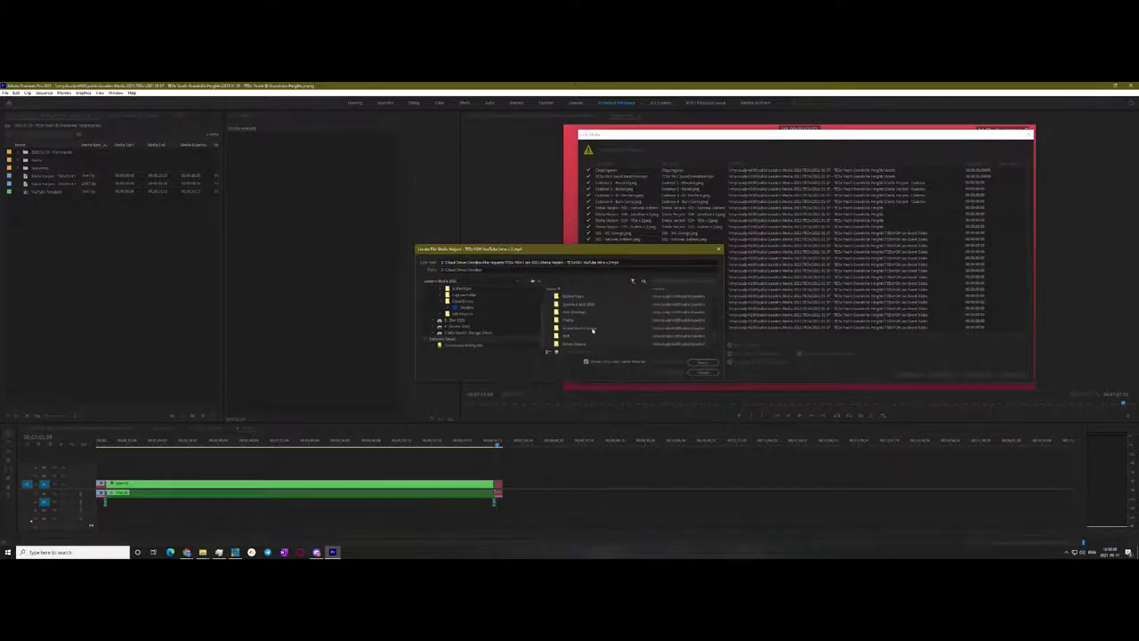
left_click(705, 363)
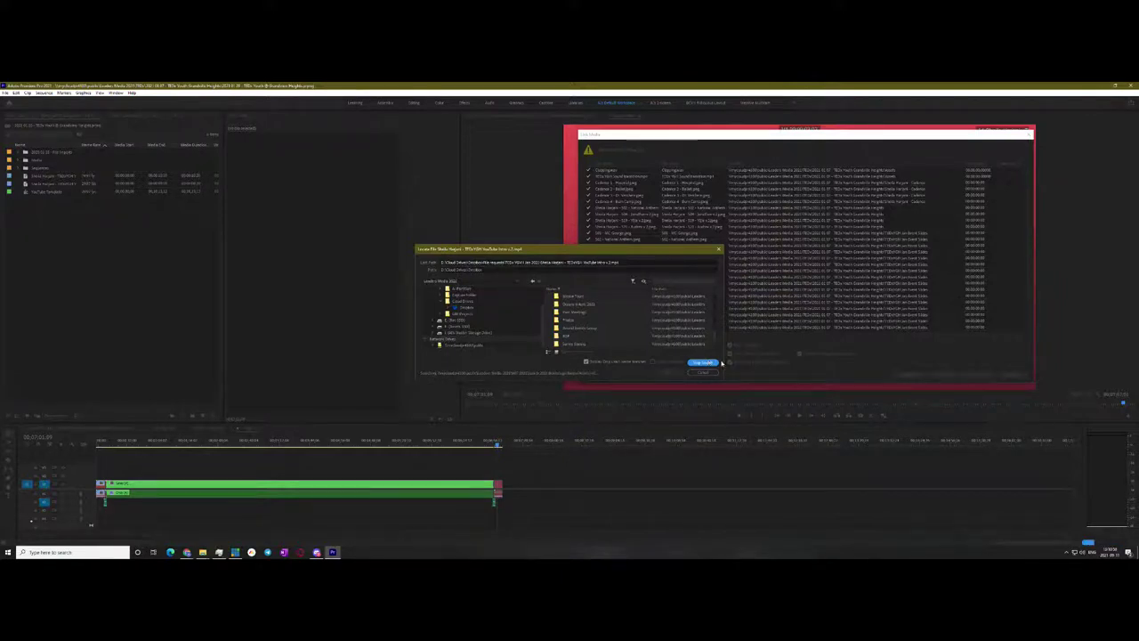
left_click(712, 363)
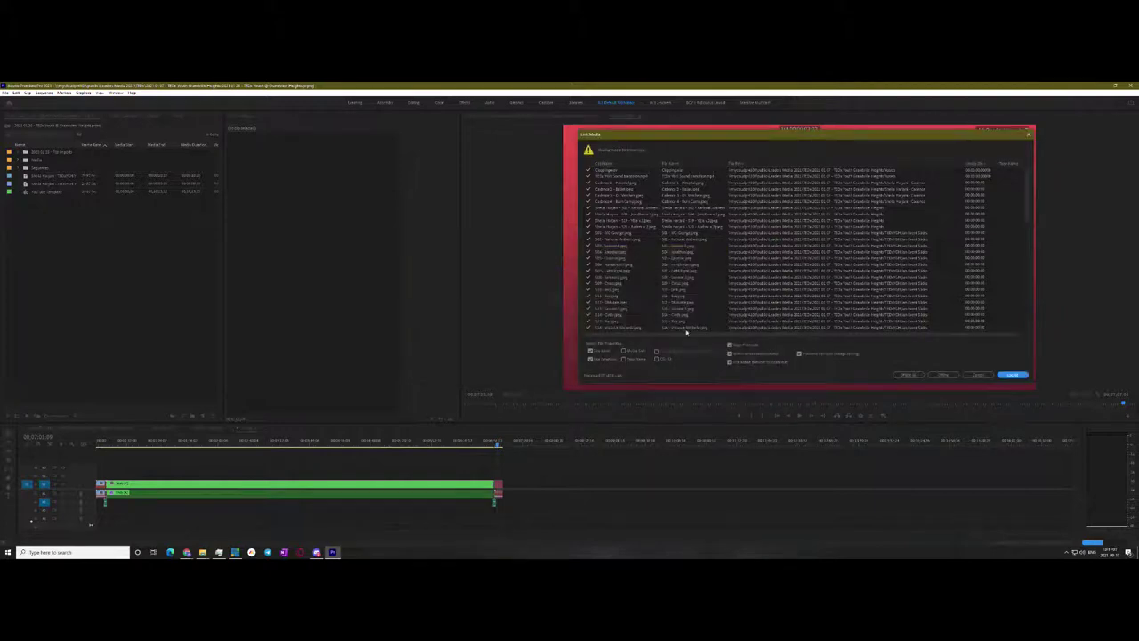
- Resolve the drone clip, then search the TEDx YGH 2021 folder for the missing MVI clips
left_click(942, 375)
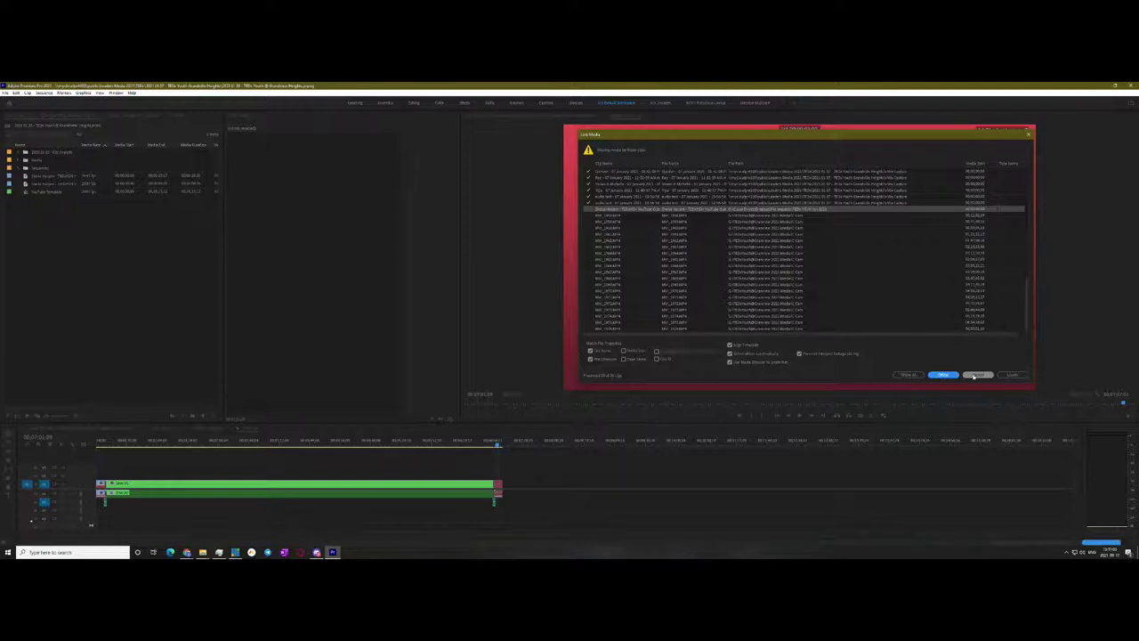
left_click(945, 375)
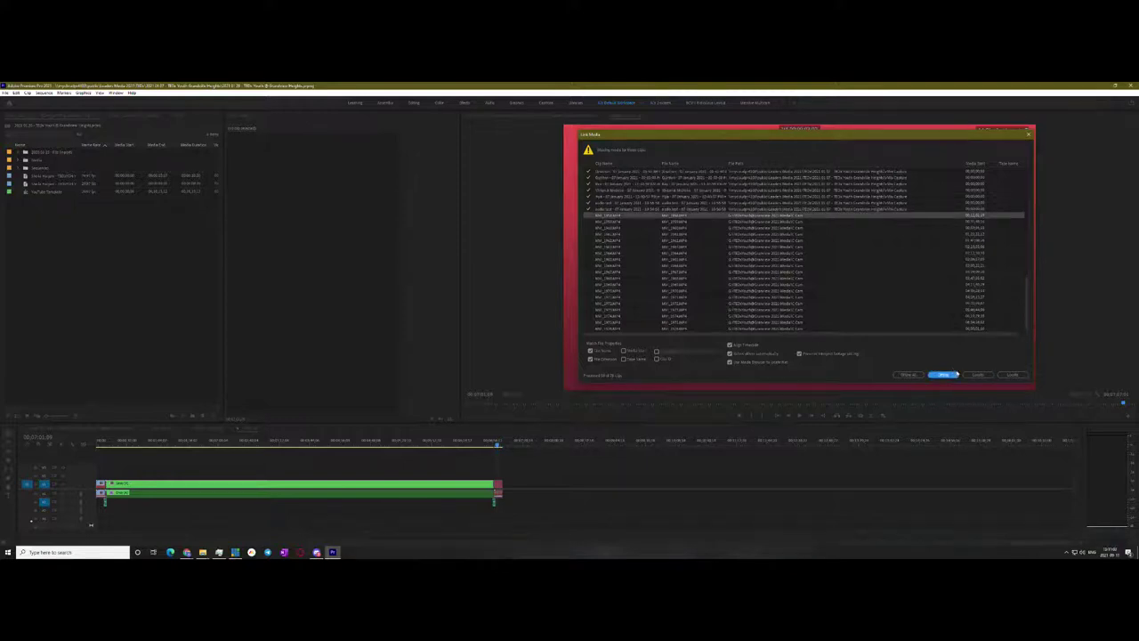
left_click(1010, 375)
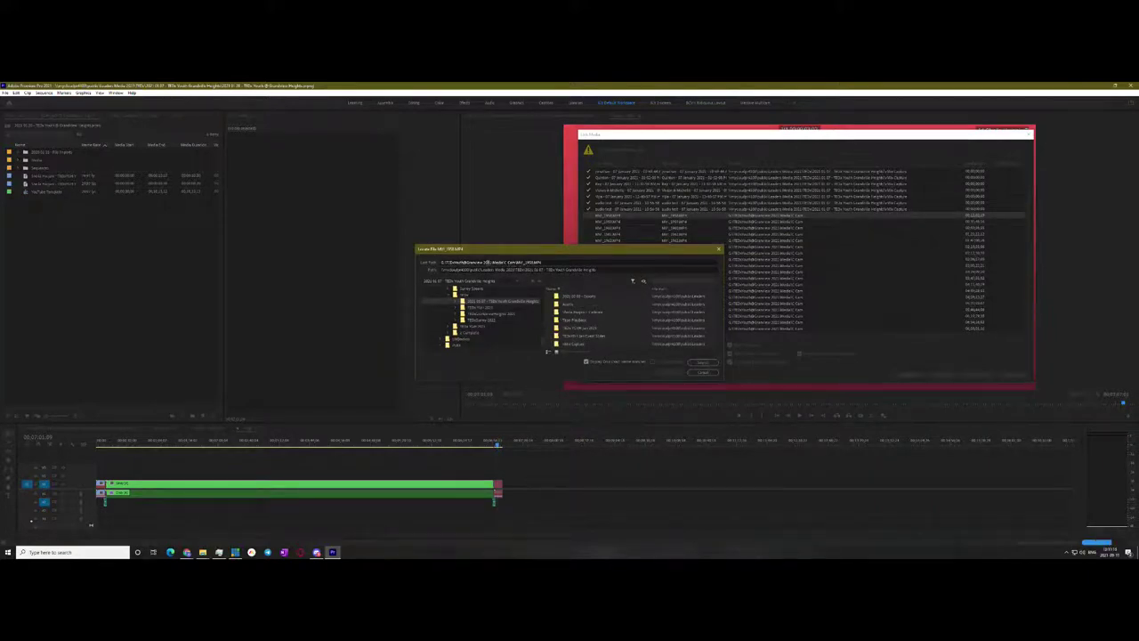
left_click(497, 315)
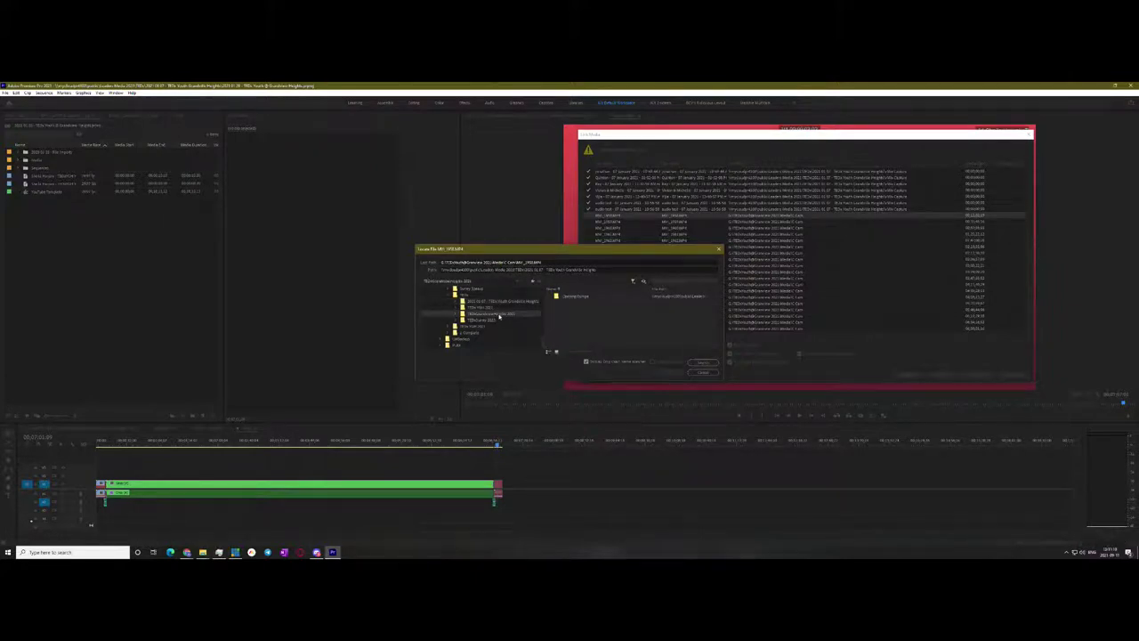
left_click(498, 301)
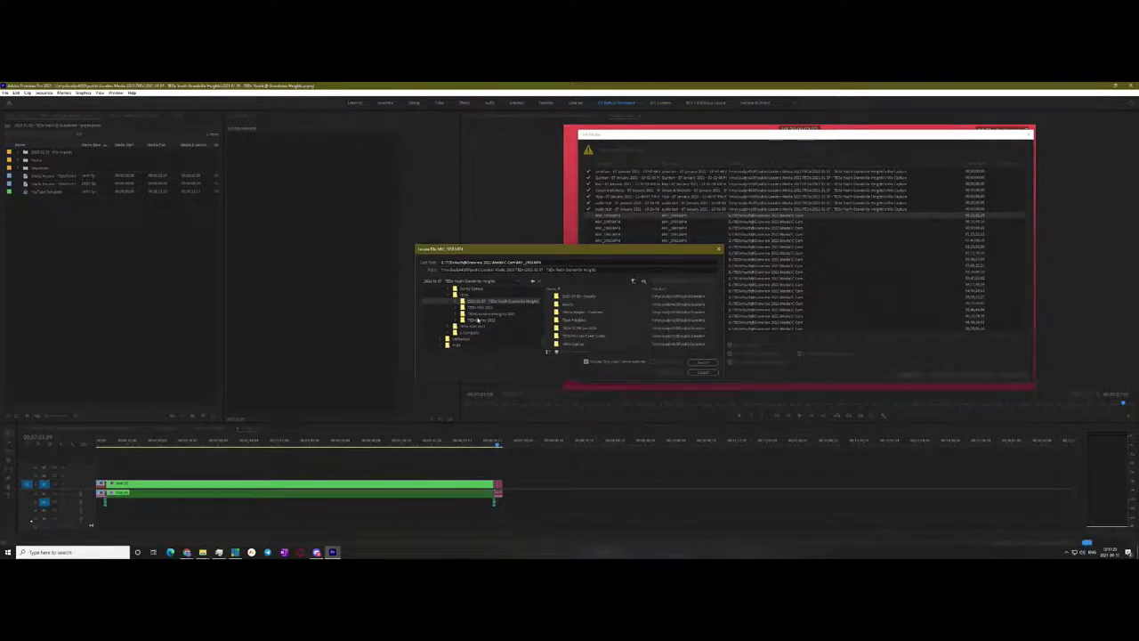
left_click(699, 360)
left_click(489, 308)
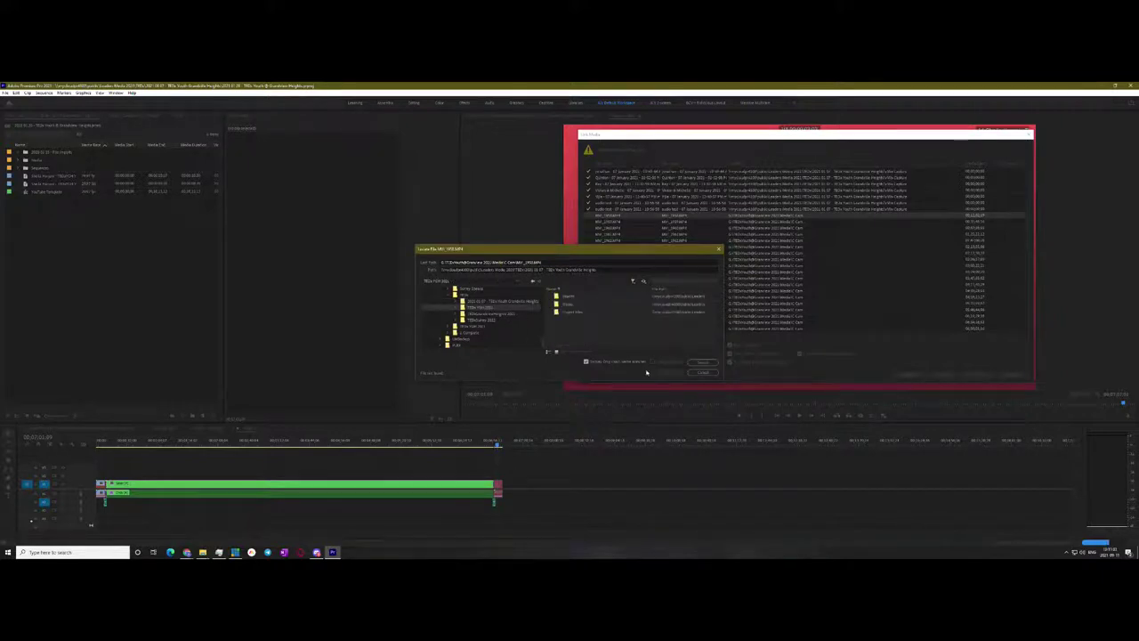
double_click(578, 314)
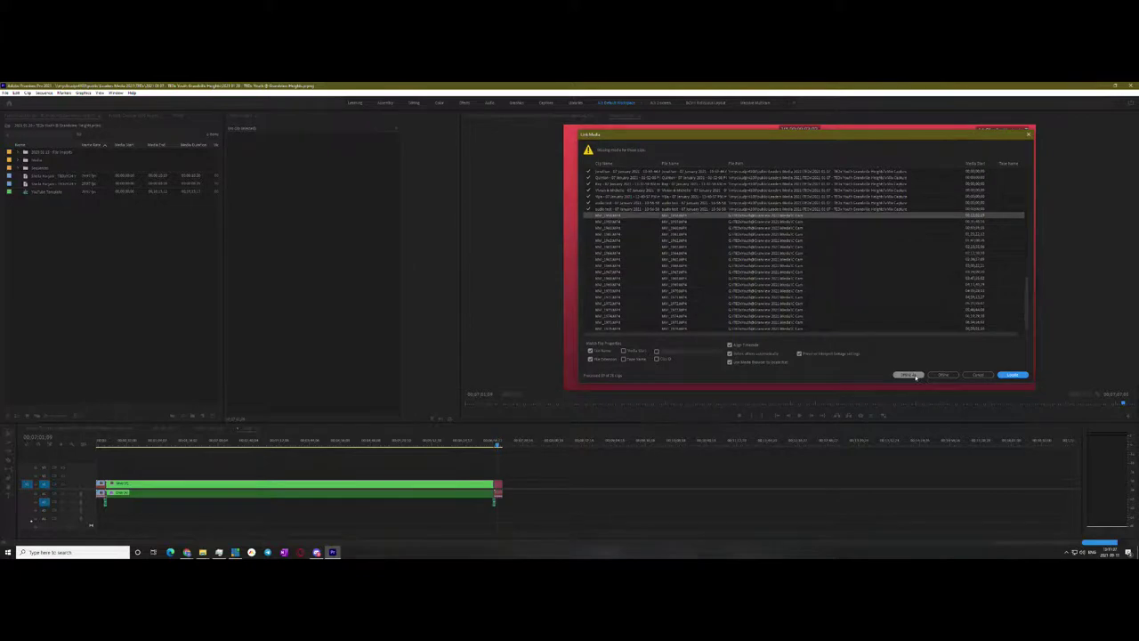
- Take the remaining missing clips offline, save the project, and select the sequence clip
left_click(908, 375)
key("ctrl+s")
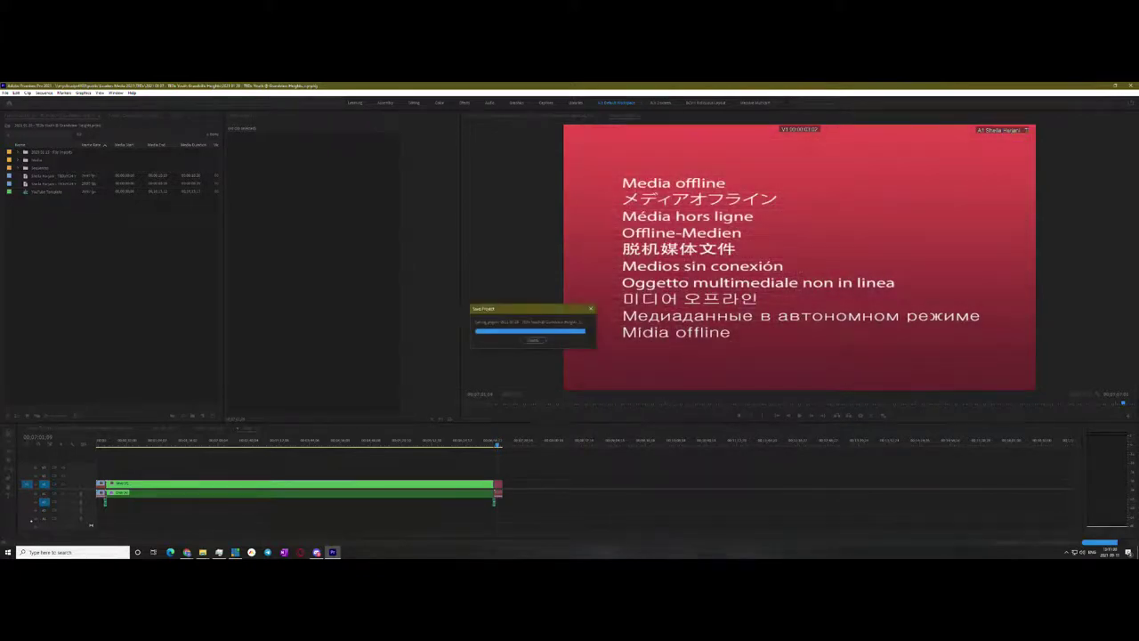
left_click(313, 442)
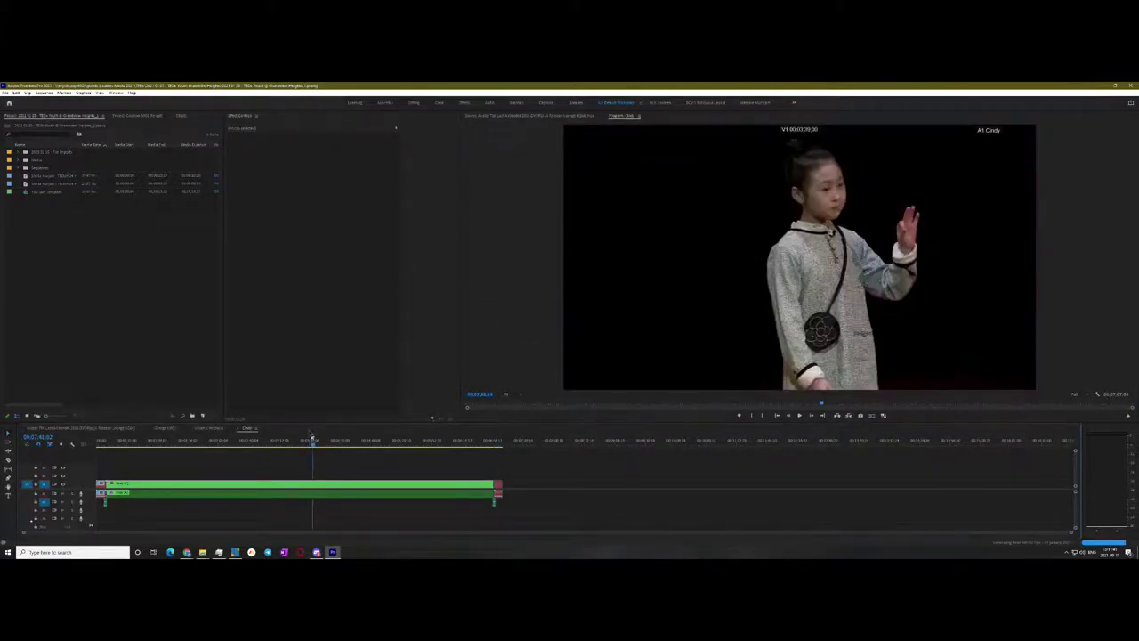
left_click(344, 490)
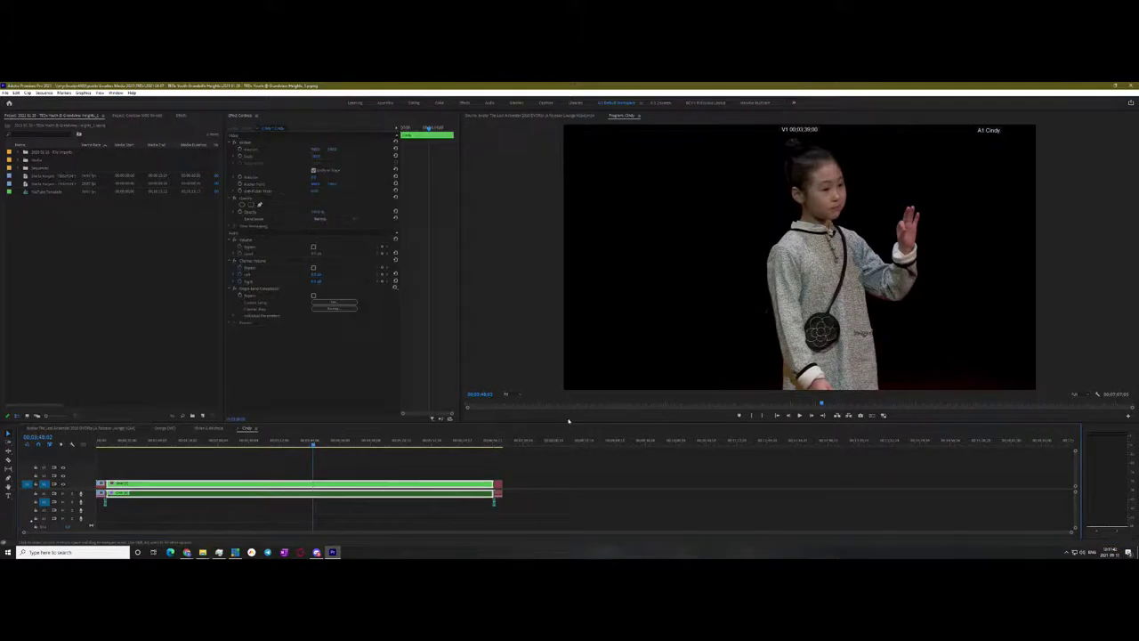
- Turn on Comparison View and expand the Sequences and multicam bins
left_click(870, 415)
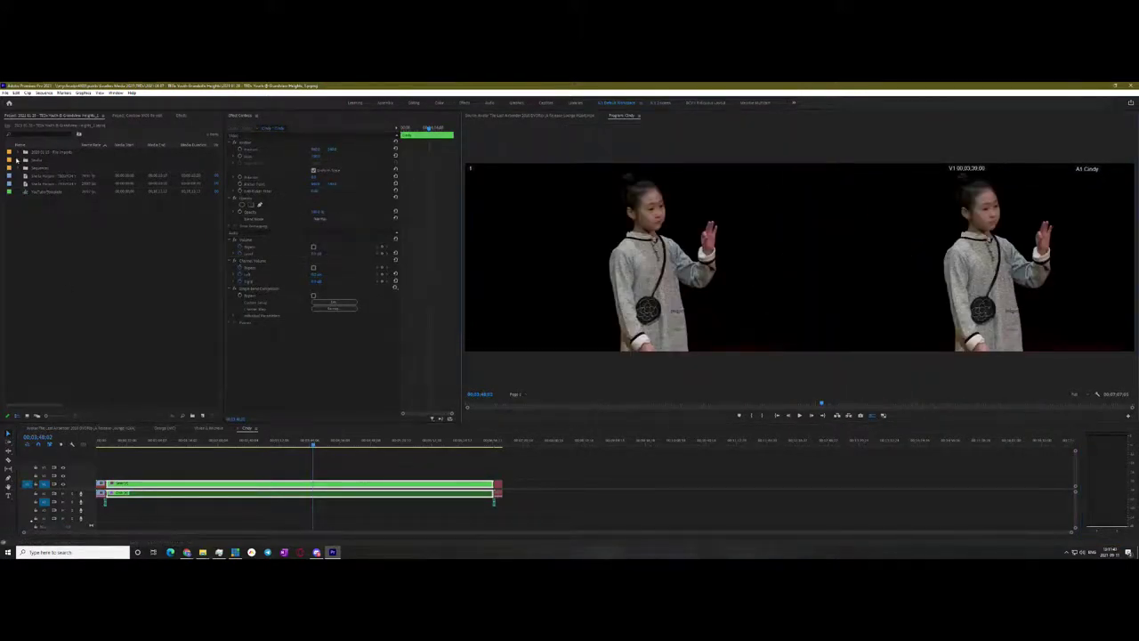
left_click(25, 167)
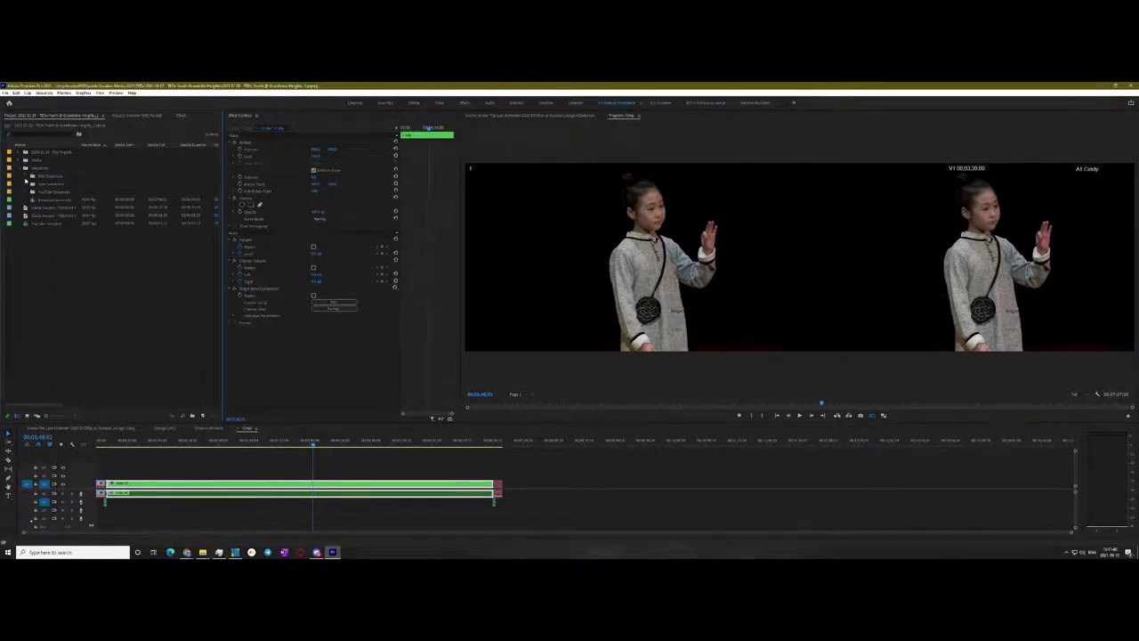
left_click(32, 176)
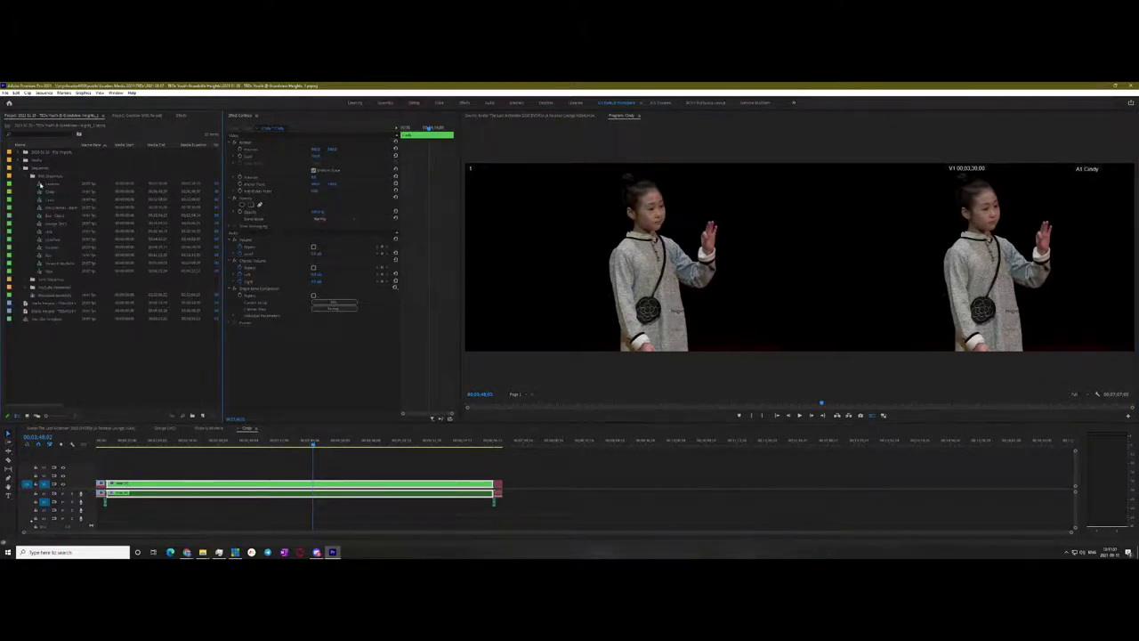
- Open the Cadence sequence, drag all its clips later as a trial, then undo the move
double_click(40, 185)
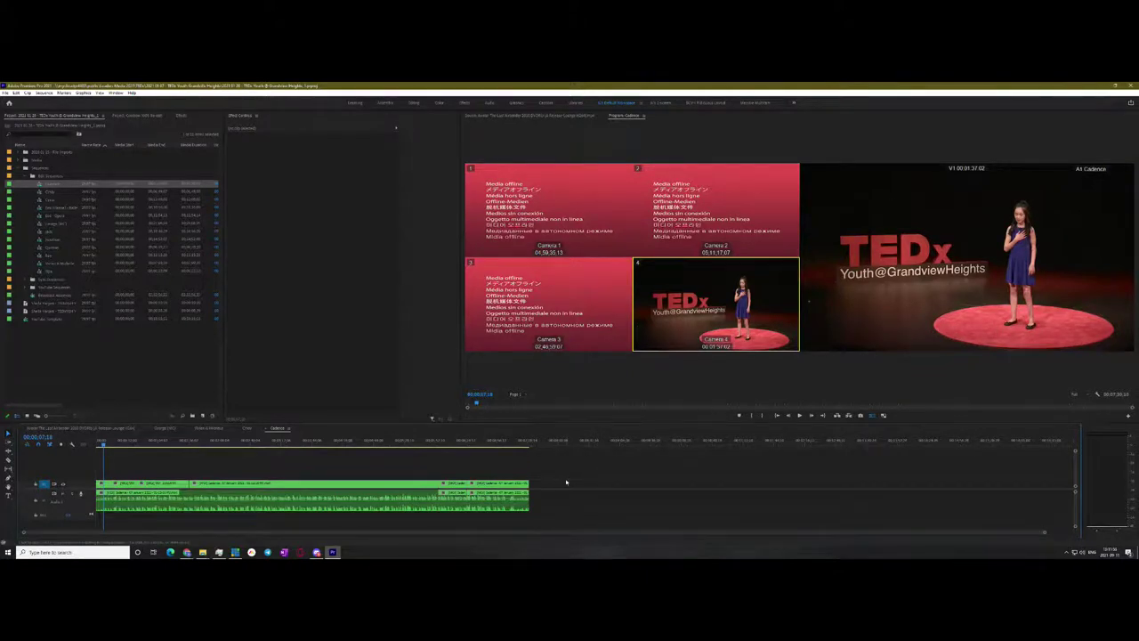
left_click(248, 444)
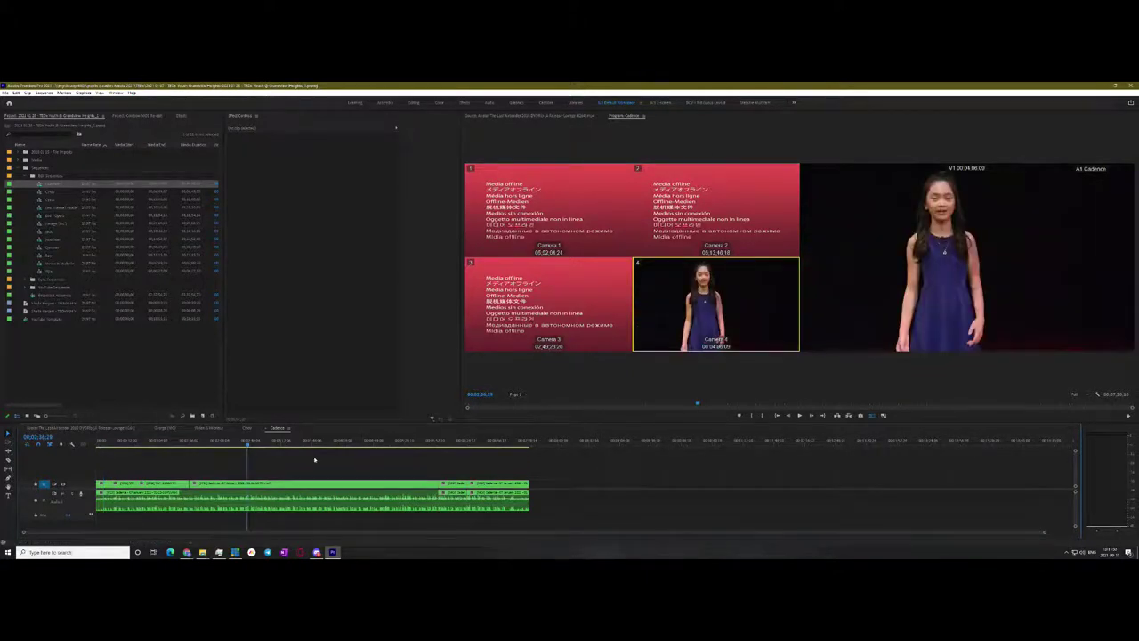
left_click_drag(615, 462, 96, 528)
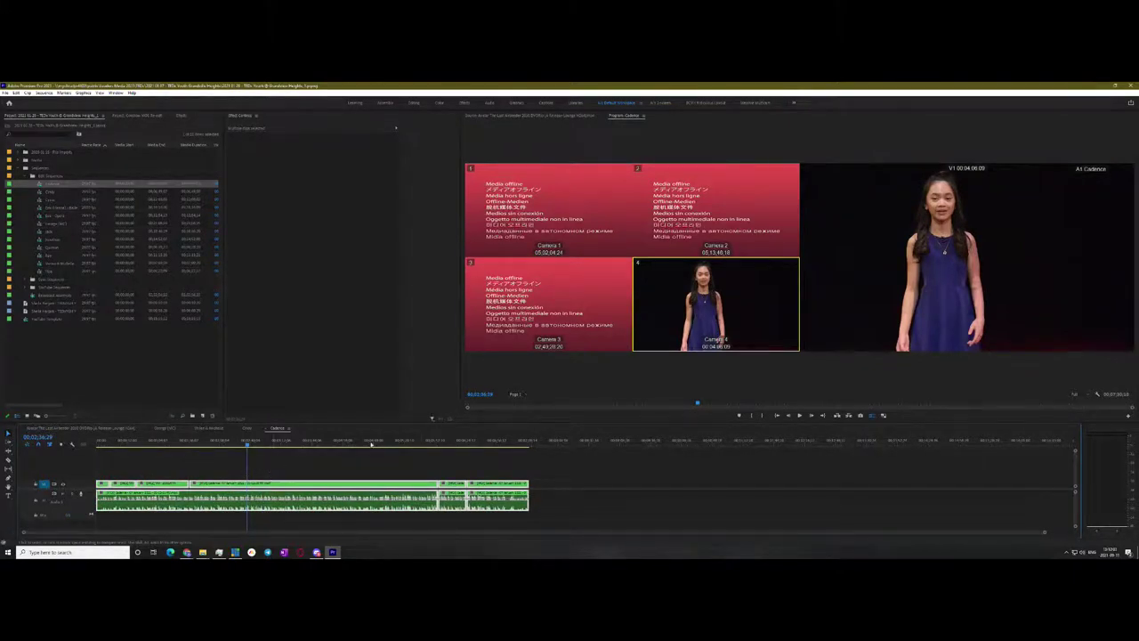
left_click_drag(256, 498, 478, 490)
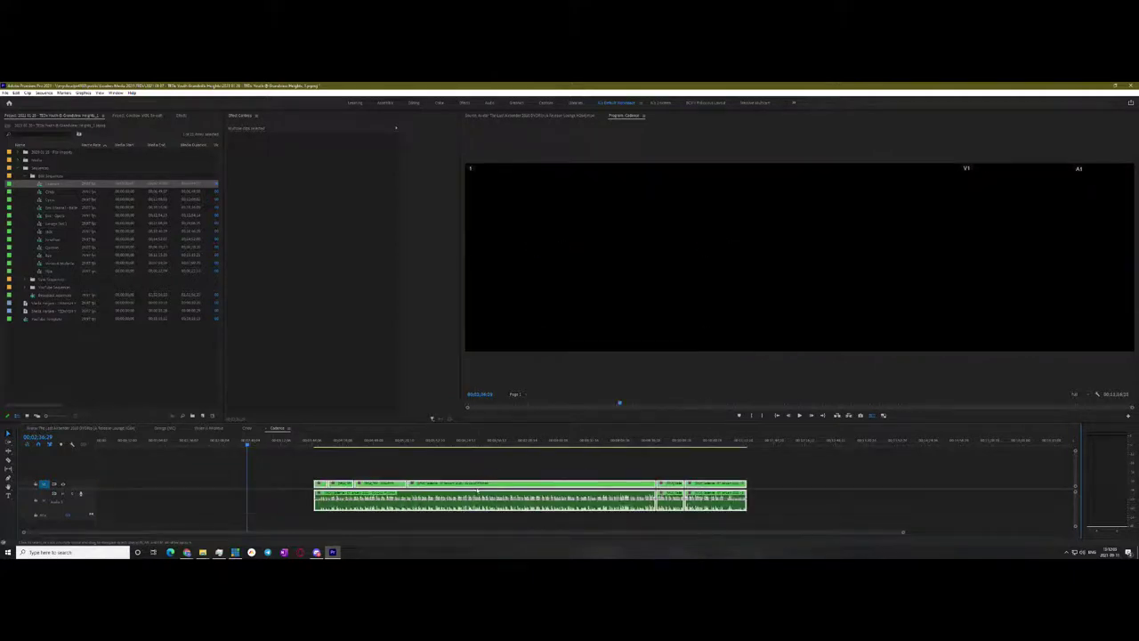
key("ctrl+z")
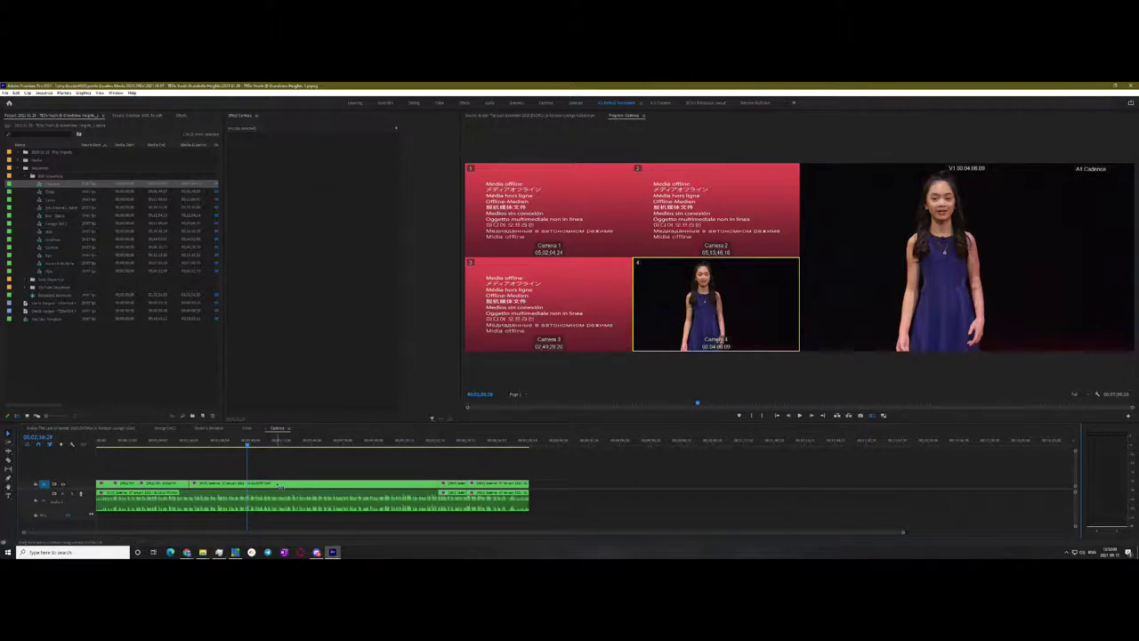
double_click(278, 485)
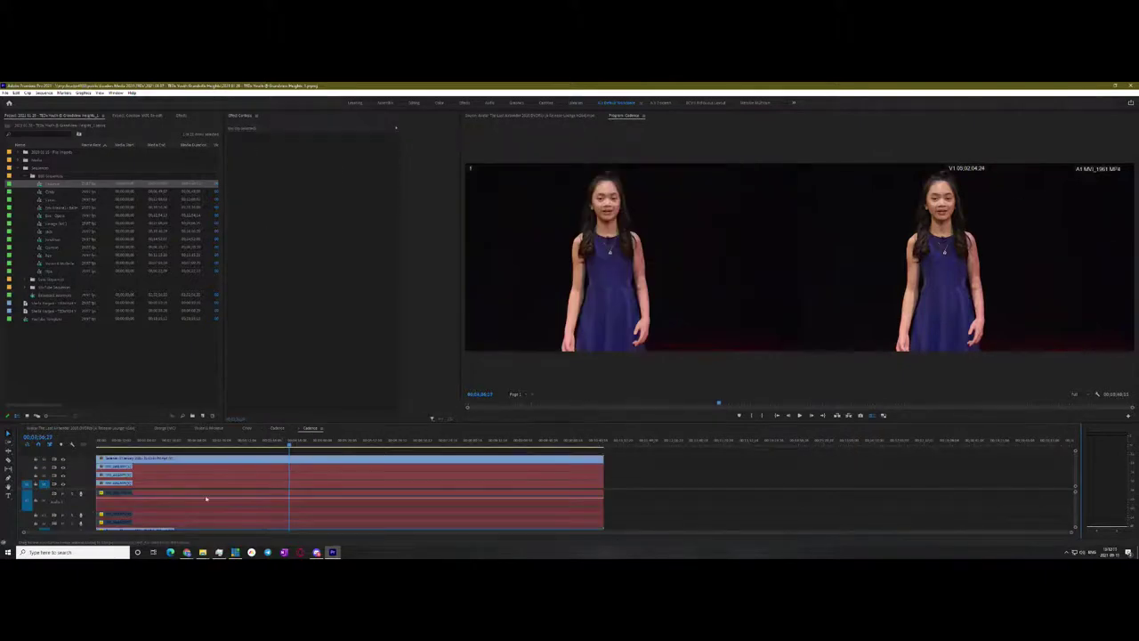
left_click_drag(425, 424, 418, 291)
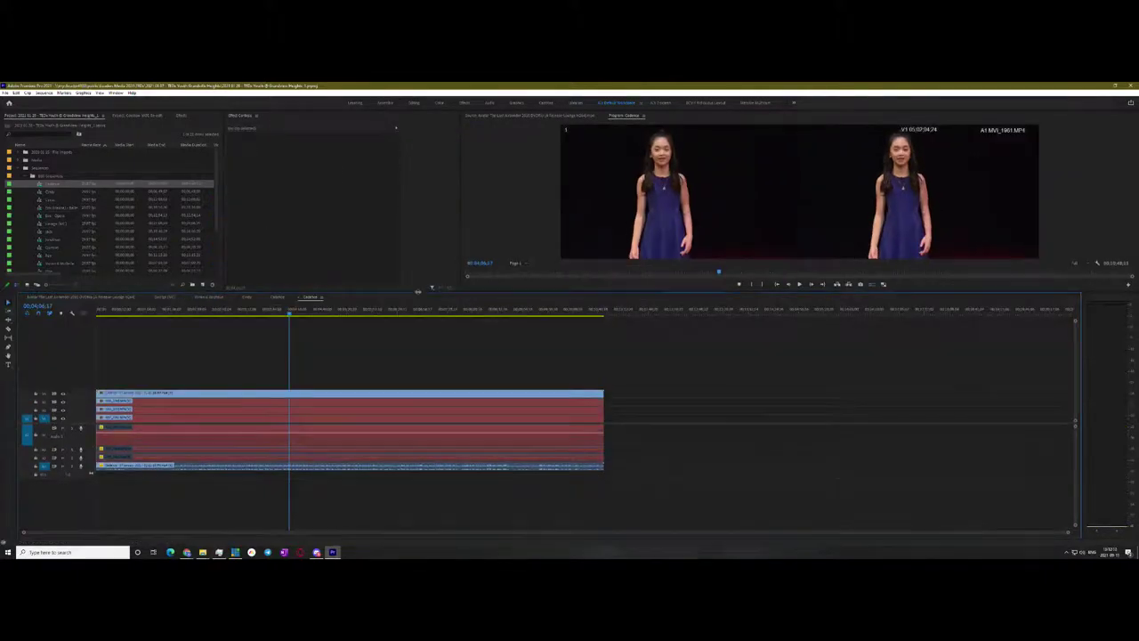
left_click(135, 407)
left_click(139, 427)
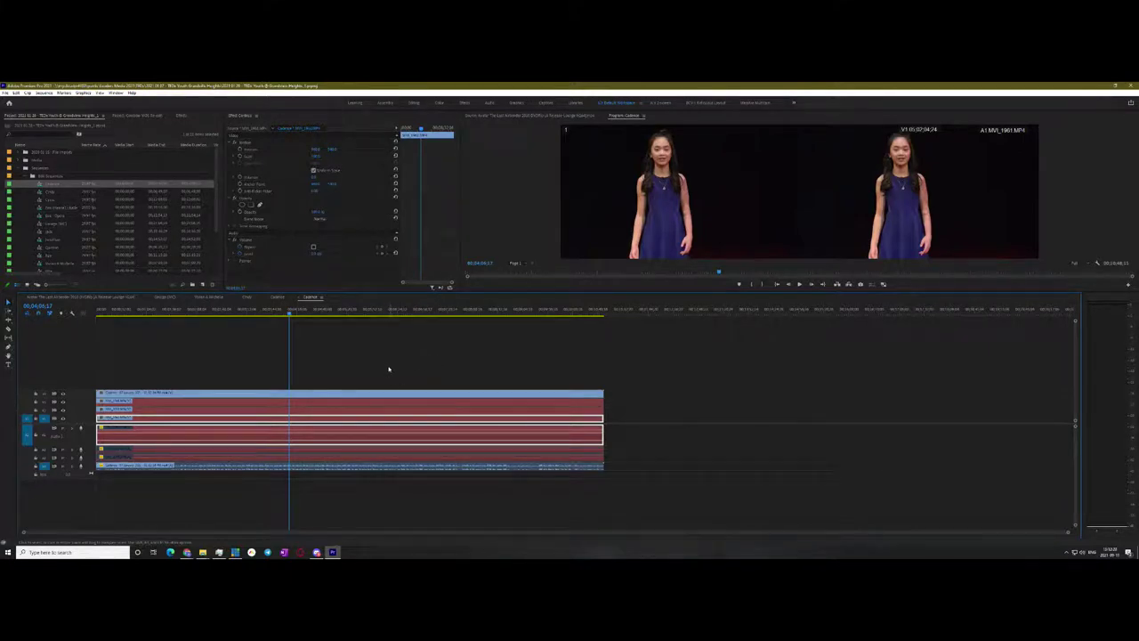
left_click_drag(404, 359, 378, 496)
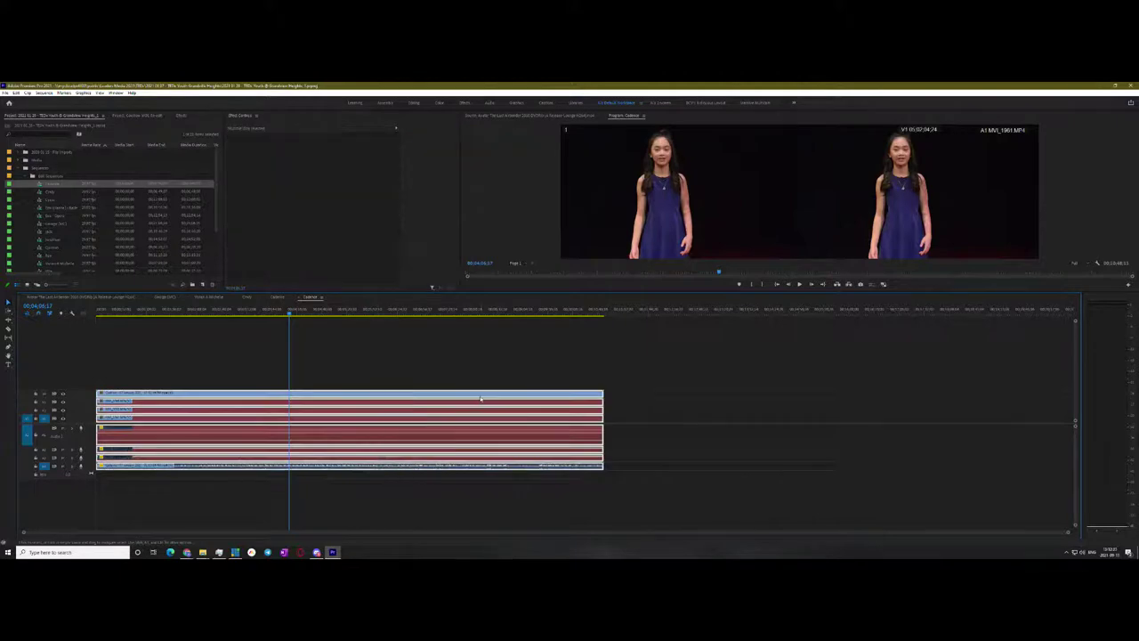
left_click(283, 298)
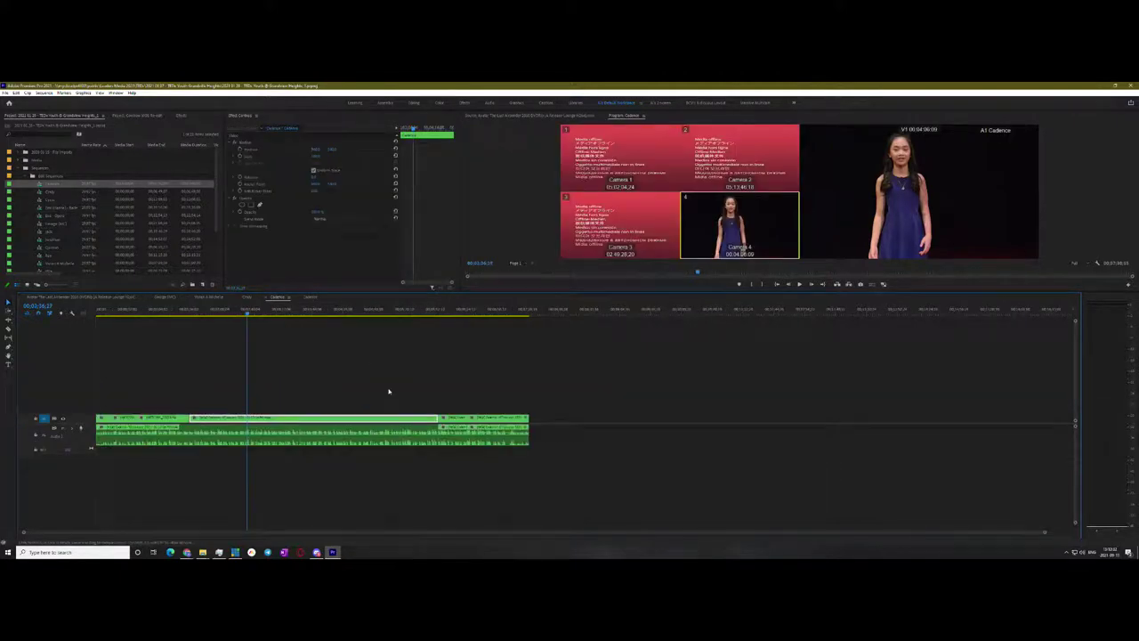
left_click(310, 296)
scroll(300, 446, "up", 4)
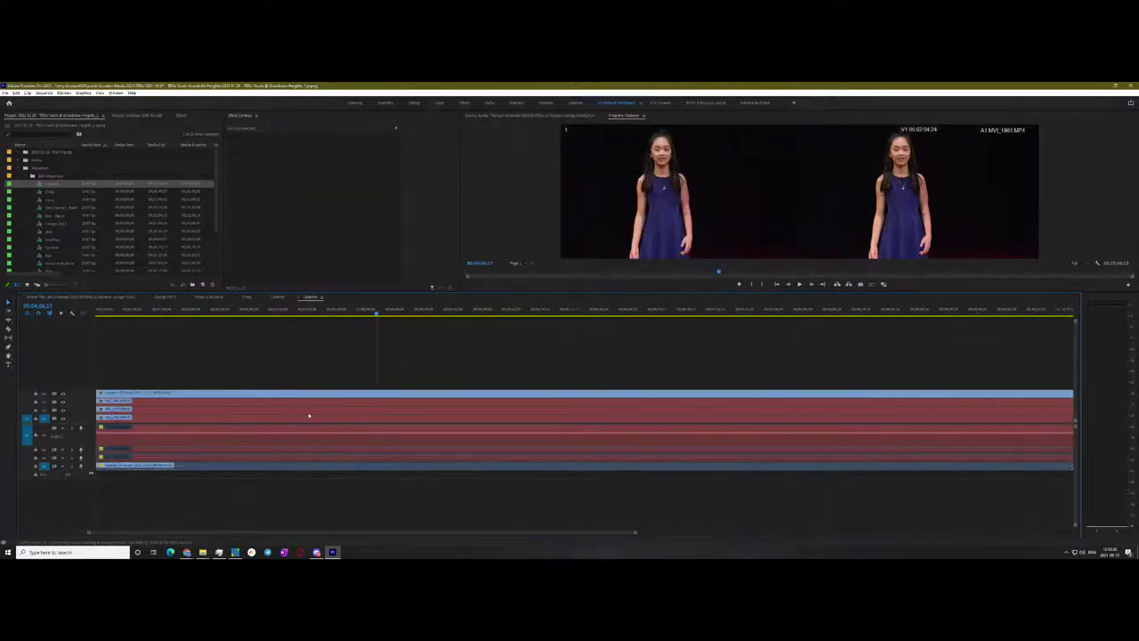
scroll(311, 414, "down", 2)
left_click(368, 395)
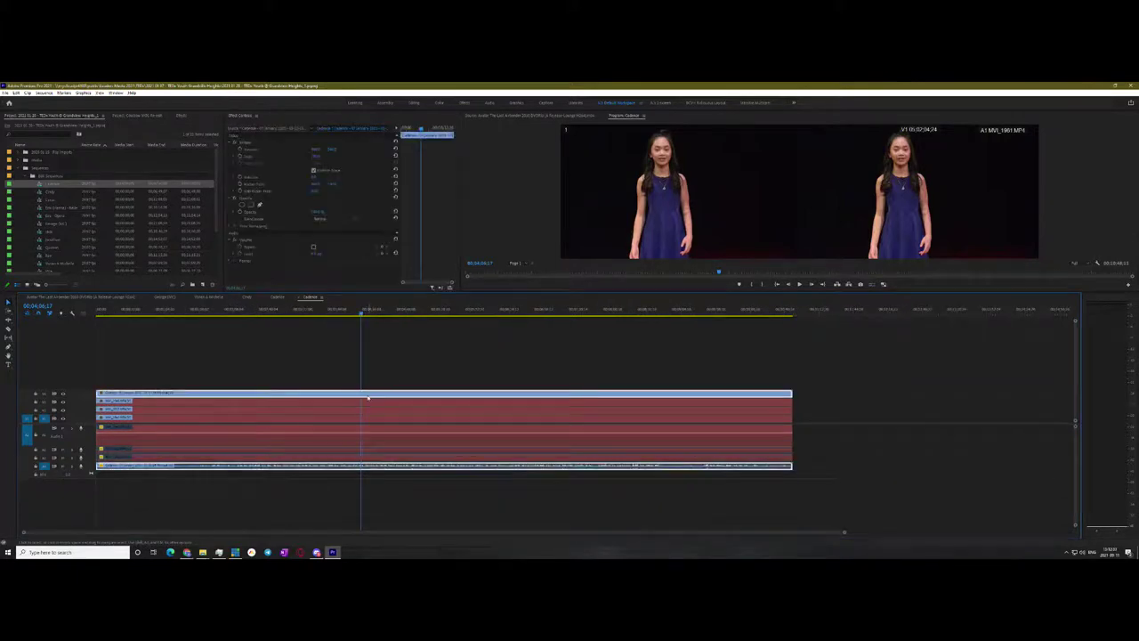
scroll(367, 397, "up", 1)
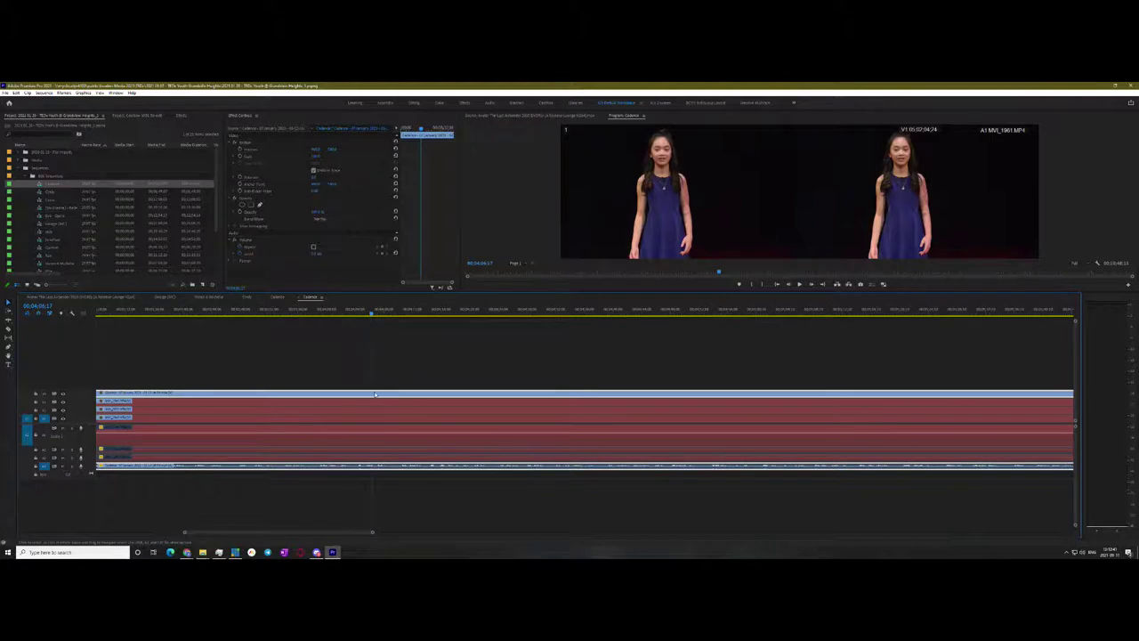
scroll(384, 395, "up", 4)
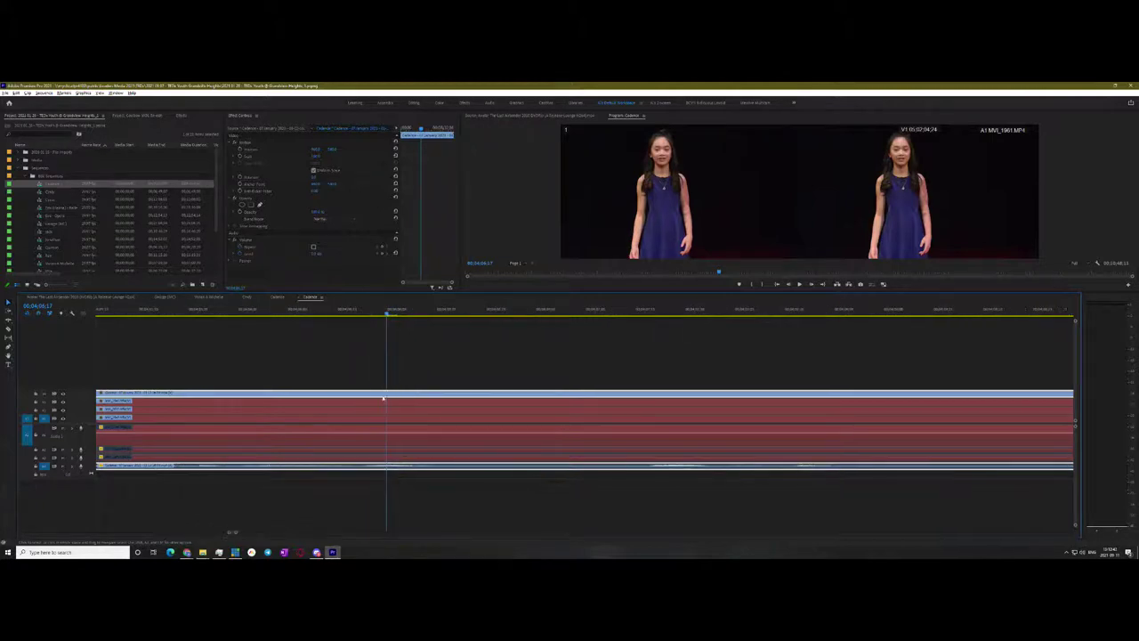
left_click_drag(386, 395, 423, 397)
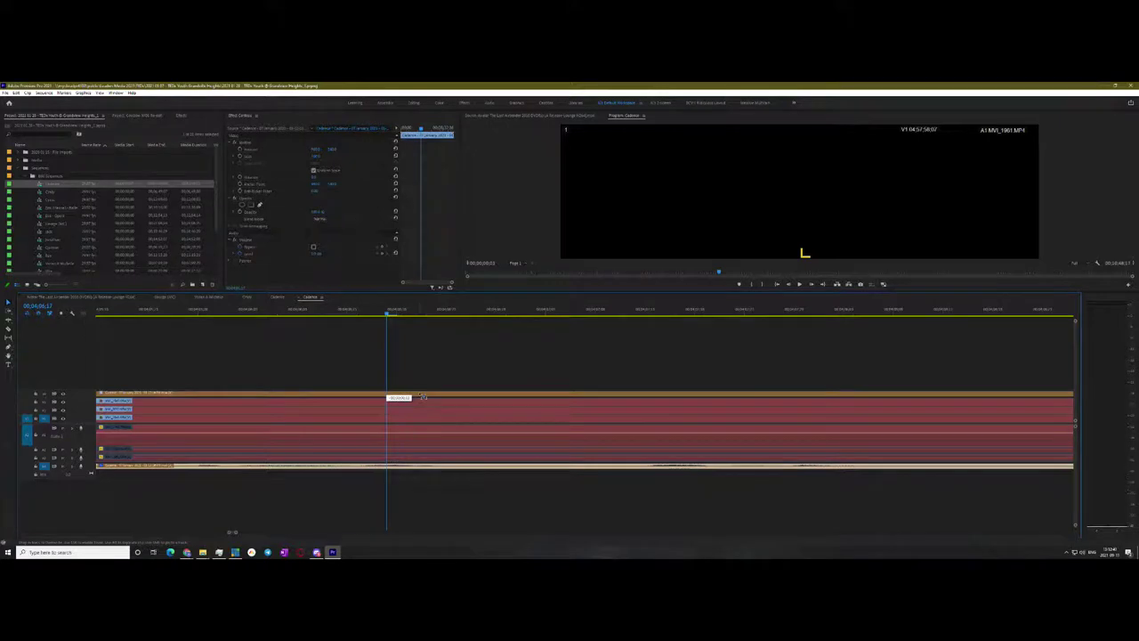
left_click_drag(422, 395, 420, 395)
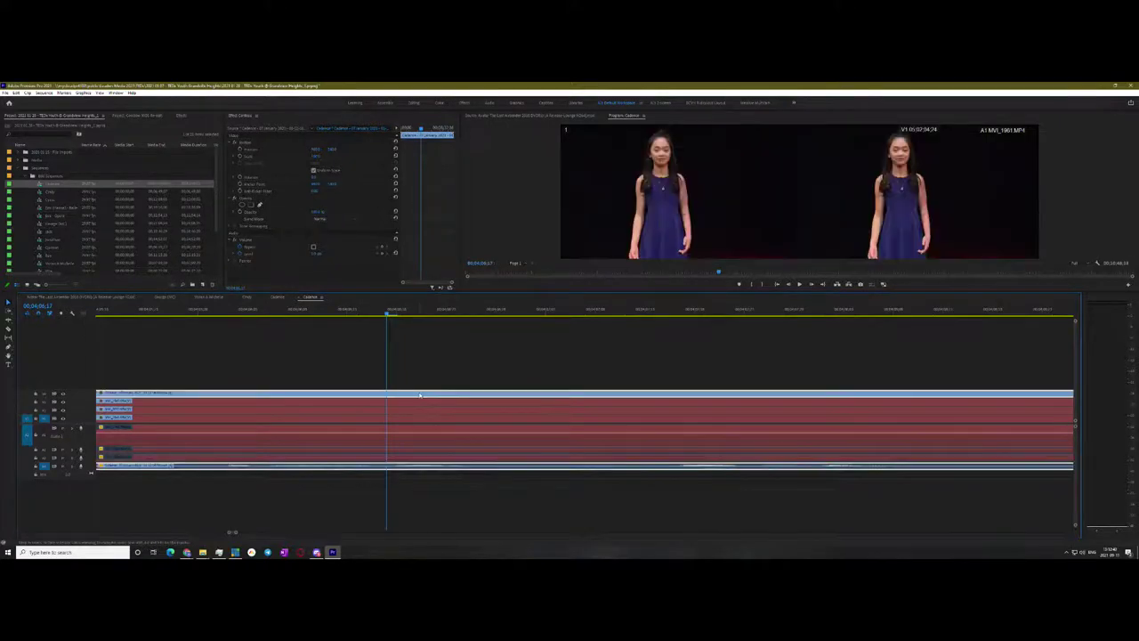
left_click(512, 362)
scroll(484, 374, "down", 3)
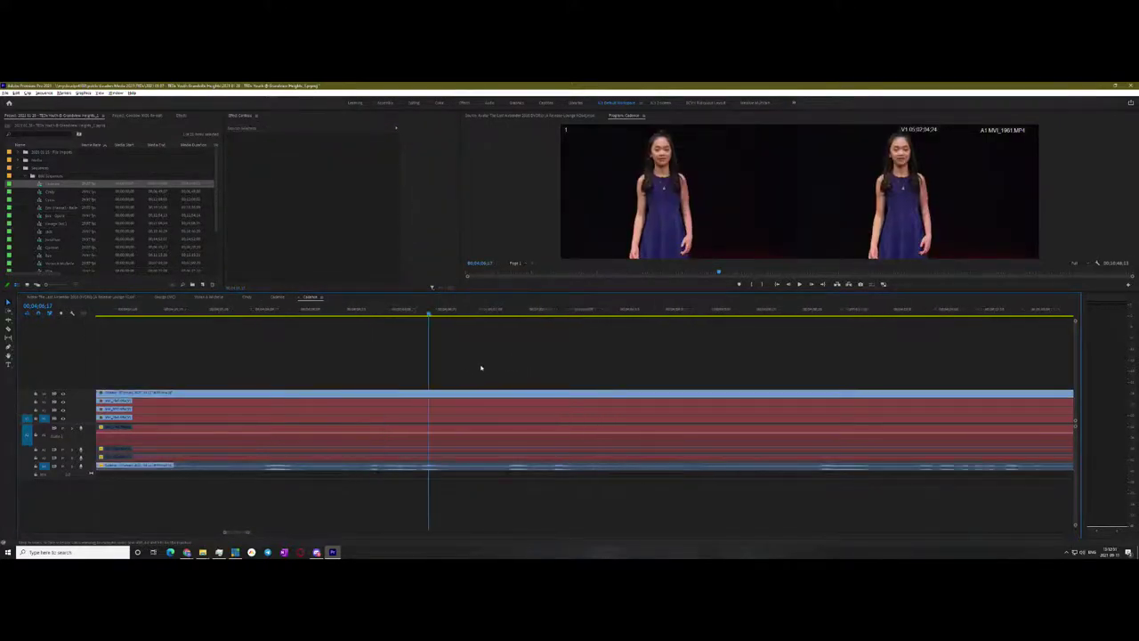
scroll(503, 359, "down", 4)
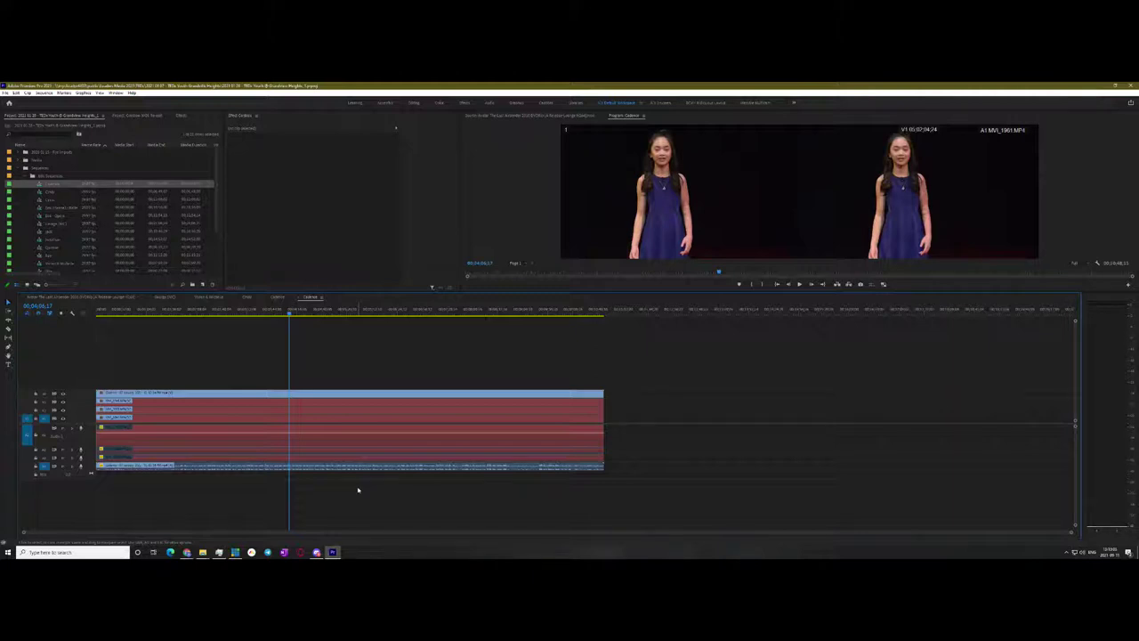
mouse_move(203, 550)
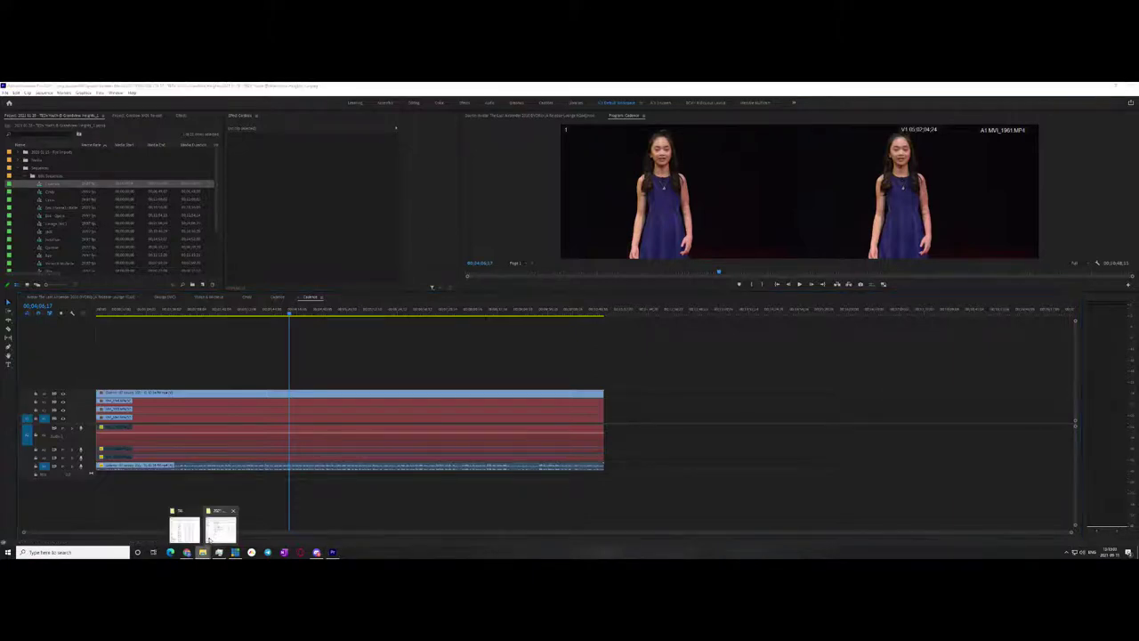
- In File Explorer, browse into the TEDx YGV 2021 project's Media and dated footage folders
left_click(214, 534)
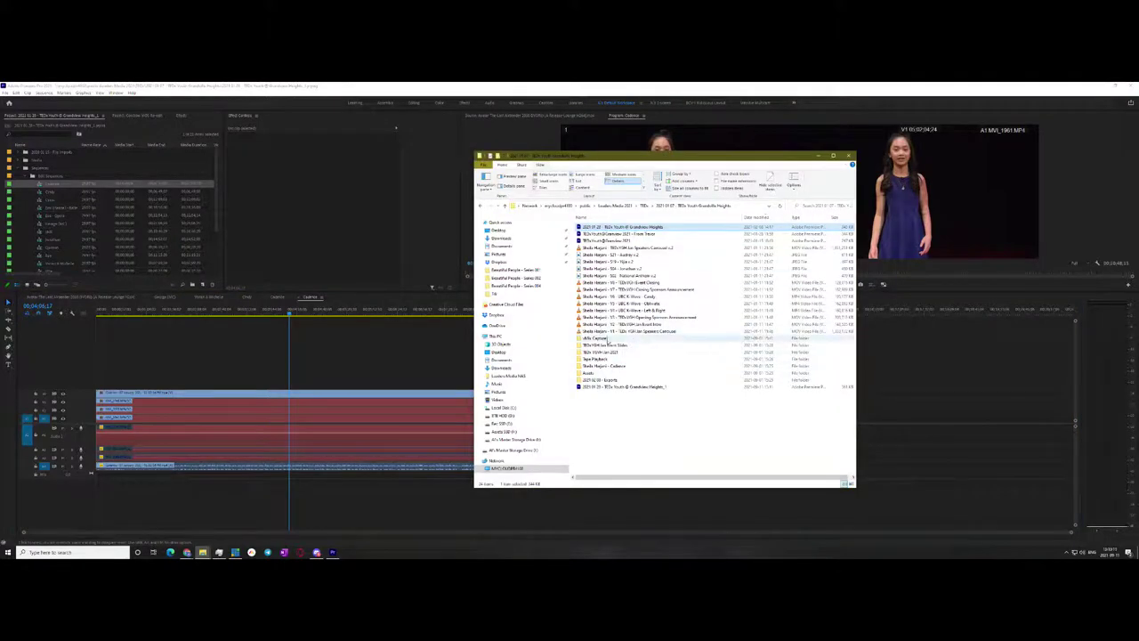
double_click(622, 352)
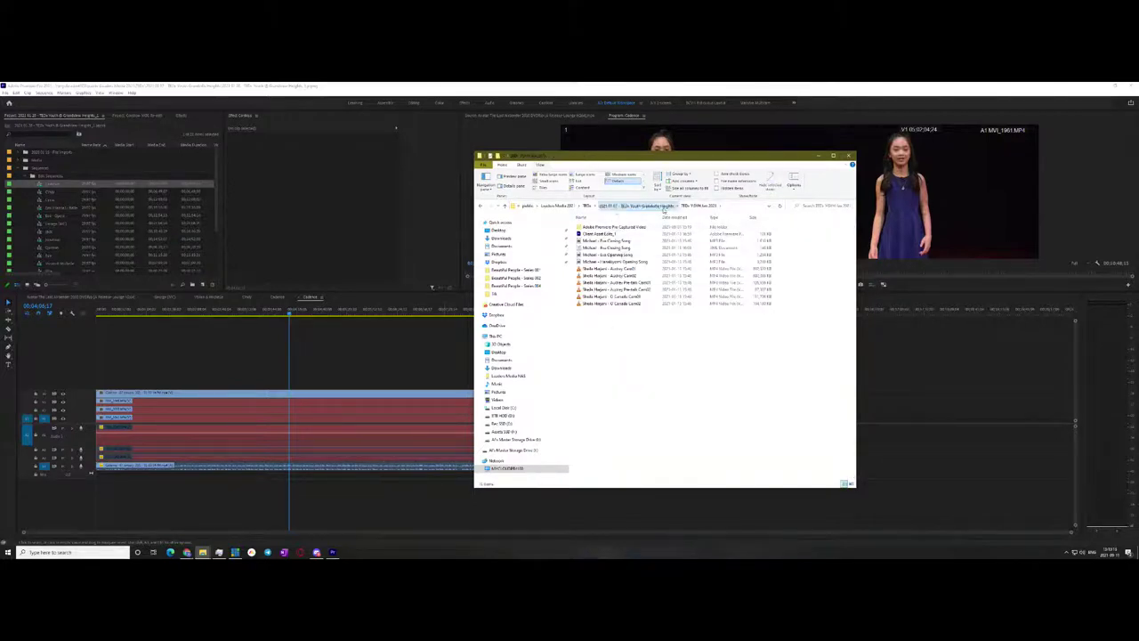
key("alt+Up")
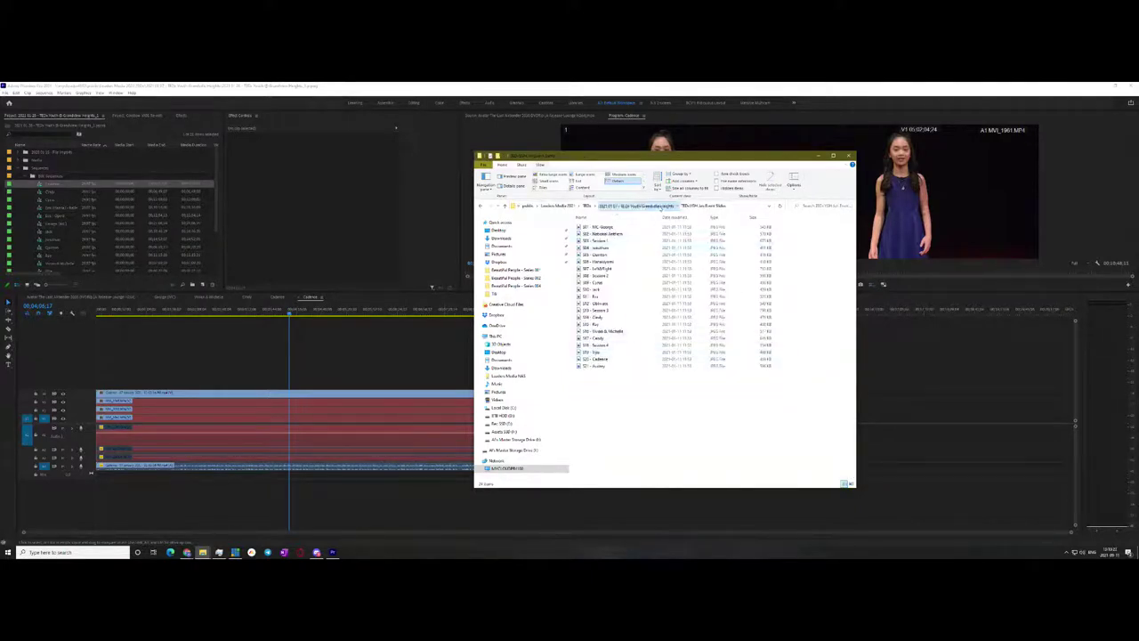
left_click(613, 352)
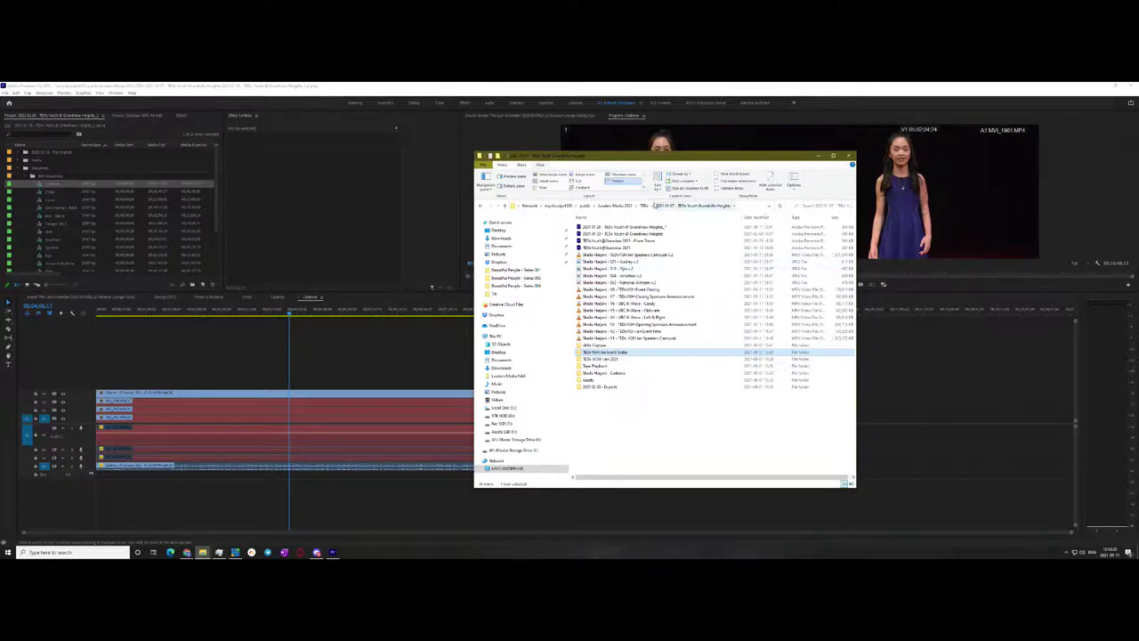
left_click(643, 206)
double_click(614, 233)
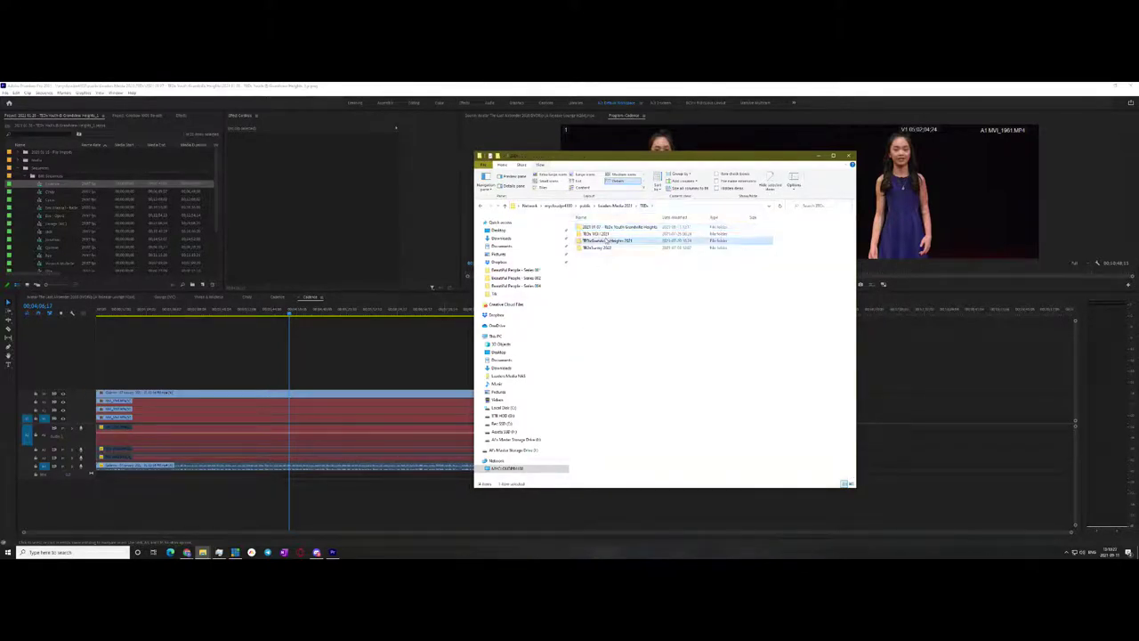
double_click(594, 233)
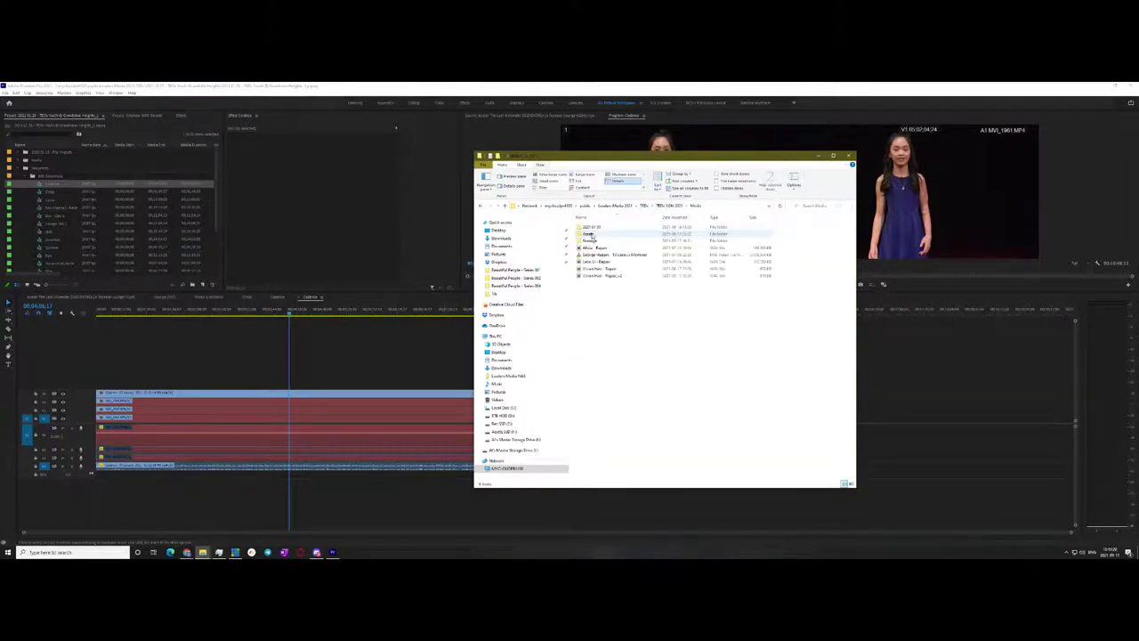
double_click(601, 228)
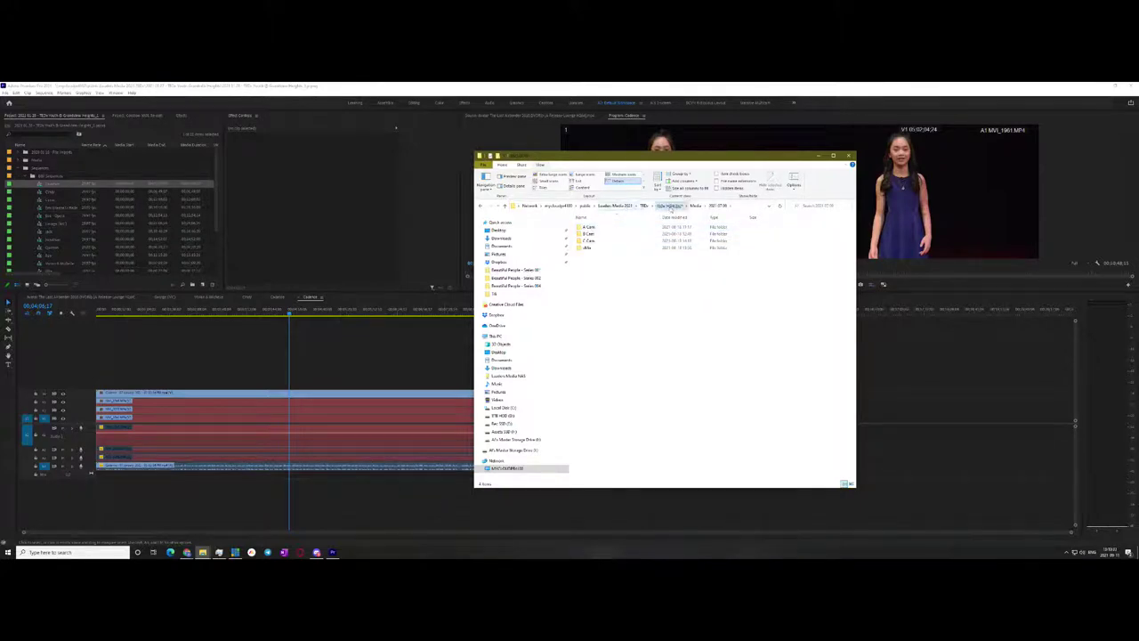
- Open the 2021.07.06 A Cam folder and select all 14 of its video files
left_click(669, 205)
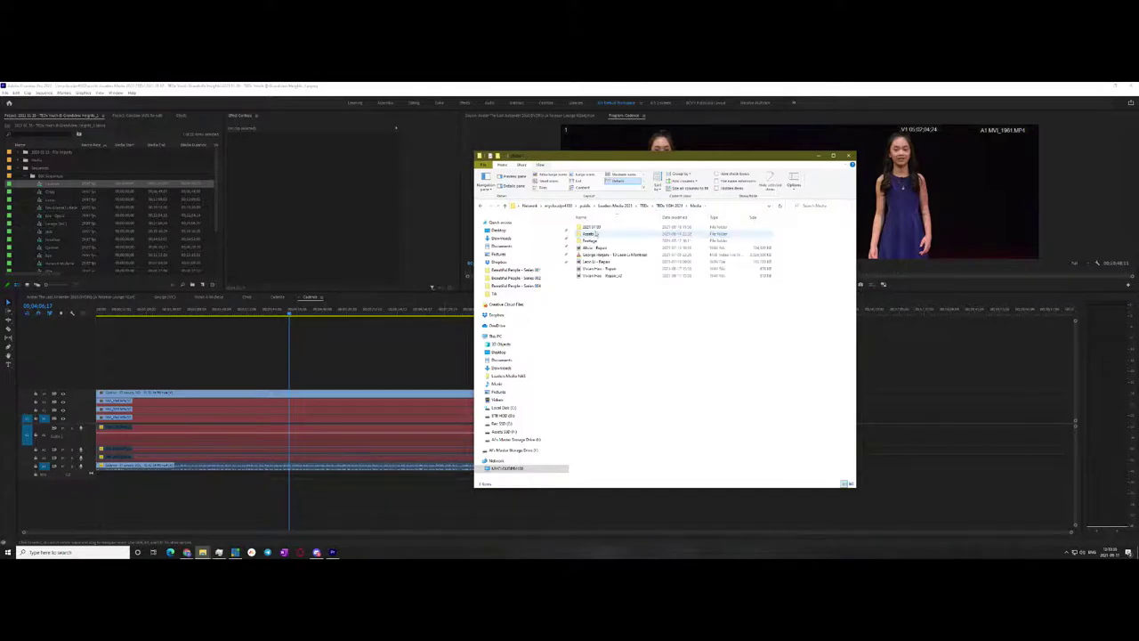
double_click(593, 233)
double_click(594, 228)
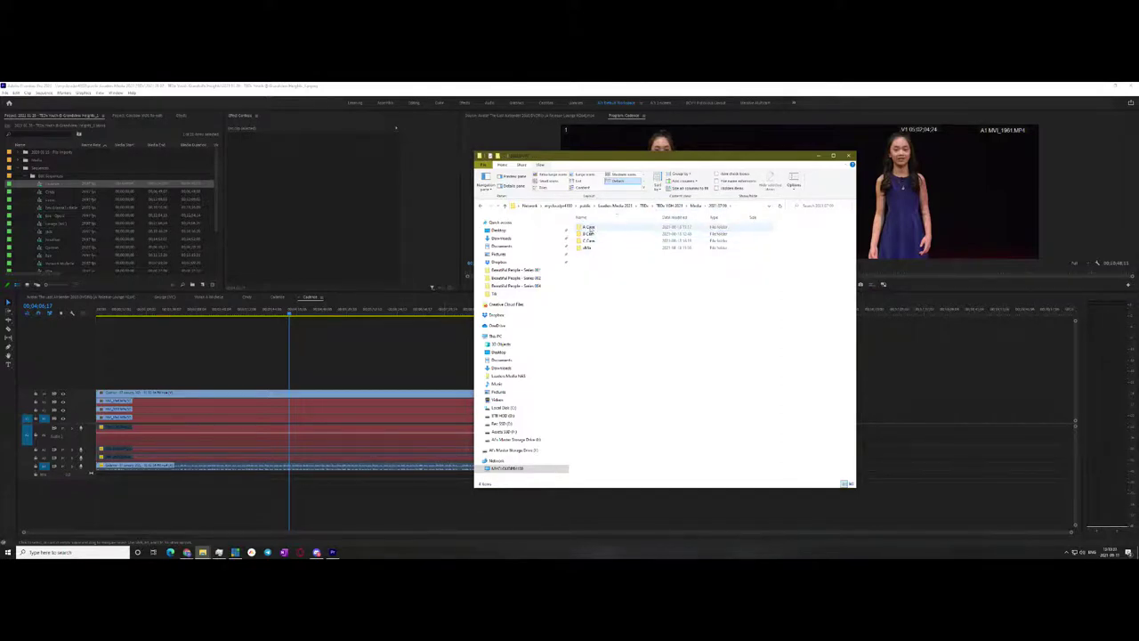
double_click(596, 228)
left_click_drag(610, 383, 574, 225)
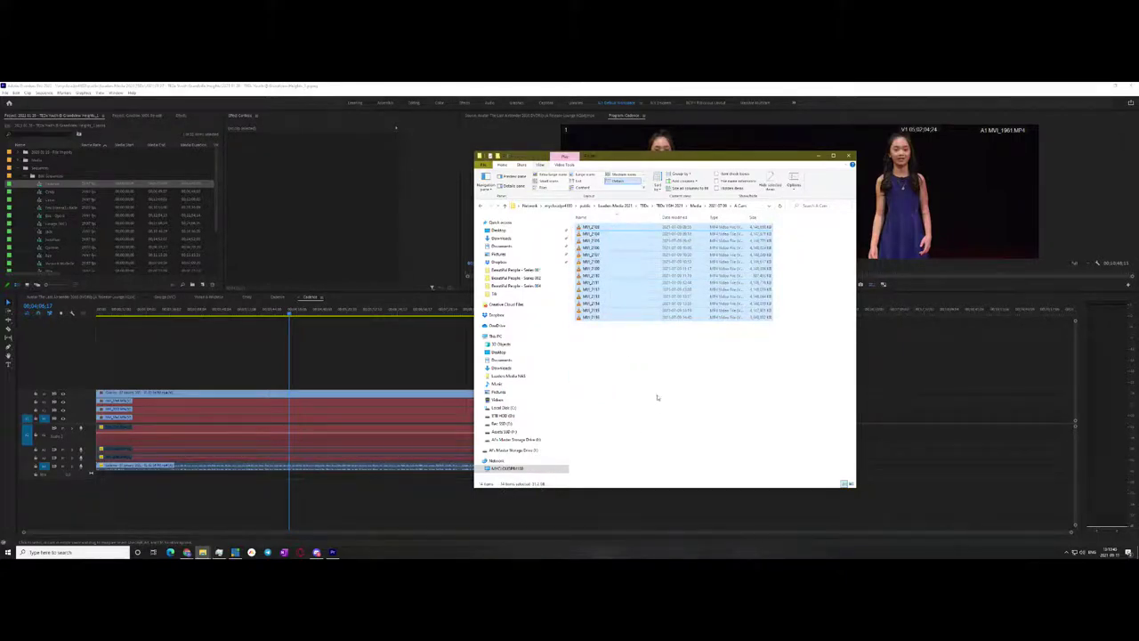
left_click(647, 365)
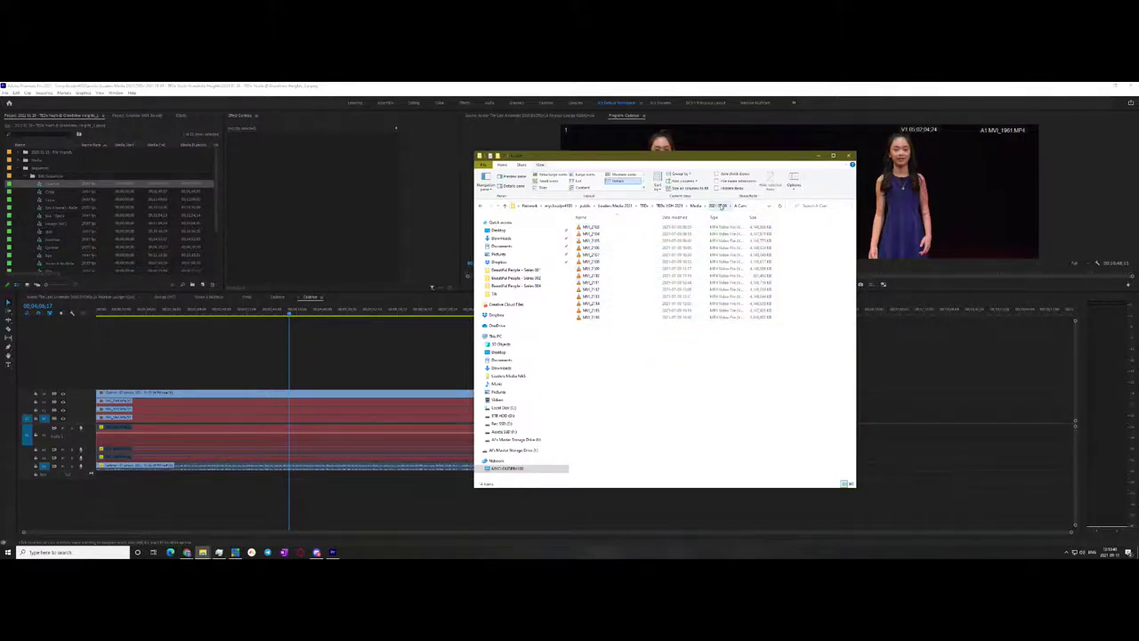
- Look inside the Aux folder, then go back up to the Media folder
left_click(719, 205)
left_click(588, 228)
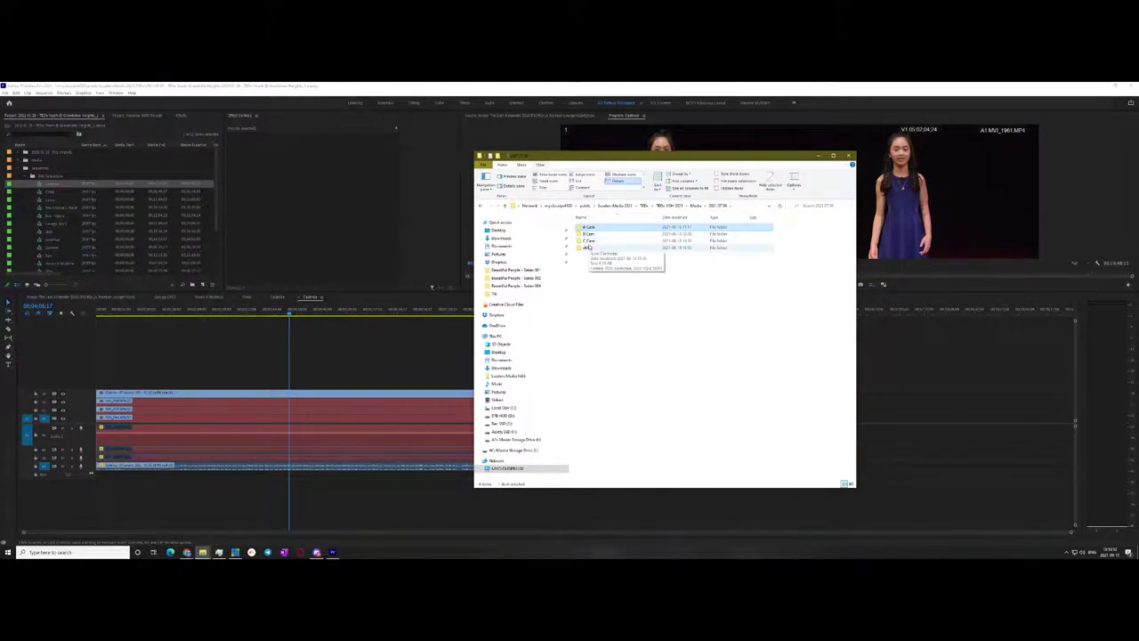
double_click(588, 246)
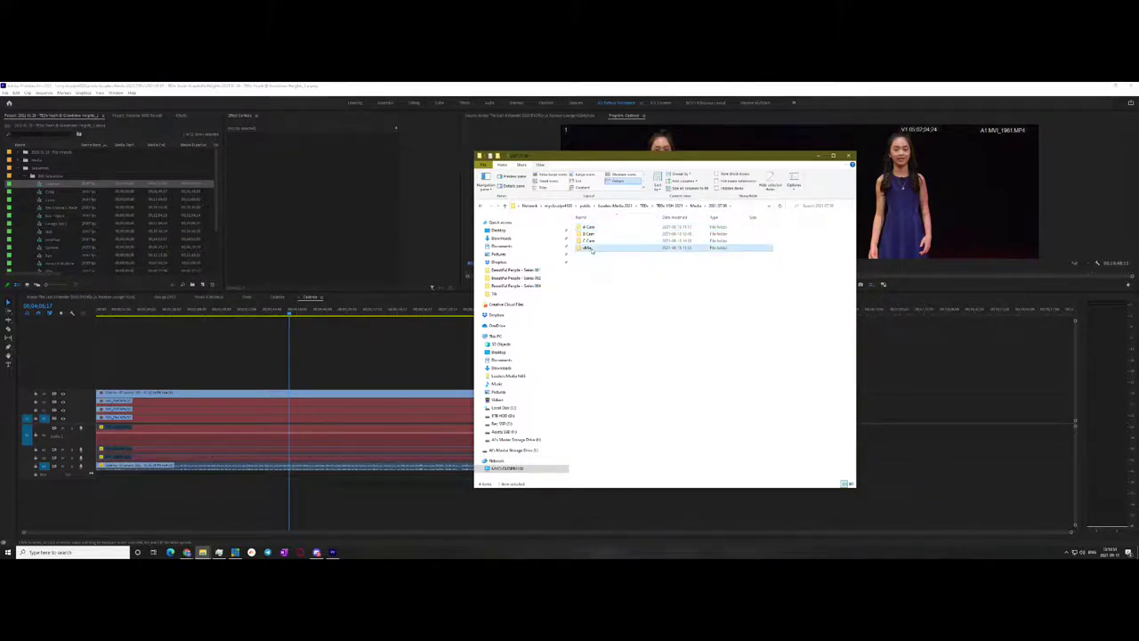
left_click(695, 205)
- Open the 2021 07 08 A Cam folder and select its 14 MP4 files
double_click(592, 227)
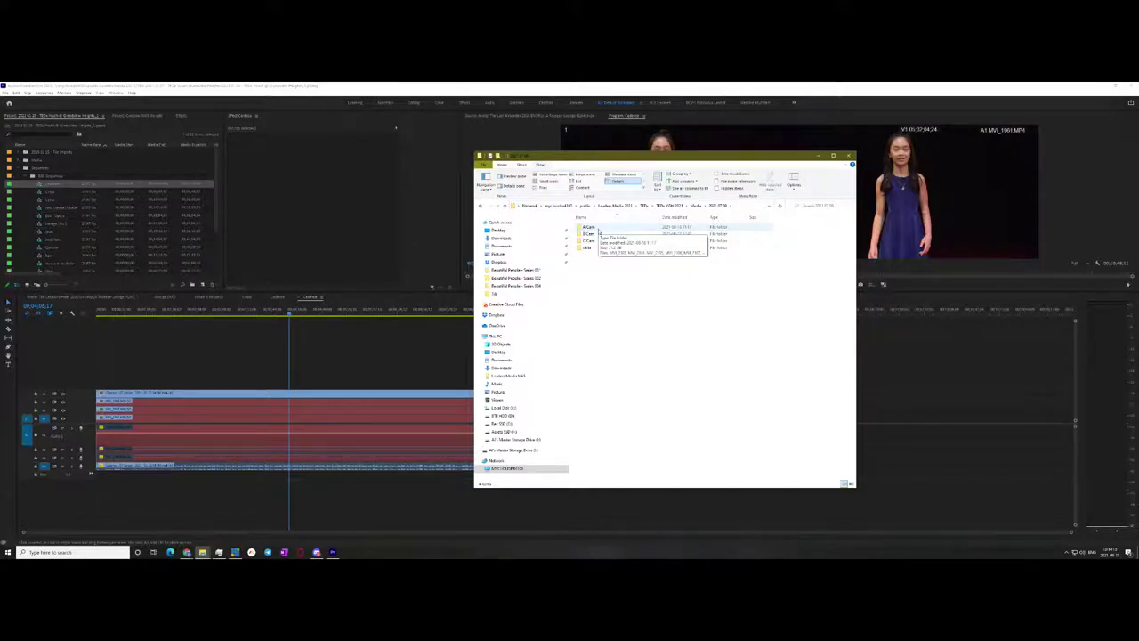
double_click(589, 228)
left_click_drag(615, 352, 582, 223)
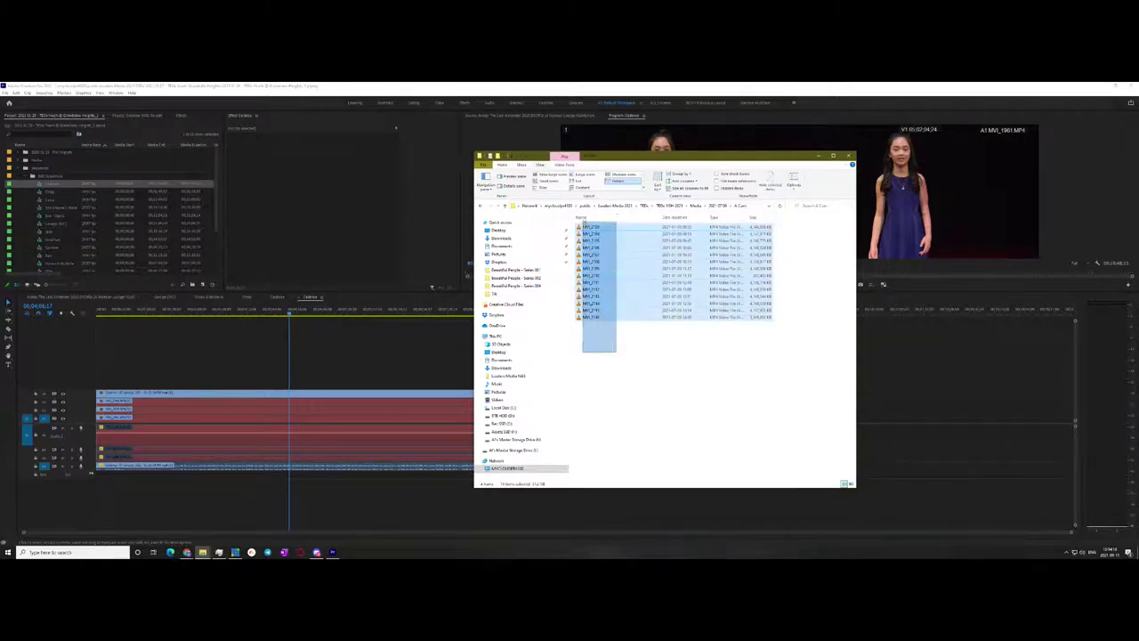
left_click(719, 205)
- Select all B Cam MP4 files, then return to the Media folder
double_click(595, 234)
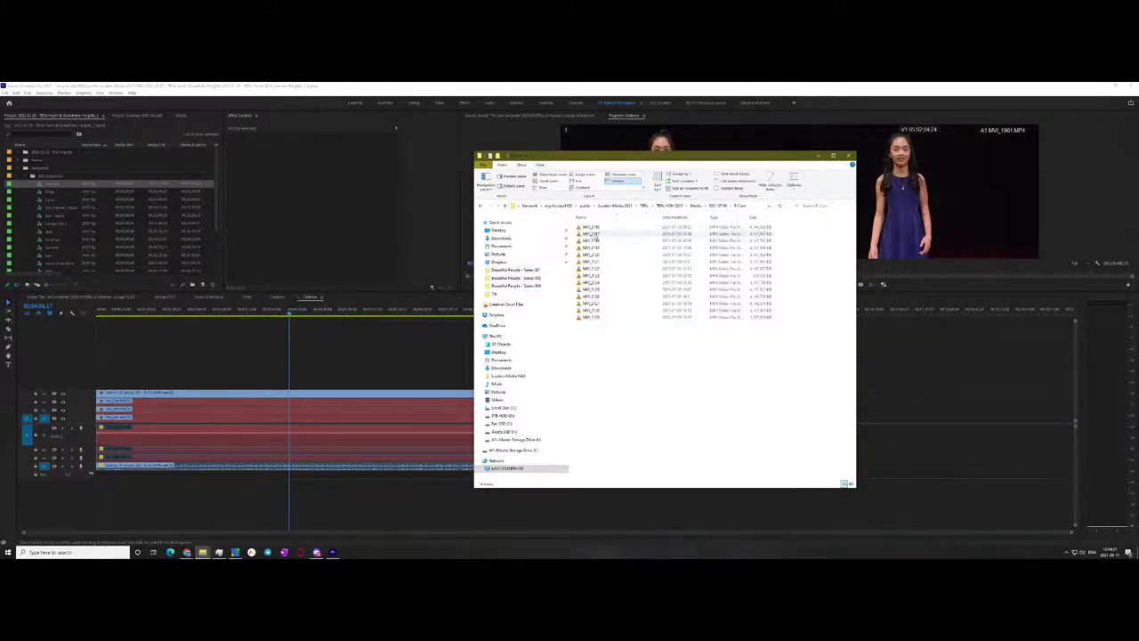
left_click_drag(666, 400, 578, 225)
left_click(702, 425)
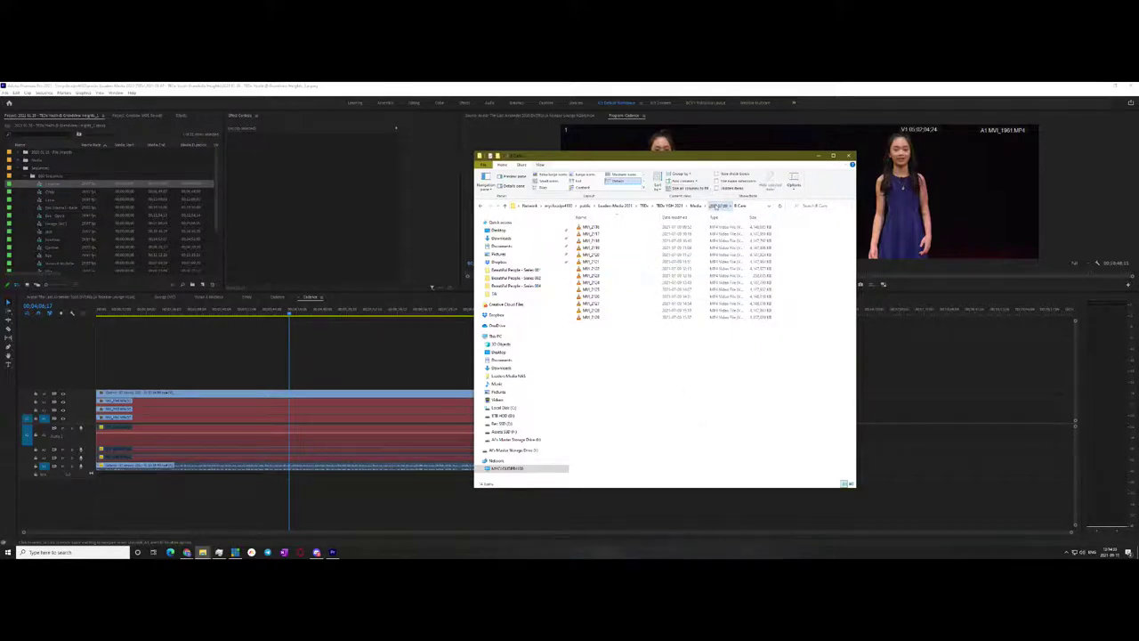
left_click(716, 205)
left_click(695, 205)
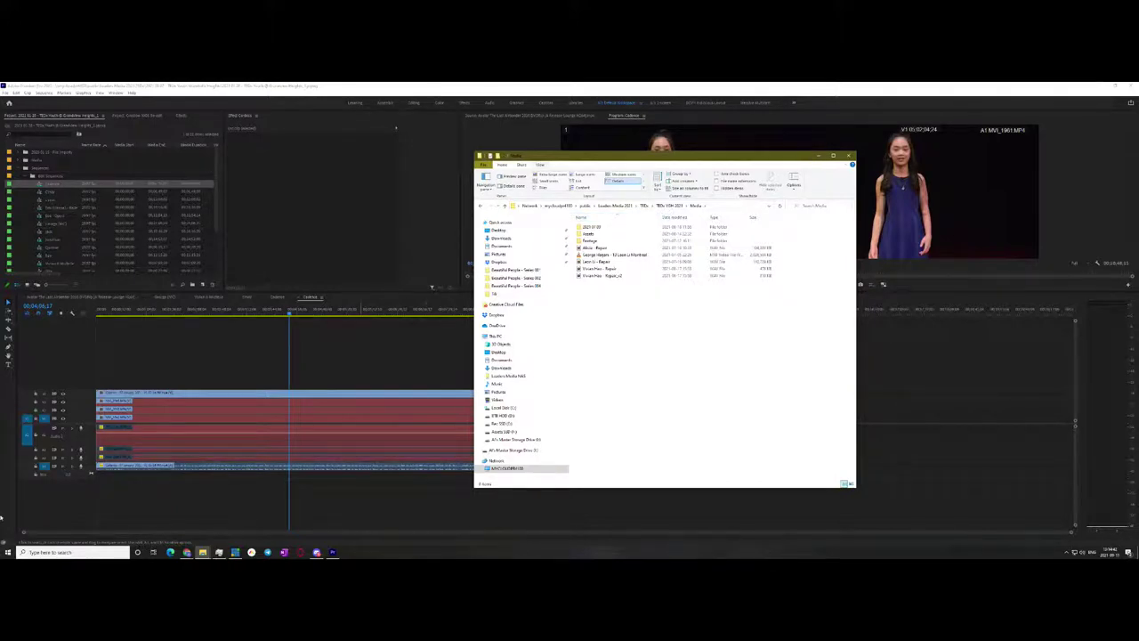
- Launch PluralEyes from the Start menu
left_click(7, 552)
type("calc")
key("Return")
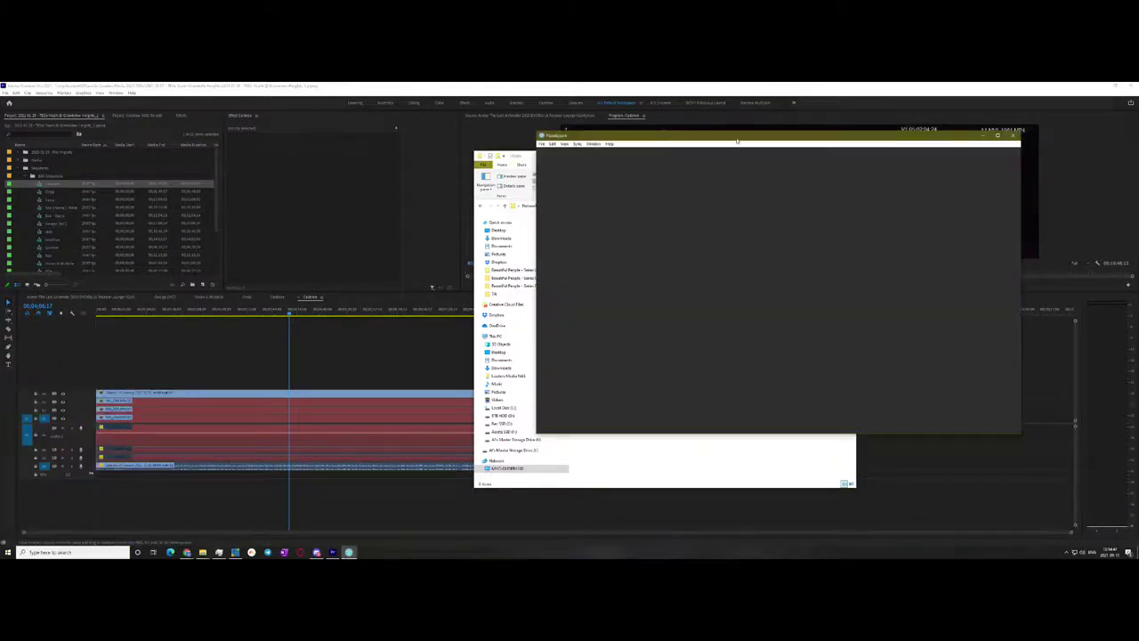
- Drag the A Cam, B Cam, C Cam and vMix folders from the shoot folder into PluralEyes
left_click_drag(306, 142, 181, 138)
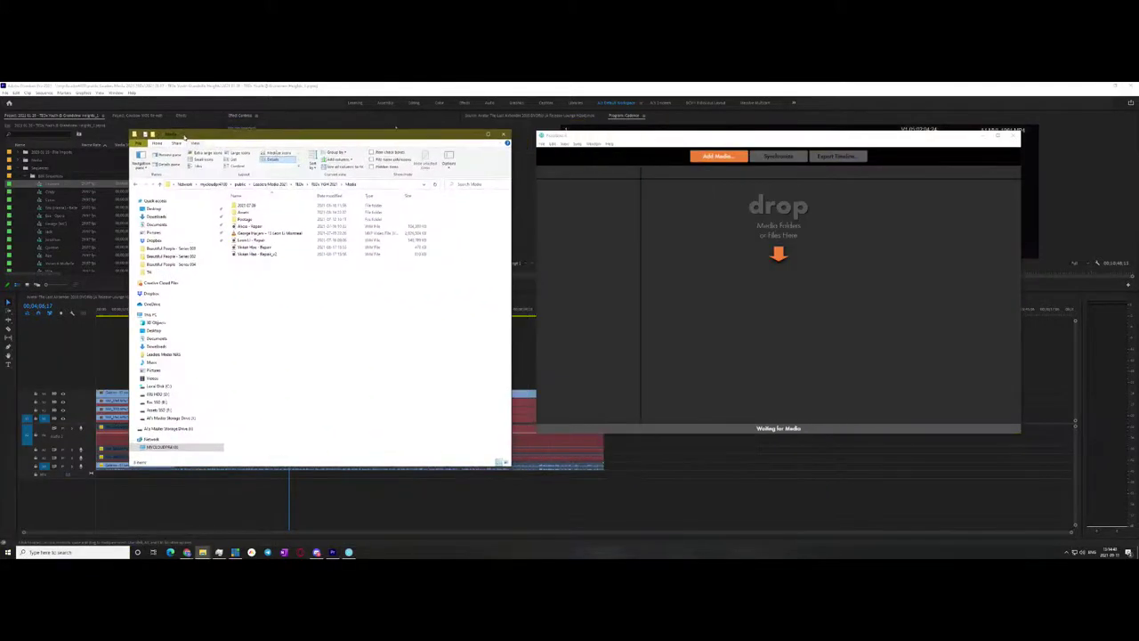
left_click_drag(676, 135, 693, 132)
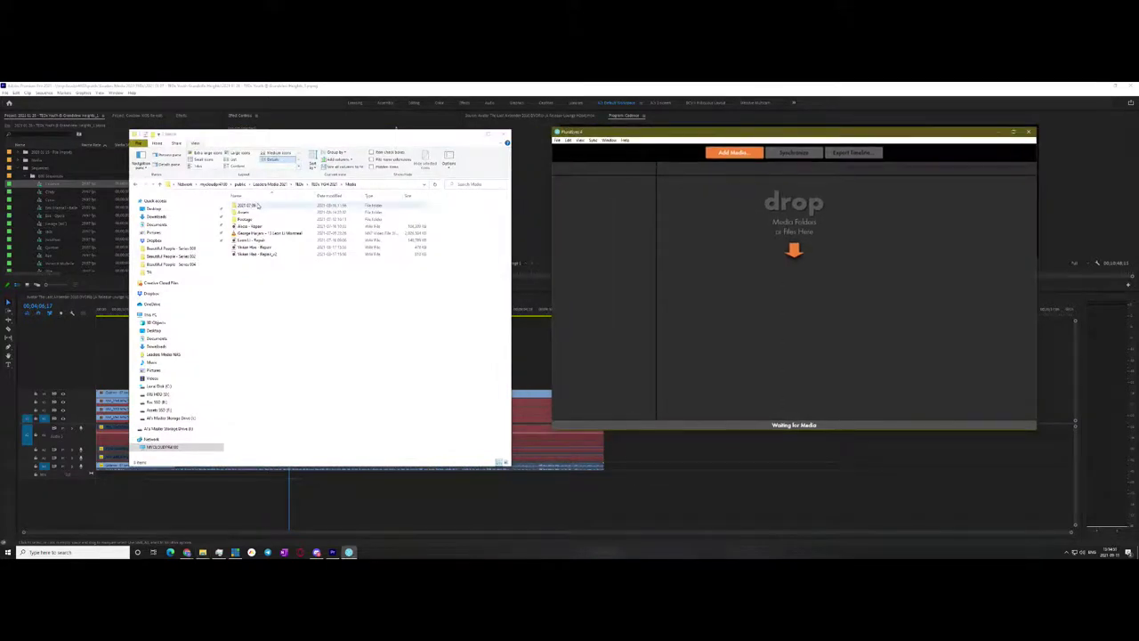
double_click(245, 205)
left_click_drag(261, 253, 242, 204)
left_click(243, 205)
left_click_drag(251, 275, 800, 267)
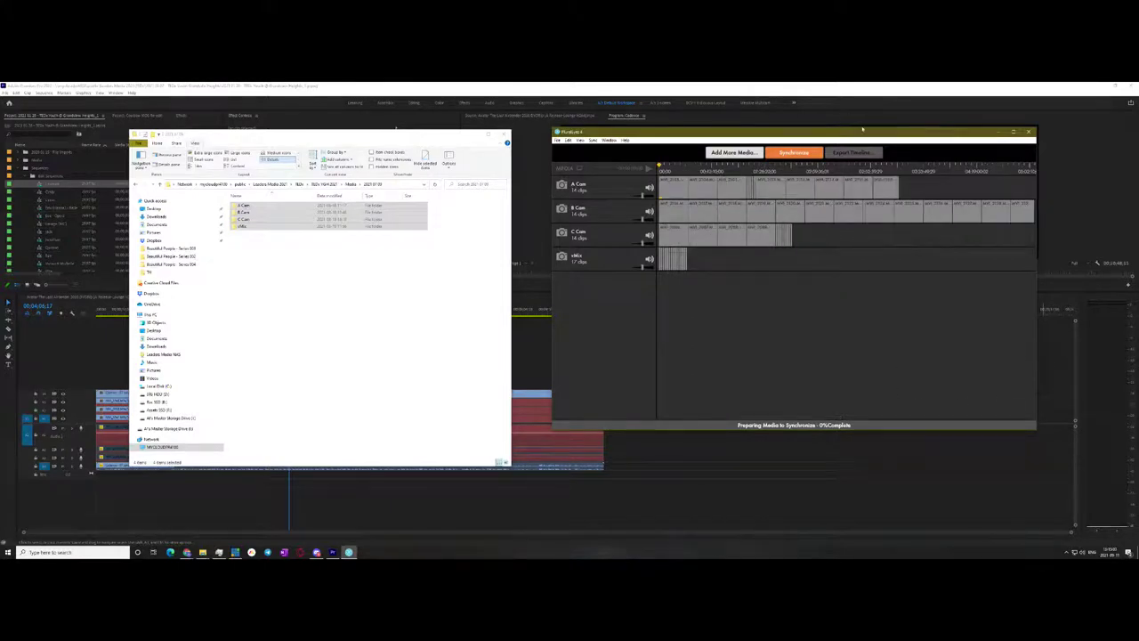
- Check the Length of A Cam clip MVI_2100 in its Properties Details, then return to Media
left_click_drag(867, 134, 629, 135)
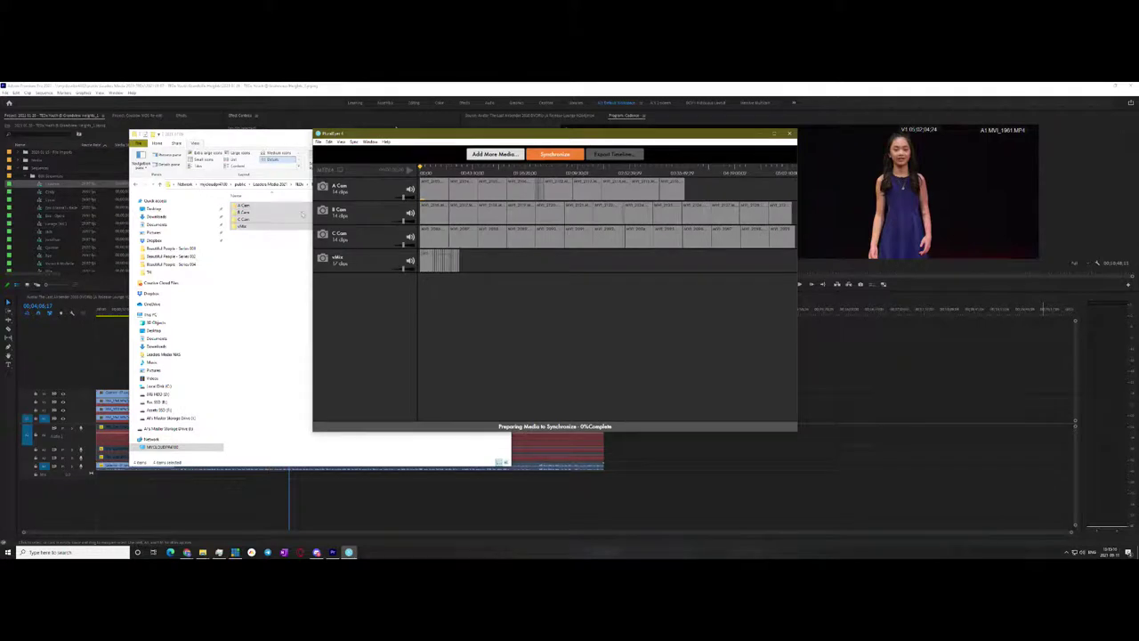
left_click(253, 211)
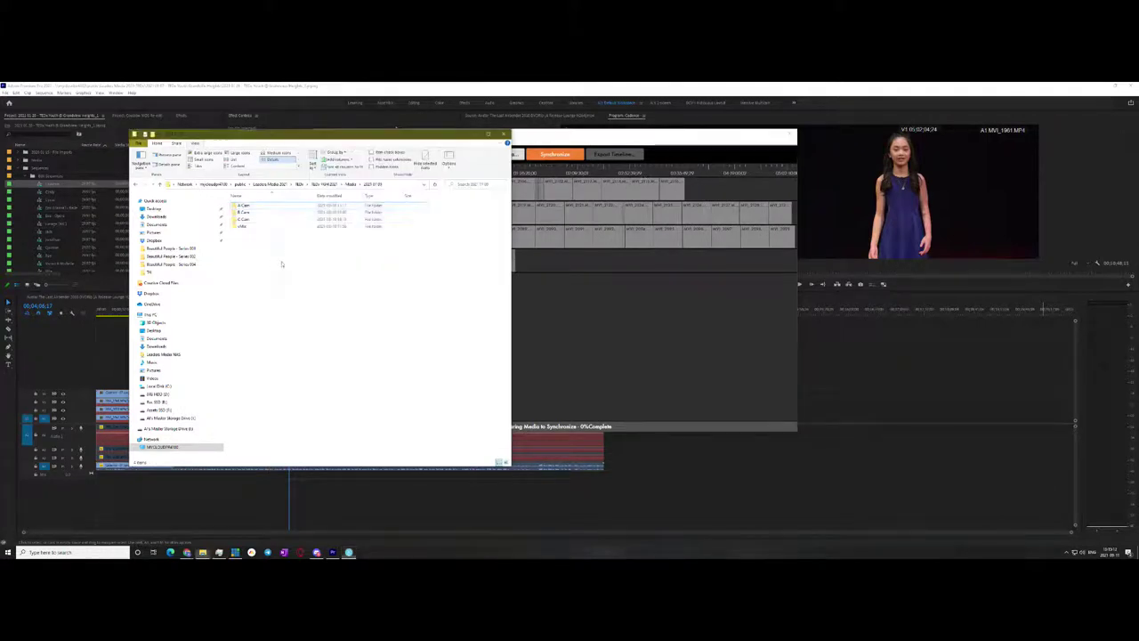
double_click(250, 206)
left_click(248, 206)
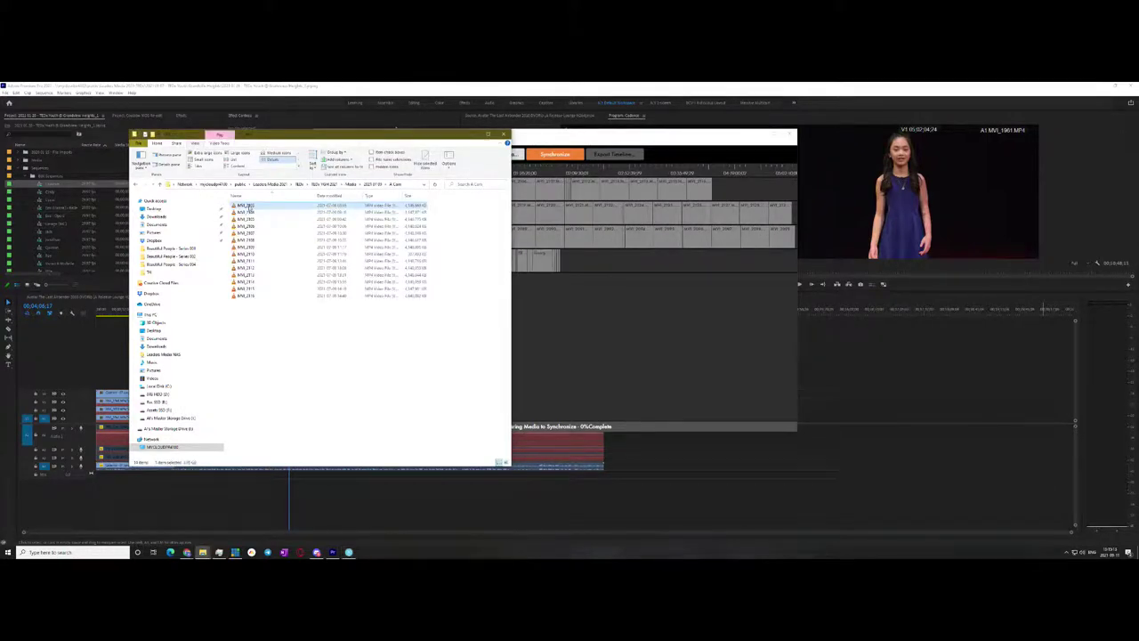
right_click(249, 206)
left_click(287, 350)
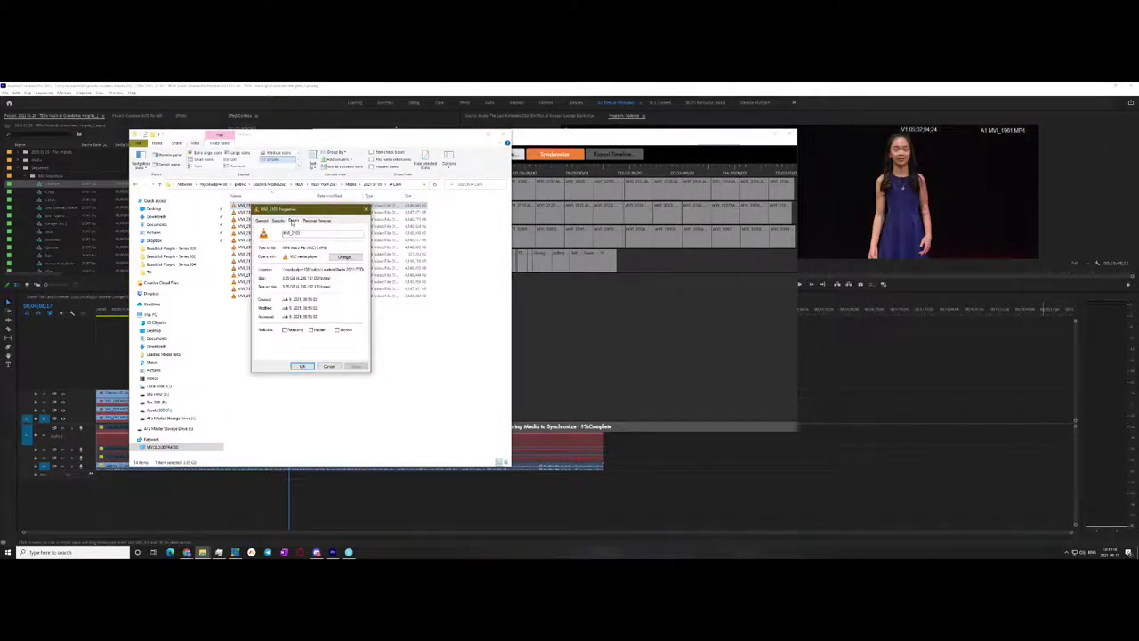
left_click(294, 219)
left_click(307, 283)
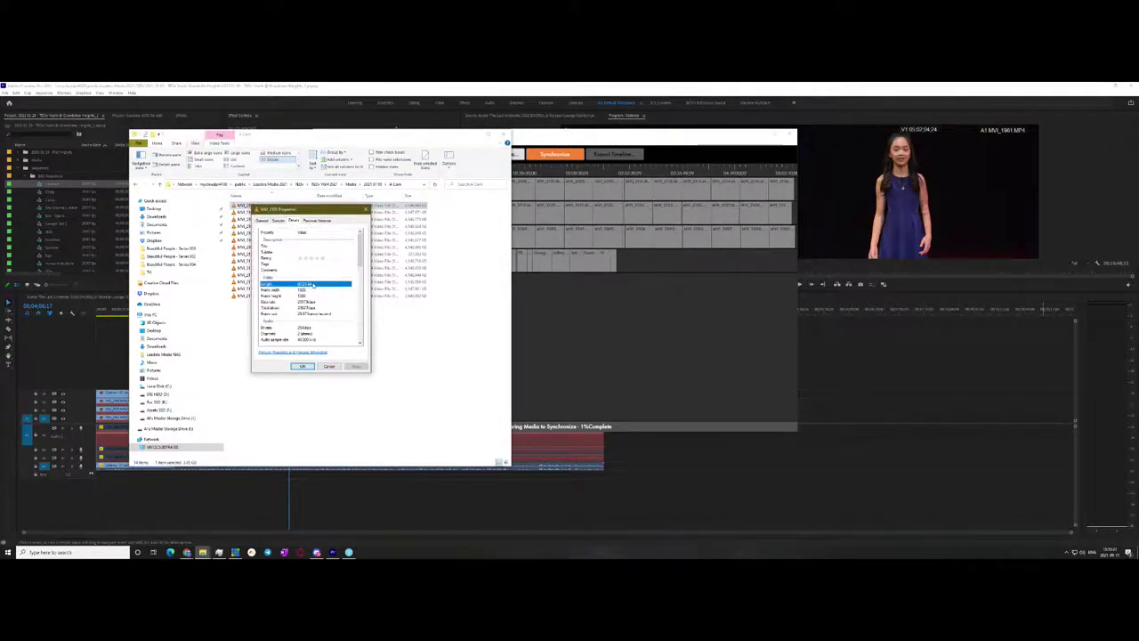
left_click(328, 366)
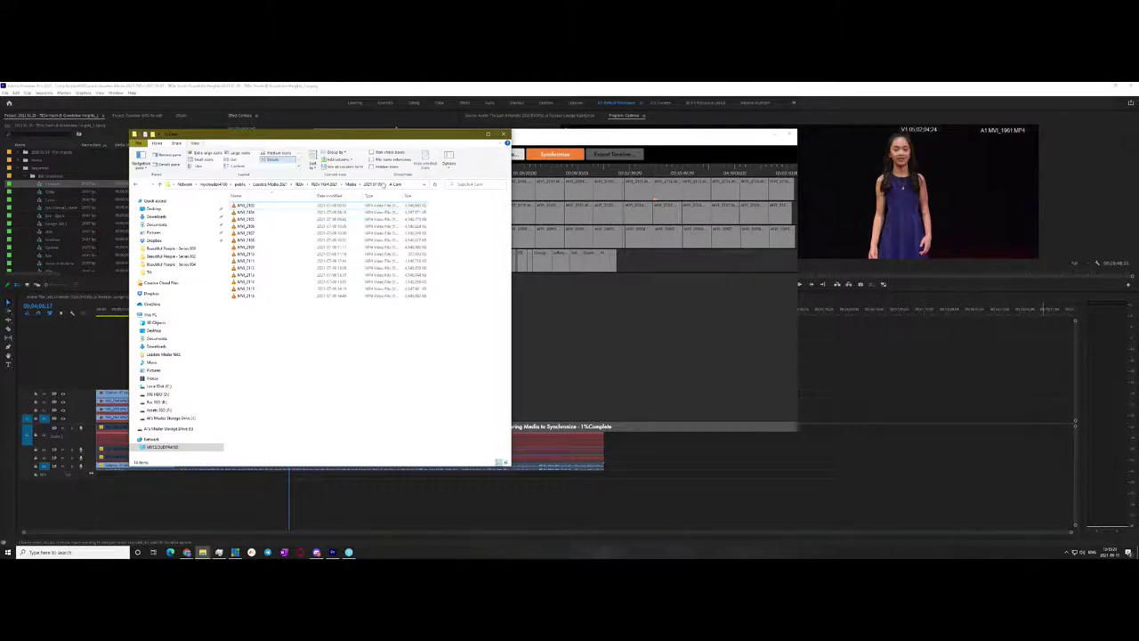
left_click(353, 184)
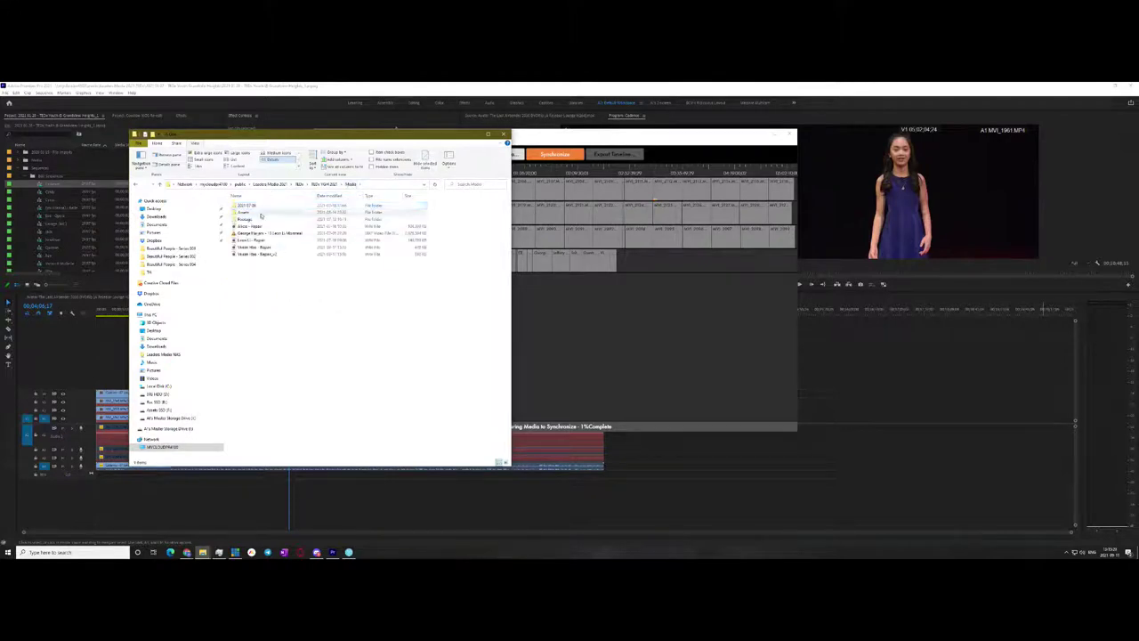
- Move the PluralEyes window over to the right side of the screen
left_click_drag(570, 138, 815, 145)
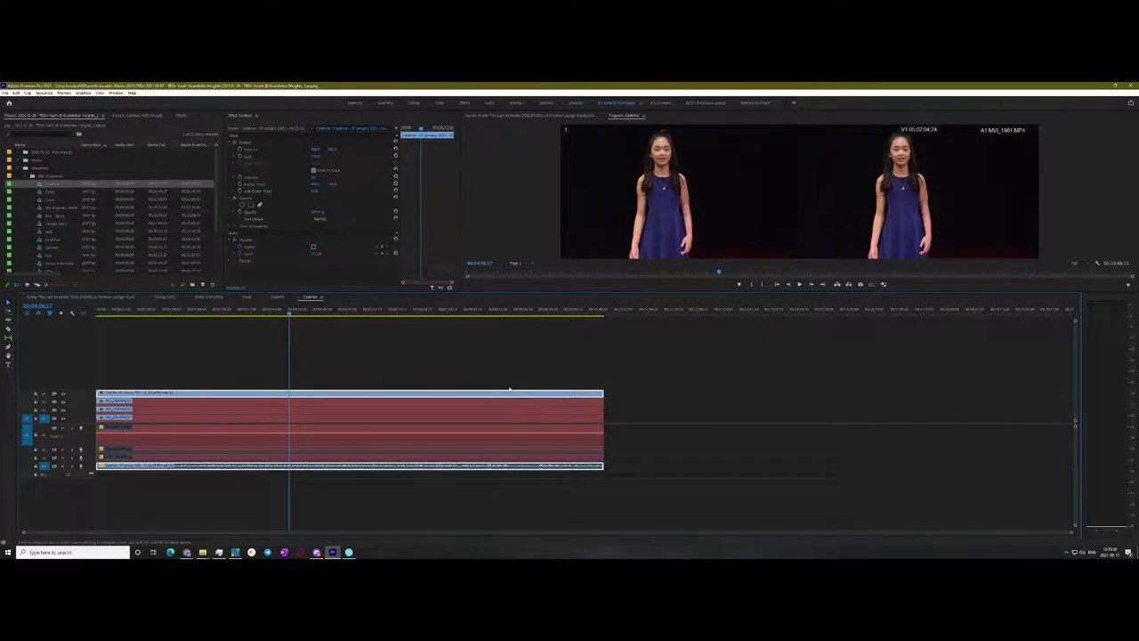
- Deselect the multicam clip in Premiere Pro's timeline and launch DaVinci Resolve 17
left_click(575, 361)
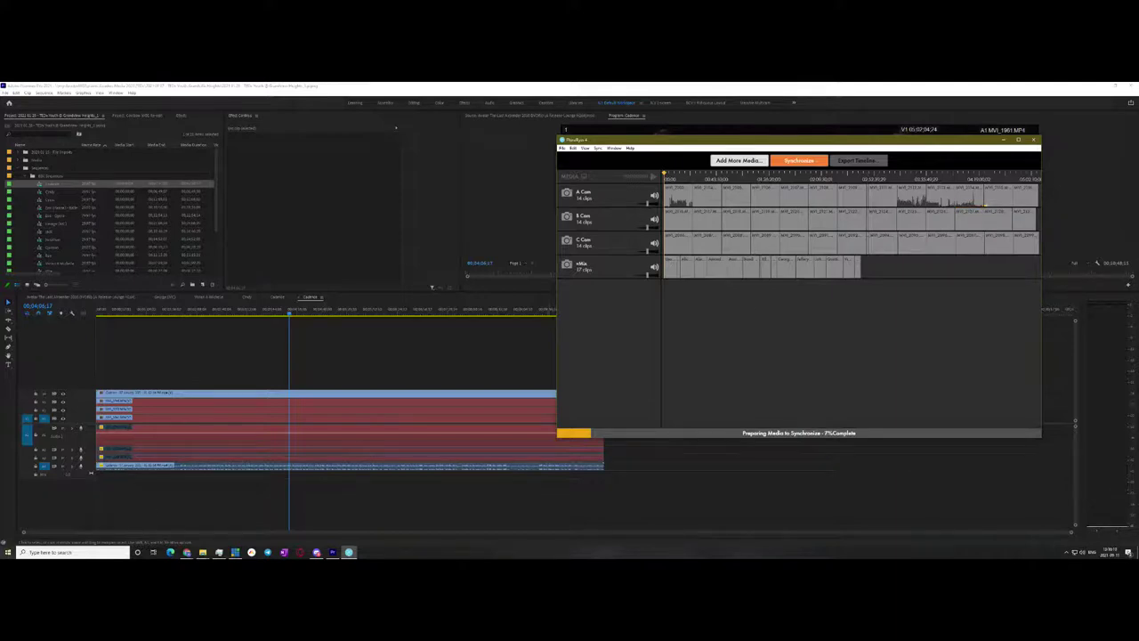
left_click(7, 552)
scroll(162, 448, "down", 2)
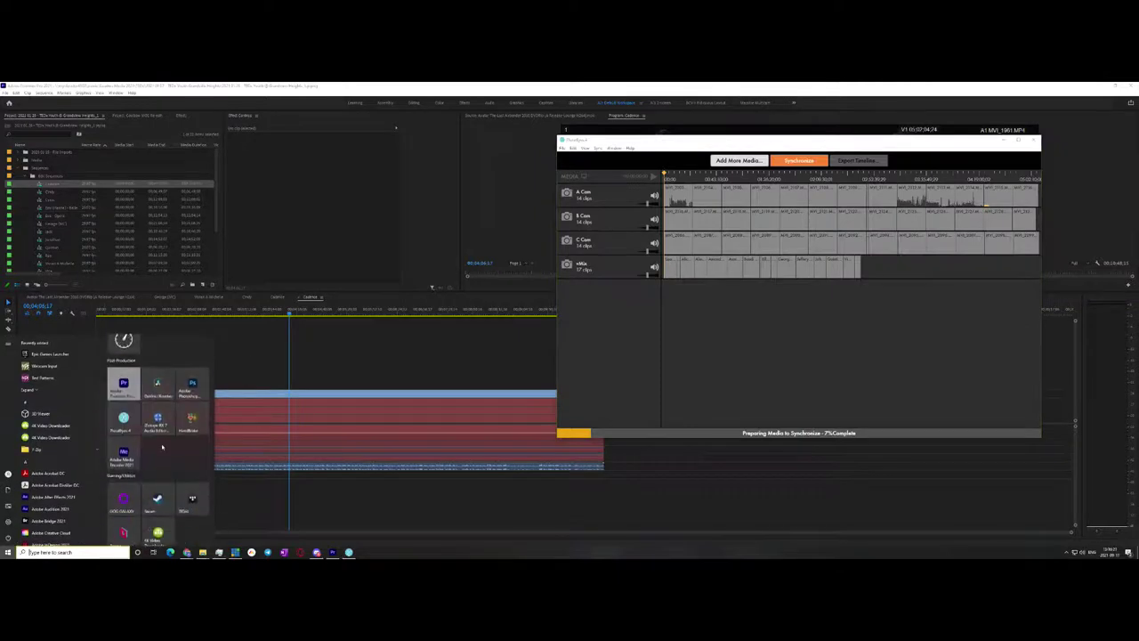
key("Escape")
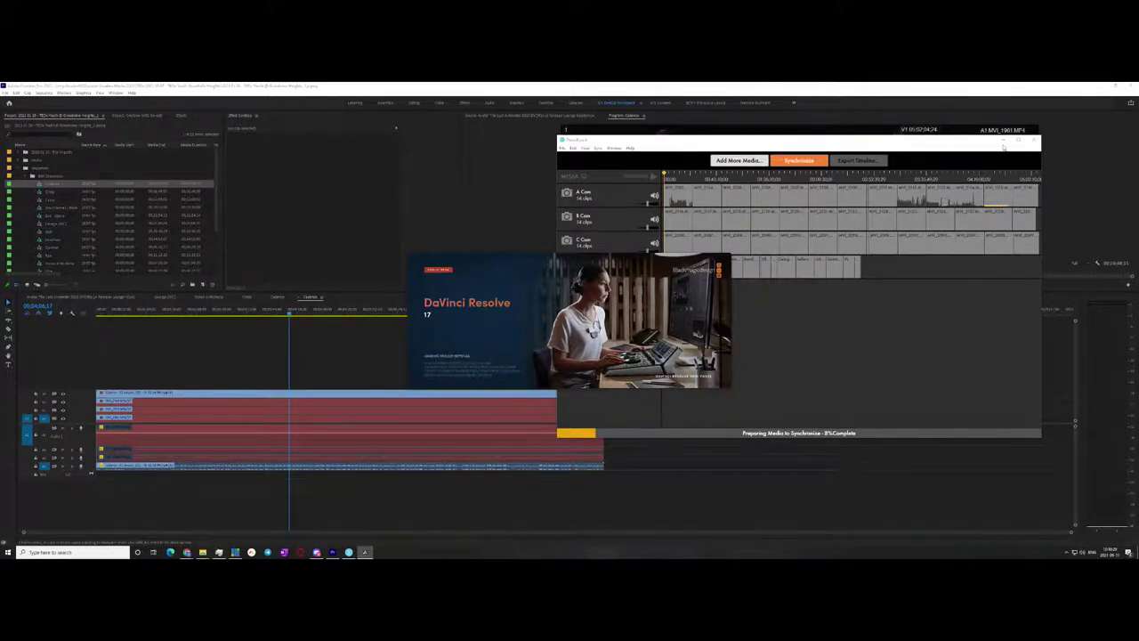
- Reposition and widen the PluralEyes window while Resolve's Project Manager loads
left_click_drag(945, 143, 1032, 143)
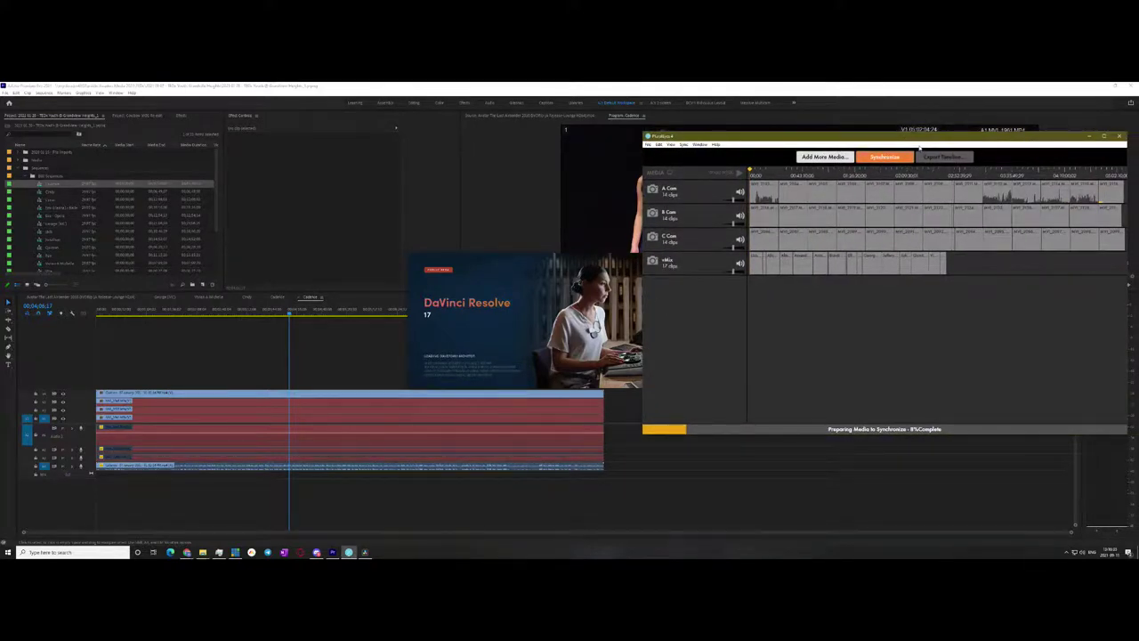
left_click_drag(920, 142, 634, 176)
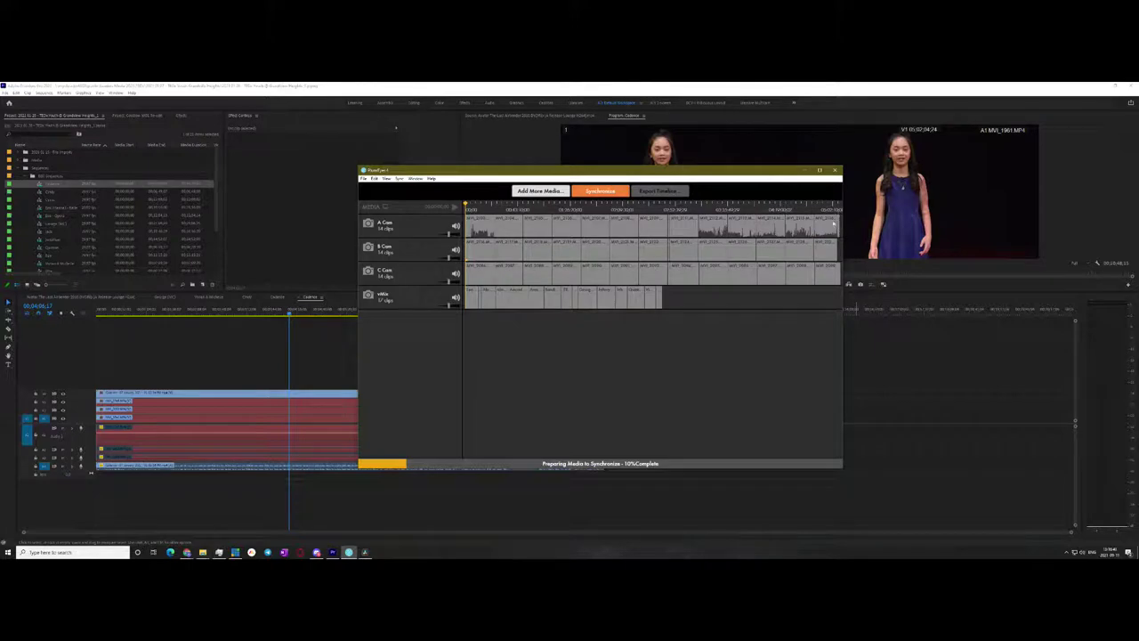
left_click_drag(840, 226, 1003, 231)
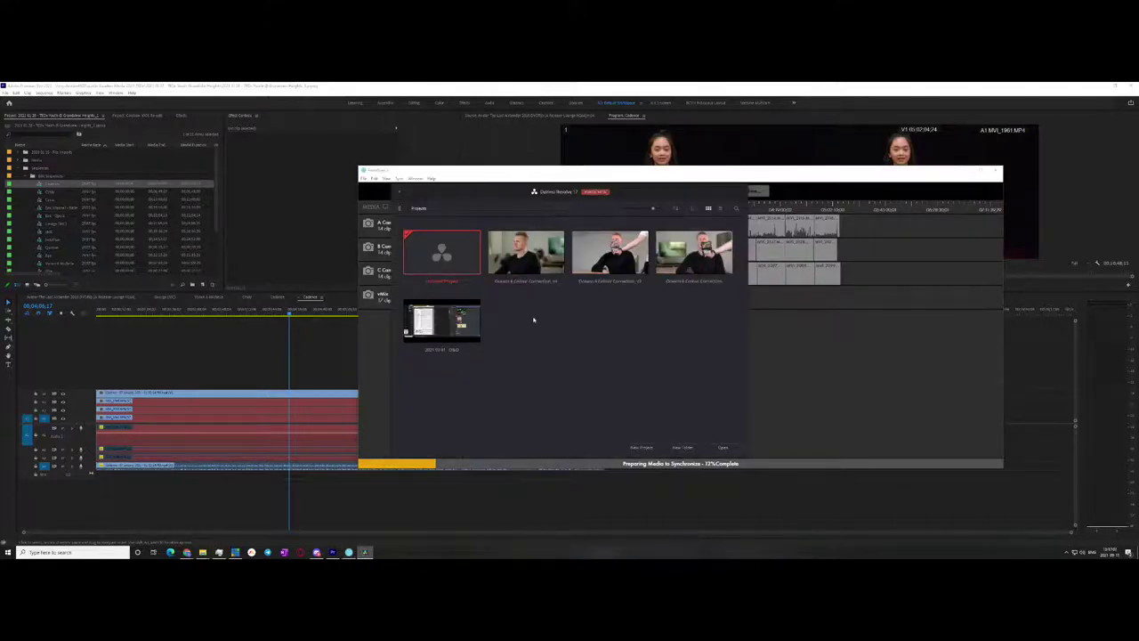
- Snap DaVinci Resolve to the left half and PluralEyes to the right half
left_click_drag(534, 171, 234, 117)
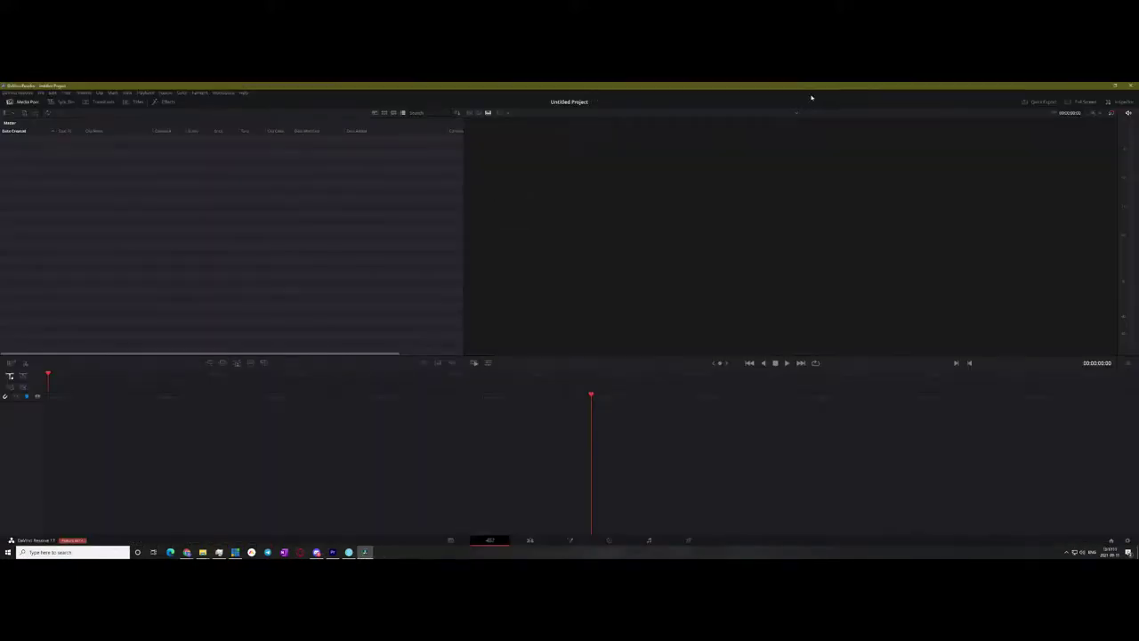
left_click_drag(806, 87, 2, 188)
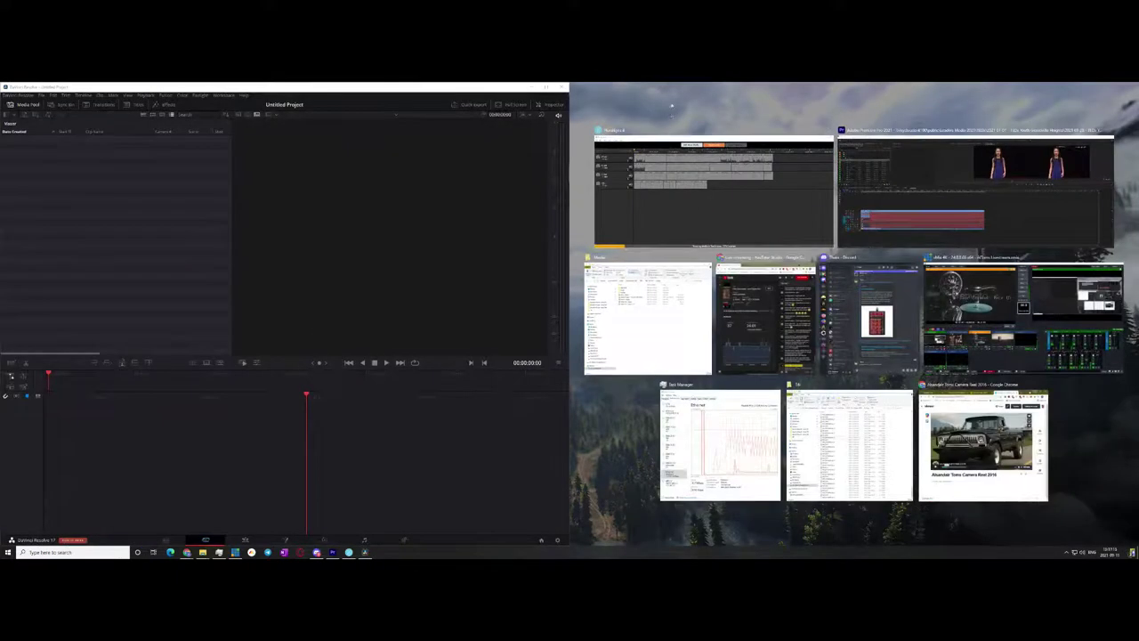
left_click(674, 125)
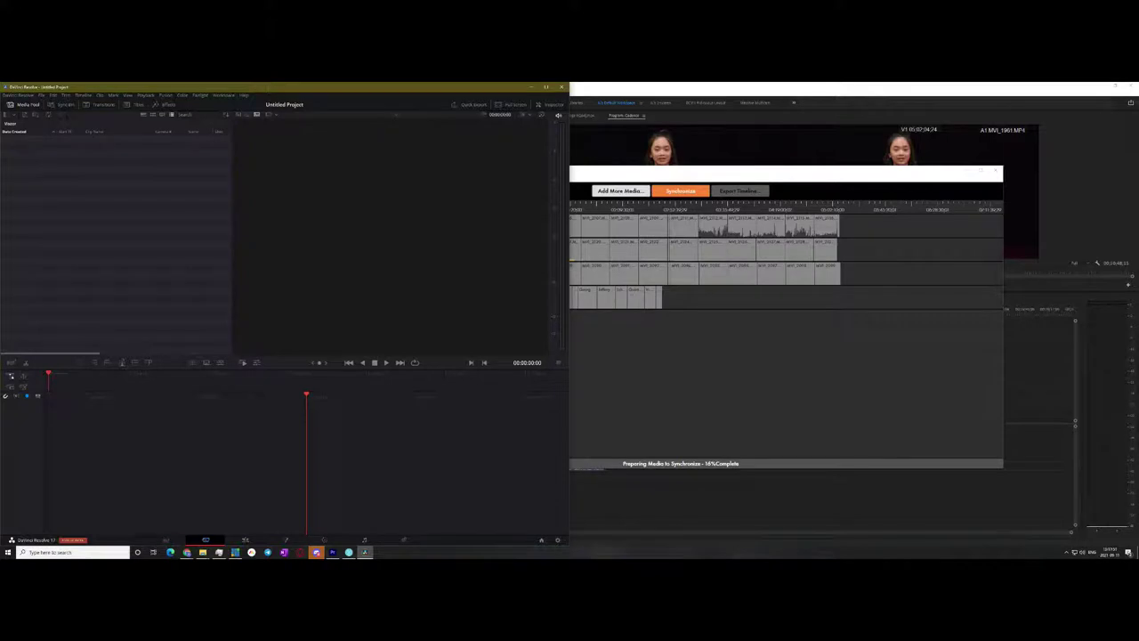
- Resize PluralEyes, then open the empty Sync Bin on Resolve's Cut page
left_click_drag(764, 175, 861, 130)
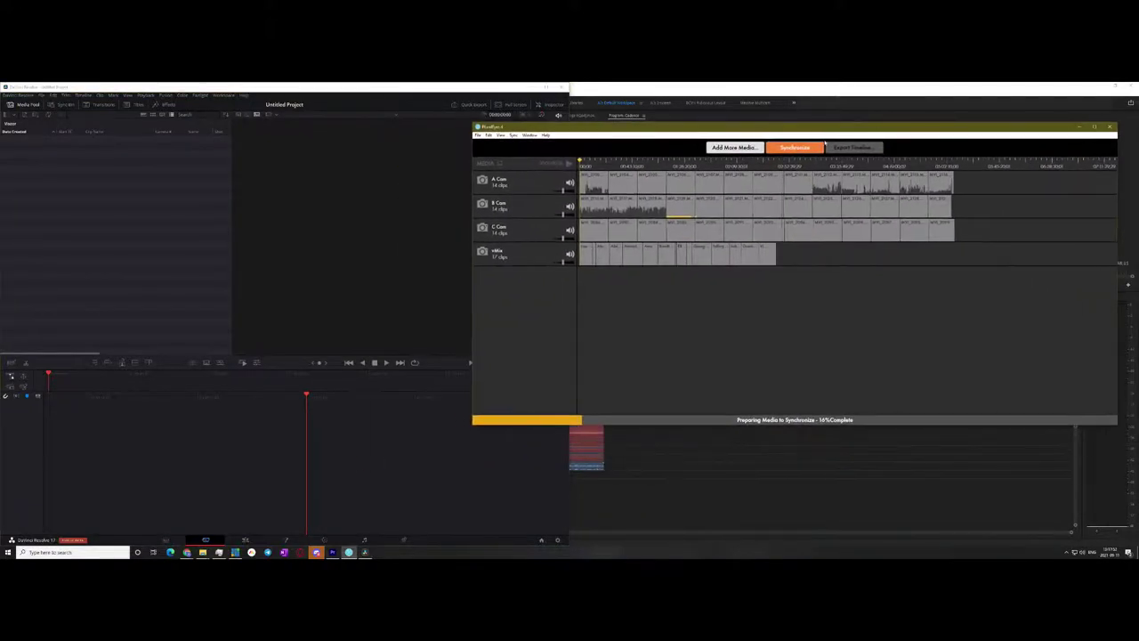
left_click_drag(472, 296, 604, 286)
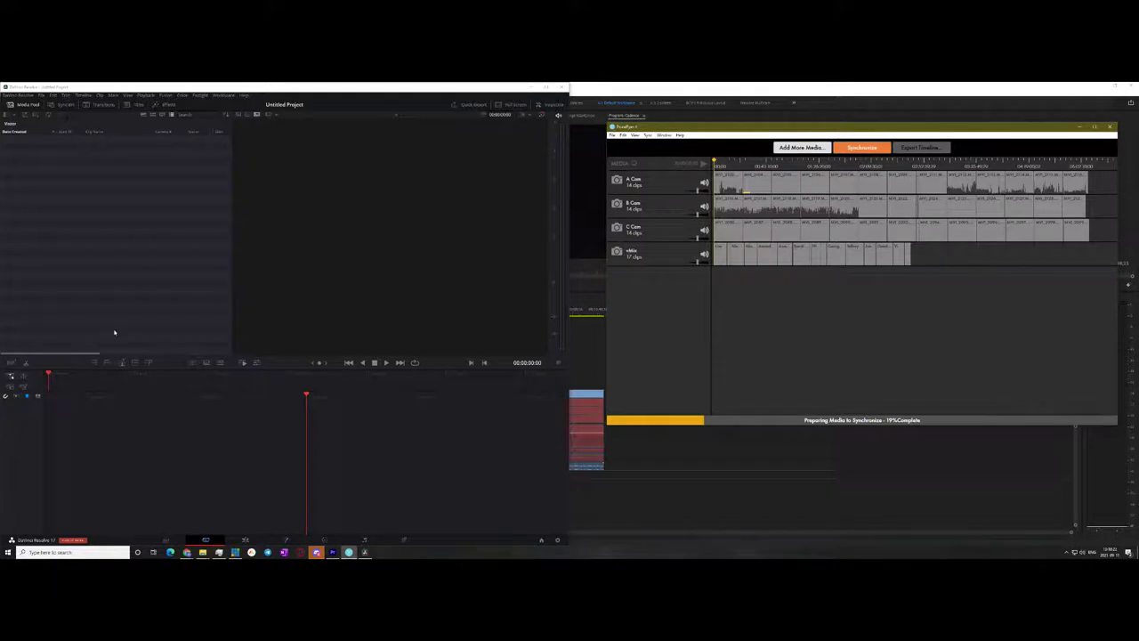
left_click(124, 298)
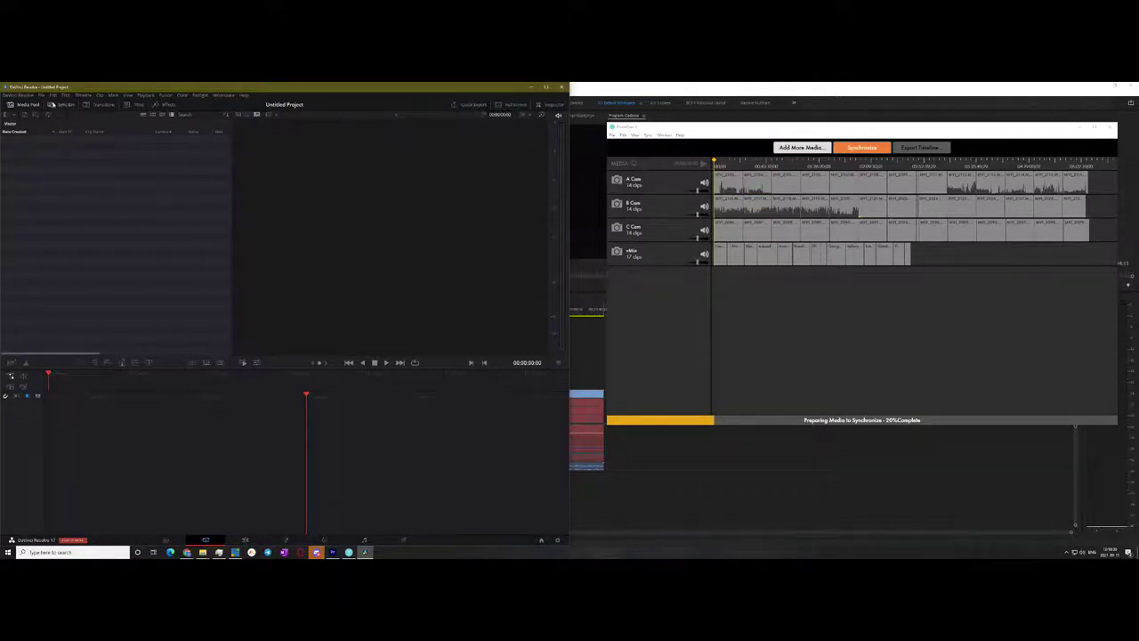
left_click(20, 96)
left_click(42, 95)
left_click(67, 105)
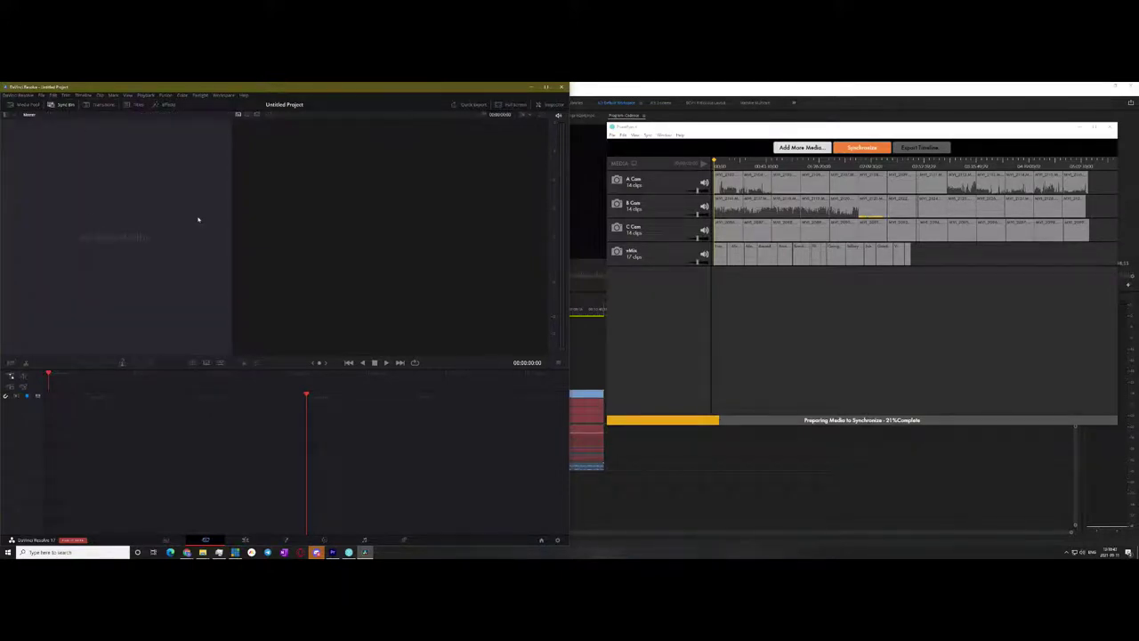
- Import the 2021 07 08 camera and audio folders into Resolve's Media Pool, changing project frame rate to match
left_click(203, 551)
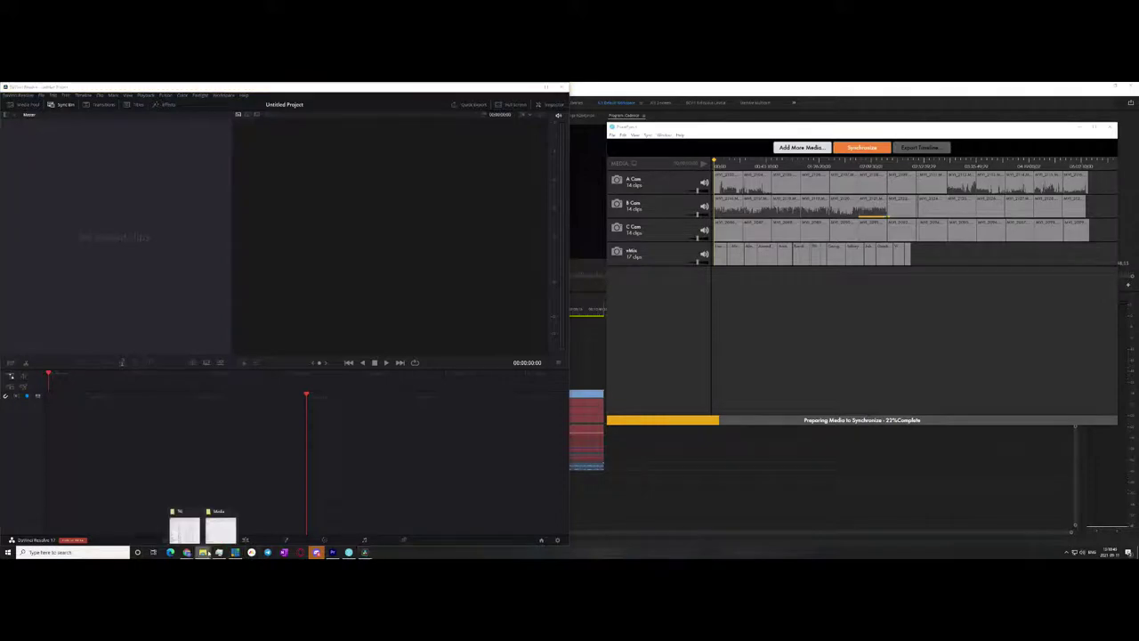
left_click(221, 528)
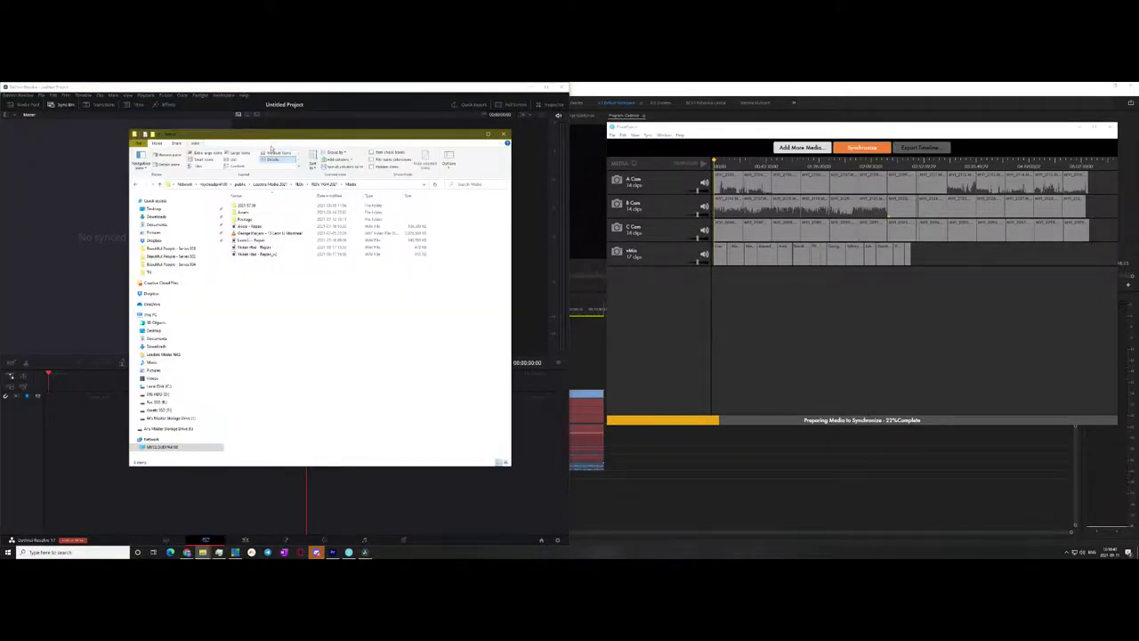
left_click_drag(272, 136, 802, 113)
double_click(775, 182)
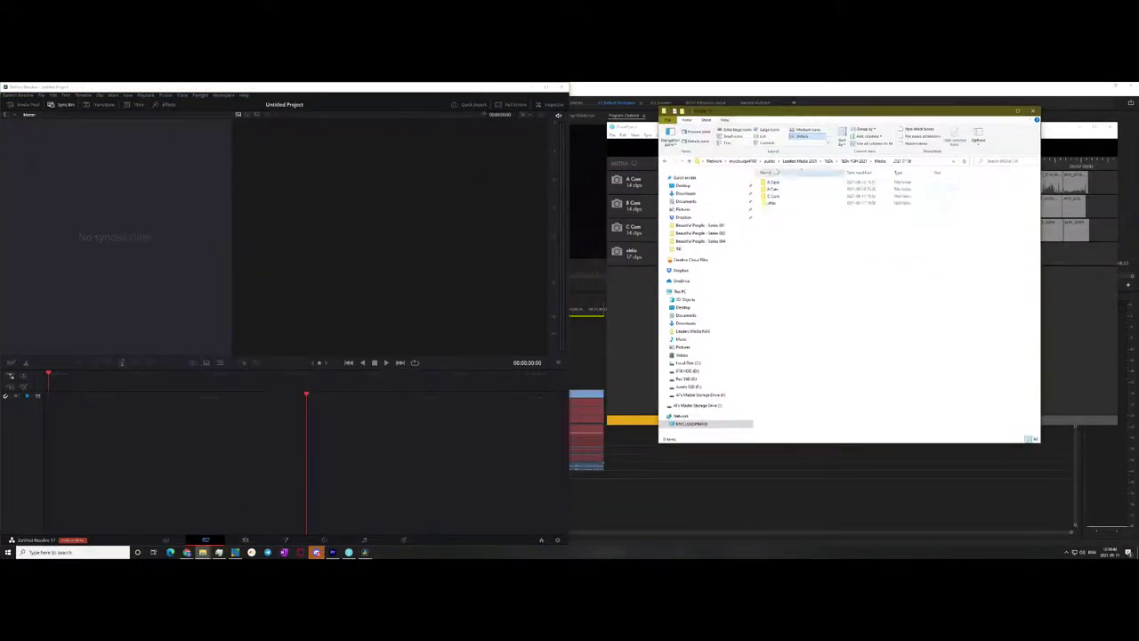
key("ctrl+a")
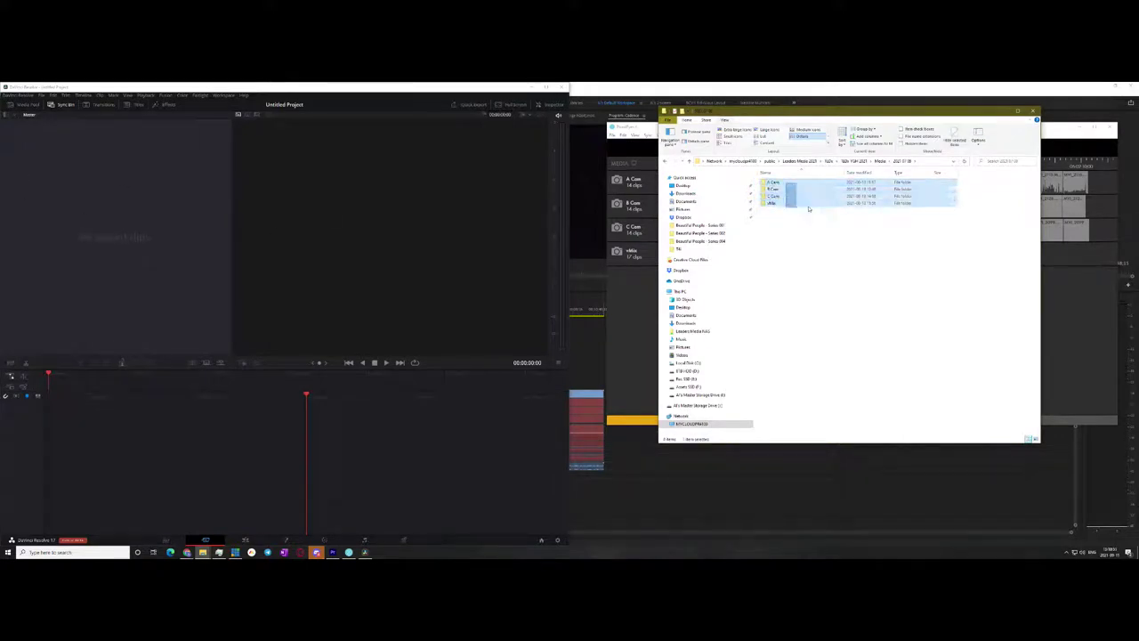
left_click_drag(774, 194, 107, 222)
left_click_drag(774, 191, 59, 229)
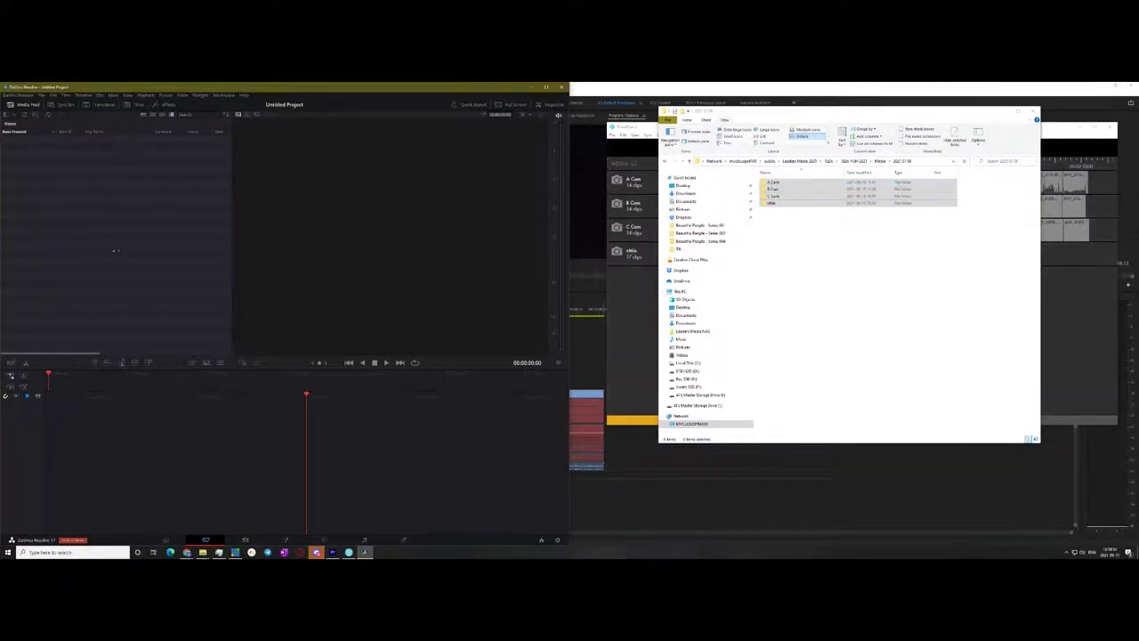
left_click(628, 347)
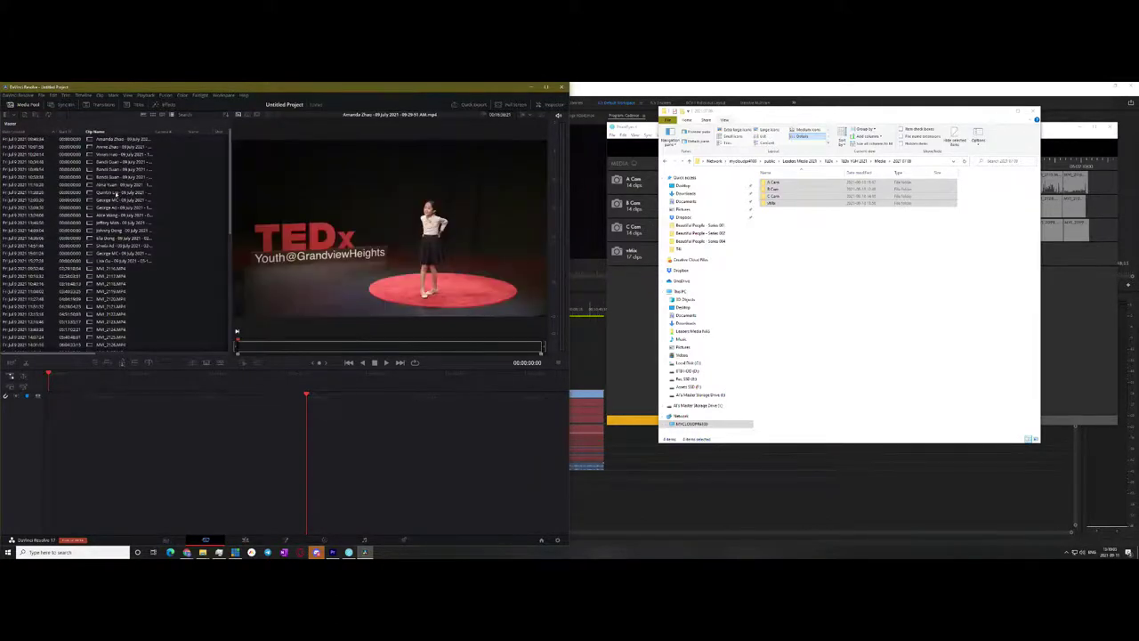
- View the nine-angle Sync Bin grid, preview angle 5 full-size, then return to the Media Pool
left_click(62, 104)
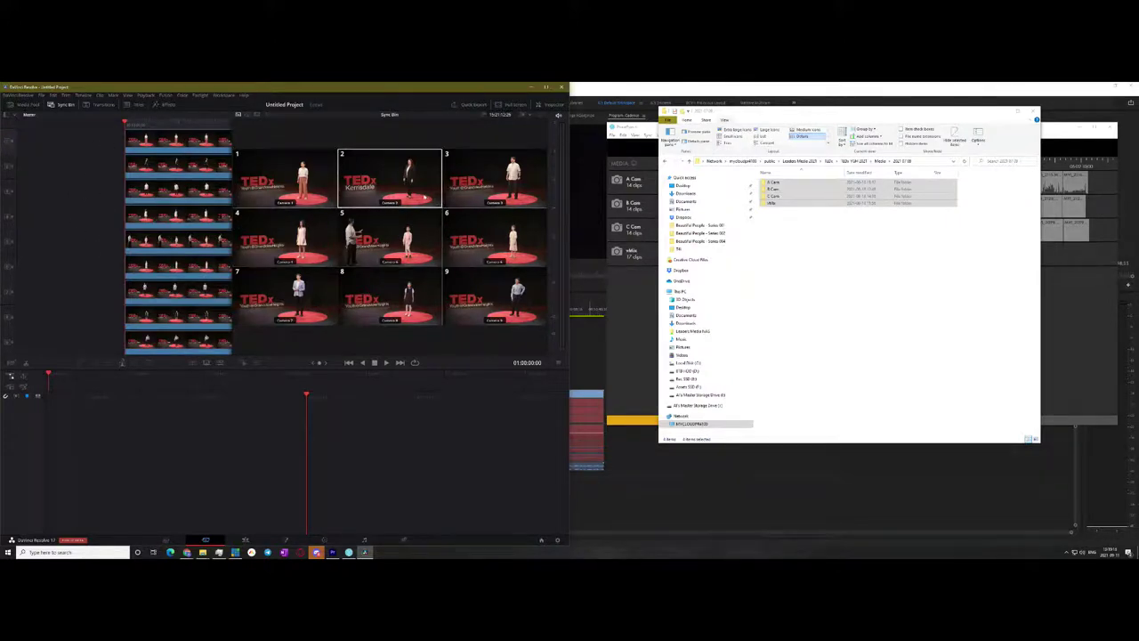
left_click(399, 252)
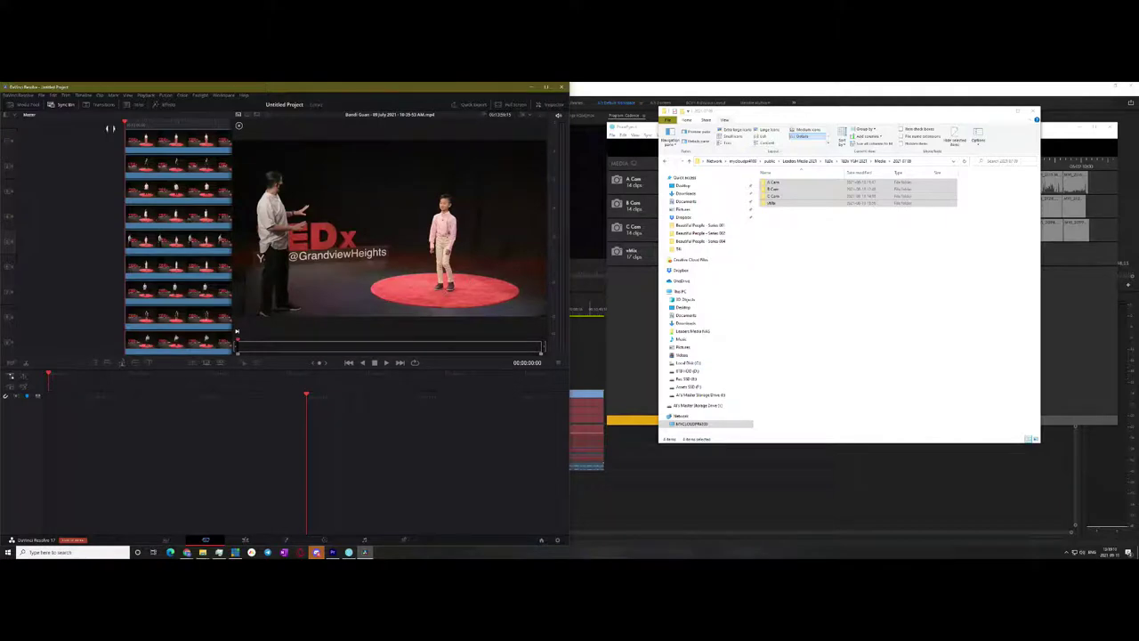
left_click(10, 105)
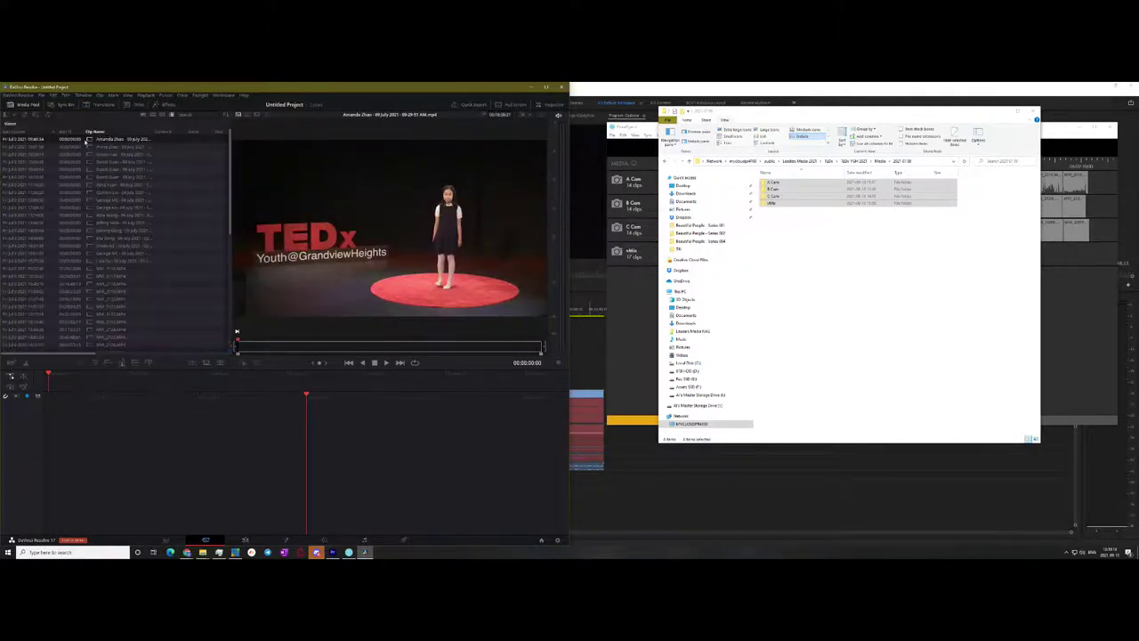
- Browse the clip's right-click options and the File menu without changing anything
right_click(68, 166)
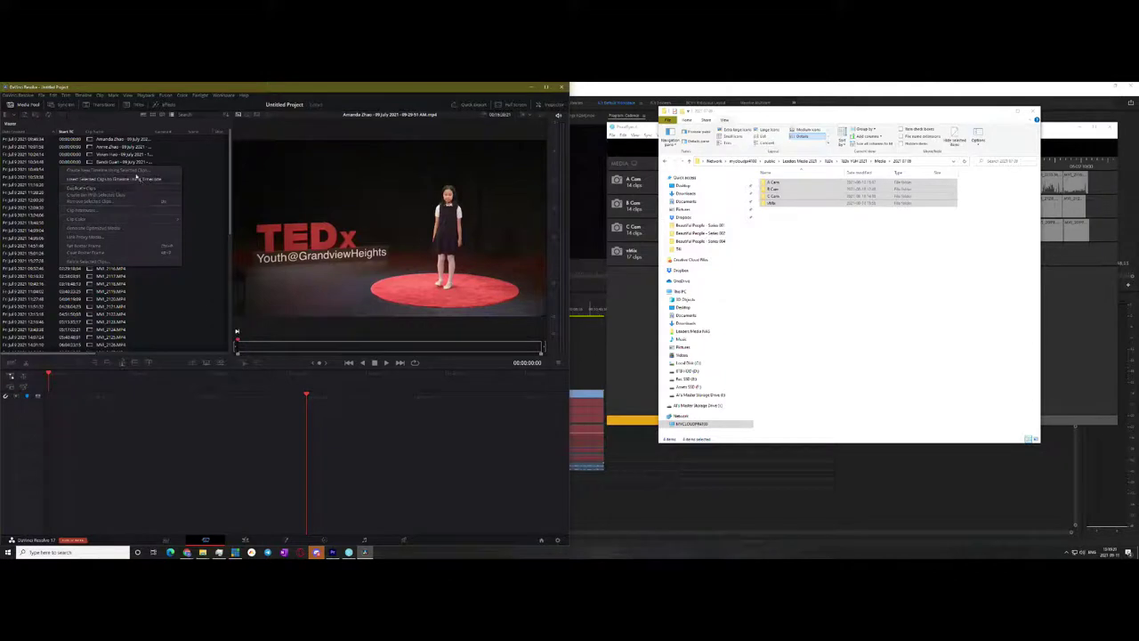
left_click(18, 95)
mouse_move(50, 96)
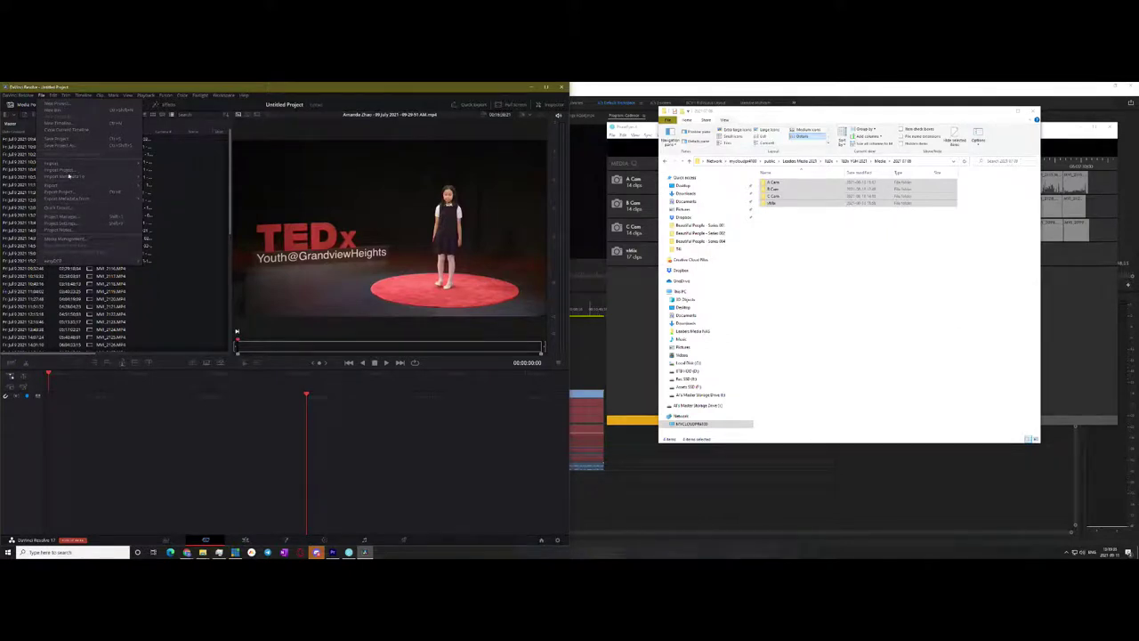
left_click(53, 95)
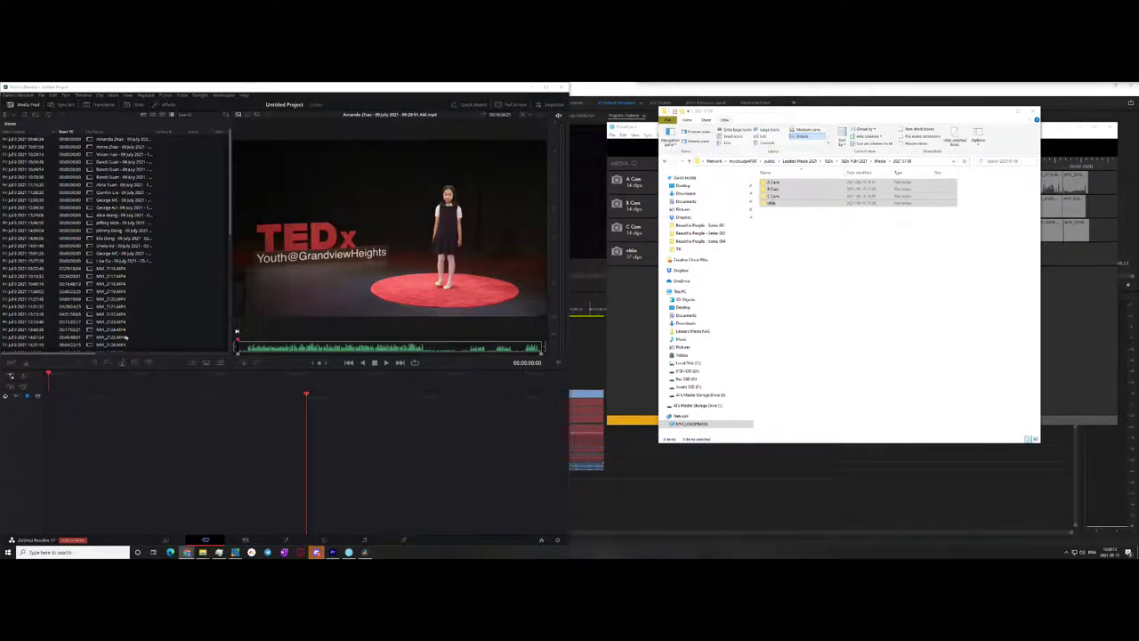
left_click(99, 133)
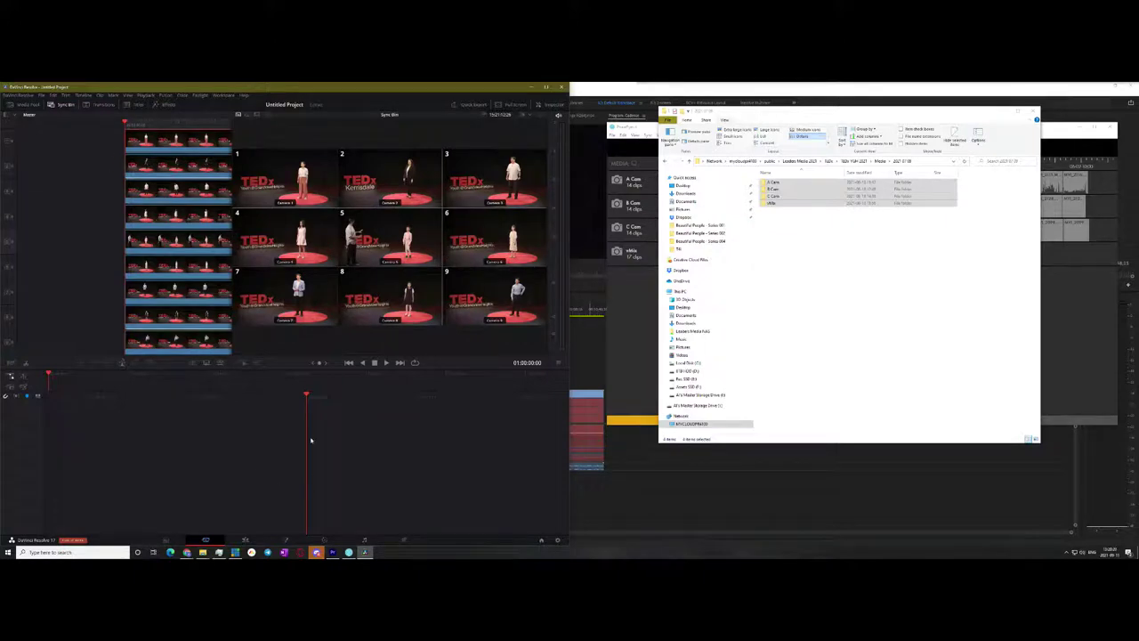
- On the Edit page, widen the Media Pool and stretch the Resolve window across the screen
left_click(245, 540)
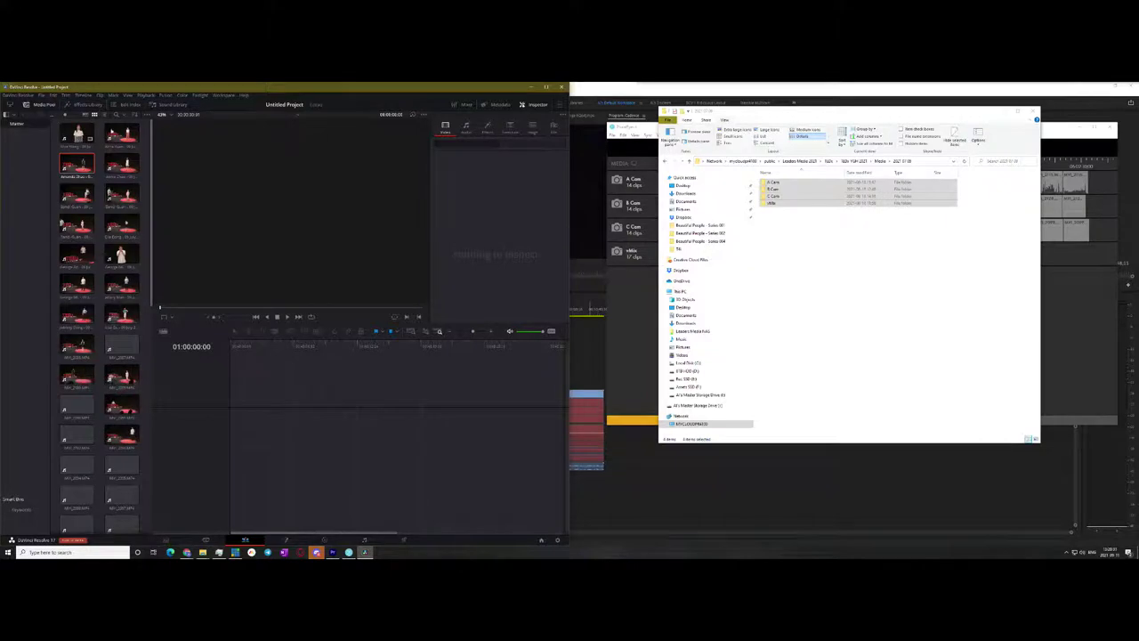
left_click_drag(192, 165, 192, 166)
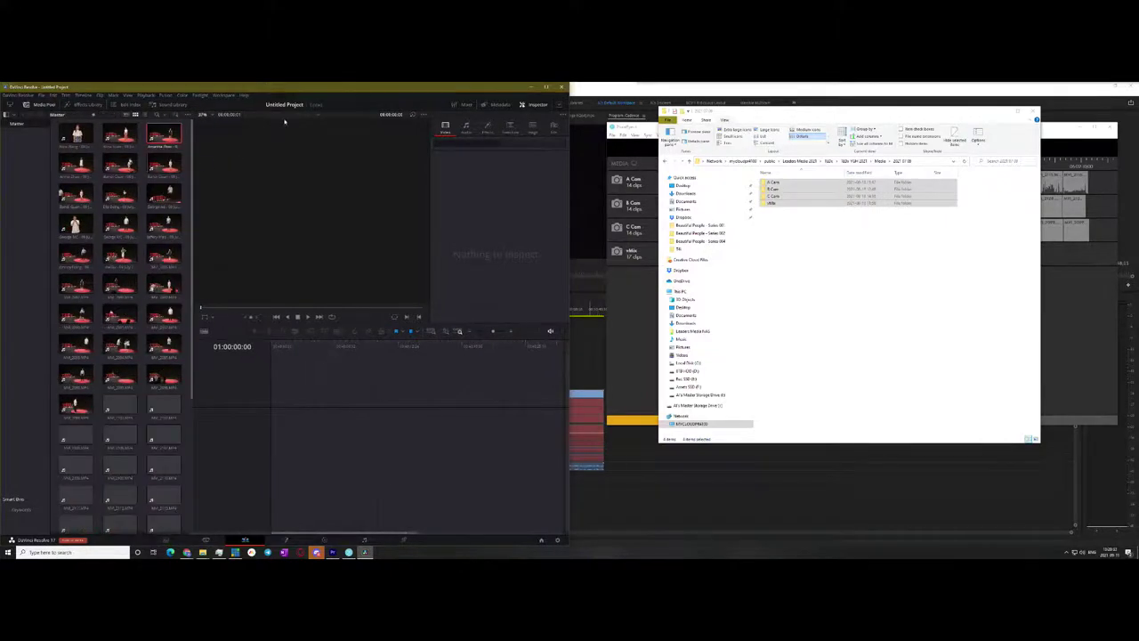
left_click_drag(570, 185, 890, 180)
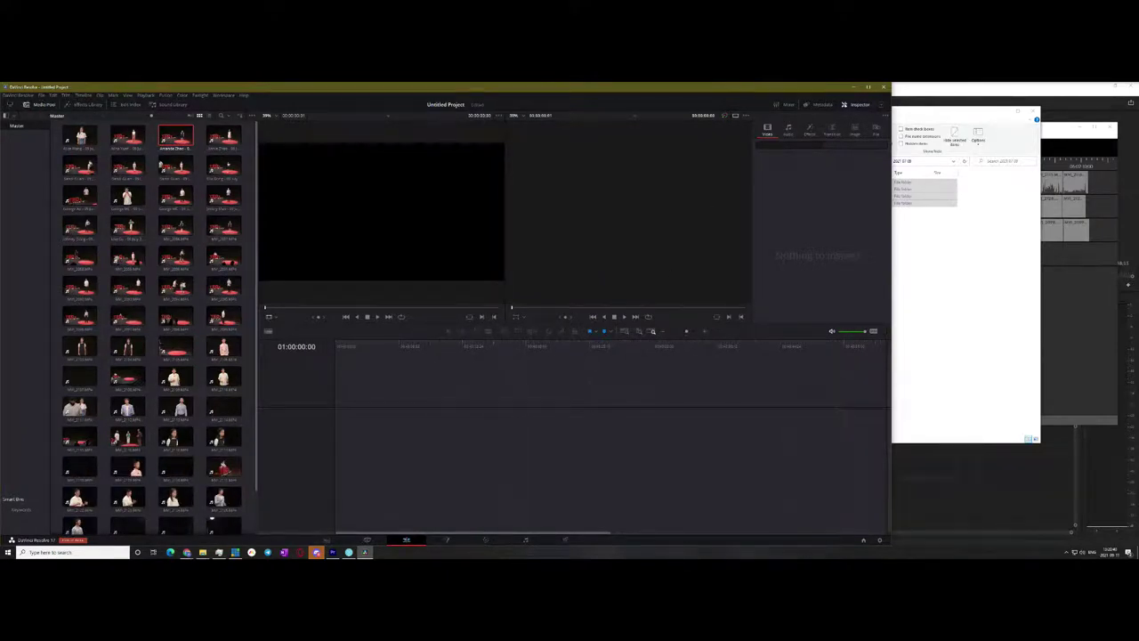
left_click(186, 552)
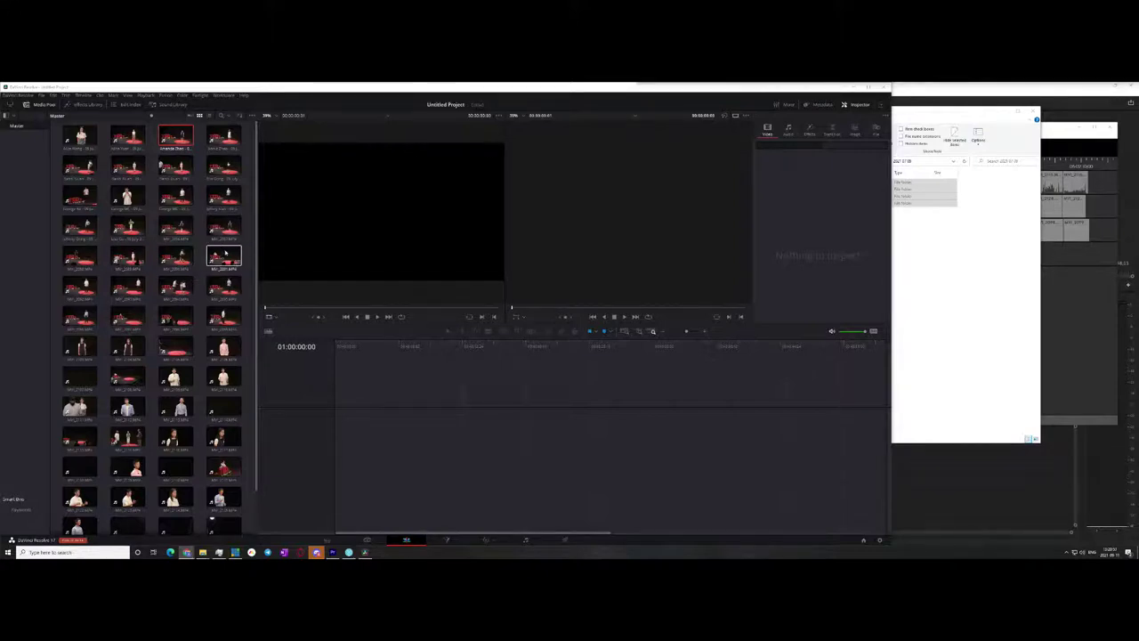
- Select all clips in the media pool, check their options, then move to the Media page
left_click(82, 140)
key("ctrl+a")
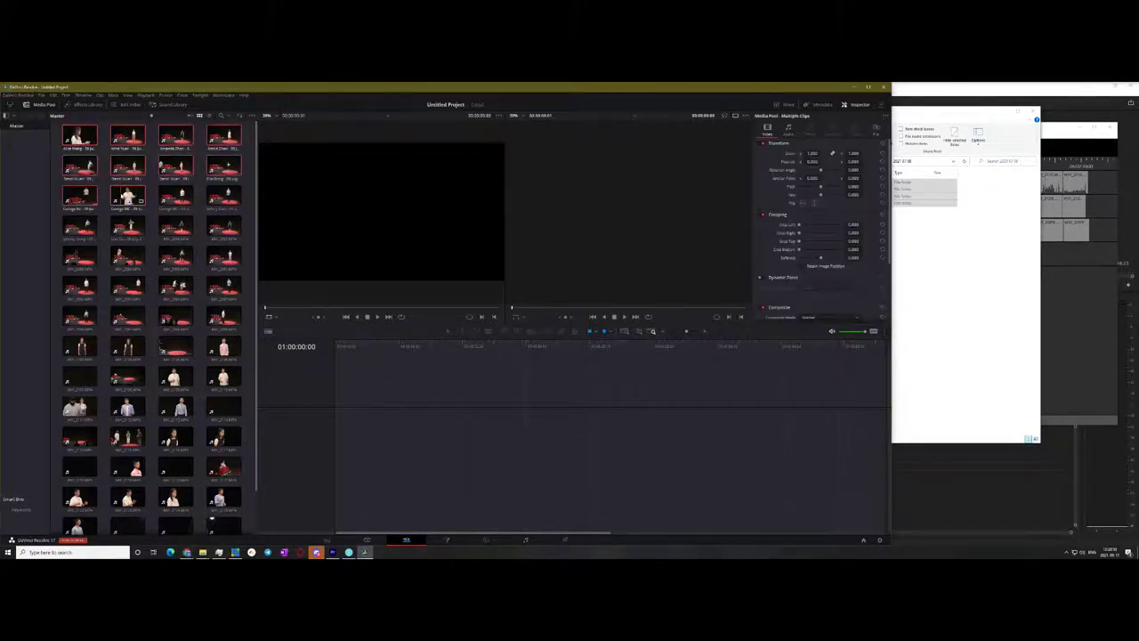
right_click(129, 191)
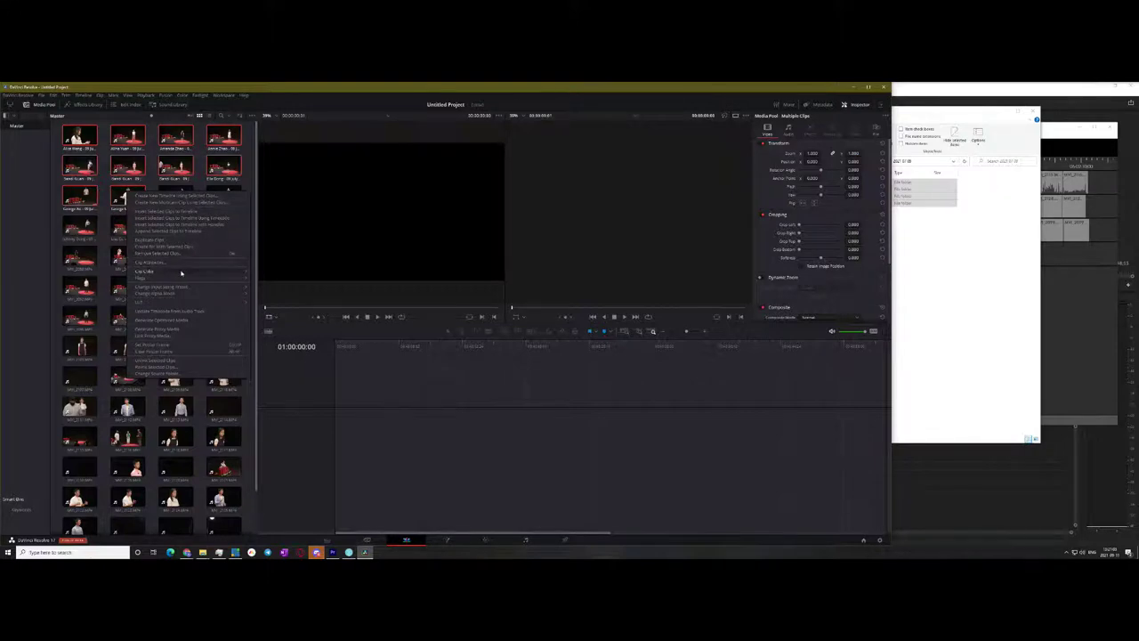
mouse_move(185, 293)
left_click(173, 139)
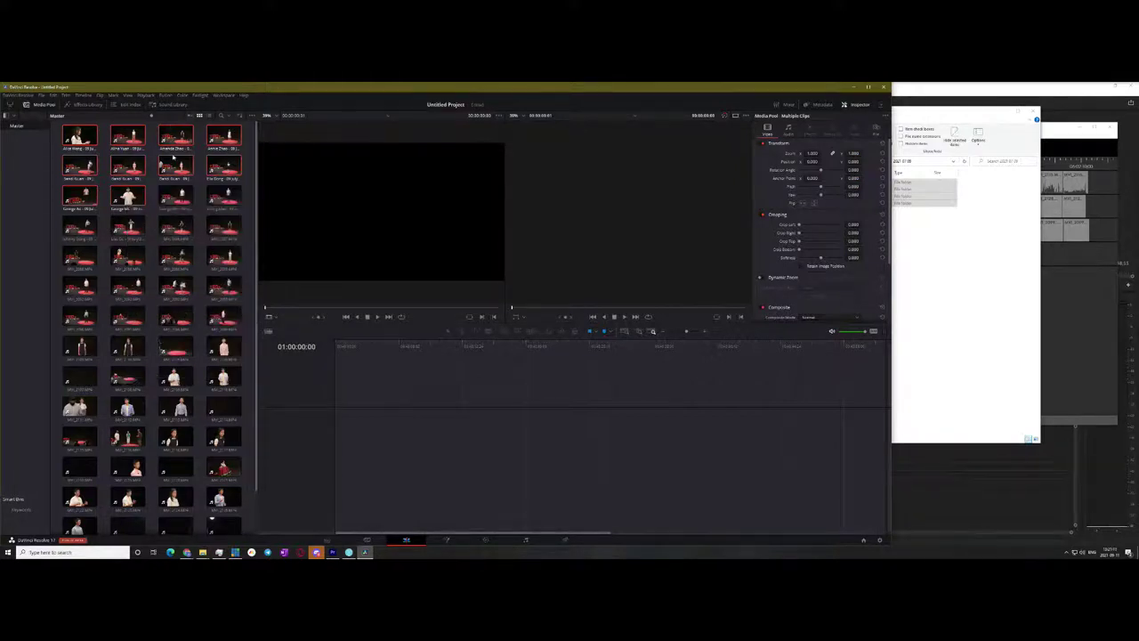
left_click(326, 539)
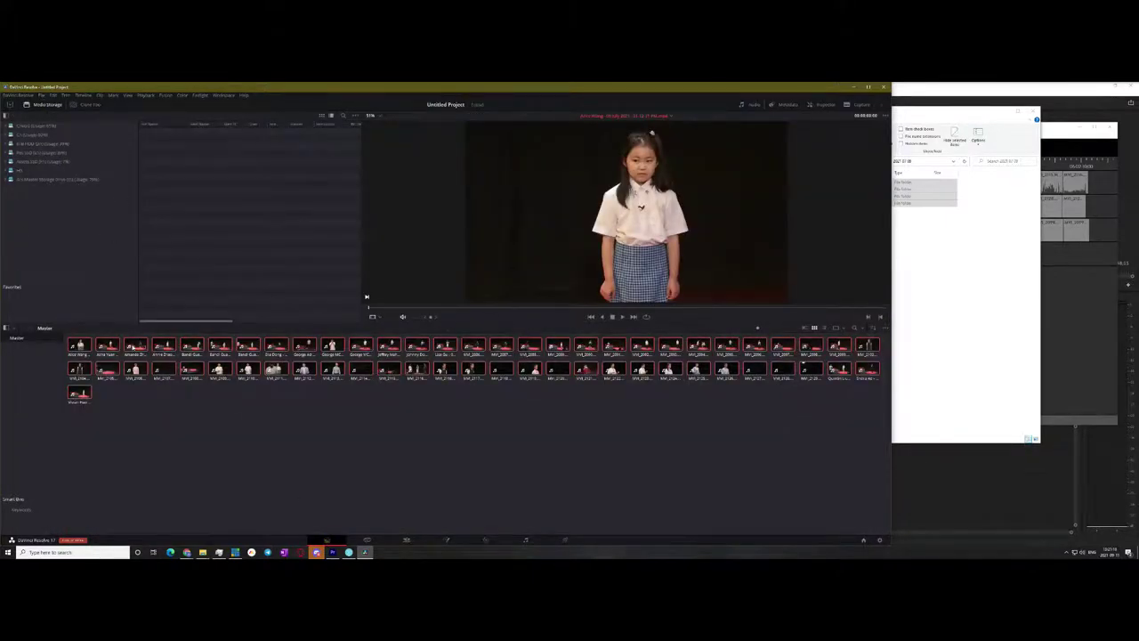
- Create multicam clip 'Test' from the selected clips, detecting same-camera angles by Metadata - Camera #
right_click(133, 348)
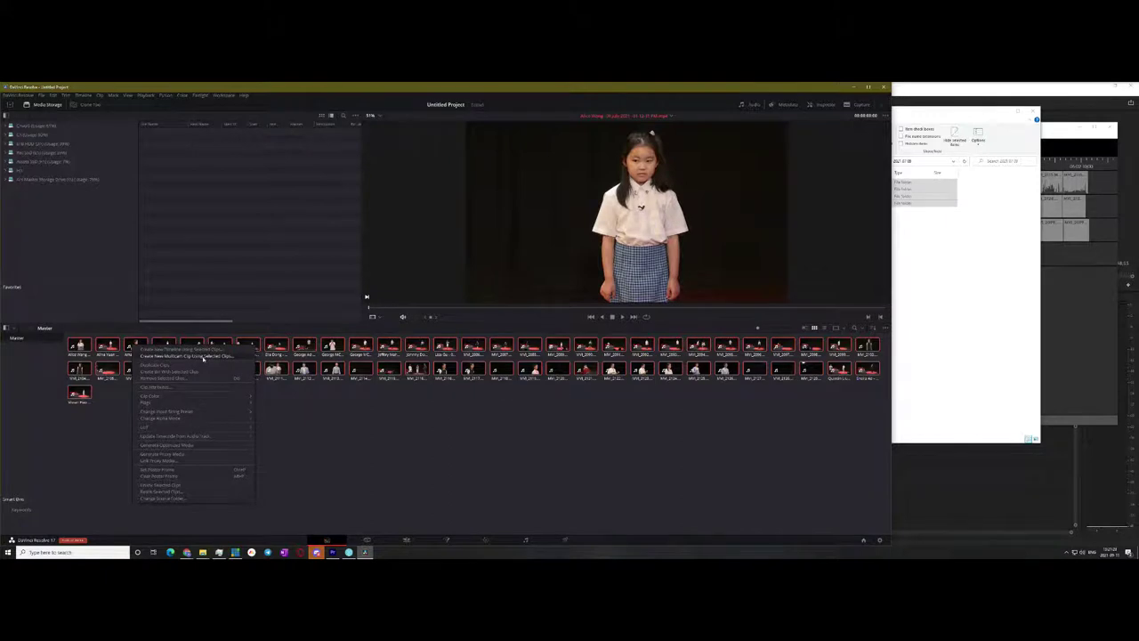
left_click(204, 357)
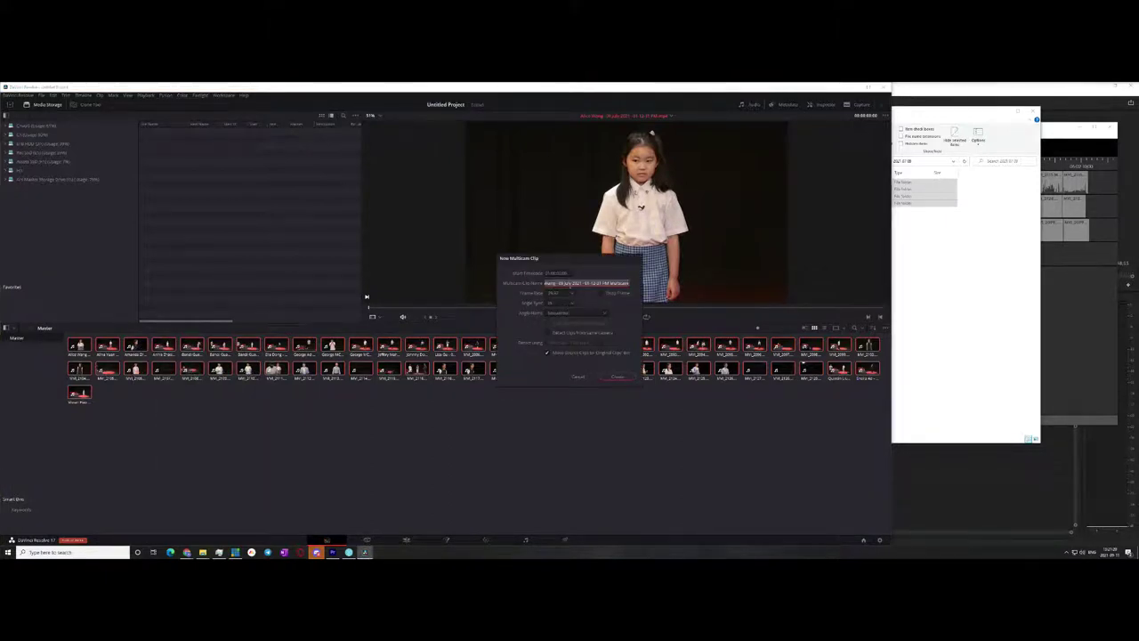
type("M")
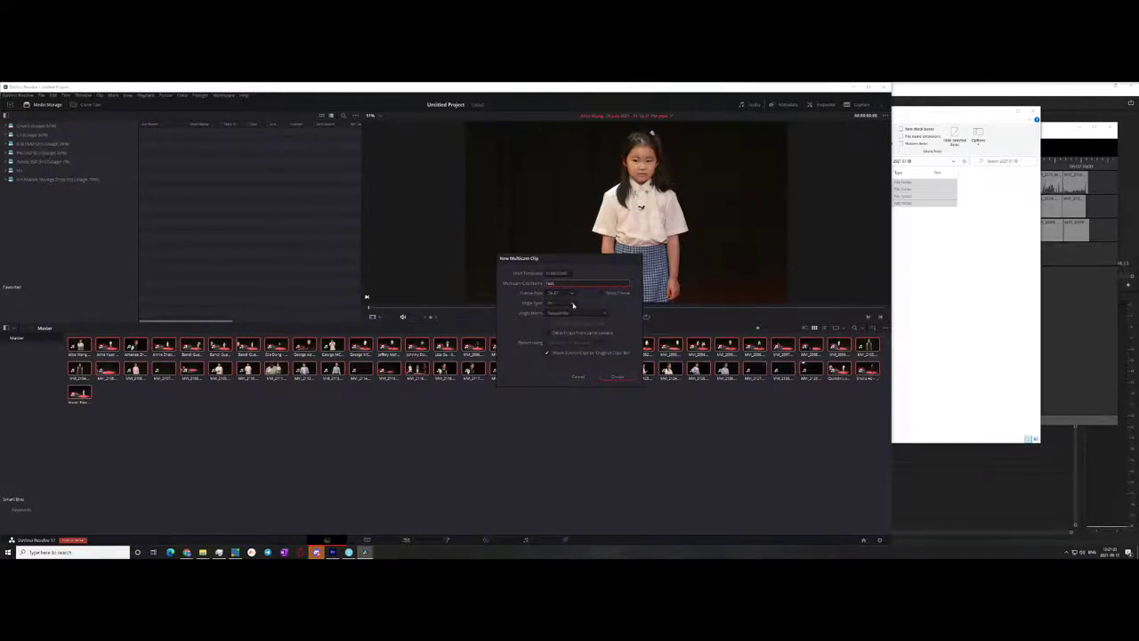
left_click(547, 332)
left_click(602, 342)
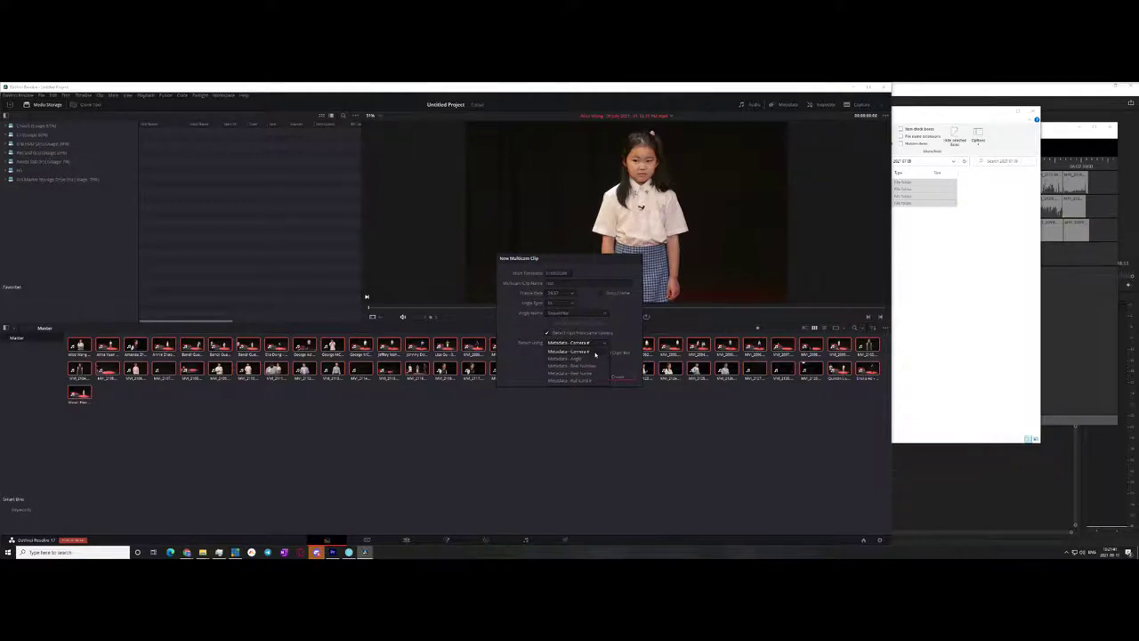
left_click(595, 353)
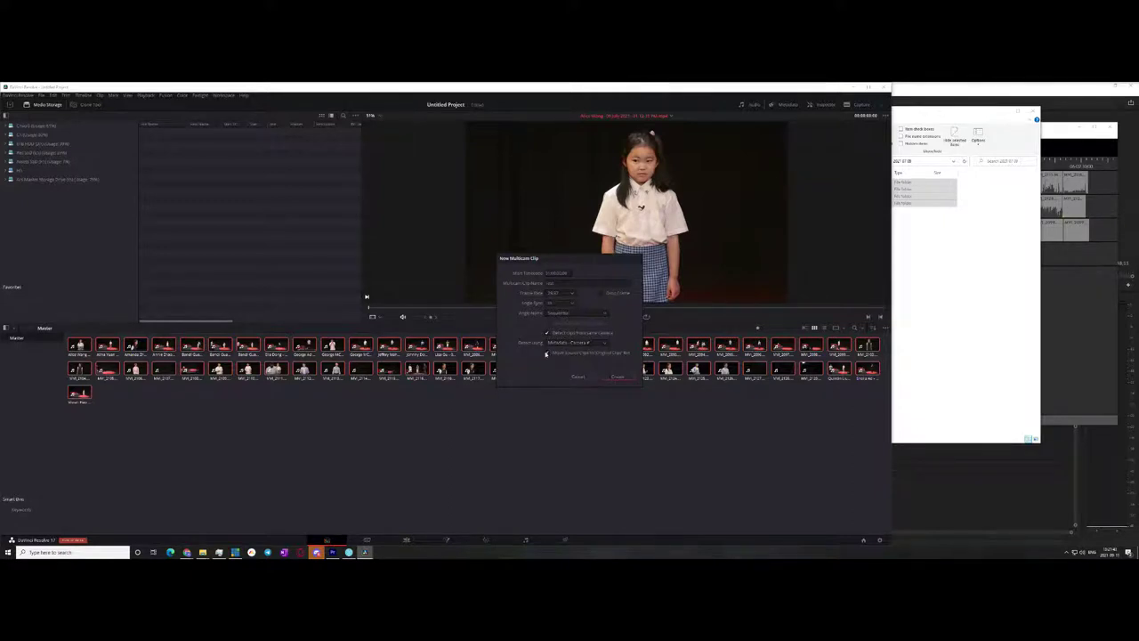
left_click(617, 376)
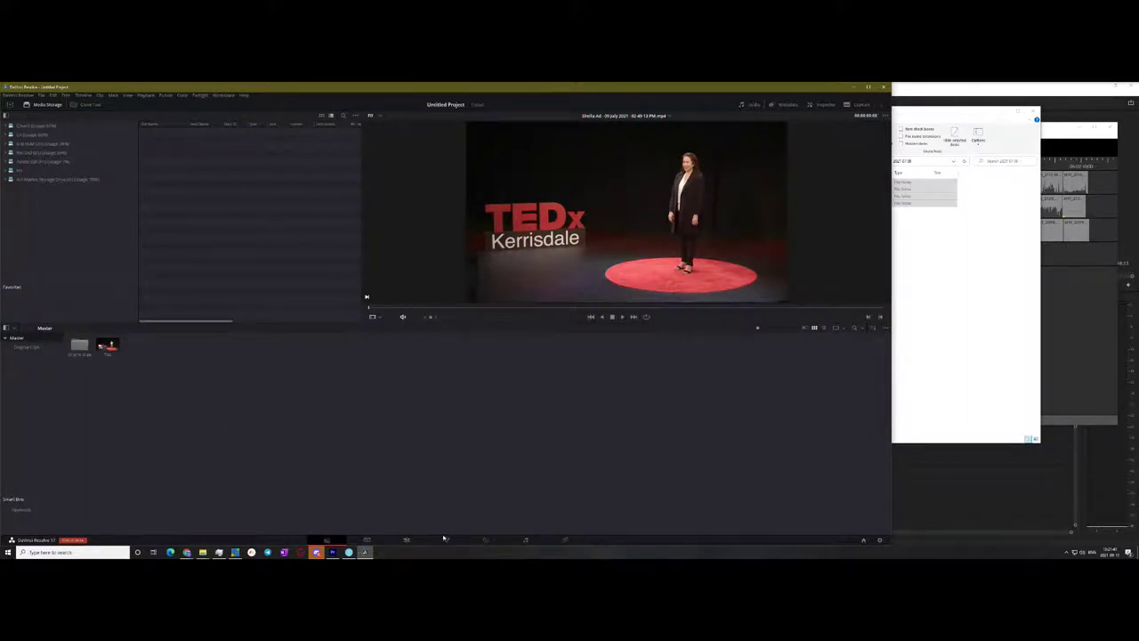
- Place the Test multicam clip at the start of new Timeline 1, playhead at 00:03:53:01
left_click(405, 539)
left_click_drag(112, 135, 330, 343)
left_click_drag(341, 429, 338, 430)
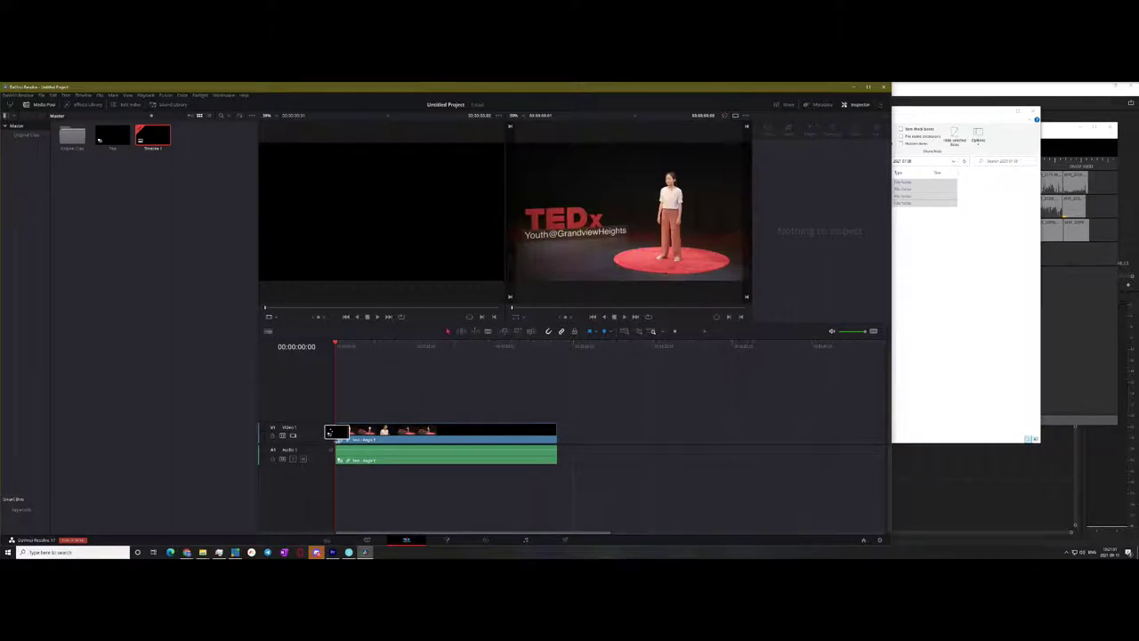
left_click(371, 347)
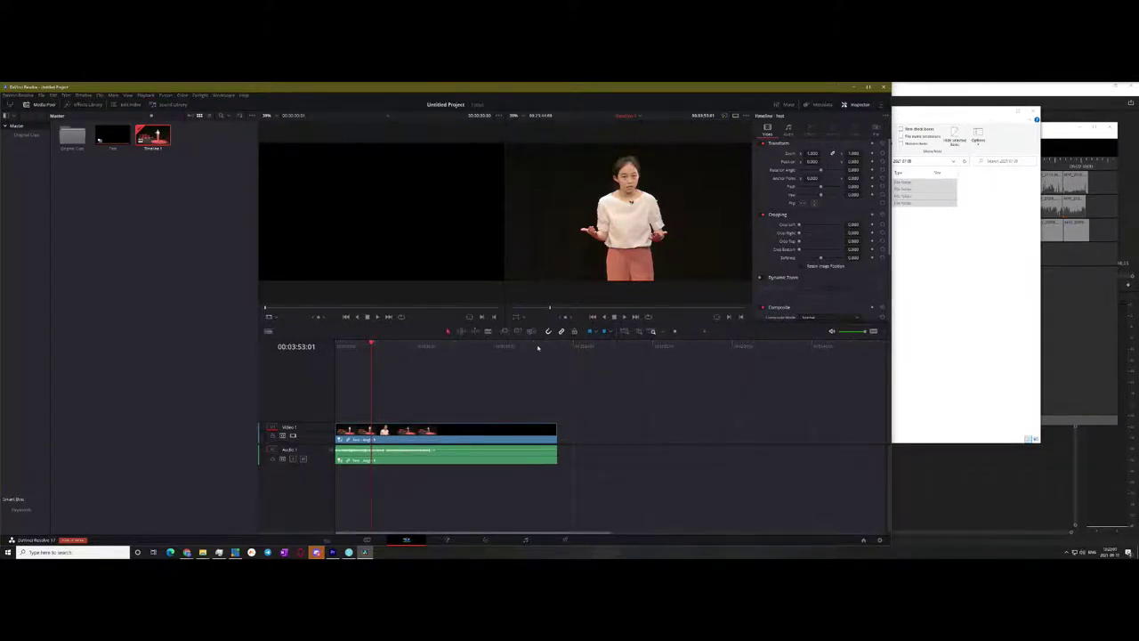
- Switch the source viewer to Multicam mode to display the clip's camera angles
left_click(524, 318)
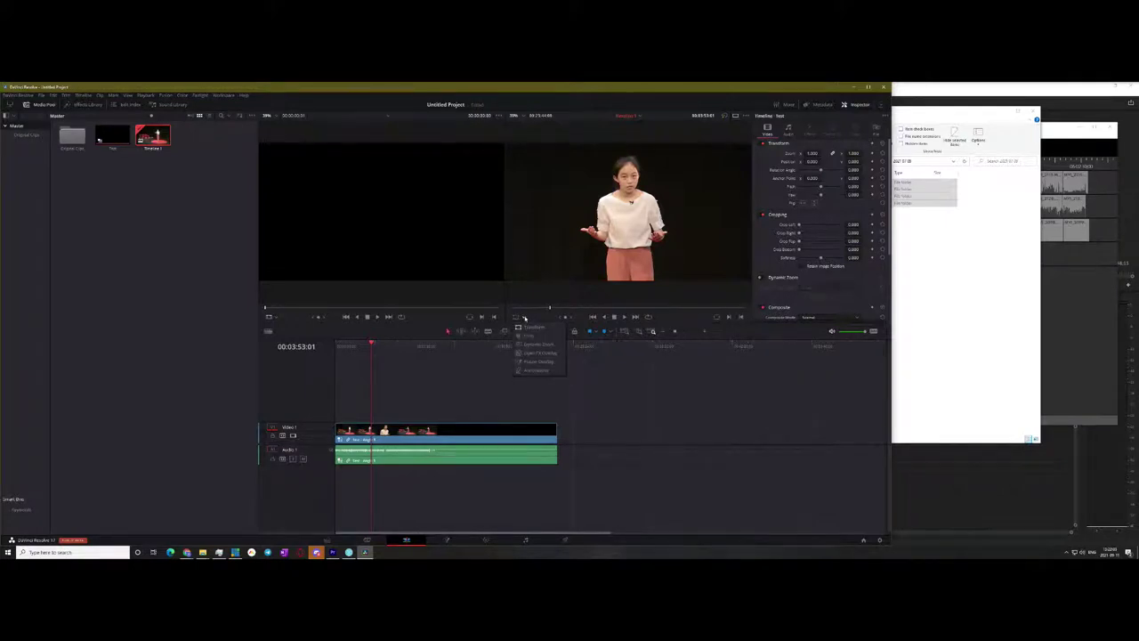
right_click(512, 433)
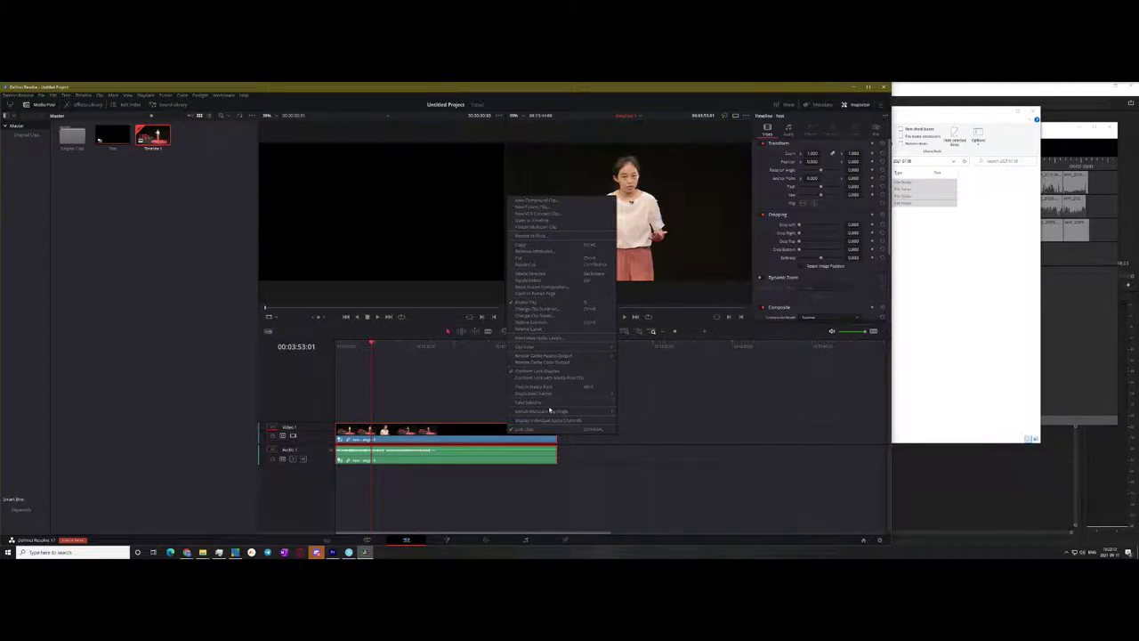
mouse_move(563, 414)
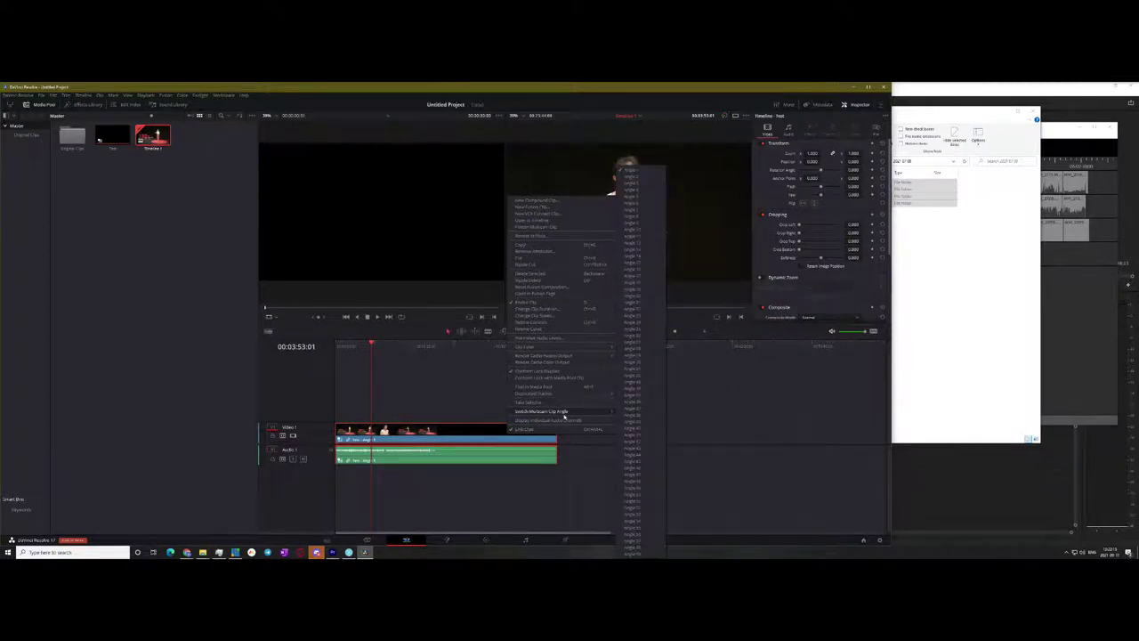
left_click(677, 389)
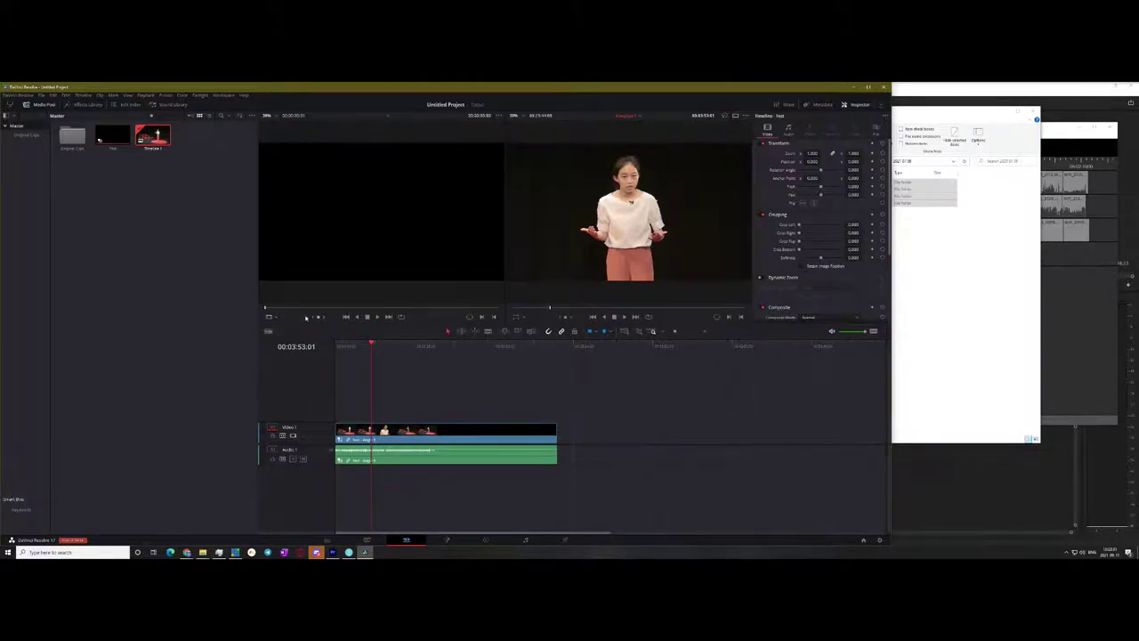
left_click(275, 318)
left_click(291, 354)
- Scrub the timeline, cut the clip to Angle 2, and page the grid to angles 33–48
left_click_drag(388, 345, 363, 345)
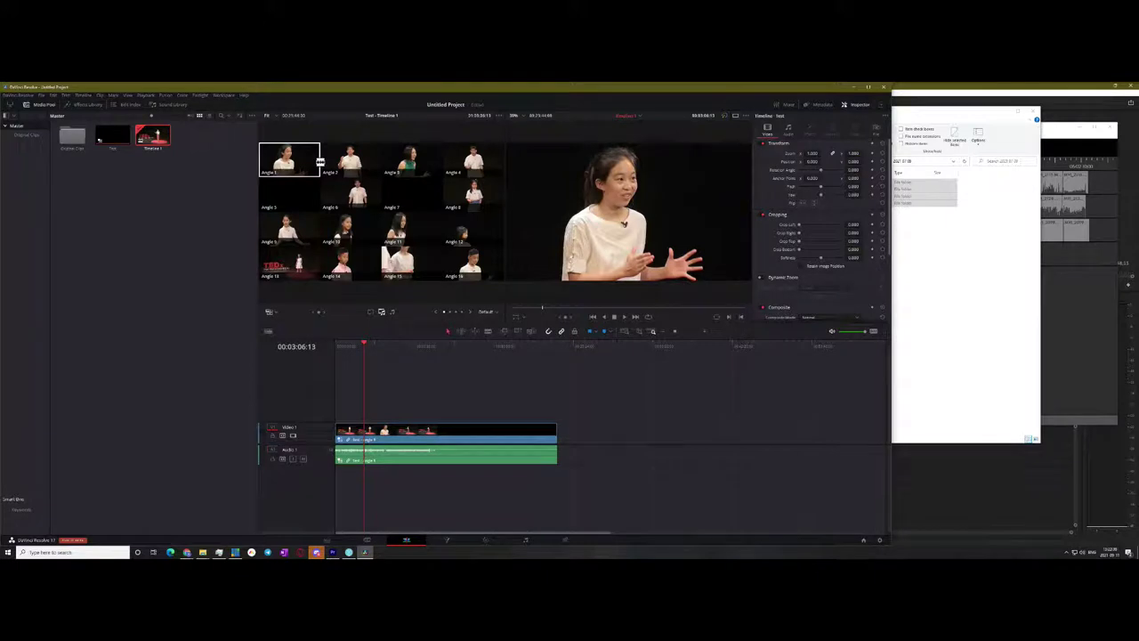
left_click(343, 160)
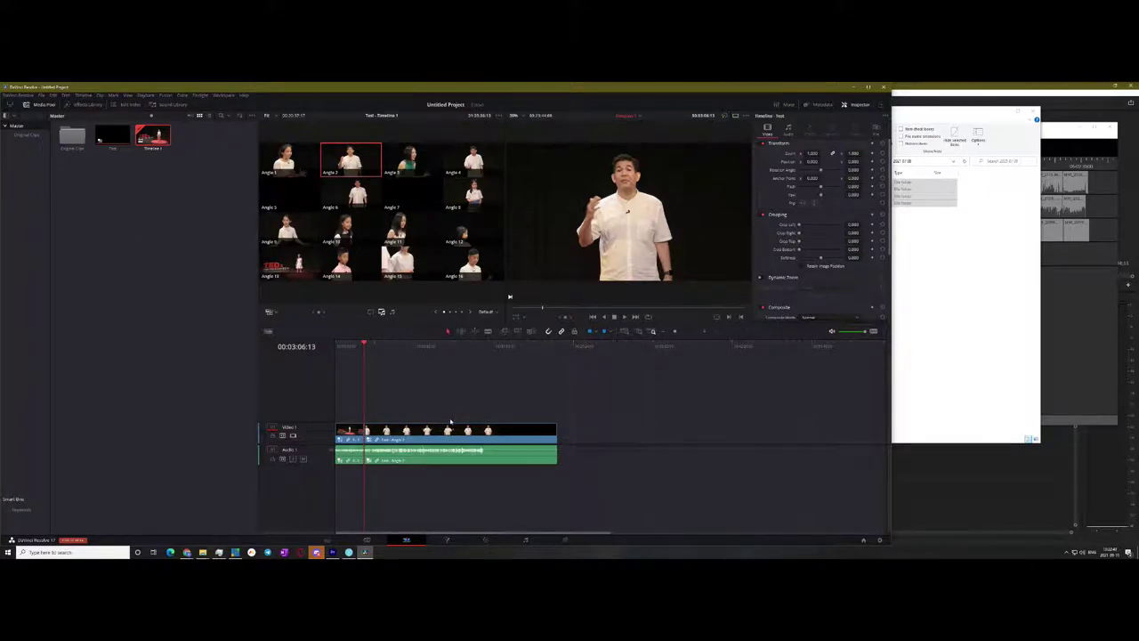
left_click(470, 313)
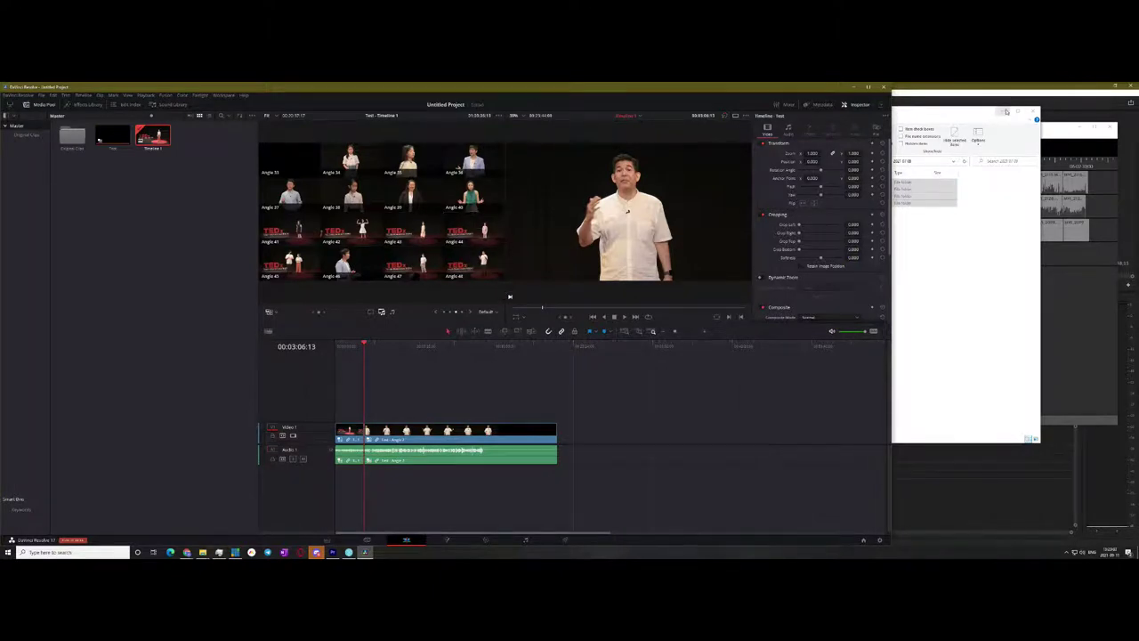
- Minimize the file browser and Resolve, and move the PluralEyes window to the centre
left_click(1001, 113)
left_click(852, 87)
left_click_drag(712, 124, 372, 143)
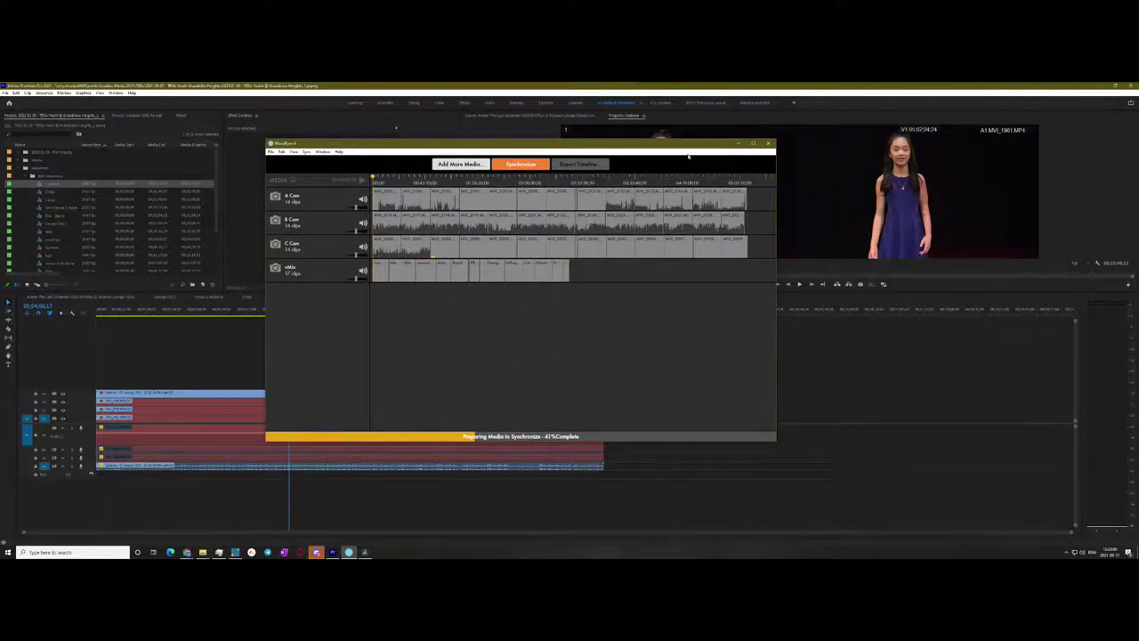
- Bring Premiere Pro forward with the Cadence sequence open and playhead at 00:03:15:22
left_click(738, 144)
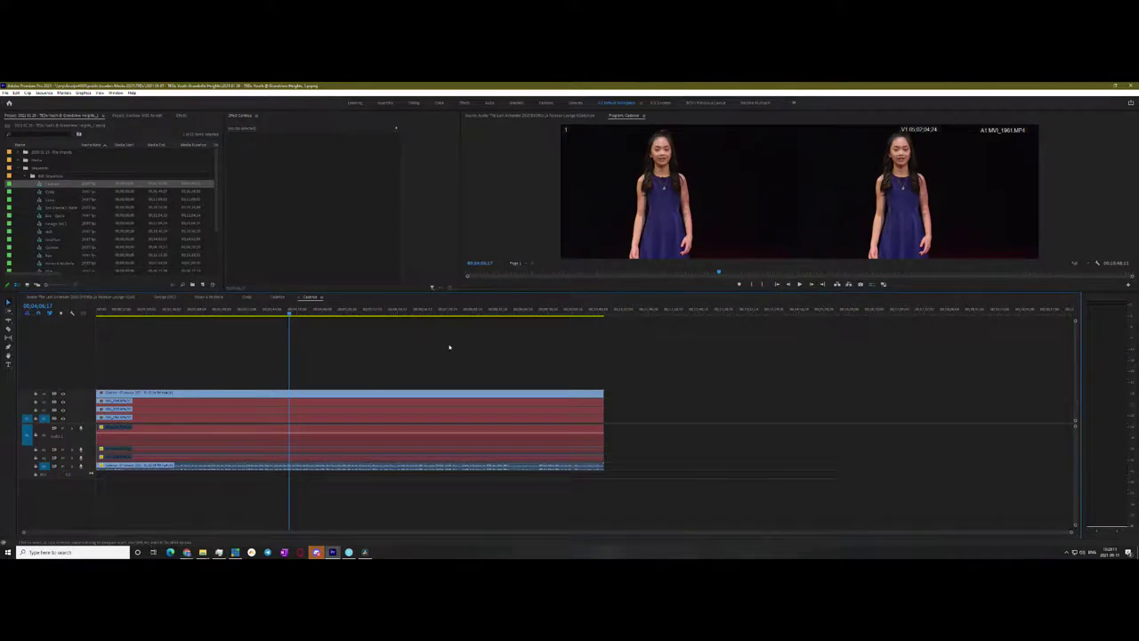
left_click(278, 296)
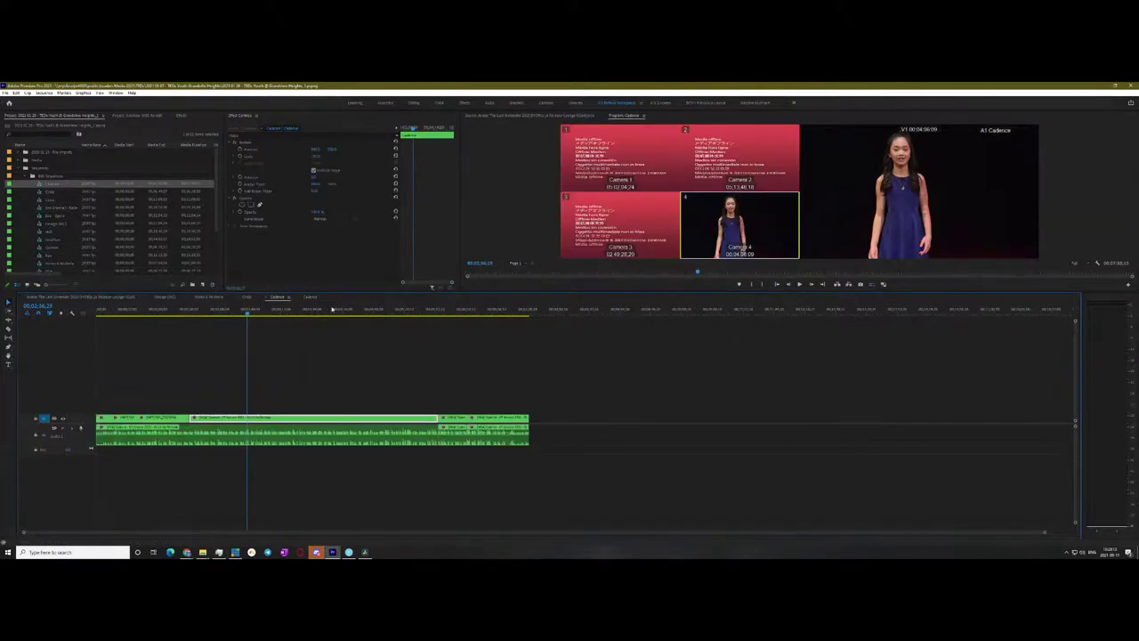
left_click_drag(206, 310, 219, 315)
left_click(276, 342)
- Play the sequence, cutting to Camera 1 then back to Camera 4, and stop
key("space")
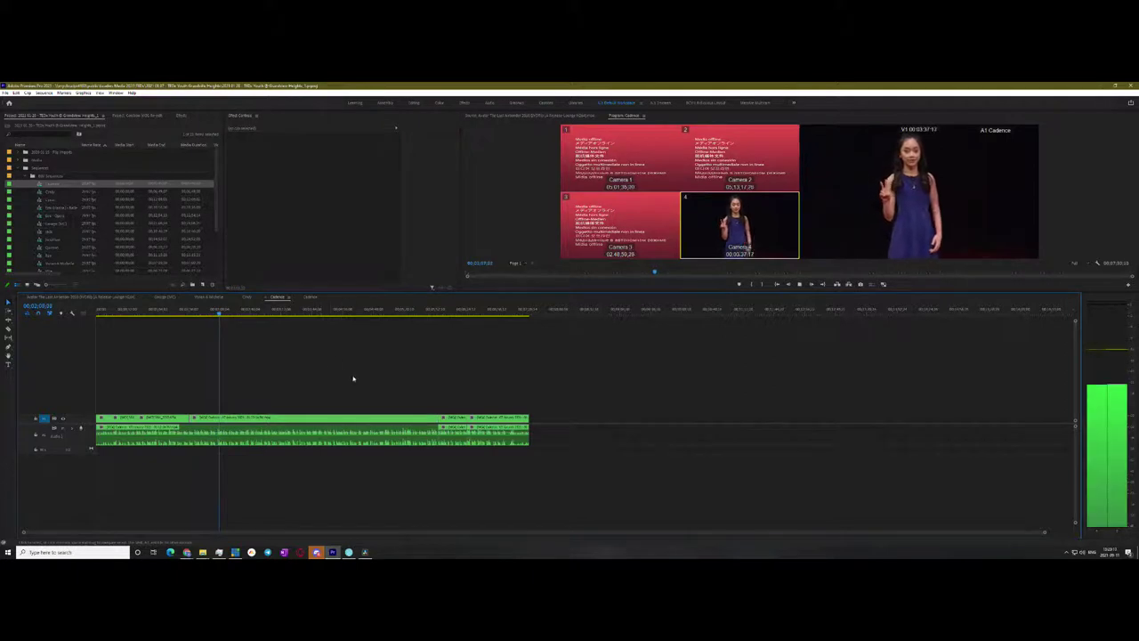
key("1")
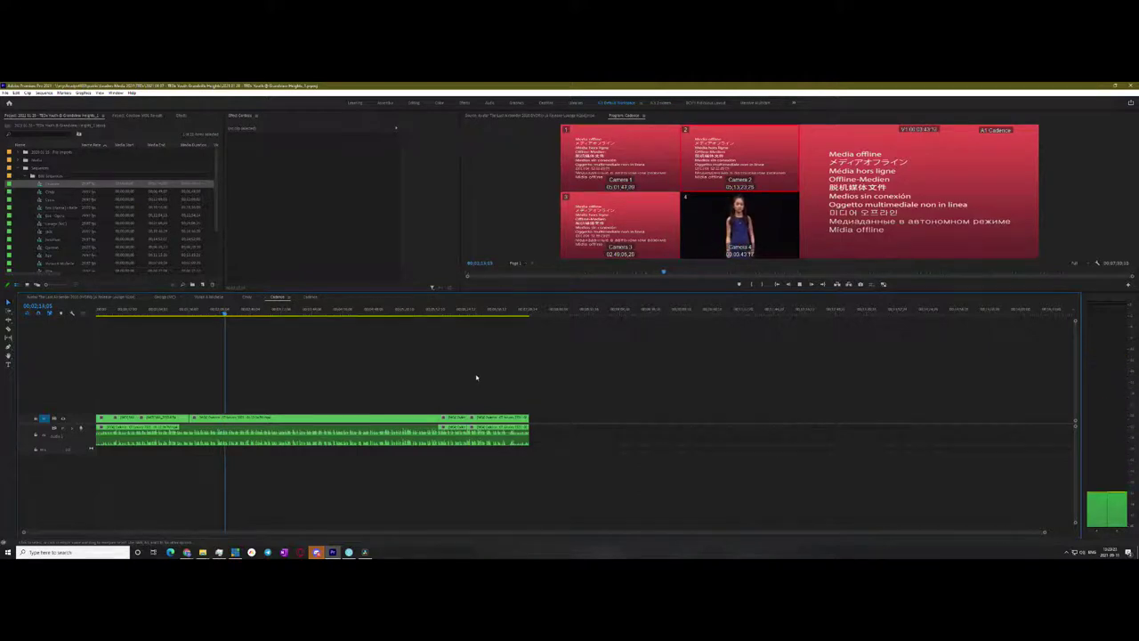
key("4")
key("space")
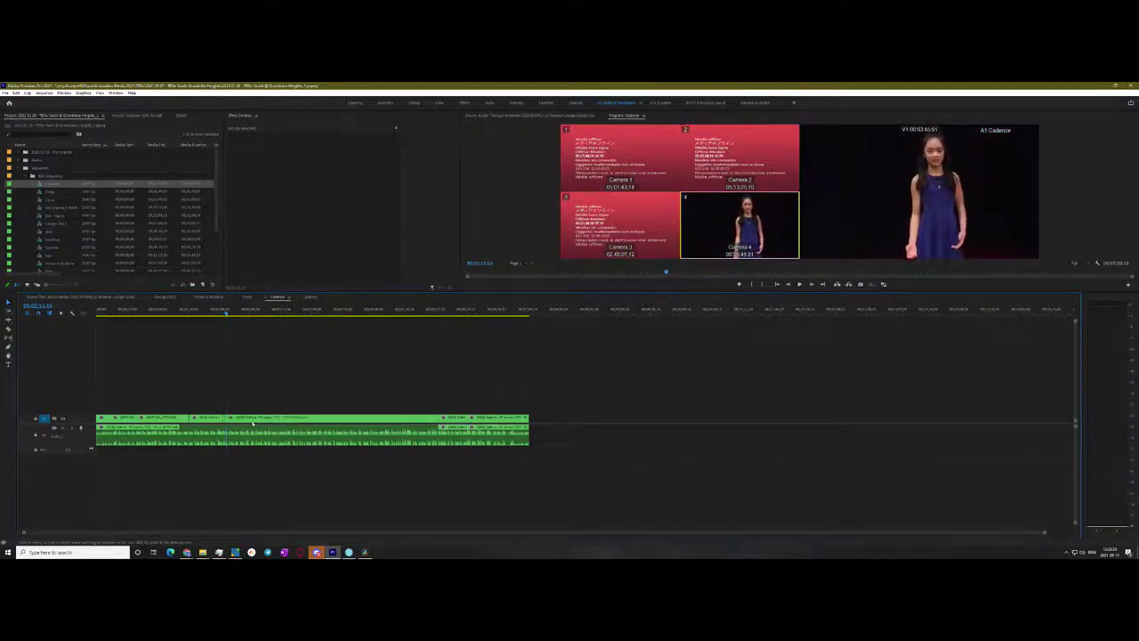
- Zoom into the timeline to inspect the new cuts, then zoom back out
key("=")
key("=")
key("=")
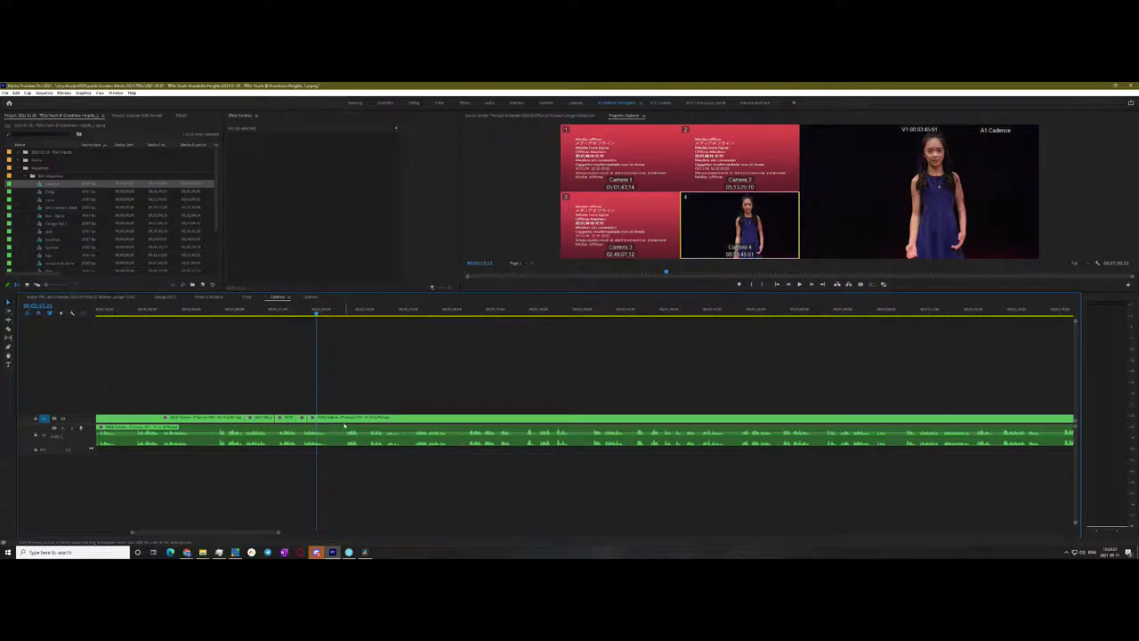
left_click_drag(233, 387, 331, 423)
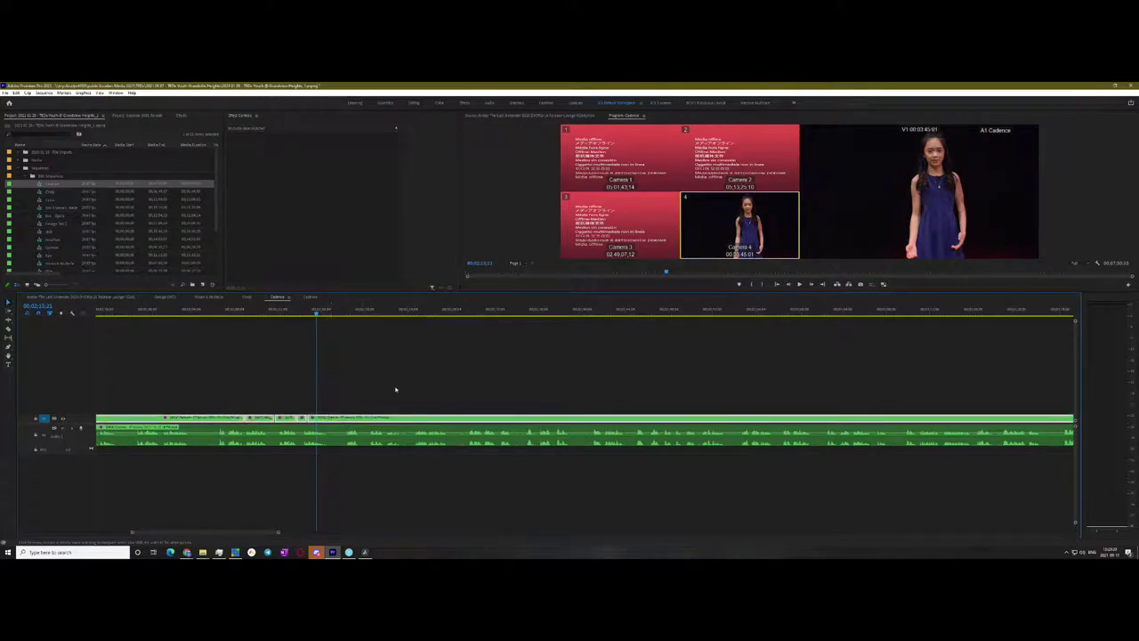
key("=")
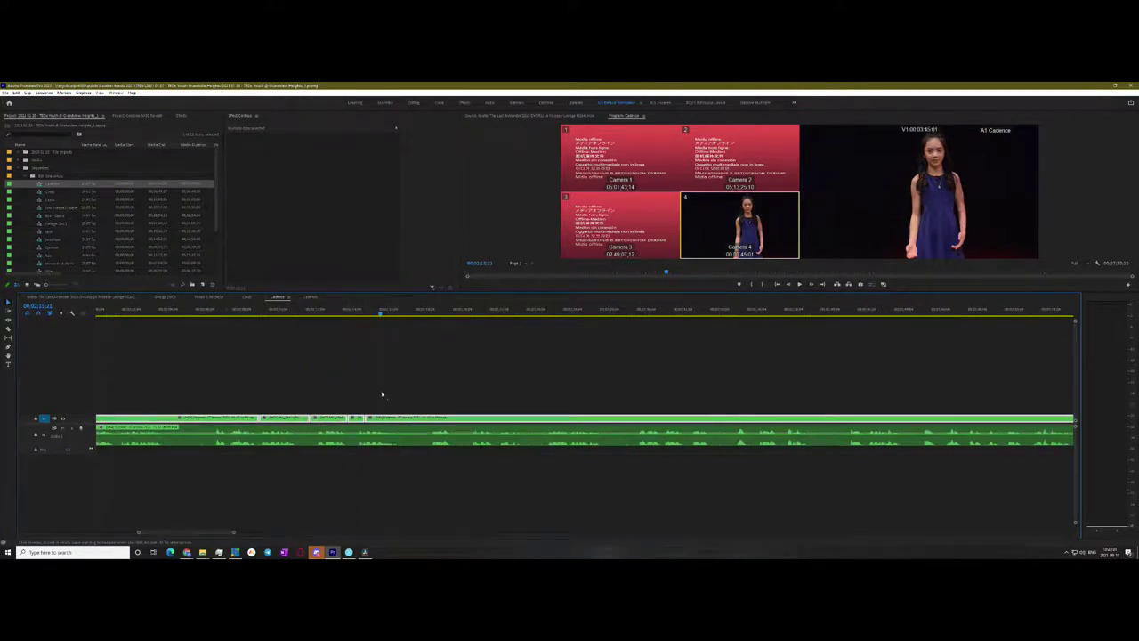
left_click(468, 383)
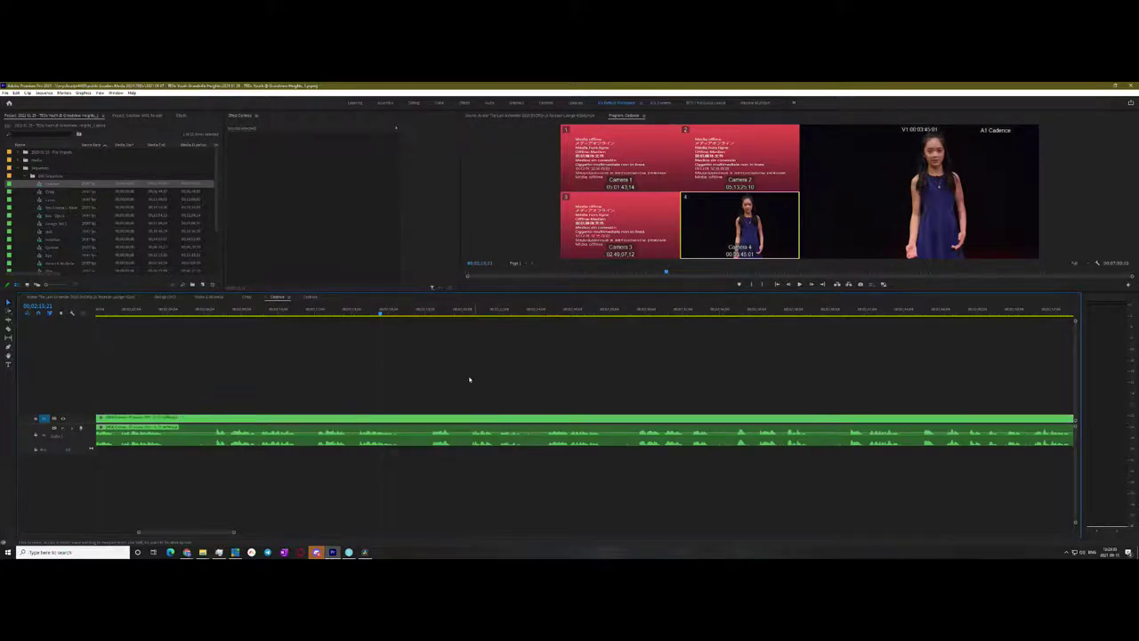
key("minus")
key("minus")
key("minus")
key("minus")
key("minus")
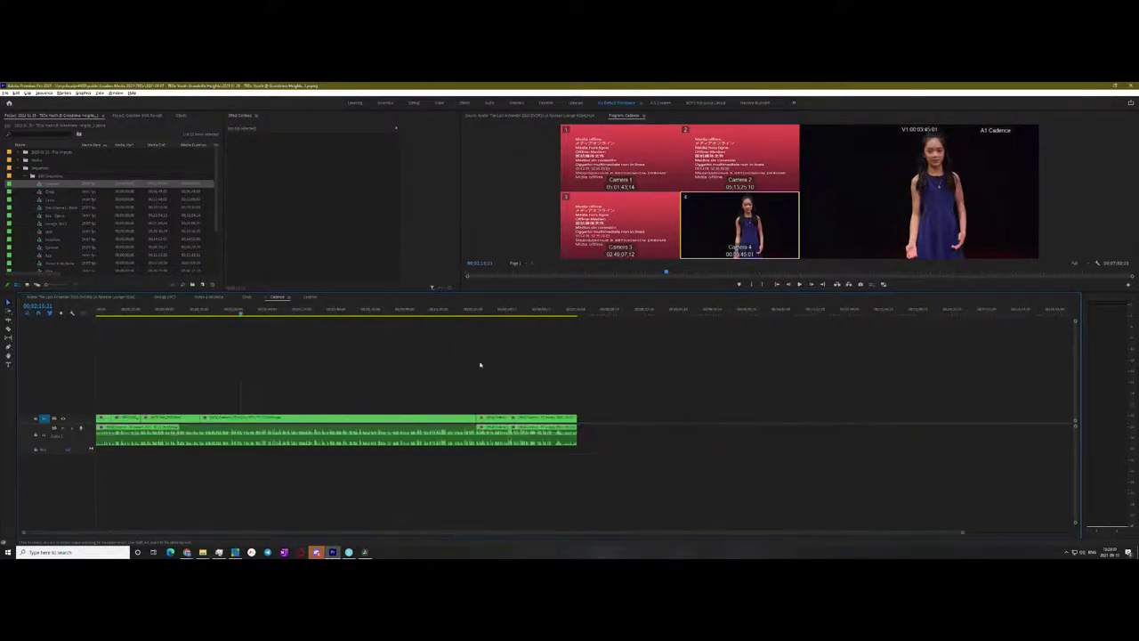
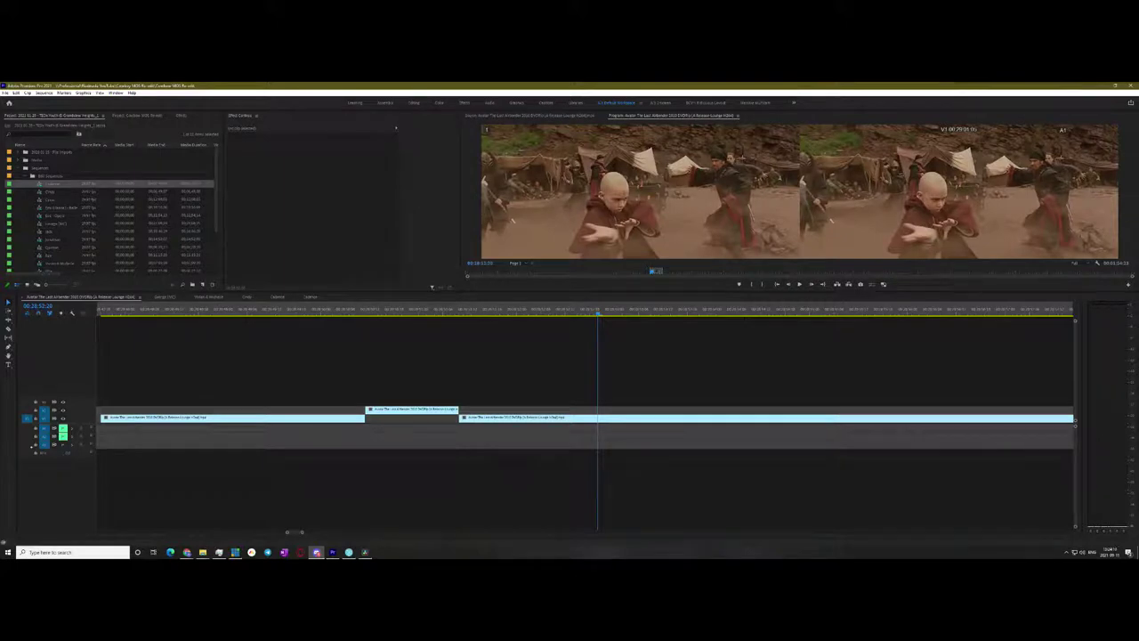
- Zoom into the timeline and drag the divider down to give the Program monitor more room
left_click(643, 387)
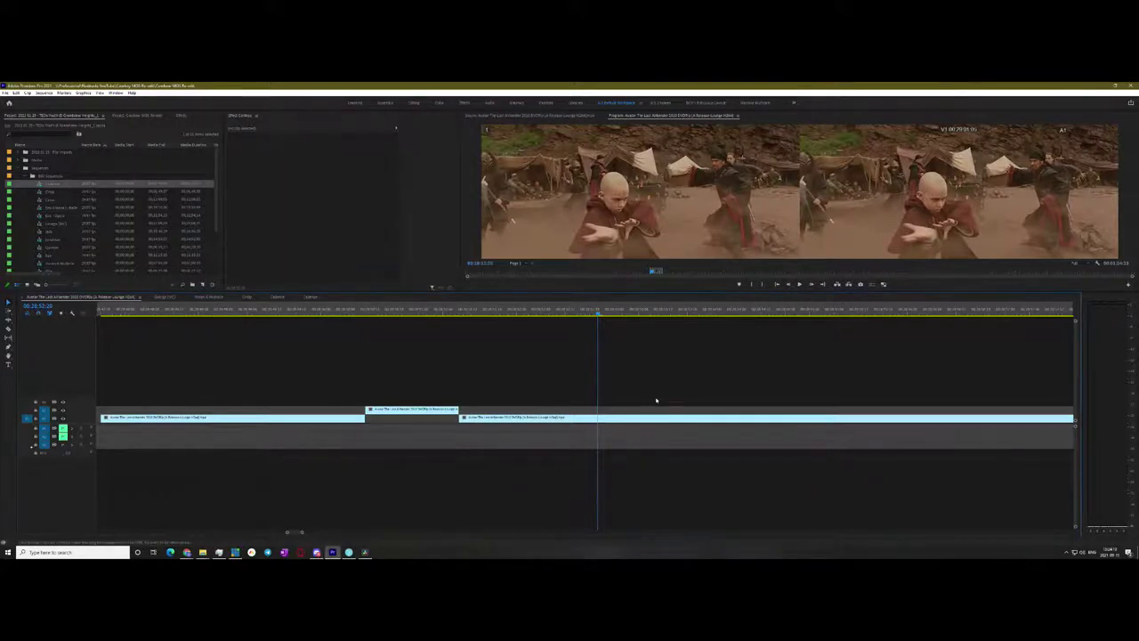
scroll(530, 373, "up", 2)
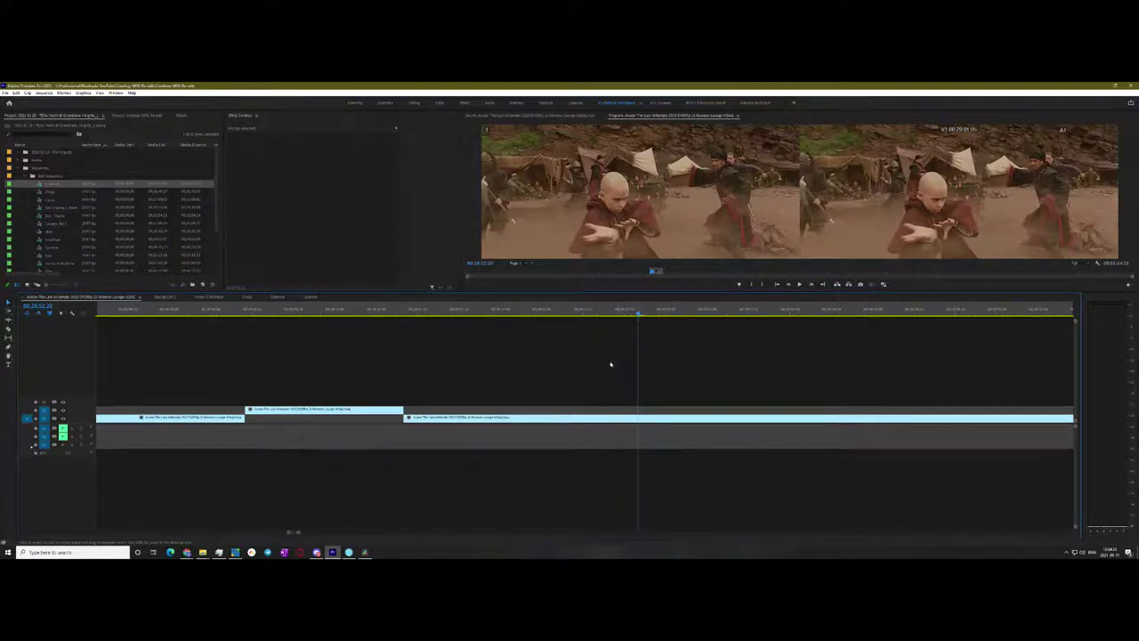
left_click_drag(626, 290, 630, 381)
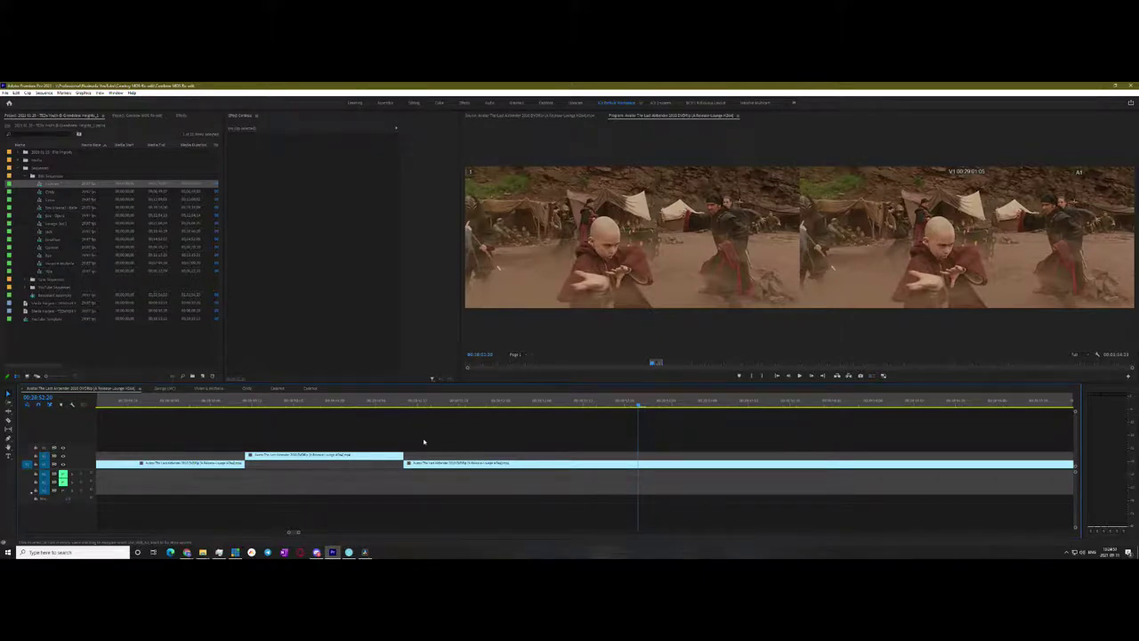
- Play from the previous edit, switch off Comparison View for a single frame, and enlarge the monitor further
key("Up")
key("space")
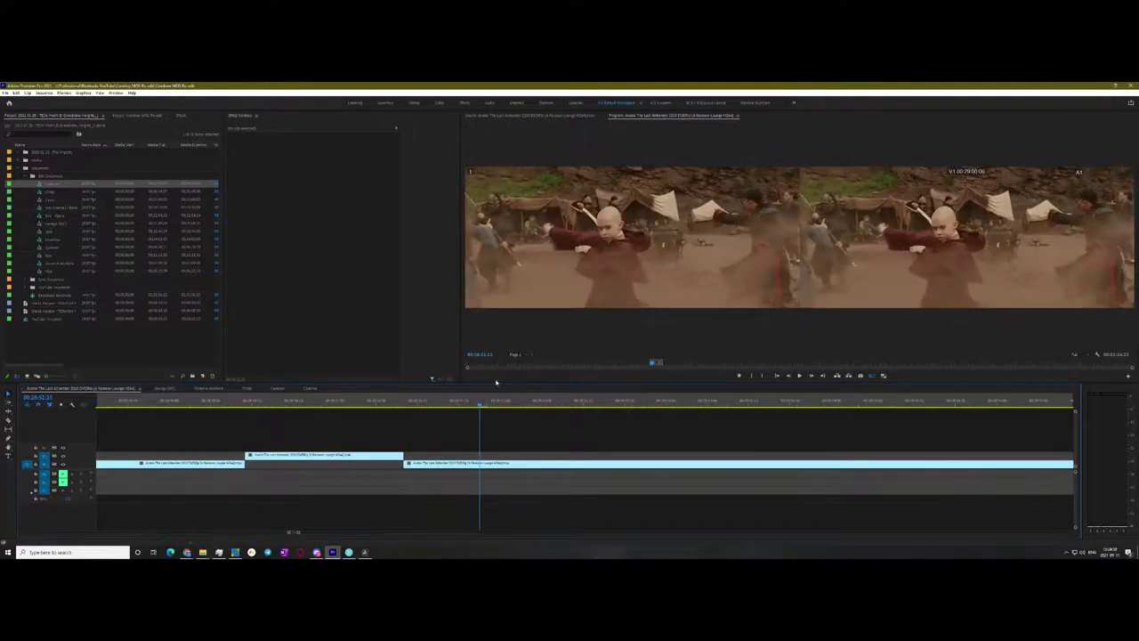
left_click(871, 374)
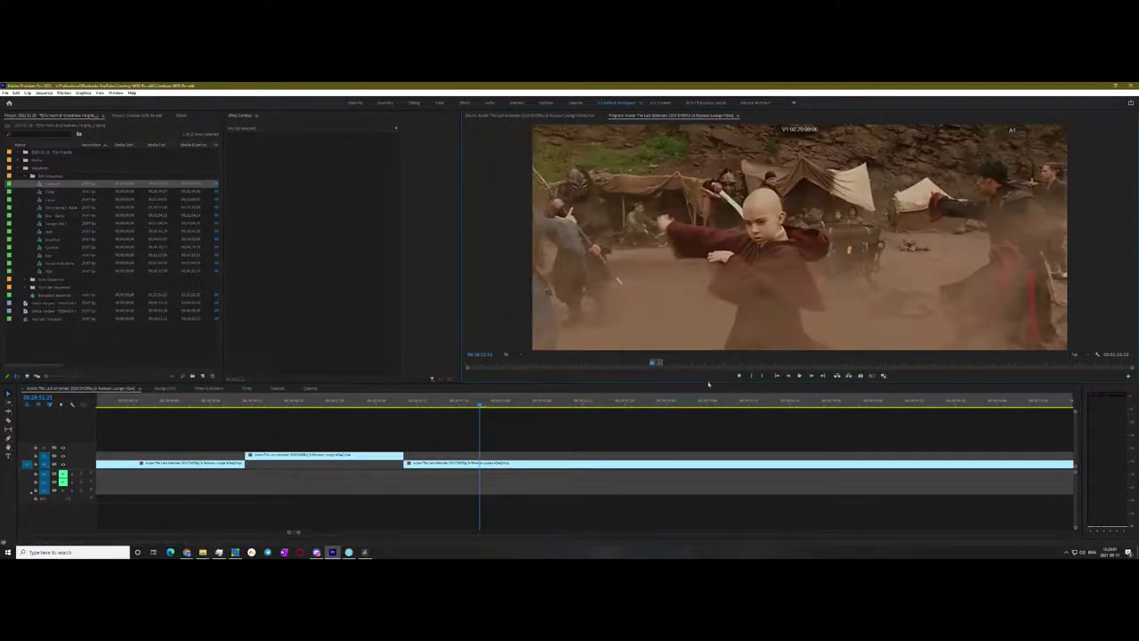
left_click_drag(709, 384, 711, 422)
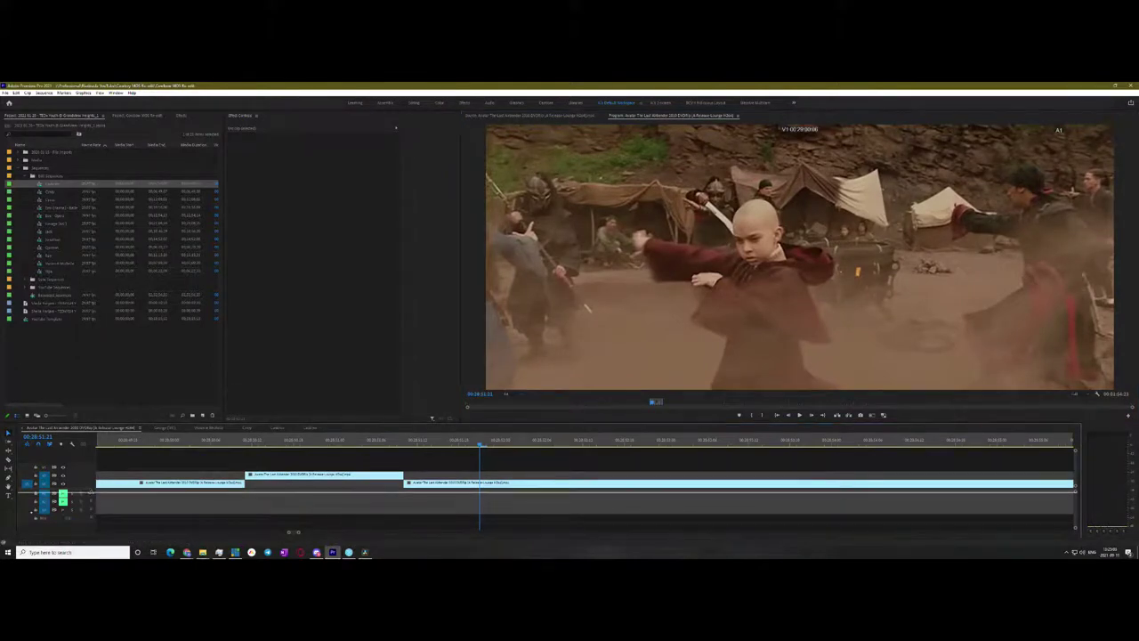
scroll(129, 474, "up", 1)
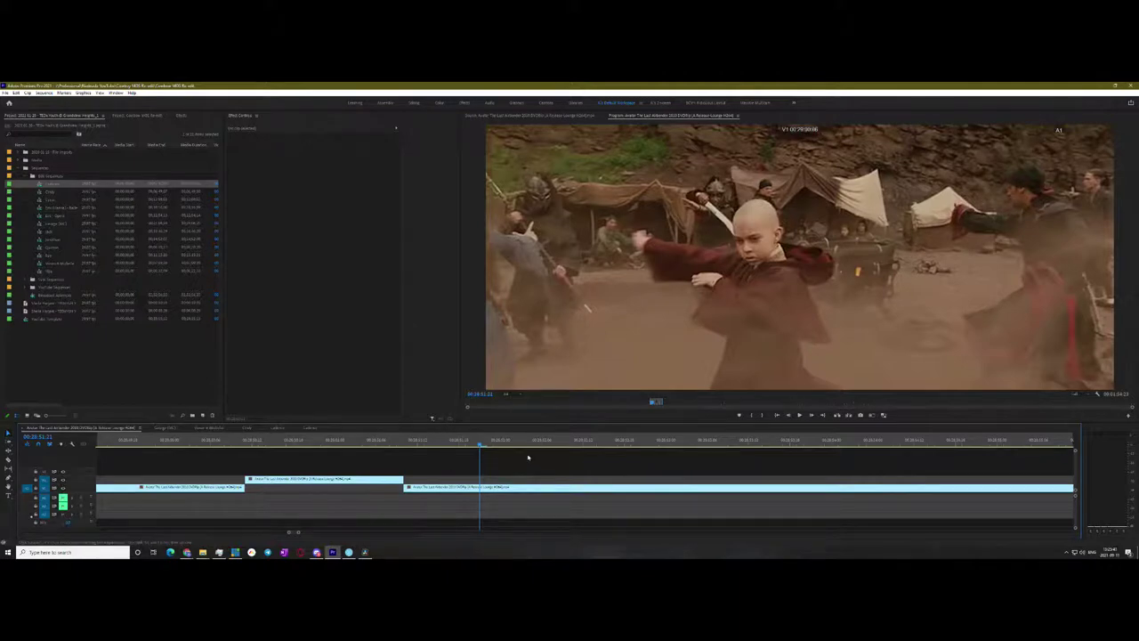
- Scrub through the camp fight scene and split the Avatar clip after the top-track clip with Ctrl+K
scroll(540, 469, "left", 2)
scroll(540, 469, "left", 2)
scroll(543, 472, "up", 2)
scroll(547, 476, "right", 3)
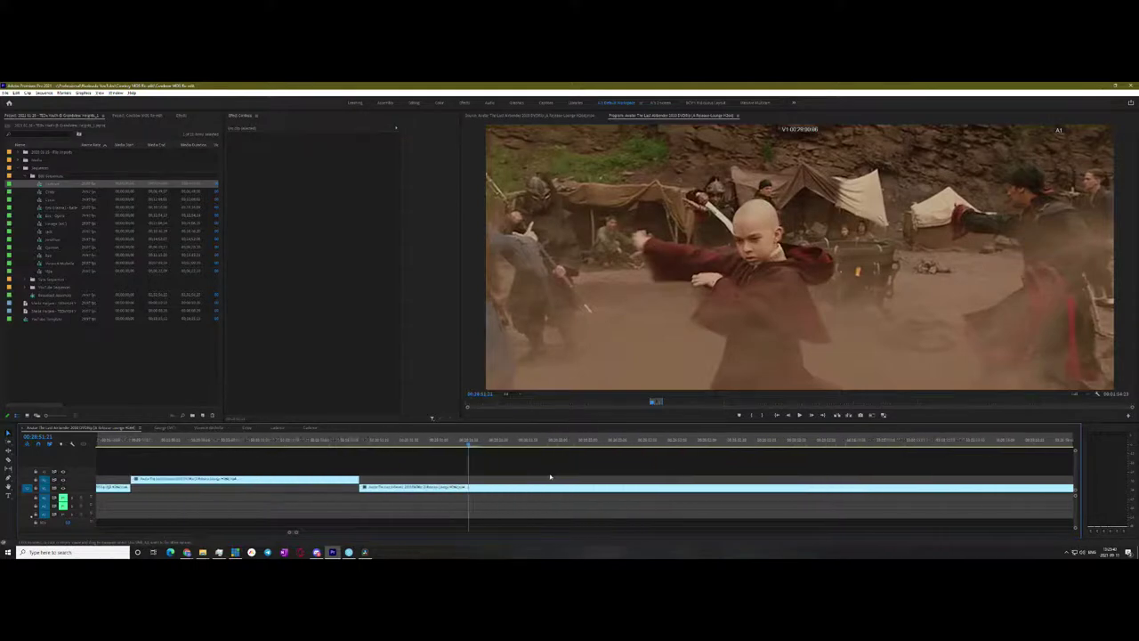
scroll(546, 480, "right", 3)
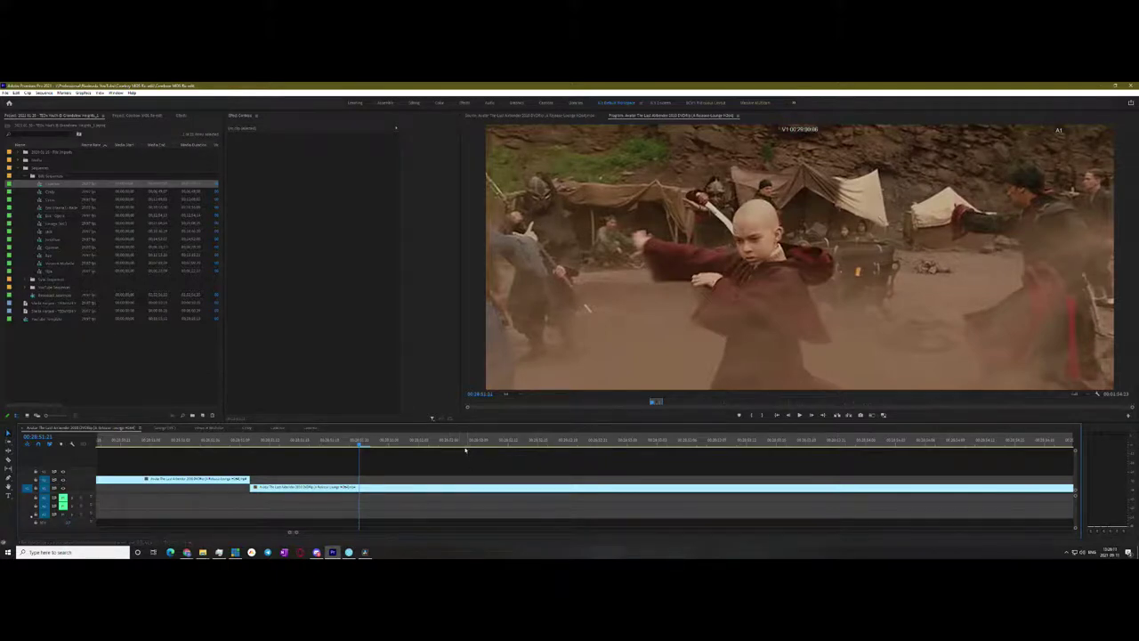
left_click(420, 454)
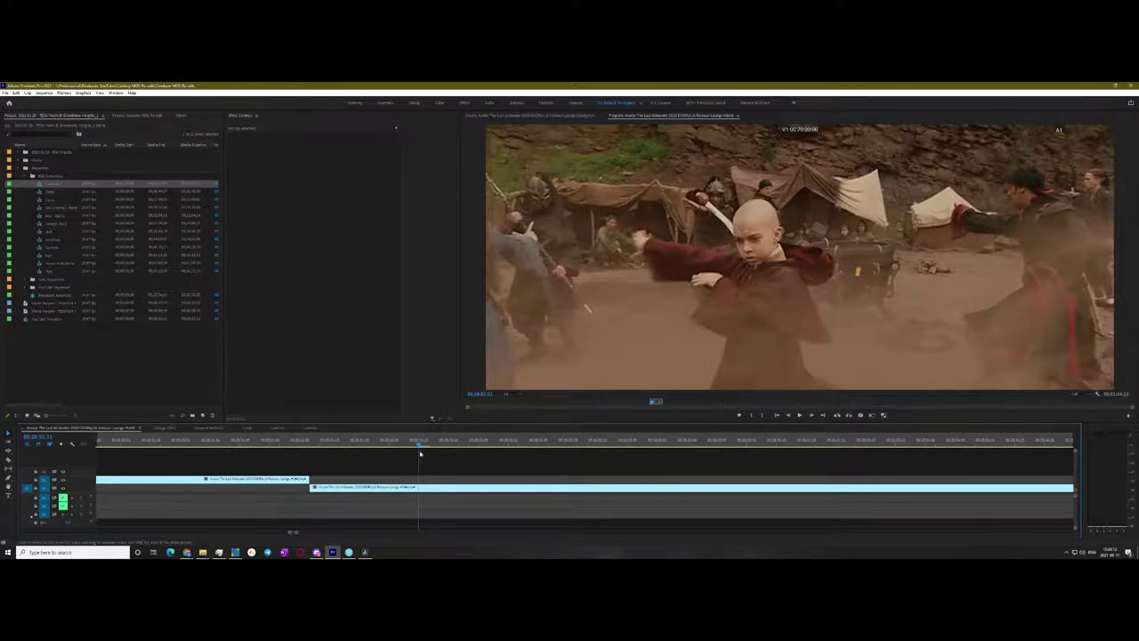
left_click_drag(422, 454, 220, 450)
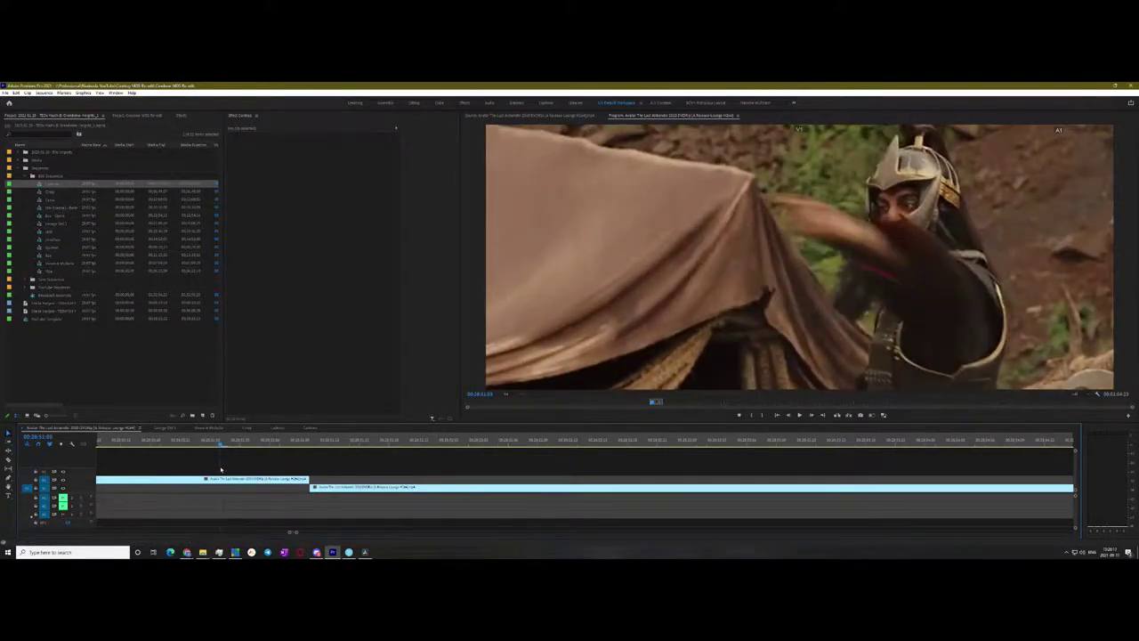
scroll(490, 468, "down", 3)
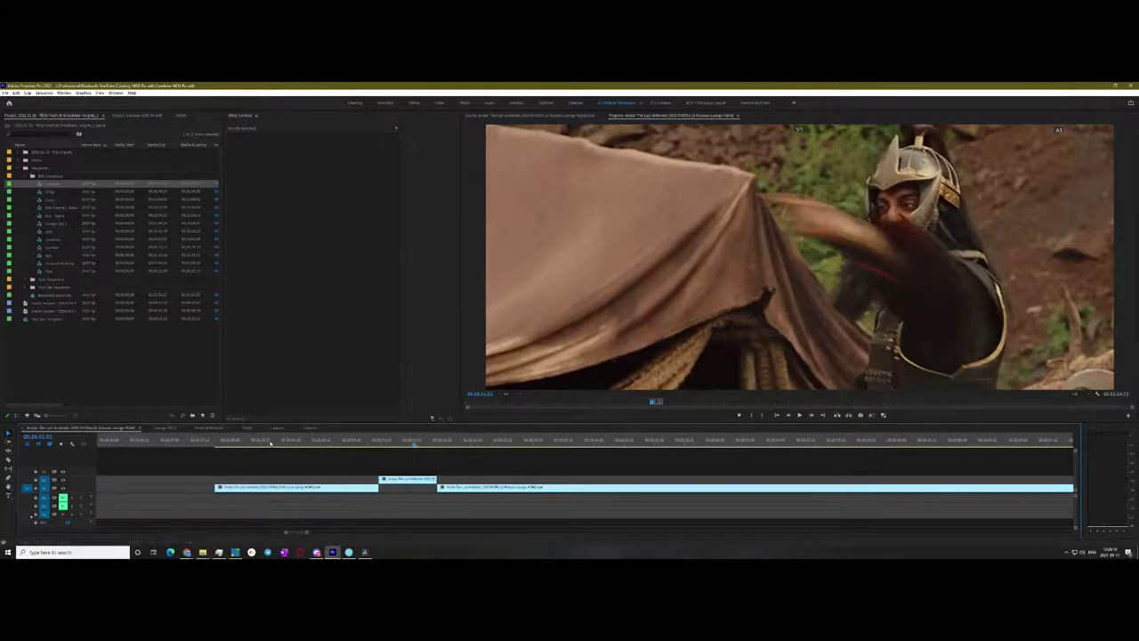
left_click(215, 445)
left_click_drag(215, 445, 951, 424)
key("ctrl+k")
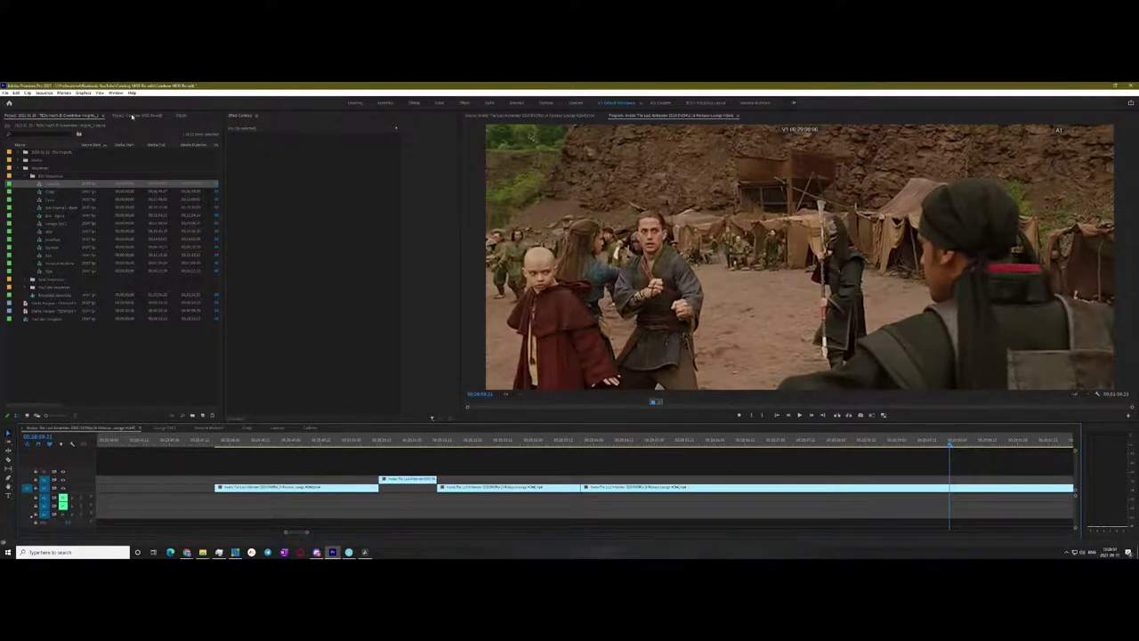
- Close the first project from its Project panel tab, leaving the re-edit project open
left_click(132, 116)
left_click(72, 119)
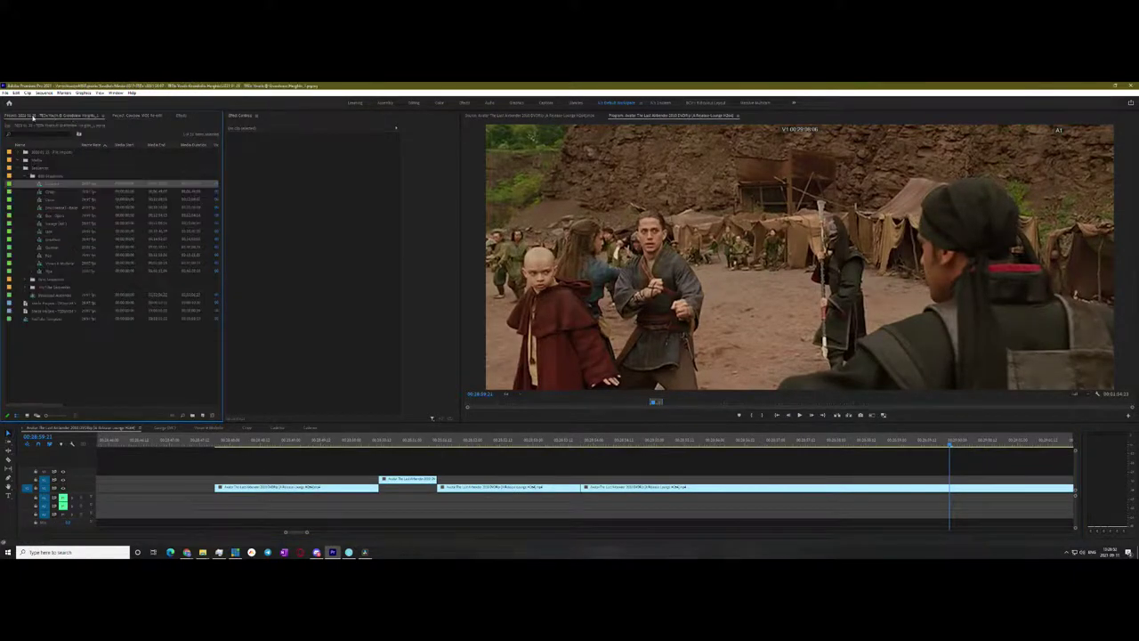
right_click(71, 120)
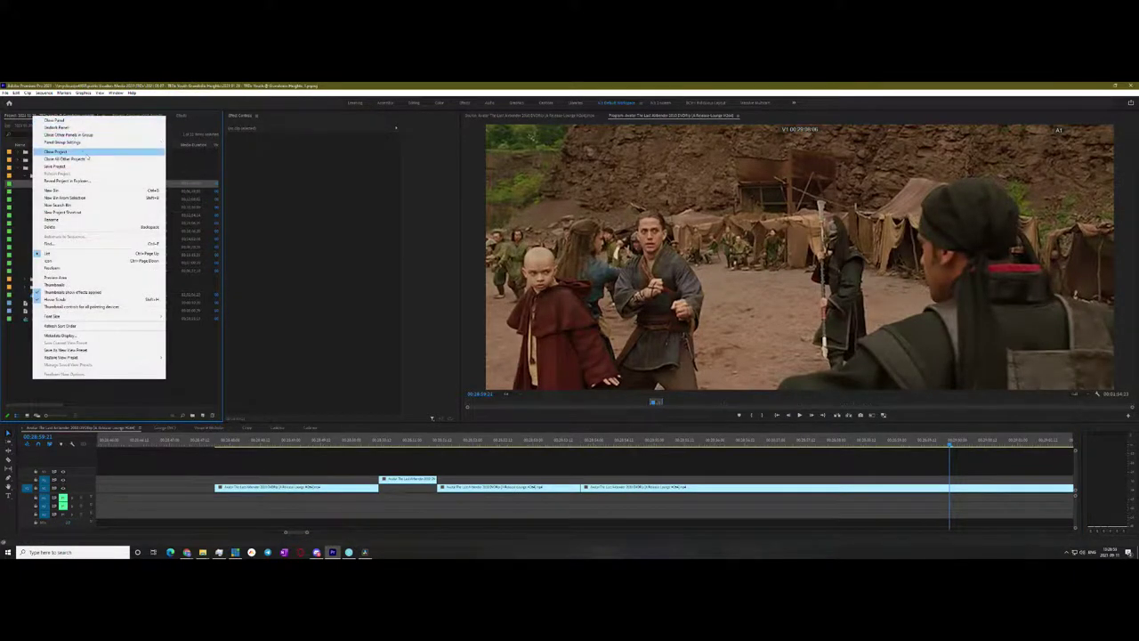
left_click(55, 151)
- Check PluralEyes' synchronization progress from the taskbar, then return to the Premiere timeline
left_click(531, 465)
scroll(623, 499, "down", 3)
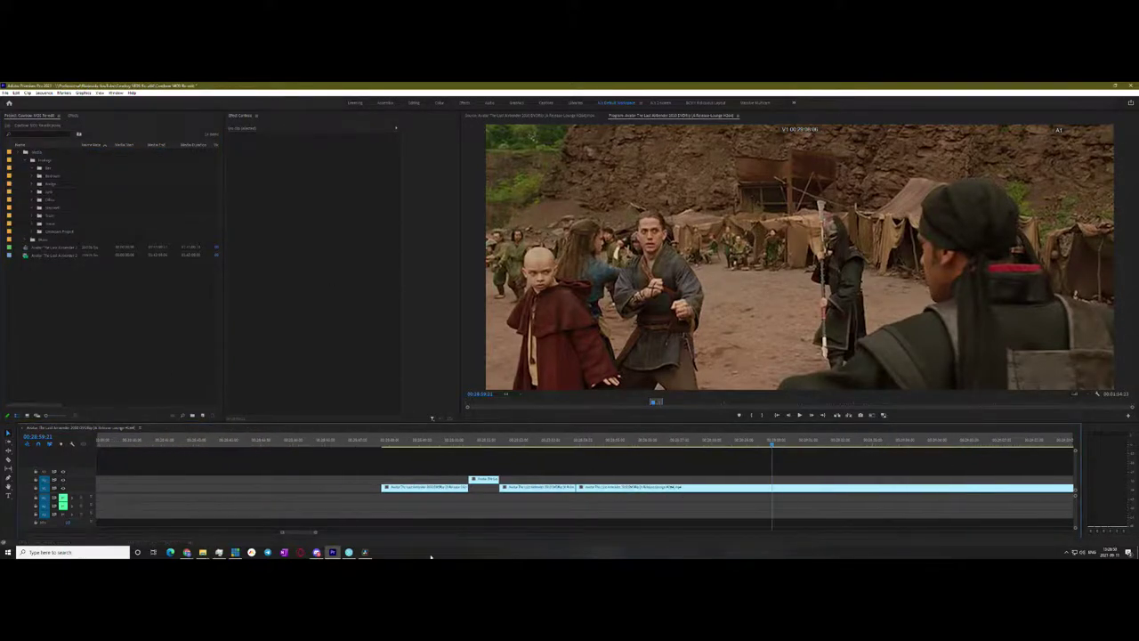
left_click(350, 551)
left_click(336, 552)
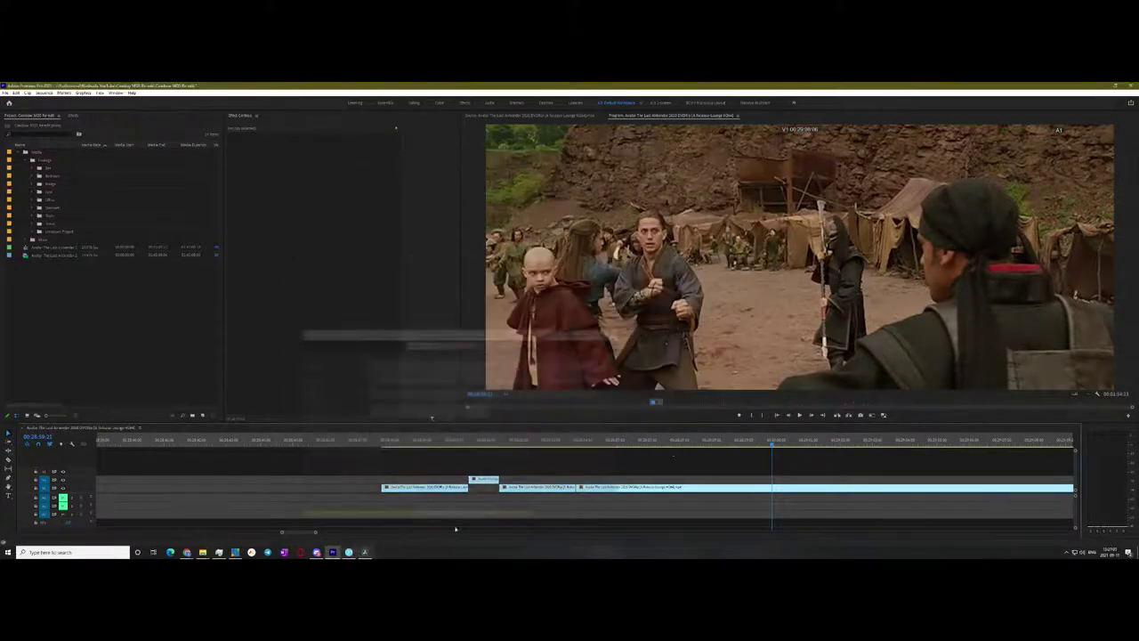
left_click(348, 551)
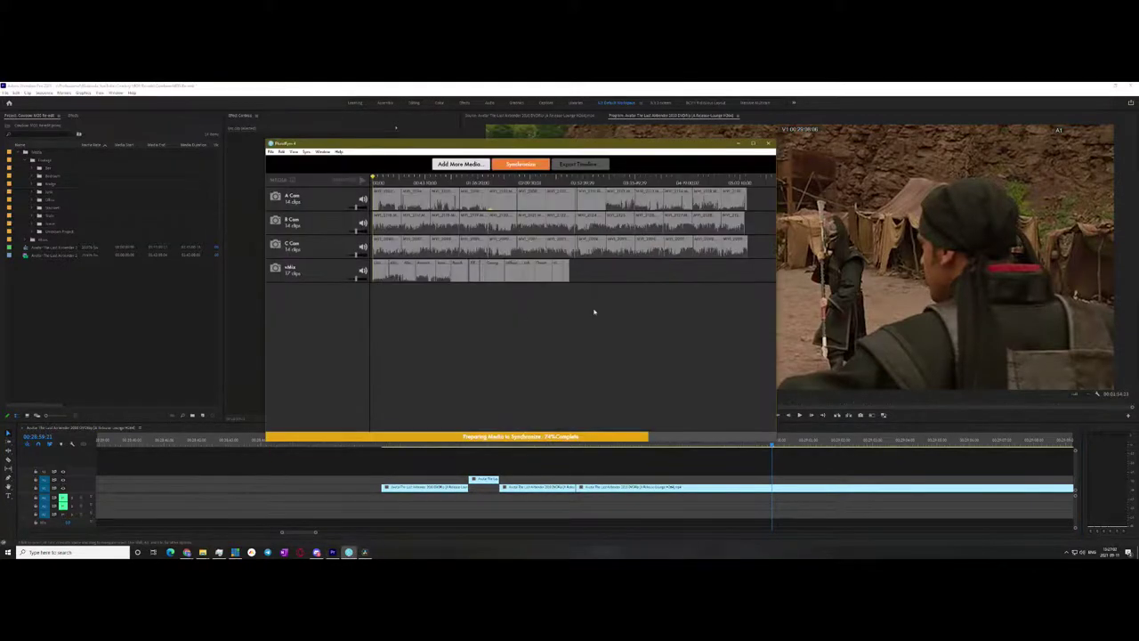
left_click(814, 462)
scroll(502, 469, "right", 2)
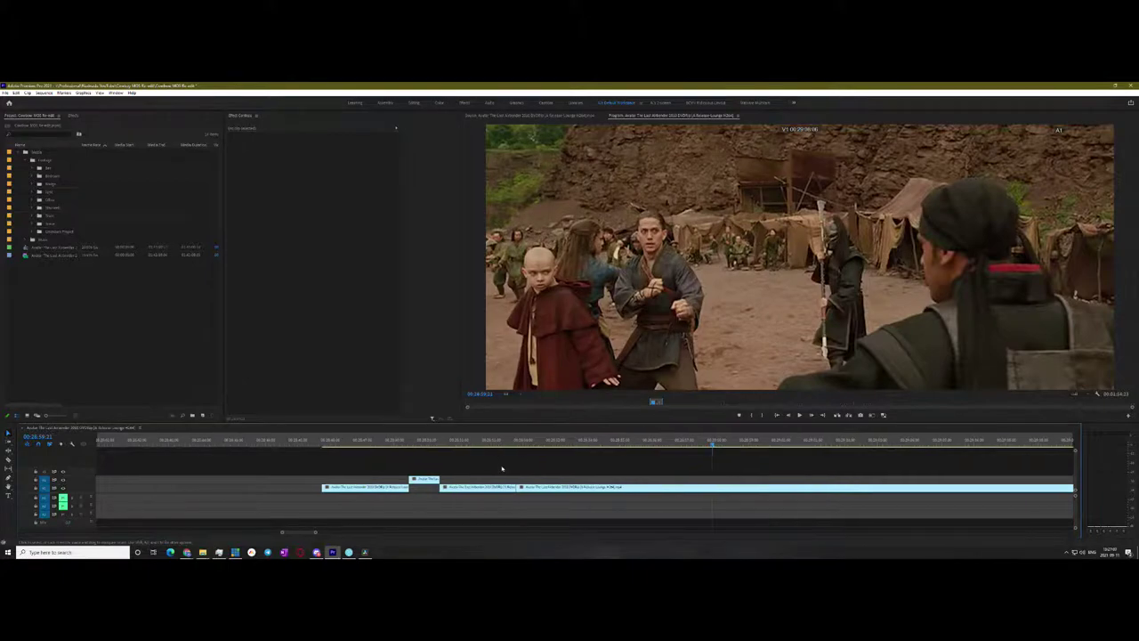
- Cut the clip at 00:29:10:01 and ripple-remove the unwanted camp fight segment
key("space")
left_click_drag(881, 441, 717, 454)
key("ctrl+k")
left_click(696, 487)
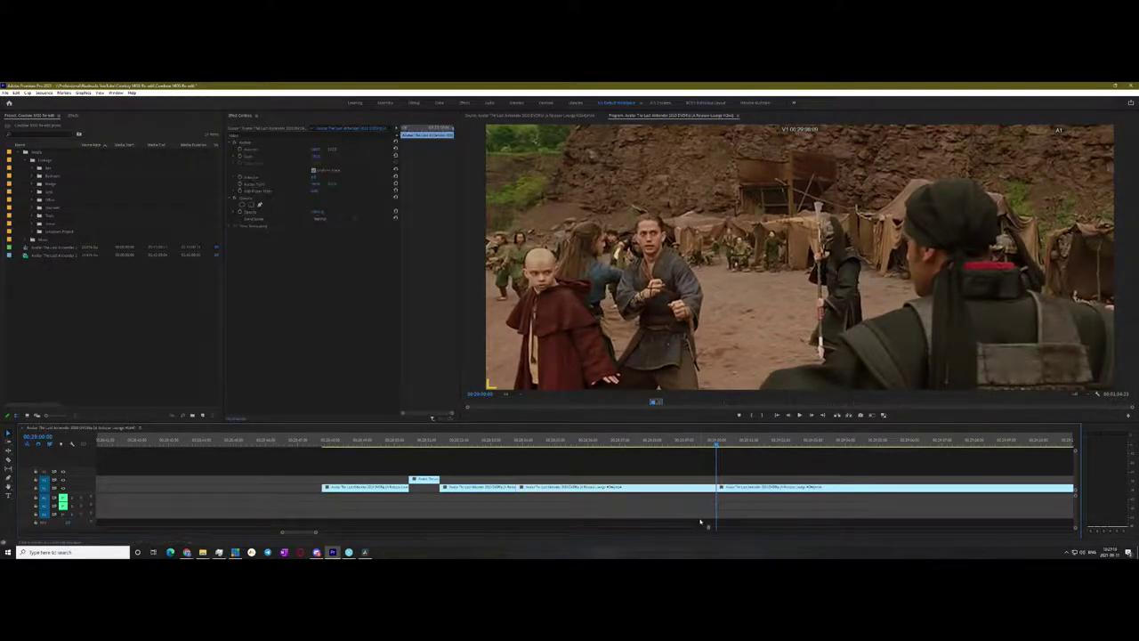
key("q")
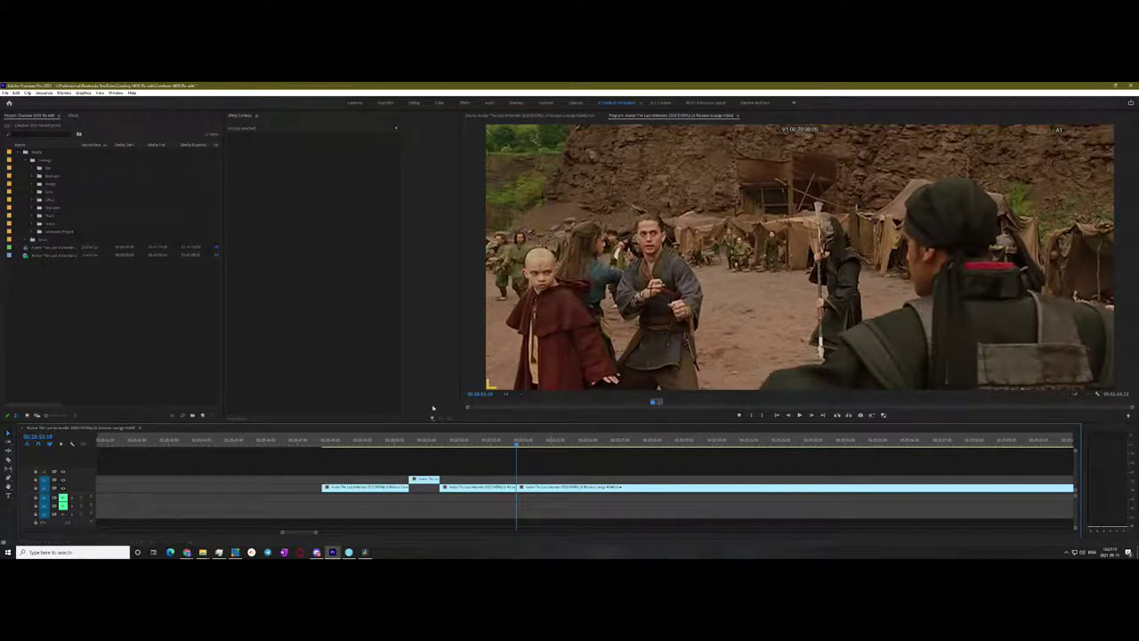
- Review the footage around the new cut through the tent and campfire shots
left_click(471, 442)
left_click_drag(471, 444, 522, 442)
scroll(521, 463, "down", 2)
scroll(427, 472, "down", 4)
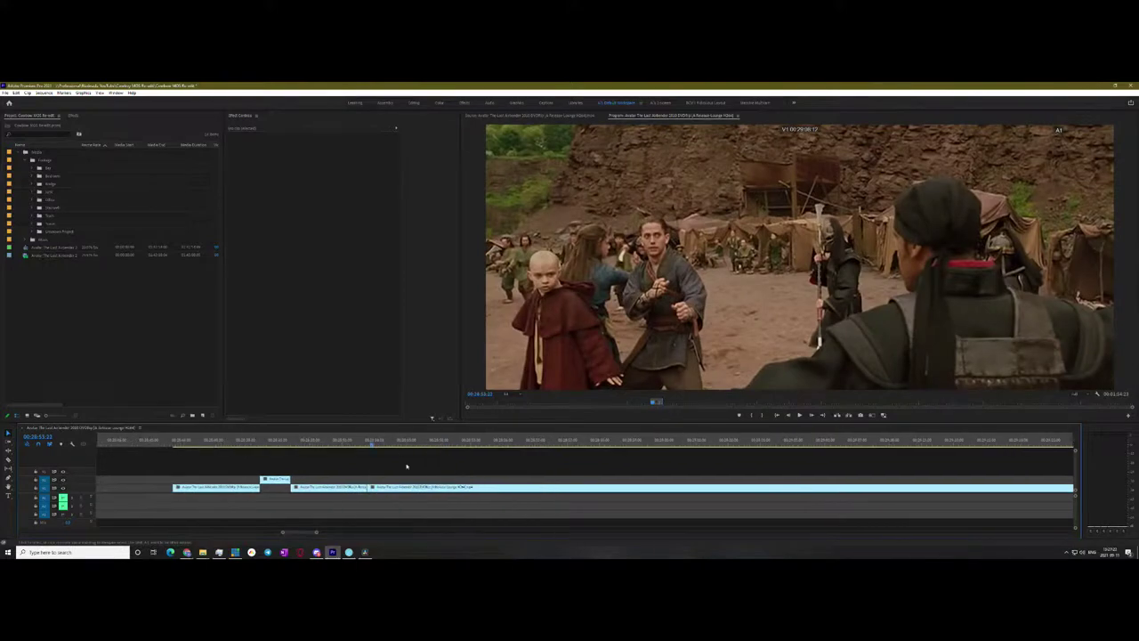
left_click(354, 442)
left_click_drag(354, 443, 810, 447)
scroll(809, 447, "down", 5)
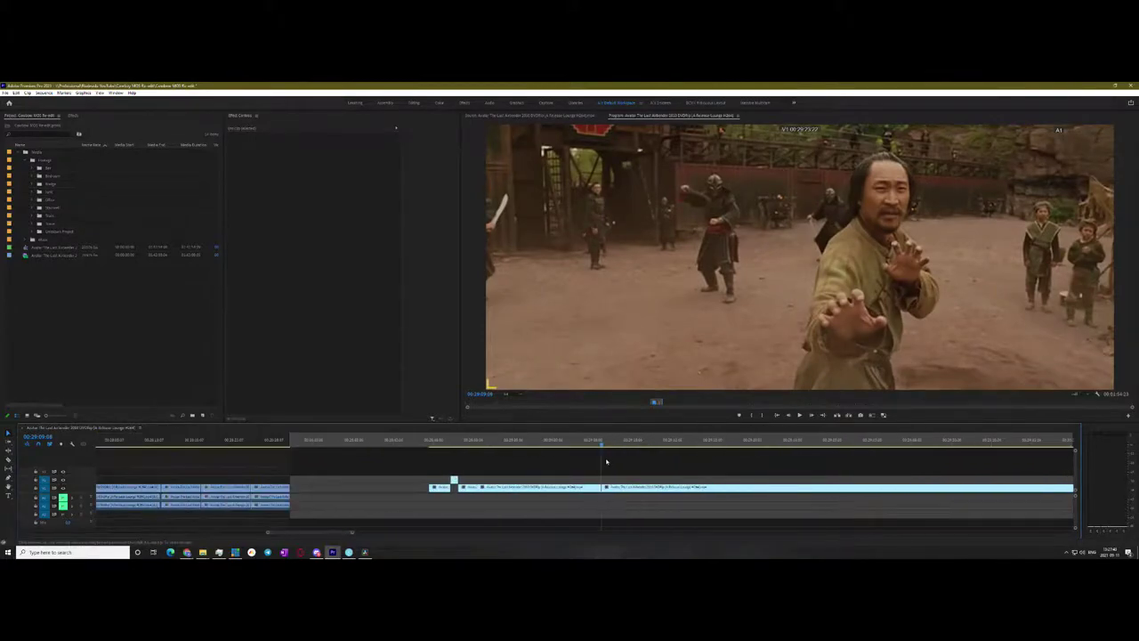
left_click_drag(616, 449, 654, 421)
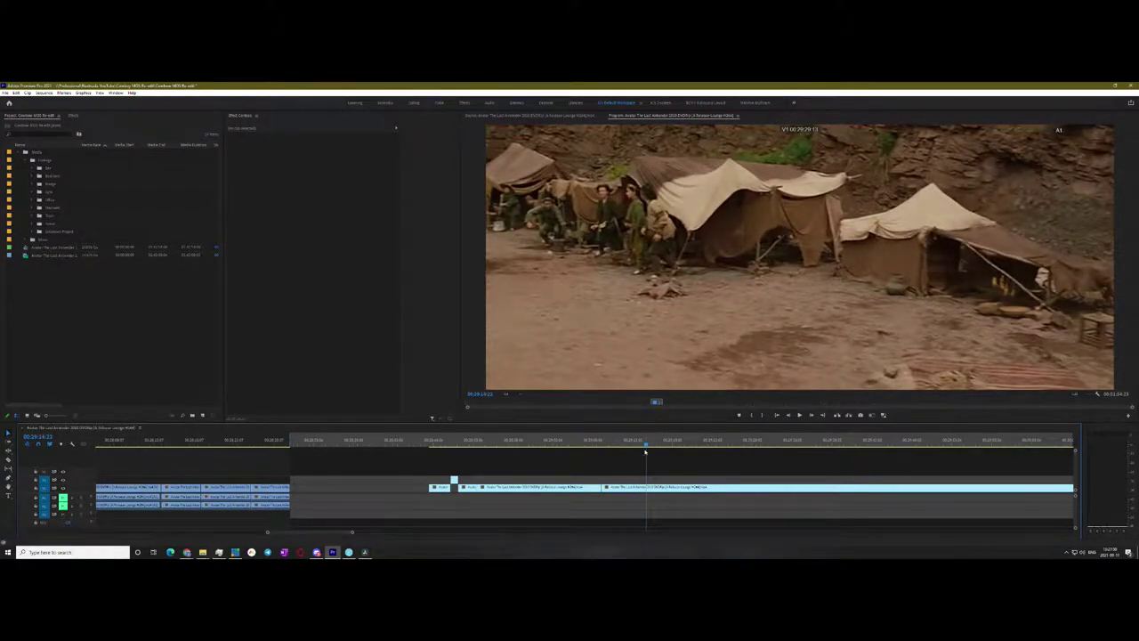
left_click_drag(646, 440, 678, 436)
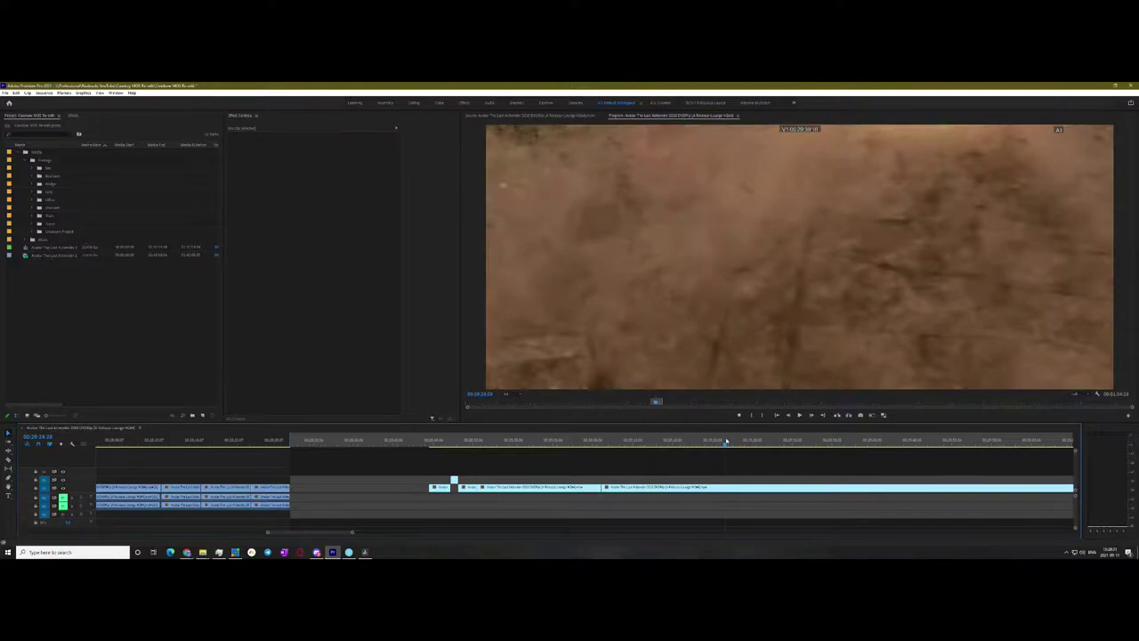
left_click_drag(714, 440, 758, 437)
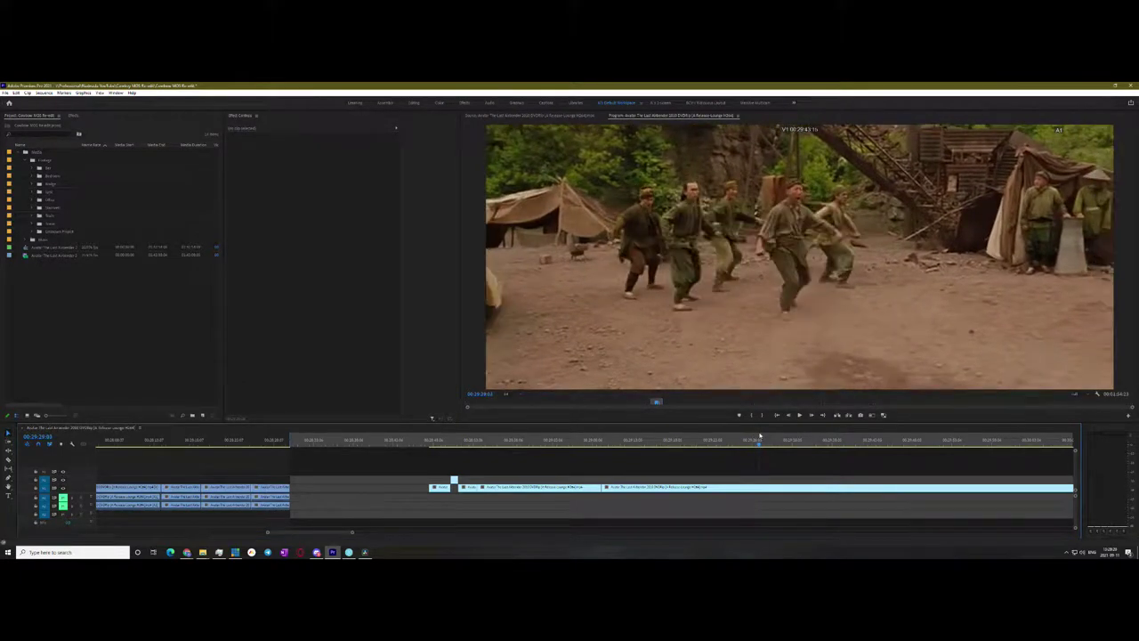
- Add another edit, ripple-remove the following stretch of camp footage, and review the cut
key("ctrl+k")
key("q")
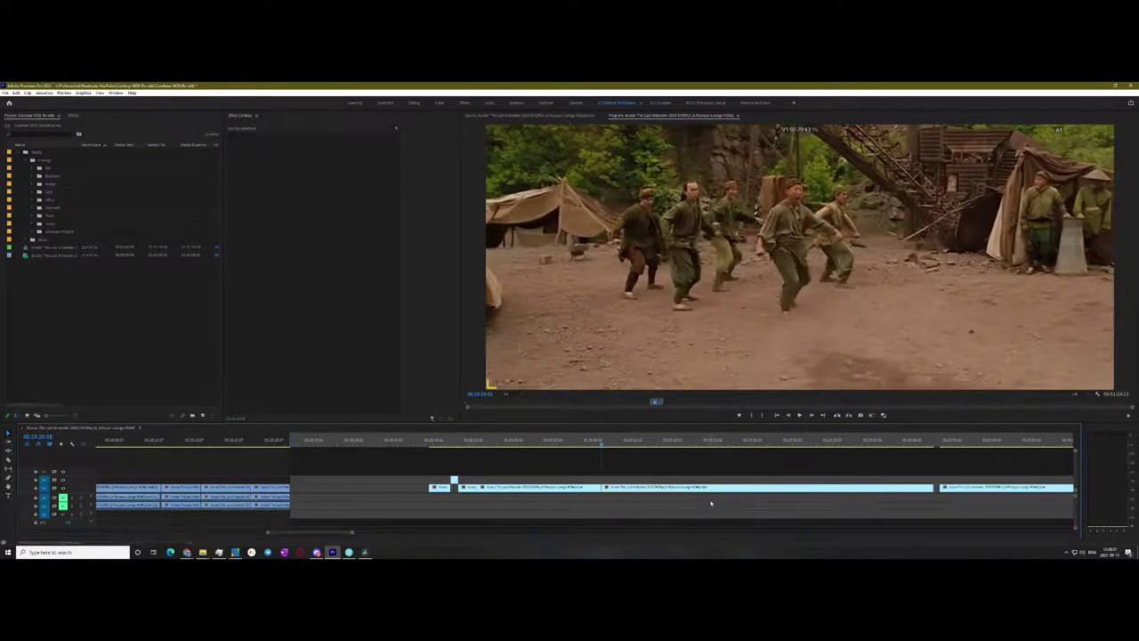
left_click_drag(564, 443, 606, 442)
key("=")
key("=")
key("=")
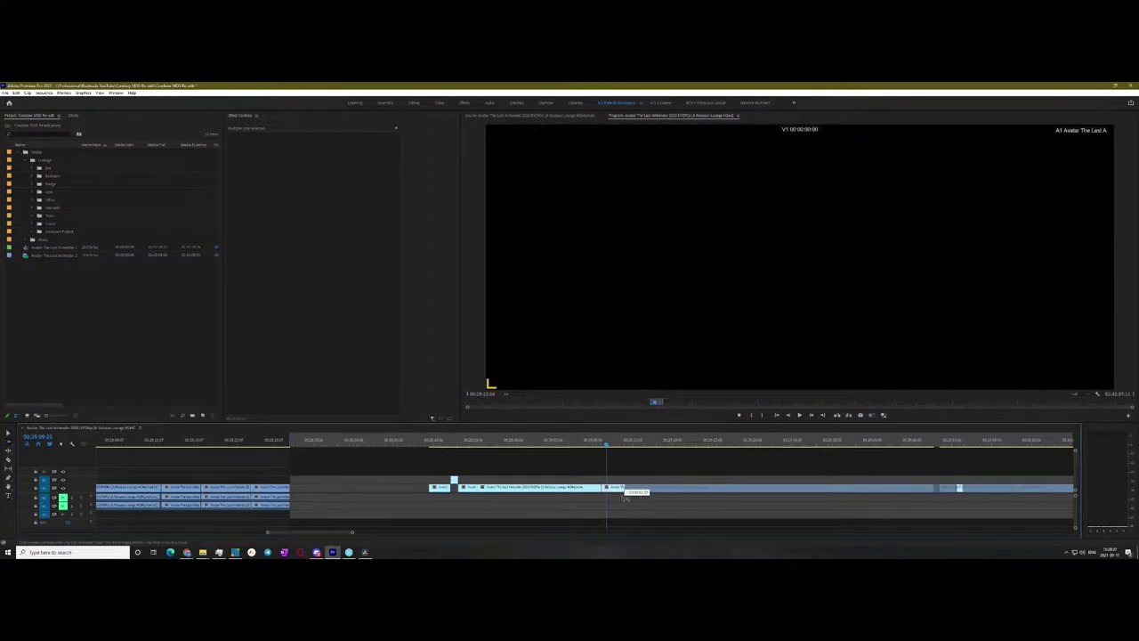
- Trim the clip's out edge to tighten the cut before the dancing villagers shot
left_click(598, 442)
left_click_drag(598, 443, 595, 442)
left_click_drag(601, 487, 627, 487)
left_click(584, 442)
left_click_drag(584, 445, 608, 455)
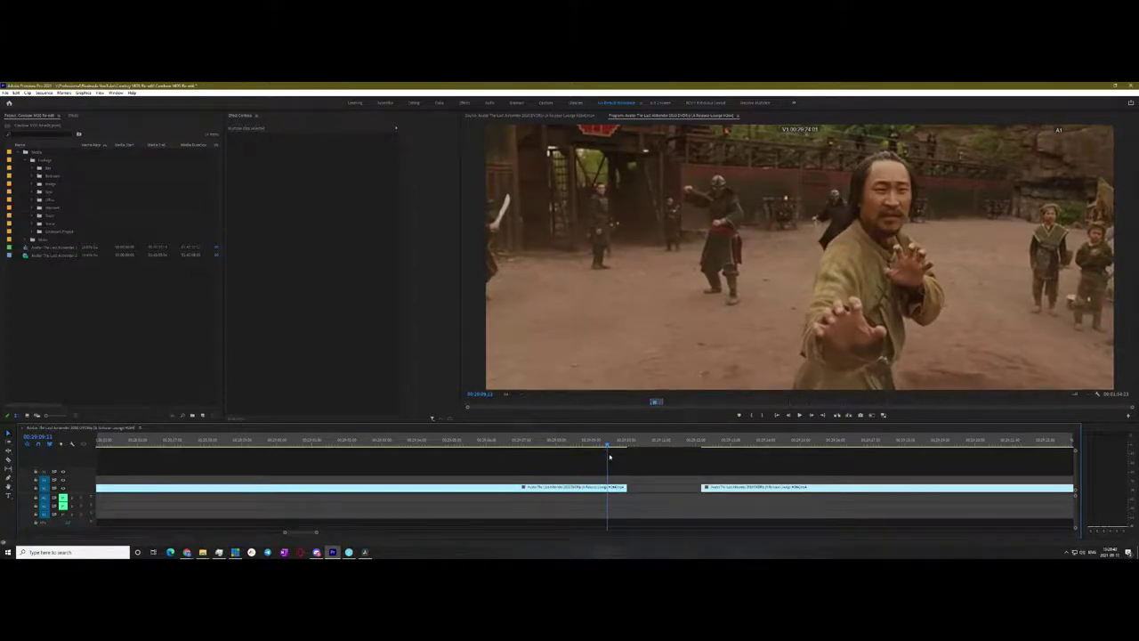
left_click_drag(625, 488, 729, 491)
left_click_drag(648, 454, 783, 445)
- Delete the segment after the cut and extend the next clip's start leftward to fill the gap
left_click(744, 488)
key("Delete")
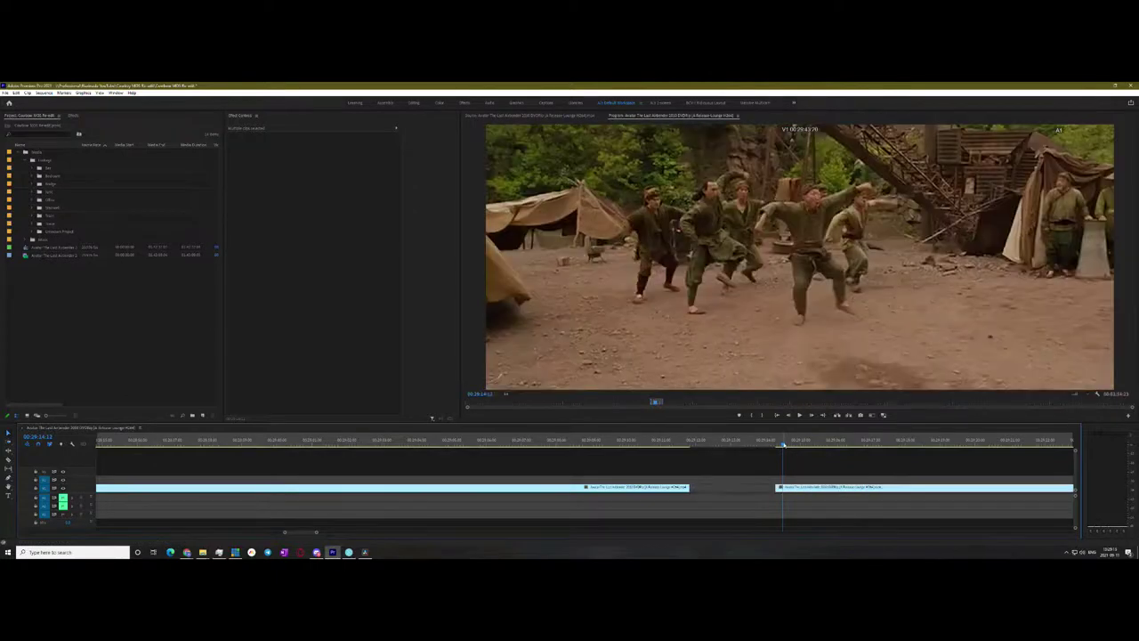
mouse_move(775, 488)
left_mouse_down()
mouse_move(728, 487)
mouse_move(829, 487)
mouse_move(783, 487)
left_mouse_up()
scroll(805, 463, "up", 2)
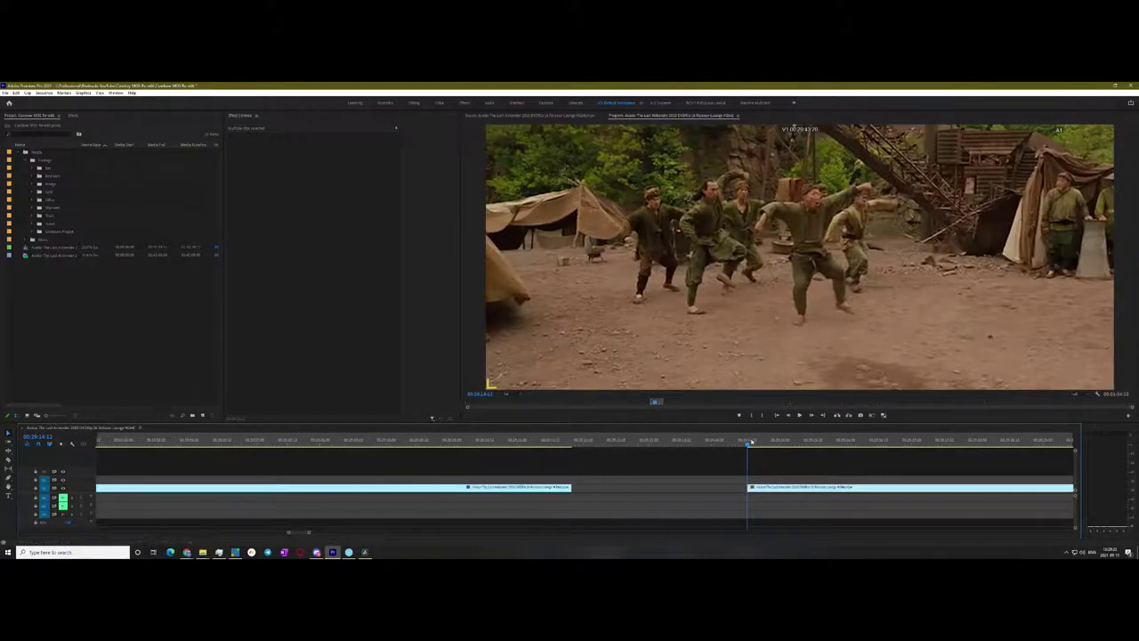
left_click_drag(747, 487, 663, 493)
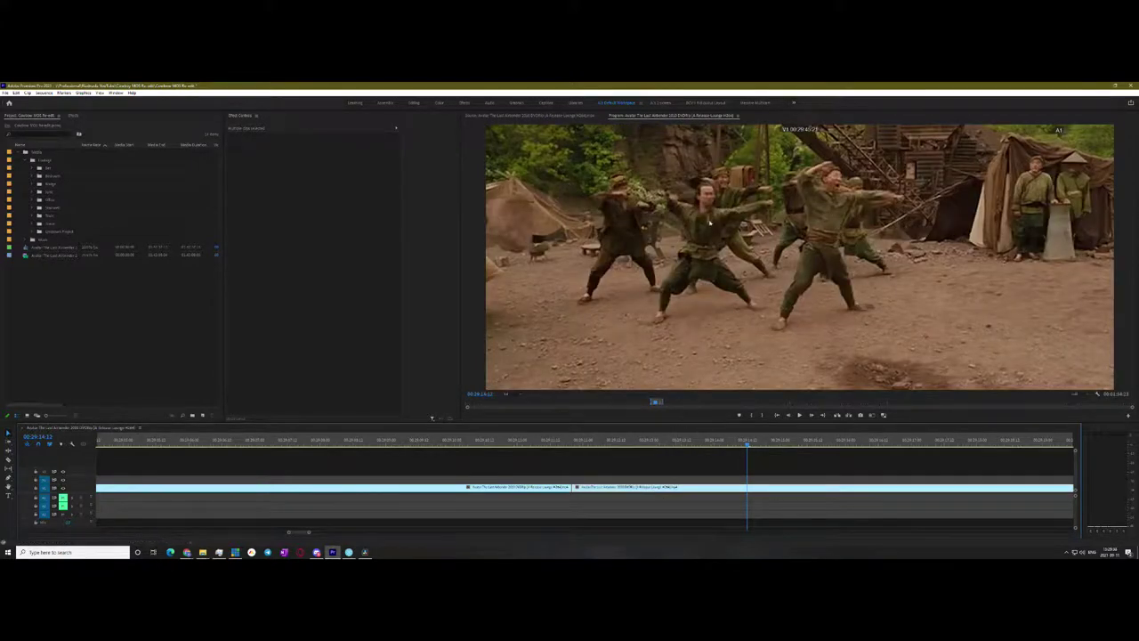
- Play and scrub around the close-up shots to find the next cut point near the dance shot
left_click_drag(493, 441, 448, 451)
key("minus")
scroll(518, 486, "down", 2)
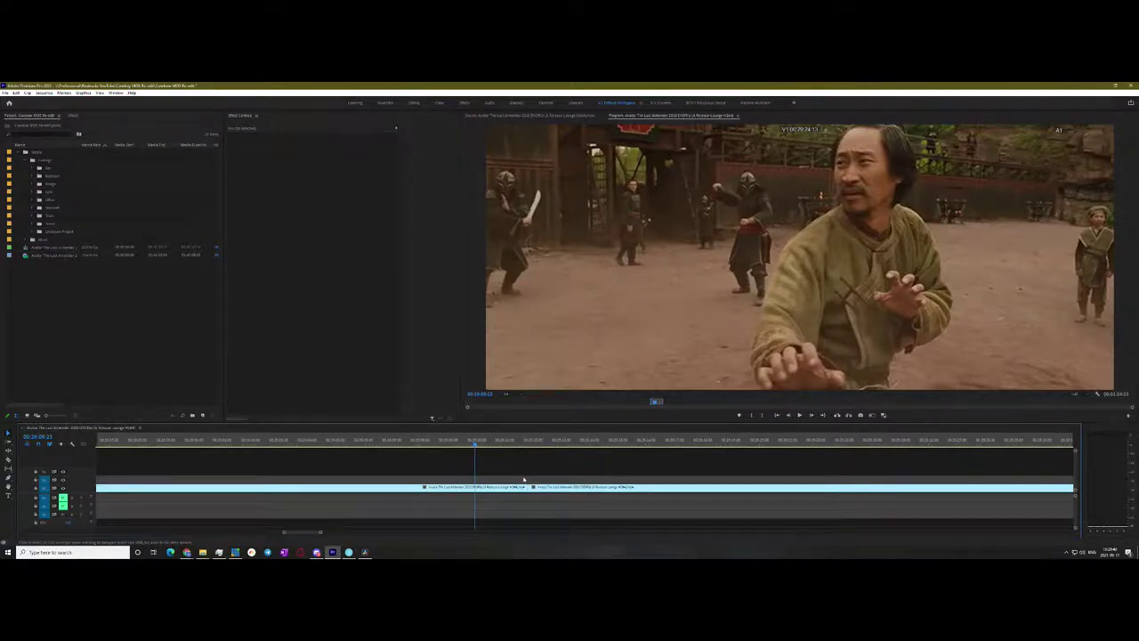
mouse_move(471, 441)
left_mouse_down()
mouse_move(424, 441)
mouse_move(455, 441)
left_mouse_up()
key("space")
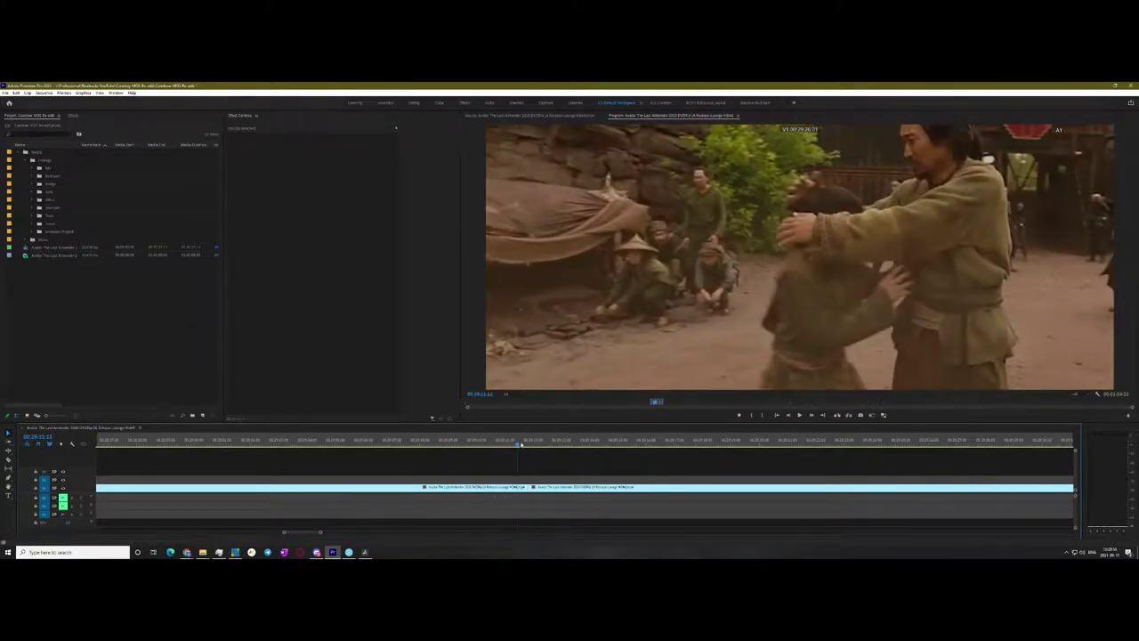
left_click_drag(517, 447, 566, 444)
key("j")
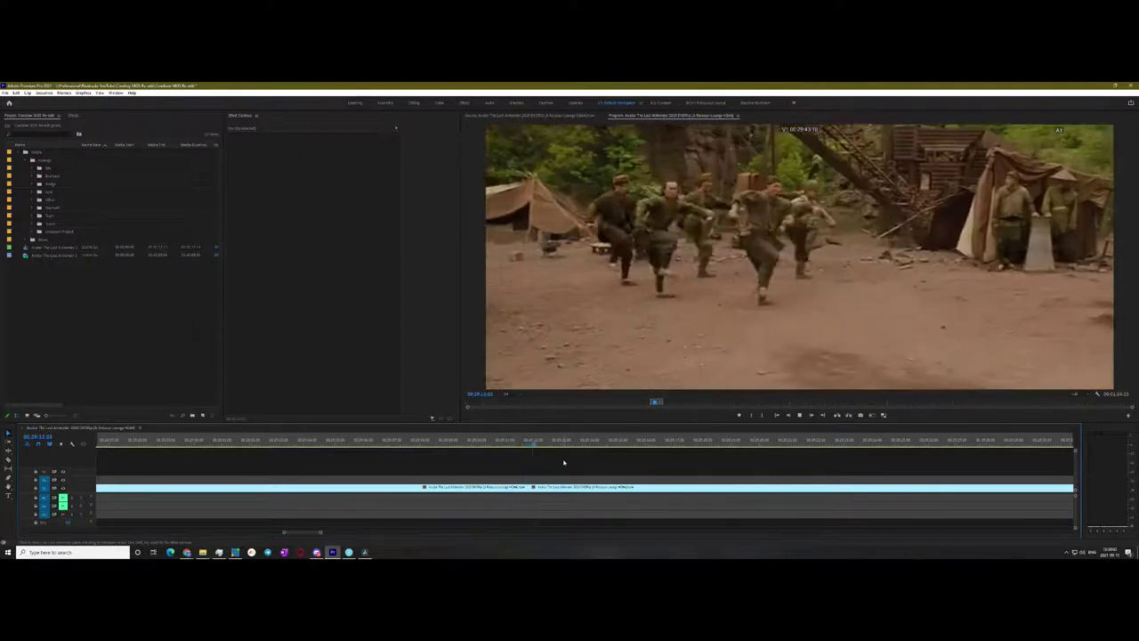
key("k")
key("Left")
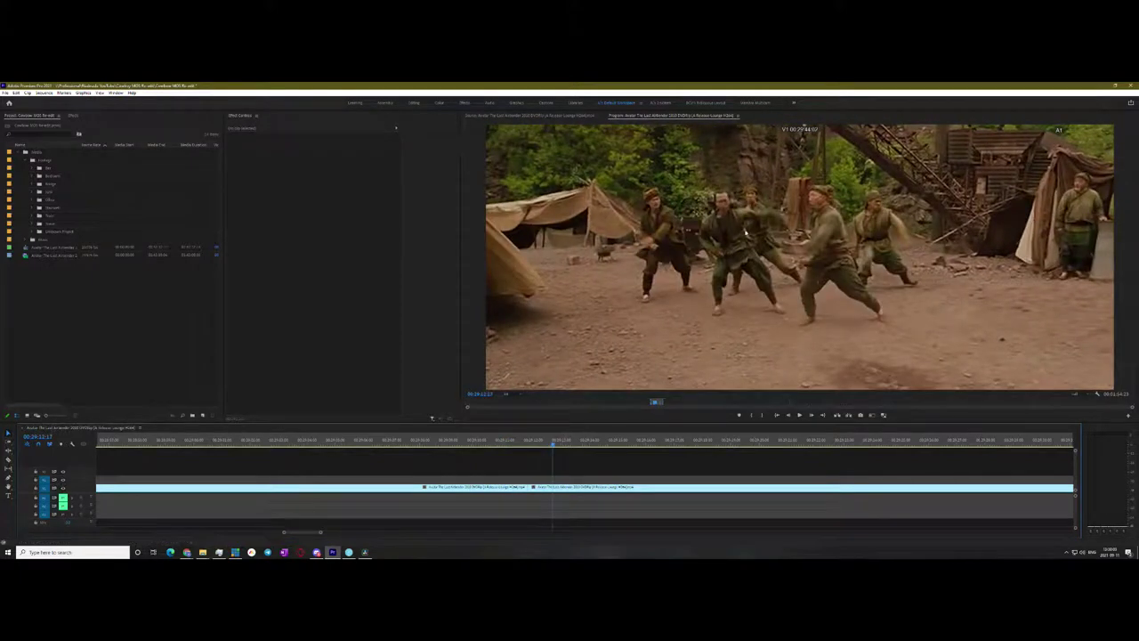
- Split the clip at the chosen frame and remove the trailing footage so the sequence ends earlier
key("equal")
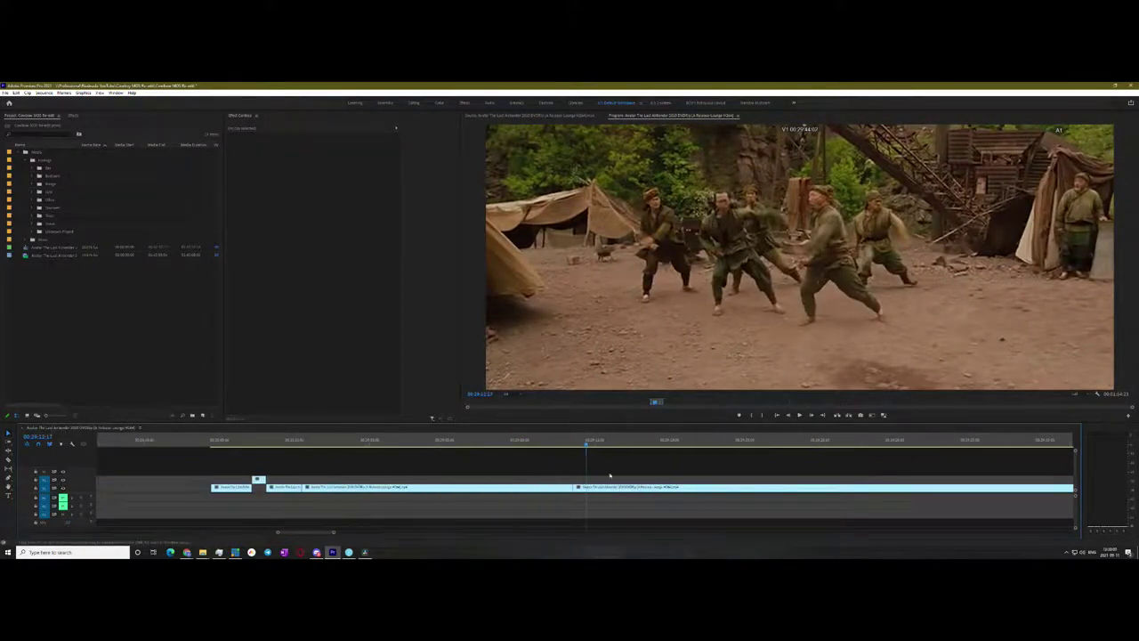
left_click(661, 442)
left_click_drag(661, 442, 617, 453)
left_click(620, 487)
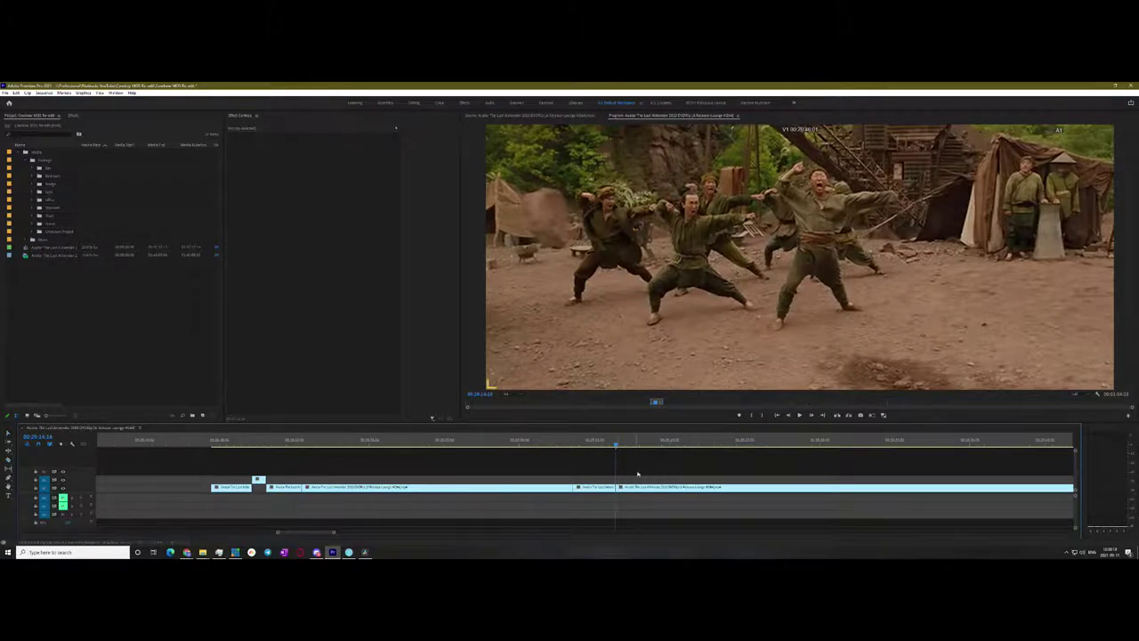
left_click_drag(642, 487, 845, 487)
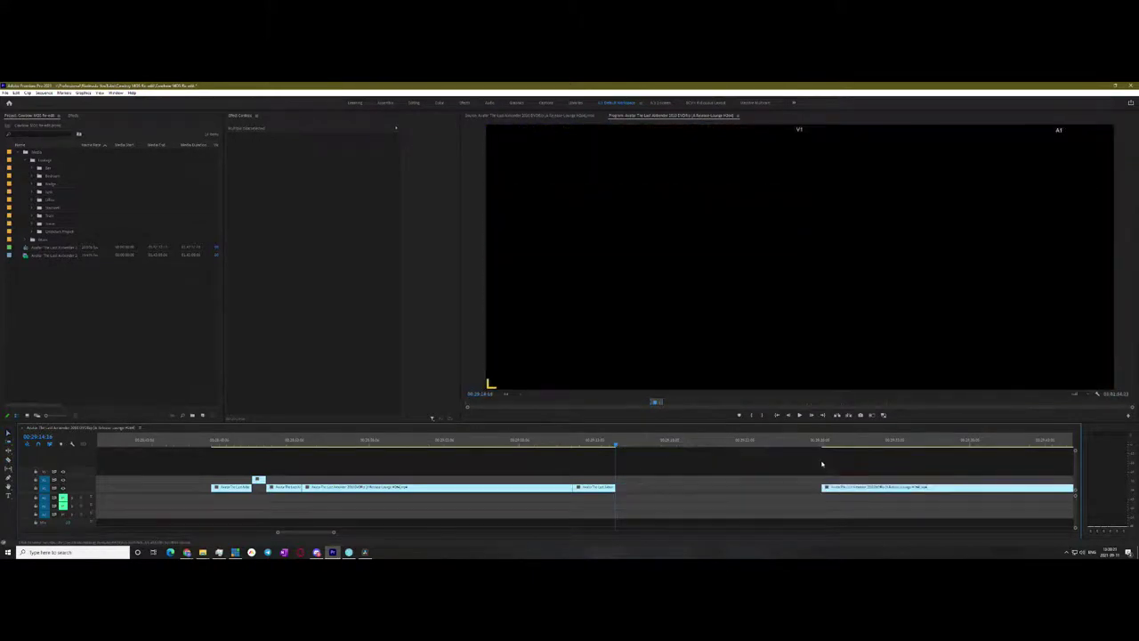
key("equal")
key("equal")
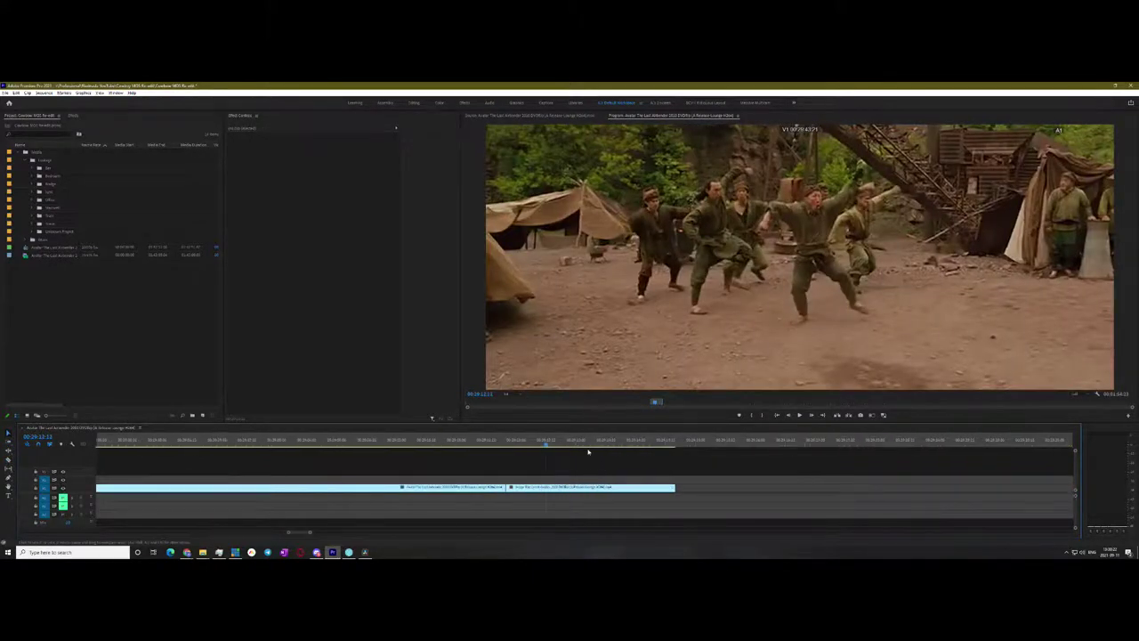
left_click(566, 443)
left_click_drag(566, 442, 518, 459)
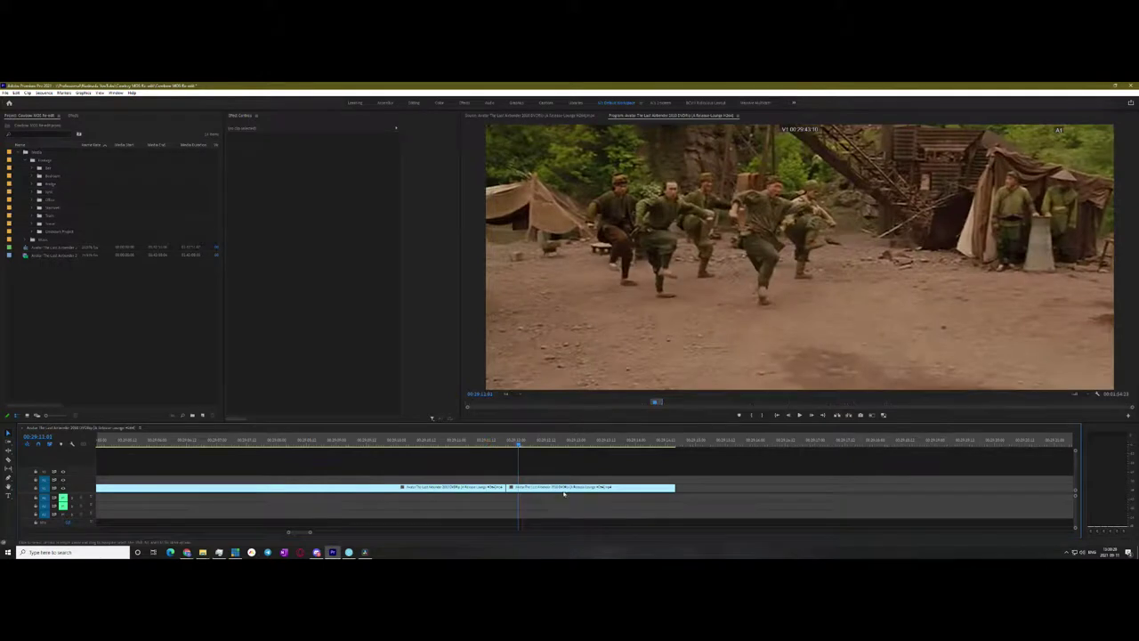
- Dock the Effects panel beside the Project panel
left_click(563, 491)
right_click(563, 491)
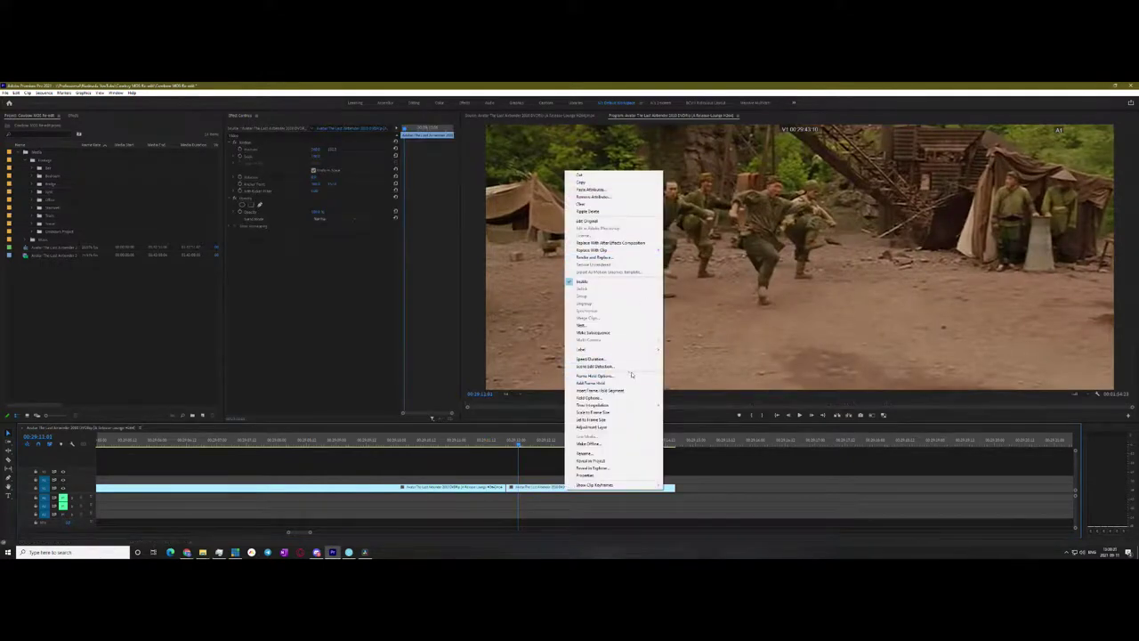
left_click(695, 466)
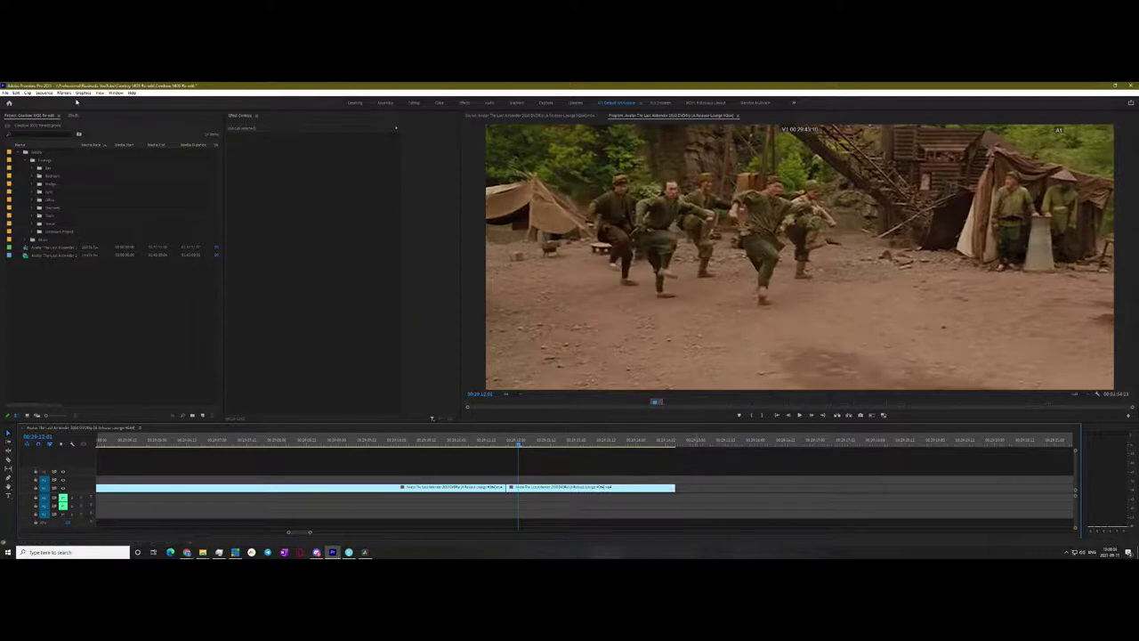
left_click_drag(73, 115, 226, 160)
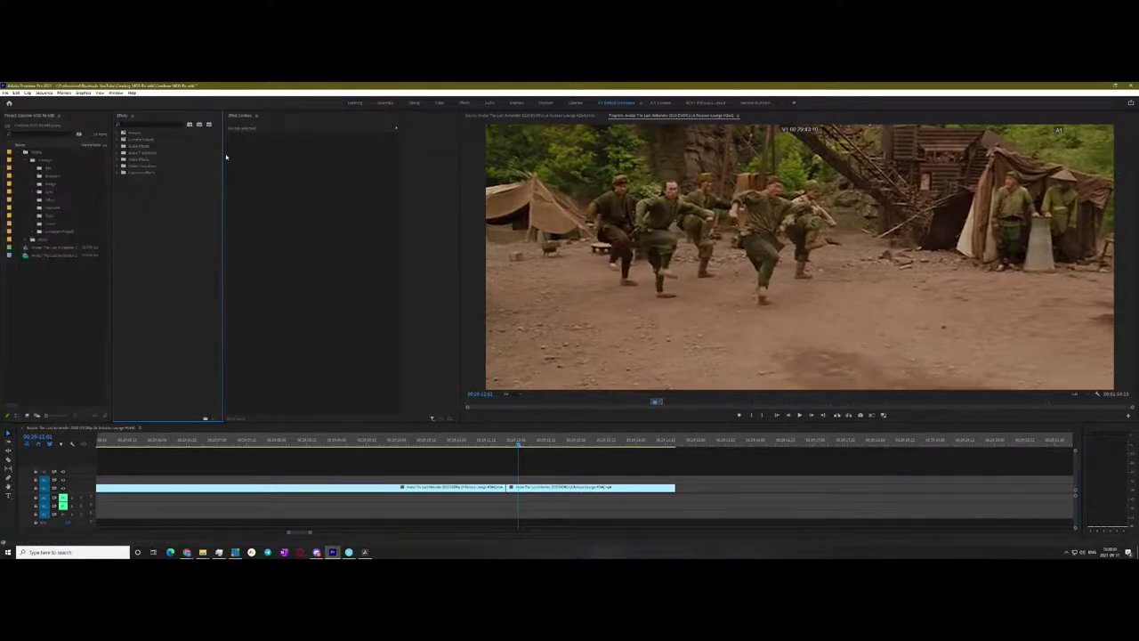
- Search the effects for 'crop', then delete the Mirror effect from the second clip
left_click(122, 159)
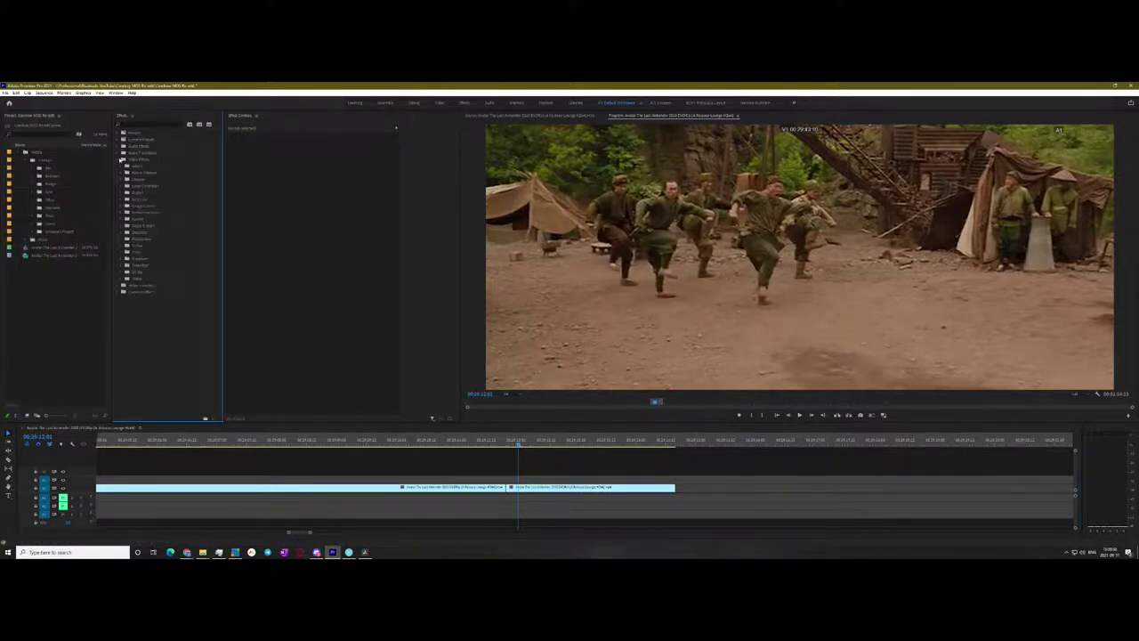
left_click(151, 125)
type("crop")
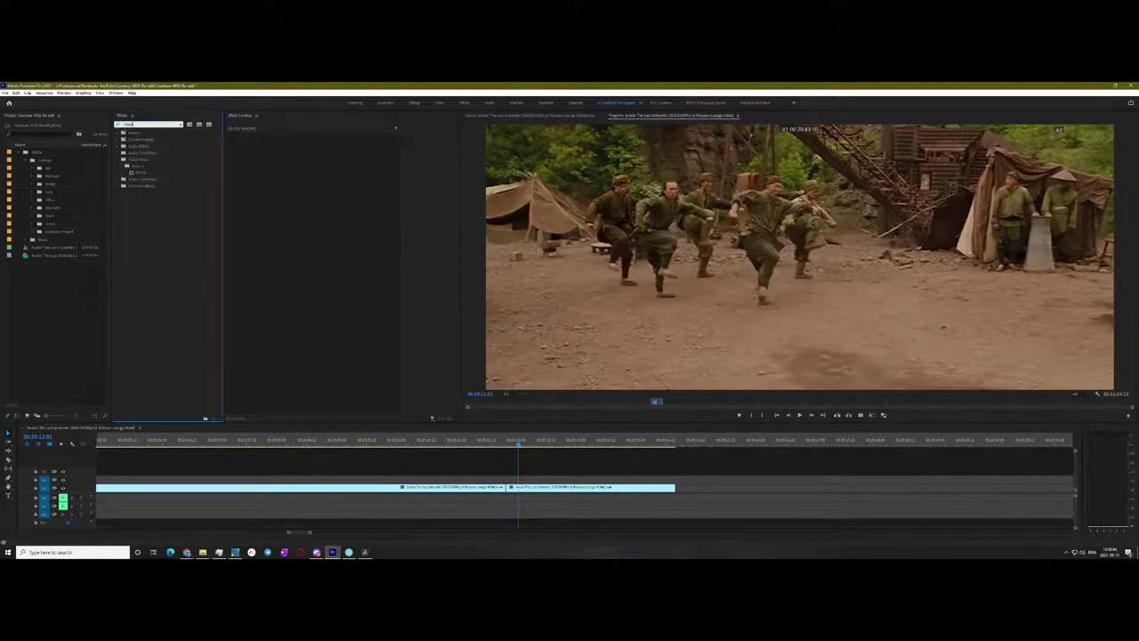
left_click(144, 174)
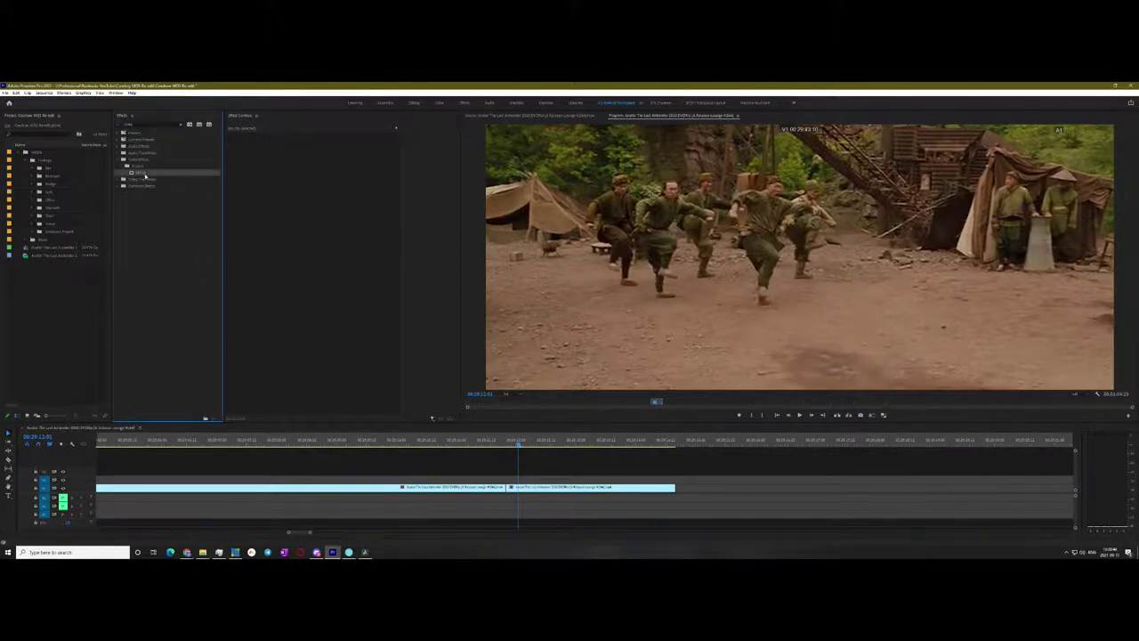
left_click(531, 491)
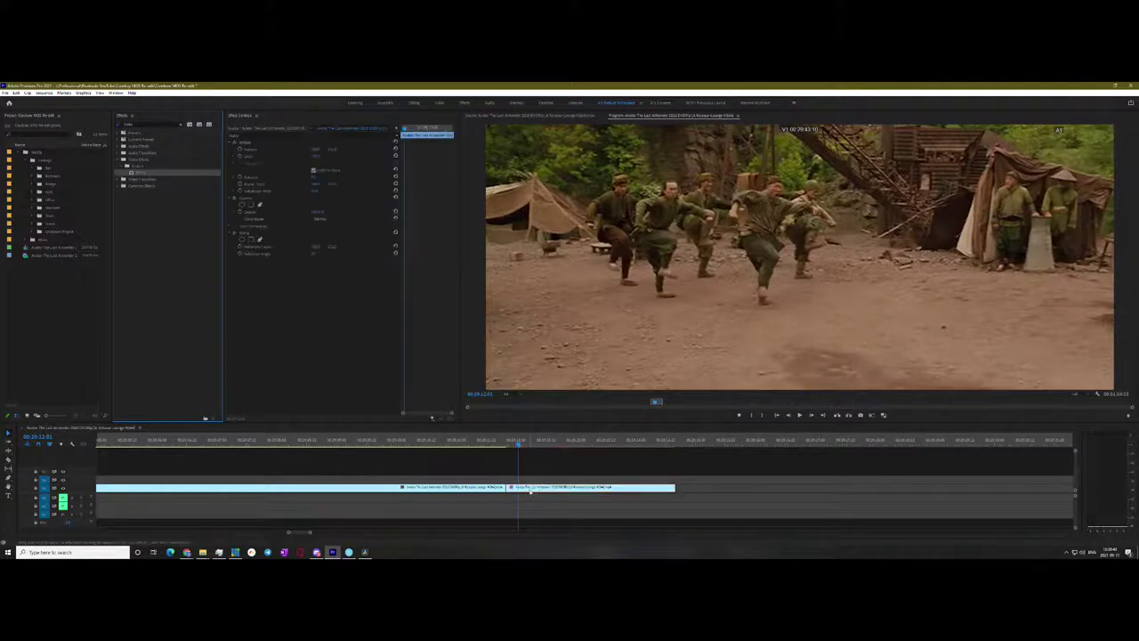
left_click(313, 250)
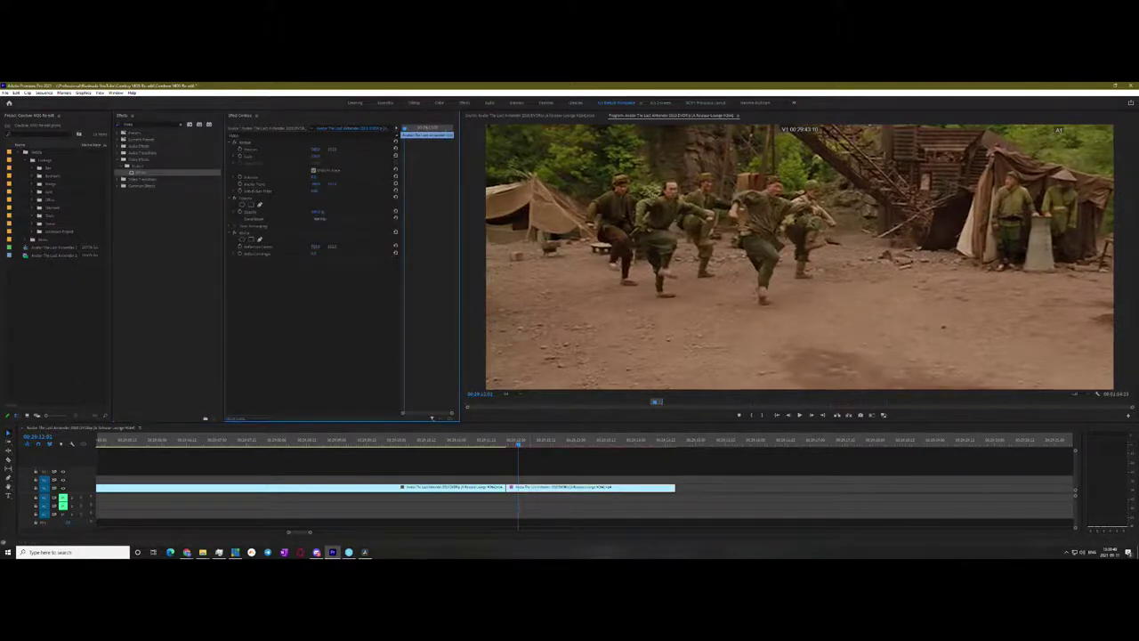
left_click_drag(314, 247, 364, 273)
left_click(253, 234)
key("Delete")
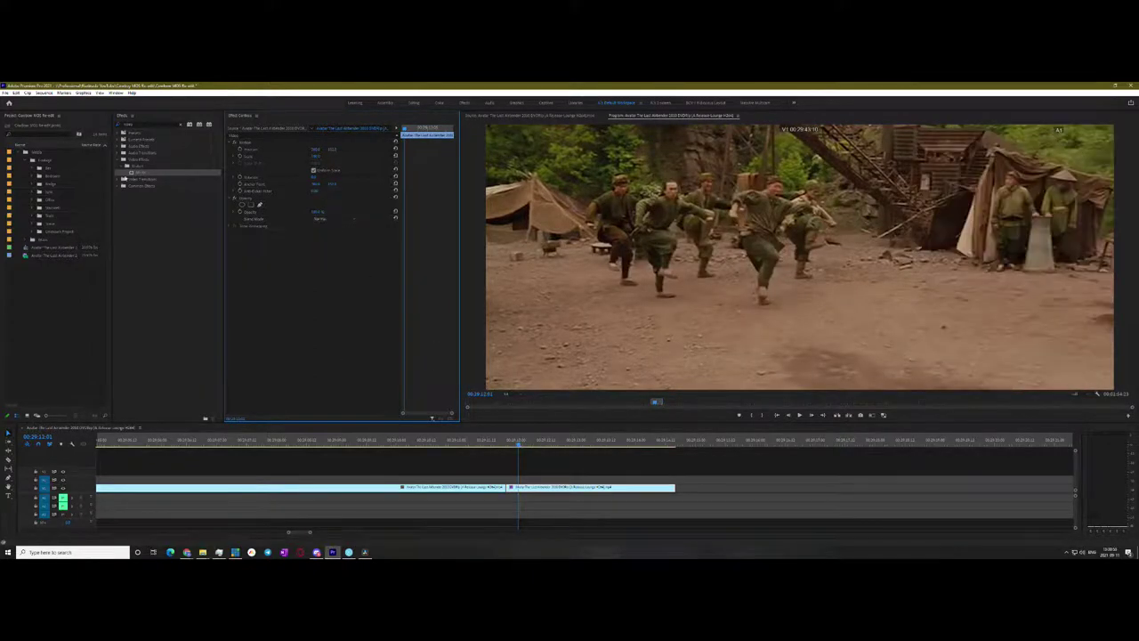
- Browse the Video Effects folders, including Distort and Adjust, for a flip effect
left_click(167, 123)
left_click(117, 162)
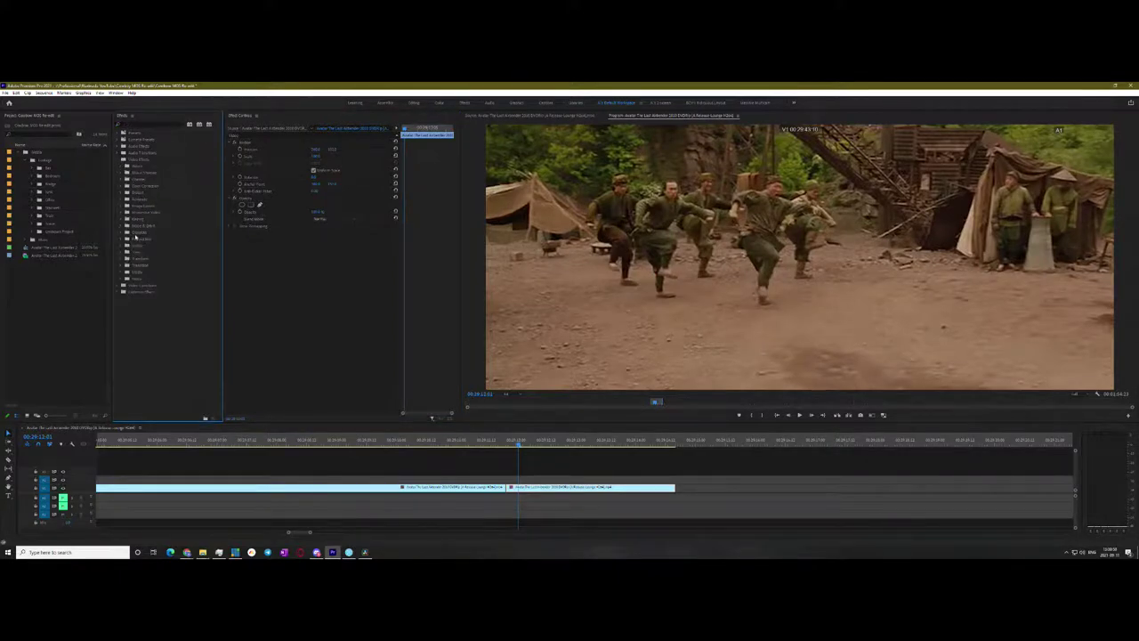
left_click(124, 192)
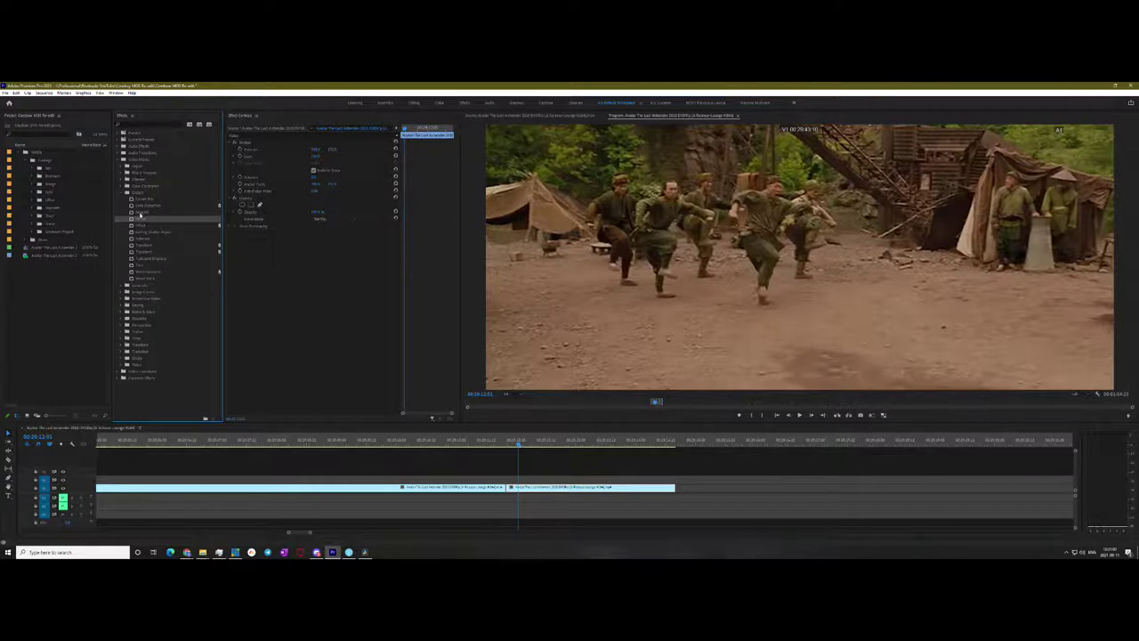
left_click(125, 192)
left_click(123, 167)
left_click(122, 166)
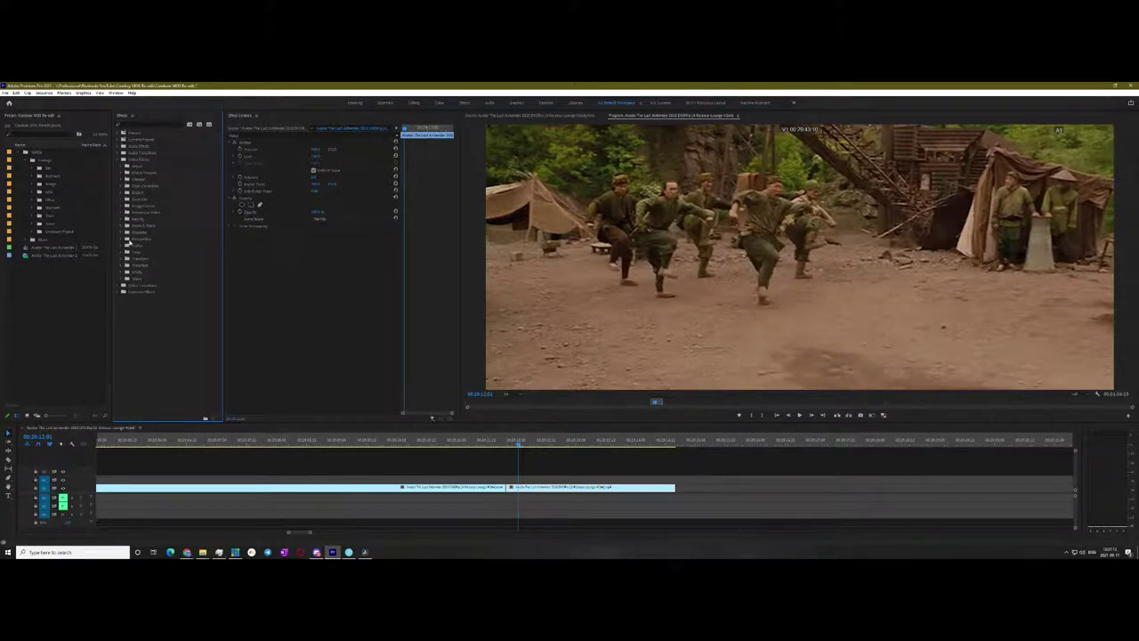
left_click(122, 232)
scroll(155, 245, "down", 5)
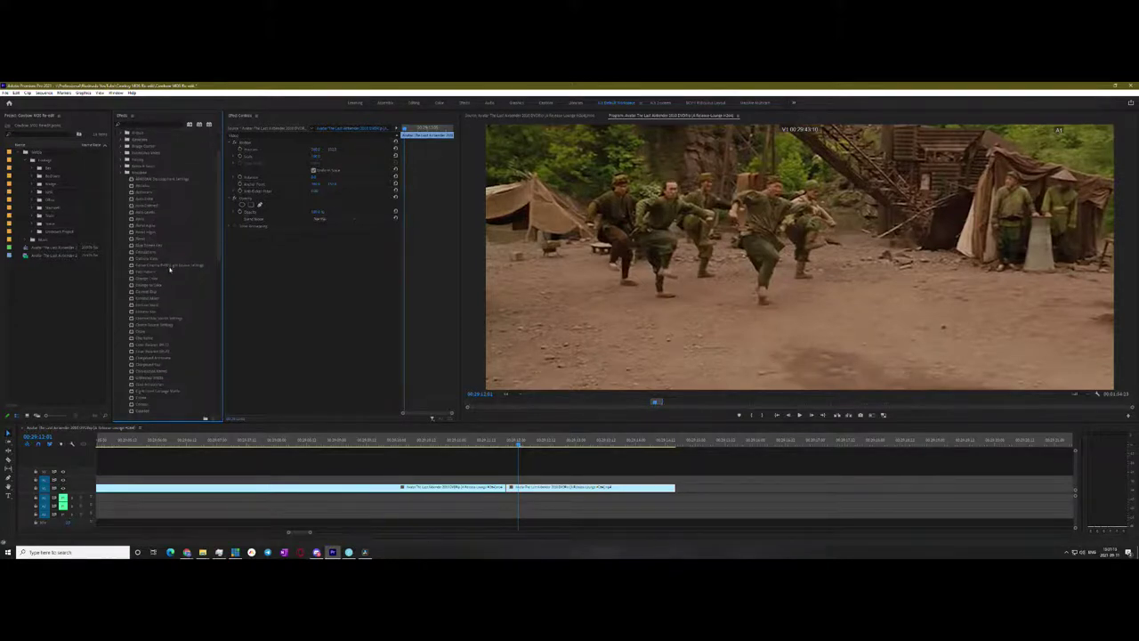
scroll(178, 270, "down", 1)
scroll(176, 271, "down", 3)
- Search 'flip', apply Horizontal Flip to the second clip, and play it back
left_click(147, 124)
type("flip")
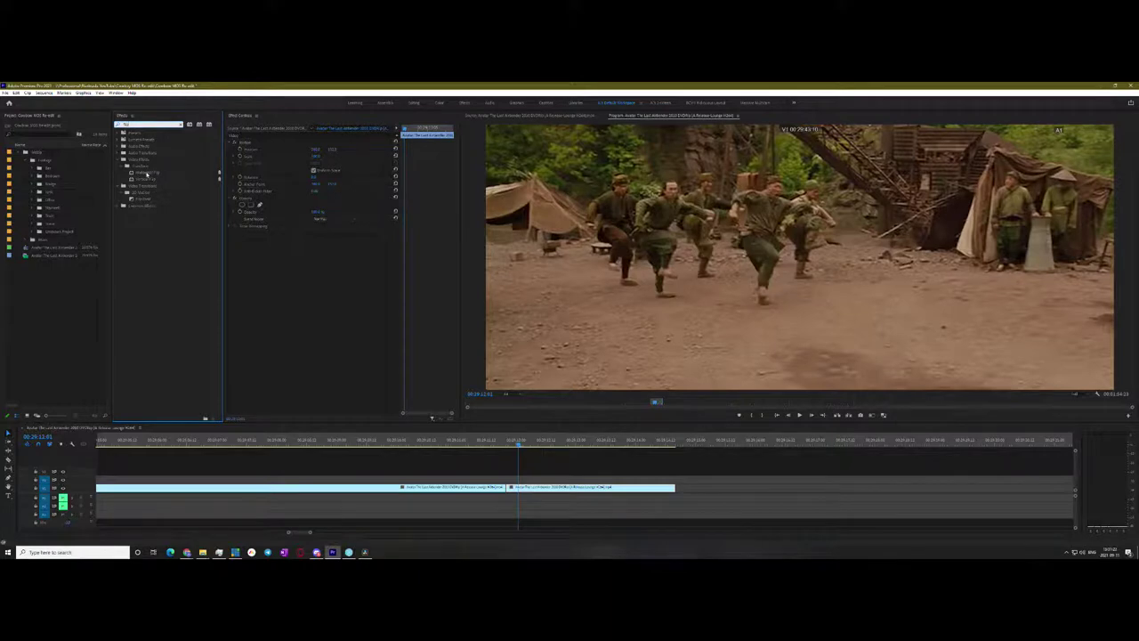
left_click_drag(146, 176, 565, 491)
key("space")
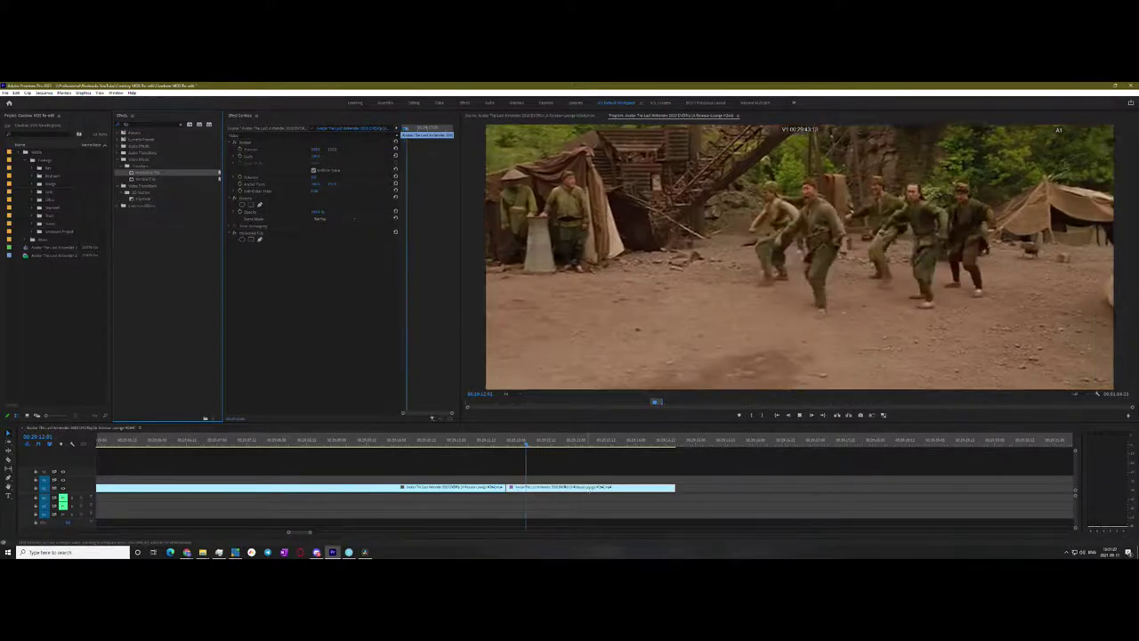
mouse_move(484, 448)
left_mouse_down()
mouse_move(407, 440)
mouse_move(585, 437)
mouse_move(416, 439)
mouse_move(499, 439)
left_mouse_up()
key("space")
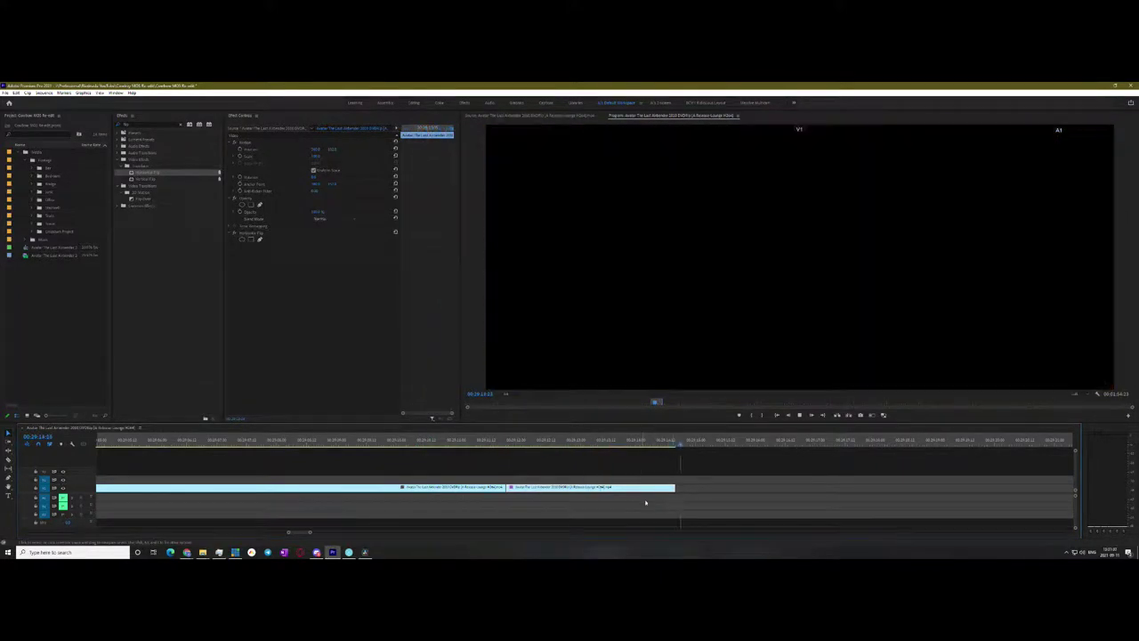
left_click(658, 445)
left_click(662, 449)
left_click_drag(662, 451, 669, 451)
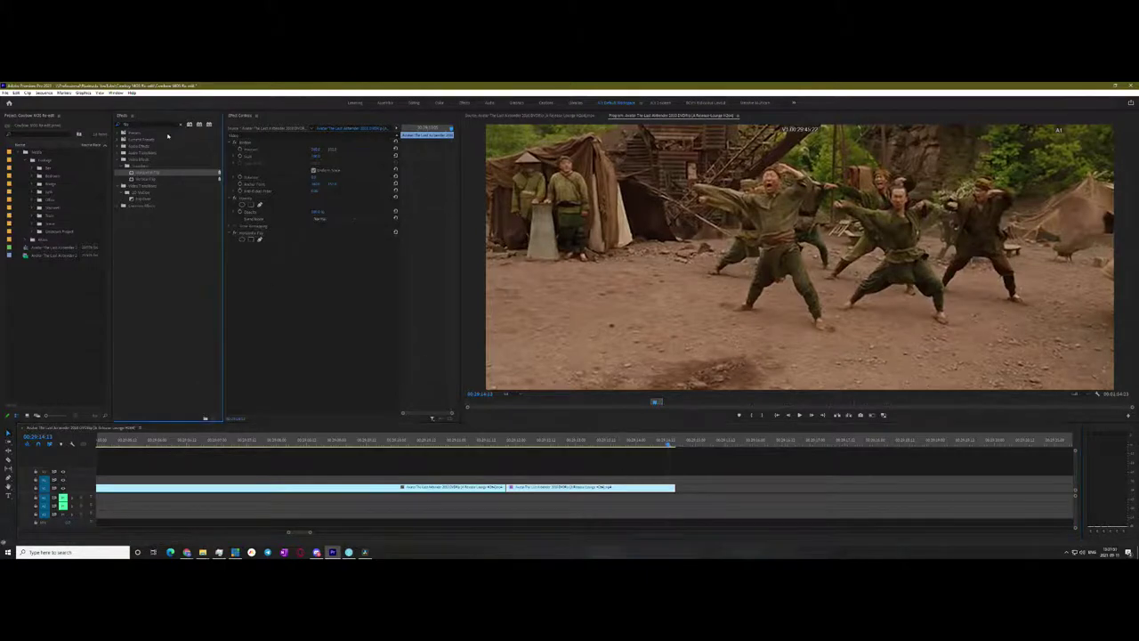
left_click(181, 125)
type("le")
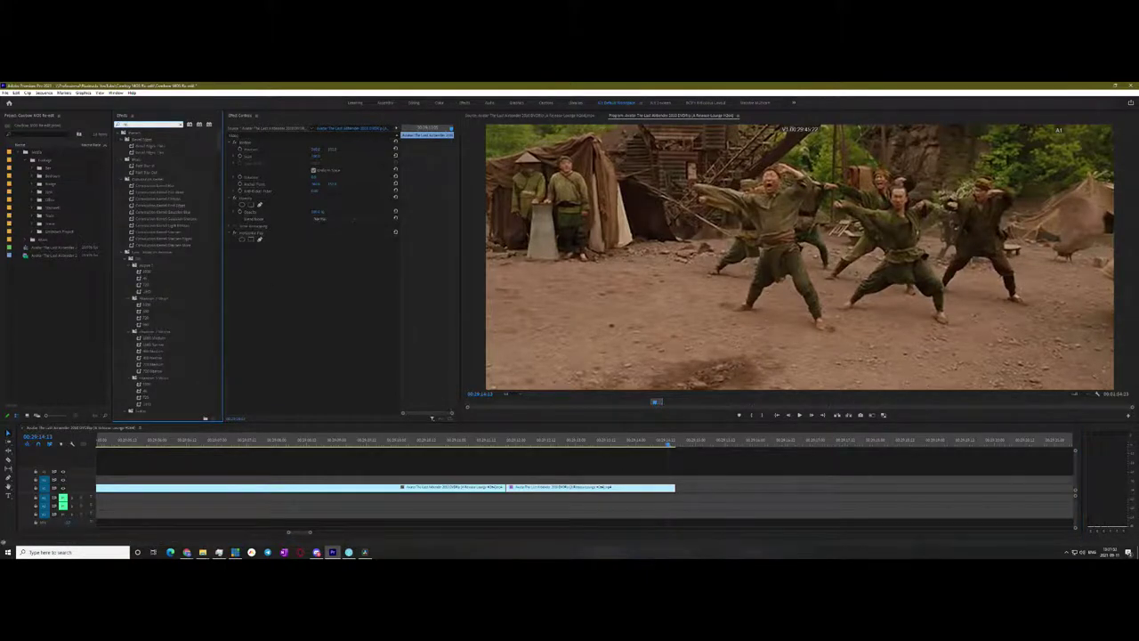
type("ns")
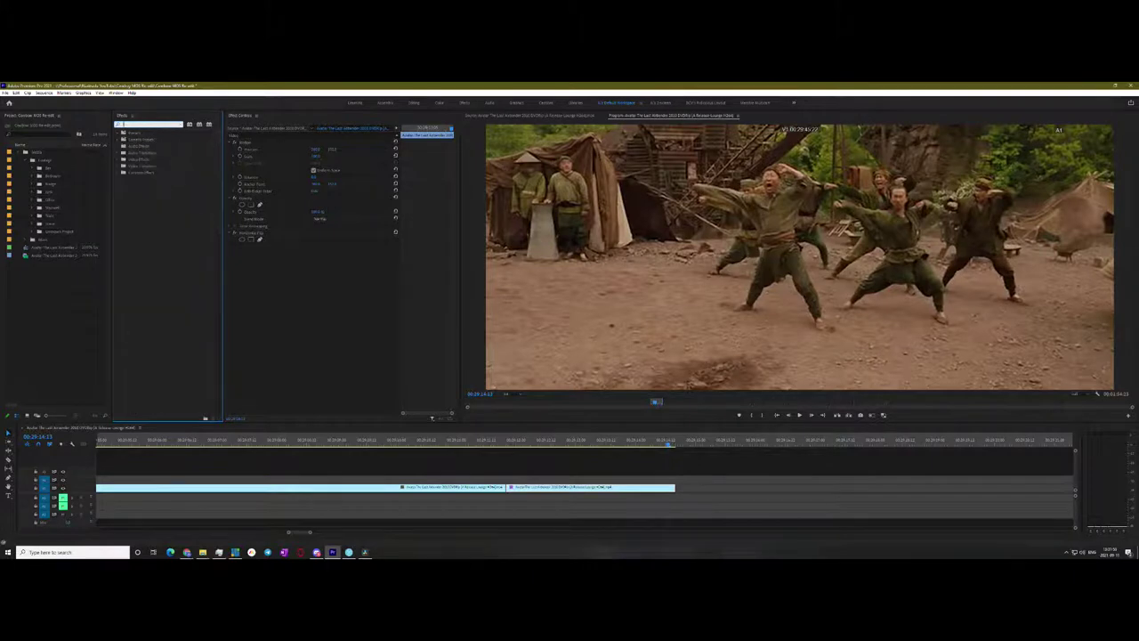
key("BackSpace")
key("BackSpace")
key("BackSpace")
key("BackSpace")
type("edge")
left_click(635, 442)
- Undo the removal to restore the trailing footage, then play and review the fight scene
left_click_drag(635, 441, 658, 442)
key("ctrl+z")
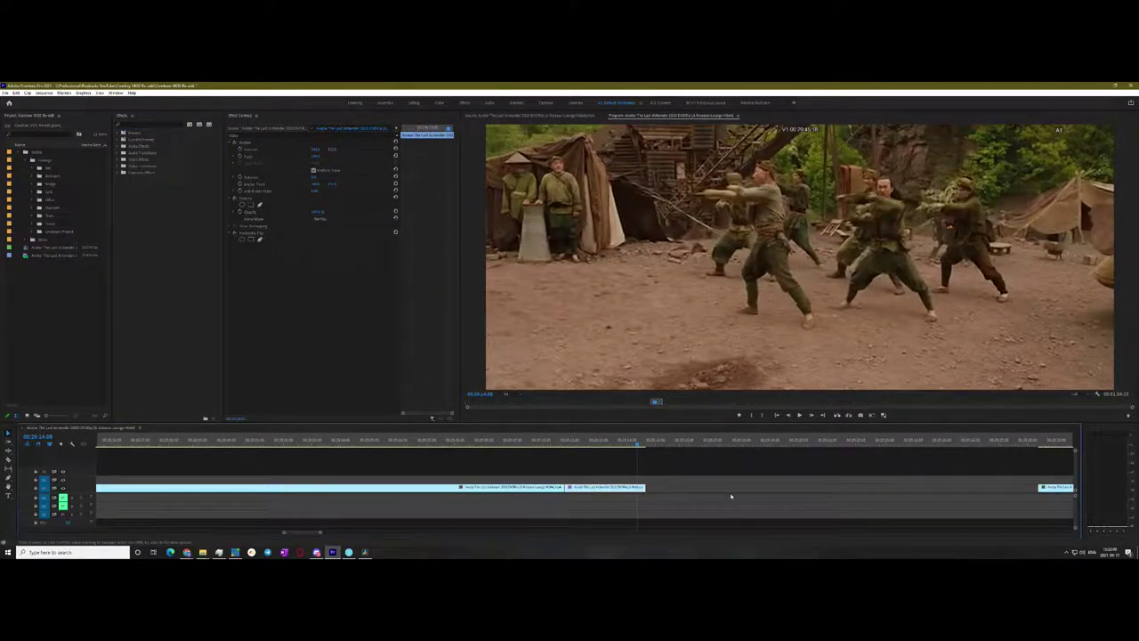
key("space")
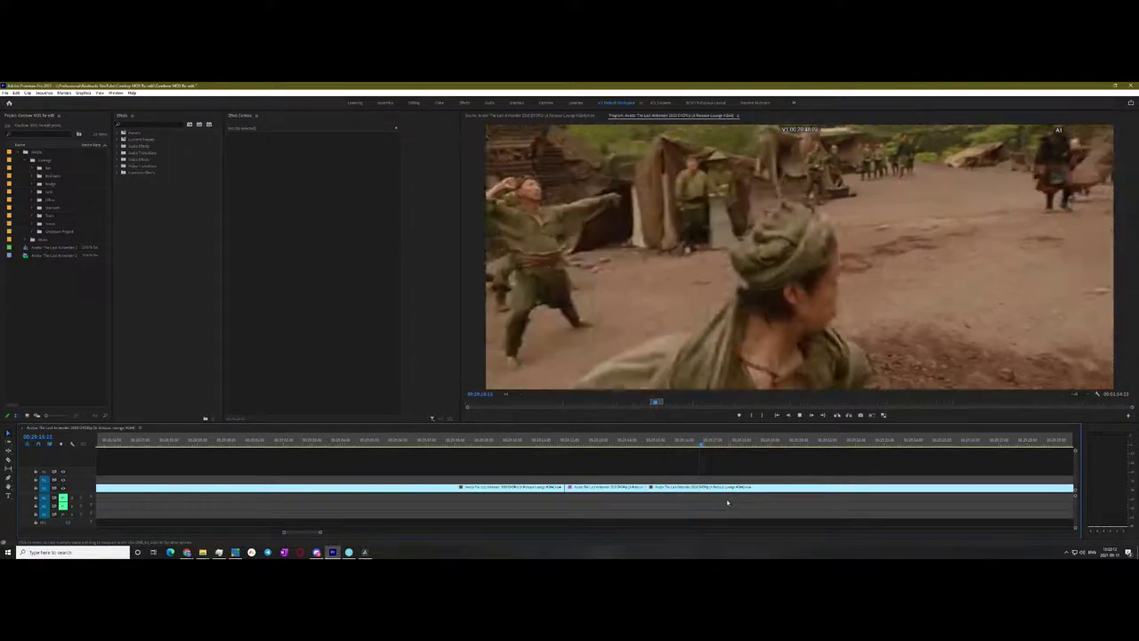
mouse_move(726, 449)
left_mouse_down()
mouse_move(706, 447)
mouse_move(718, 448)
left_mouse_up()
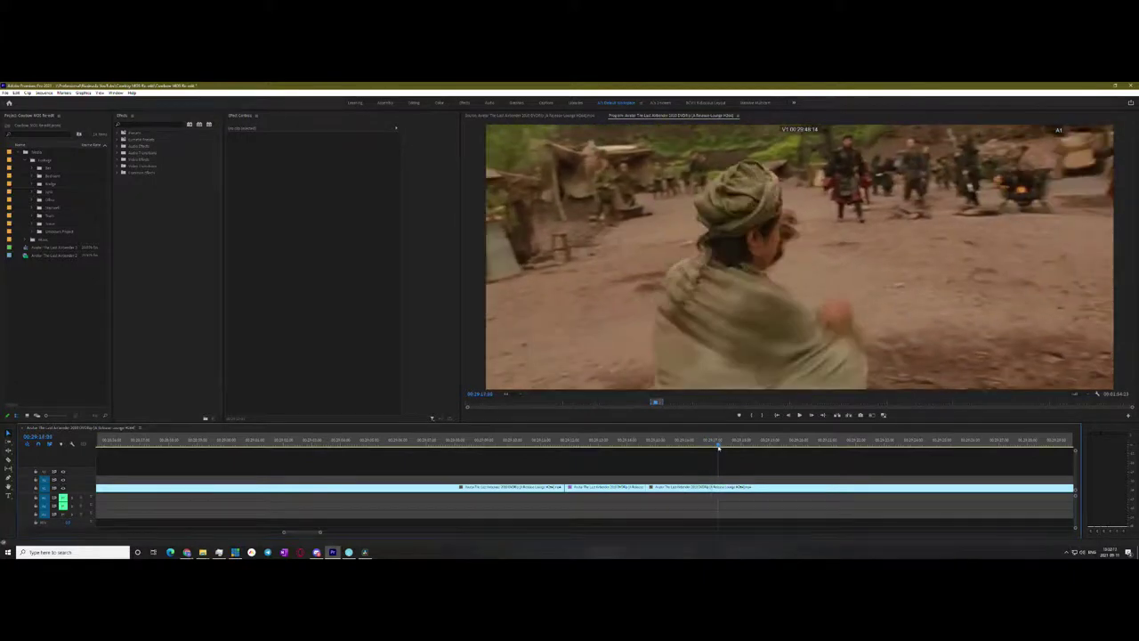
left_click(706, 492)
key("Up")
left_click(583, 442)
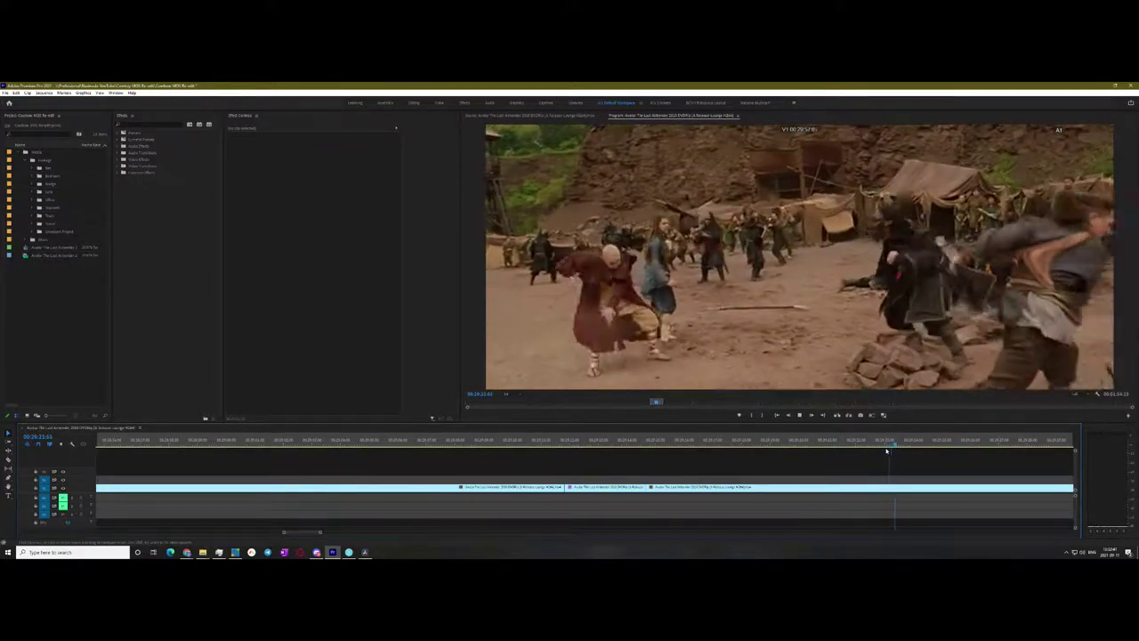
- Split the long V1 fight clip with Ctrl+K at a later moment near the sequence end
mouse_move(807, 442)
left_mouse_down()
mouse_move(850, 439)
mouse_move(823, 439)
left_mouse_up()
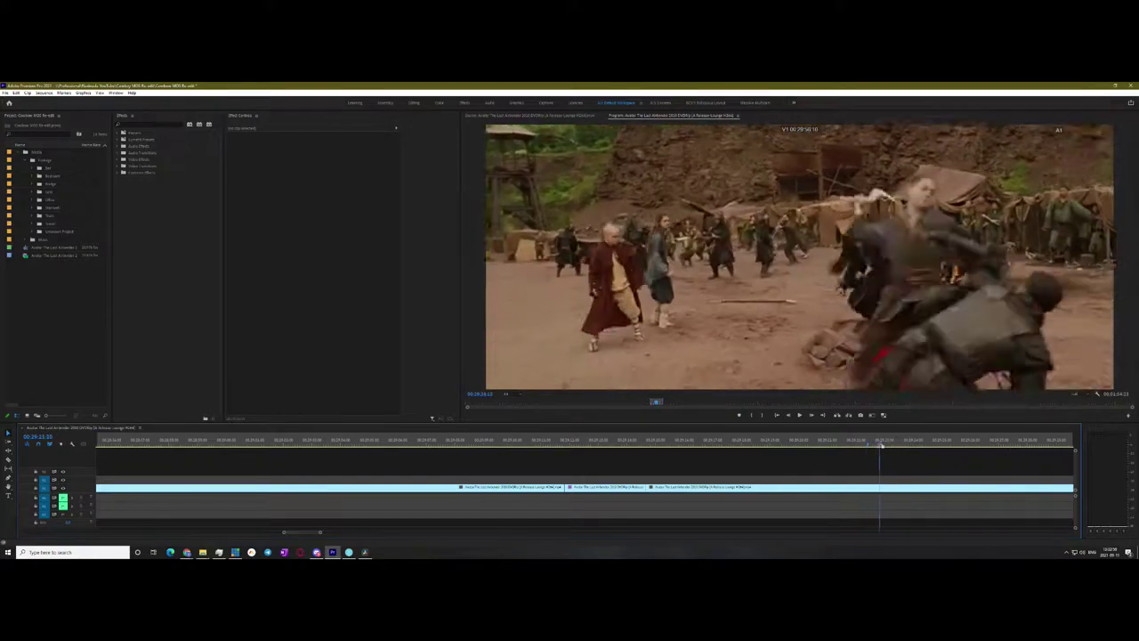
key("ctrl+k")
left_click(874, 448)
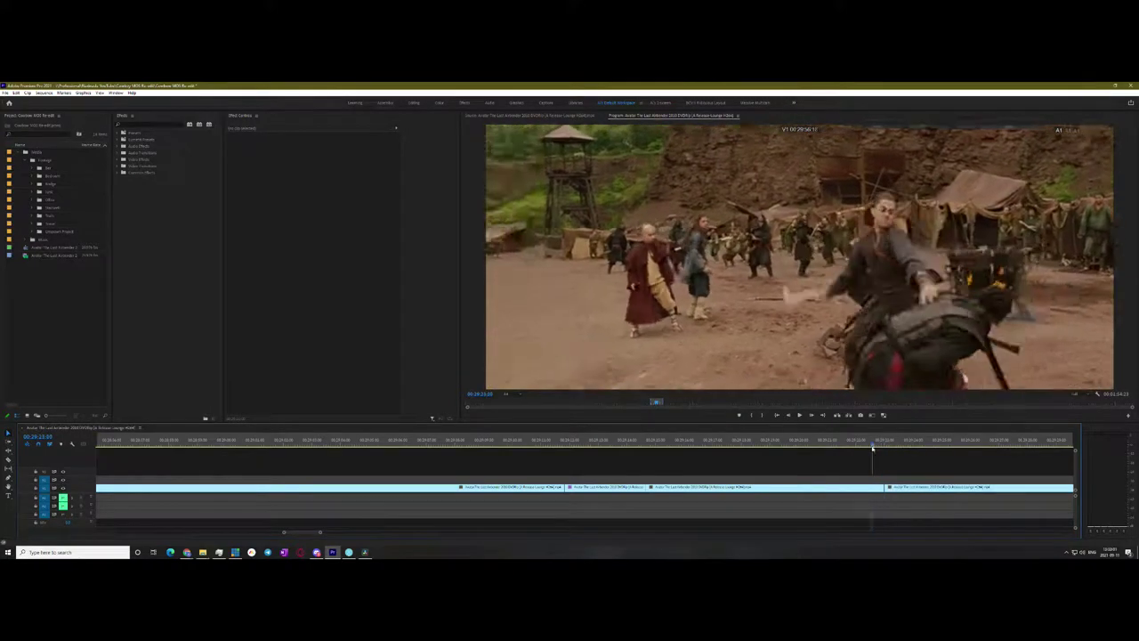
left_click_drag(822, 442, 879, 457)
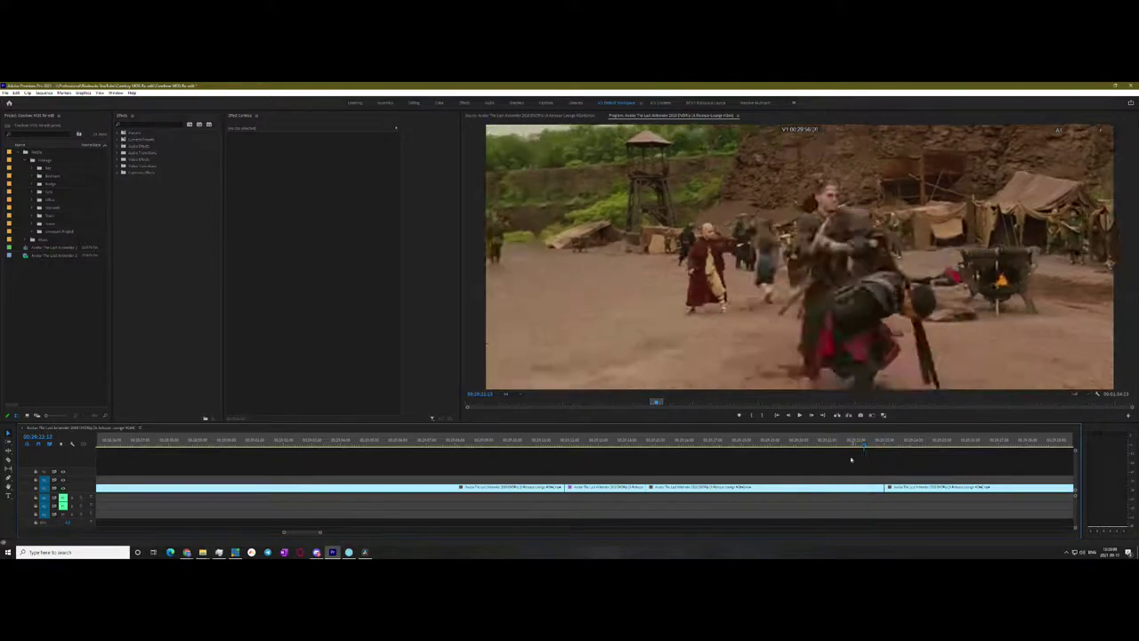
mouse_move(840, 455)
left_mouse_down()
mouse_move(872, 456)
mouse_move(770, 456)
mouse_move(822, 447)
left_mouse_up()
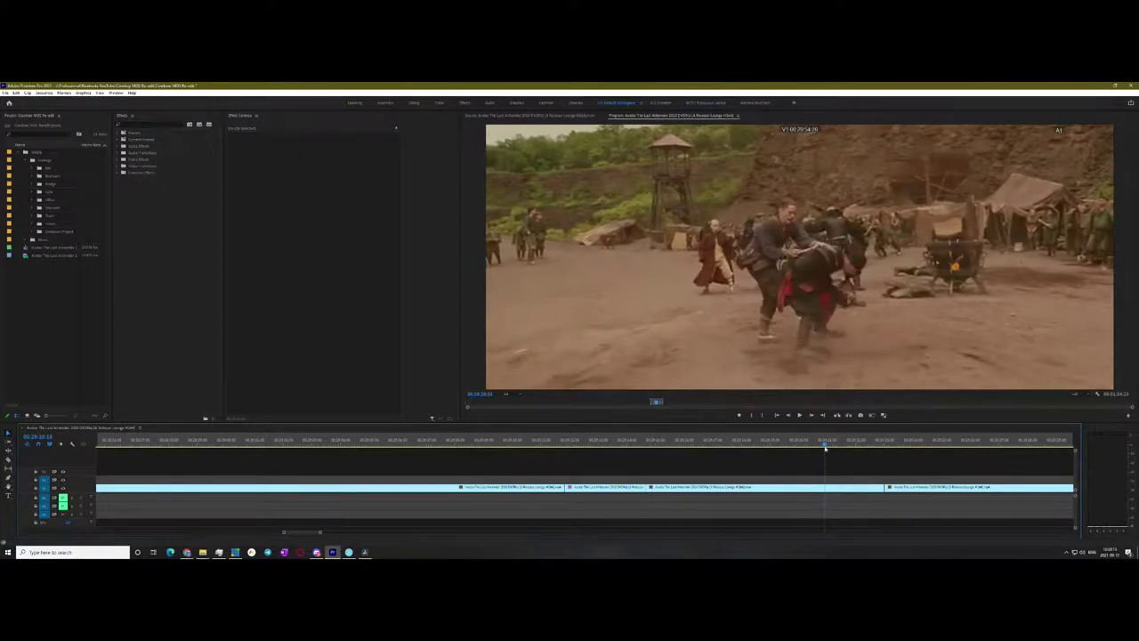
- Ripple delete the first short battle section and undo an unwanted extra cut
left_click(849, 481)
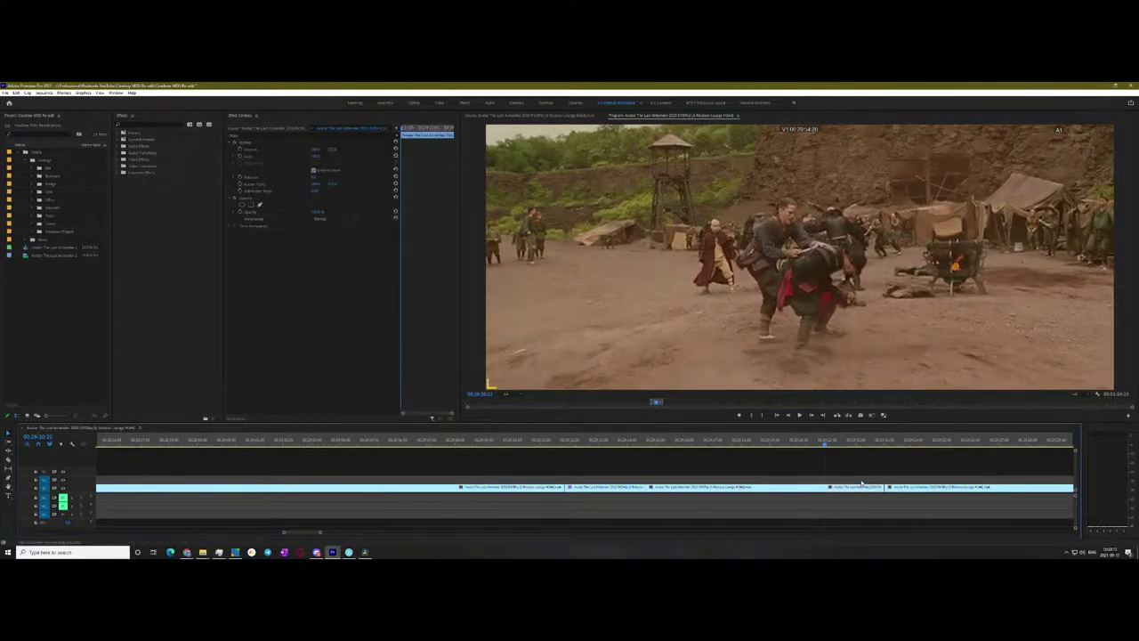
key("shift+Delete")
left_click(732, 441)
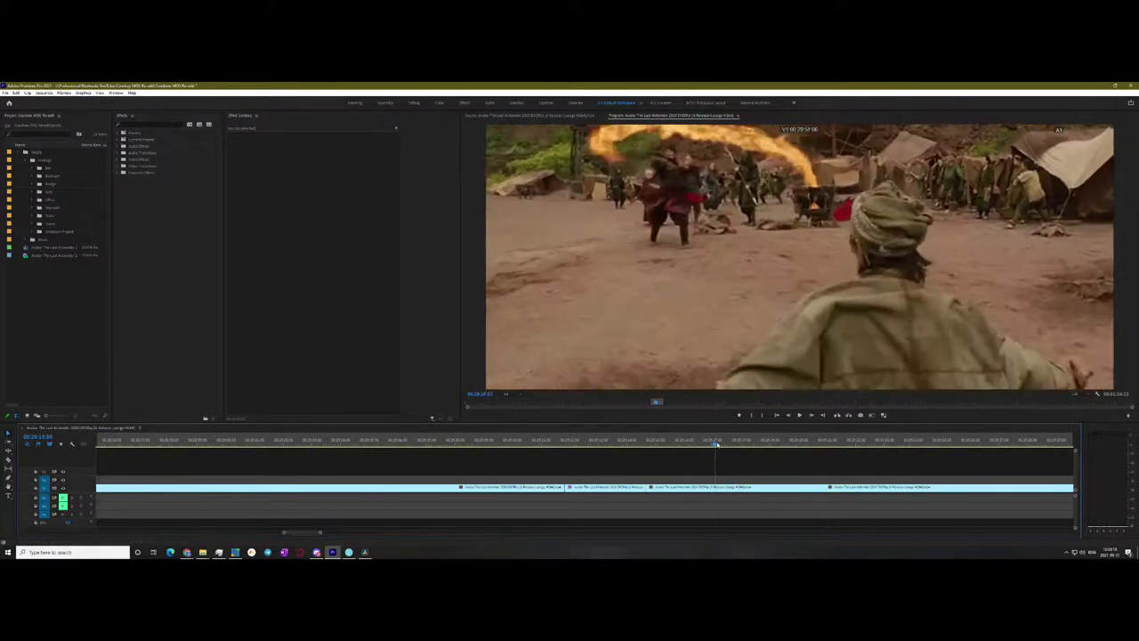
left_click_drag(747, 442, 848, 453)
key("ctrl+k")
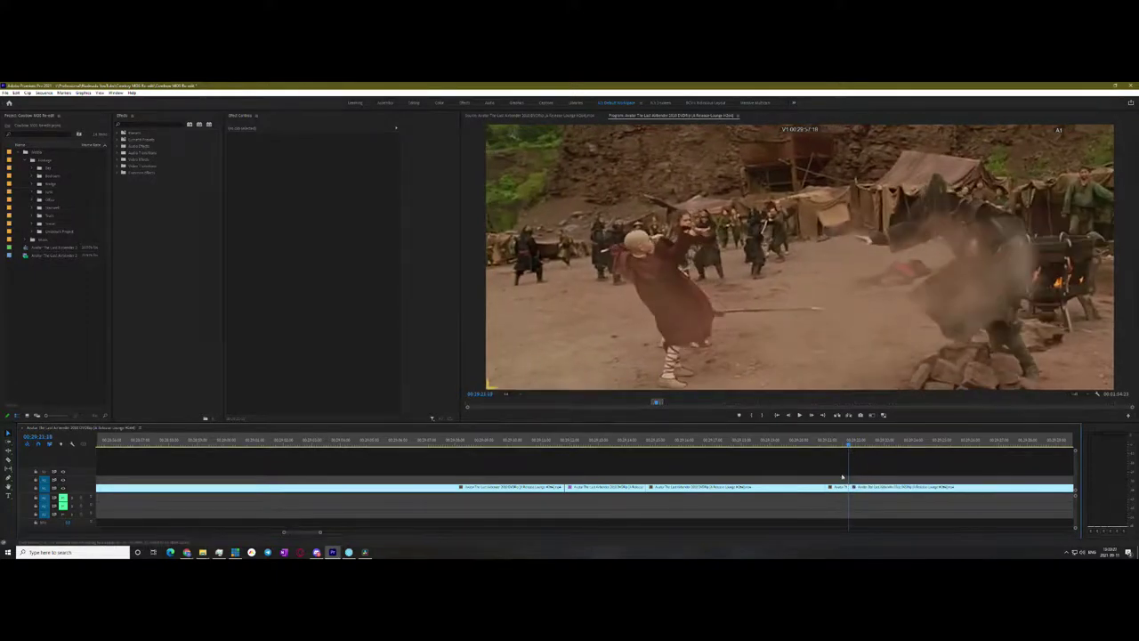
left_click(836, 518)
key("ctrl+z")
- Ripple delete the second short section near the explosion shot, closing the gap
left_click(358, 440)
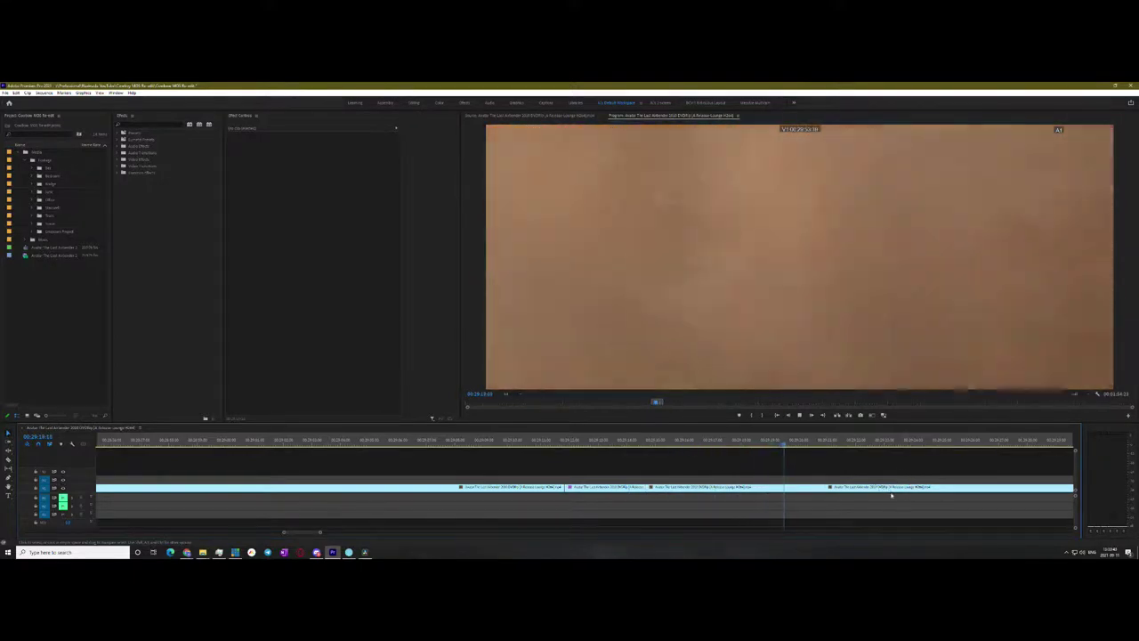
left_click_drag(651, 443, 594, 445)
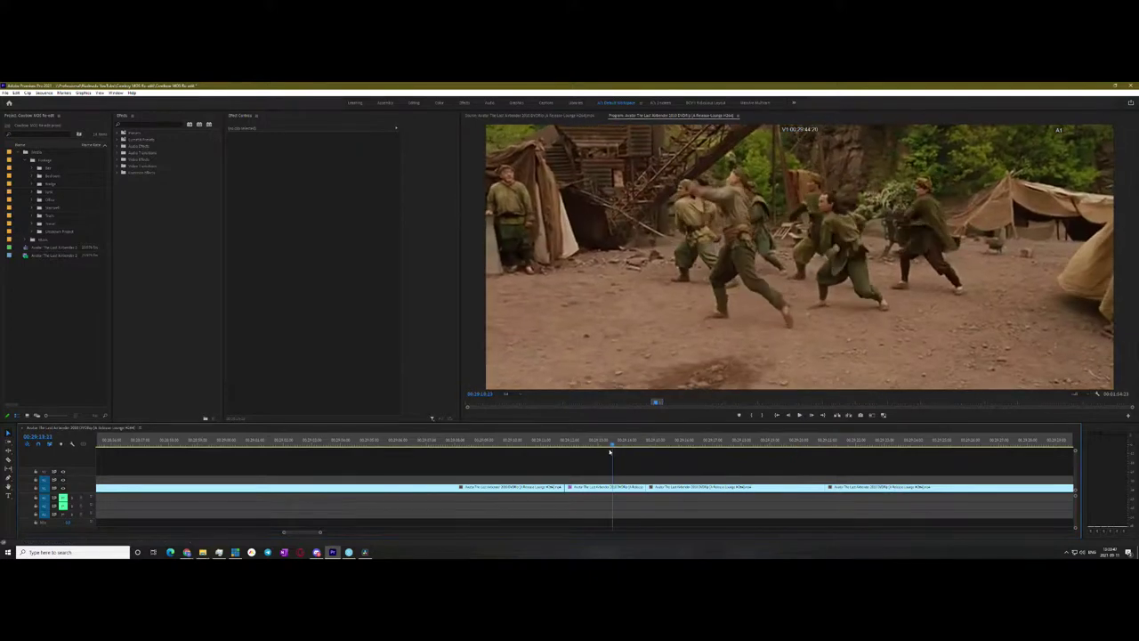
left_click(598, 487)
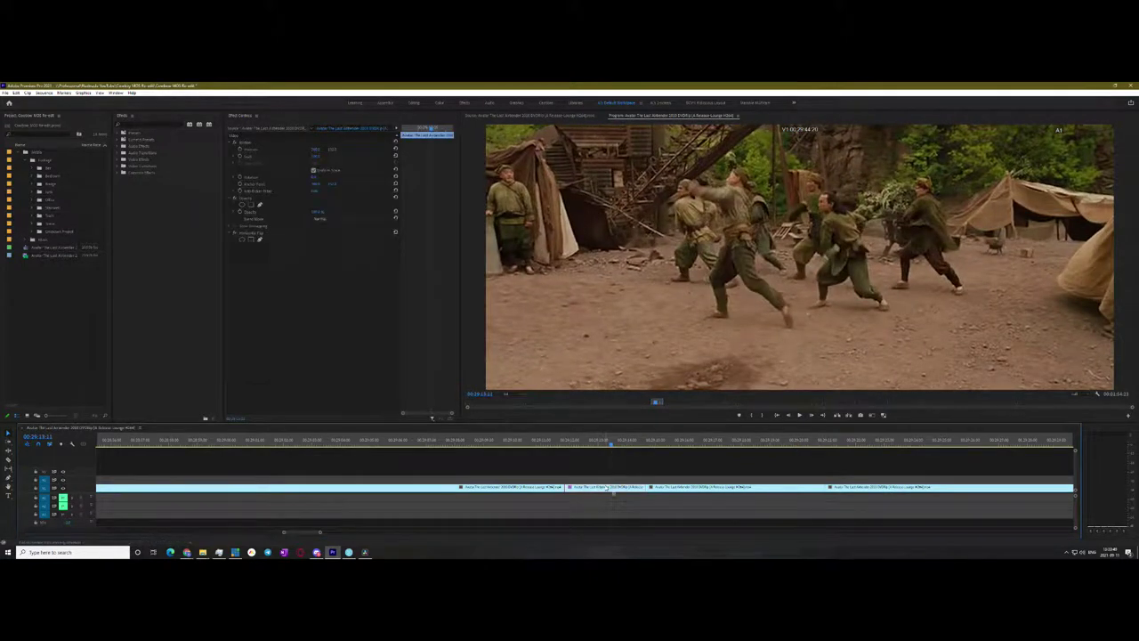
key("shift+Delete")
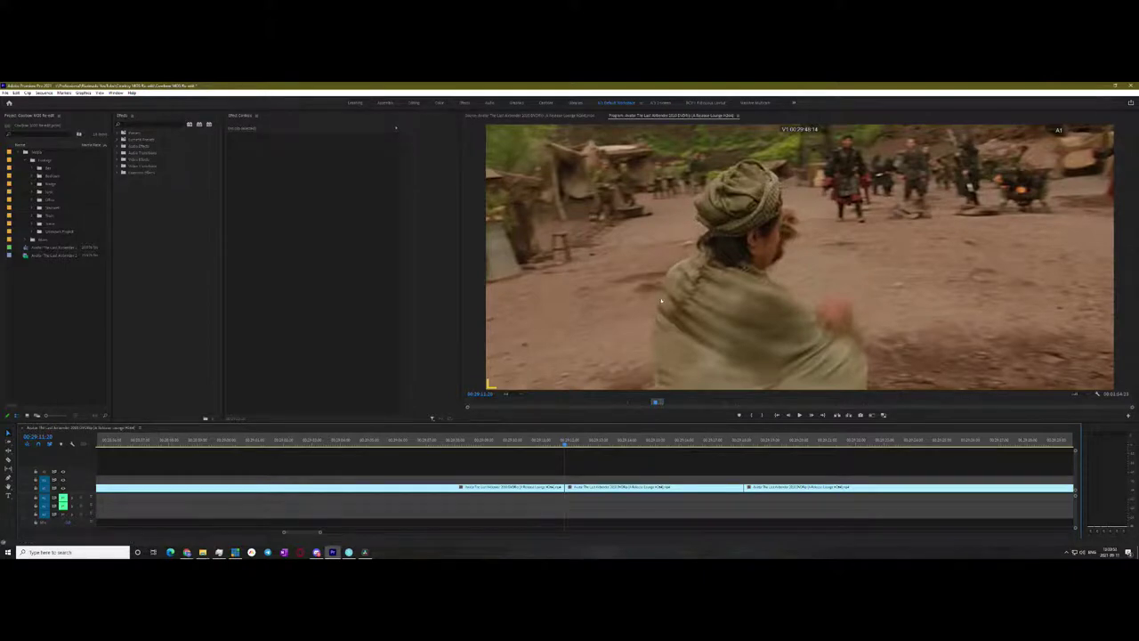
key("Up")
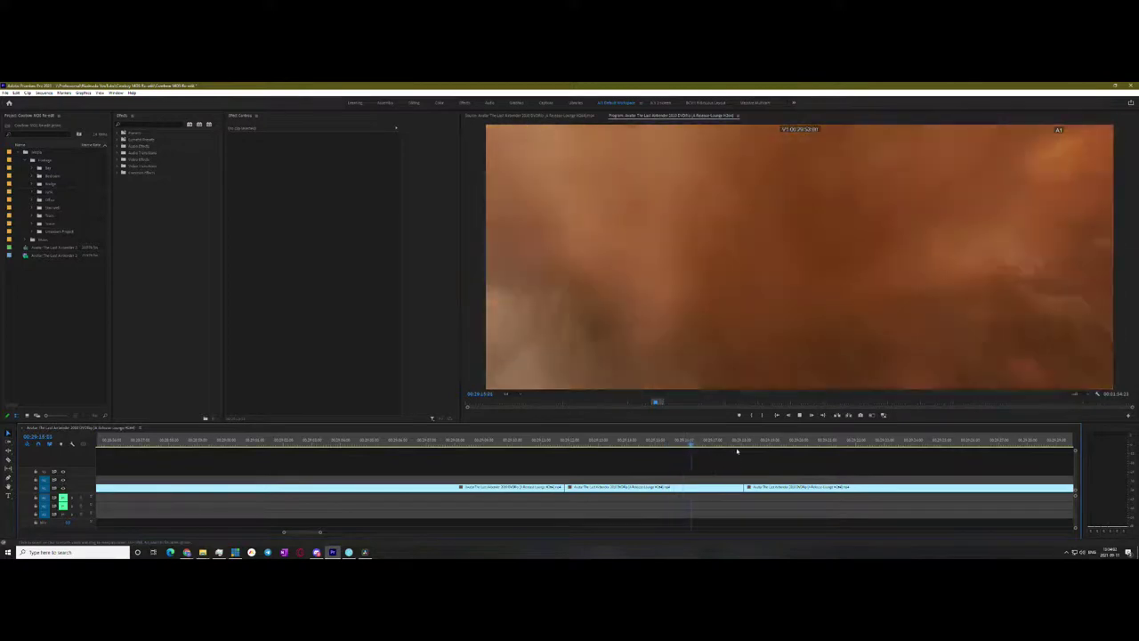
- Split the clip at the fight moment and ripple-delete the short piece after it
left_click_drag(757, 441, 504, 443)
scroll(760, 442, "up", 5)
mouse_move(761, 442)
left_mouse_down()
mouse_move(822, 443)
mouse_move(692, 442)
mouse_move(771, 445)
left_mouse_up()
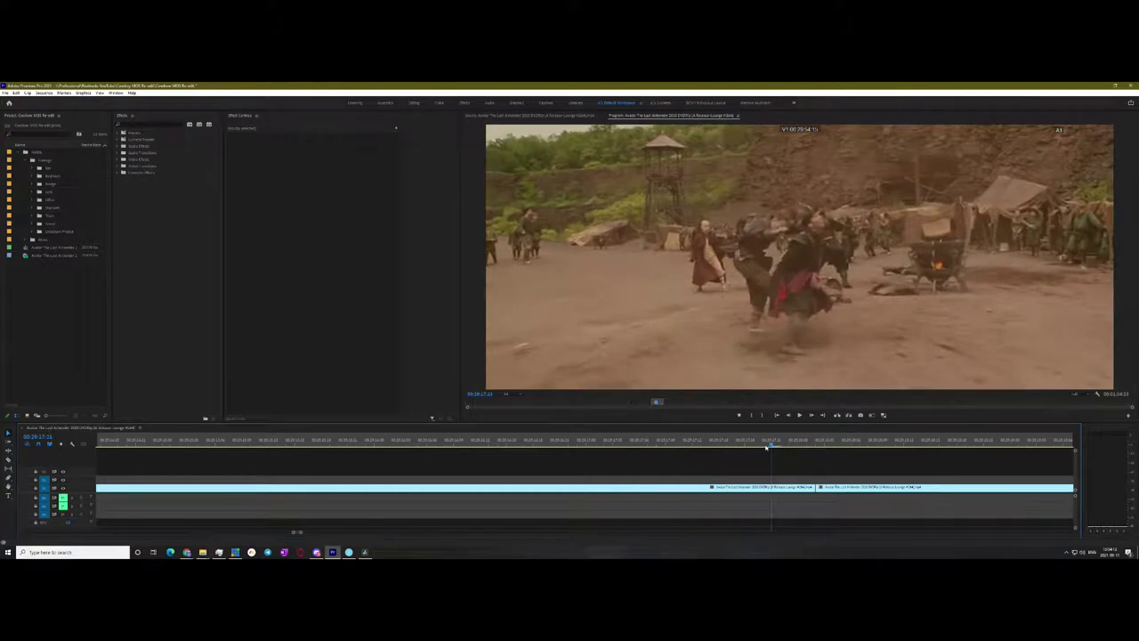
key("ctrl+k")
left_click(792, 488)
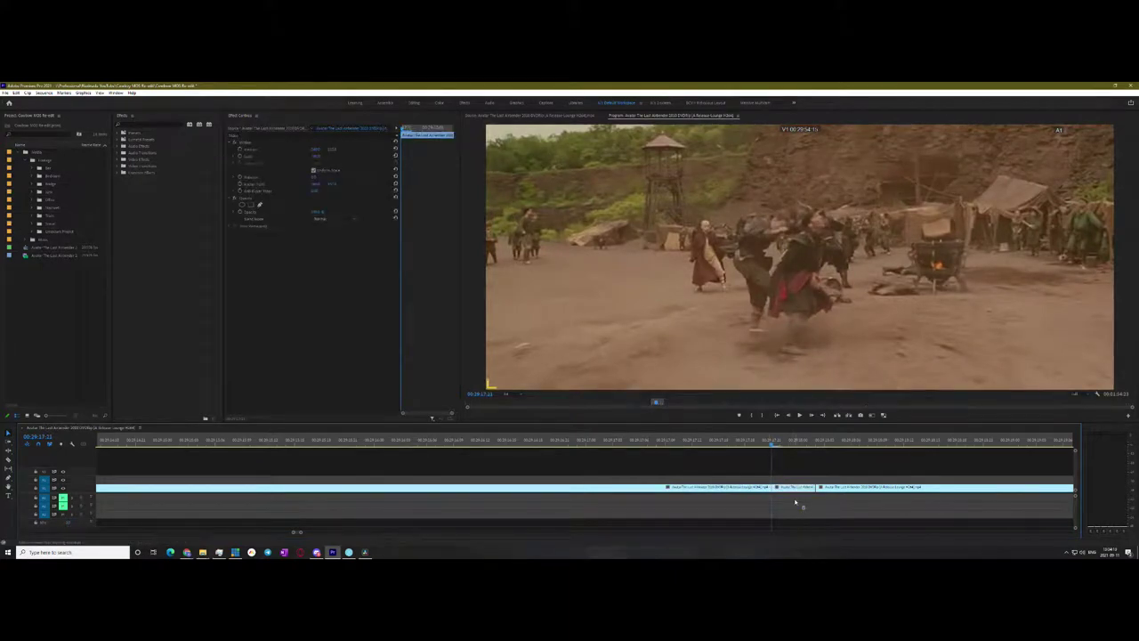
key("shift+Delete")
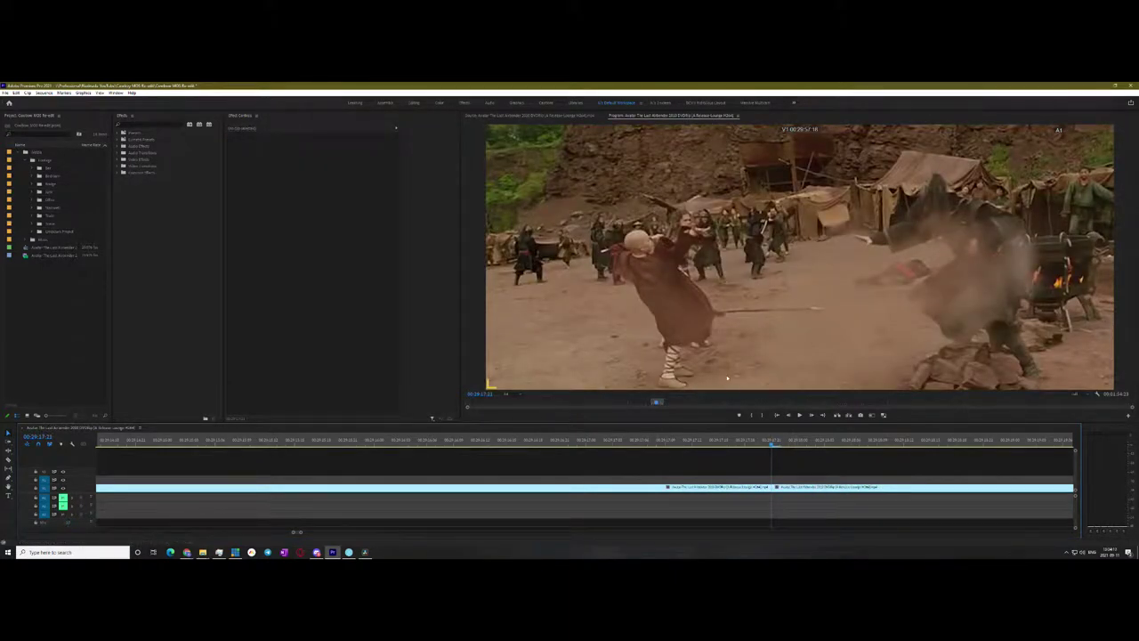
- Play back the new cut, zooming the timeline out and in to check neighbouring edits
mouse_move(779, 449)
left_mouse_down()
mouse_move(911, 434)
mouse_move(770, 440)
left_mouse_up()
key("space")
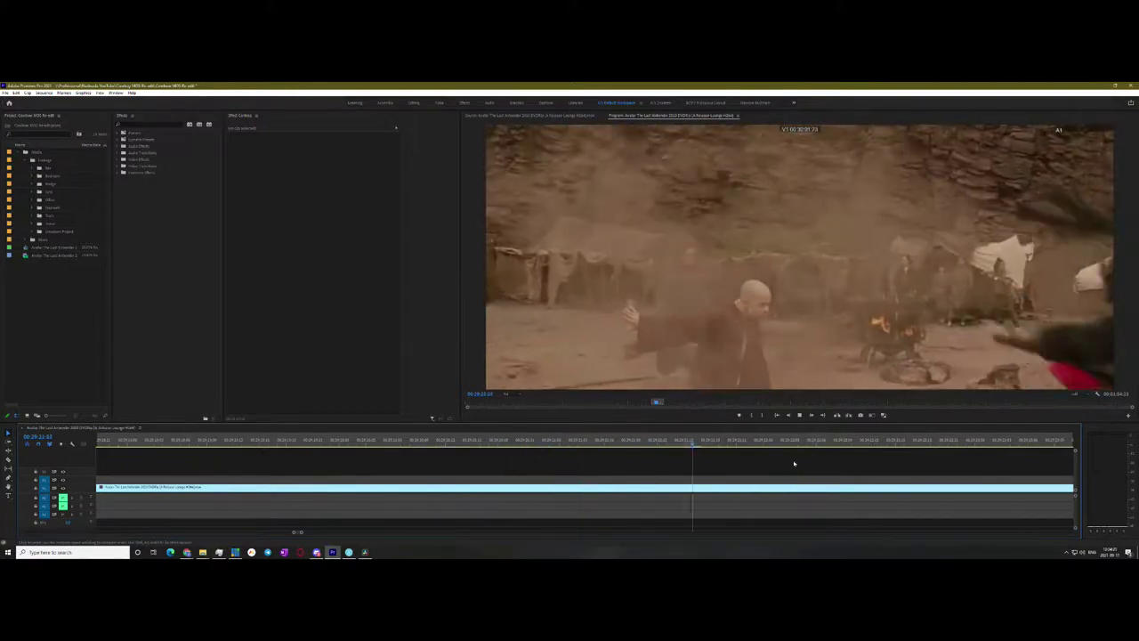
key("minus")
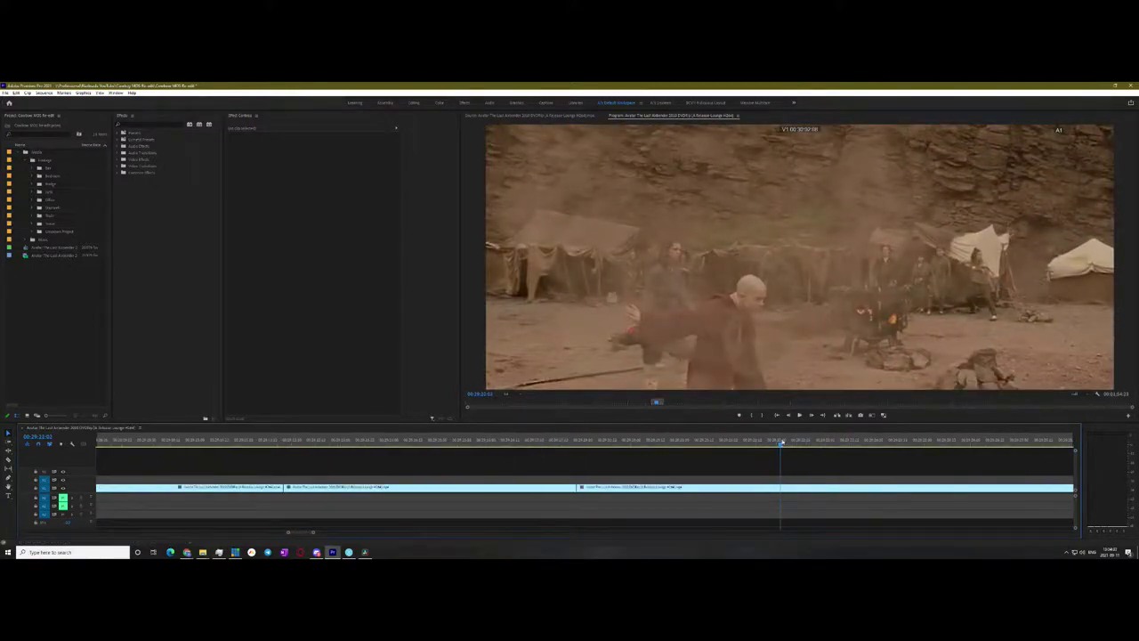
key("equal")
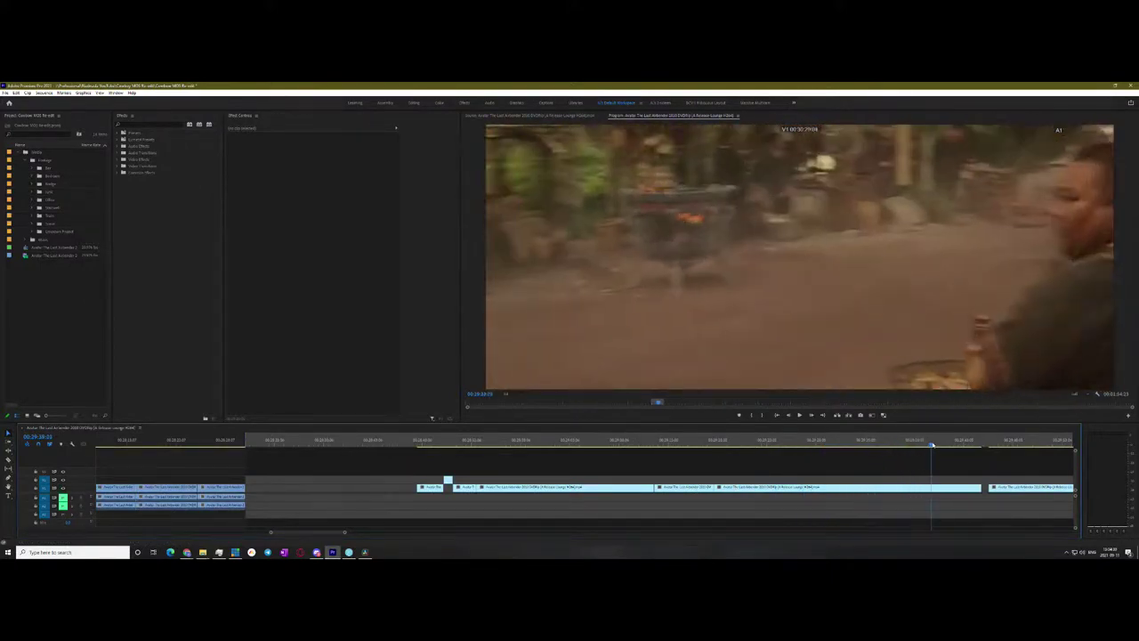
left_click_drag(901, 451, 968, 443)
scroll(984, 443, "down", 4)
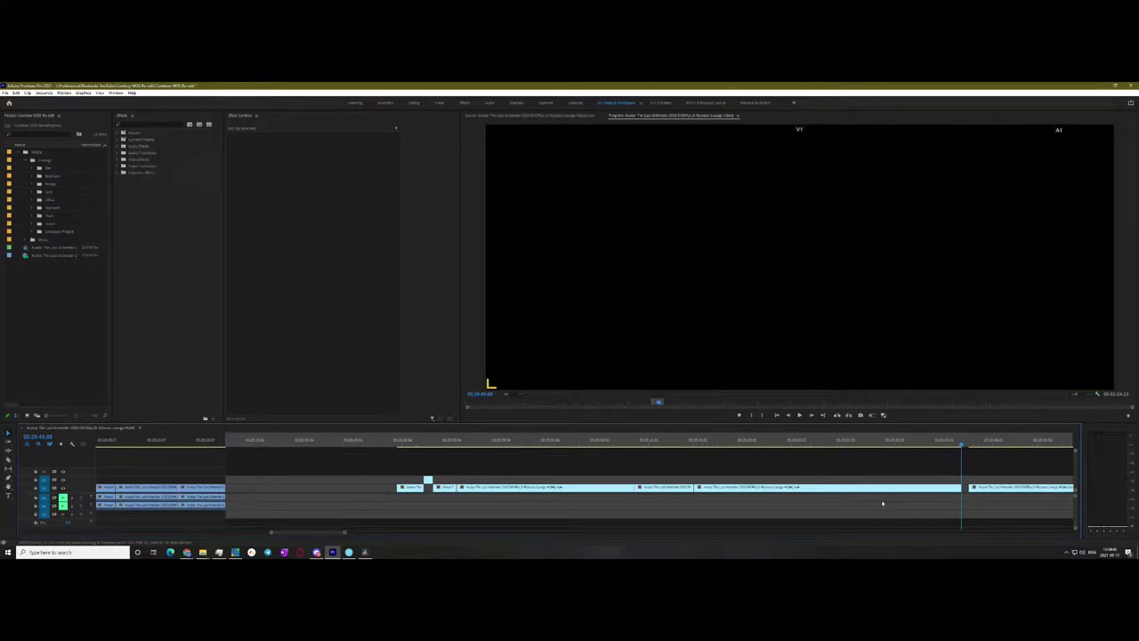
left_click_drag(871, 445, 955, 445)
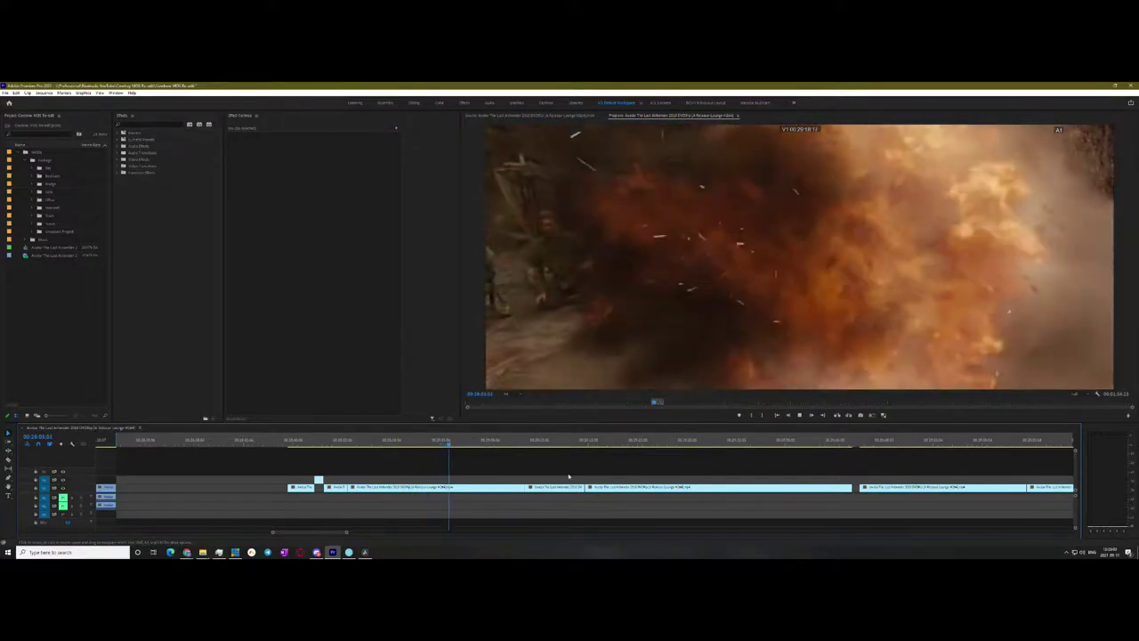
- Review the fire shot and park the playhead on the flame burst
key("=")
key("=")
key("=")
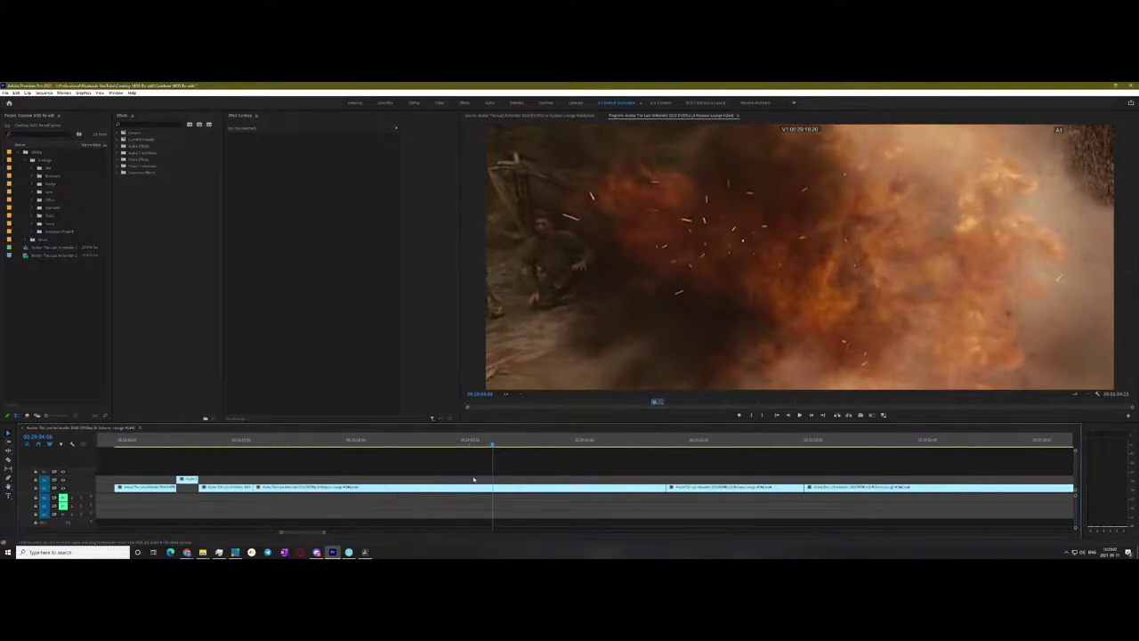
left_click(413, 447)
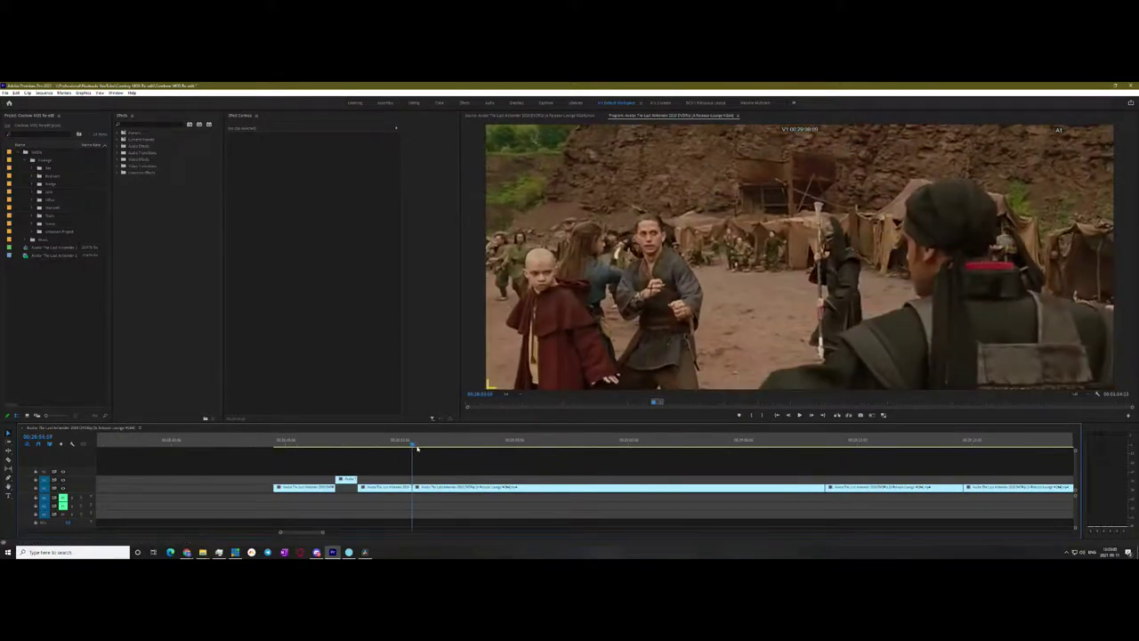
left_click_drag(492, 448, 523, 448)
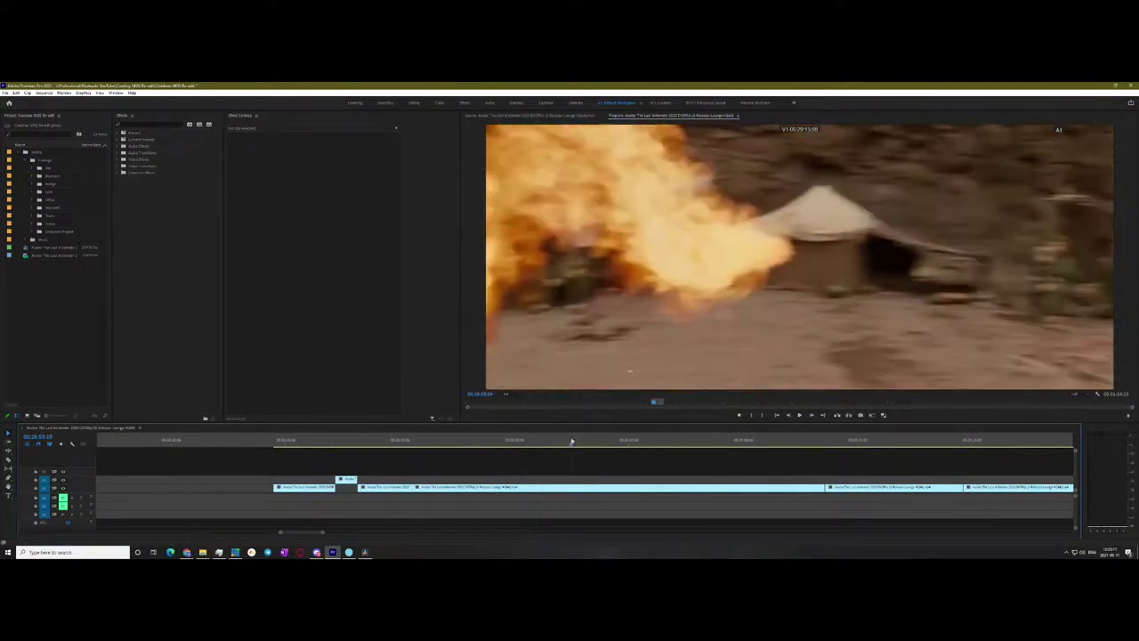
left_click_drag(473, 442, 428, 443)
key("space")
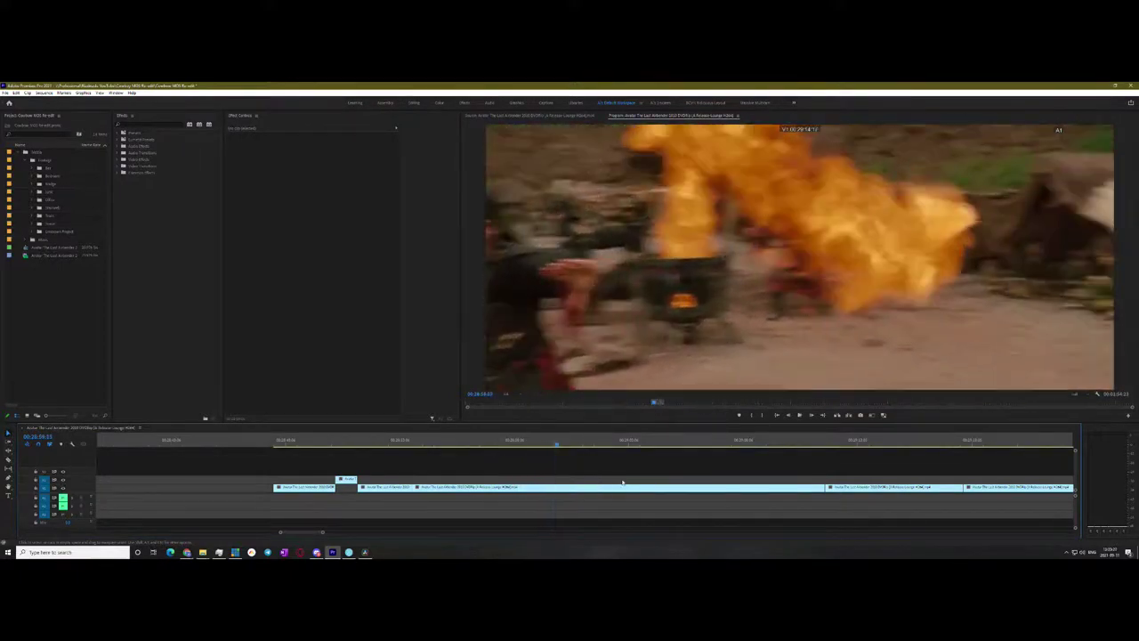
left_click(531, 442)
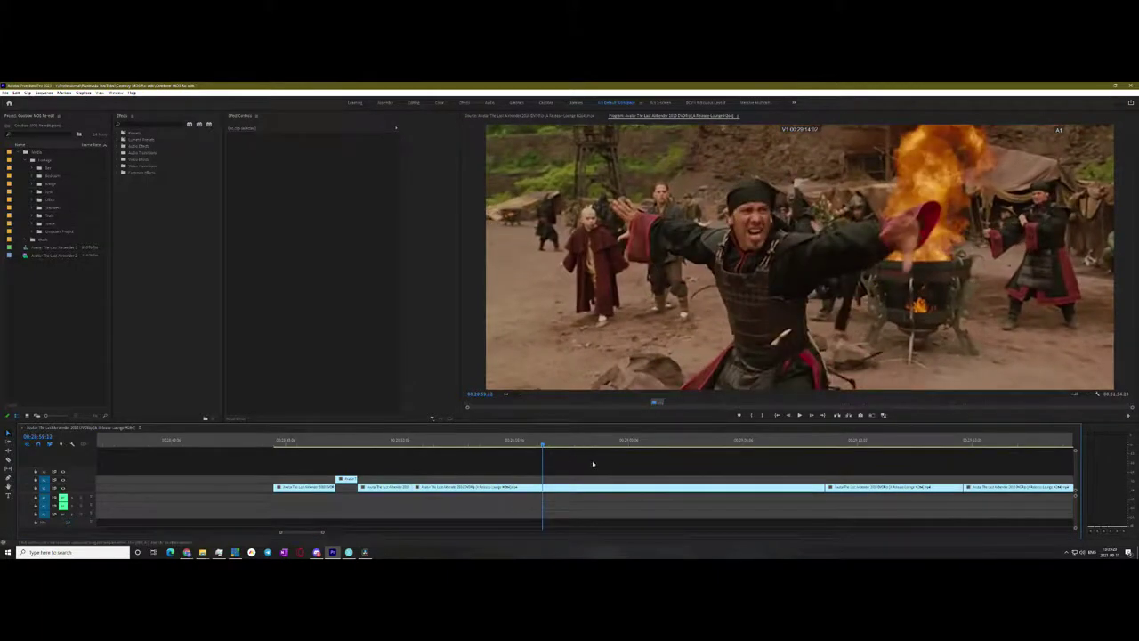
left_click_drag(468, 442, 589, 445)
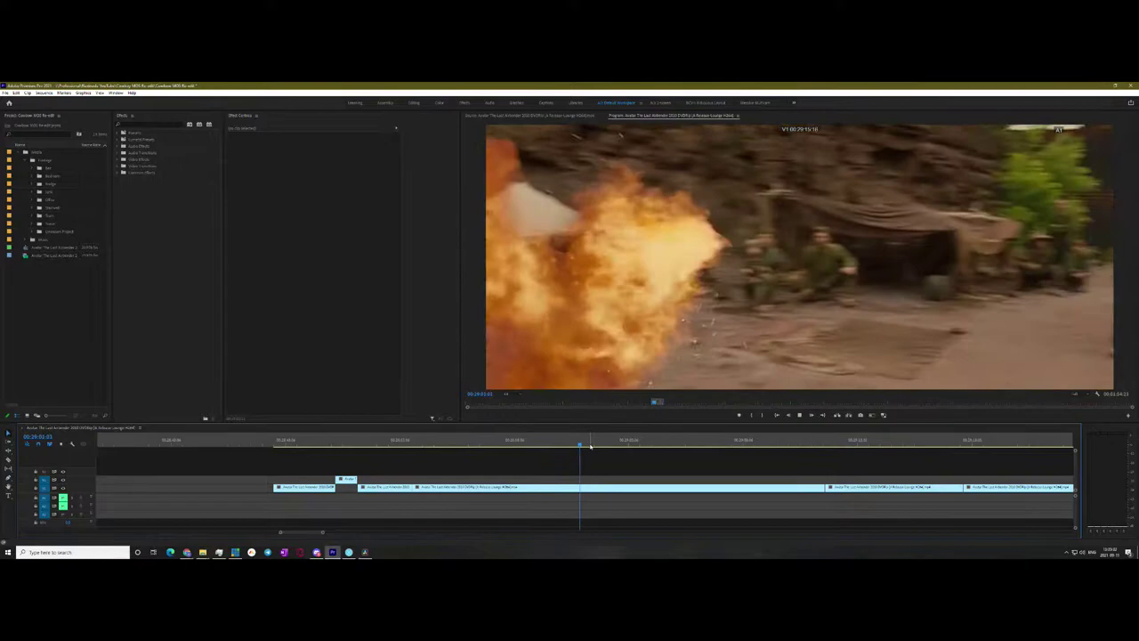
key("space")
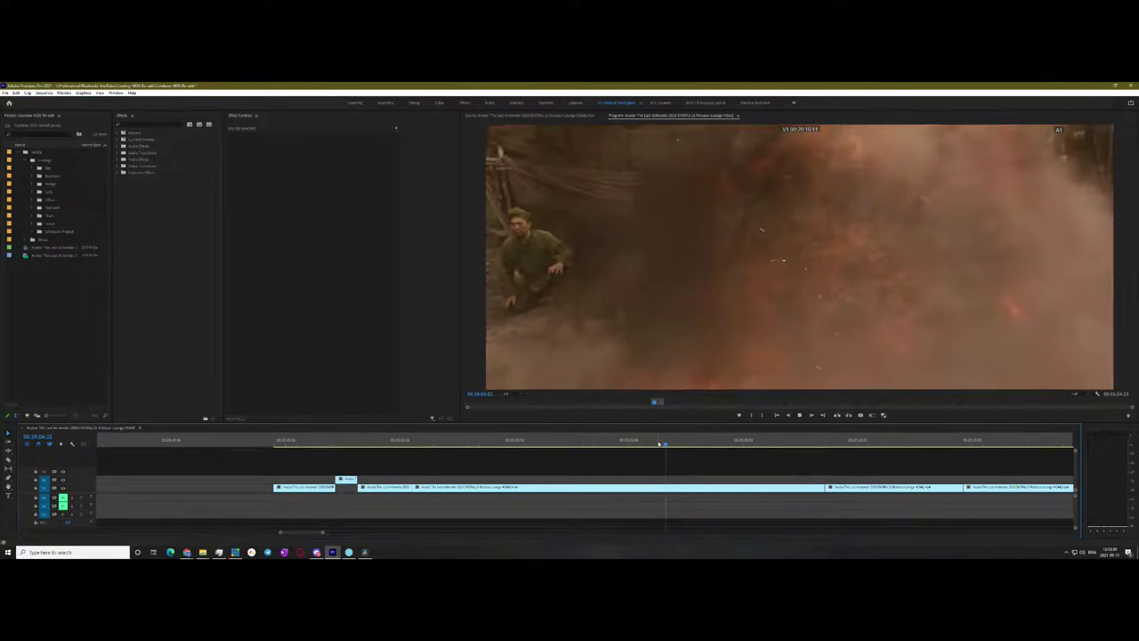
left_click_drag(659, 443, 456, 451)
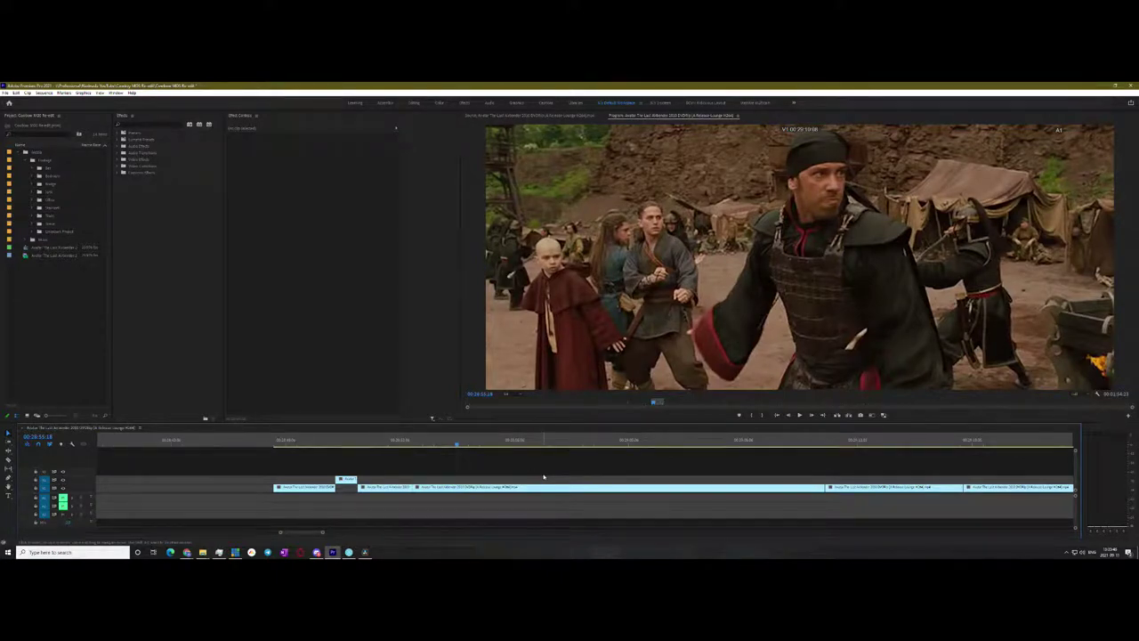
key("space")
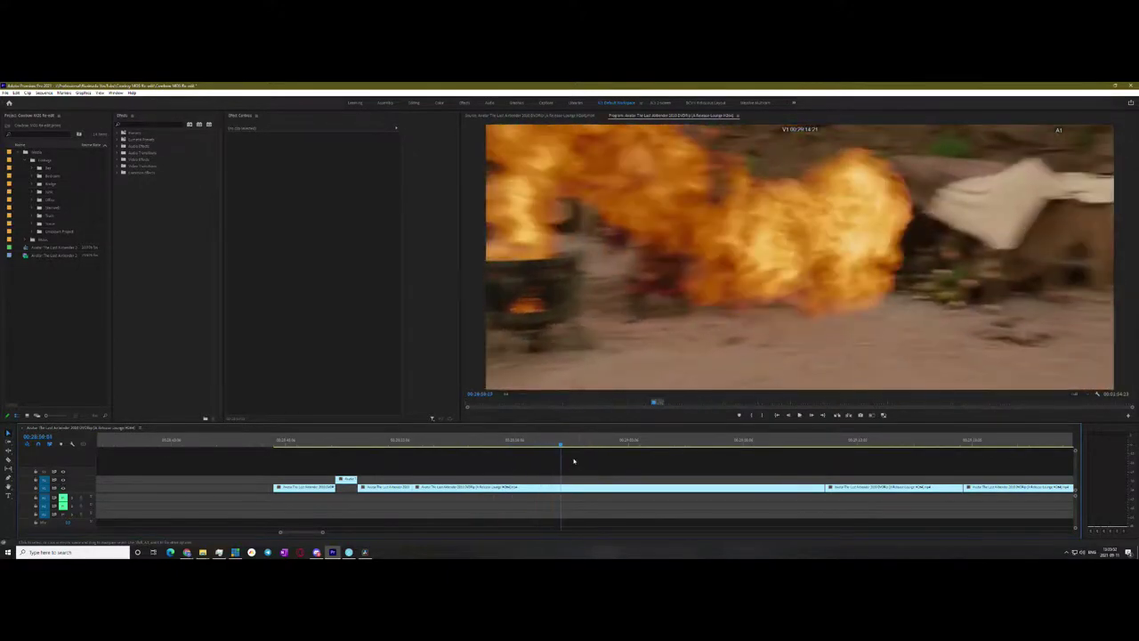
left_click(520, 441)
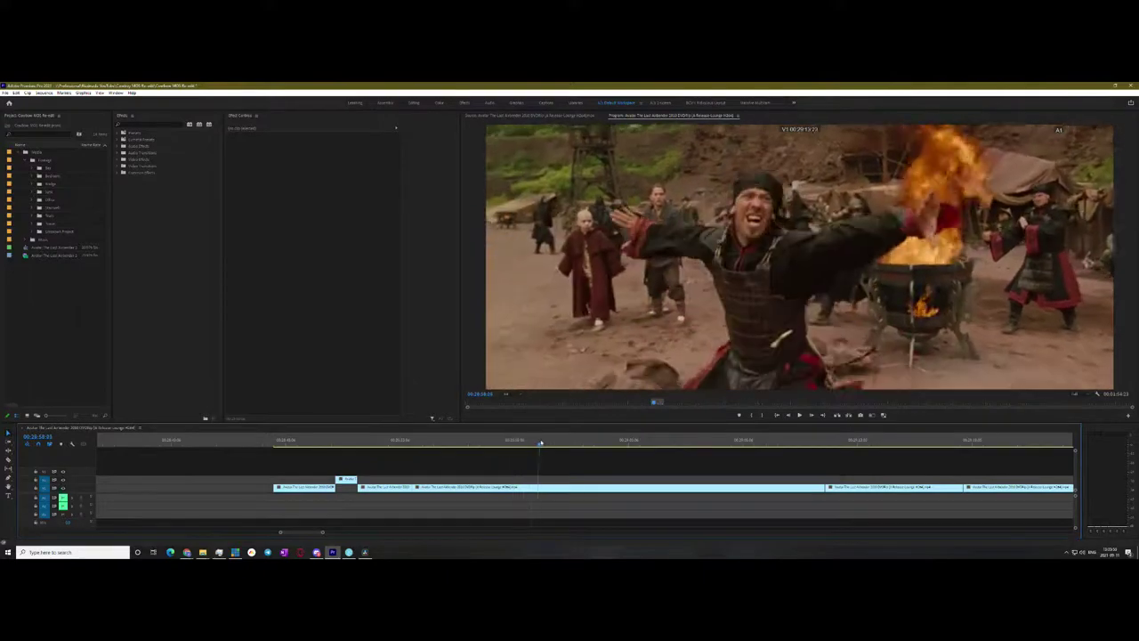
left_click(520, 442)
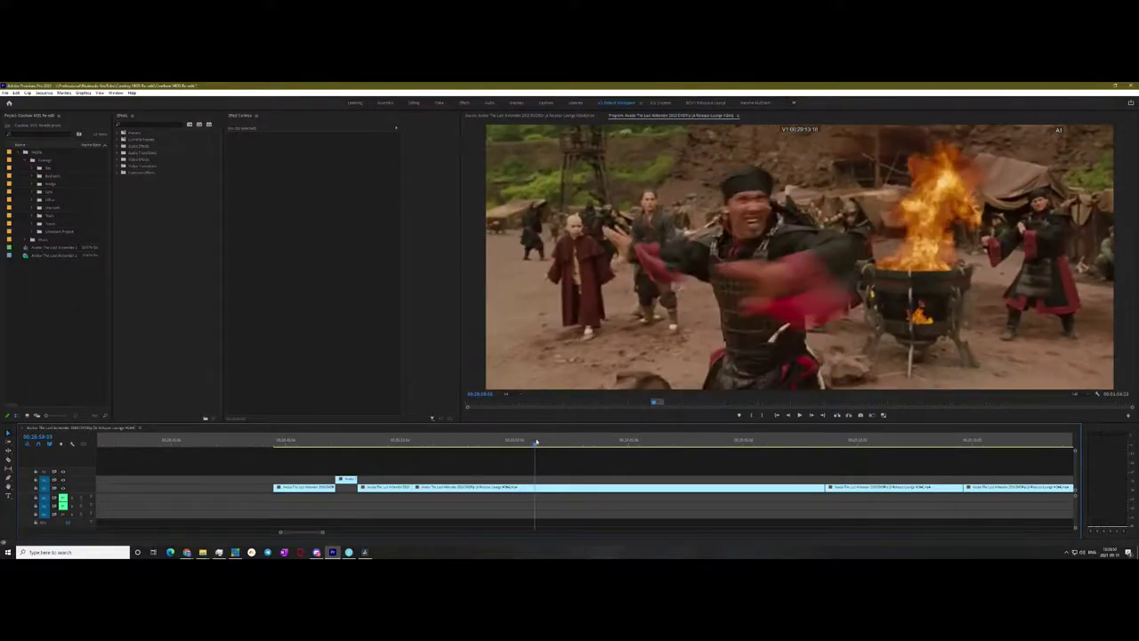
left_click(554, 438)
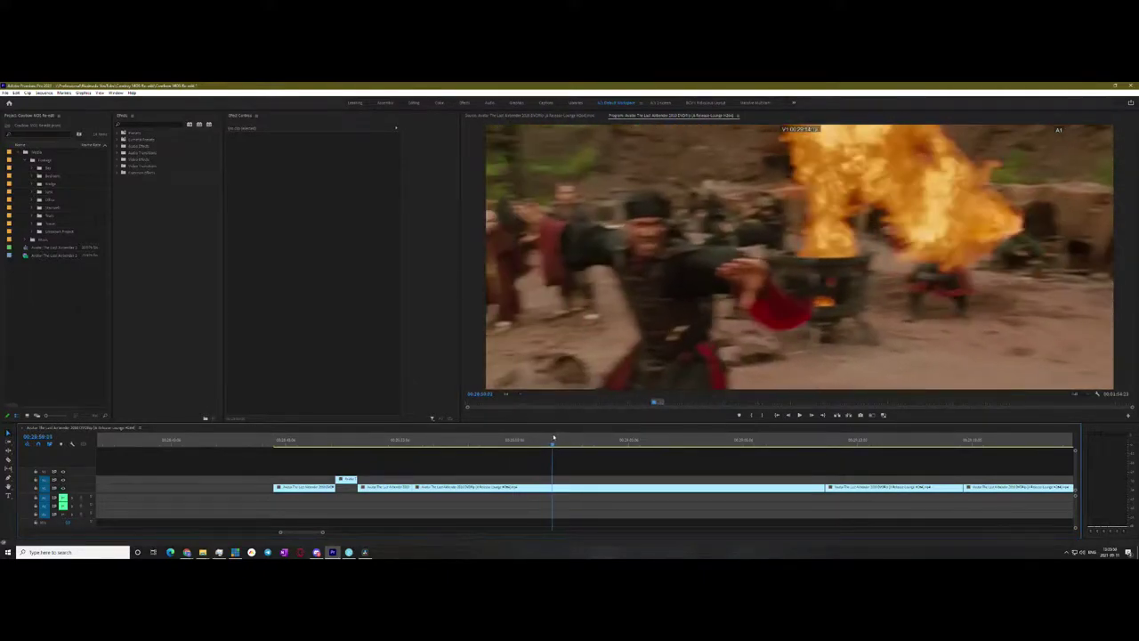
- Split the V1 clip twice at the blast, ripple-delete the short piece, and play it back
key("ctrl+k")
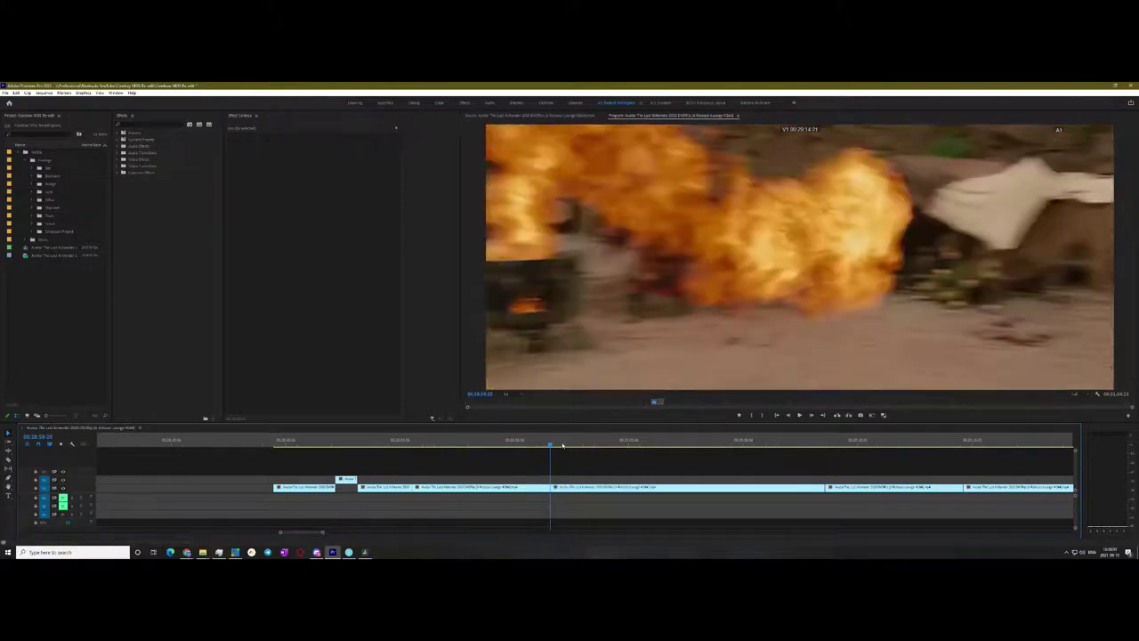
left_click_drag(611, 442, 584, 450)
key("ctrl+k")
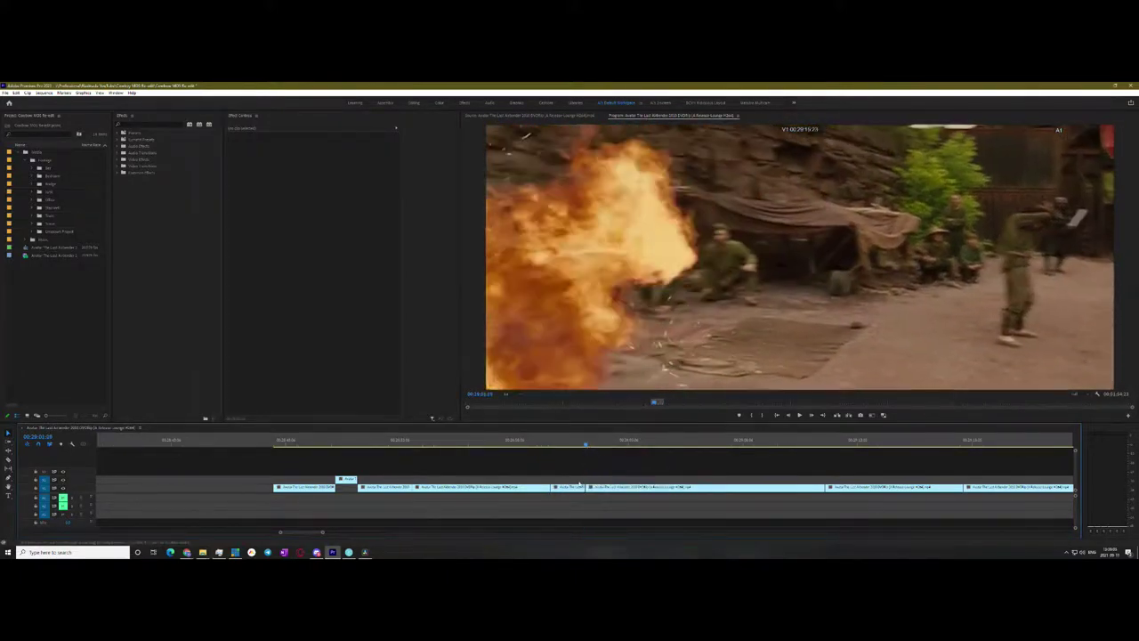
left_click(567, 487)
key("shift+Delete")
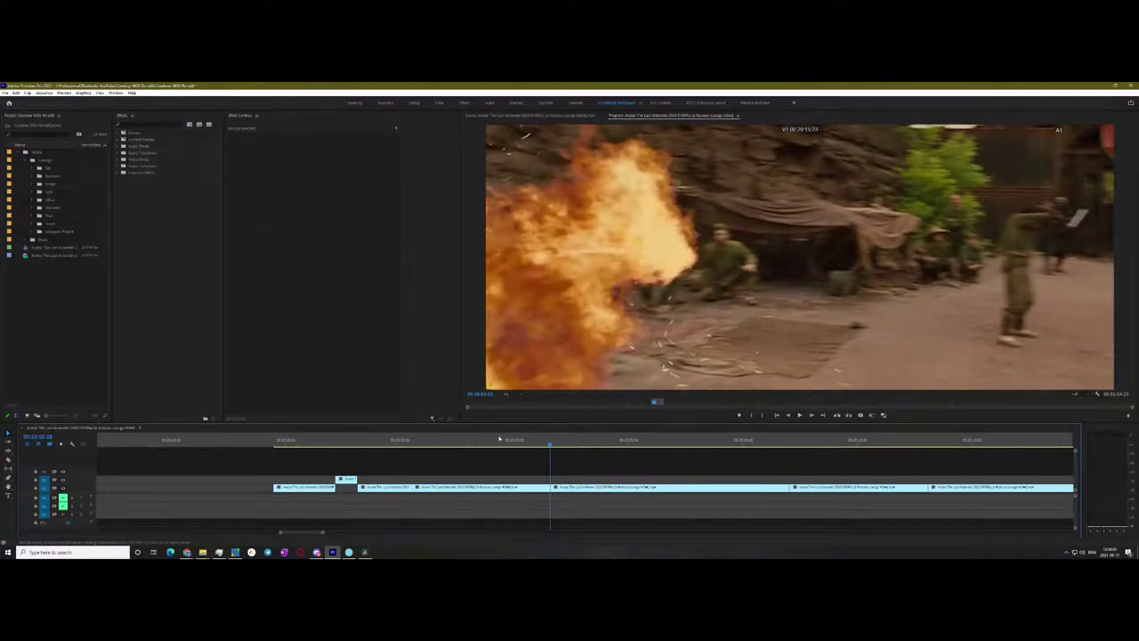
left_click(499, 442)
key("space")
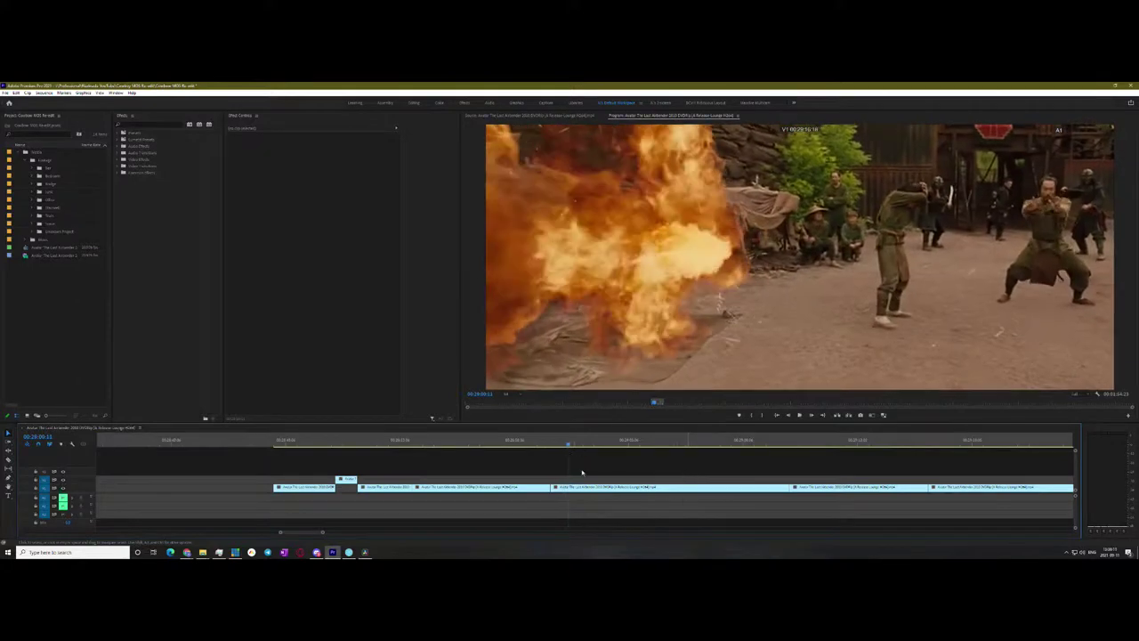
- Re-trim the following V1 edit points and reselect the clip with the Selection tool
mouse_move(567, 490)
left_mouse_down()
mouse_move(577, 489)
mouse_move(552, 488)
left_mouse_up()
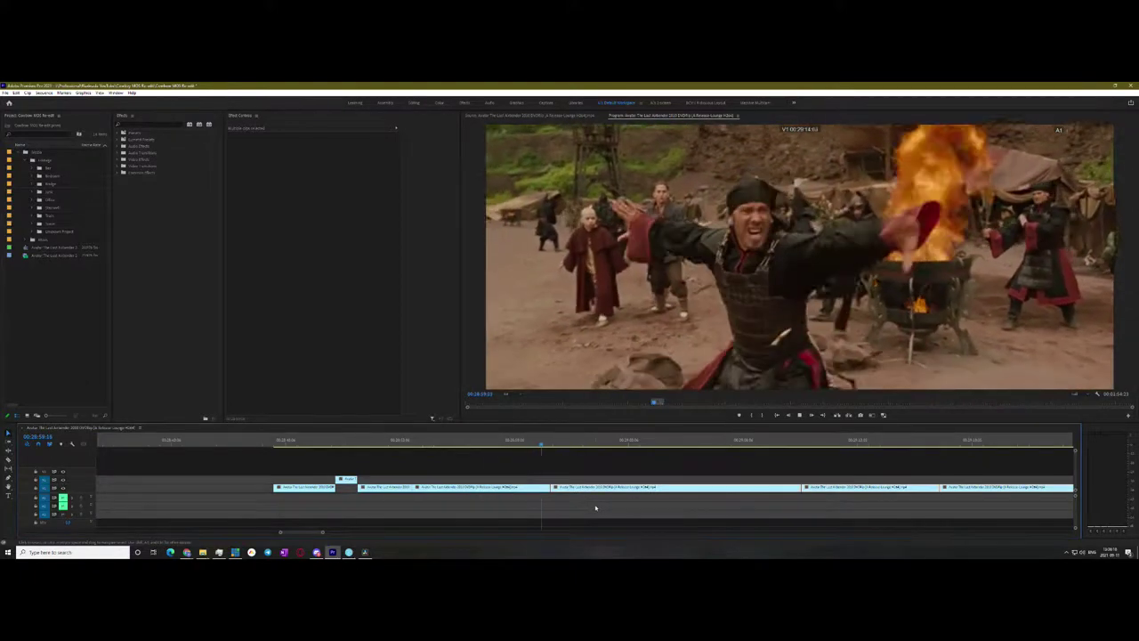
left_click_drag(589, 487, 591, 495)
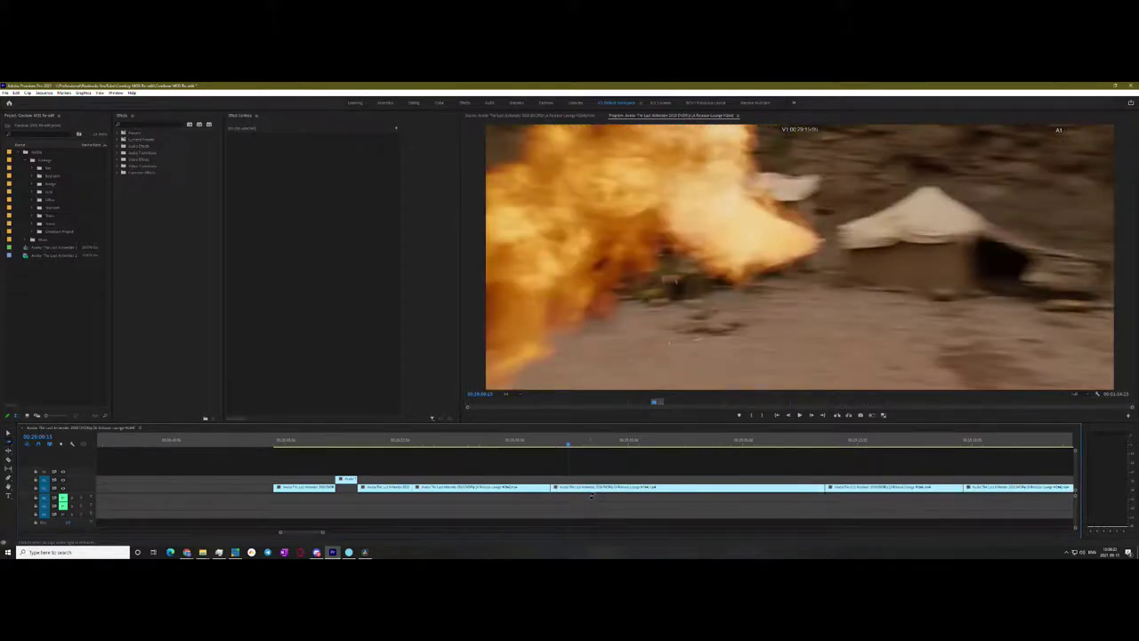
key("v")
left_click(578, 490)
scroll(609, 471, "down", 2, "alt")
right_click(616, 489)
mouse_move(554, 445)
left_mouse_down()
mouse_move(533, 445)
mouse_move(571, 446)
left_mouse_up()
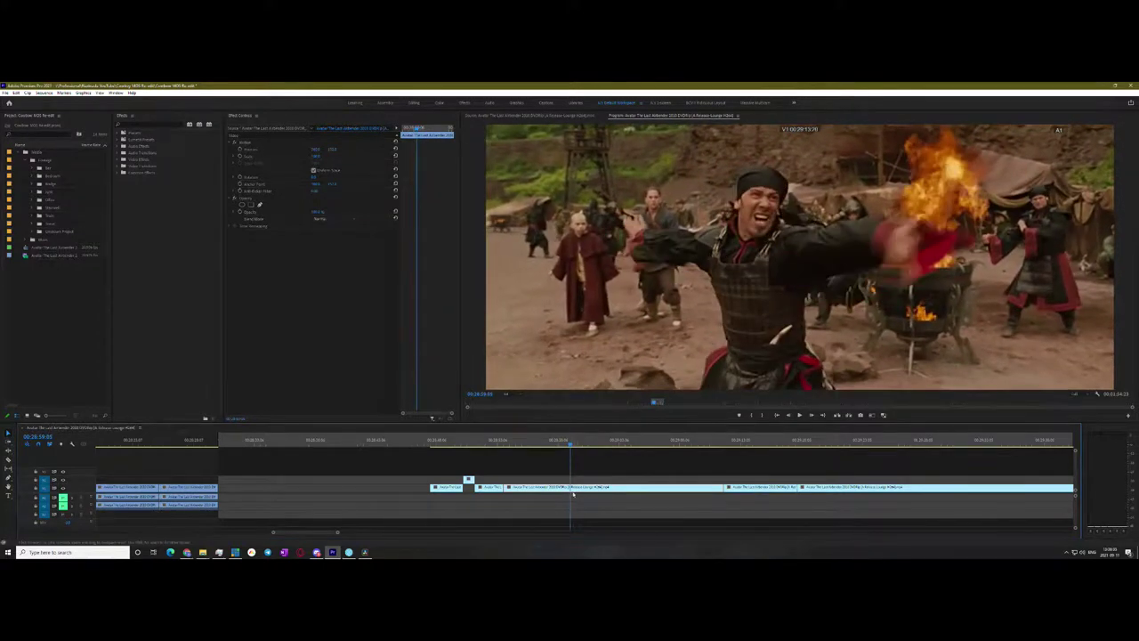
- Split the V1 clip and set the fire-blast clip's speed to 75%
left_click(571, 488)
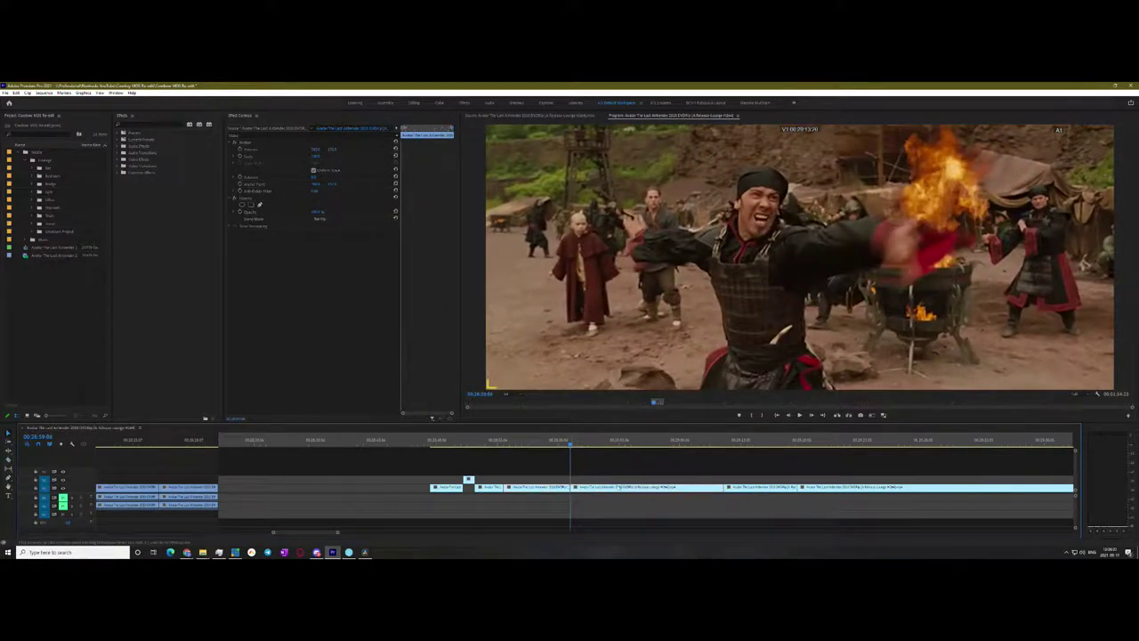
right_click(619, 487)
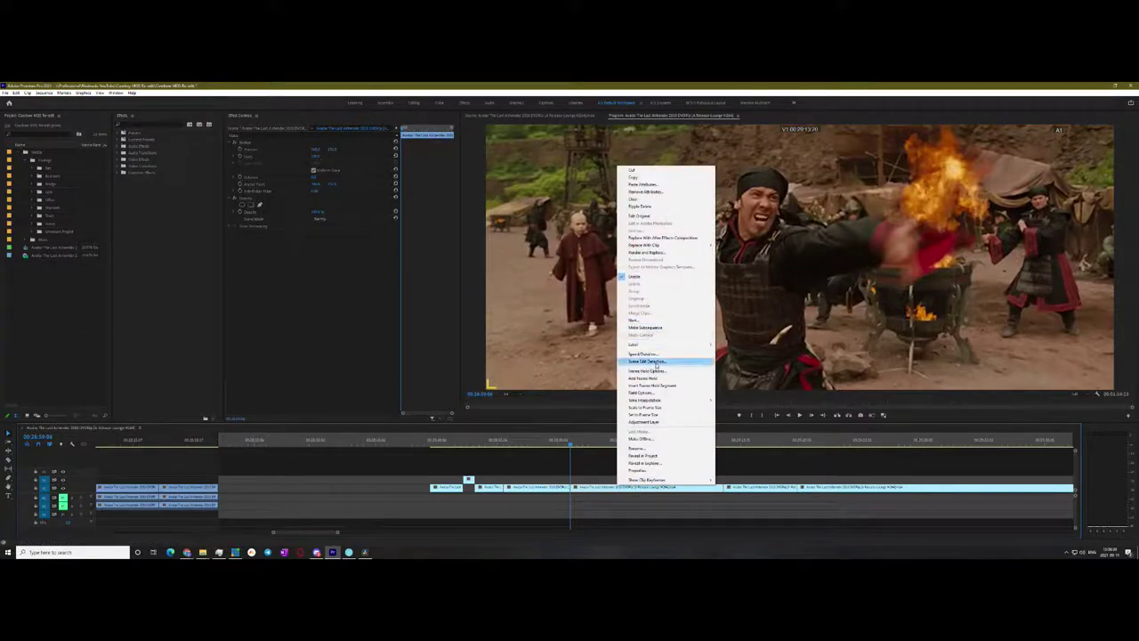
left_click(650, 354)
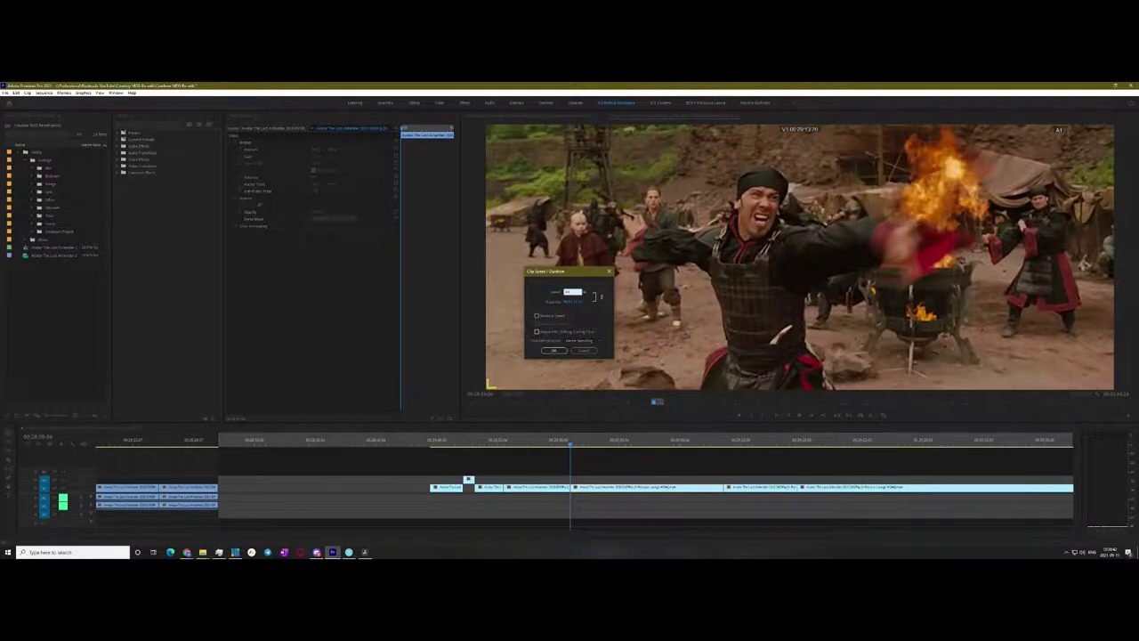
key("Return")
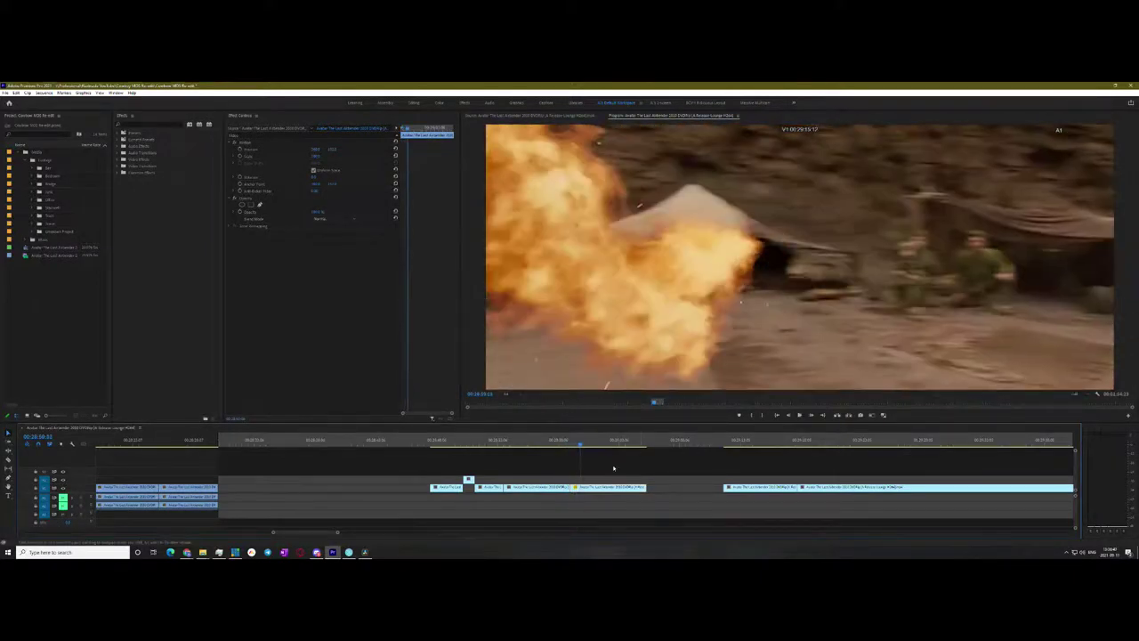
right_click(599, 492)
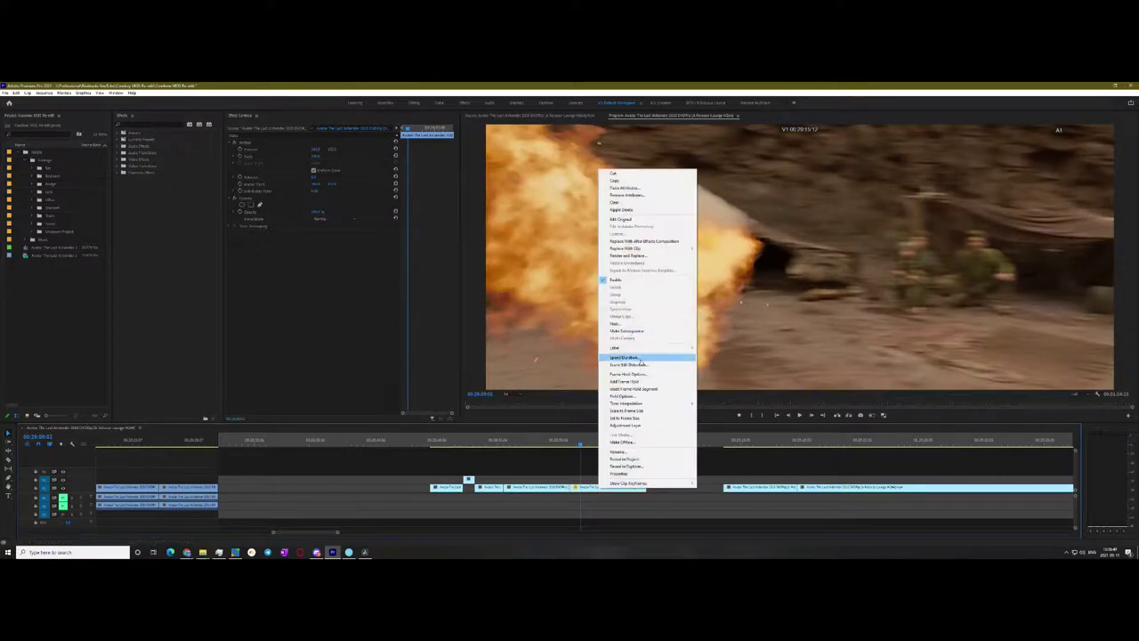
left_click(650, 359)
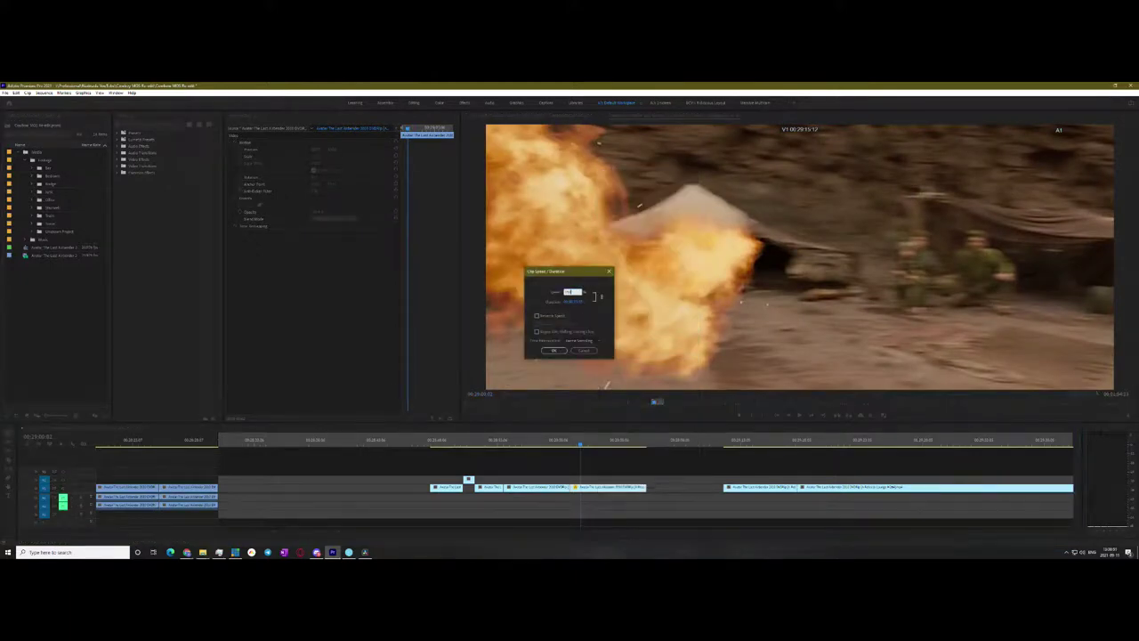
type("75")
key("Return")
key("space")
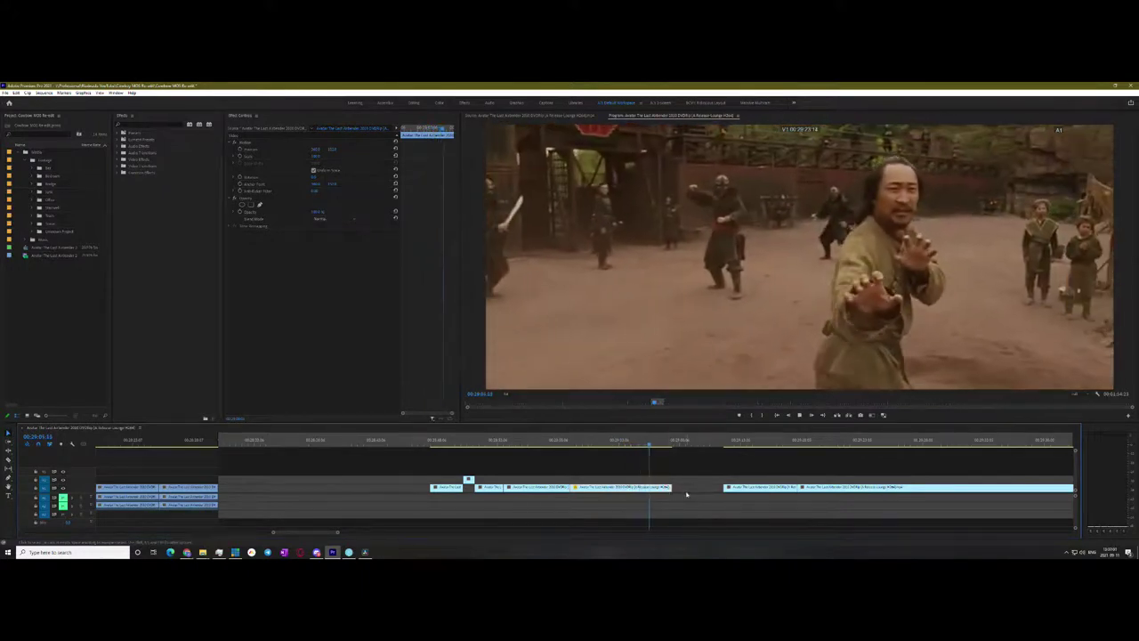
- Split at the smoke shot, change the dust-cloud clip's speed, and delete the gap after it
key("minus")
key("minus")
left_click(604, 439)
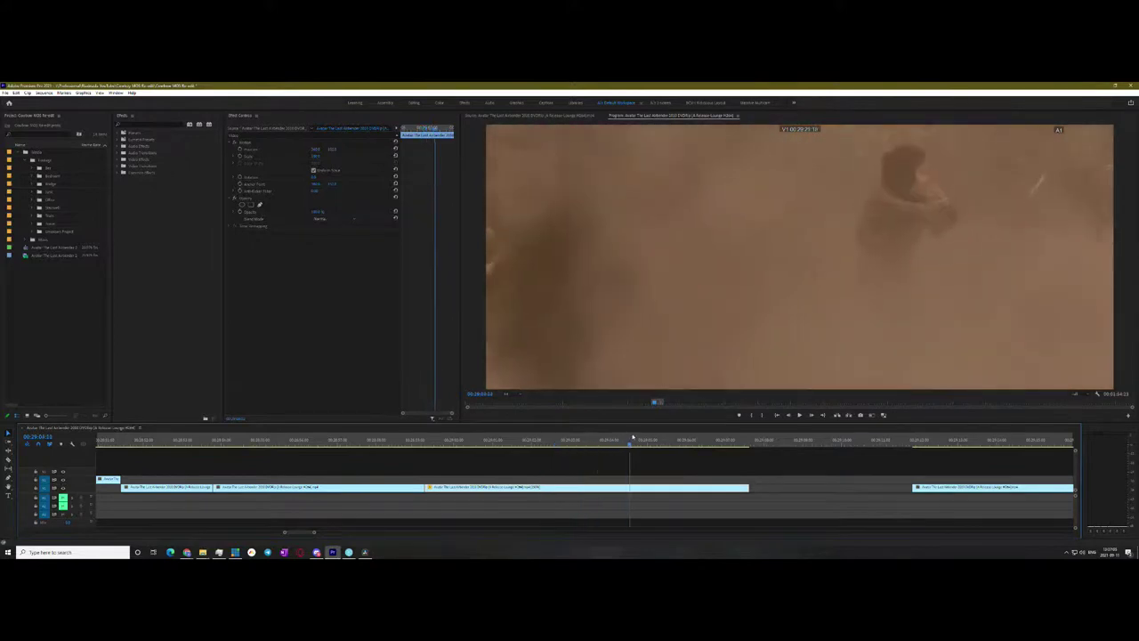
key("space")
key("ctrl+k")
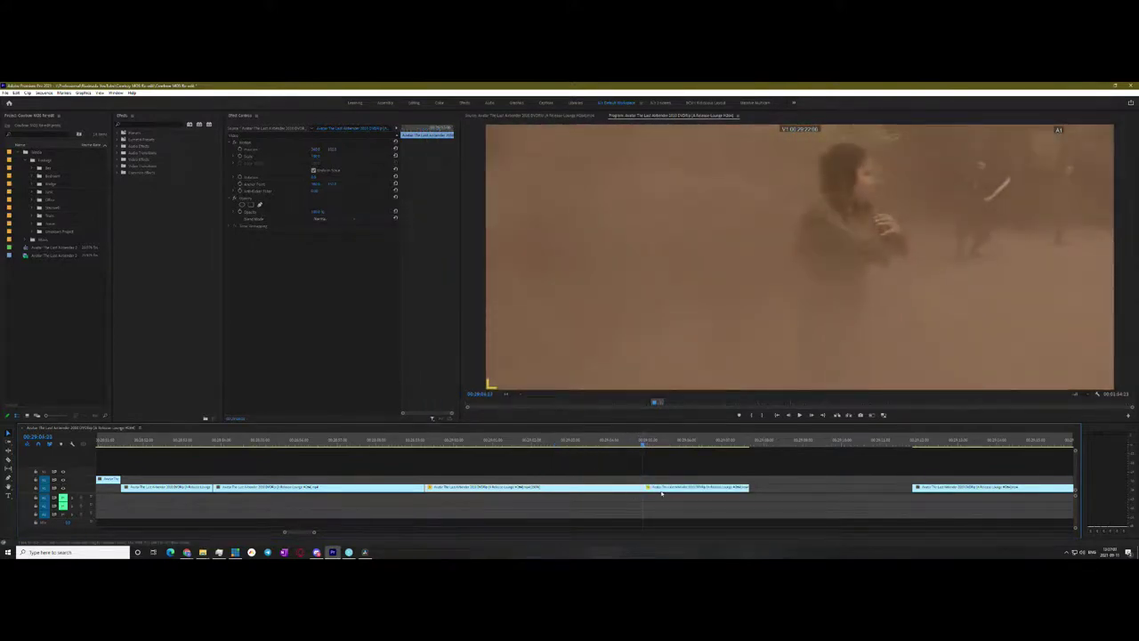
right_click(661, 491)
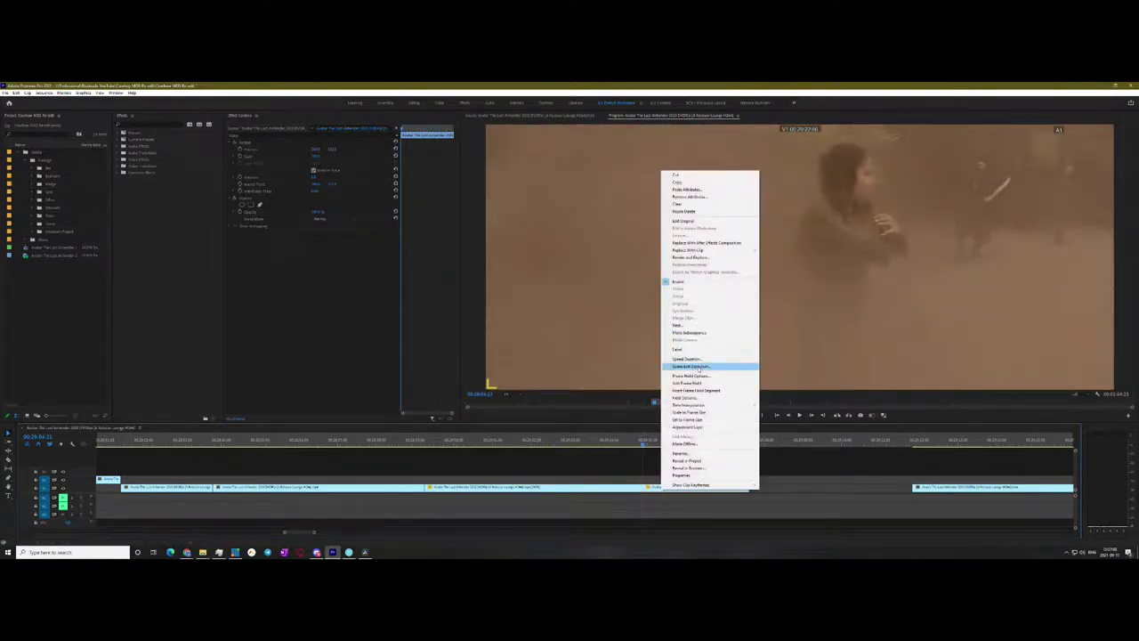
left_click(699, 360)
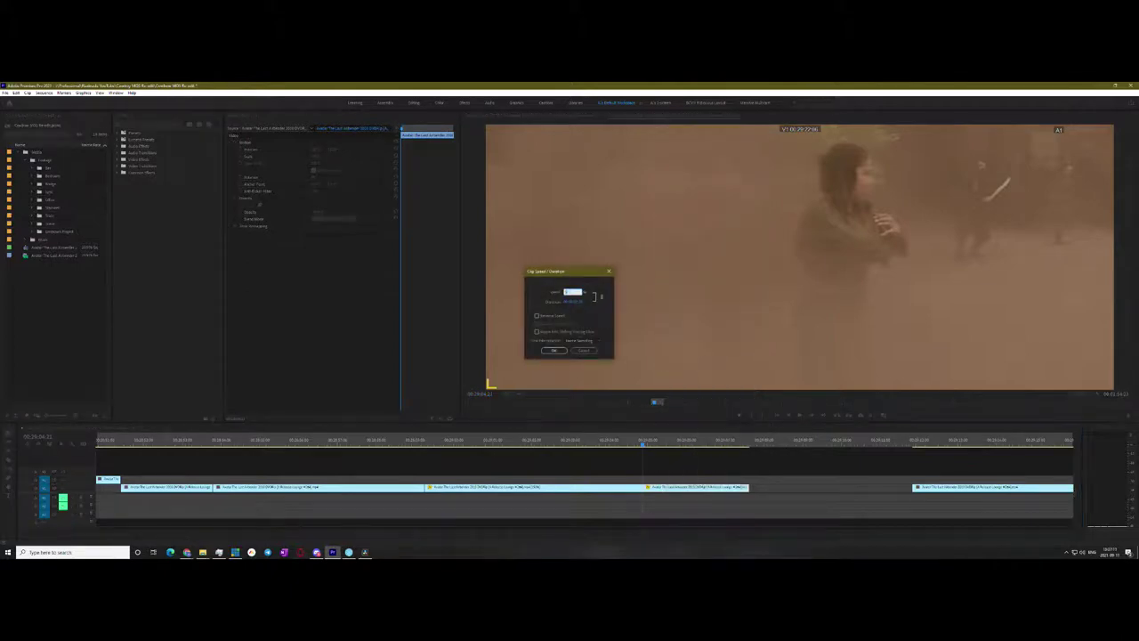
key("Return")
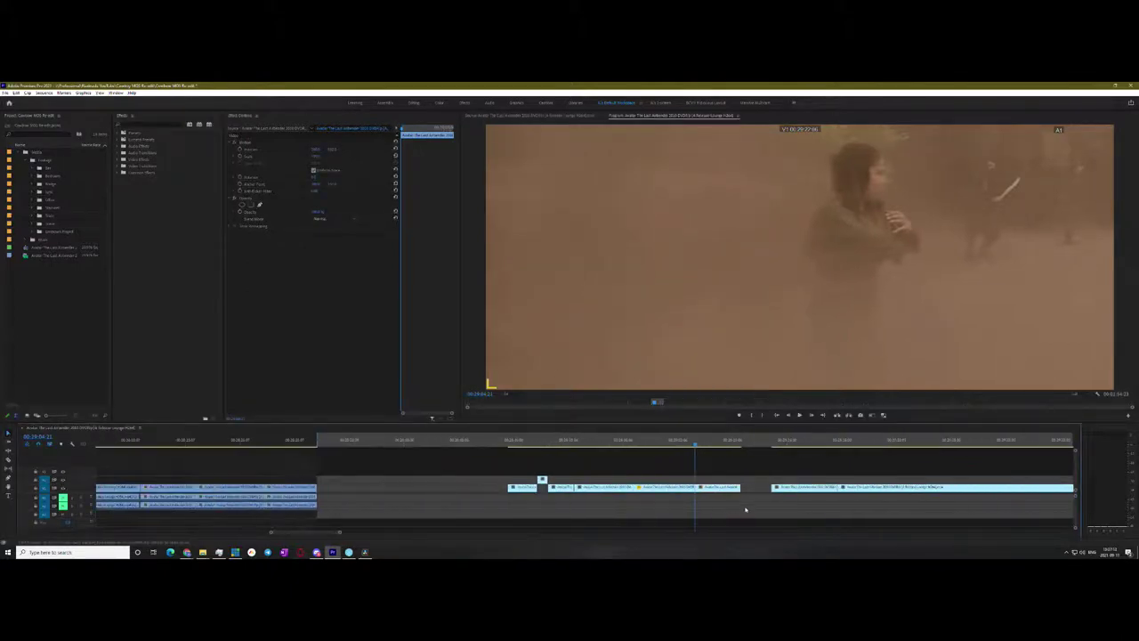
left_click(759, 492)
key("Delete")
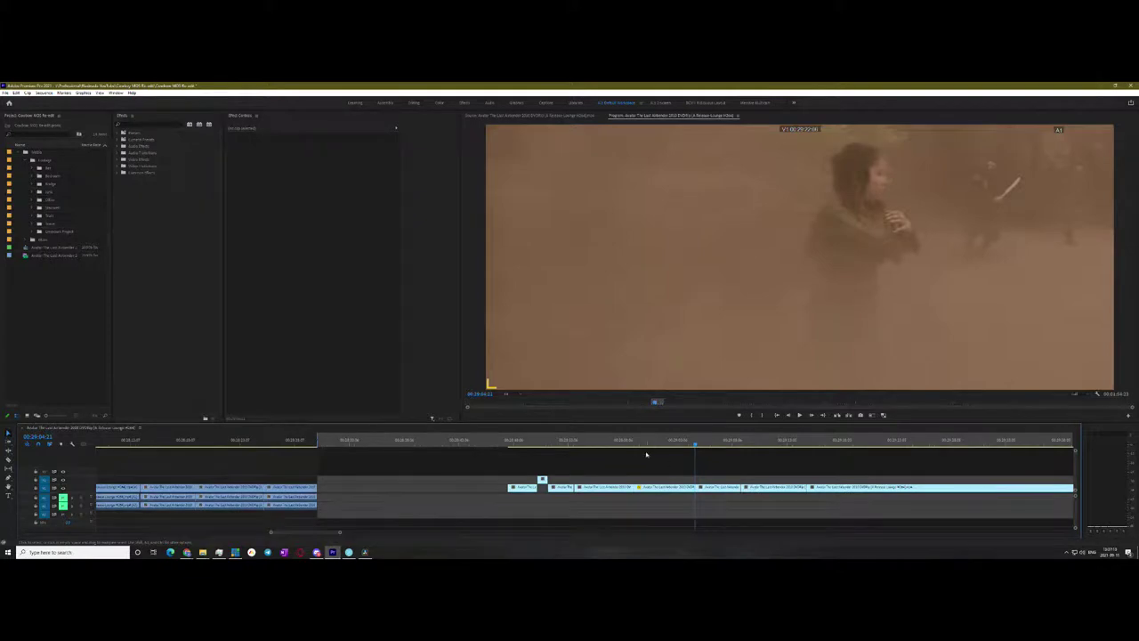
key("Up")
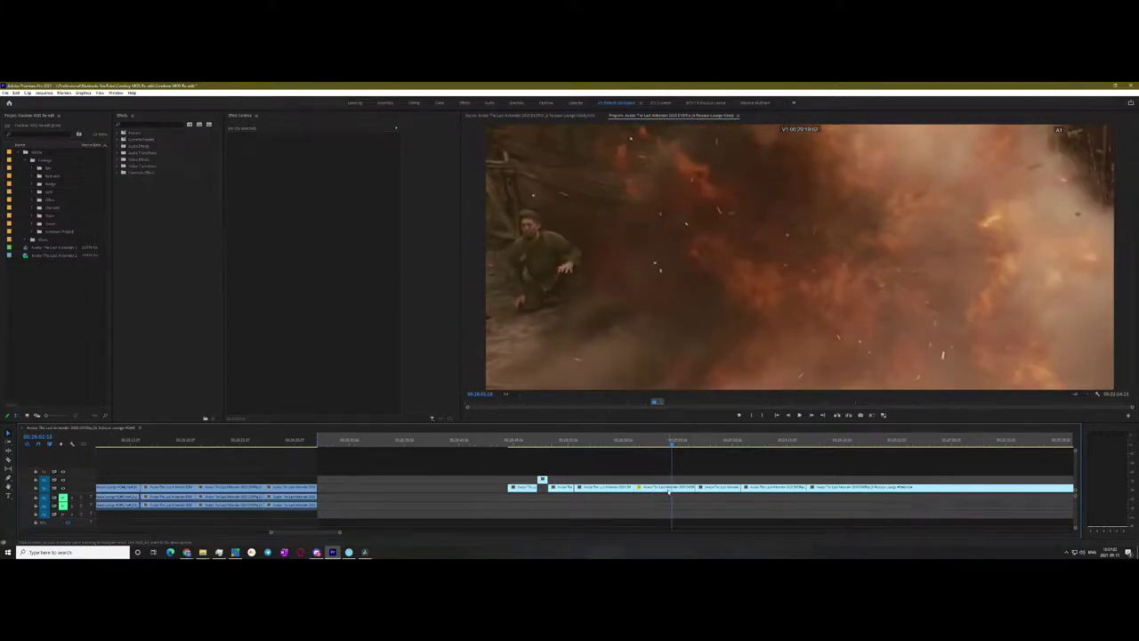
- Change the explosion clip's speed in Speed/Duration and play back the result
right_click(669, 492)
left_click(703, 328)
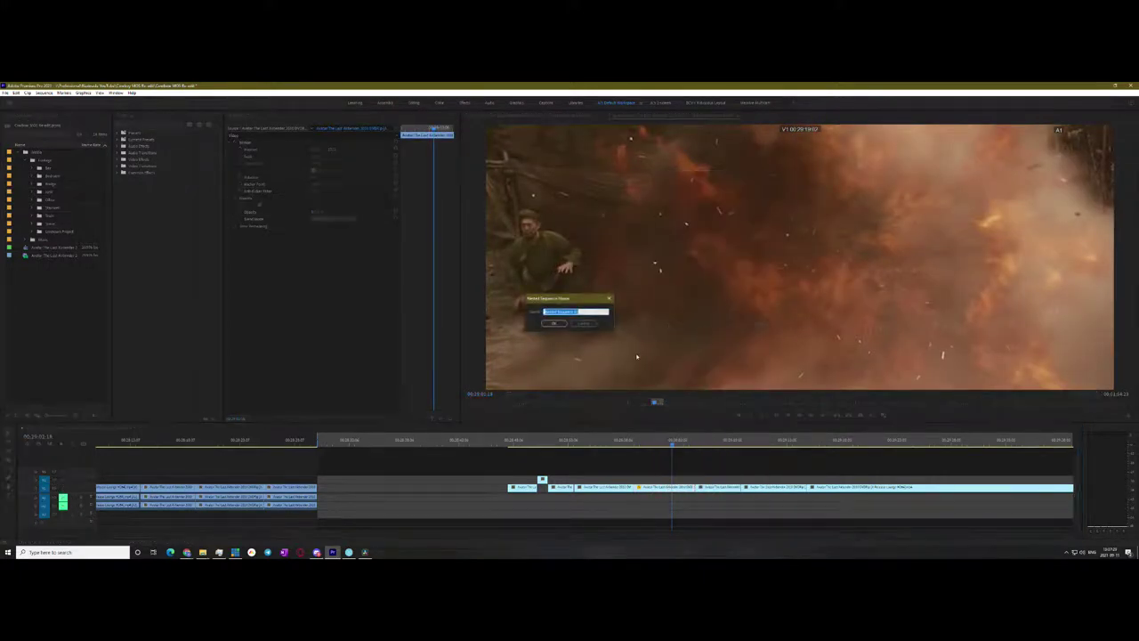
left_click(583, 324)
right_click(686, 487)
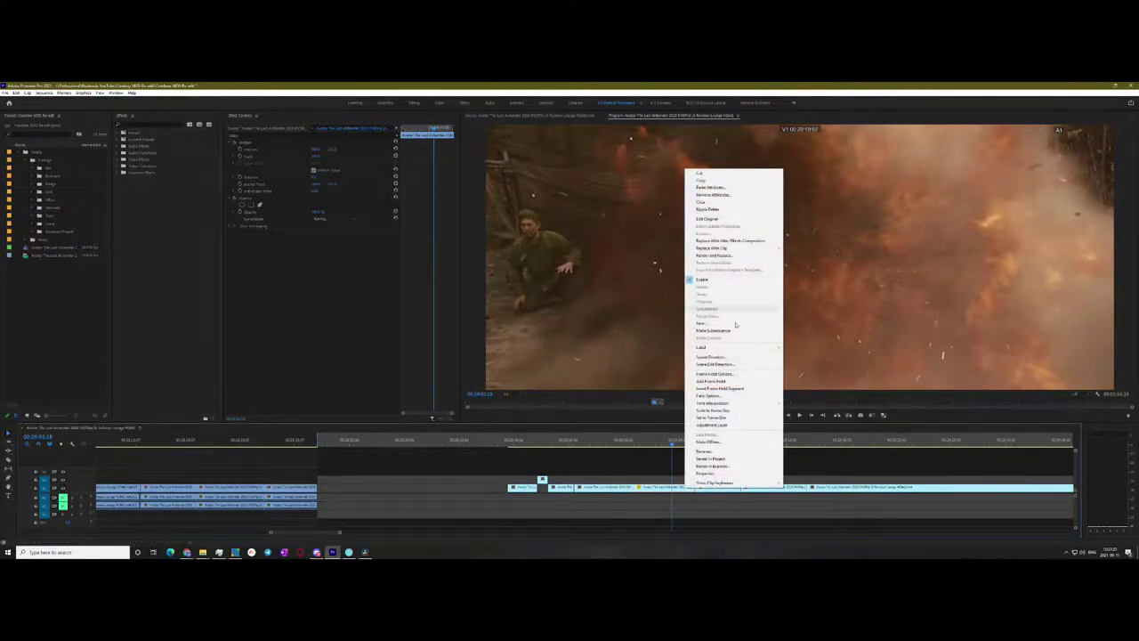
left_click(733, 358)
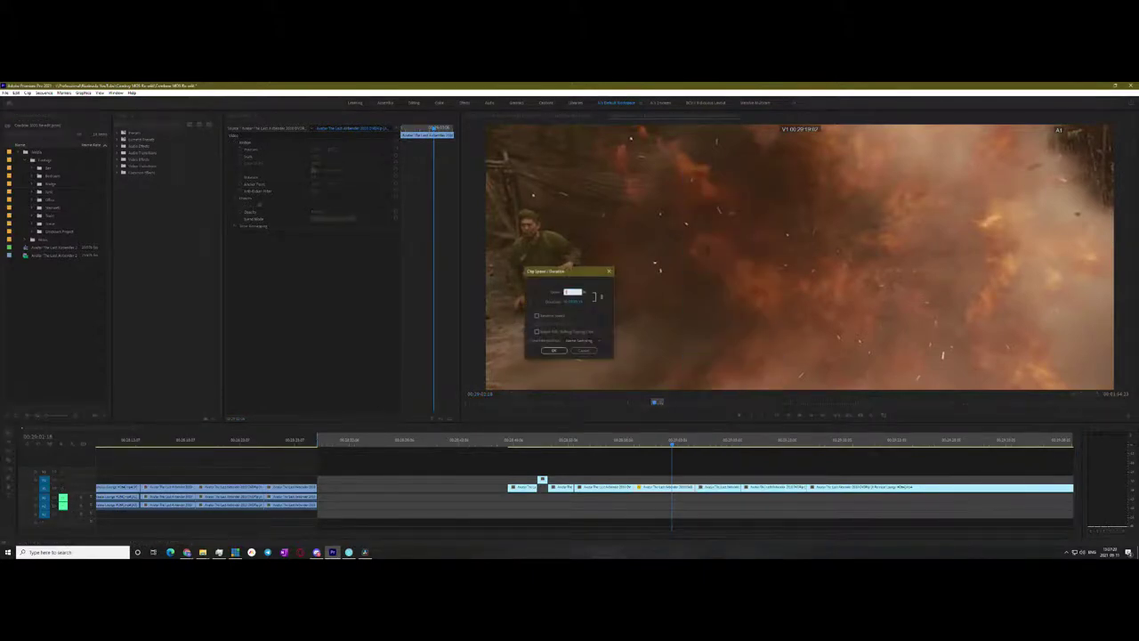
key("Return")
key("space")
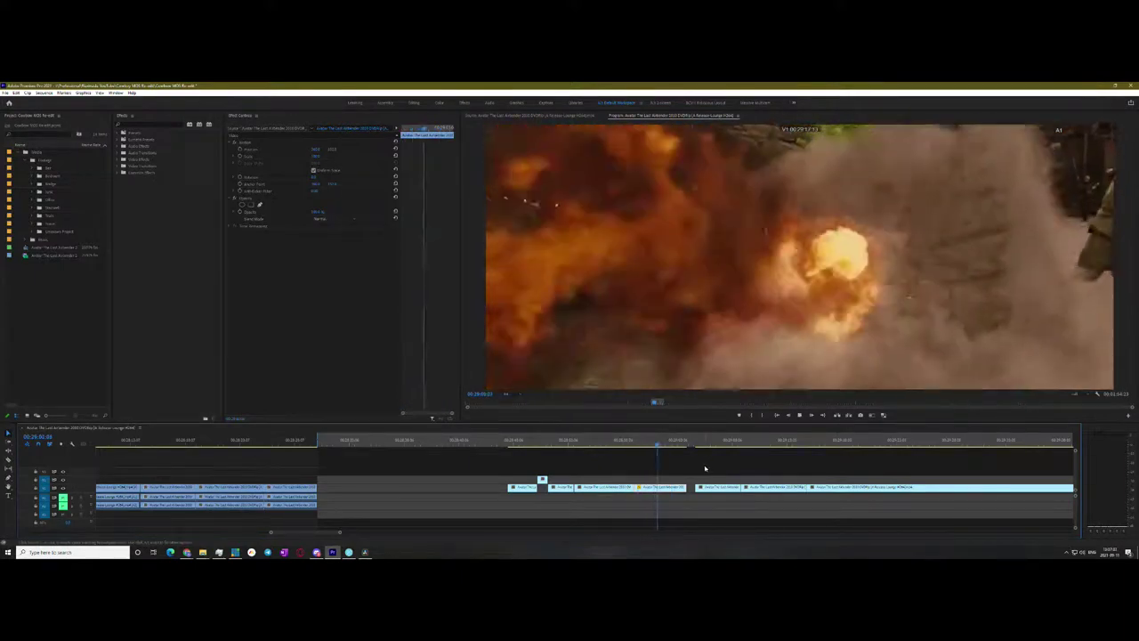
- Replay the edited clips zoomed in, returning to the fire-bender shot
left_click(691, 490)
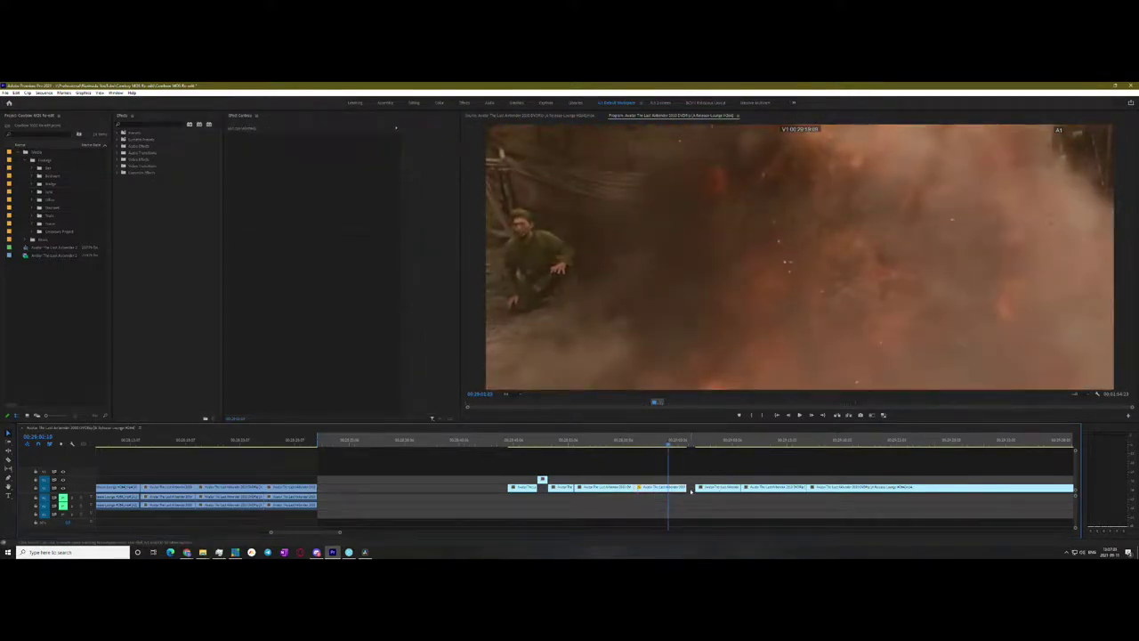
left_click(605, 443)
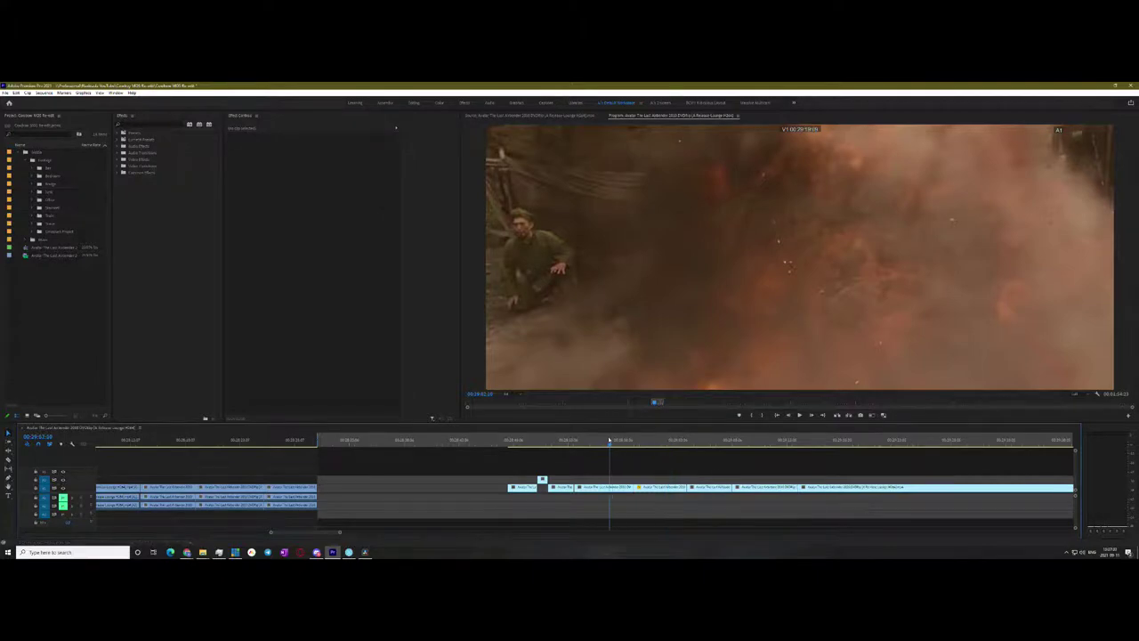
key("equal")
key("equal")
key("space")
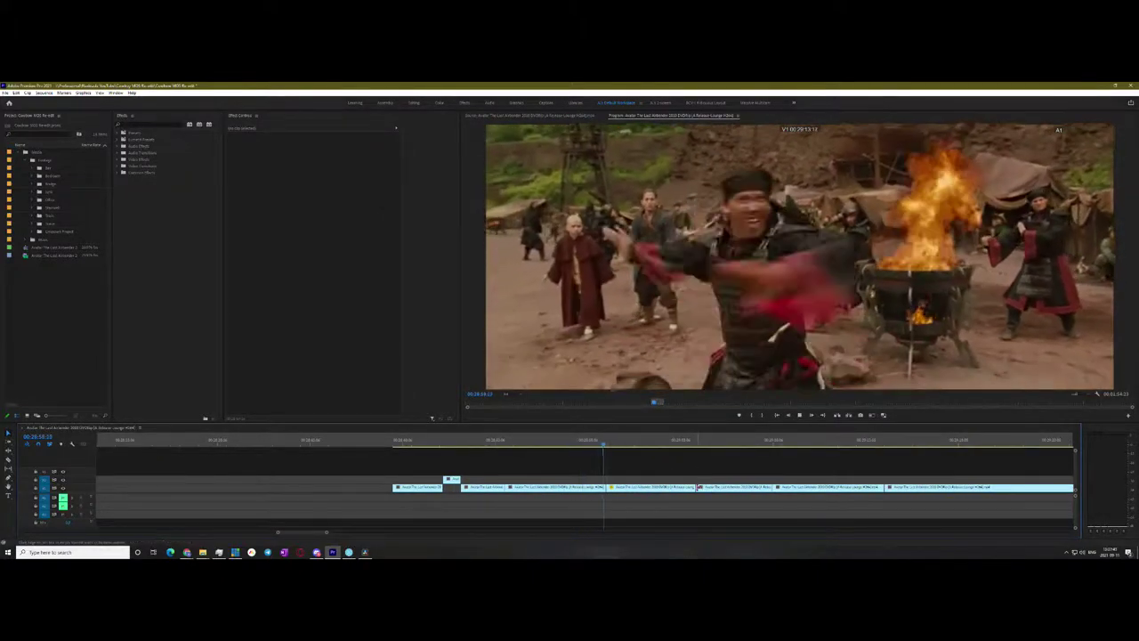
key("space")
key("equal")
key("equal")
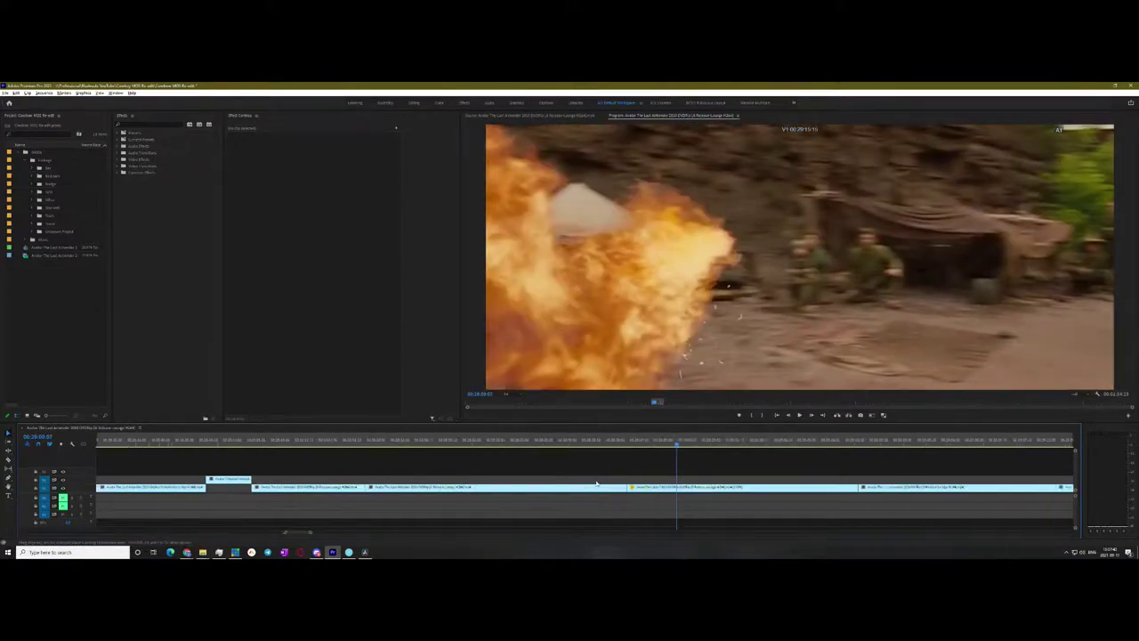
left_click_drag(689, 438, 663, 427)
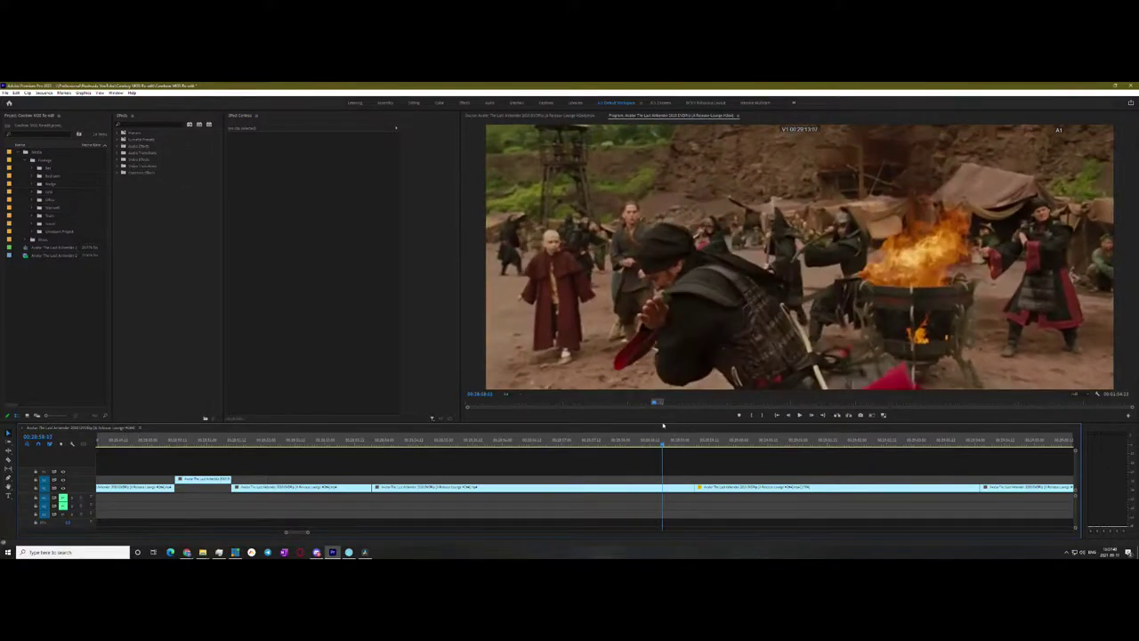
- Adjust the speed of the clip after the playhead and delete the clip to its right
left_click(676, 488)
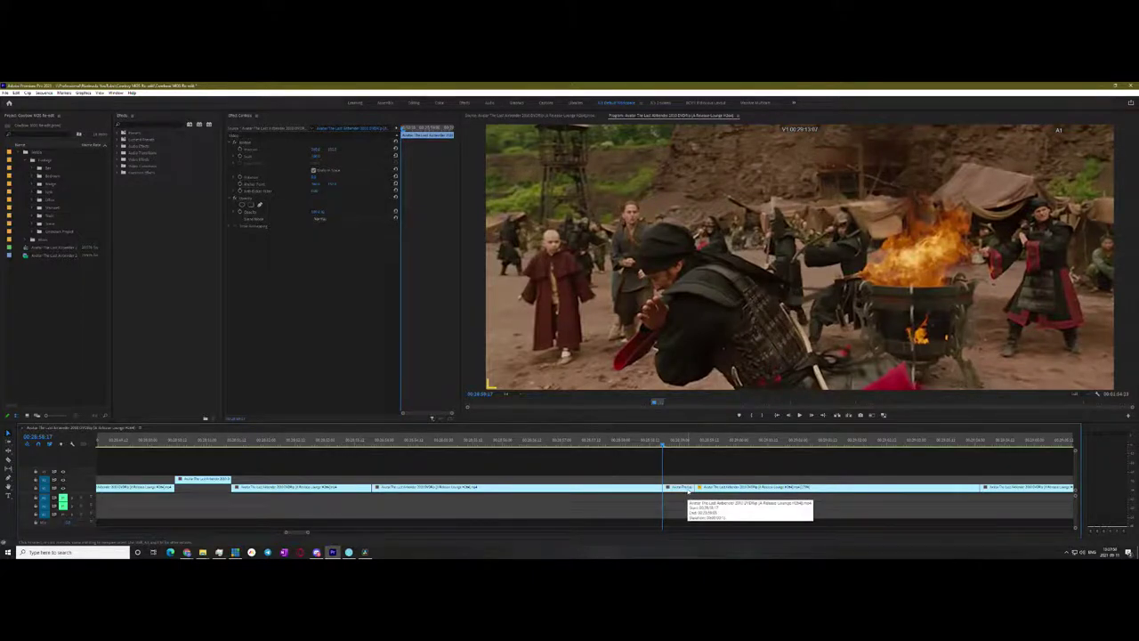
right_click(682, 492)
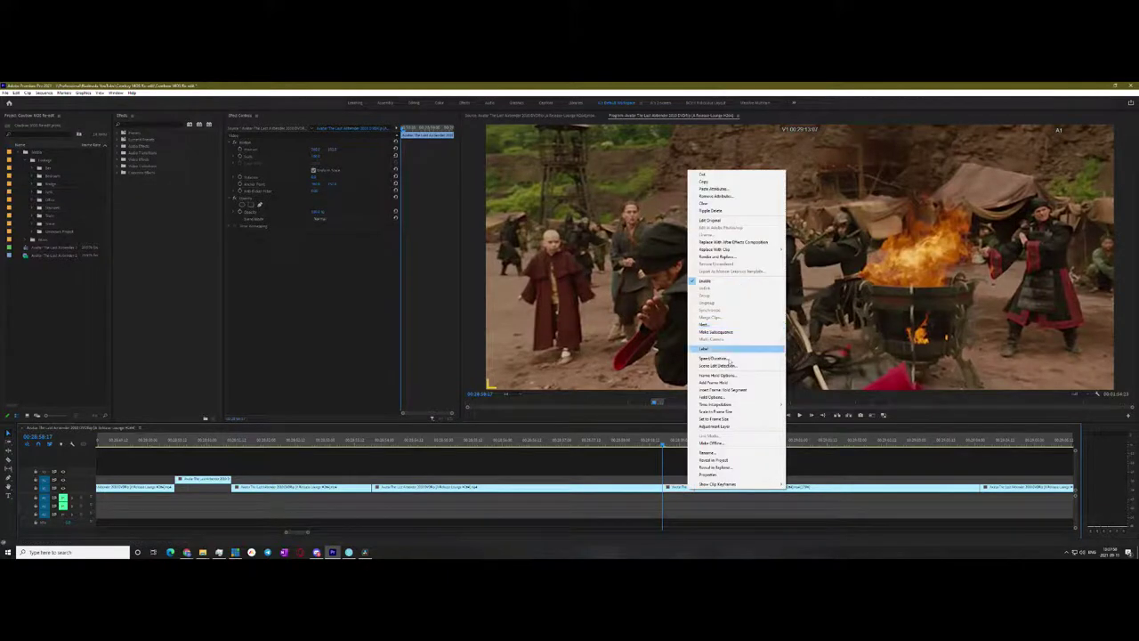
left_click(723, 357)
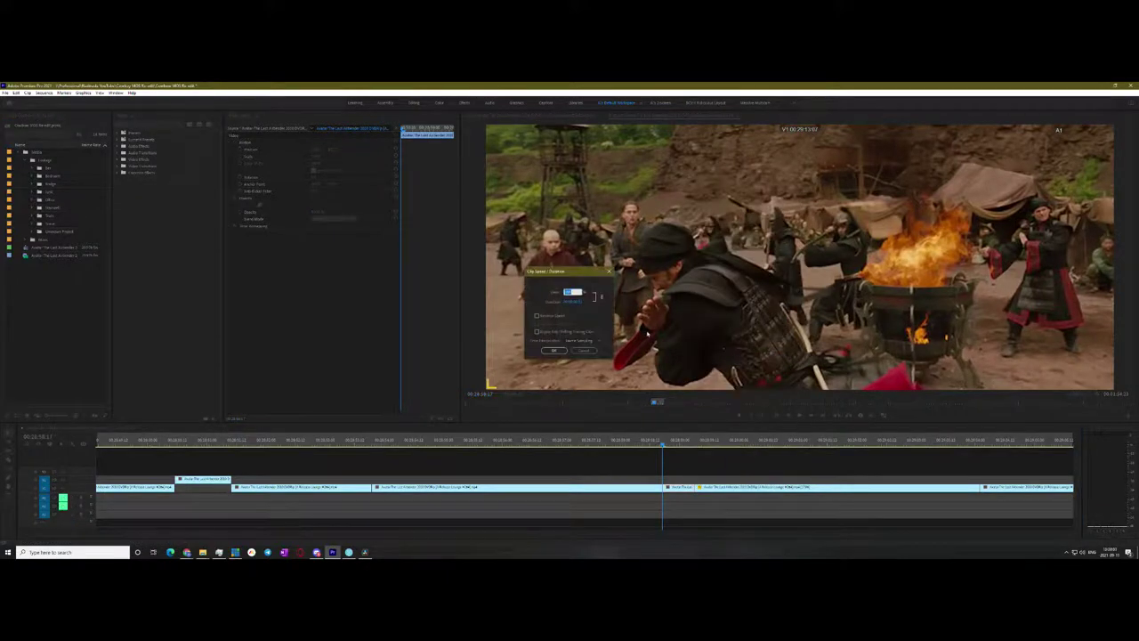
key("Return")
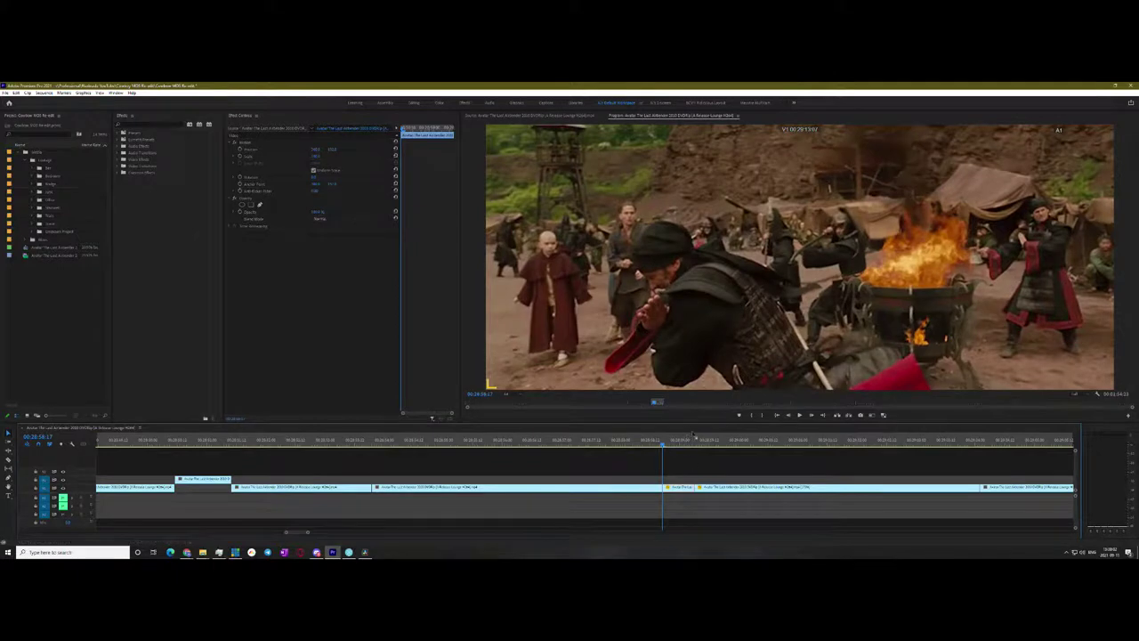
left_click(713, 493)
key("Delete")
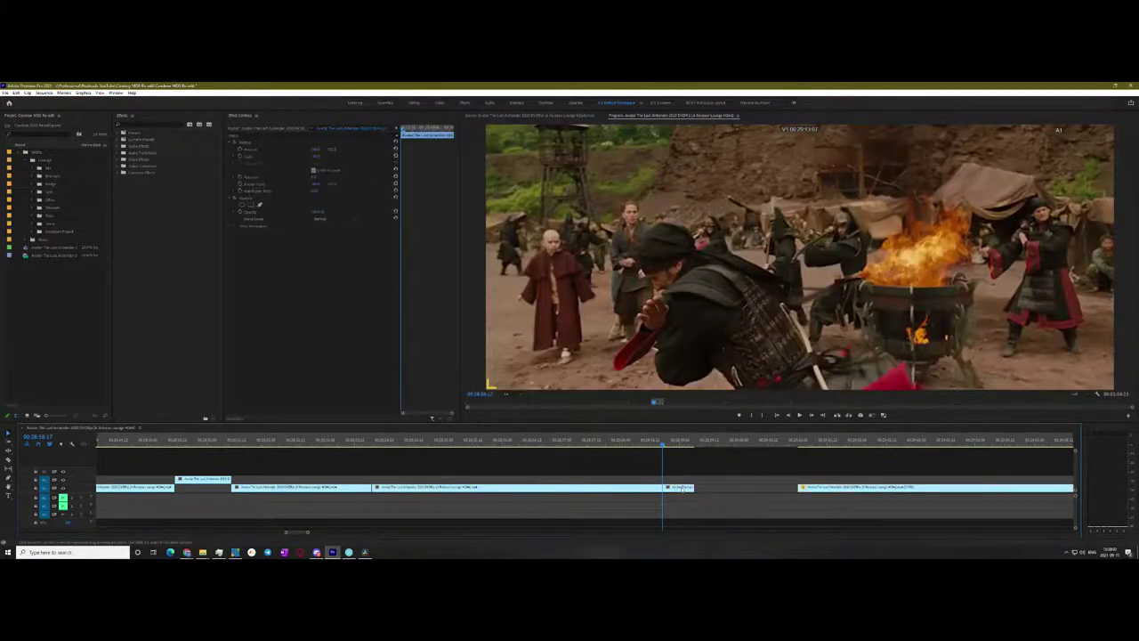
- Set the small clip to 75% speed, delete the gap after it, and play back the edit
right_click(682, 488)
left_click(722, 357)
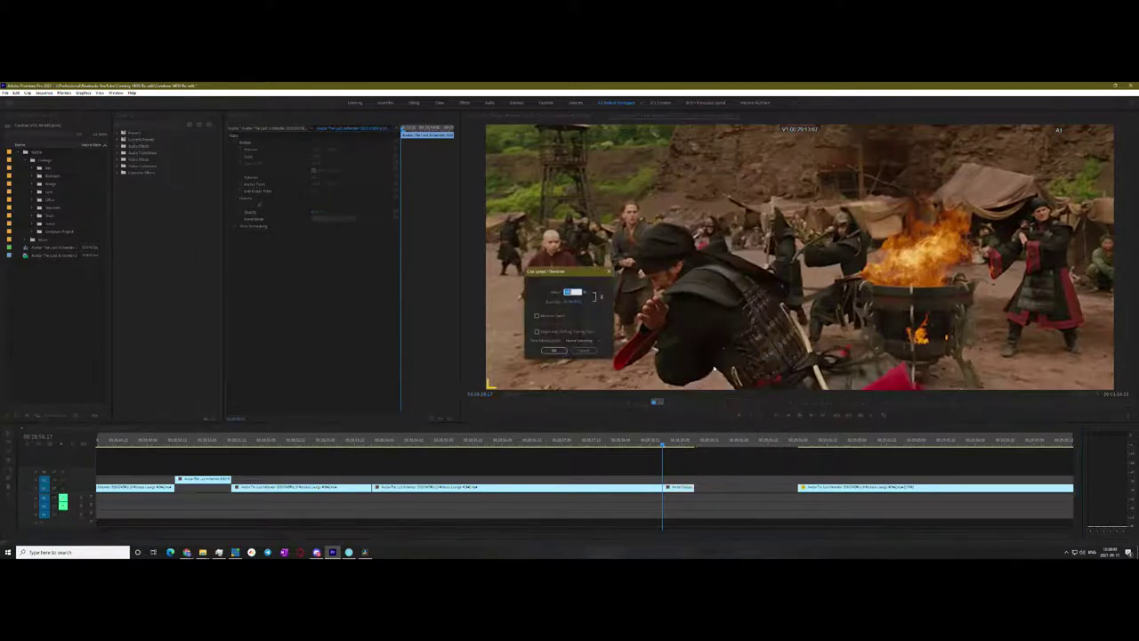
type("75")
key("Return")
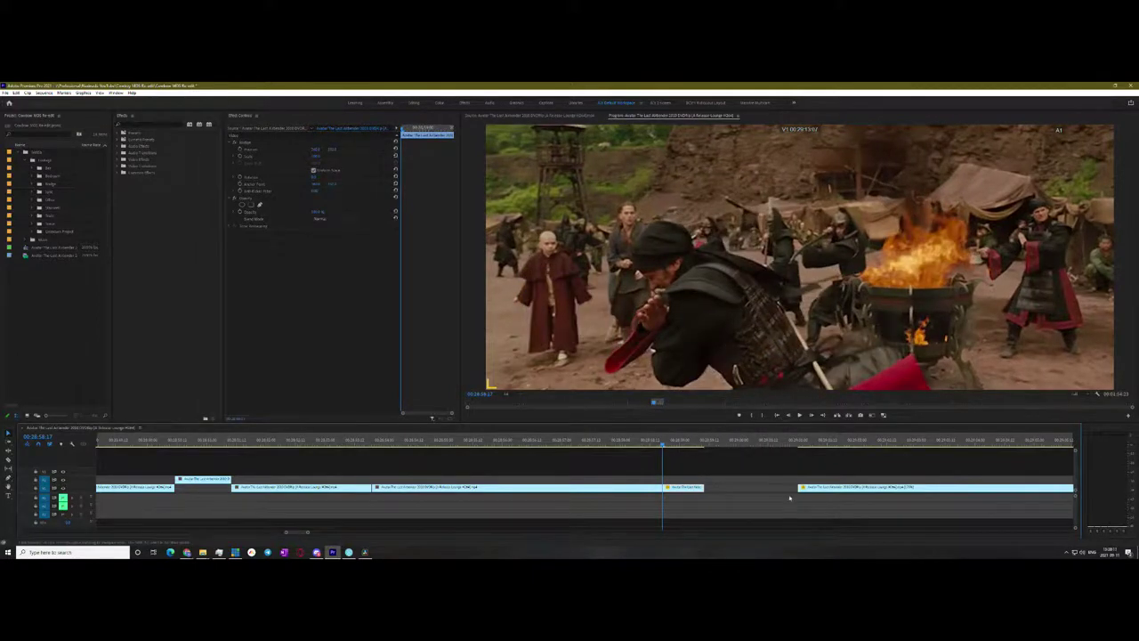
left_click(787, 488)
key("Delete")
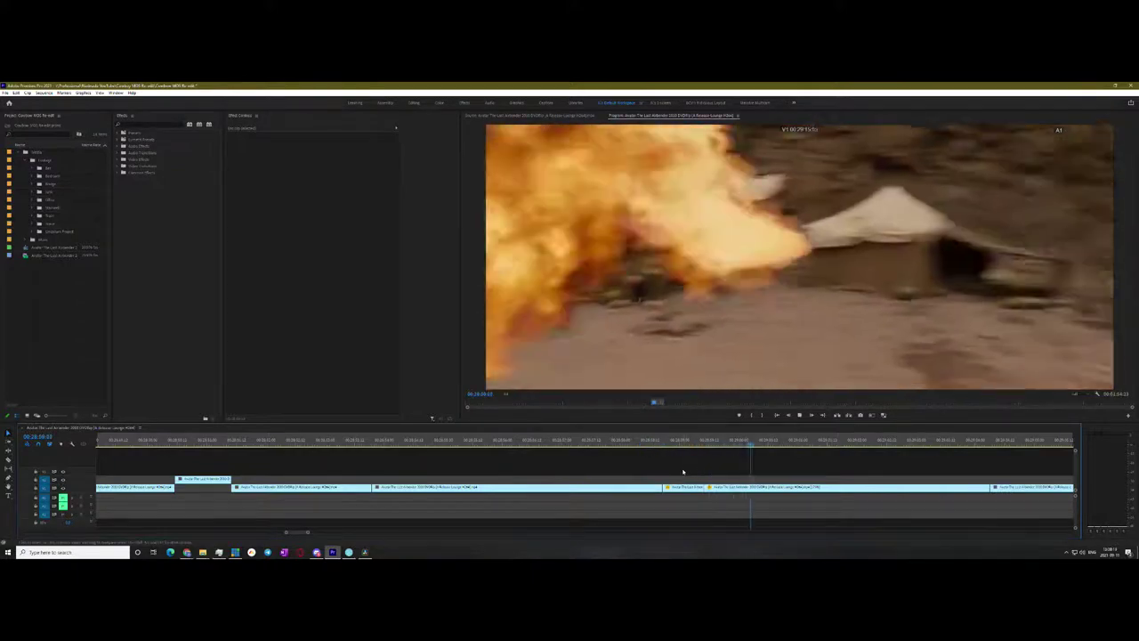
key("space")
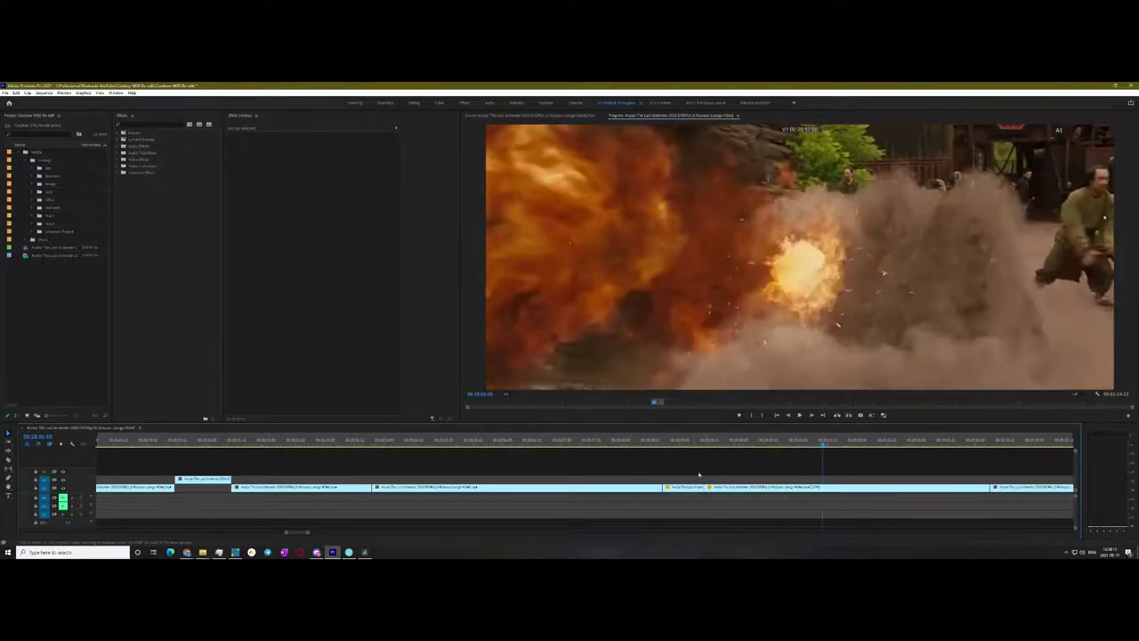
scroll(698, 474, "up", 3)
key("space")
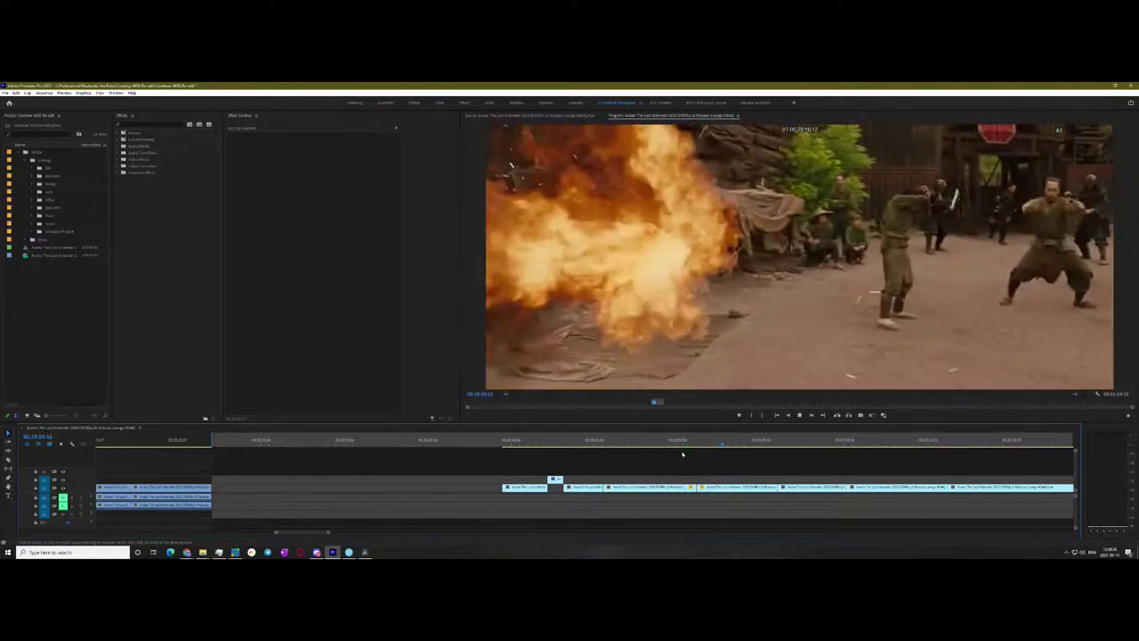
- Confirm a new speed for the clip at the playhead and play back from the earlier edit
left_click(756, 491)
right_click(756, 491)
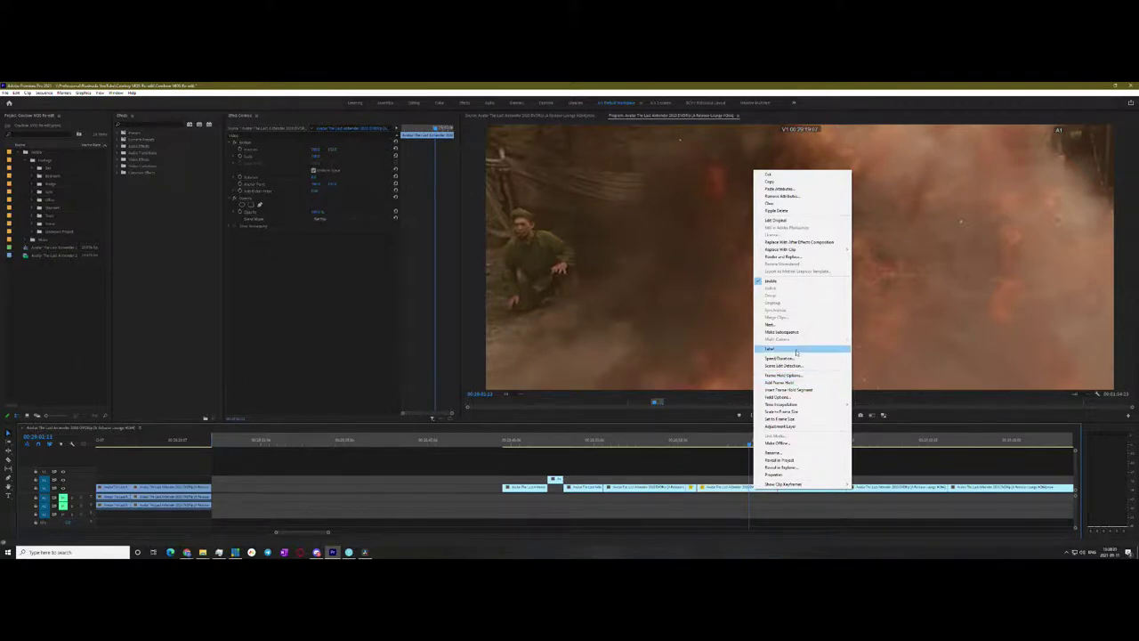
left_click(780, 358)
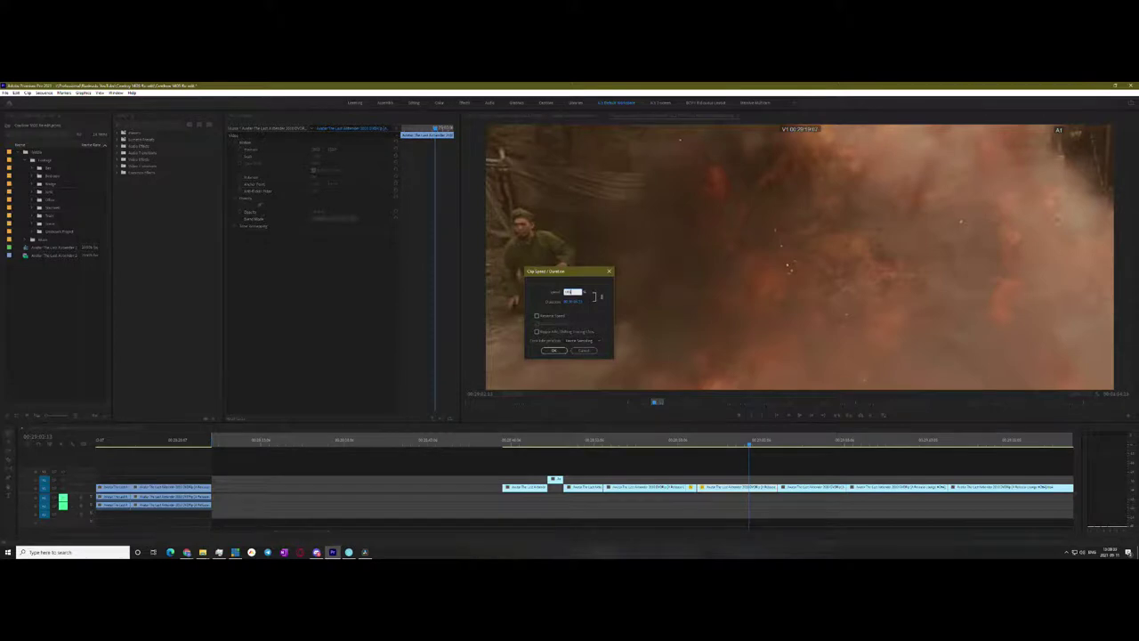
key("Return")
left_click(776, 489)
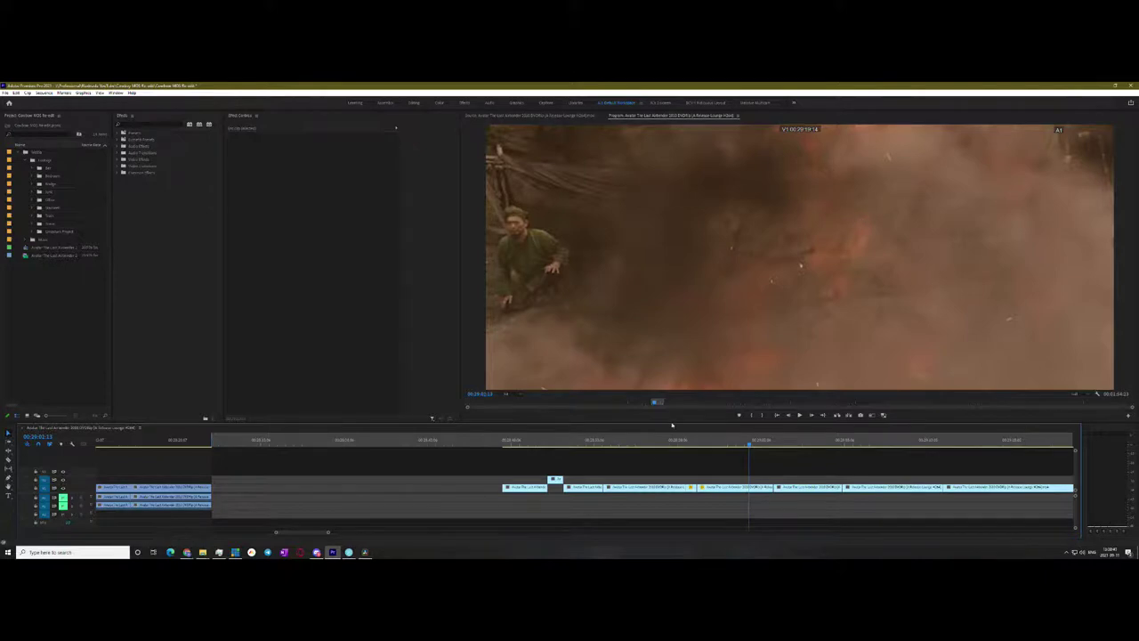
key("Up")
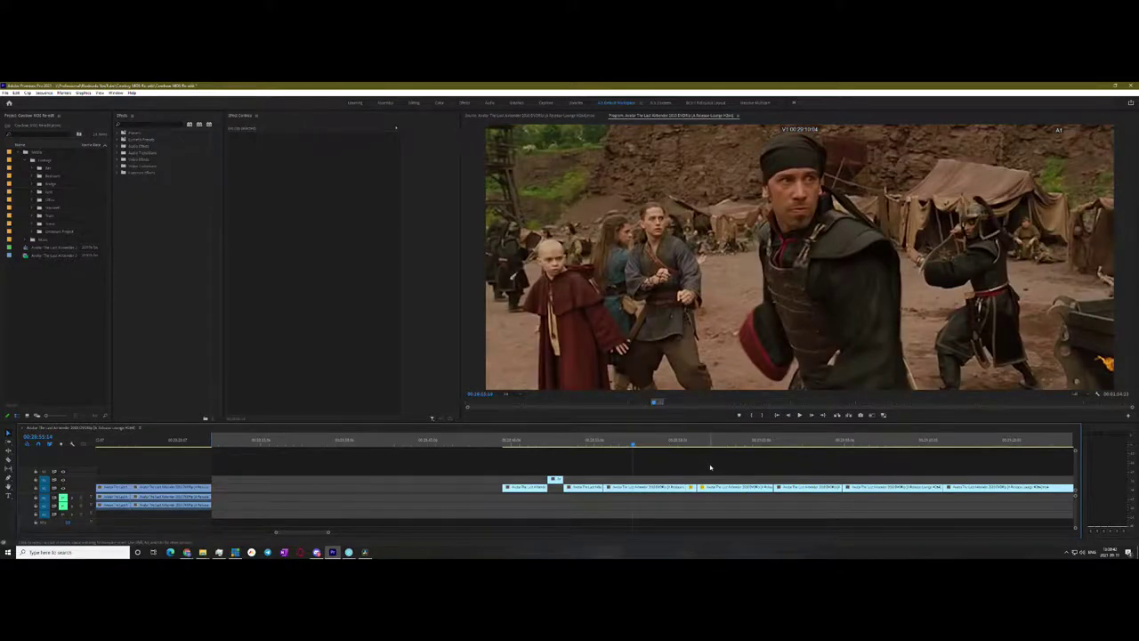
key("space")
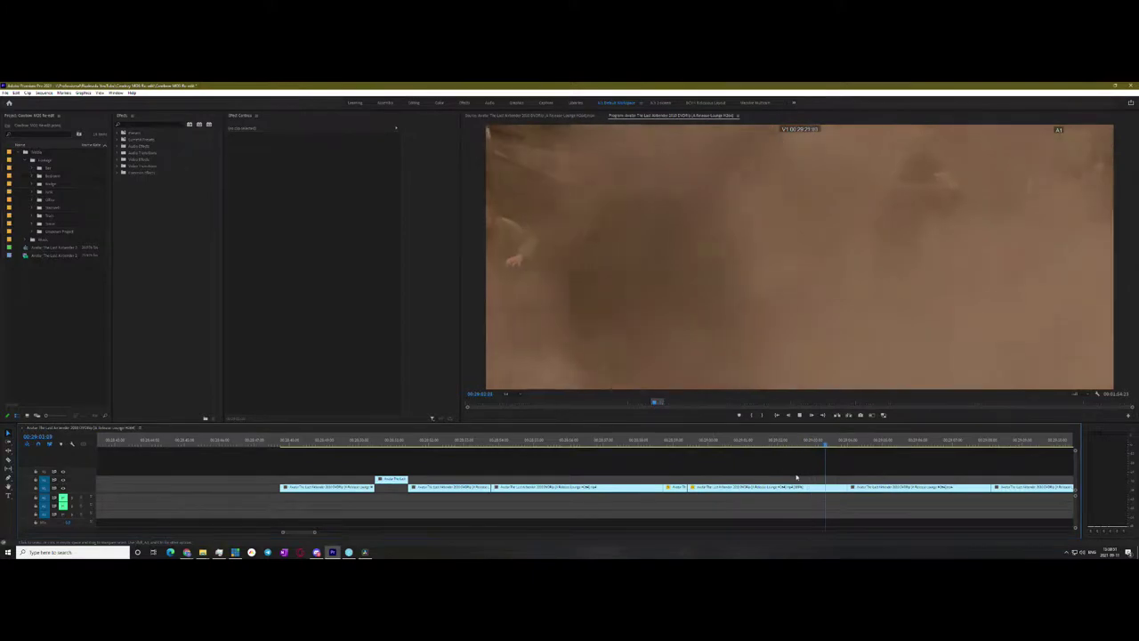
key("space")
- Revisit the explosion clip, replay from an earlier frame, and enlarge the V1 track height
left_click(776, 441)
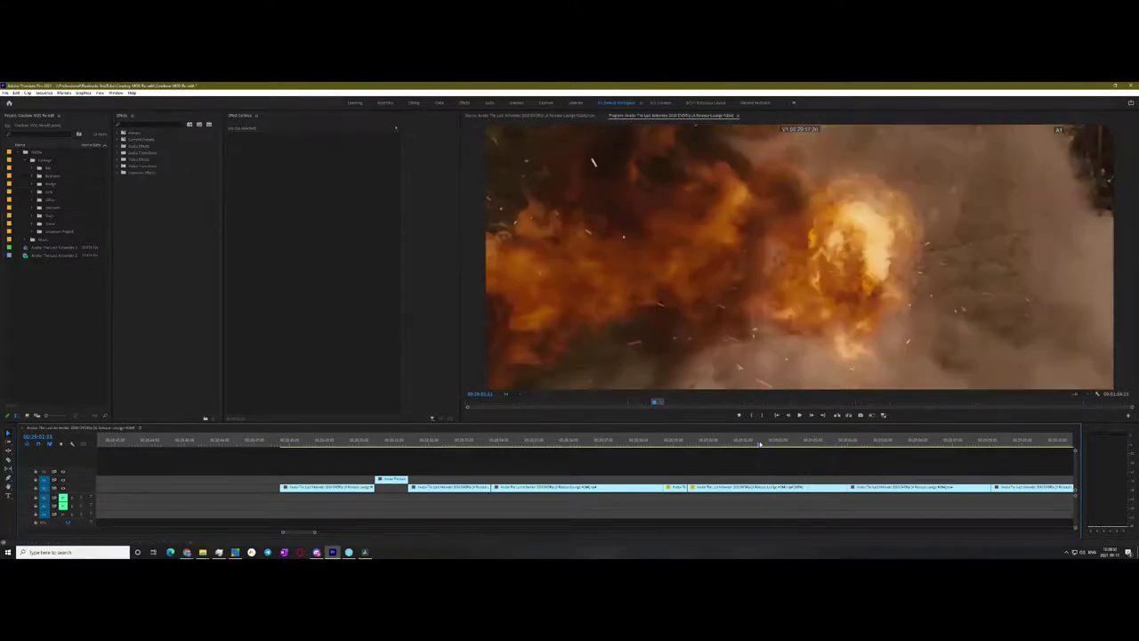
left_click(776, 487)
right_click(772, 488)
key("Escape")
left_click(688, 442)
key("space")
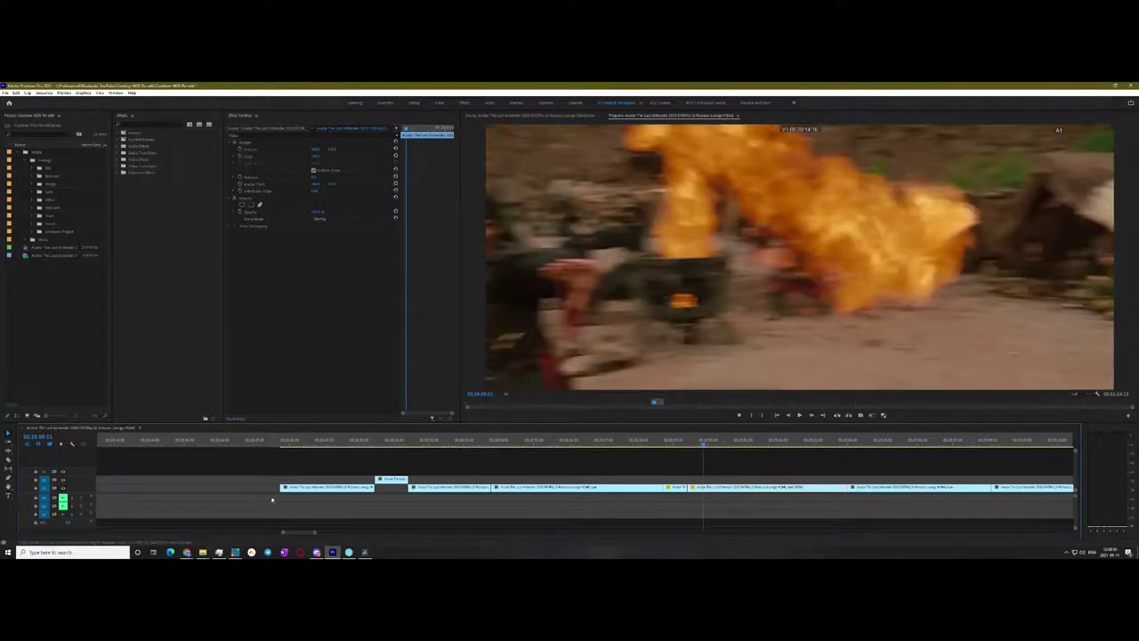
scroll(117, 505, "up", 5)
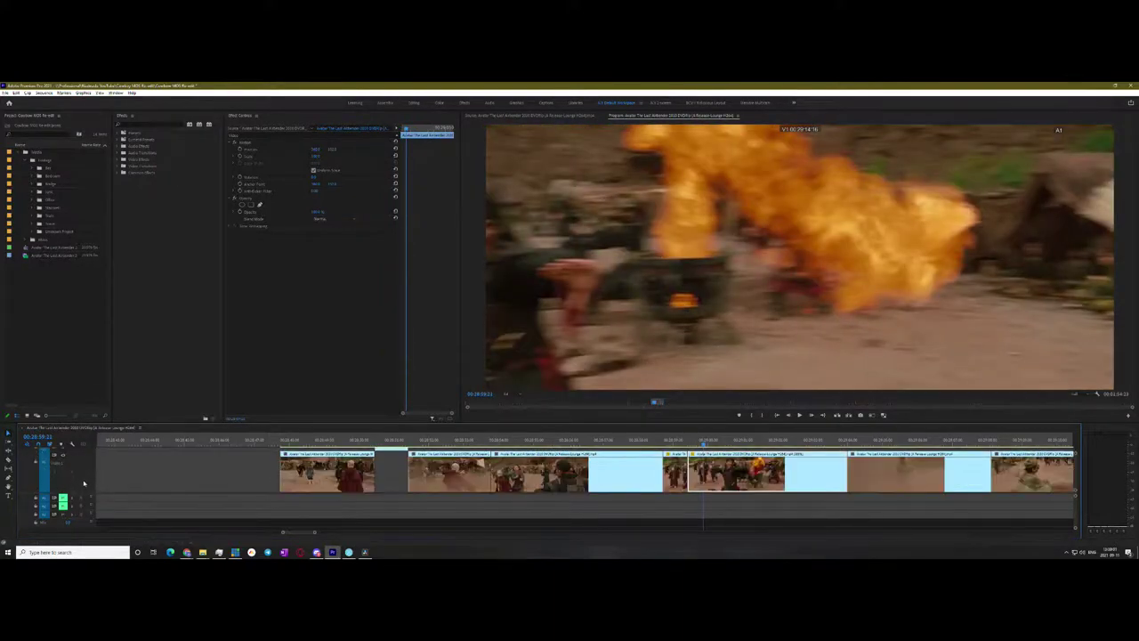
- Make the timeline panel taller by shrinking the monitor, then try the V1 track header options
left_click_drag(375, 422, 389, 376)
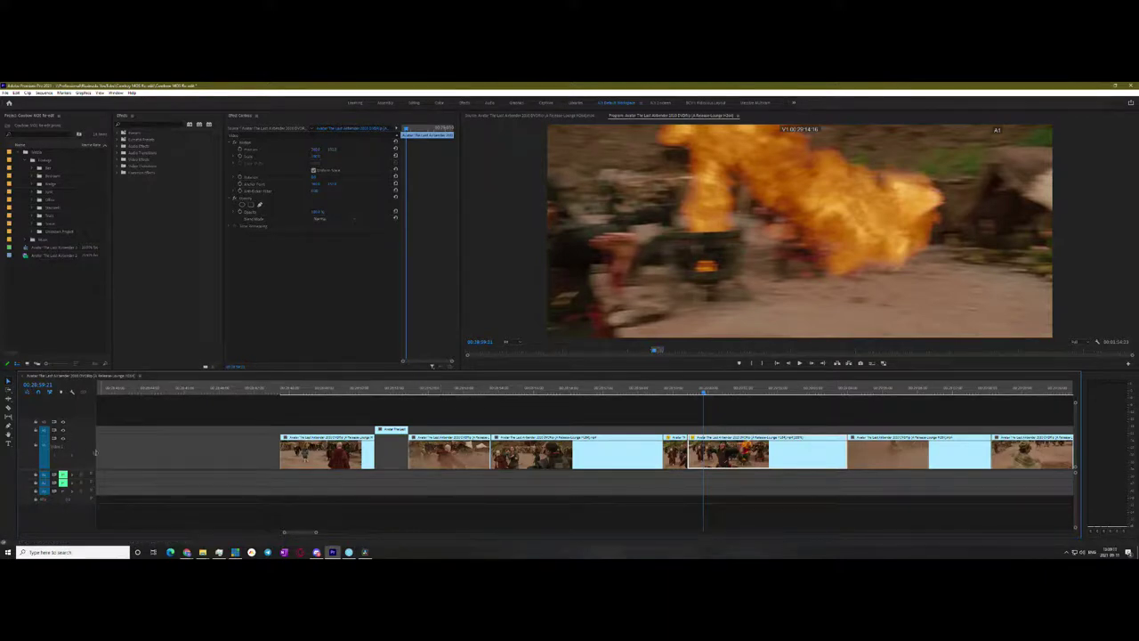
right_click(72, 446)
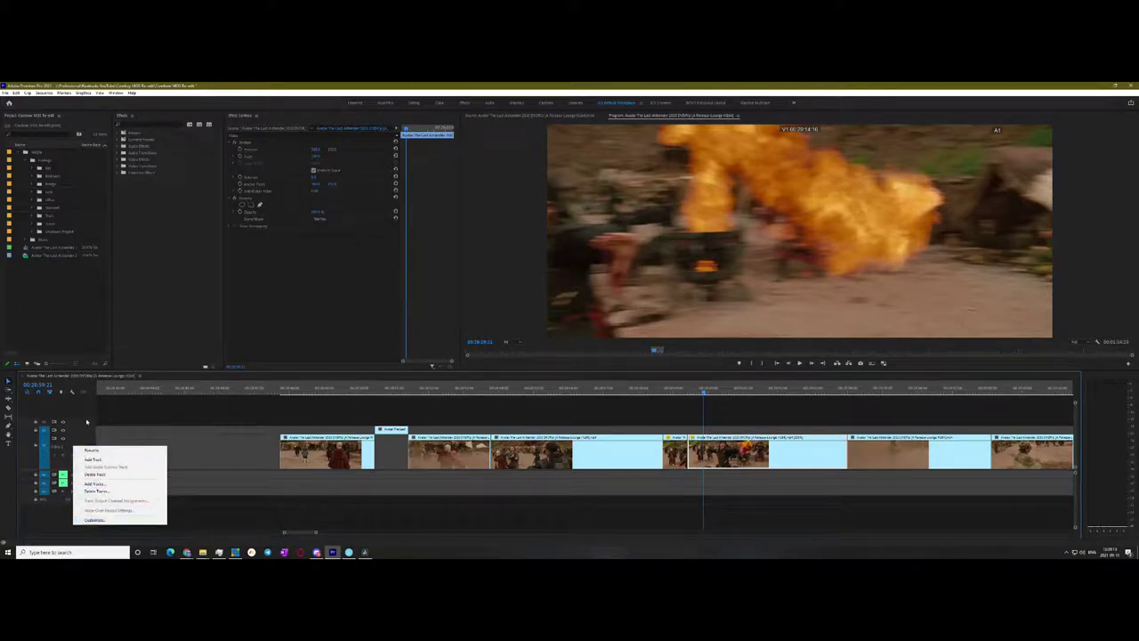
left_click(111, 521)
scroll(77, 460, "down", 1)
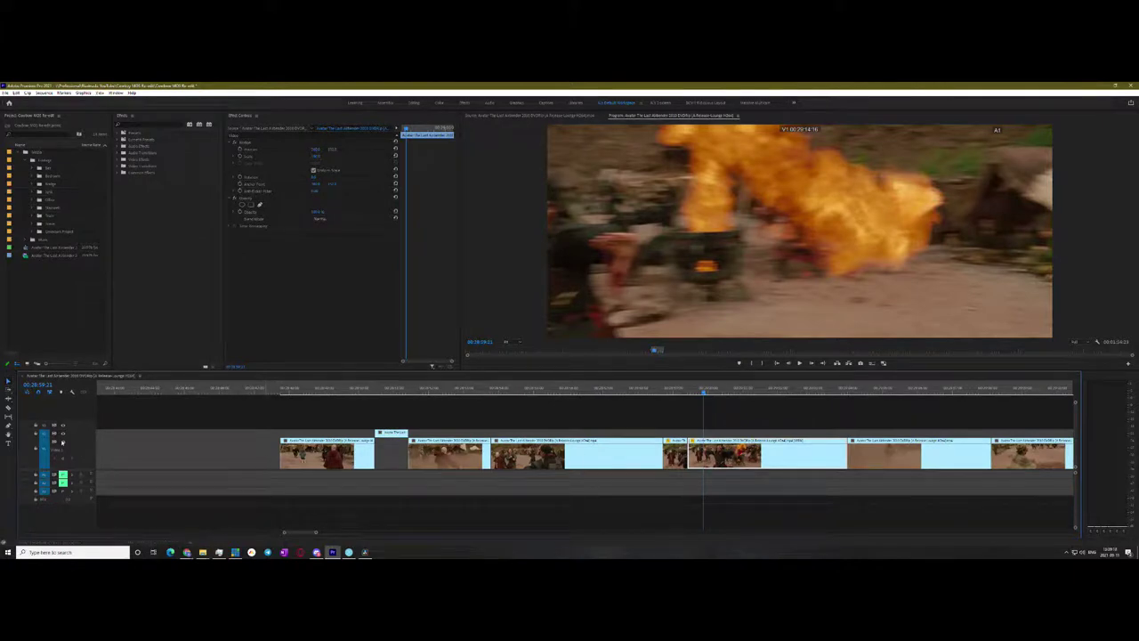
right_click(62, 460)
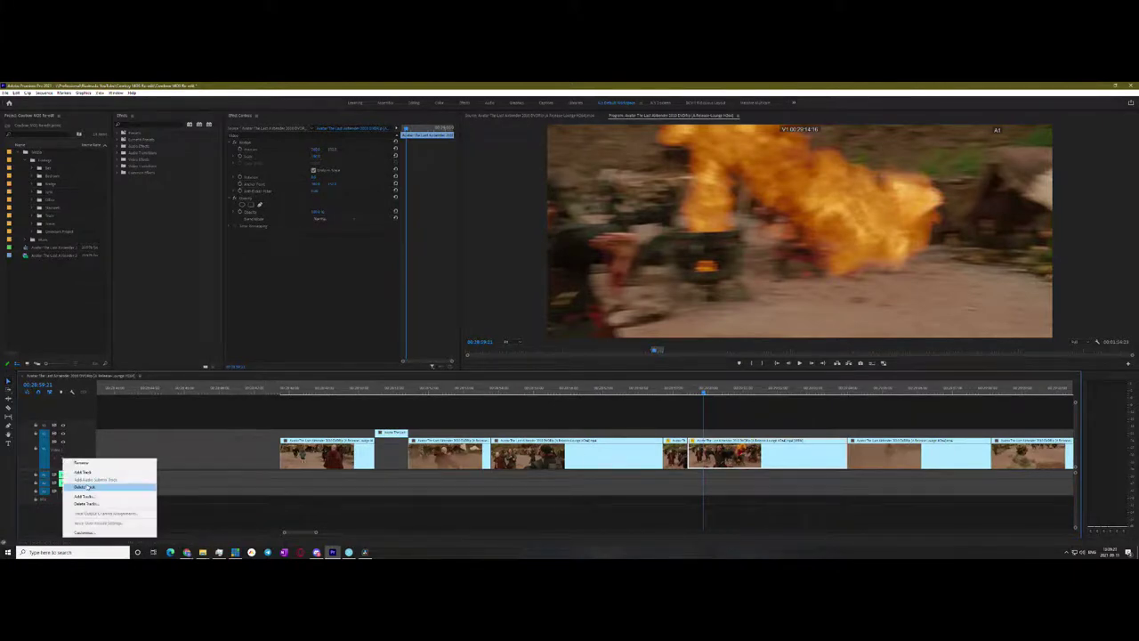
left_click(178, 520)
right_click(78, 454)
right_click(25, 460)
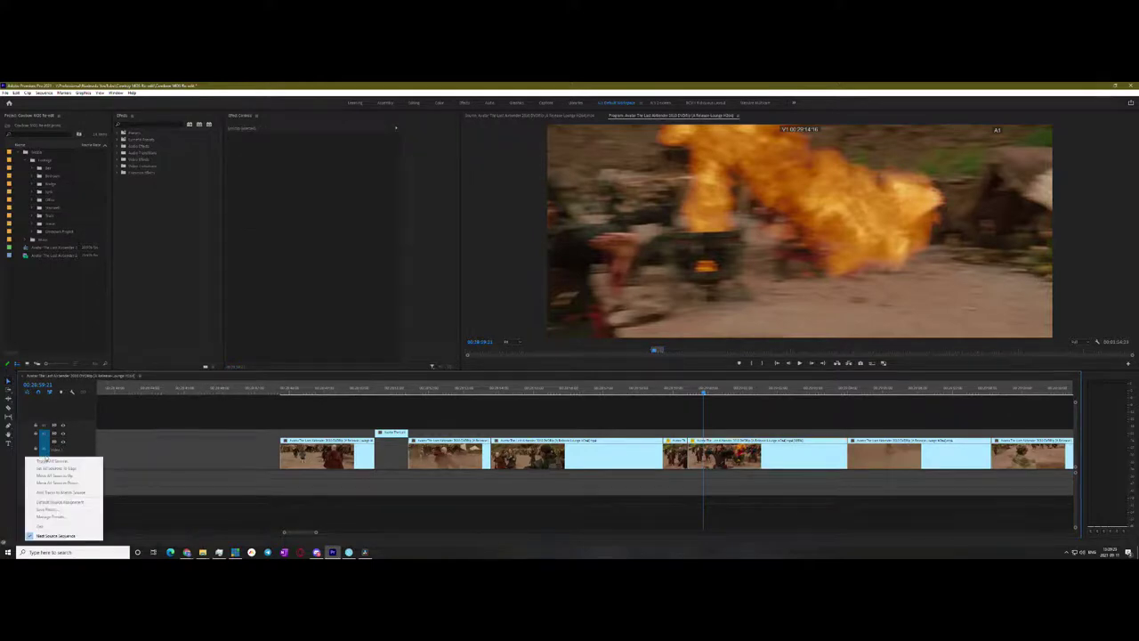
left_click(156, 453)
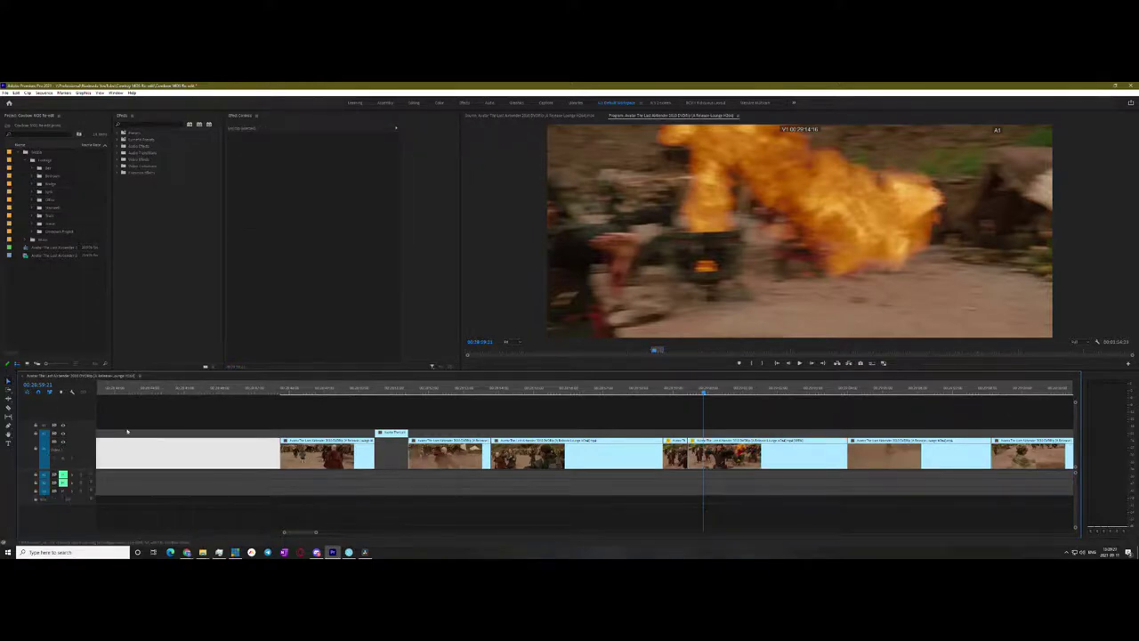
right_click(44, 445)
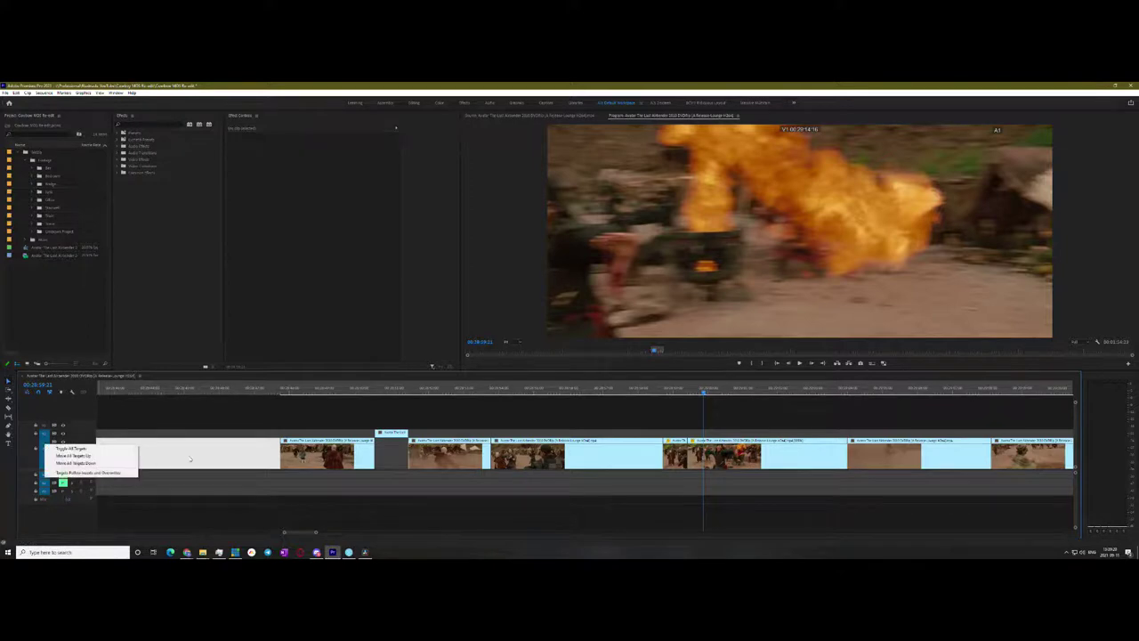
left_click(190, 443)
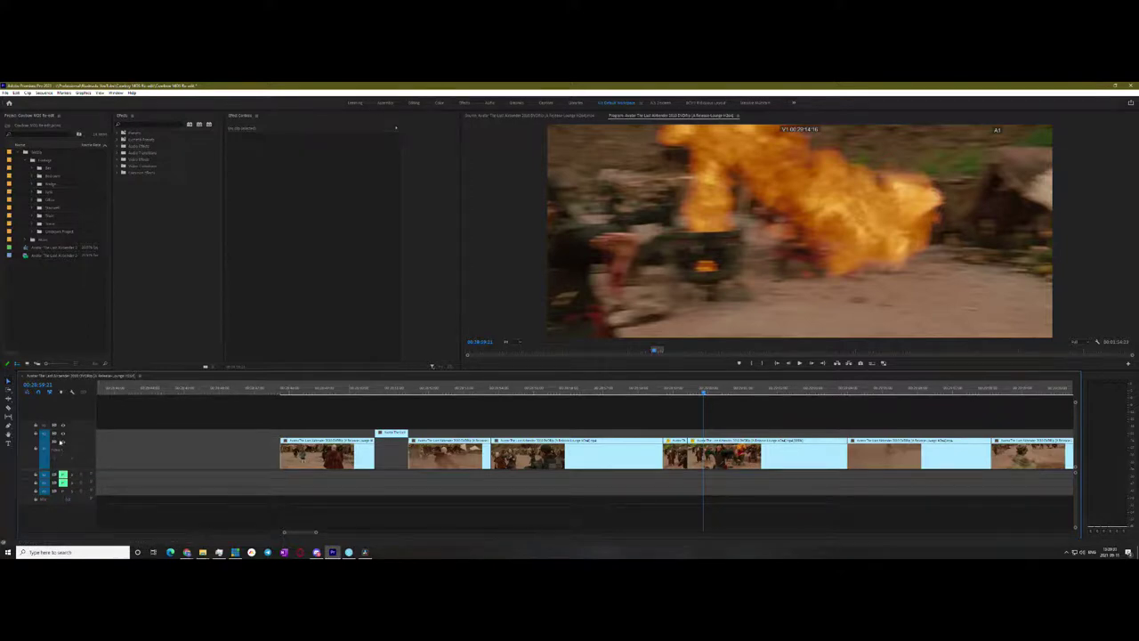
- Open and close the track header Customize editor, then zoom the timeline in around the playhead
right_click(53, 443)
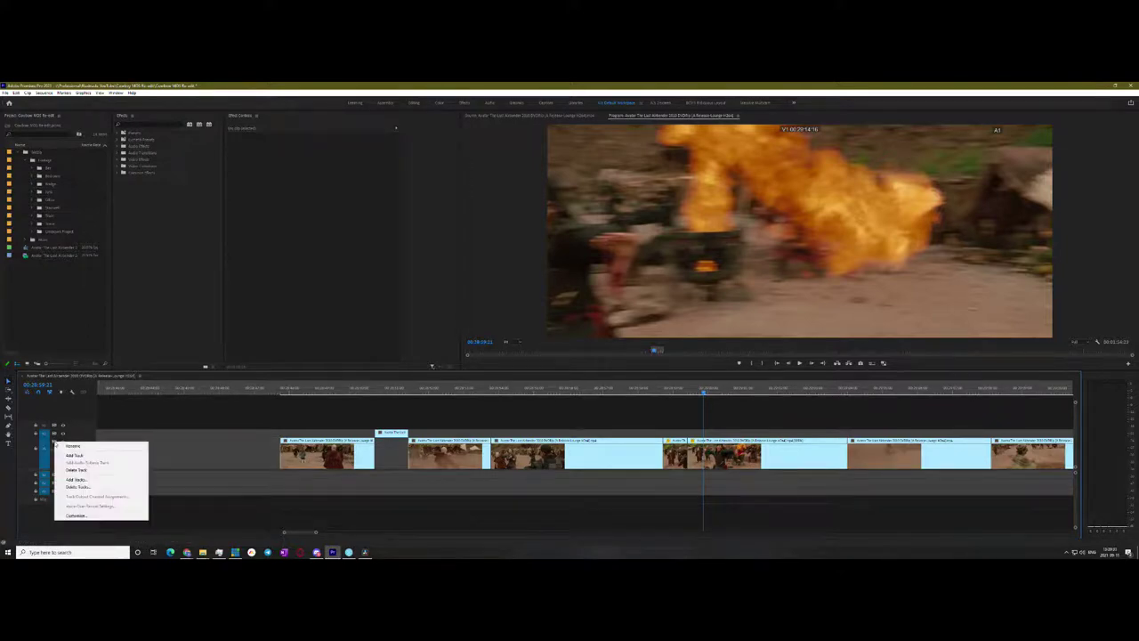
left_click(98, 516)
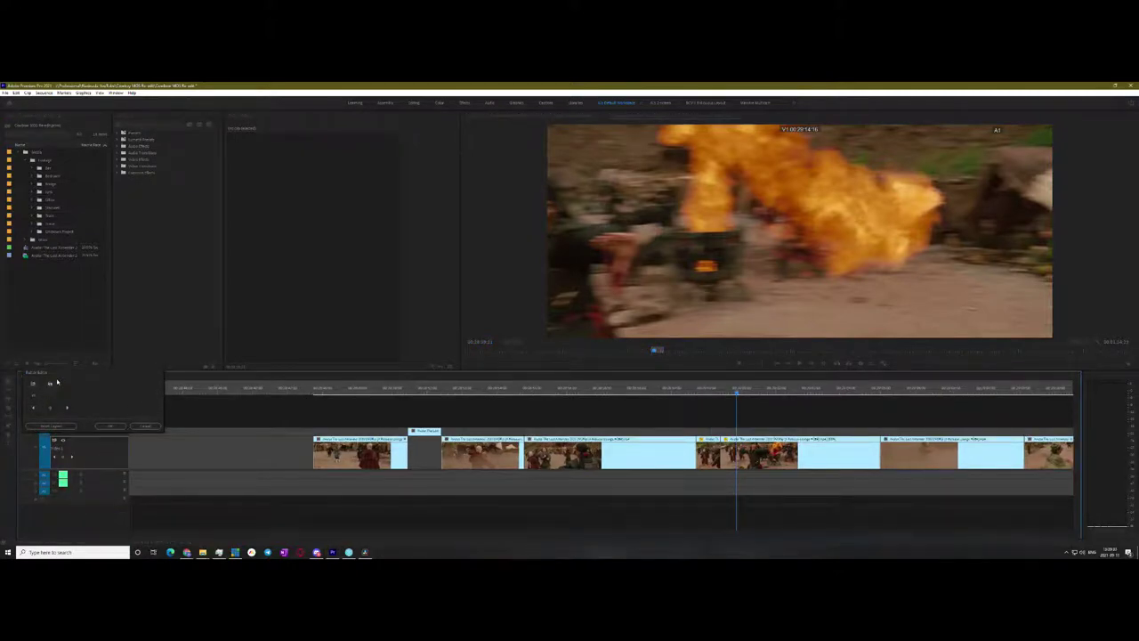
left_click(146, 426)
right_click(93, 450)
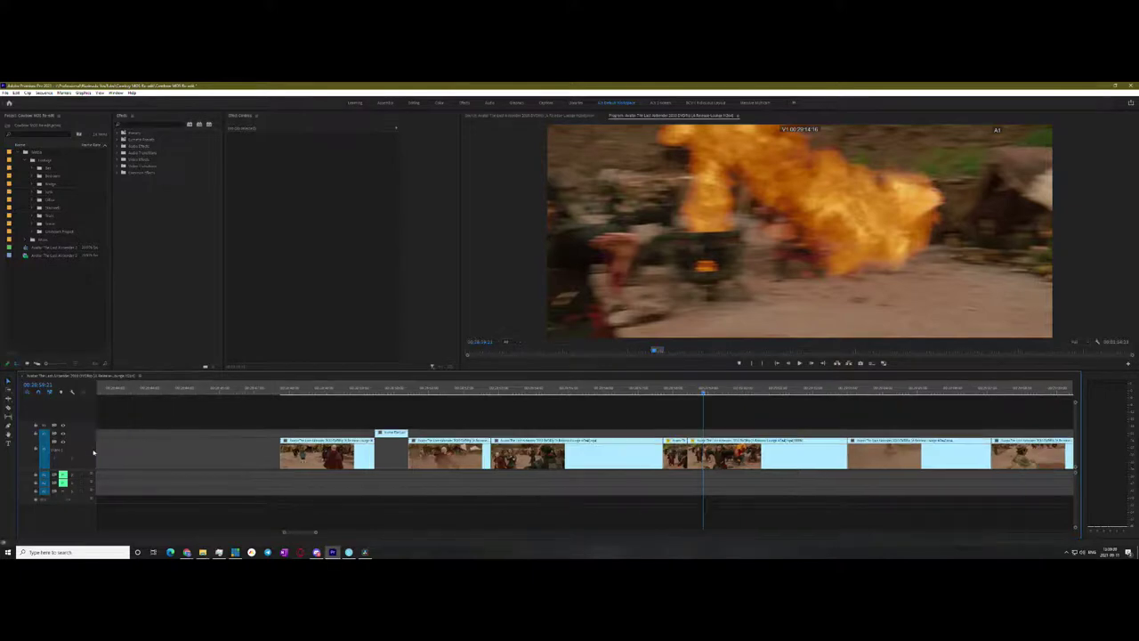
left_click(80, 454)
right_click(80, 454)
left_click(63, 459)
right_click(63, 458)
left_click(62, 459)
key("equal")
key("equal")
key("equal")
- Zoom the timeline in further and select the long clip in the sequence
key("d")
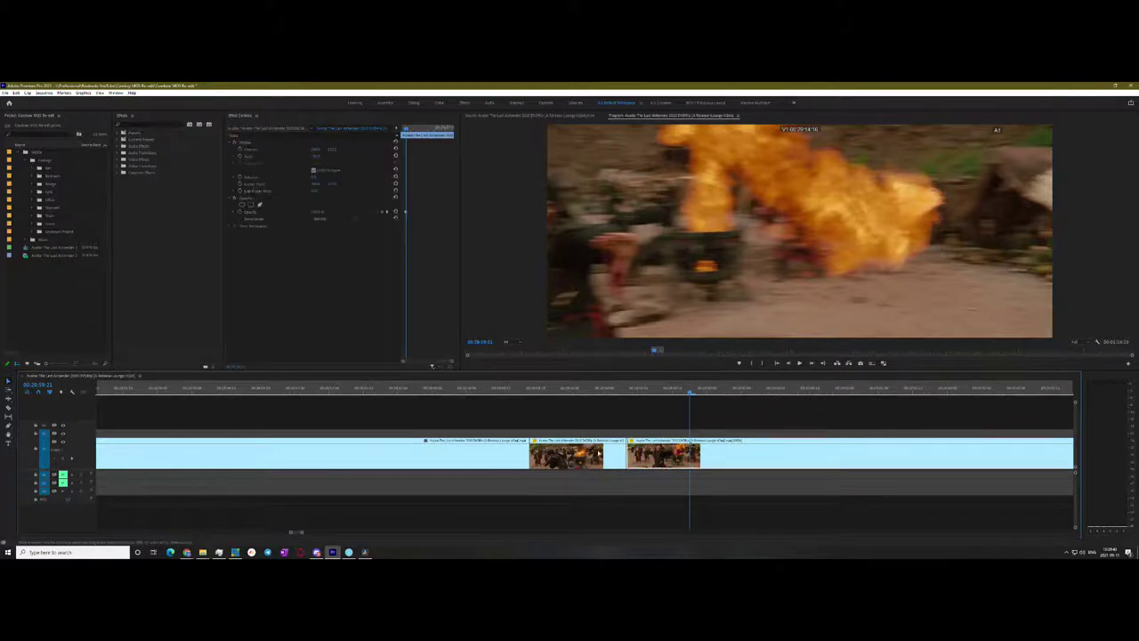
right_click(64, 458)
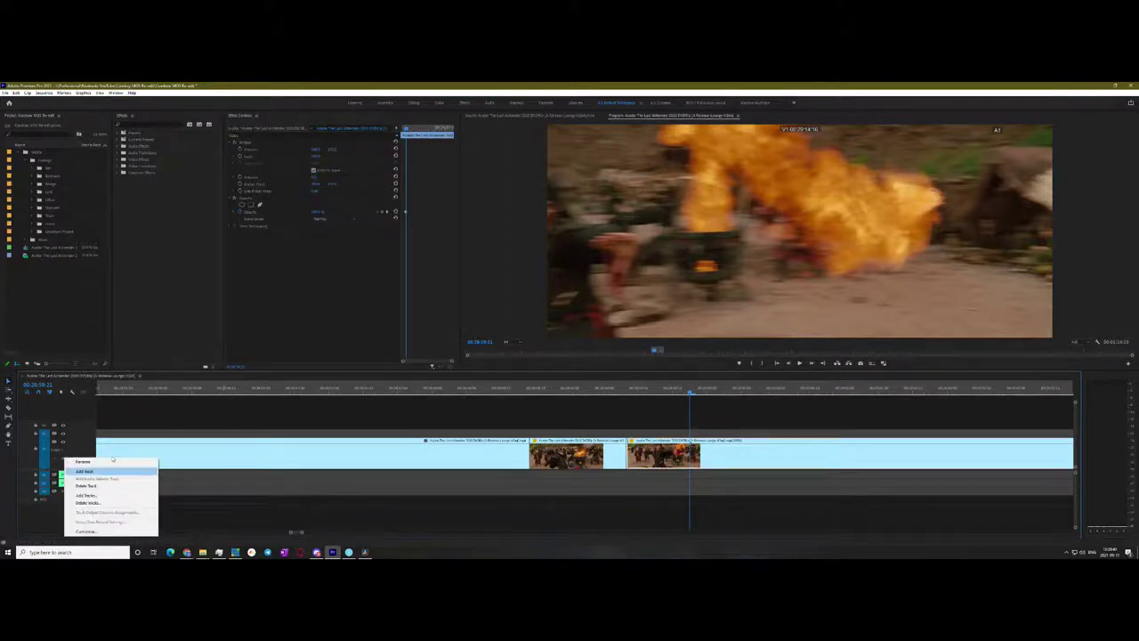
left_click(436, 449)
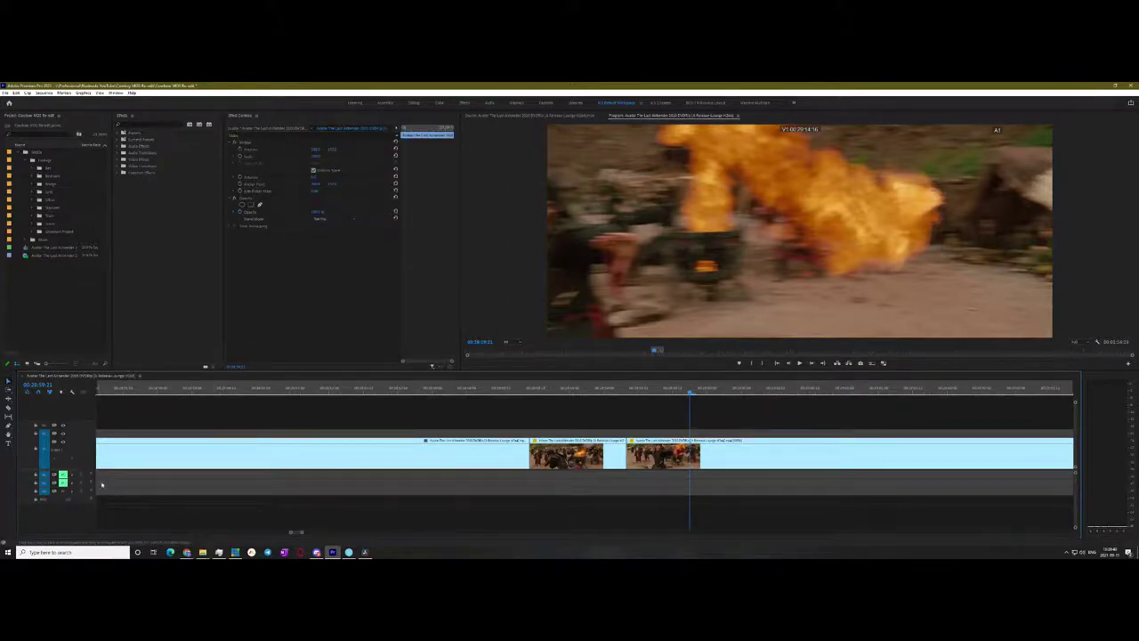
right_click(676, 461)
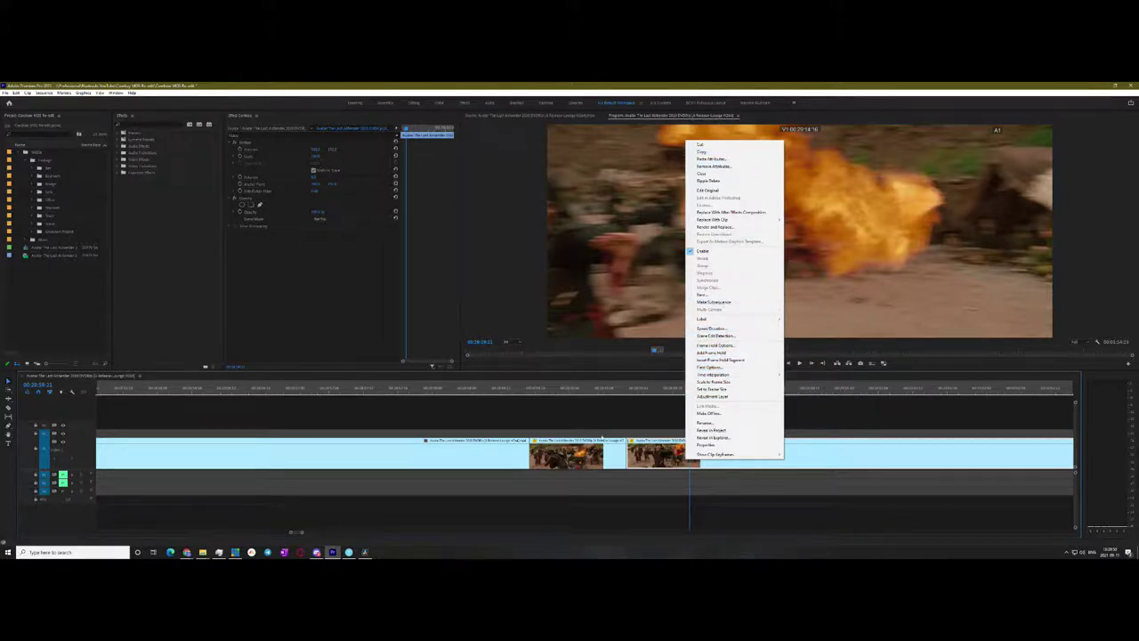
left_click(610, 415)
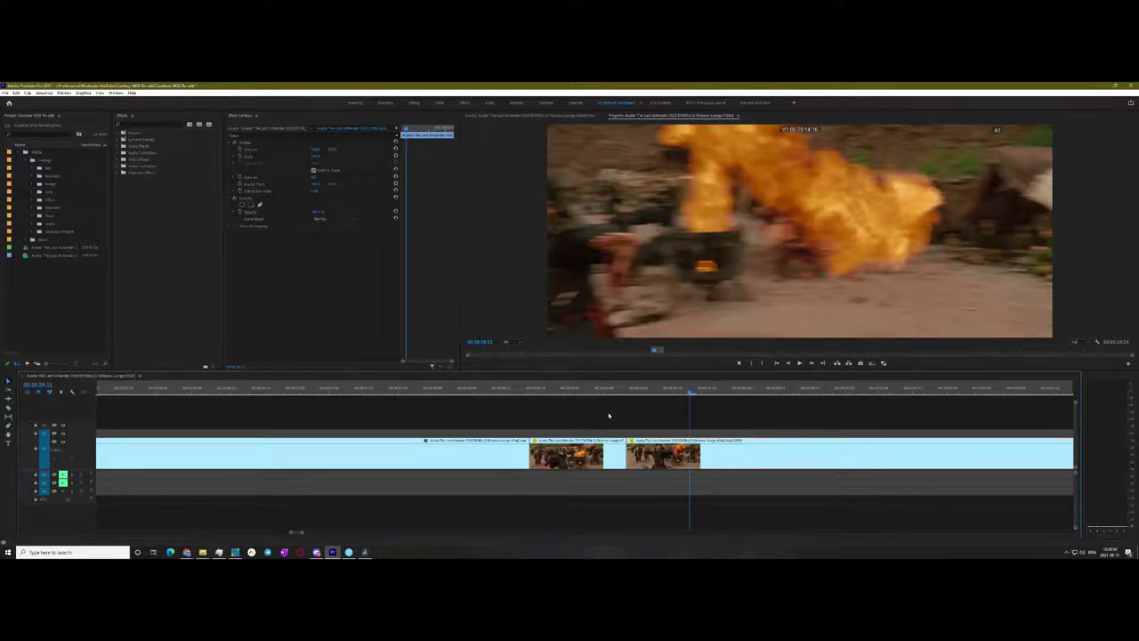
left_click(140, 449)
scroll(65, 455, "up", 2)
scroll(65, 456, "down", 3)
scroll(88, 478, "up", 3)
scroll(88, 478, "down", 1)
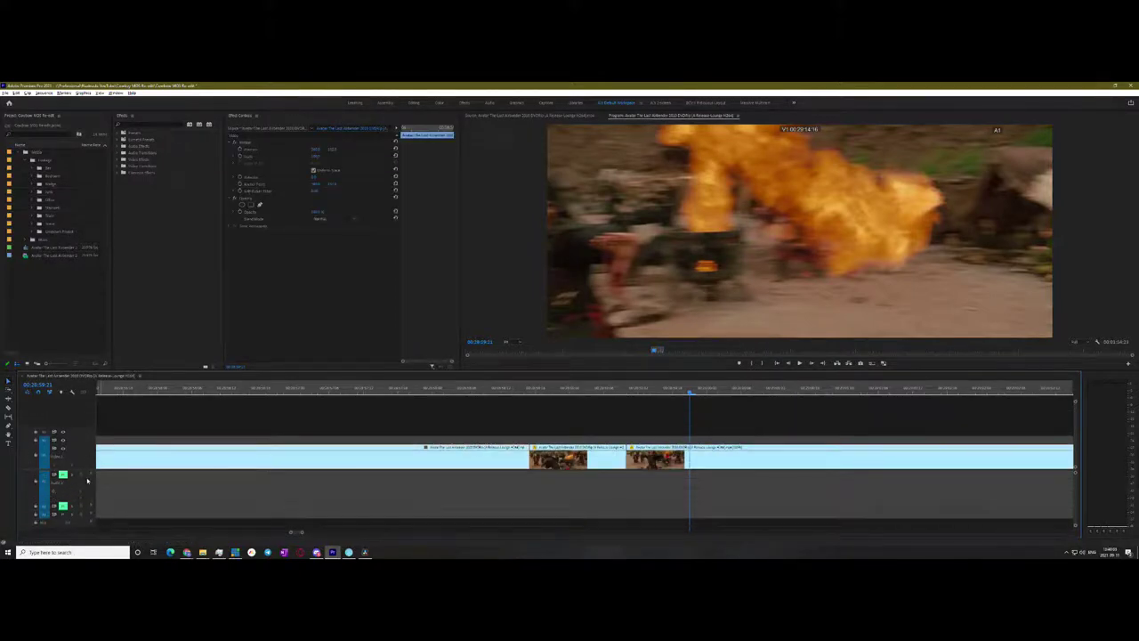
- Check the audio track's keyframe choices and collapse the first audio track to a shorter height
right_click(53, 492)
left_click(89, 498)
left_click(51, 493)
mouse_move(89, 504)
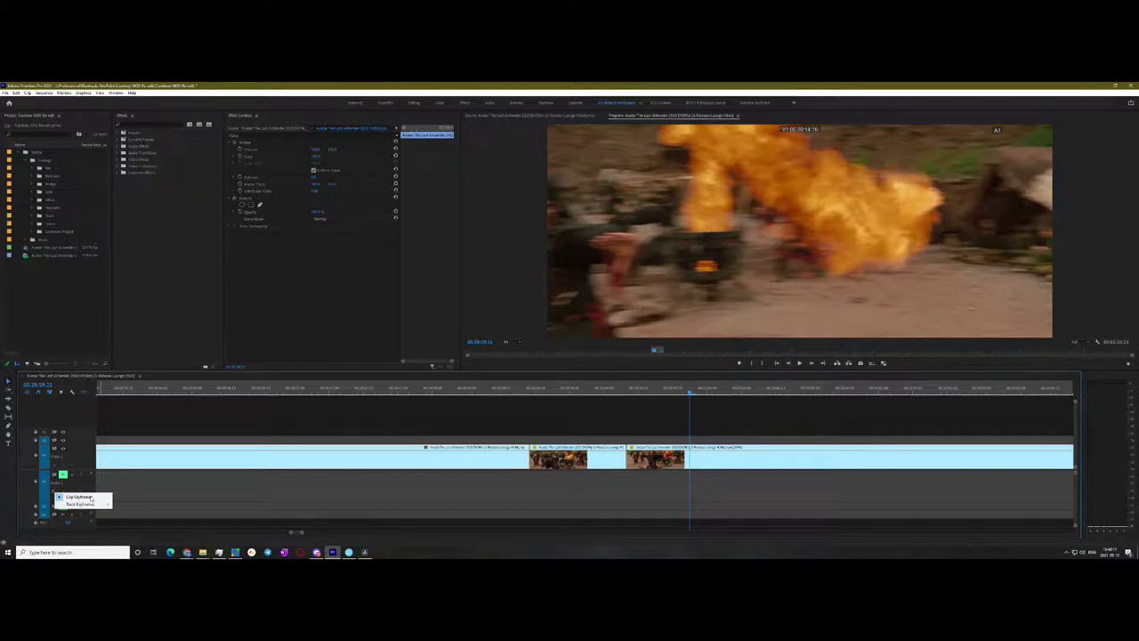
key("Escape")
double_click(64, 481)
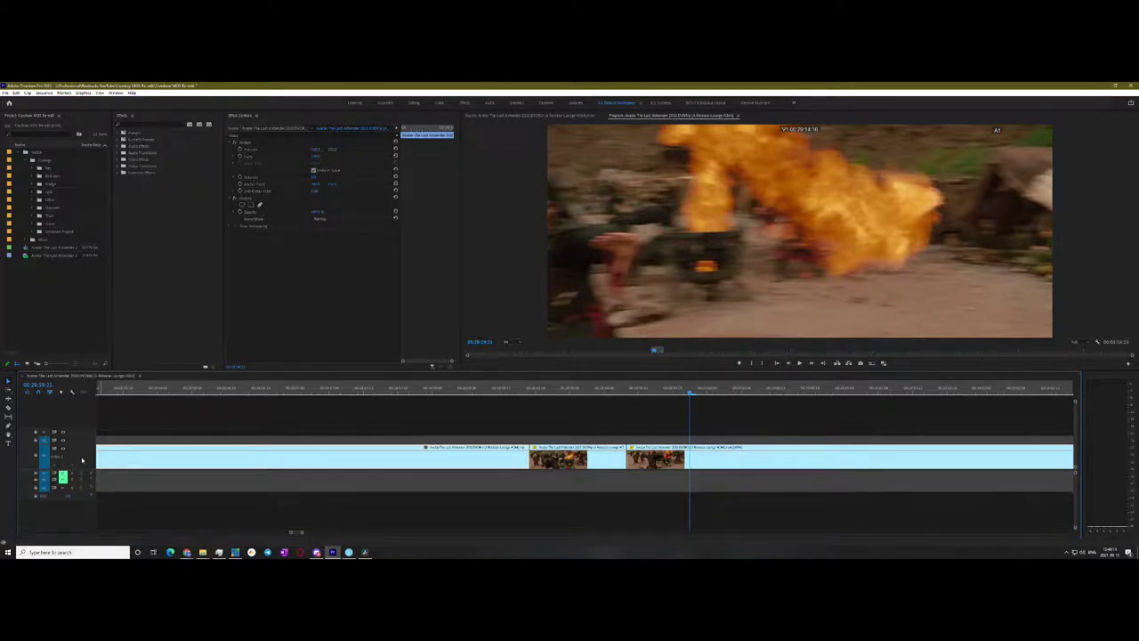
- Enlarge the V1 track and show the Time Remapping > Speed line on the clip after the fire shot
double_click(81, 460)
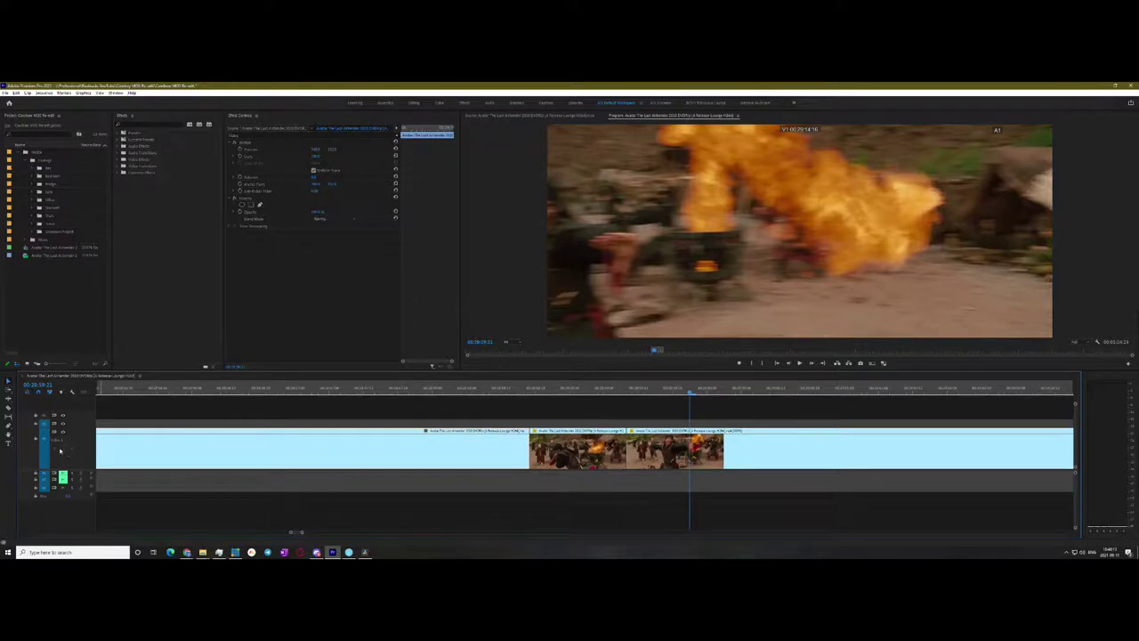
right_click(64, 451)
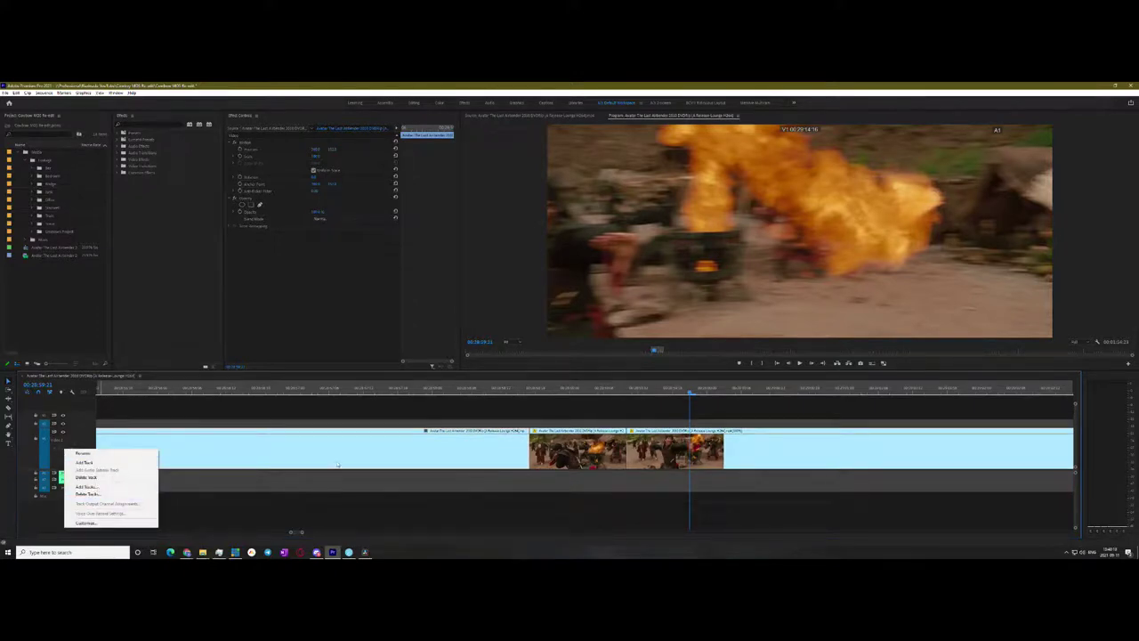
left_click(373, 481)
left_click(703, 440)
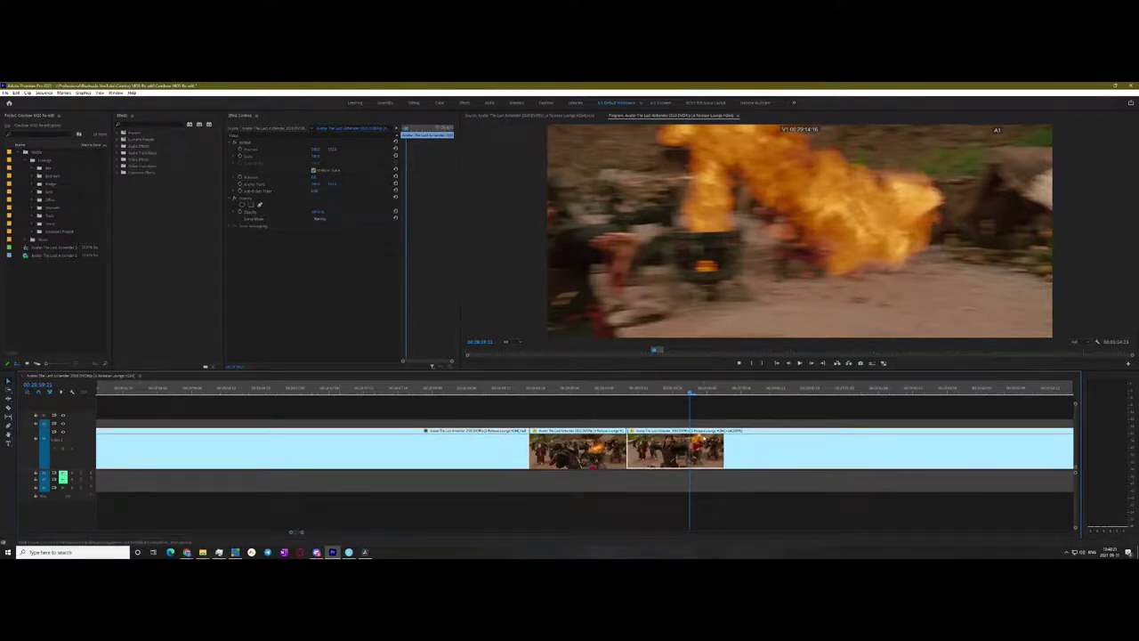
right_click(703, 438)
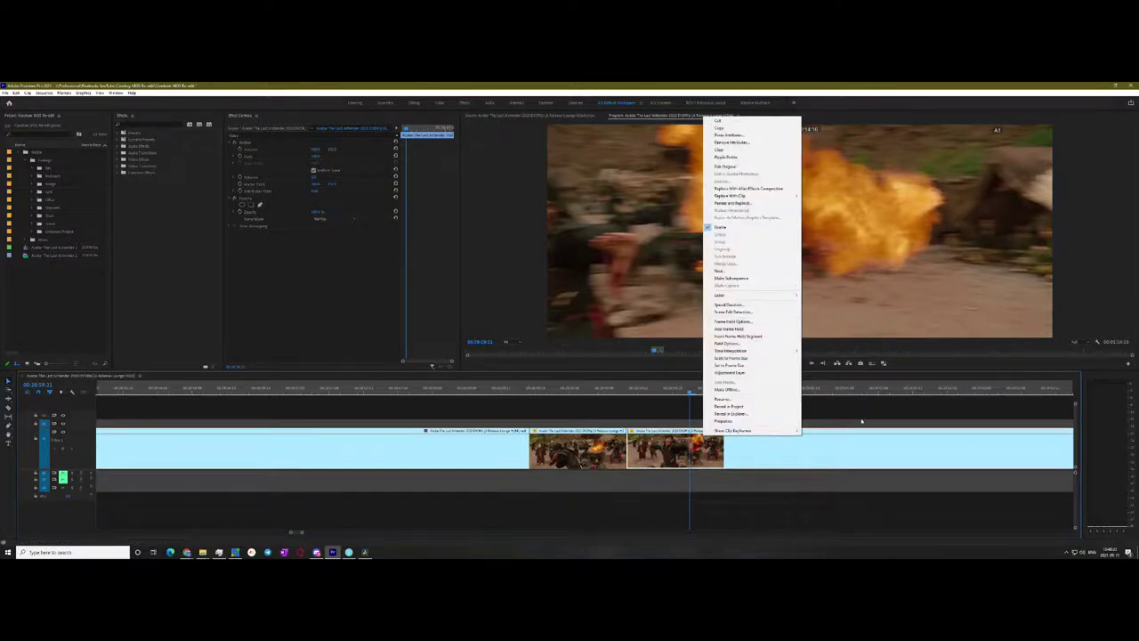
mouse_move(774, 431)
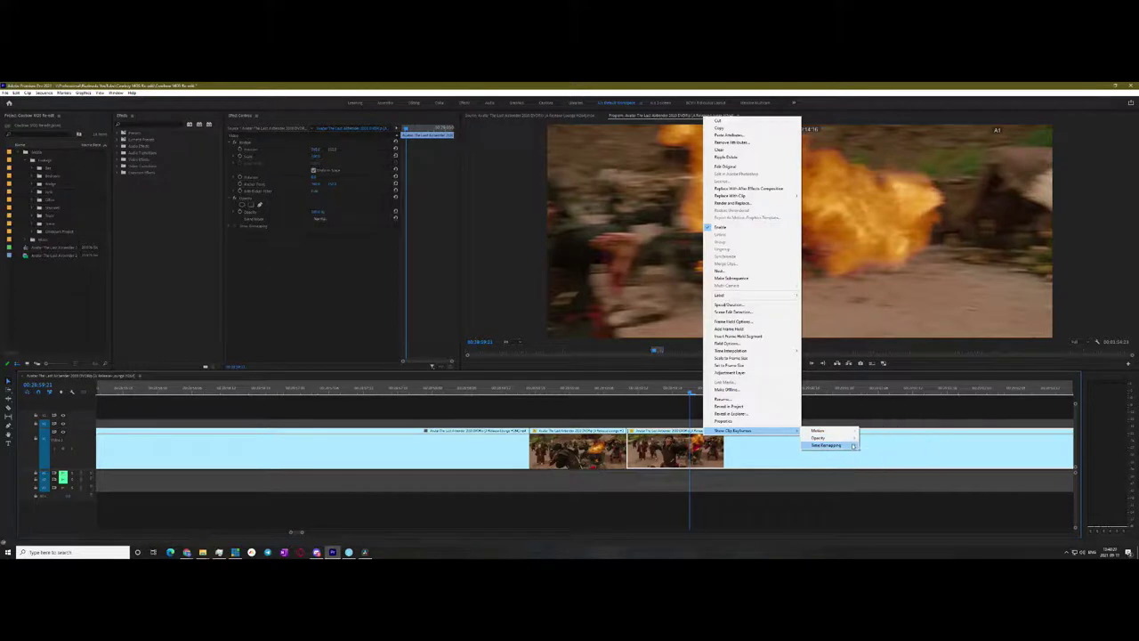
left_click(874, 444)
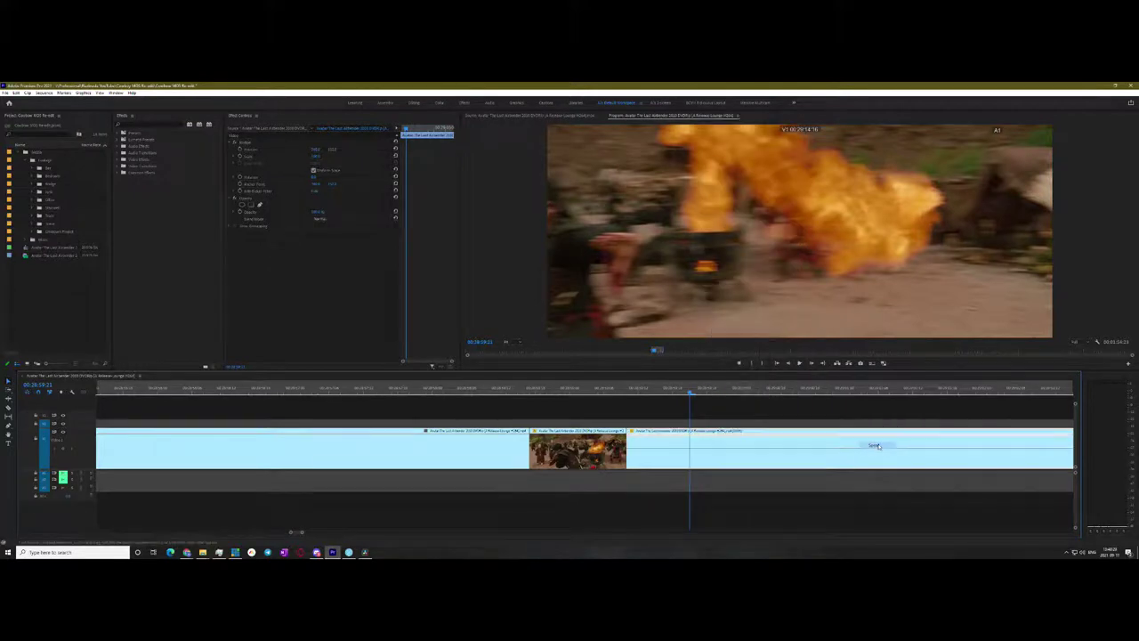
- Scrub the timeline to preview frames around the explosion shots
left_click(736, 418)
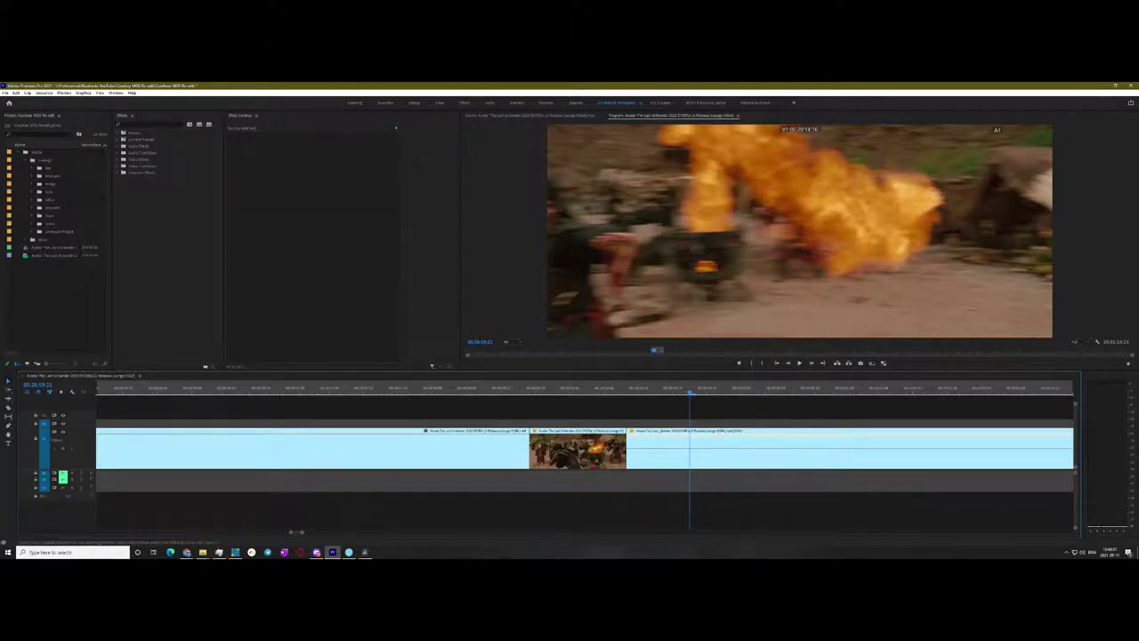
left_click_drag(646, 384, 858, 432)
scroll(858, 431, "down", 5)
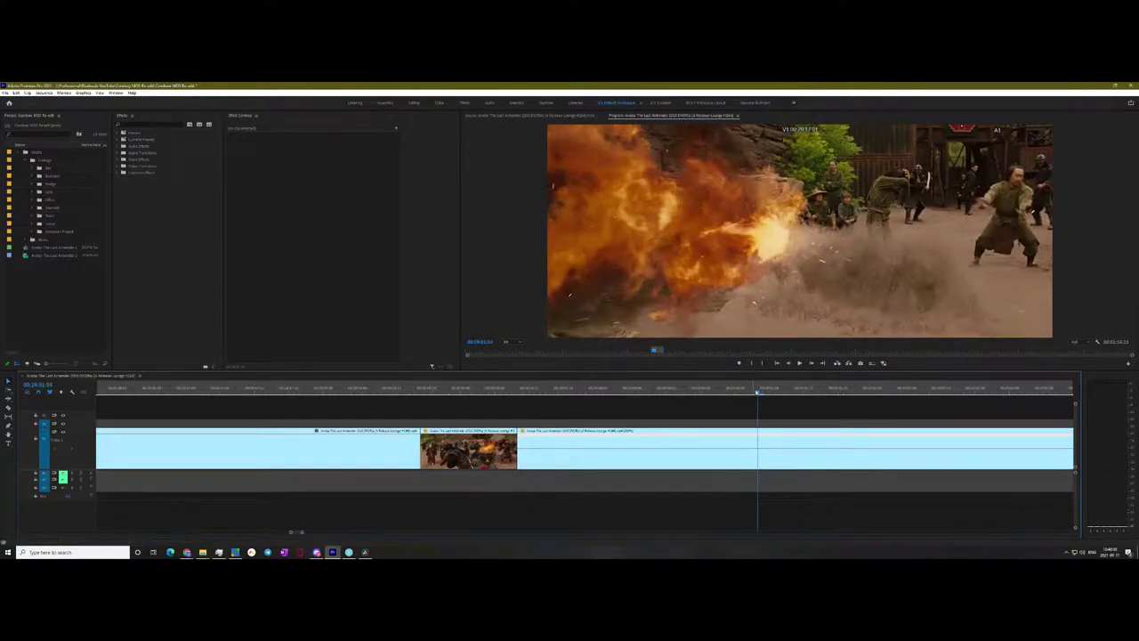
left_click(830, 389)
left_click_drag(832, 389, 922, 417)
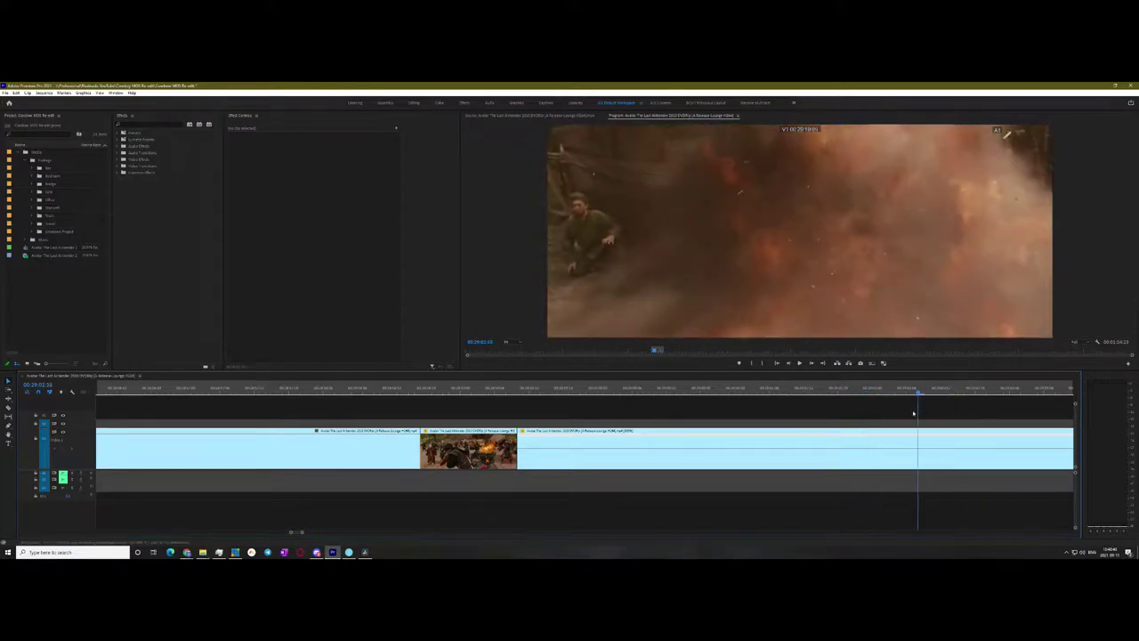
- Select the fight clip and scrub back to the fire-bowl shot where the ramp starts
left_click(925, 455)
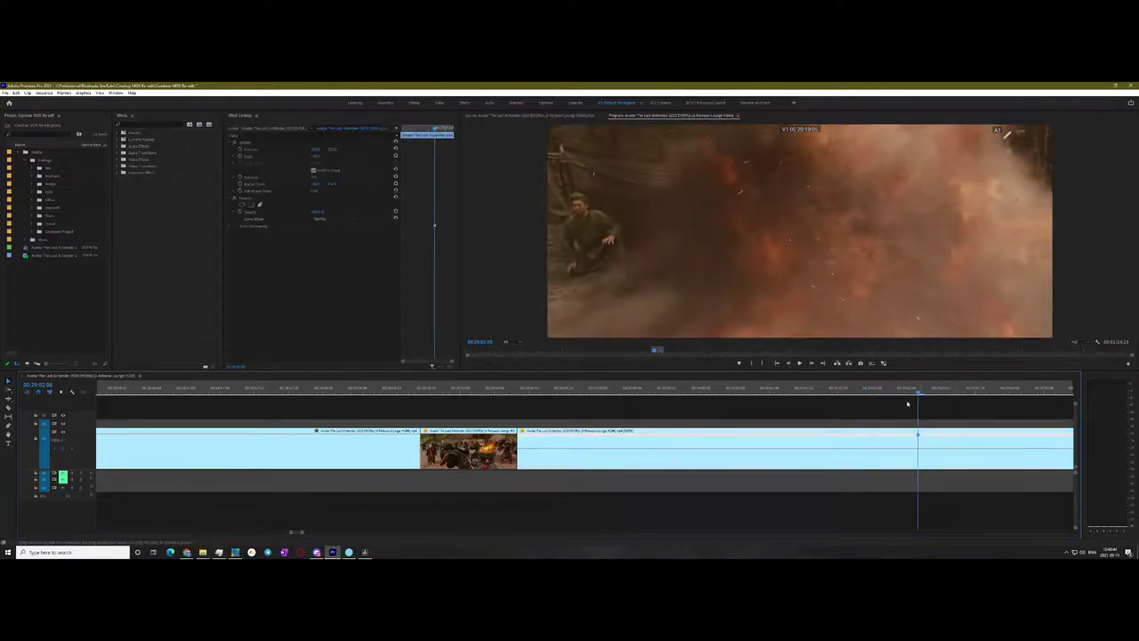
left_click_drag(913, 392, 912, 419)
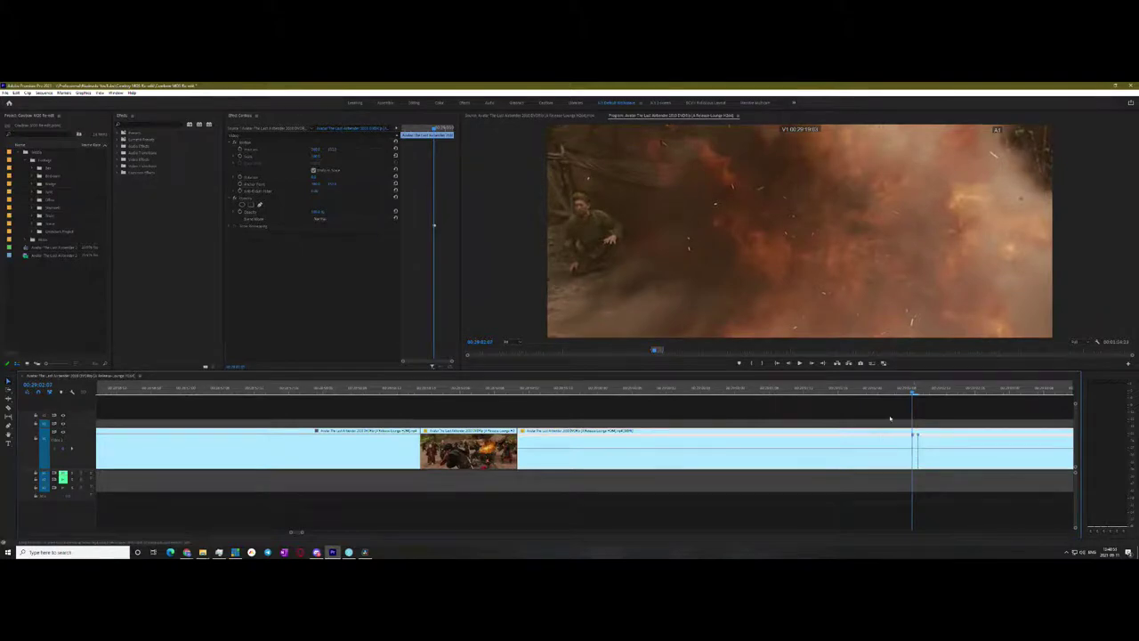
left_click_drag(908, 394, 586, 395)
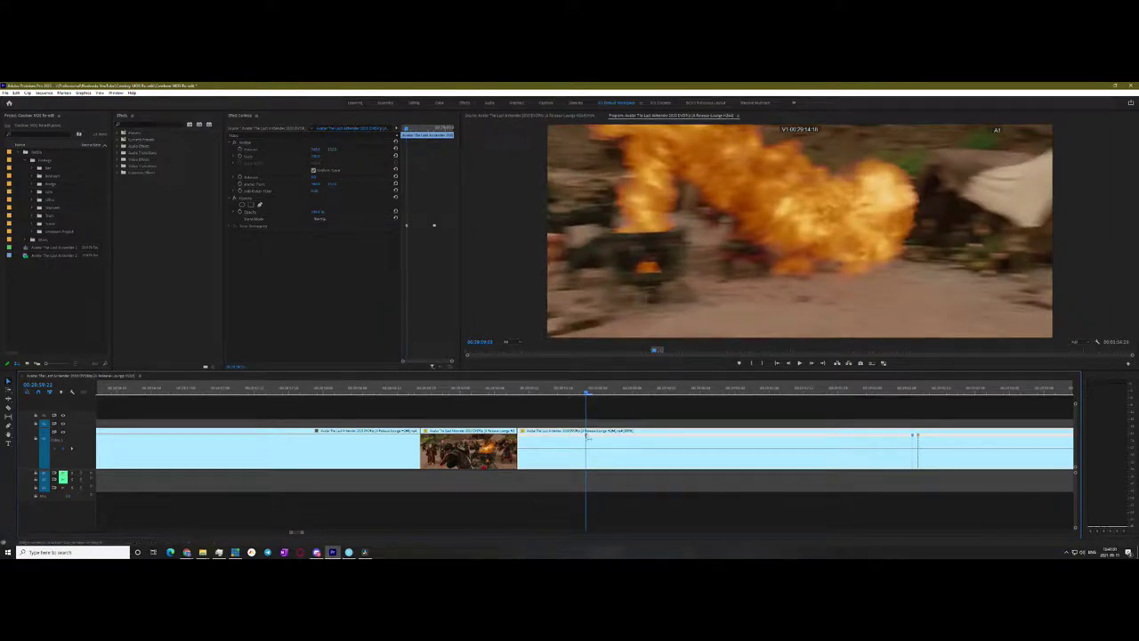
left_click_drag(586, 418, 522, 418)
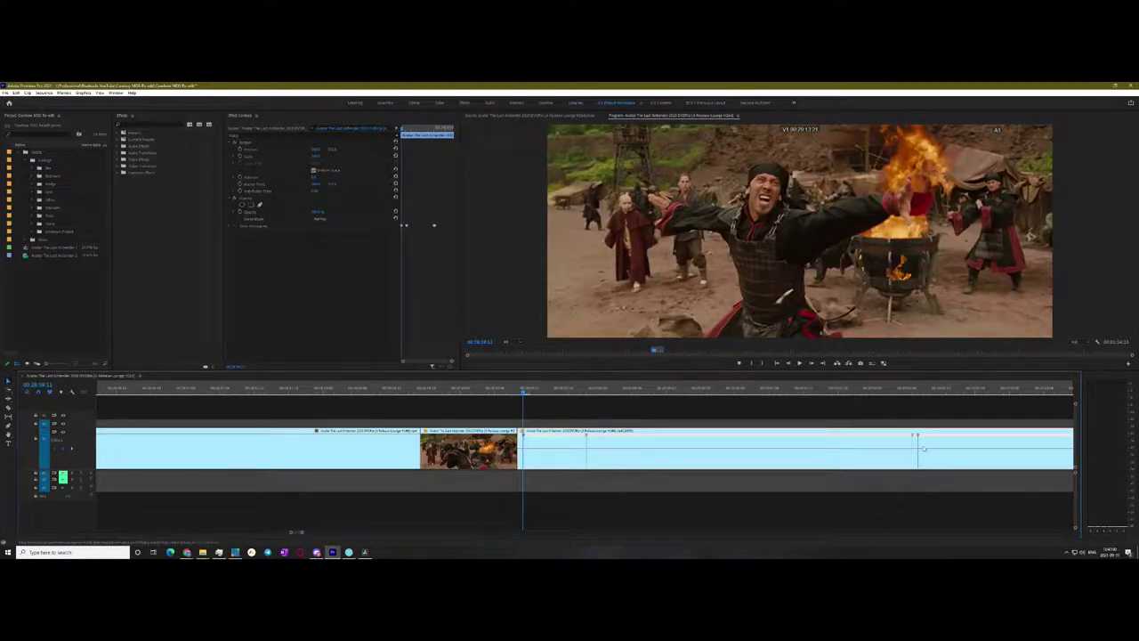
- Try trimming the clip's end, undo it, then adjust the speed keyframe and ramp edit point
left_click_drag(914, 438, 597, 451)
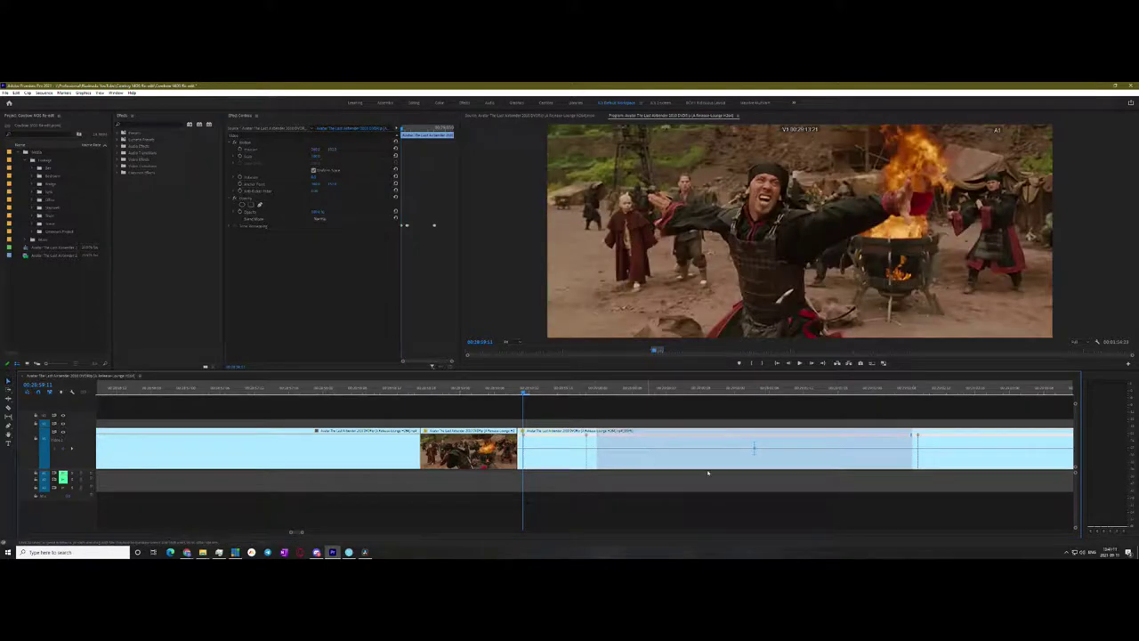
left_click(777, 461)
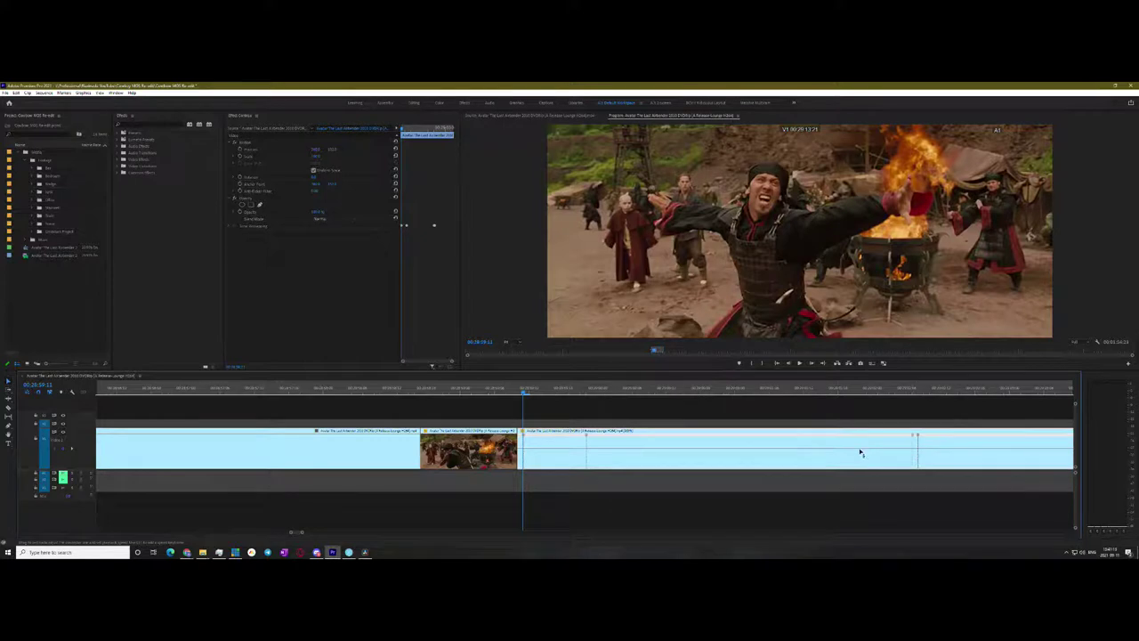
key("ctrl+Left")
key("ctrl+Left")
key("ctrl+Left")
key("ctrl+Left")
key("ctrl+Left")
key("ctrl+Left")
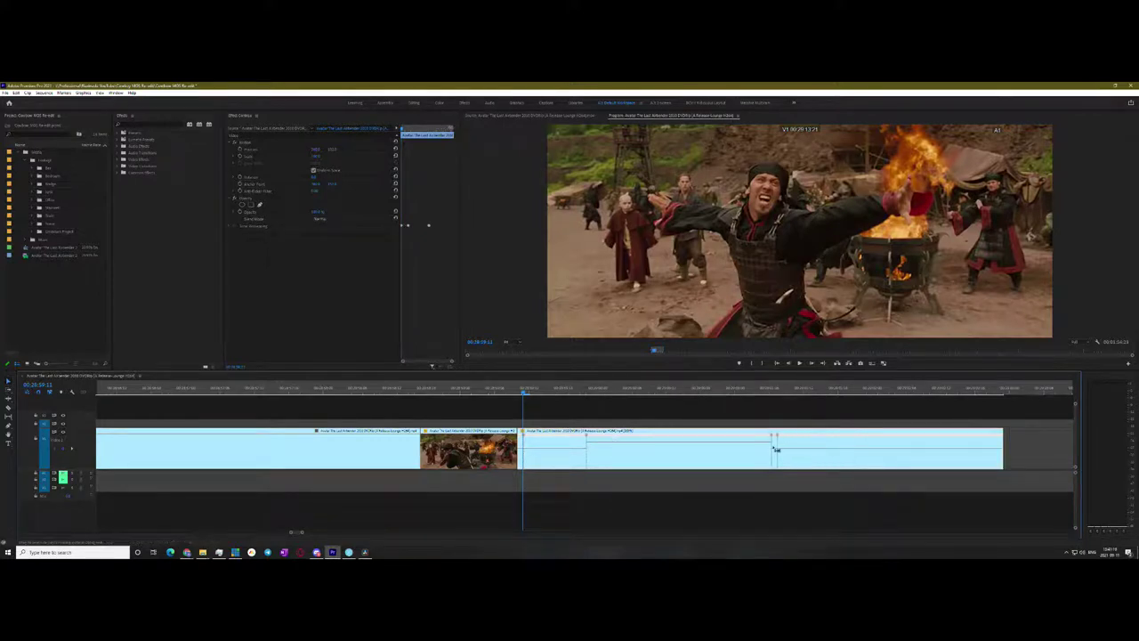
key("ctrl+z")
key("ctrl+z")
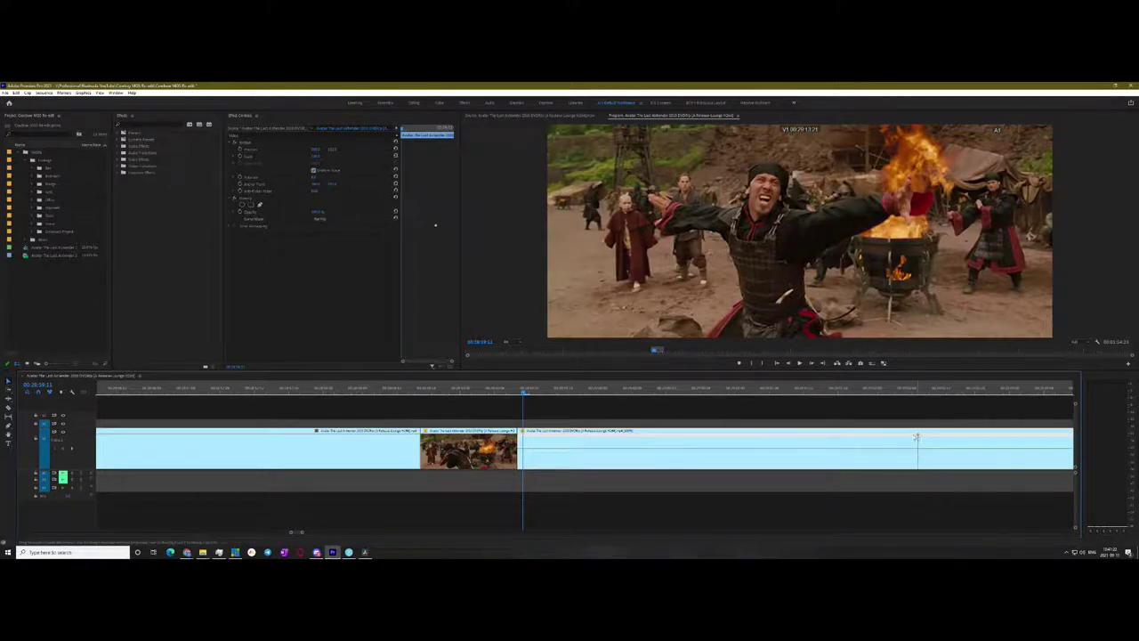
mouse_move(919, 438)
left_mouse_down()
mouse_move(902, 437)
mouse_move(916, 437)
left_mouse_up()
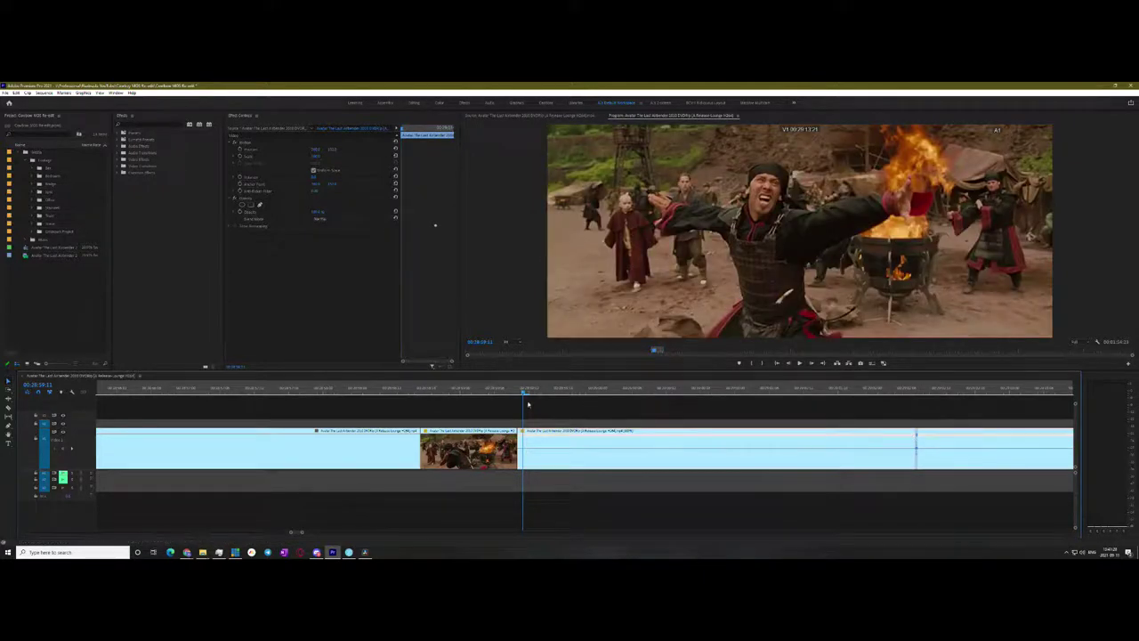
left_click_drag(525, 436, 539, 437)
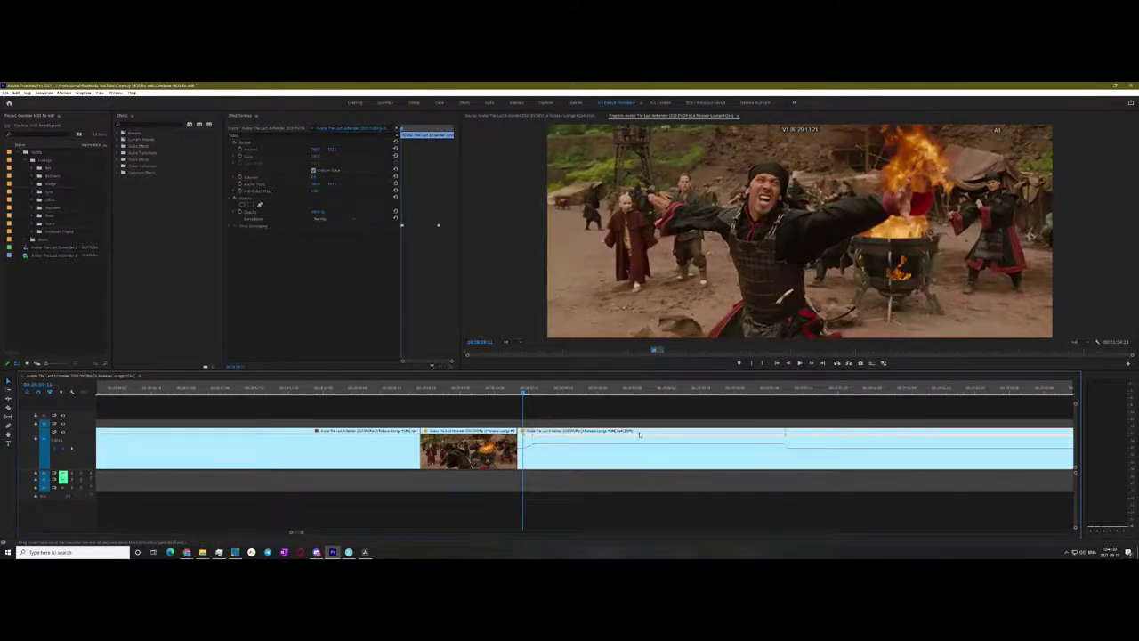
- Play the ramp, then raise and lower the final section's speed, replaying after each change
key("space")
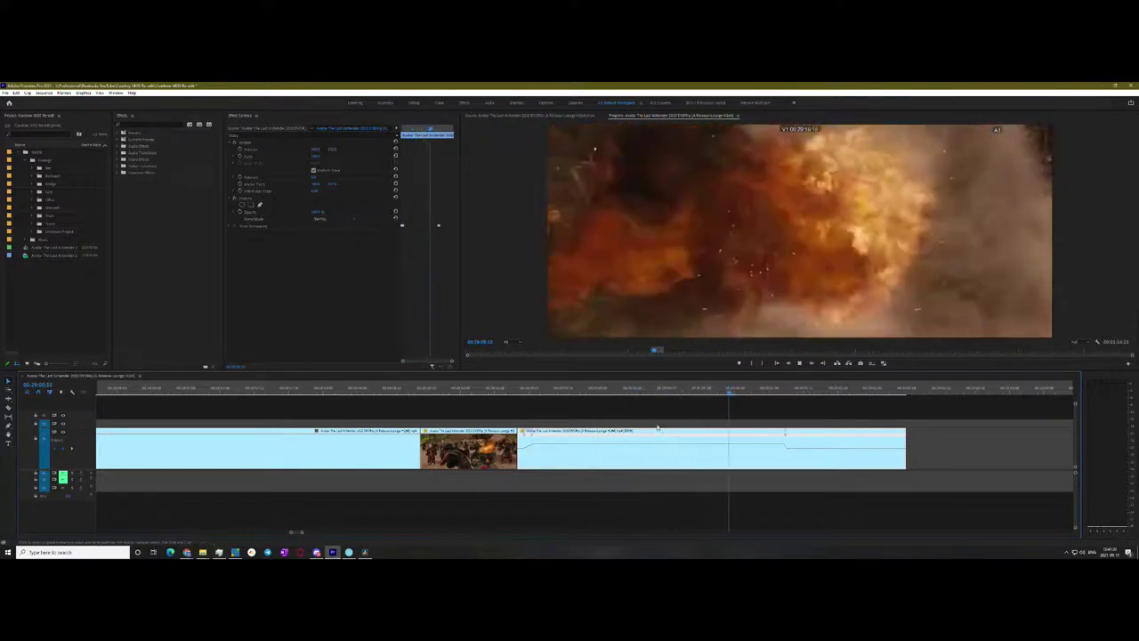
left_click_drag(699, 388, 563, 406)
left_click_drag(631, 448, 622, 414)
left_click(475, 390)
key("space")
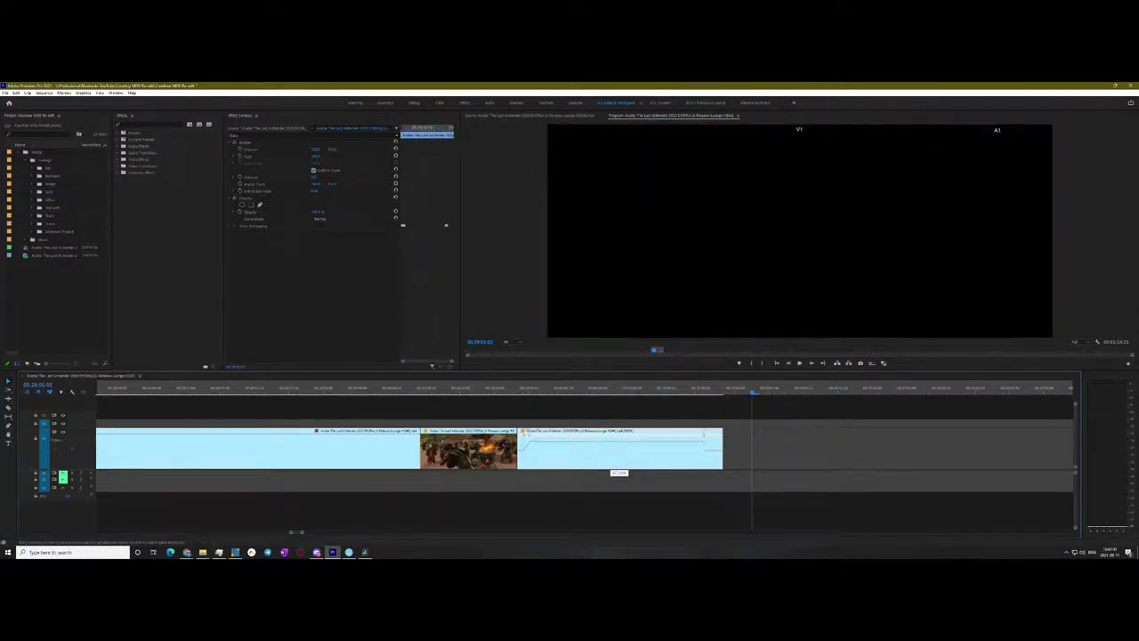
left_click_drag(618, 435, 589, 440)
left_click(436, 390)
key("space")
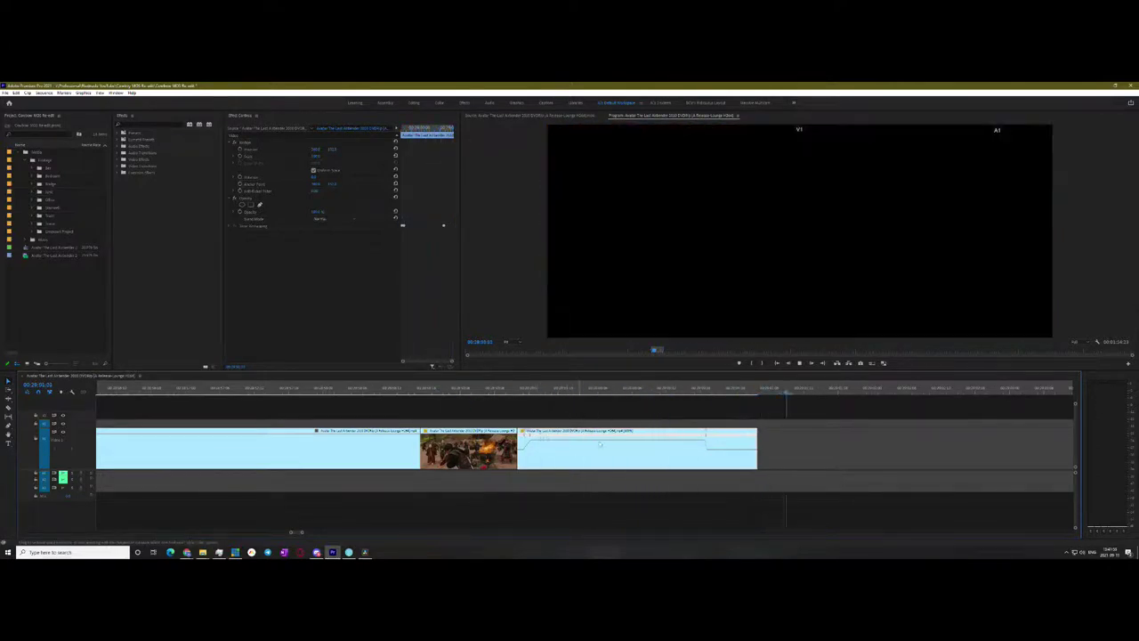
- Retime the speed keyframe and slow the final section further, stretching the clip longer
mouse_move(719, 389)
left_mouse_down()
mouse_move(729, 389)
mouse_move(668, 389)
mouse_move(700, 389)
left_mouse_up()
scroll(660, 446, "up", 2)
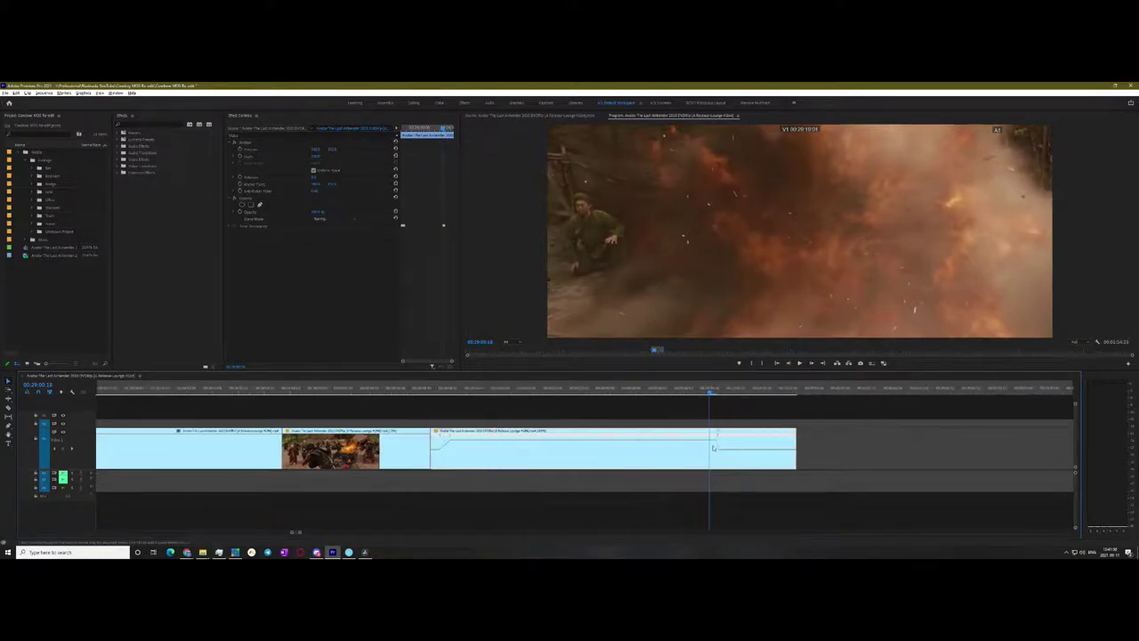
left_click_drag(714, 431, 730, 434)
left_click(715, 432)
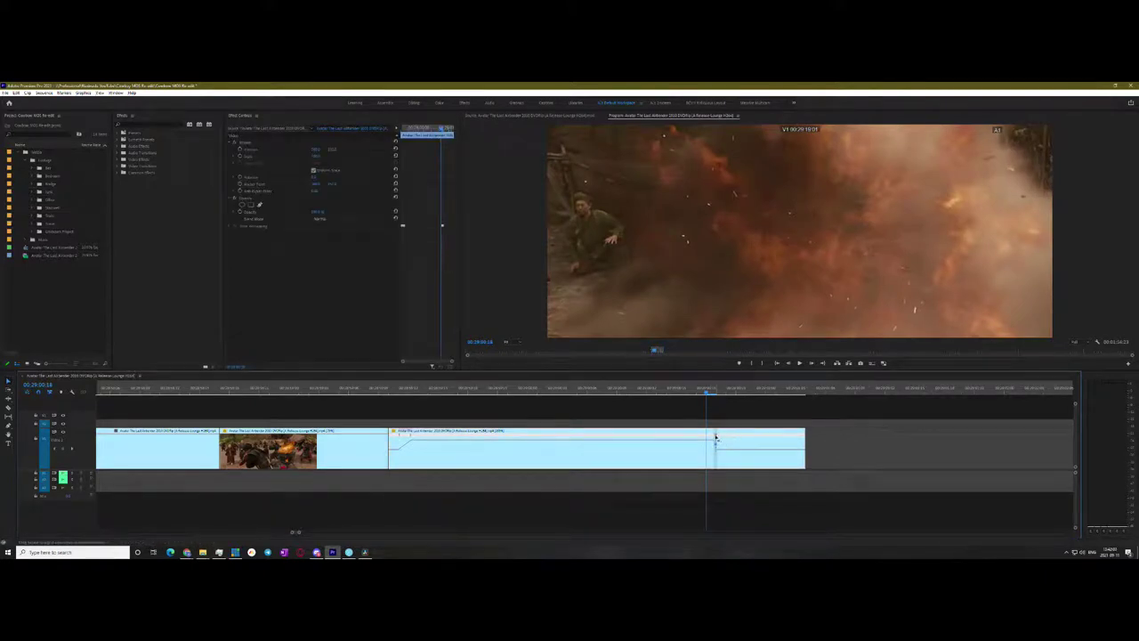
mouse_move(717, 436)
left_mouse_down()
mouse_move(731, 436)
mouse_move(702, 444)
left_mouse_up()
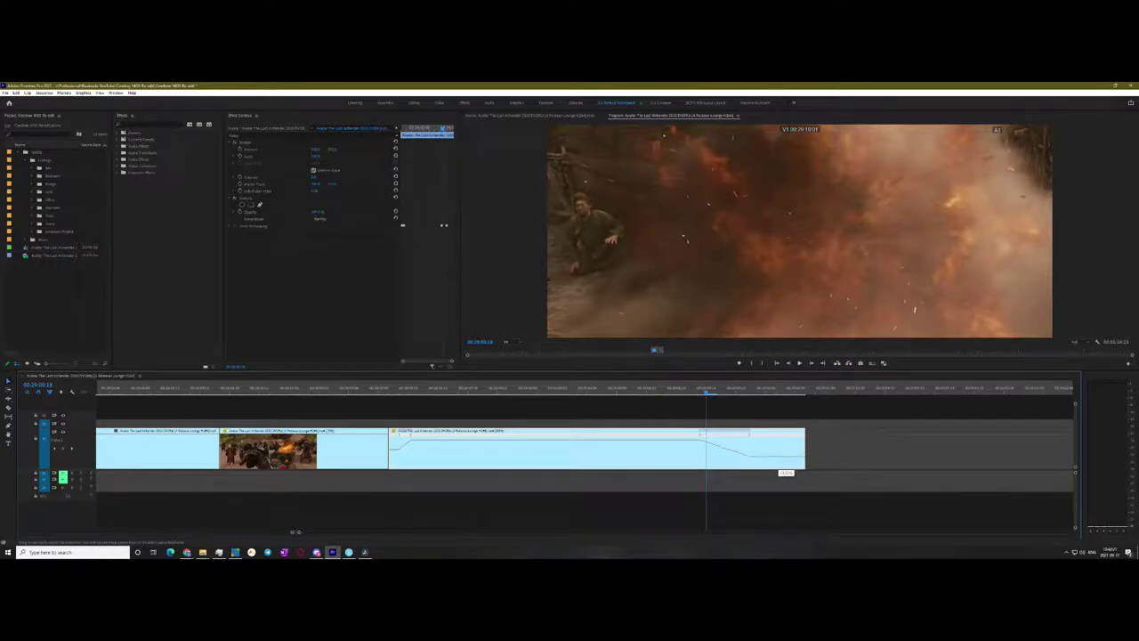
left_click_drag(780, 457, 748, 446)
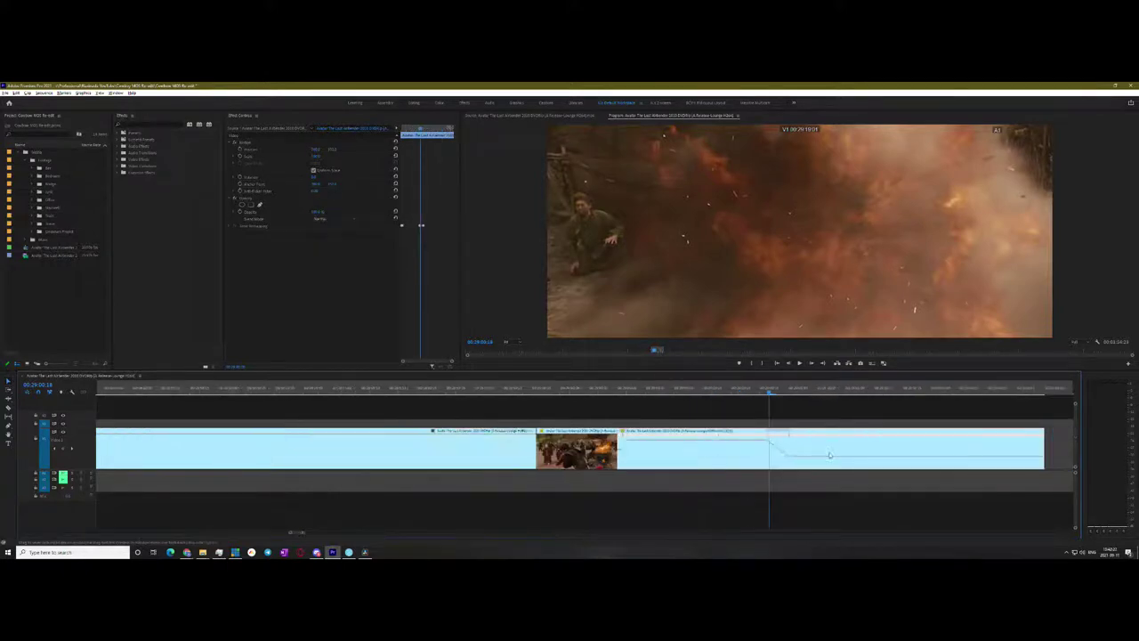
key("minus")
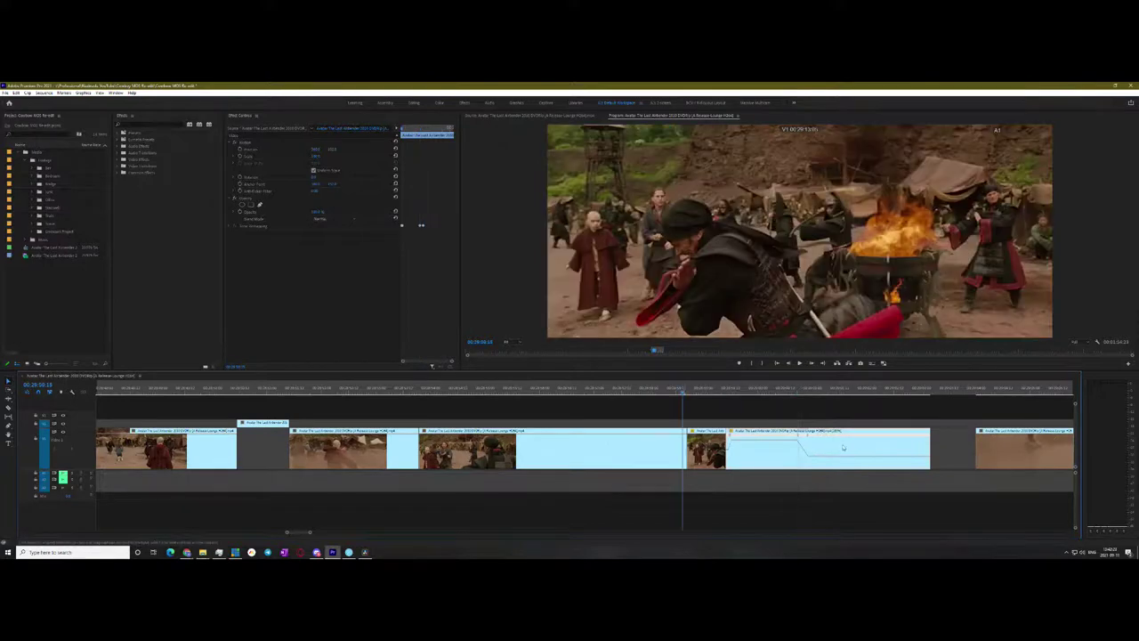
- Lower a clip's audio volume, delete the unwanted clip section, and play back around the gap
key("space")
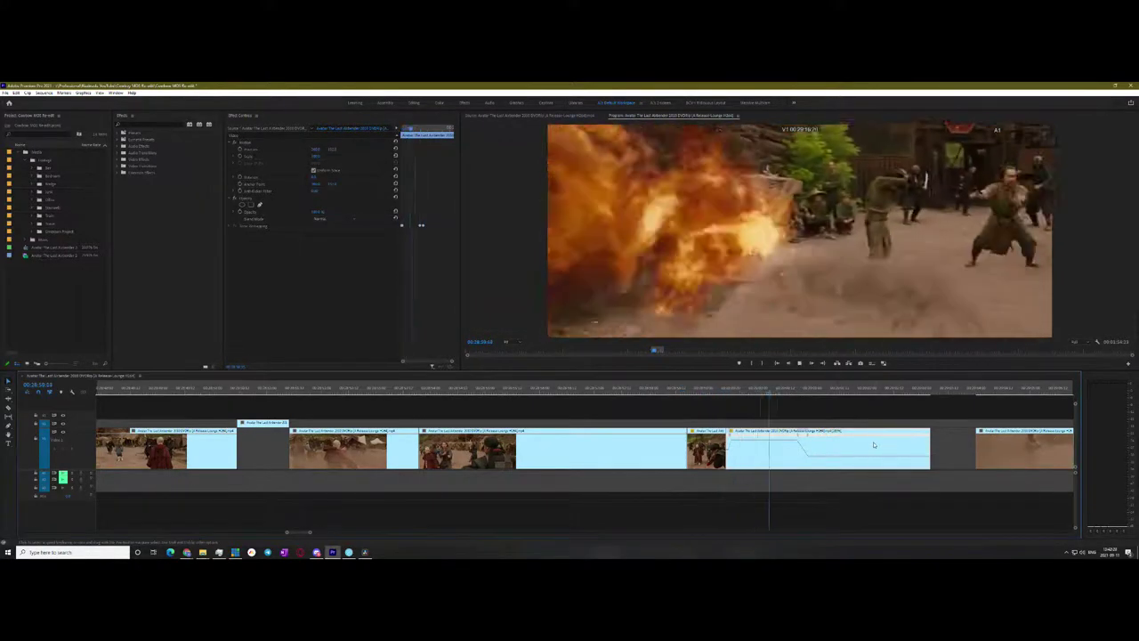
left_click_drag(871, 459, 878, 473)
key("Delete")
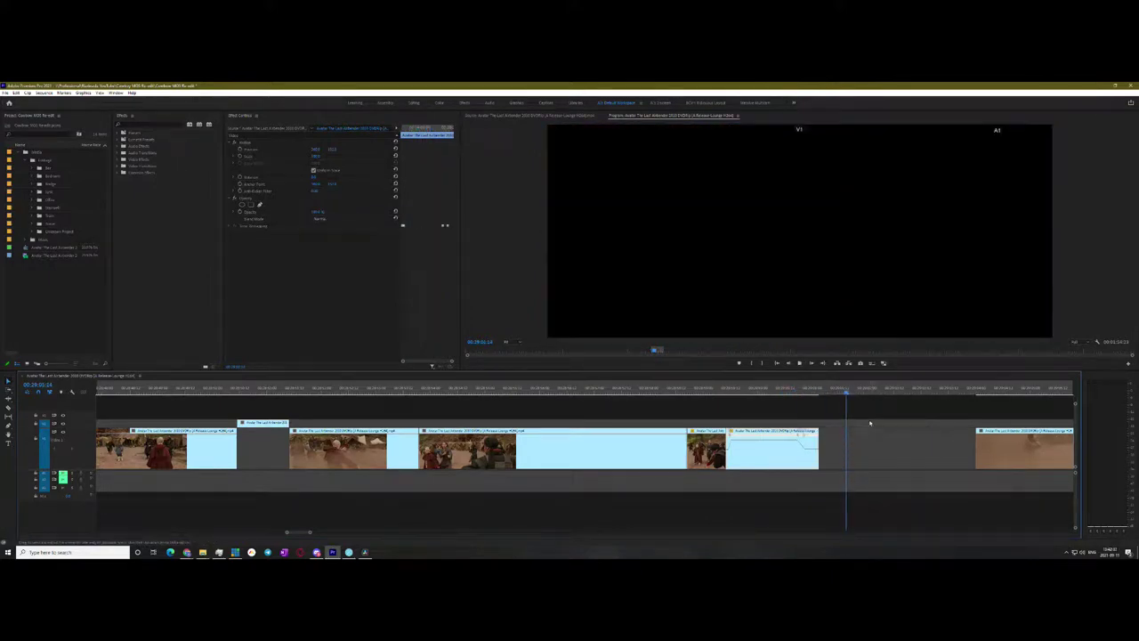
left_click_drag(804, 392, 827, 392)
key("space")
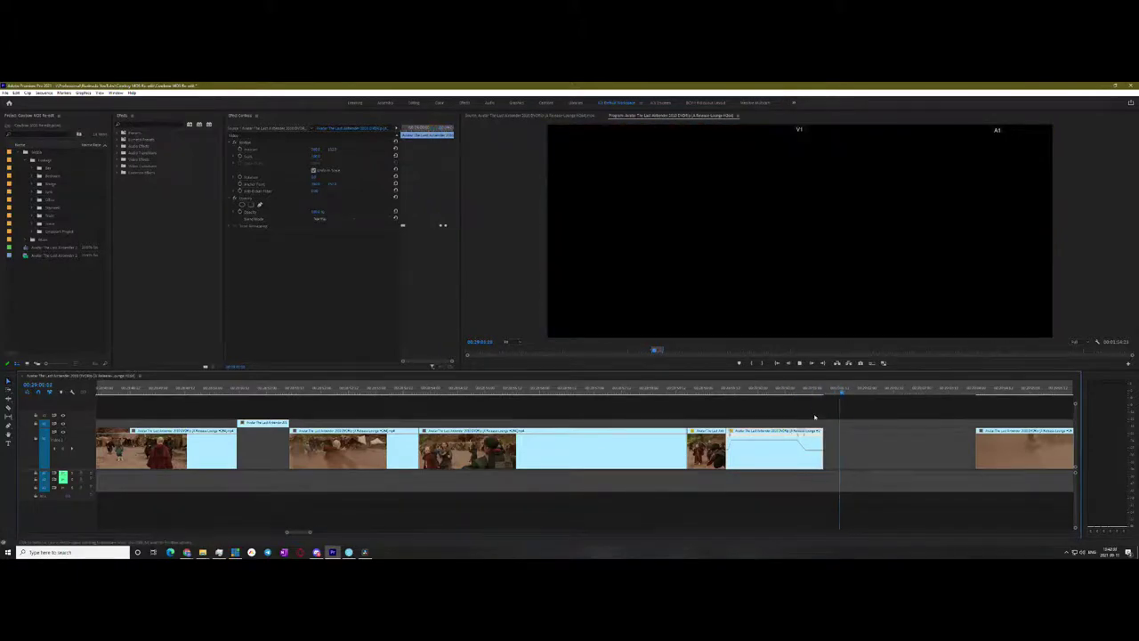
- Extend the speed-ramped clip's end in stages nearly to the next clip, replaying each change
left_click_drag(822, 439, 869, 416)
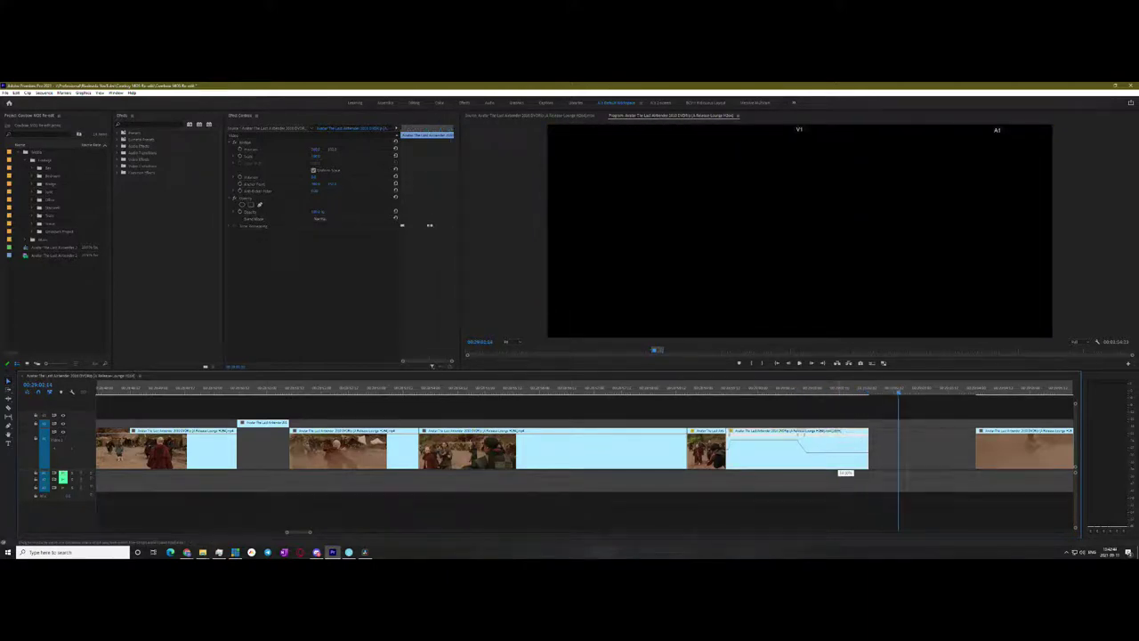
left_click_drag(868, 440, 896, 429)
key("space")
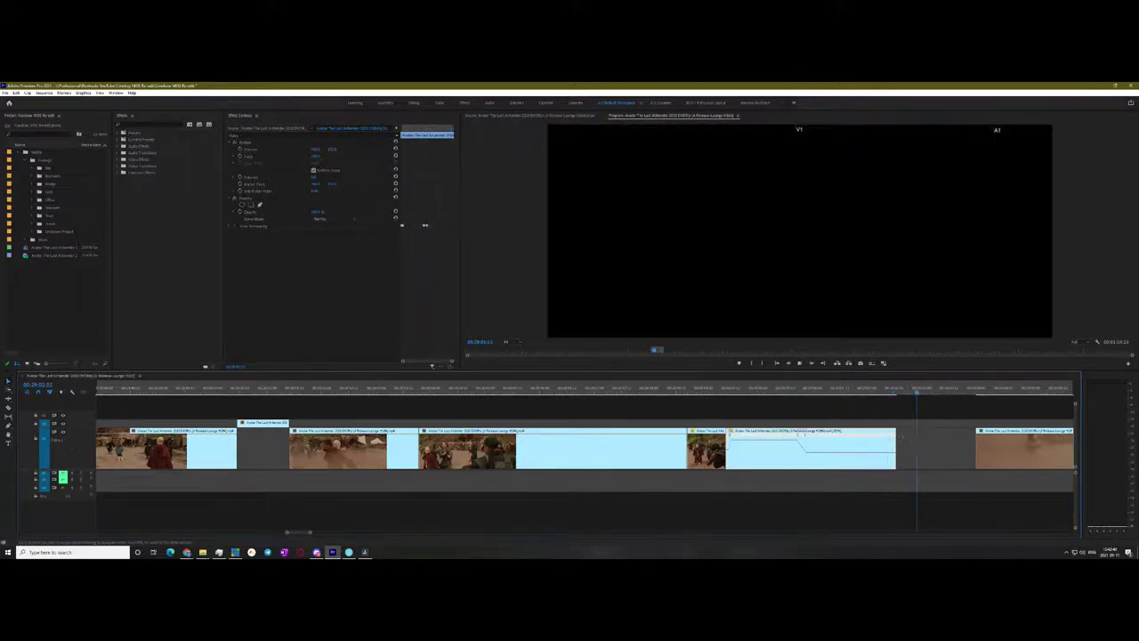
left_click_drag(895, 436, 968, 436)
key("space")
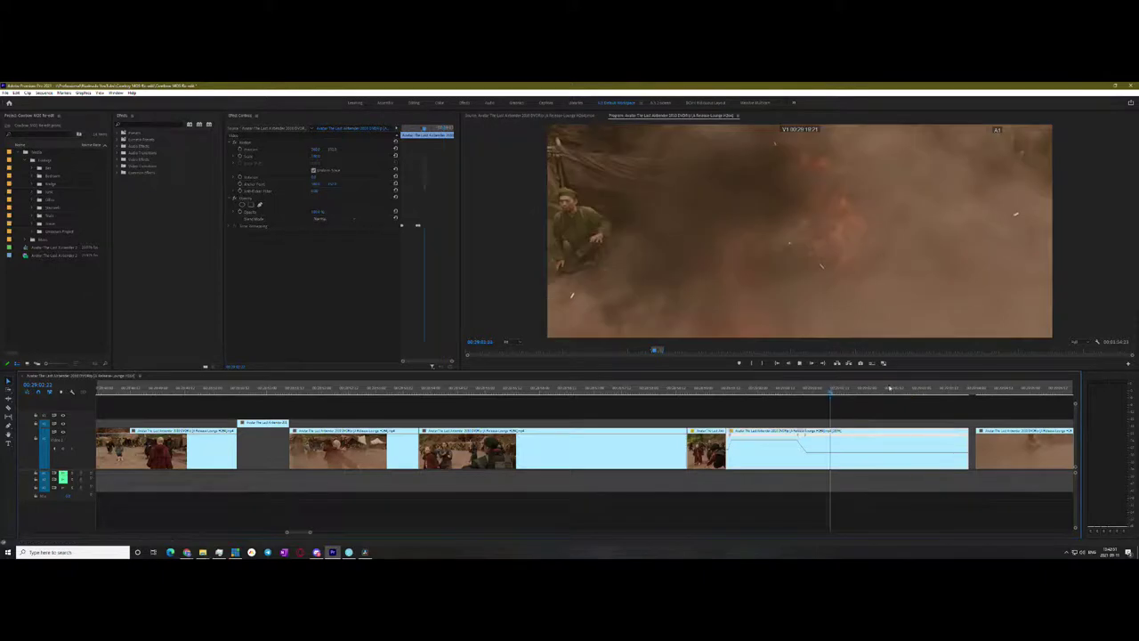
scroll(903, 422, "down", 1)
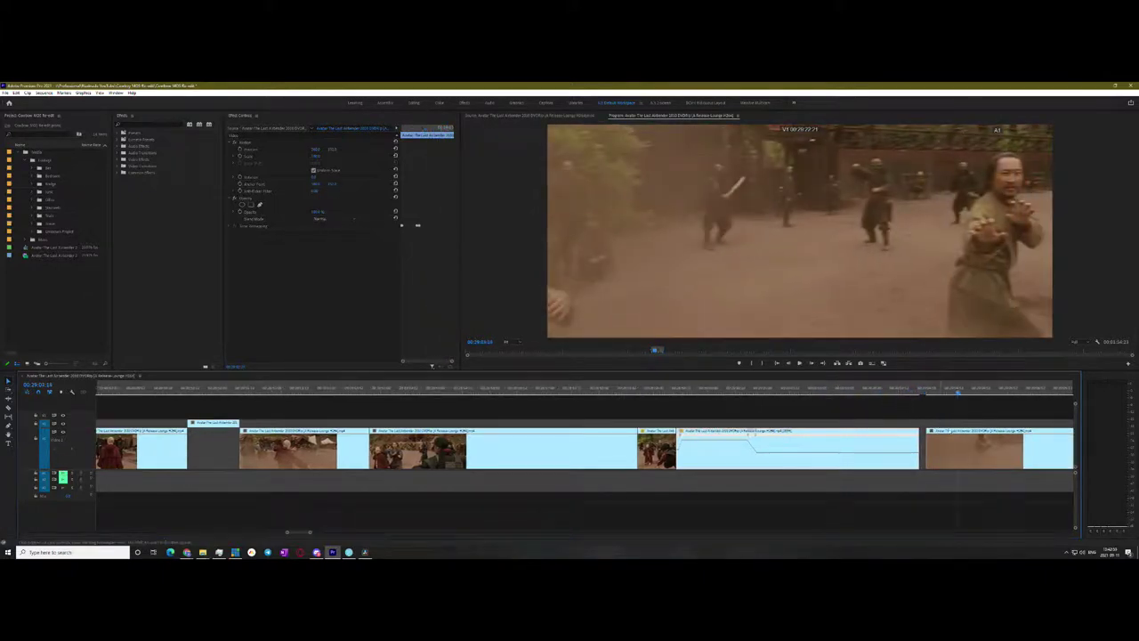
key("equal")
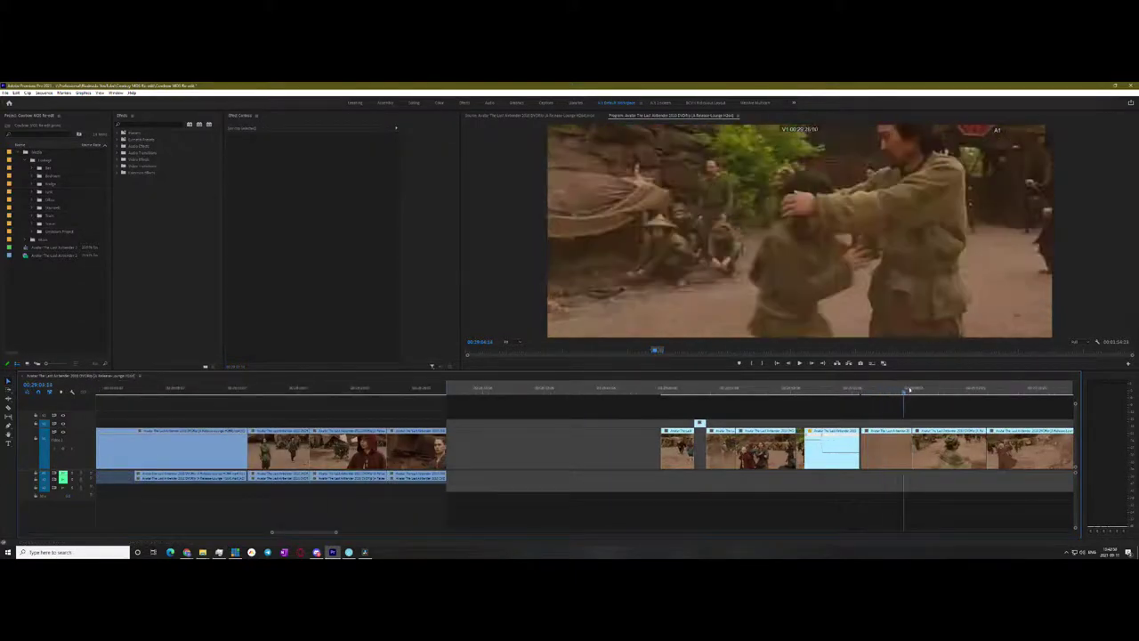
- Delete the clip following the gap and extend the ramped clip's end into the freed space
left_click(889, 451)
key("Delete")
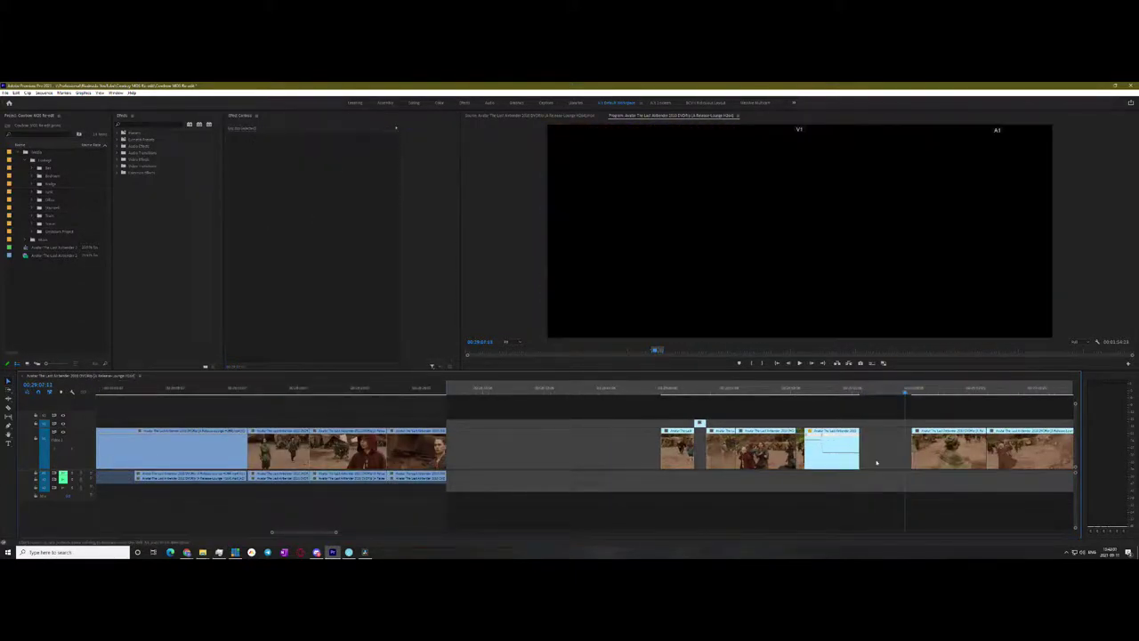
scroll(870, 461, "up", 1)
scroll(927, 448, "up", 5)
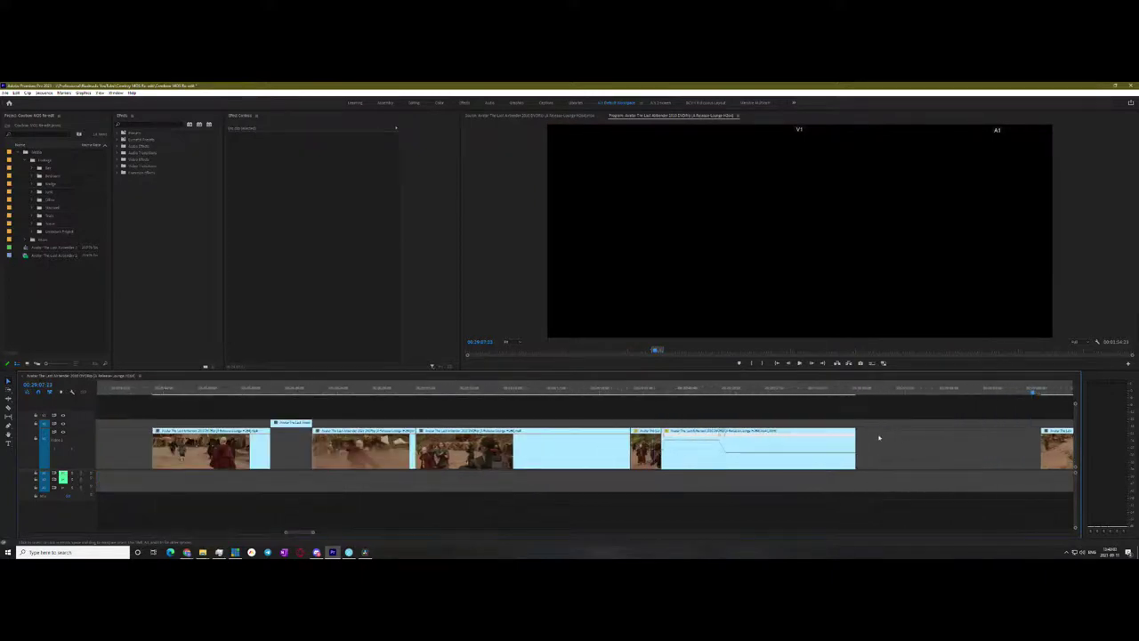
left_click_drag(854, 437, 983, 448)
left_click_drag(717, 389, 819, 399)
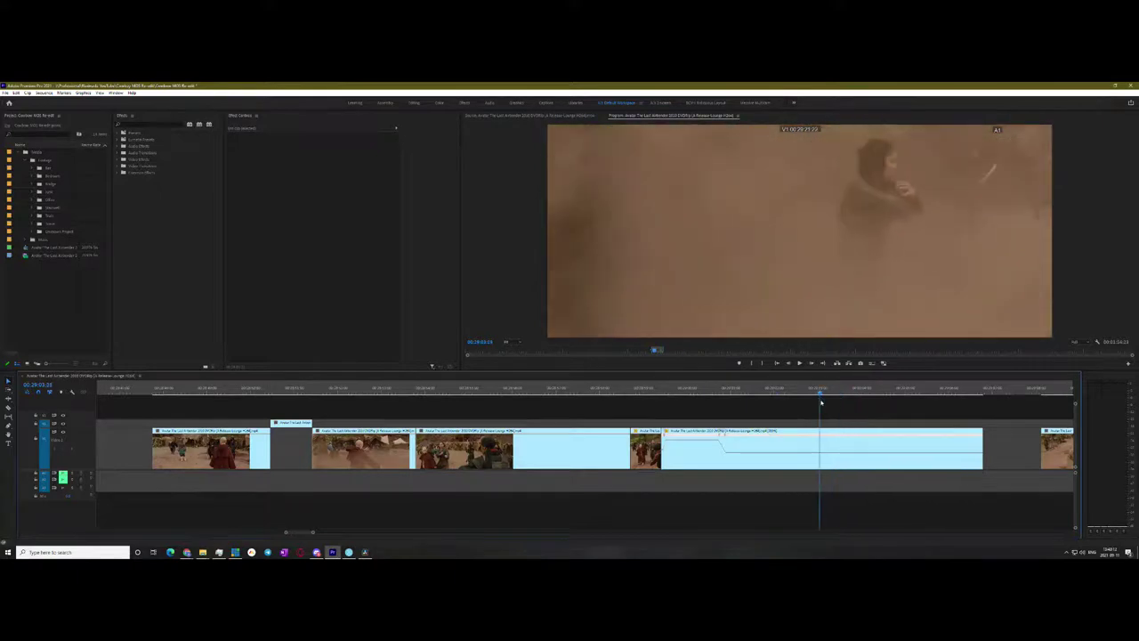
- Nudge the slowed explosion clip's edit point slightly later
left_click(823, 455)
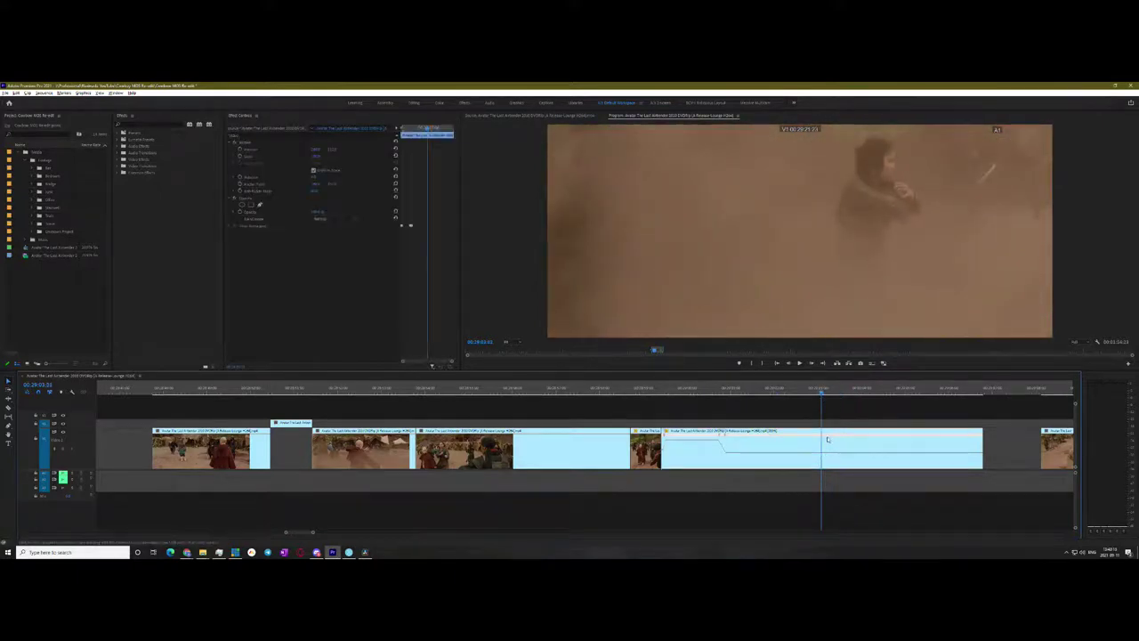
key("equal")
key("equal")
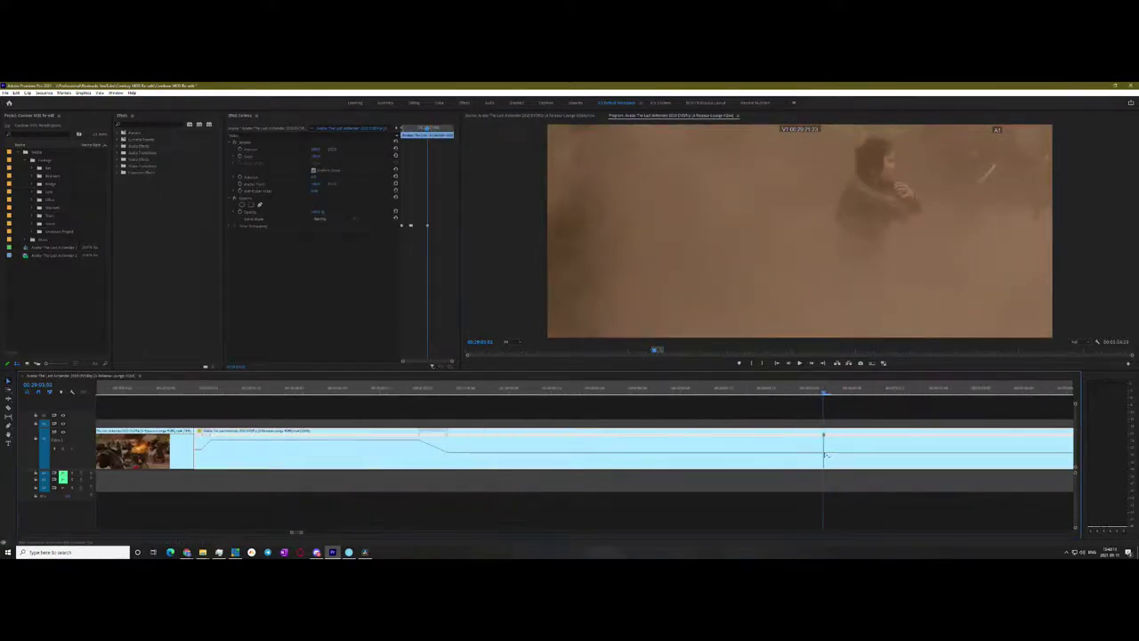
left_click_drag(825, 435, 876, 446)
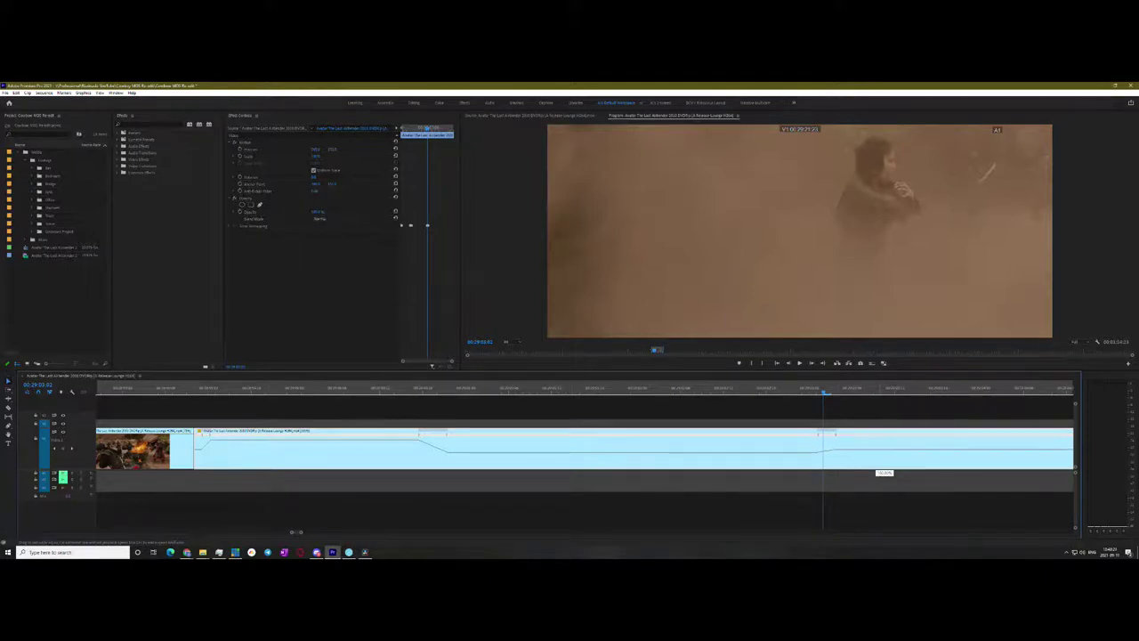
key("minus")
key("minus")
key("minus")
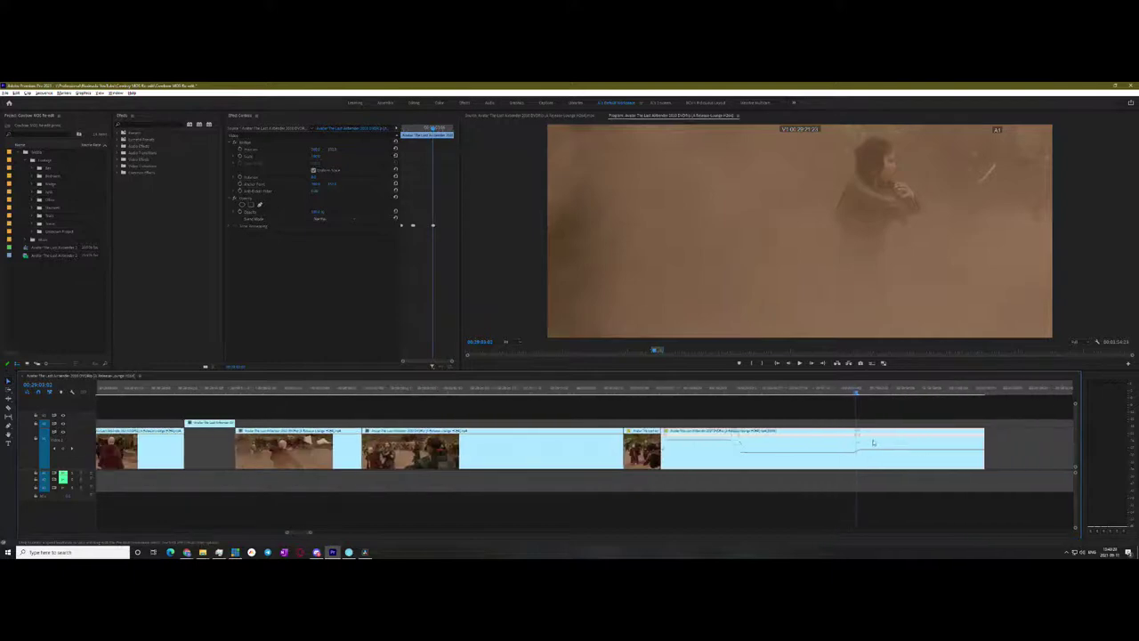
- Play back the sequence from before the explosion to review the cut
left_click(485, 389)
key("space")
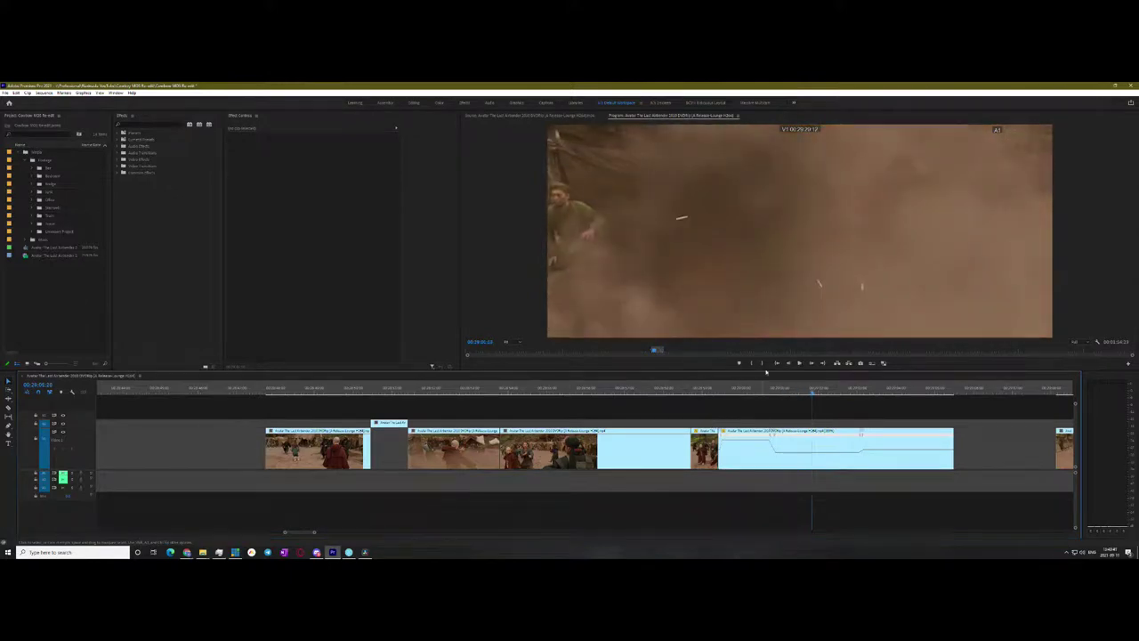
left_click(772, 392)
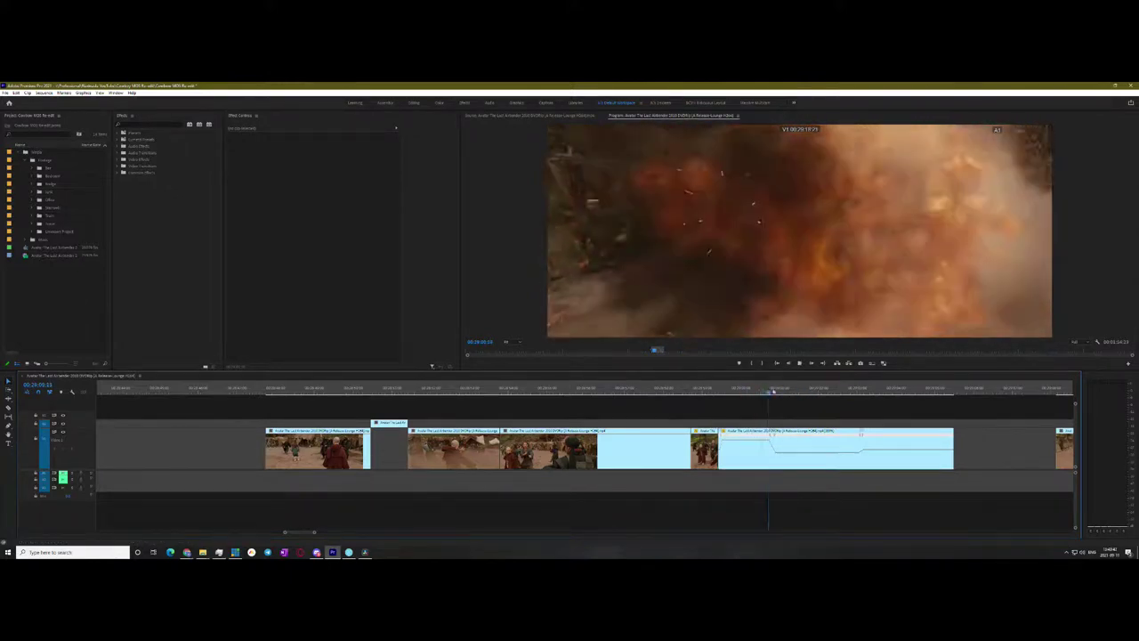
scroll(770, 395, "up", 2)
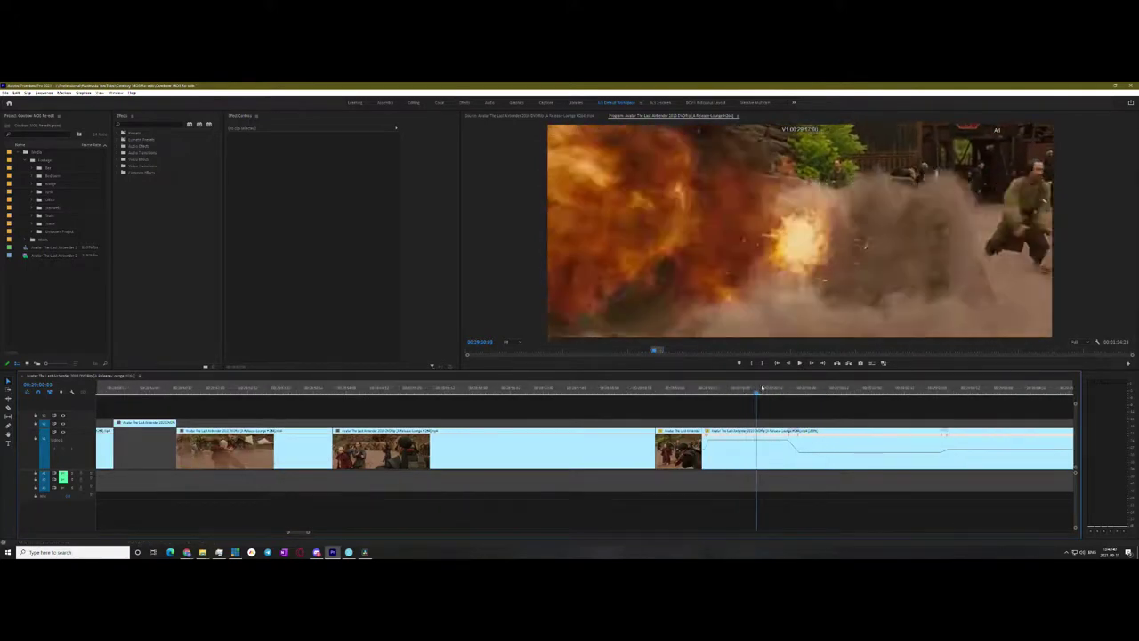
left_click_drag(762, 389, 739, 458)
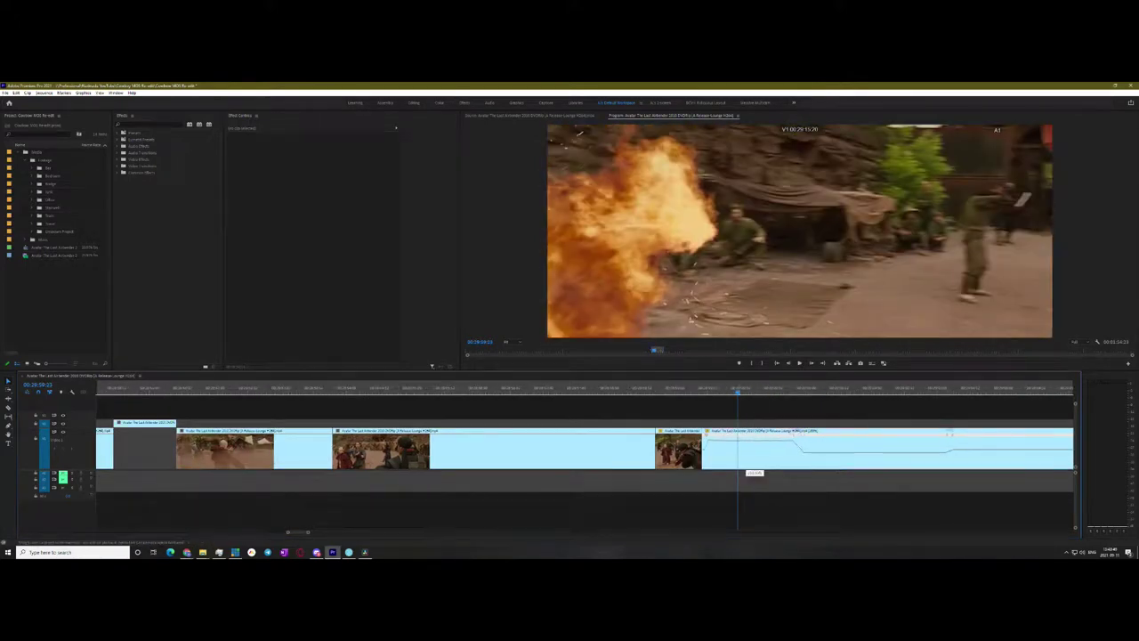
left_click(747, 463)
left_click(685, 390)
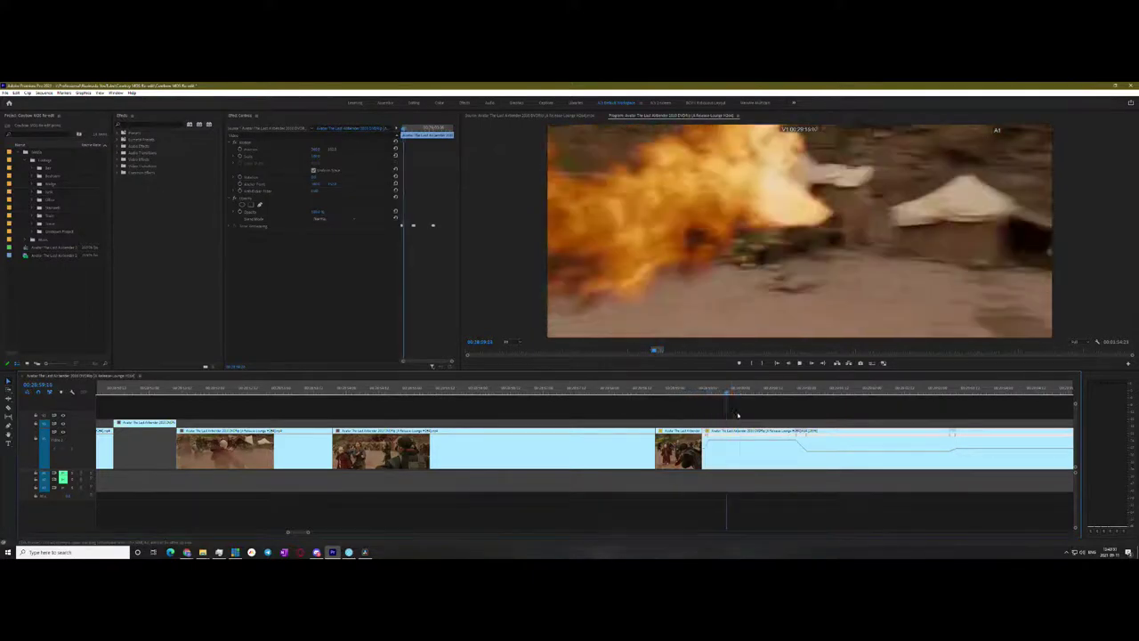
key("space")
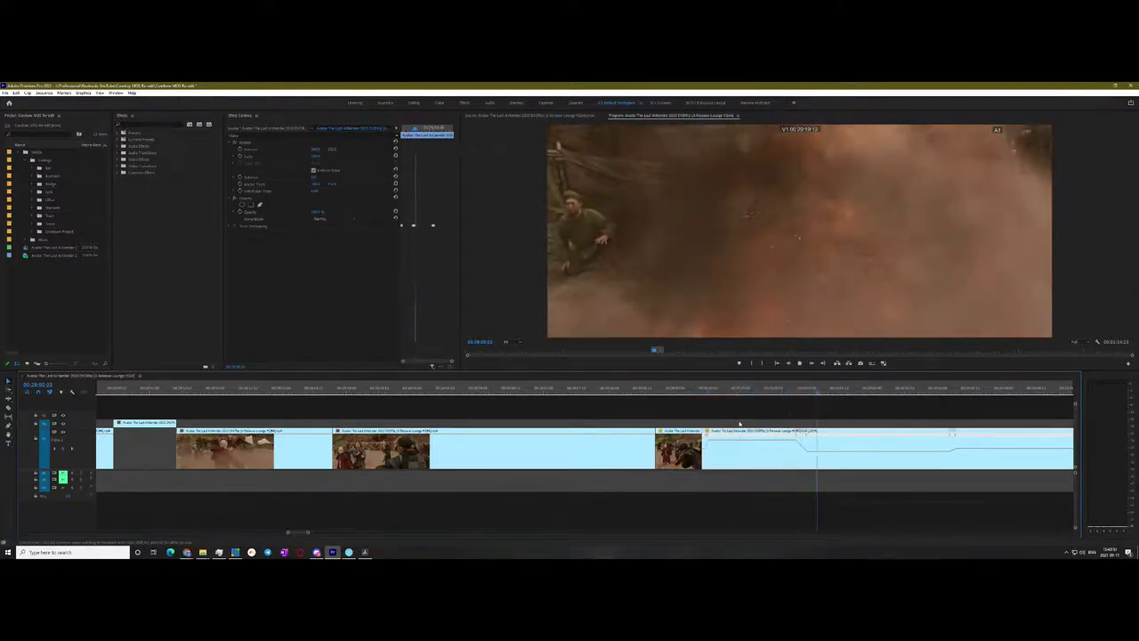
key("space")
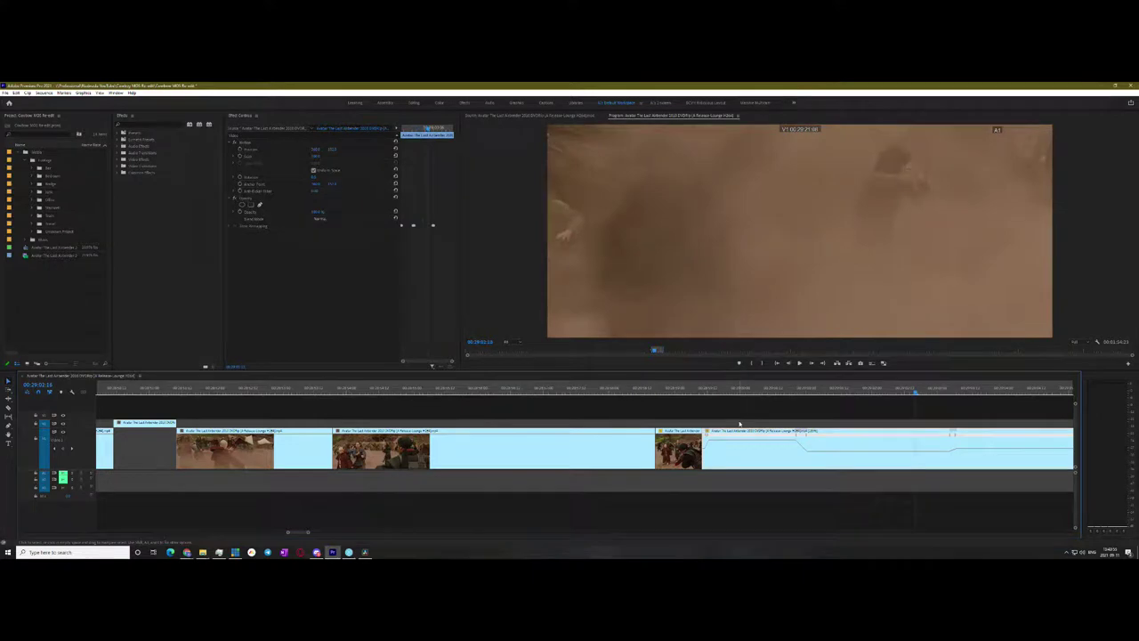
scroll(726, 451, "up", 2)
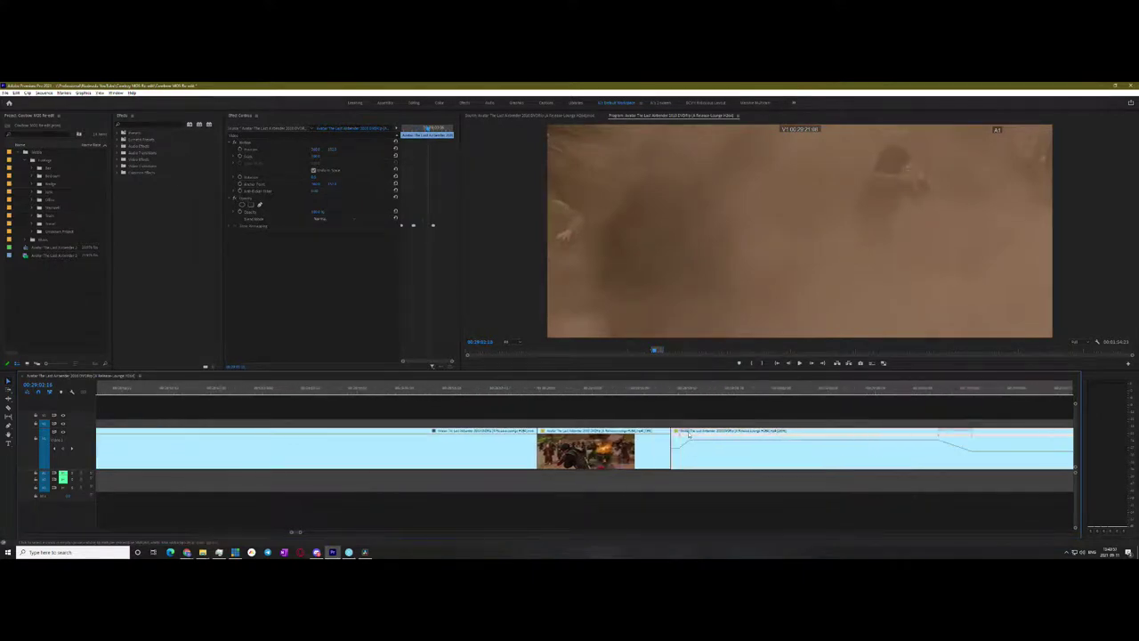
- Trim the explosion clip's edit point slightly and replay the fight scene around it
left_click_drag(690, 437, 685, 437)
key("space")
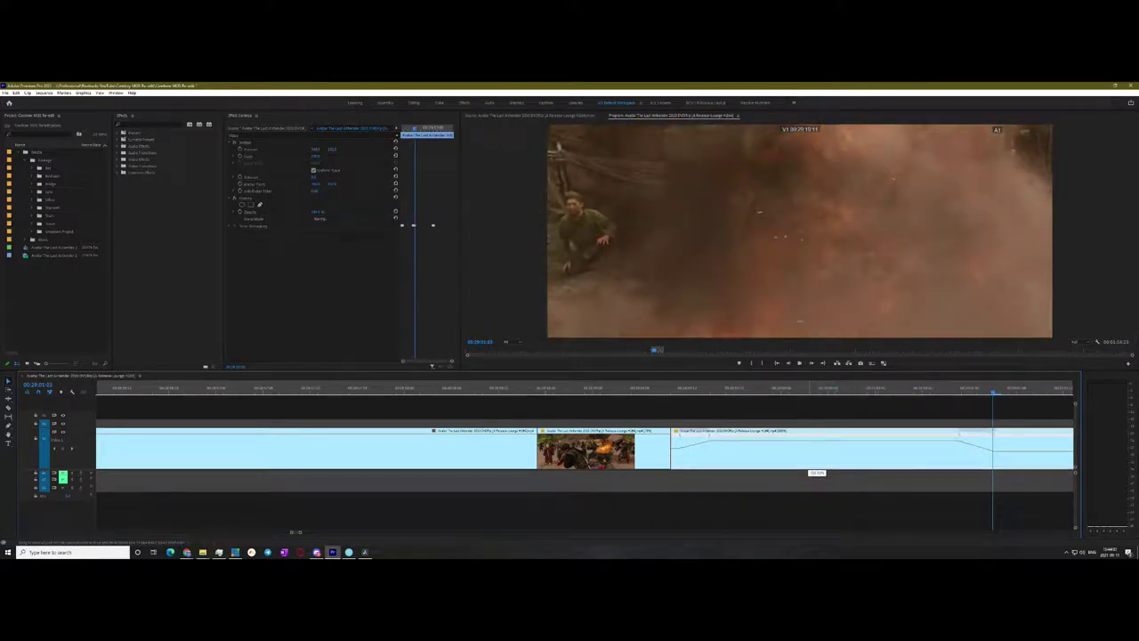
left_click(640, 389)
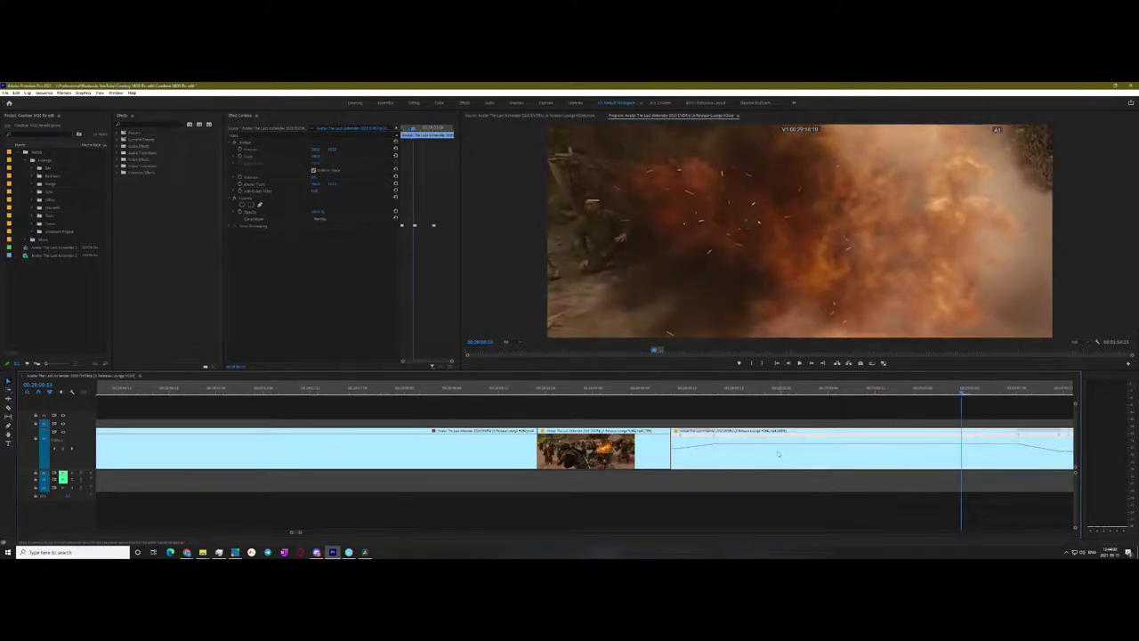
left_click(681, 389)
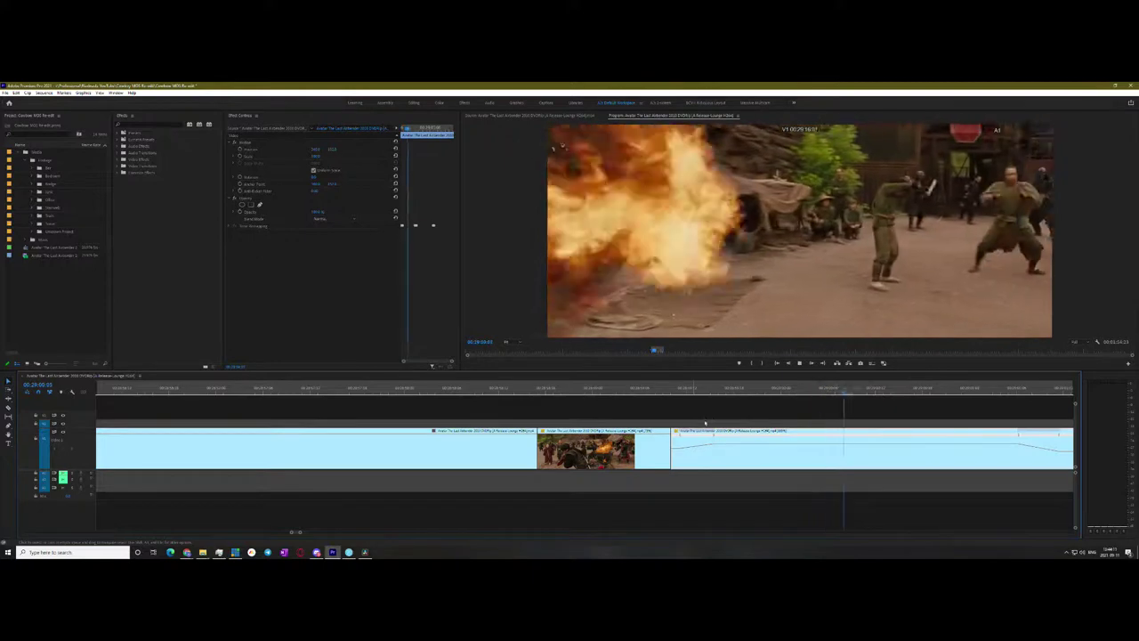
- Slip the third clip's footage slightly and play the section back to check the cut
left_click_drag(713, 437, 763, 440)
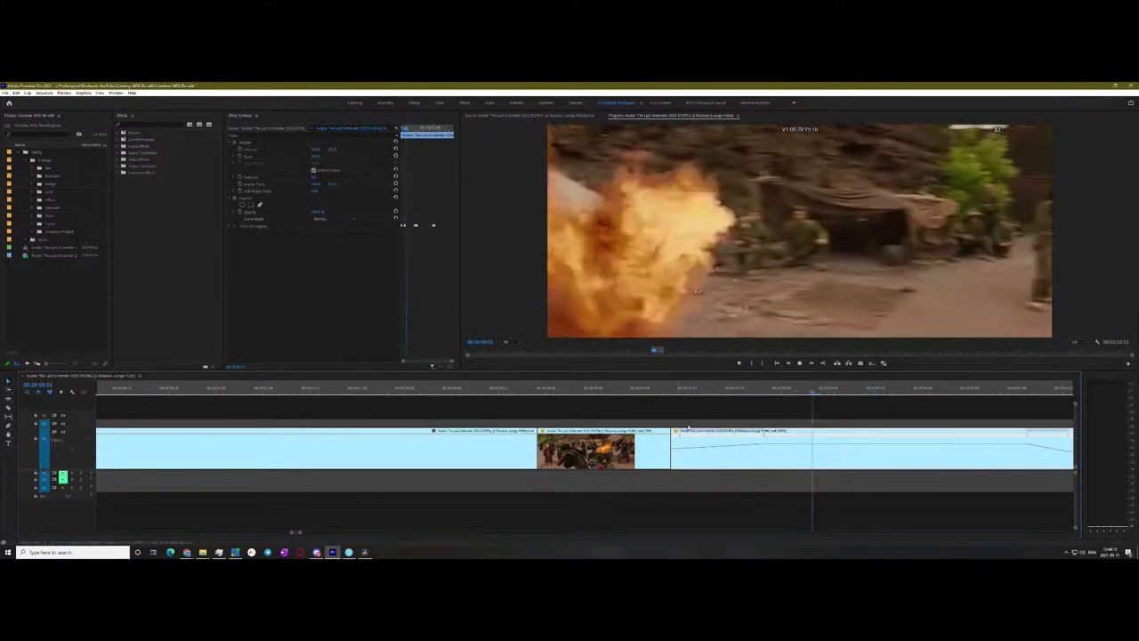
scroll(737, 415, "down", 2)
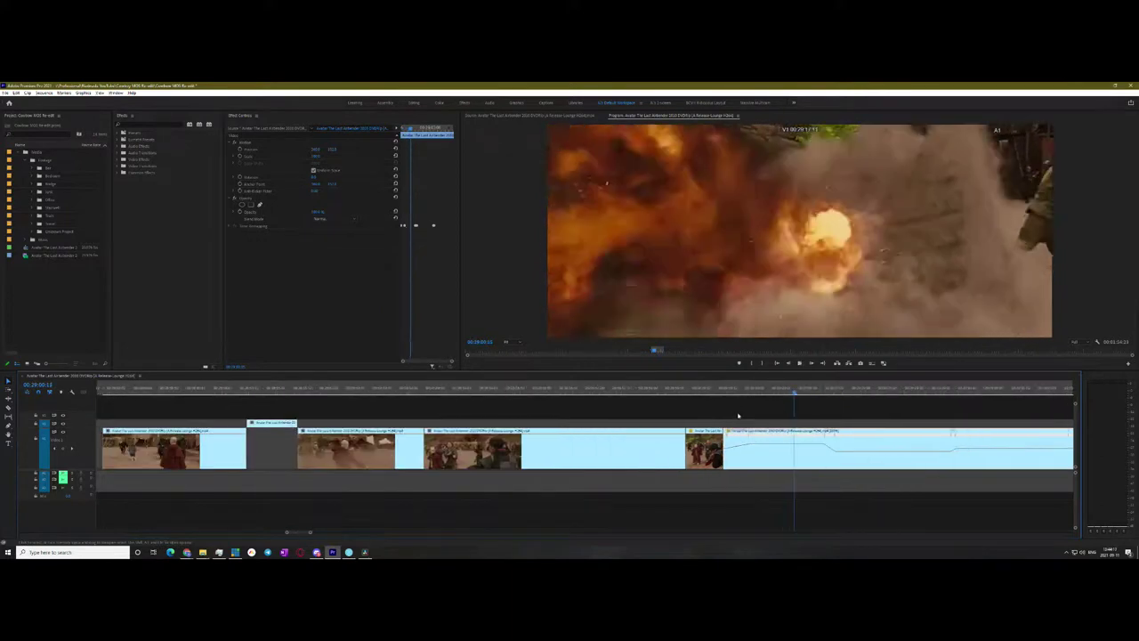
left_click_drag(729, 440, 752, 436)
left_click(703, 388)
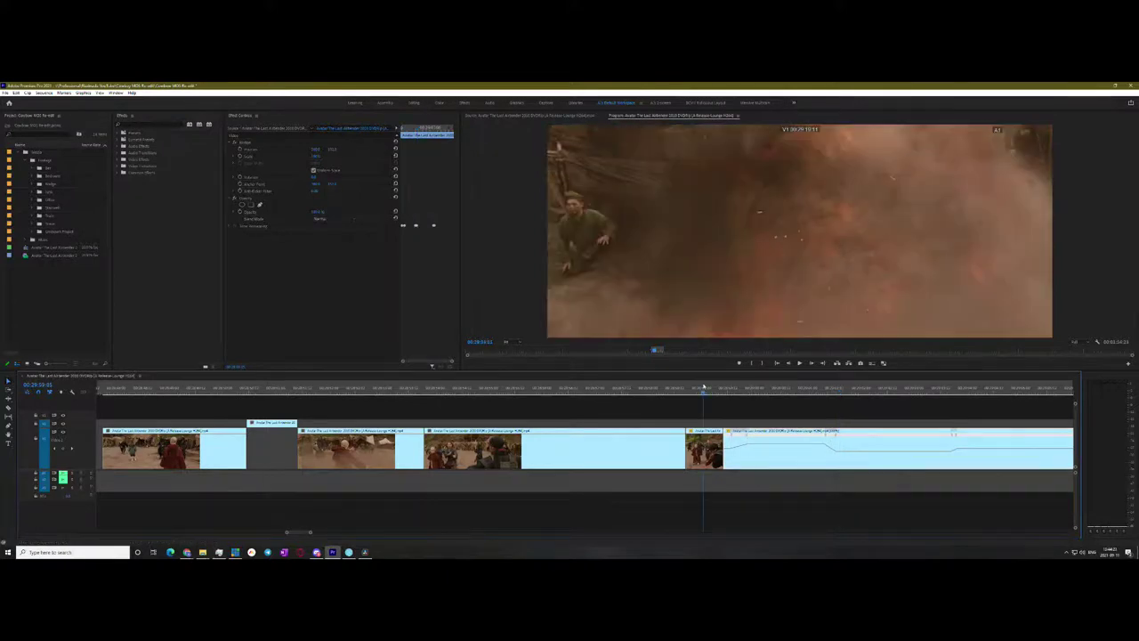
key("space")
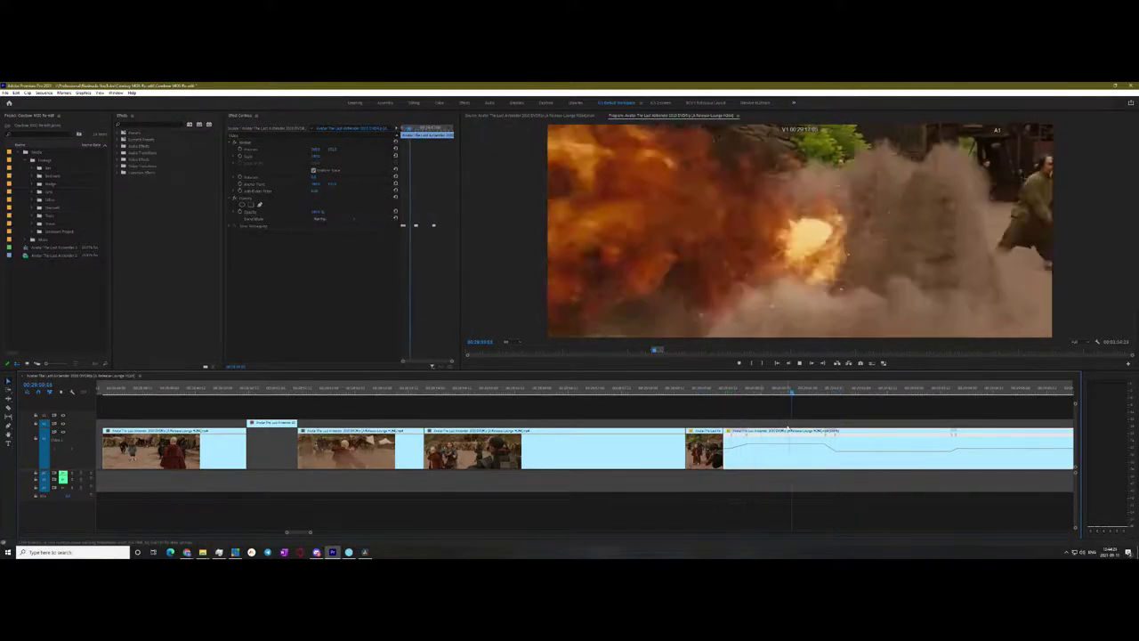
key("space")
key("minus")
key("minus")
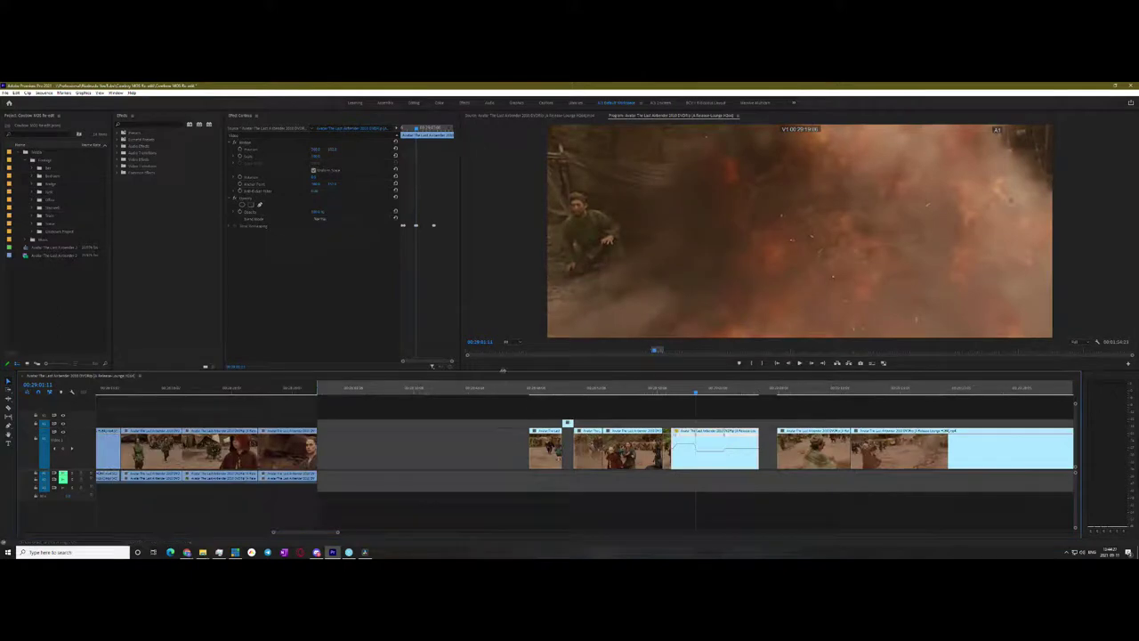
- Open the camp clip's full footage in the Source monitor, then play the sequence from the camp scene
left_click(530, 389)
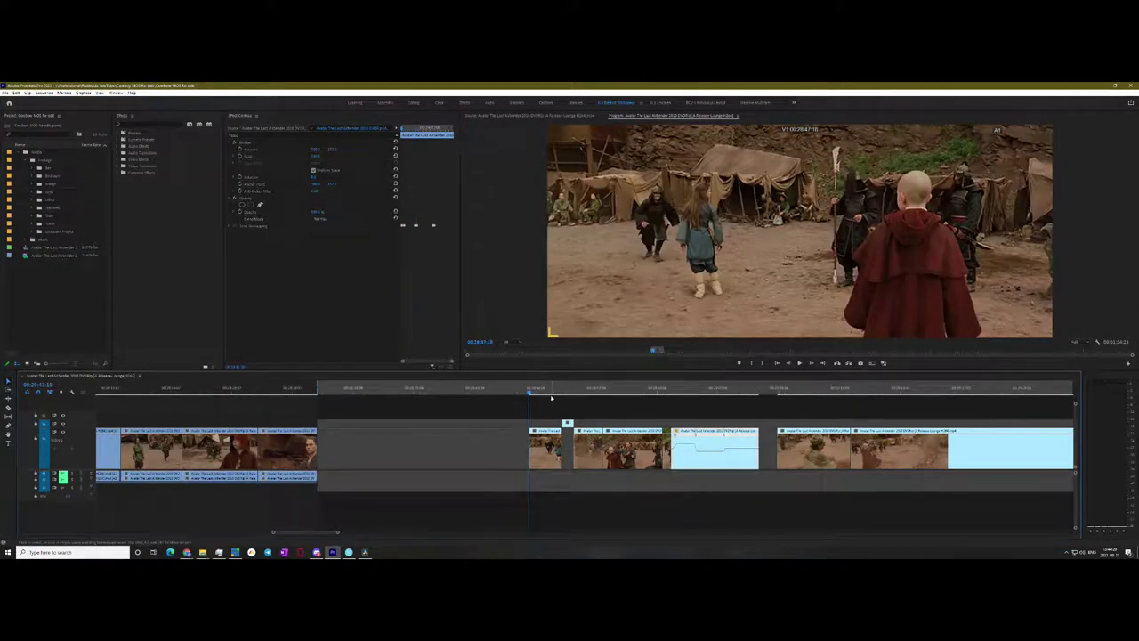
key("minus")
key("minus")
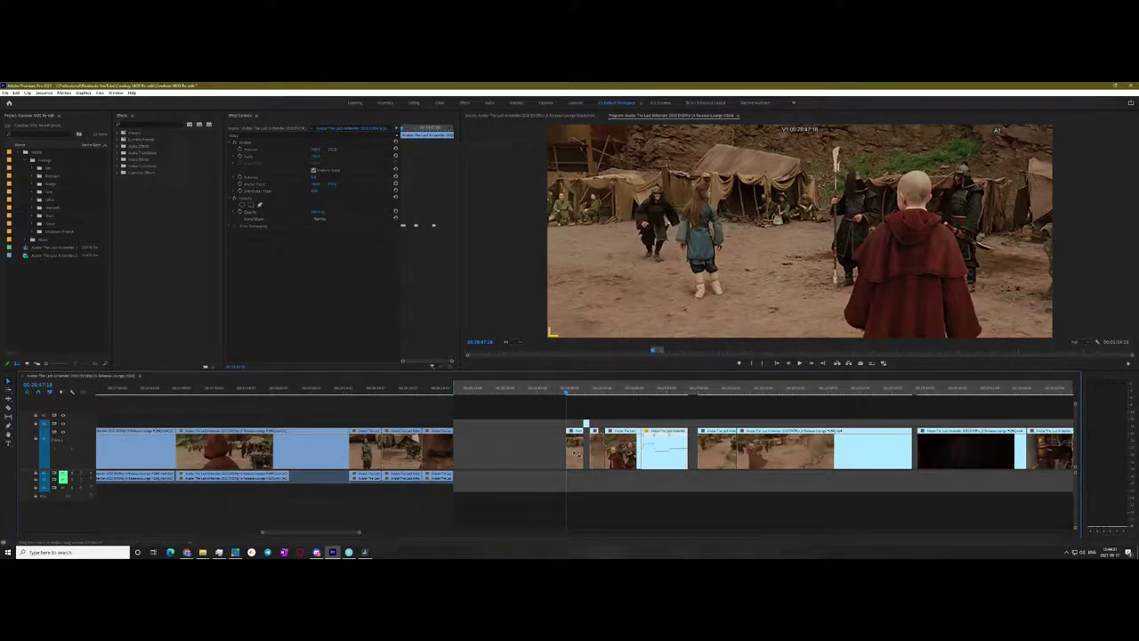
double_click(575, 452)
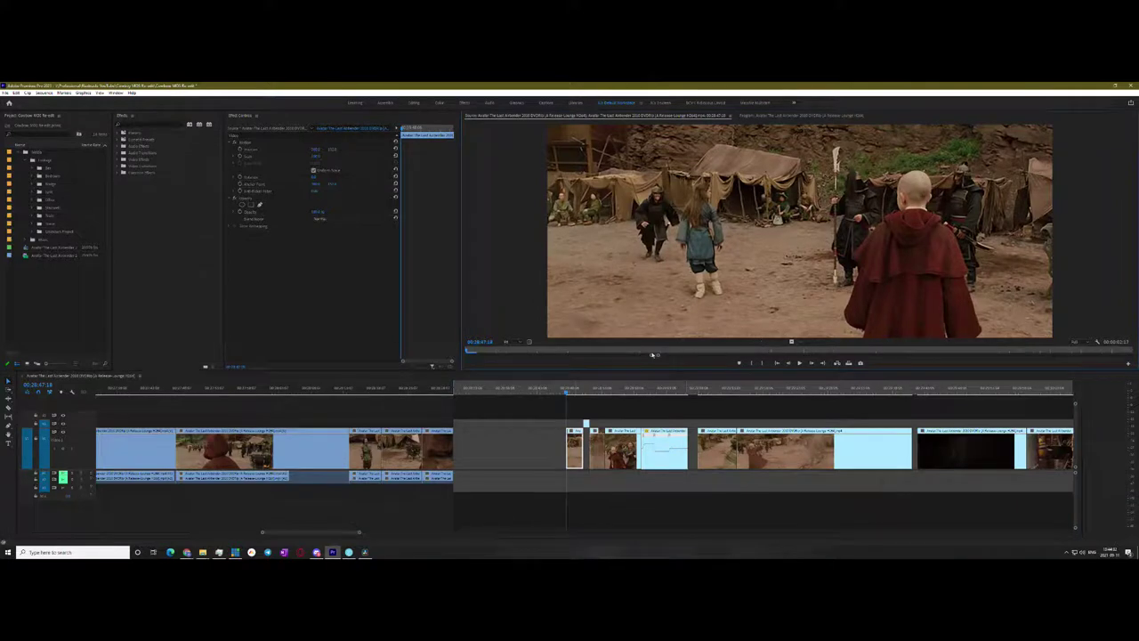
left_click_drag(652, 355, 648, 356)
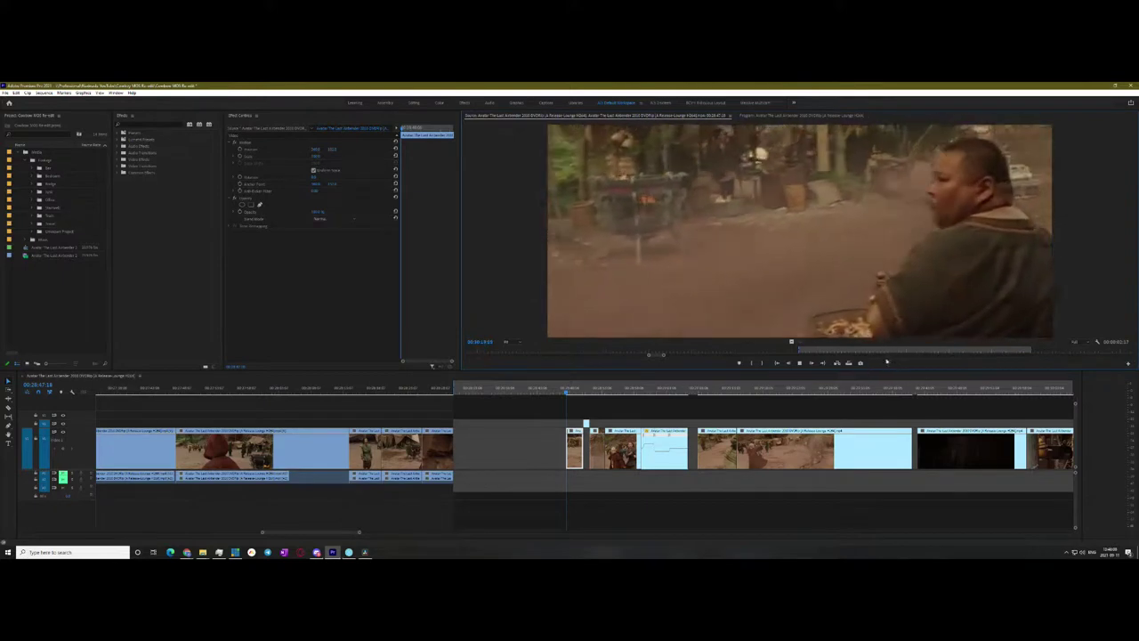
left_click(643, 400)
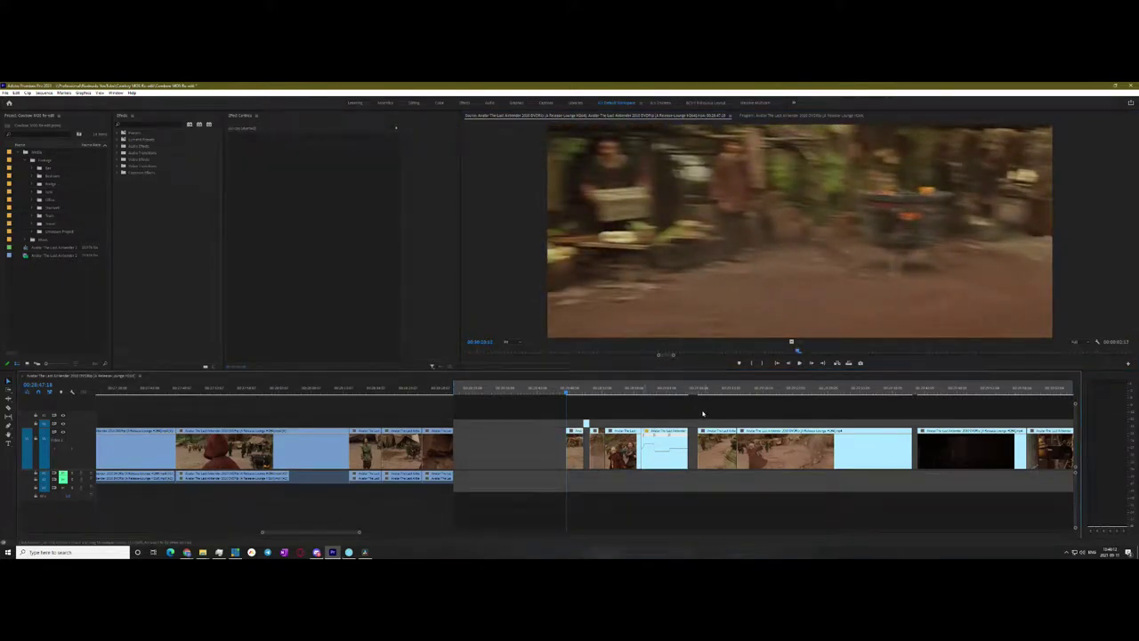
key("space")
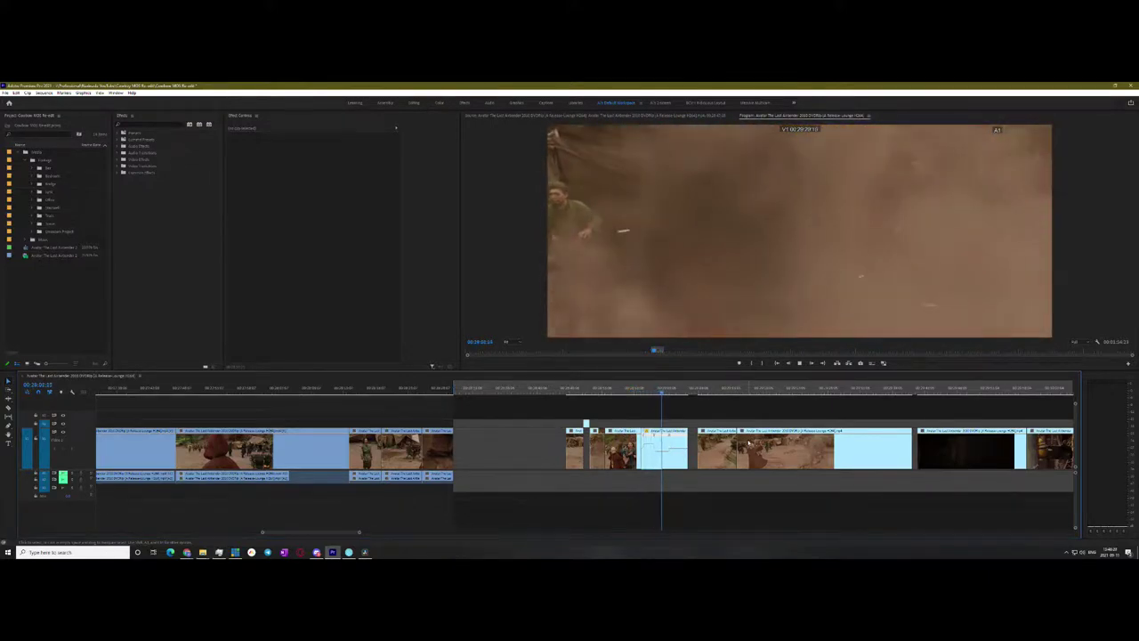
- Extend the light-blue clip to meet the next clip and zoom out to fit the whole sequence
left_click_drag(687, 450, 687, 449)
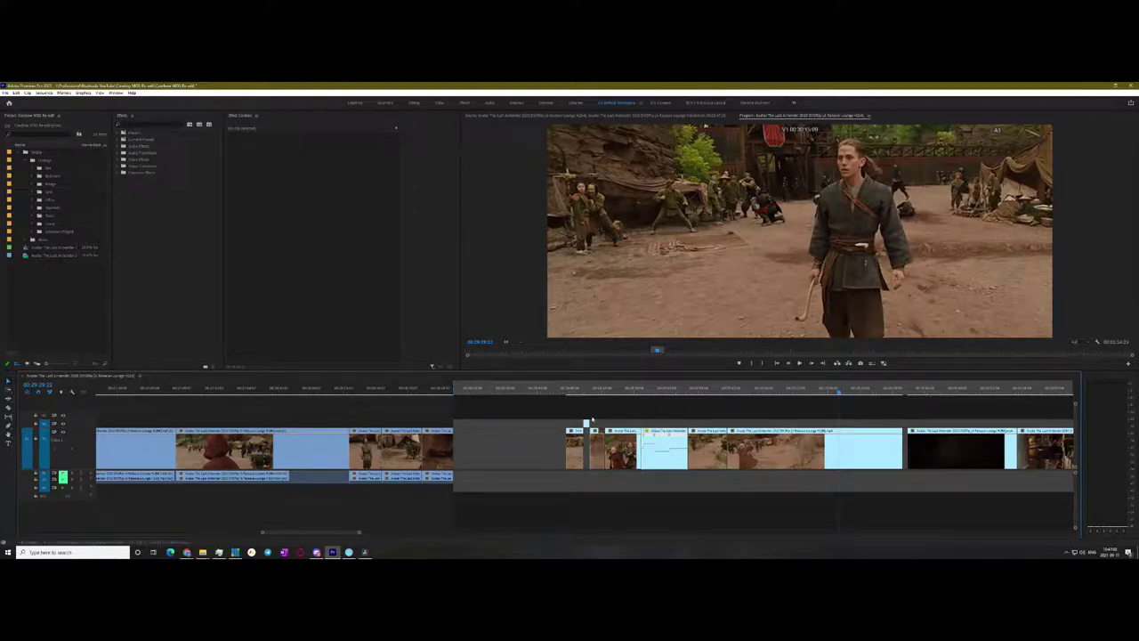
scroll(622, 420, "down", 15)
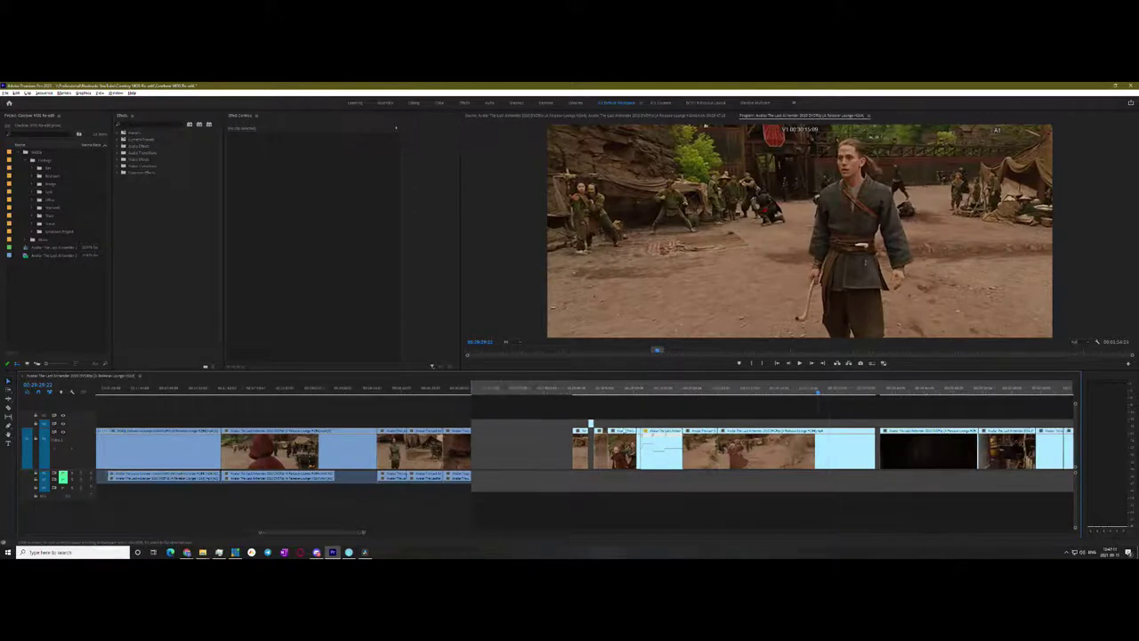
scroll(578, 445, "down", 4)
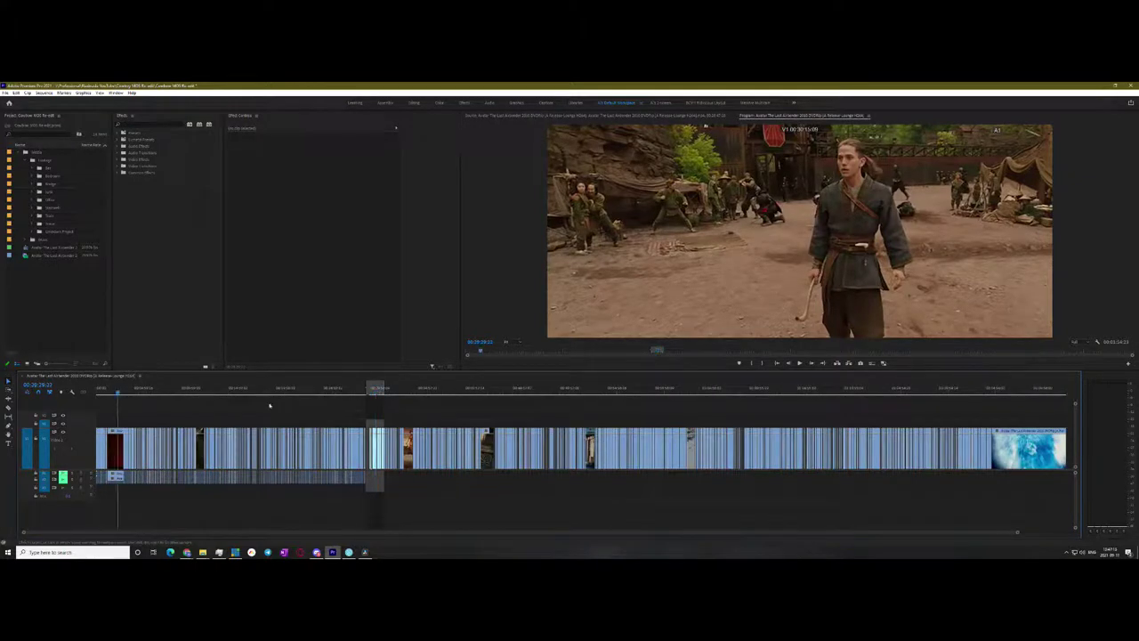
- Scrub toward the end of the sequence, zooming in and out to preview the later shots
left_click_drag(767, 388, 825, 392)
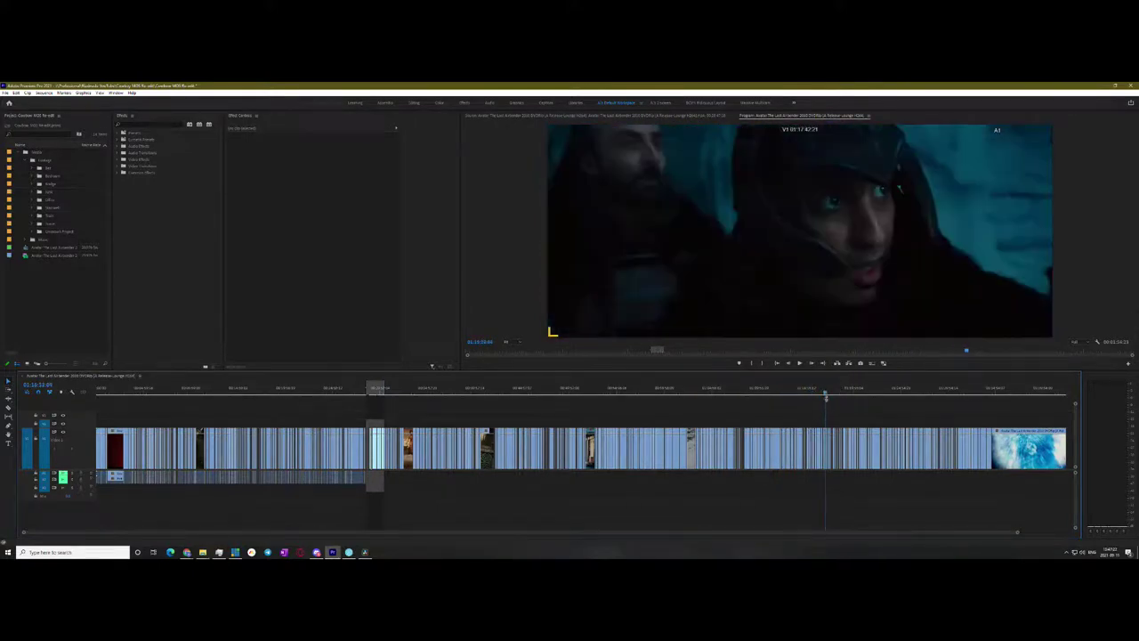
key("=")
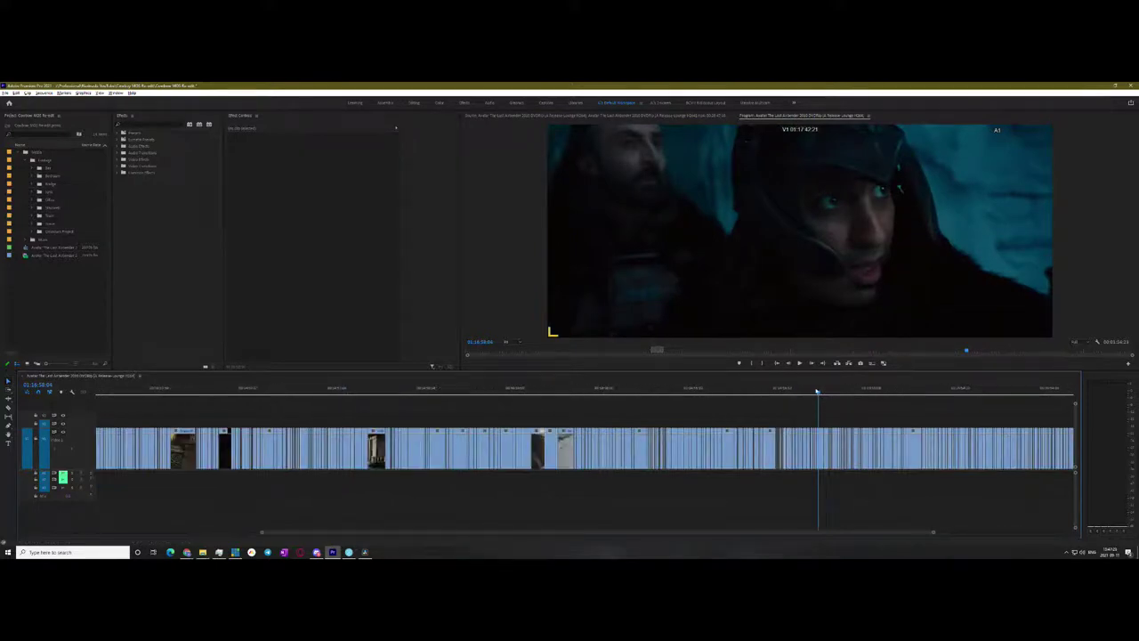
key("=")
left_click(776, 397)
left_click_drag(776, 399, 820, 402)
scroll(792, 419, "down", 3)
key("minus")
key("minus")
left_click(825, 392)
left_click_drag(825, 392, 814, 393)
- Preview the shots around 01:30:30, then jump back to the dark interior and snowy soldiers shots
key("equal")
key("equal")
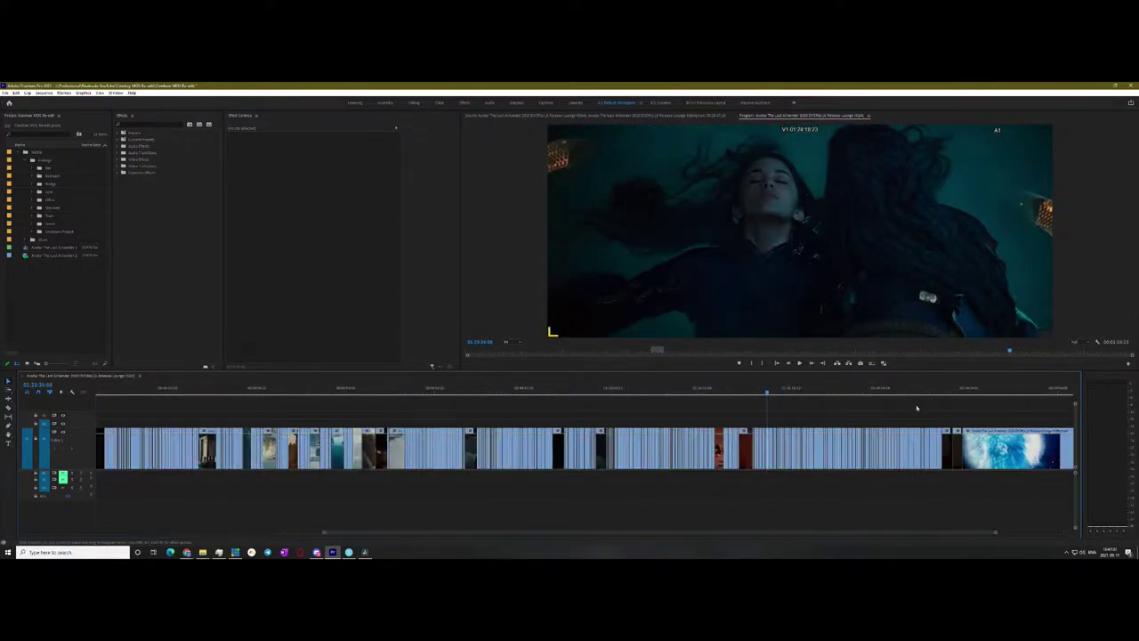
left_click_drag(905, 388, 852, 391)
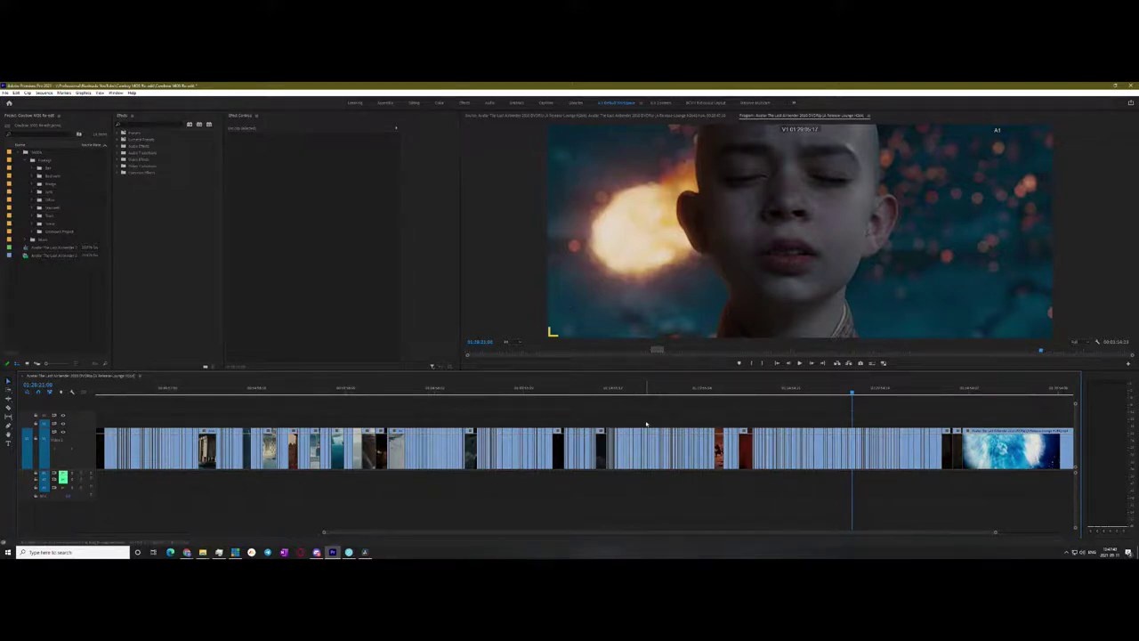
scroll(700, 408, "down", 3)
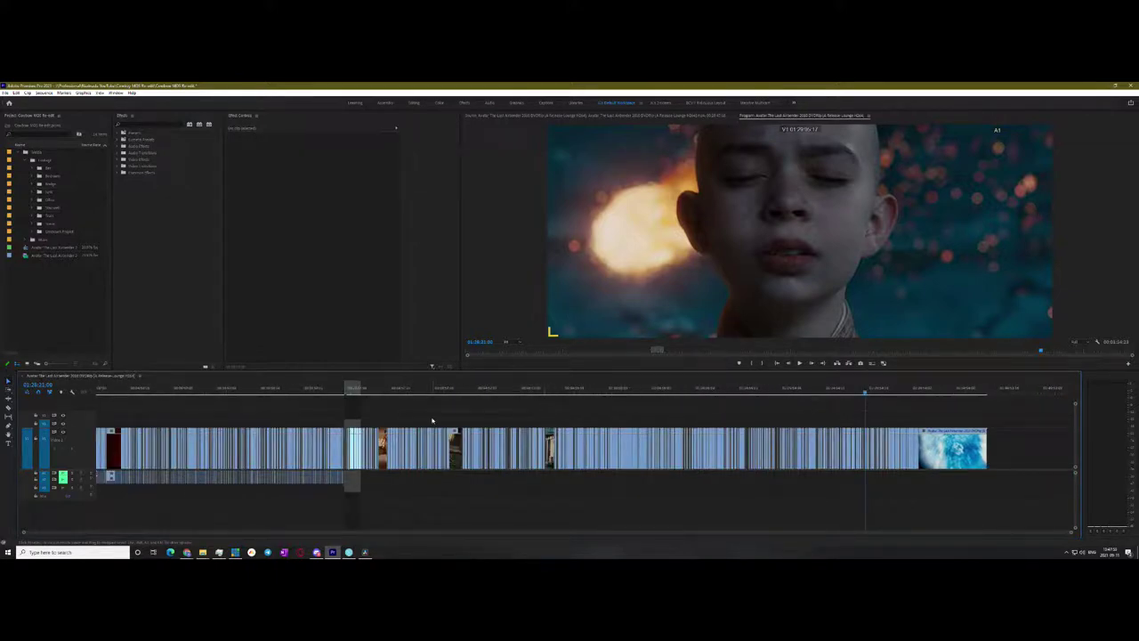
left_click(224, 391)
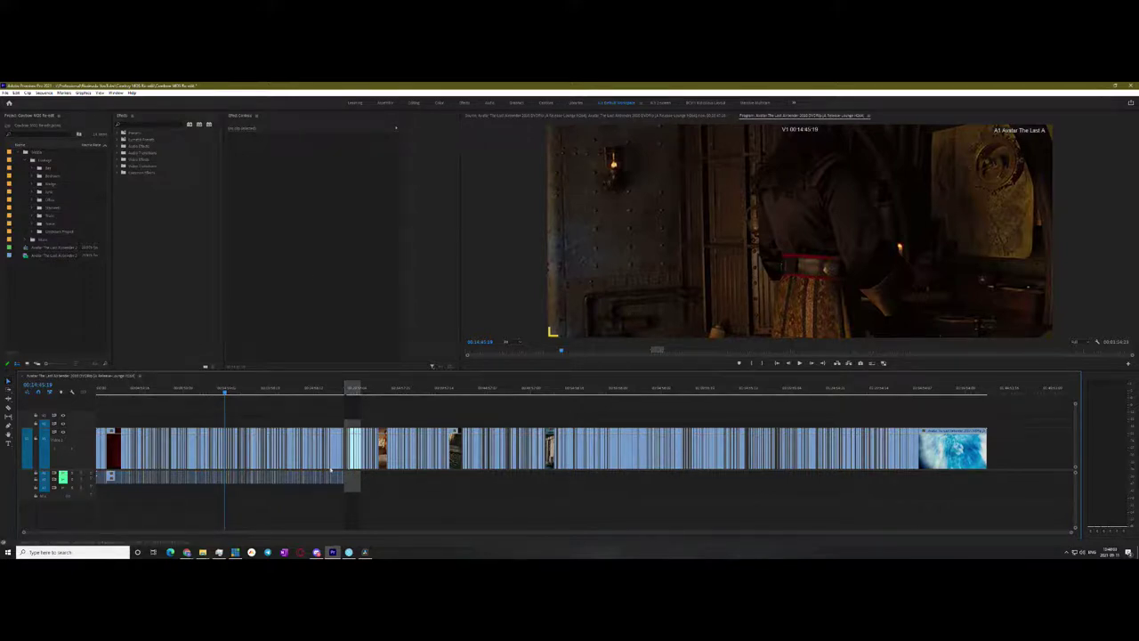
left_click(167, 392)
- Scrub back through the early shots to the sky bison shot, zooming the timeline in and out
scroll(178, 436, "up", 4)
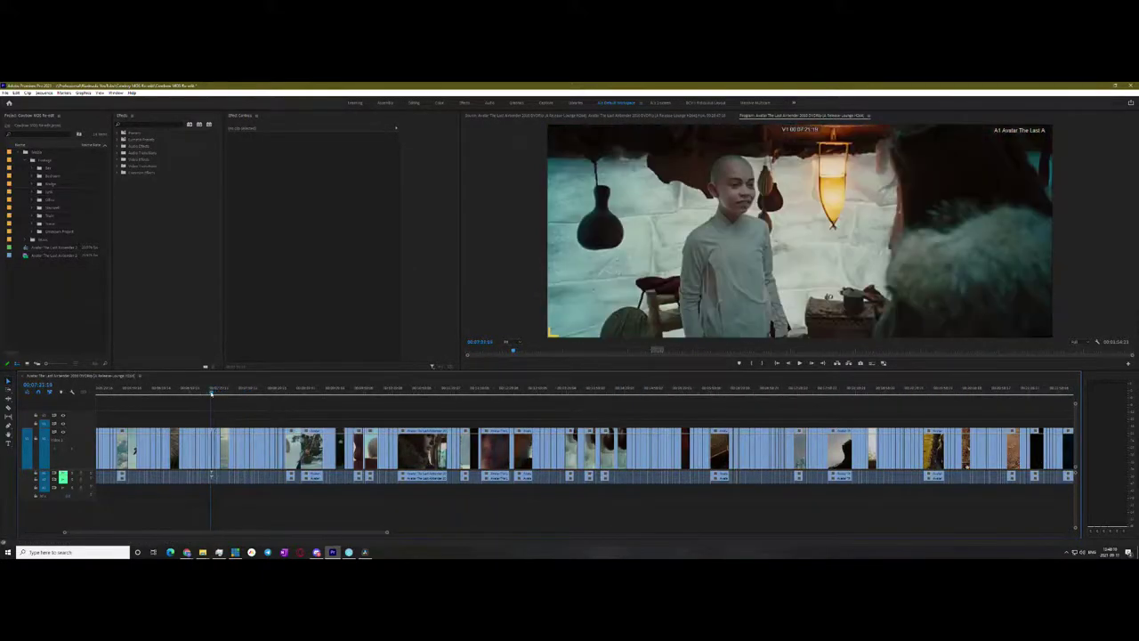
left_click_drag(211, 392, 192, 398)
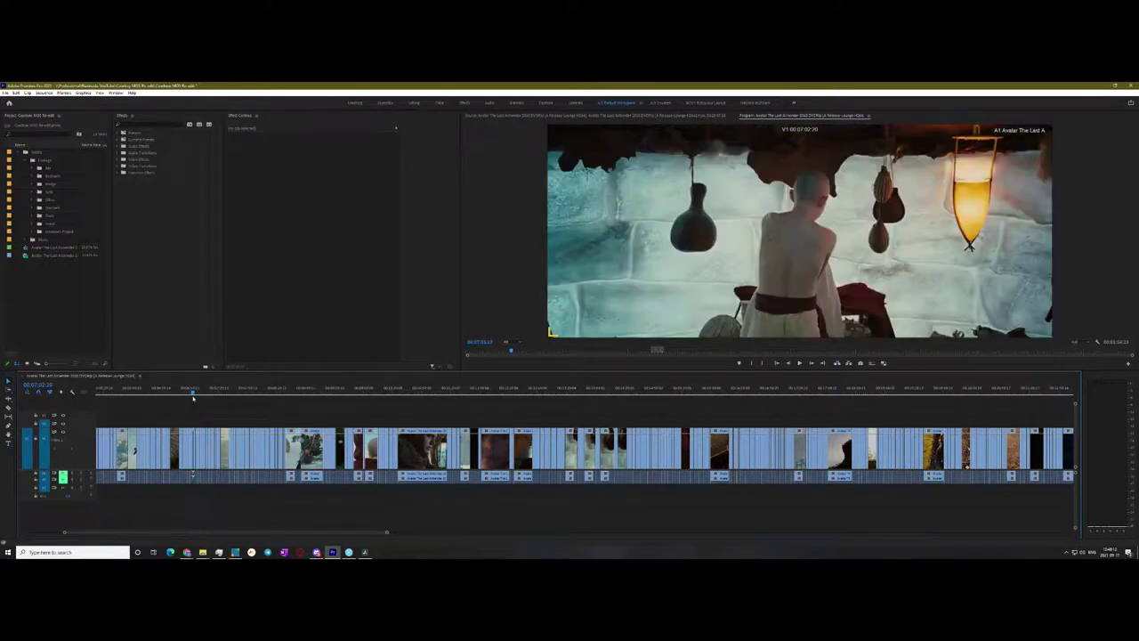
key("=")
key("=")
key("=")
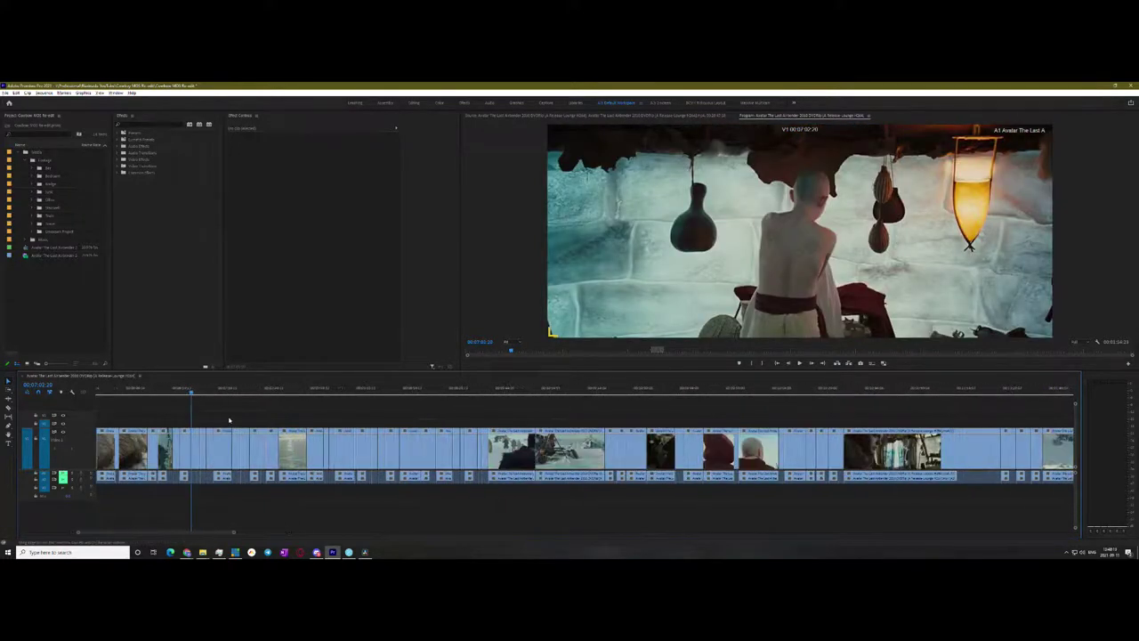
left_click_drag(221, 392, 185, 406)
key("-")
key("-")
key("-")
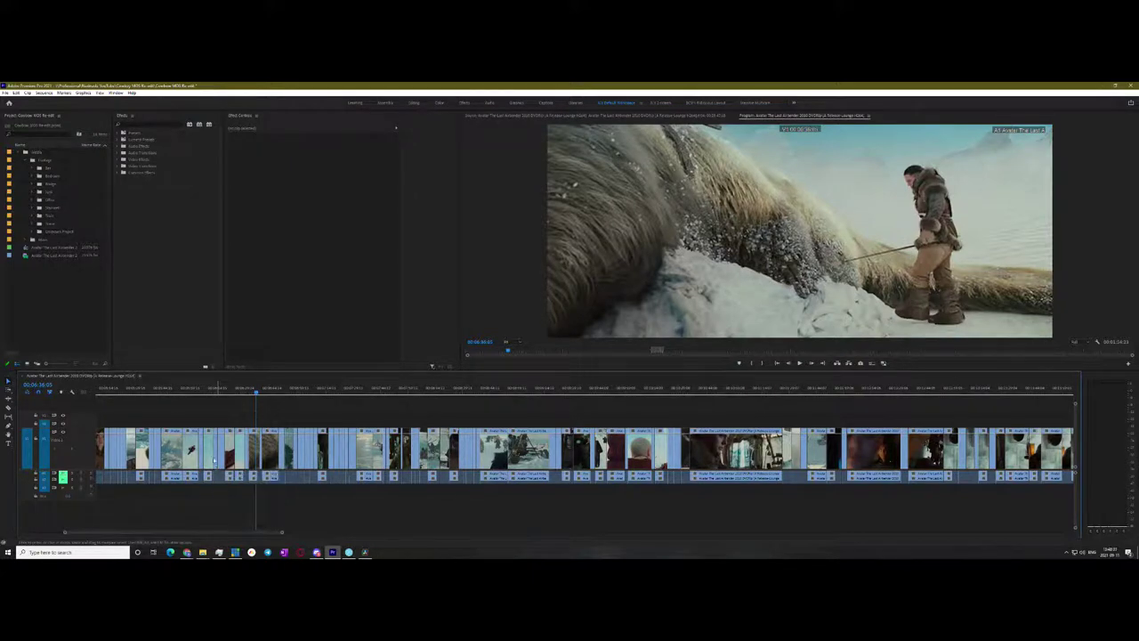
- Review the sequence from the opening studio logos through the Airbender title
scroll(602, 501, "up", 5)
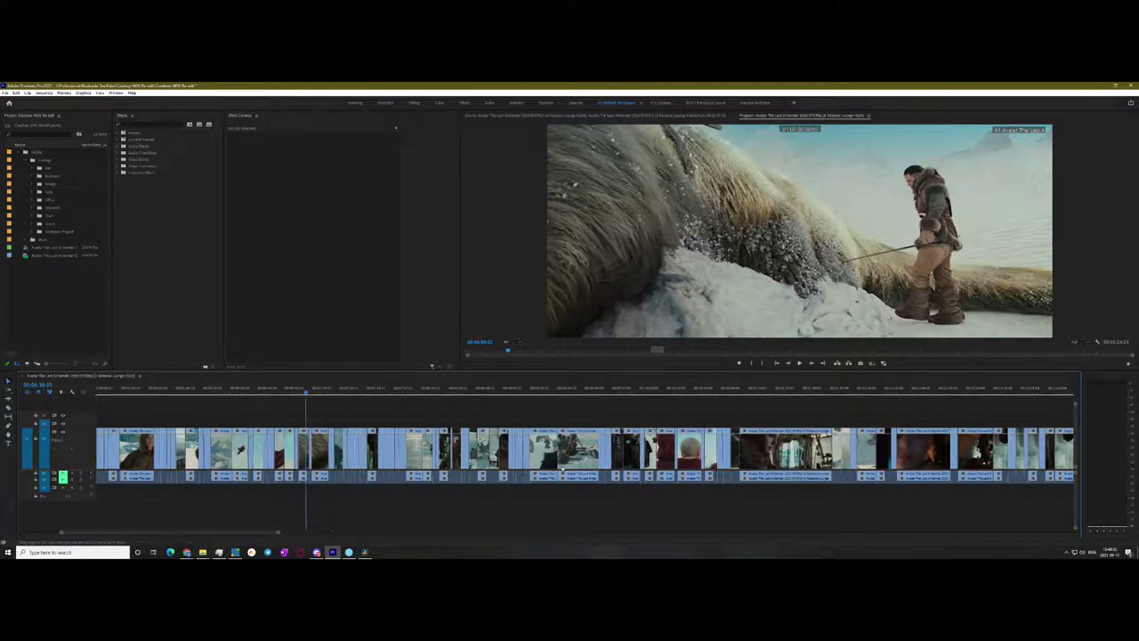
scroll(230, 386, "up", 5)
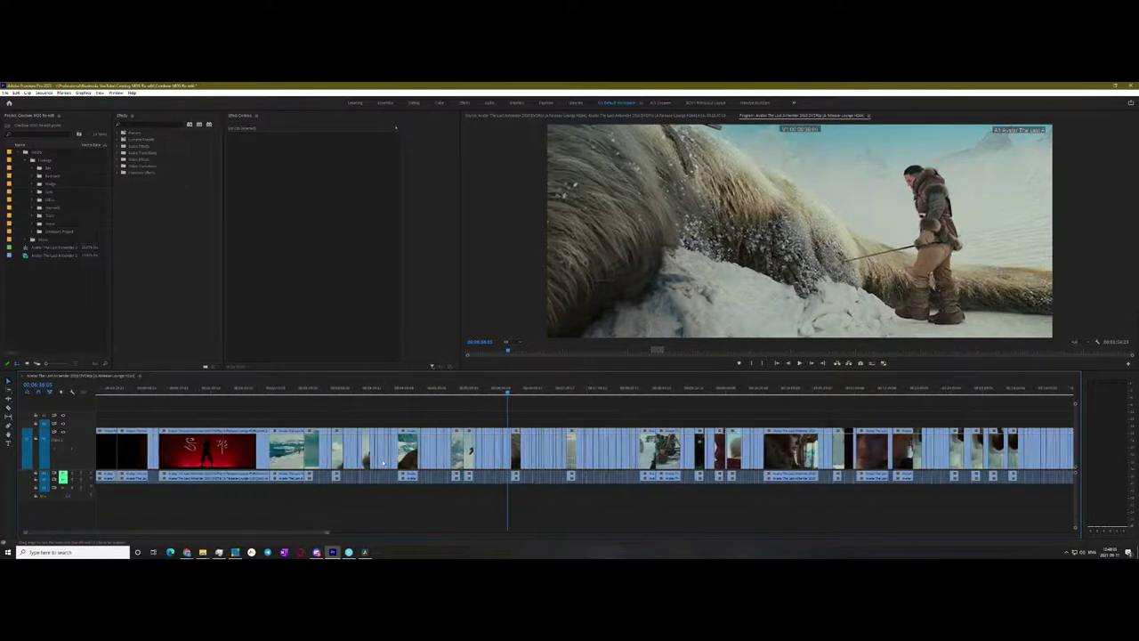
left_click_drag(101, 388, 131, 410)
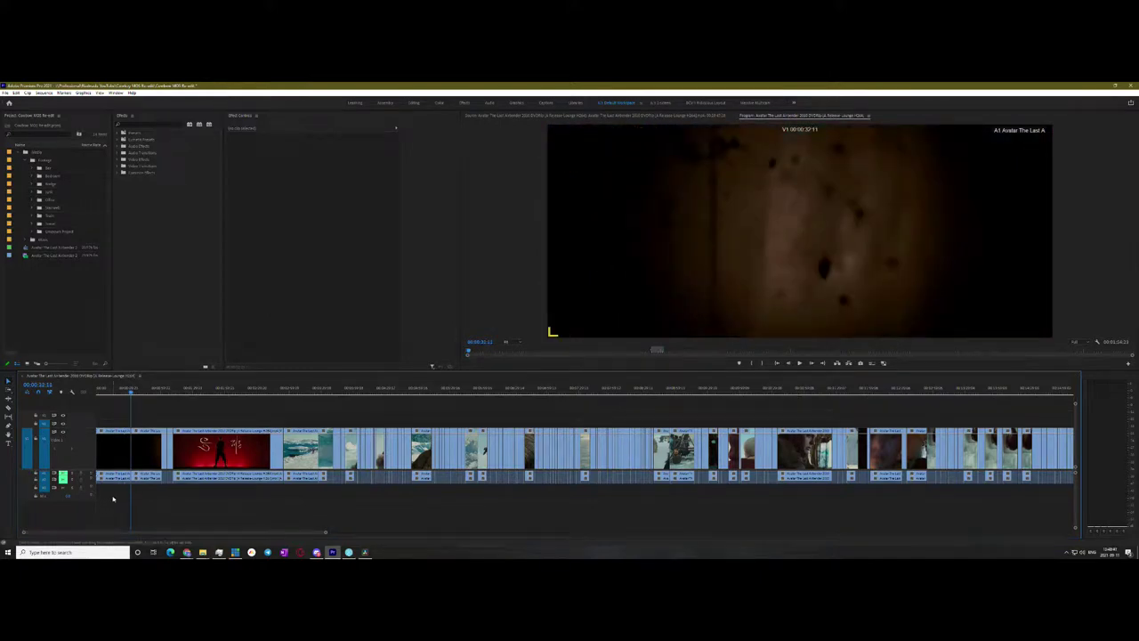
left_click_drag(140, 386, 645, 407)
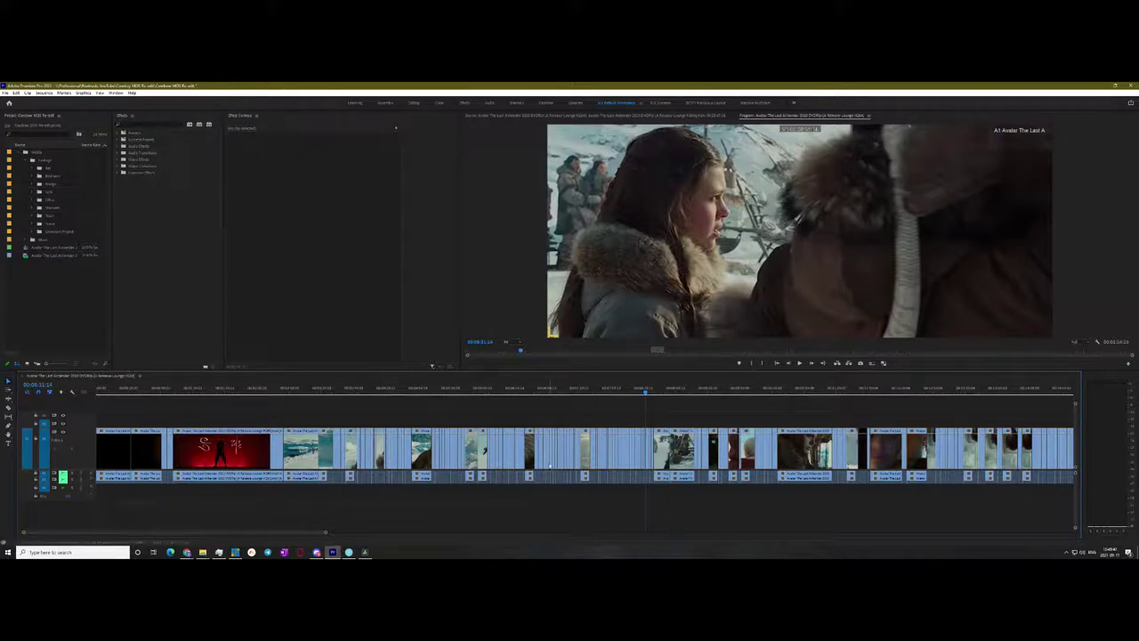
- Move ahead to the landscape shot, zoom the timeline in and play from there
scroll(631, 453, "down", 3)
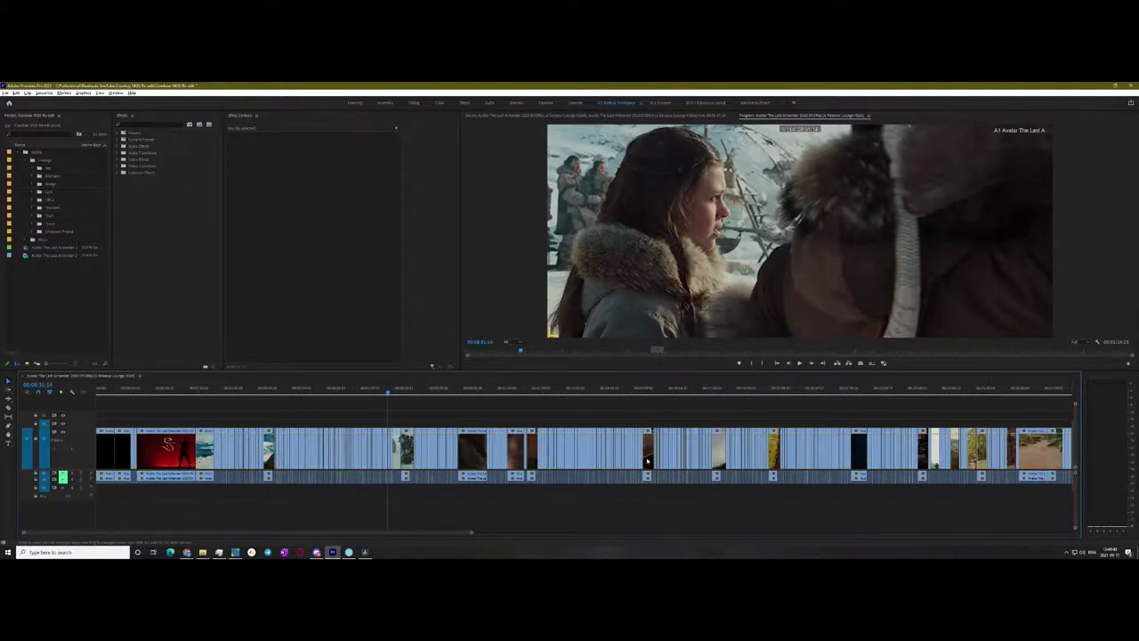
left_click(623, 392)
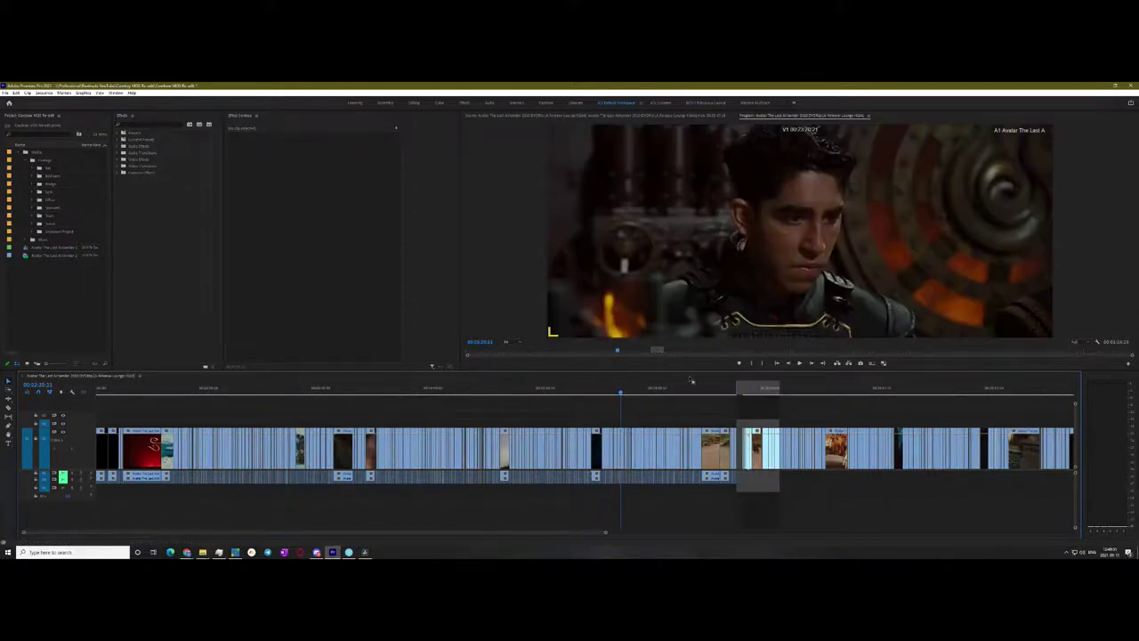
left_click_drag(633, 392, 680, 391)
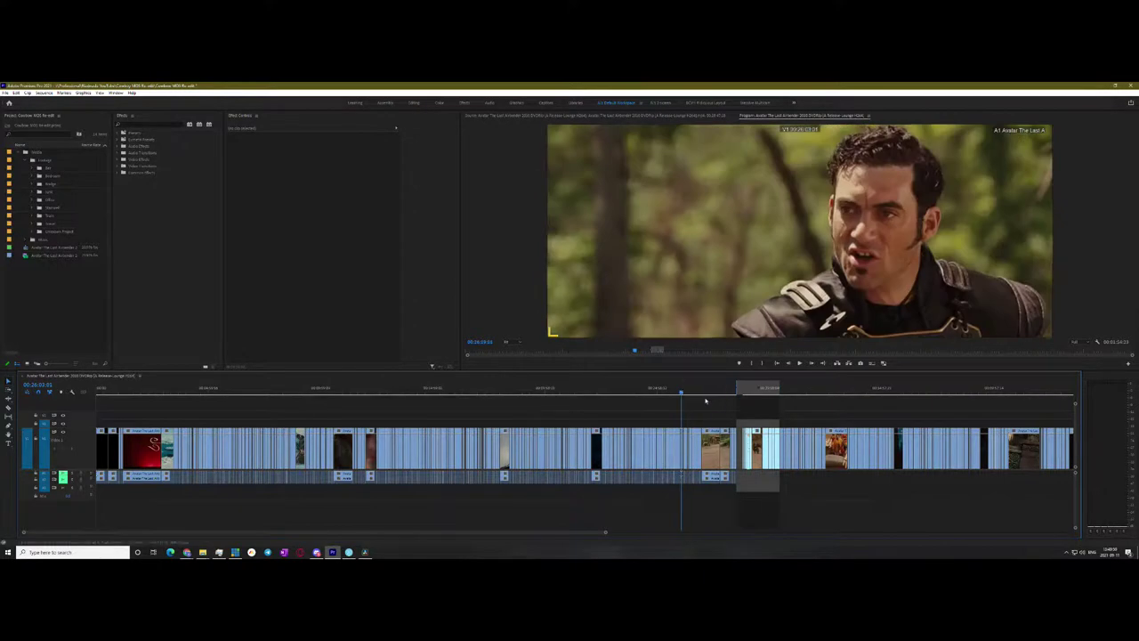
key("equal")
key("equal")
key("equal")
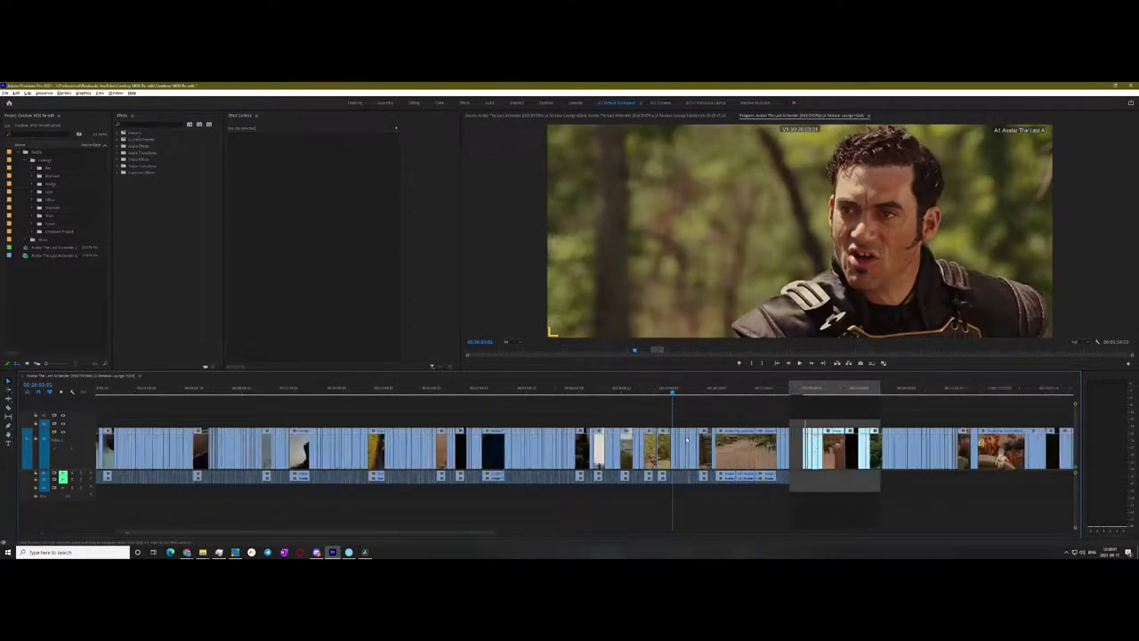
key("space")
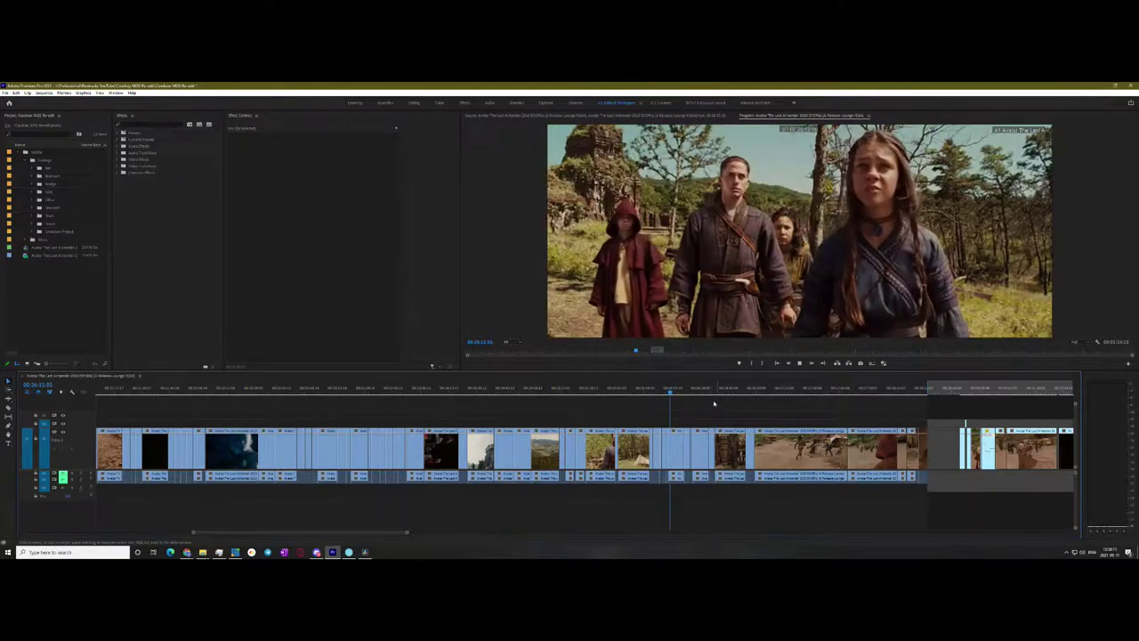
- Advance past the bound-hands close-up to the bearded man's shot near 00:52:42
left_click(694, 392)
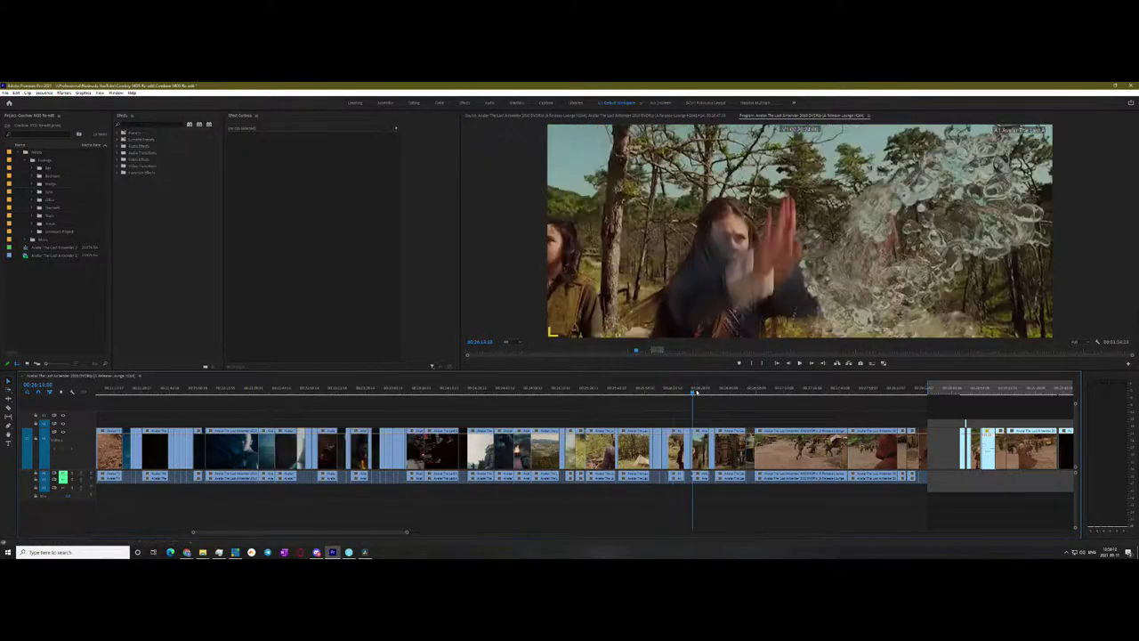
left_click(709, 392)
left_click_drag(714, 391, 776, 392)
scroll(734, 451, "down", 3)
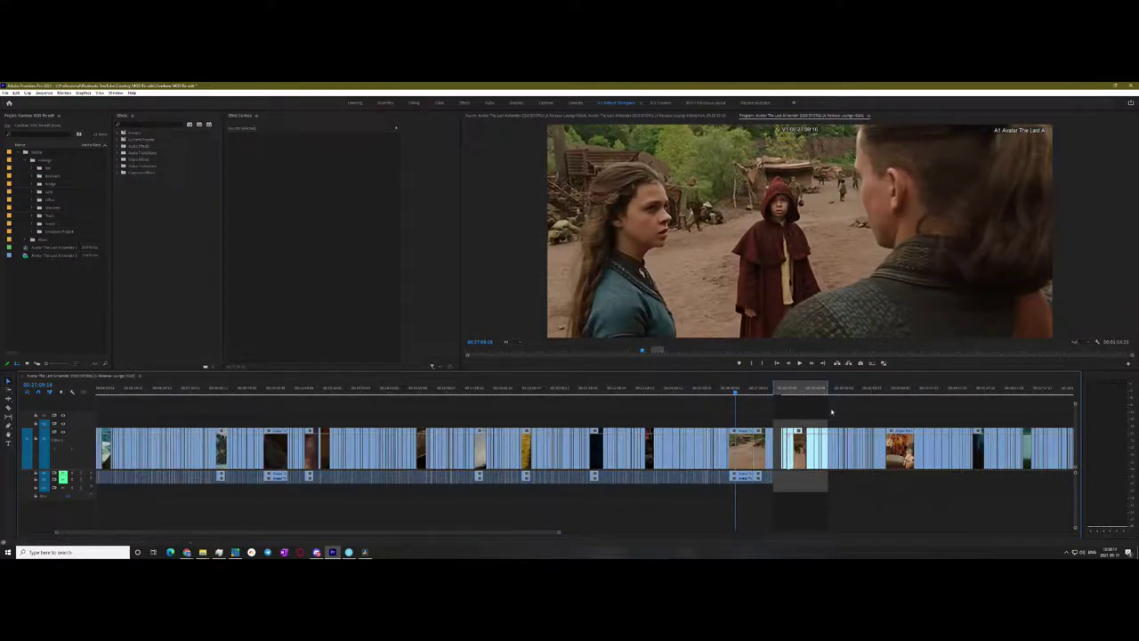
scroll(832, 436, "right", 3)
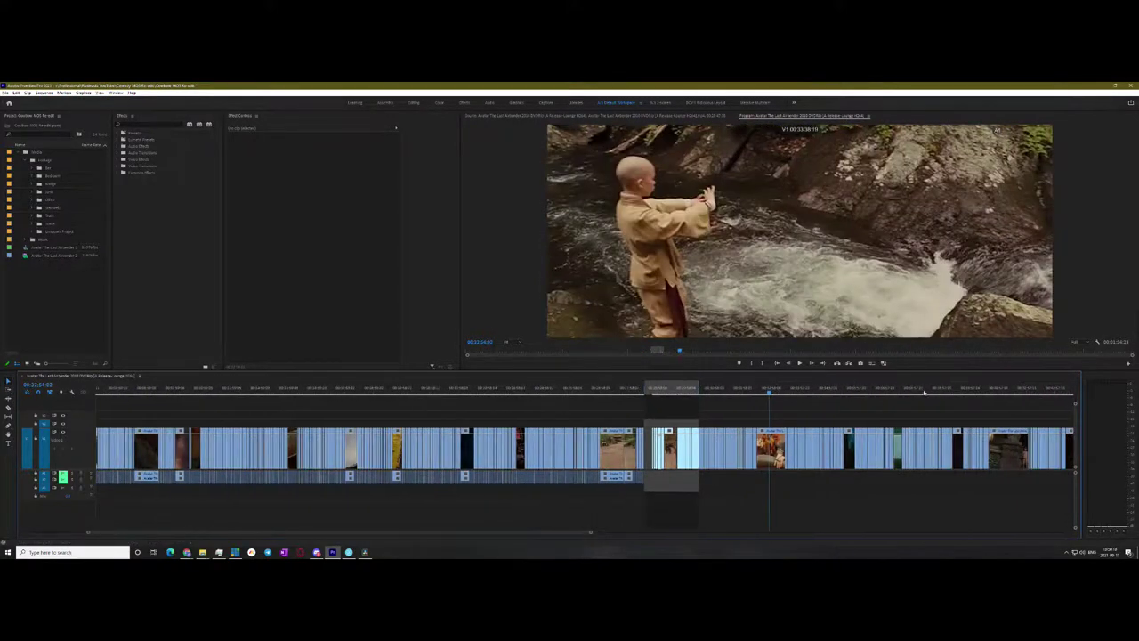
mouse_move(959, 391)
left_mouse_down()
mouse_move(996, 392)
mouse_move(939, 391)
left_mouse_up()
scroll(976, 387, "right", 3)
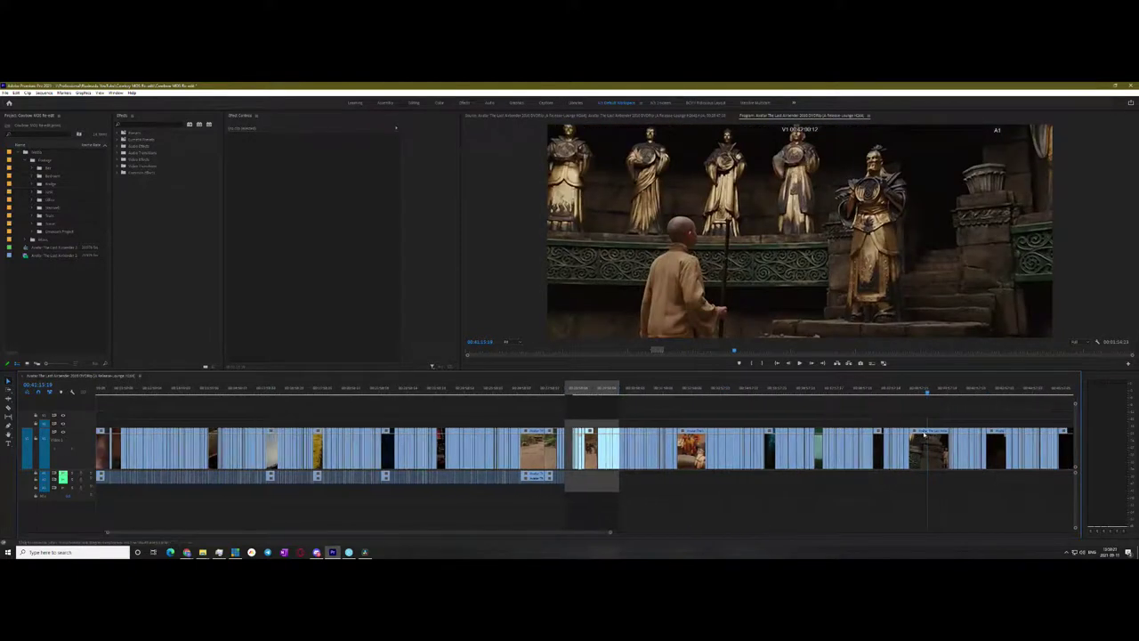
scroll(976, 387, "right", 2)
scroll(1000, 387, "down", 2)
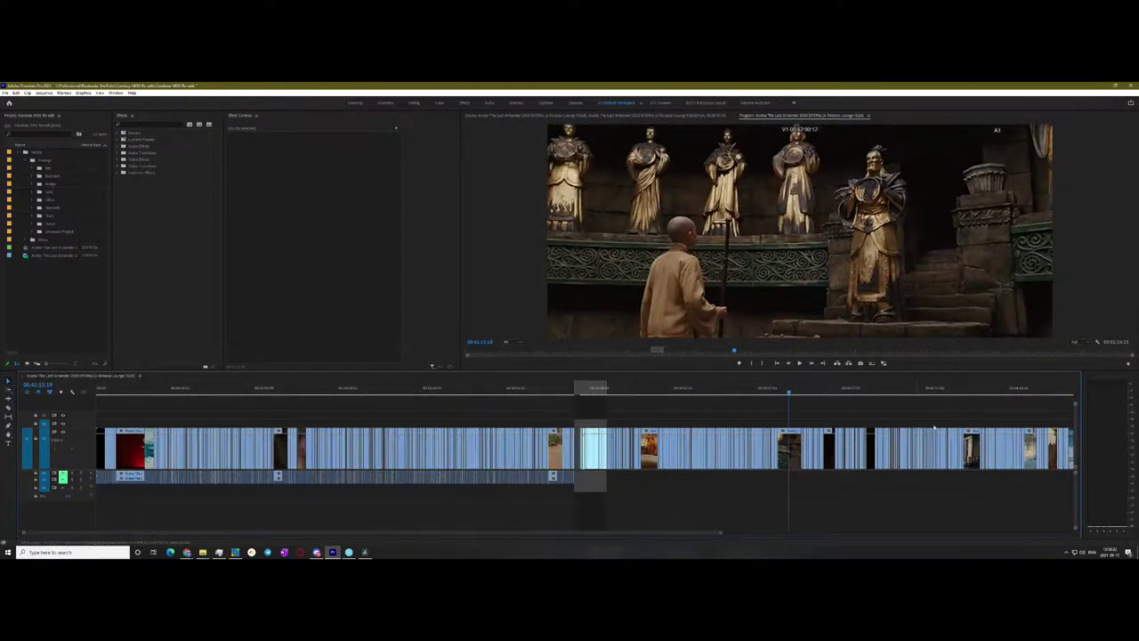
left_click(966, 392)
scroll(889, 396, "right", 3)
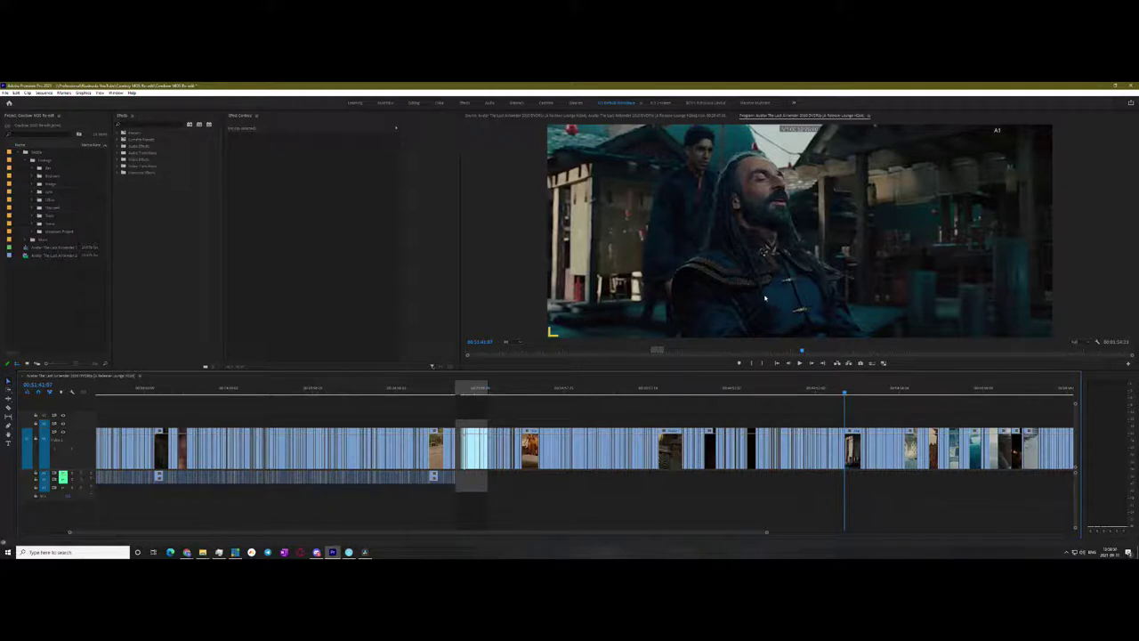
- Step back one frame, then zoom out and scrub through the late shots of the Avatar sequence
key("Left")
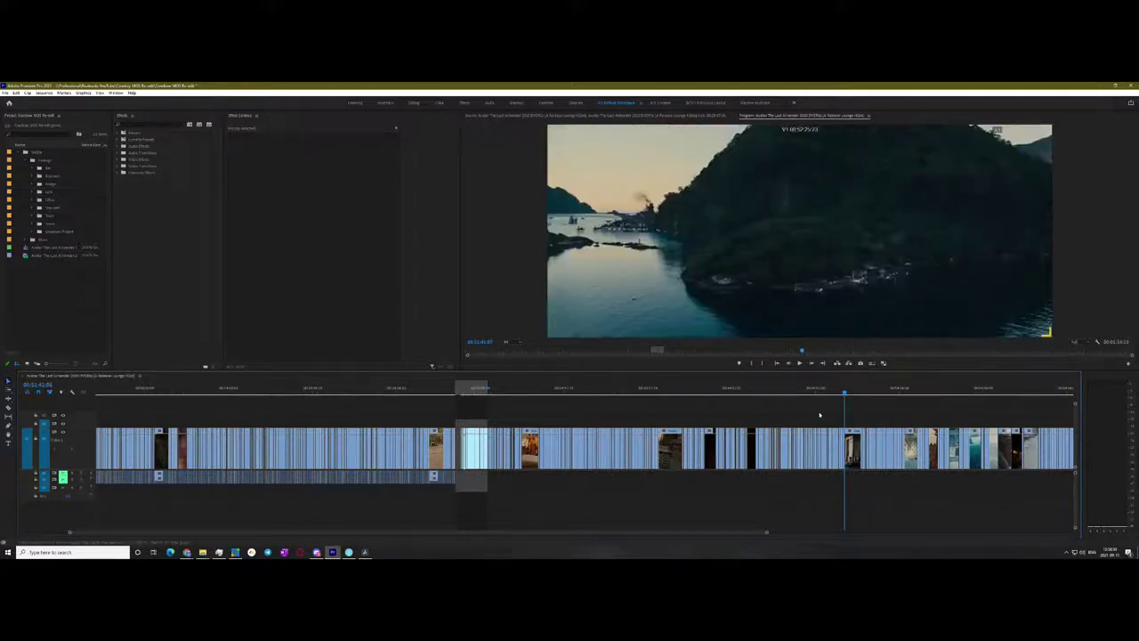
left_click(1028, 389)
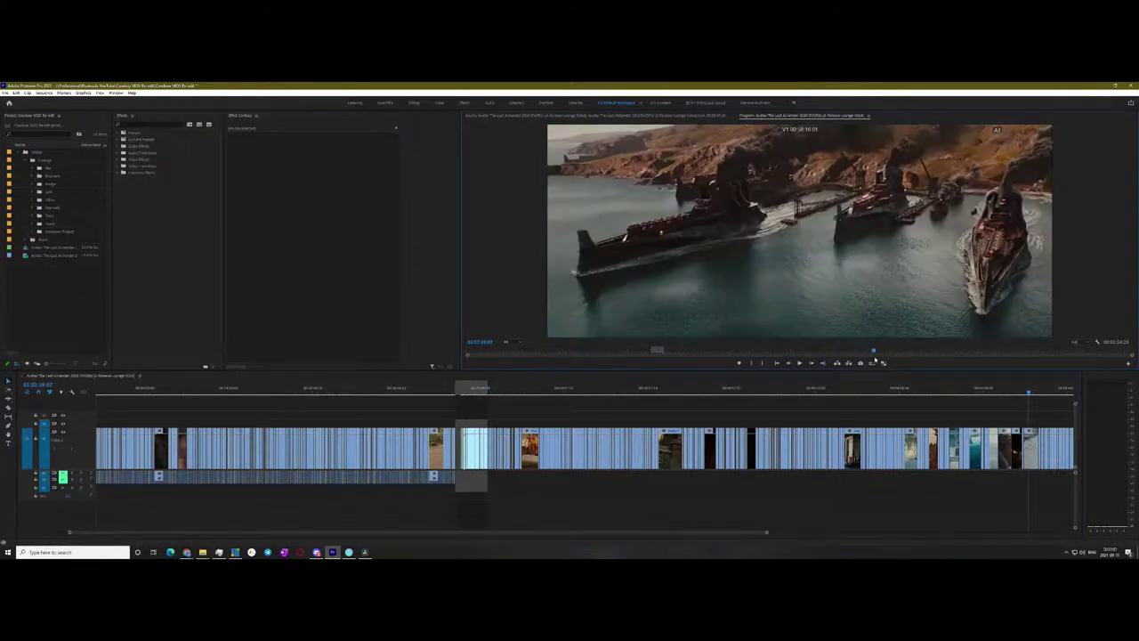
scroll(912, 439, "up", 2)
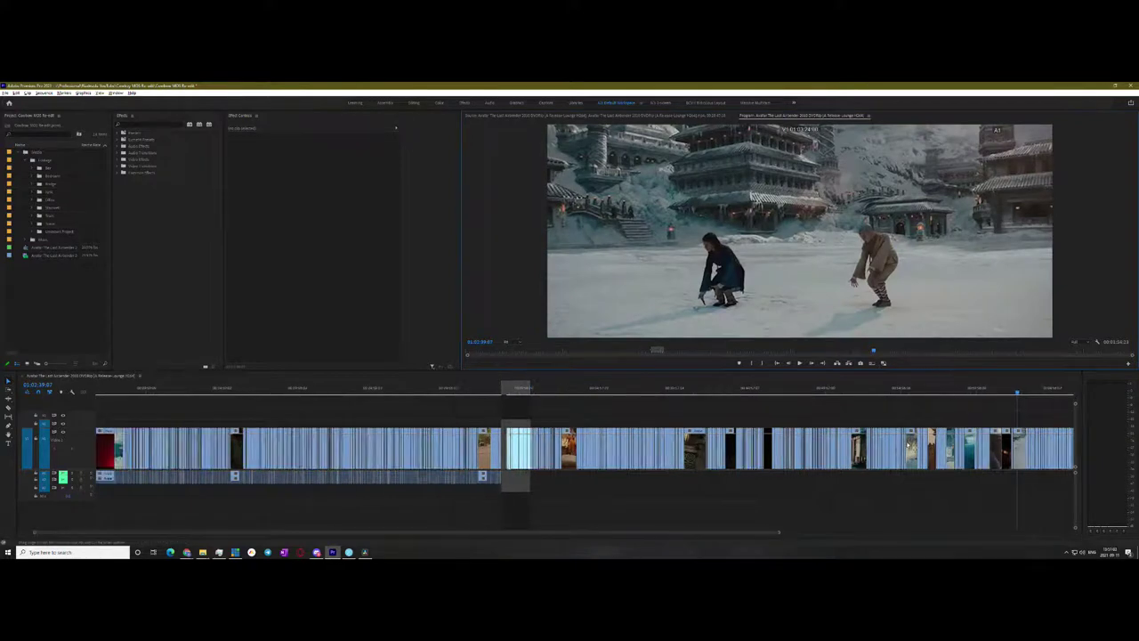
key("minus")
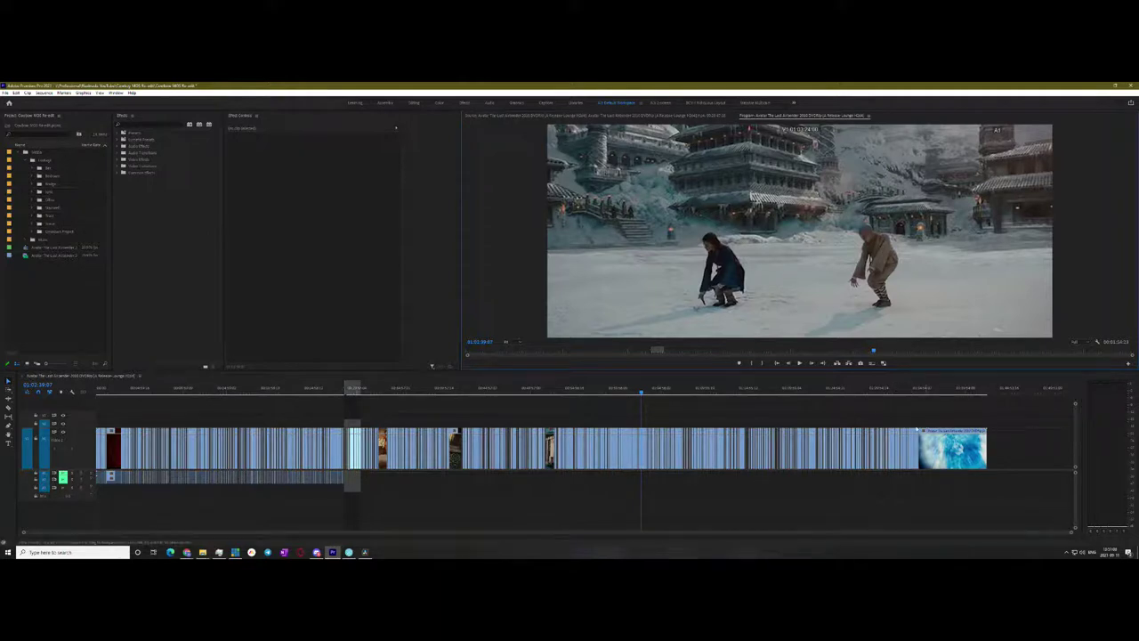
left_click(817, 389)
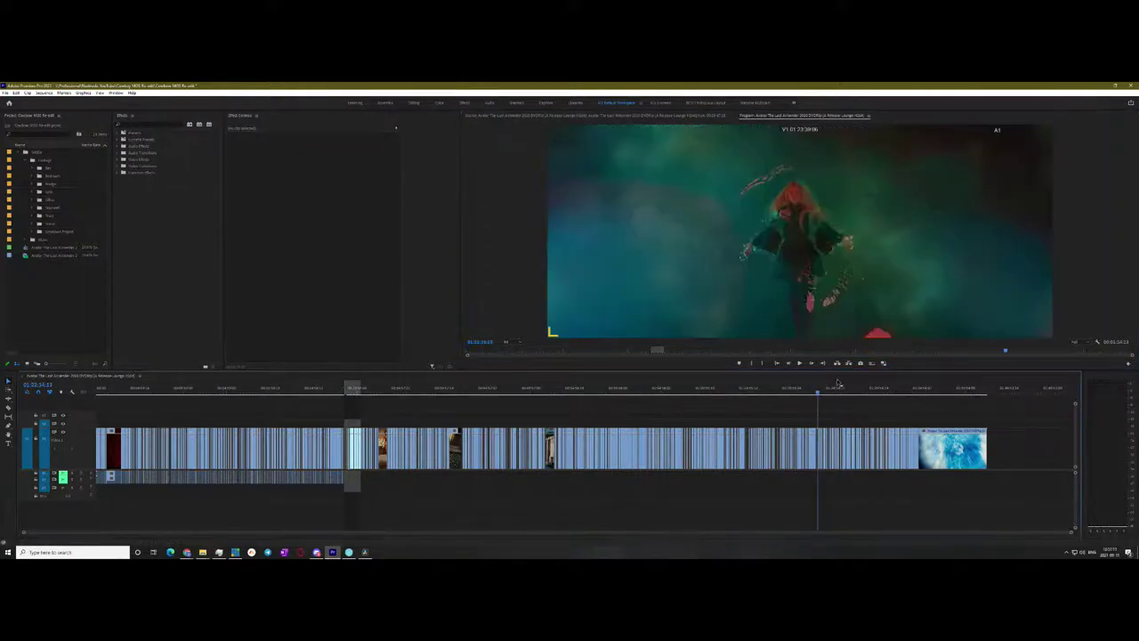
left_click_drag(817, 390, 792, 392)
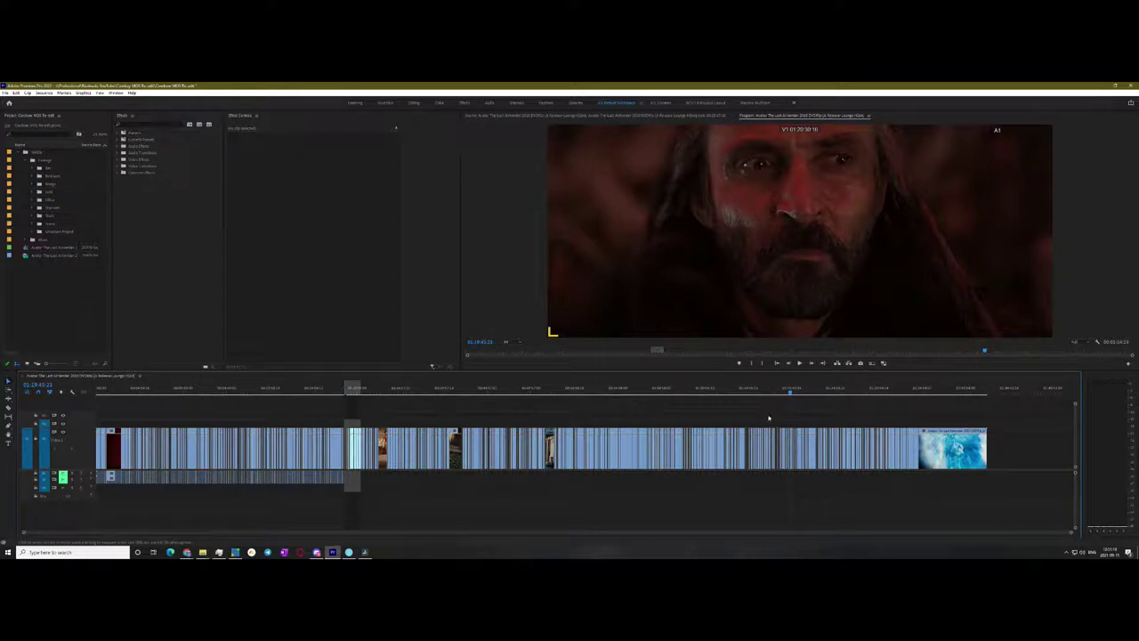
- Close the Avatar re-edit sequence in the timeline
left_click(22, 376)
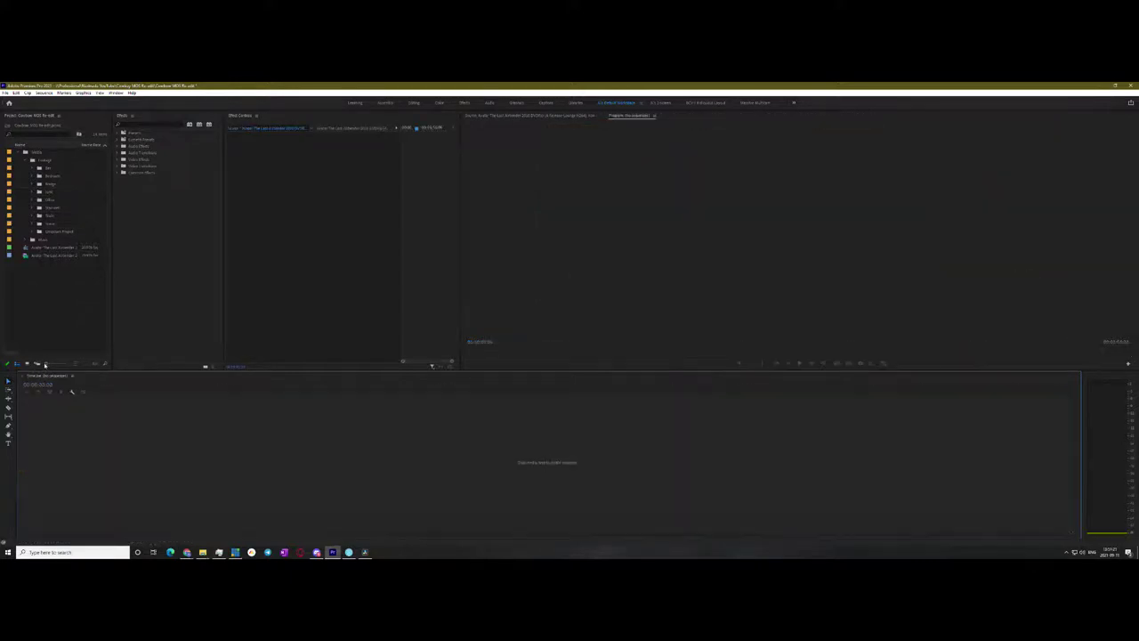
left_click_drag(84, 283, 61, 267)
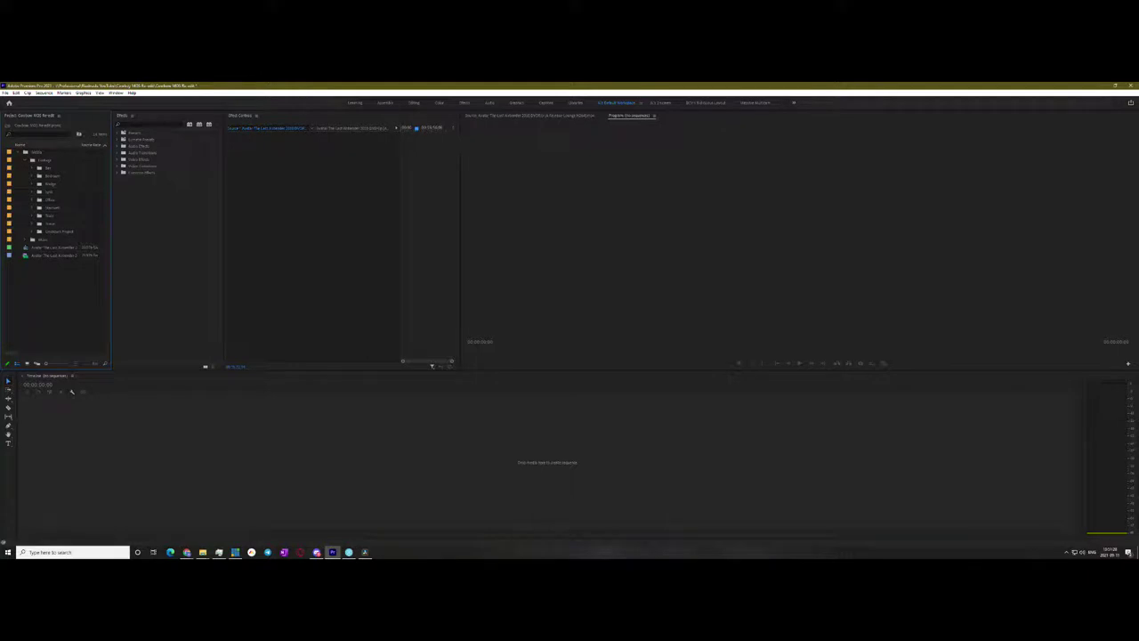
key("alt+Tab")
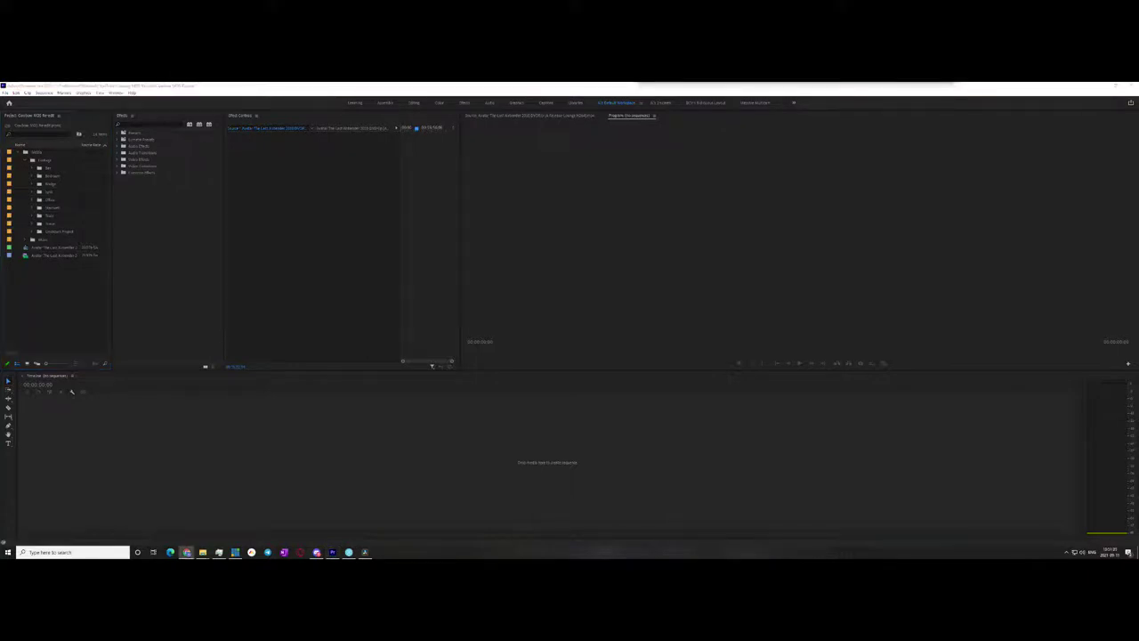
left_click(295, 275)
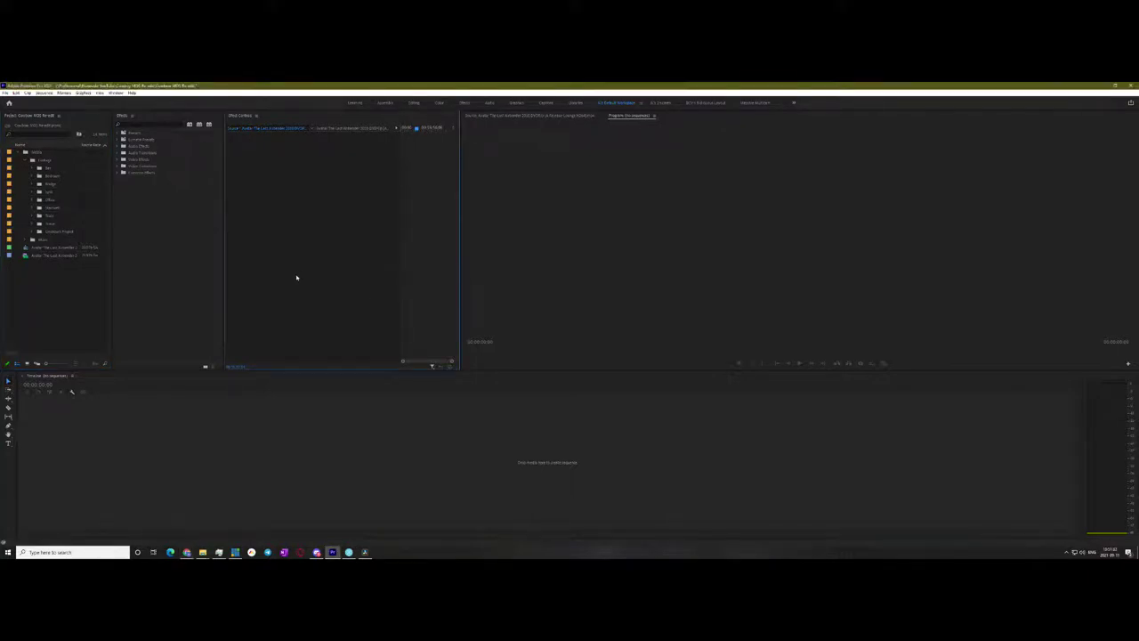
- Delete the two Avatar items from the Project panel and save the project
left_click(164, 258)
left_click_drag(100, 294, 27, 247)
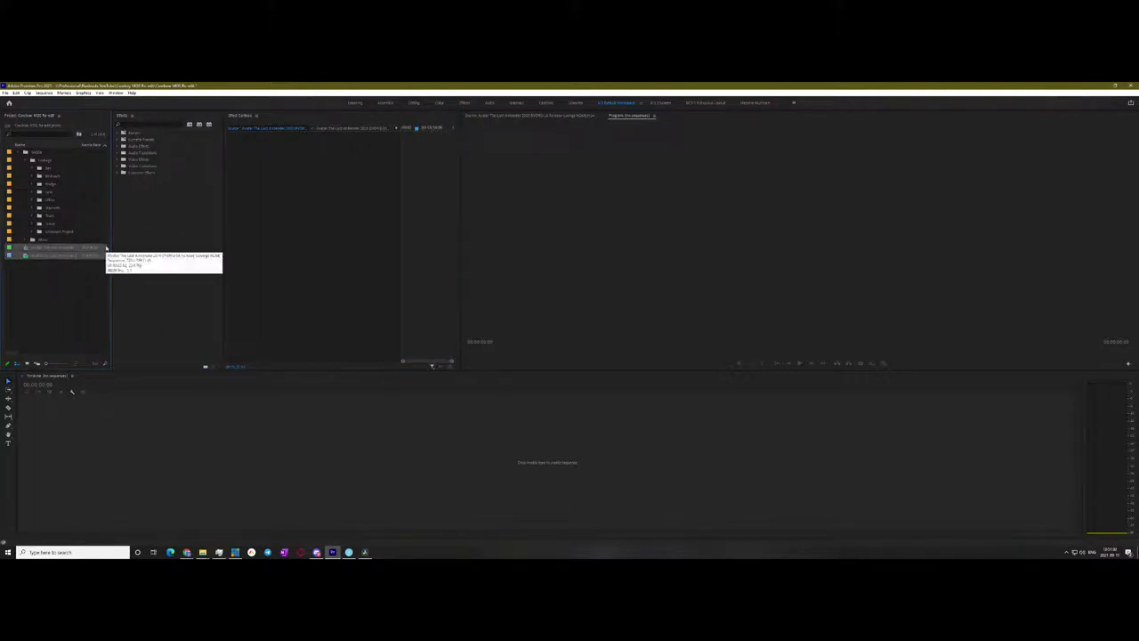
key("Delete")
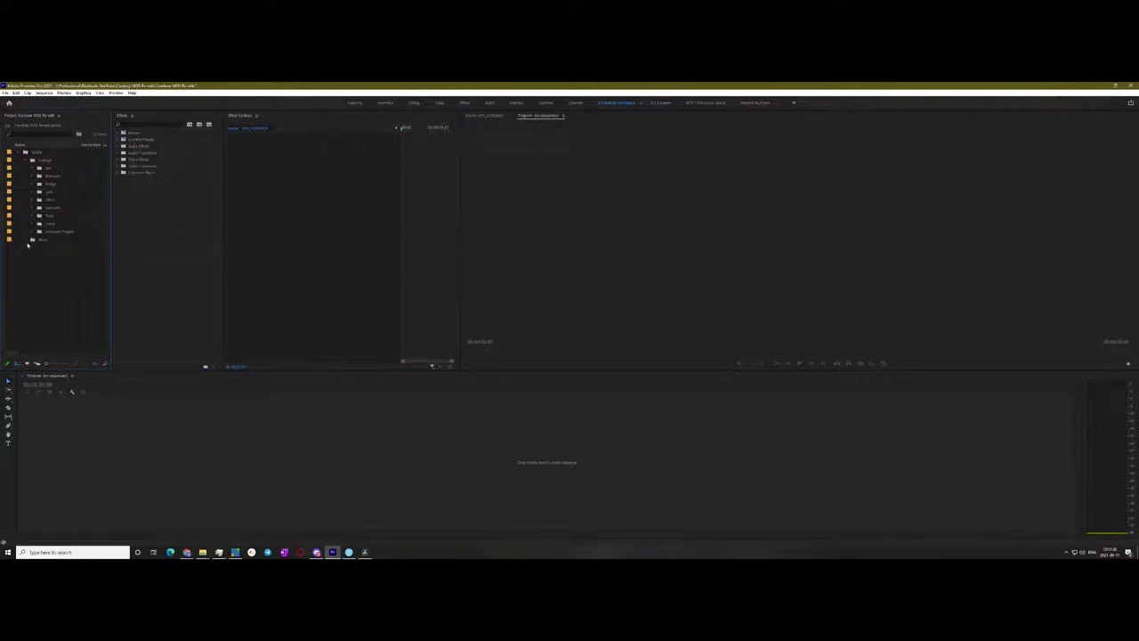
left_click(28, 160)
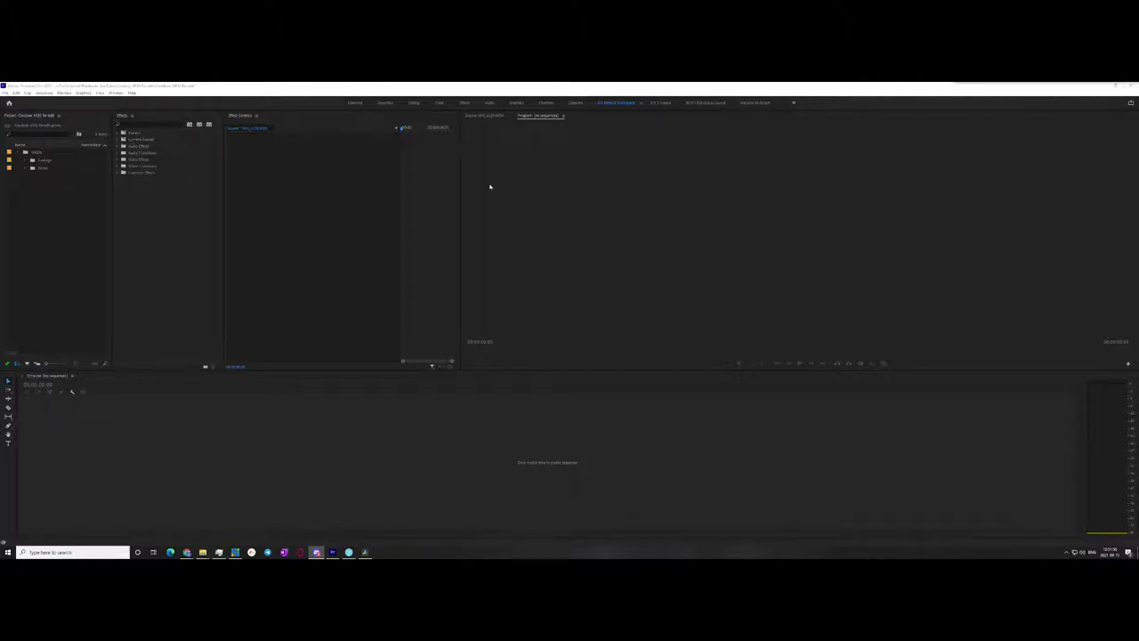
left_click(286, 211)
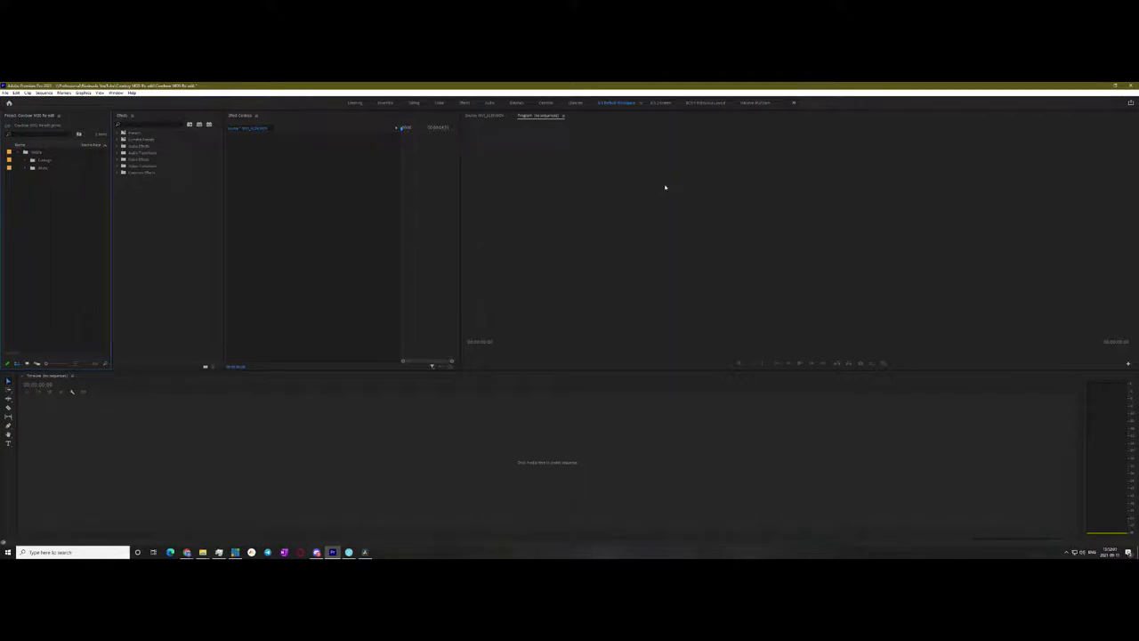
key("ctrl+s")
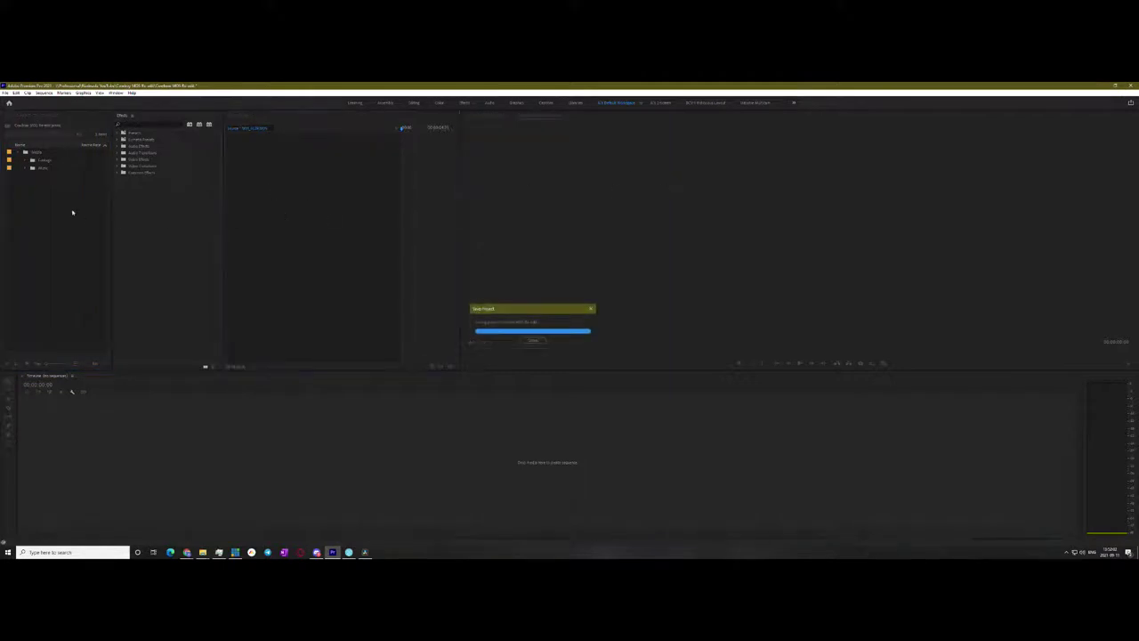
- Expand the Footage bin to check its subfolders and widen the Project and Effects panels
left_click(32, 161)
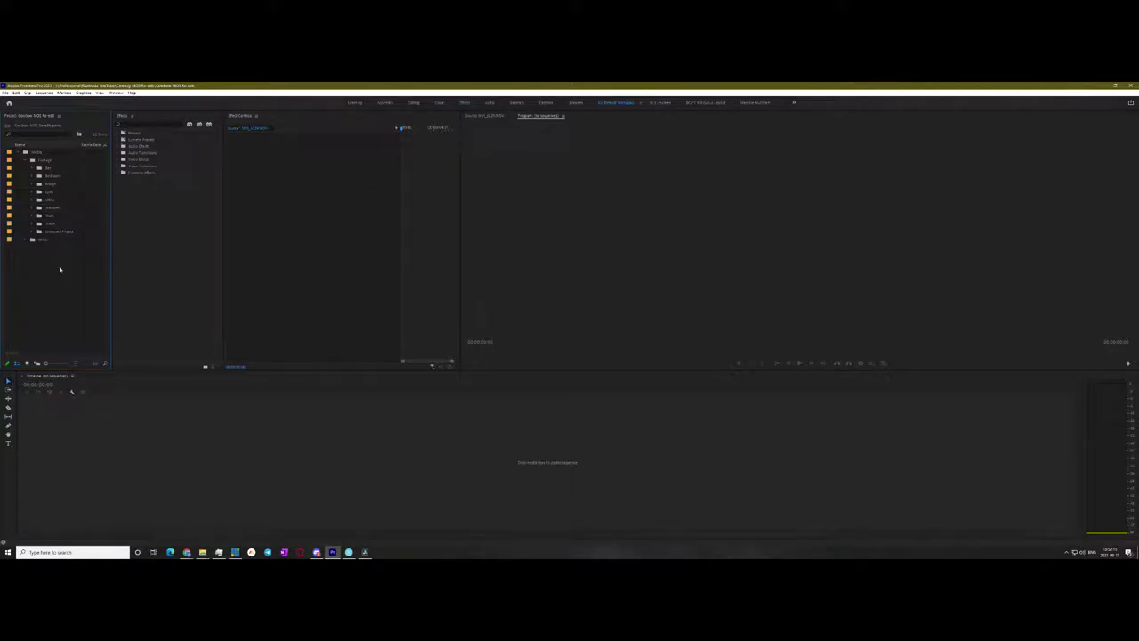
left_click(32, 168)
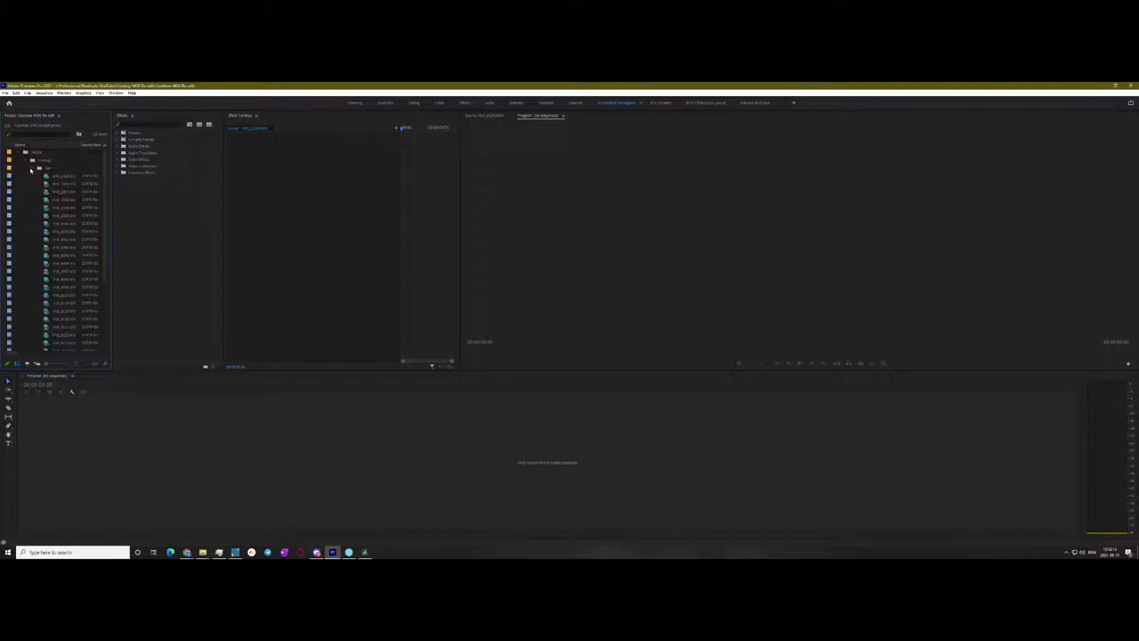
left_click(38, 168)
left_click_drag(109, 181, 139, 174)
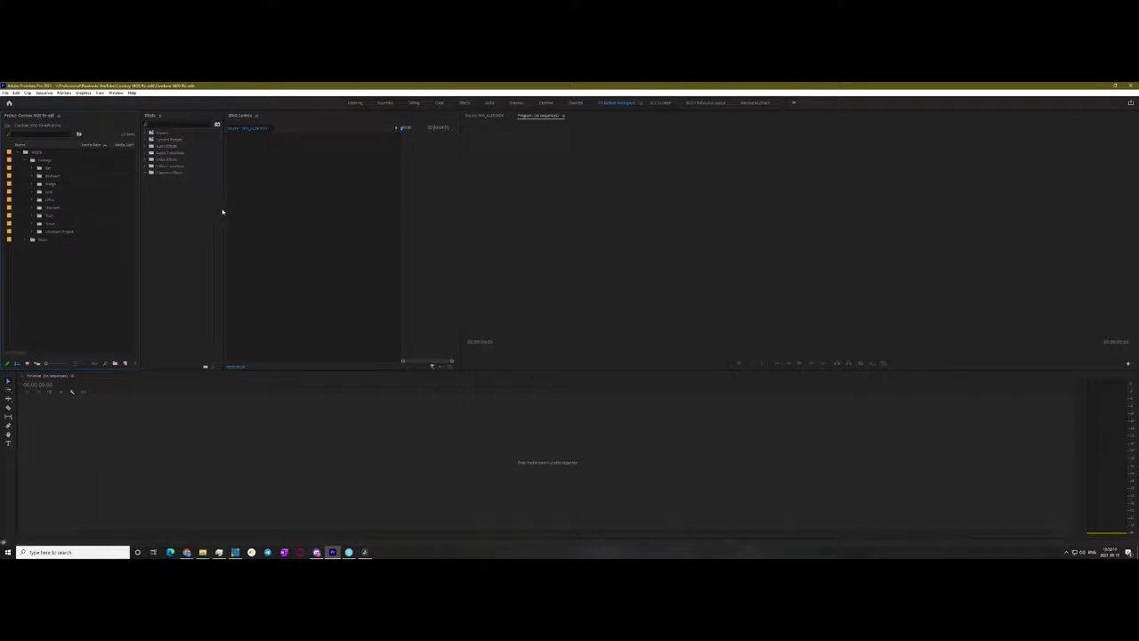
left_click_drag(219, 216, 317, 207)
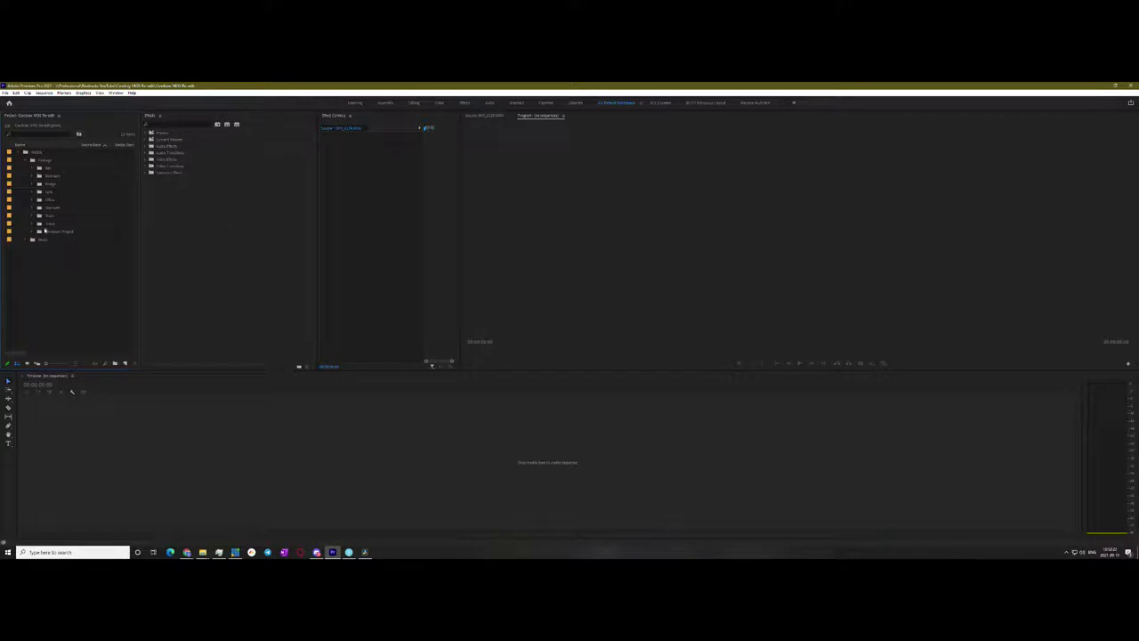
- Build a new sequence from the first Footage clip, then delete the clip from it
left_click(32, 168)
double_click(62, 176)
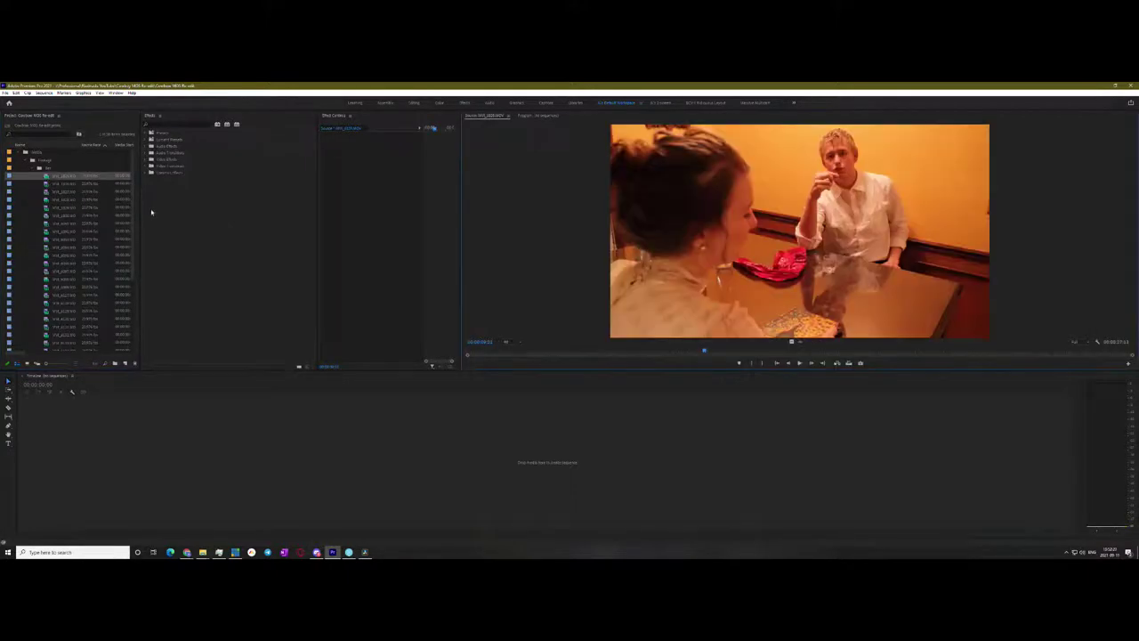
left_click_drag(535, 354, 466, 352)
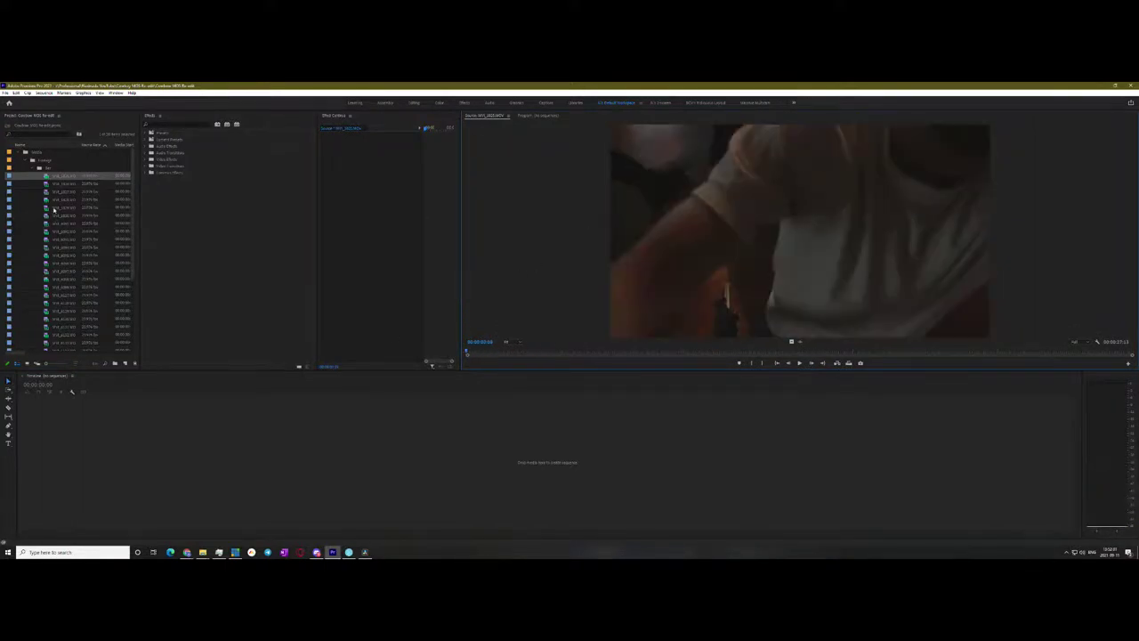
left_click_drag(55, 210, 73, 466)
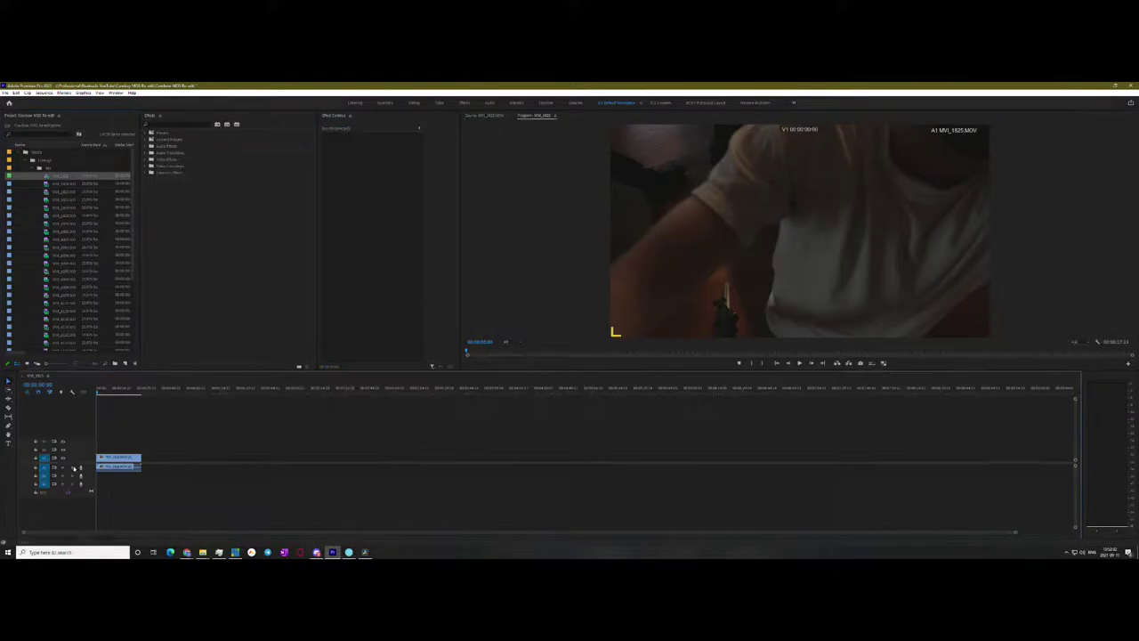
left_click(122, 462)
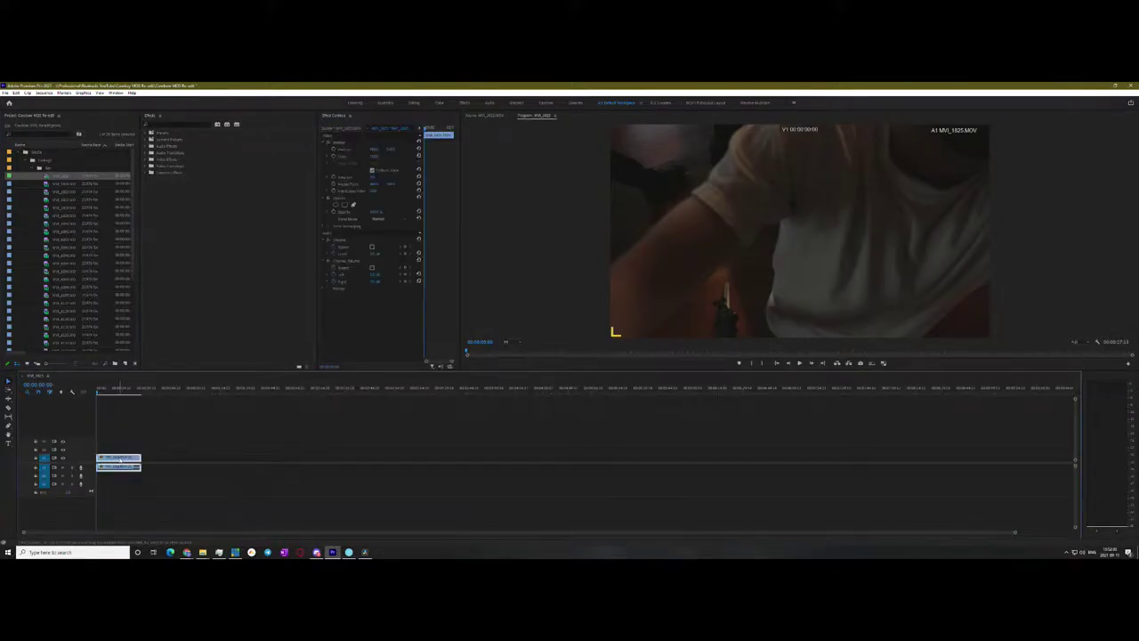
key("Delete")
- Rename the new sequence 'Pro', save the project, and quit DaVinci Resolve
left_click(59, 178)
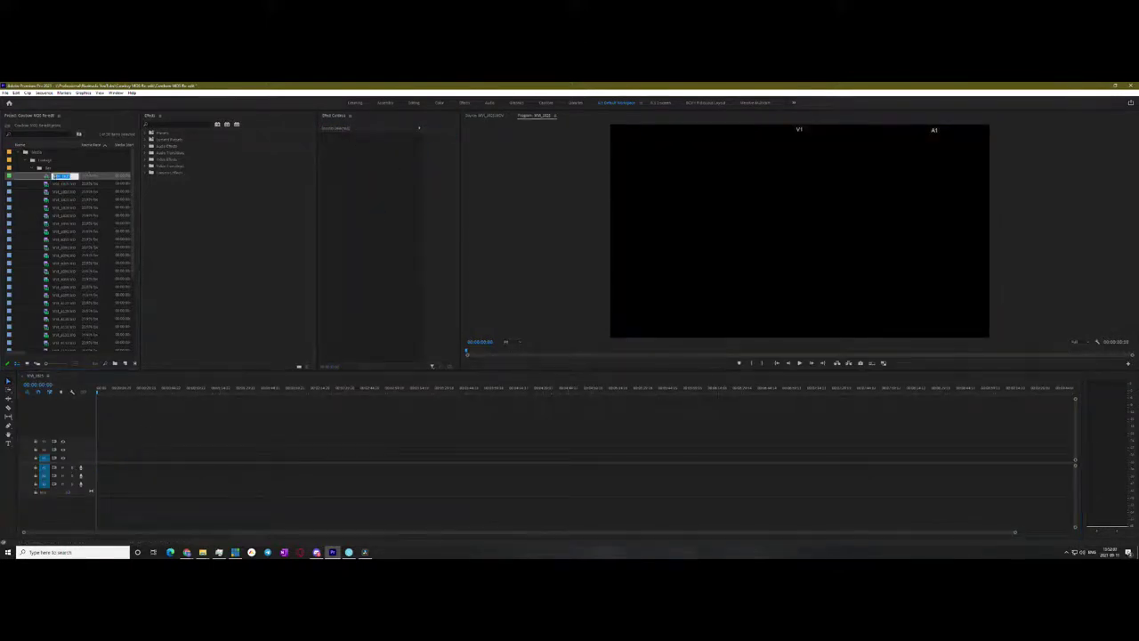
type("Pro")
left_click(252, 235)
left_click(369, 253)
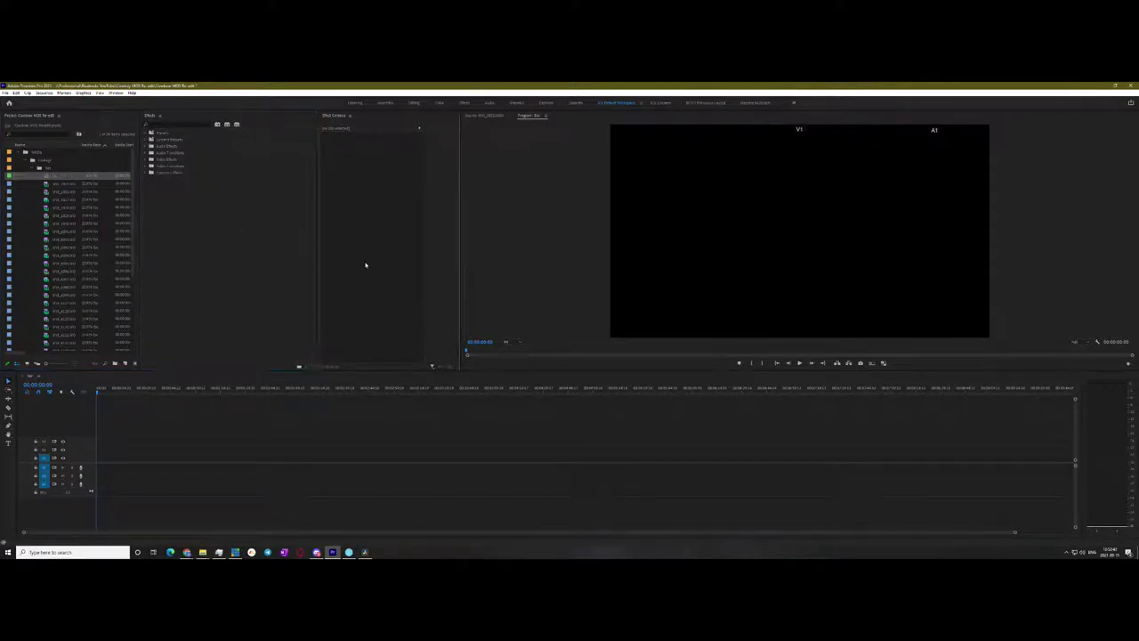
key("ctrl+s")
left_click(364, 552)
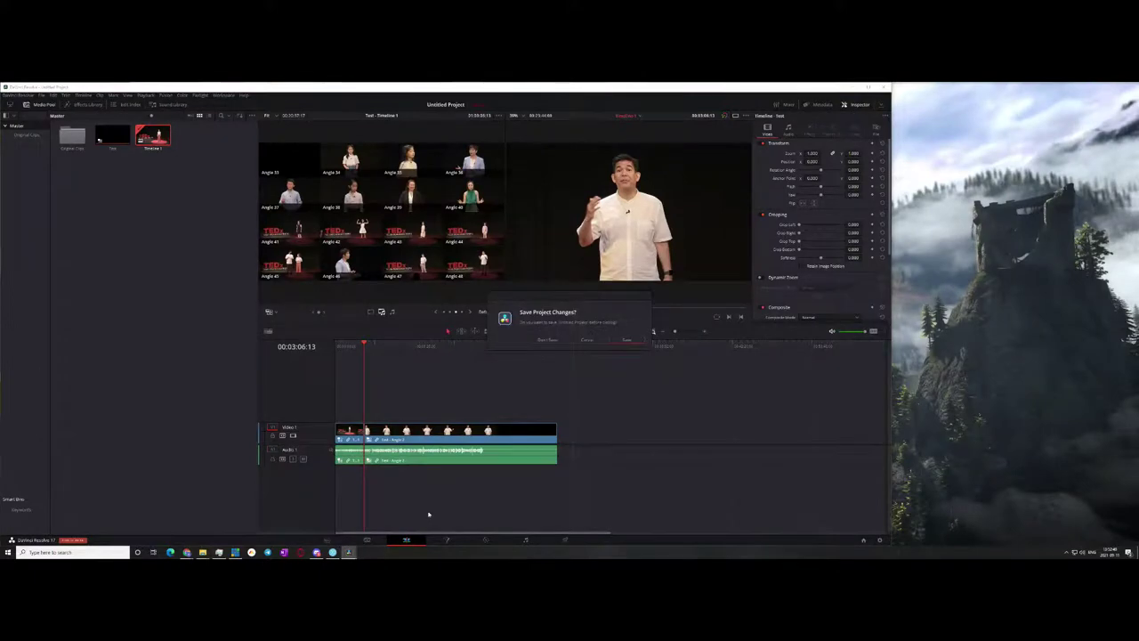
left_click(540, 341)
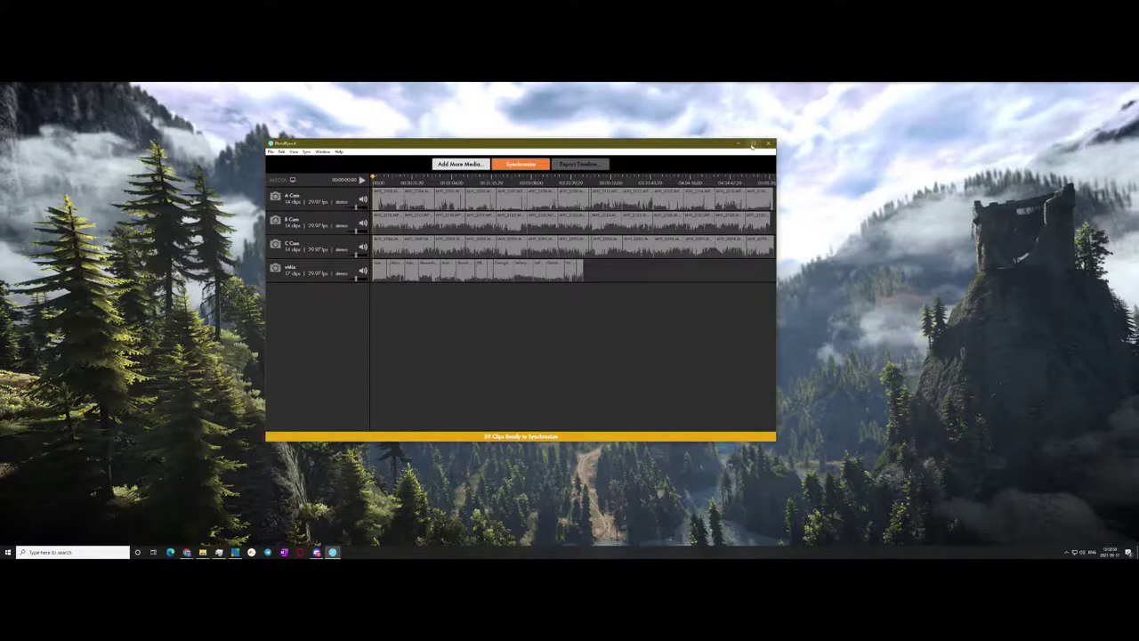
- Maximize the PluralEyes window and start synchronizing the clips
left_click(753, 145)
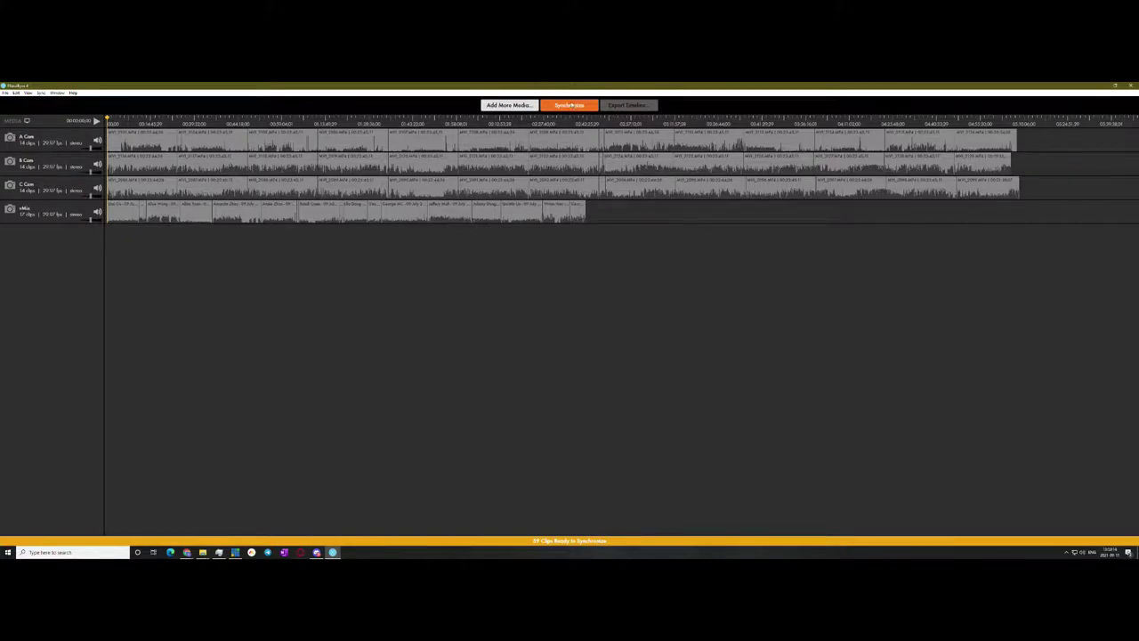
left_click(568, 105)
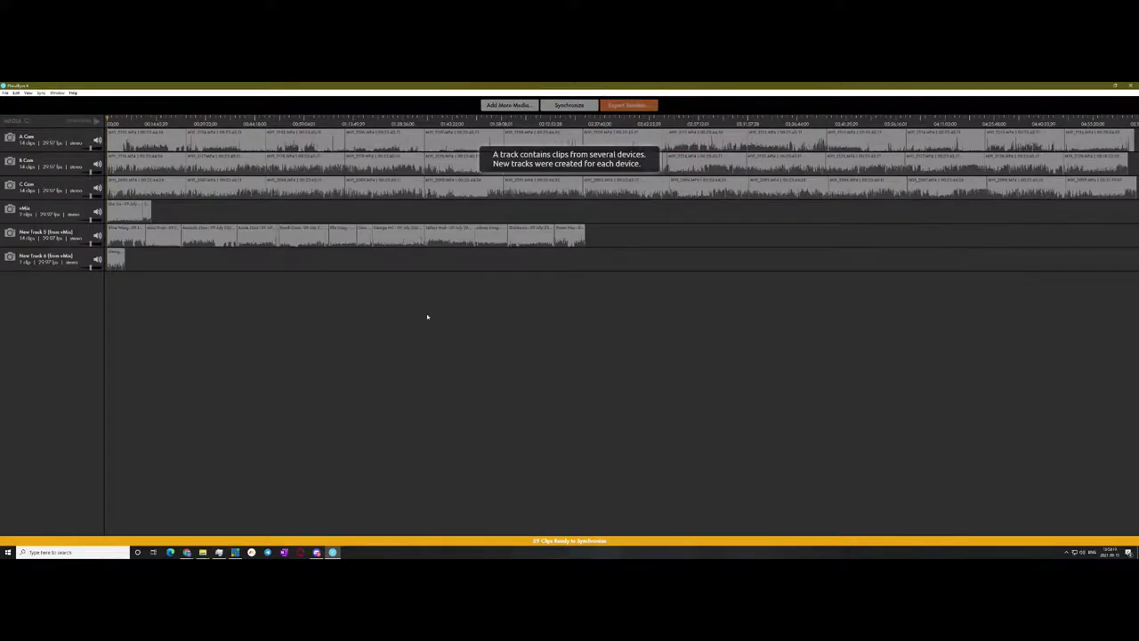
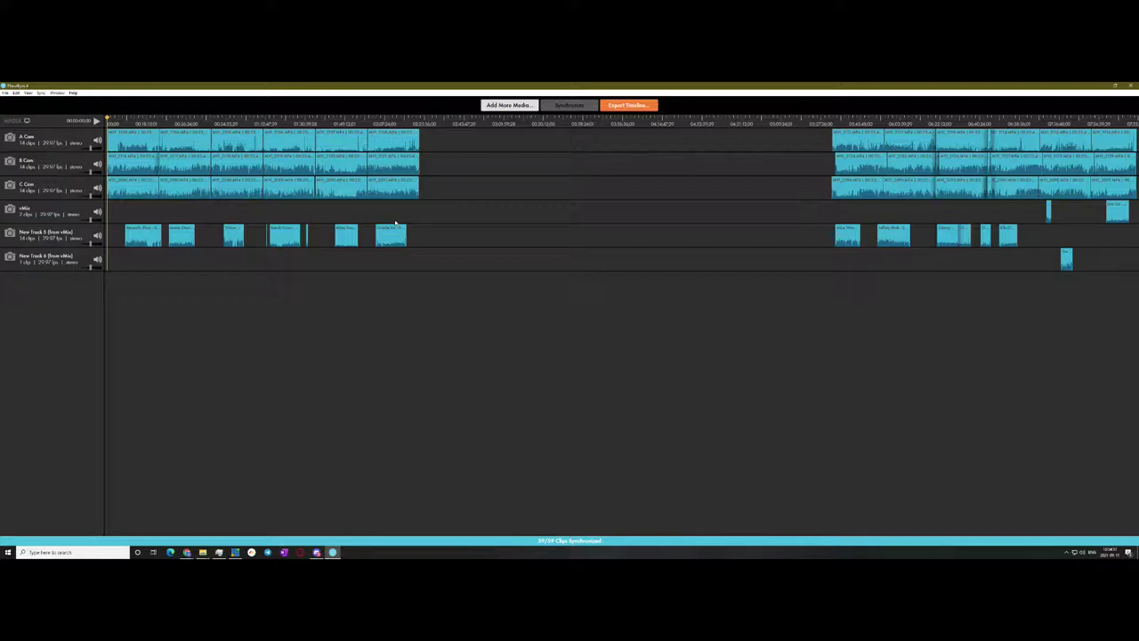
- Check the Export Timeline settings, cancel them, and quit PluralEyes without saving the project
left_click(628, 105)
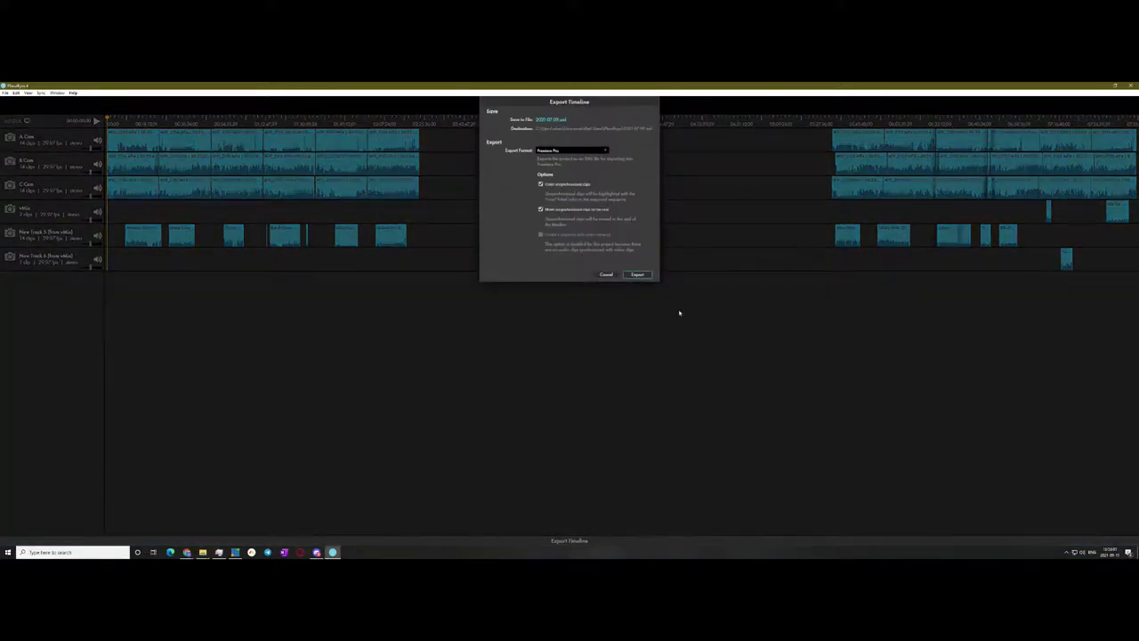
left_click(601, 276)
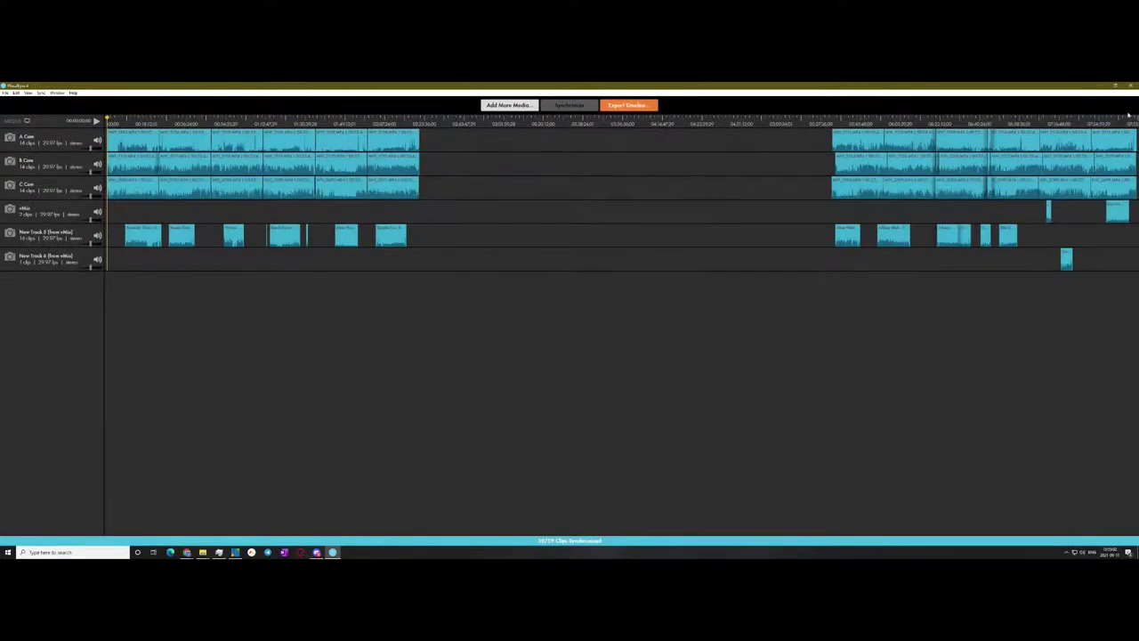
left_click(1130, 85)
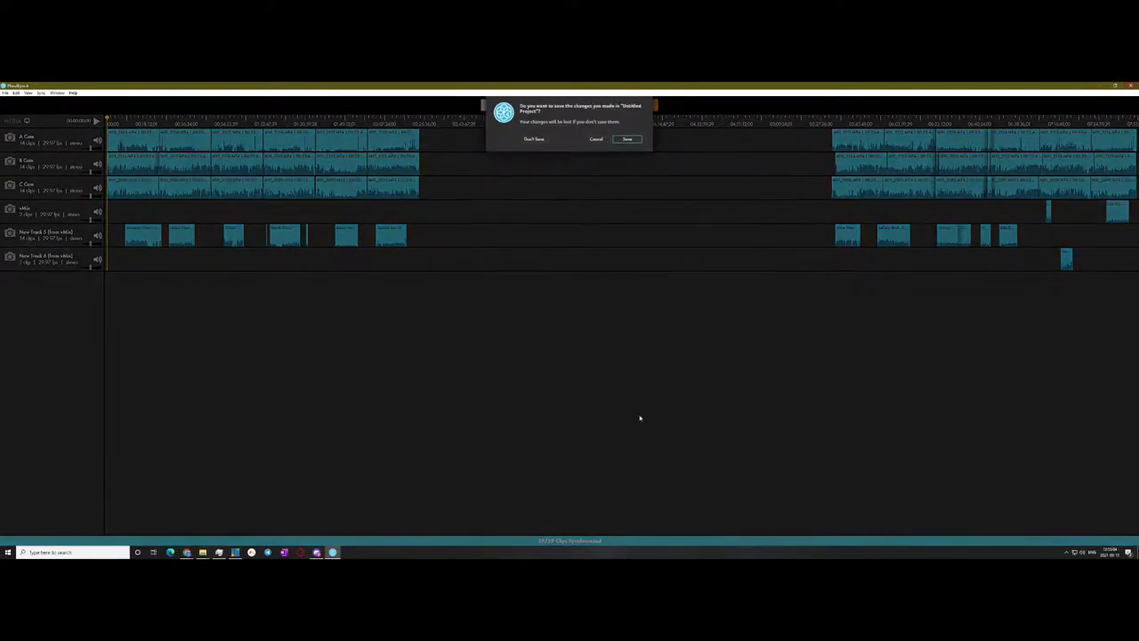
left_click(534, 140)
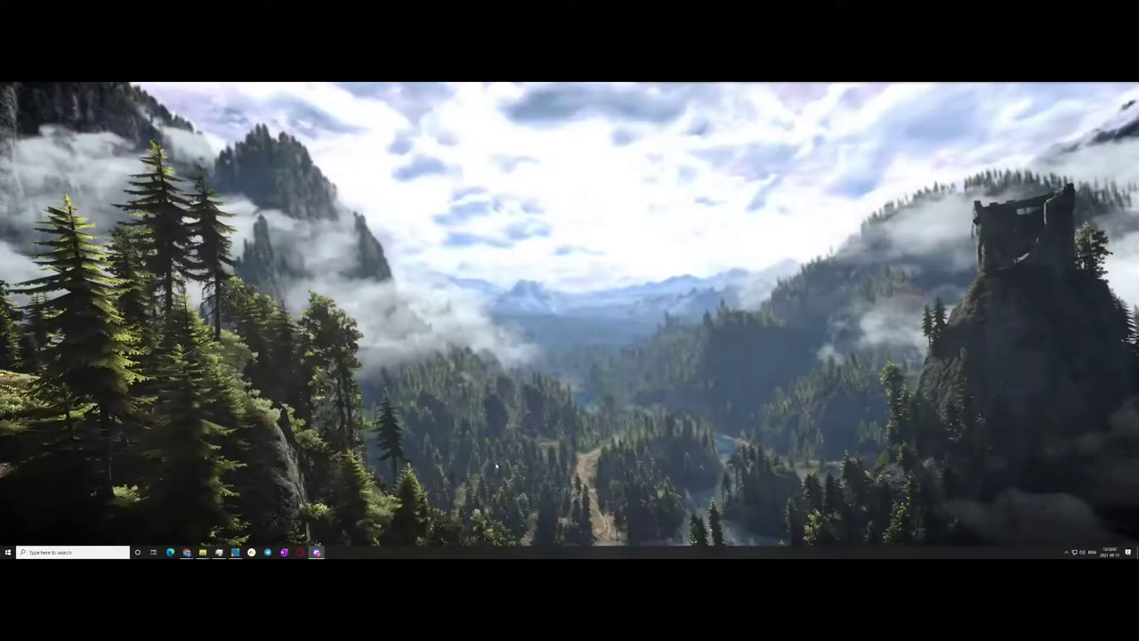
- Launch Steam from the Start search and dismiss its free-weekend news popup
left_click(7, 551)
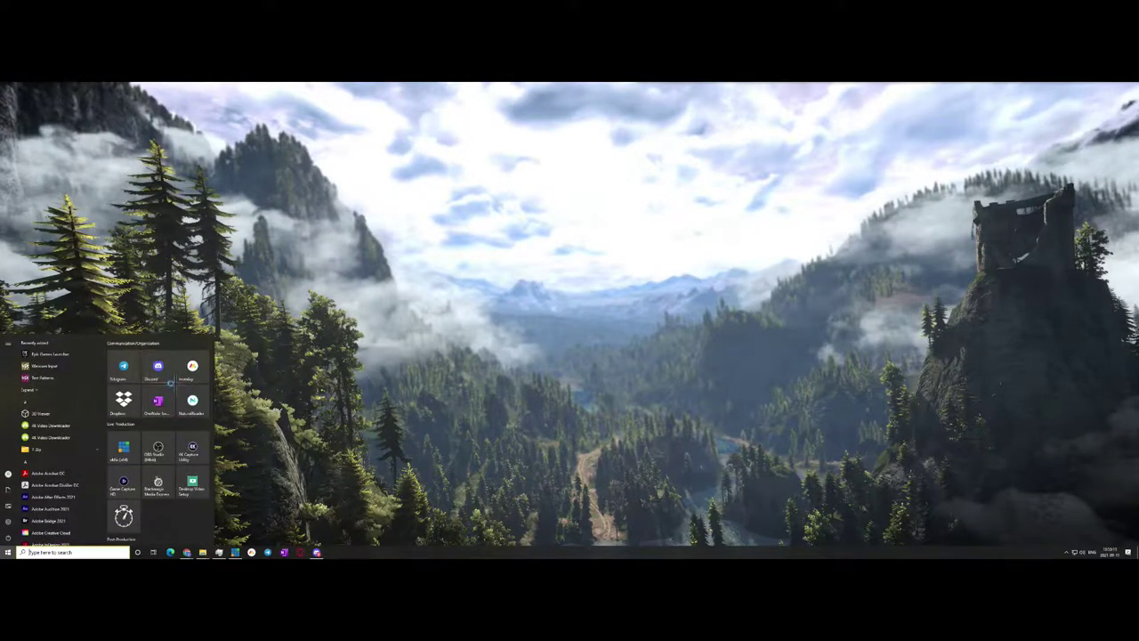
type("s")
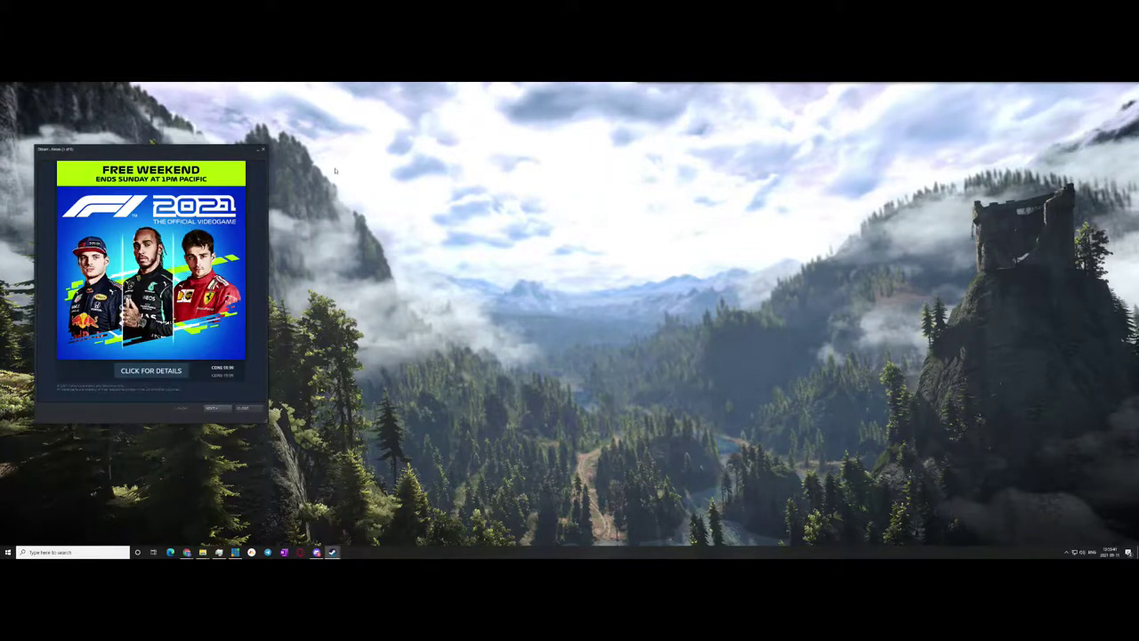
left_click(265, 149)
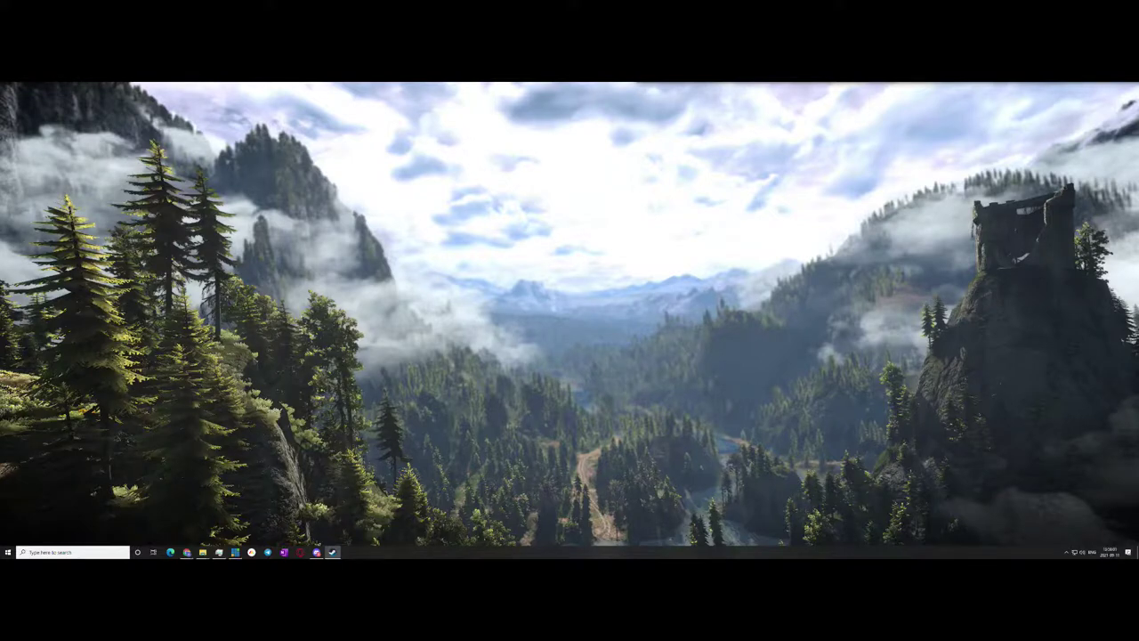
- Launch Parsec from Start and drag its window off the visible screen
left_click(7, 551)
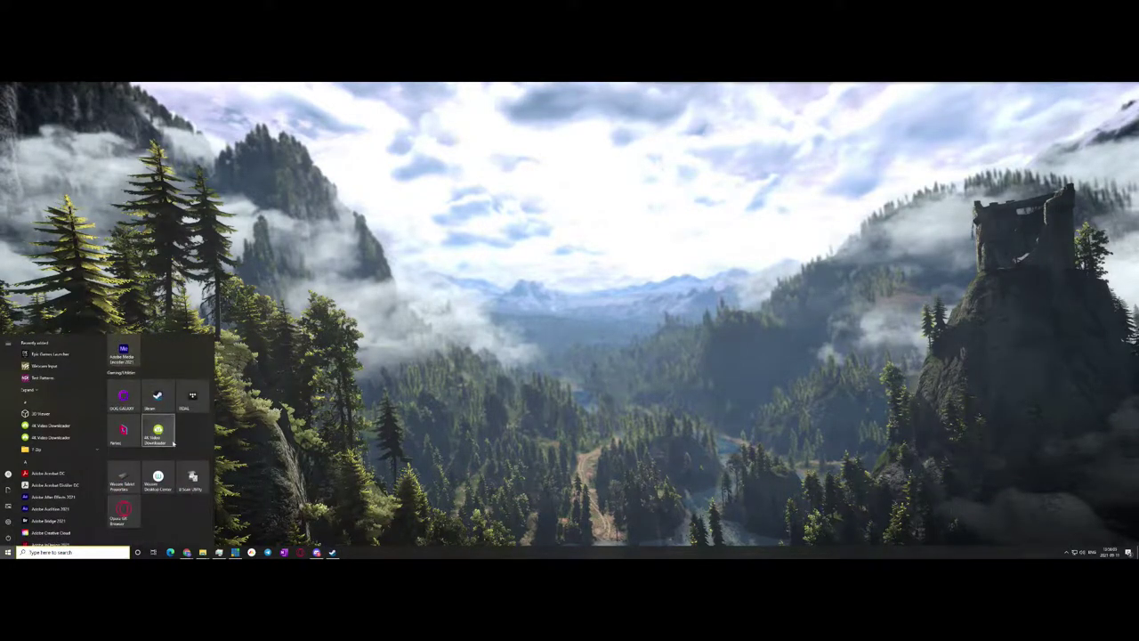
left_click(122, 430)
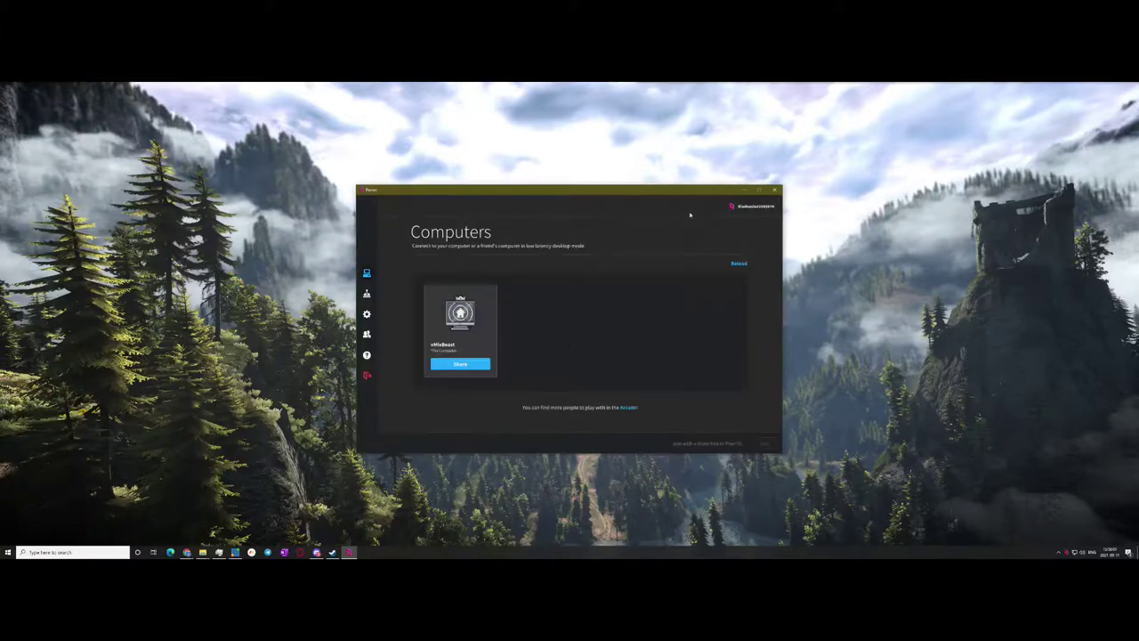
left_click_drag(752, 190, 1138, 82)
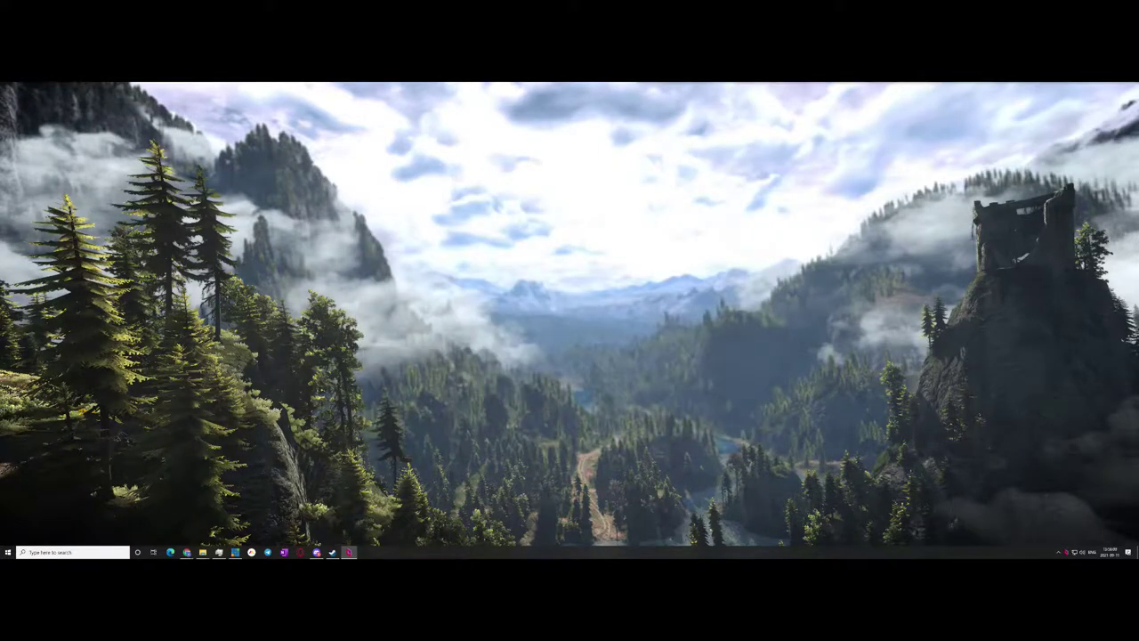